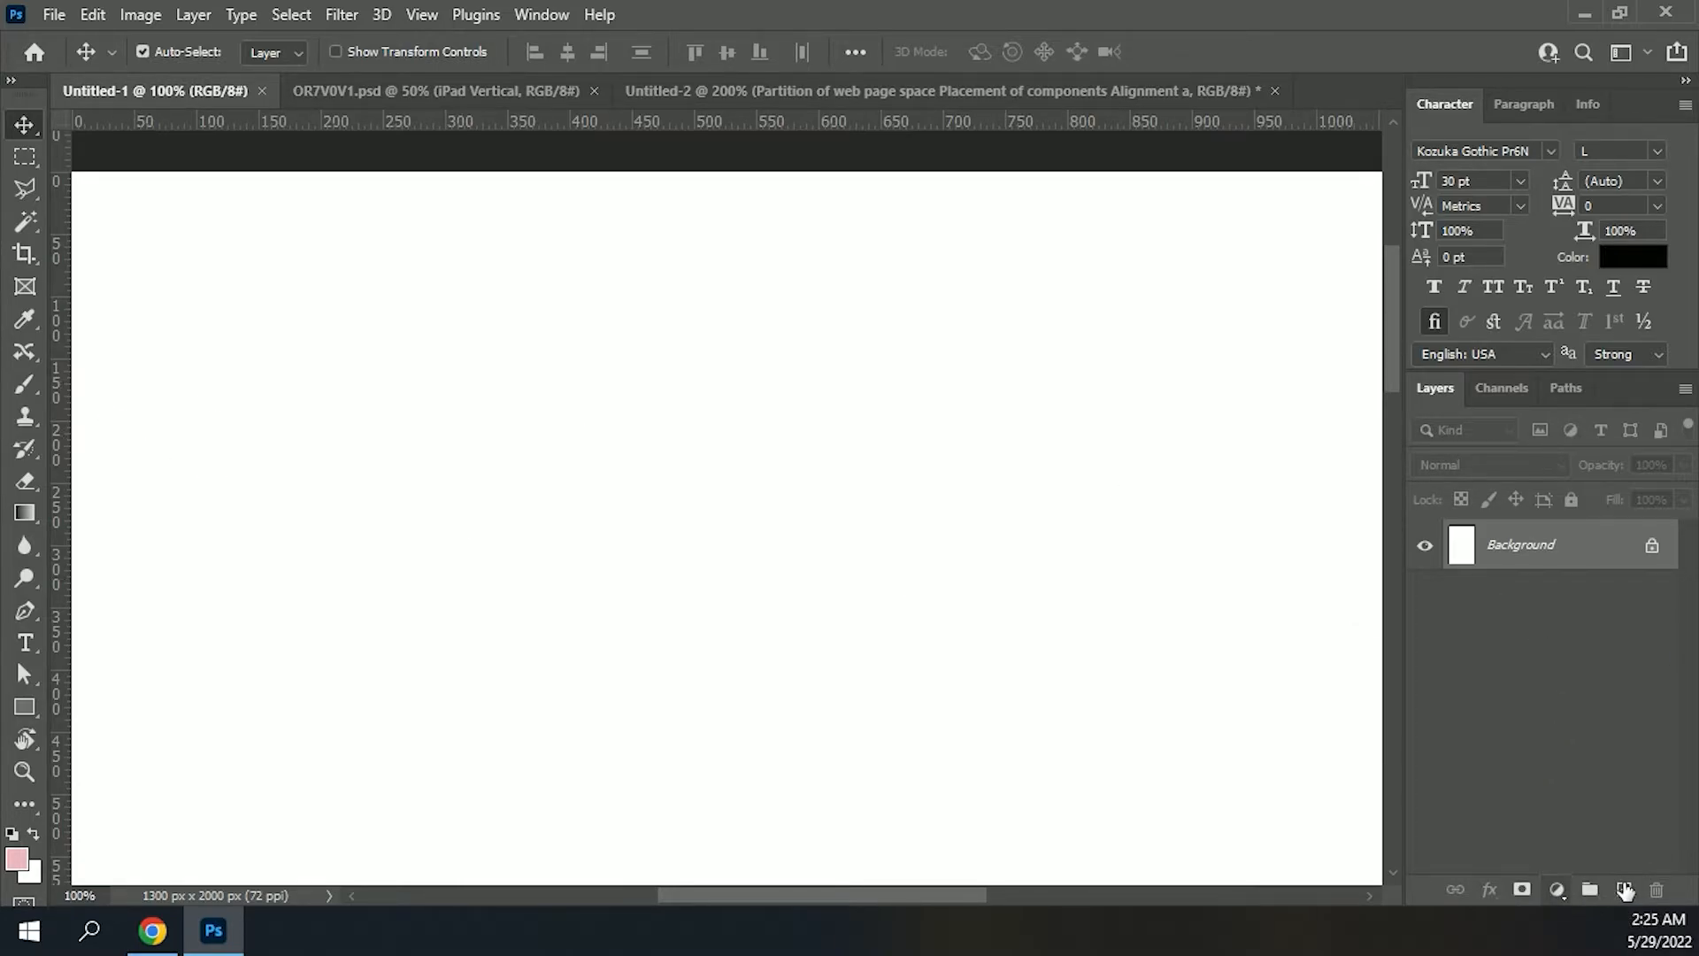
Step: Add a new layer and fill a rectangular selection about 300 by 260 px with the pink foreground colour
key("ctrl+n")
key("Escape")
key("ctrl+shift+alt+n")
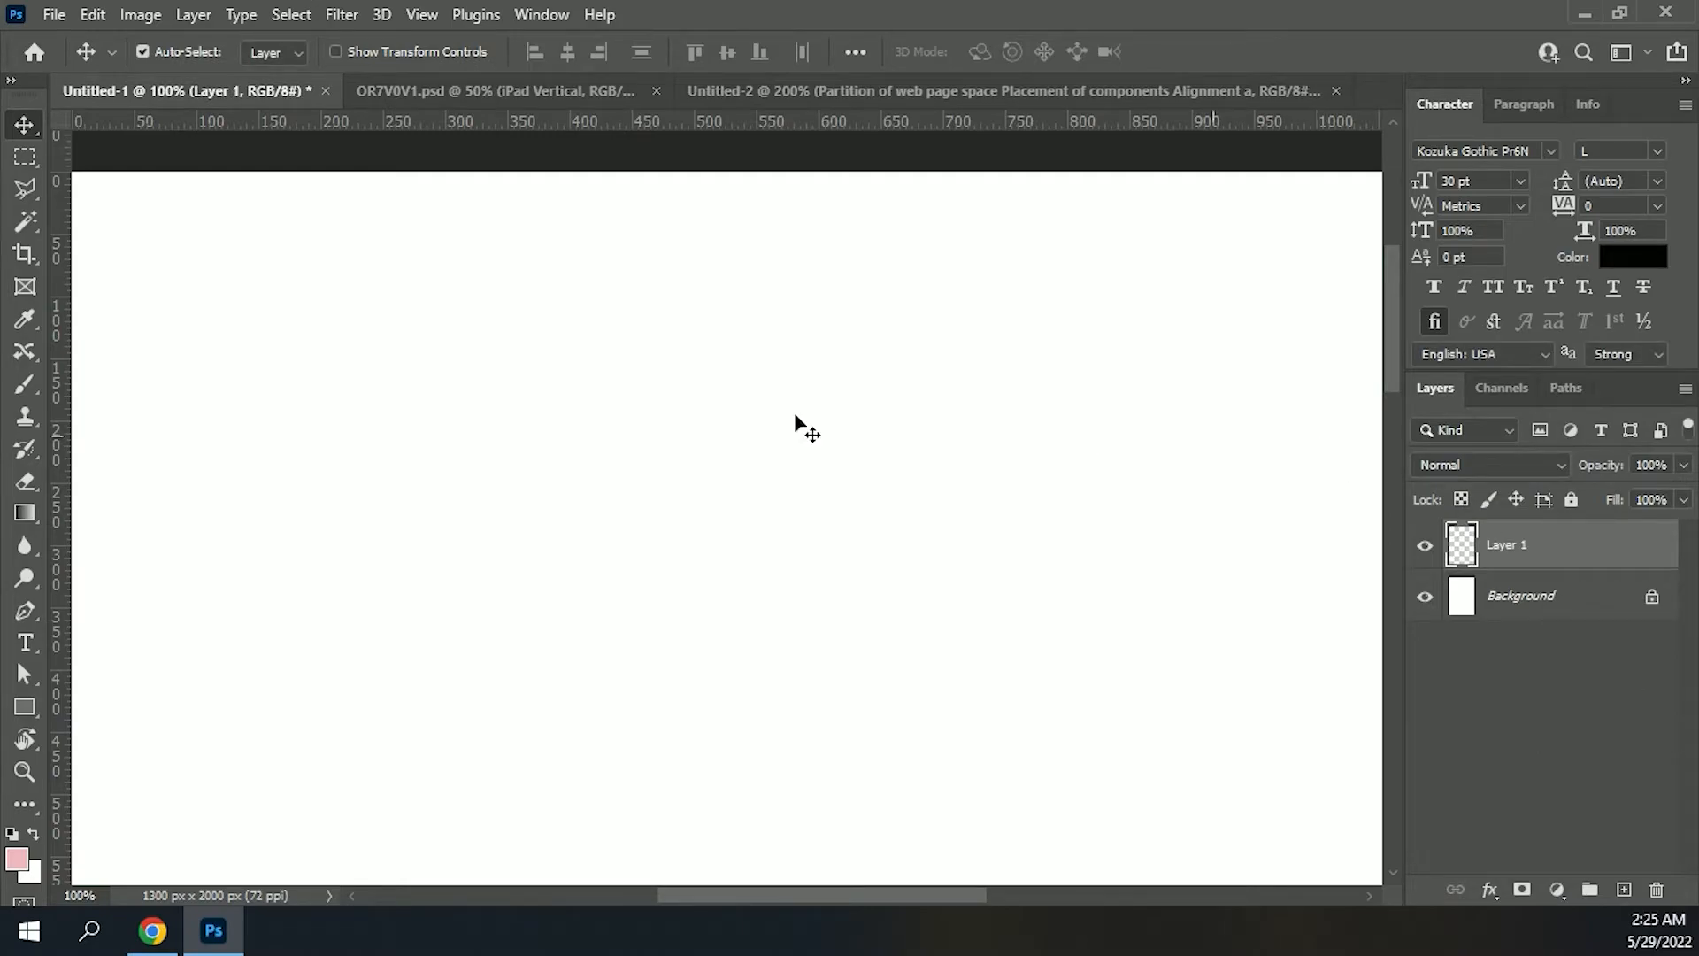
left_click(24, 156)
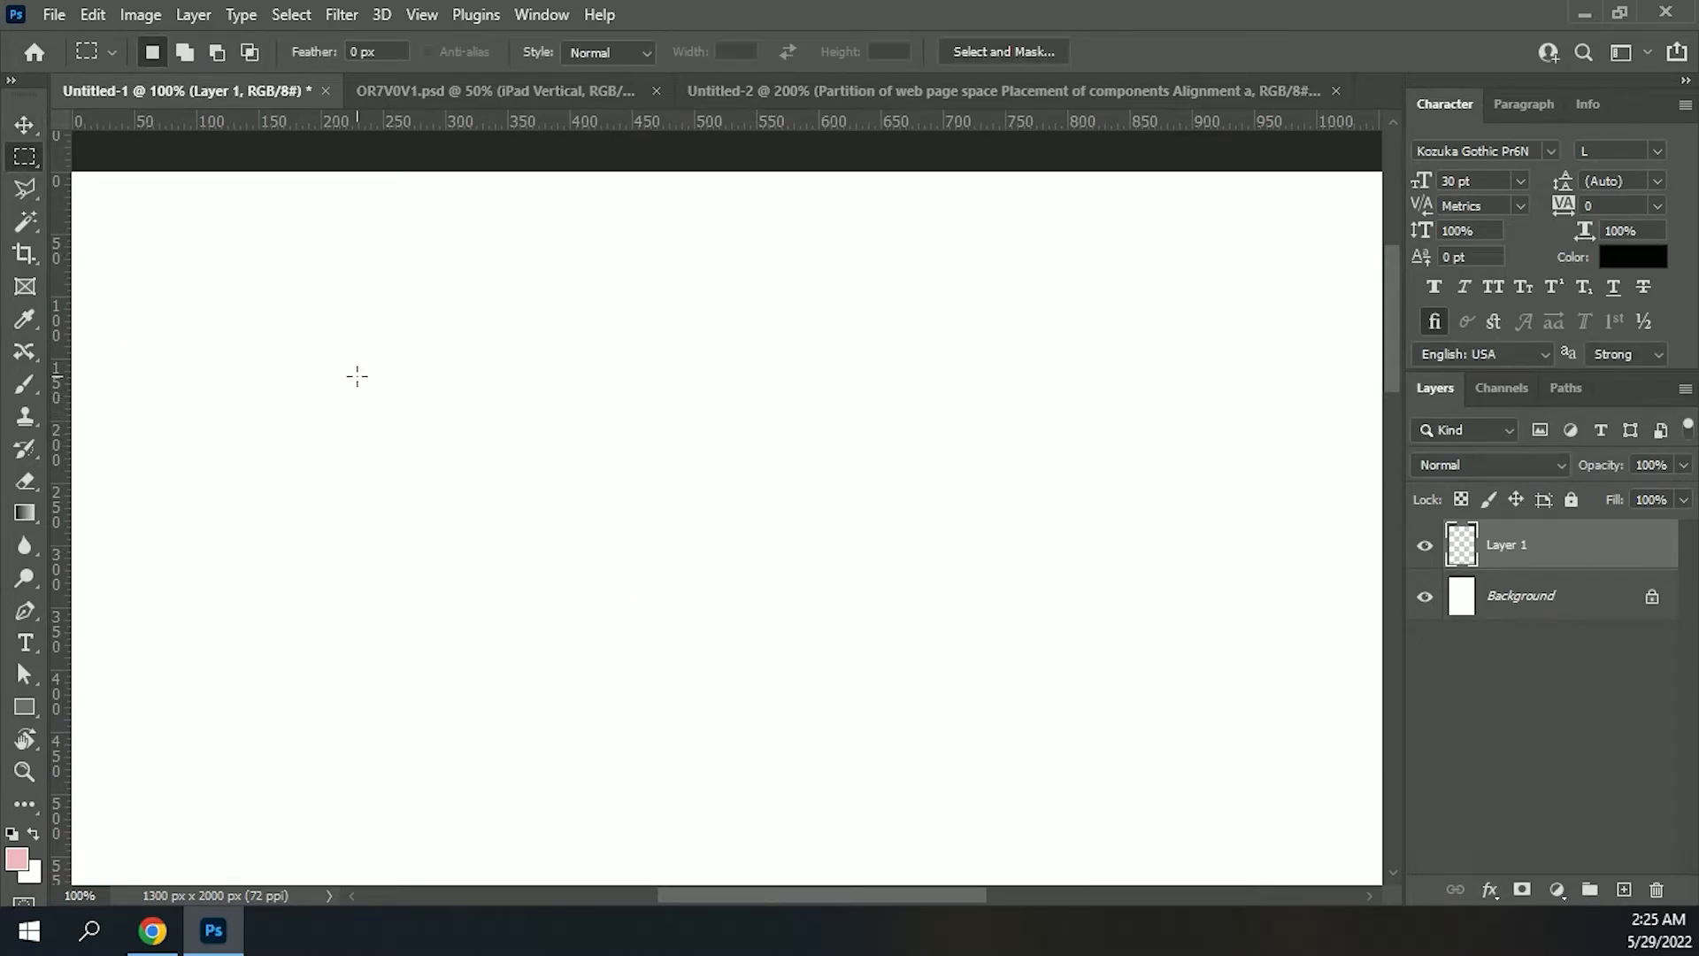
left_click_drag(356, 376, 726, 700)
key("alt+BackSpace")
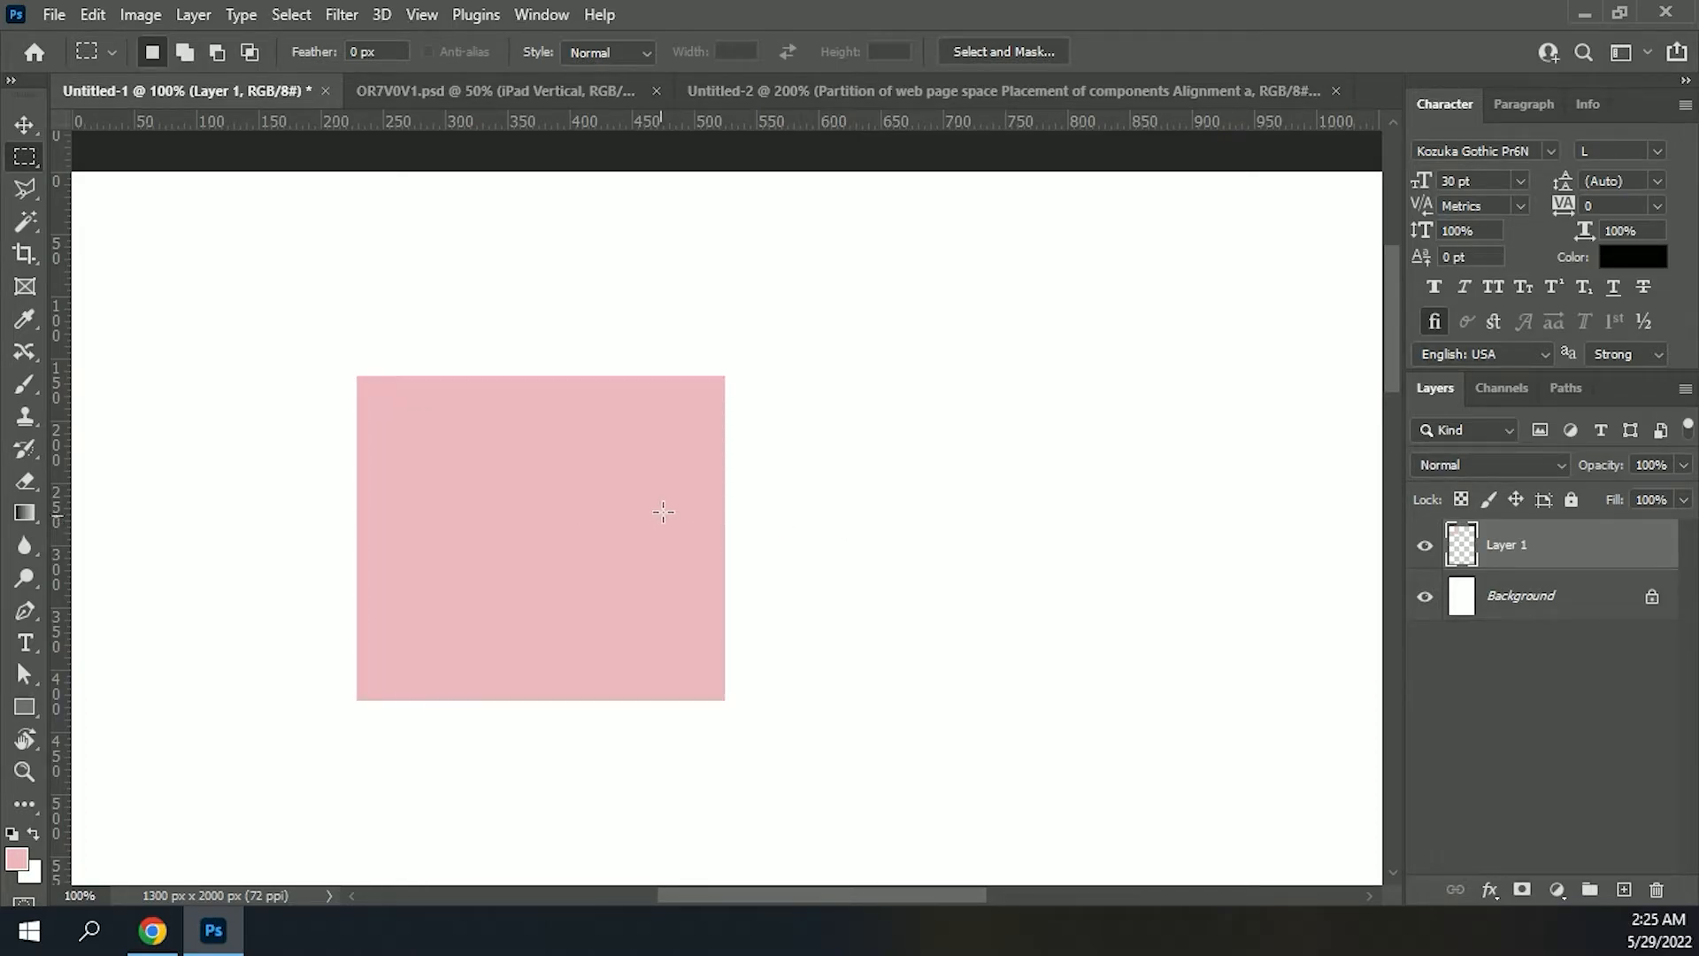
Step: Select a second rectangle about 295 by 200 px overlapping the pink one's right edge and fill it with a dark maroon background colour
left_click_drag(707, 445, 1073, 690)
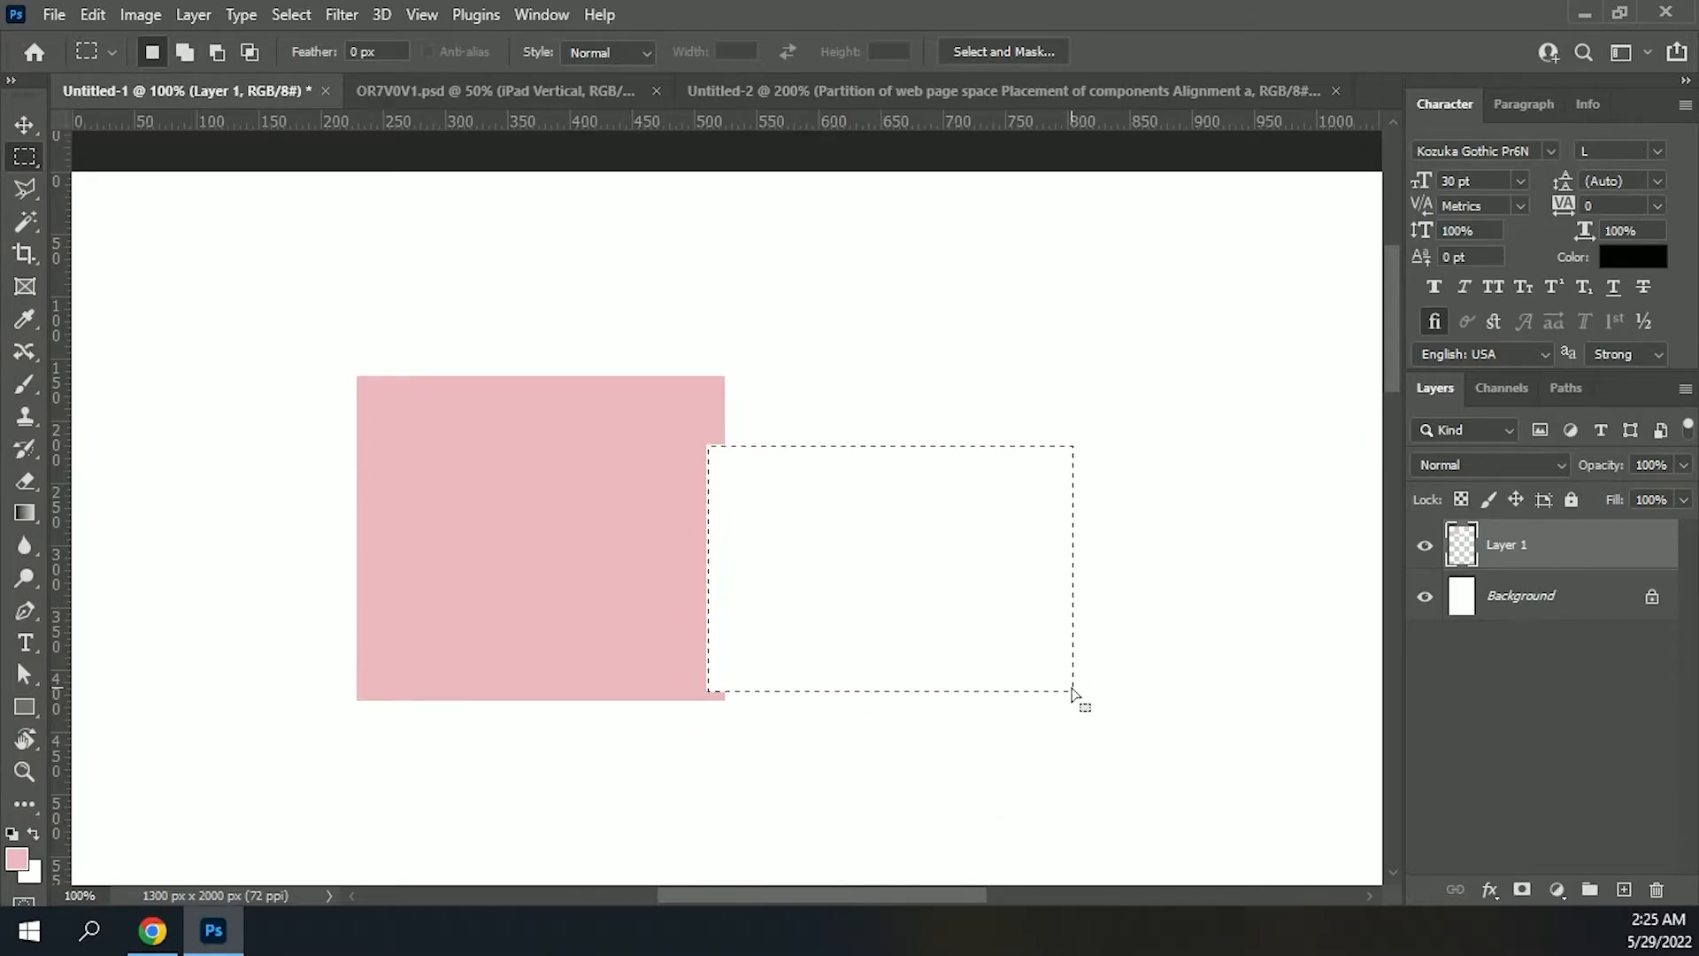
left_click(38, 710)
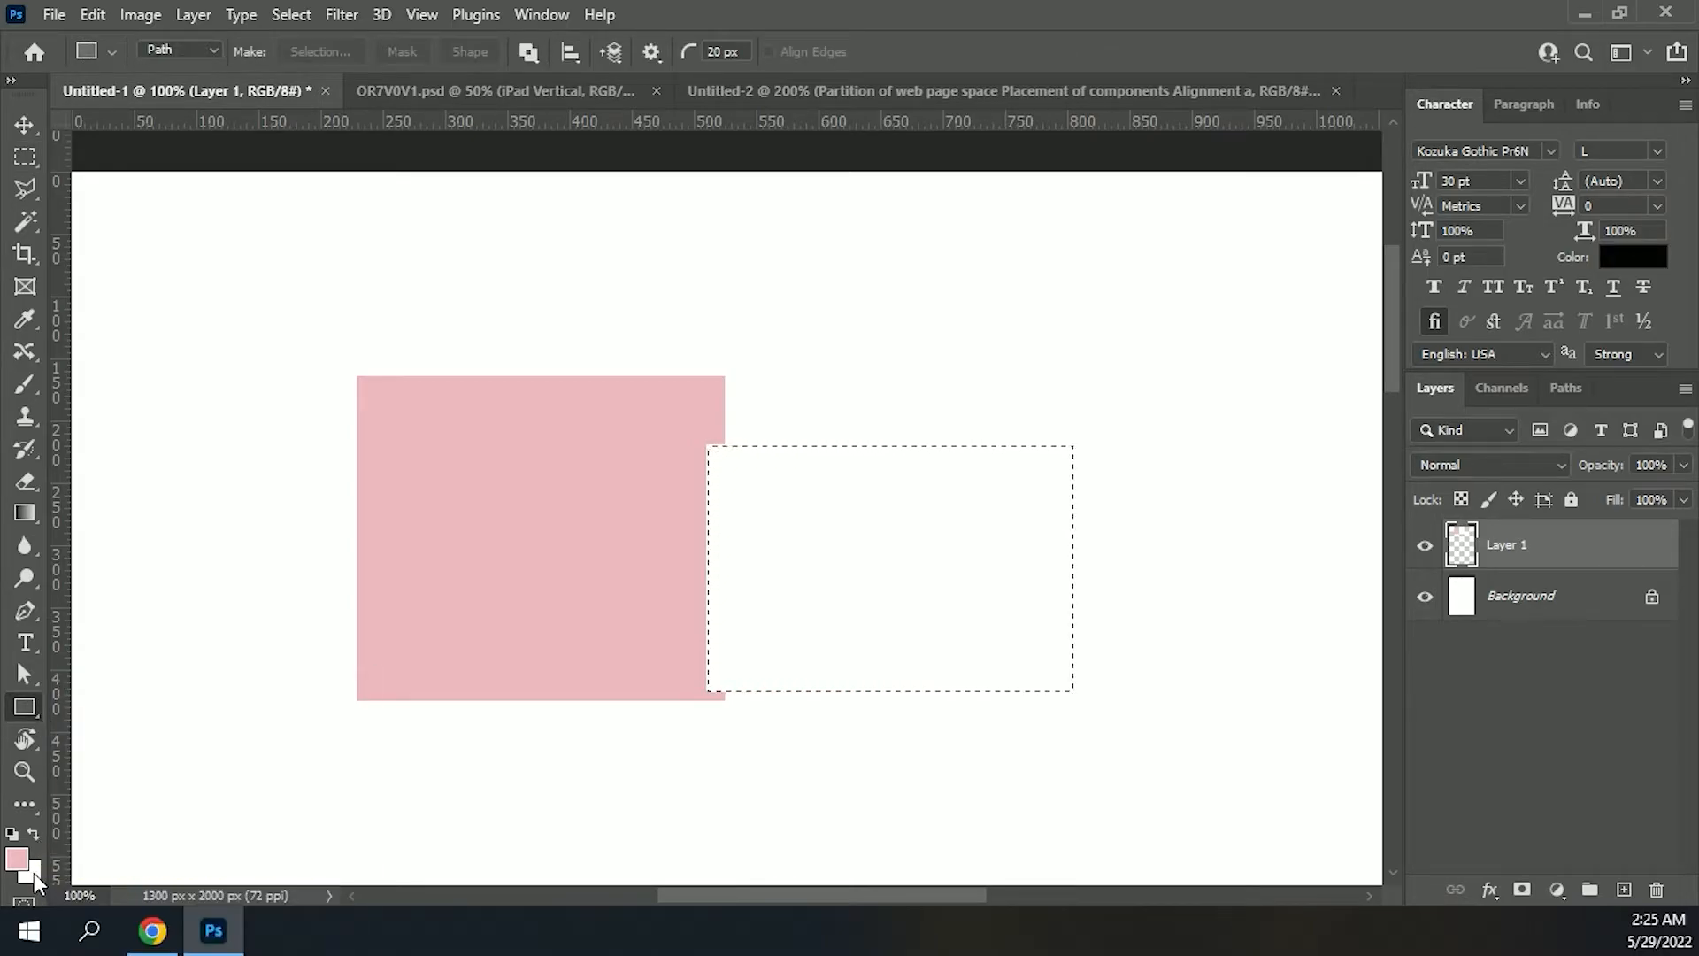
key("i")
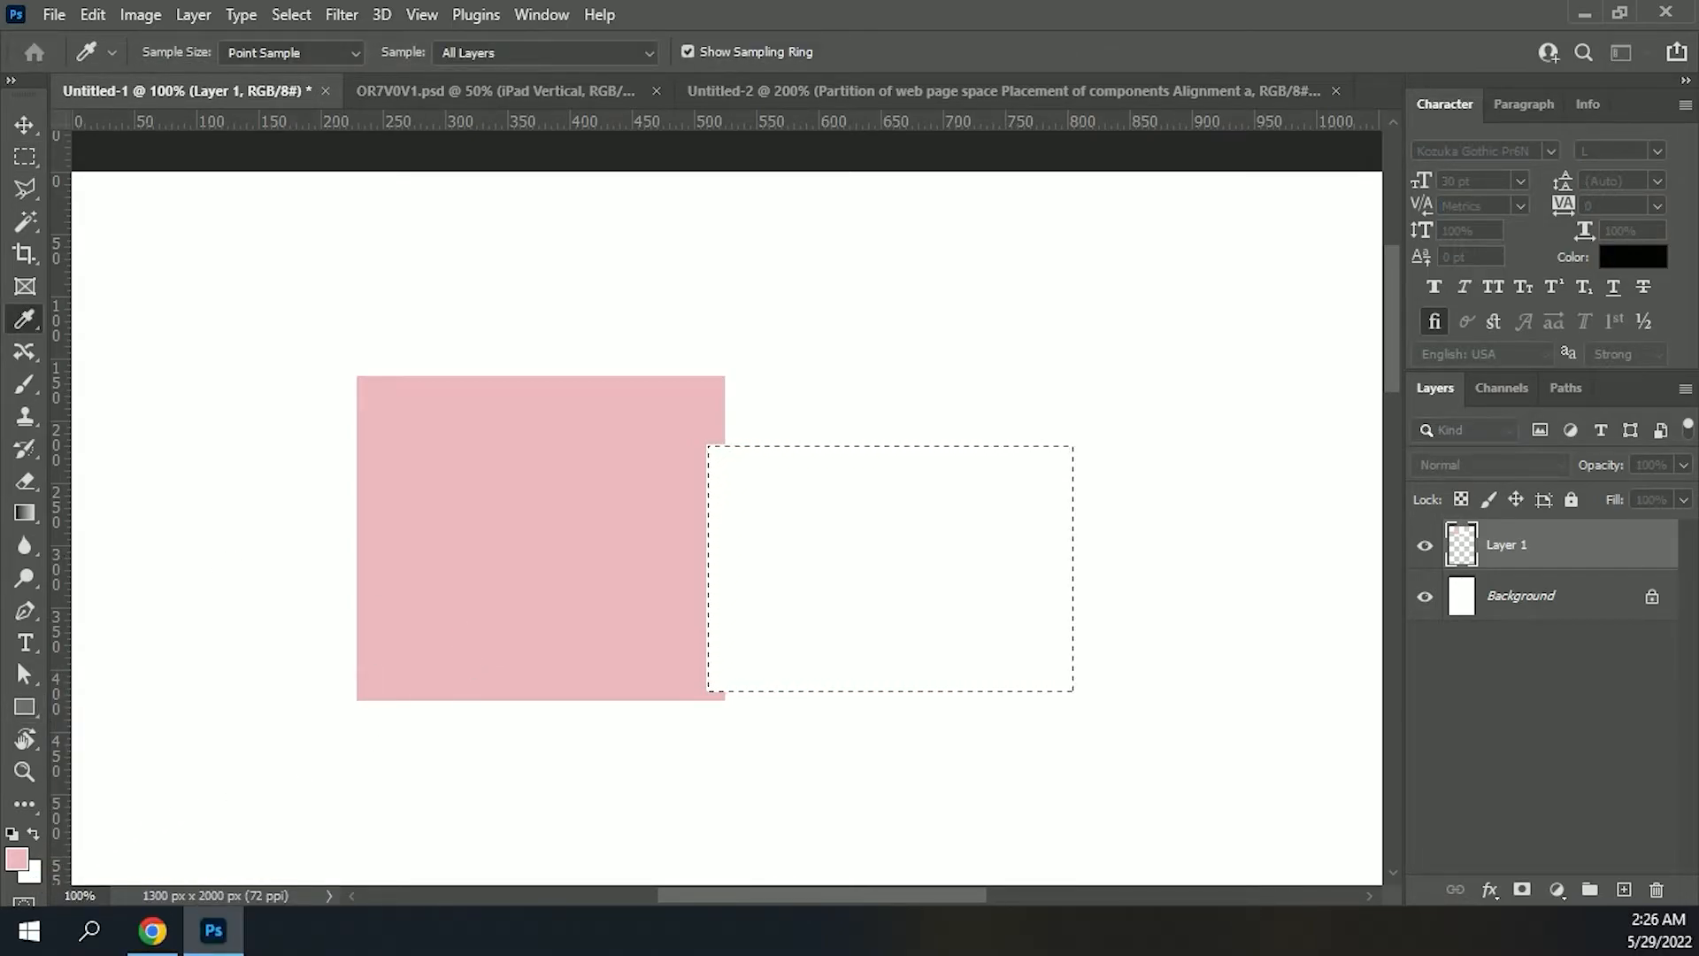
key("u")
key("ctrl+BackSpace")
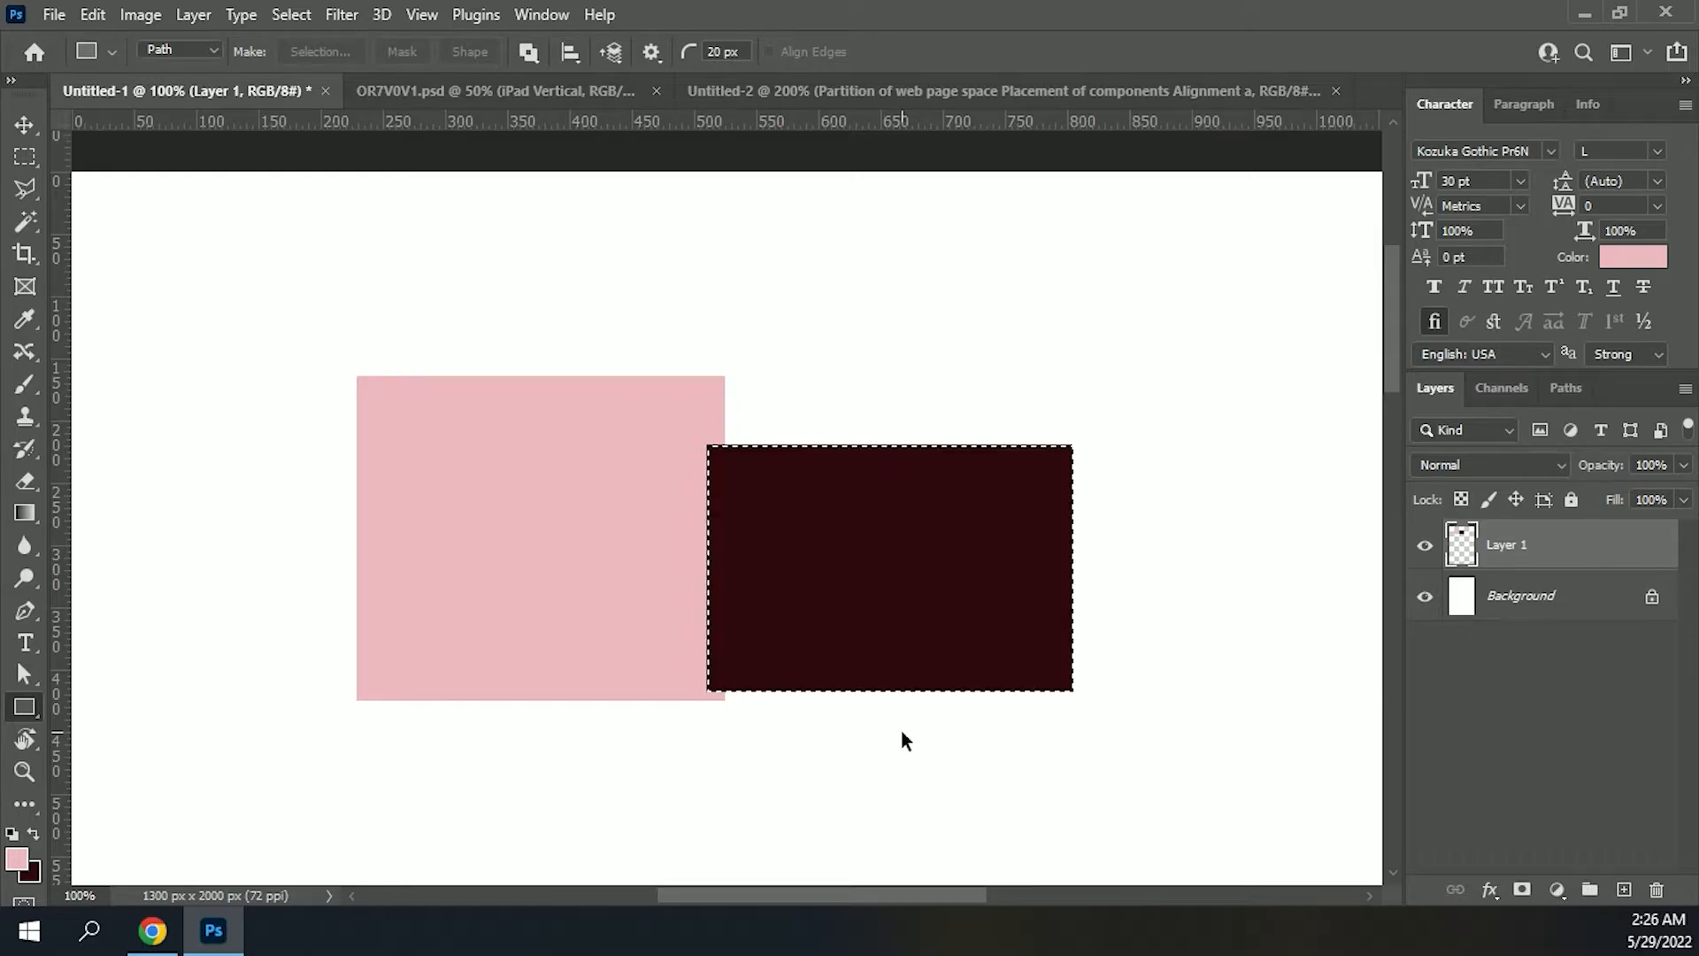
Step: Deselect, move both filled rectangles together up and to the left, and delete their shared layer
key("ctrl+d")
key("v")
left_click_drag(579, 494, 529, 486)
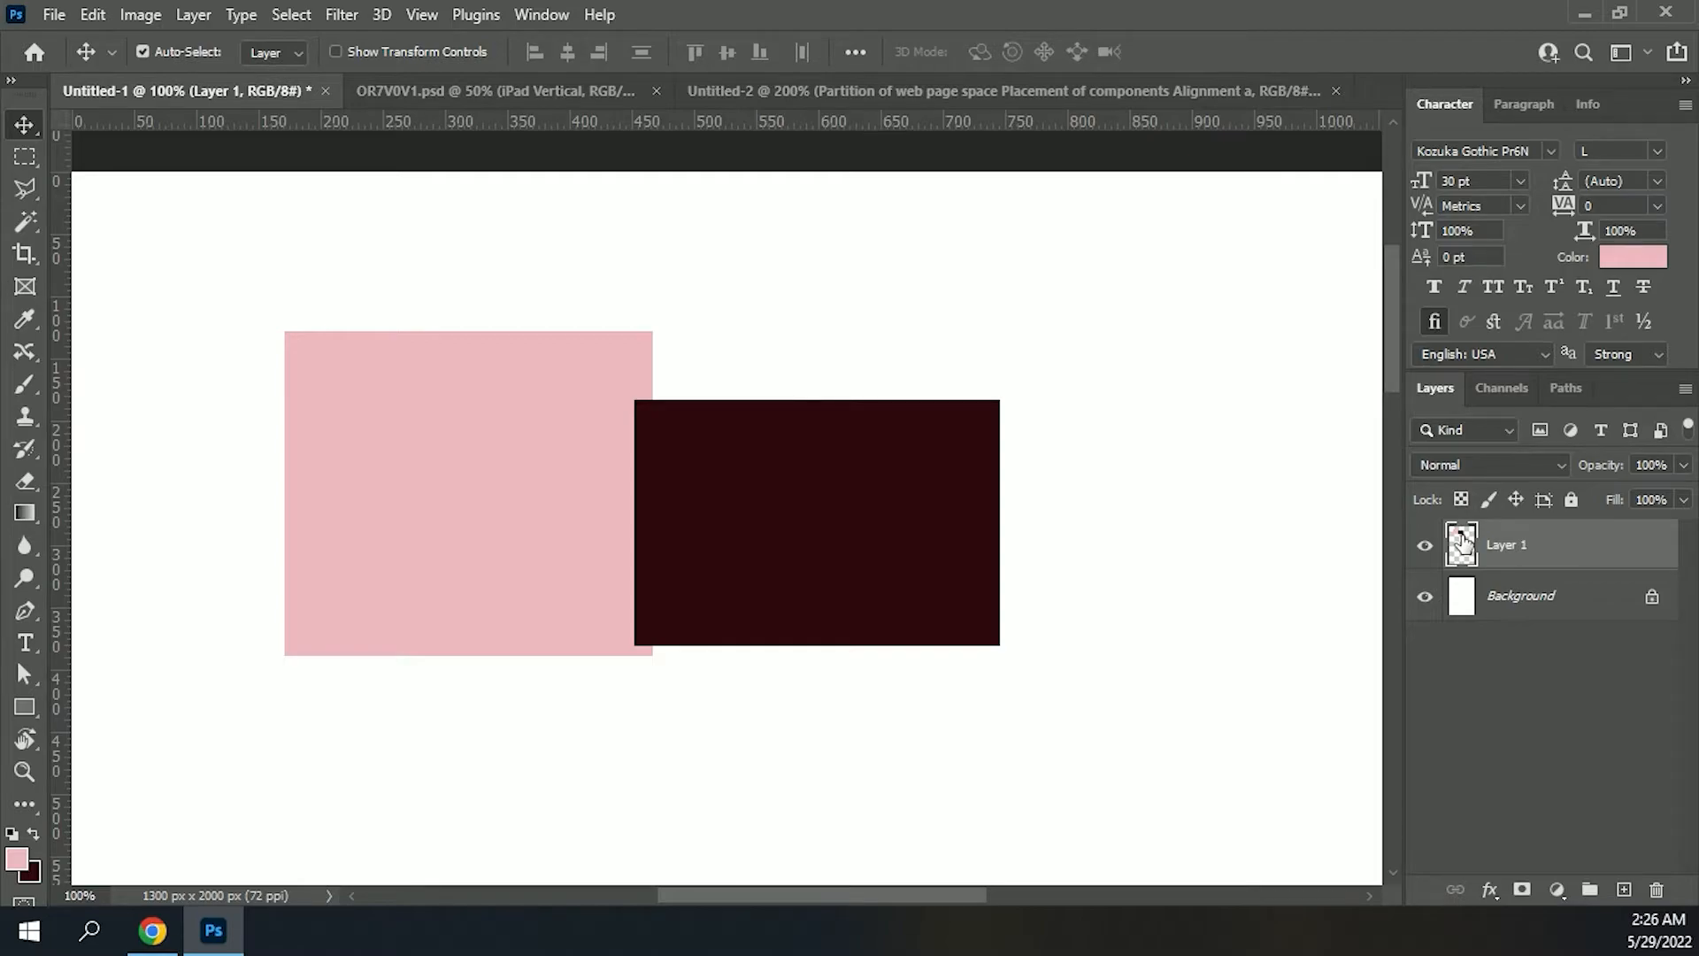
key("Delete")
Step: On a new layer, fill a pink rectangle about 255 by 205 px near the canvas's upper-left corner and deselect it
left_click(1624, 889)
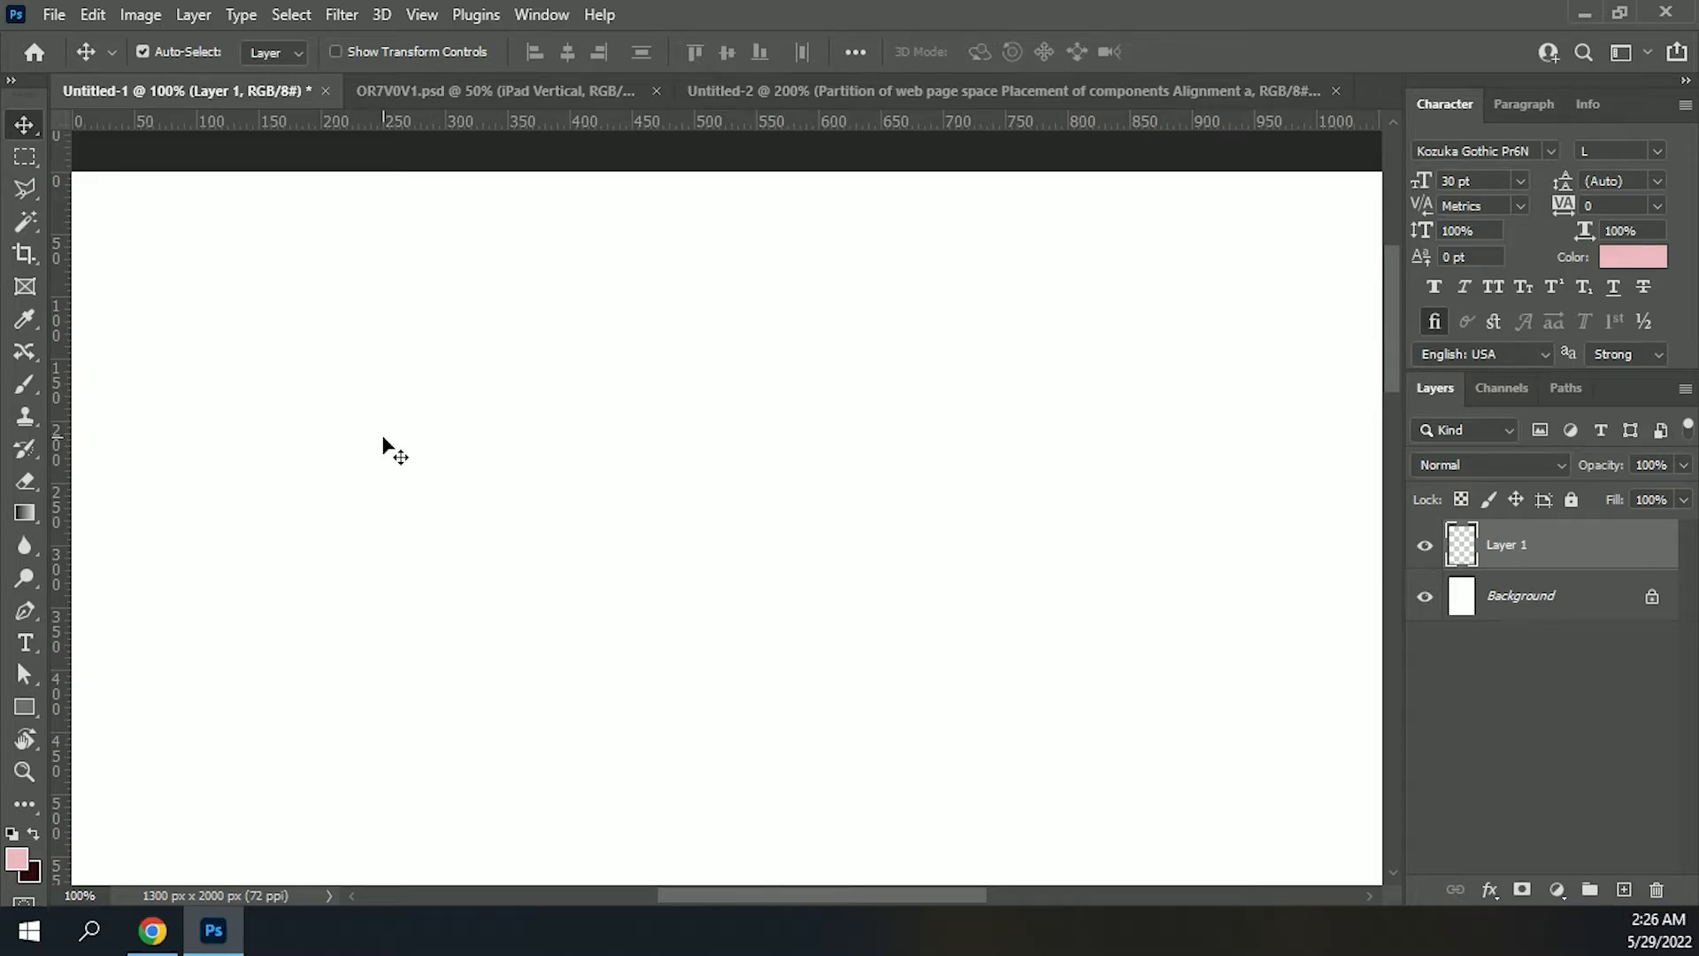
key("ctrl+minus")
key("space")
left_click_drag(993, 552, 898, 428)
left_click(24, 157)
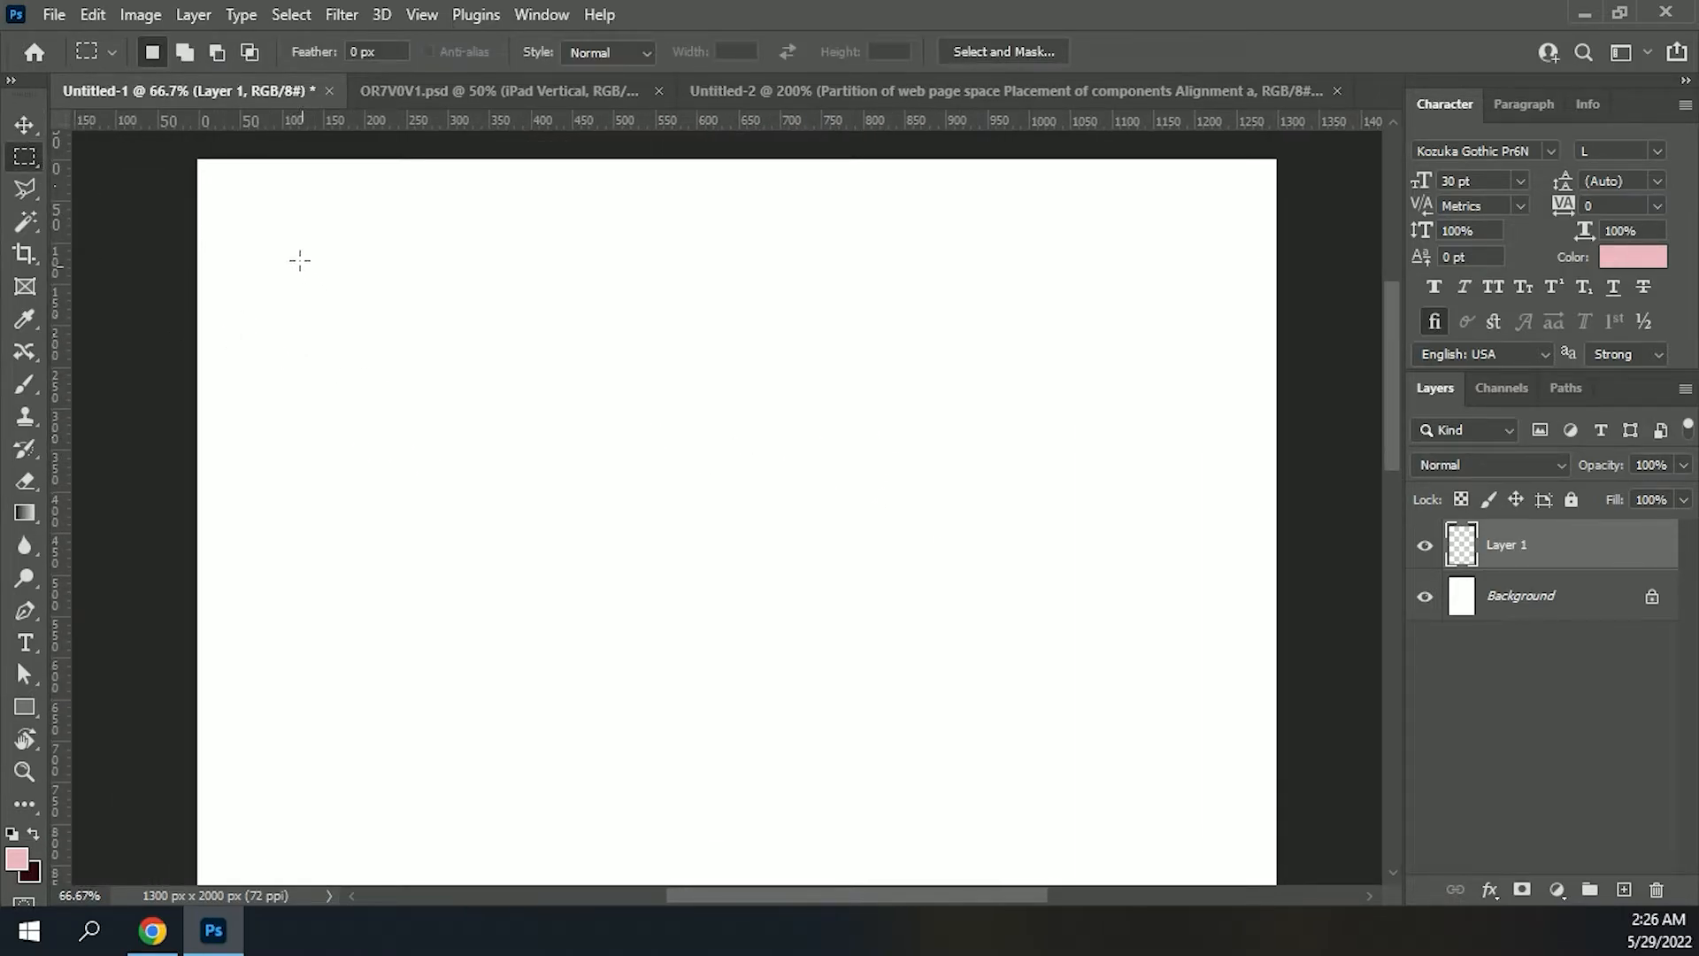
left_click_drag(225, 193, 438, 364)
key("alt+BackSpace")
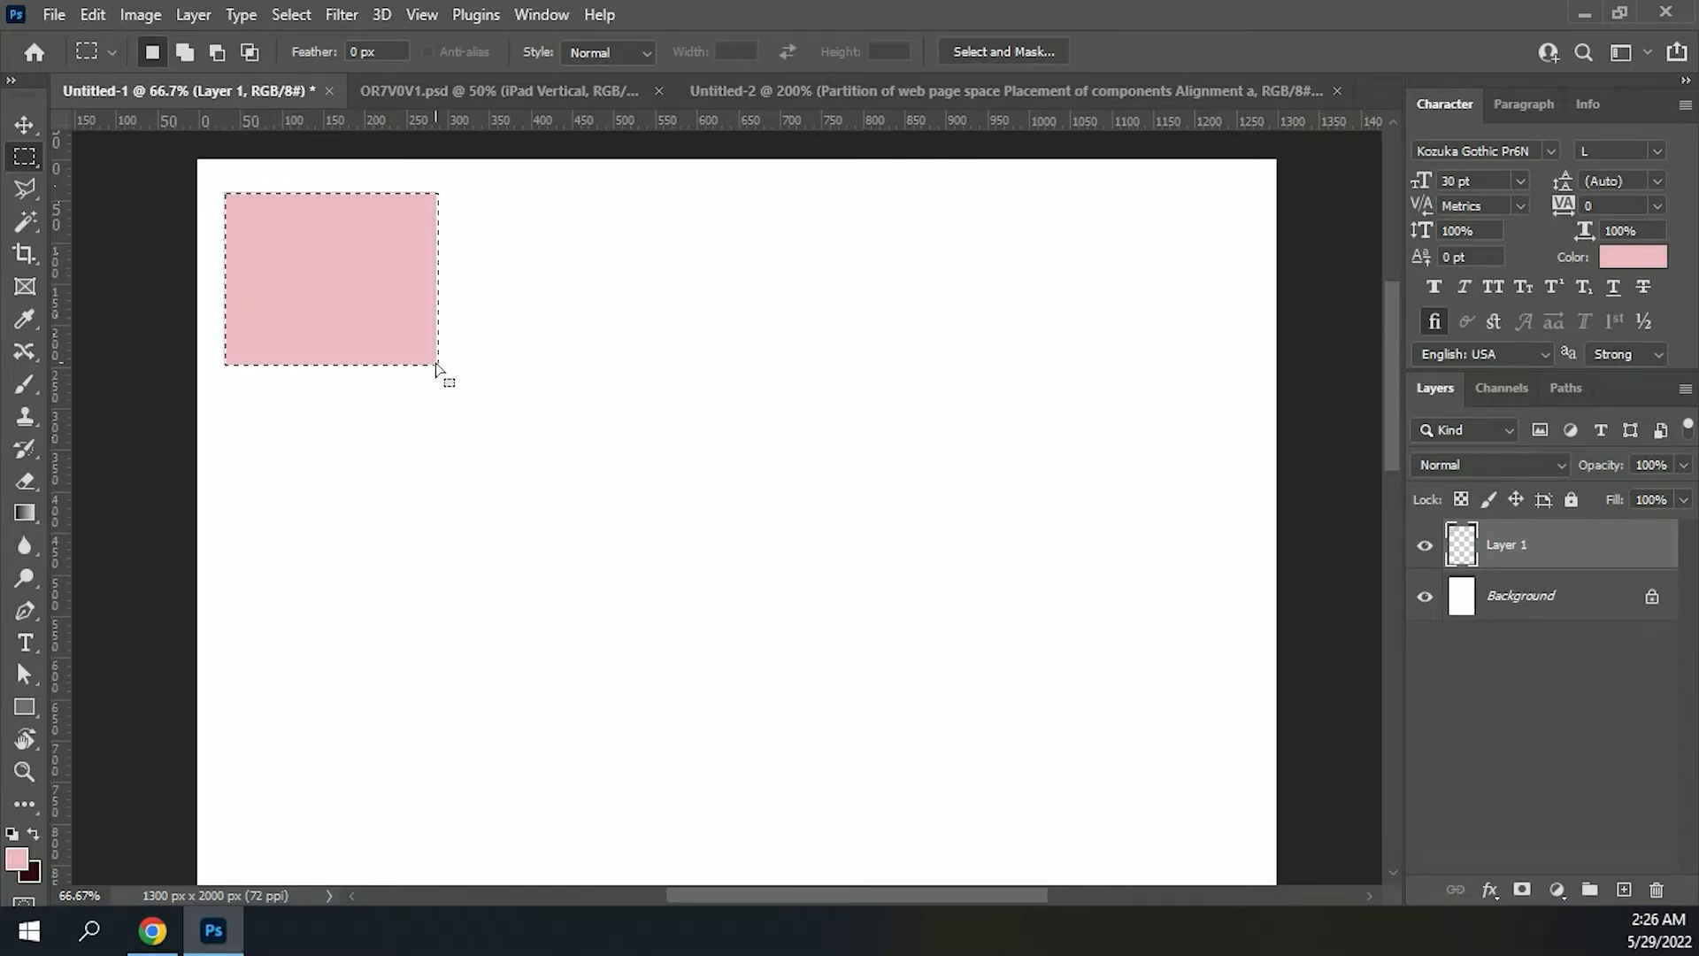
key("ctrl+d")
Step: Add a separate layer holding a dark maroon rectangle about 375 by 300 px below and right of the pink one, and deselect
left_click(1624, 889)
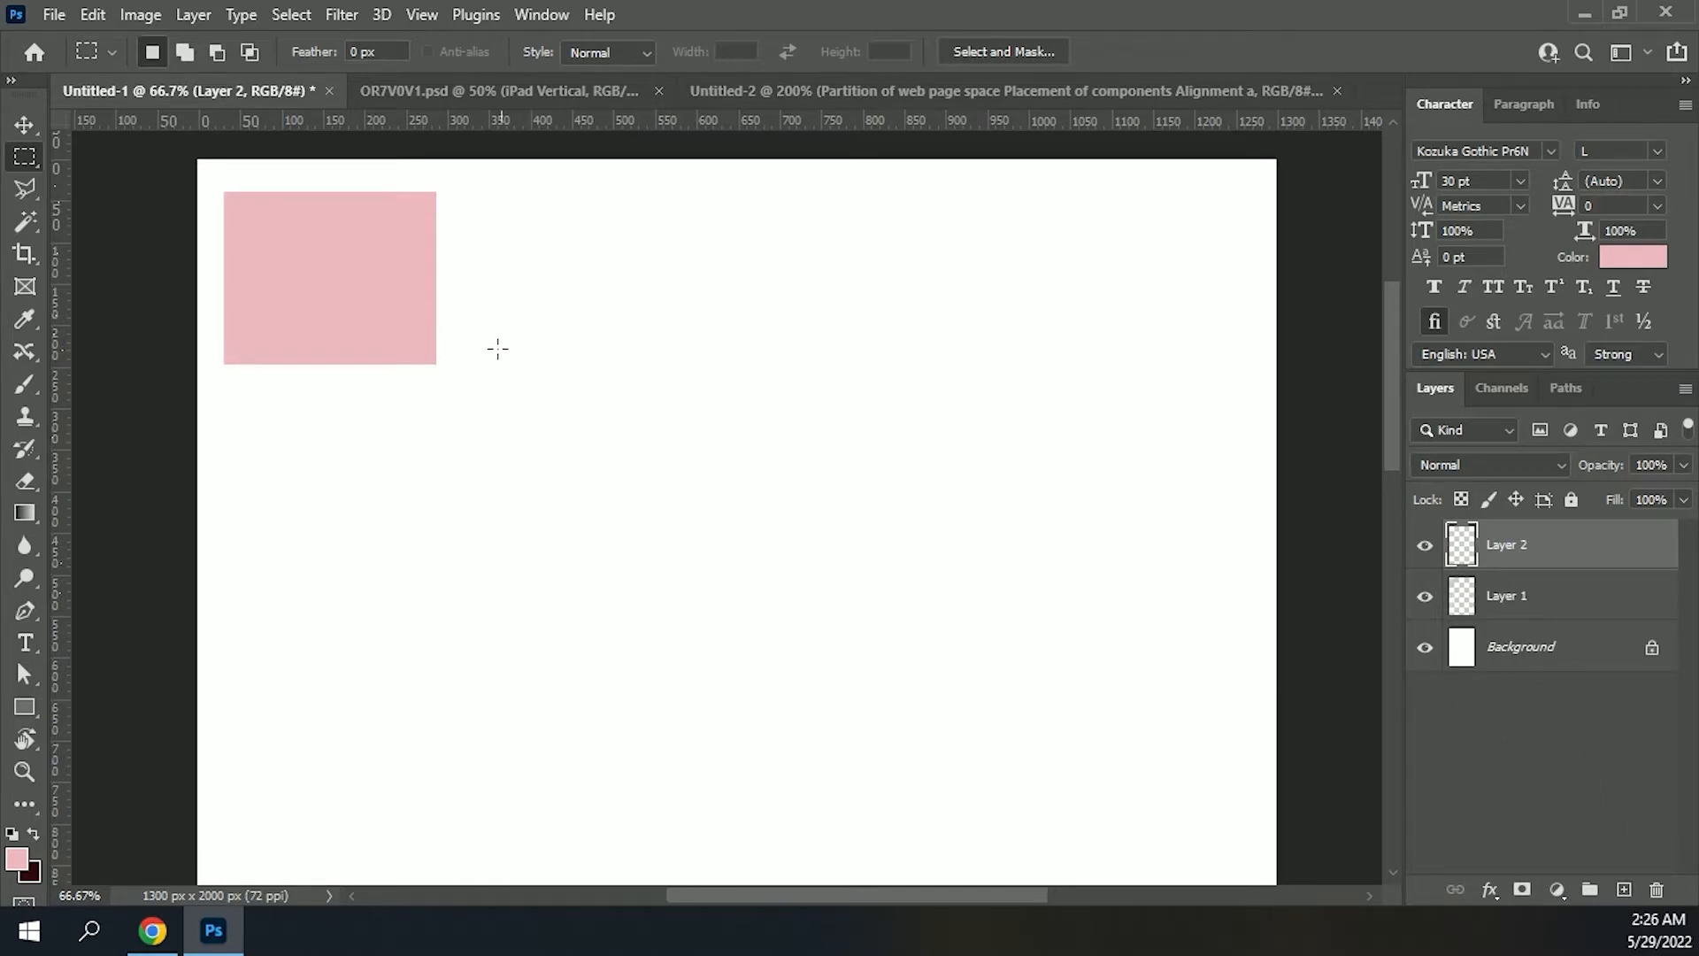
left_click_drag(498, 349, 808, 597)
key("ctrl+BackSpace")
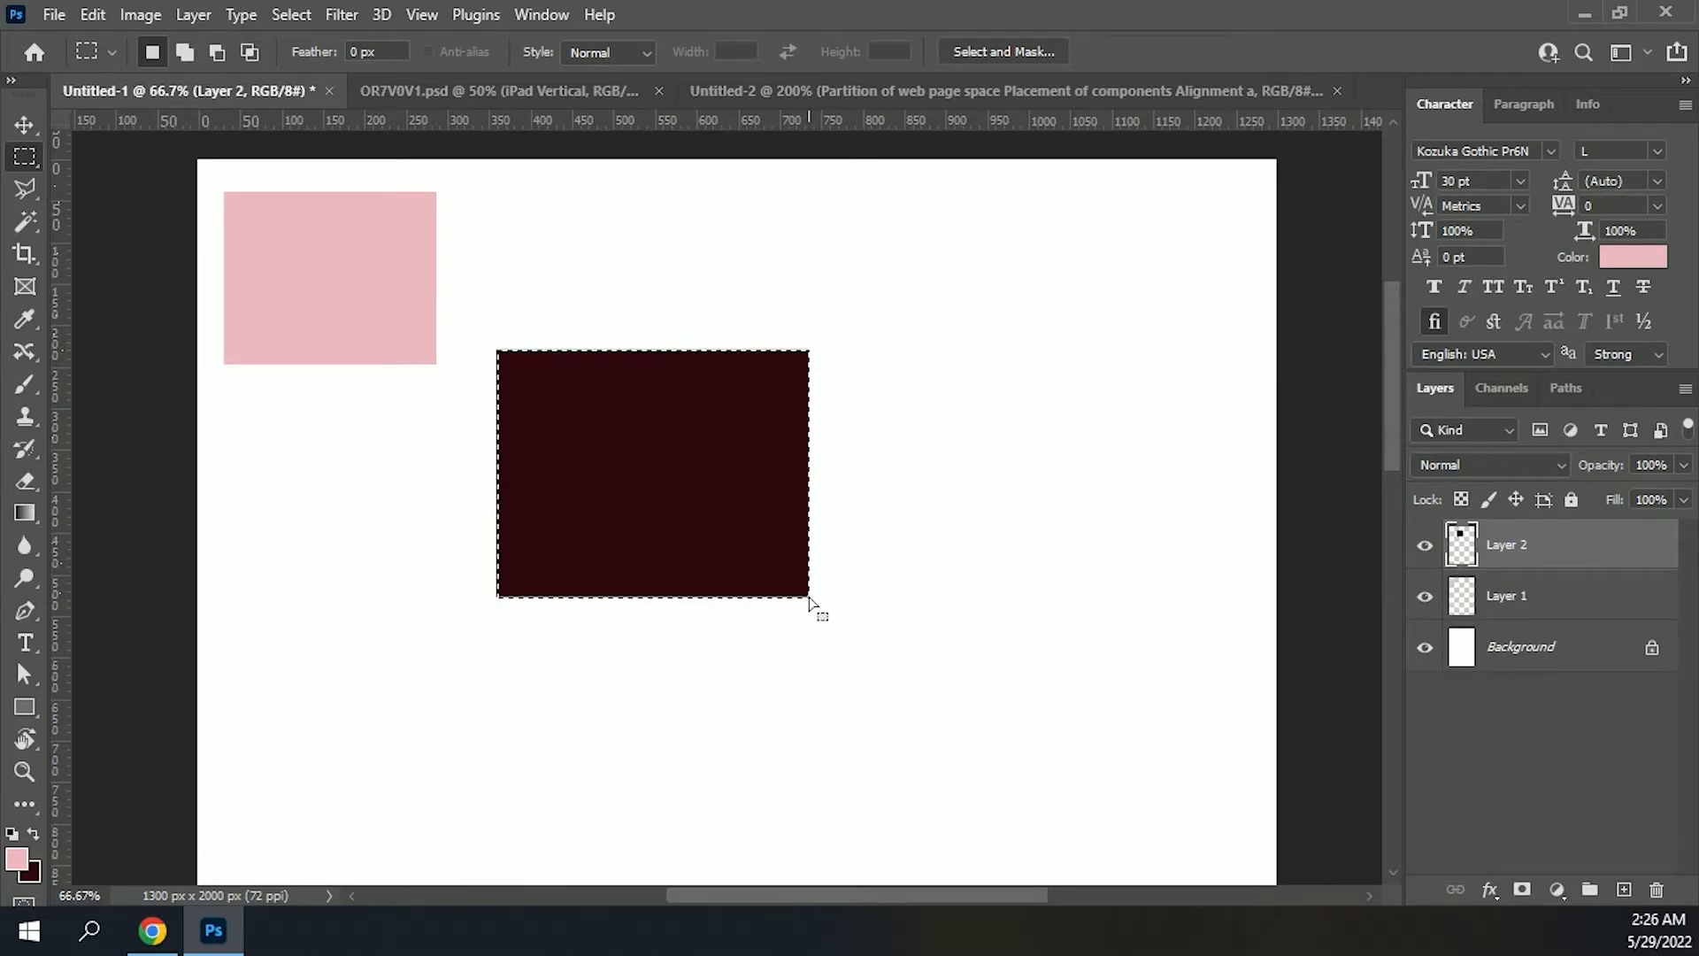
key("ctrl+d")
Step: Move the pink and maroon rectangles independently around the canvas to demonstrate separate layers
left_click(25, 125)
left_click_drag(712, 478, 895, 339)
left_click_drag(371, 345, 497, 594)
left_click_drag(805, 330, 1090, 429)
left_click_drag(375, 614, 406, 367)
left_click_drag(1128, 434, 695, 612)
left_click_drag(546, 348, 1020, 348)
left_click_drag(740, 602, 555, 380)
left_click_drag(948, 337, 886, 688)
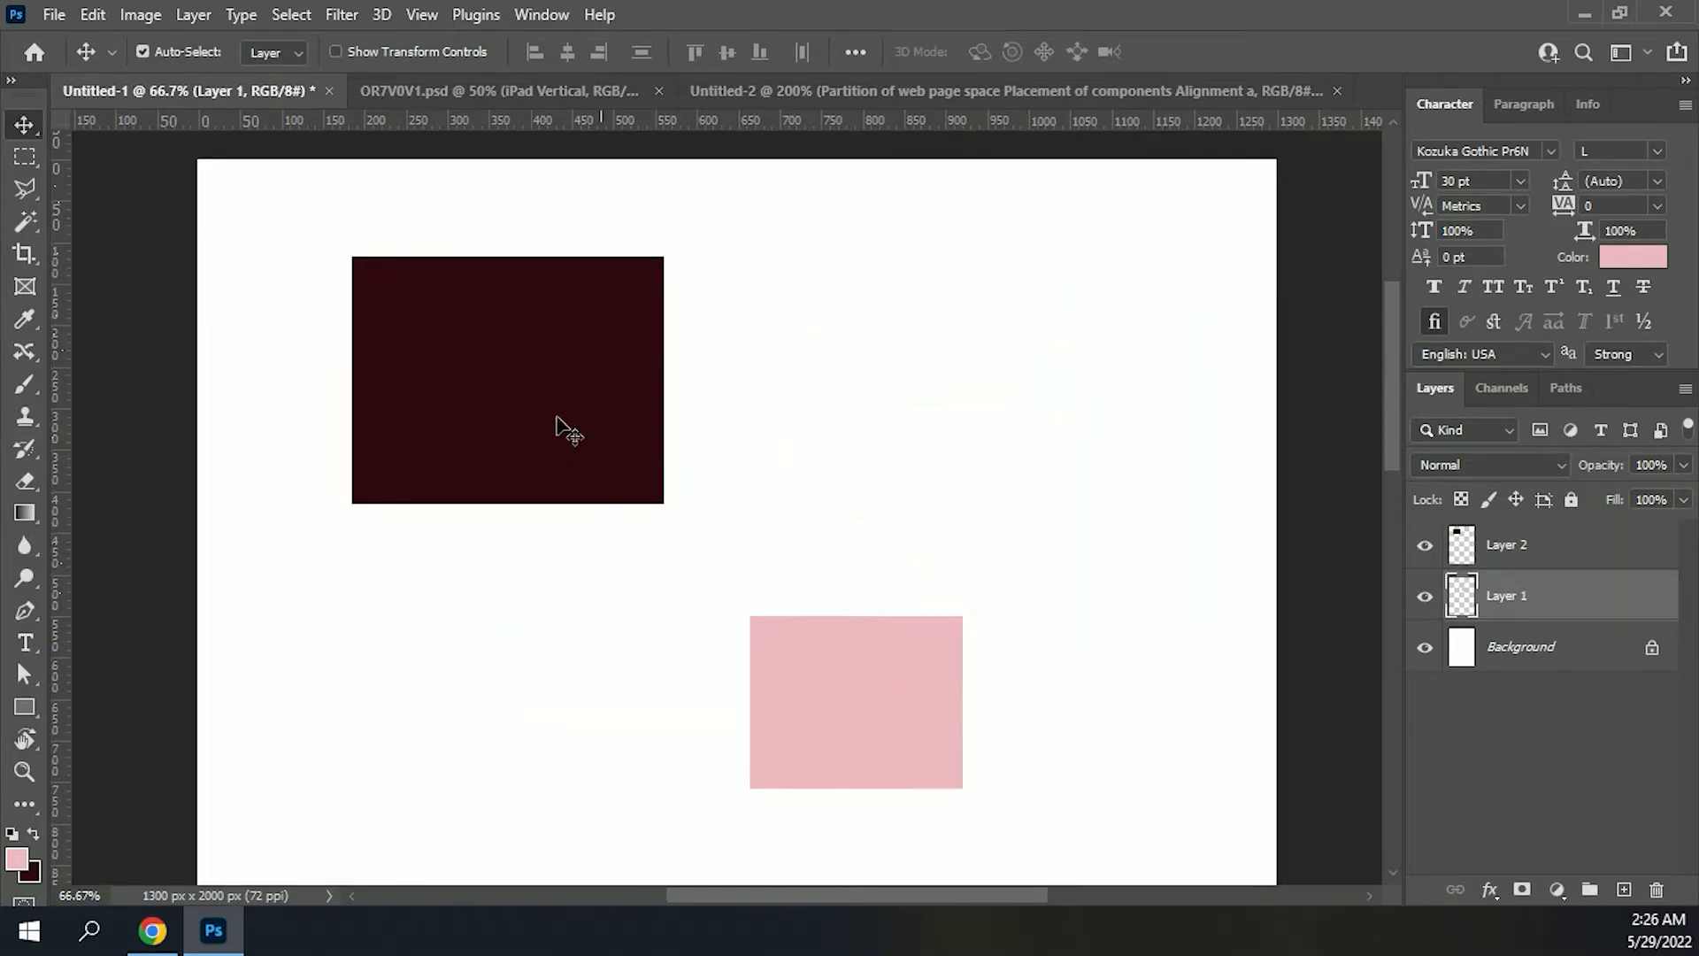
left_click_drag(558, 428, 811, 428)
left_click_drag(841, 673, 193, 399)
left_click_drag(682, 353, 933, 513)
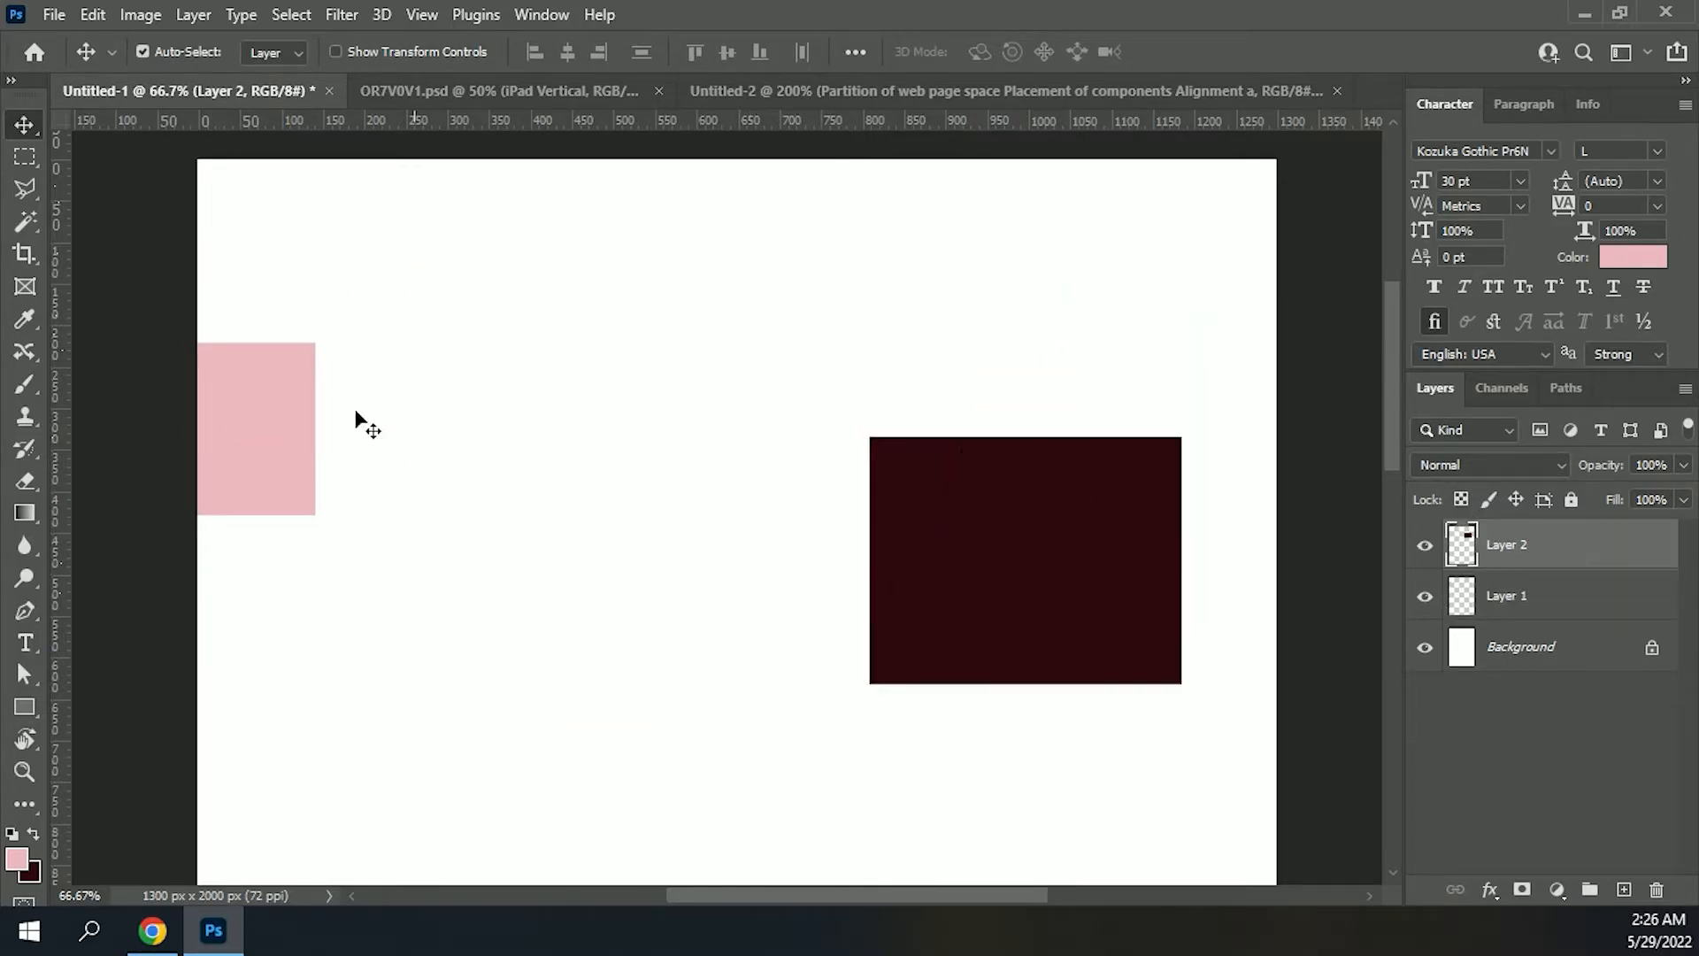
left_click_drag(252, 418, 407, 327)
left_click_drag(1017, 540, 893, 450)
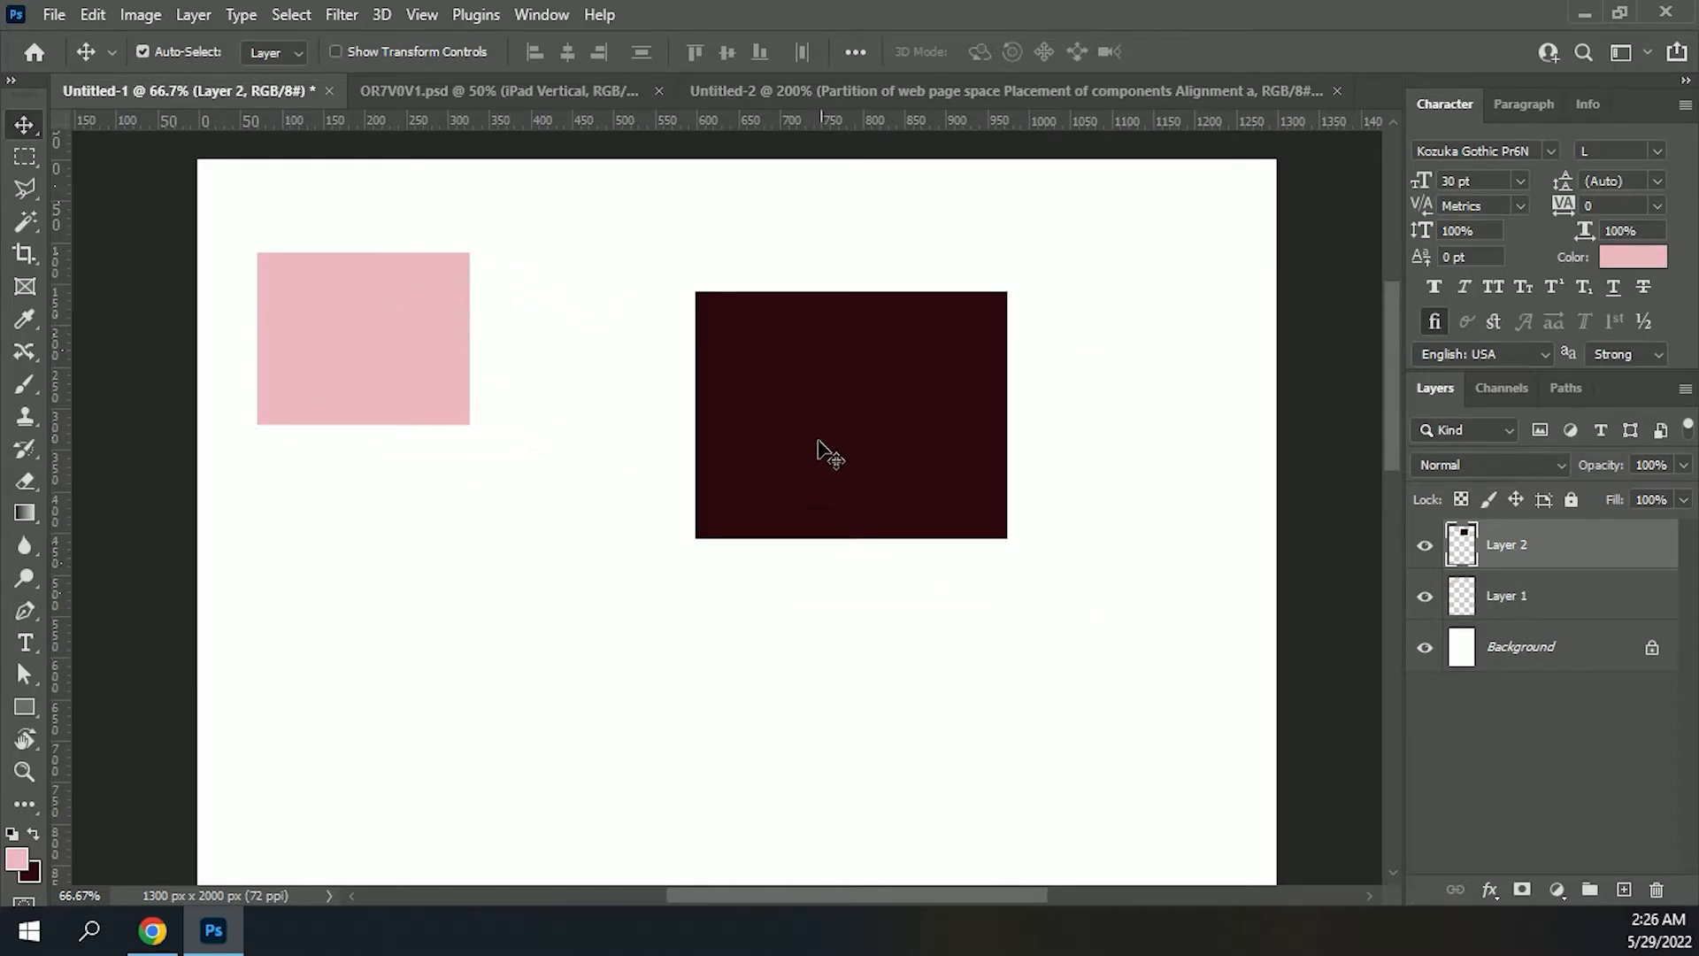
left_click_drag(363, 368, 409, 453)
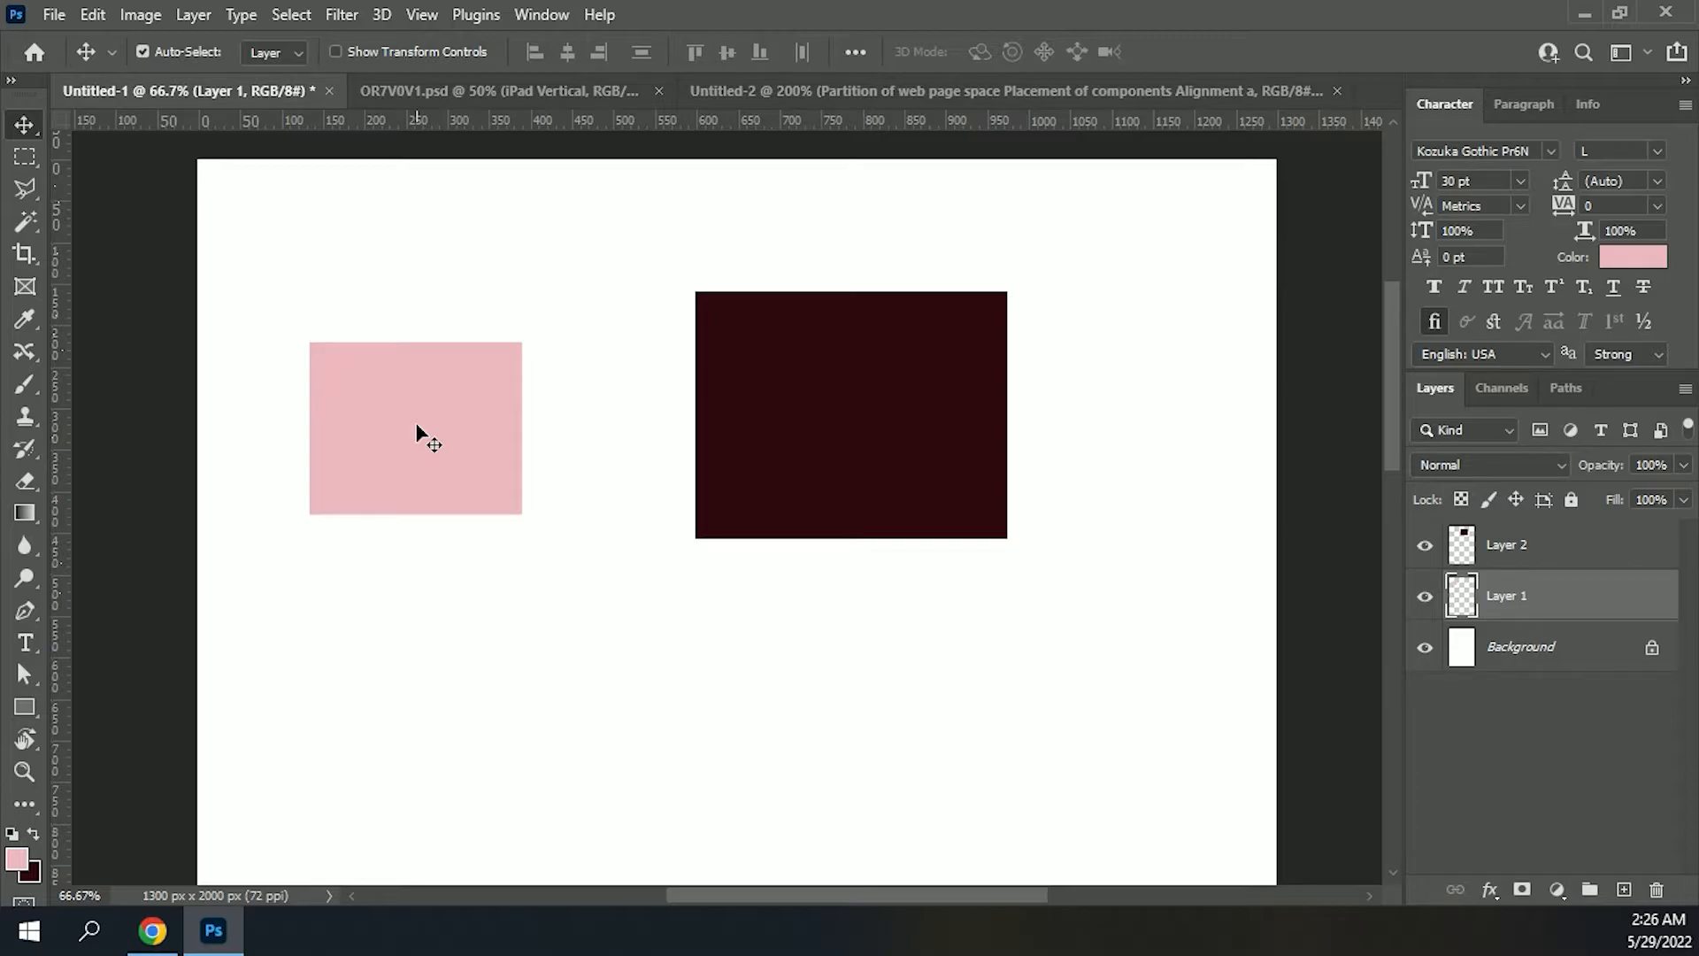
left_click_drag(831, 417, 954, 504)
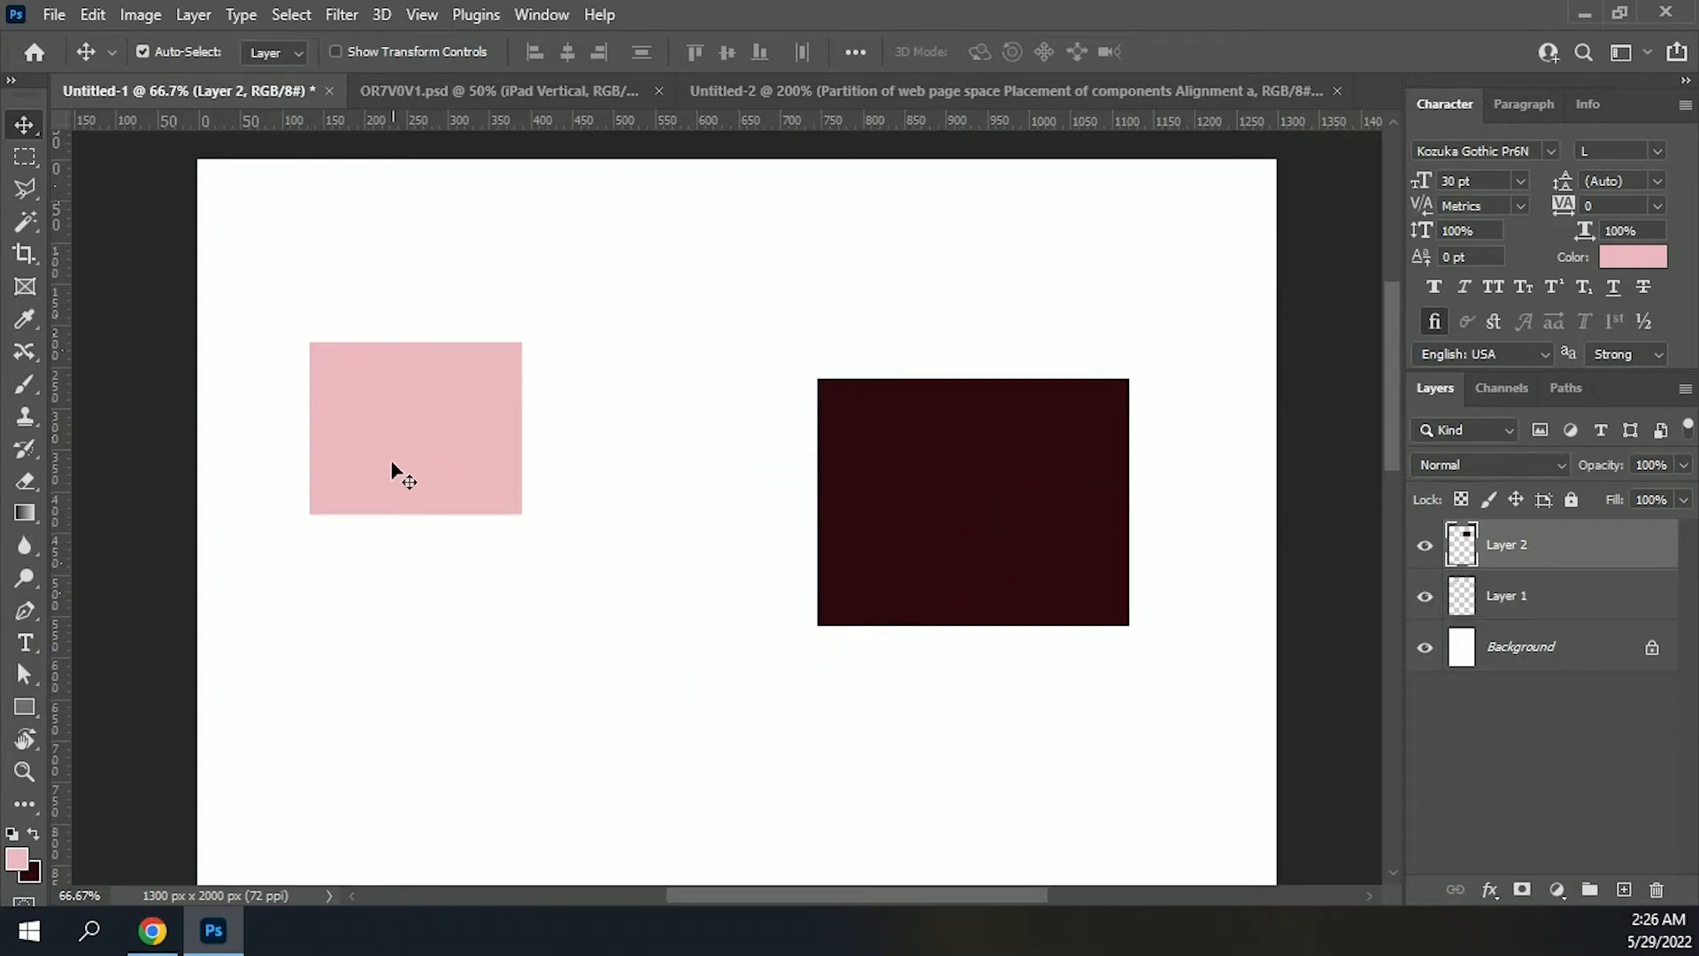
Step: Move the maroon rectangle left and slide the pink rectangle partly behind its right edge
left_click_drag(398, 474, 417, 405)
left_click_drag(902, 559, 549, 521)
left_click_drag(398, 336, 749, 494)
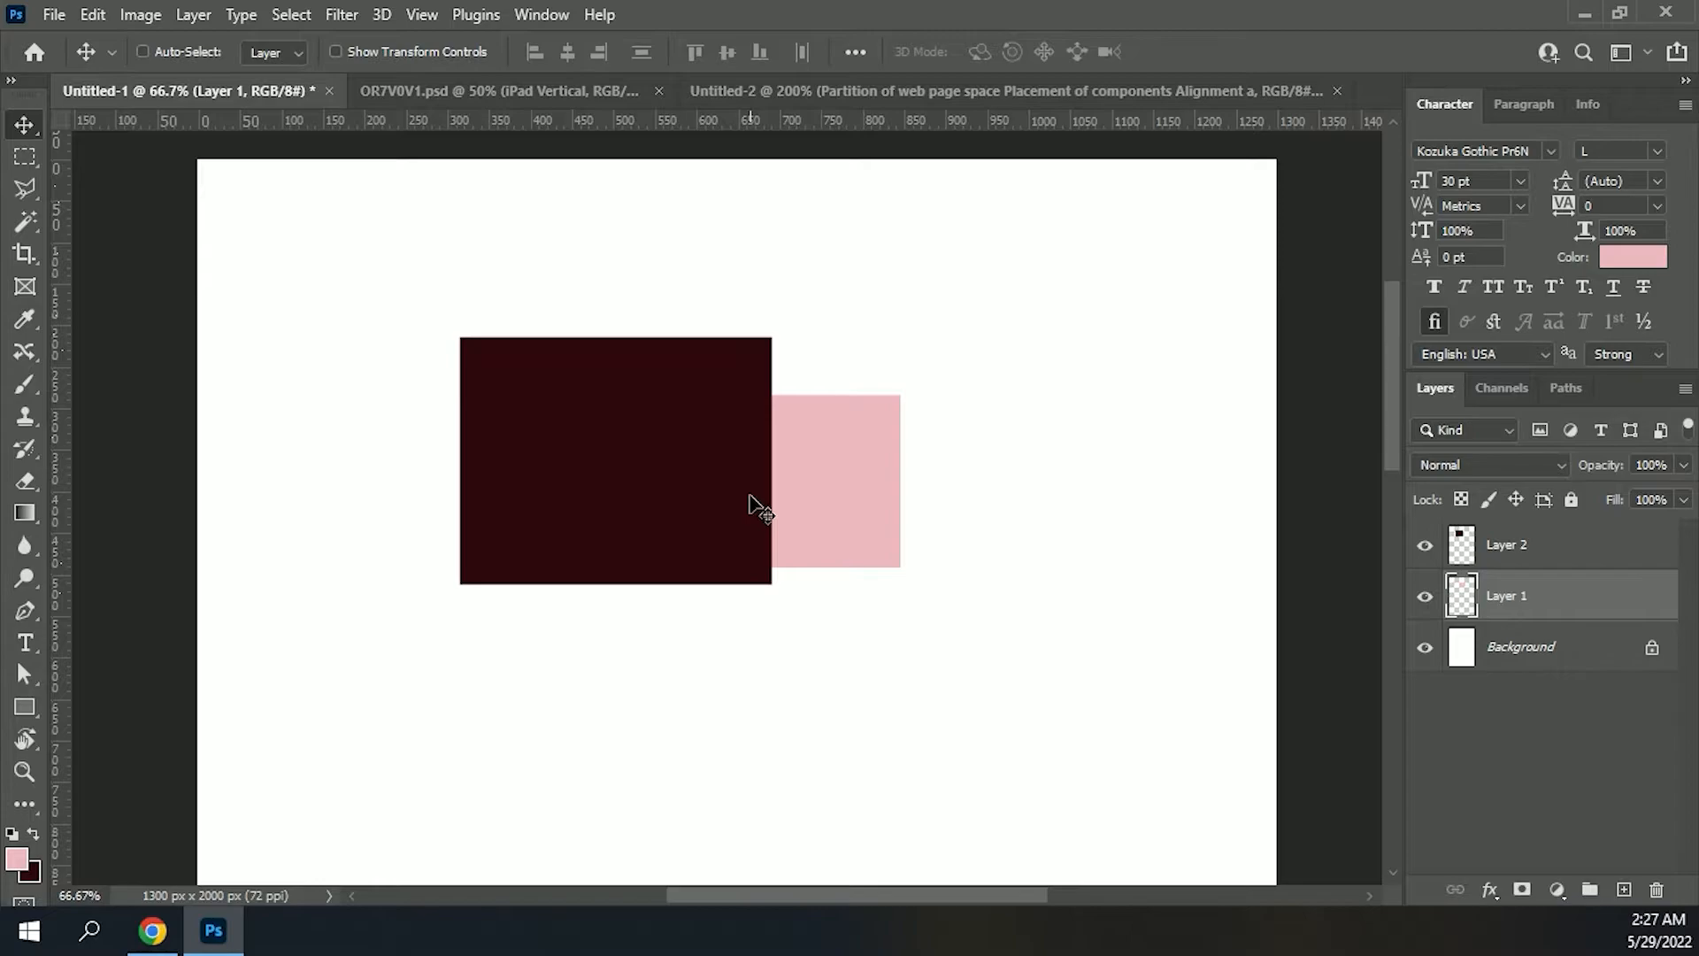
Step: Bring the pink rectangle's layer above the maroon one, and return it below Layer 2
key("ctrl+plus")
key("ctrl+bracketright")
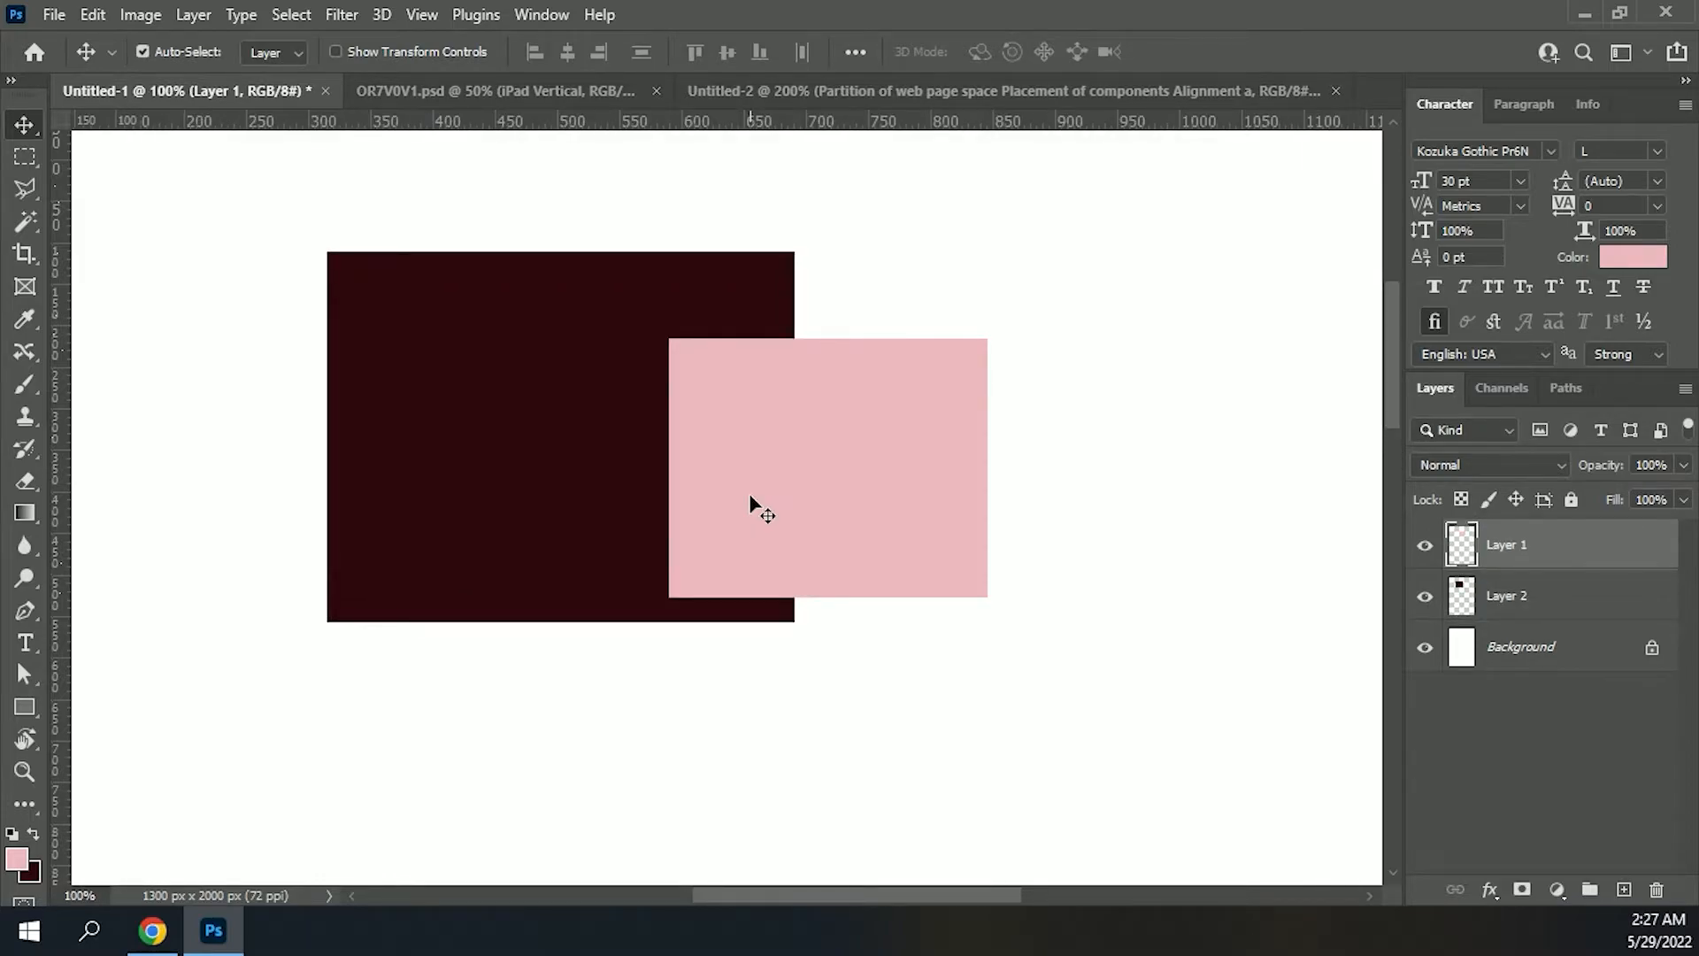
left_click_drag(1537, 551, 1539, 605)
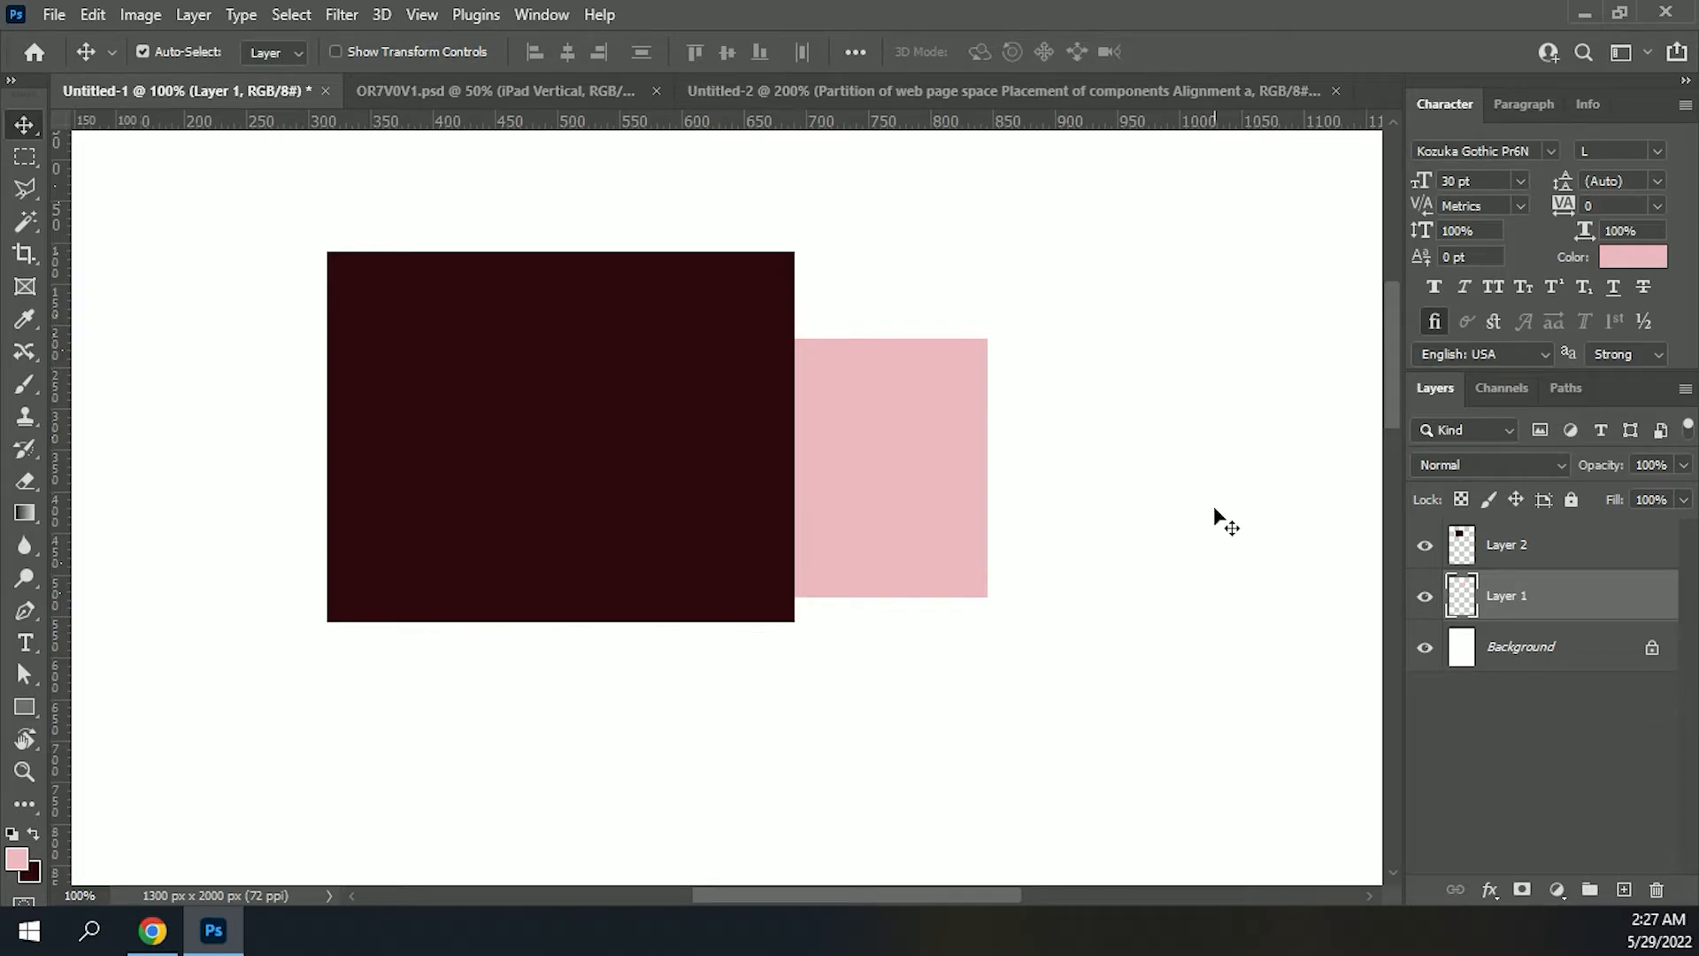
Step: Delete the maroon rectangle's layer and the pink rectangle's layer, leaving only the background
left_click(602, 484)
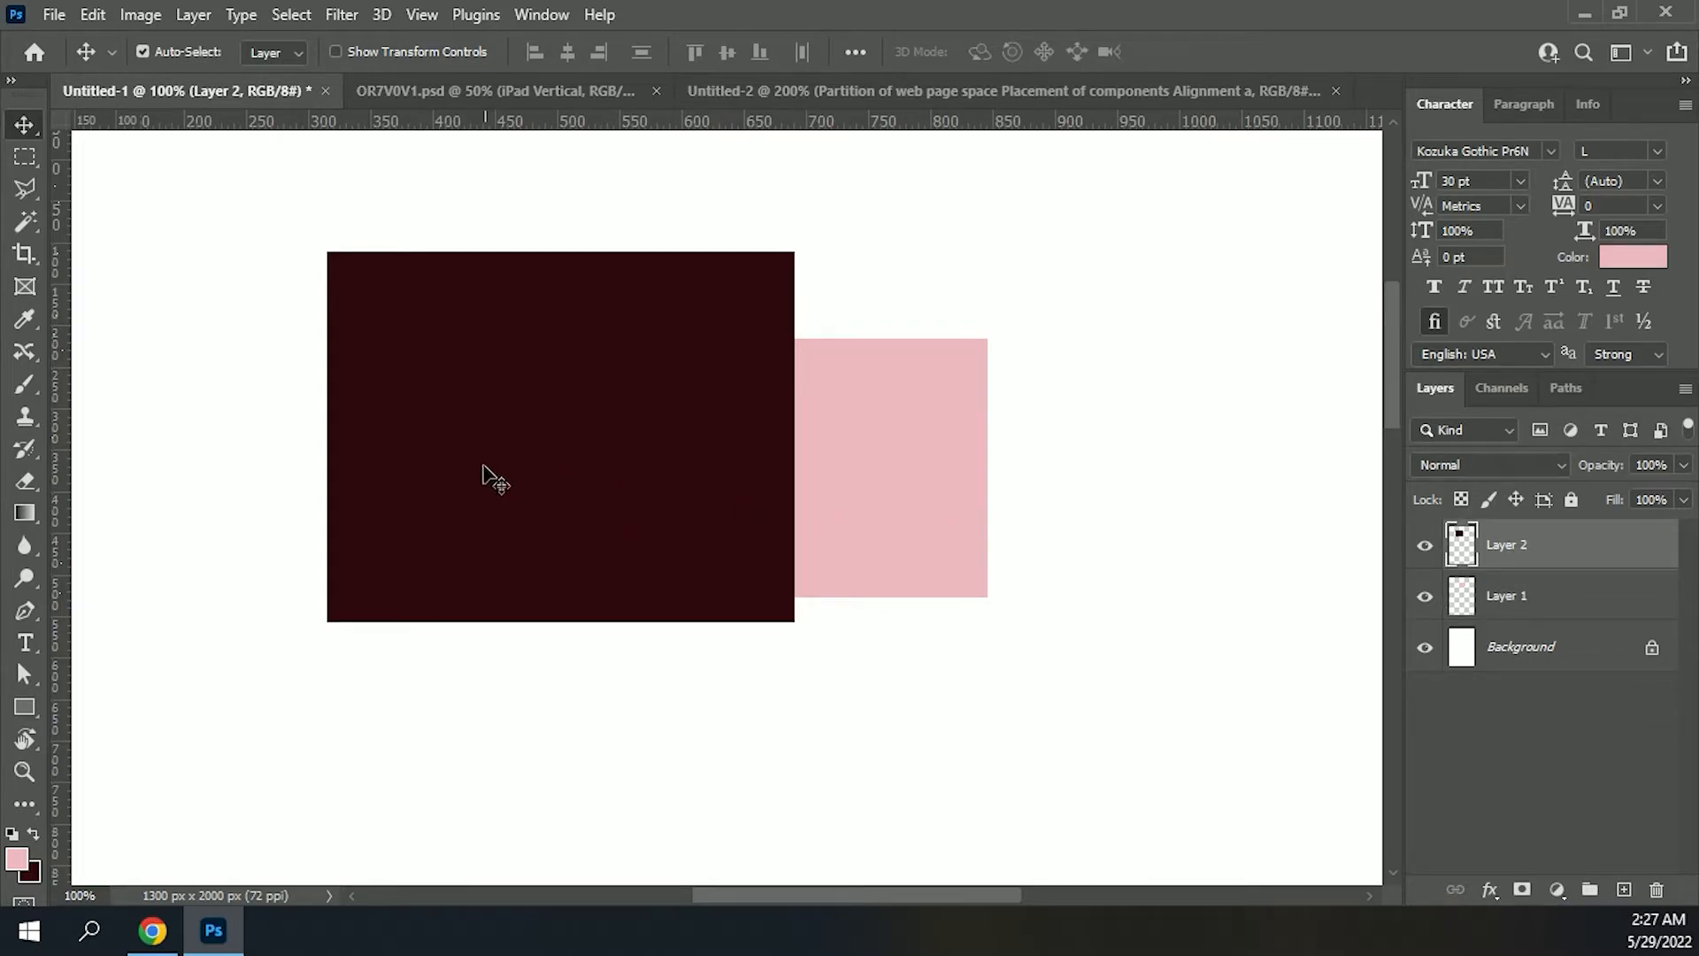
key("Delete")
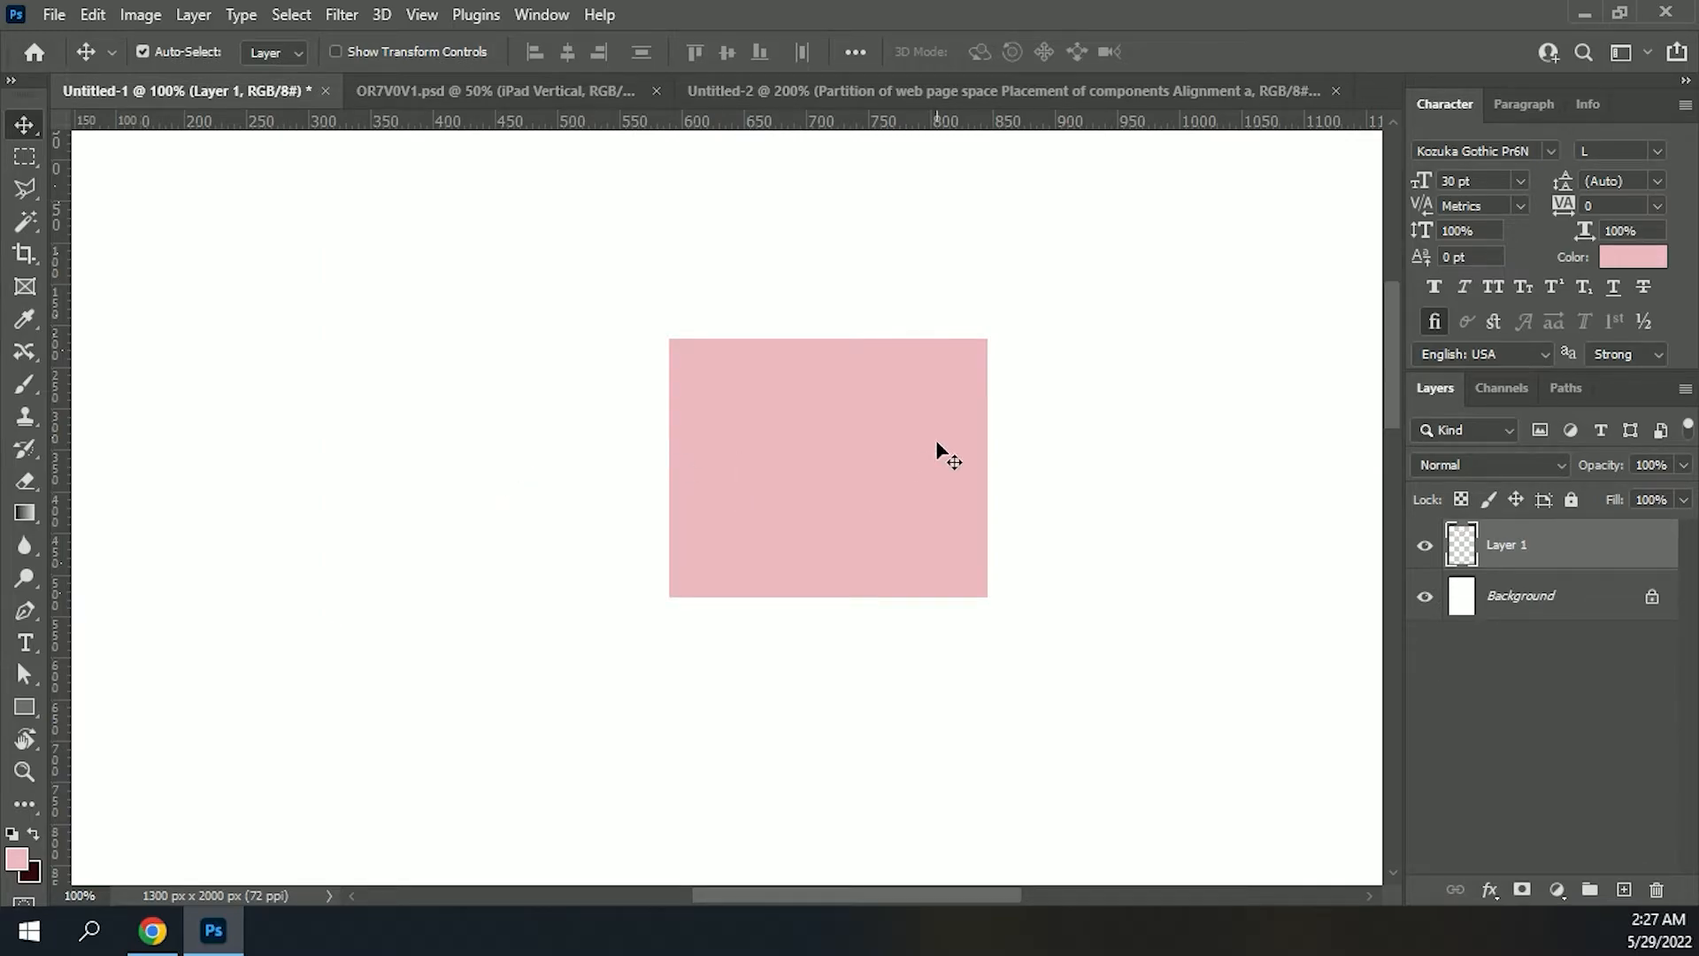
key("Delete")
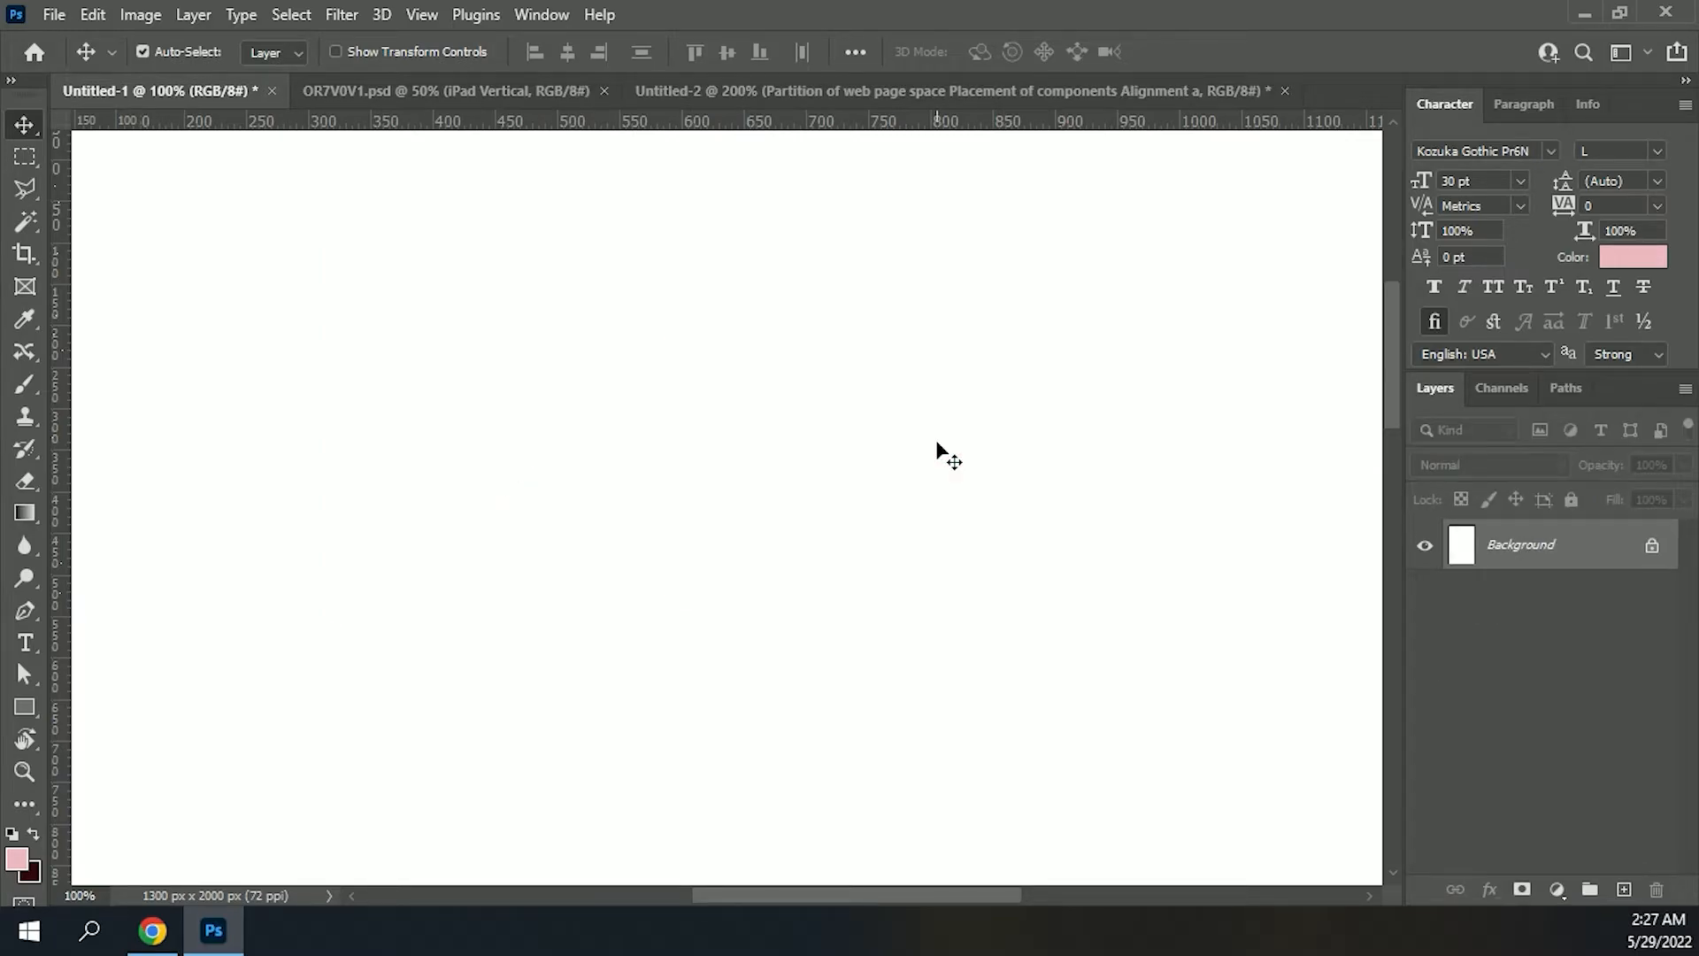
Step: Review the list of web design topics in Untitled-2 and examine the blank web page canvas in Untitled-1
left_click(766, 93)
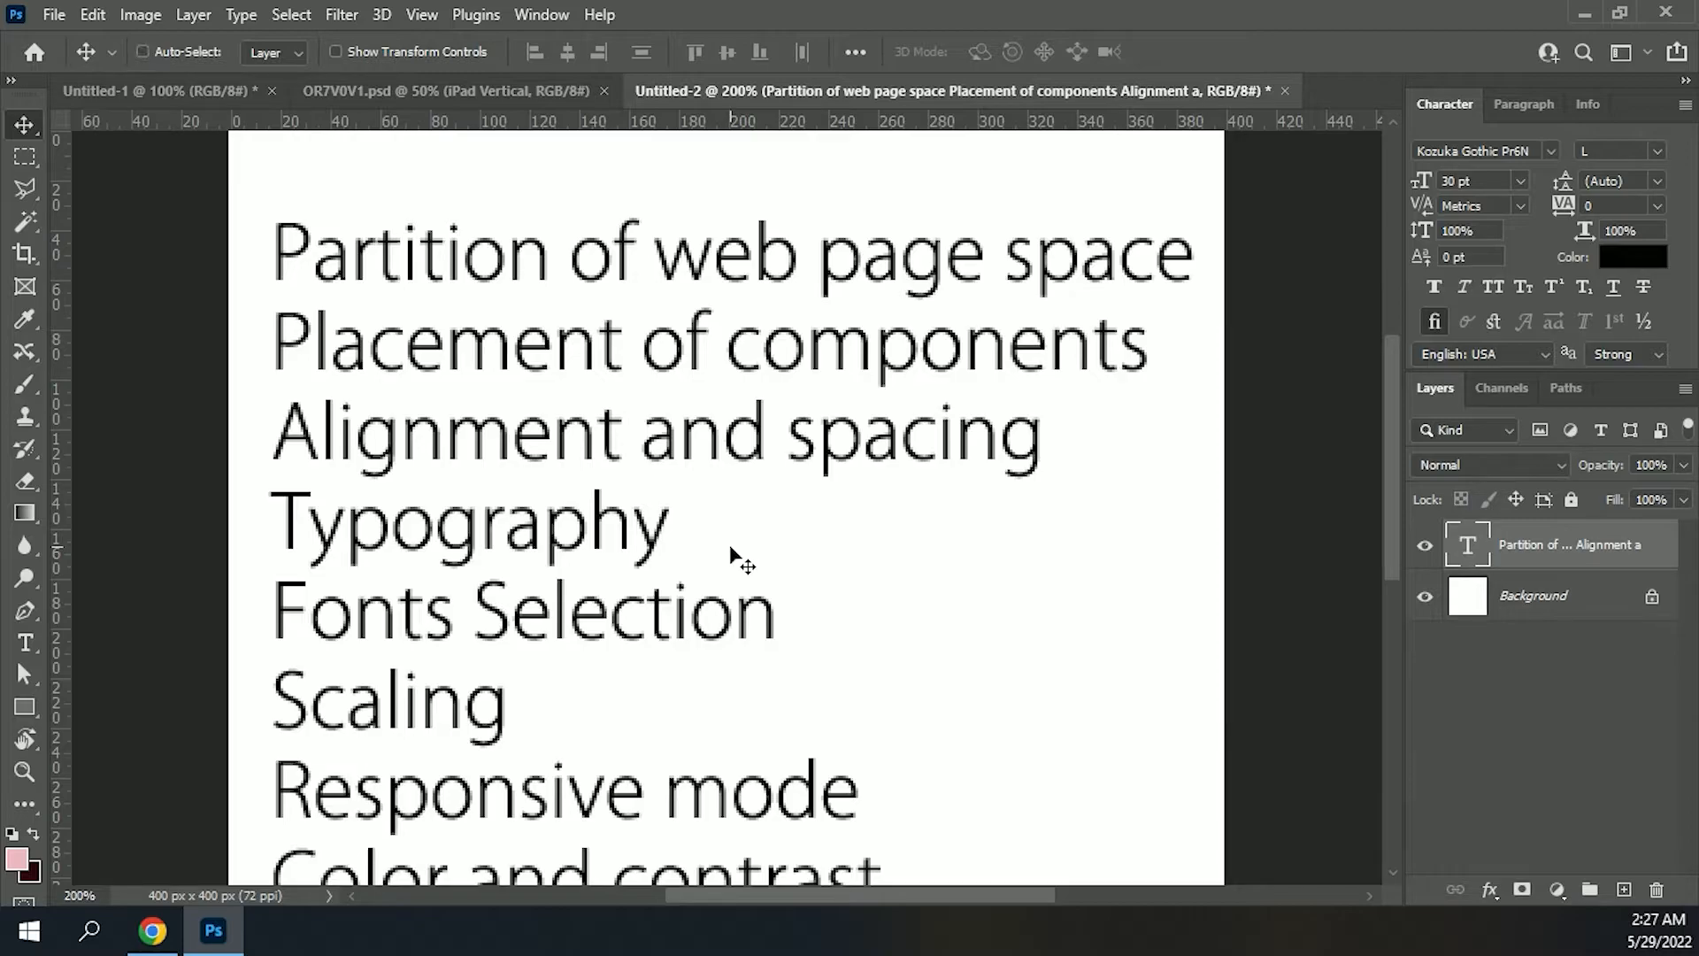
key("ctrl+minus")
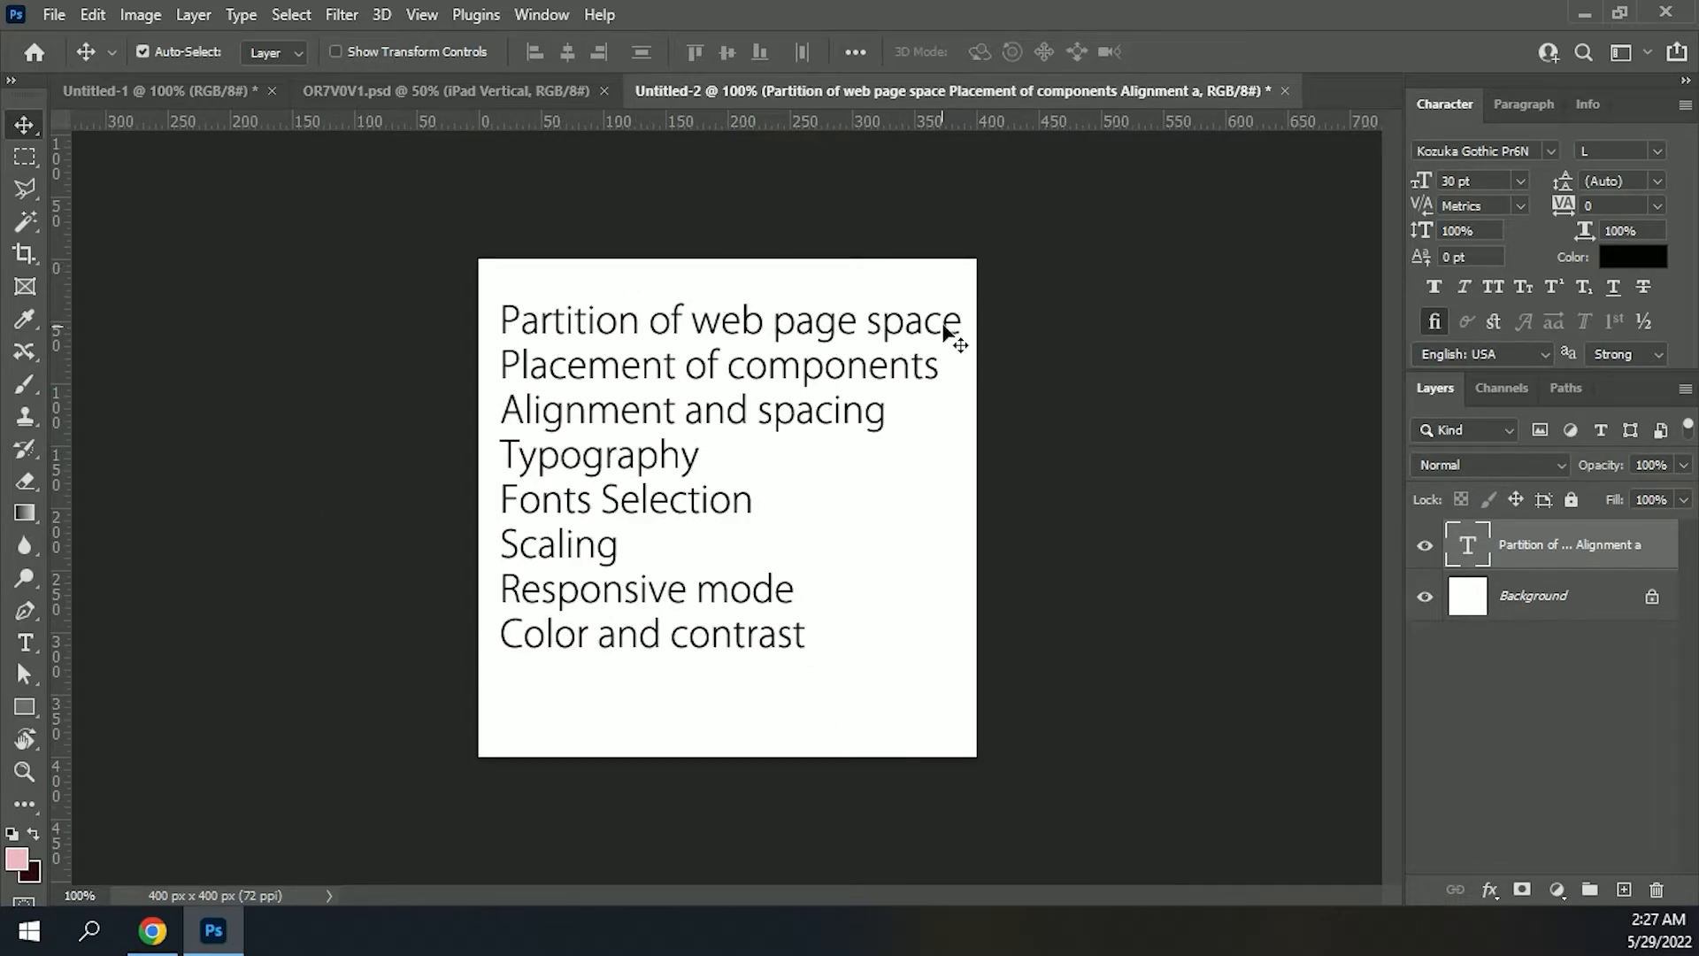
left_click(117, 87)
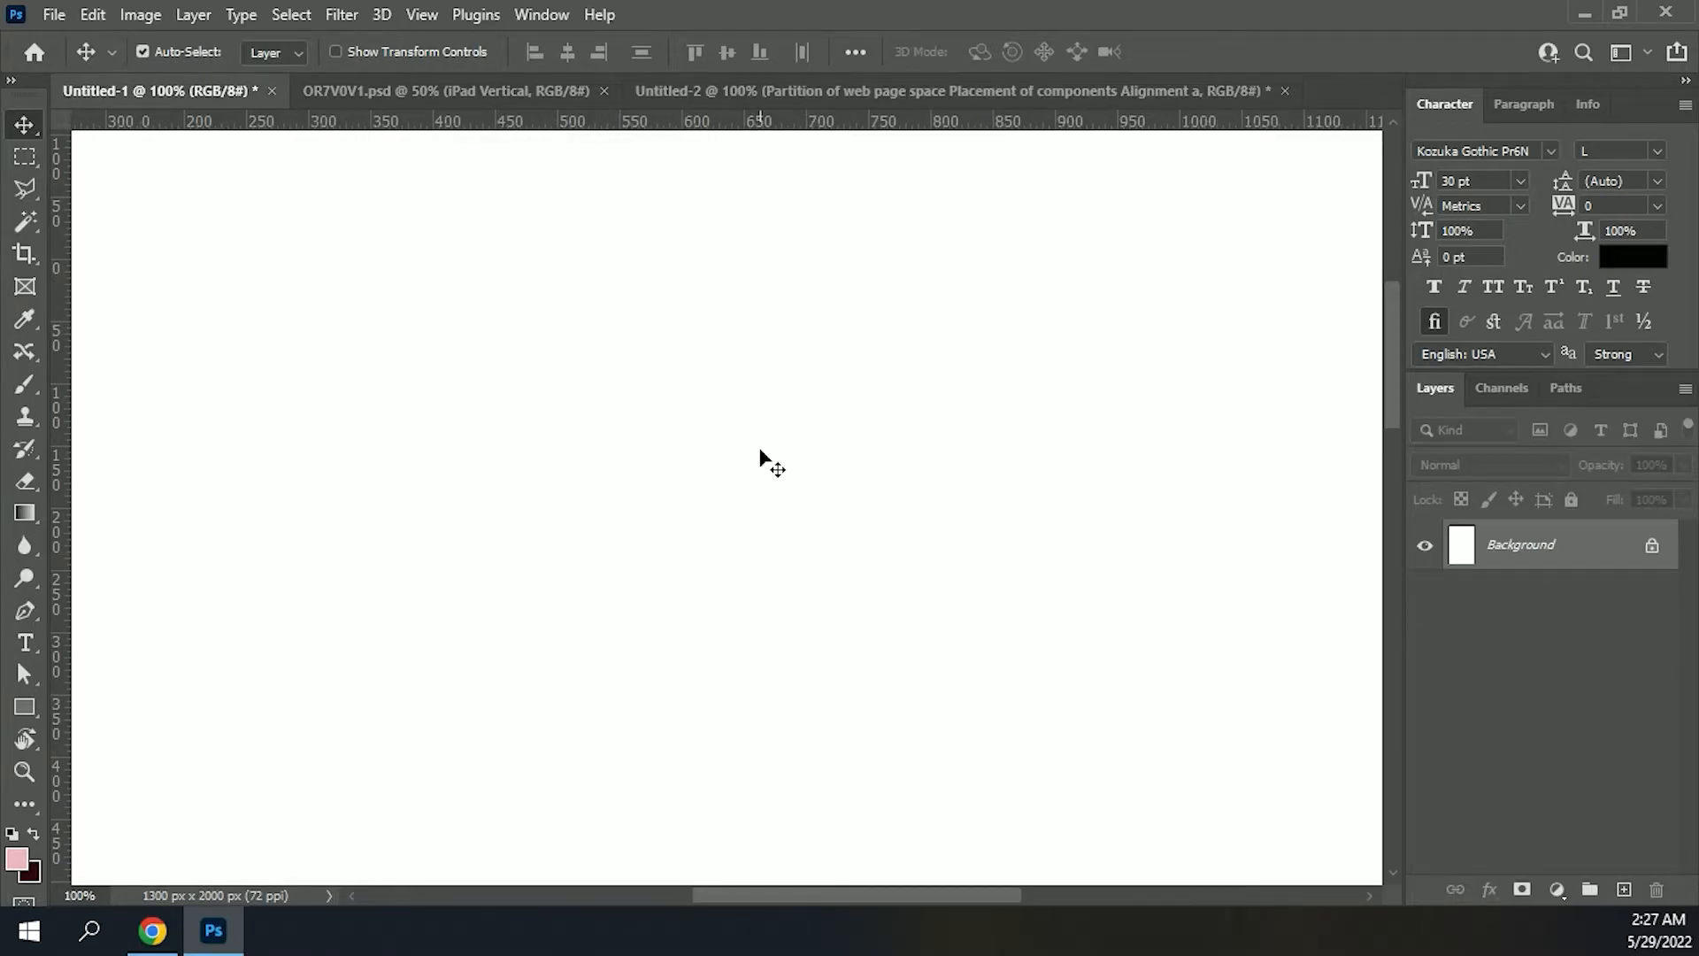
key("ctrl+minus")
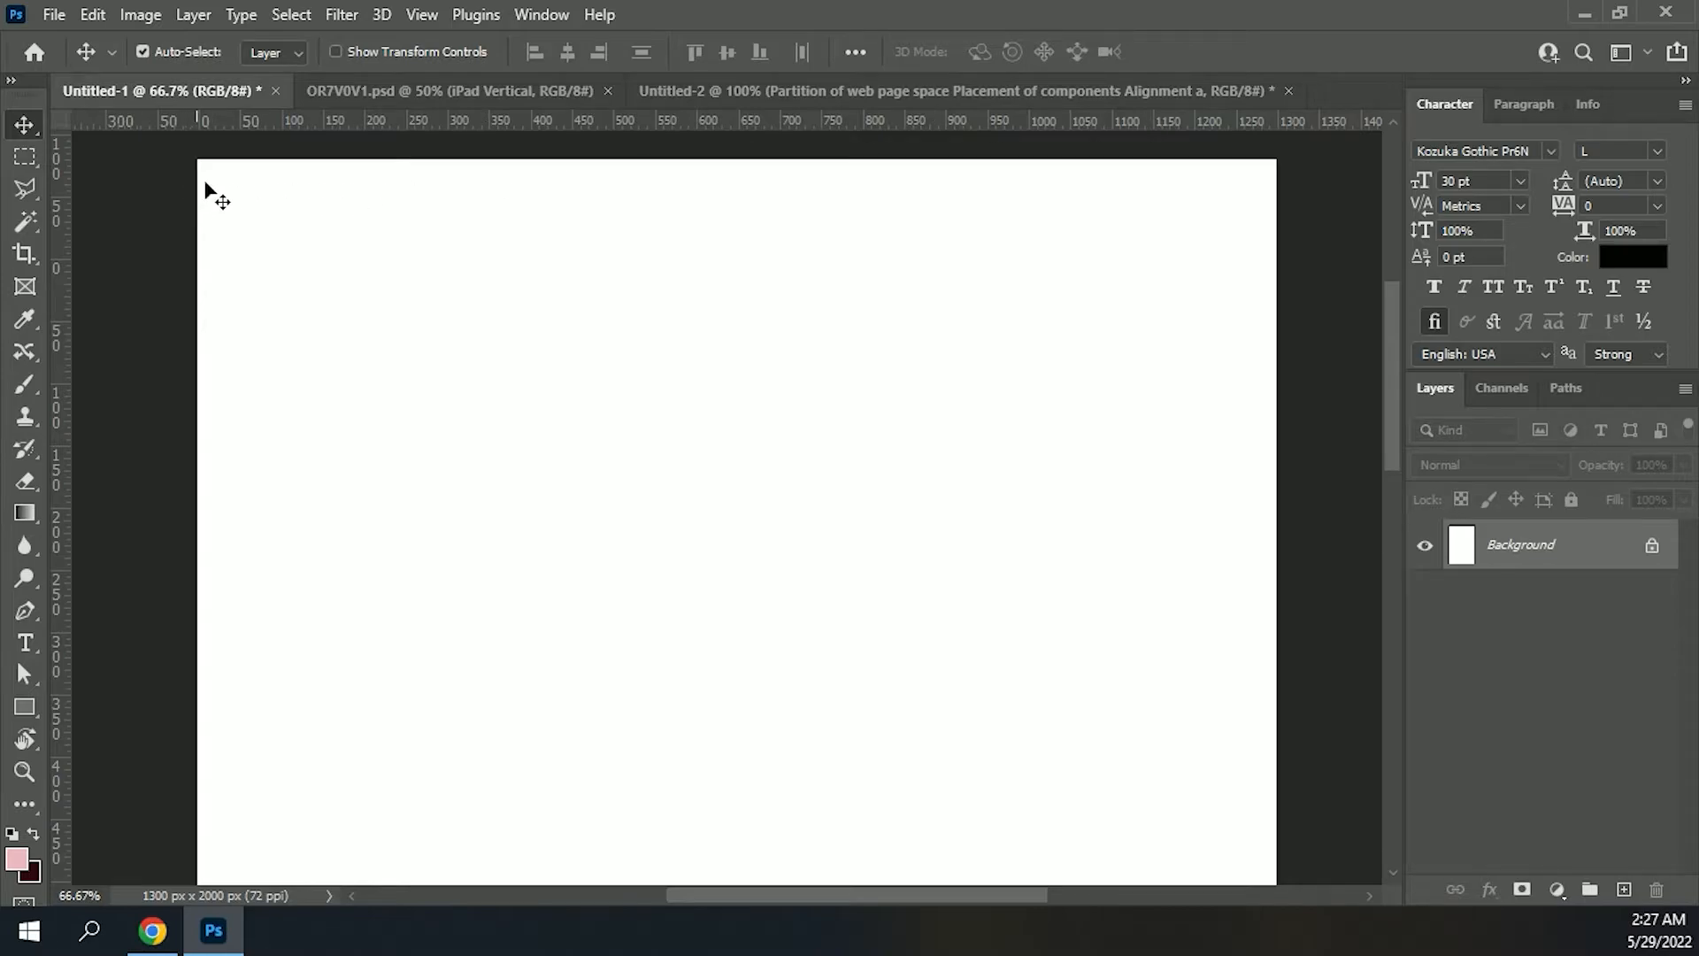
scroll(751, 658, "down", 1)
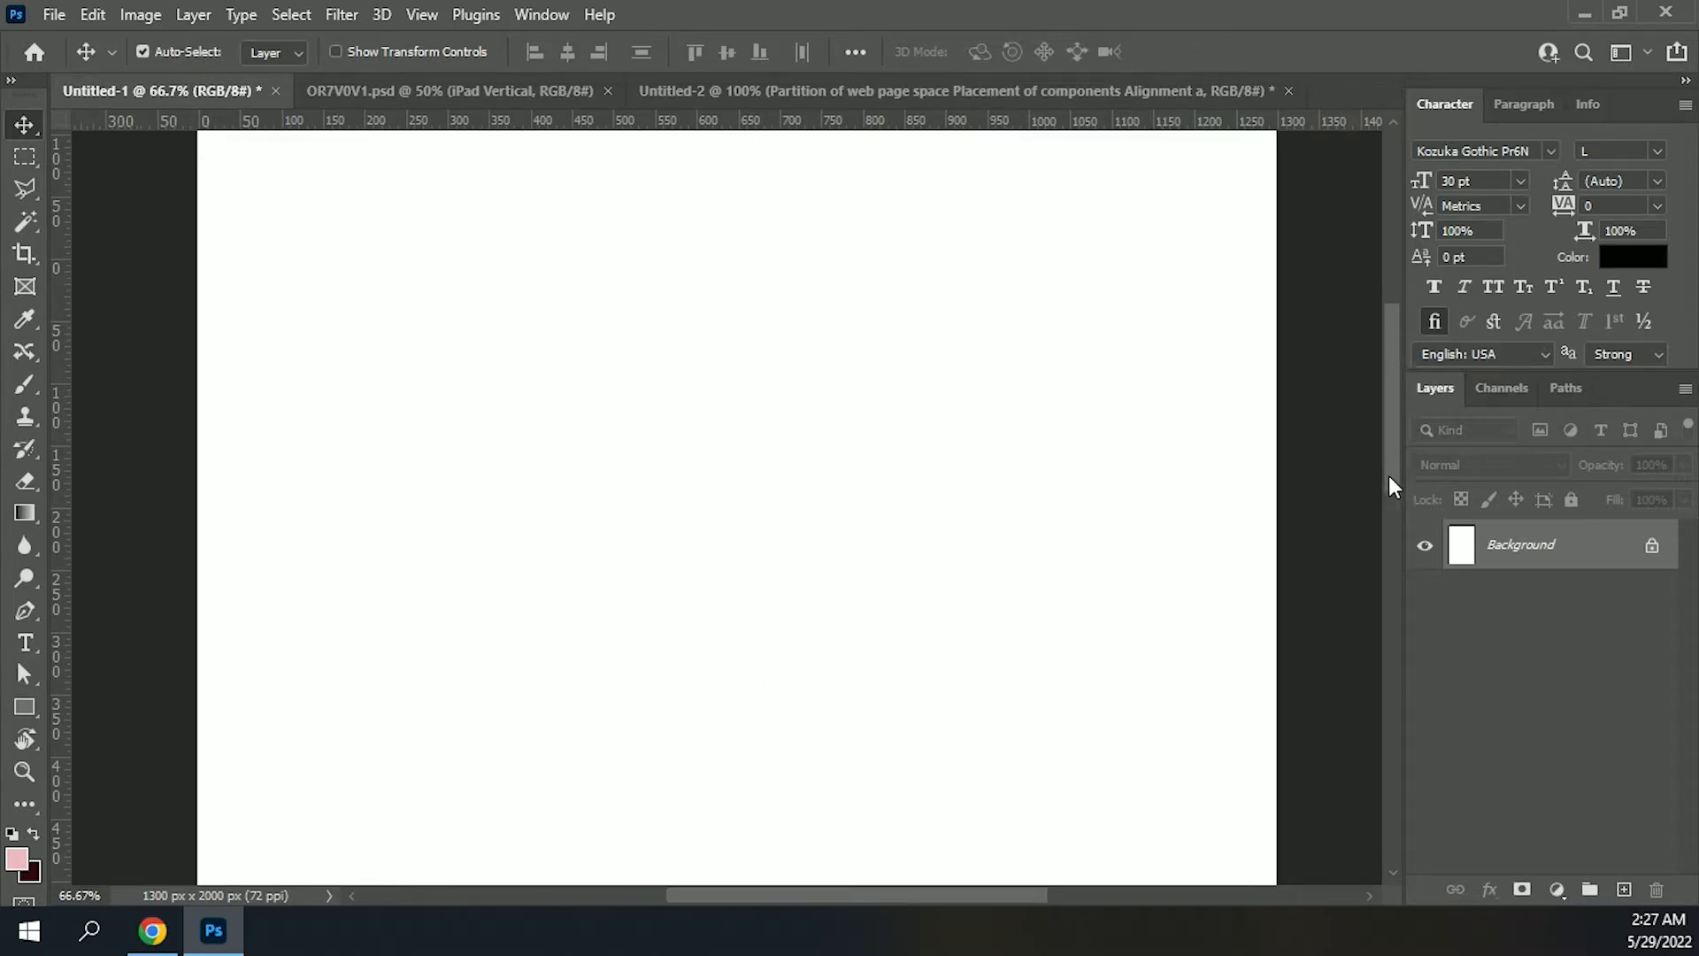
left_click_drag(1389, 475, 1393, 305)
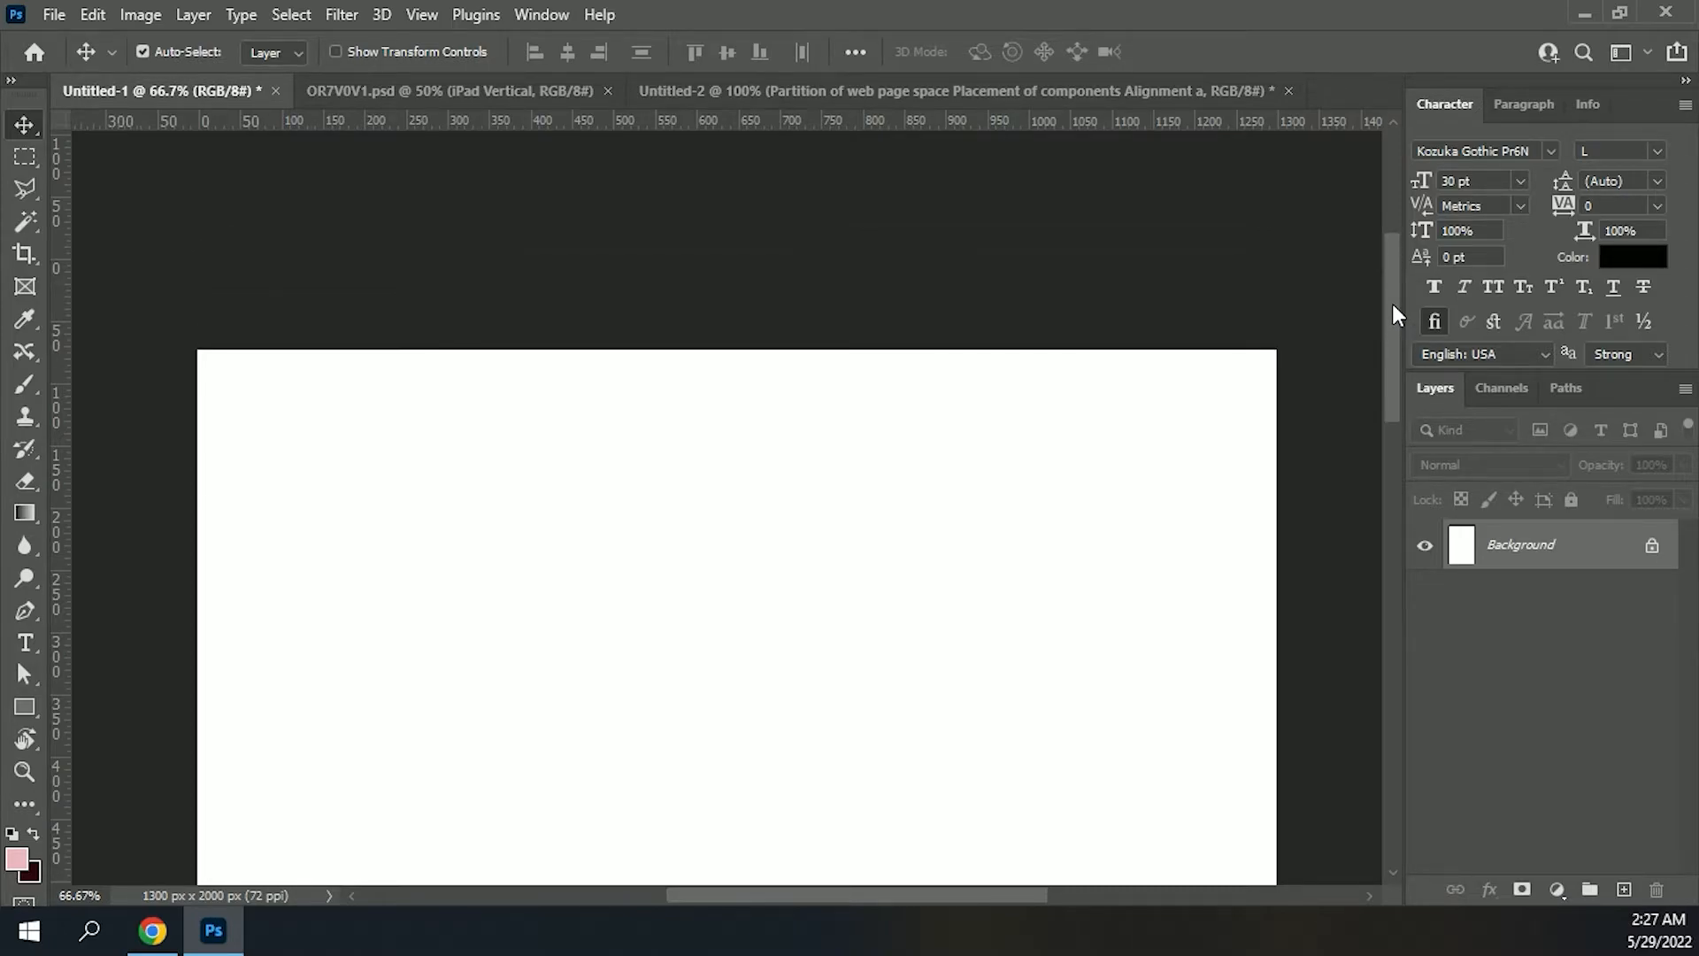
key("space")
left_click_drag(713, 602, 675, 433)
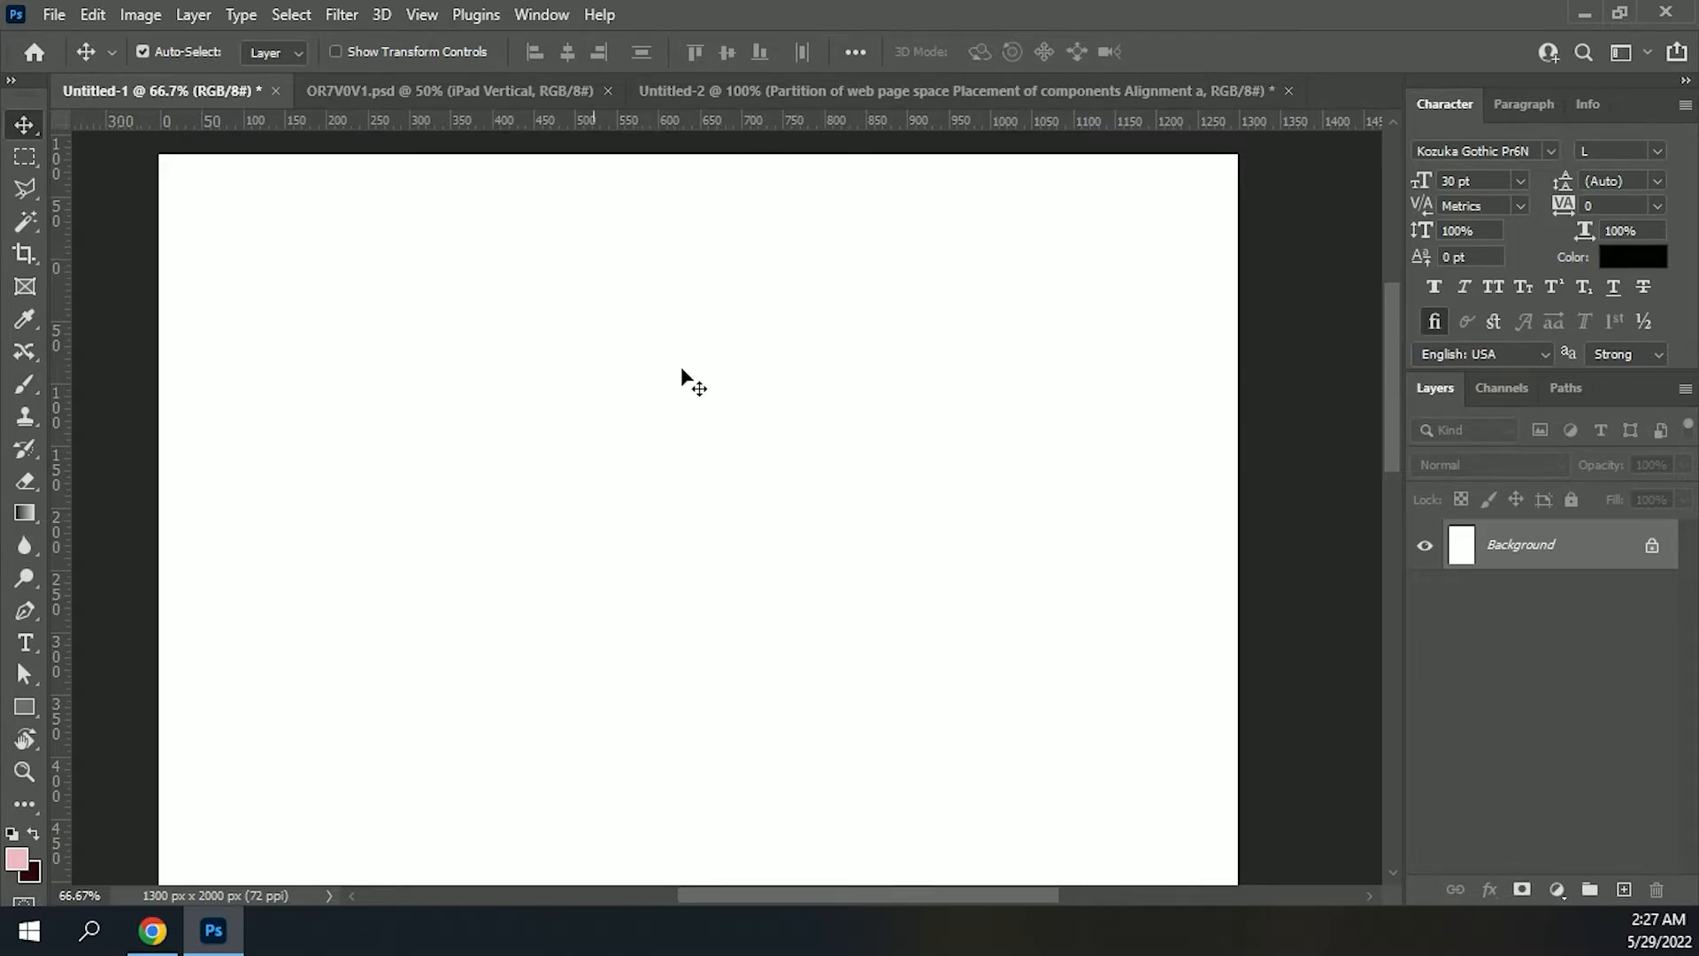
Step: Examine the topic list in Untitled-2 and the full device mockup in OR7V0V1.psd, and return to Untitled-1
left_click(918, 90)
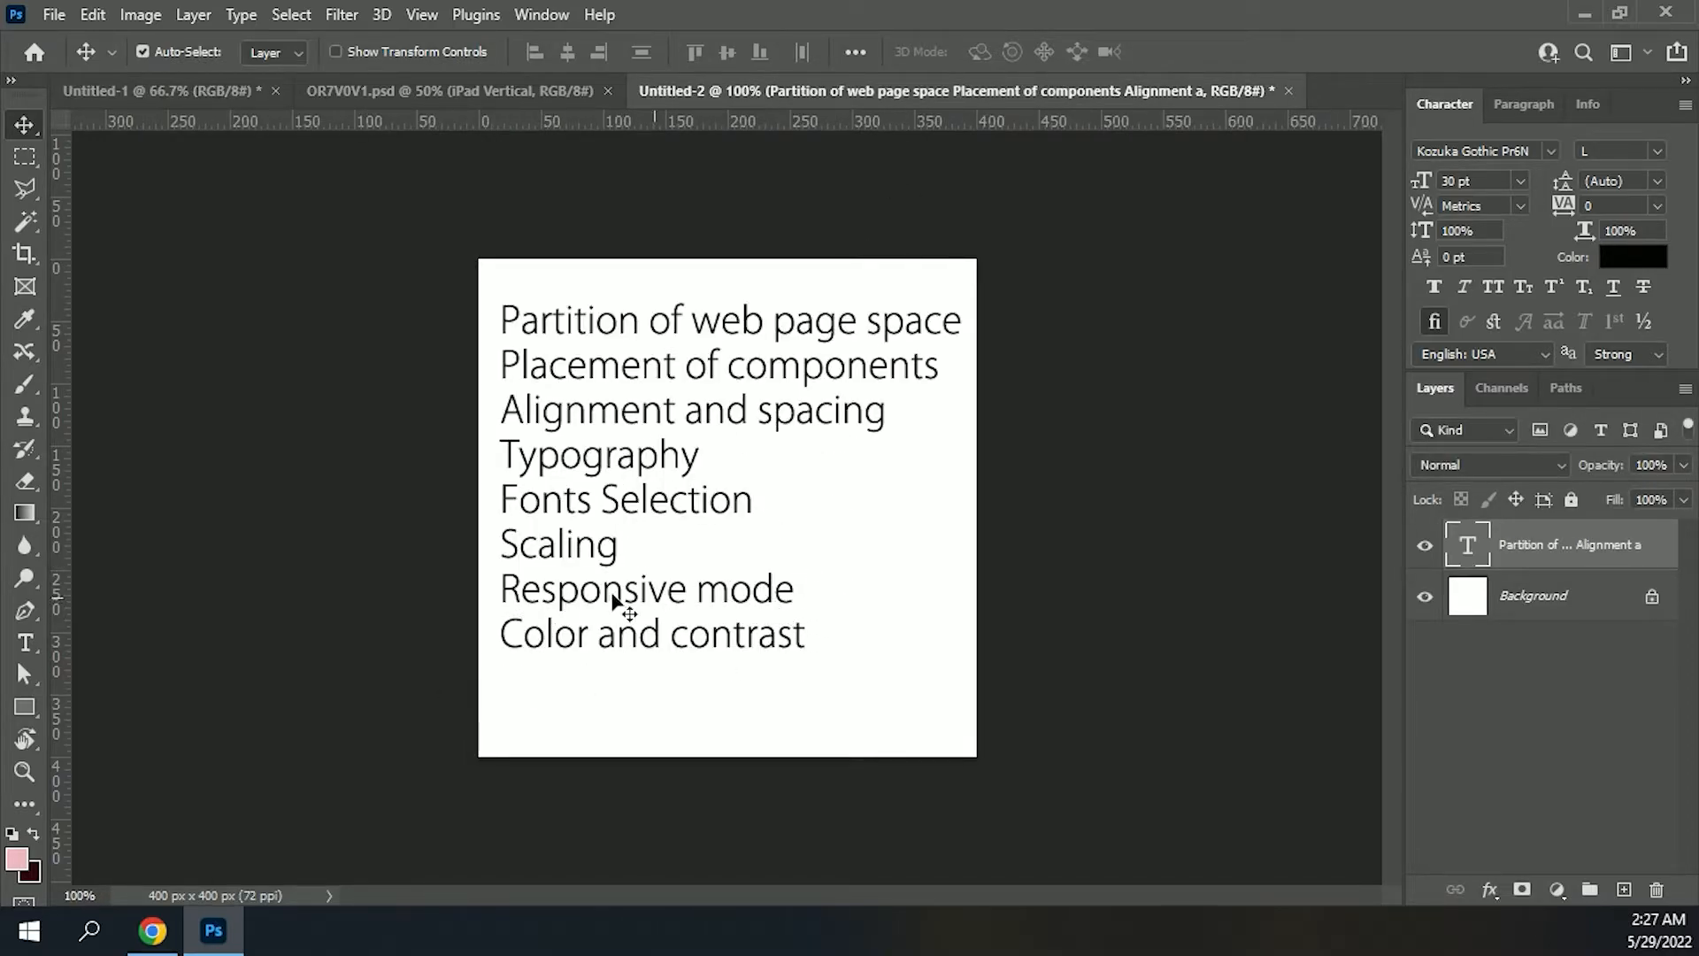
left_click(399, 91)
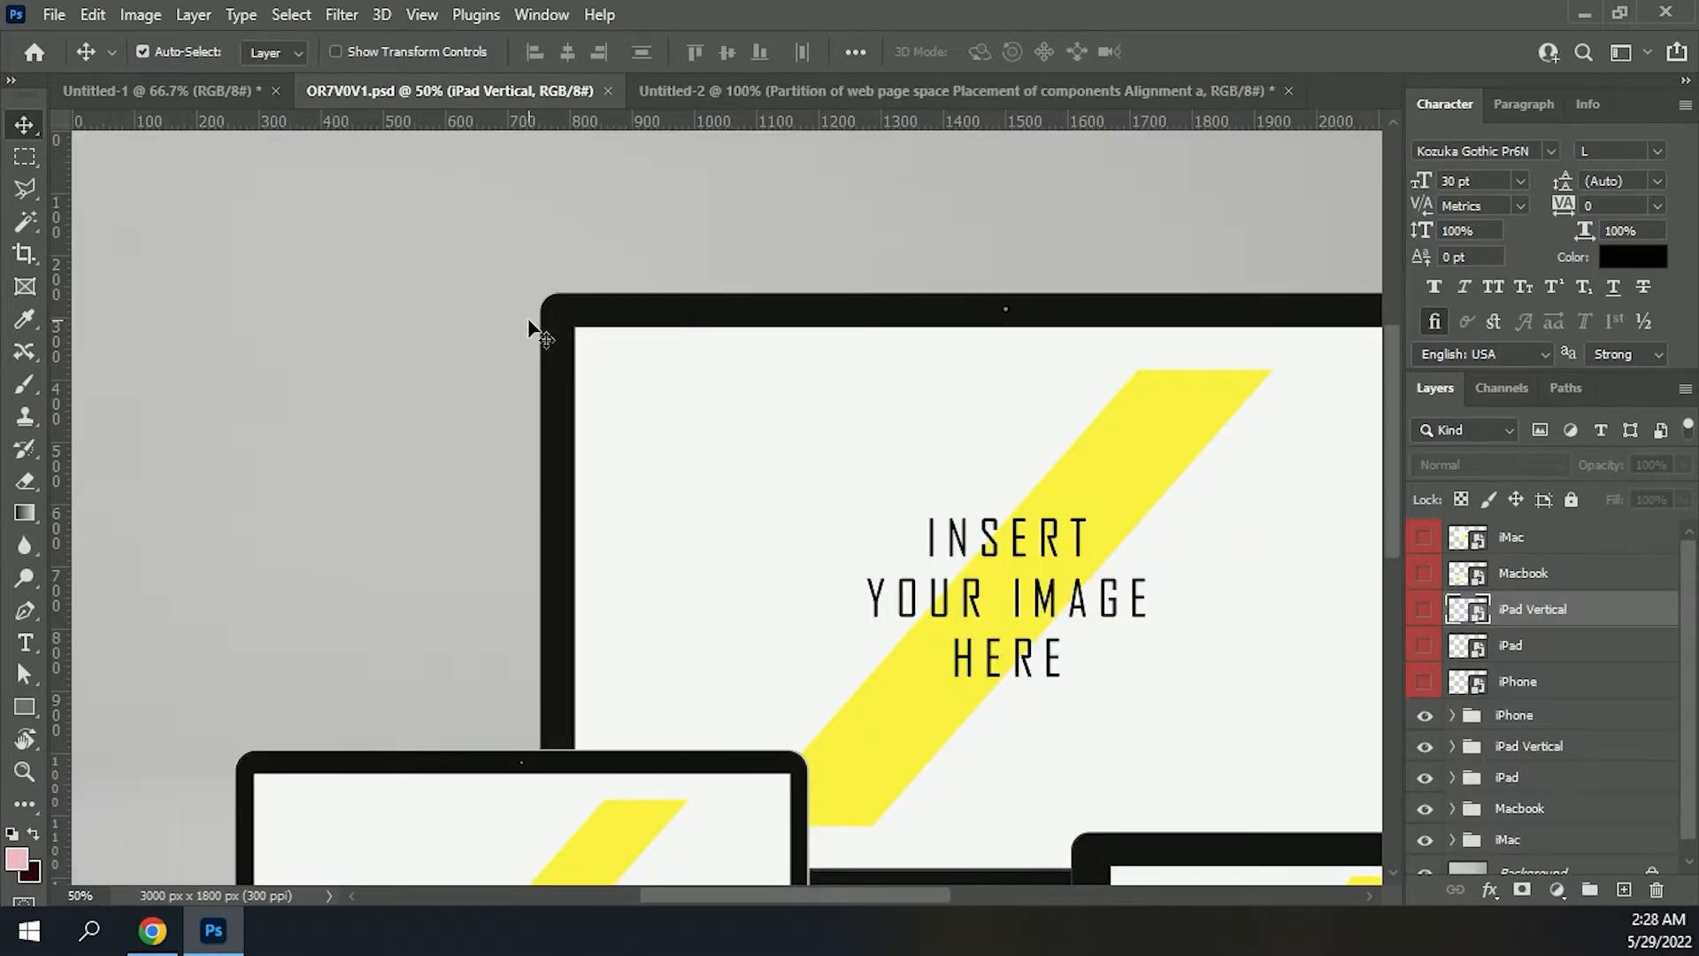
key("ctrl+minus")
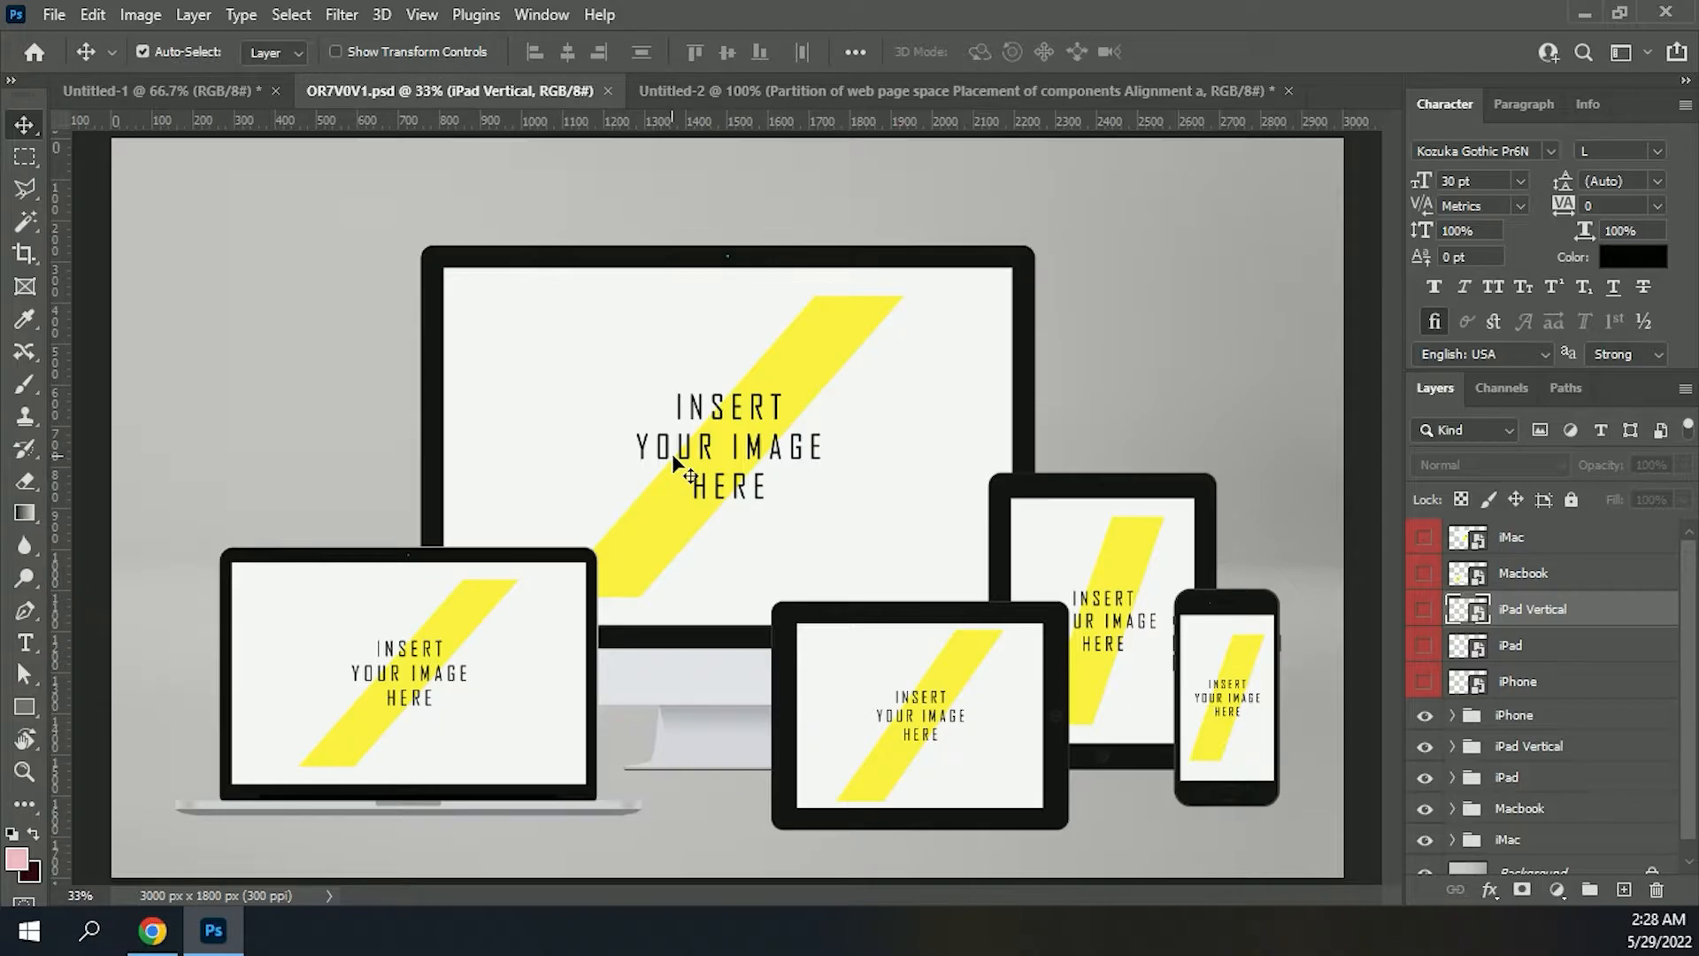
left_click(199, 90)
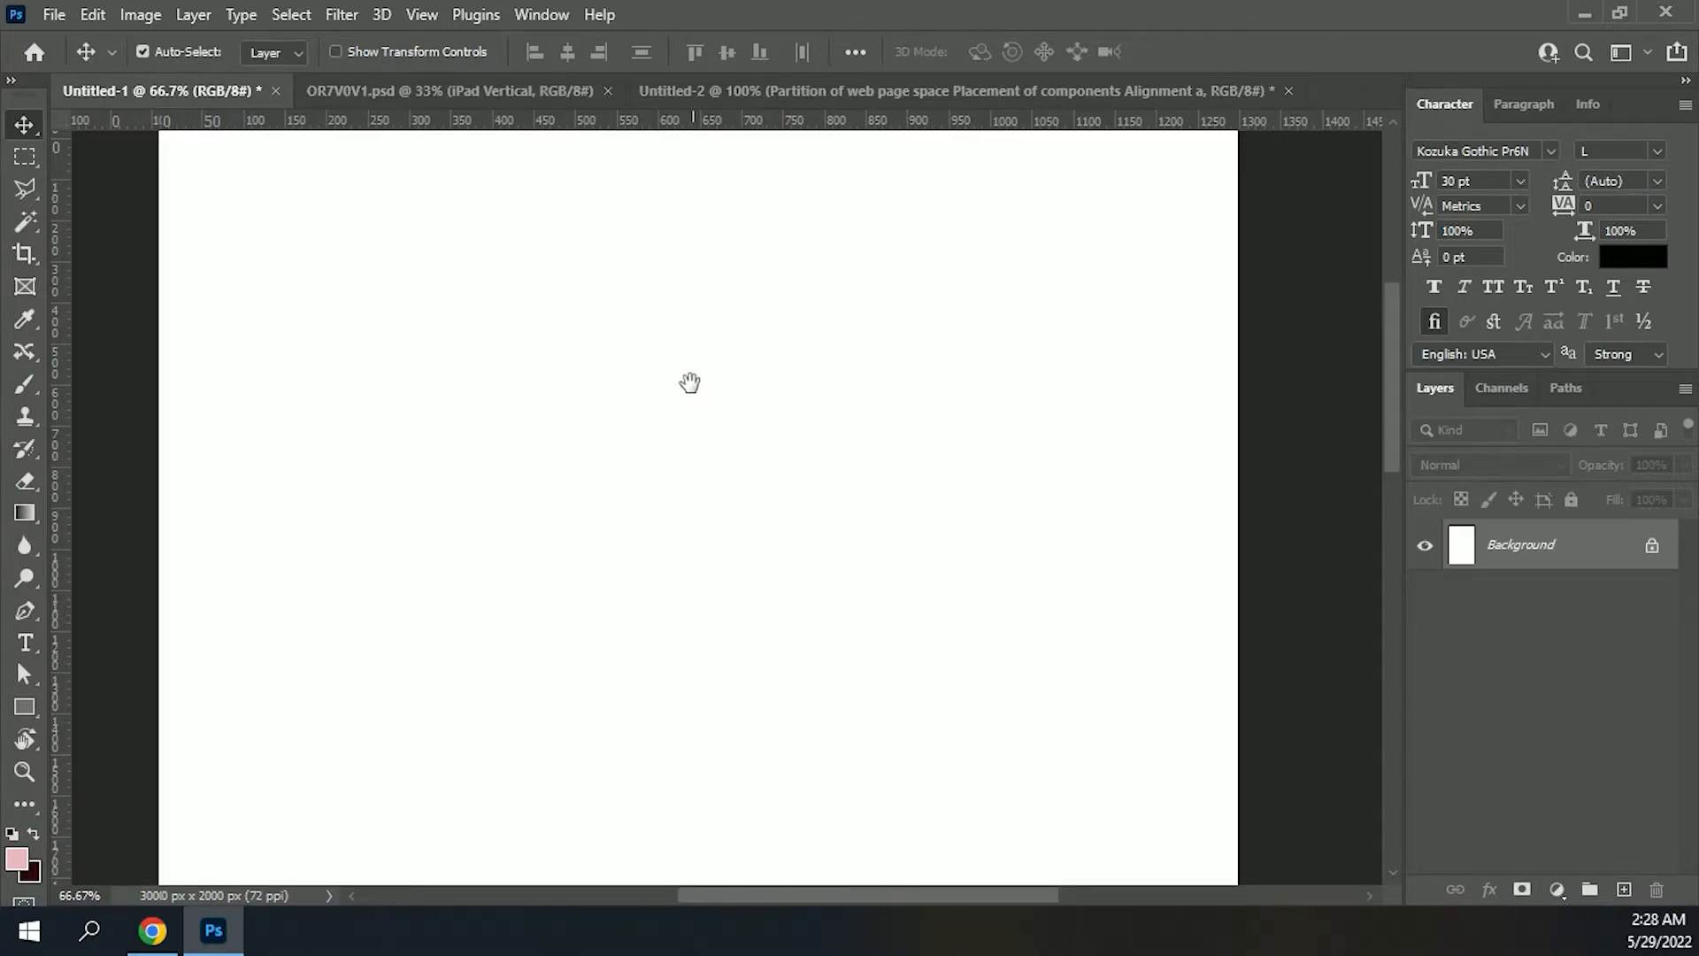
Step: Add a layer named "logo" above the background and place it inside a new layer group
left_click_drag(689, 382, 721, 440)
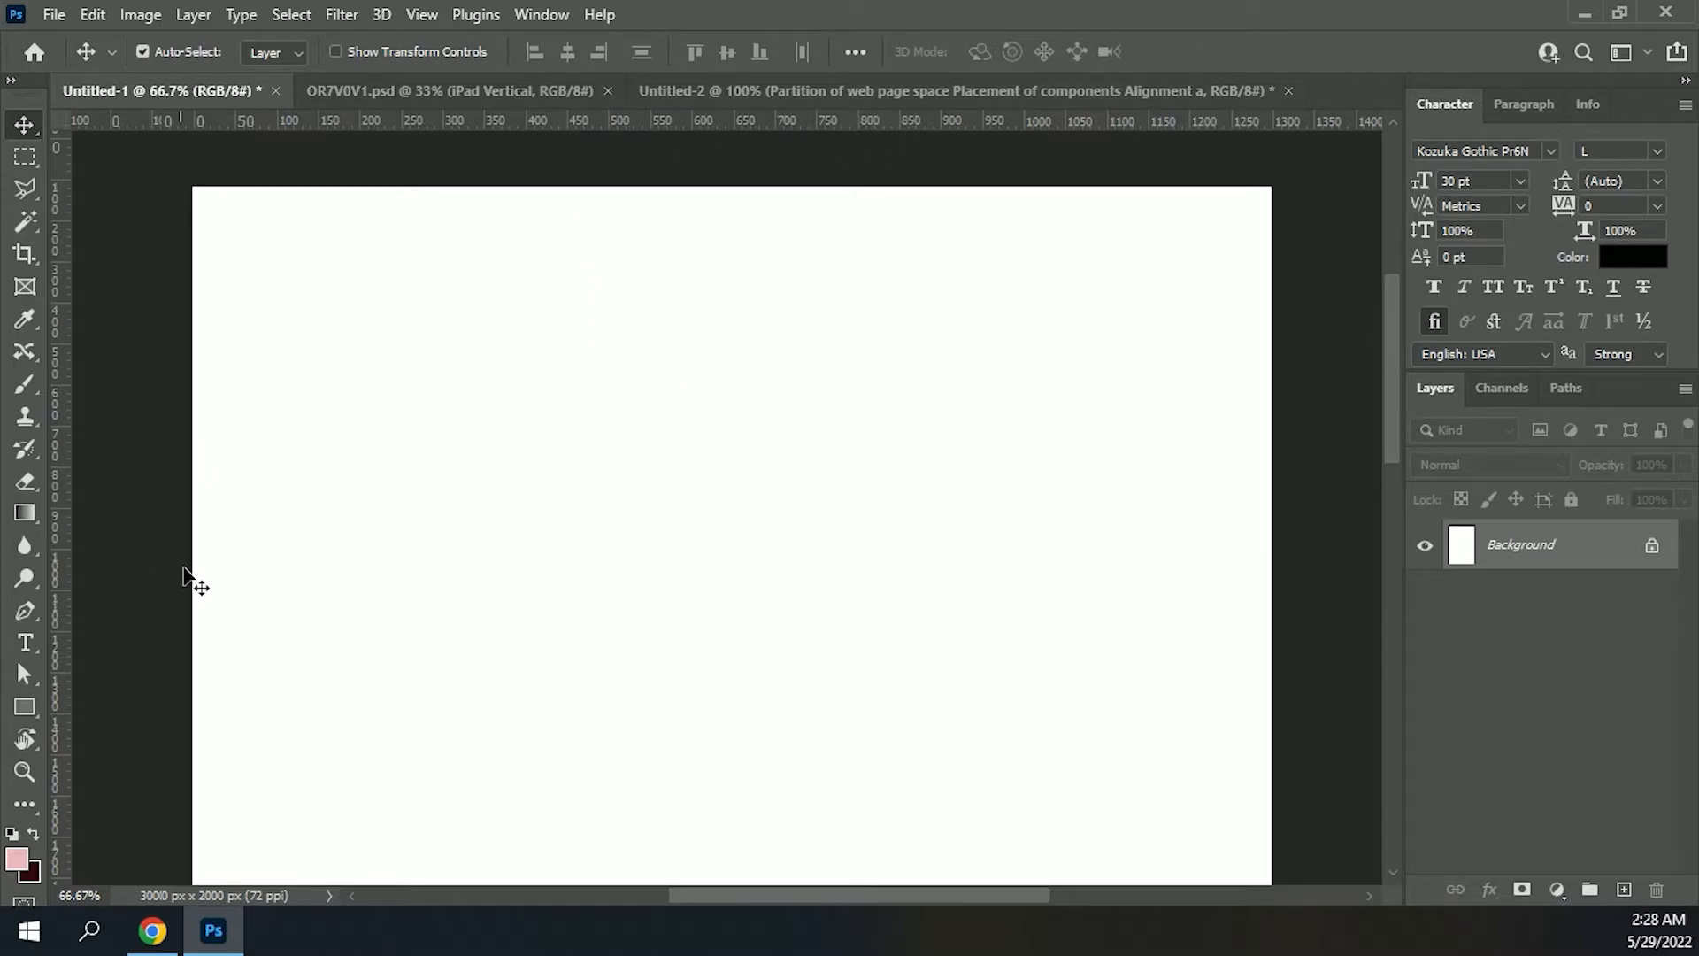
left_click(1625, 890)
double_click(1504, 547)
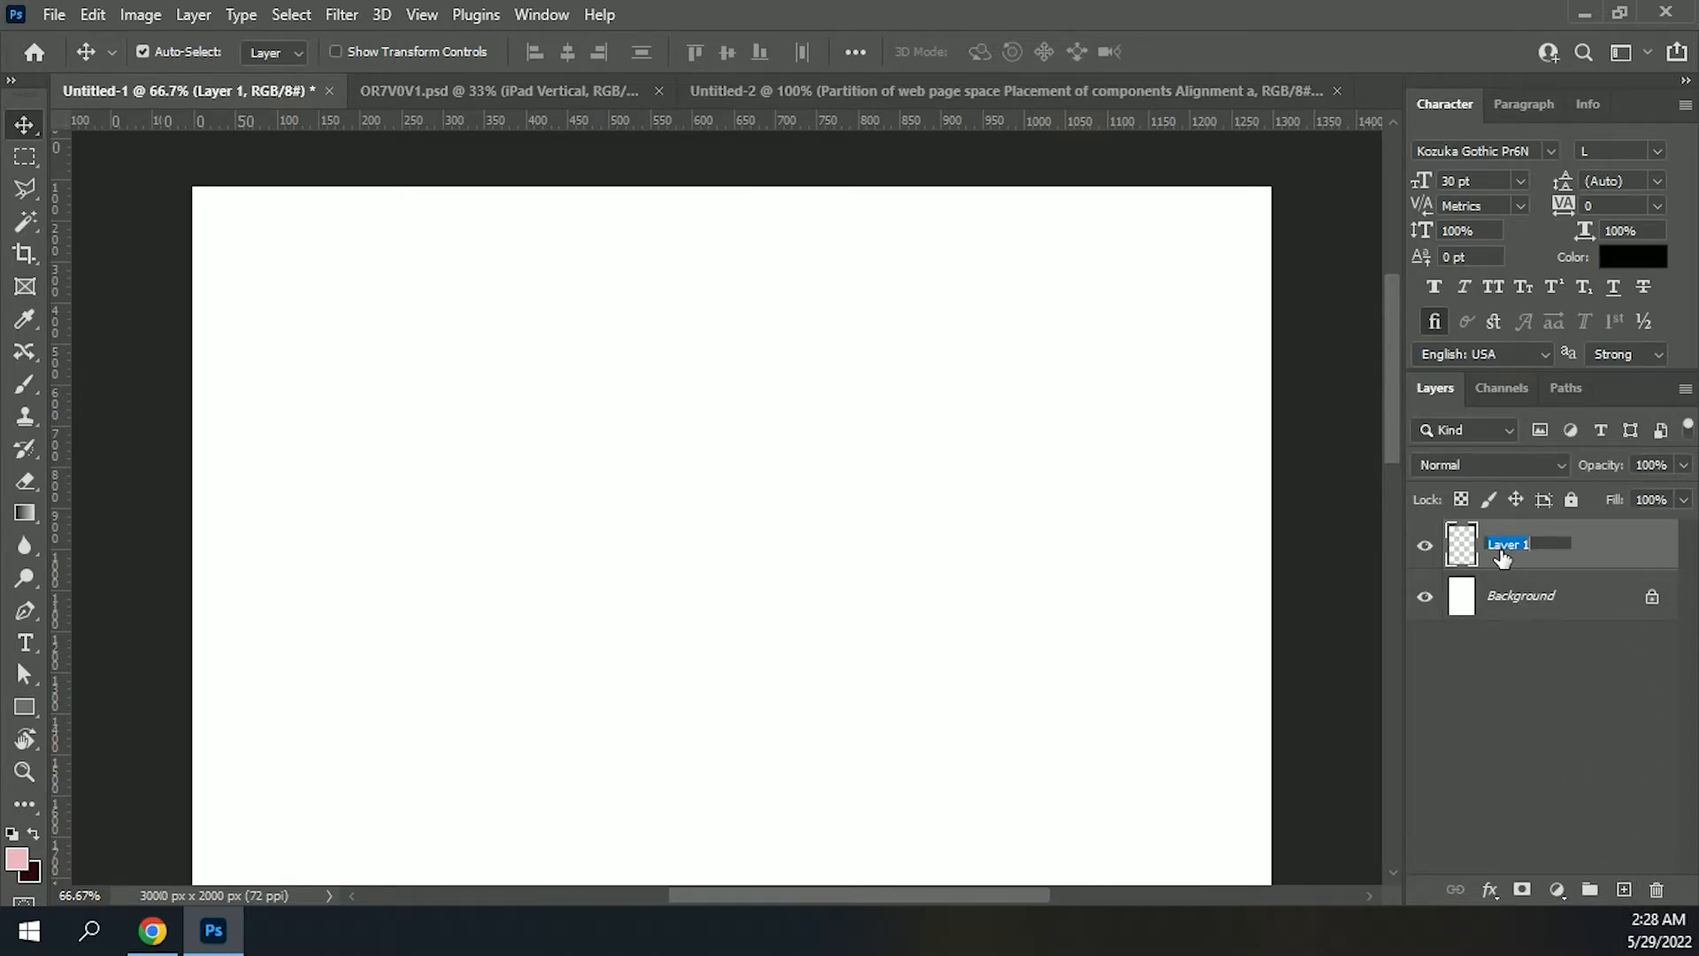
type("logo")
key("Return")
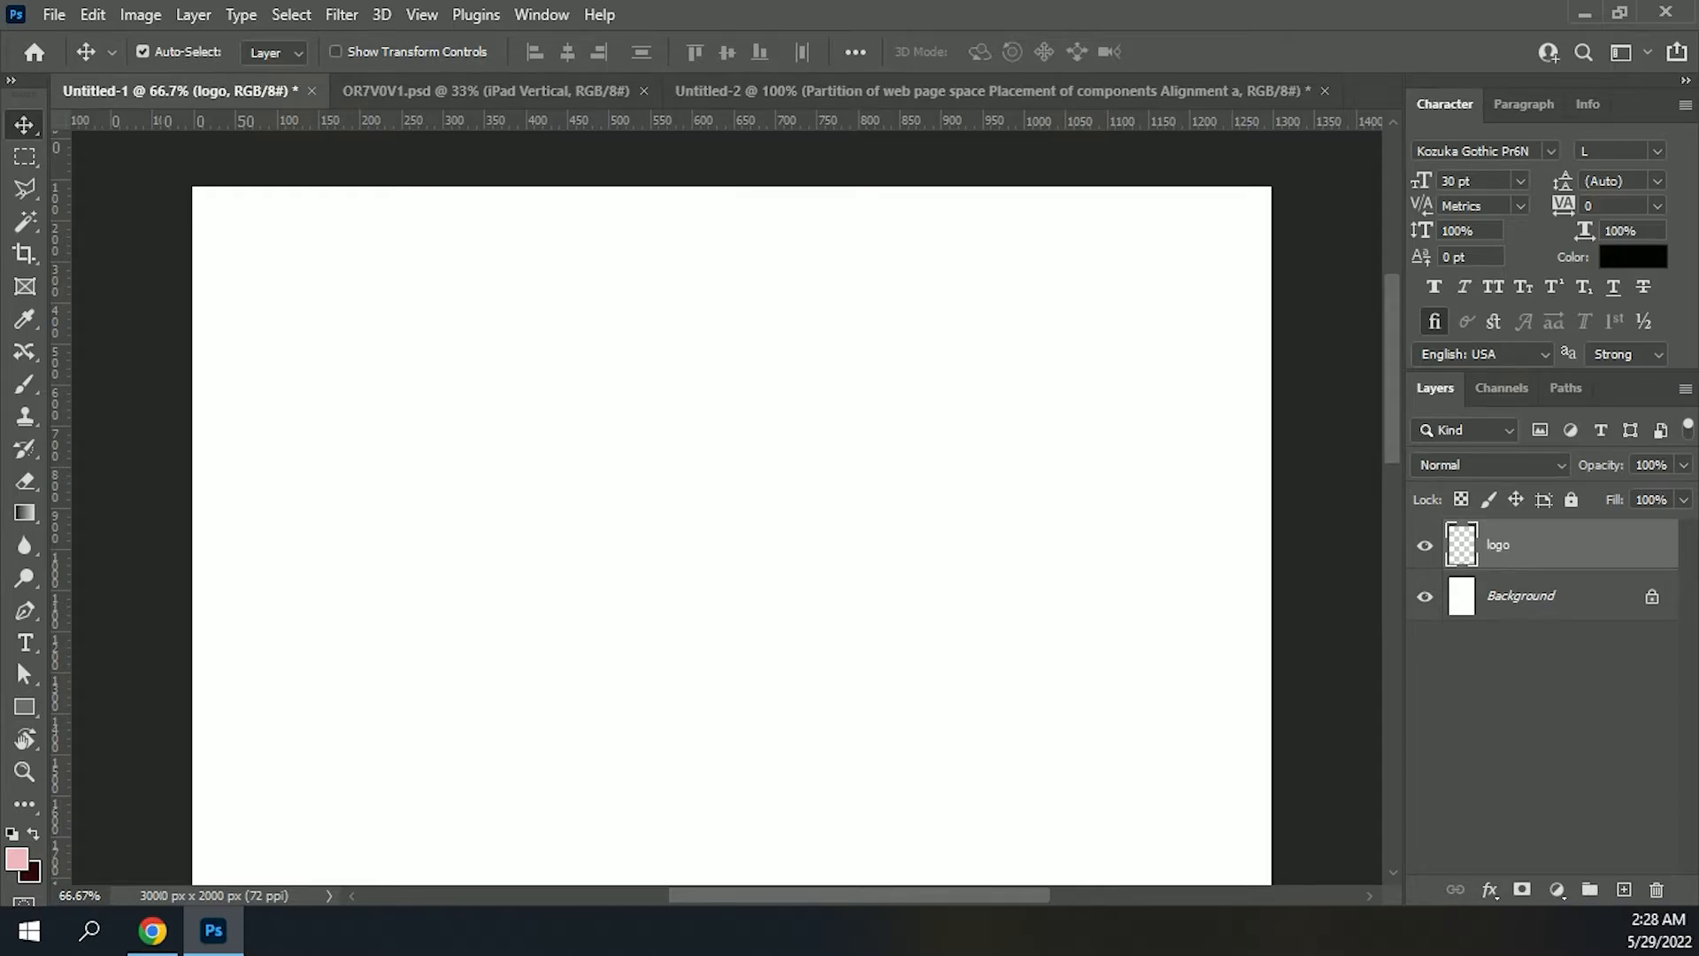
left_click(1590, 890)
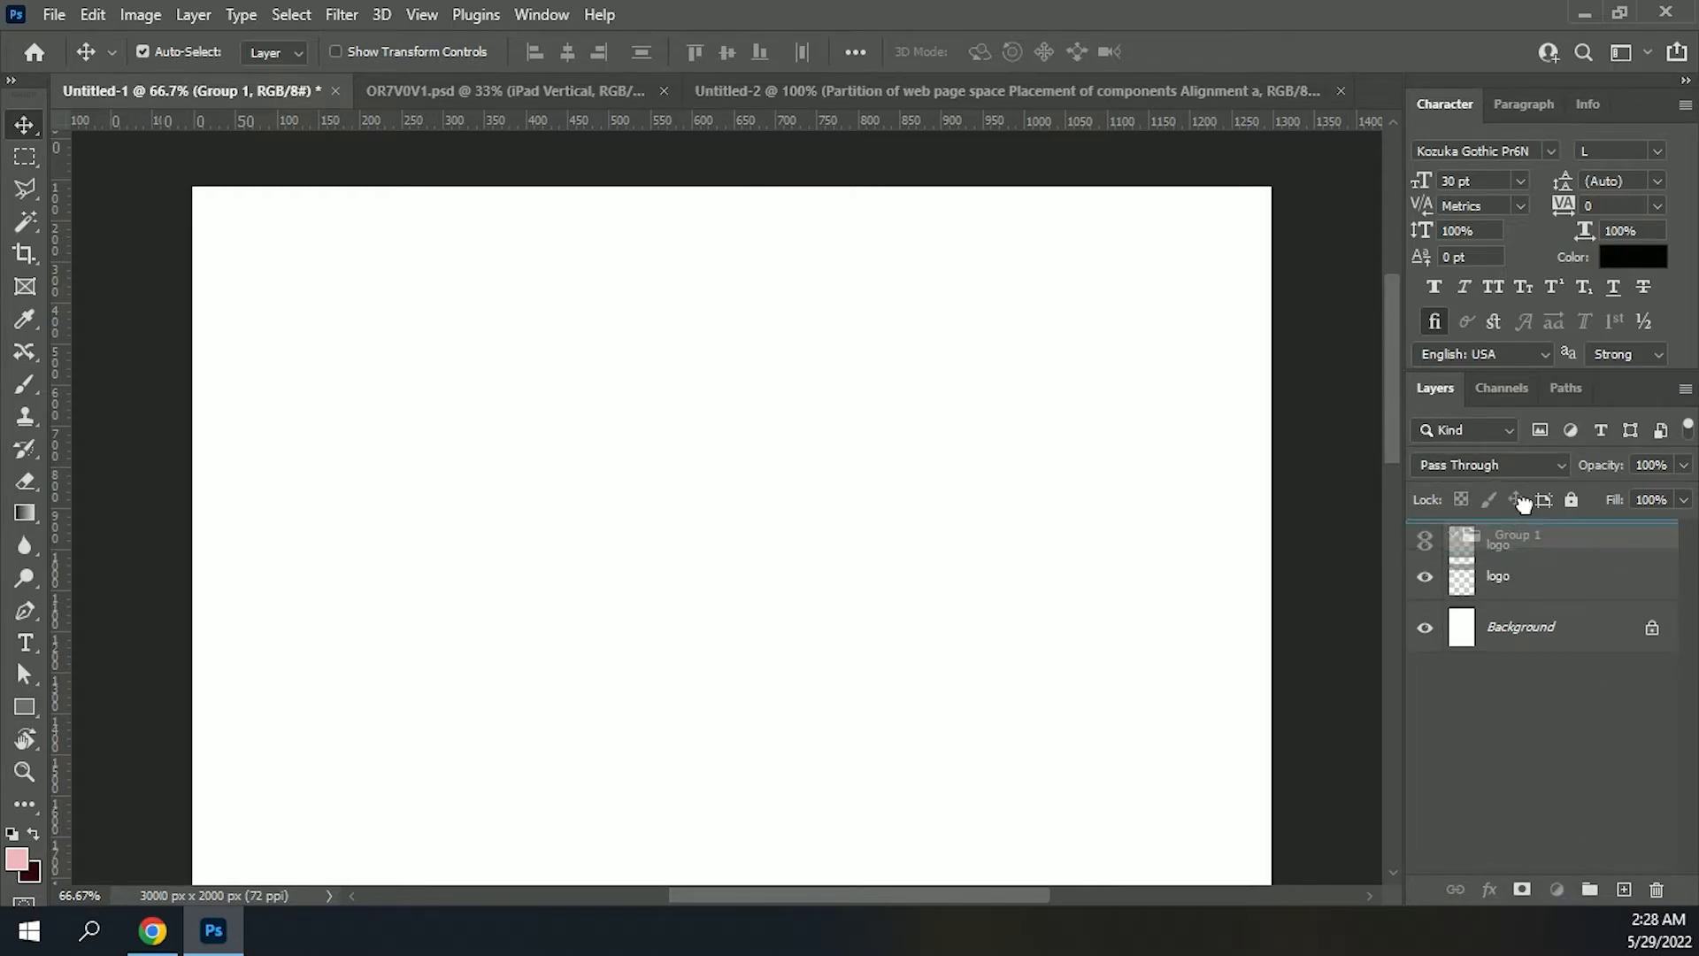
left_click_drag(1524, 577, 1528, 536)
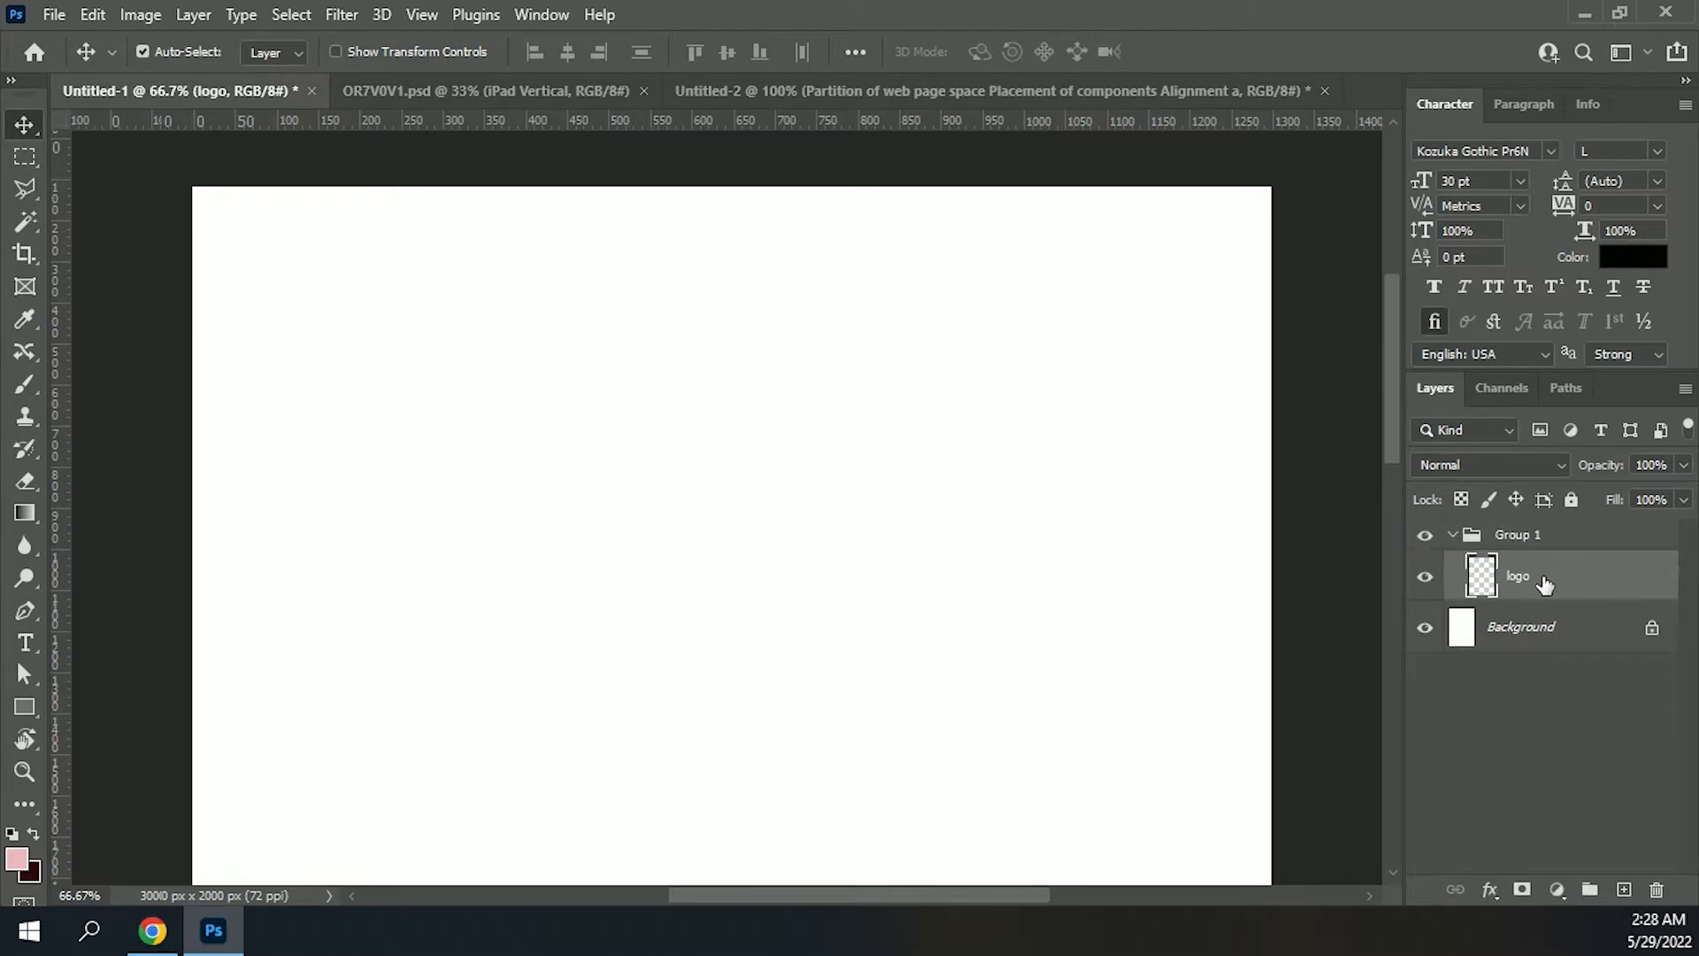
Step: Fill a small dark horizontal bar near the page's upper-left corner on the logo layer and duplicate it twice as staggered bars below
left_click(25, 158)
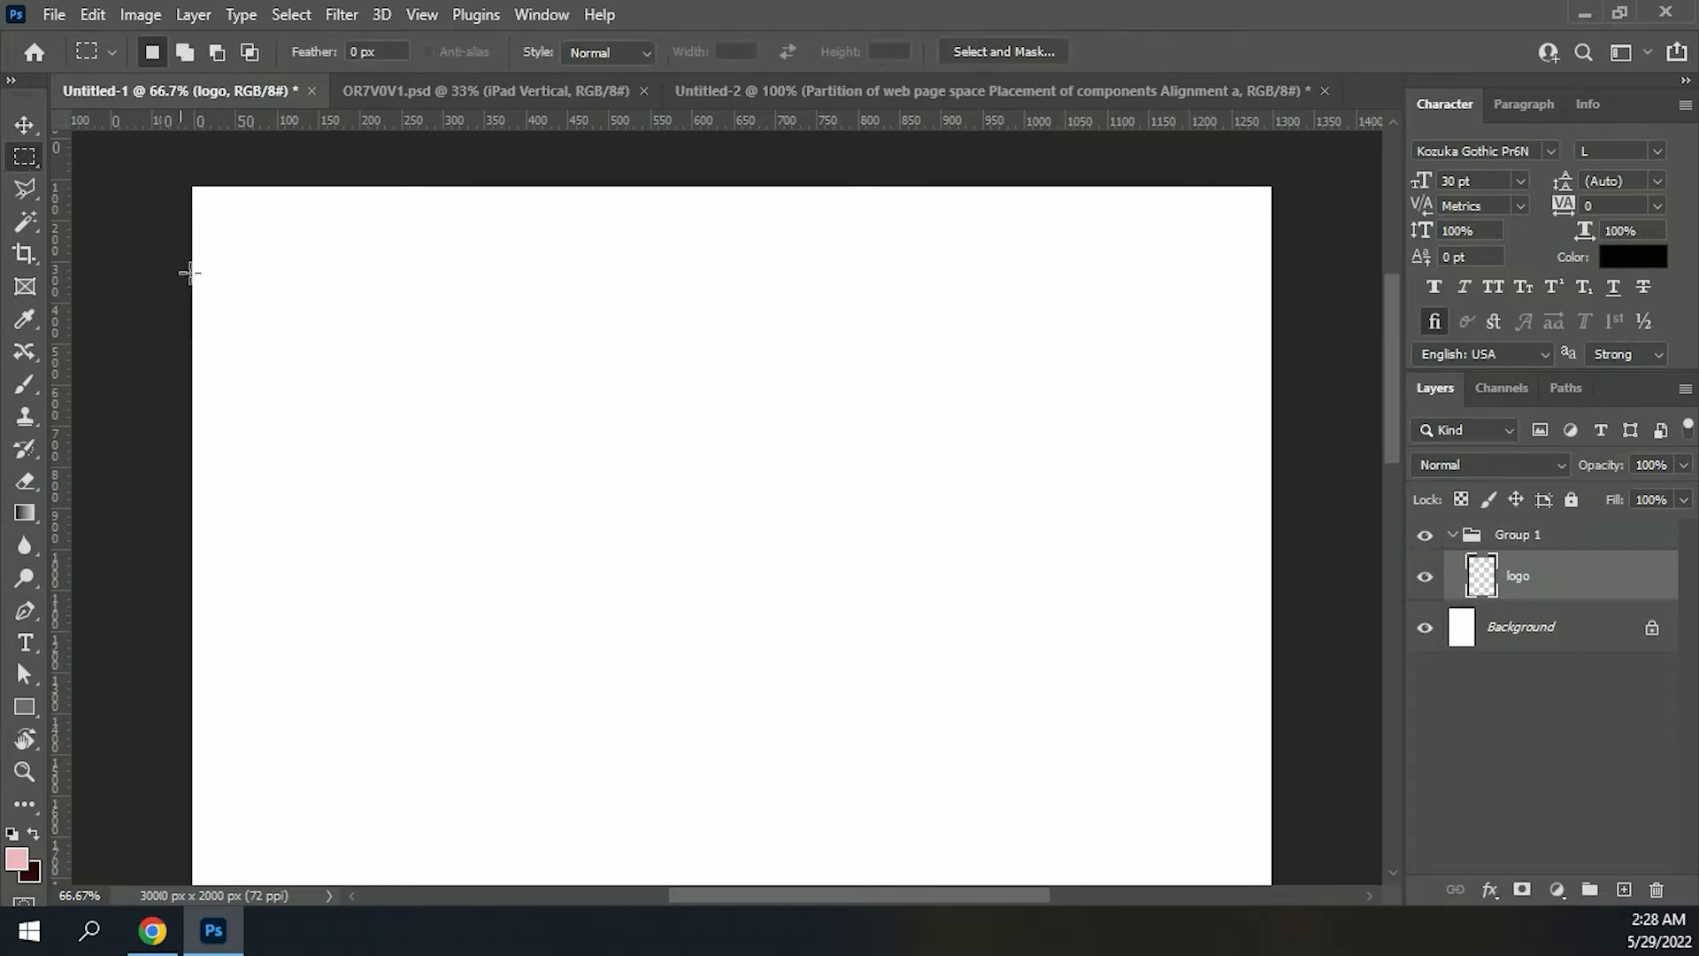
left_click_drag(236, 237, 290, 251)
key("ctrl+BackSpace")
key("ctrl+d")
left_click(24, 124)
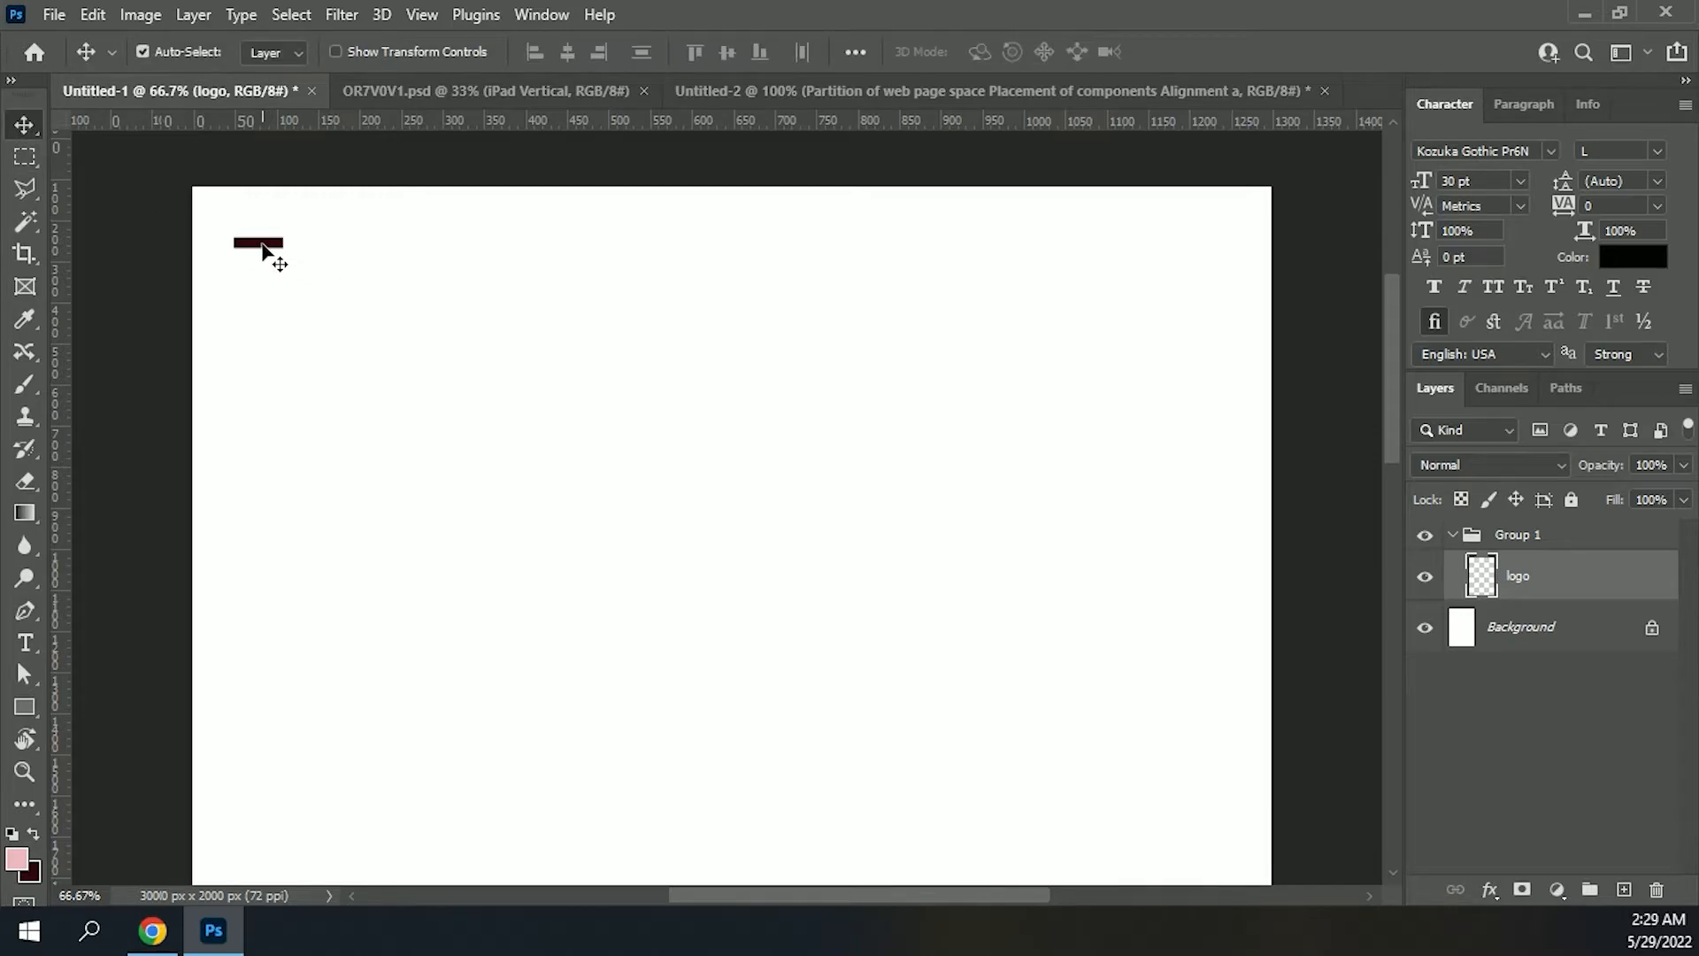
mouse_move(263, 250)
left_mouse_down("alt")
mouse_move(261, 281)
mouse_move(235, 266)
mouse_move(263, 276)
left_mouse_up("alt")
Step: Add the text "Logo" at 30 pt to the right of the three dark bars
key("t")
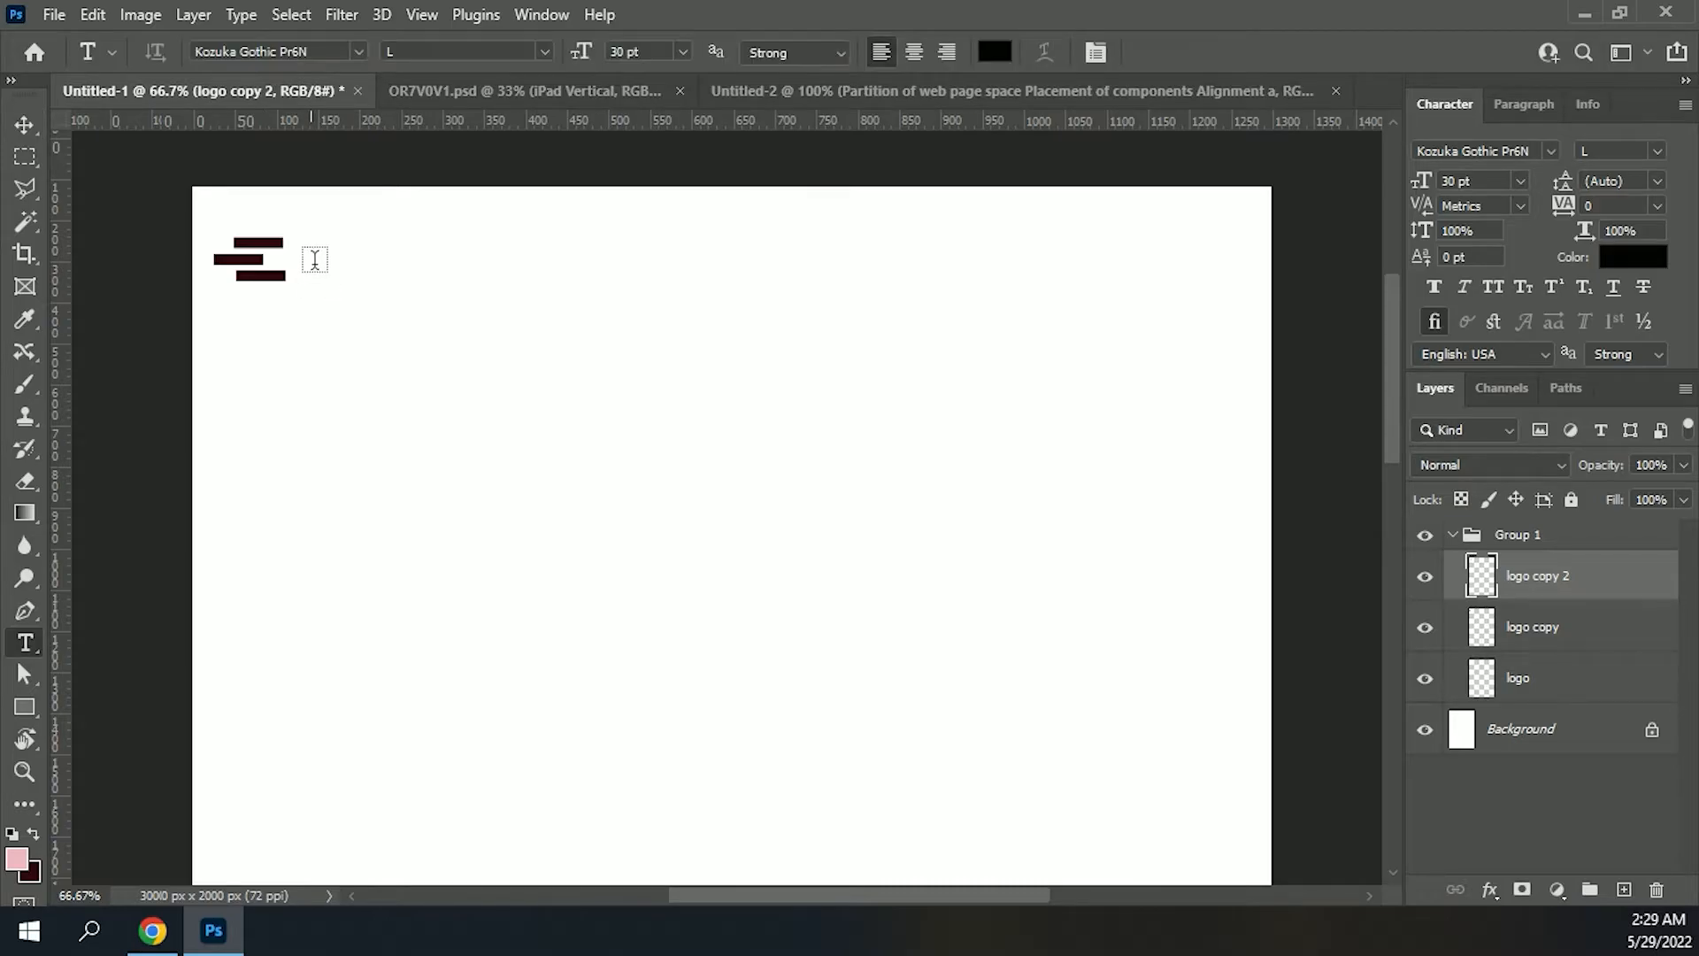
left_click(315, 263)
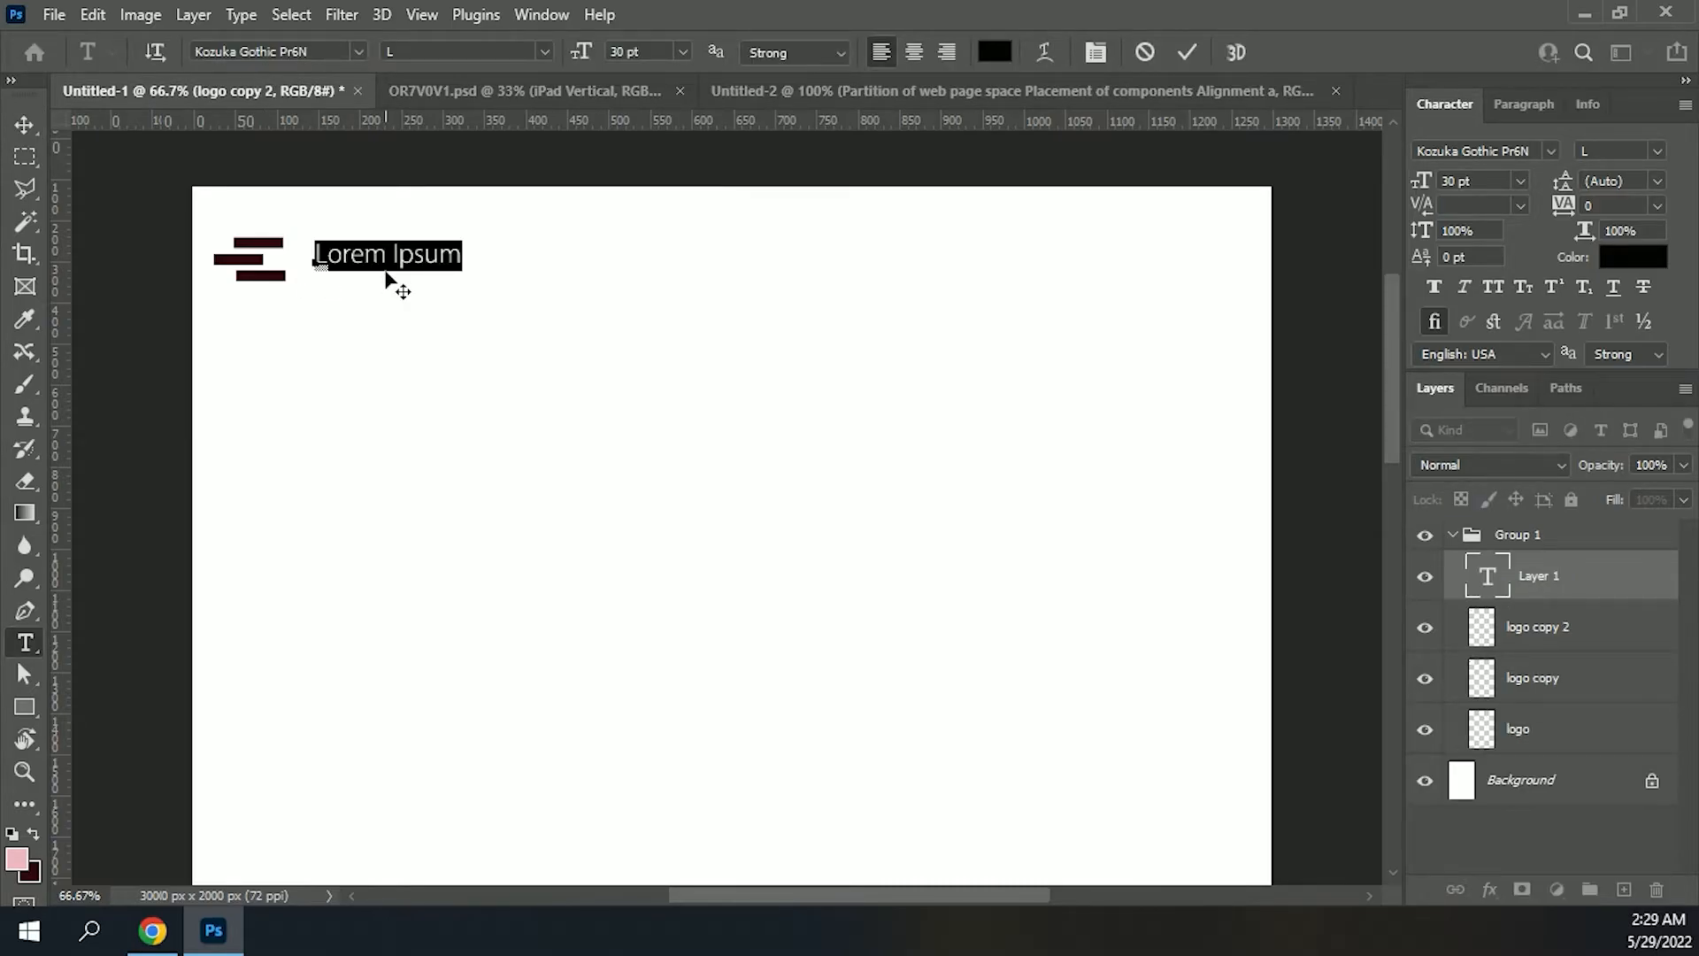
type("Logo")
left_click(387, 276)
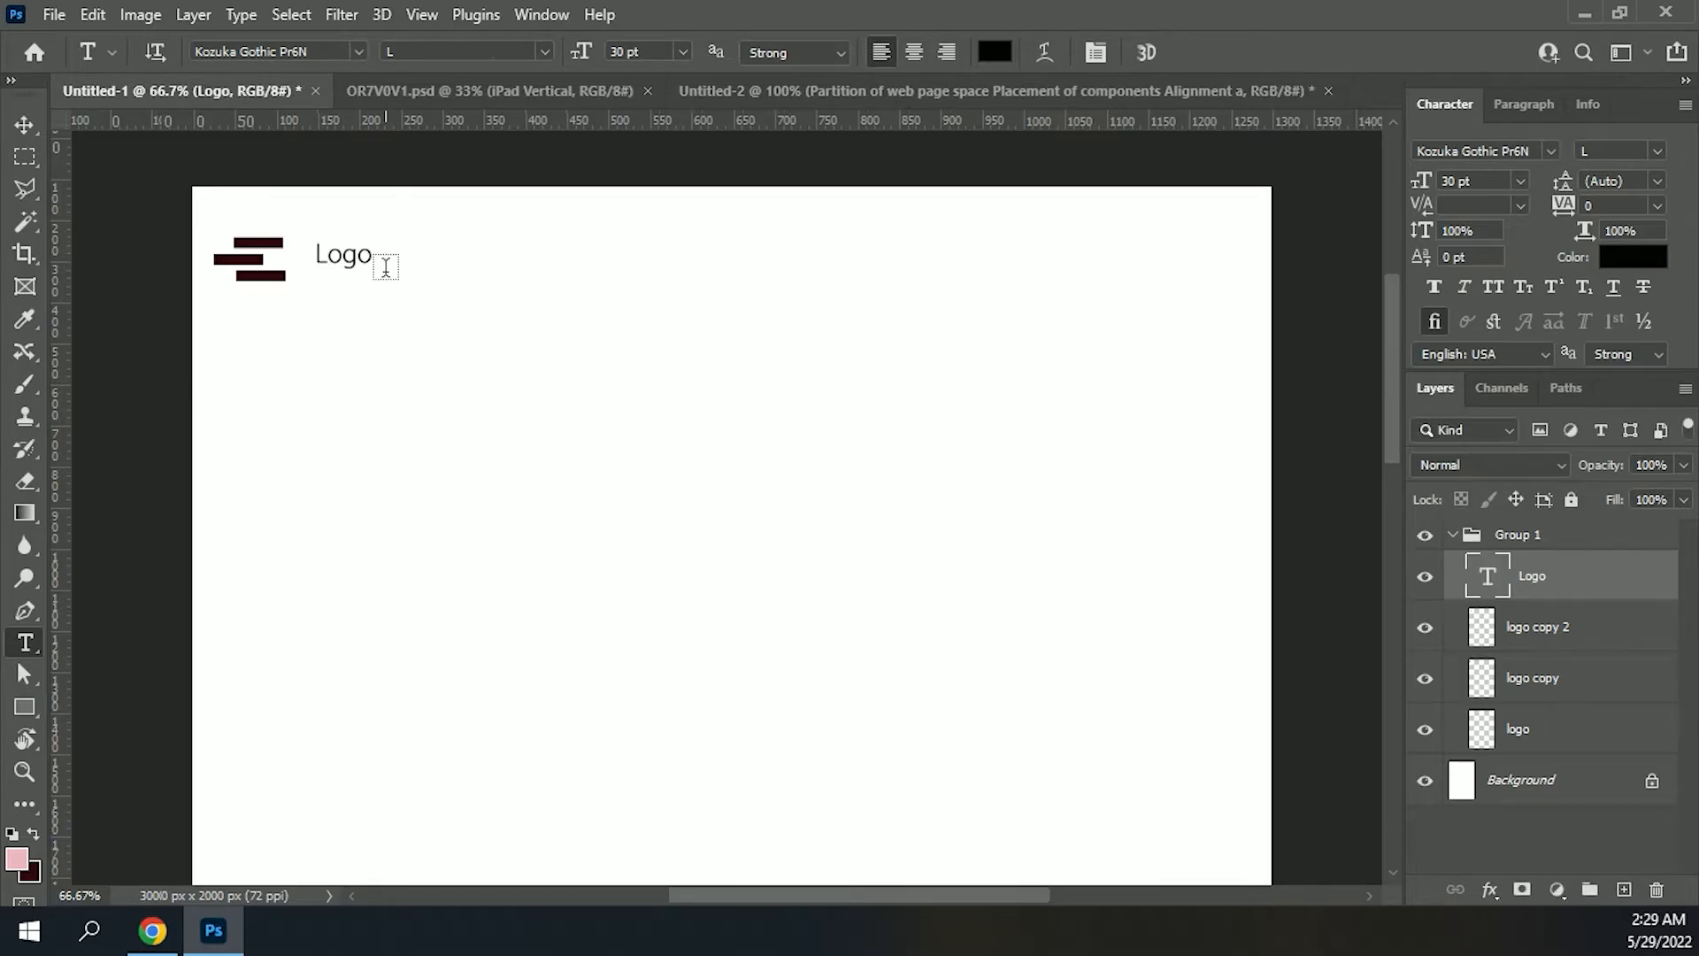
Step: Reposition the "Logo" text beside the bars and enlarge it to about 45 pt
left_click(25, 125)
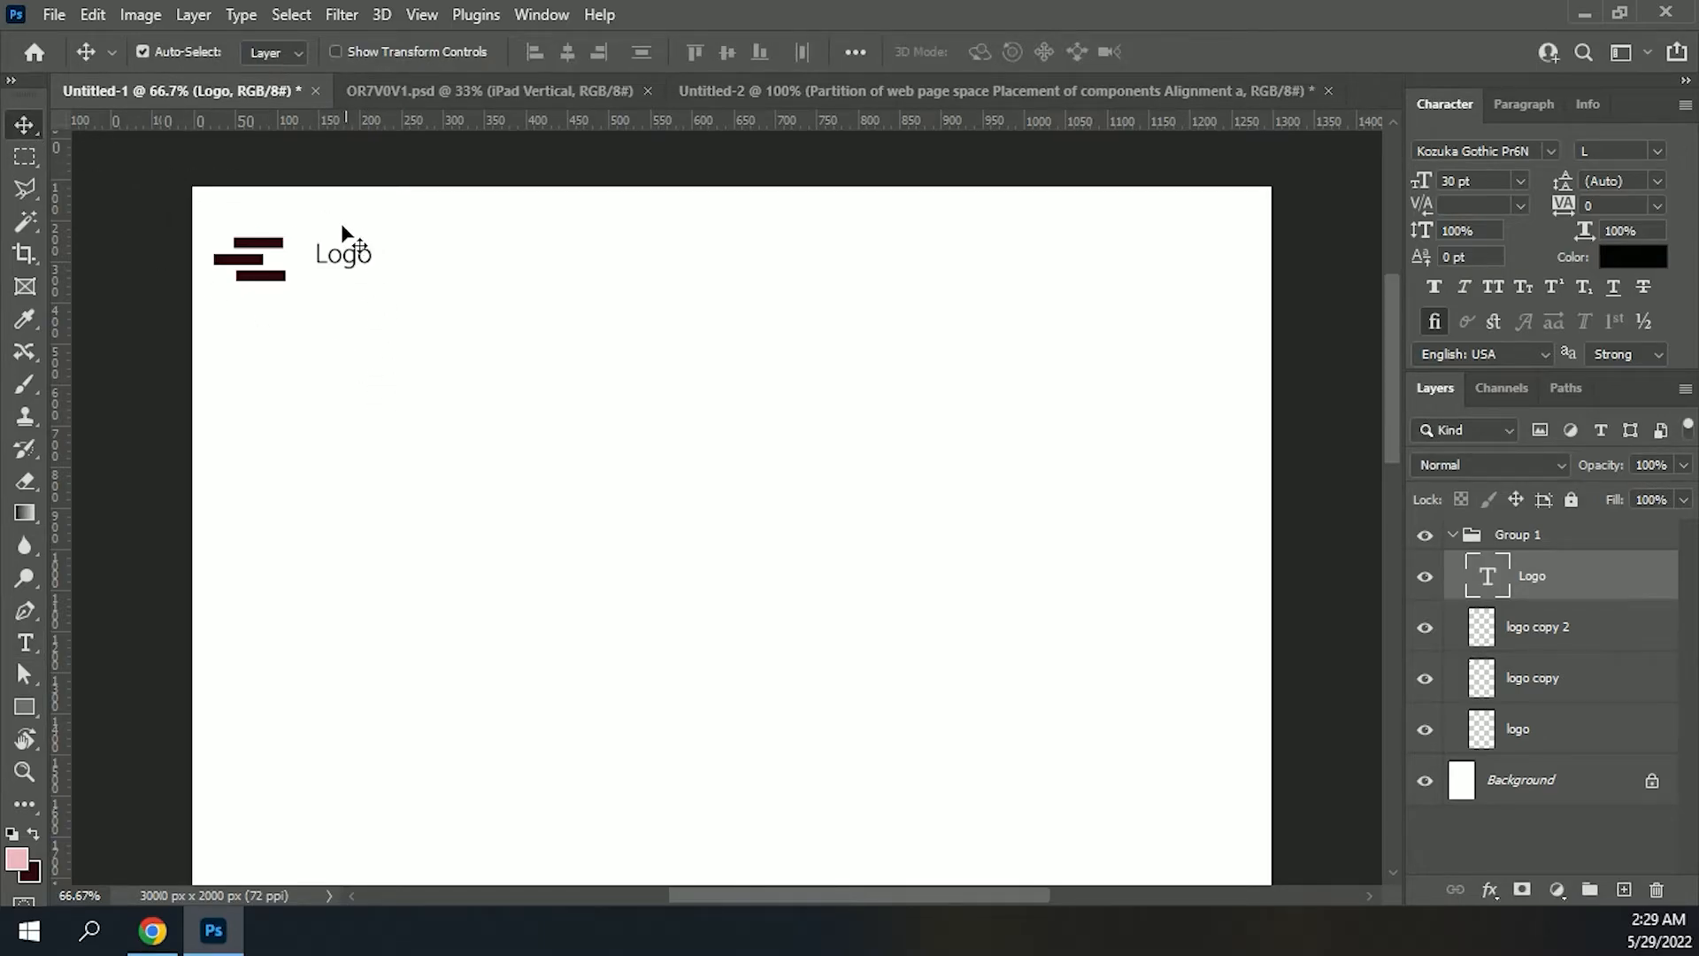
mouse_move(341, 258)
left_mouse_down()
mouse_move(318, 263)
mouse_move(387, 294)
mouse_move(353, 262)
left_mouse_up()
key("ctrl+t")
key("Return")
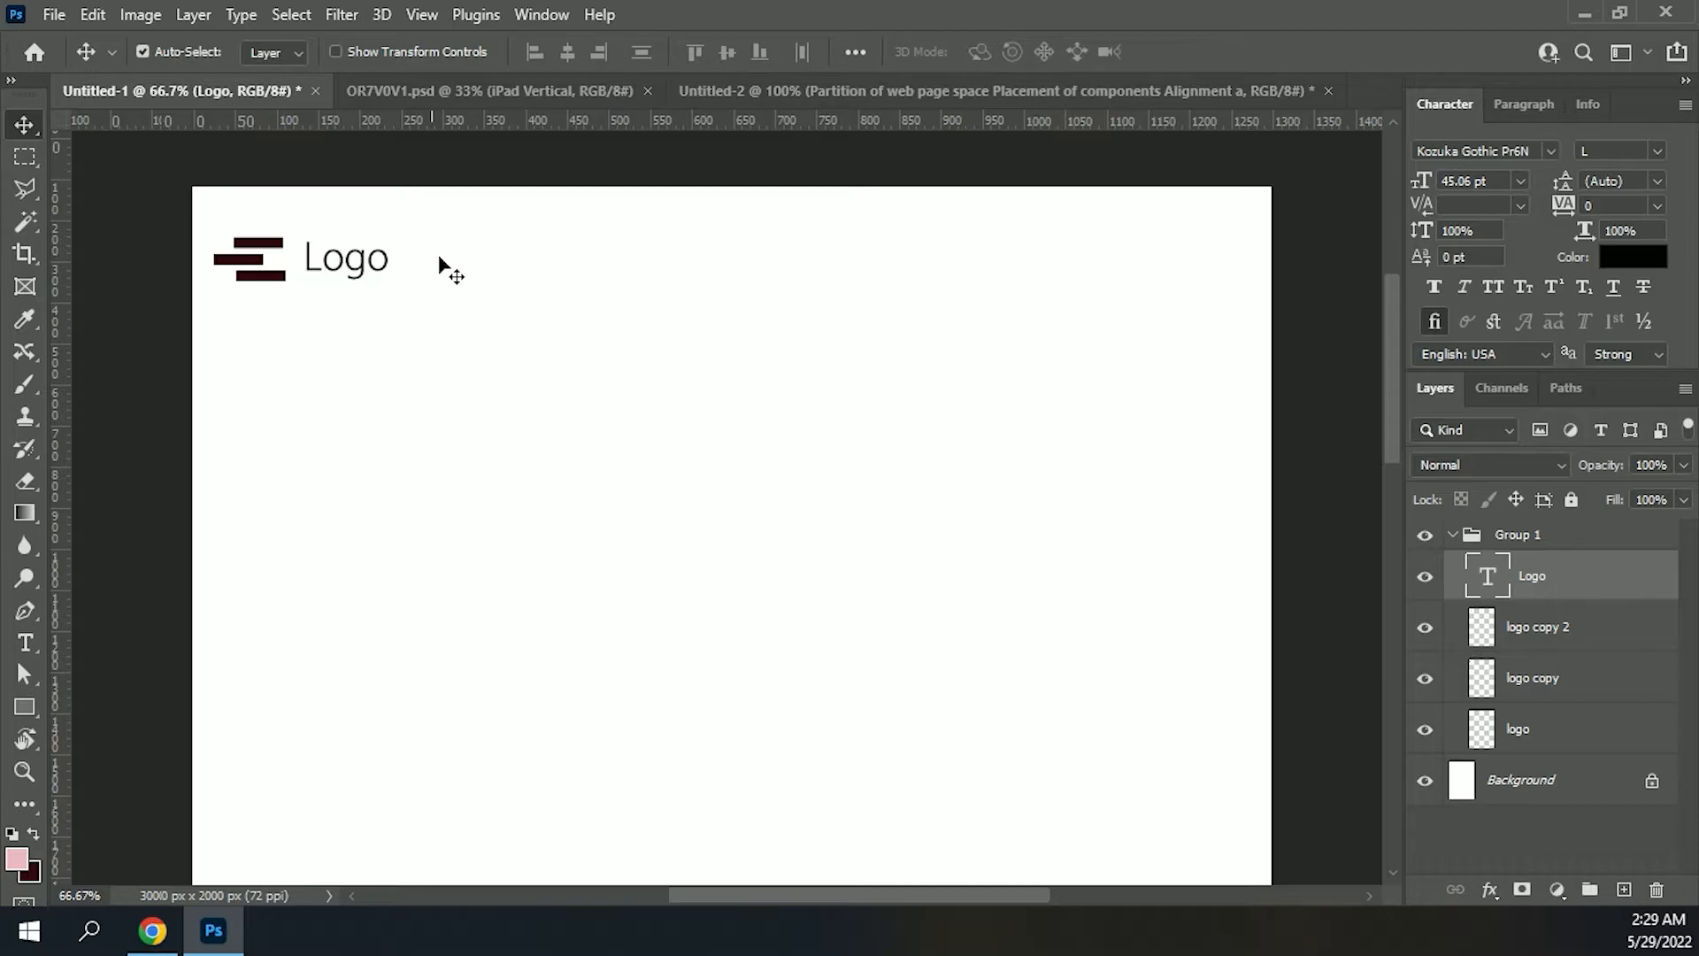
Step: Fill a pink rectangle framing the bars and "Logo" text on a new layer placed at the bottom of Group 1
left_click(1557, 740)
left_click(25, 157)
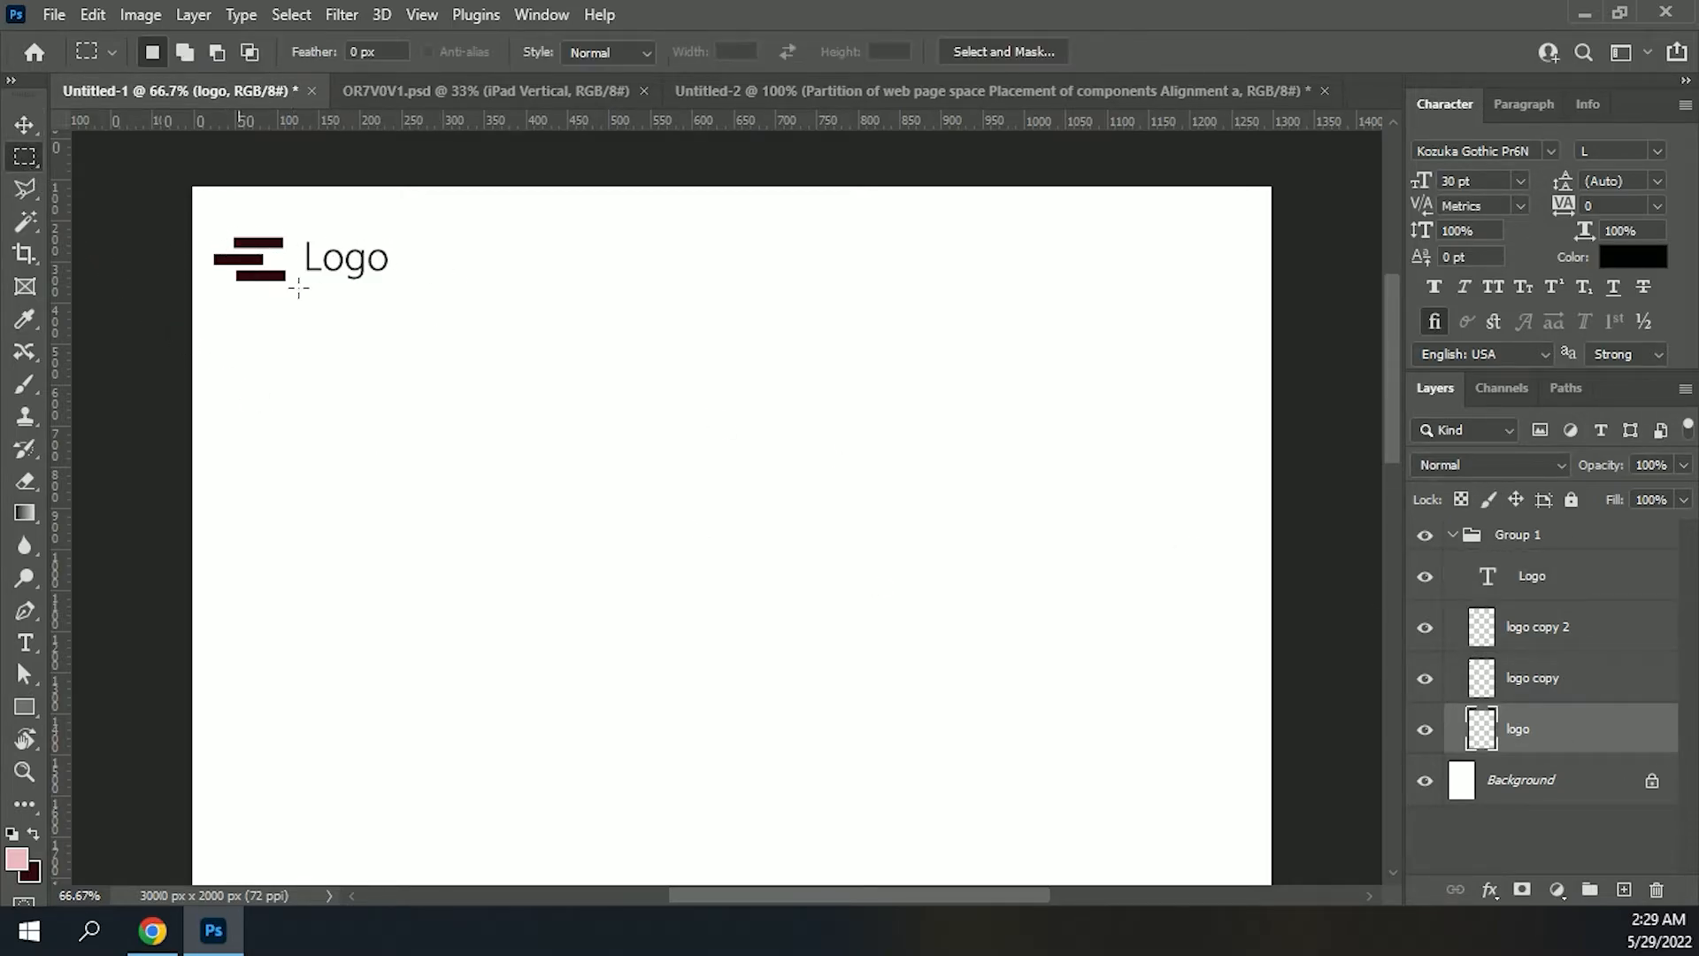
left_click_drag(210, 226, 400, 294)
left_click(1623, 889)
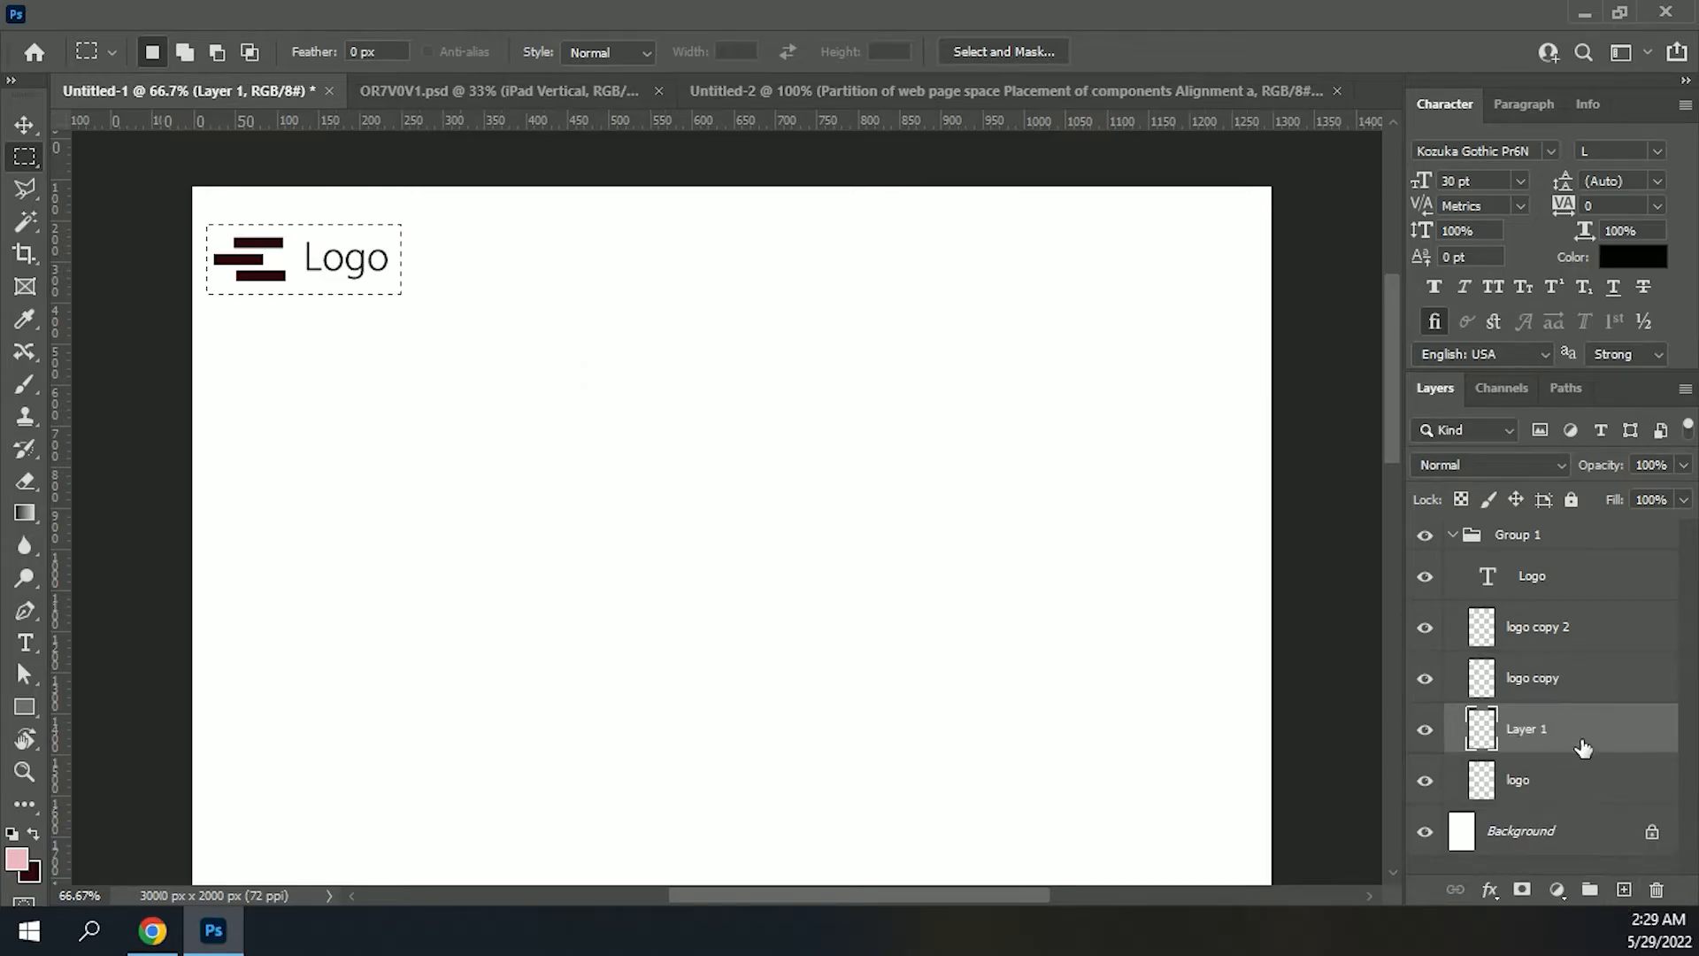
mouse_move(1585, 746)
left_mouse_down()
mouse_move(1569, 778)
mouse_move(1583, 776)
left_mouse_up()
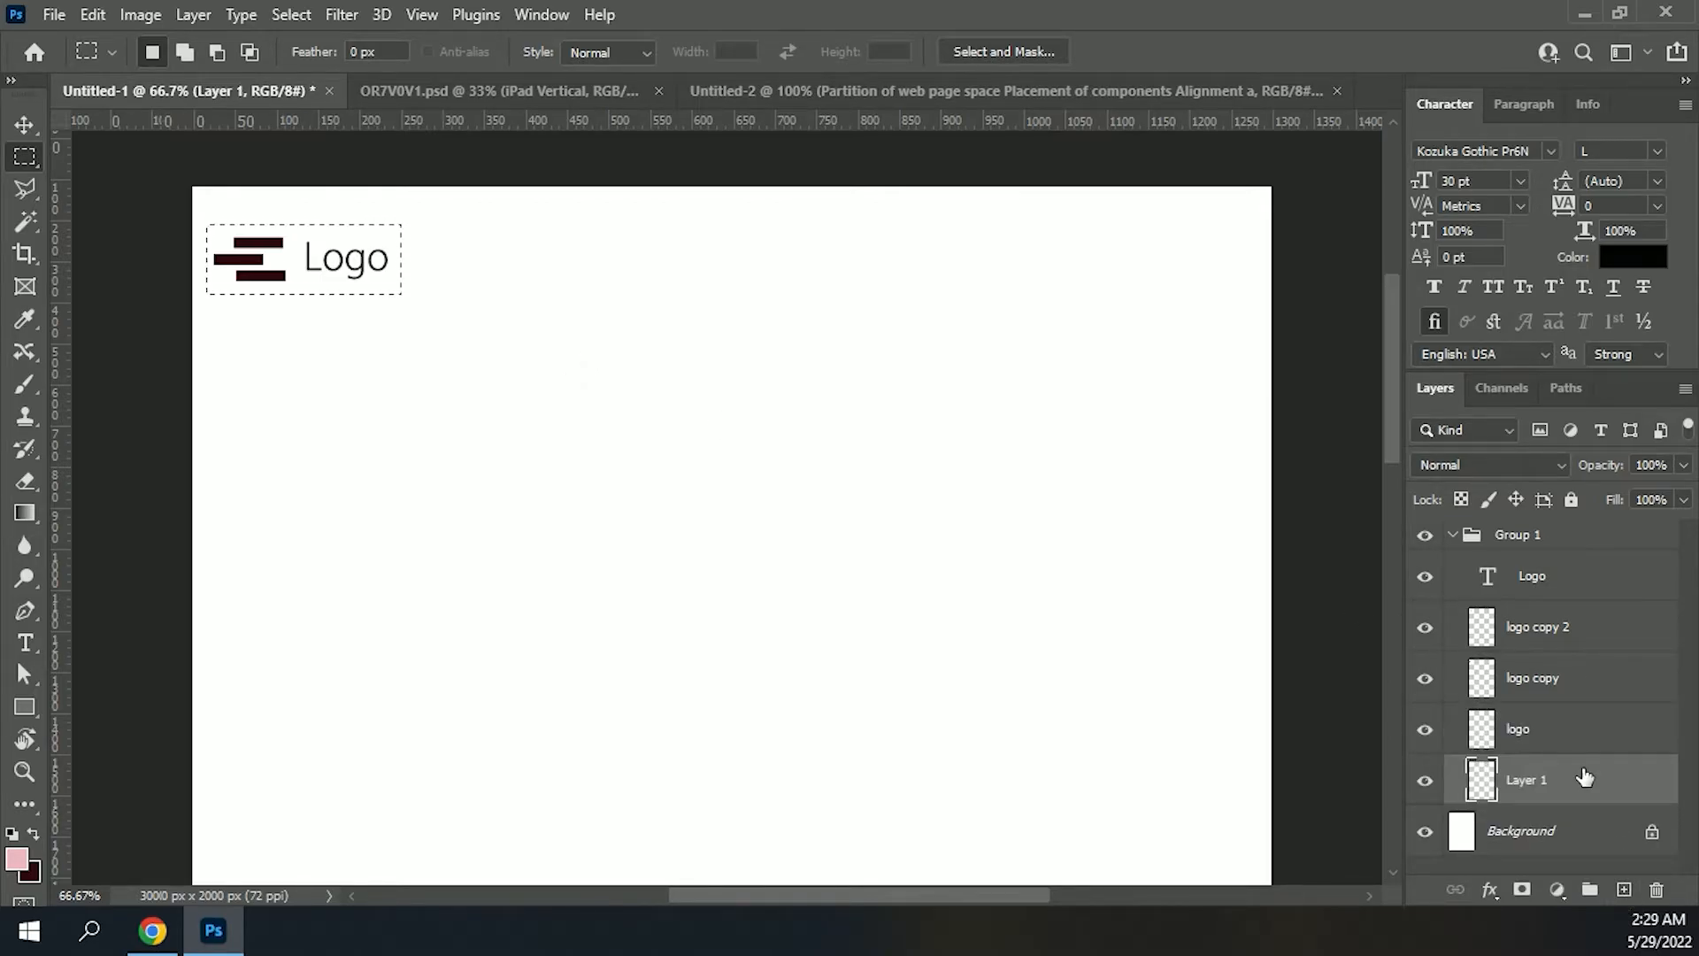
key("alt+BackSpace")
key("ctrl+d")
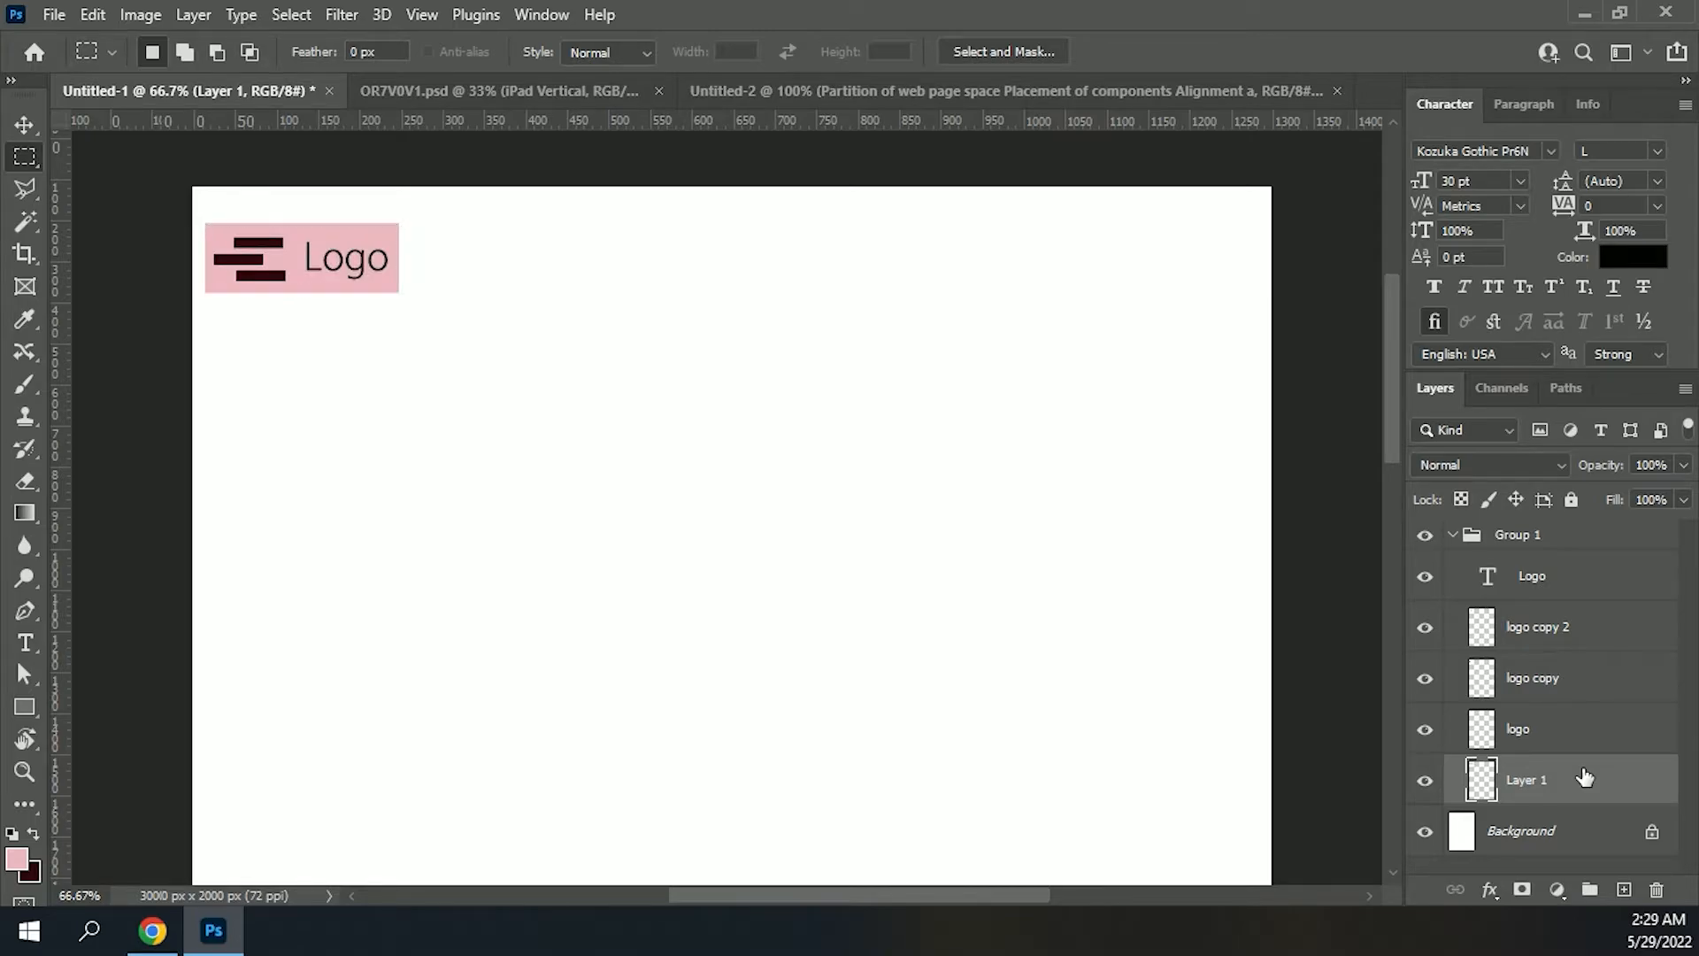
Step: Check the lock settings of the layers in Group 1 and unlock the pink rectangle's layer
left_click(1536, 530)
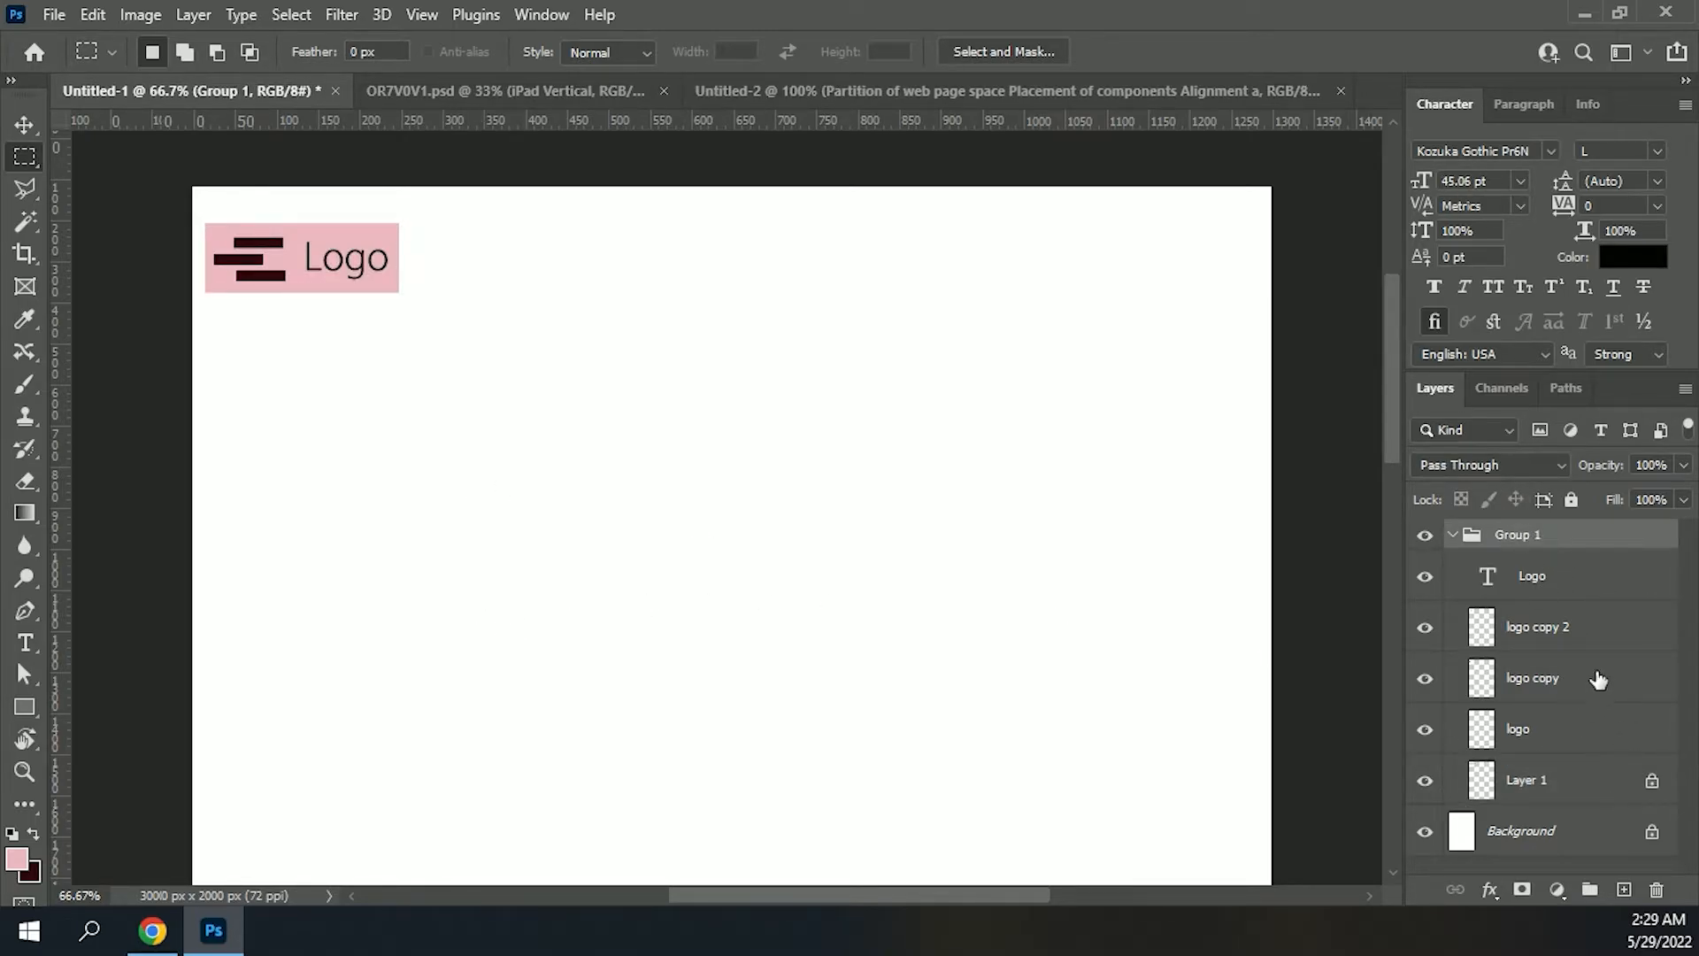
left_click(1536, 577)
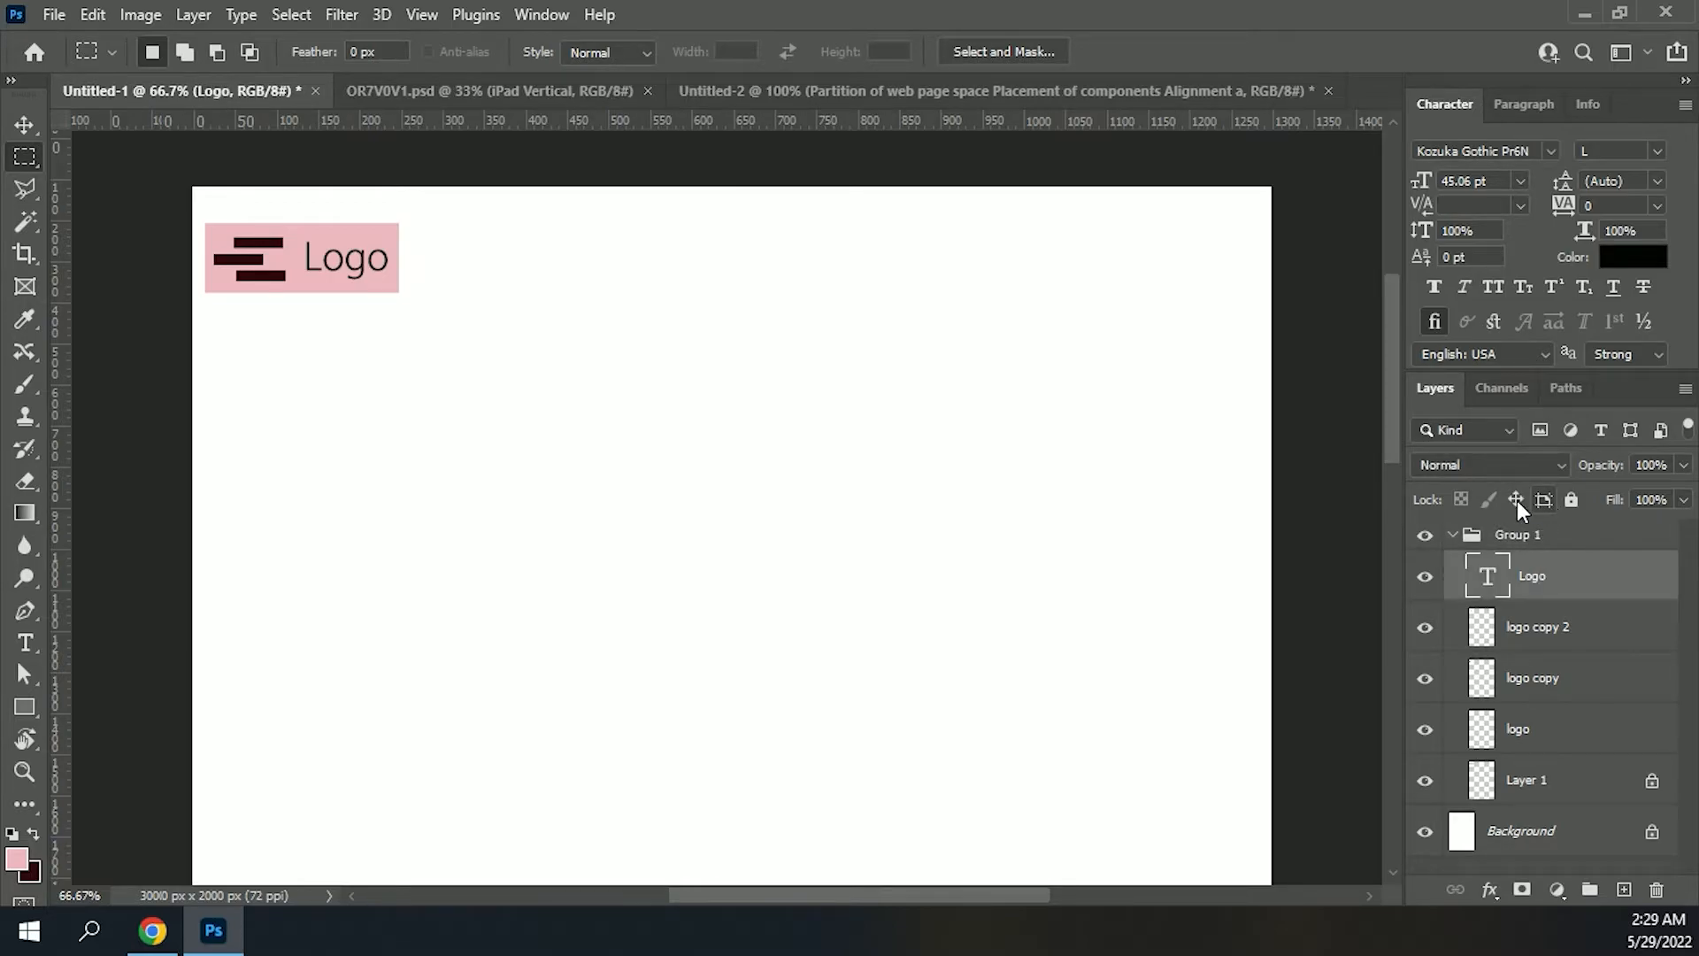
left_click(1530, 624)
left_click(1545, 739)
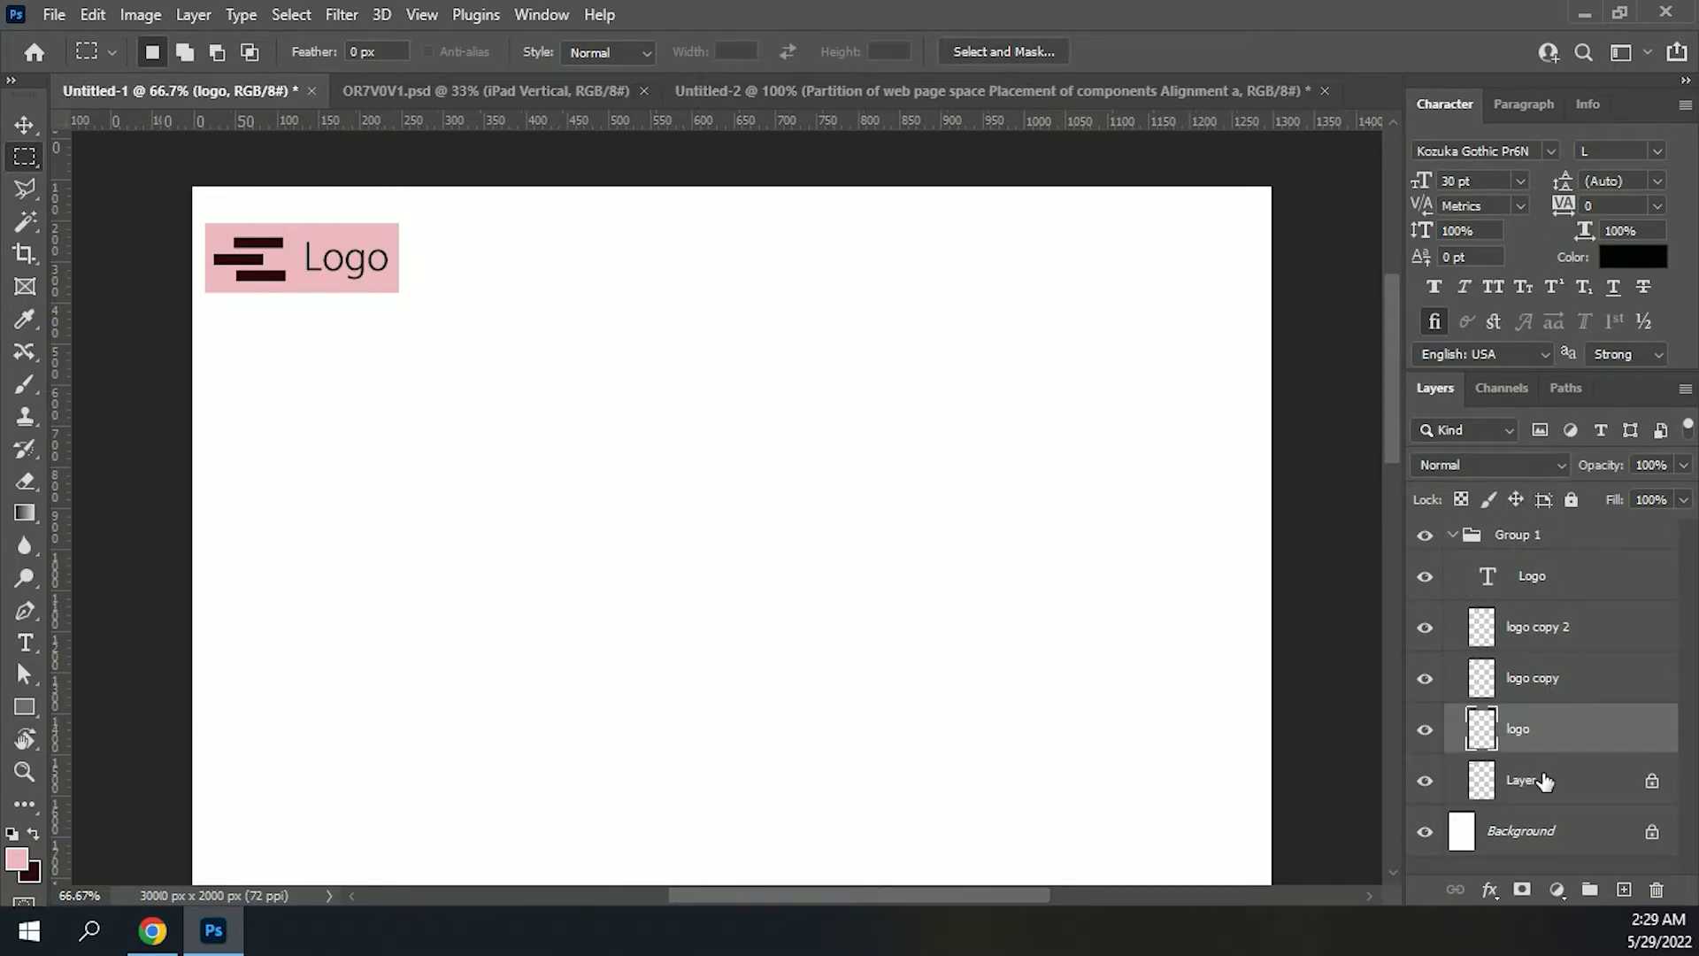
left_click(1544, 782)
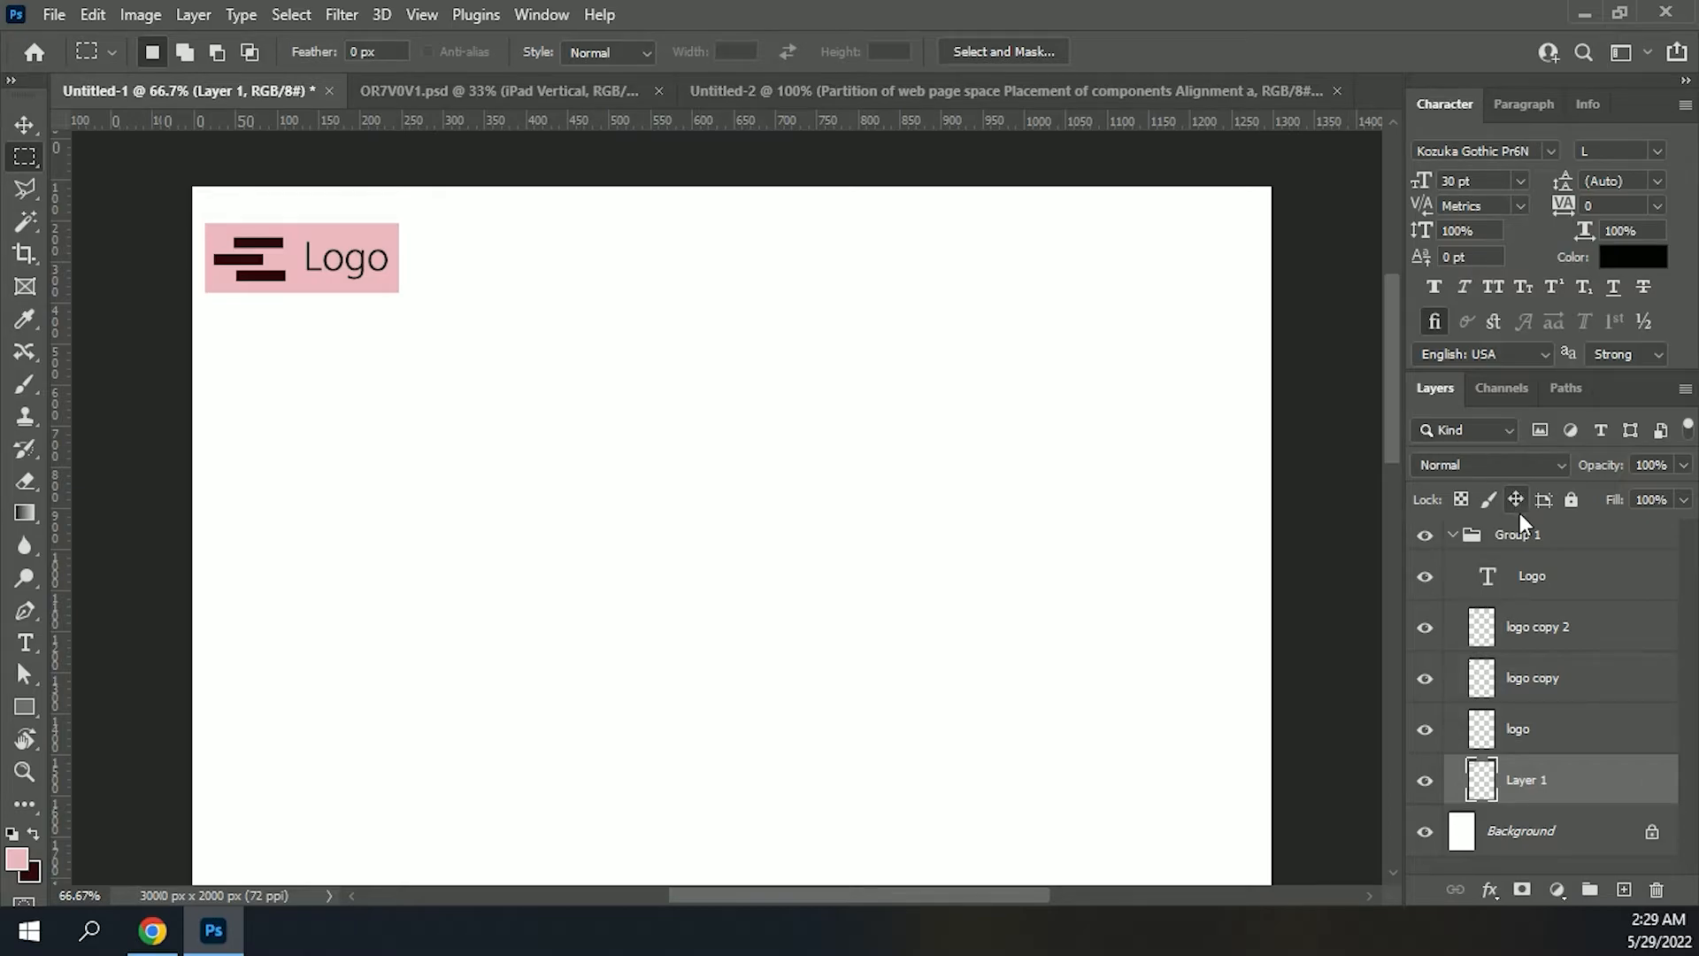
Step: Move Group 1 as one unit around the page's upper-left corner, leaving it with small, roughly equal margins from both page edges
left_click(1530, 535)
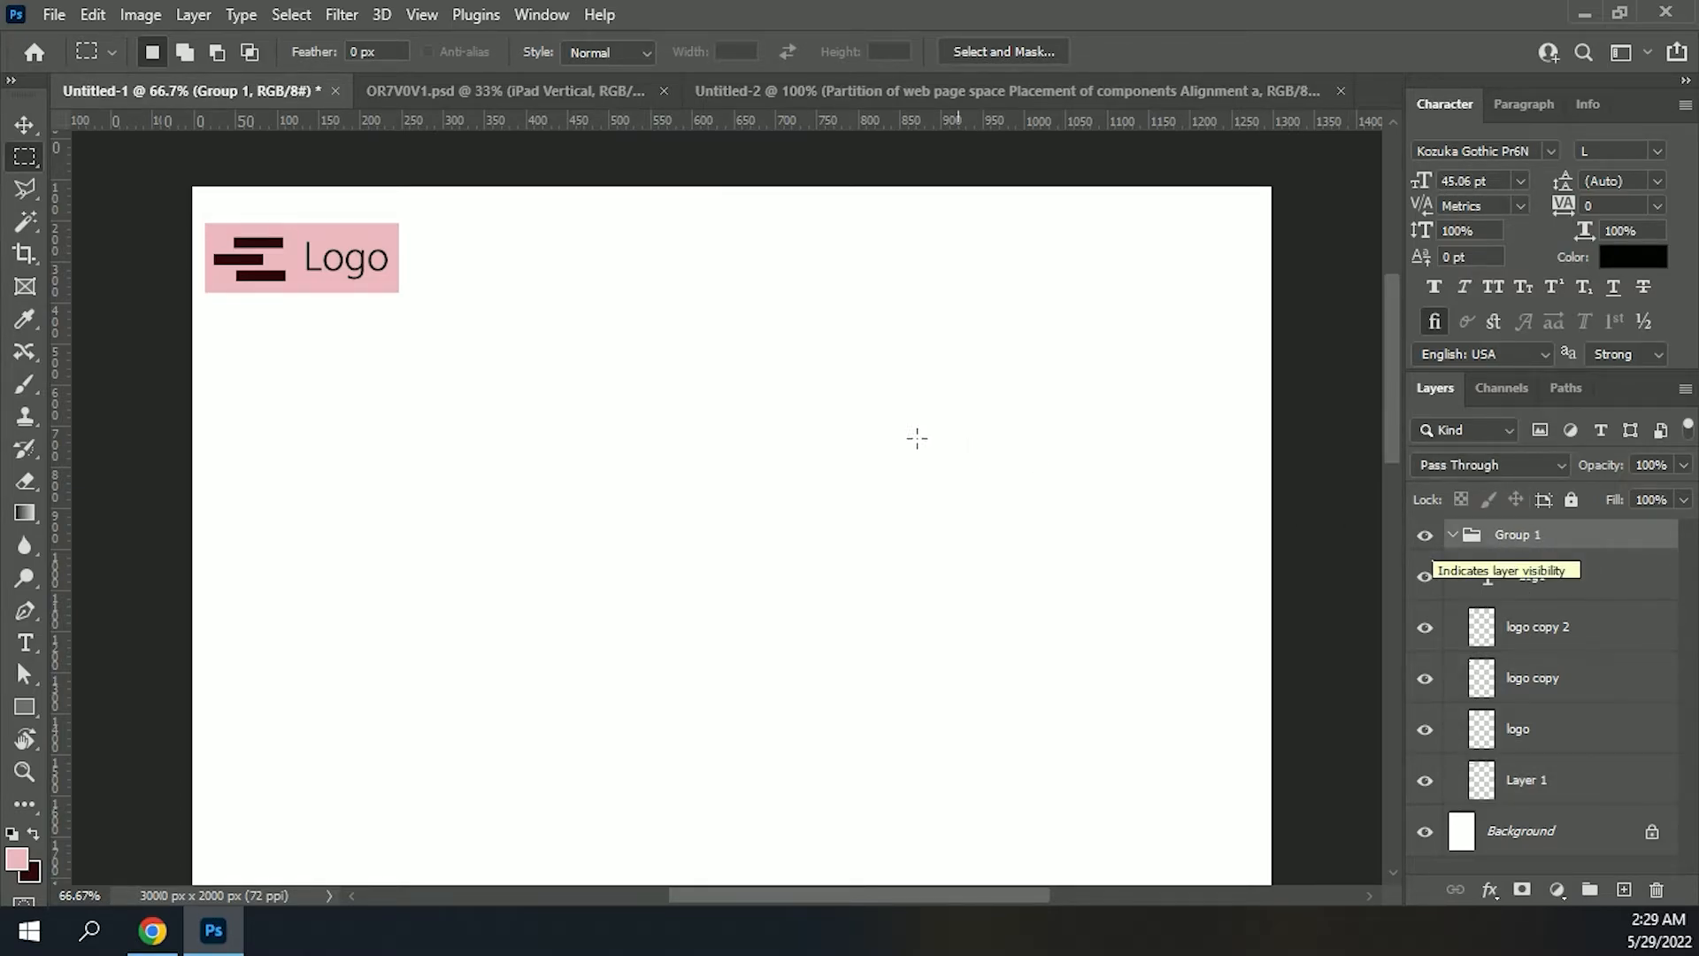
left_click(27, 126)
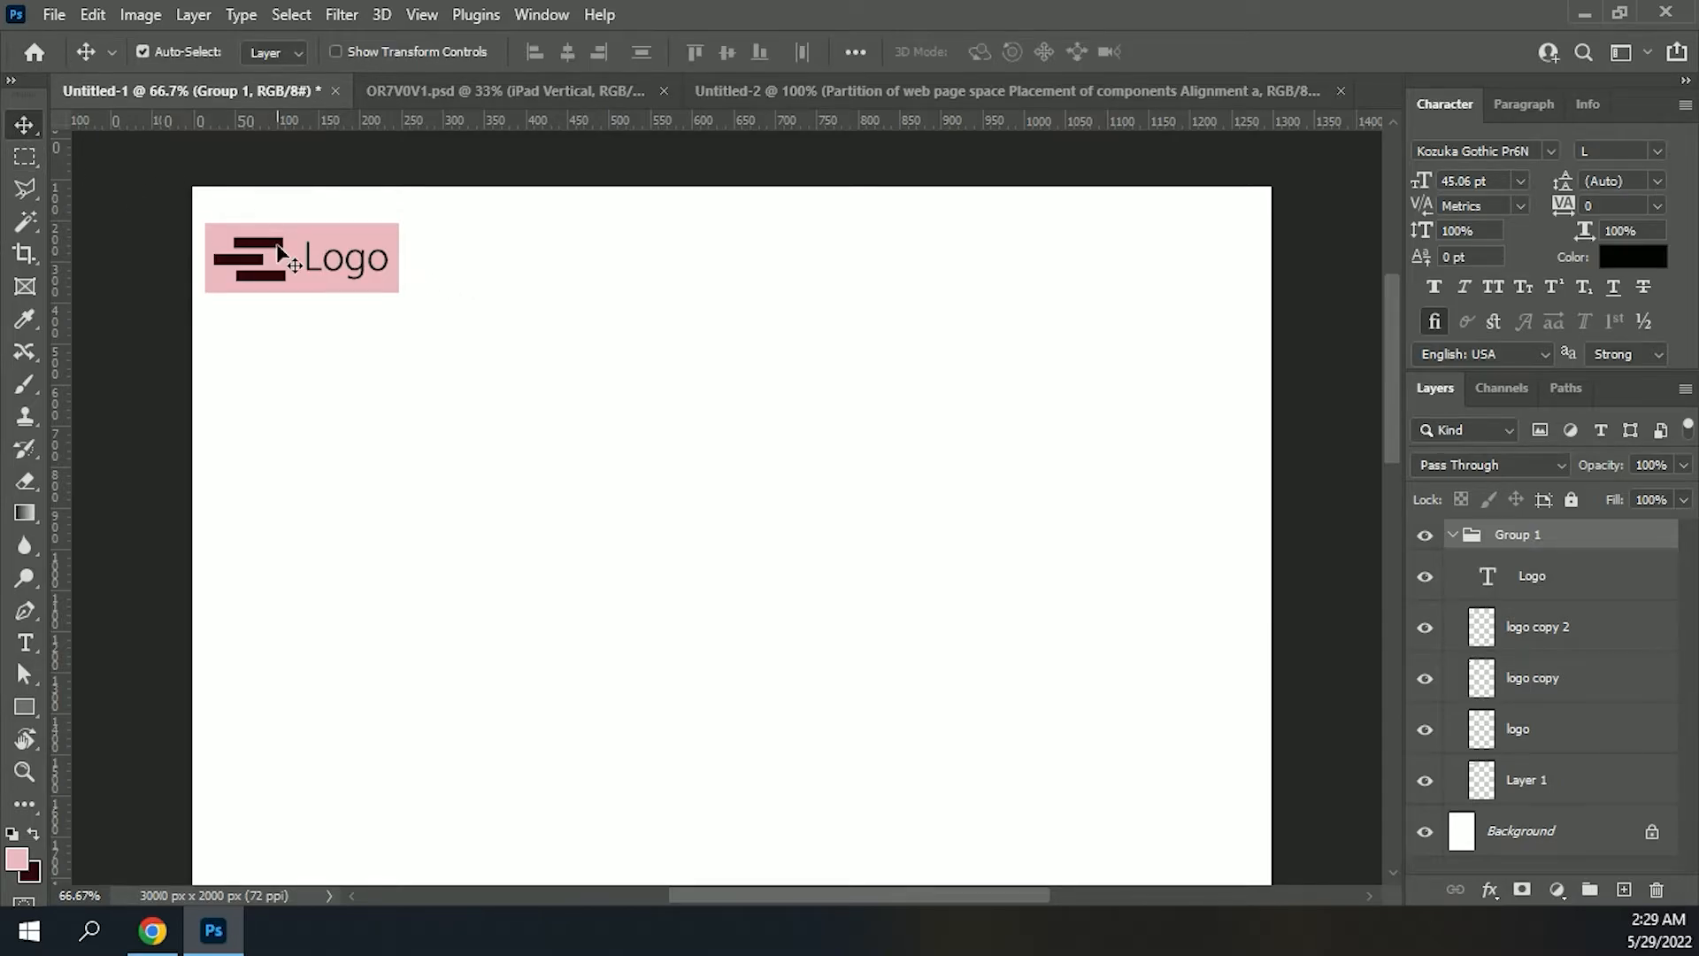
key("shift+Right")
key("shift+Right")
key("shift+Right")
key("shift+Right")
key("shift+Right")
key("shift+Left")
key("shift+Left")
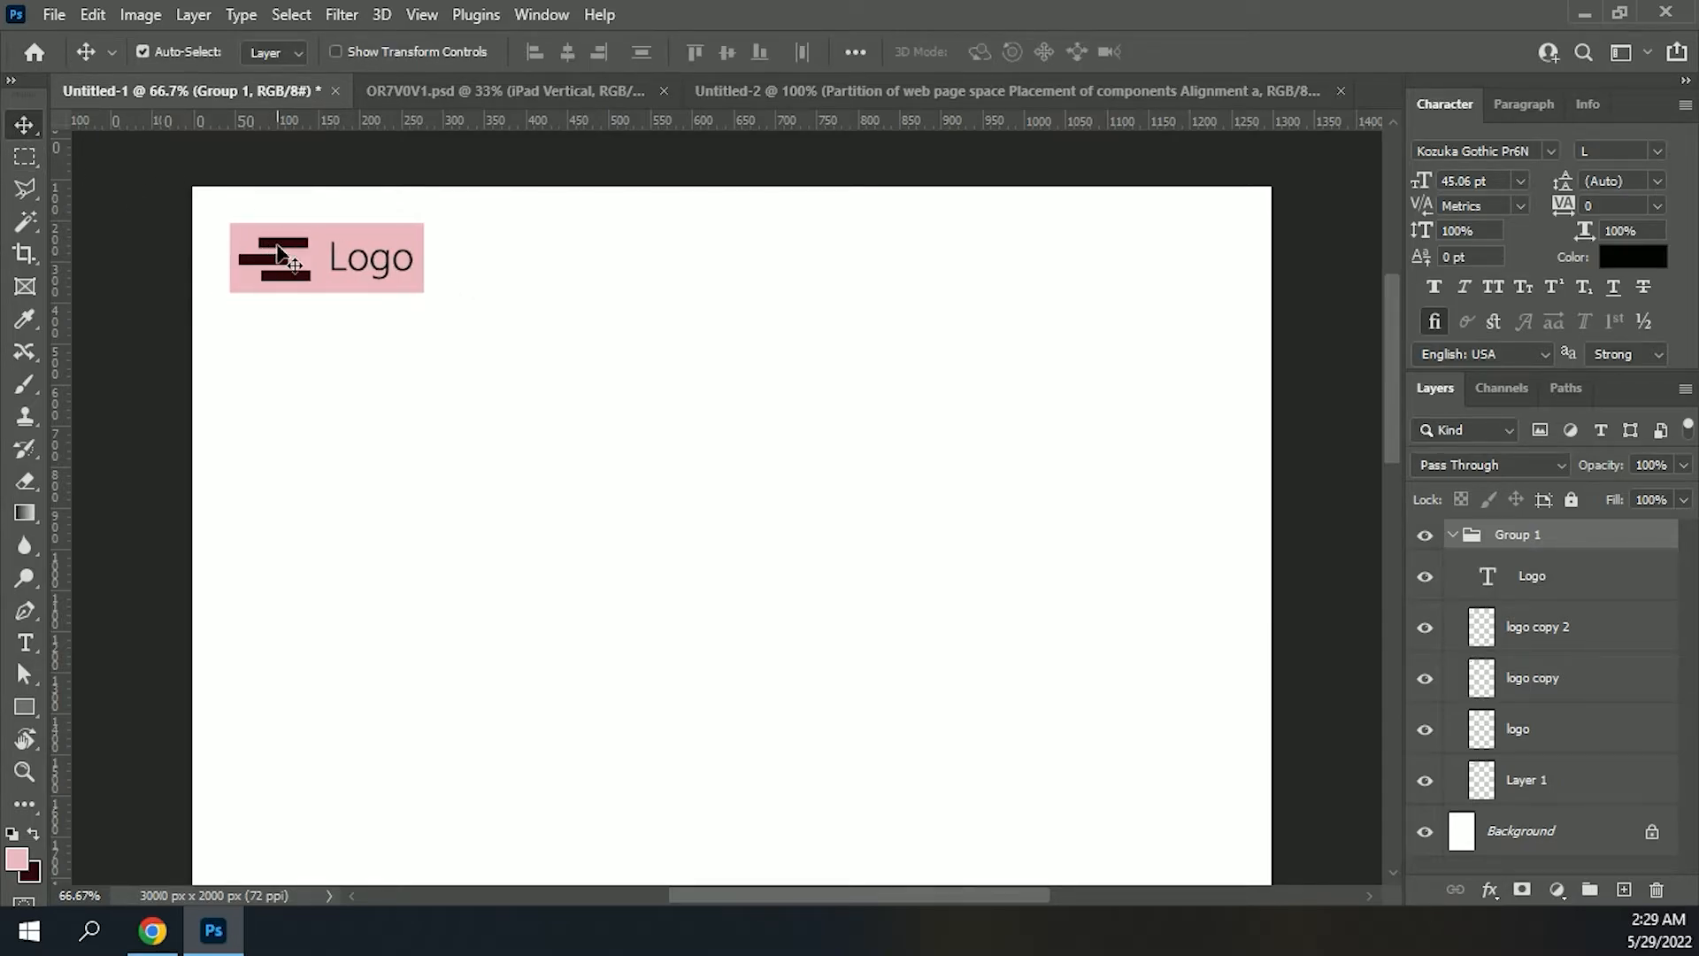
key("shift+Up")
key("shift+Up")
key("shift+Up")
key("shift+Up")
key("shift+Up")
key("shift+Up")
key("shift+Up")
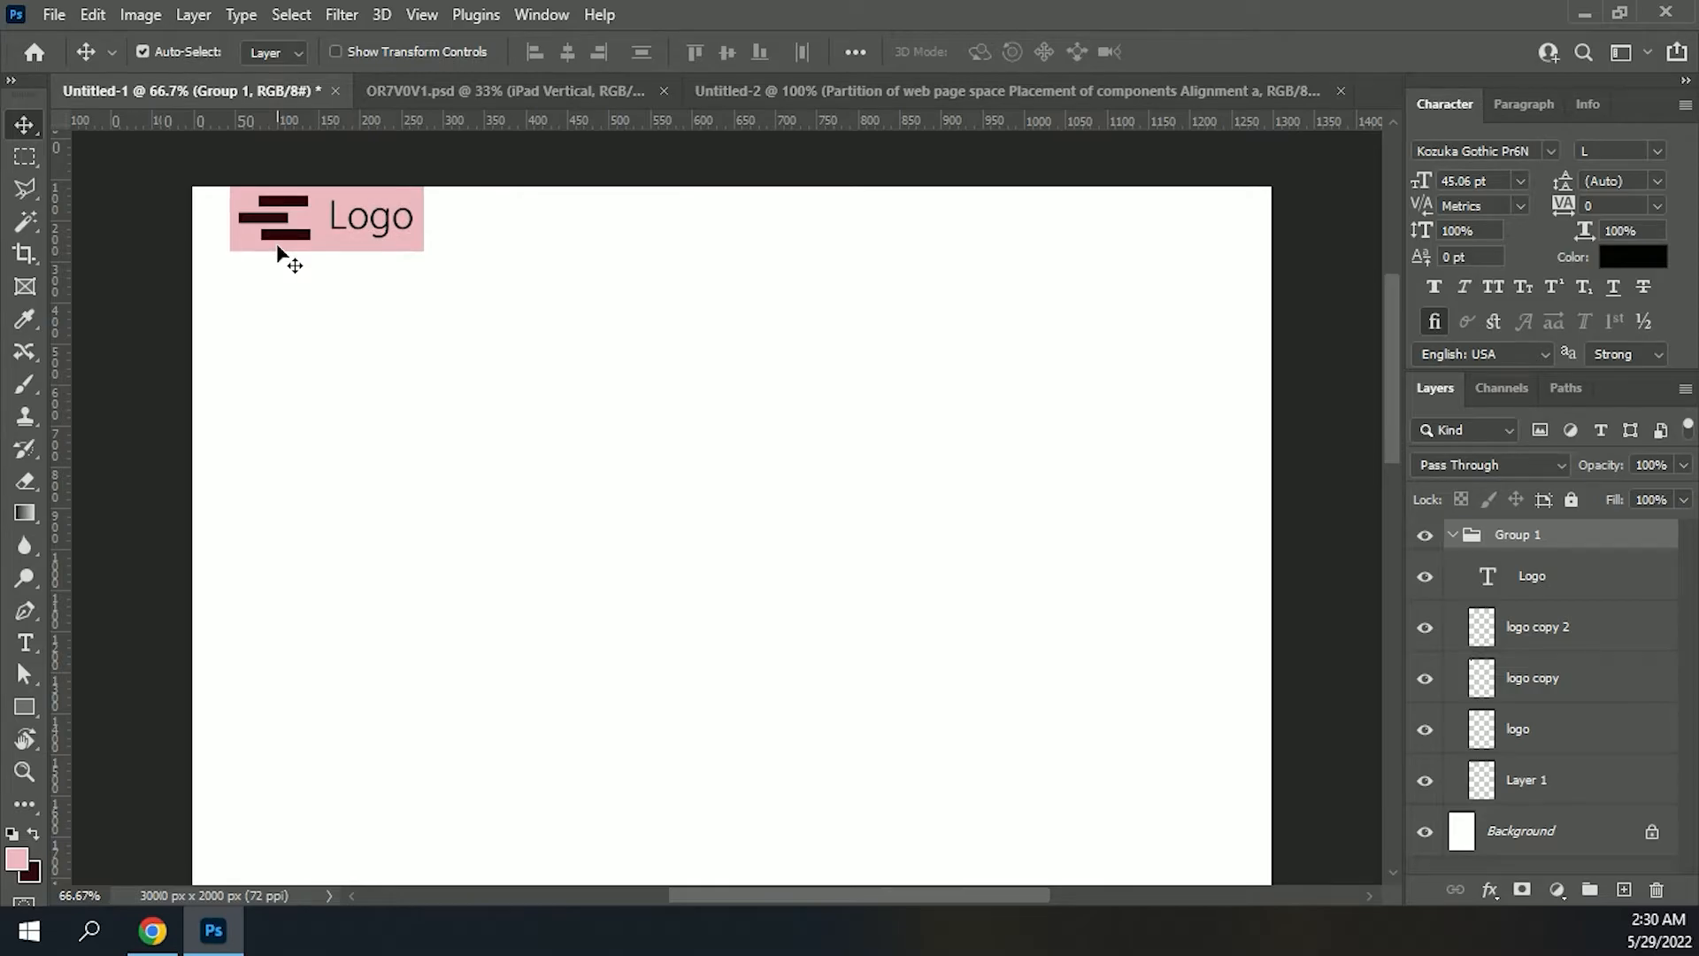
key("shift+Left")
key("shift+Left")
key("shift+Left")
key("shift+Left")
key("shift+Left")
key("shift+Left")
key("shift+Left")
key("shift+Down")
key("shift+Down")
key("shift+Down")
key("shift+Down")
key("shift+Down")
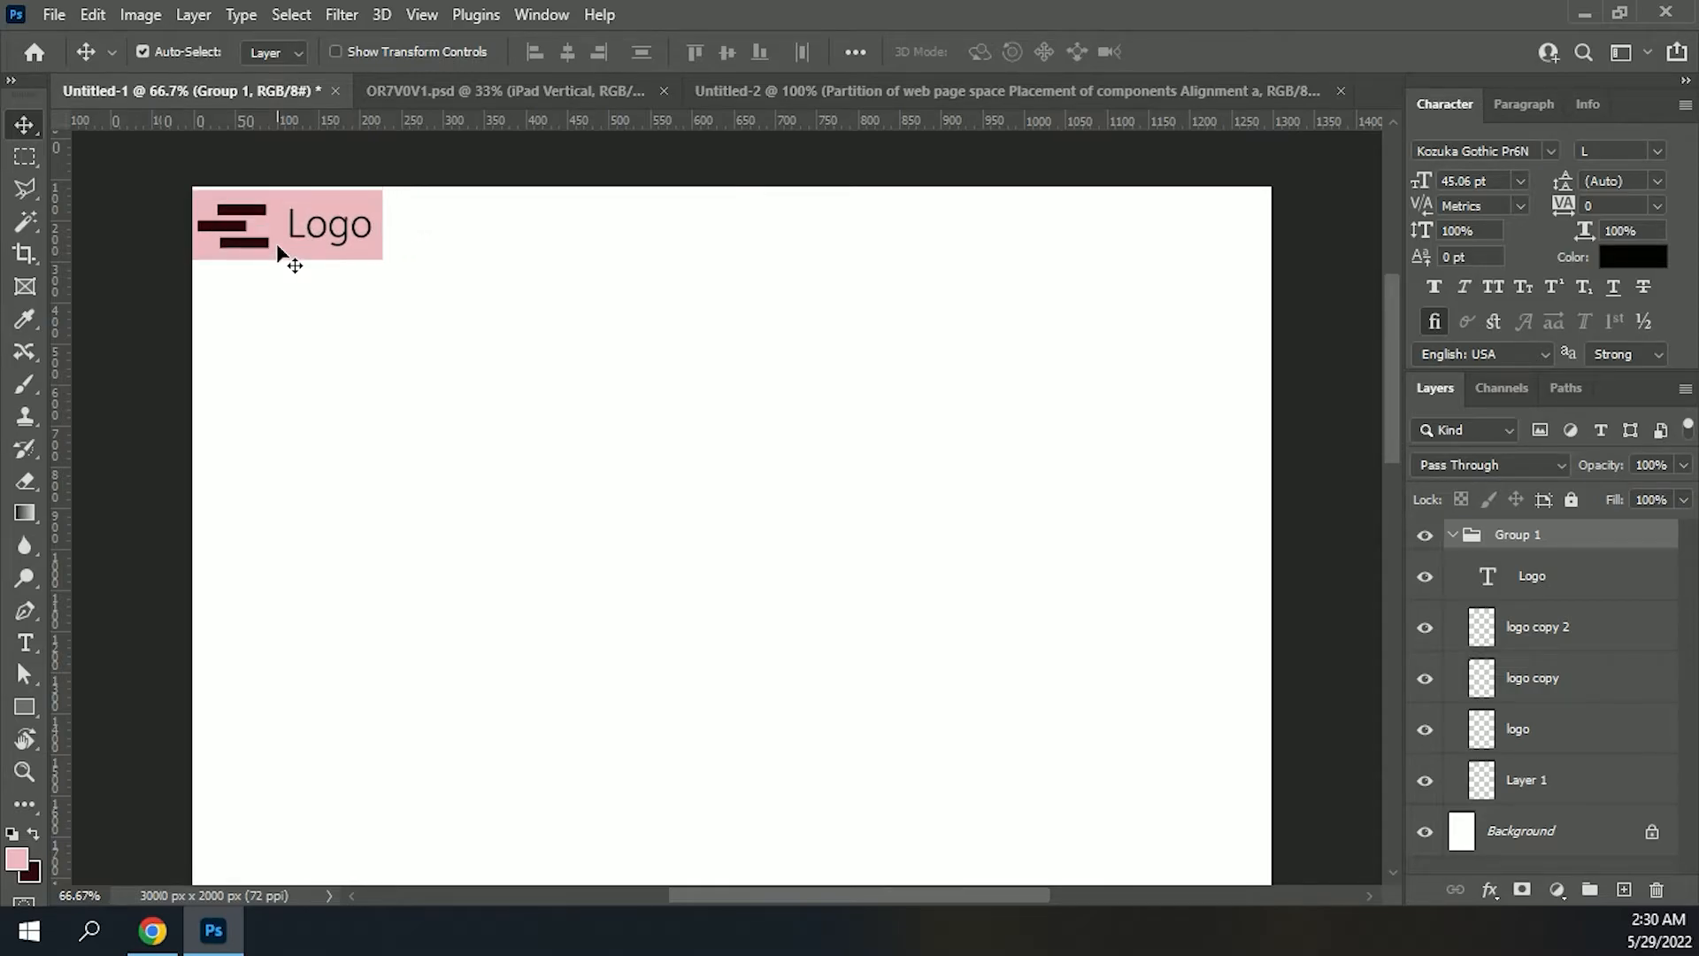
key("shift+Right")
key("shift+Right")
key("shift+Right")
key("shift+Right")
key("shift+Right")
key("shift+Left")
key("shift+Right")
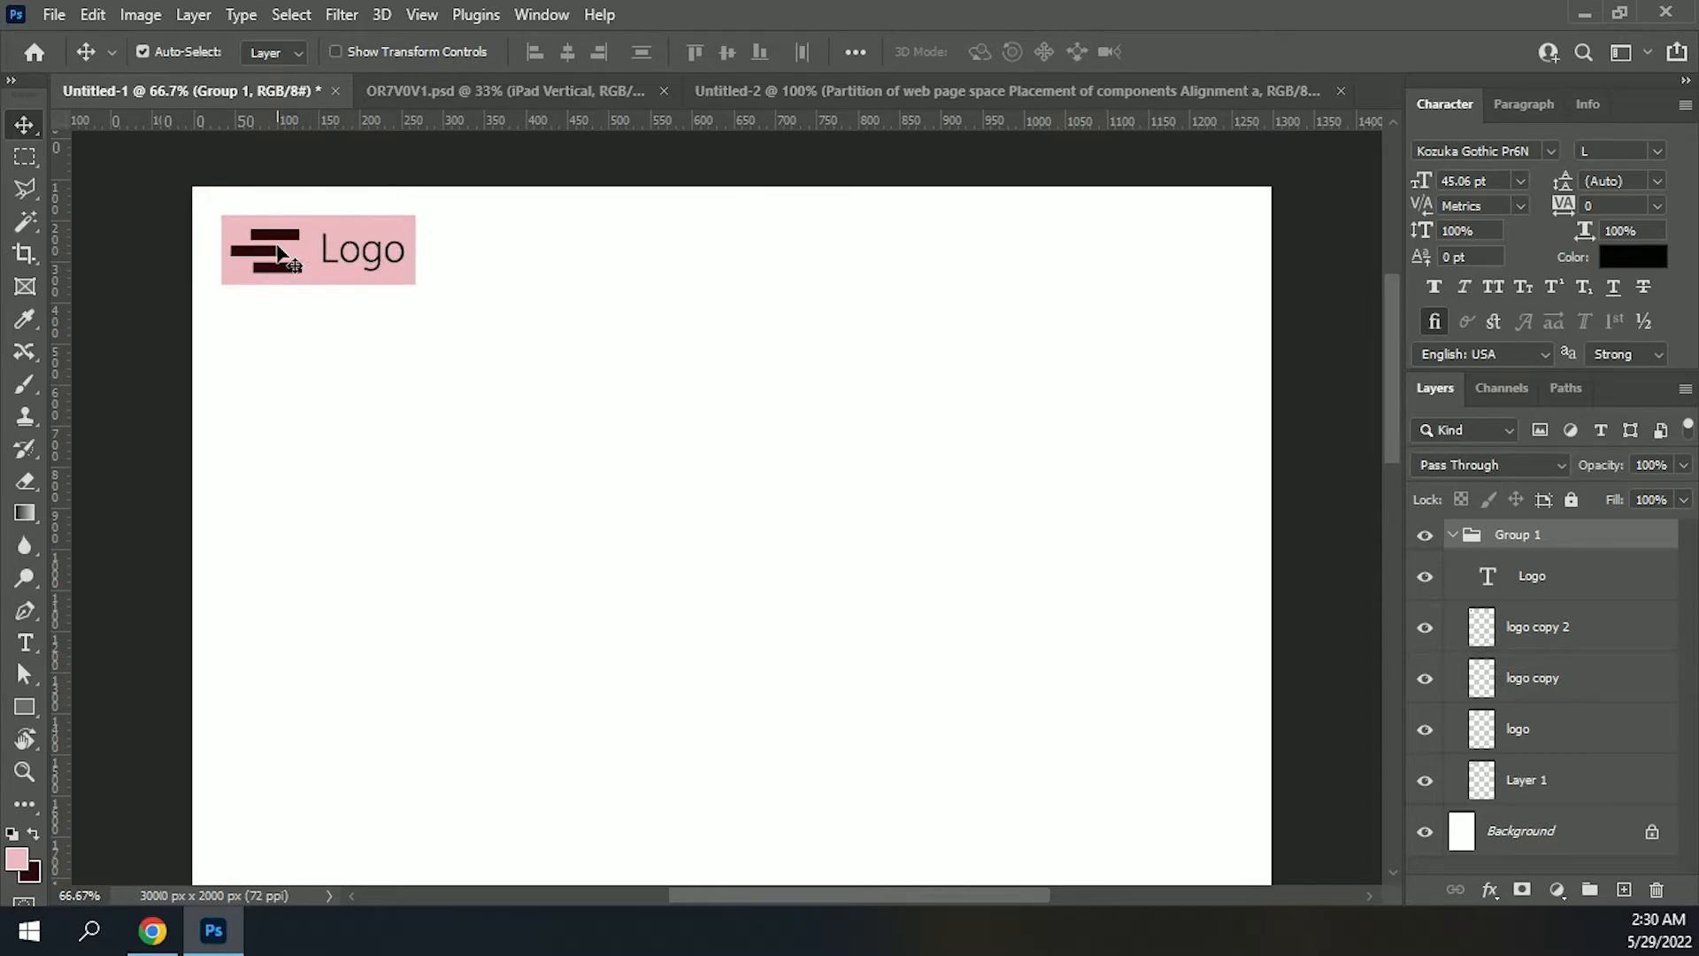
key("shift+Left")
key("shift+Right")
Step: Collapse Group 1, add a new layer above the background, and place it inside a second group
left_click(1452, 534)
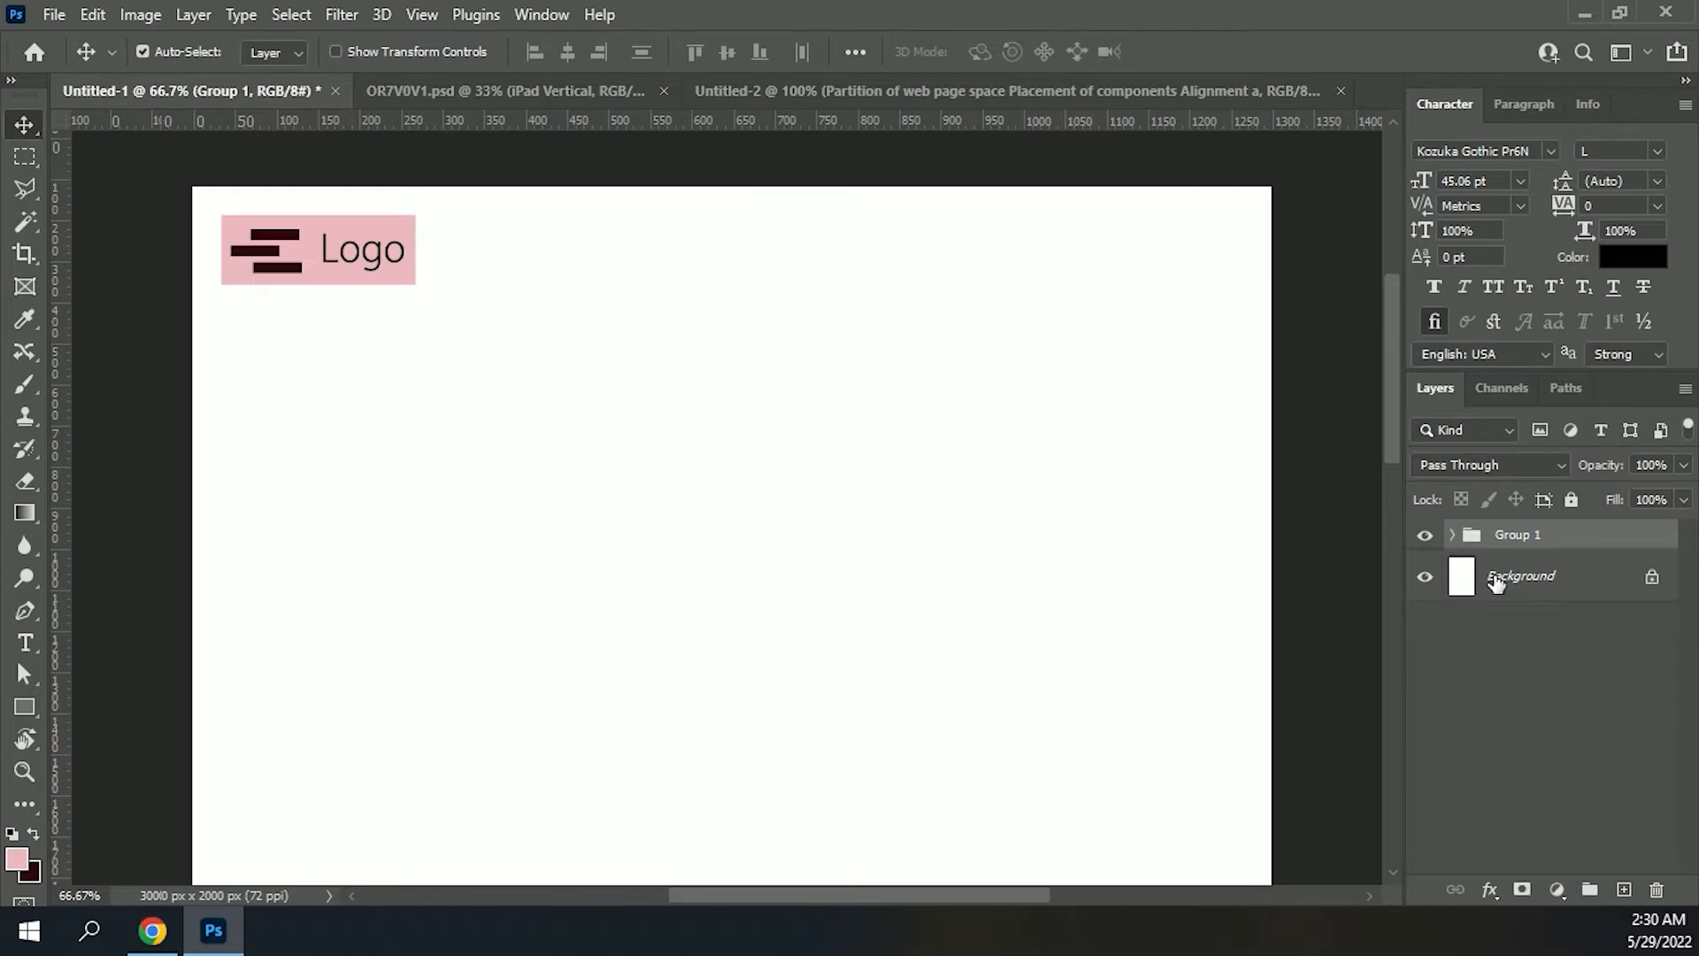
left_click(1541, 577)
left_click(1627, 888)
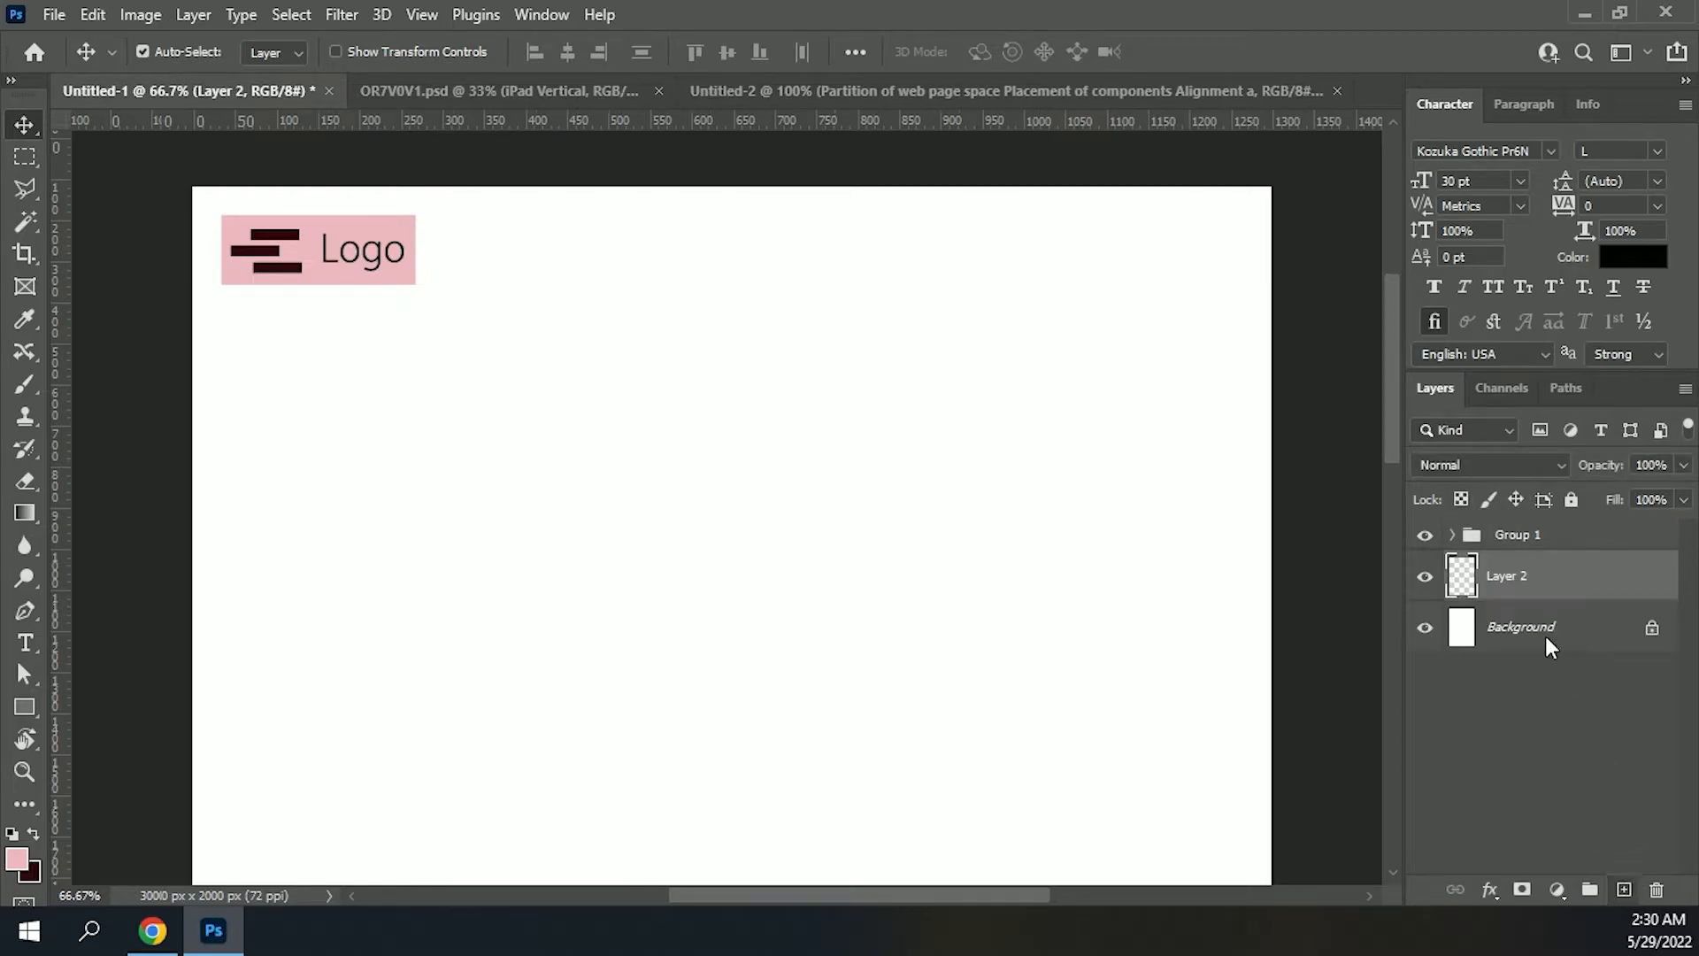
left_click(1590, 888)
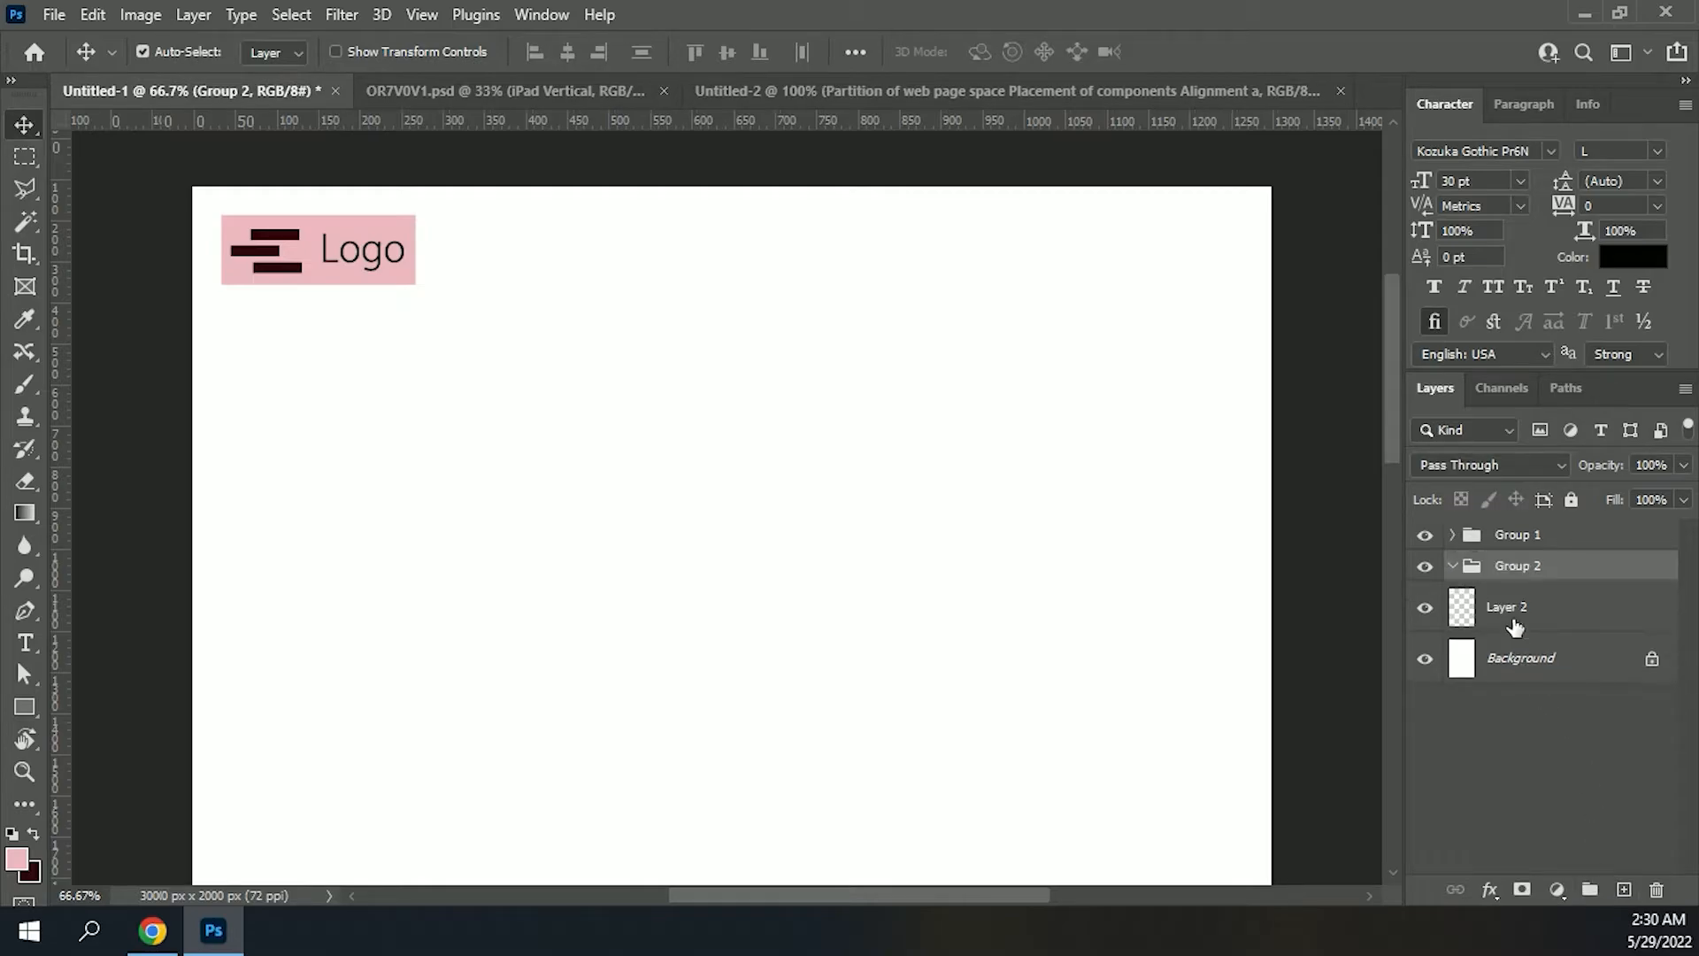
left_click_drag(1513, 619, 1556, 571)
Step: Rename Group 1 as "logo" and Group 2 as "navigation"
double_click(1514, 534)
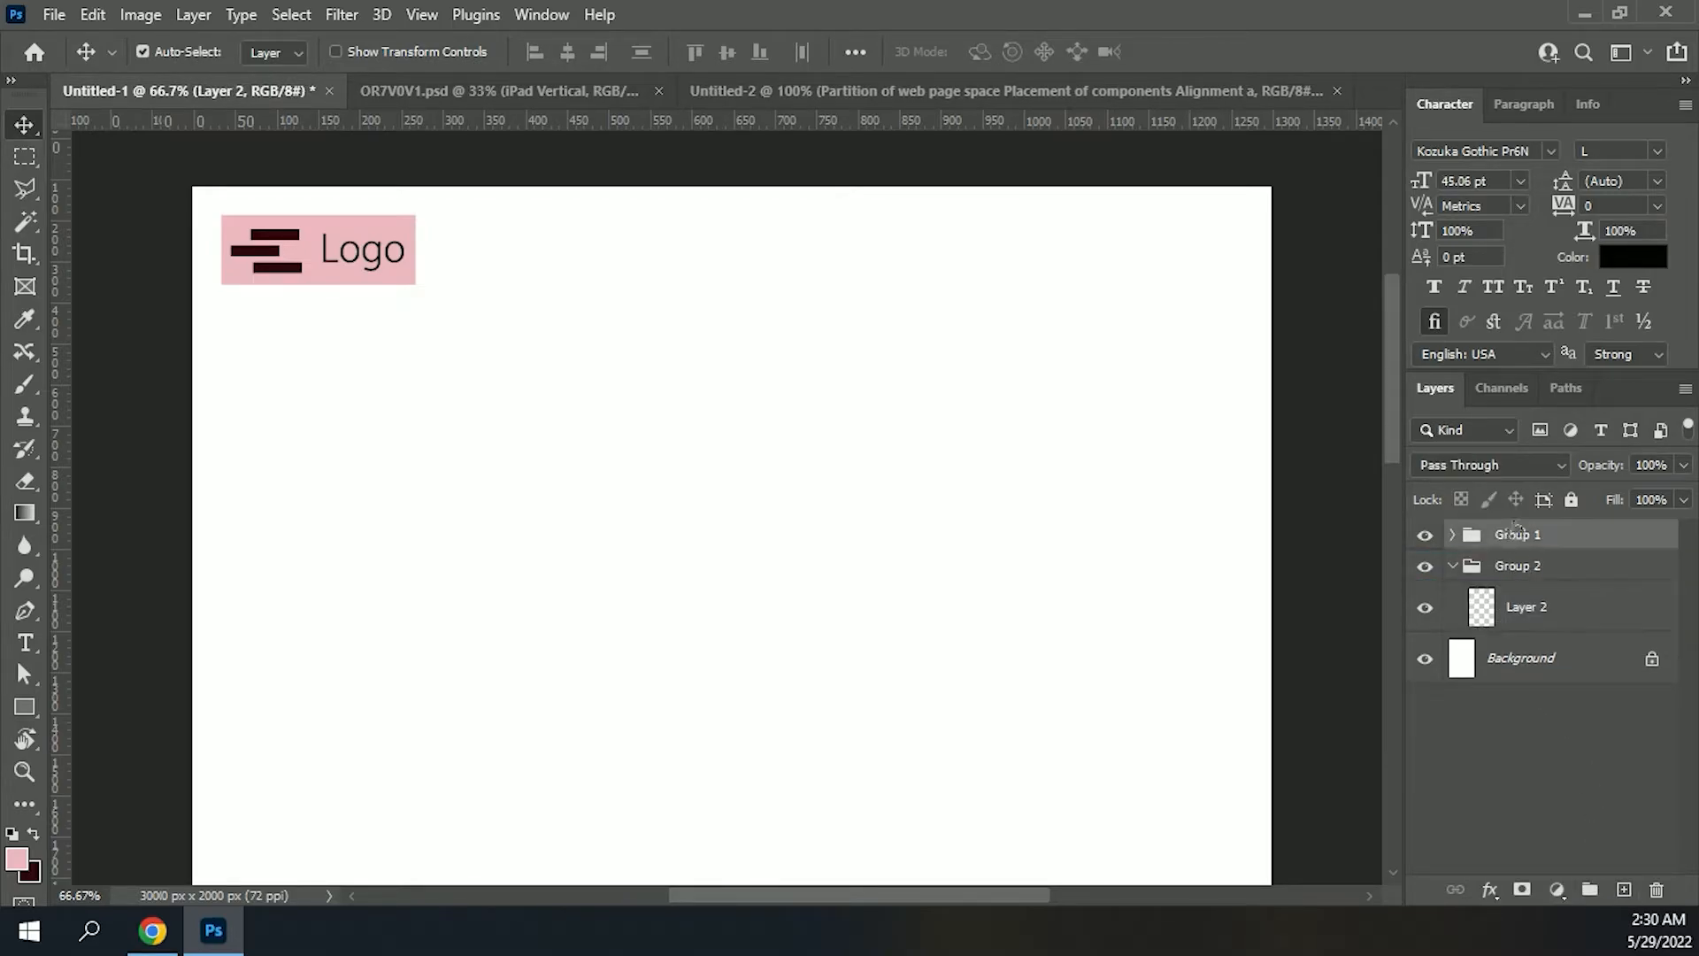
type("c")
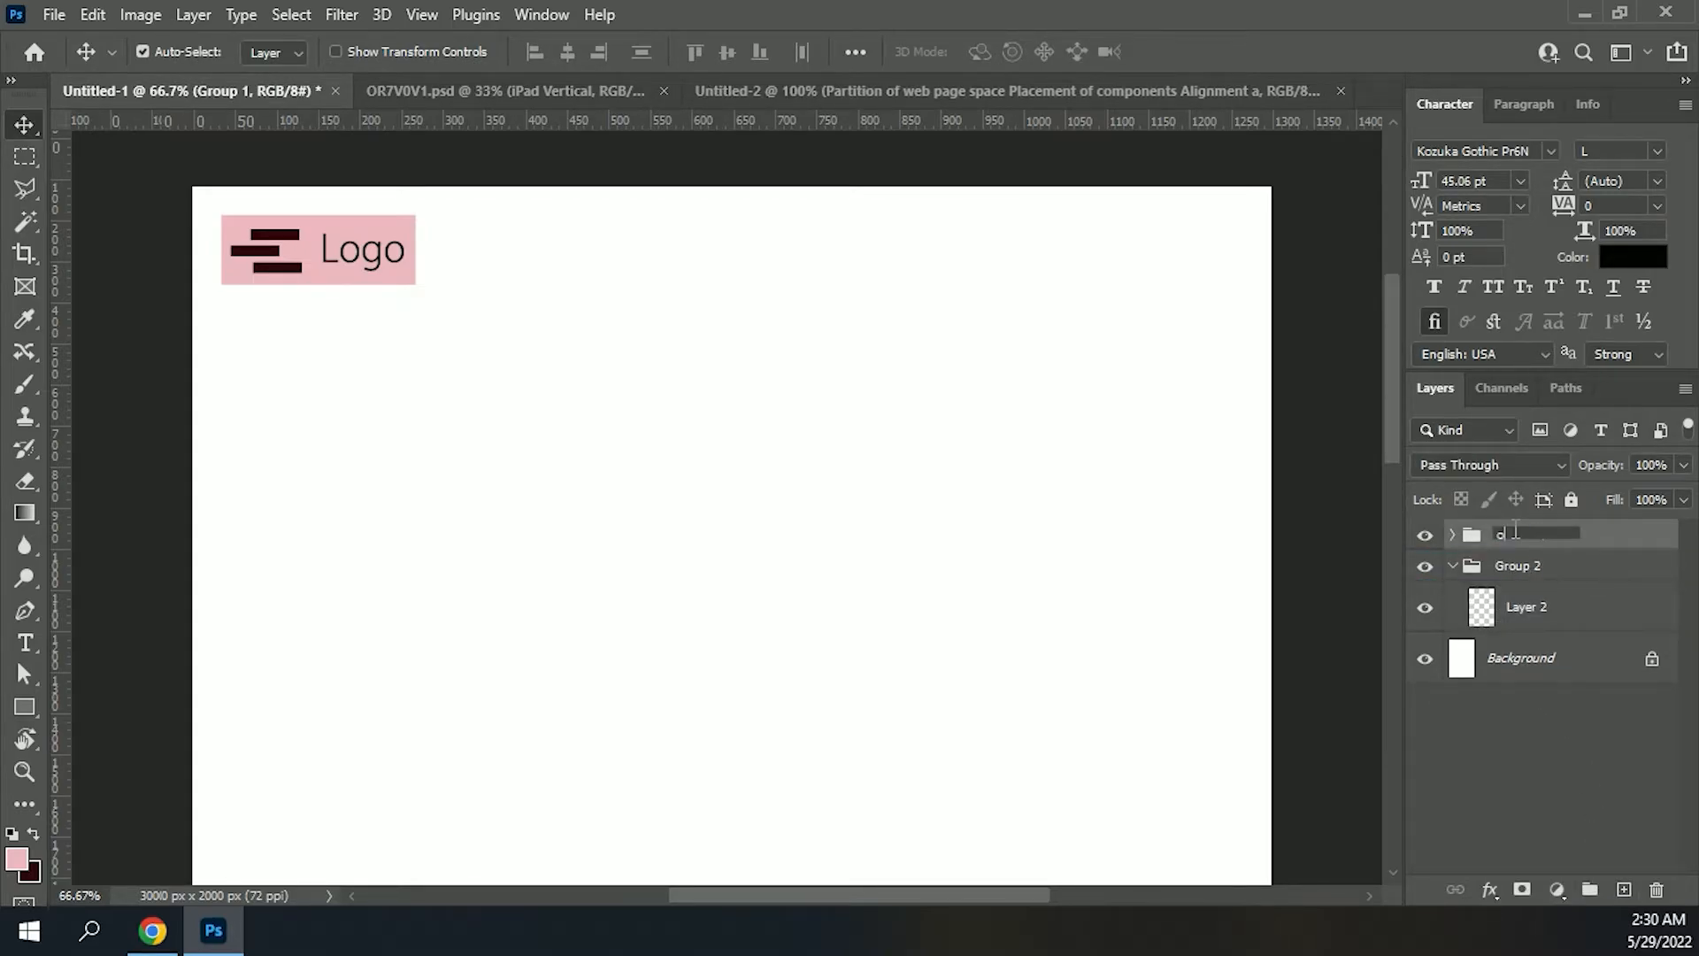
type("ogo")
key("Return")
double_click(1515, 565)
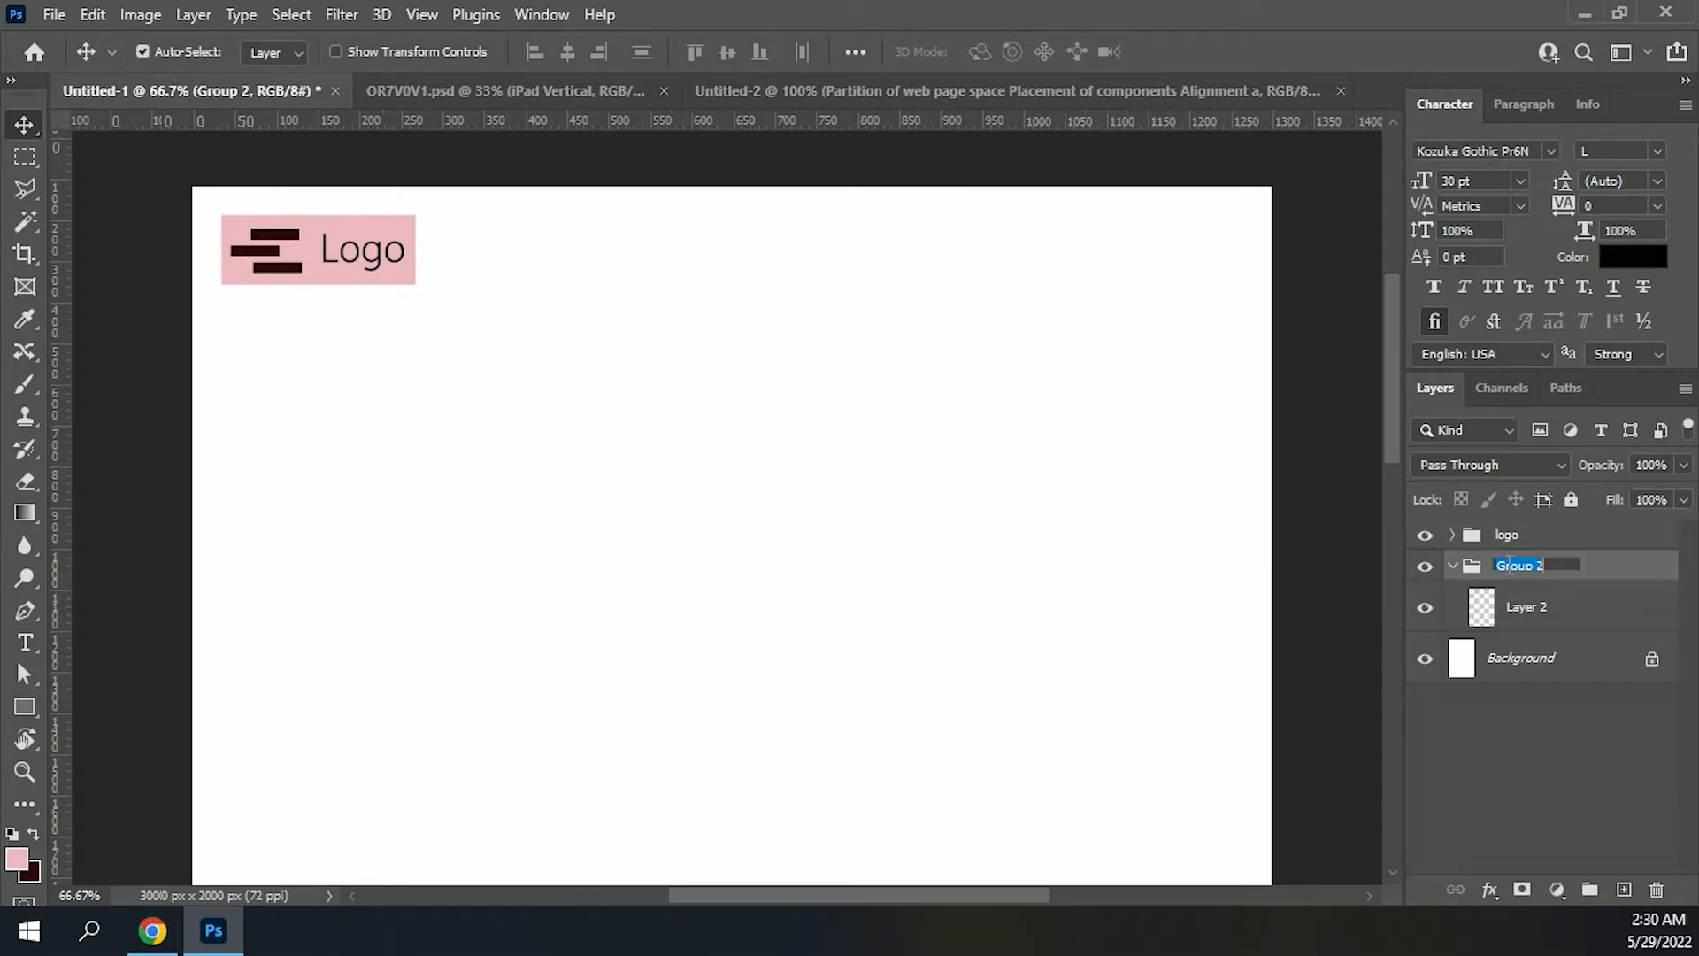
type("navigation")
key("Return")
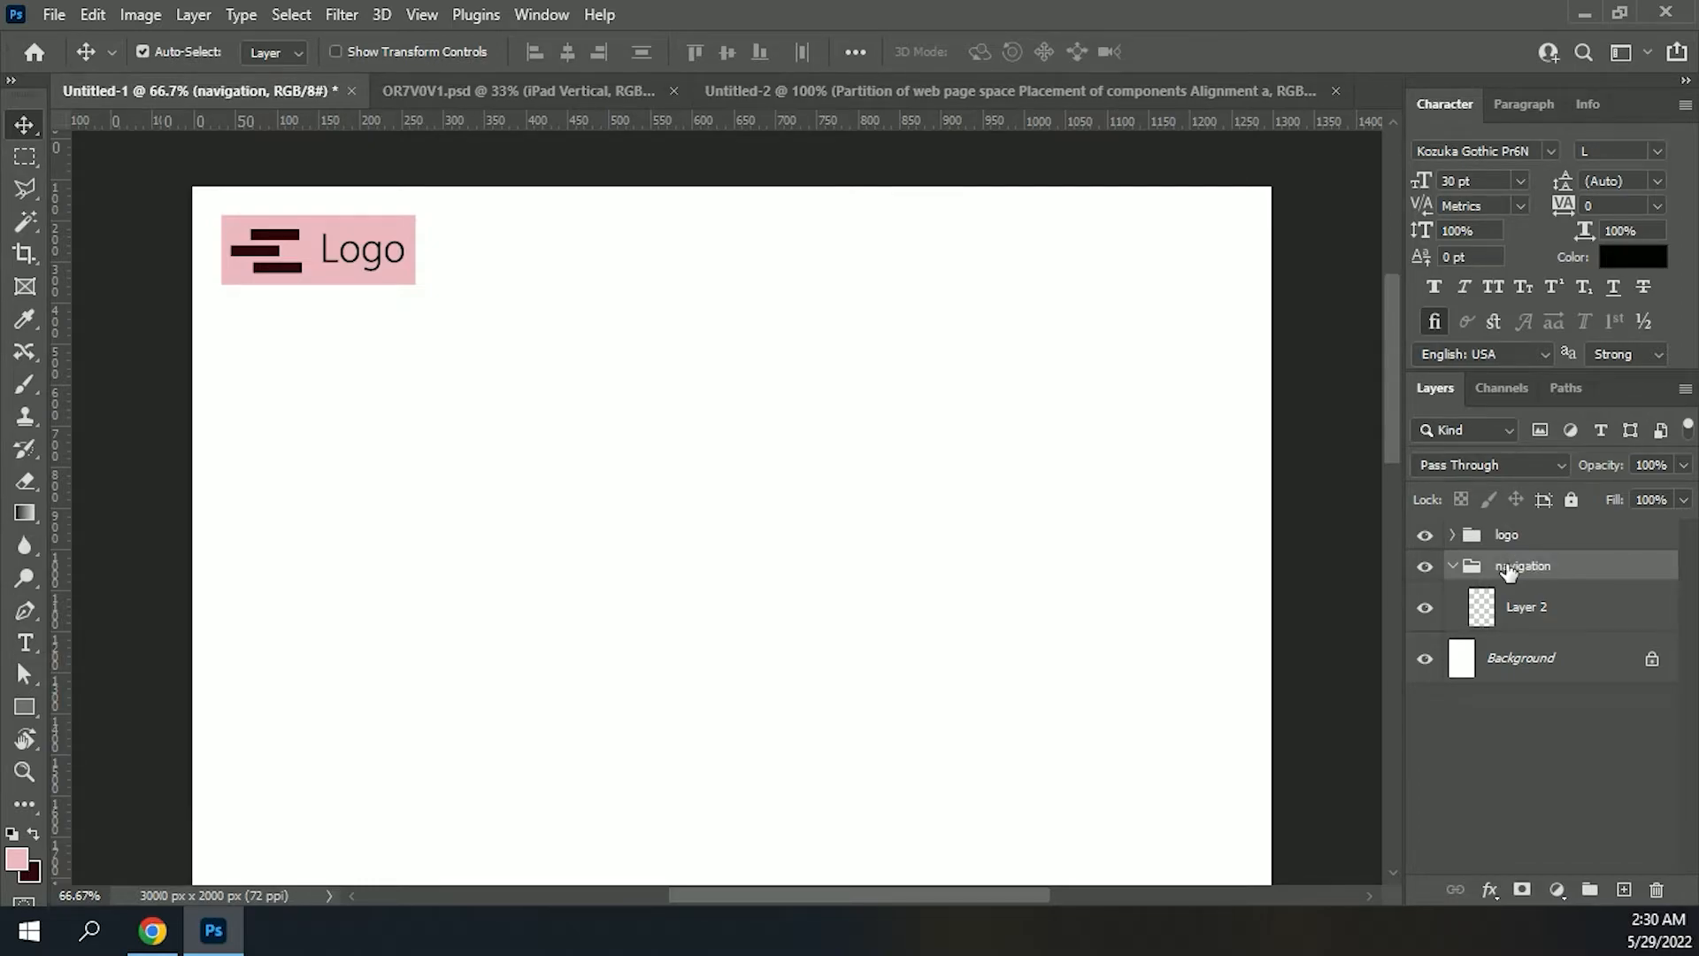
Step: Add the text "Home" to the empty layer inside the navigation group
left_click(1536, 607)
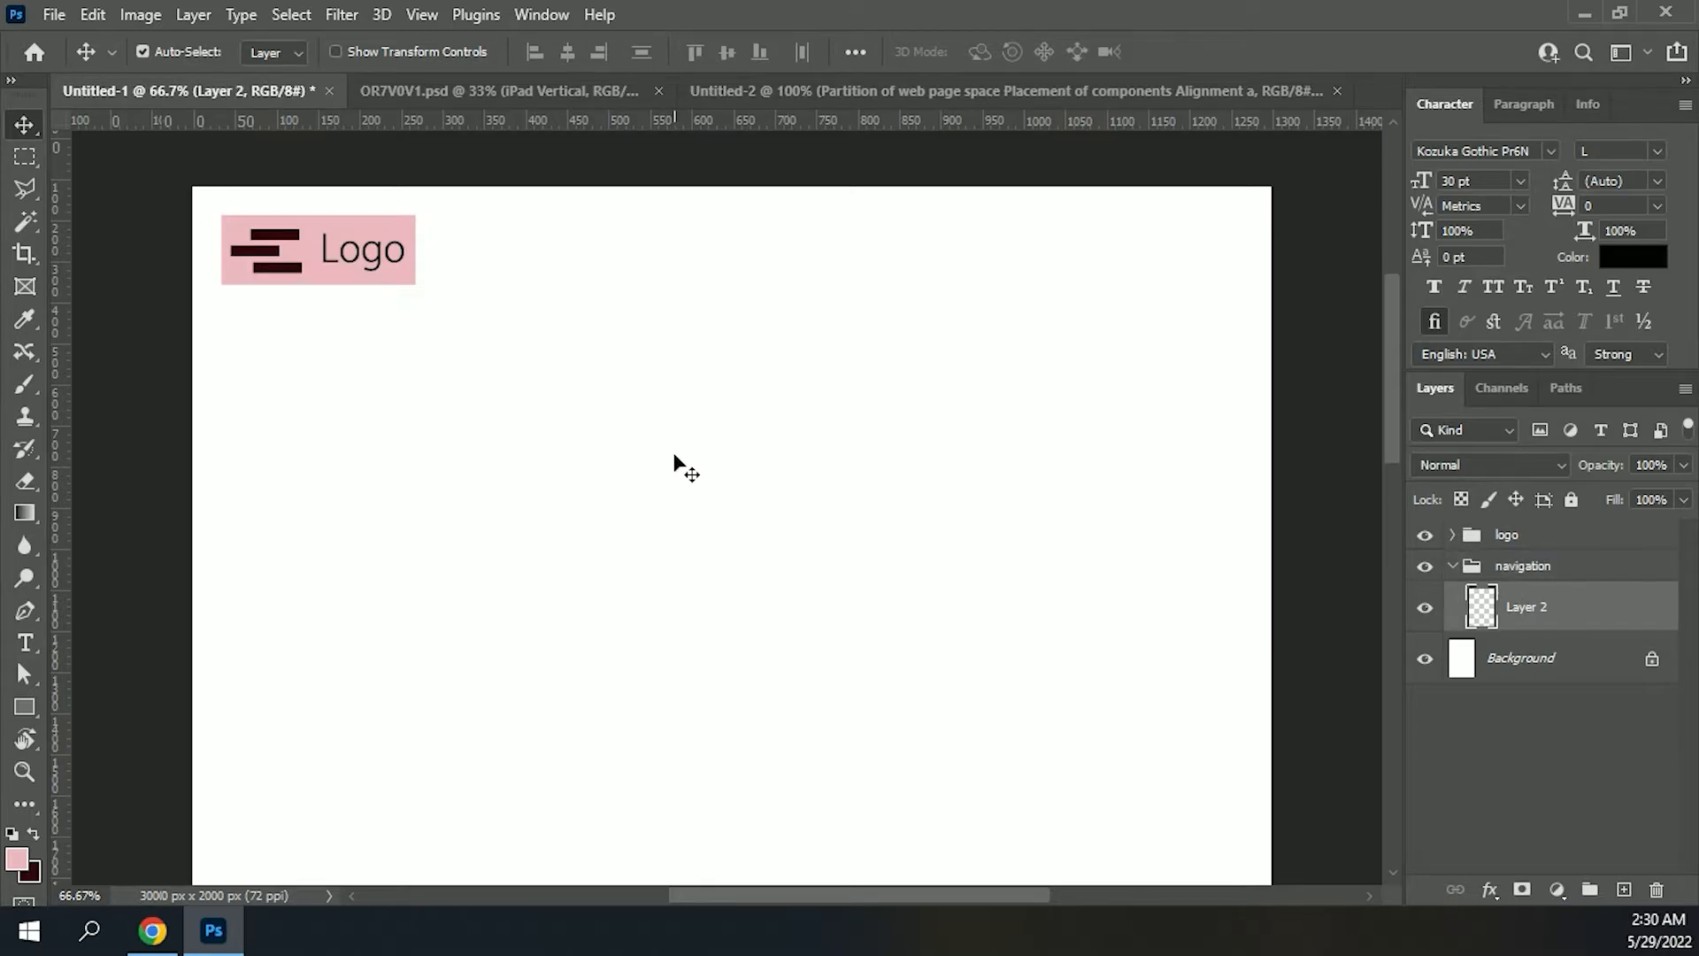
key("t")
left_click(653, 327)
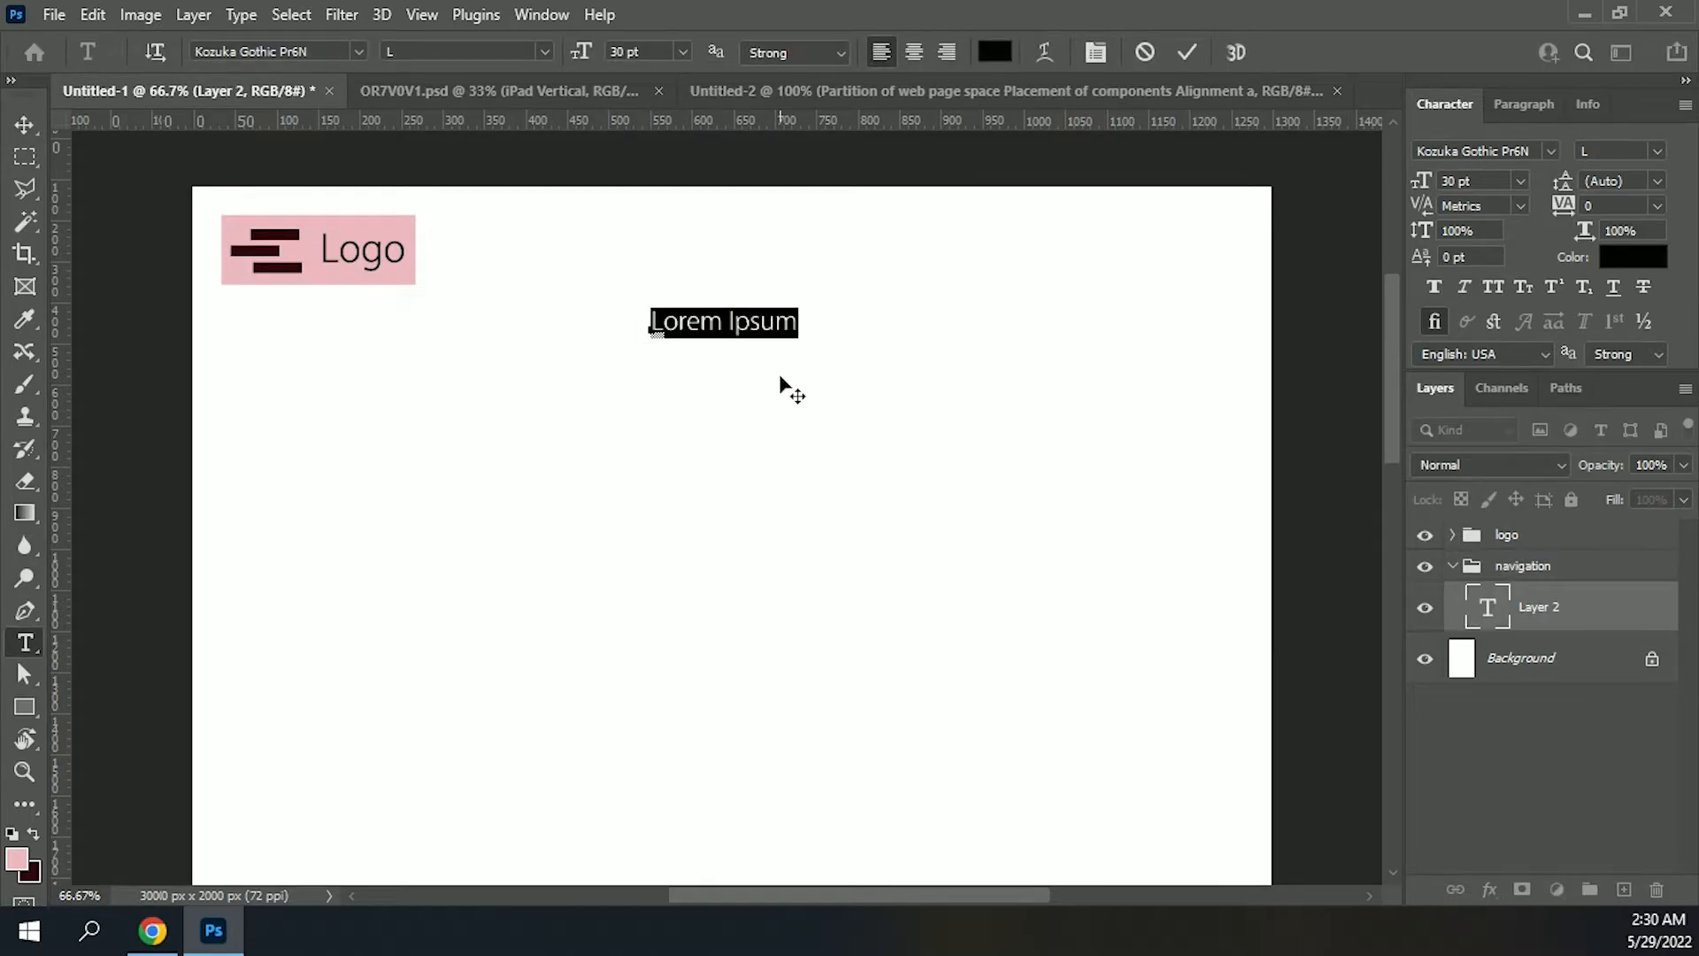
type("Home")
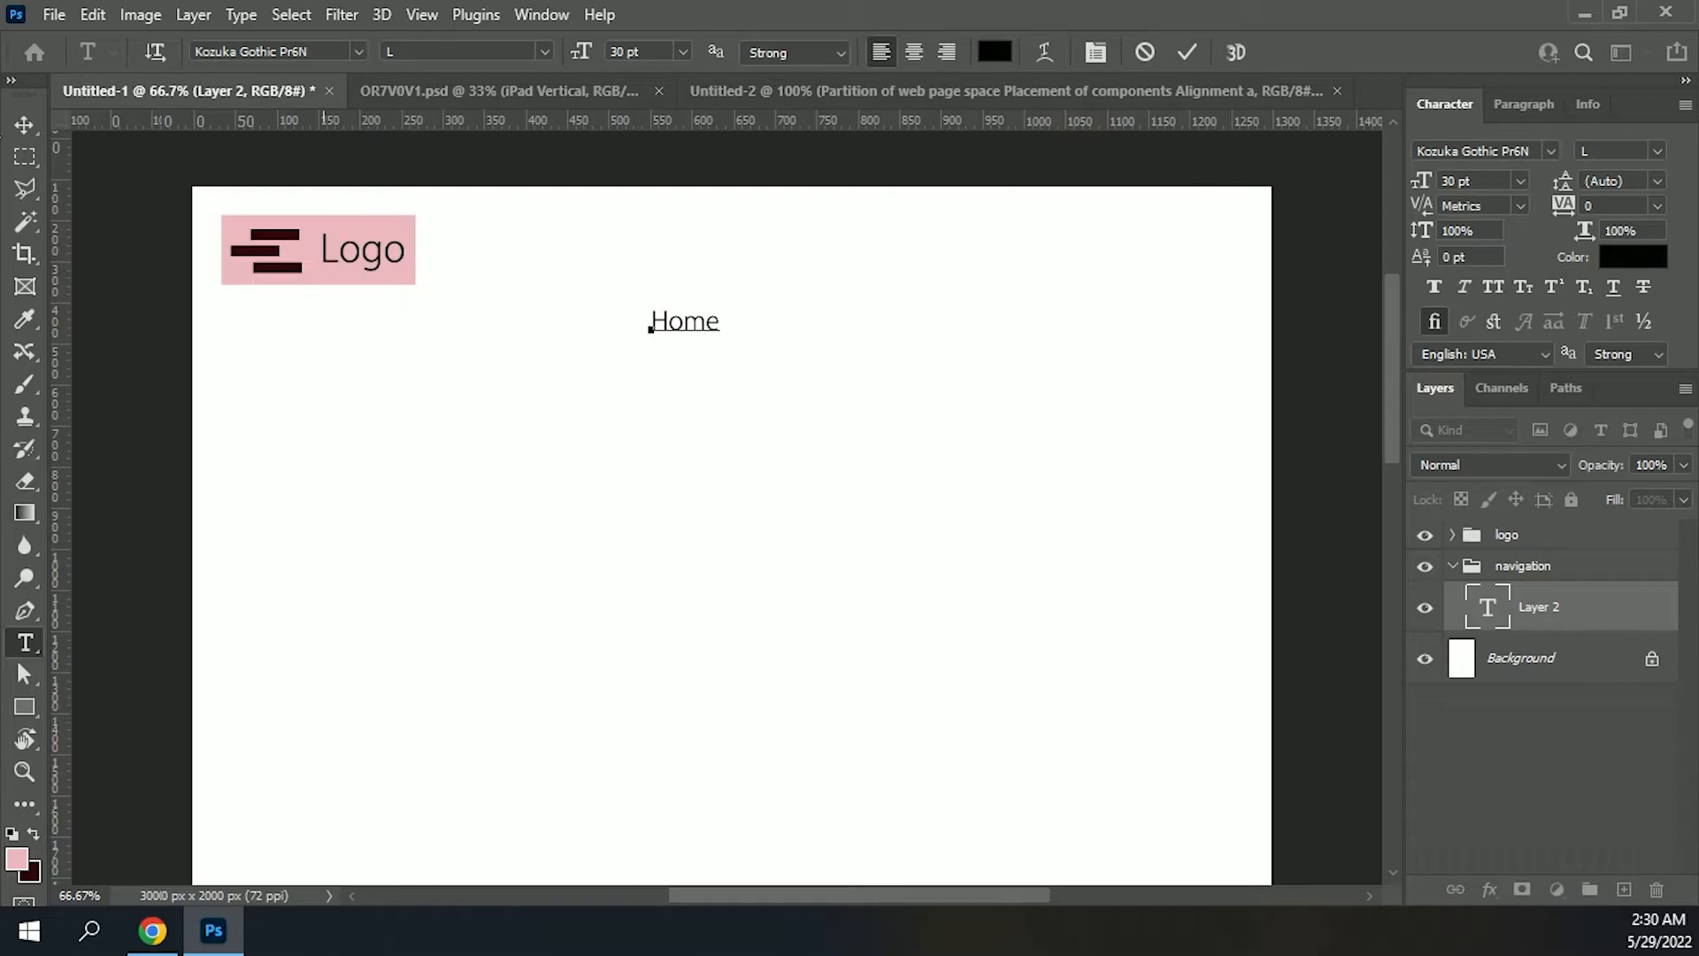
left_click(24, 124)
Step: Line up the Home text with the logo and duplicate it about 141 px to its right, changing the copy to "About"
left_click_drag(691, 326, 783, 253)
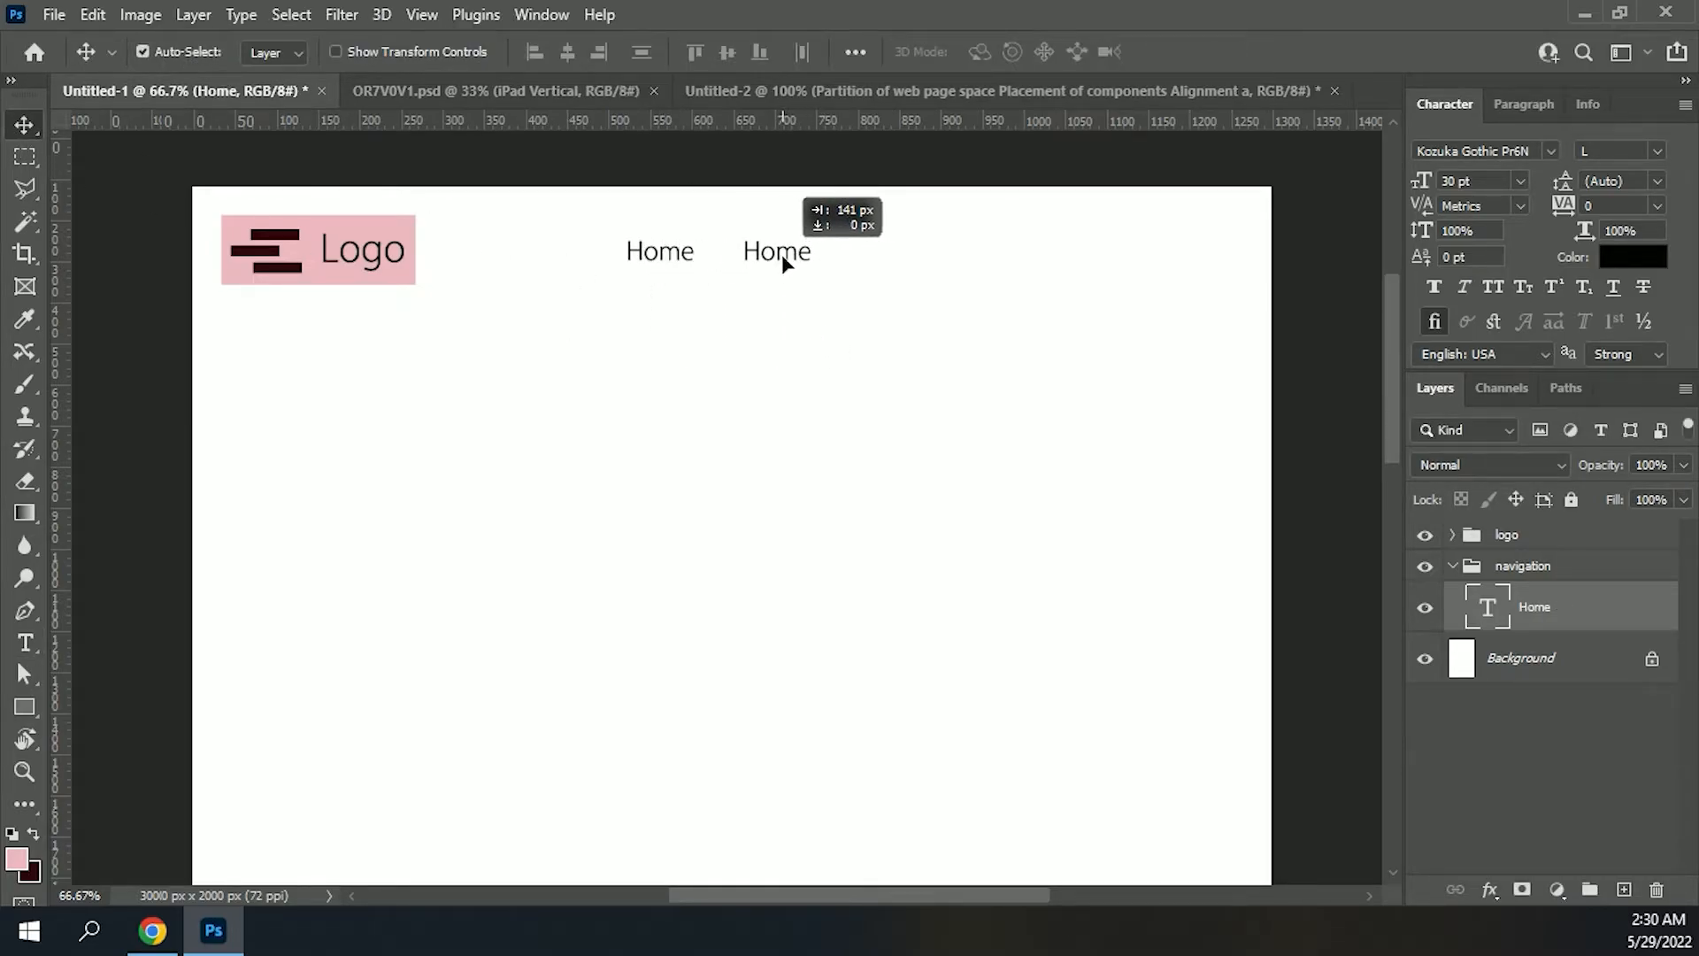
double_click(1489, 609)
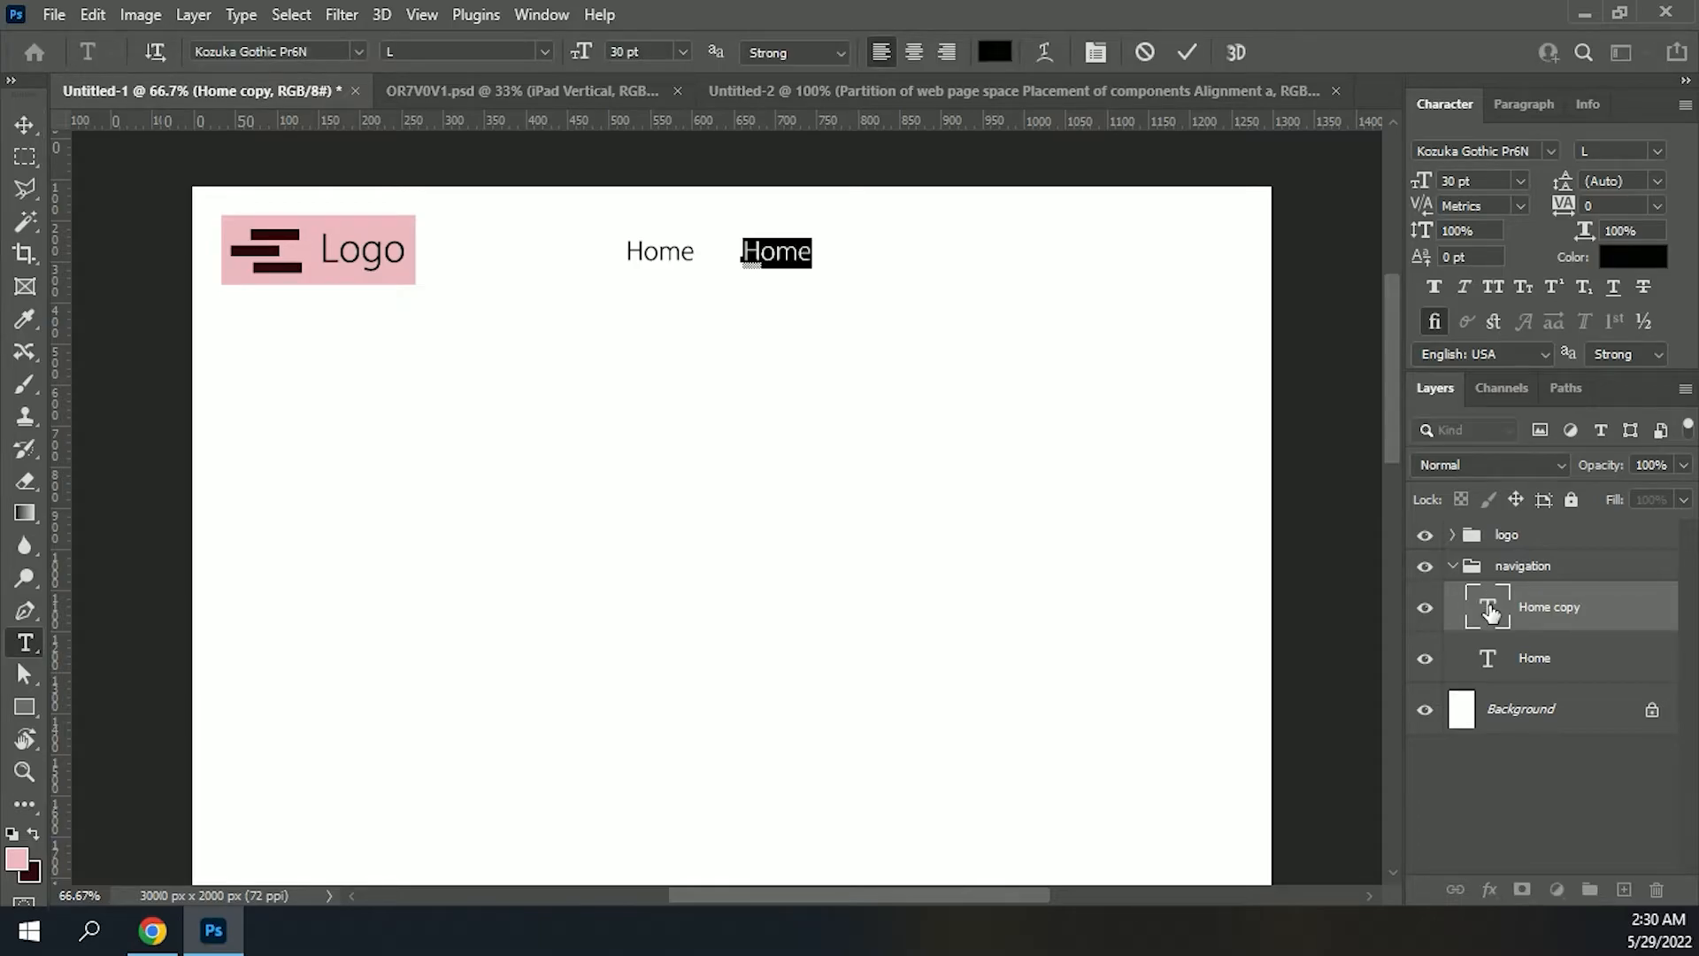
type("Abou")
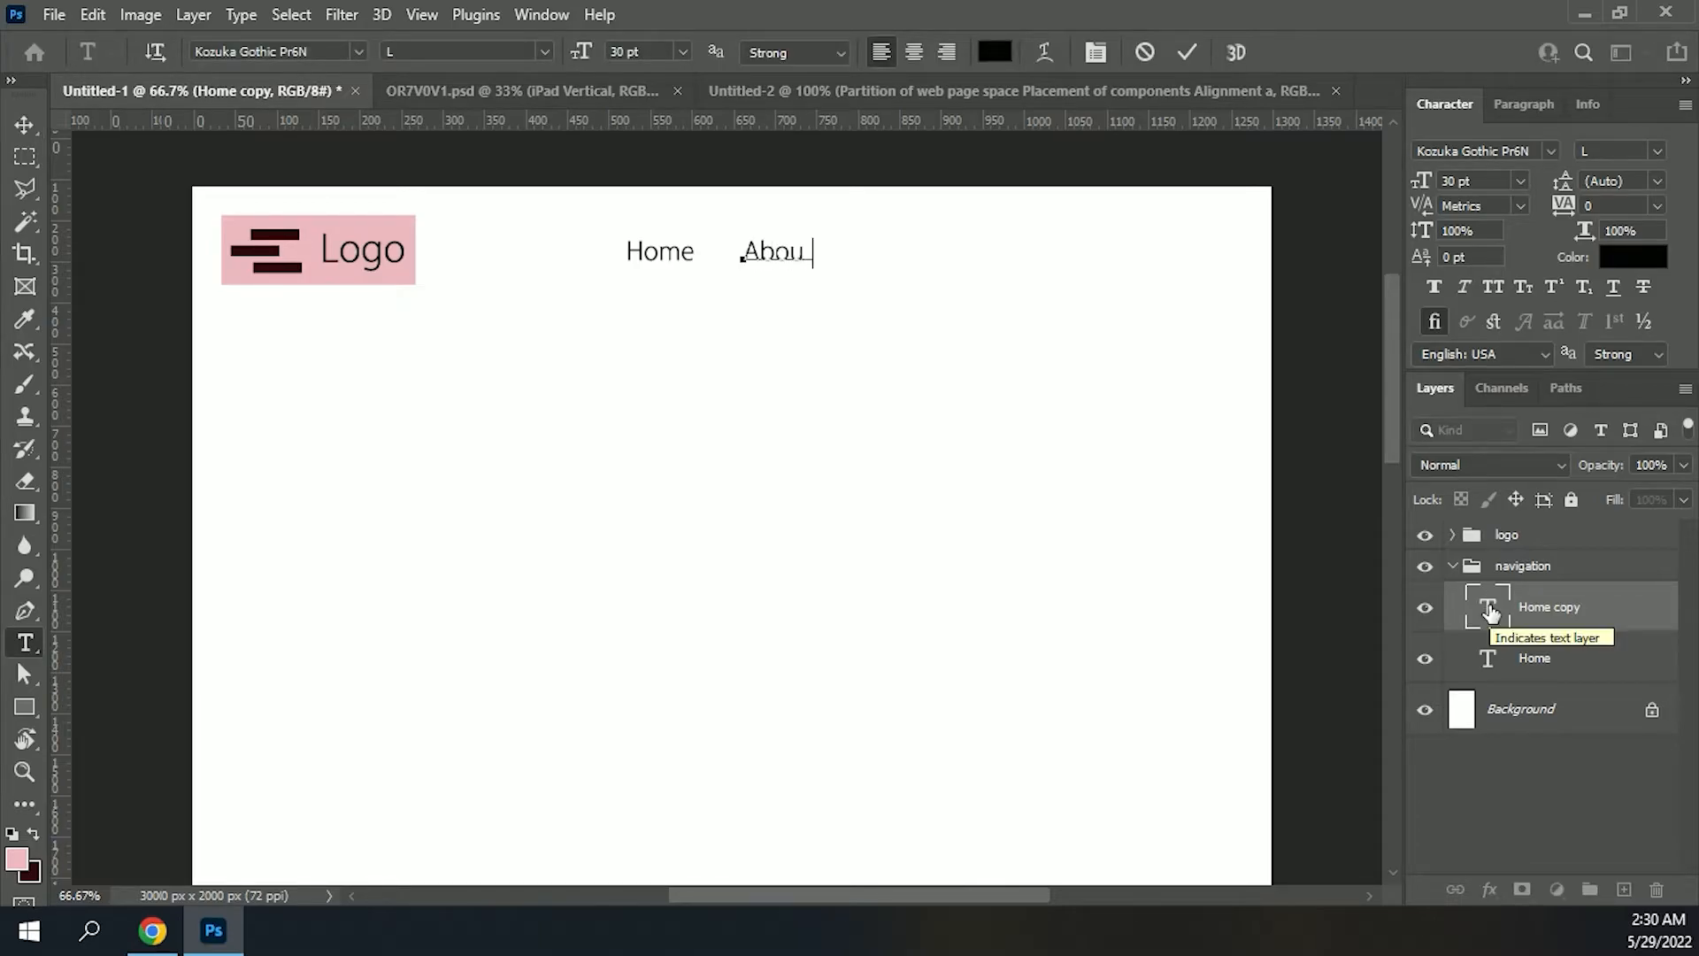
type("t")
key("ctrl+Return")
key("v")
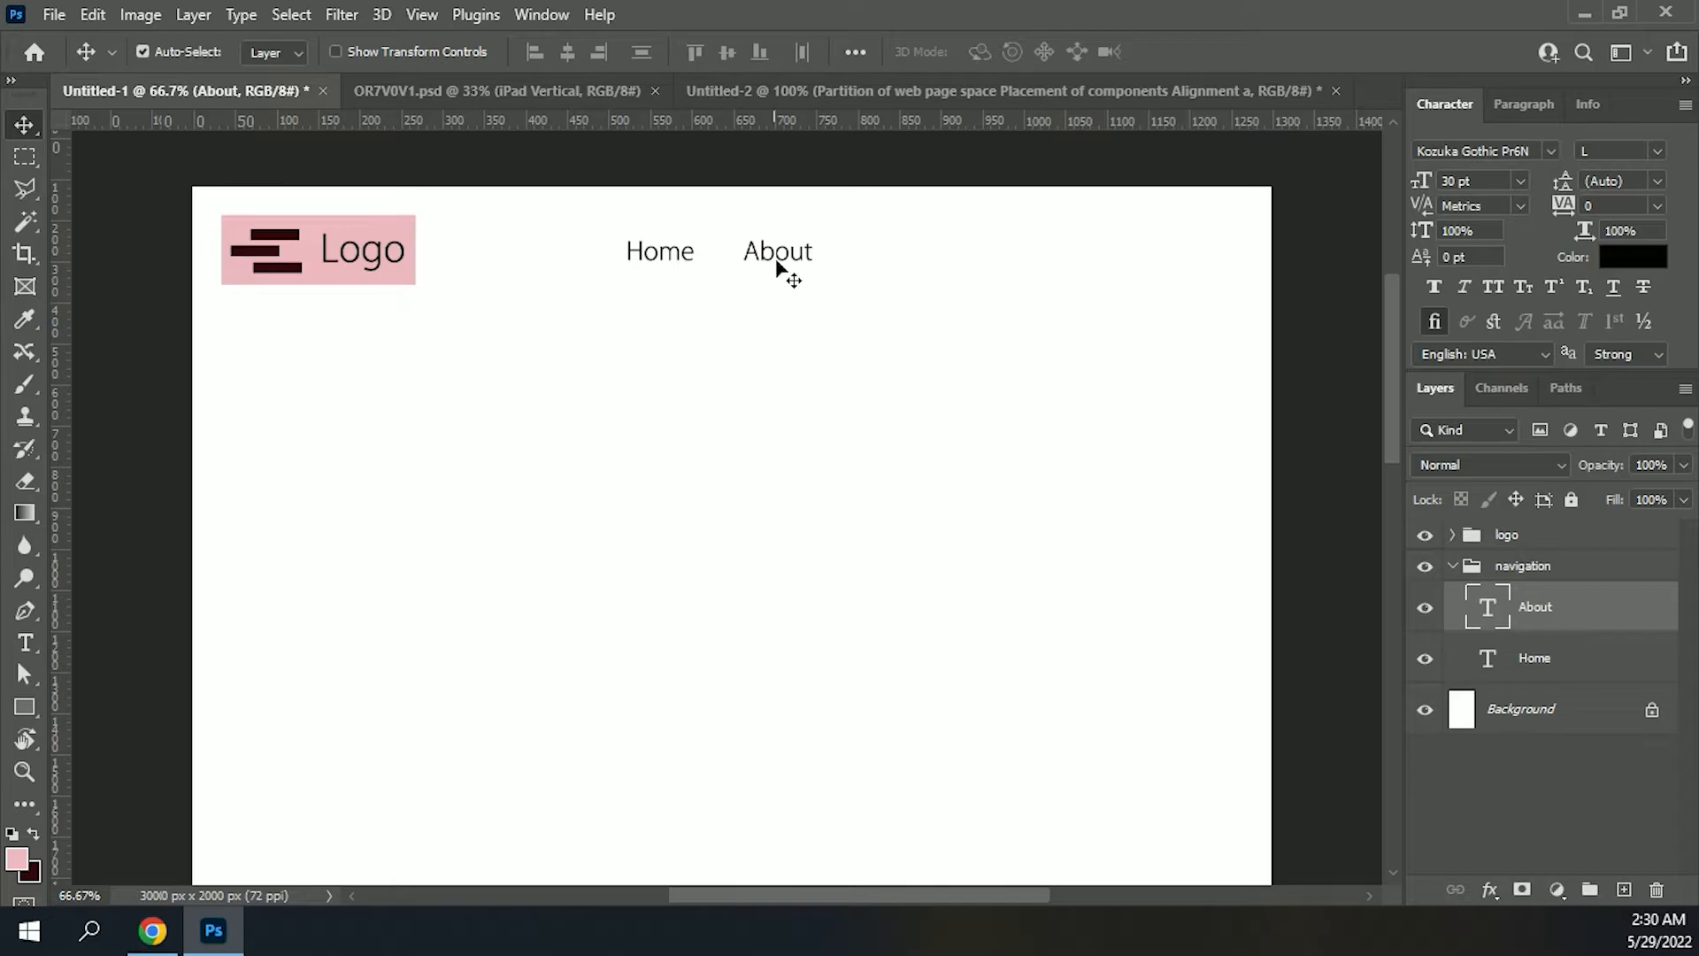
Step: Duplicate the About text on the same line to its right and change the copy to "Contact"
left_click_drag(818, 259, 883, 258)
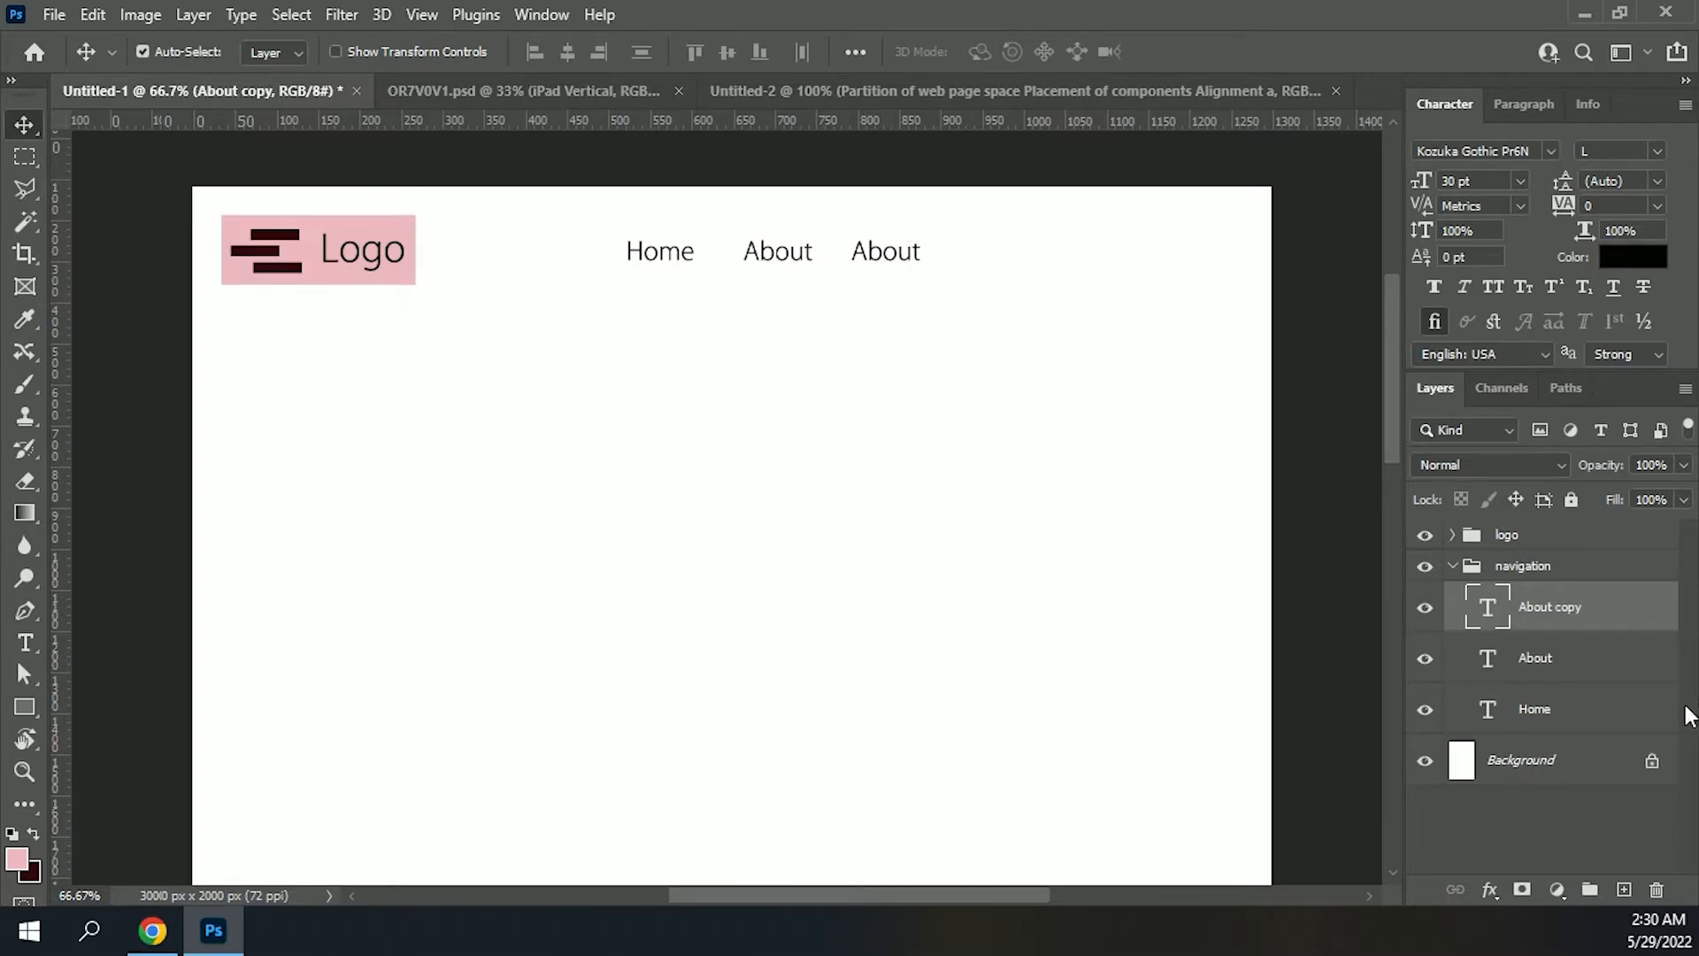
double_click(1491, 616)
type("Con")
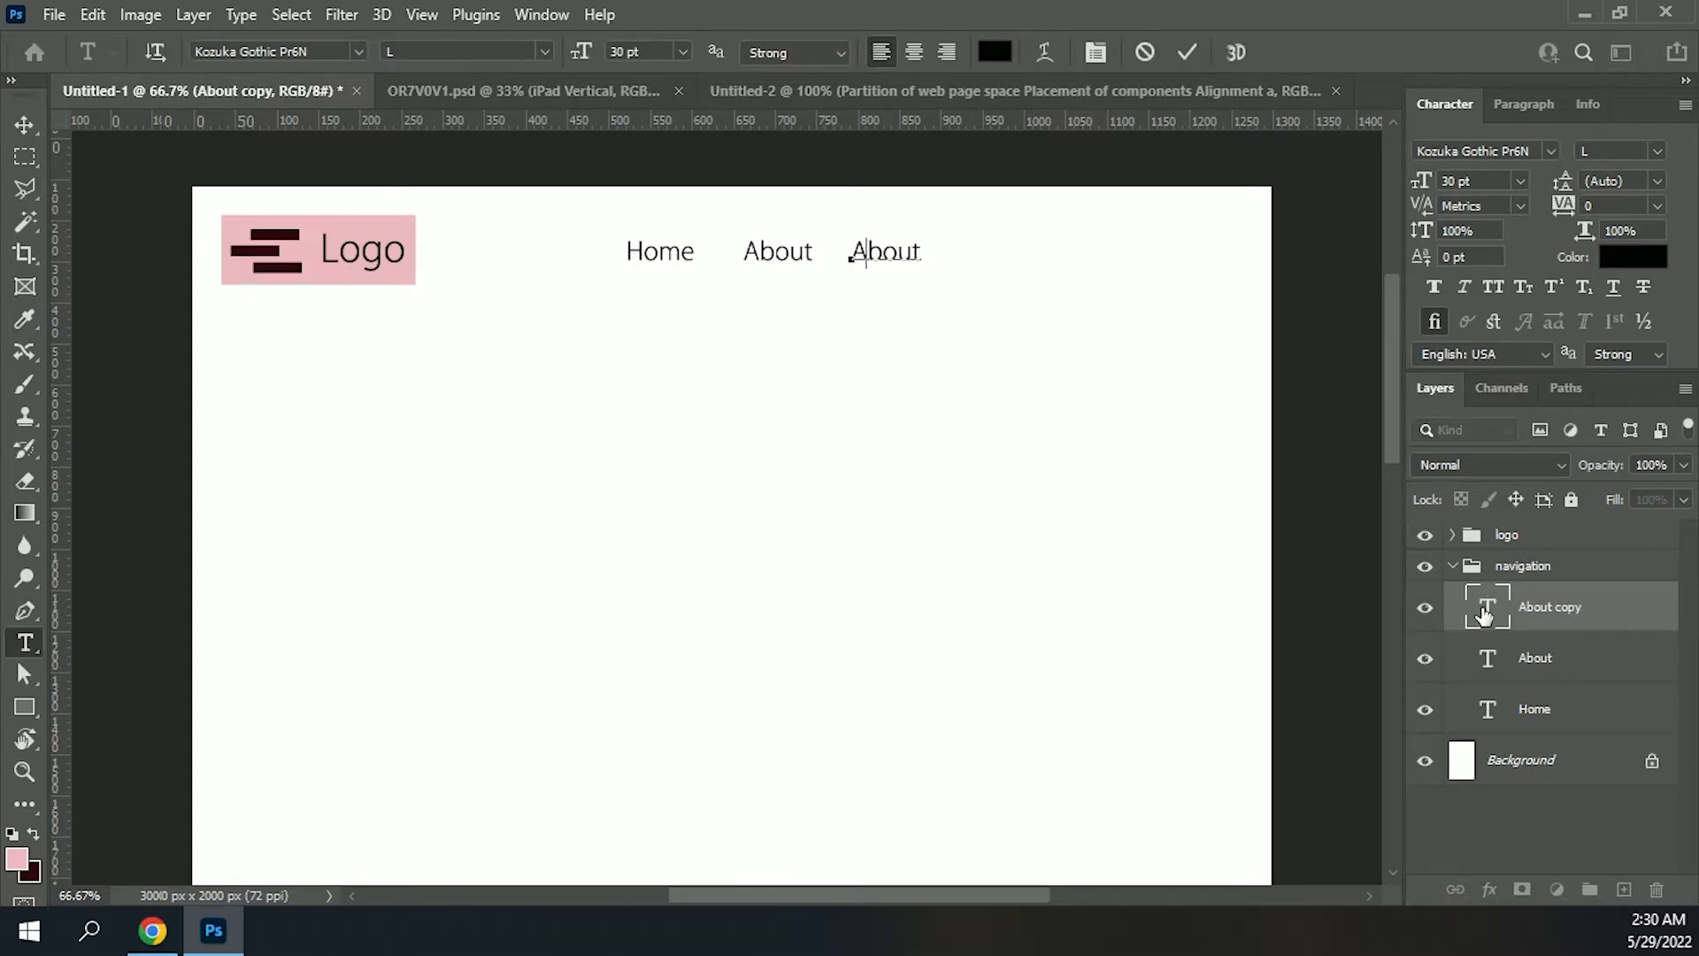
type("tact")
key("ctrl+Return")
key("v")
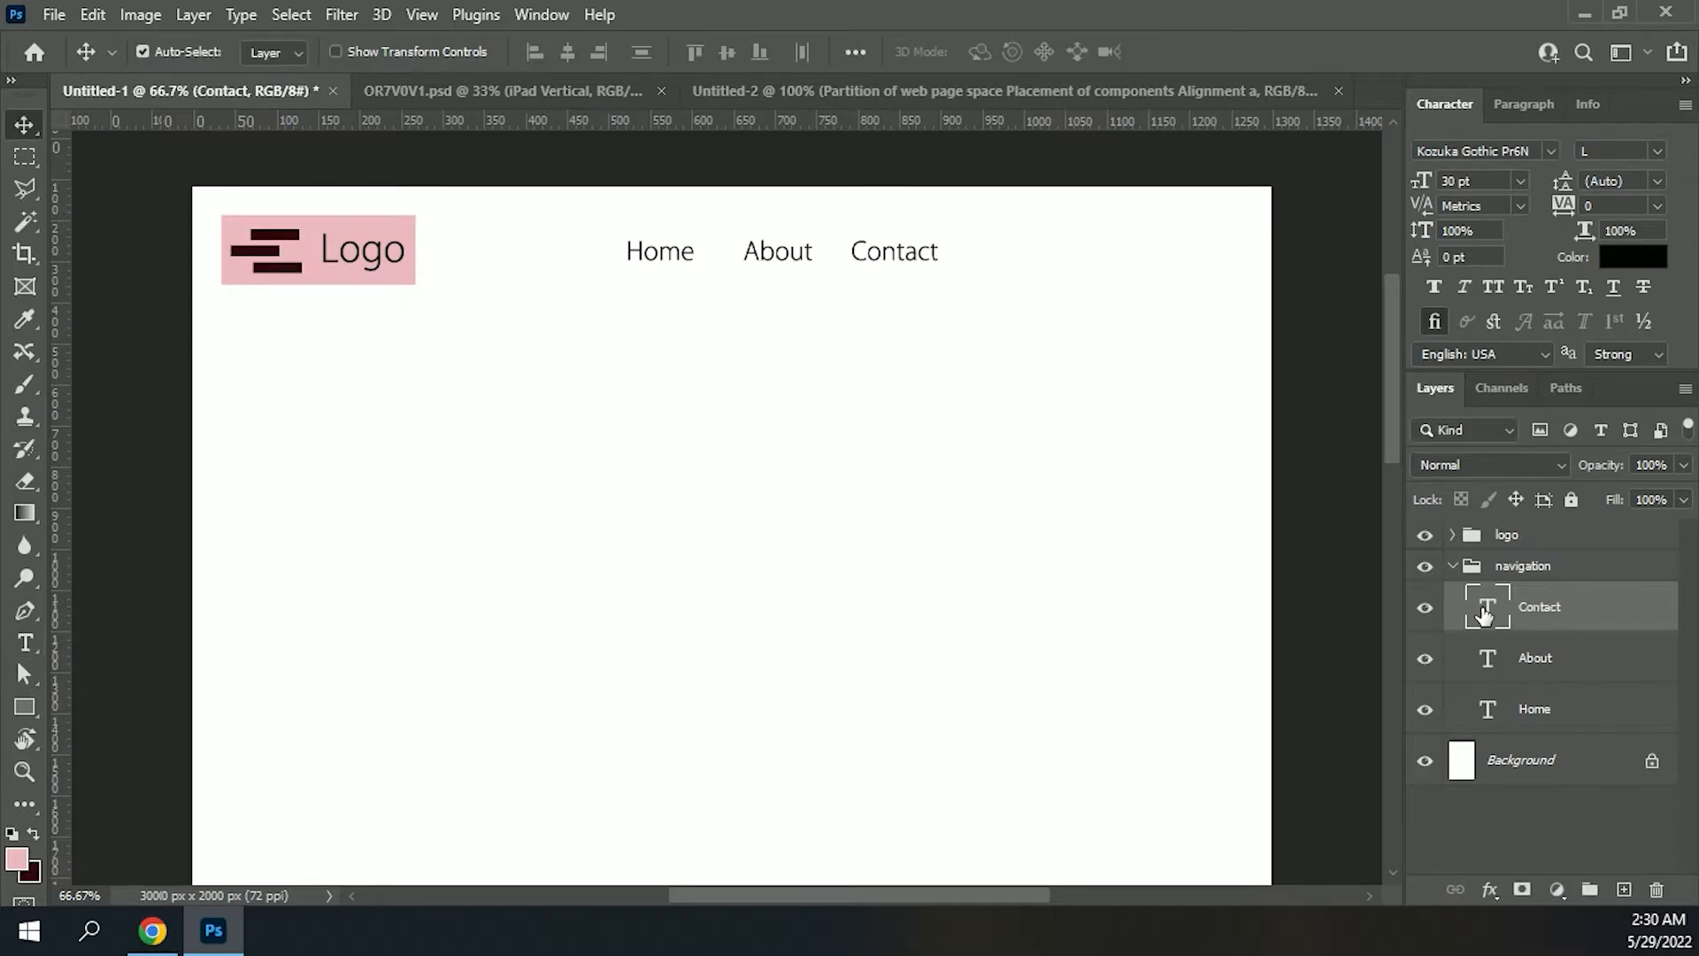
Step: Move the Home, About and Contact texts together to just below the logo, aligned with its left edge
left_click(1540, 717, "shift")
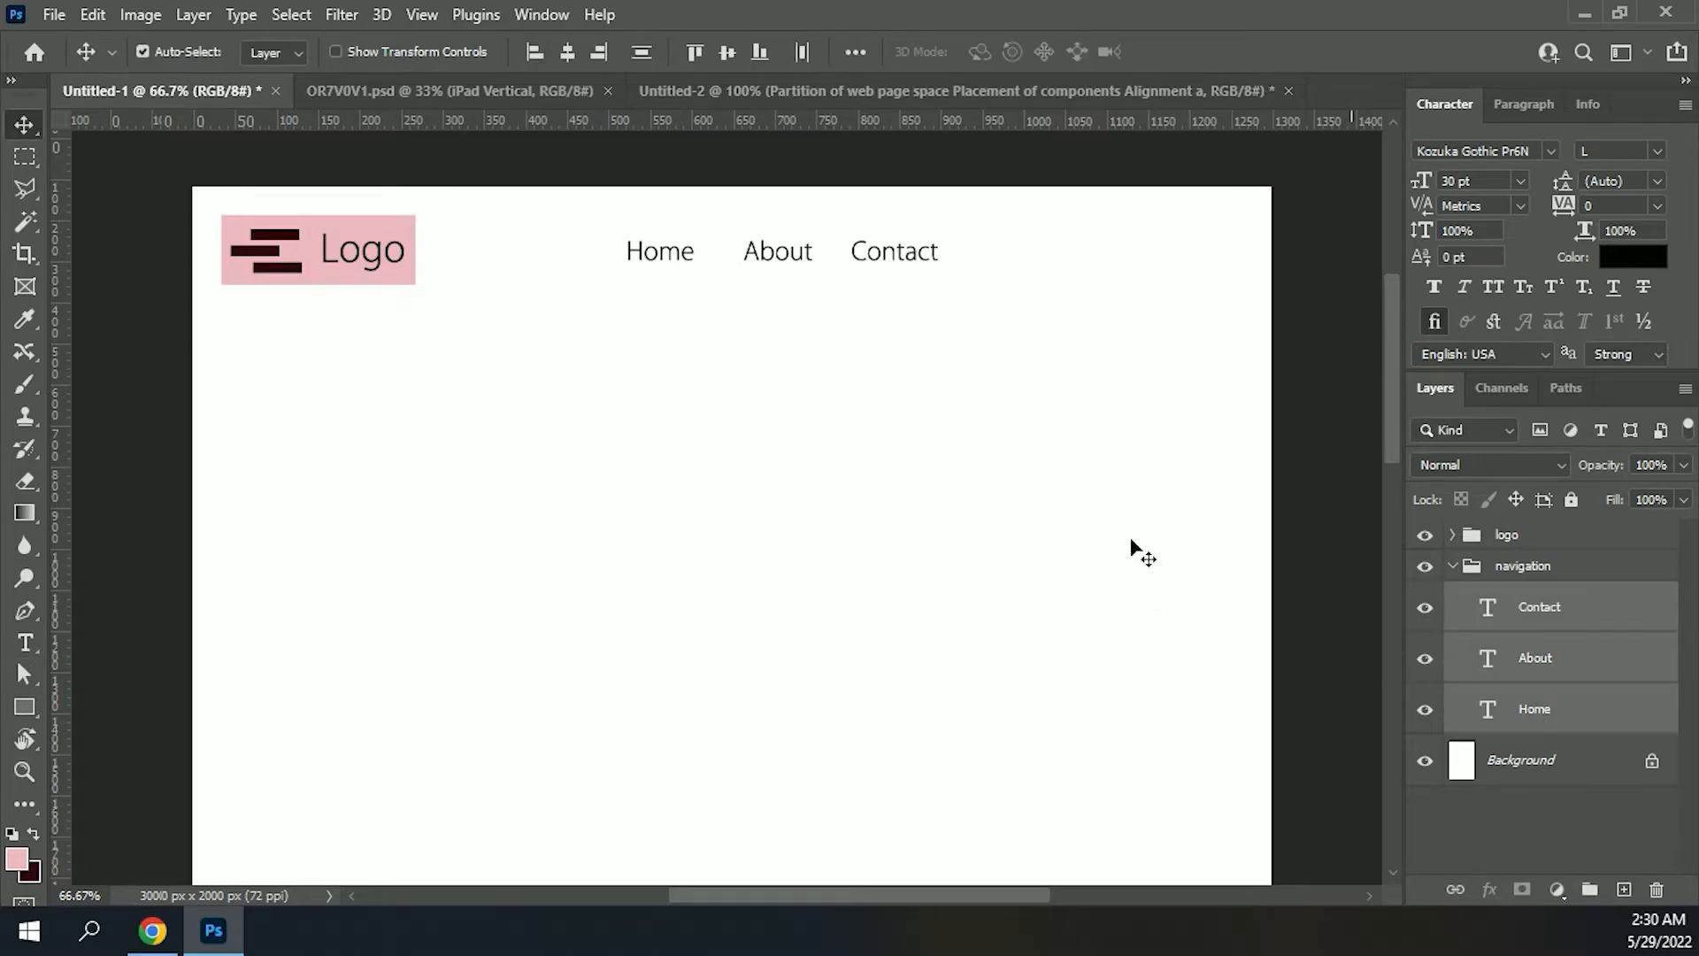
left_click_drag(660, 262, 253, 334)
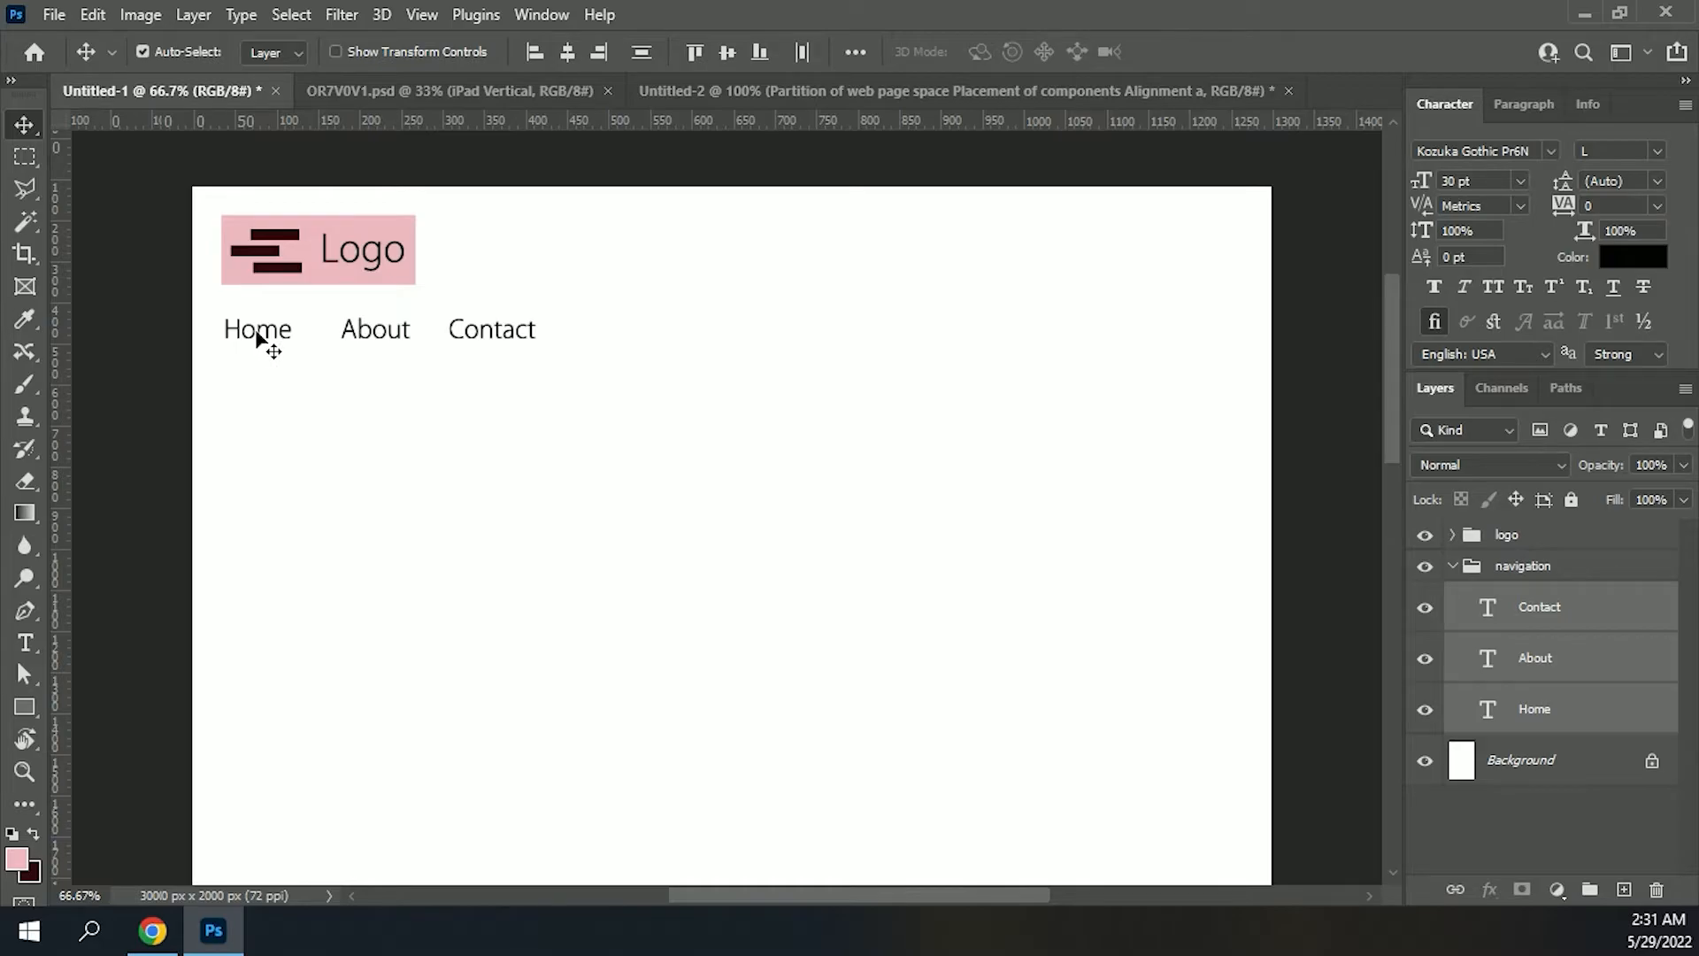
left_click(509, 358)
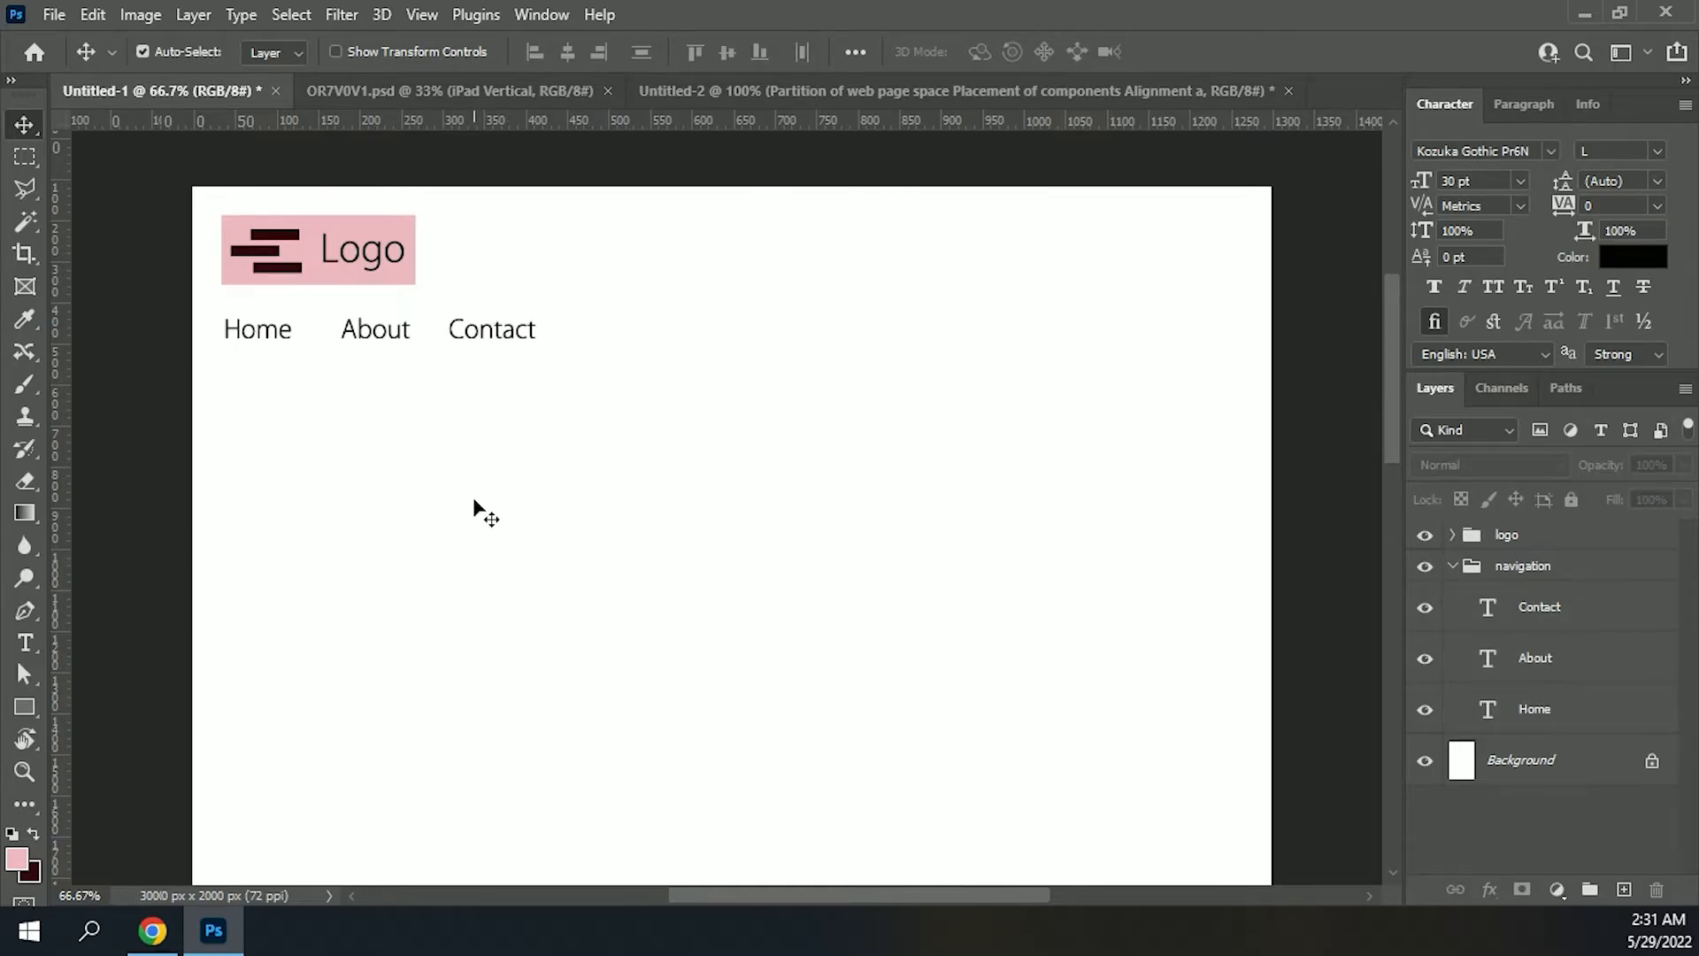
Step: Change the text color of Home to pure red, ff0000
left_click(265, 341)
key("i")
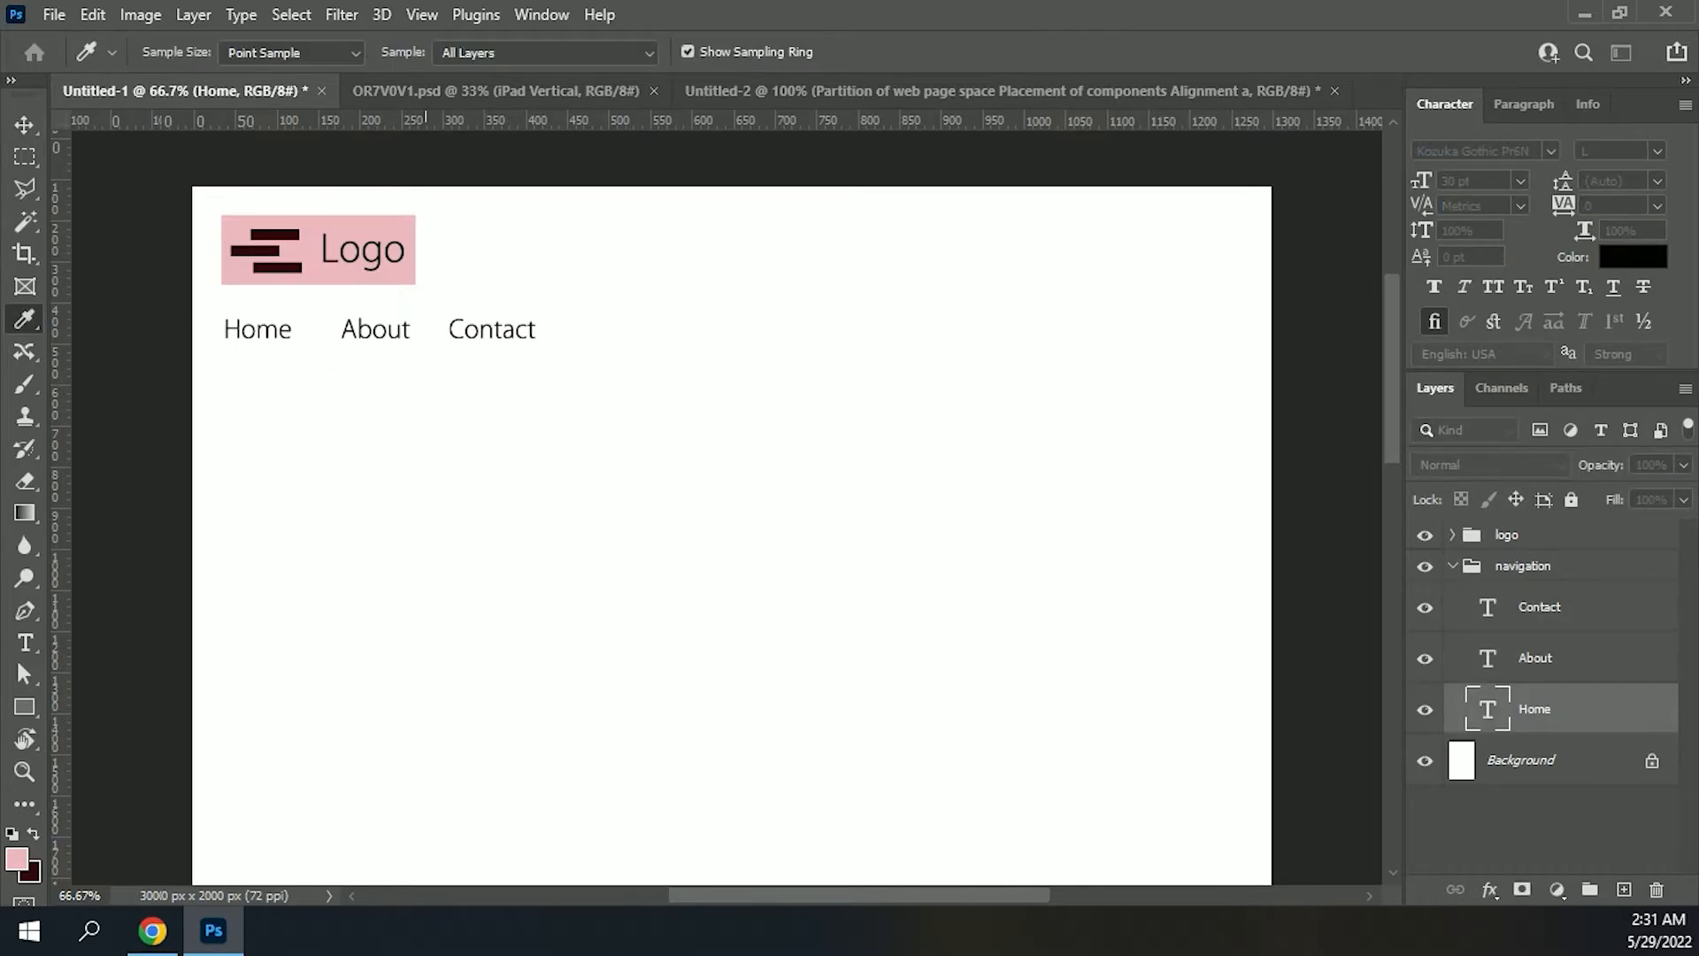
left_click(1632, 256)
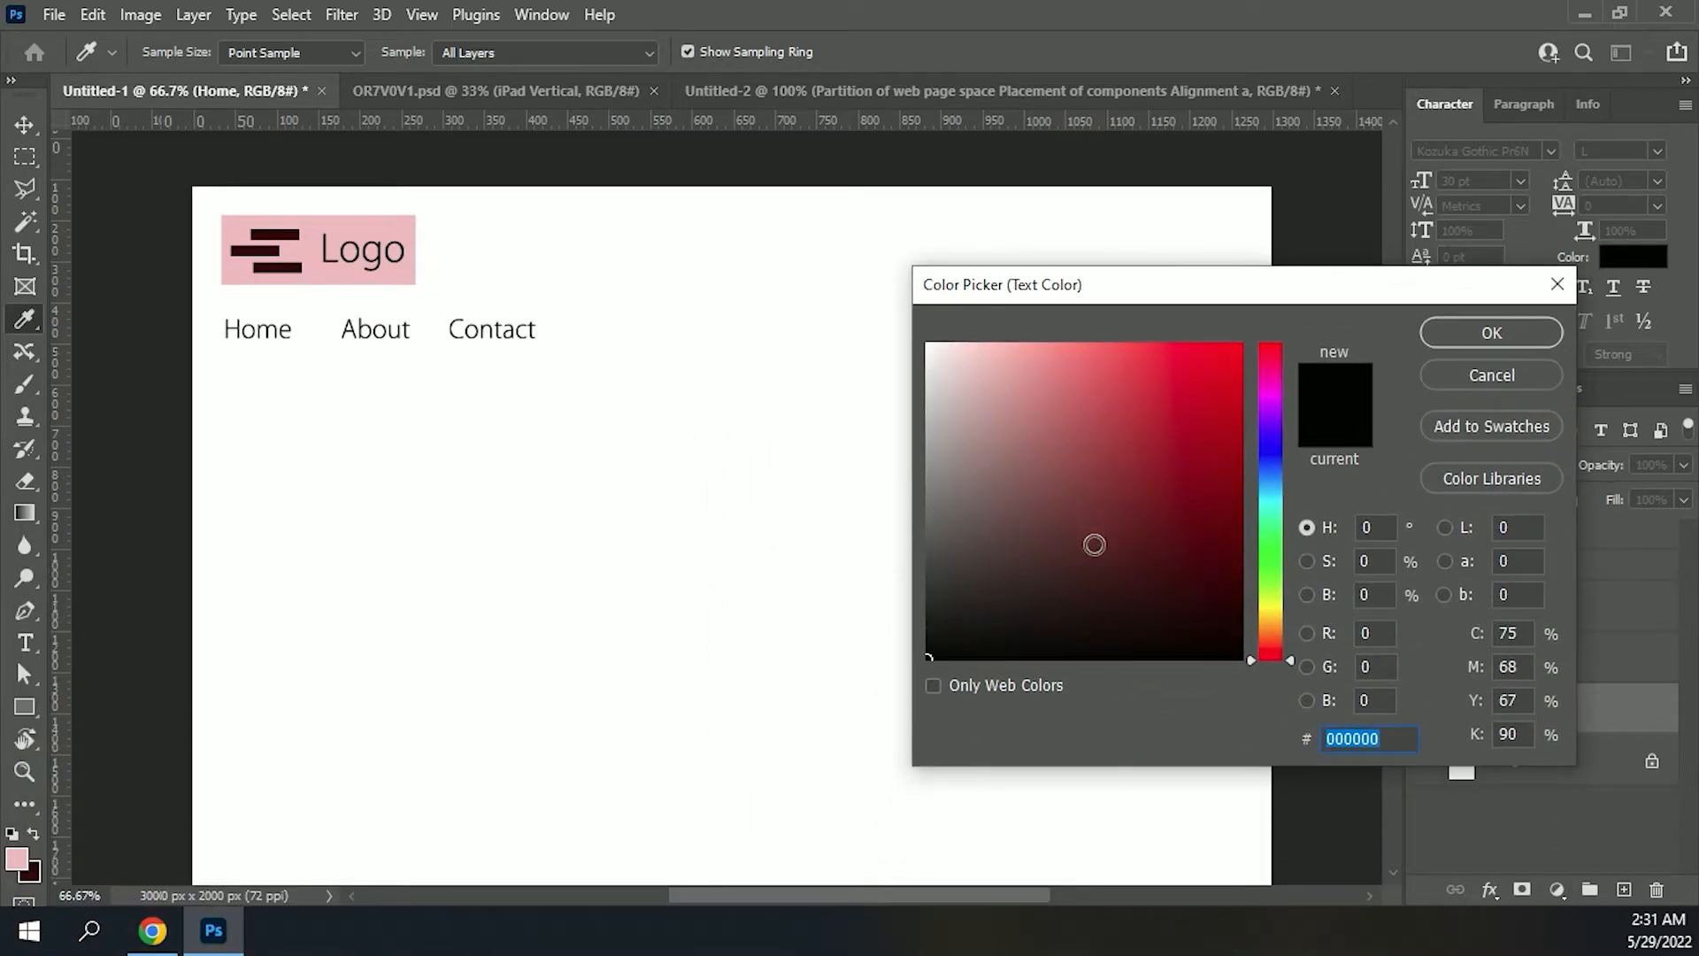
left_click(1212, 365)
left_click_drag(1213, 364, 1242, 345)
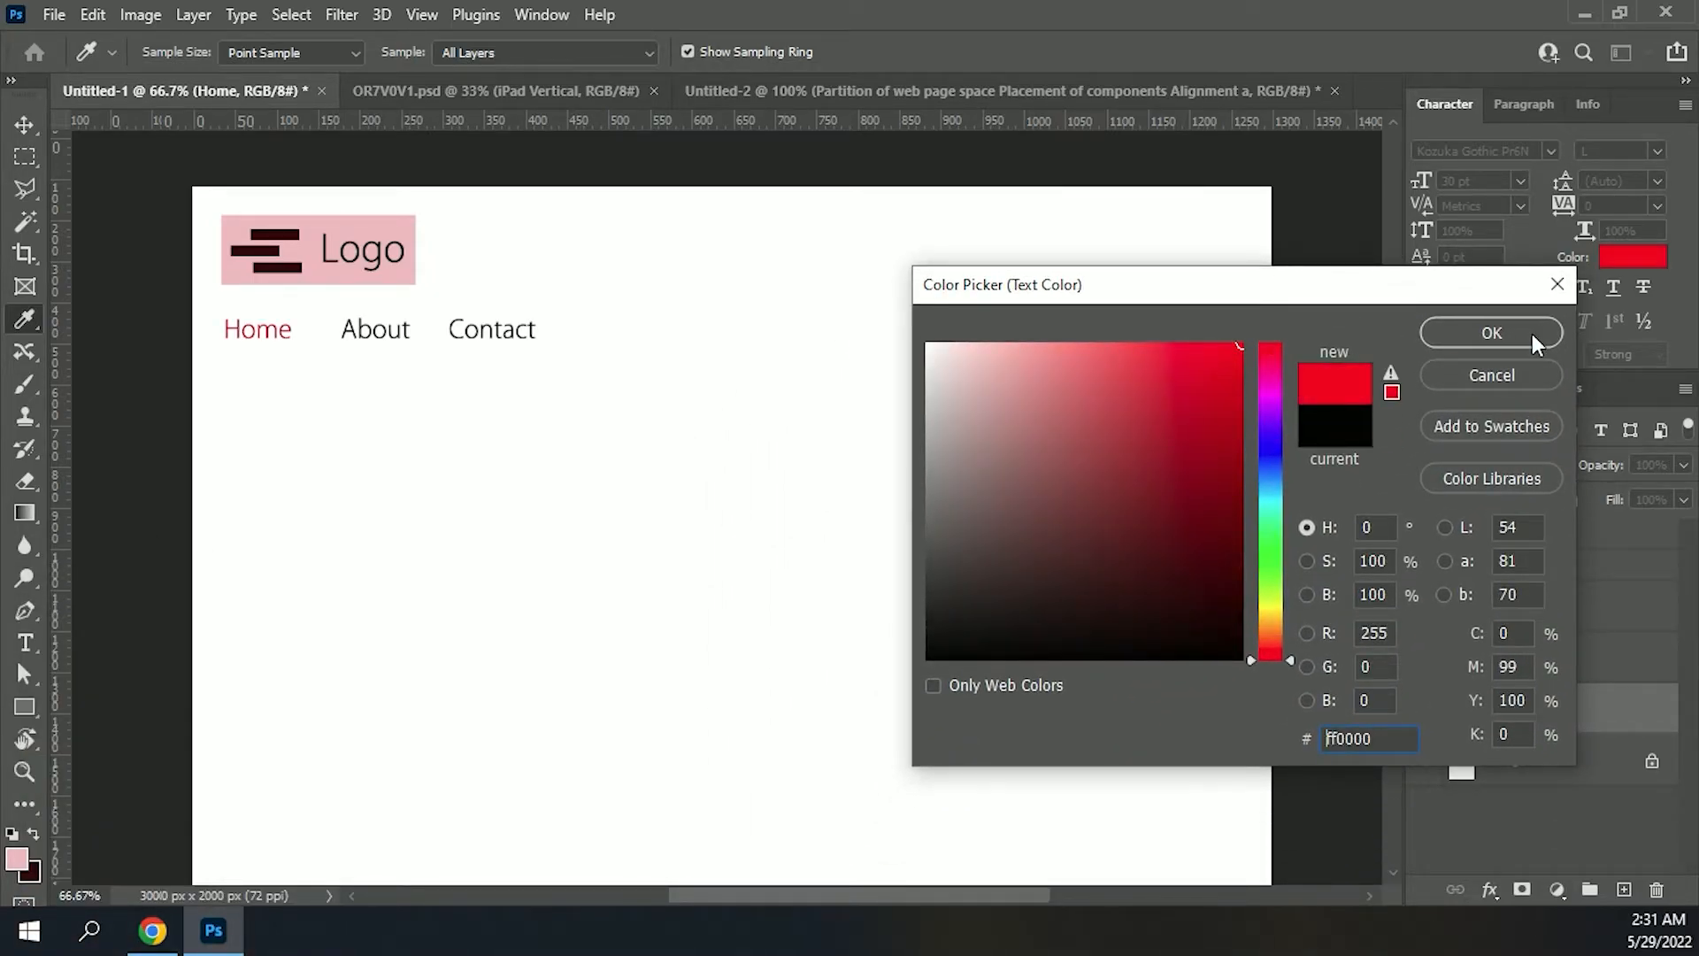
left_click(1531, 333)
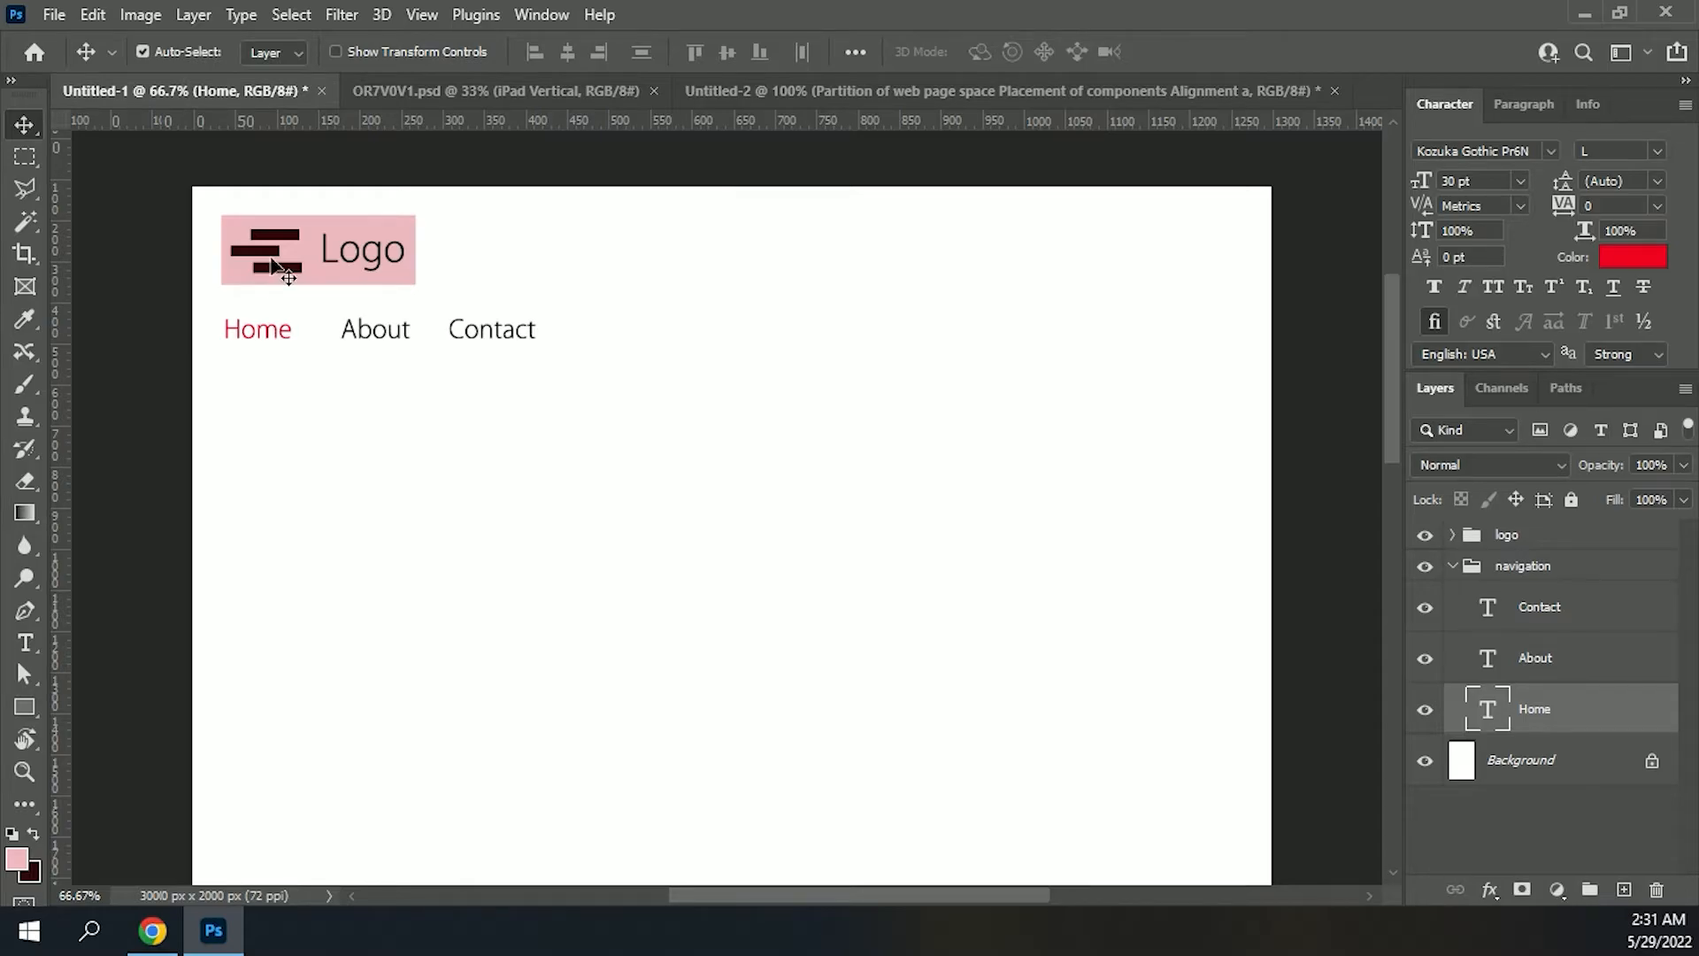
Step: Move the three navigation texts together to the page's upper-right corner, level with the logo
left_click(1562, 608)
left_click(1562, 709, "shift")
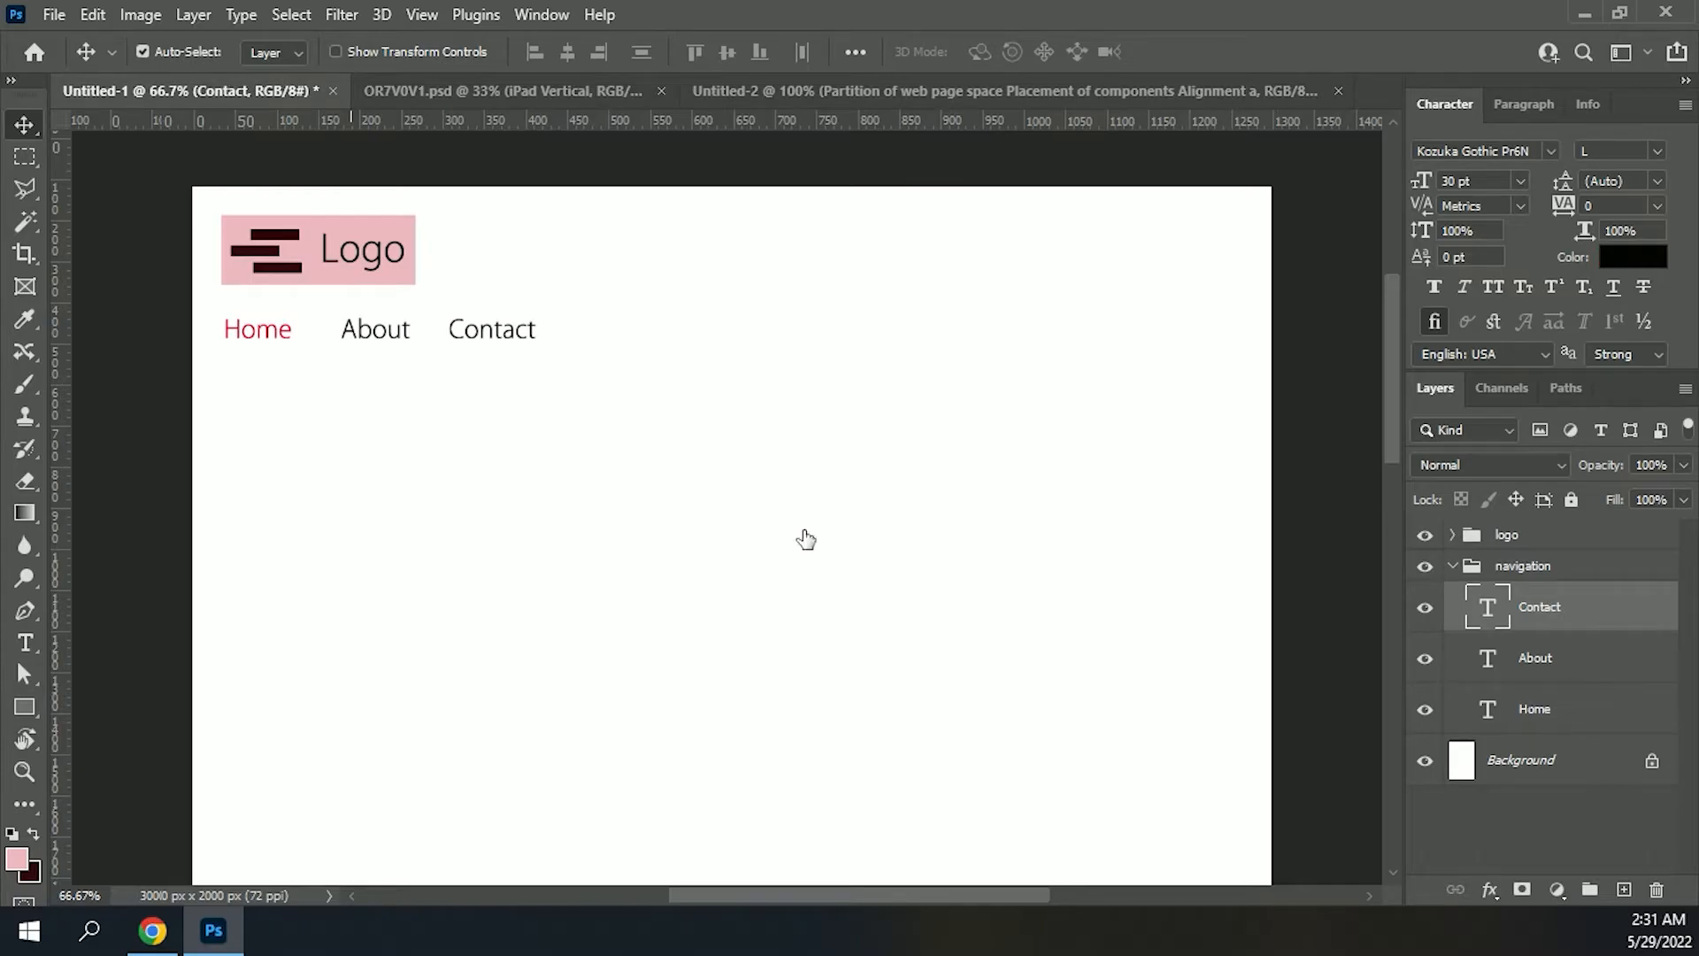
left_click_drag(266, 327, 951, 249)
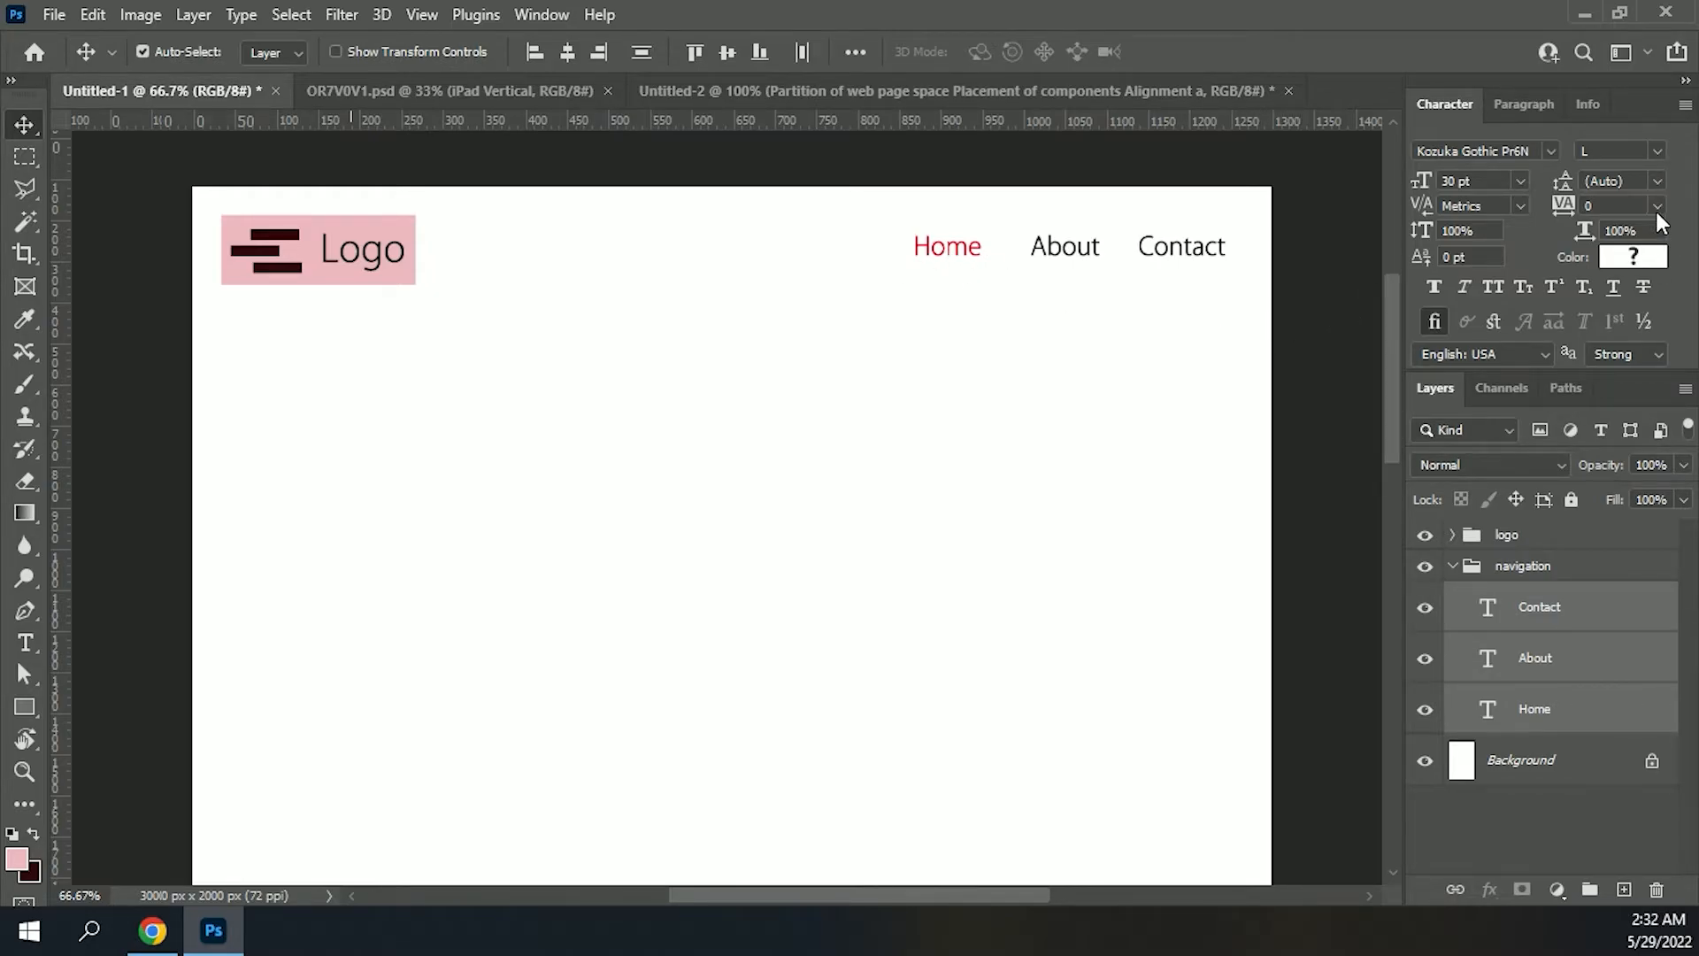
Step: Try Sharp anti-aliasing on the three navigation texts, settle on Crisp, and deselect the layers
left_click(1658, 354)
left_click(1639, 390)
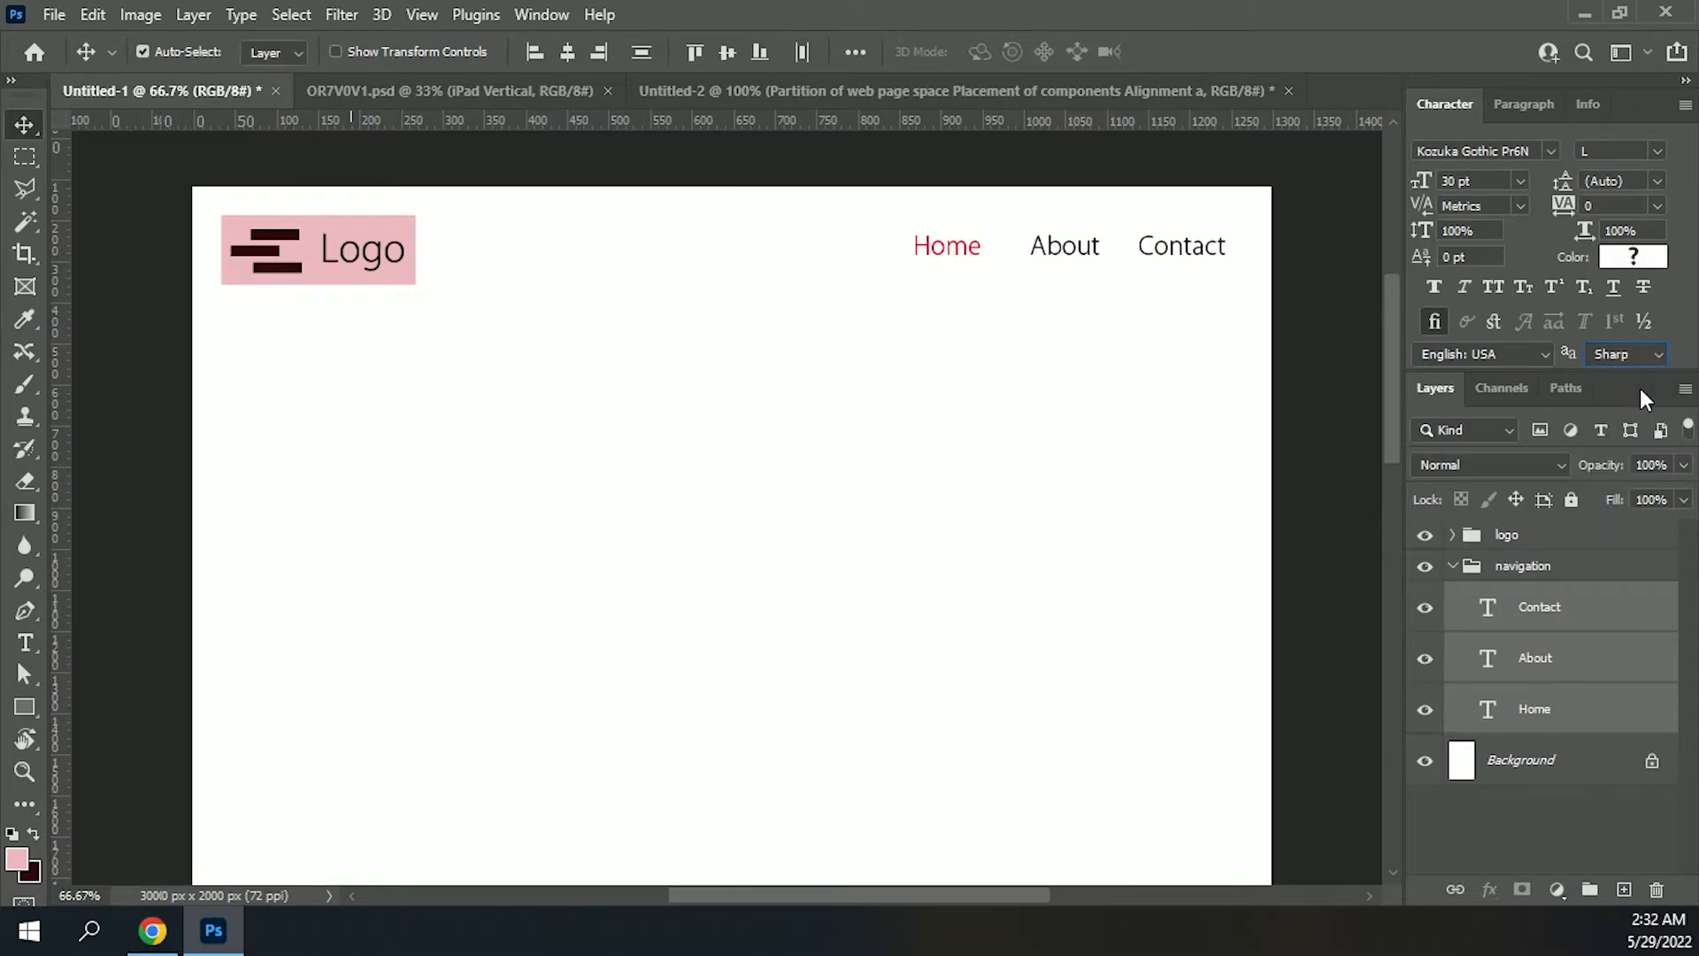
left_click(1637, 354)
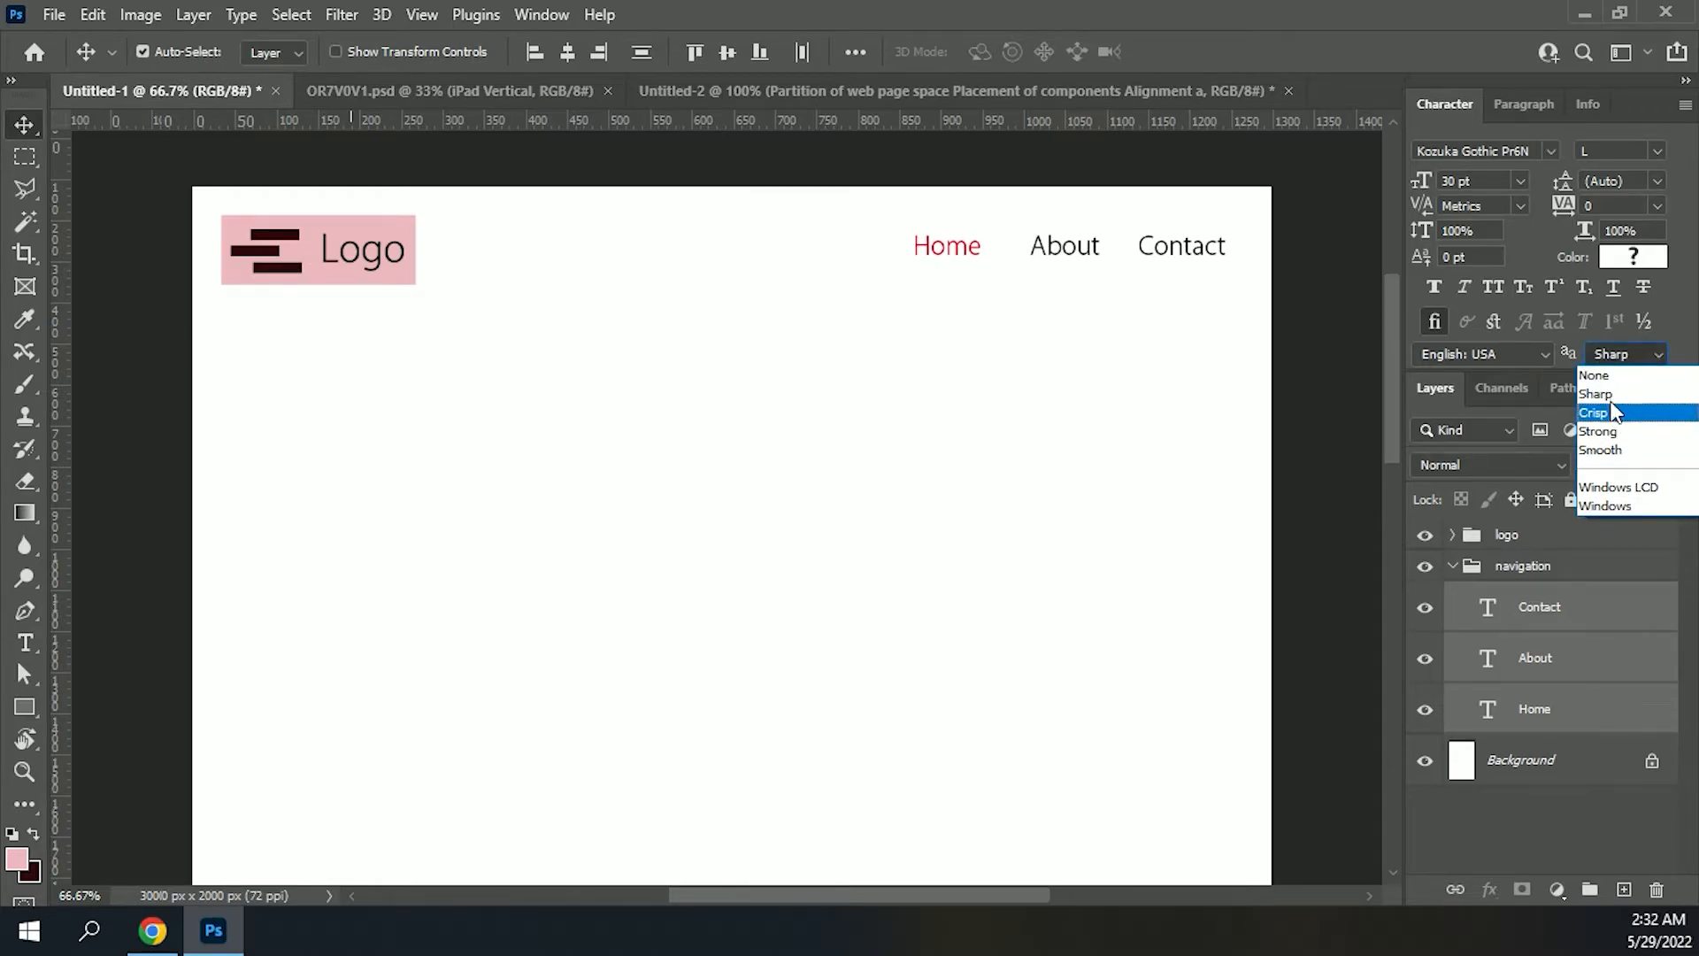
left_click(1610, 412)
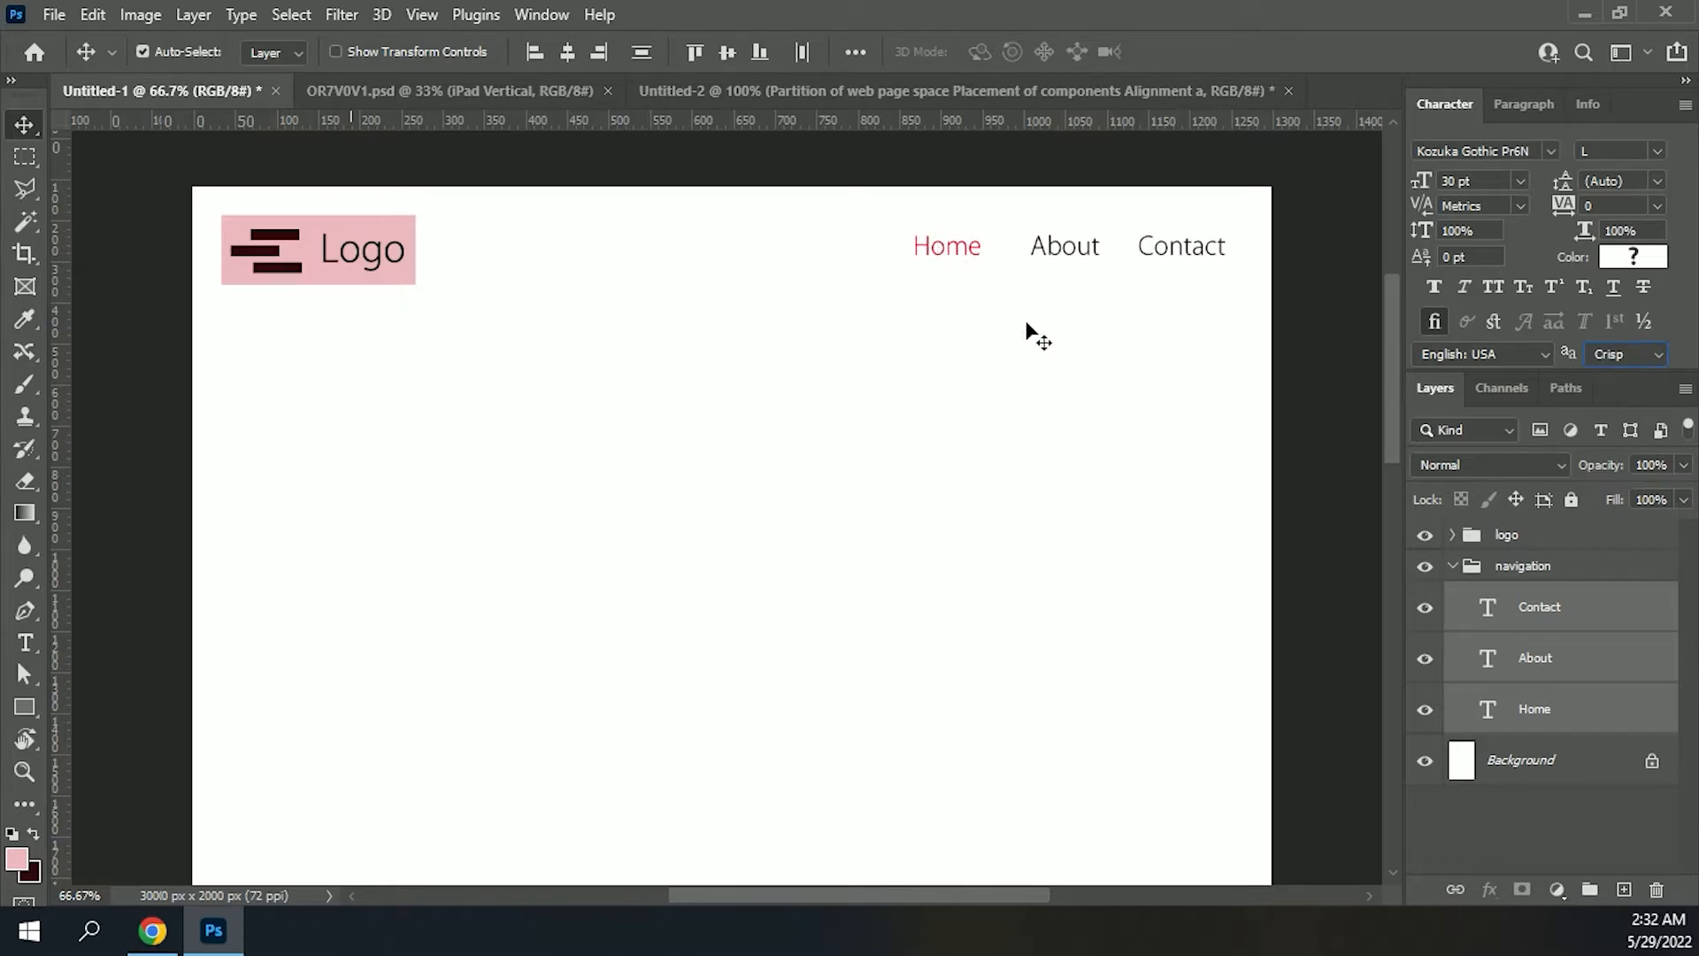
left_click(1319, 358)
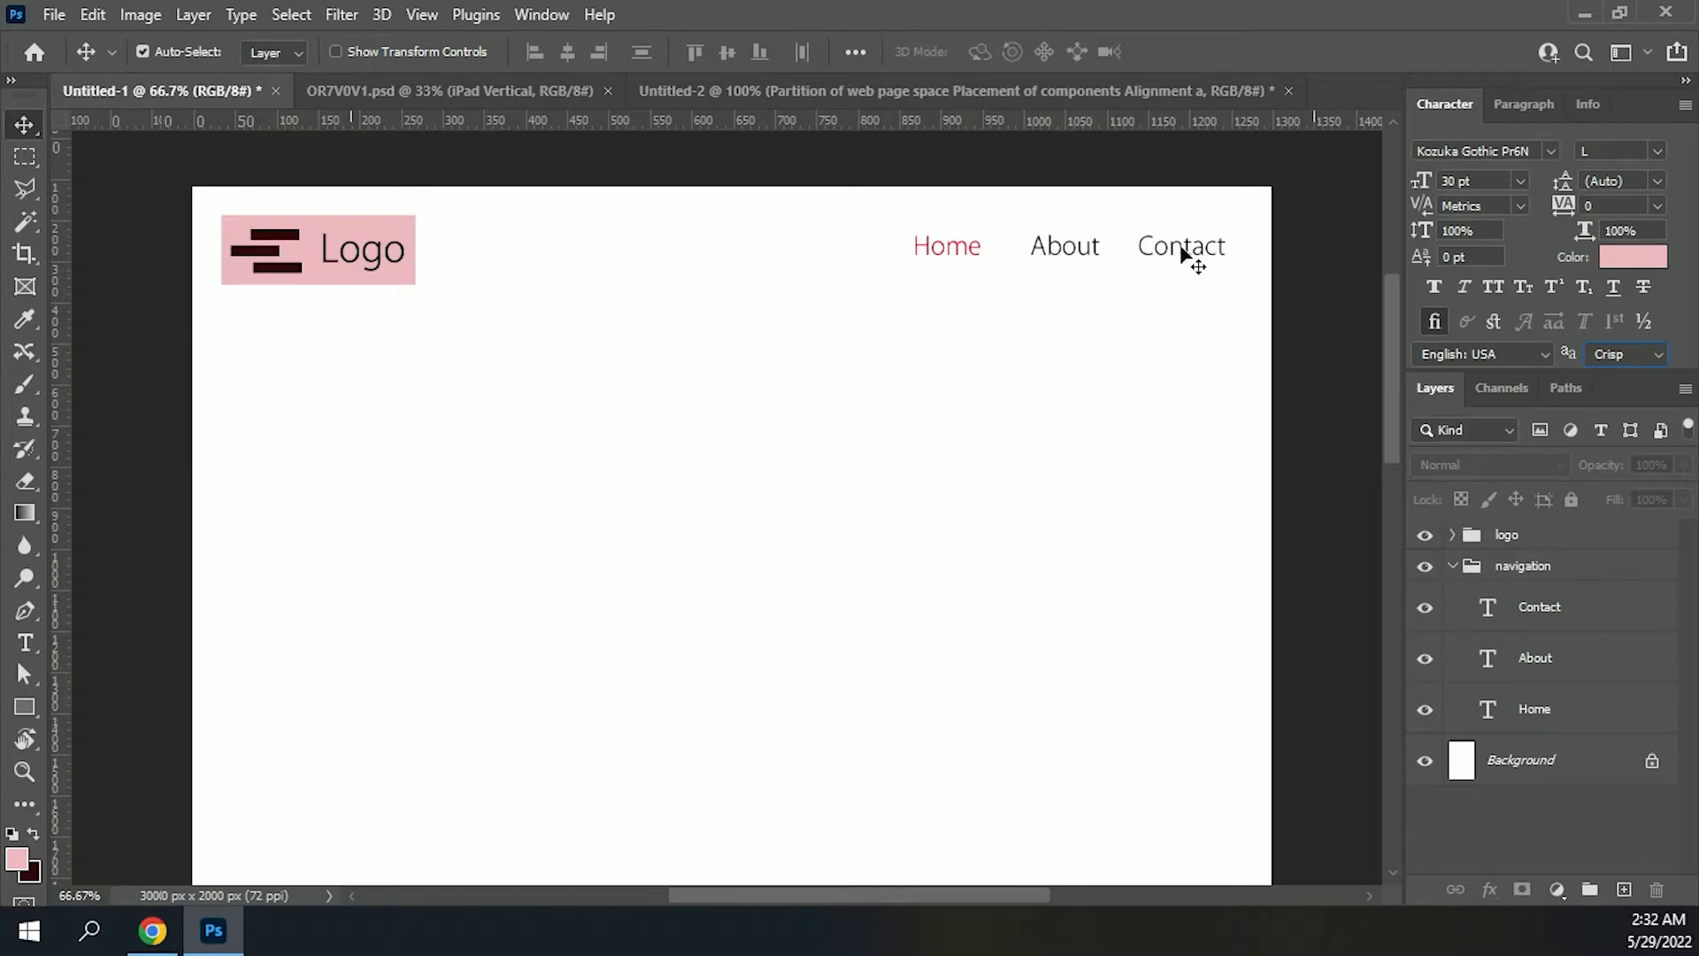
Step: Collapse the navigation group, then add a new layer and a new group between it and the background
left_click_drag(592, 459, 581, 406)
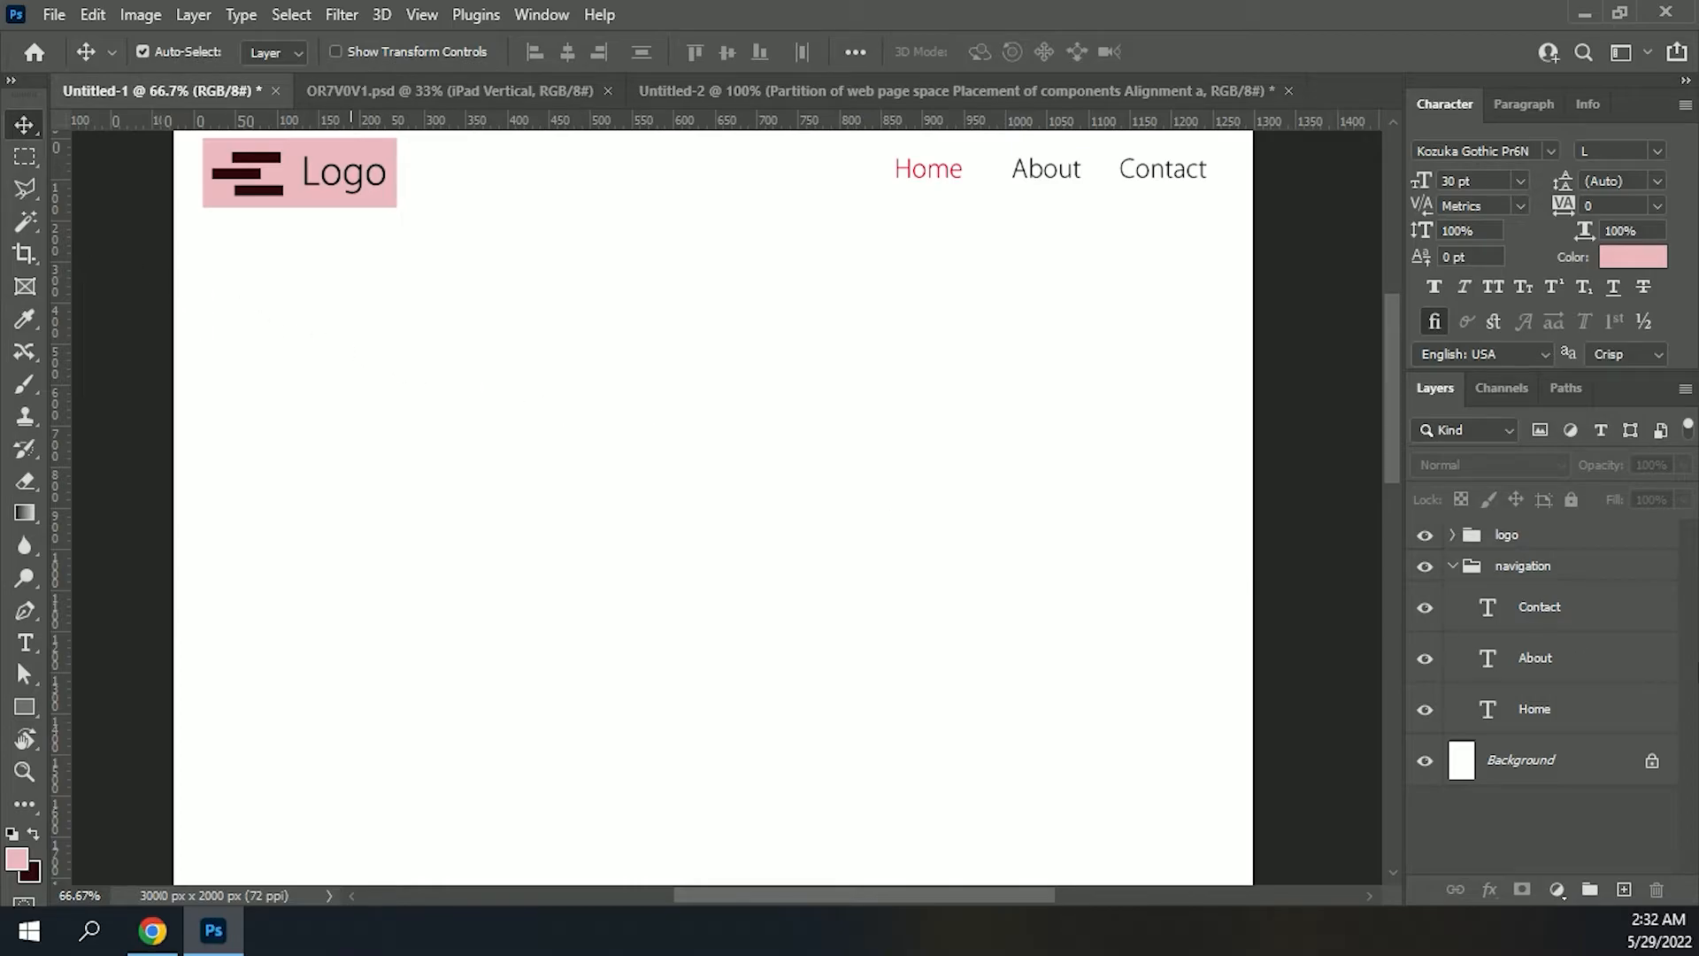
left_click(1452, 565)
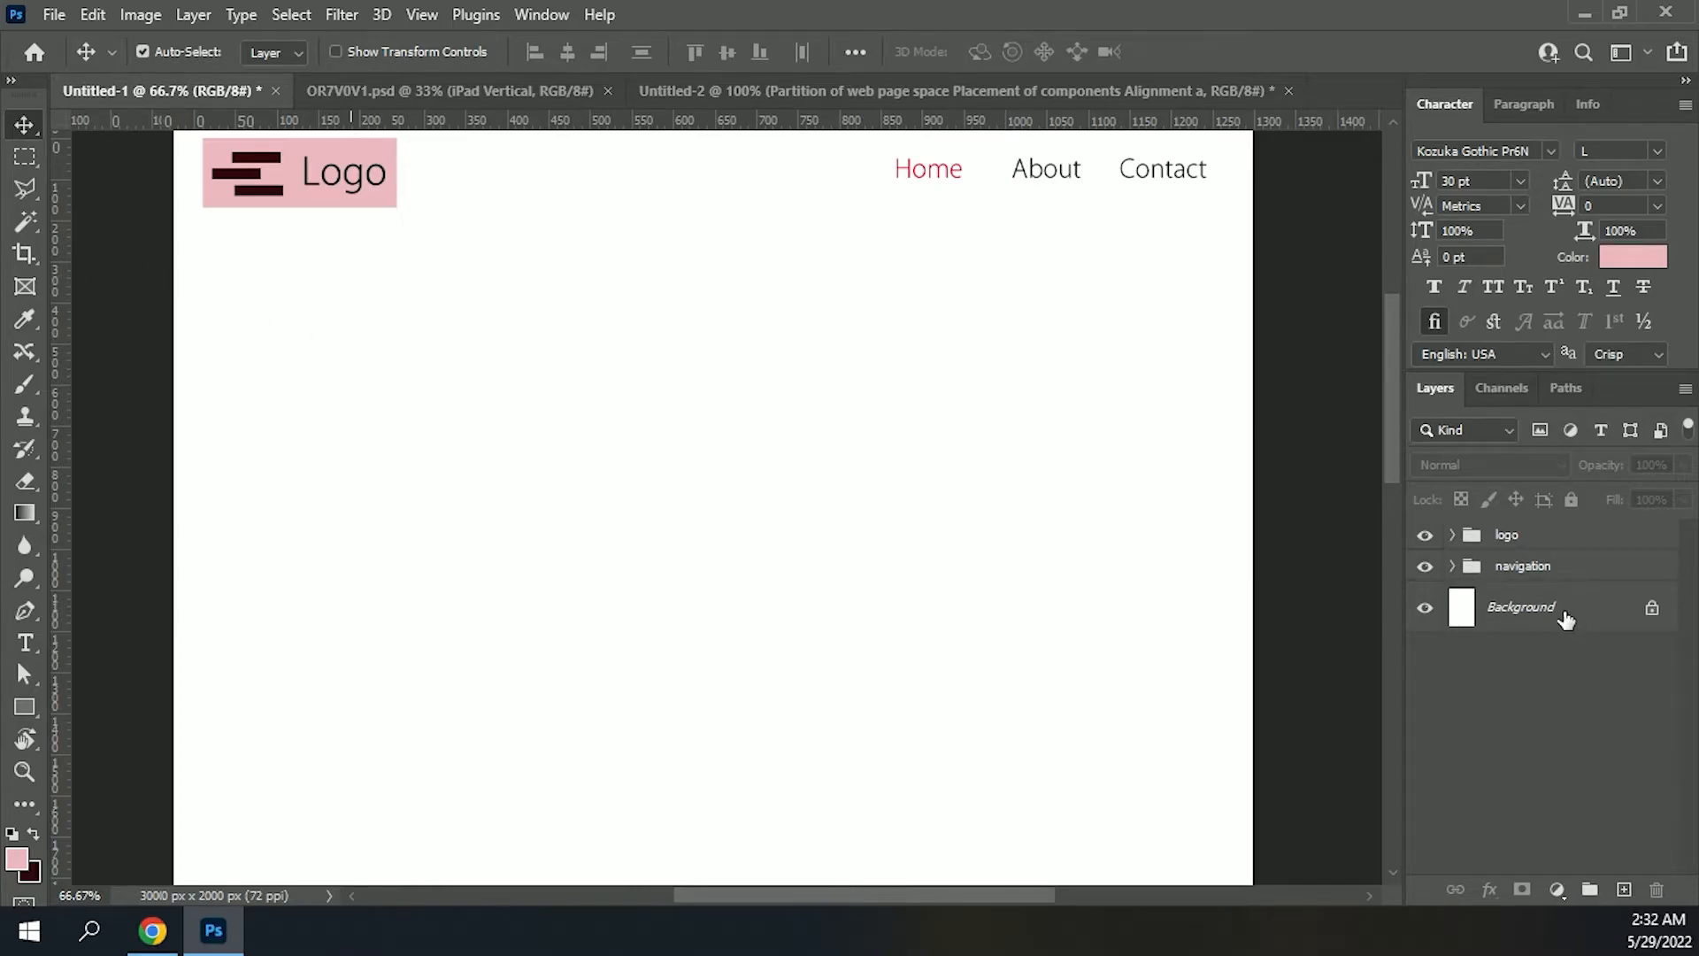
left_click(1566, 615)
left_click(1625, 881)
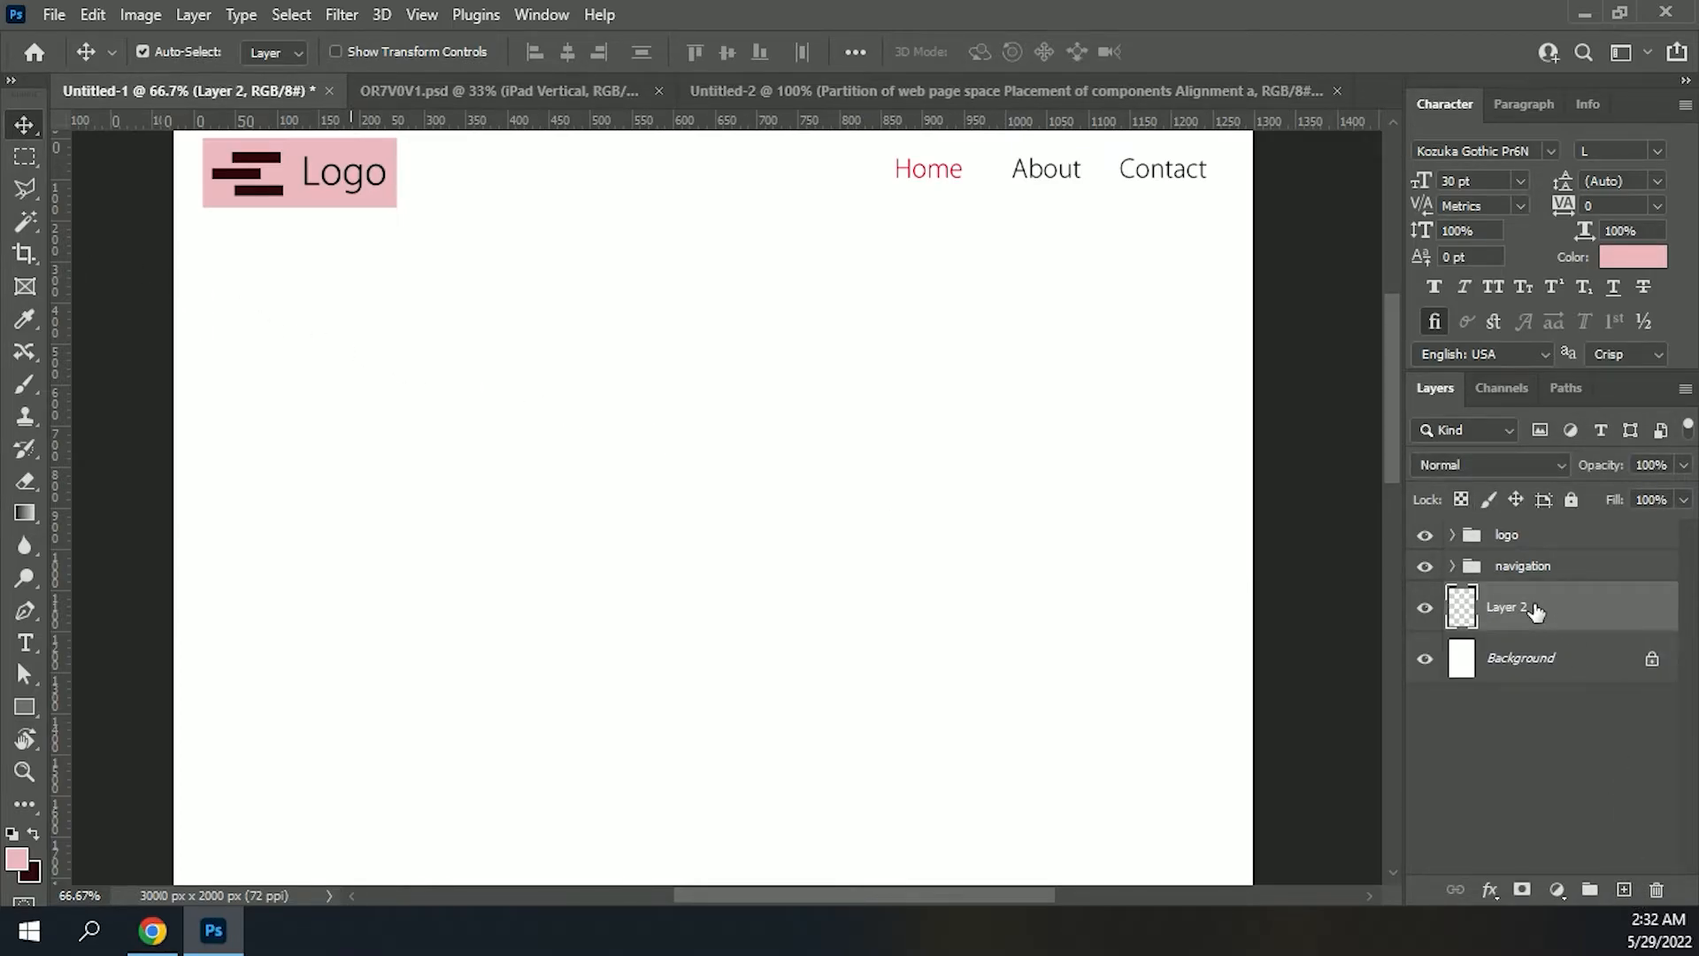
left_click(1590, 888)
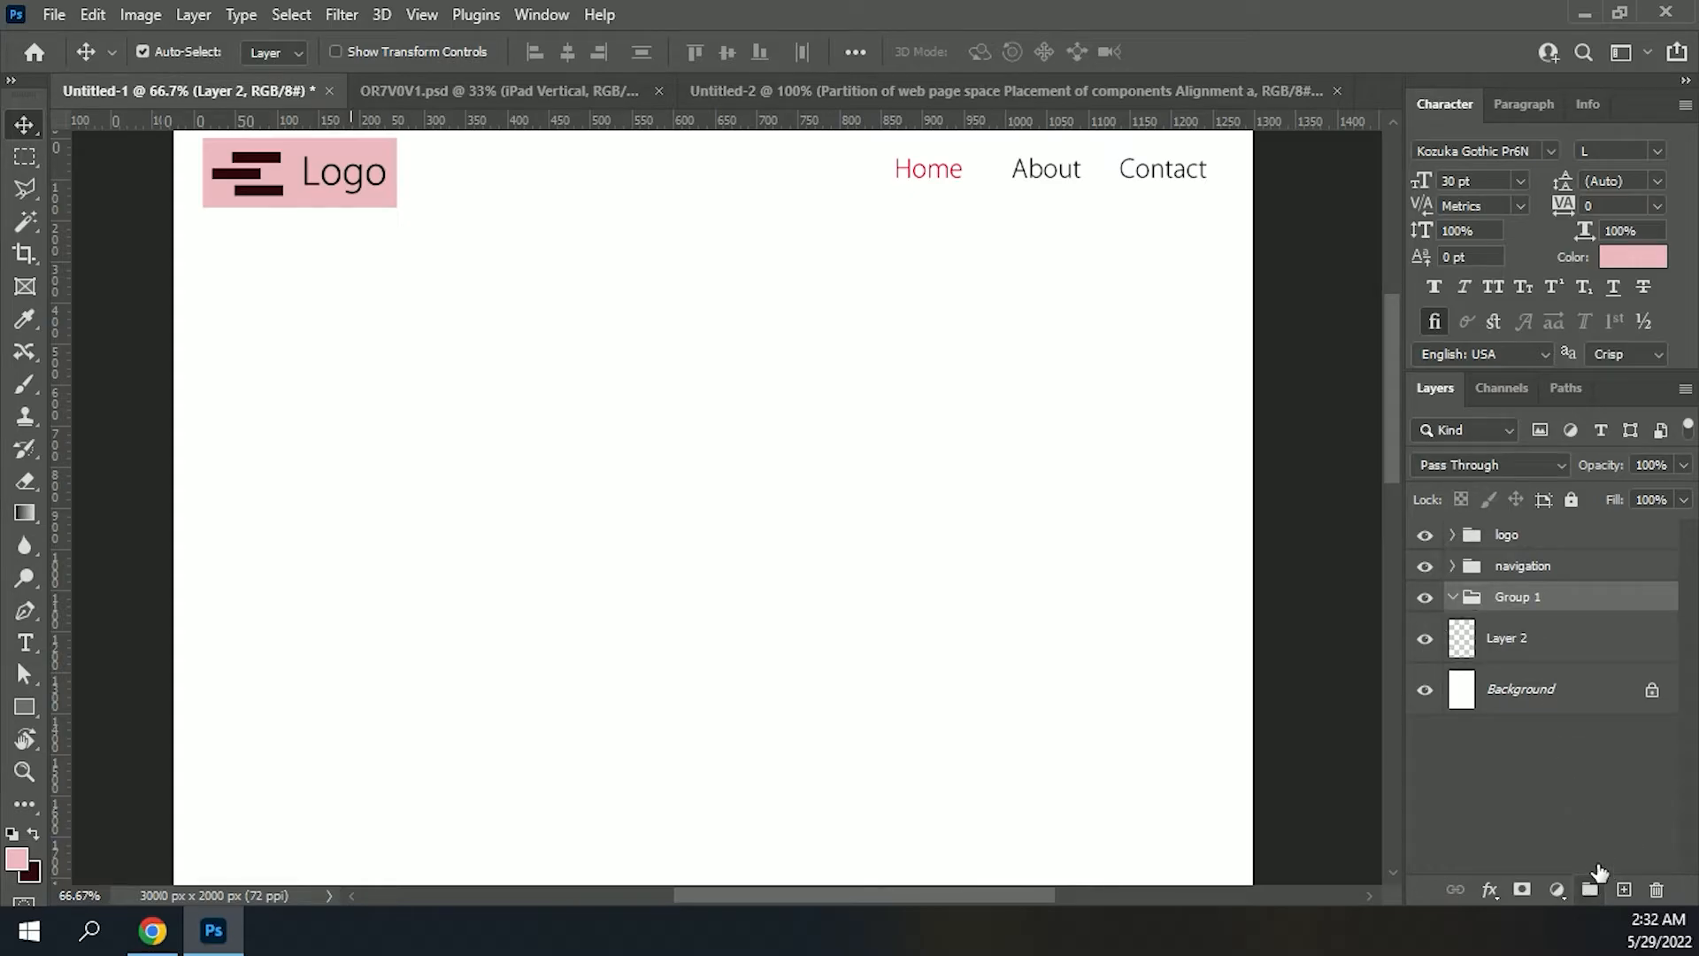
Step: Rename the new group as "header" and place Layer 2 inside it
double_click(1513, 597)
type("e")
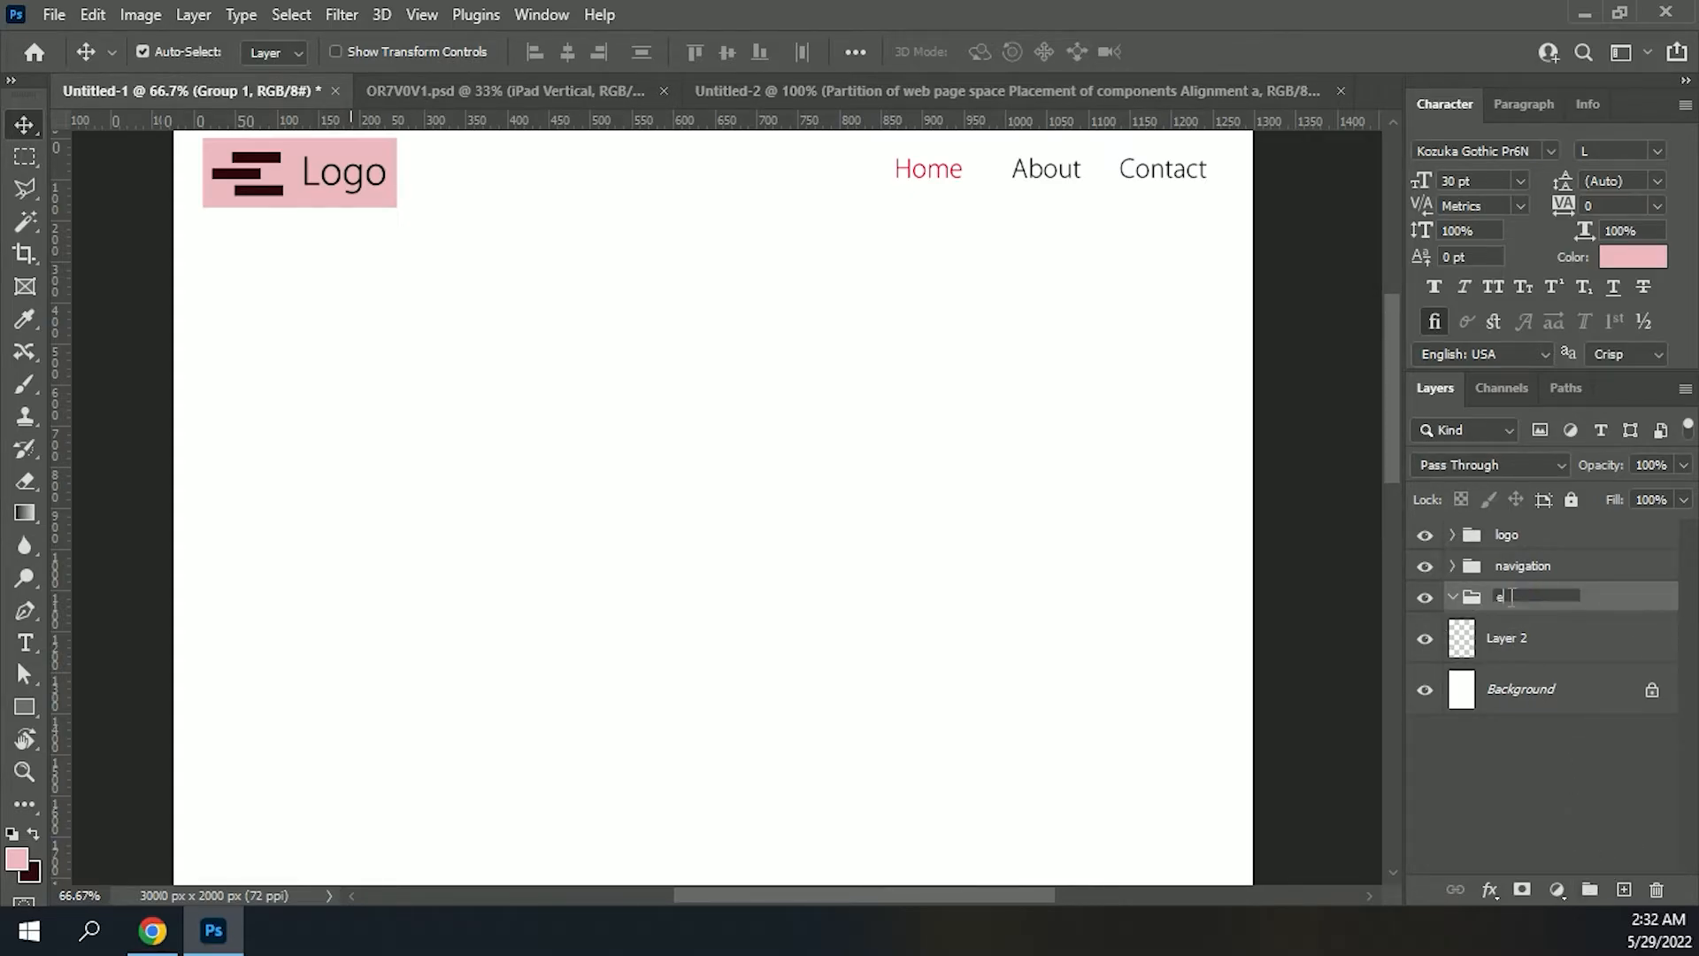
type("eader")
key("Return")
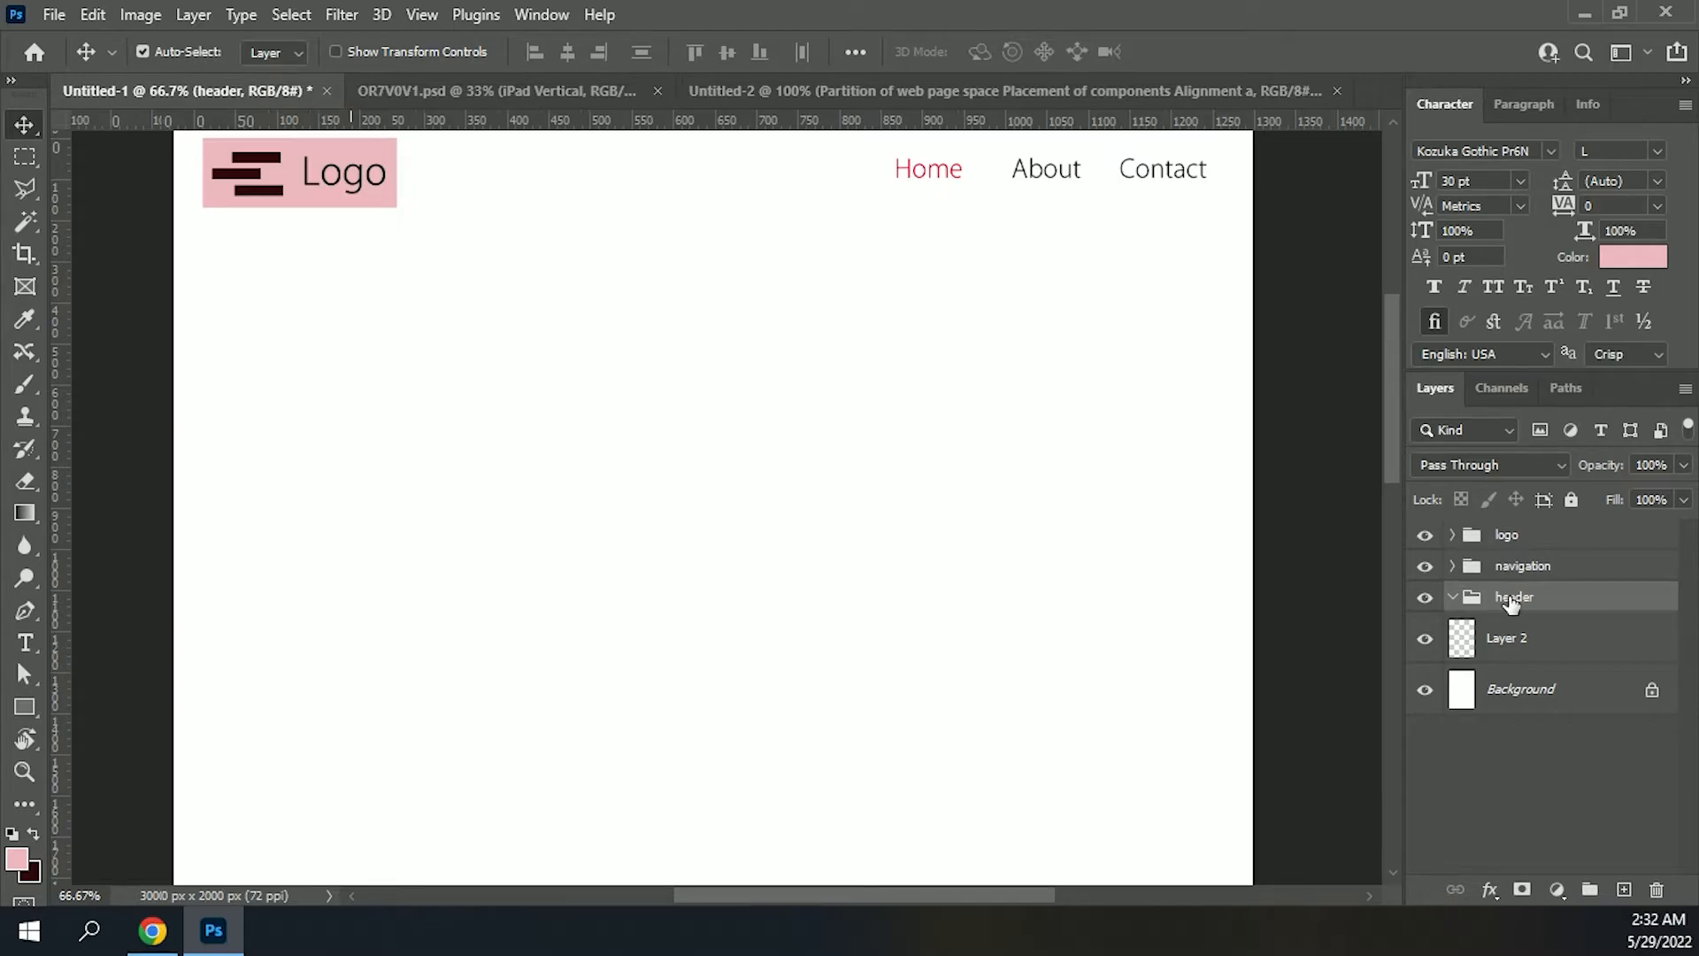
left_click_drag(1504, 641, 1561, 601)
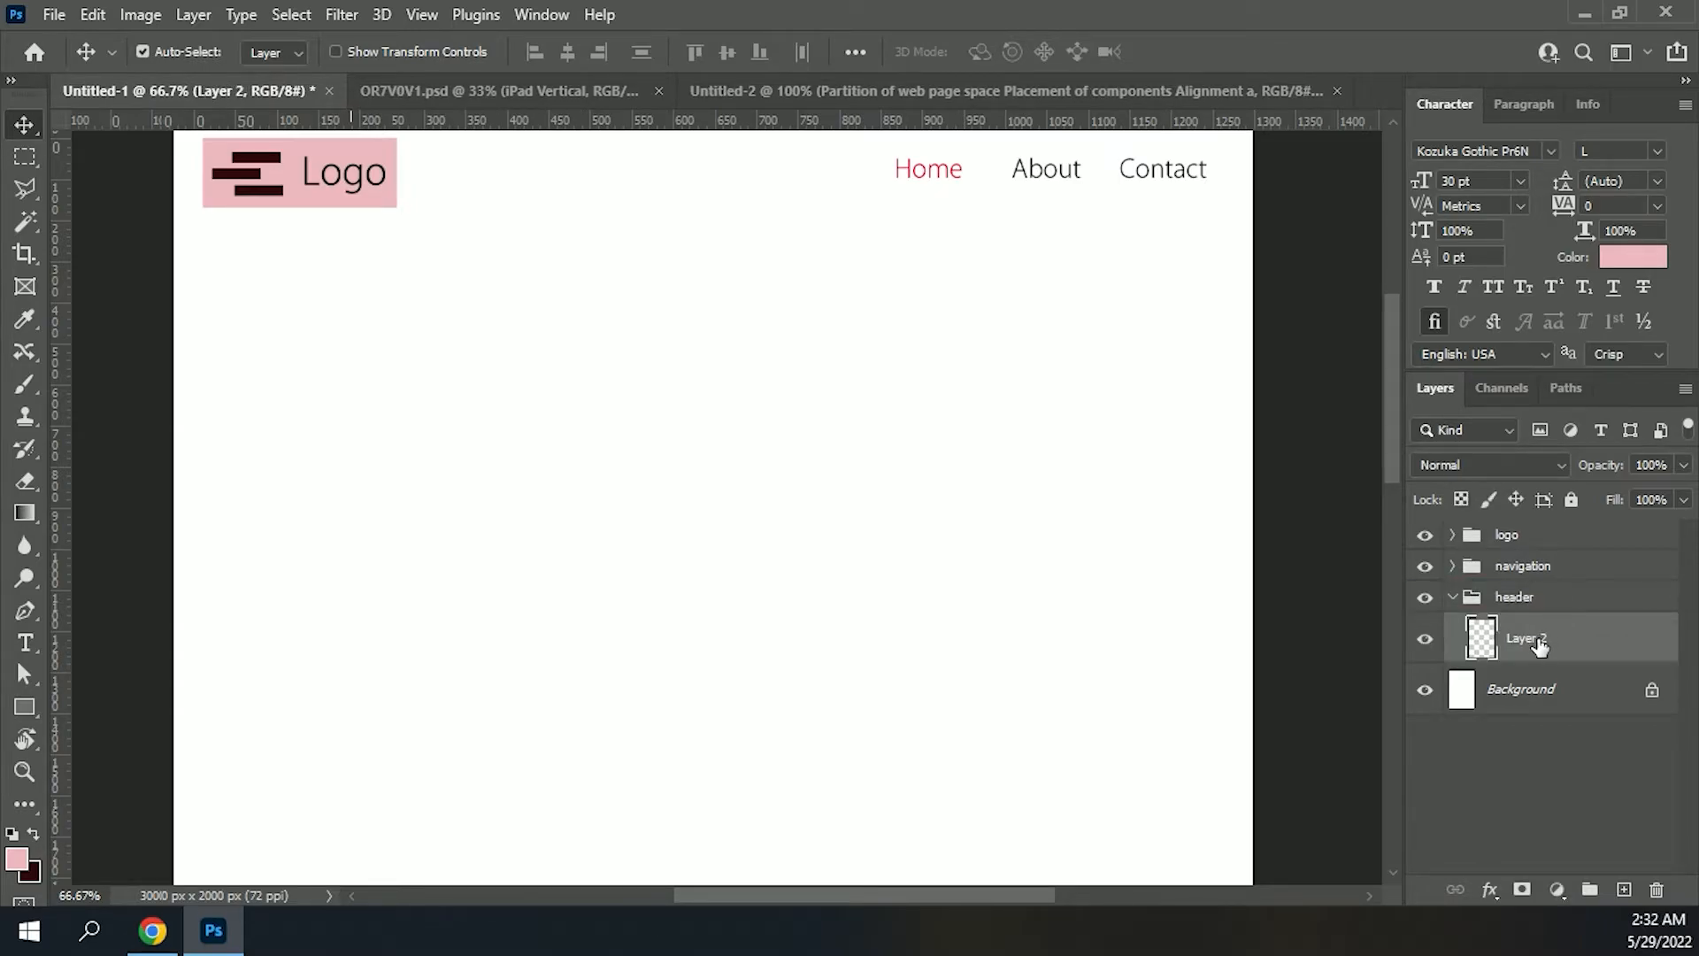
Step: Place the photo of the man with a laptop in the header group, scaled to about 515 px wide and positioned below the navigation texts
left_click(24, 159)
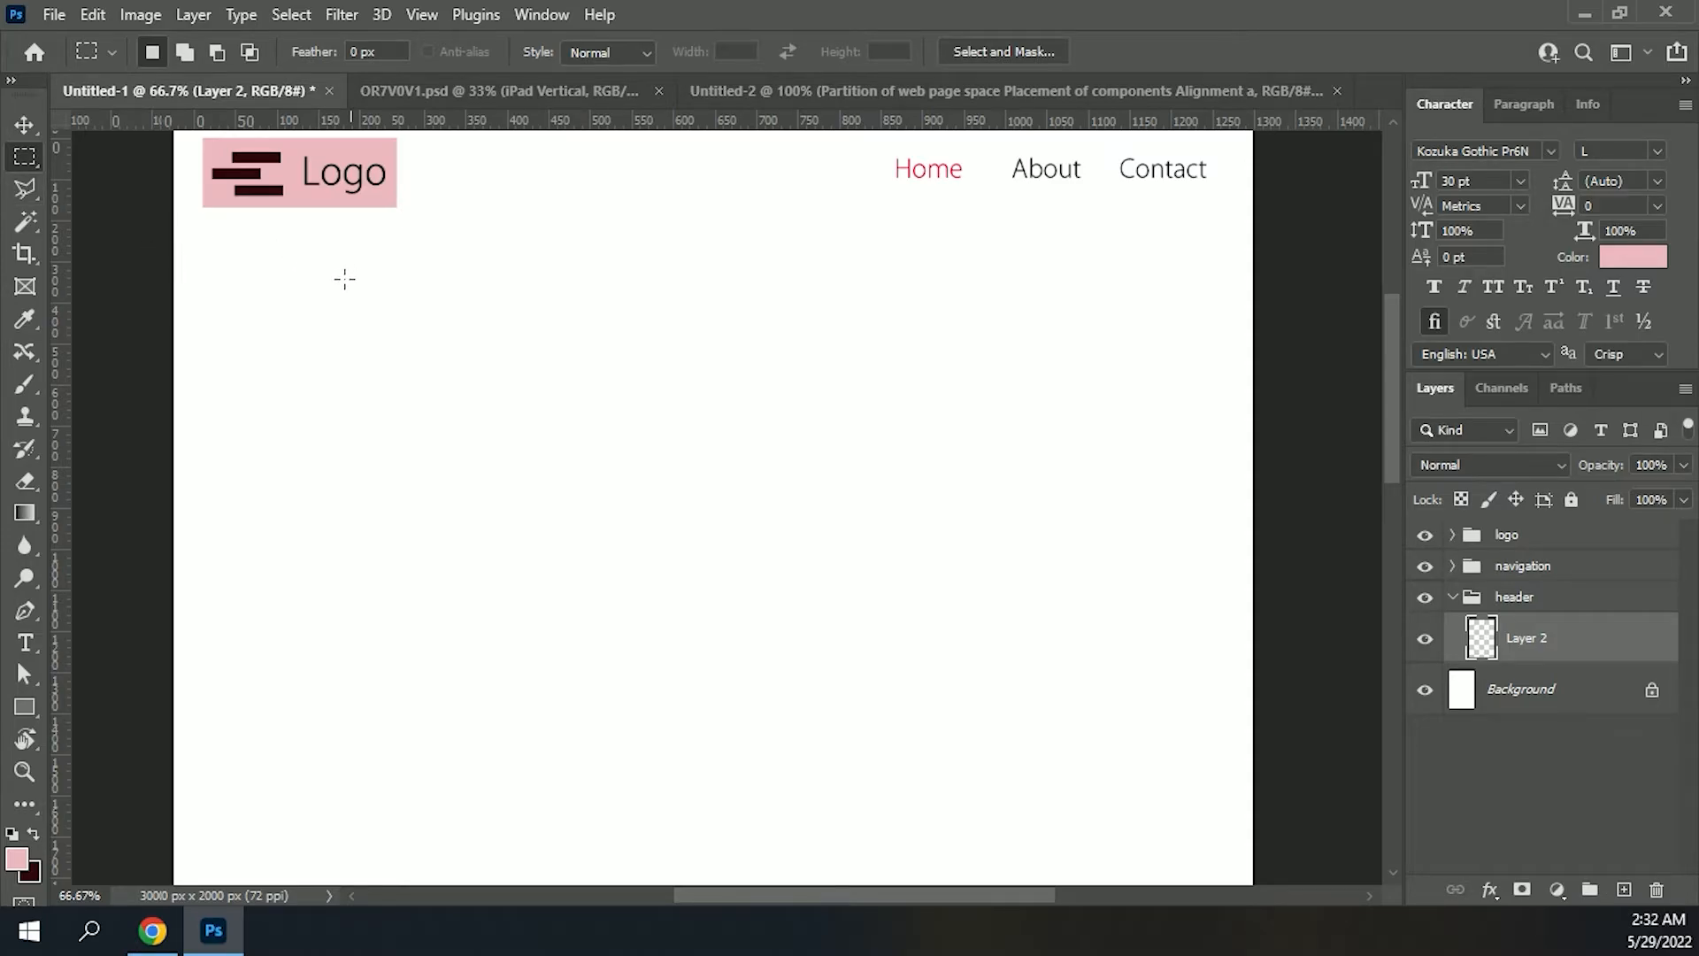
left_click_drag(334, 307, 432, 425)
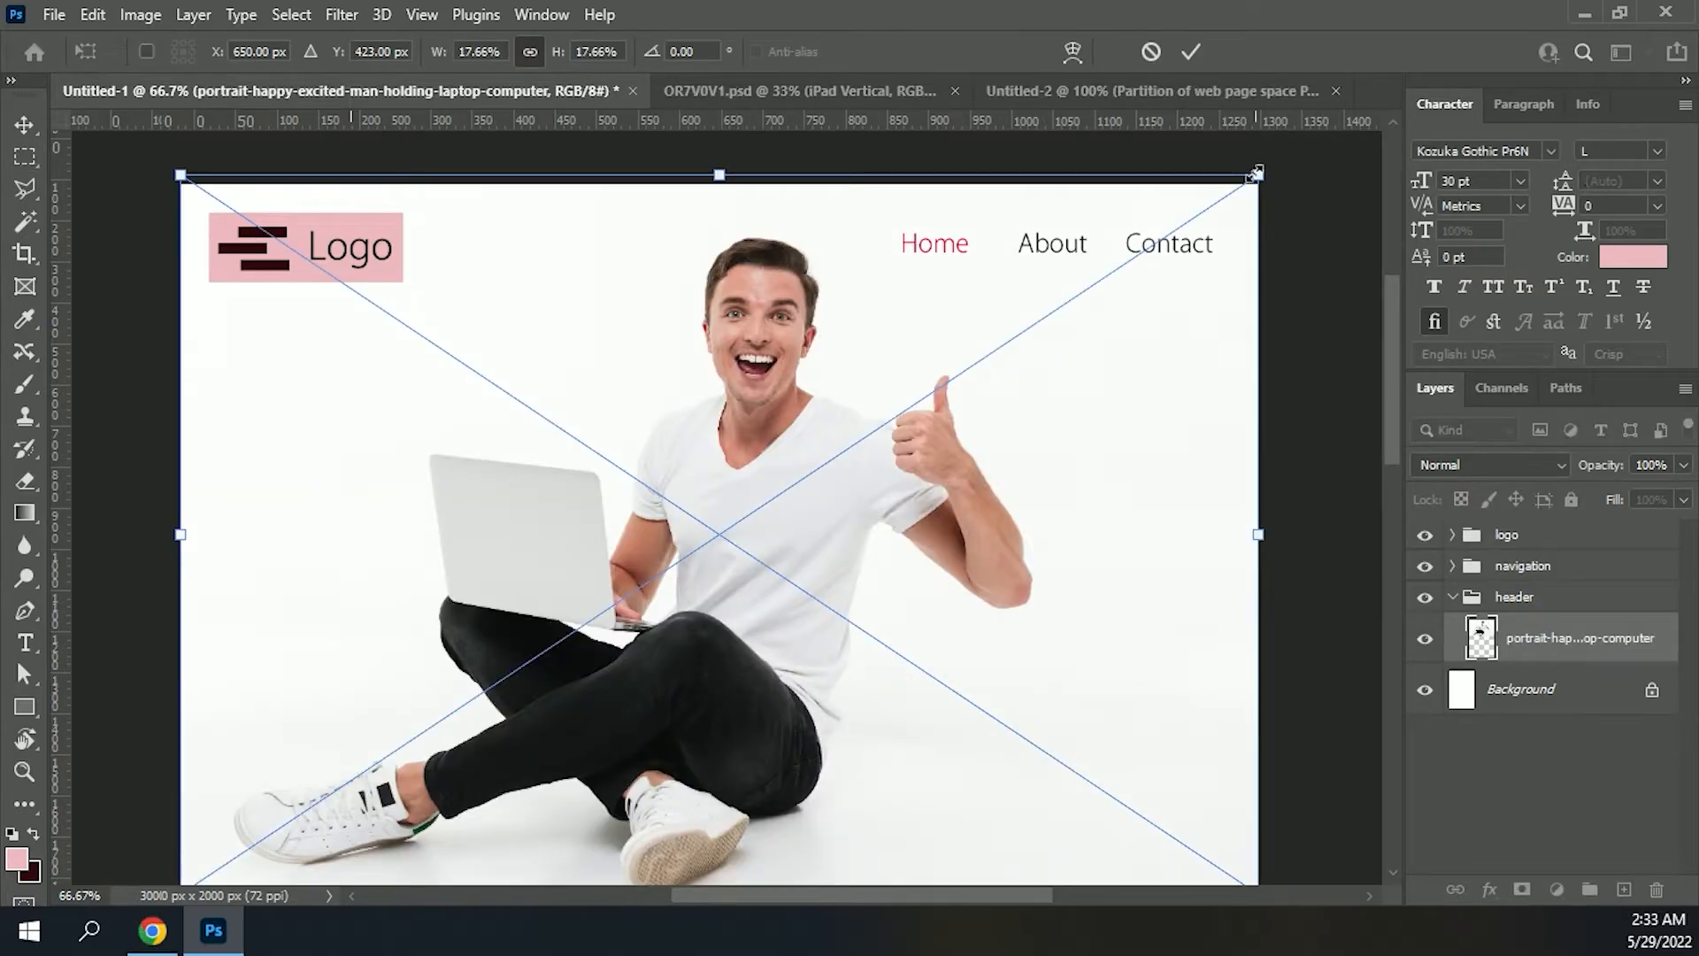
left_click_drag(1254, 173, 569, 561)
left_click_drag(440, 758, 485, 511)
key("Return")
key("m")
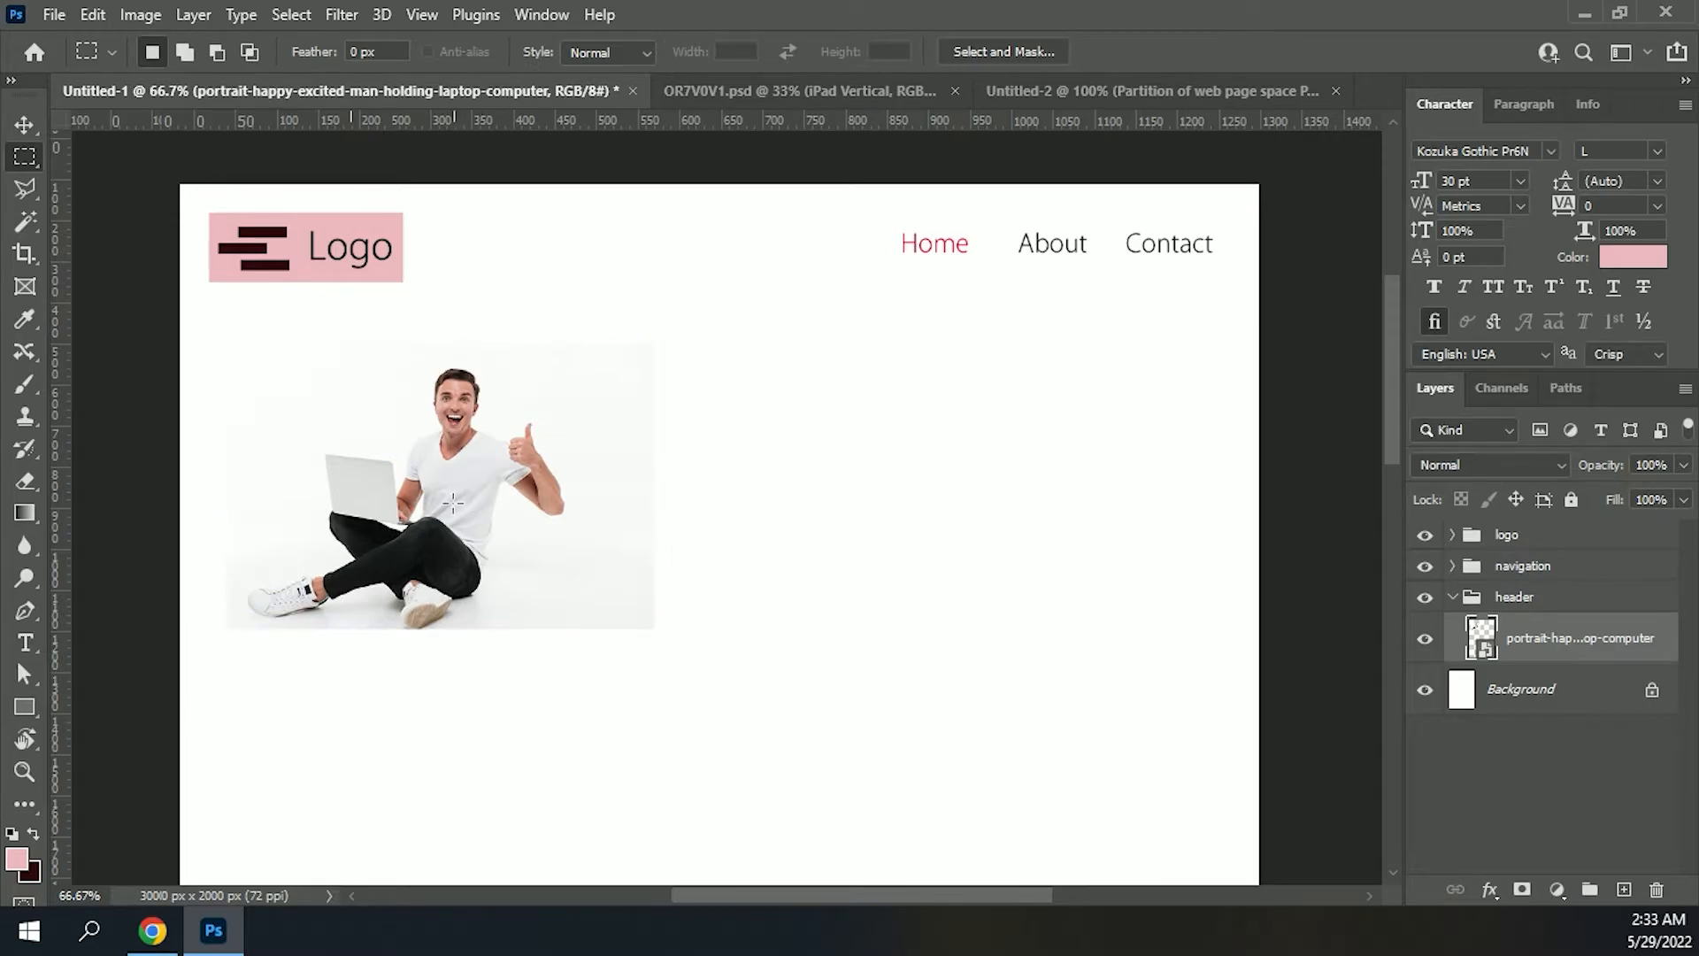
left_click(24, 123)
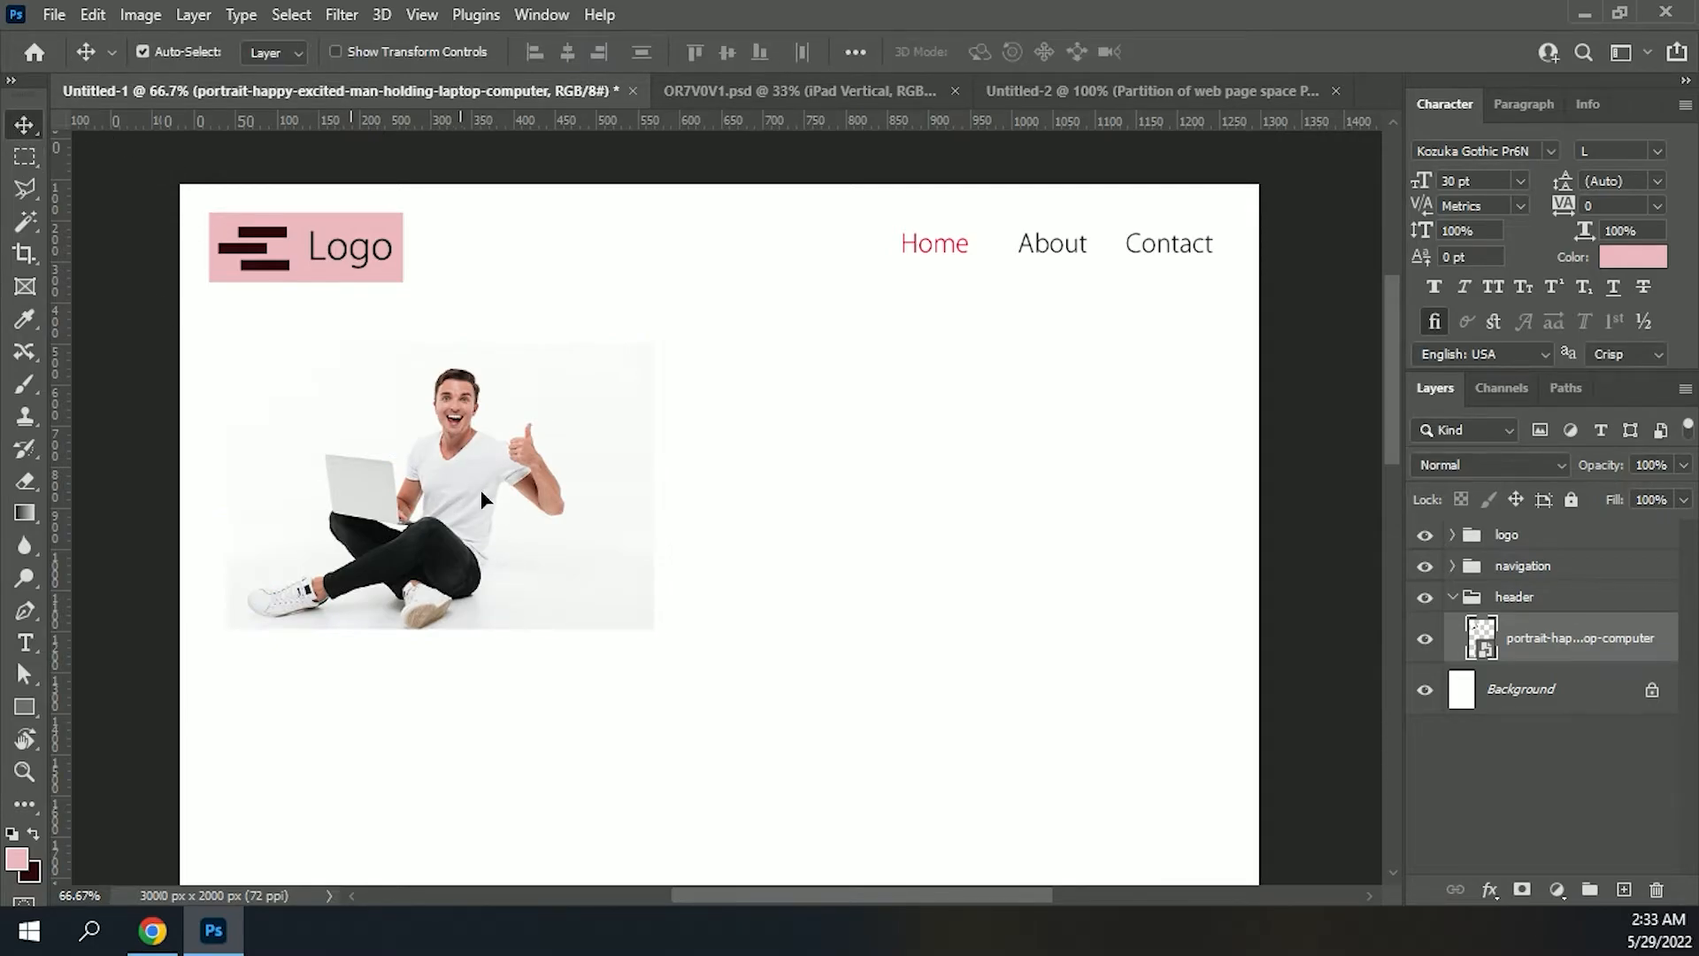
left_click_drag(481, 490, 1052, 449)
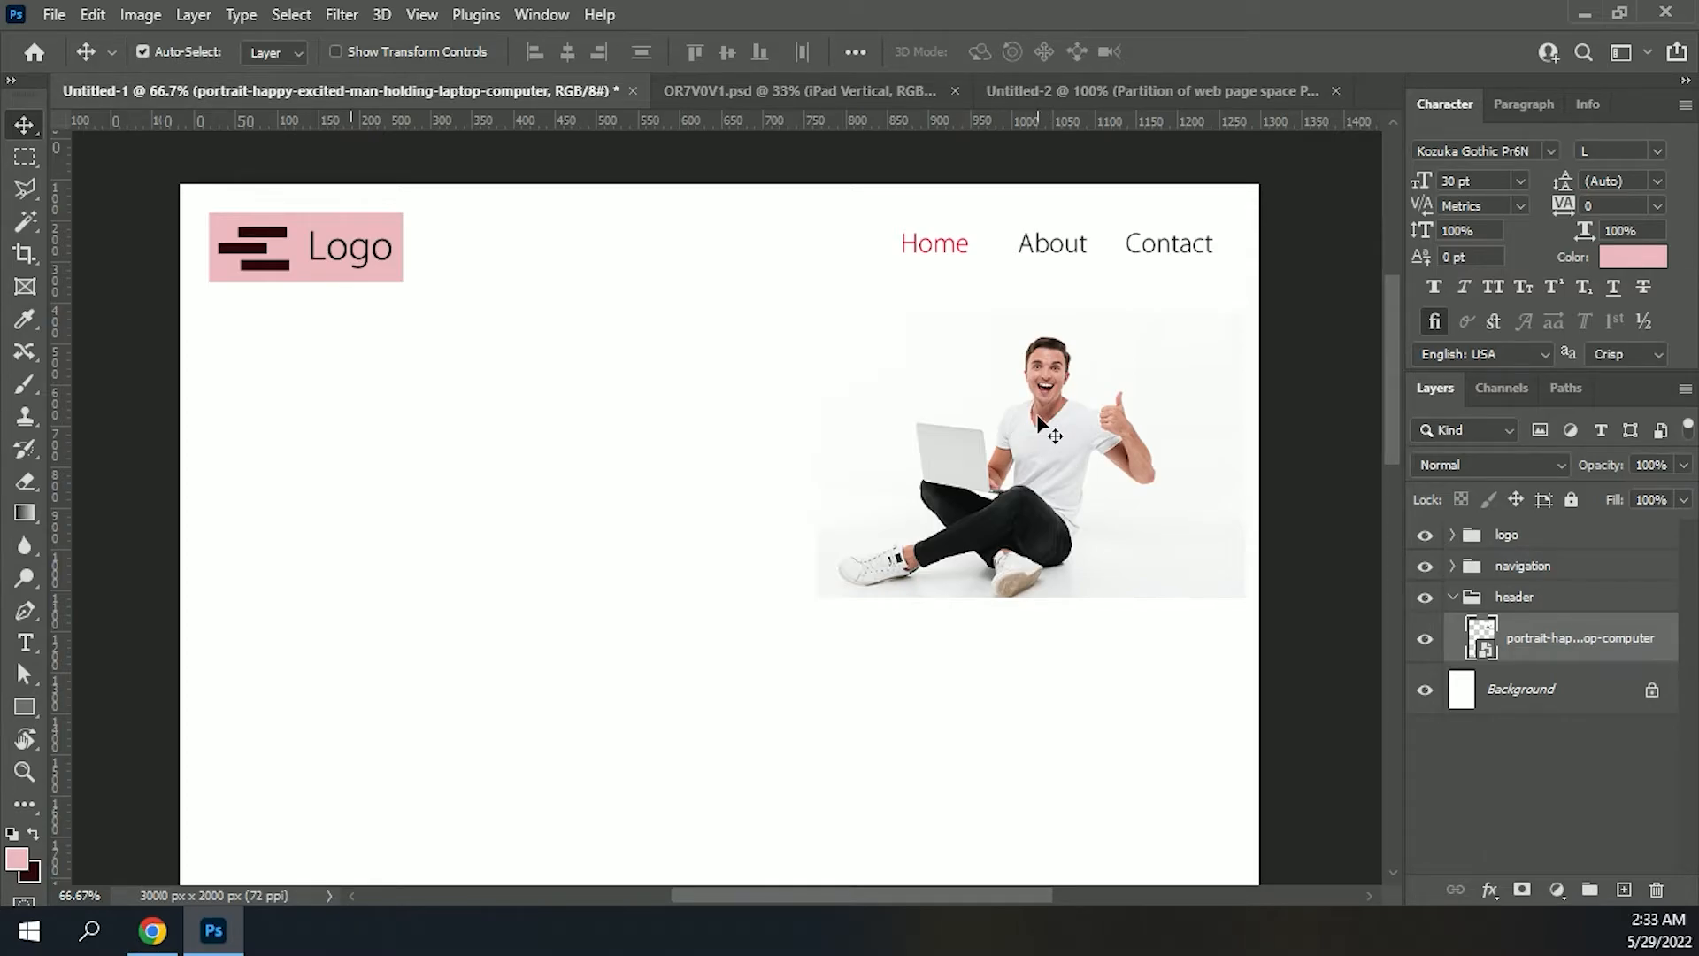
Step: Add the text "Header goes here" on the empty canvas area beside the photo, inside the header group
key("t")
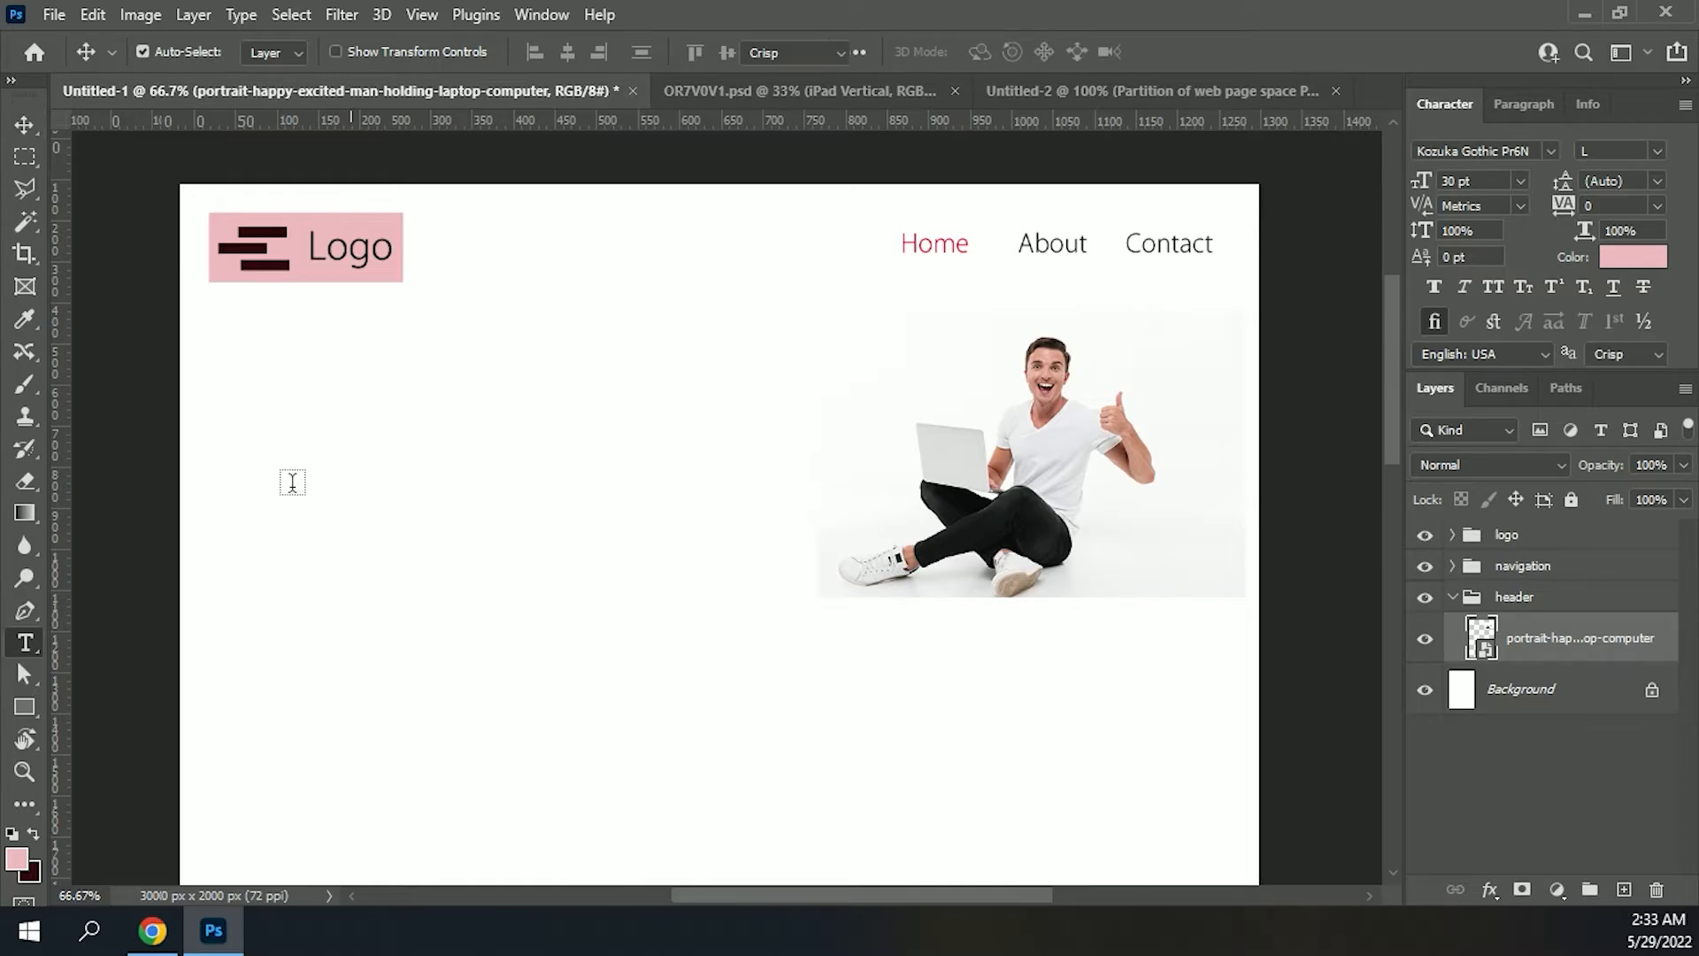
left_click(333, 445)
type("He ")
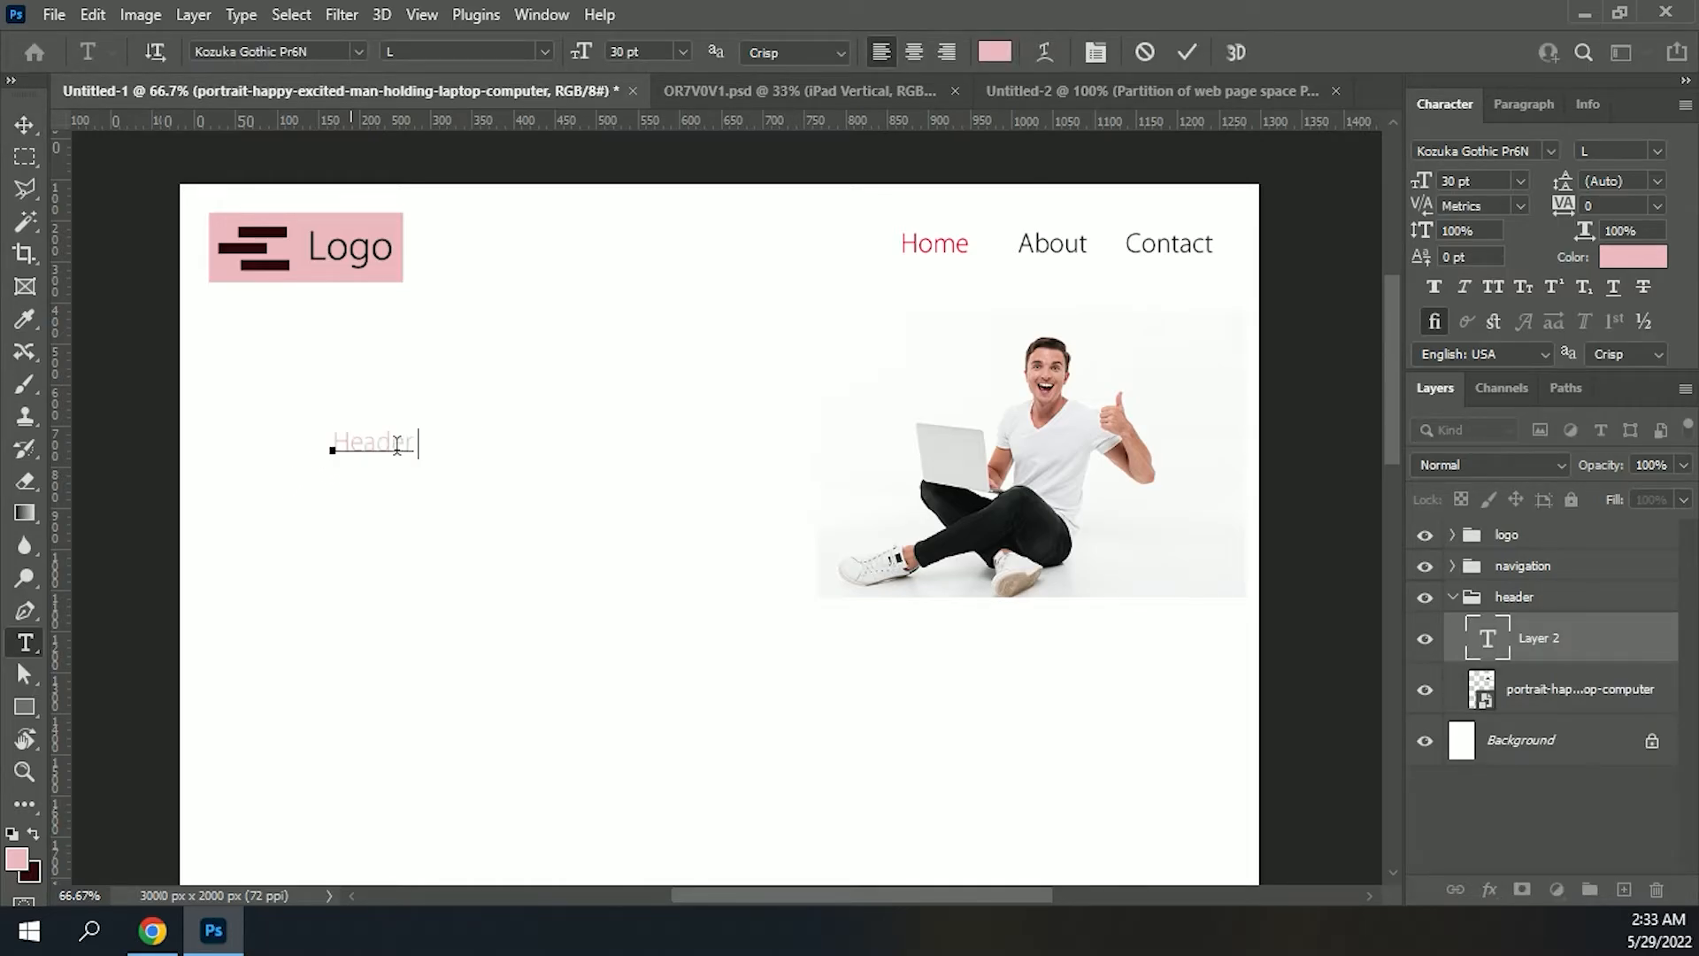
type("ader goes here")
key("ctrl+Return")
left_click(26, 123)
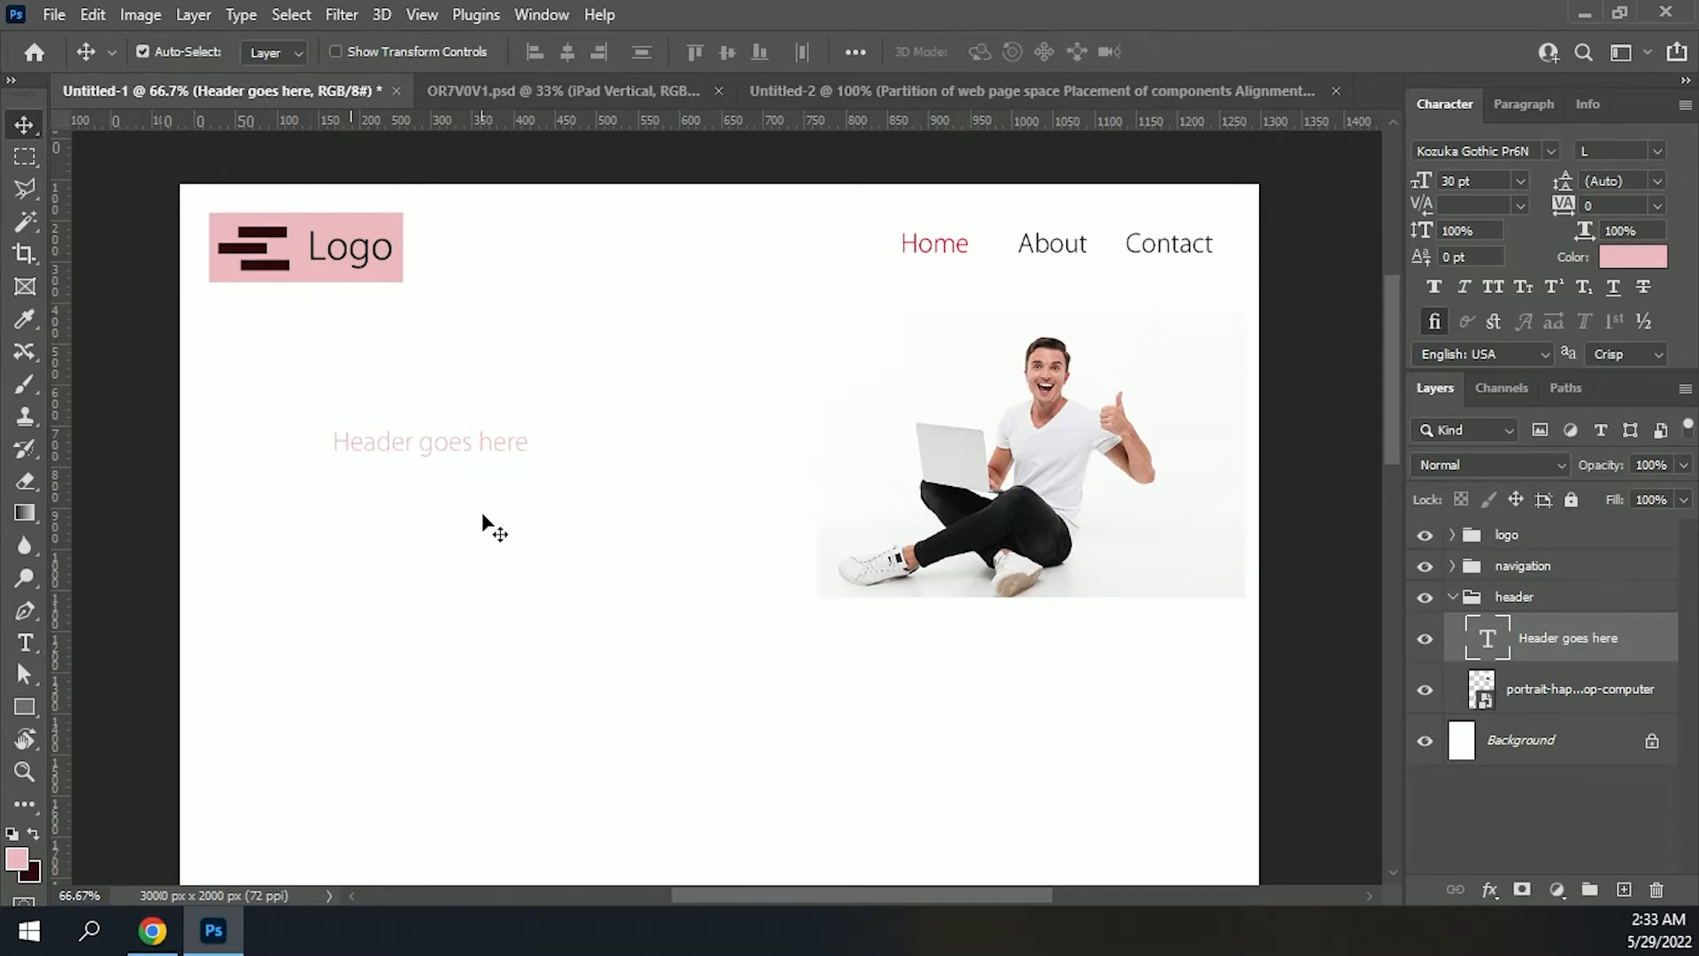
Step: Set the header text's color to black, 000000
left_click(1638, 258)
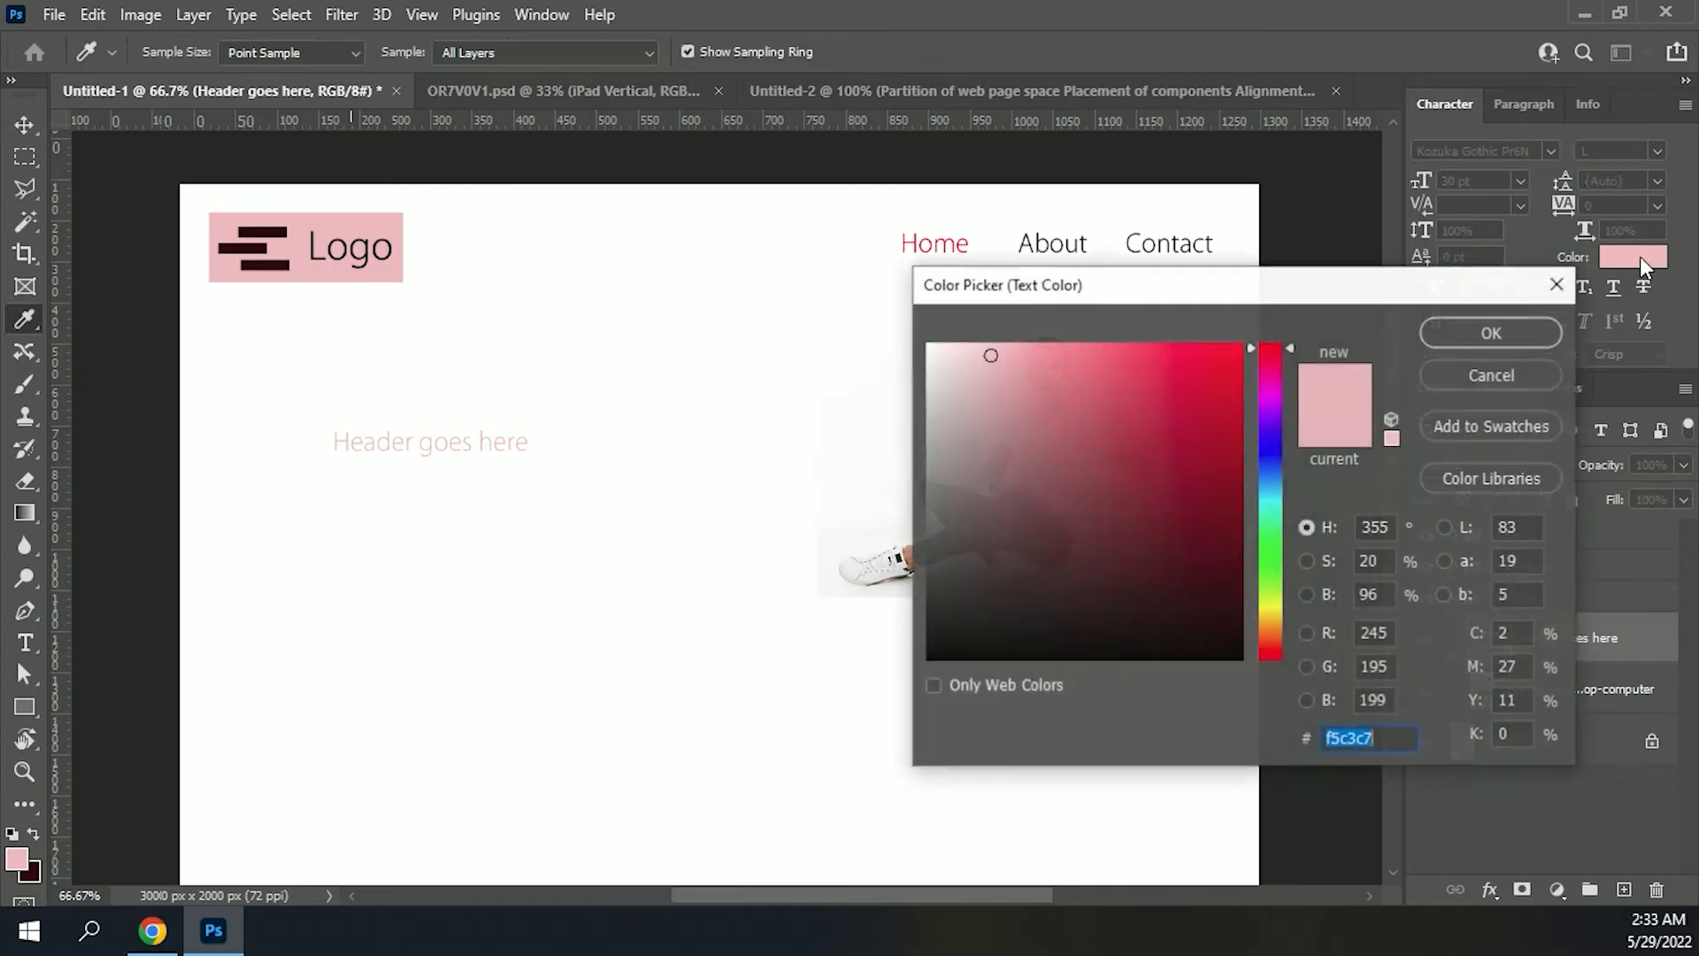
mouse_move(1022, 416)
left_mouse_down()
mouse_move(924, 584)
mouse_move(915, 651)
left_mouse_up()
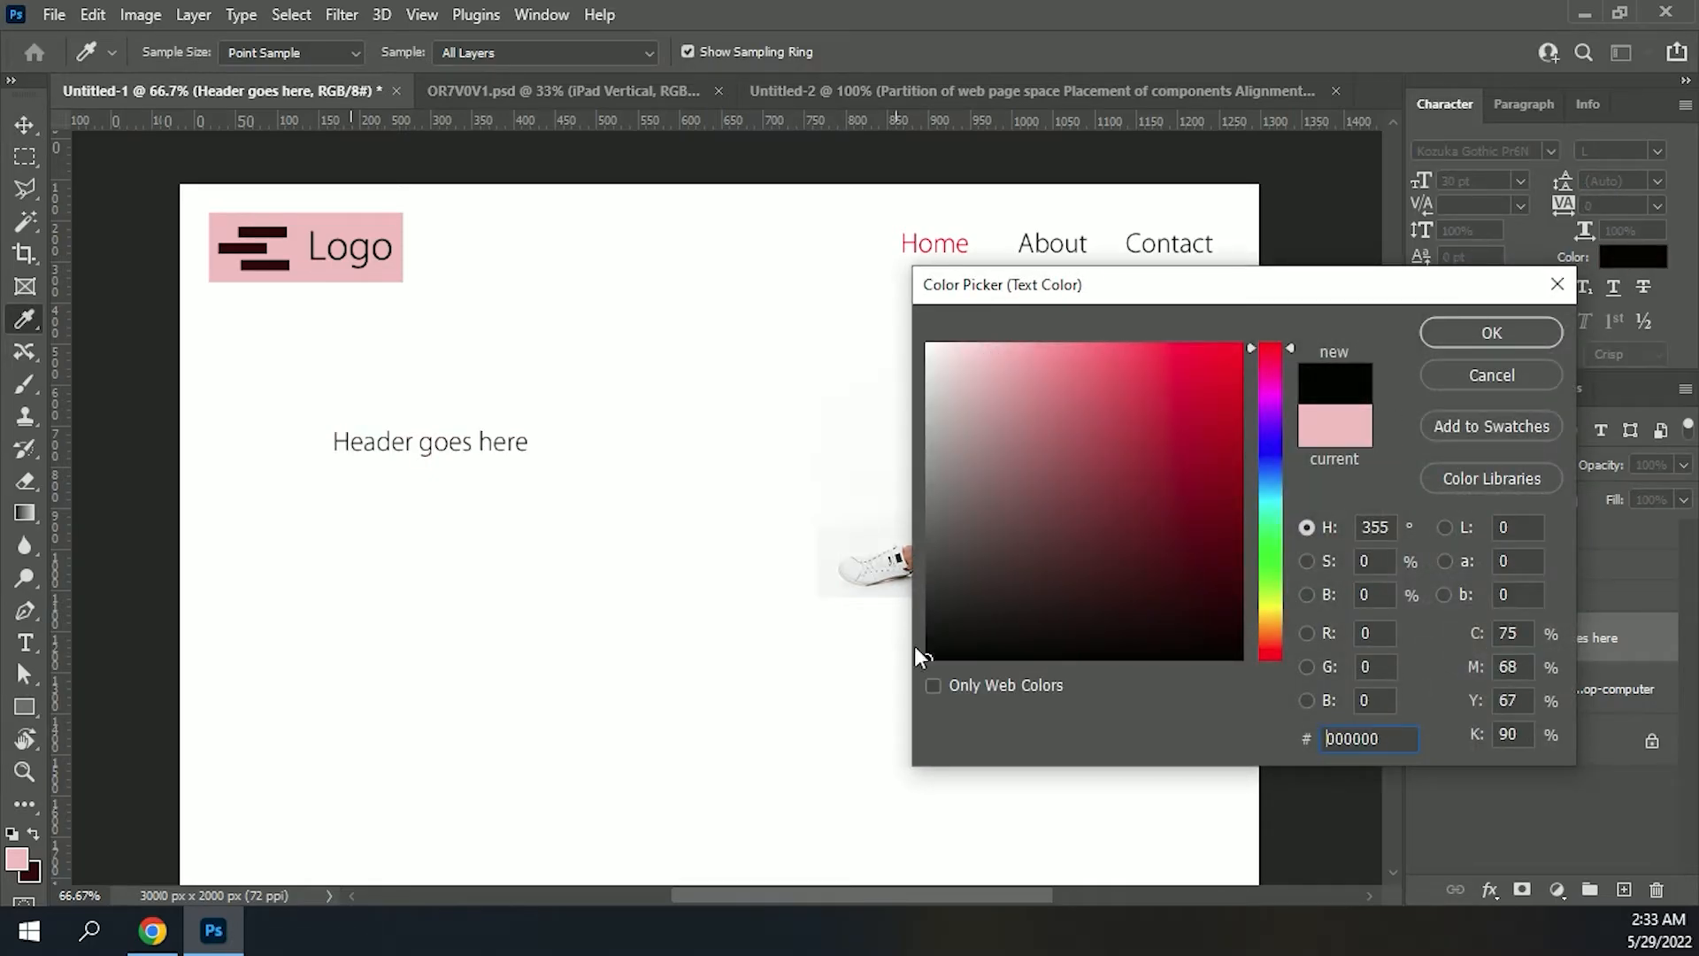
left_click(1498, 345)
Step: Reposition the header text, duplicate it below, set the copy to 24 pt and bring it close beneath the original
left_click_drag(403, 442, 311, 435)
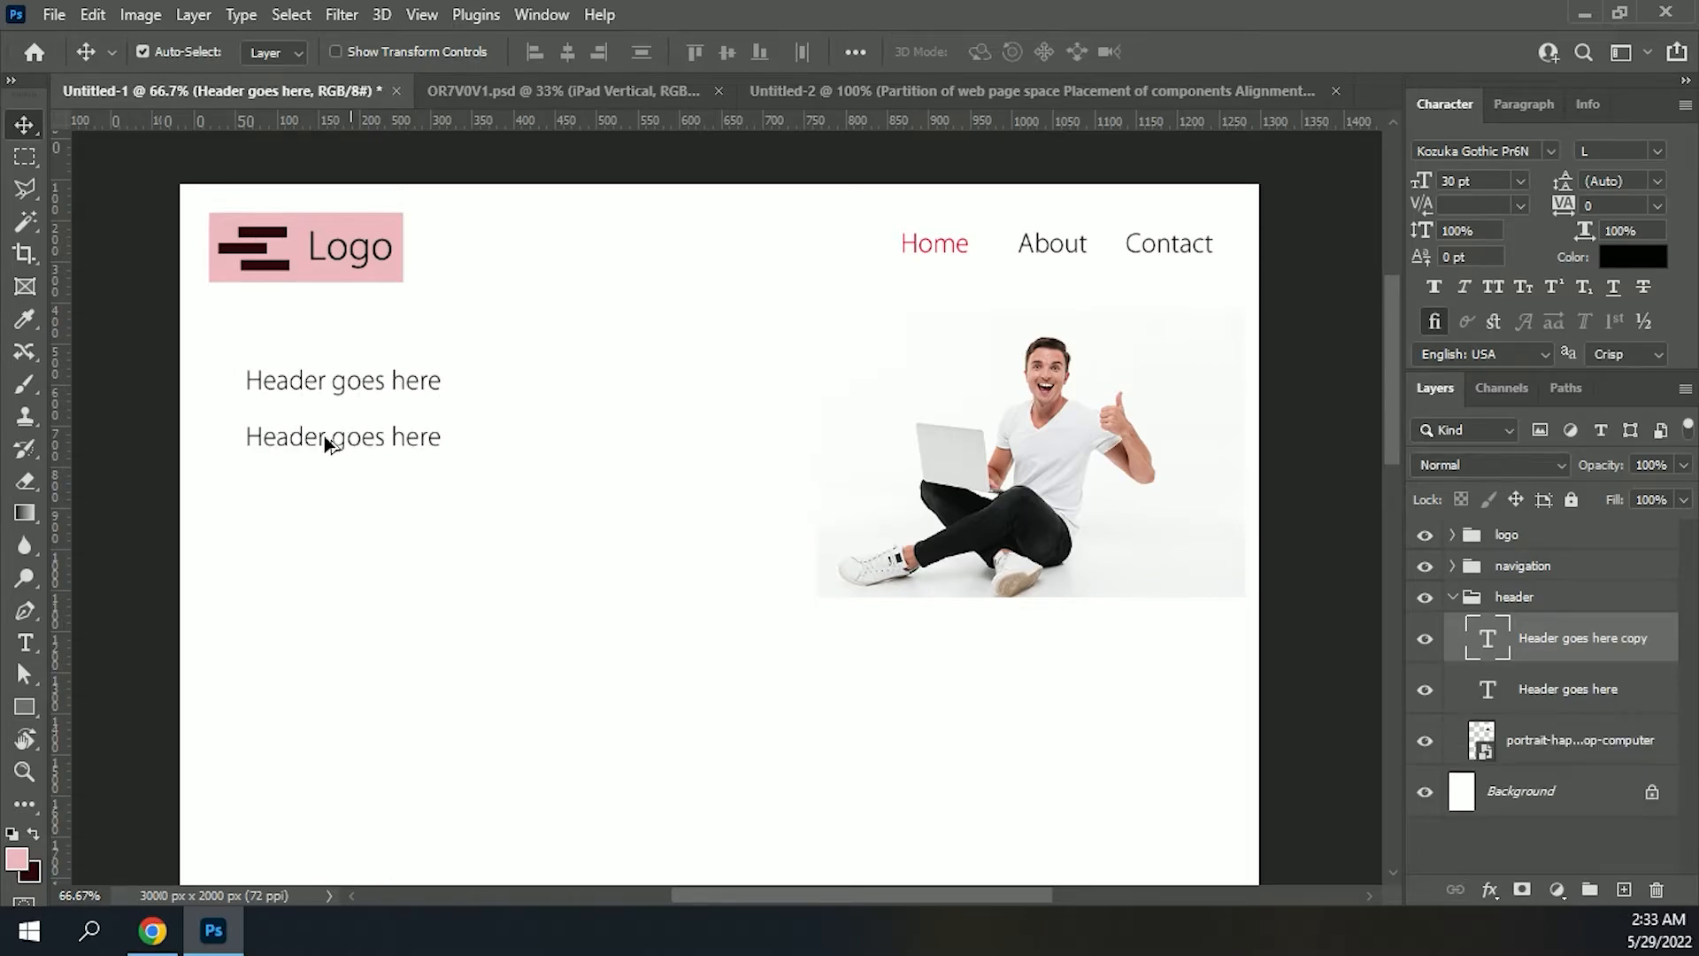
left_click(1524, 179)
left_click(1476, 403)
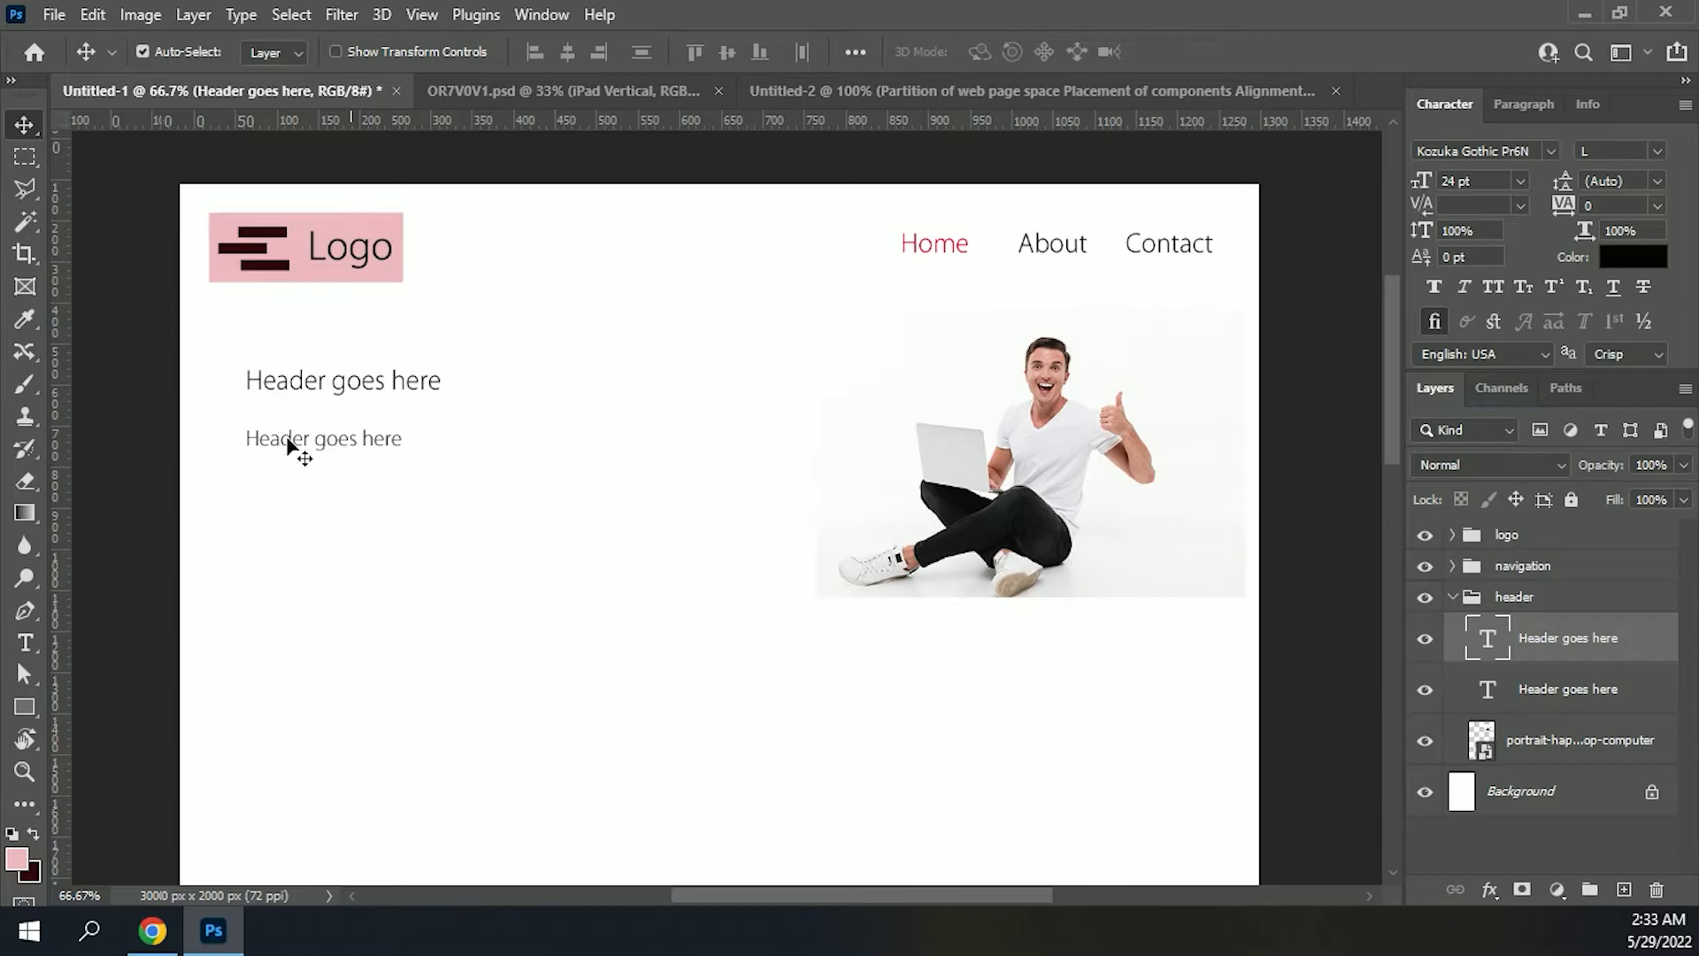
left_click_drag(288, 442, 292, 422)
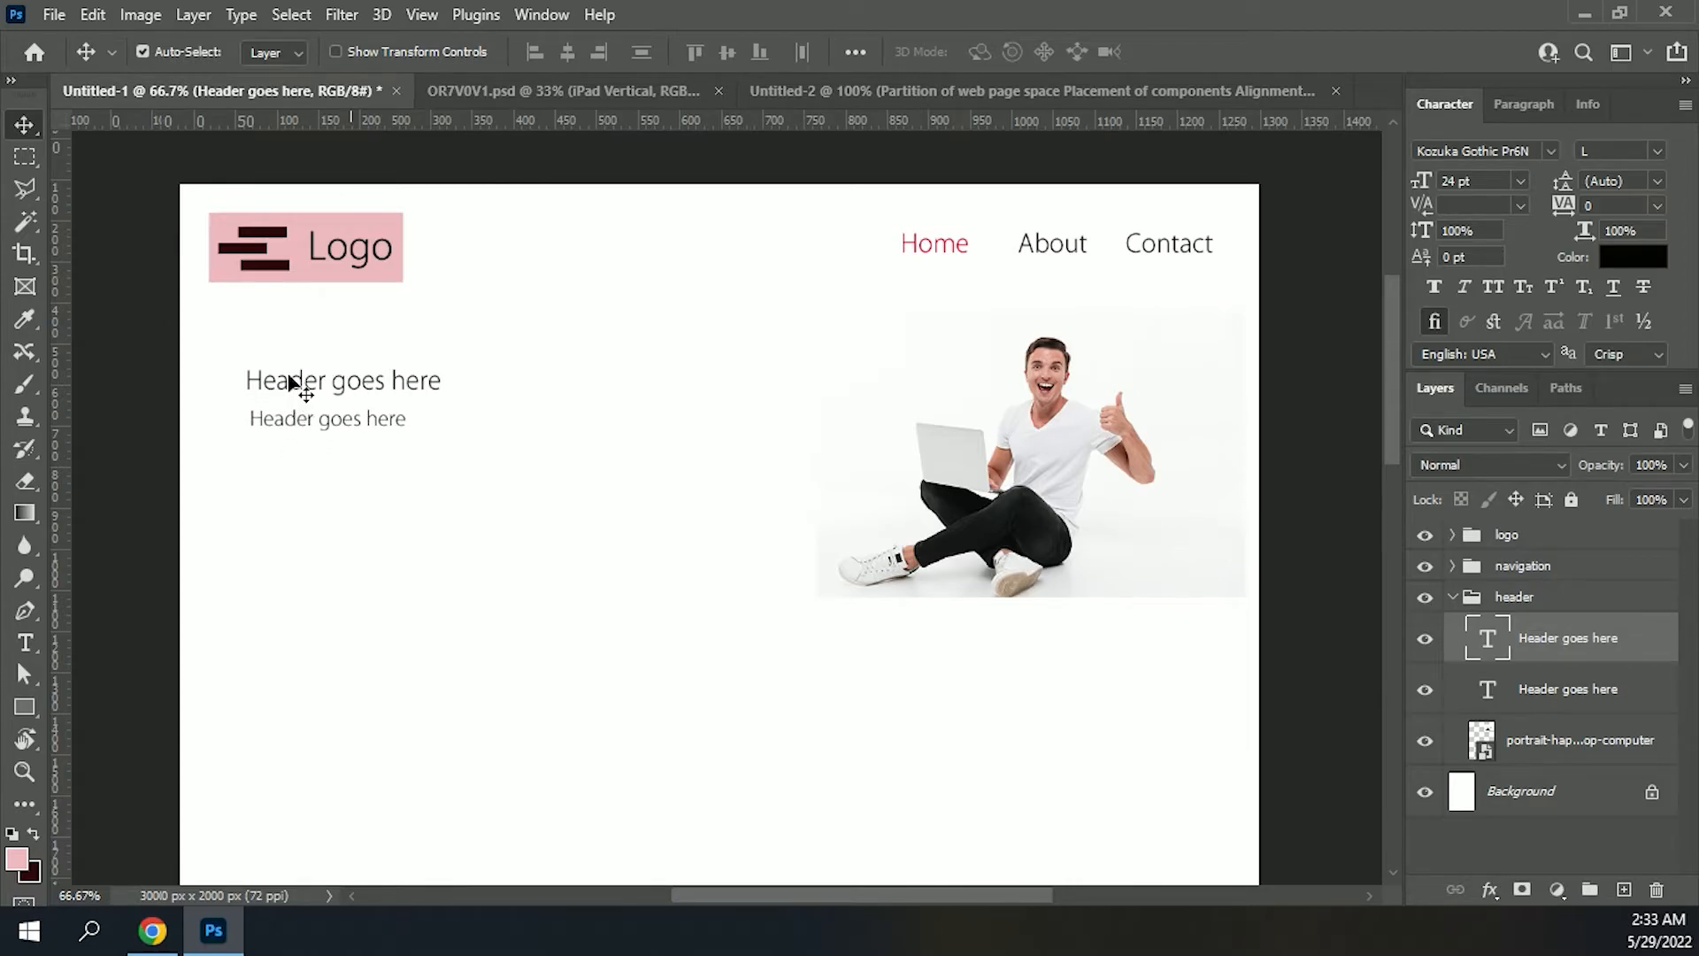
Step: Set the original header text to 48 pt, then arrange it lower with the smaller line directly beneath it
left_click(292, 383)
left_click(1519, 181)
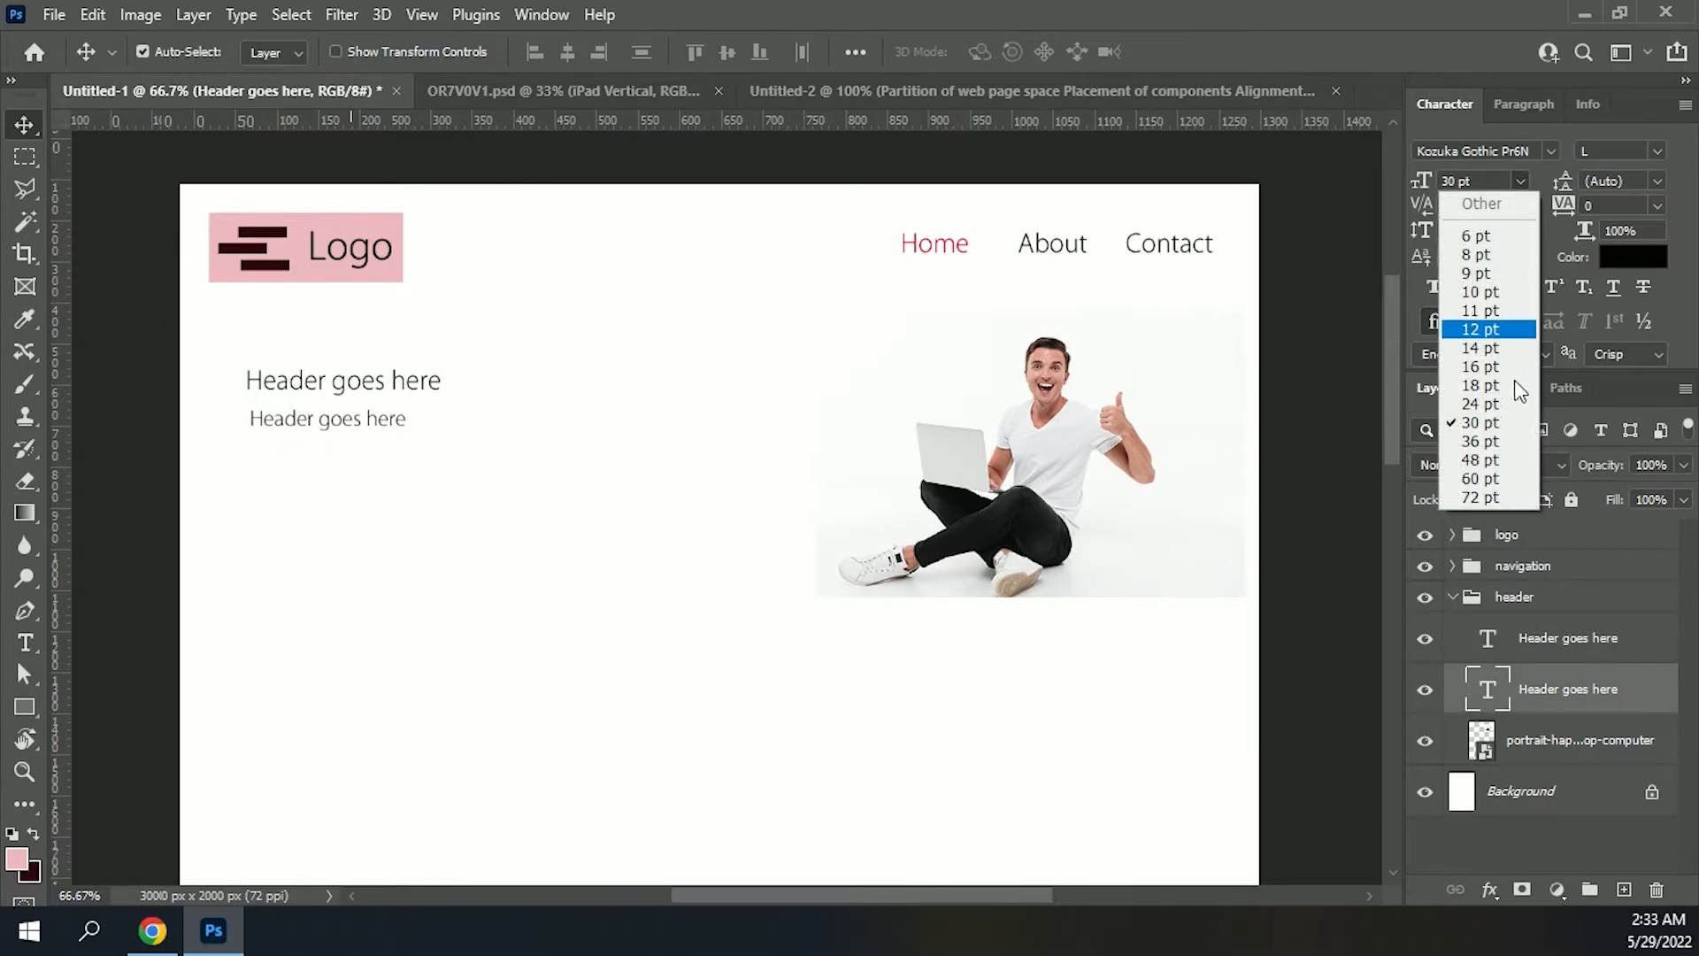
left_click(1506, 459)
left_click_drag(334, 400, 357, 462)
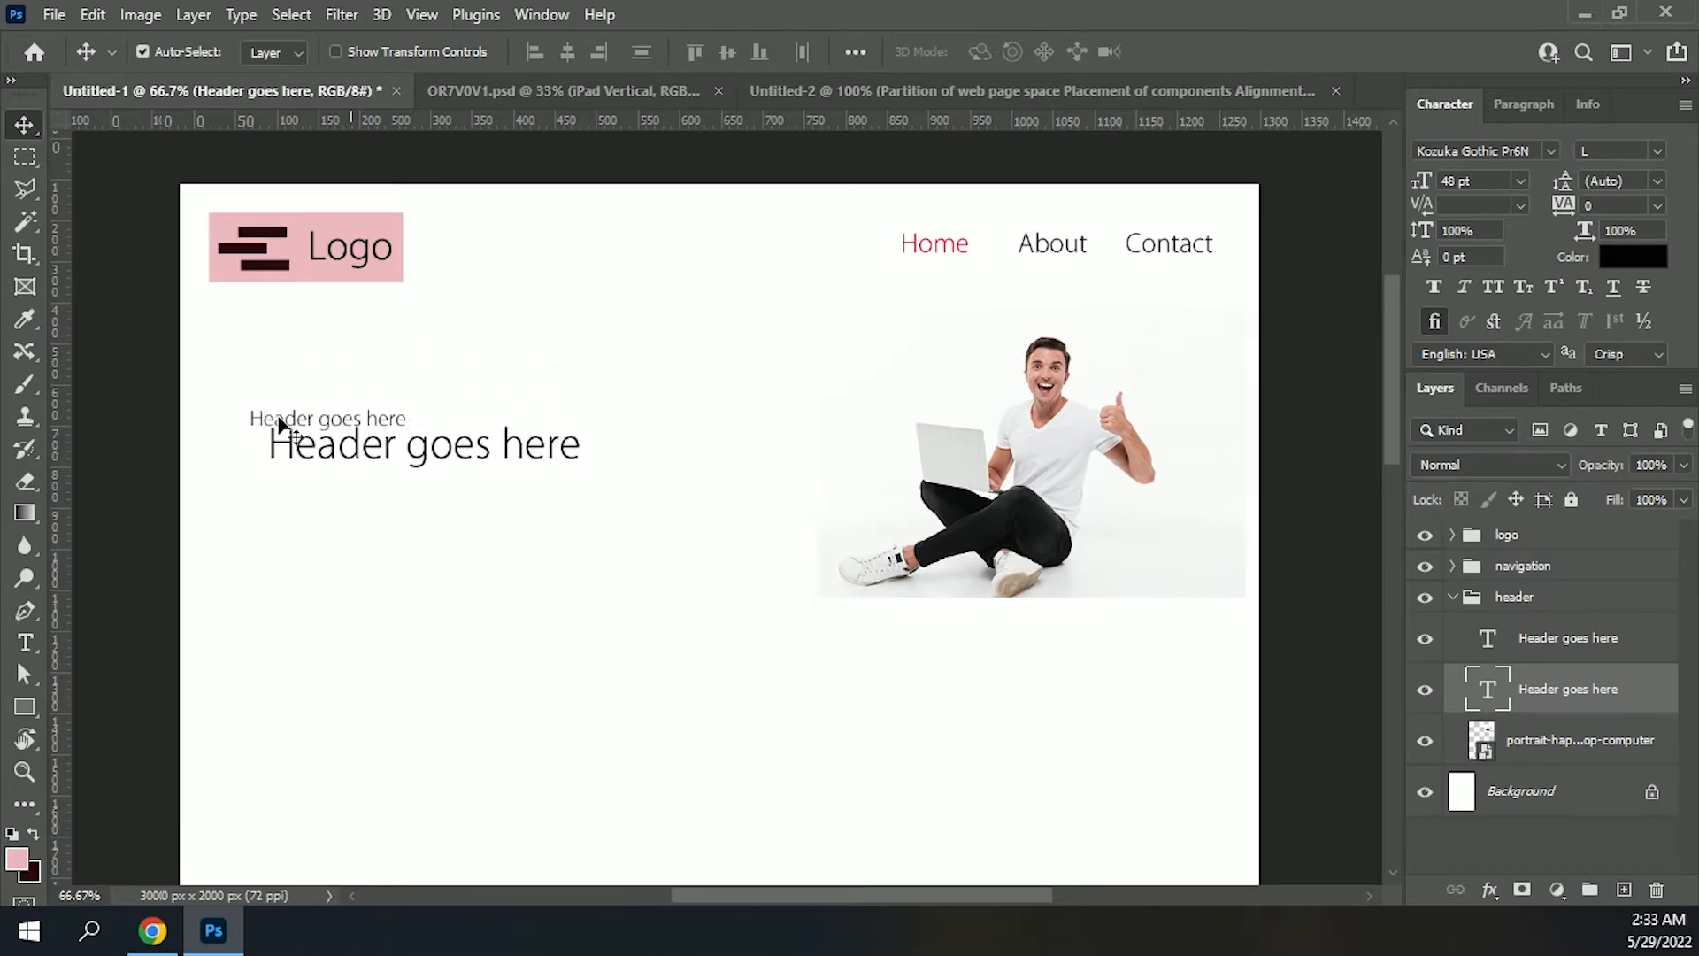
left_click_drag(275, 422, 293, 478)
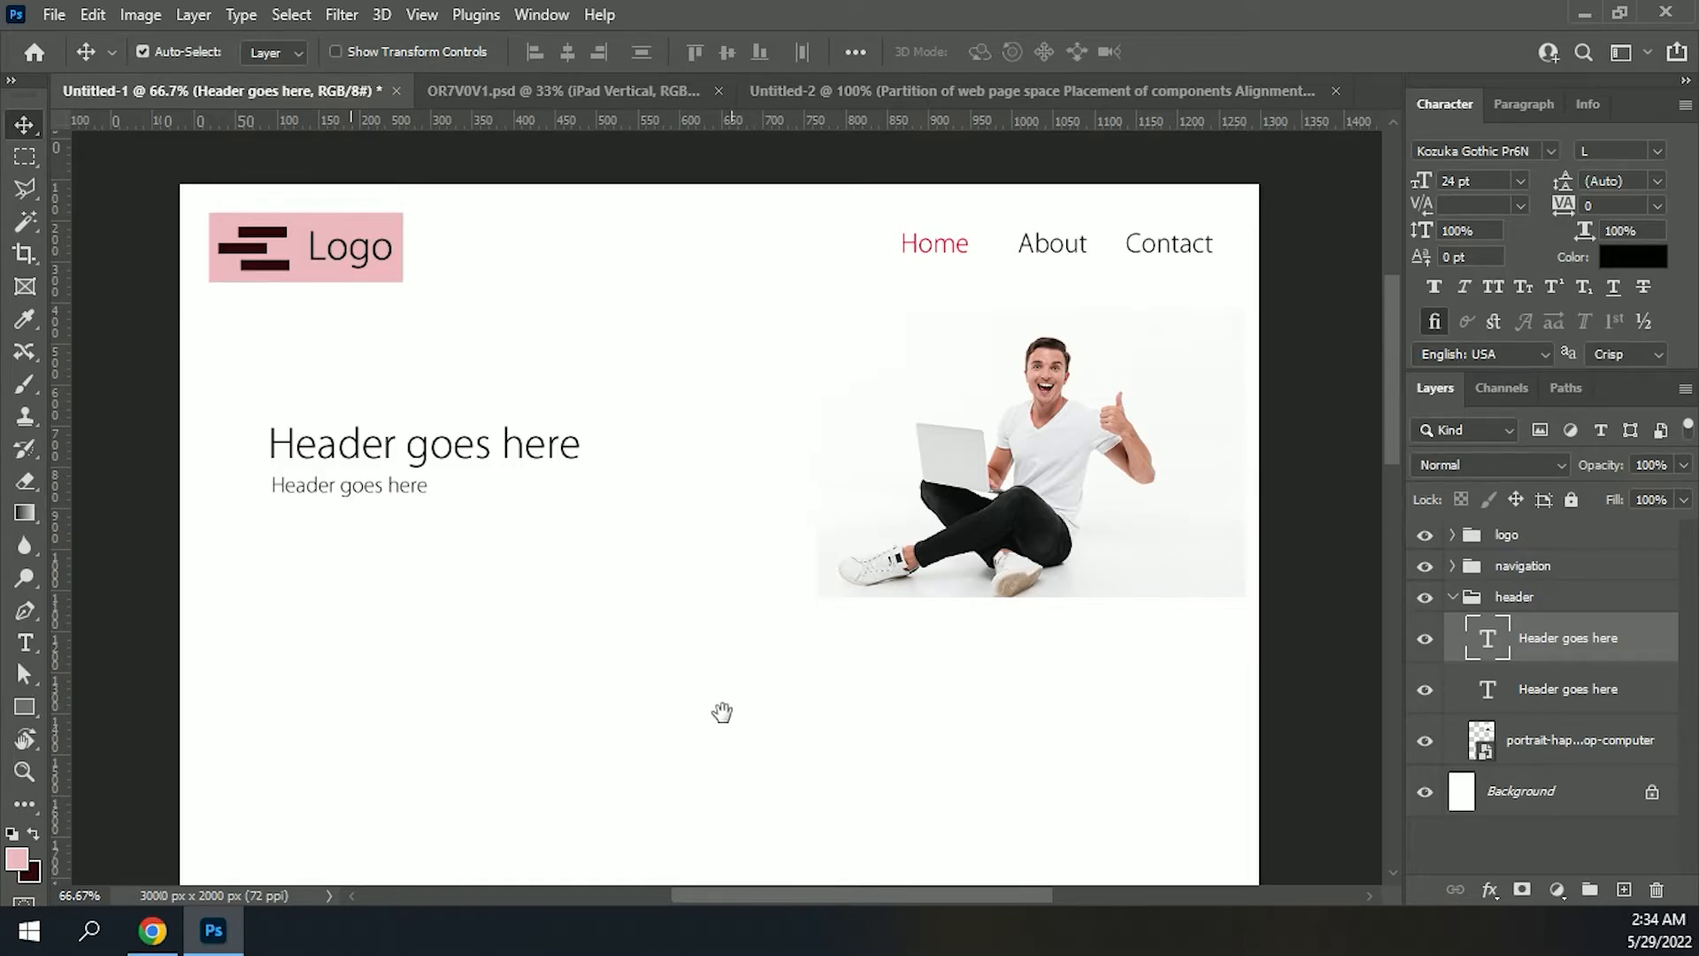
Step: Collapse the header group, then add a new layer and a new group between it and the background
left_click_drag(720, 708, 693, 440)
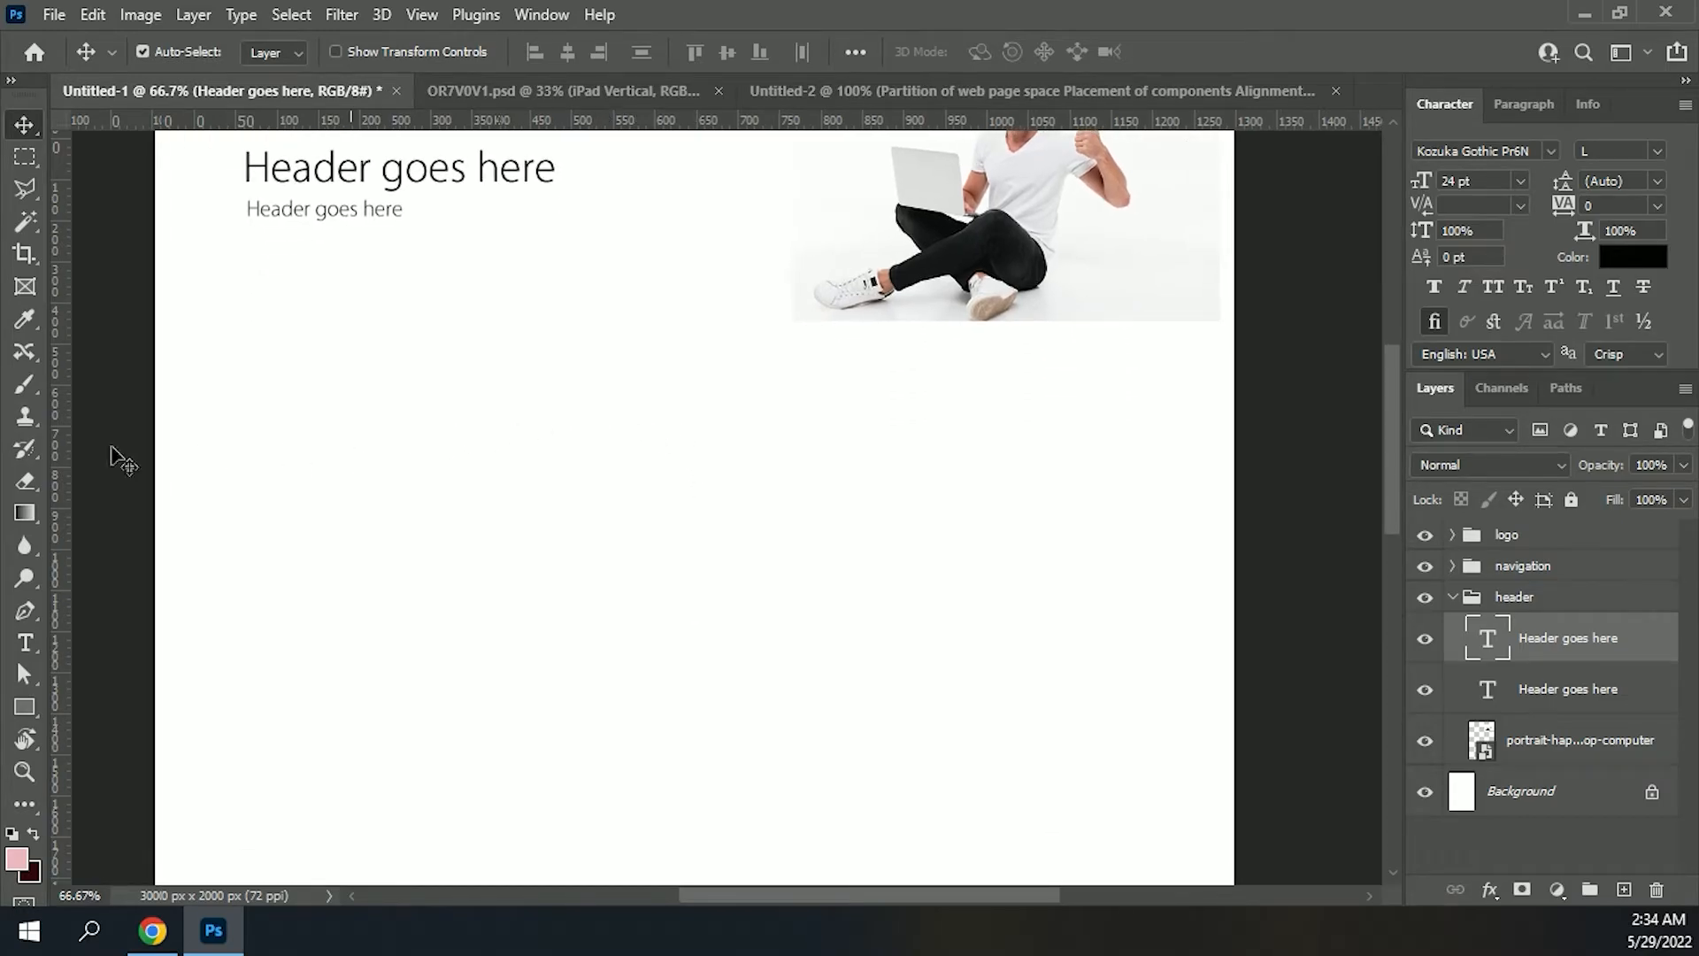
left_click(1453, 598)
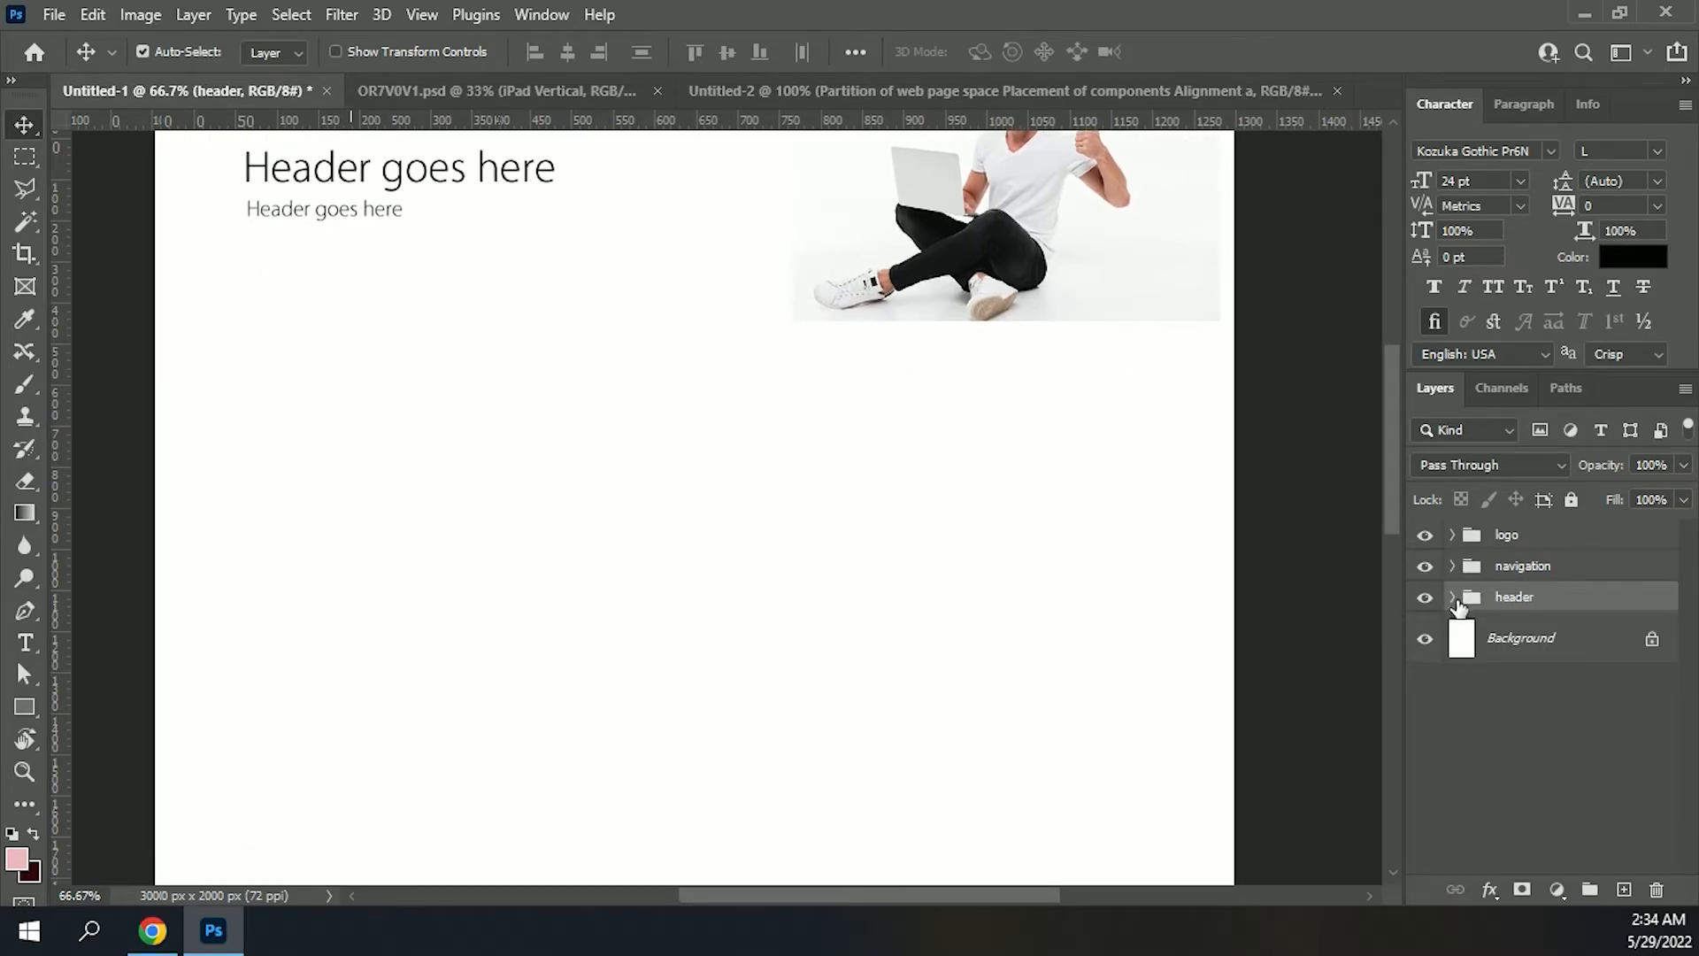
left_click(1521, 643)
left_click(1623, 889)
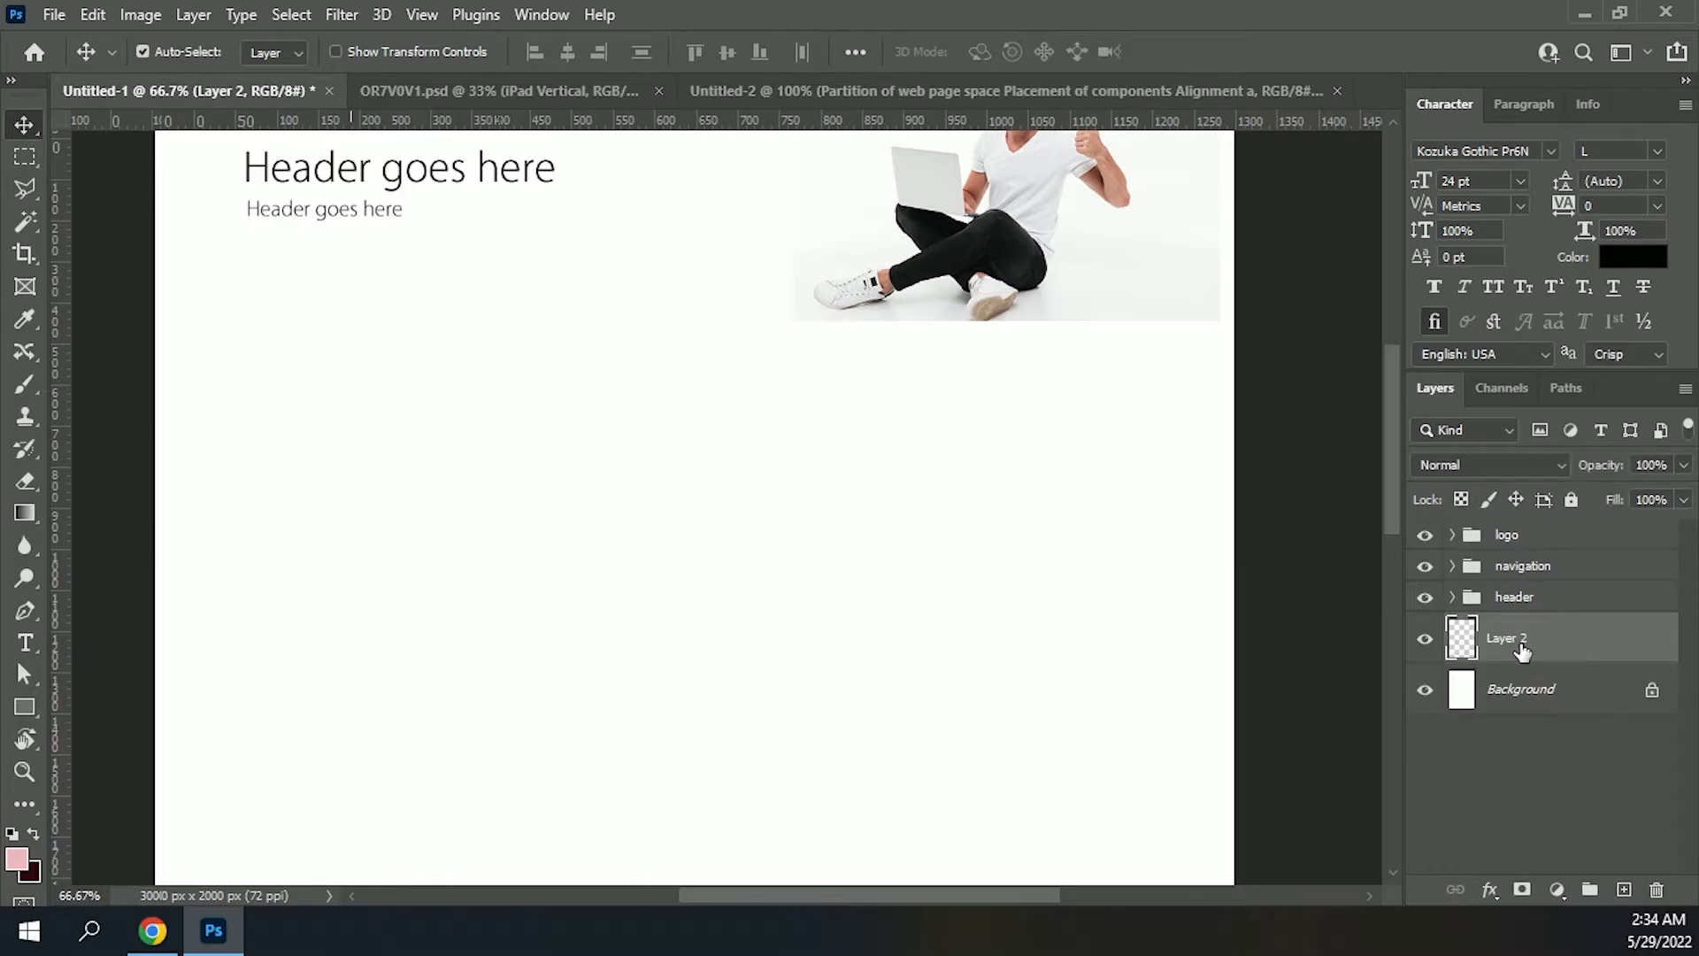
left_click(1590, 889)
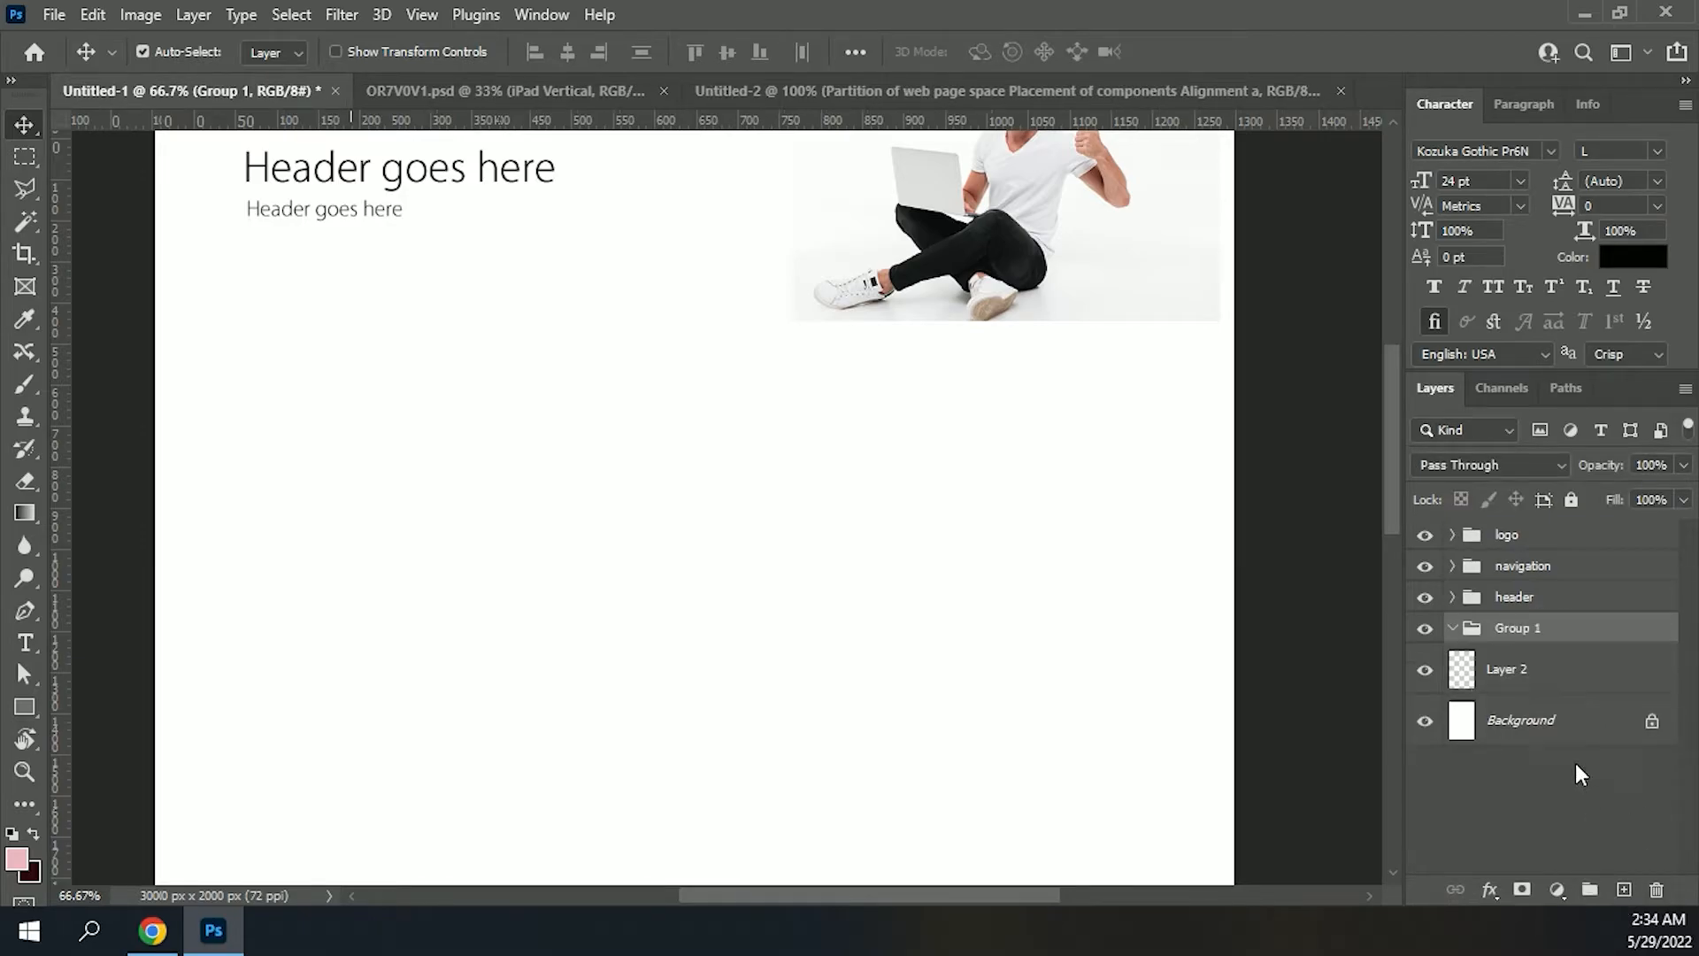
Step: Rename the new group as "section" and place Layer 2 inside it
double_click(1514, 630)
type("section")
key("Return")
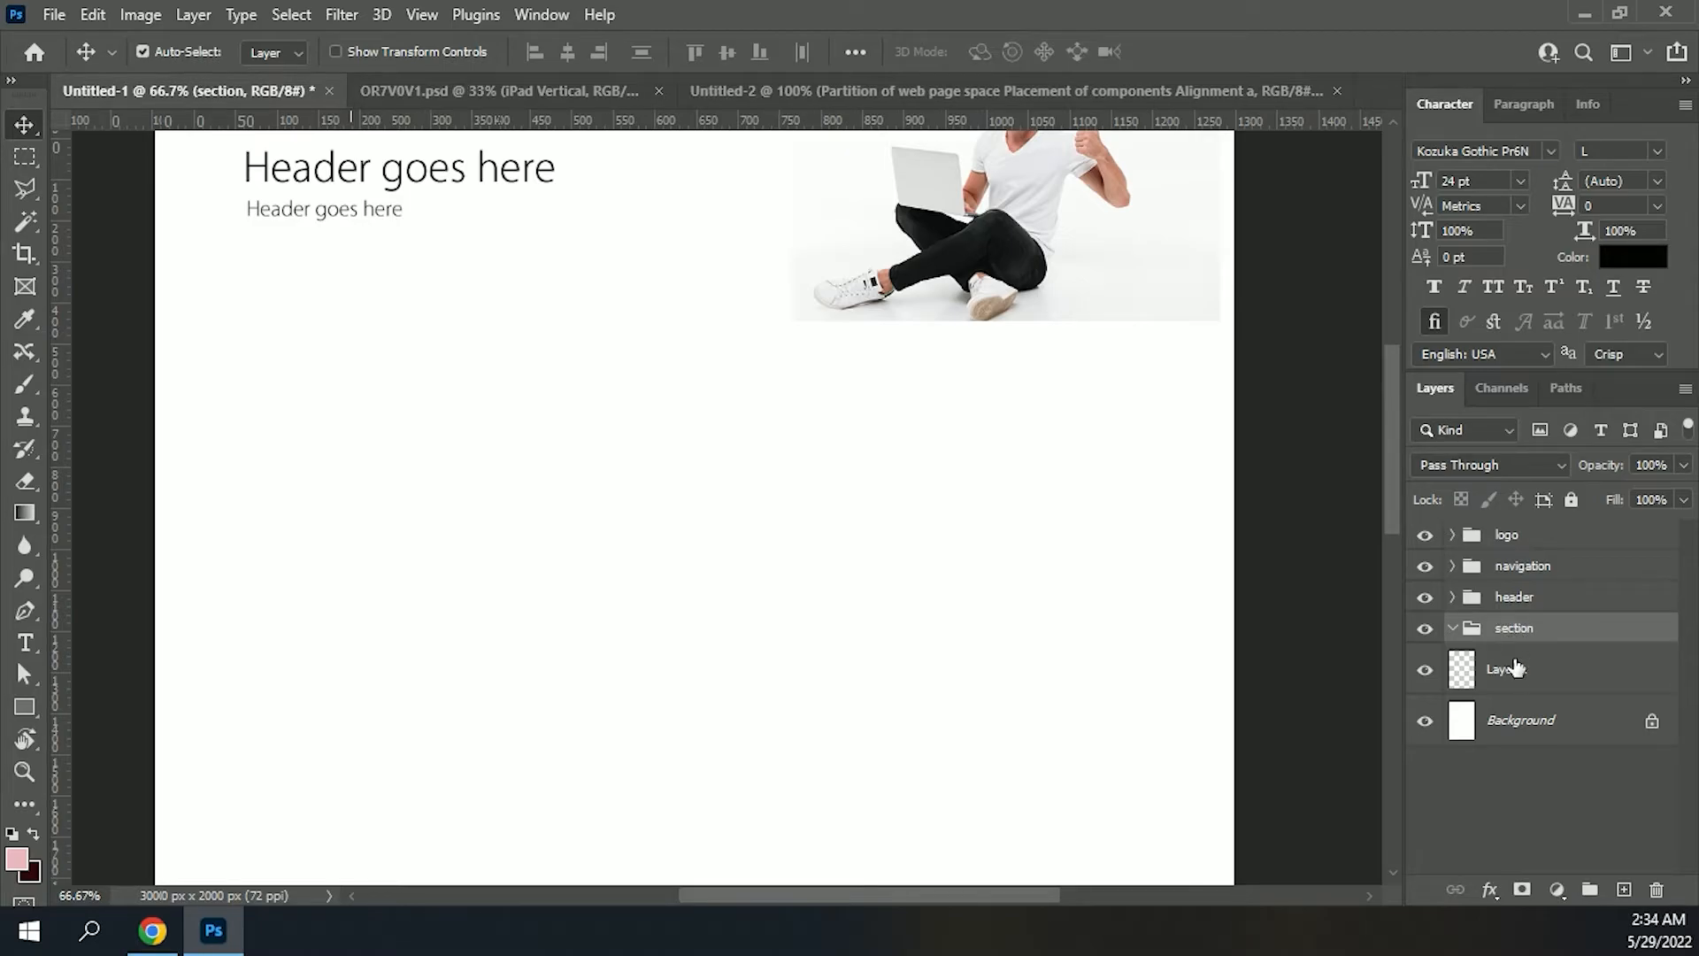
left_click_drag(1515, 669, 1530, 652)
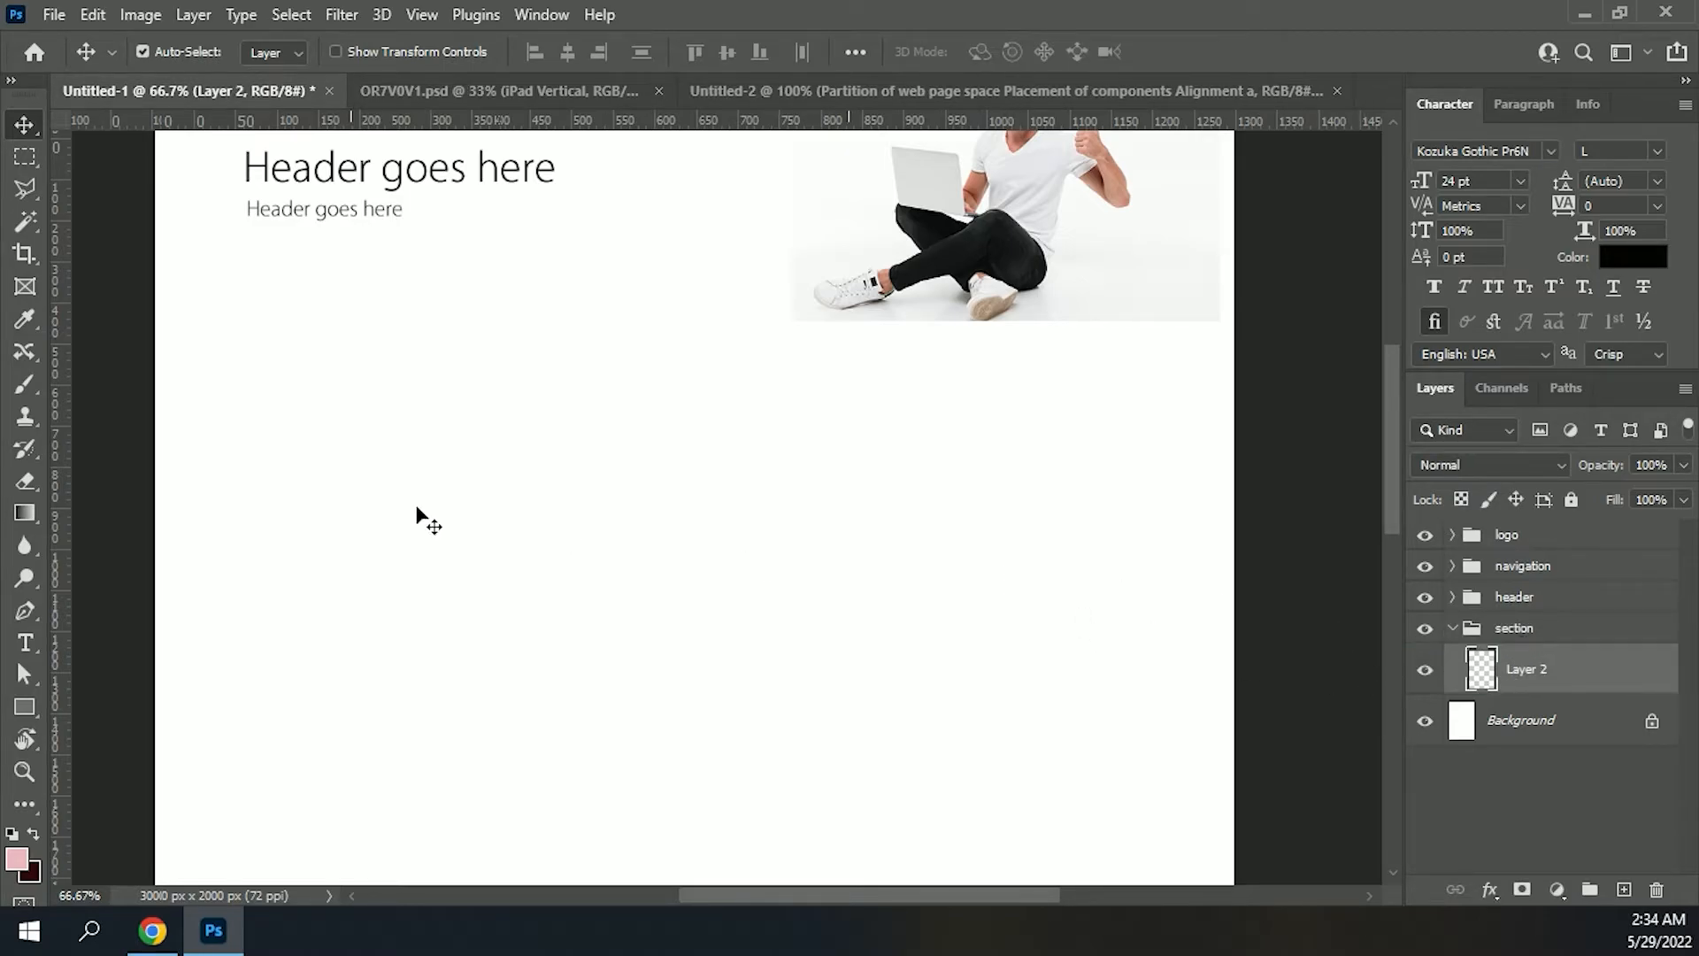
Step: Draw a square selection about 315 px wide below the header text, fill it with the pink foreground color, and deselect
left_click(24, 156)
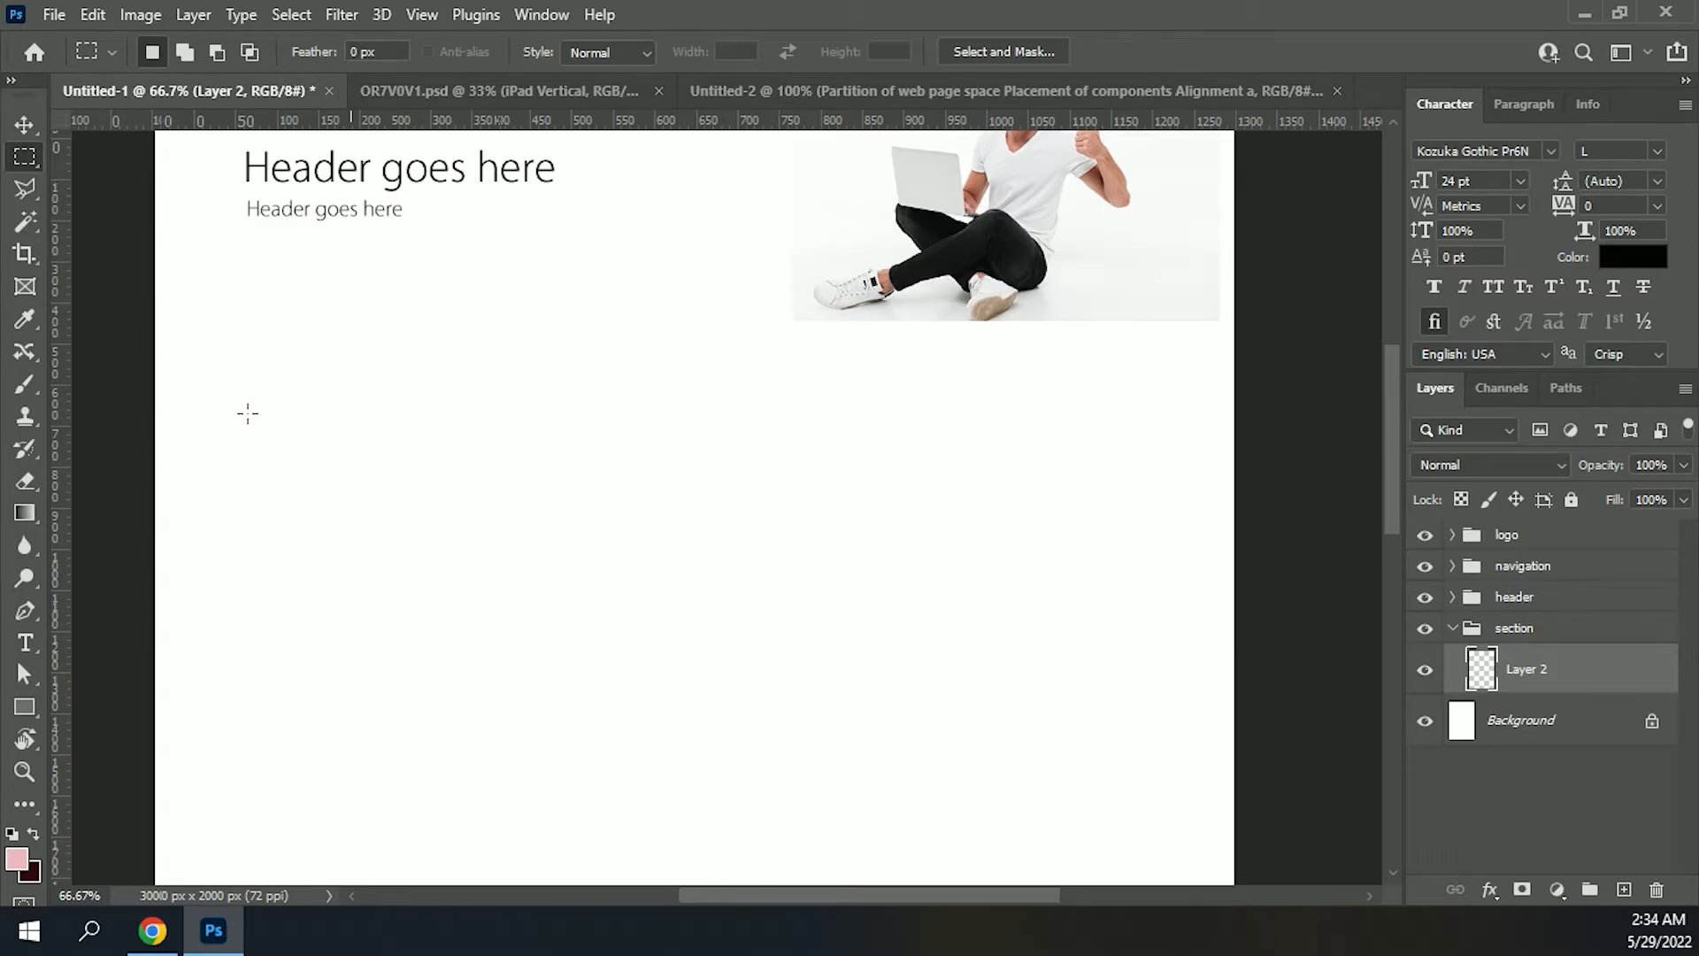
left_click_drag(247, 423, 510, 728)
key("alt+BackSpace")
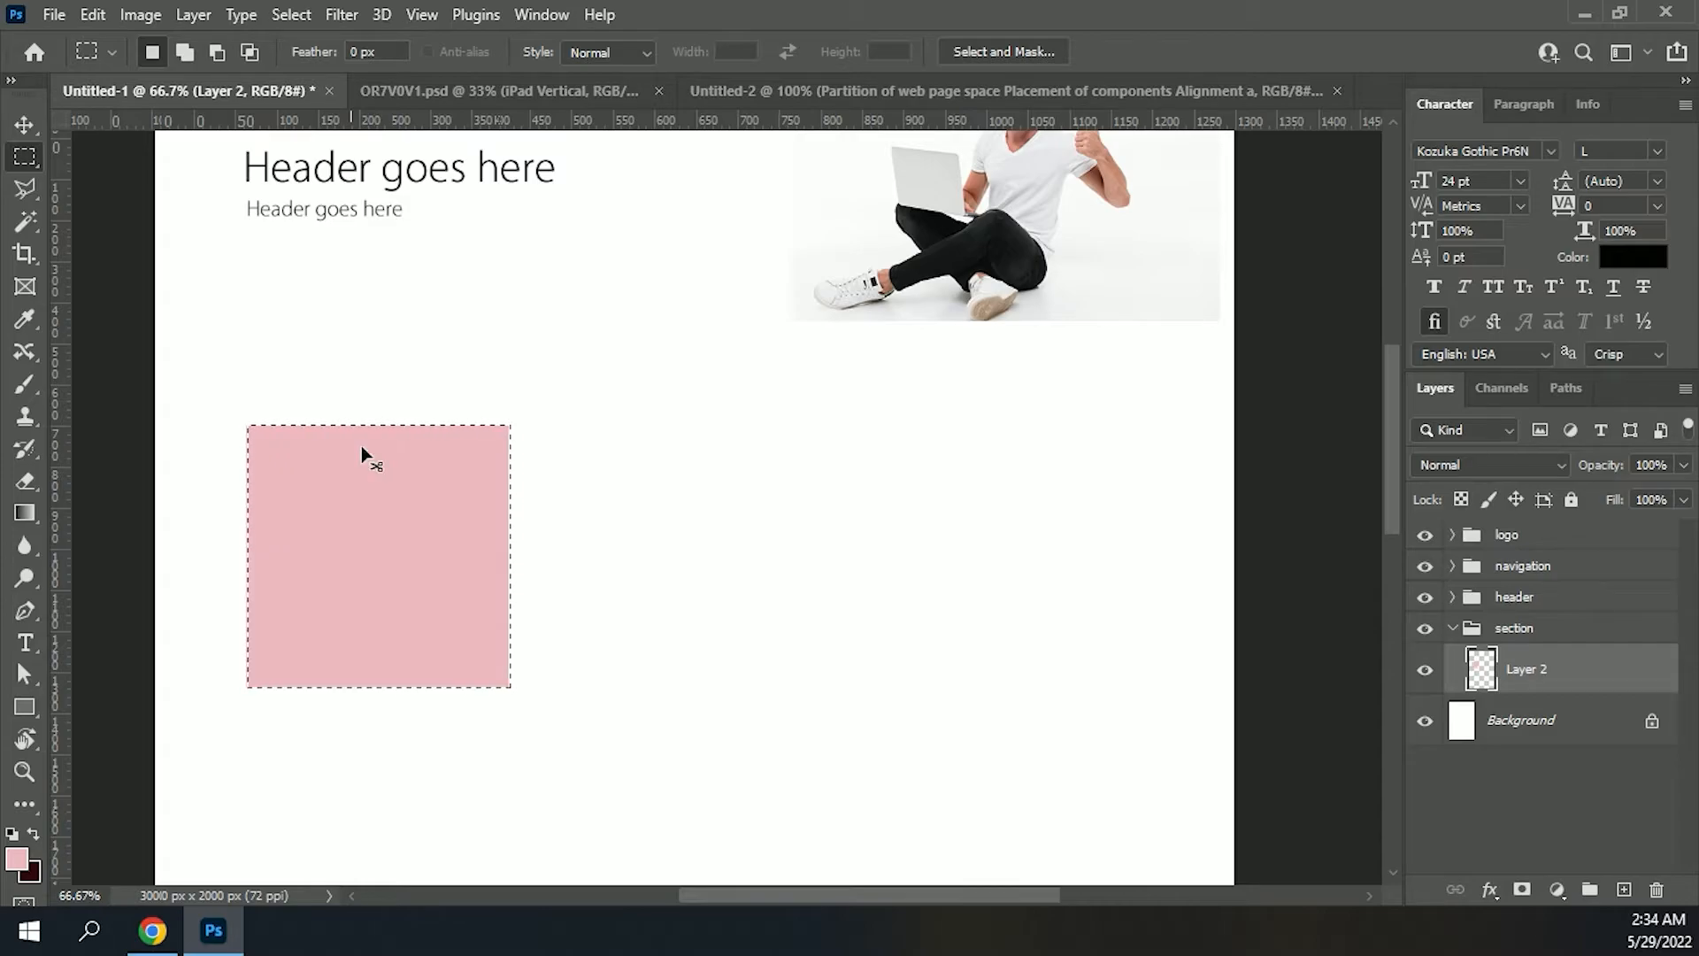
key("ctrl+d")
Step: Duplicate the pink square twice to form a horizontal row of three below the header
key("v")
left_click_drag(398, 581, 1025, 596)
left_click_drag(686, 337, 697, 304)
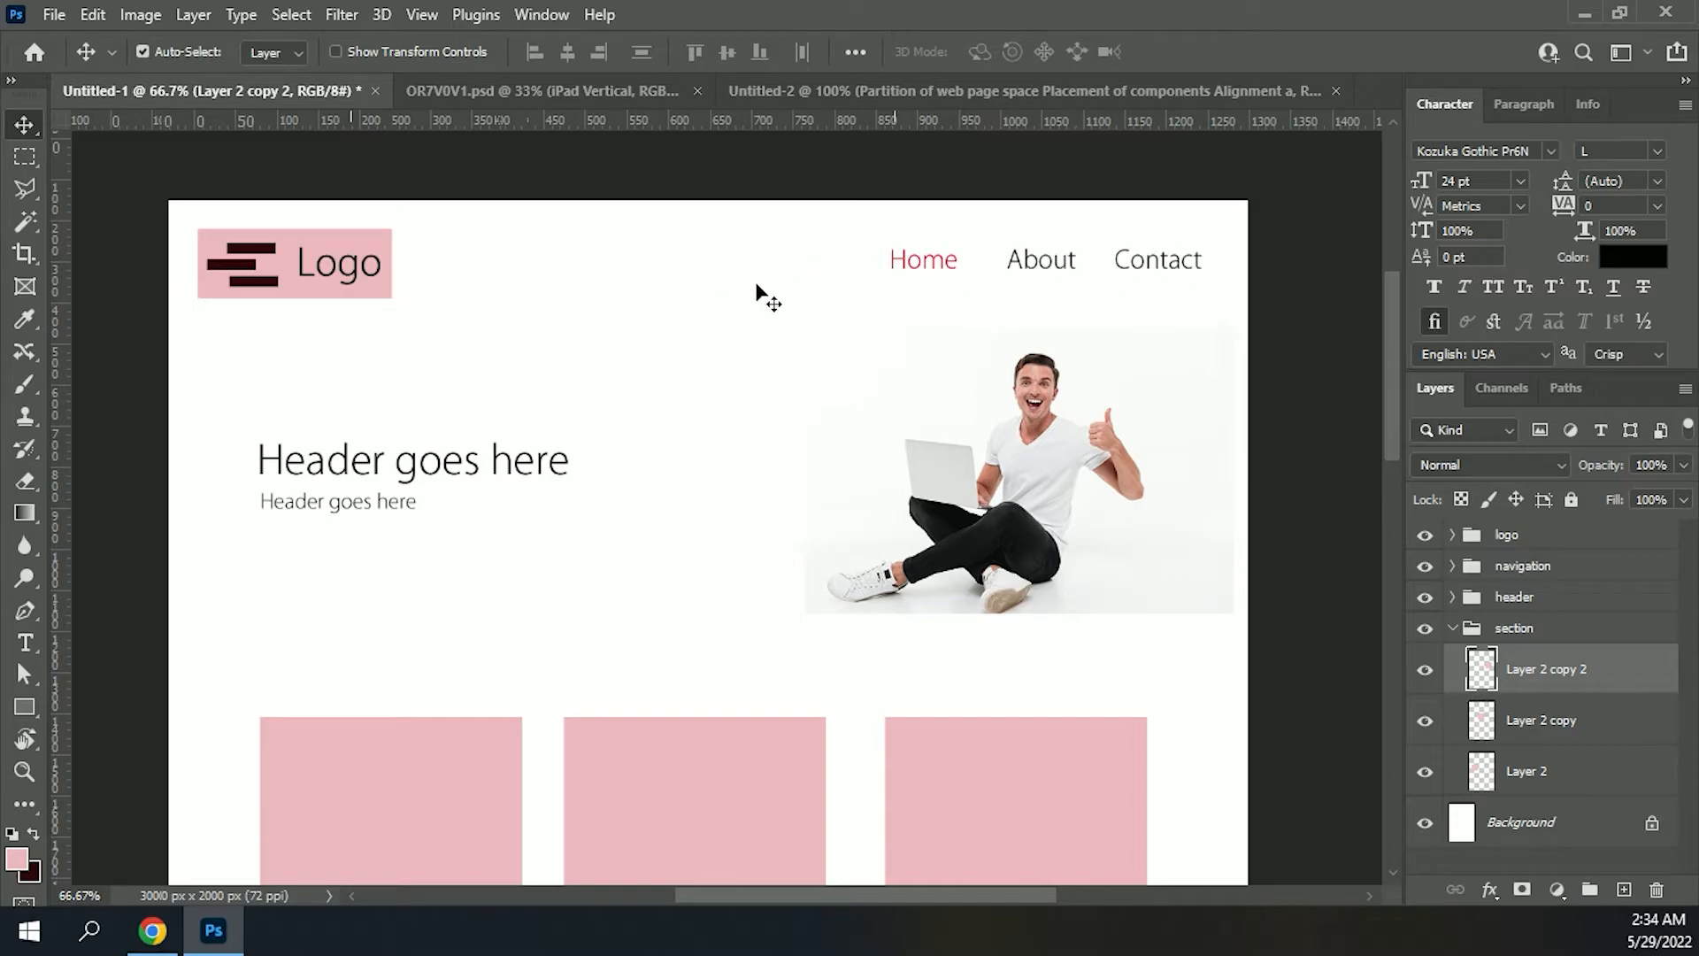
left_click_drag(789, 477, 766, 342)
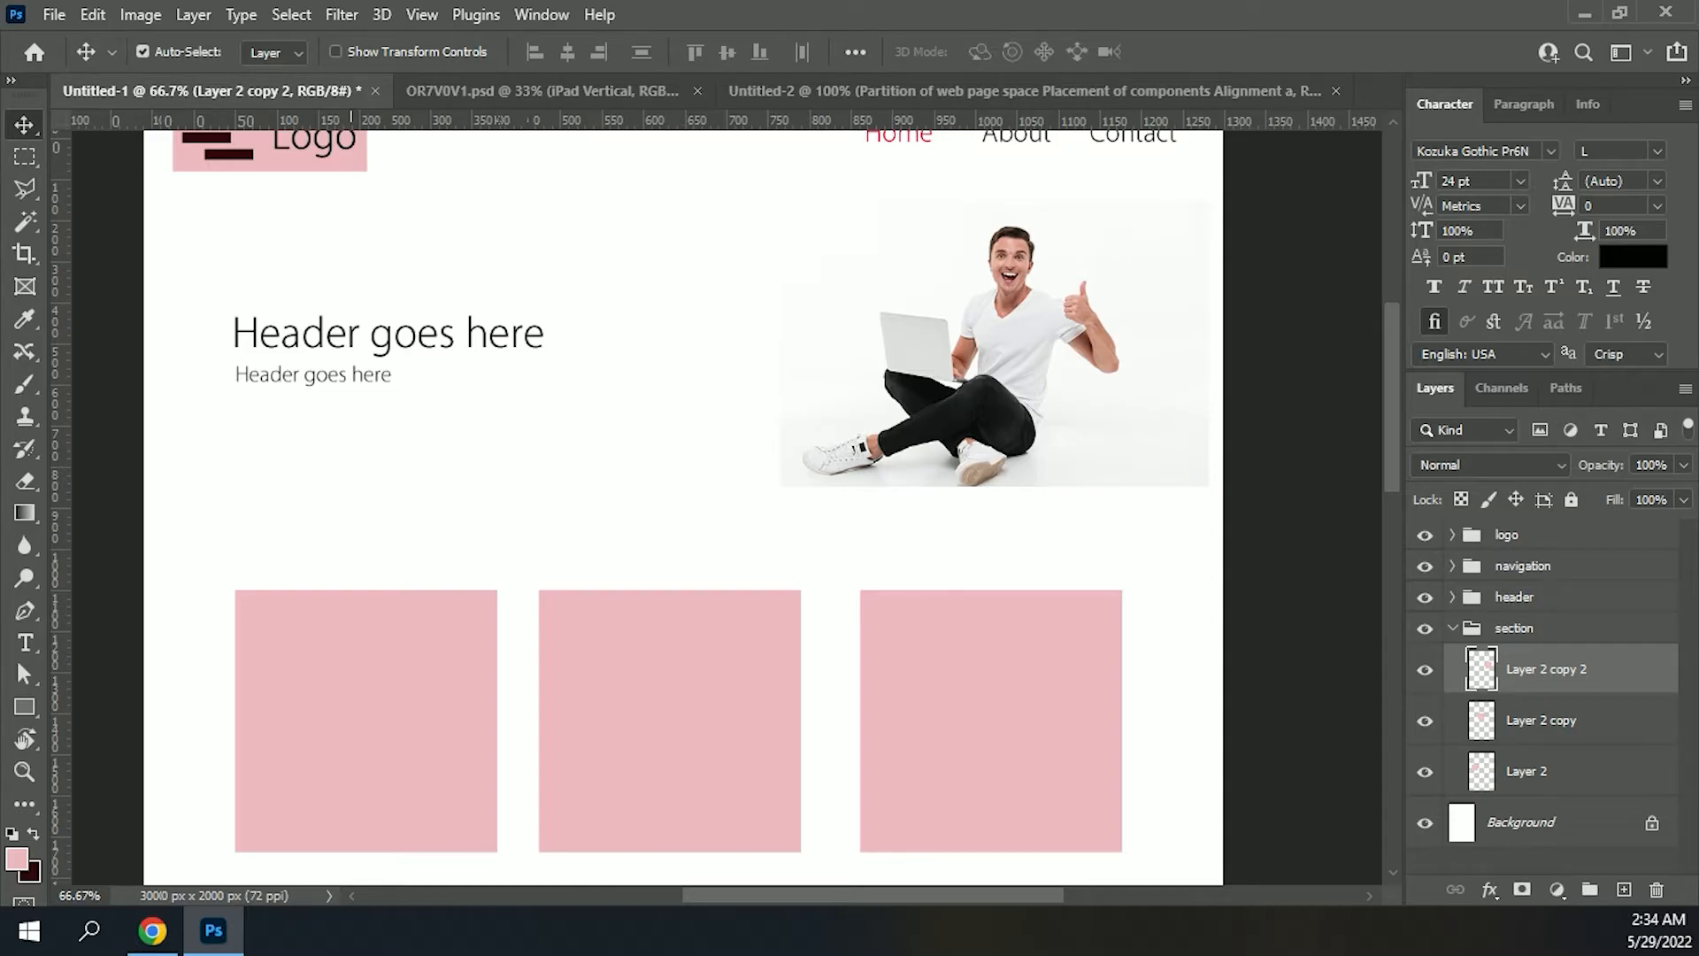
Step: Place the DESIGN banner image above the photo layer in the header group, about 1200 px wide, below the navigation
left_click(969, 409)
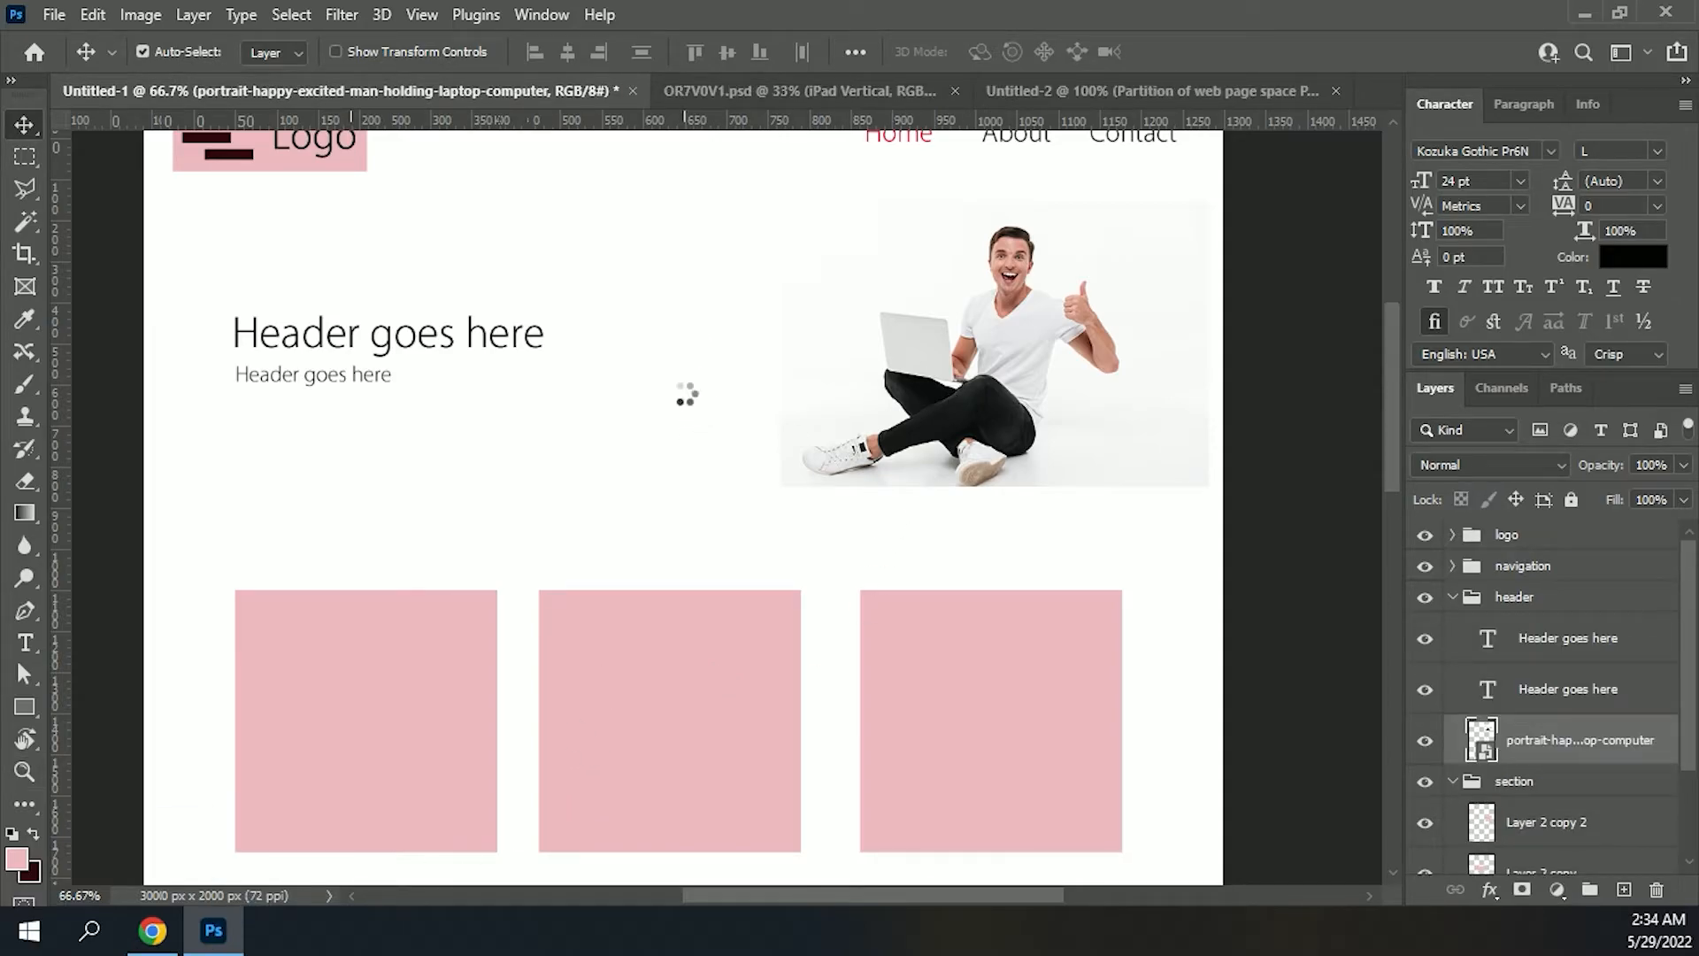
key("ctrl+t")
left_click_drag(832, 448, 825, 388)
key("Return")
left_click_drag(920, 612, 885, 315)
Step: Select the three pink squares together and move them down, clear of the banner image
left_click(386, 466)
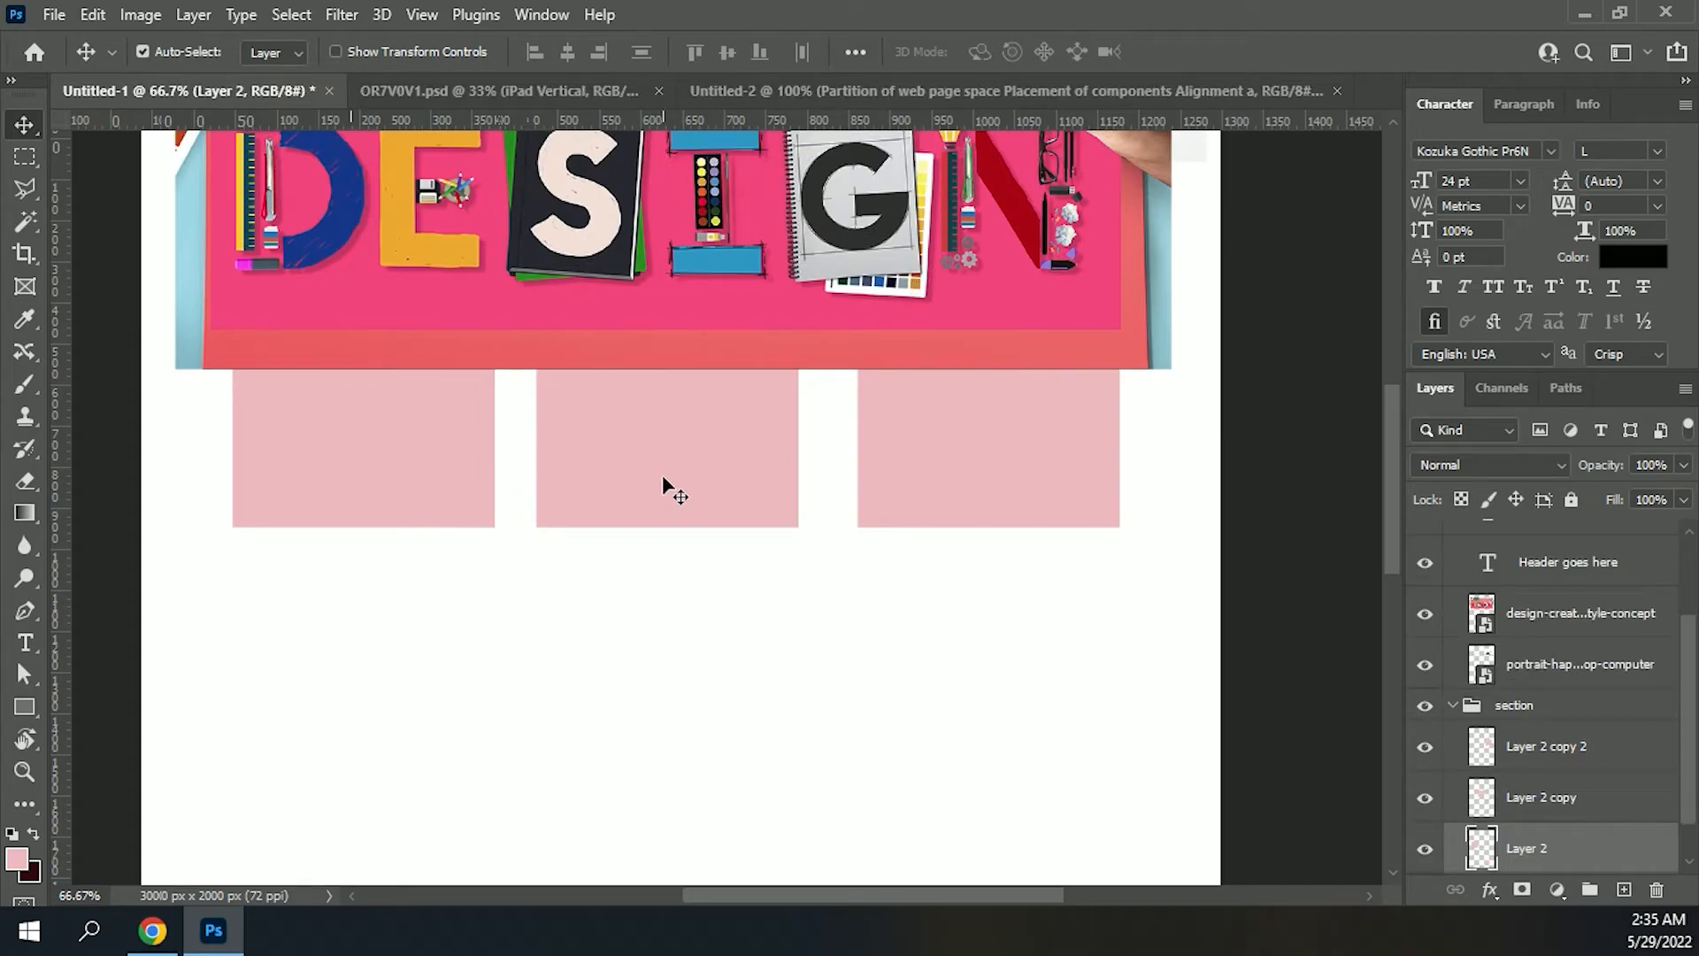
left_click(662, 474, "shift")
left_click(945, 673)
left_click(373, 439)
left_click(693, 463, "shift")
left_click(973, 437, "shift")
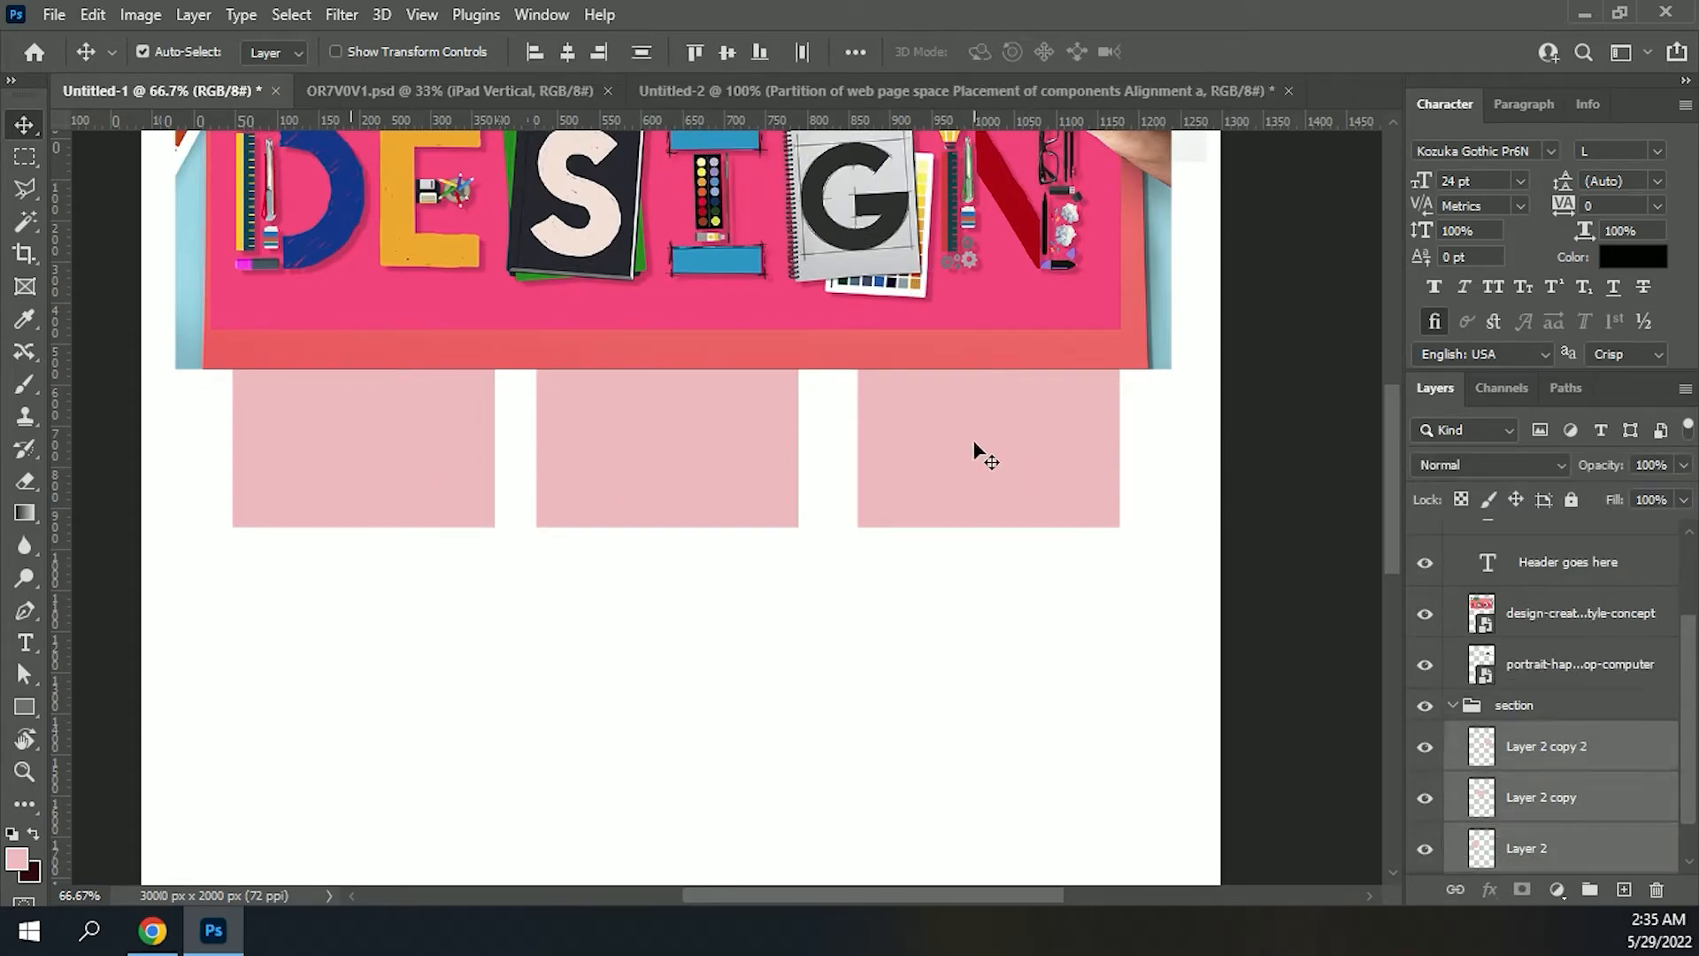
left_click_drag(972, 429, 968, 588)
Step: Nudge the middle pink square right by about 10 px to even out the gaps in the row
left_click(700, 593)
key("shift+Right")
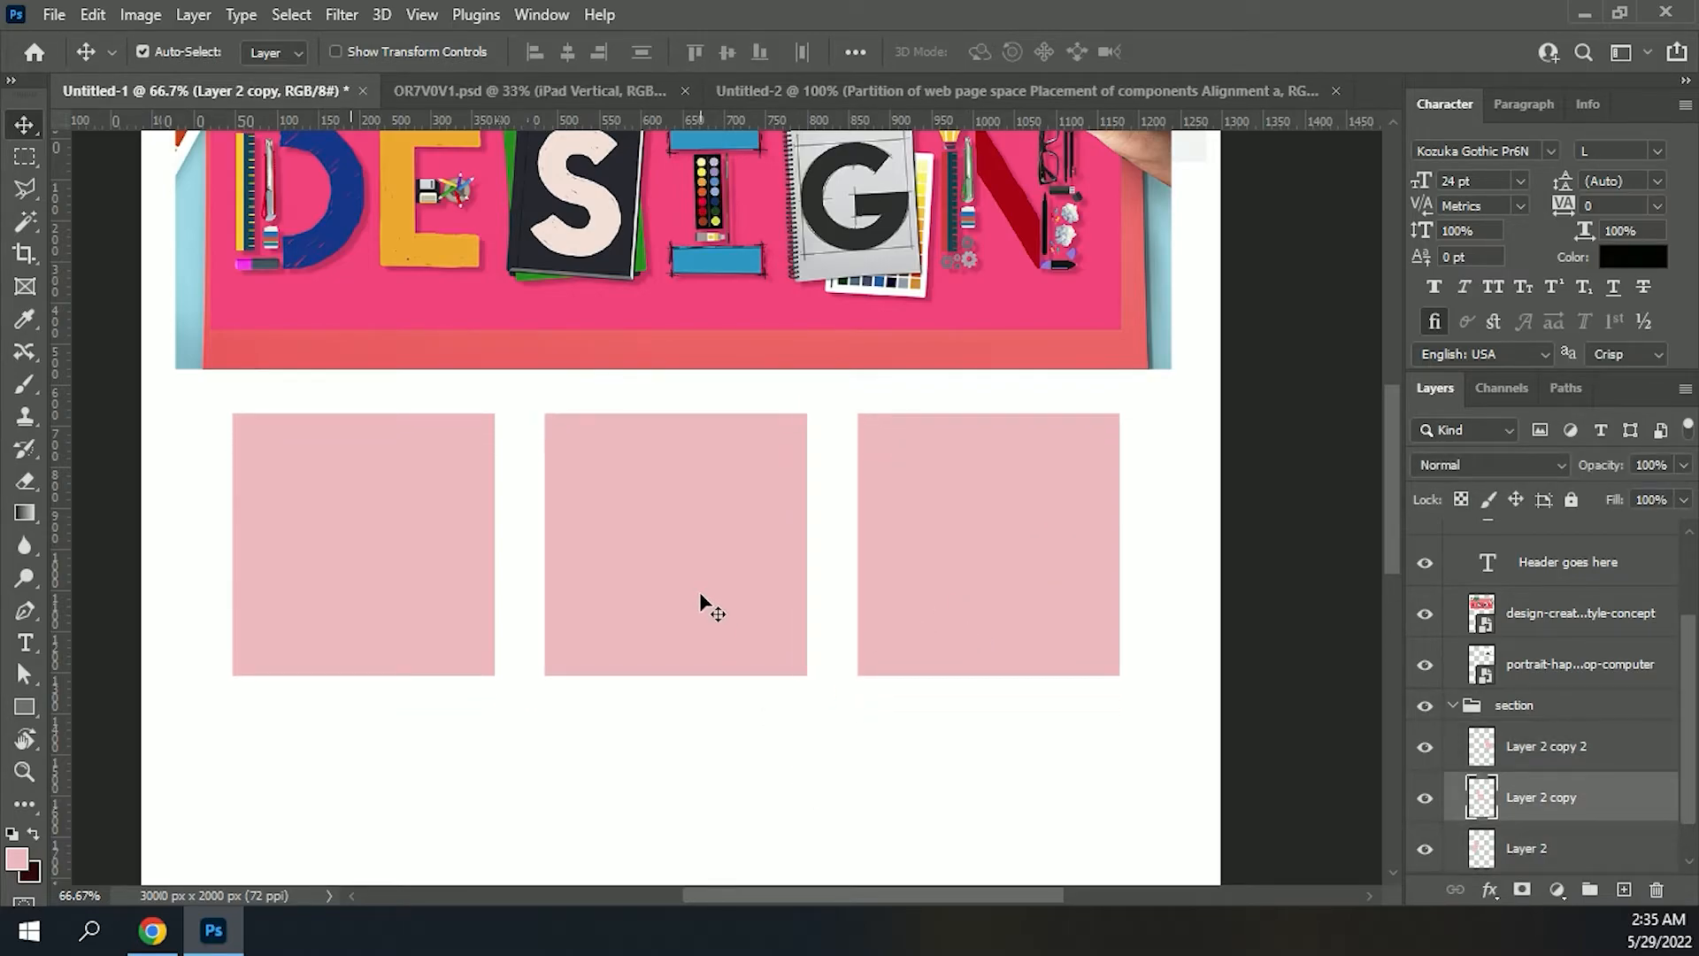
key("space")
mouse_move(685, 398)
left_mouse_down()
mouse_move(682, 834)
mouse_move(671, 398)
left_mouse_up()
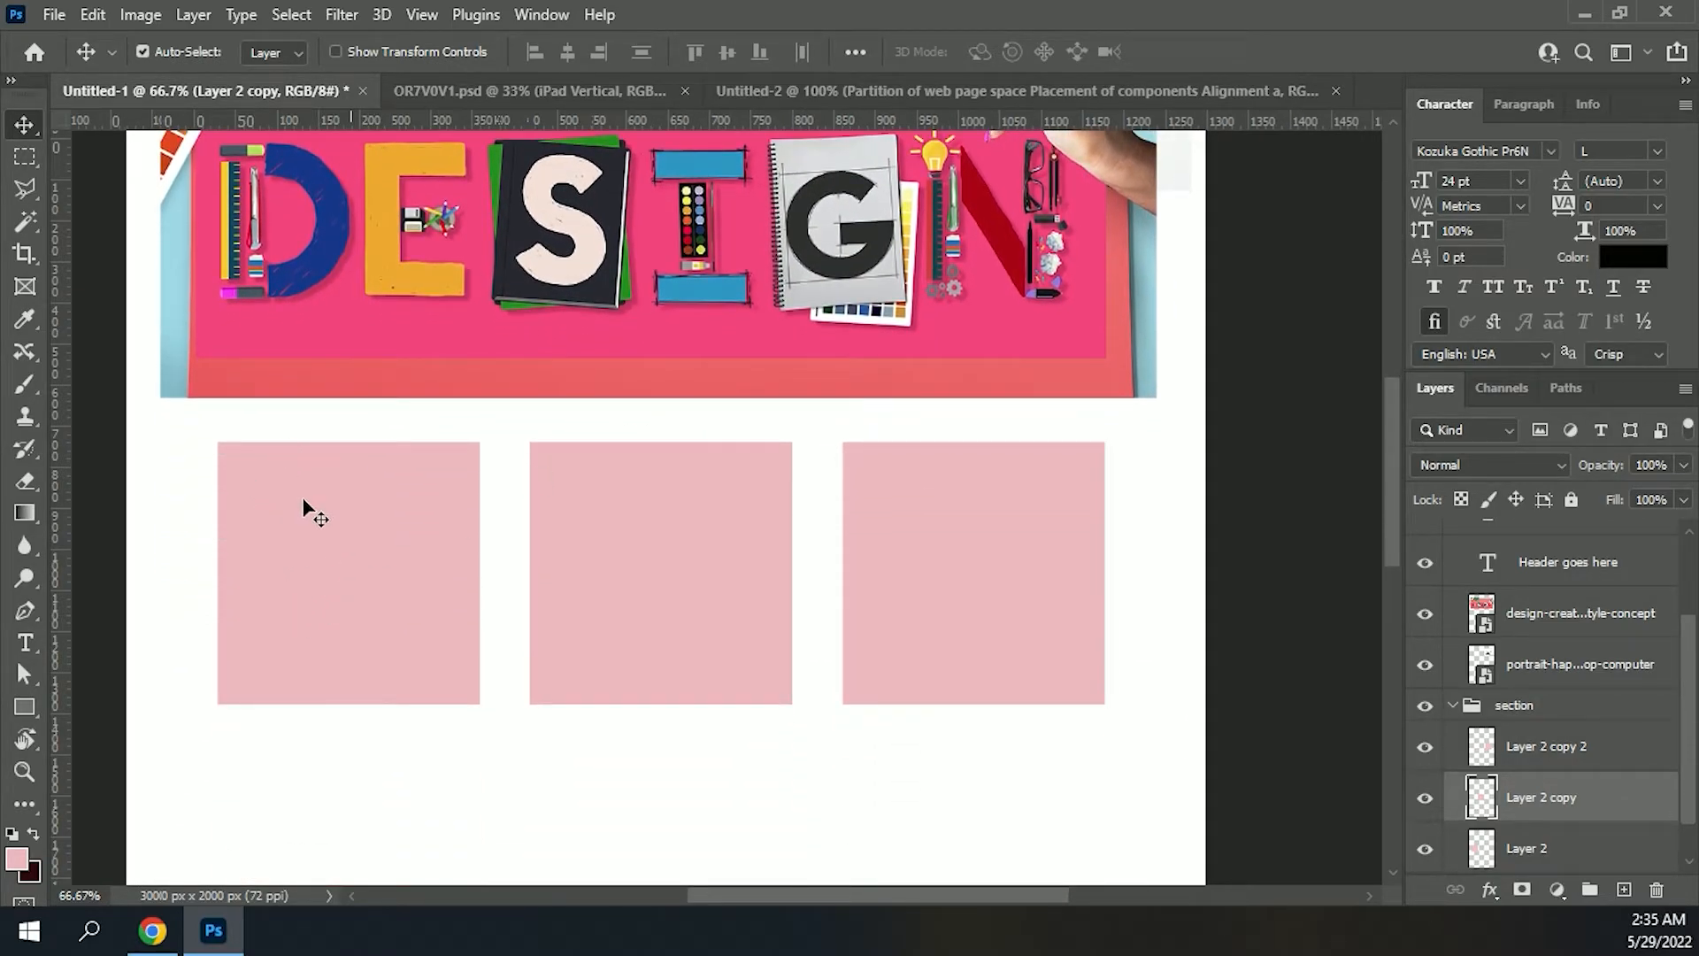
key("space")
left_click_drag(720, 558, 691, 217)
left_click(318, 277, "shift")
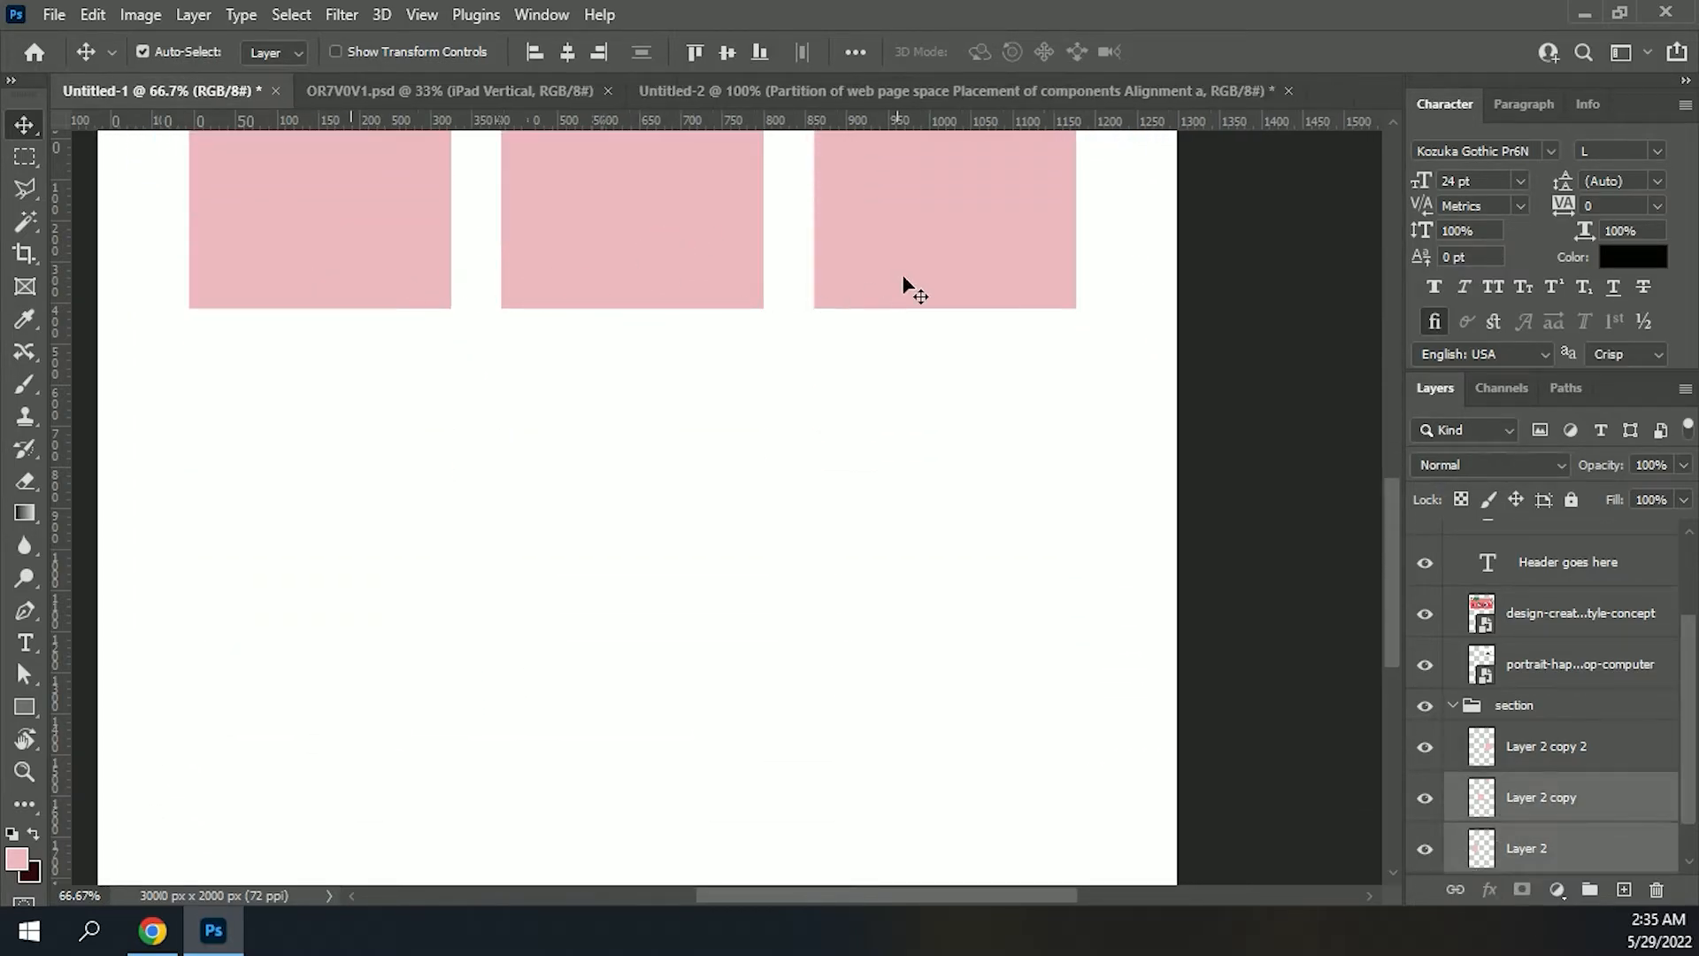
left_click_drag(667, 363, 665, 630)
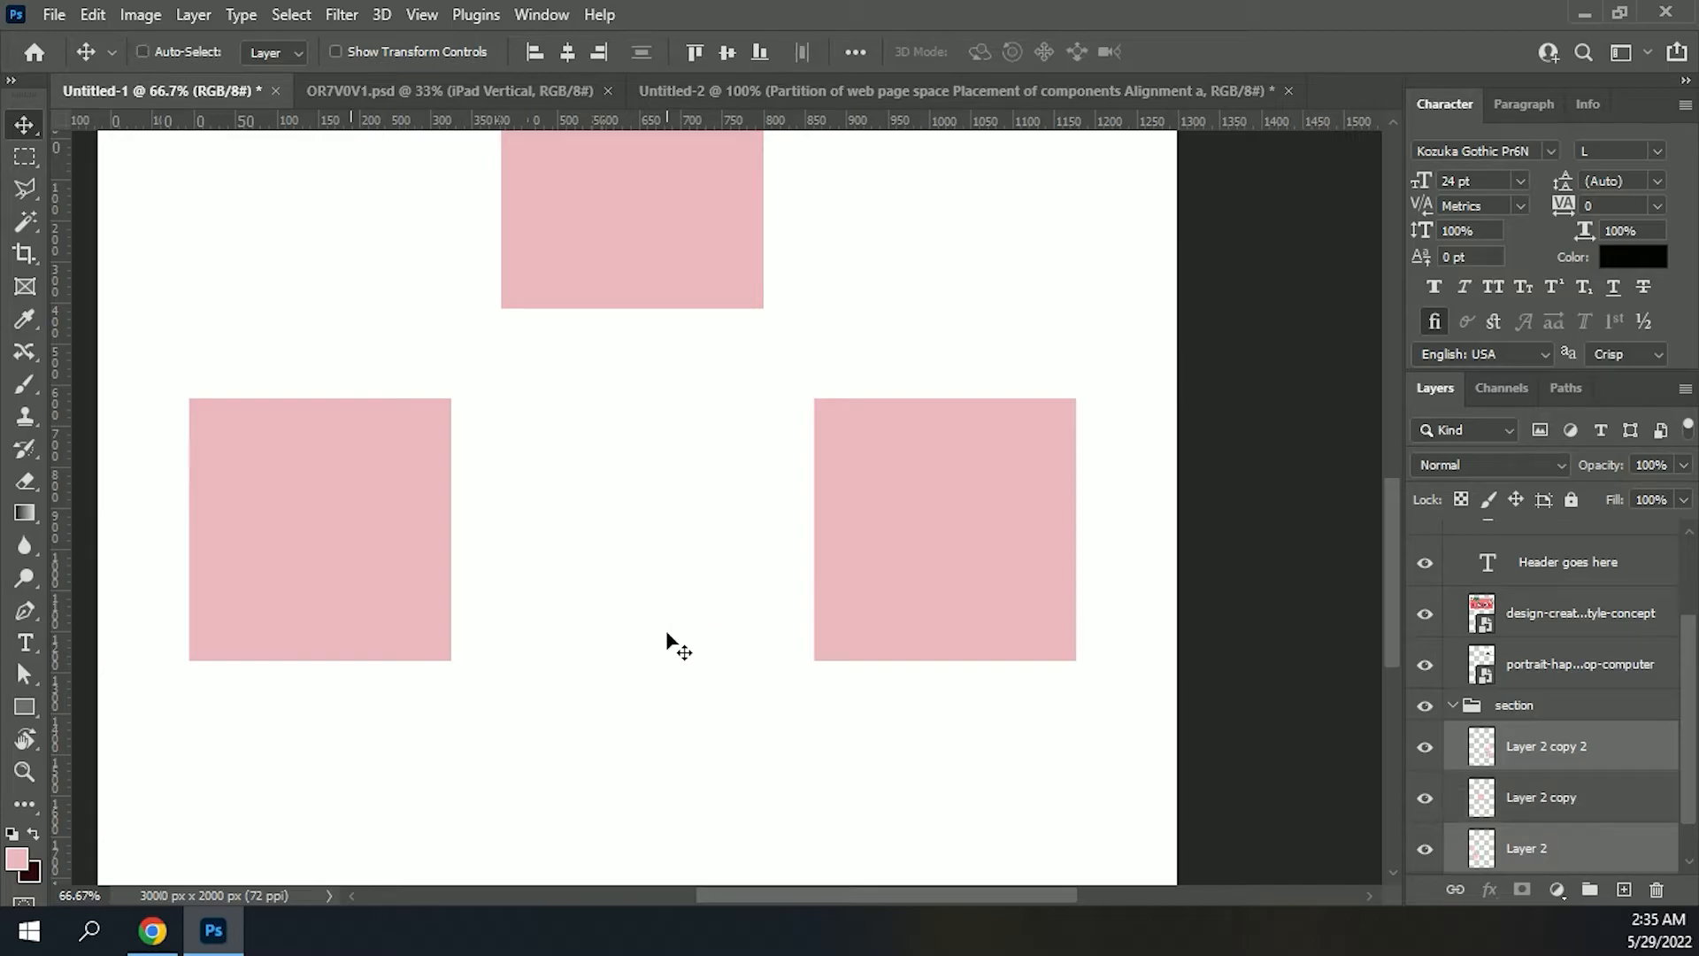
key("ctrl+z")
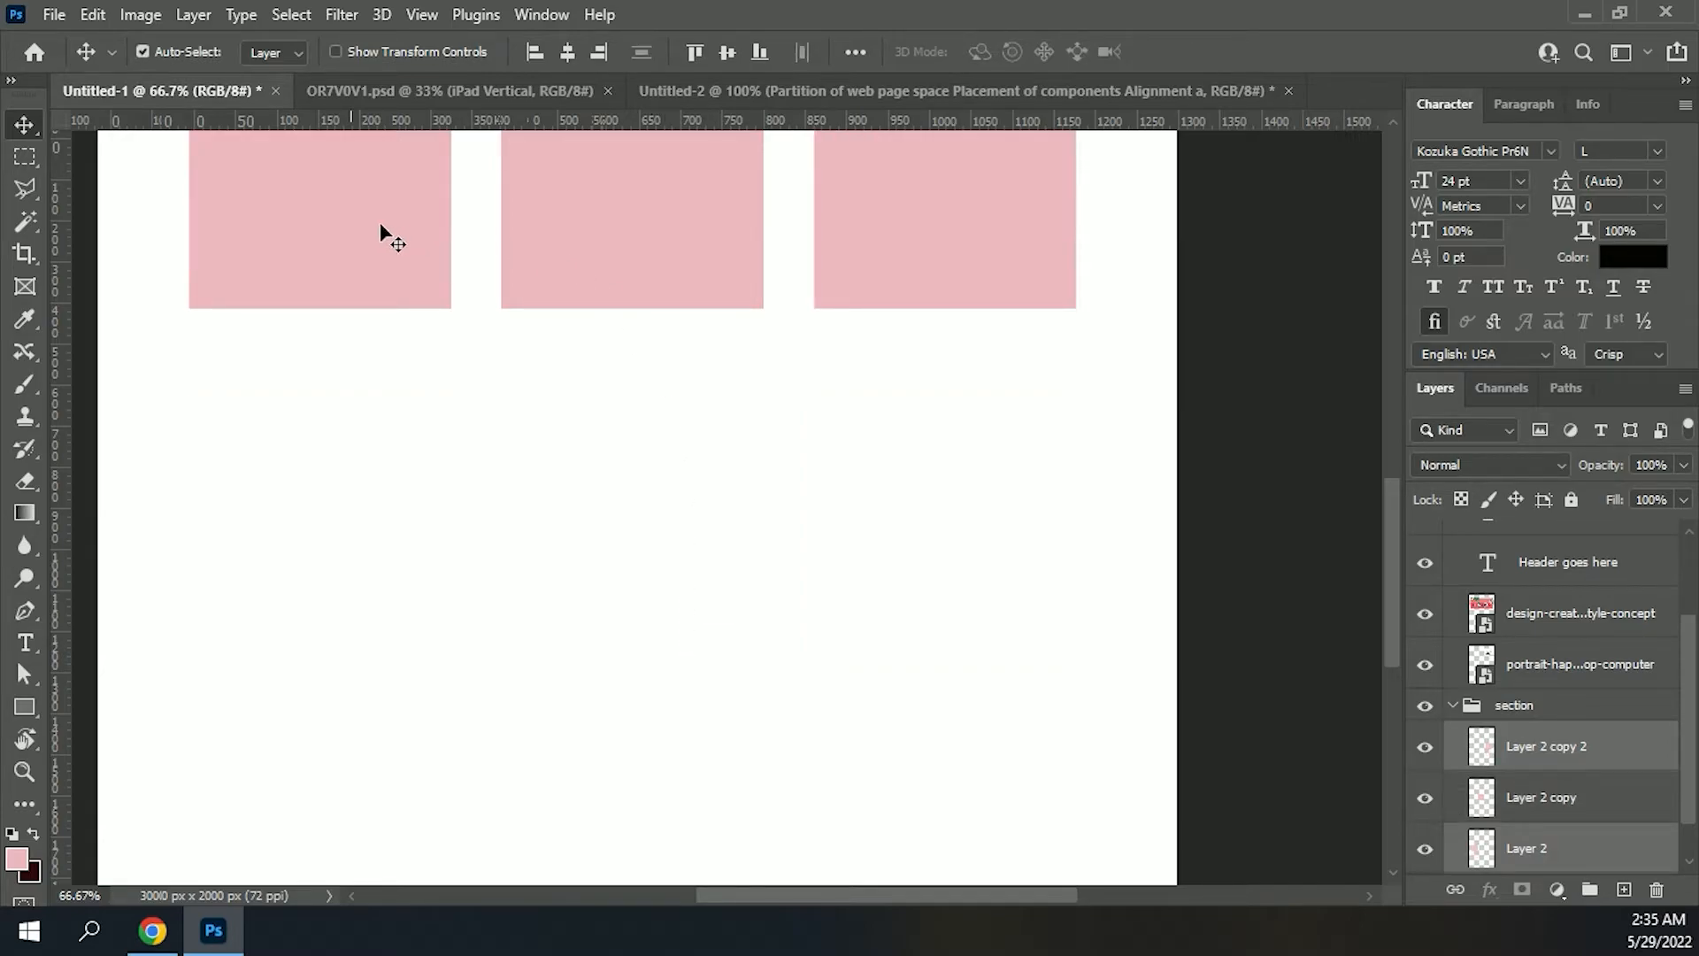
Step: Duplicate the pink squares downward to form a second row of three beneath the first
left_click(635, 218, "shift")
left_click(1024, 248, "shift")
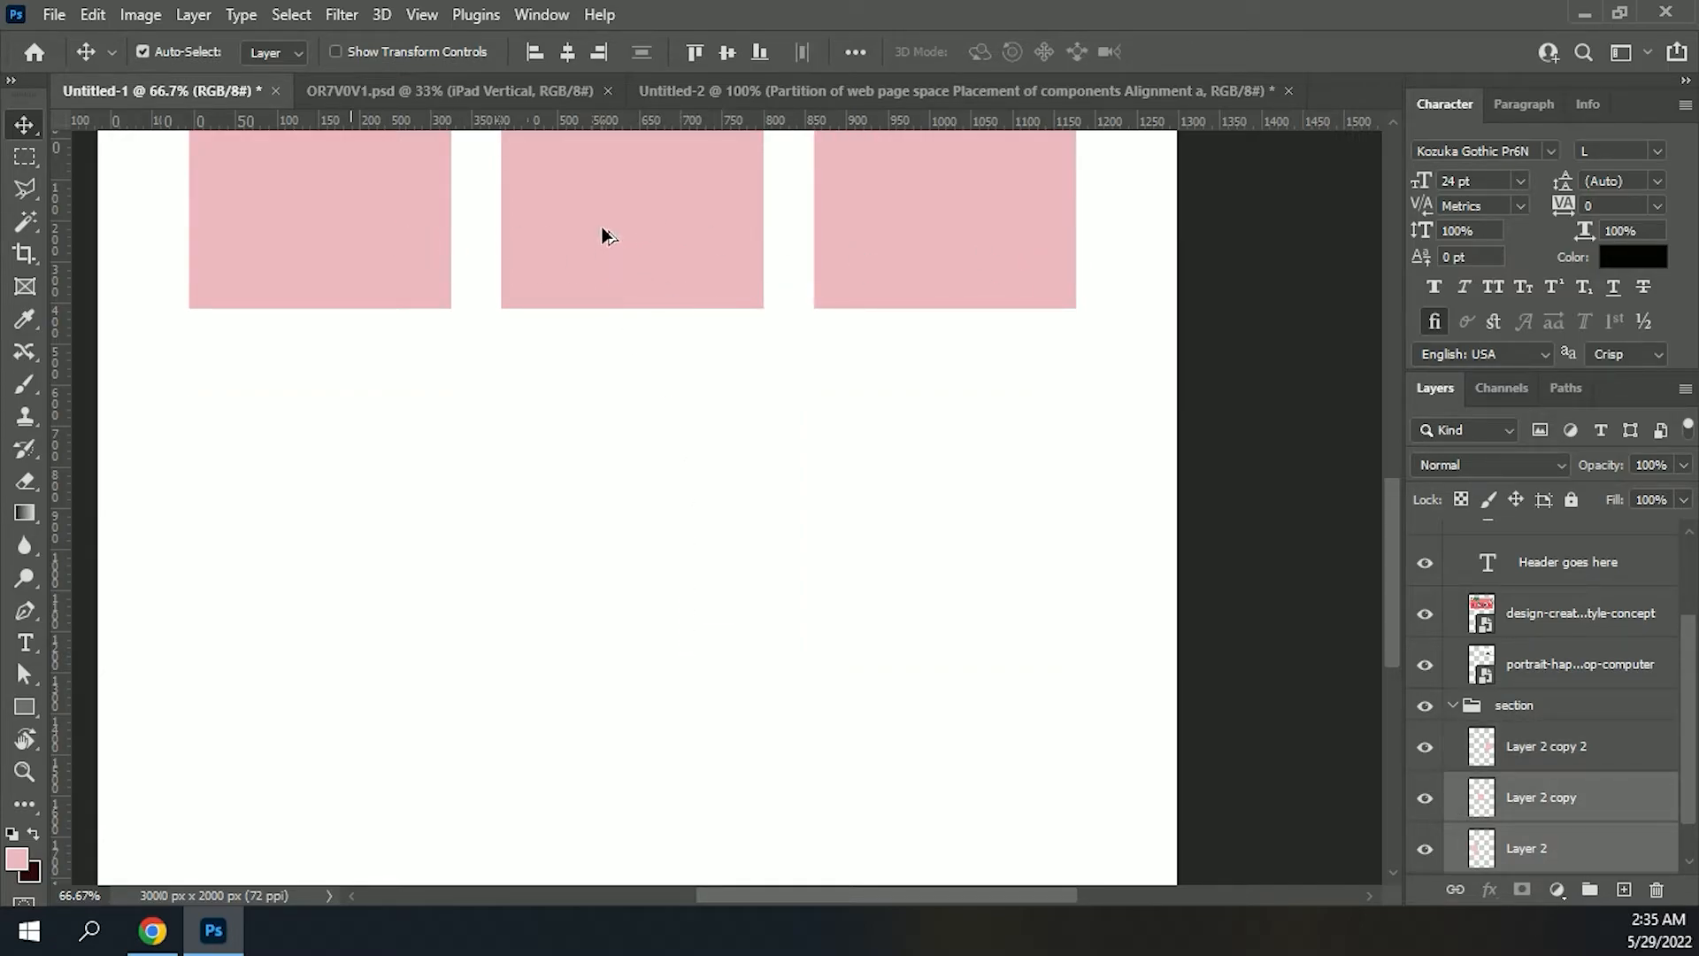
left_click_drag(601, 236, 966, 519)
left_click(1207, 581)
left_click(623, 567)
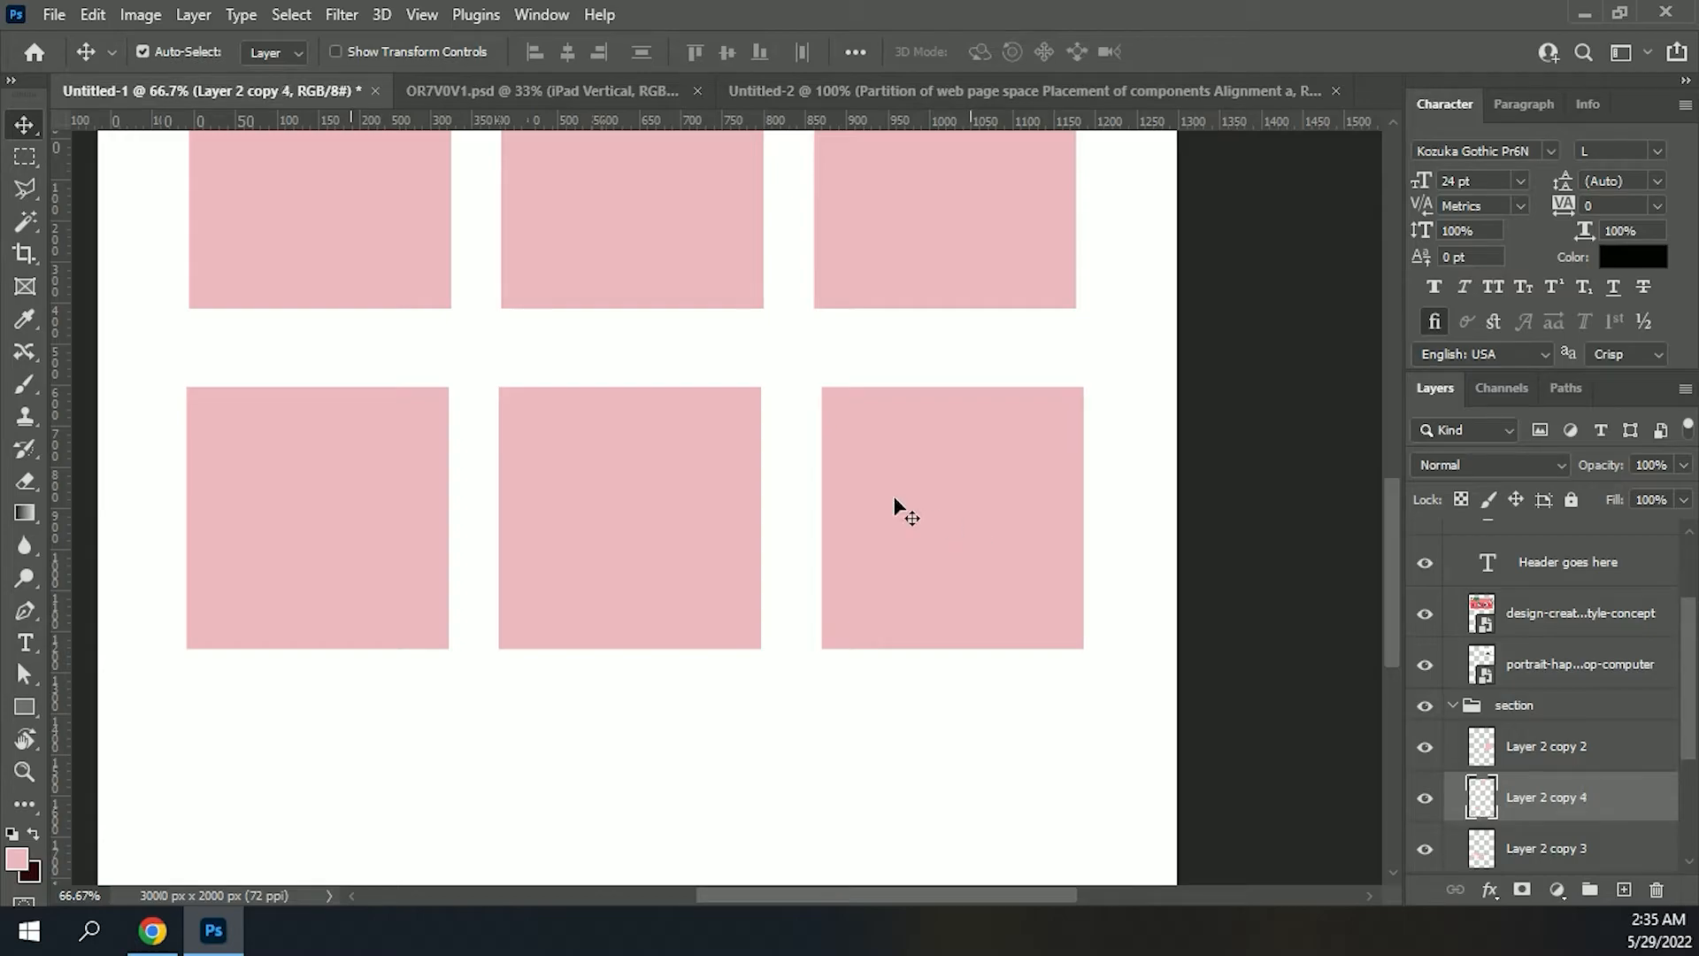
left_click_drag(717, 395, 716, 655)
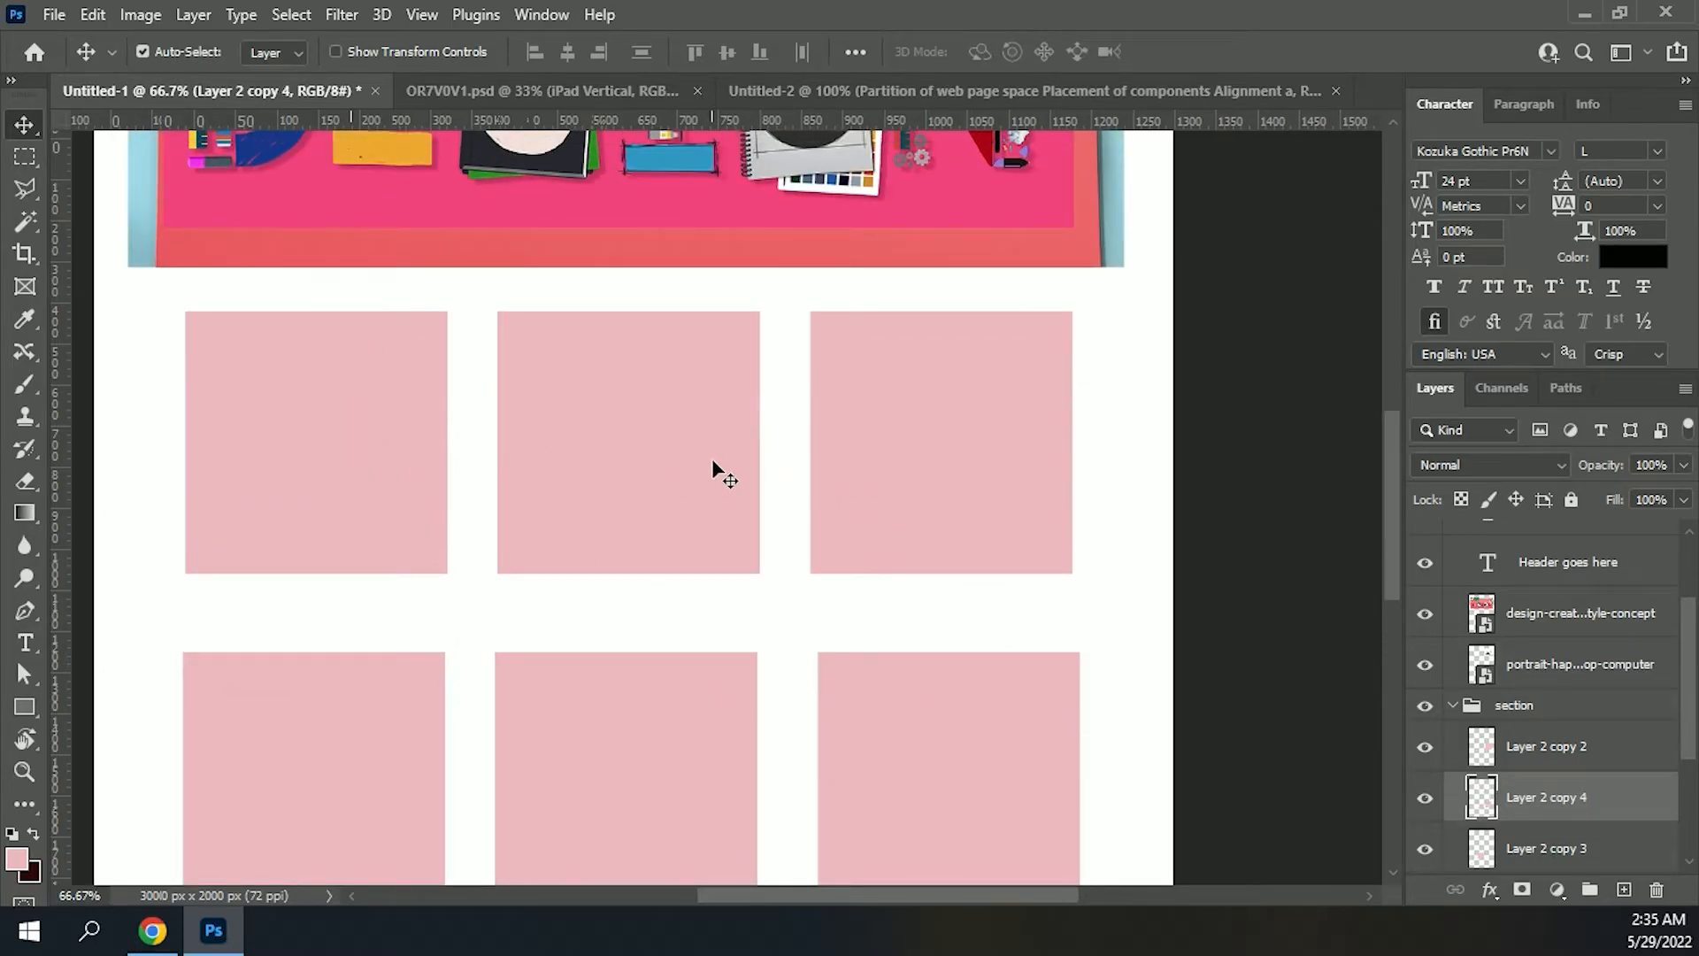
left_click_drag(664, 725, 655, 268)
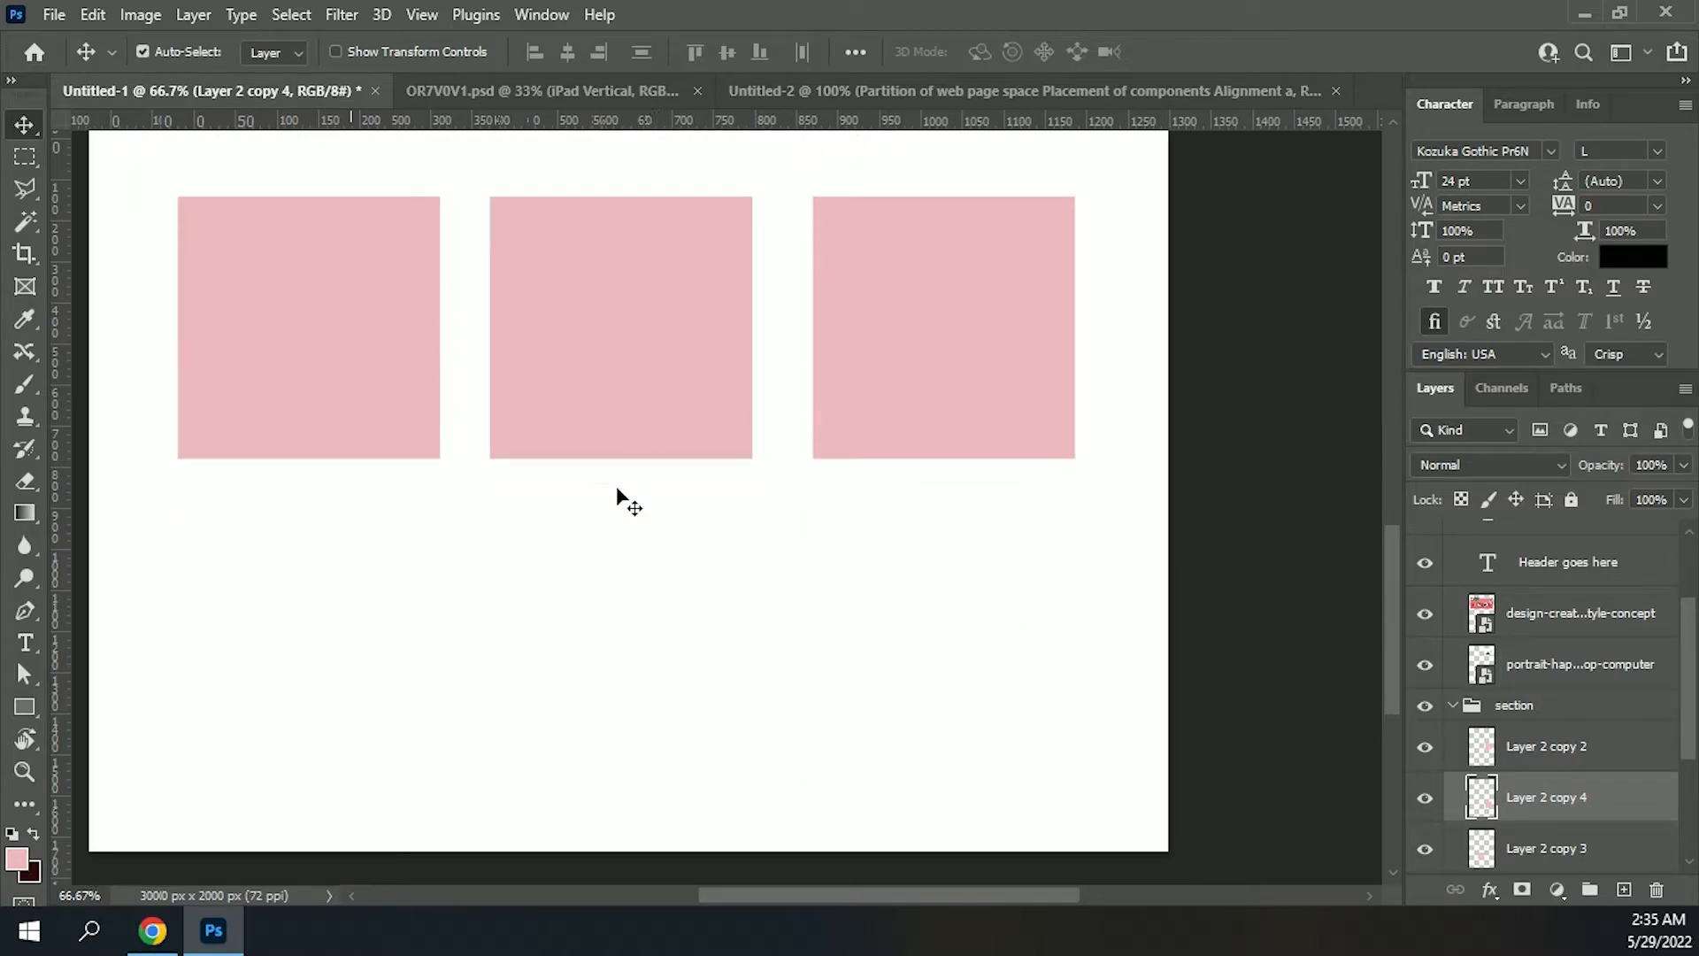
left_click_drag(660, 650, 678, 607)
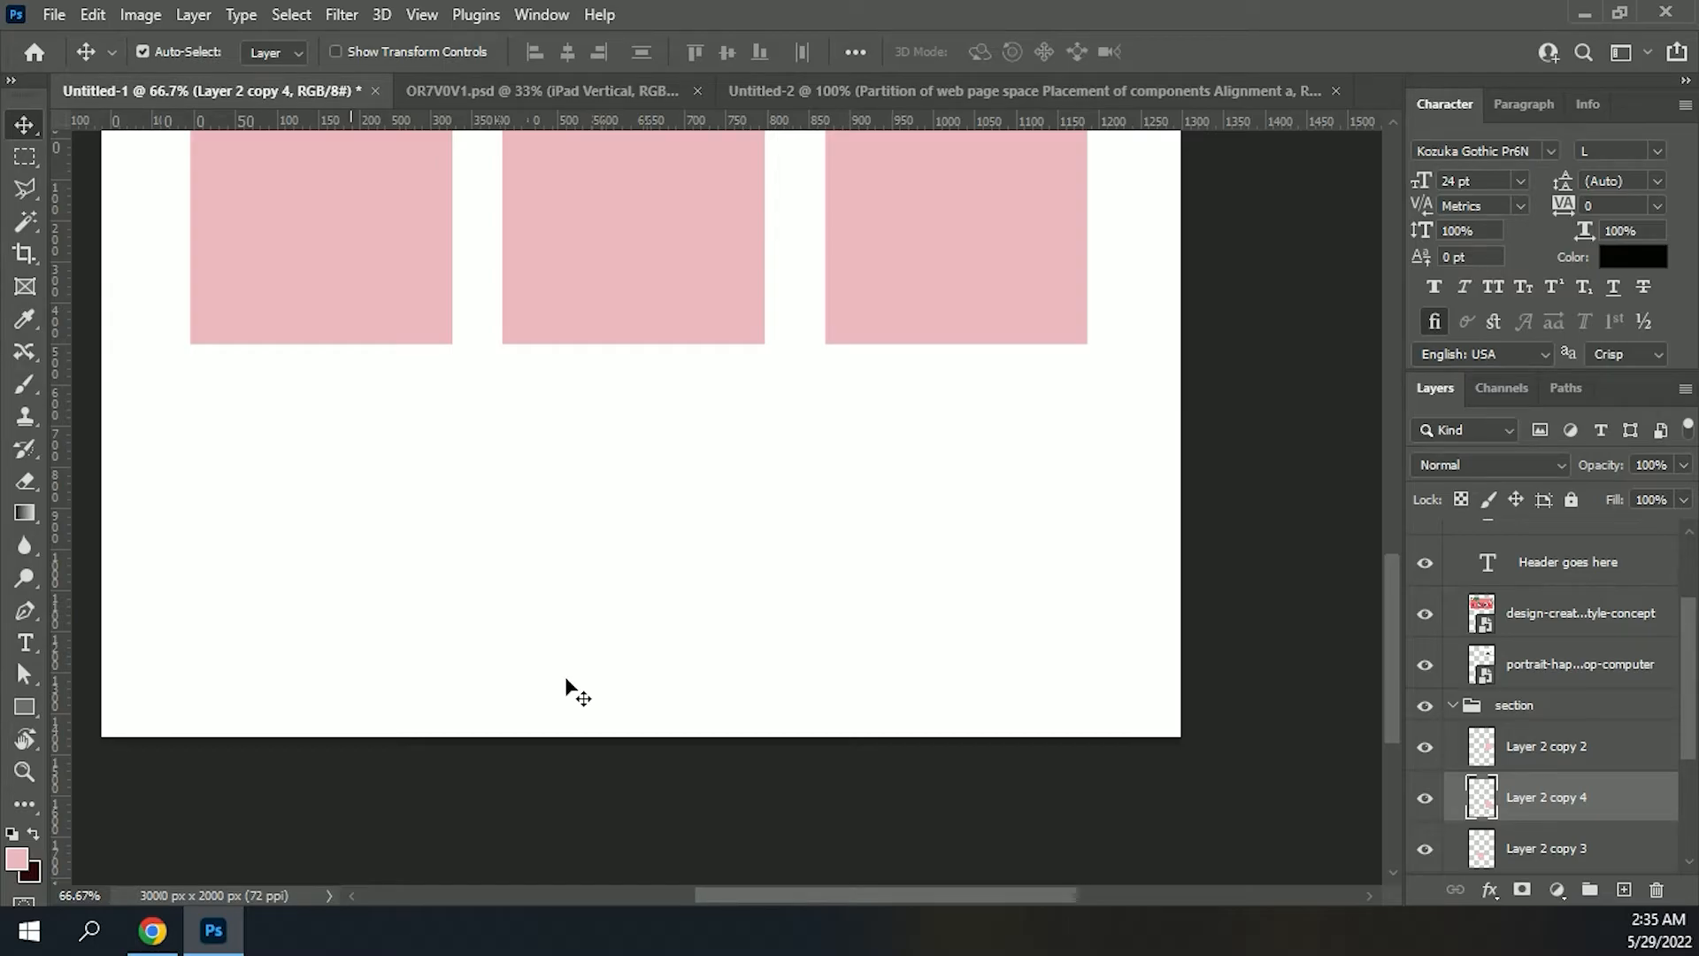
scroll(566, 682, "up", 10)
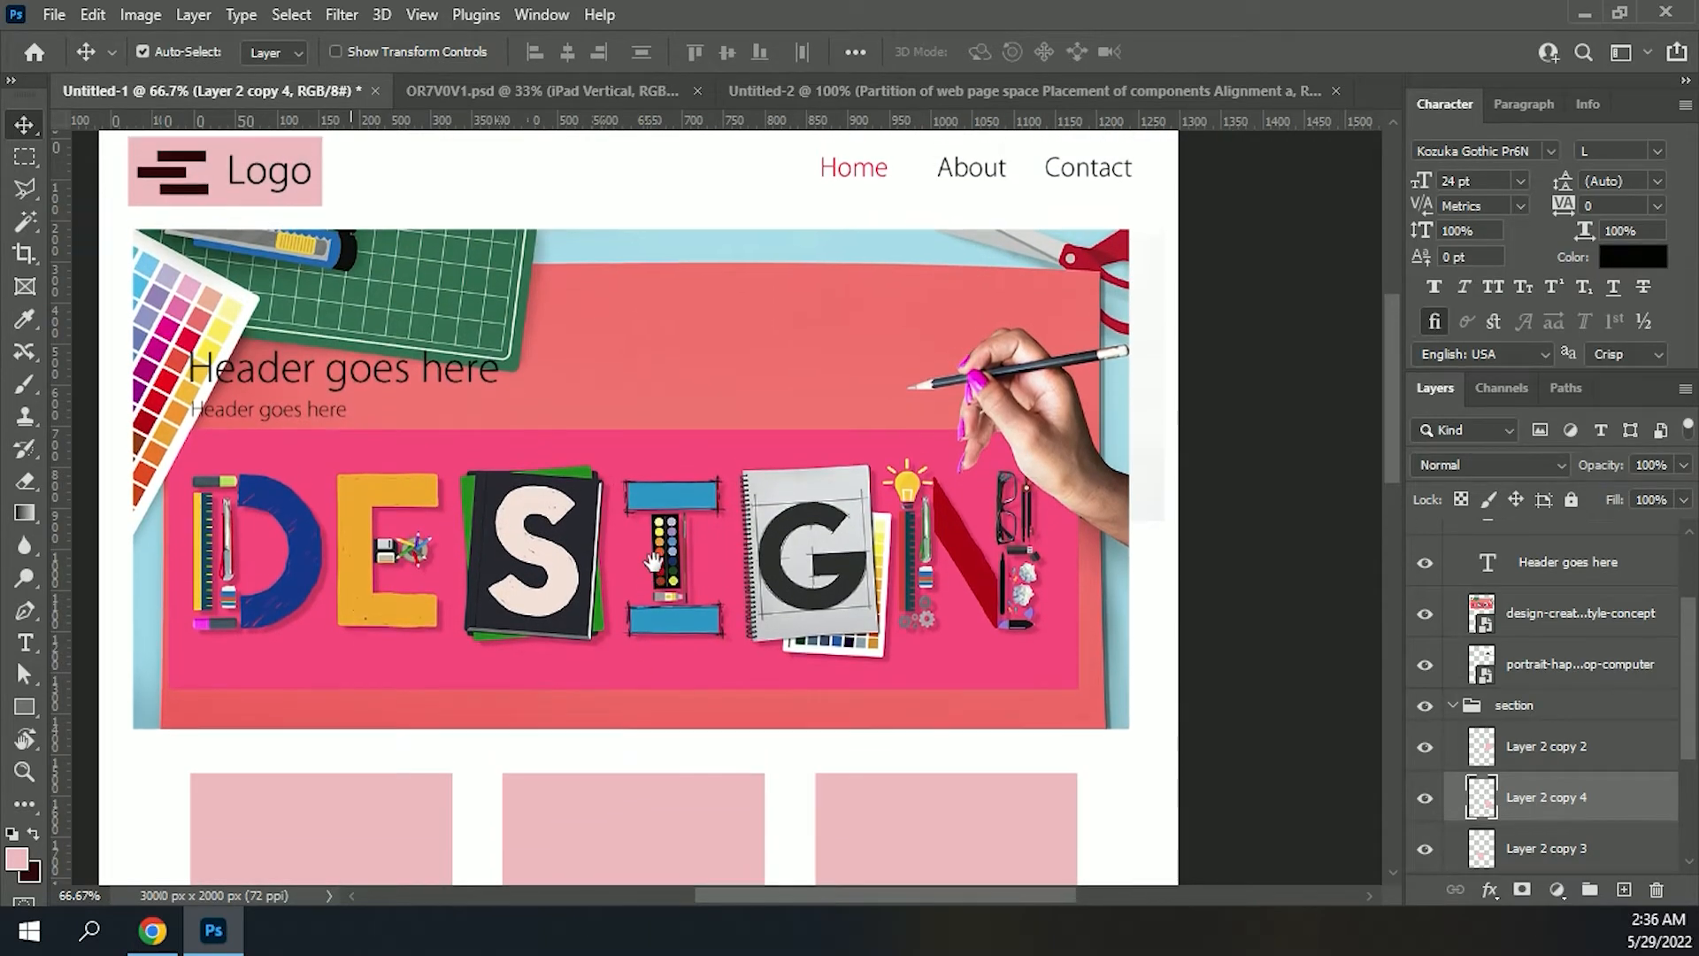
Step: Delete the DESIGN banner image from the header
left_click(630, 396)
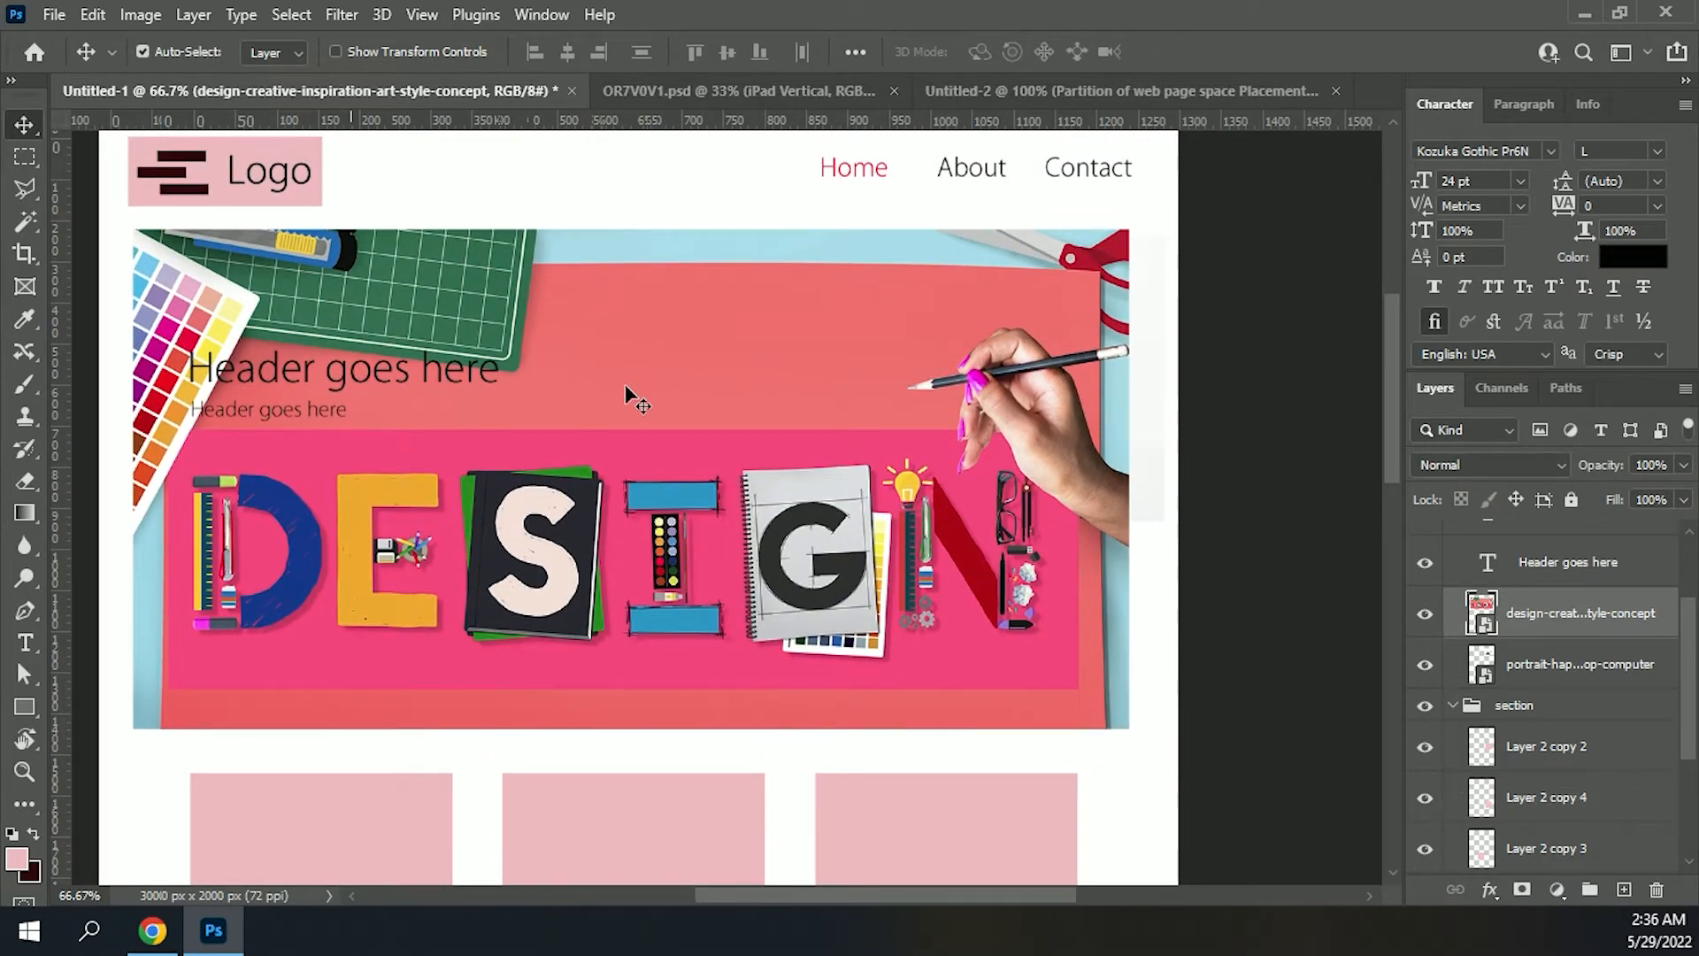
key("Delete")
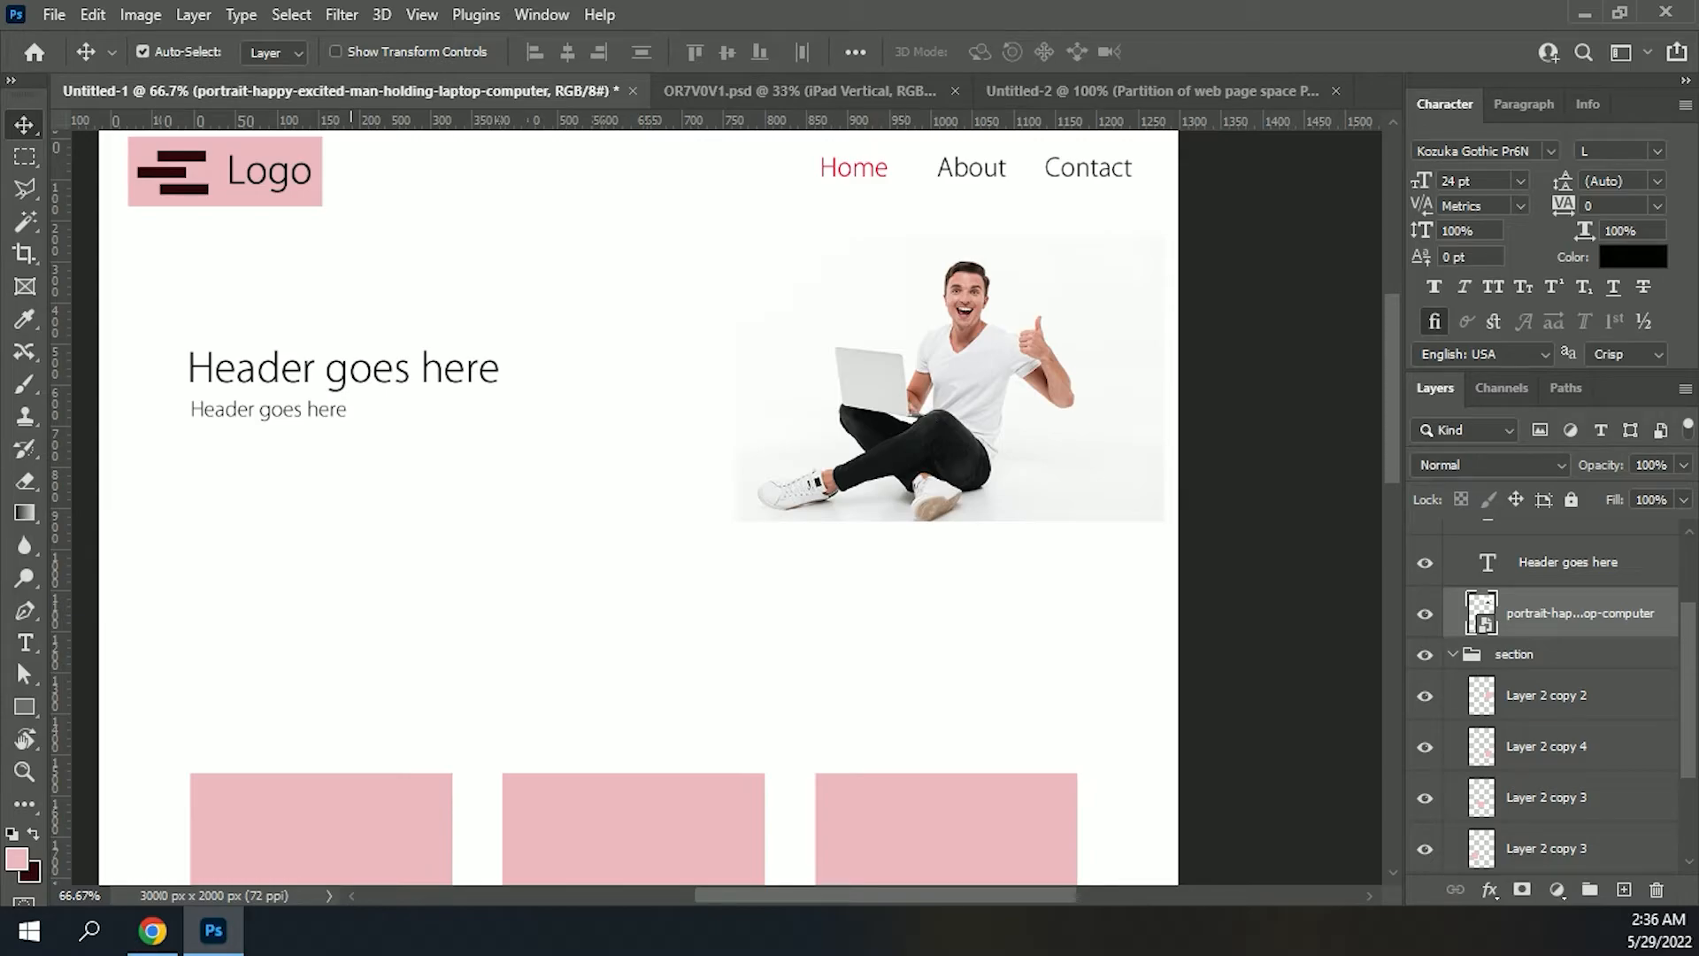
Step: Place the top-view laptop photo behind the header text, scaled to about 1200 px wide and positioned below the navigation
left_click_drag(398, 652, 361, 366)
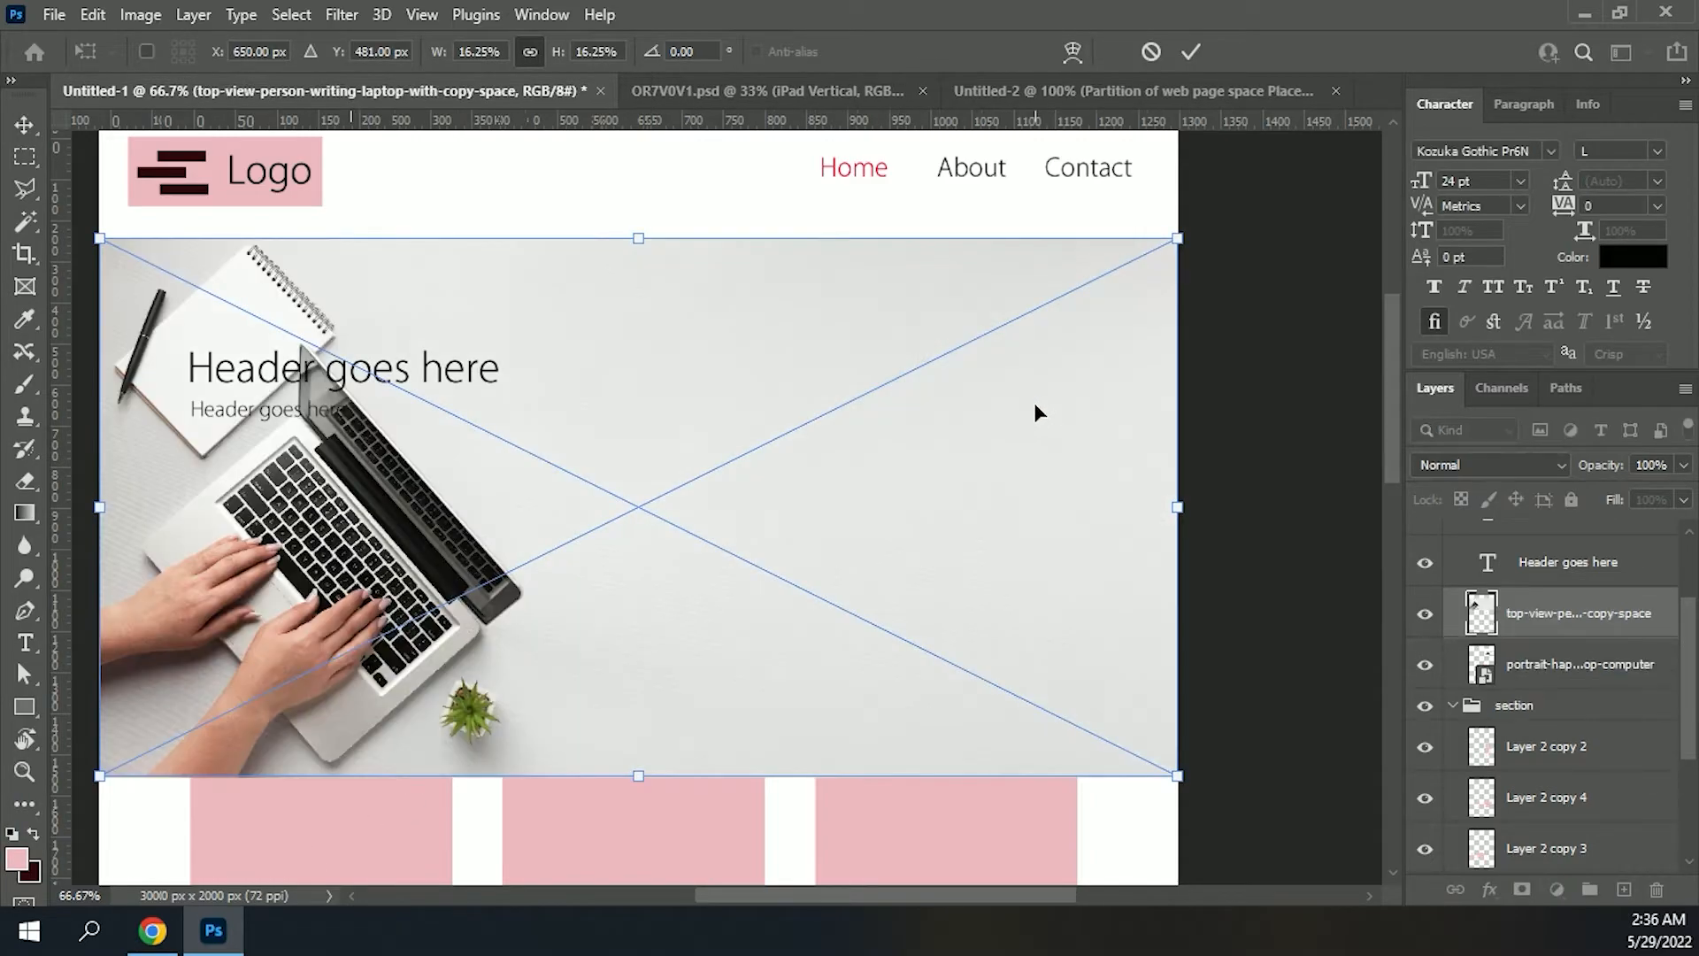
left_click_drag(545, 461, 548, 445)
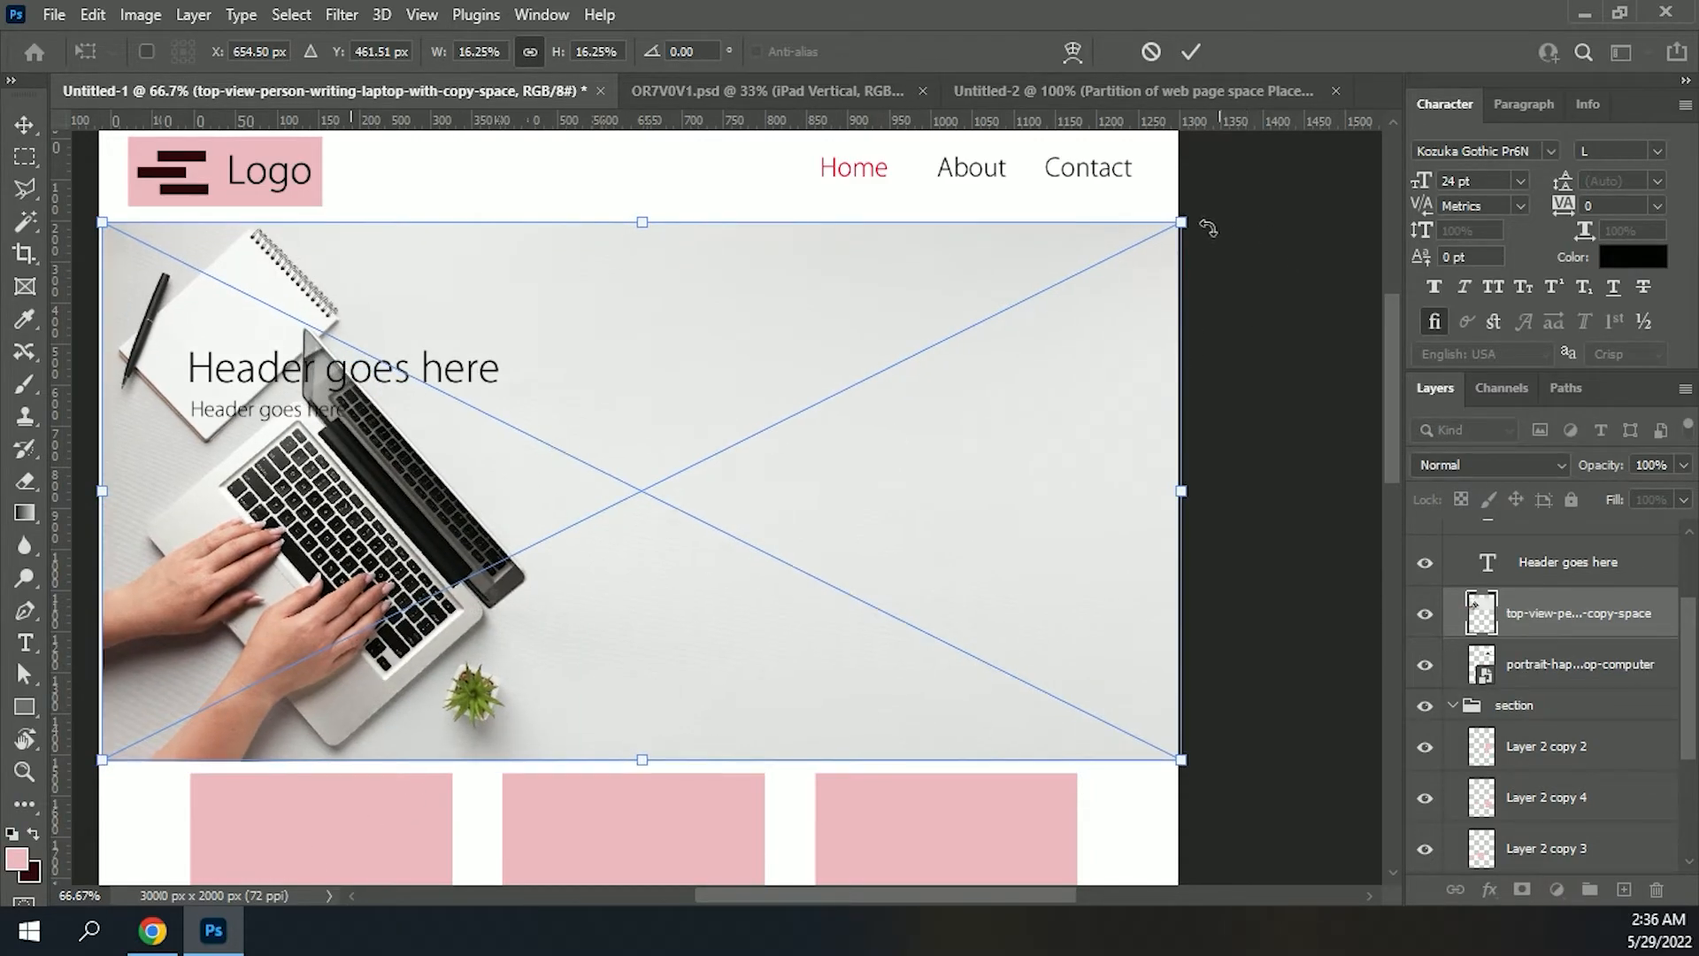
left_click_drag(1179, 223, 995, 330)
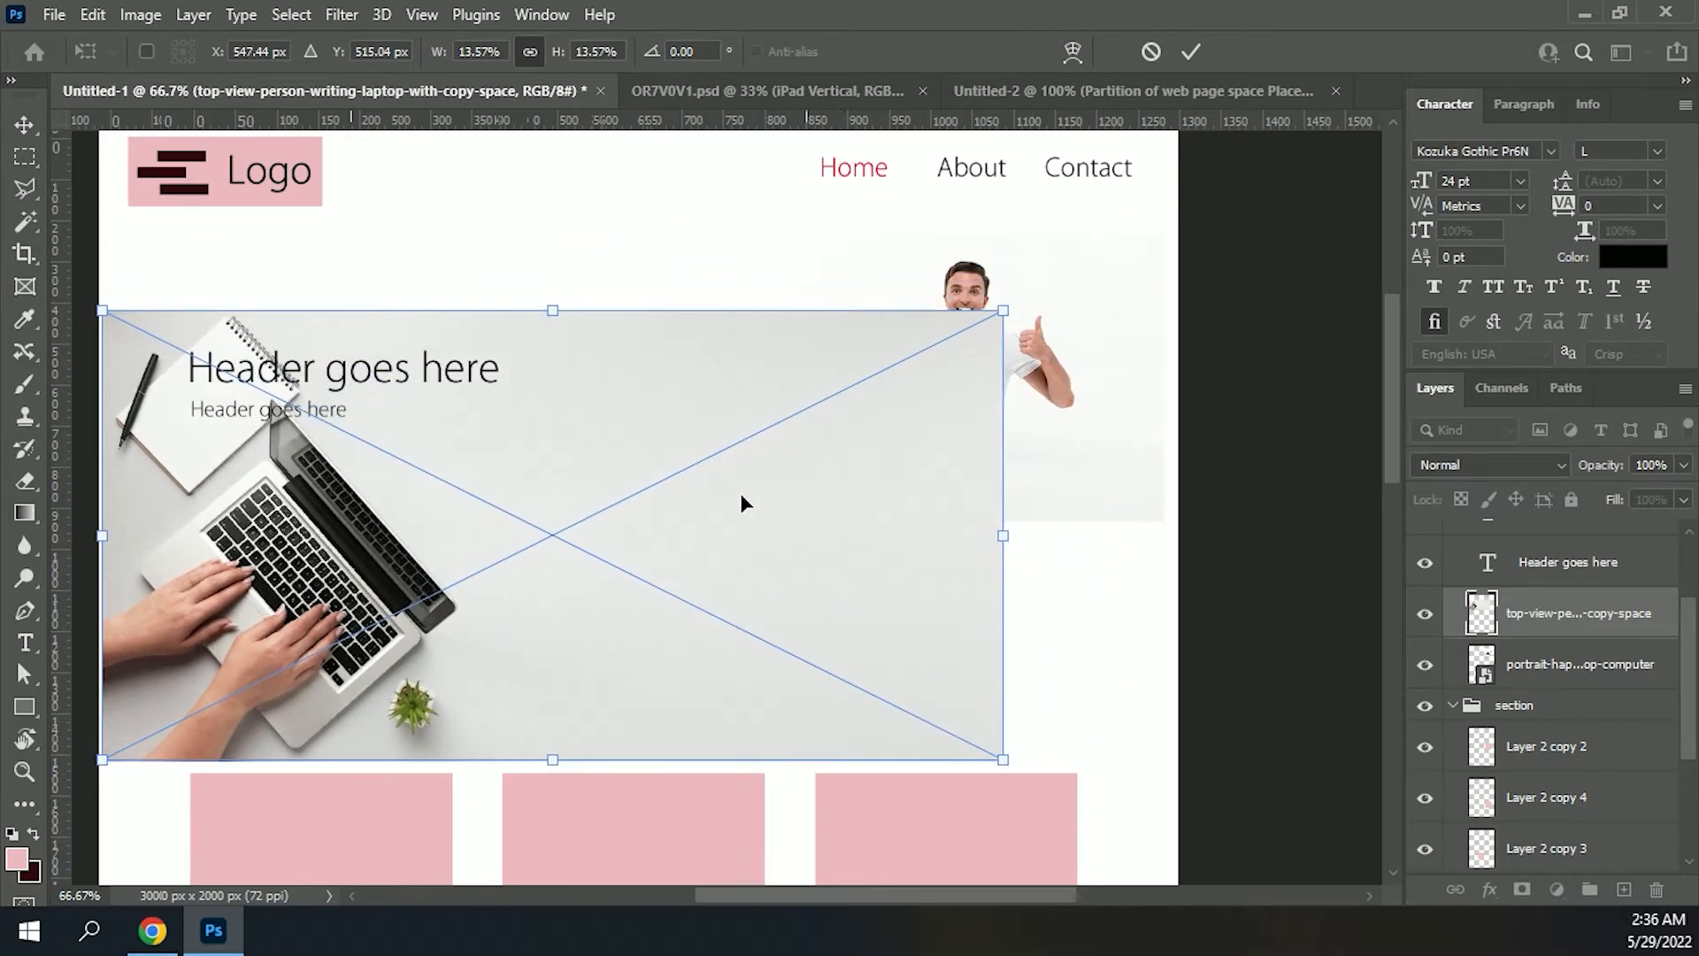
key("Return")
left_click_drag(669, 453, 603, 427)
key("ctrl+t")
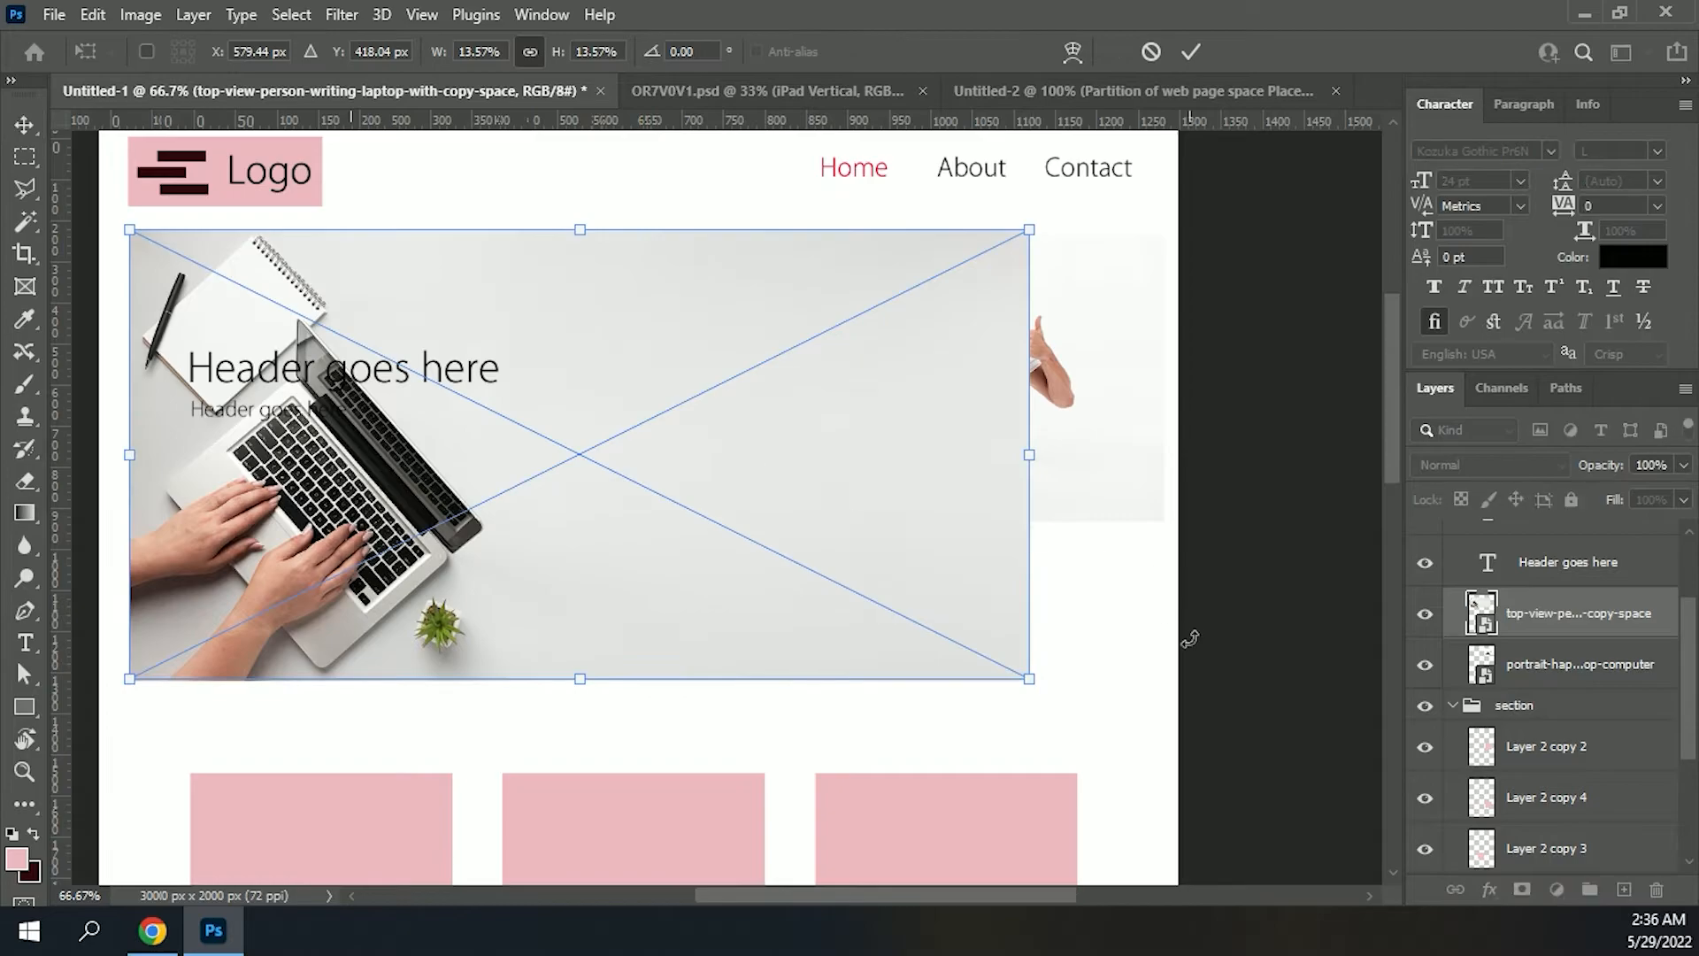
left_click_drag(1029, 679, 1121, 725)
key("Return")
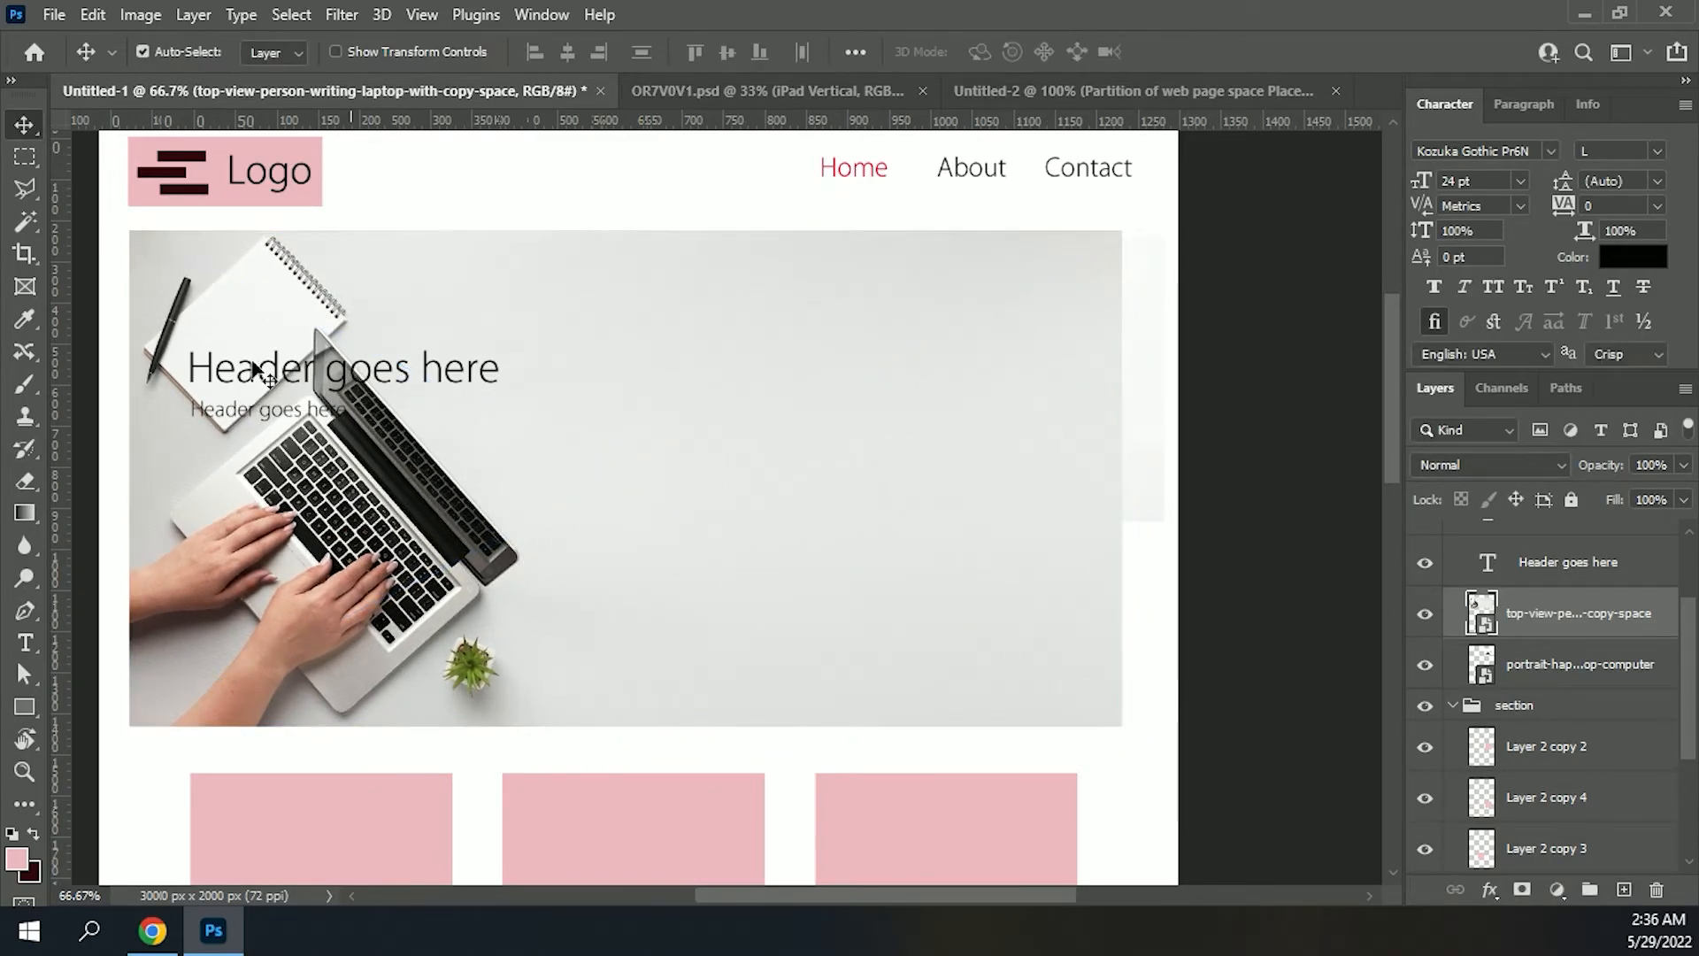
Step: Move both header text lines together into the empty area beside the laptop in the banner
left_click(284, 417)
left_click_drag(283, 418, 783, 476)
mouse_move(941, 414)
left_mouse_down()
mouse_move(955, 576)
mouse_move(931, 419)
left_mouse_up()
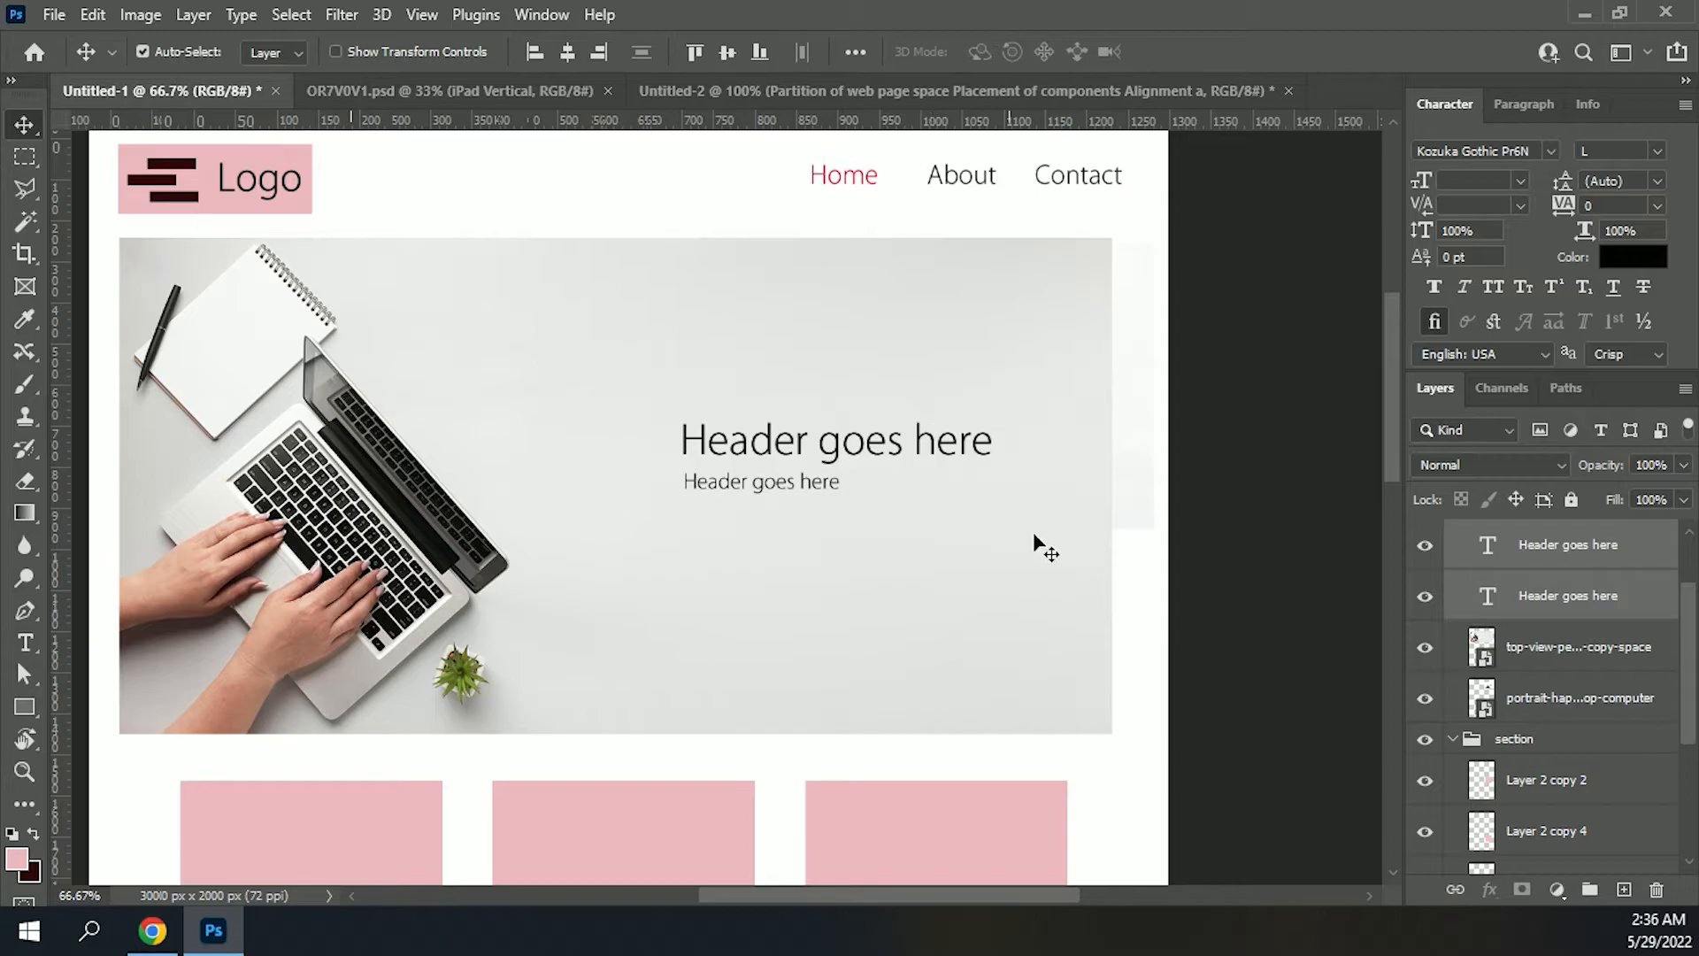
Step: Enlarge the laptop banner image to 15.24% scale and shift it slightly down from the navigation
left_click(1069, 559)
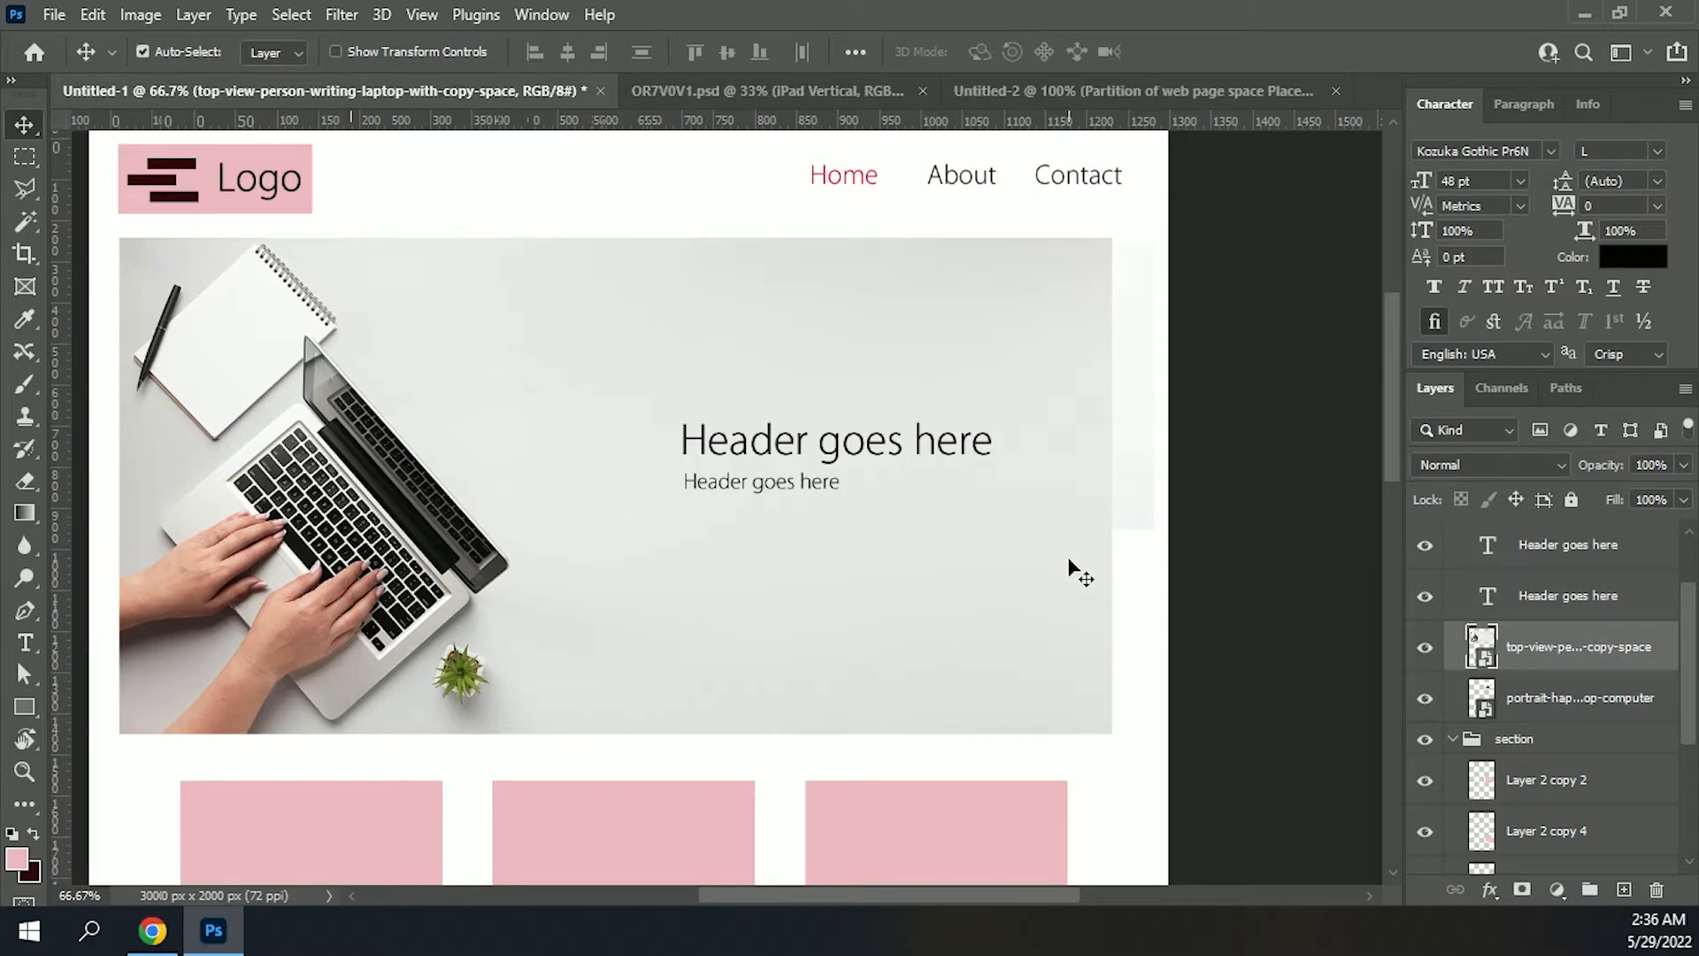
key("ctrl+t")
left_click_drag(1113, 237, 1130, 228)
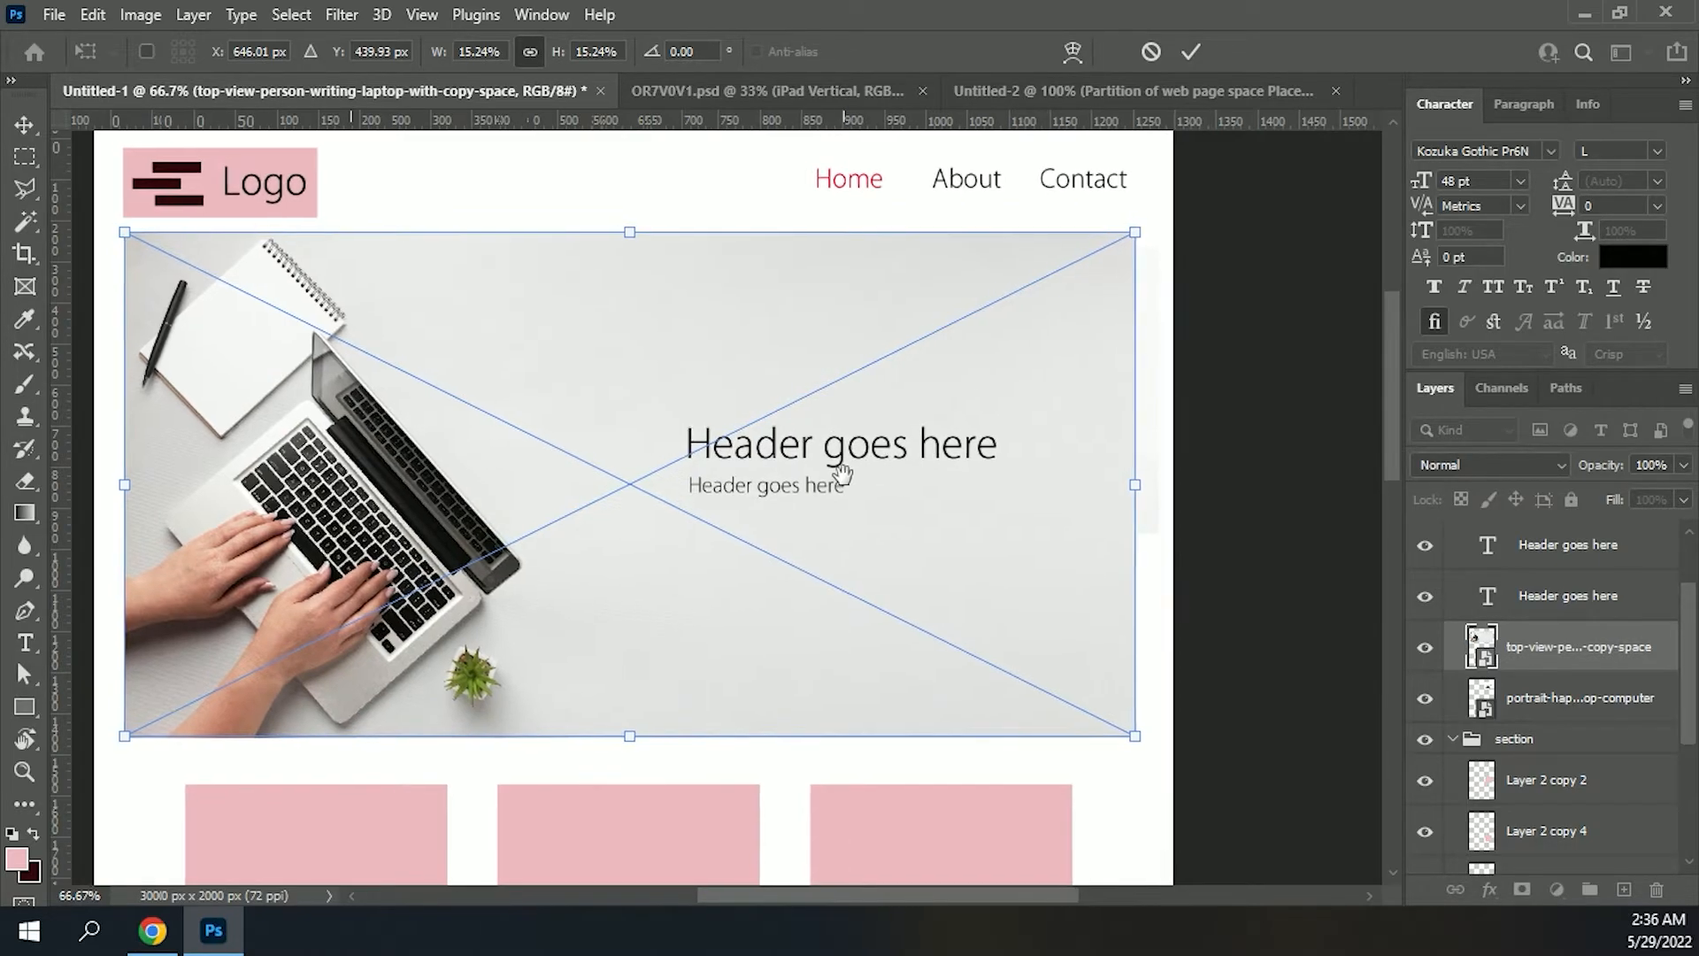
left_click_drag(822, 481, 848, 527)
key("Return")
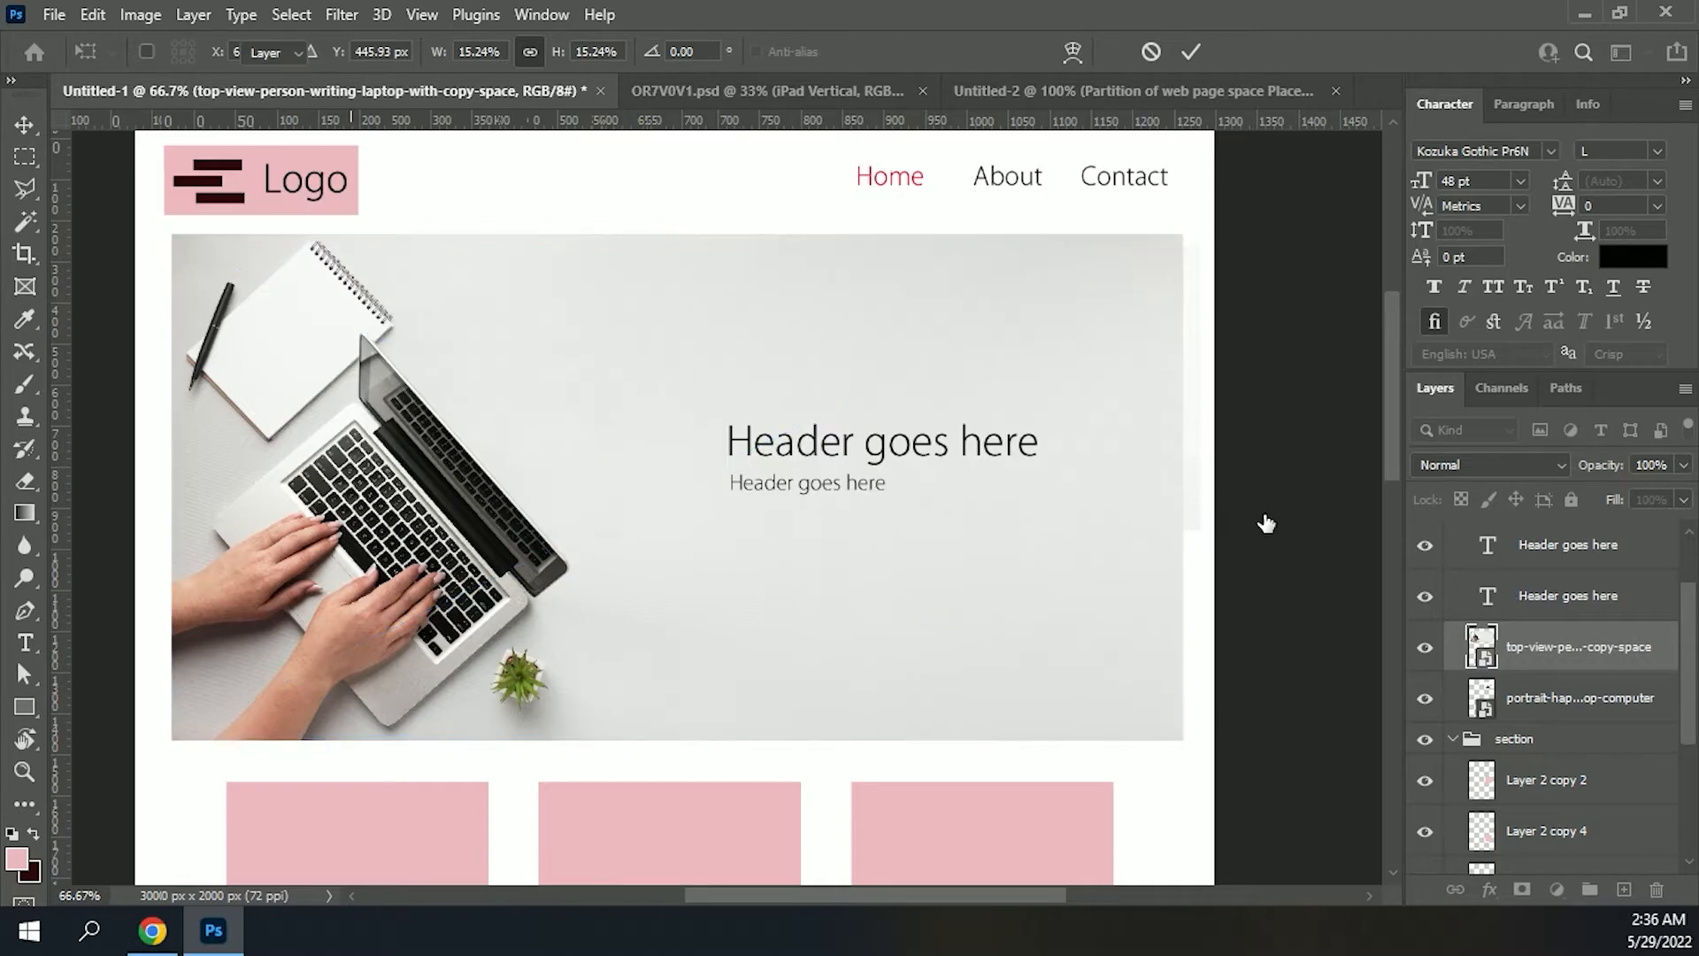
Step: Delete the photo of the man with a laptop that sits behind the banner image
left_click(1190, 515)
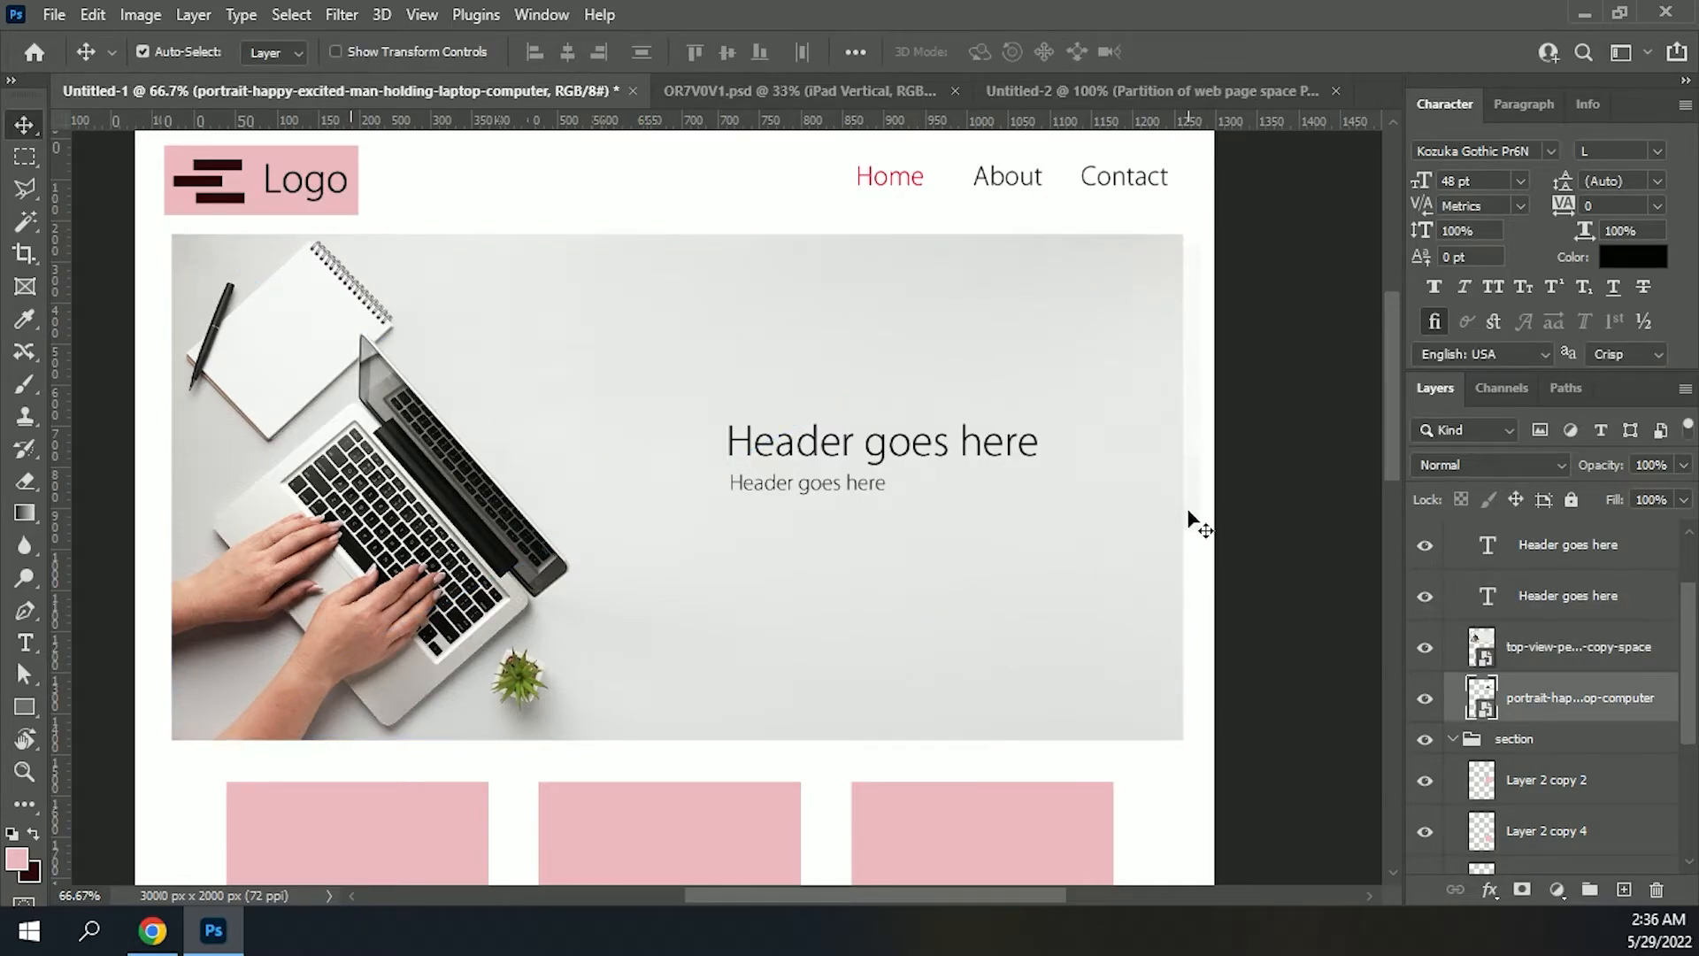
key("Delete")
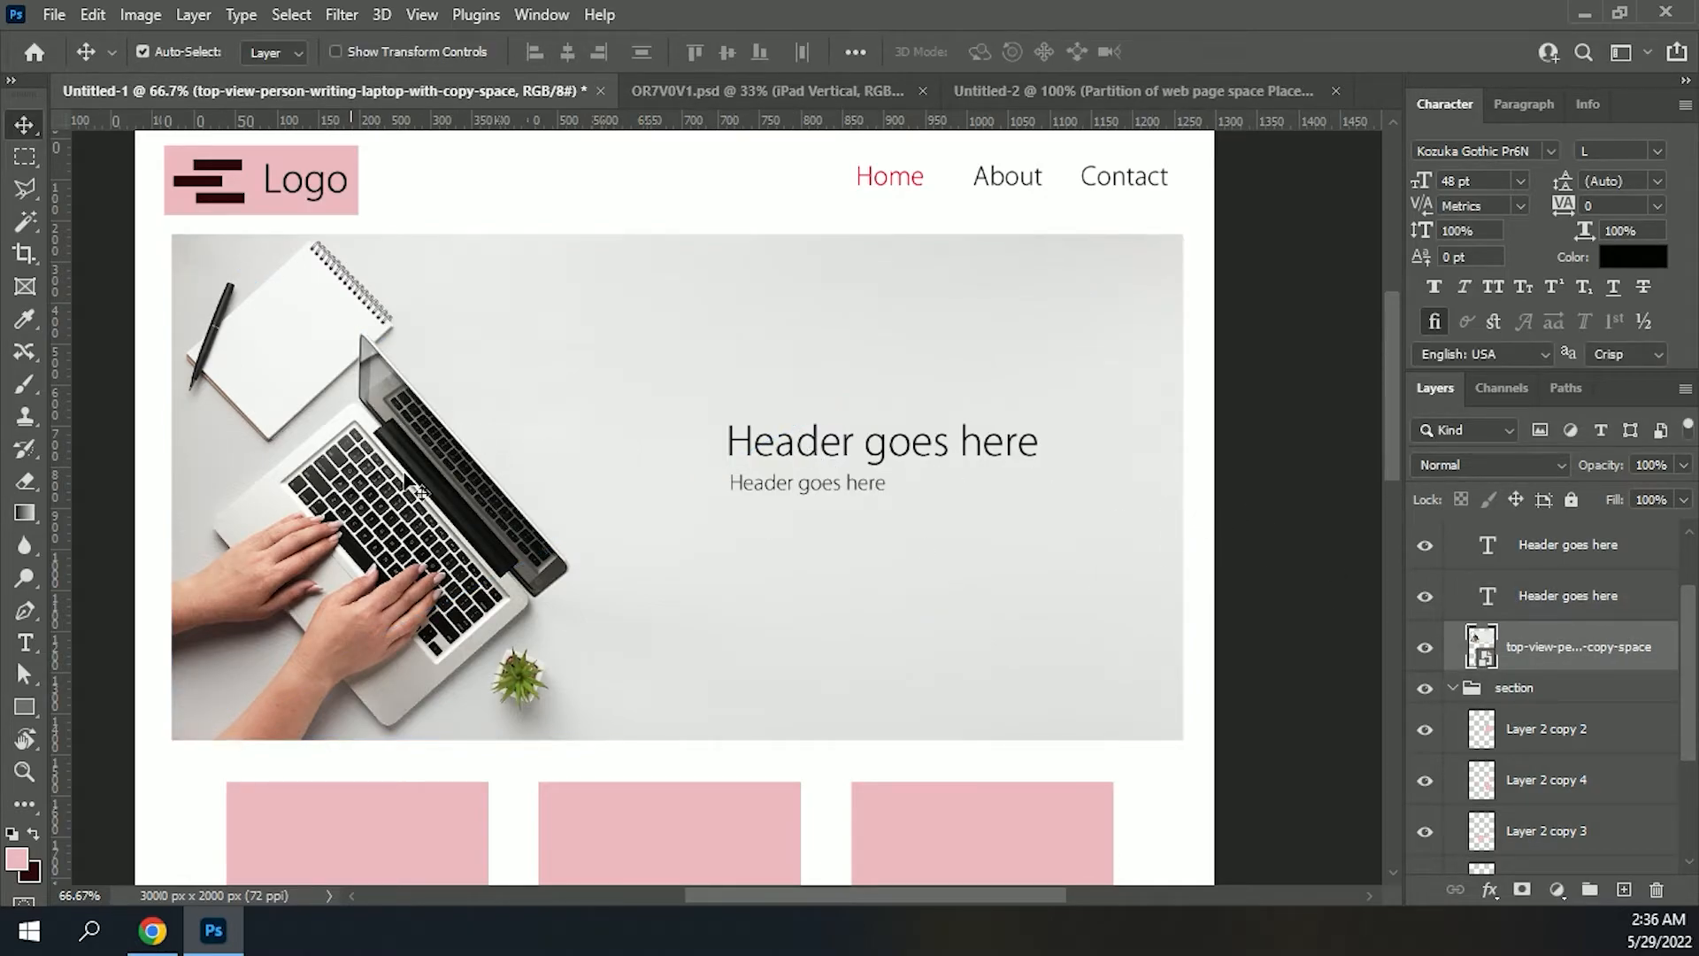
Step: Nudge the laptop banner image left by about 10 px, and delete it from the header
key("Left")
key("Left")
key("Left")
key("Left")
key("Left")
key("Left")
key("Left")
key("Left")
key("Left")
key("Left")
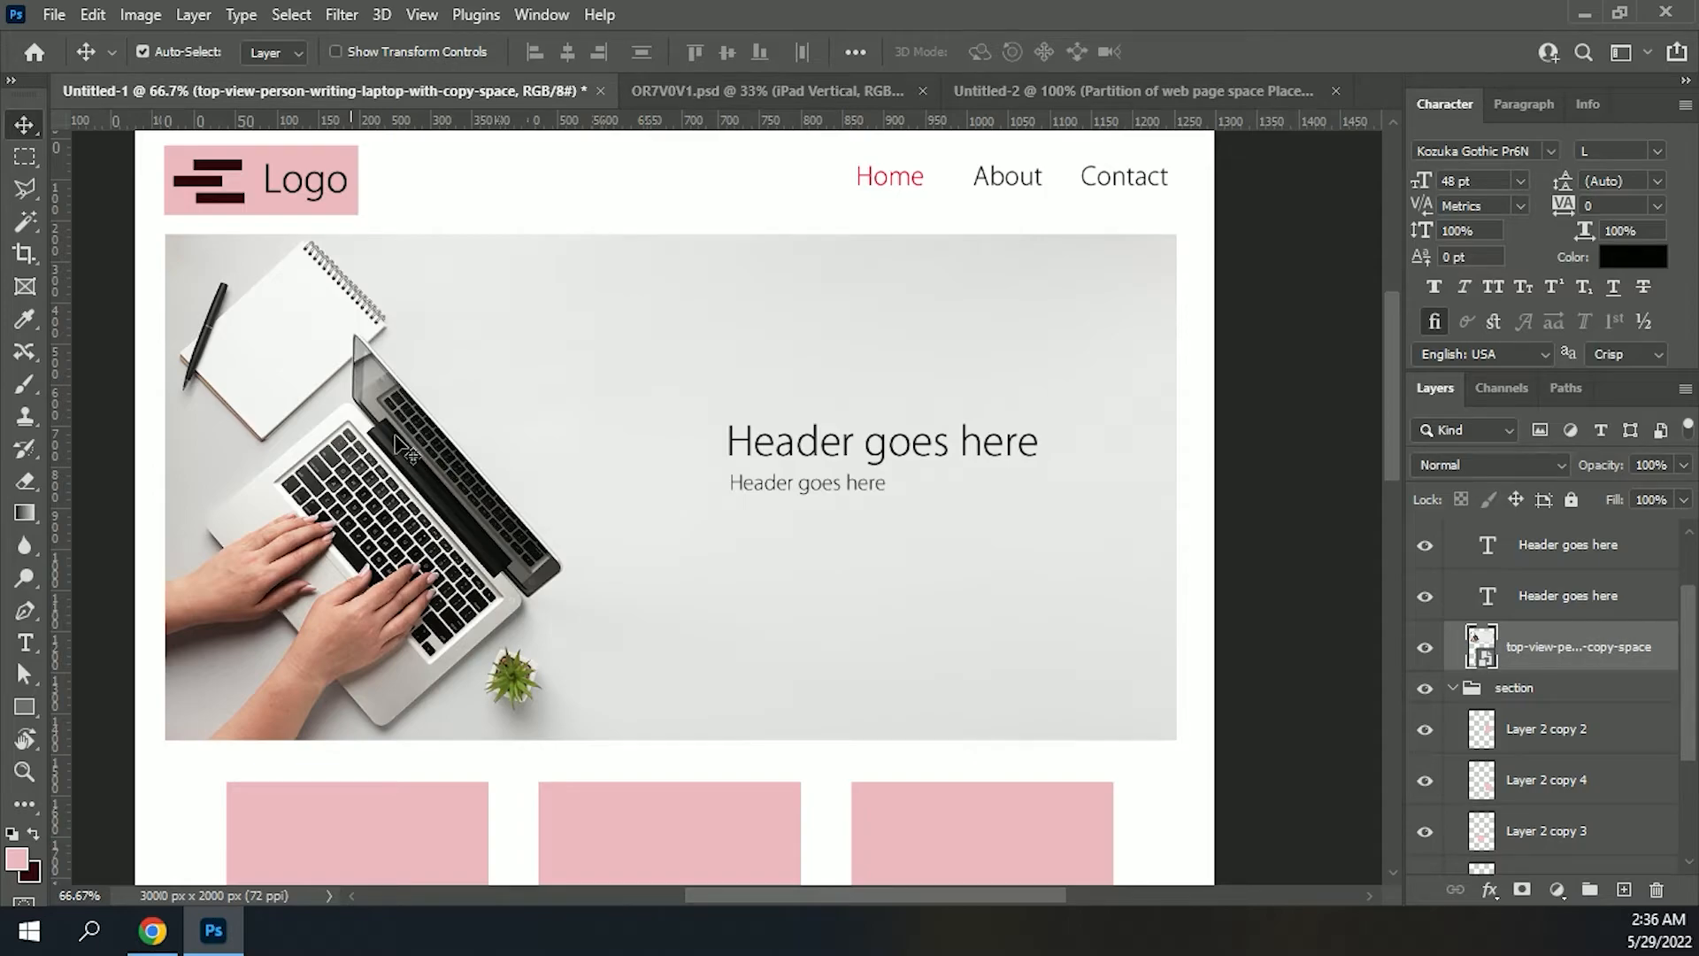
key("Delete")
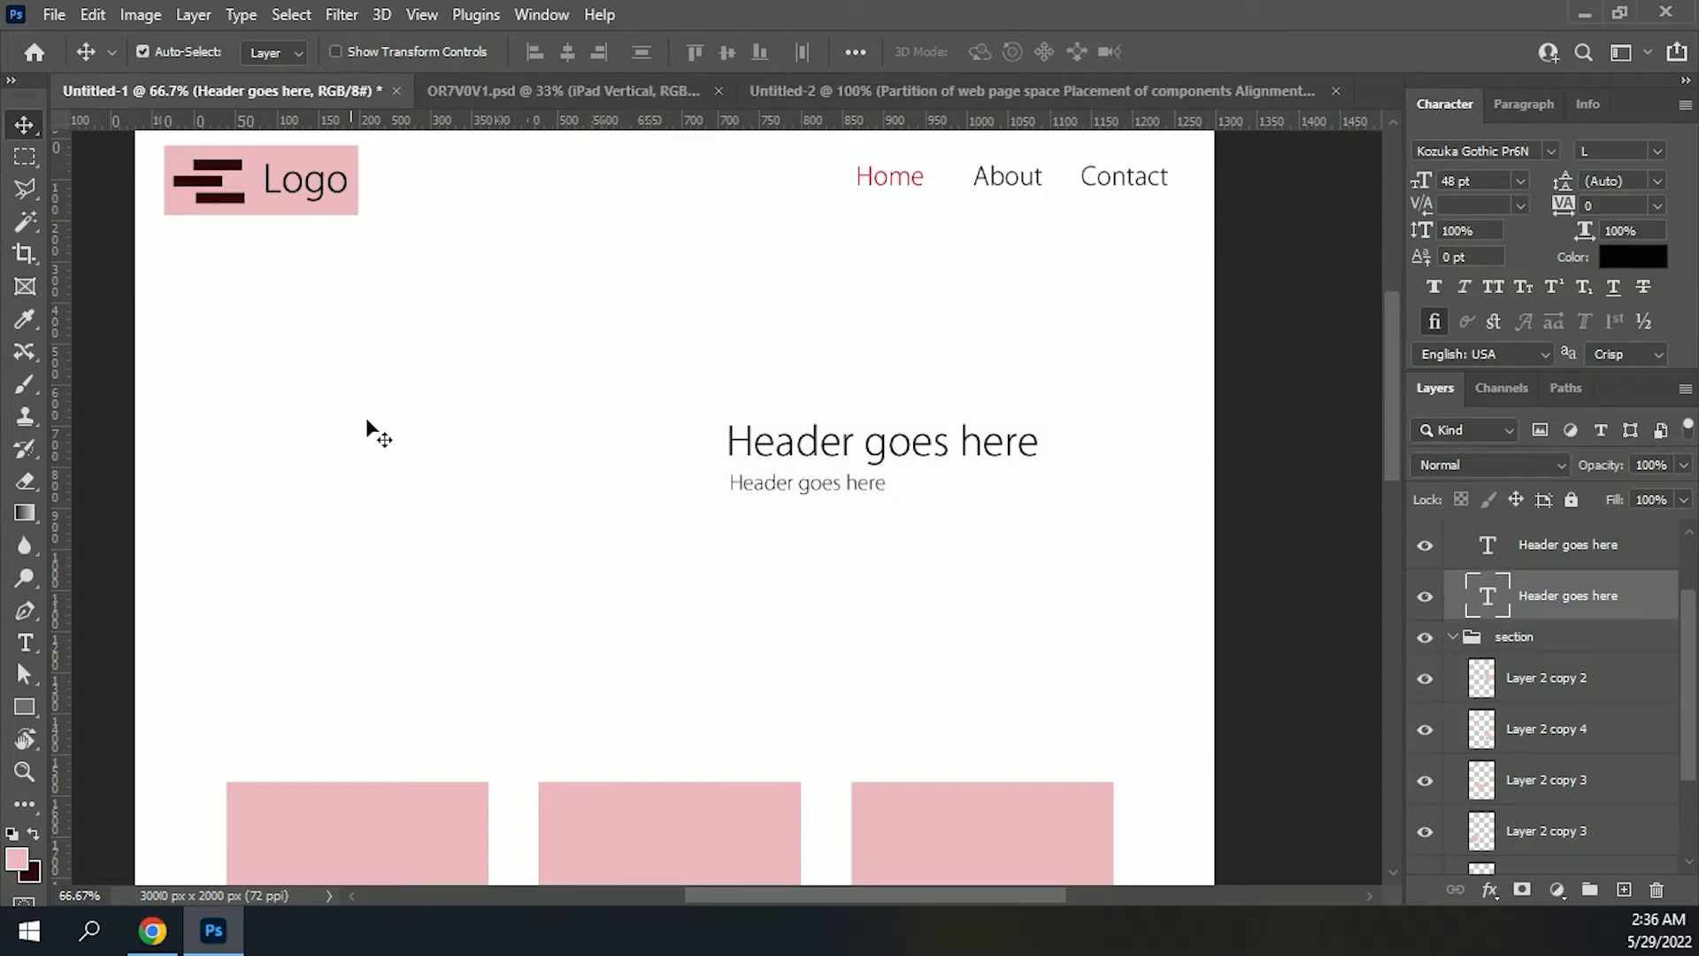
Step: Draw a pink circle about 390 px across beside the header text, using the Ellipse tool in Shape mode
left_click(24, 706)
left_click(137, 734)
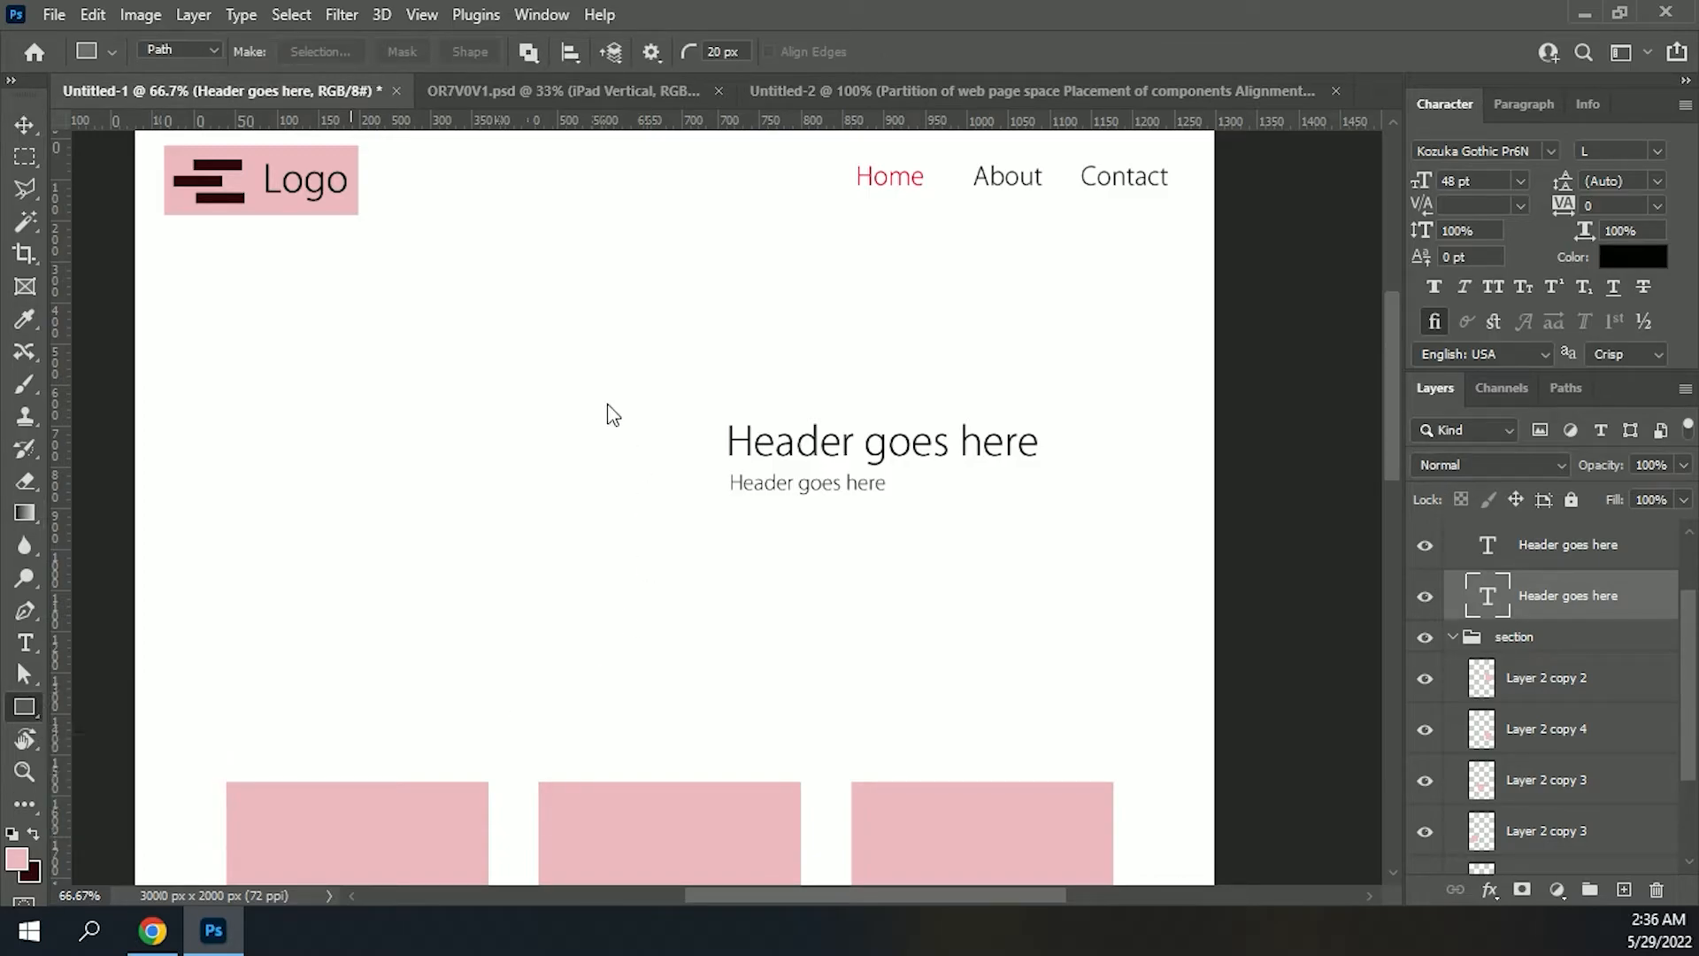
left_click_drag(212, 335, 632, 733)
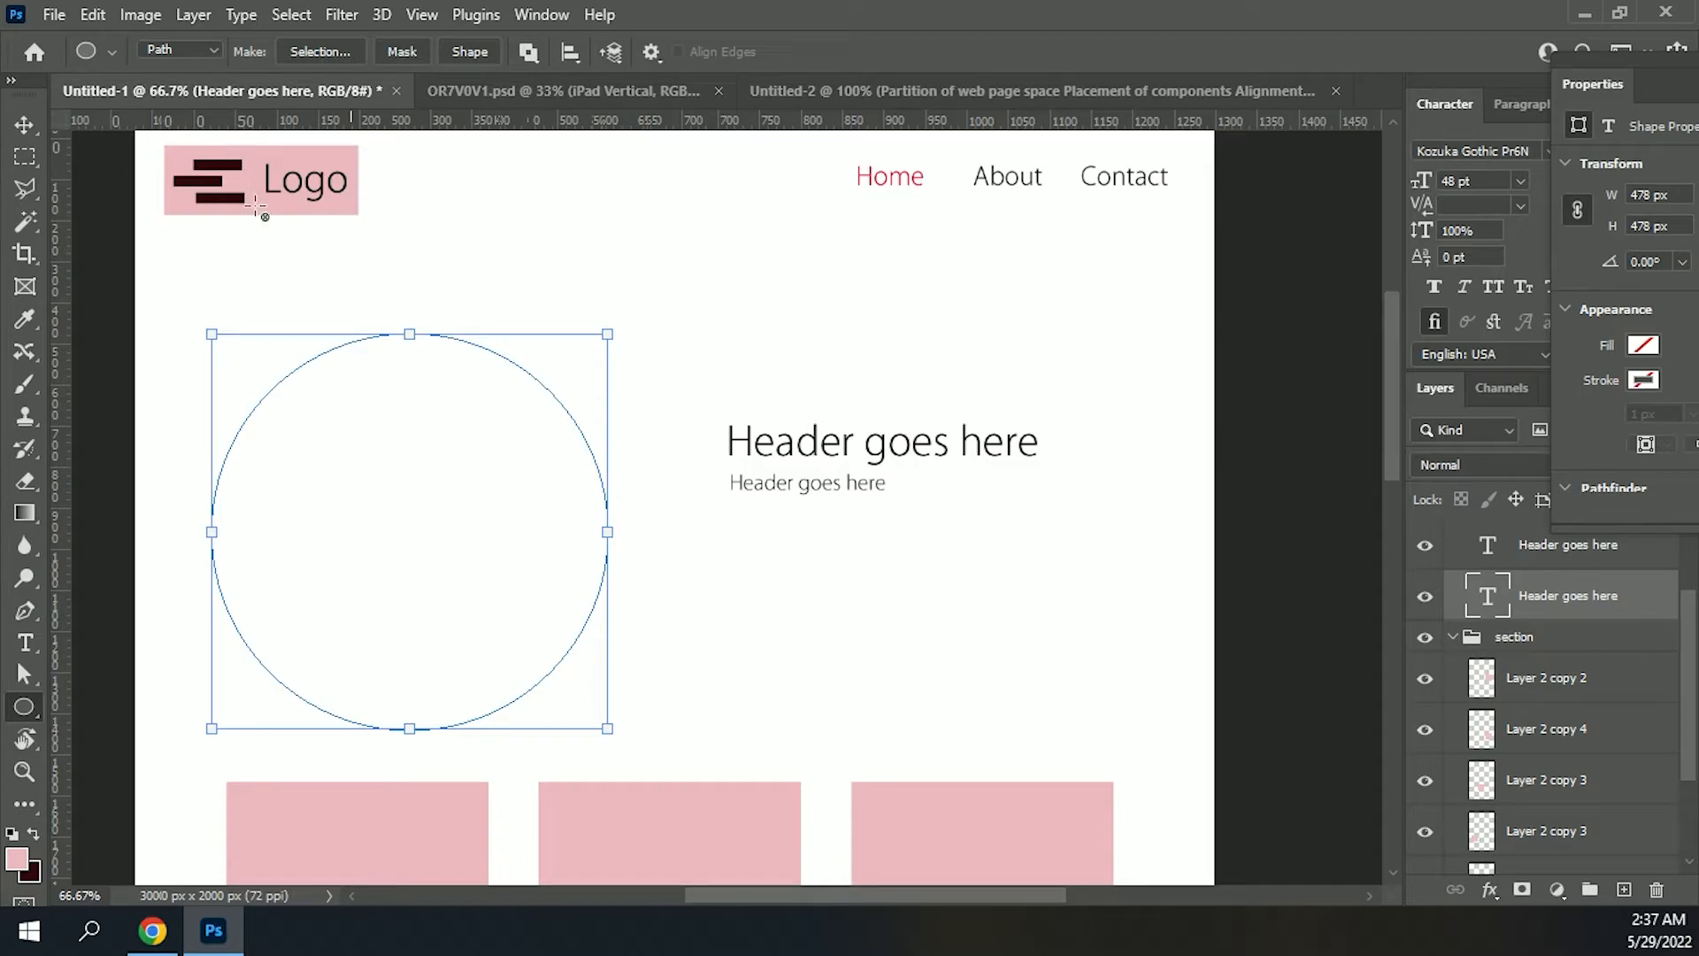
key("Escape")
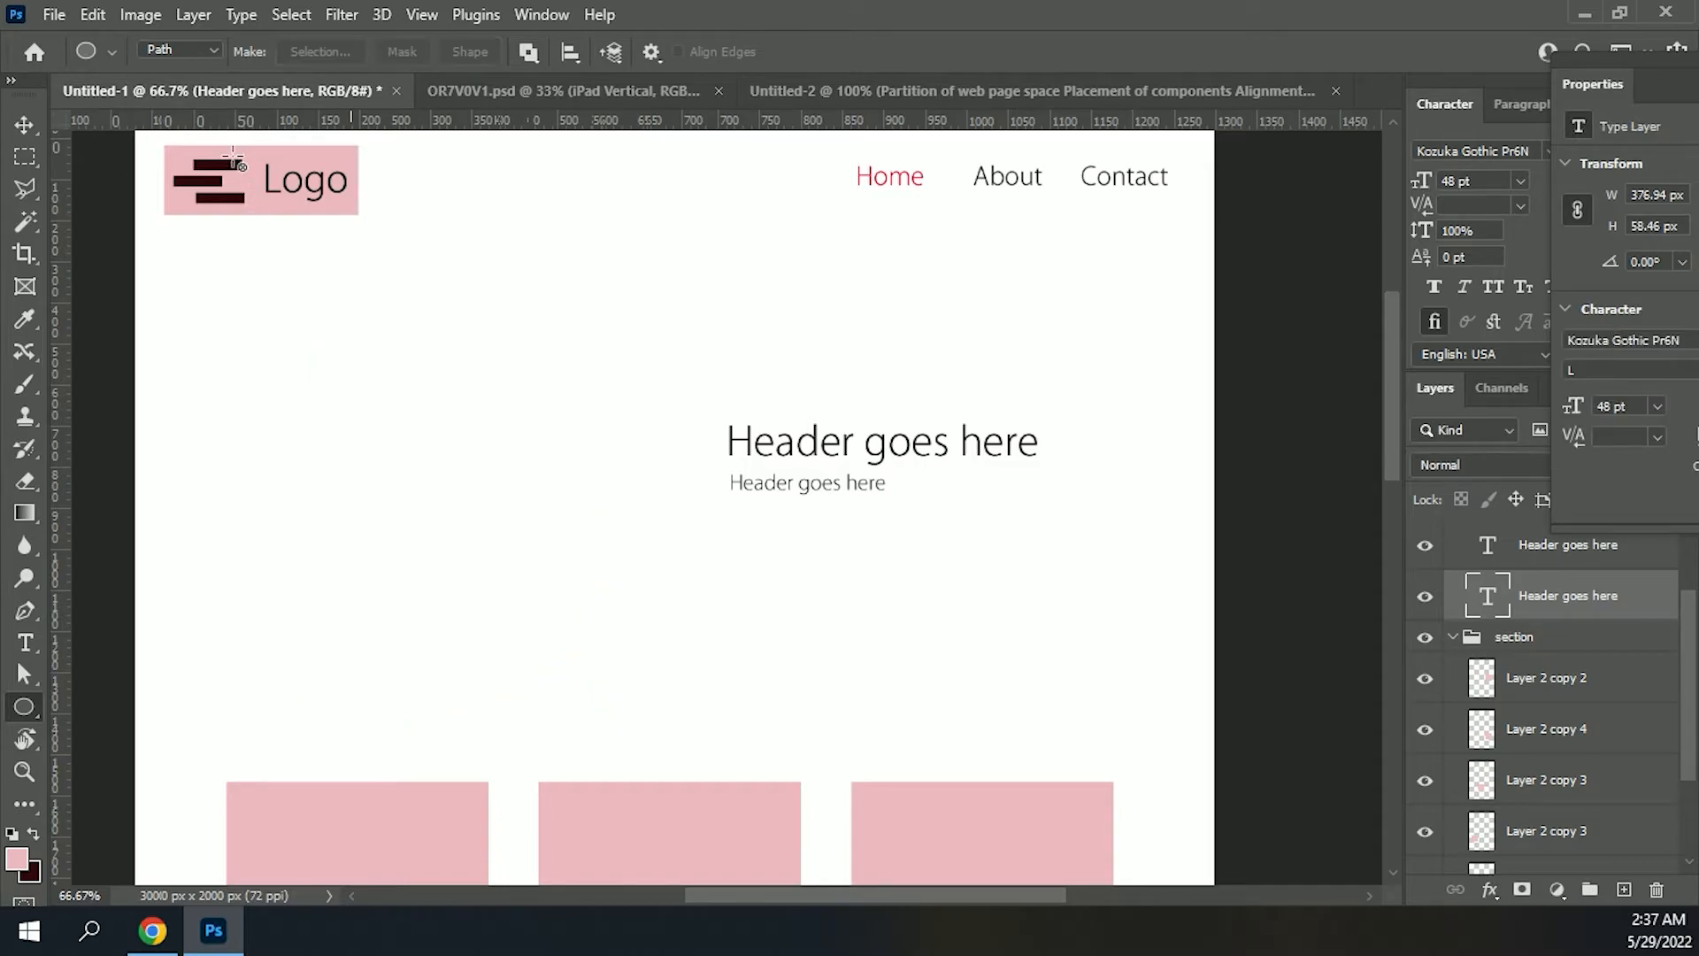
left_click(205, 50)
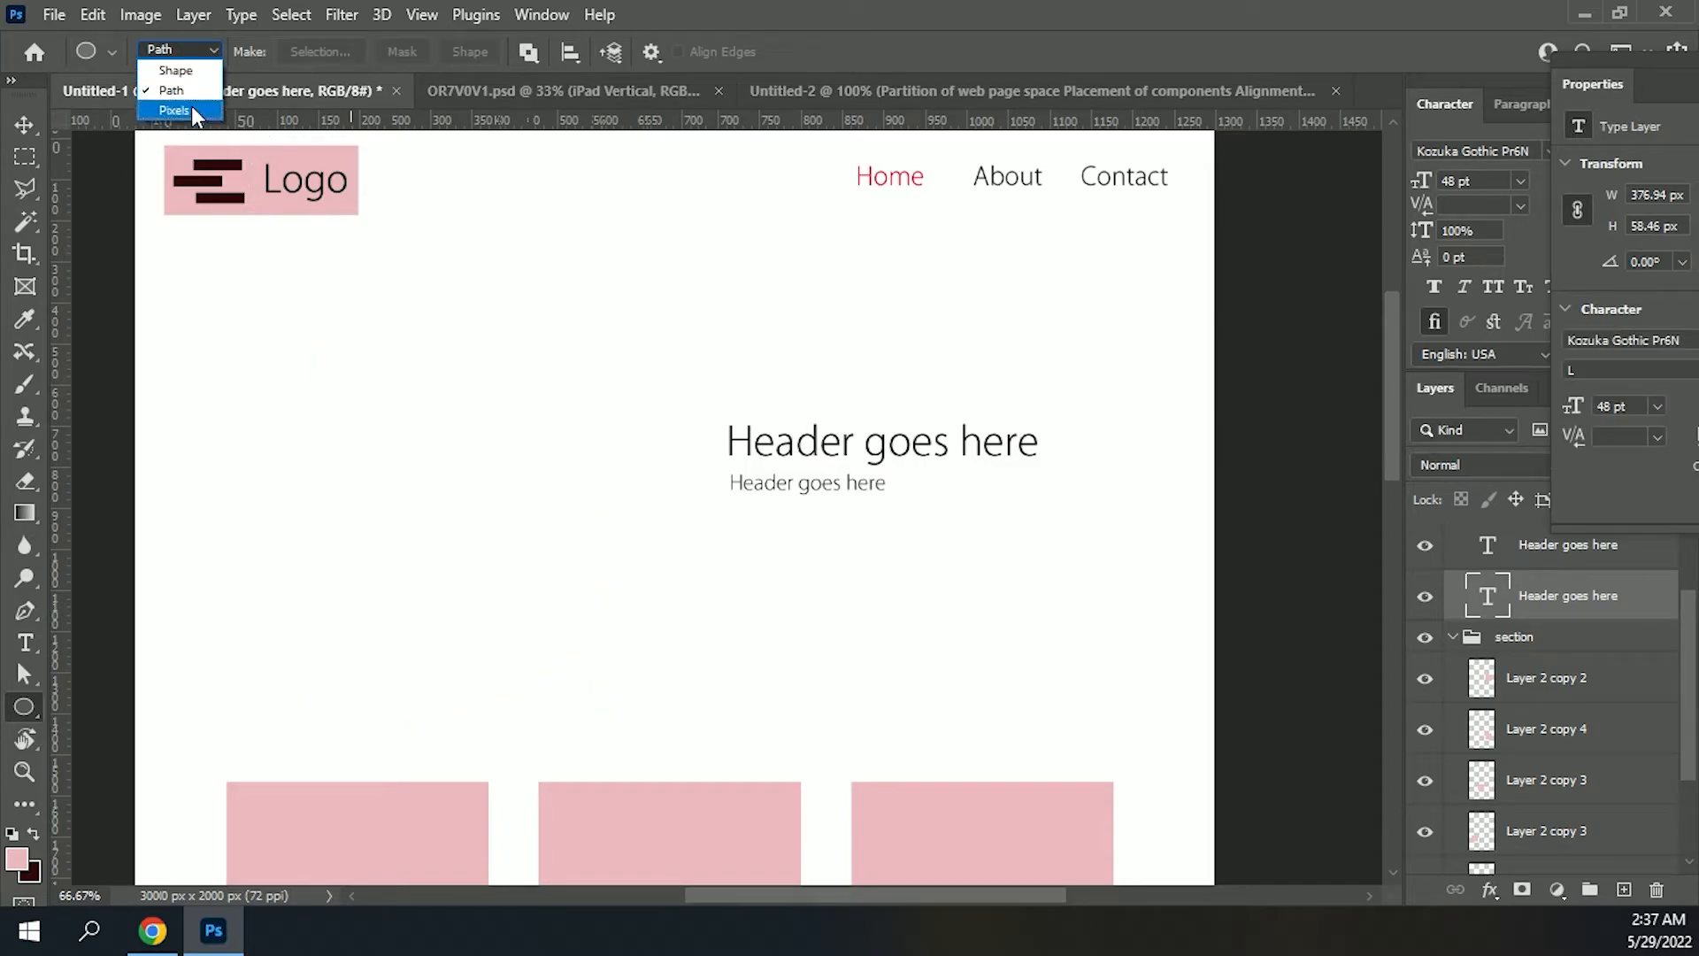
left_click(189, 67)
left_click_drag(220, 324, 559, 646)
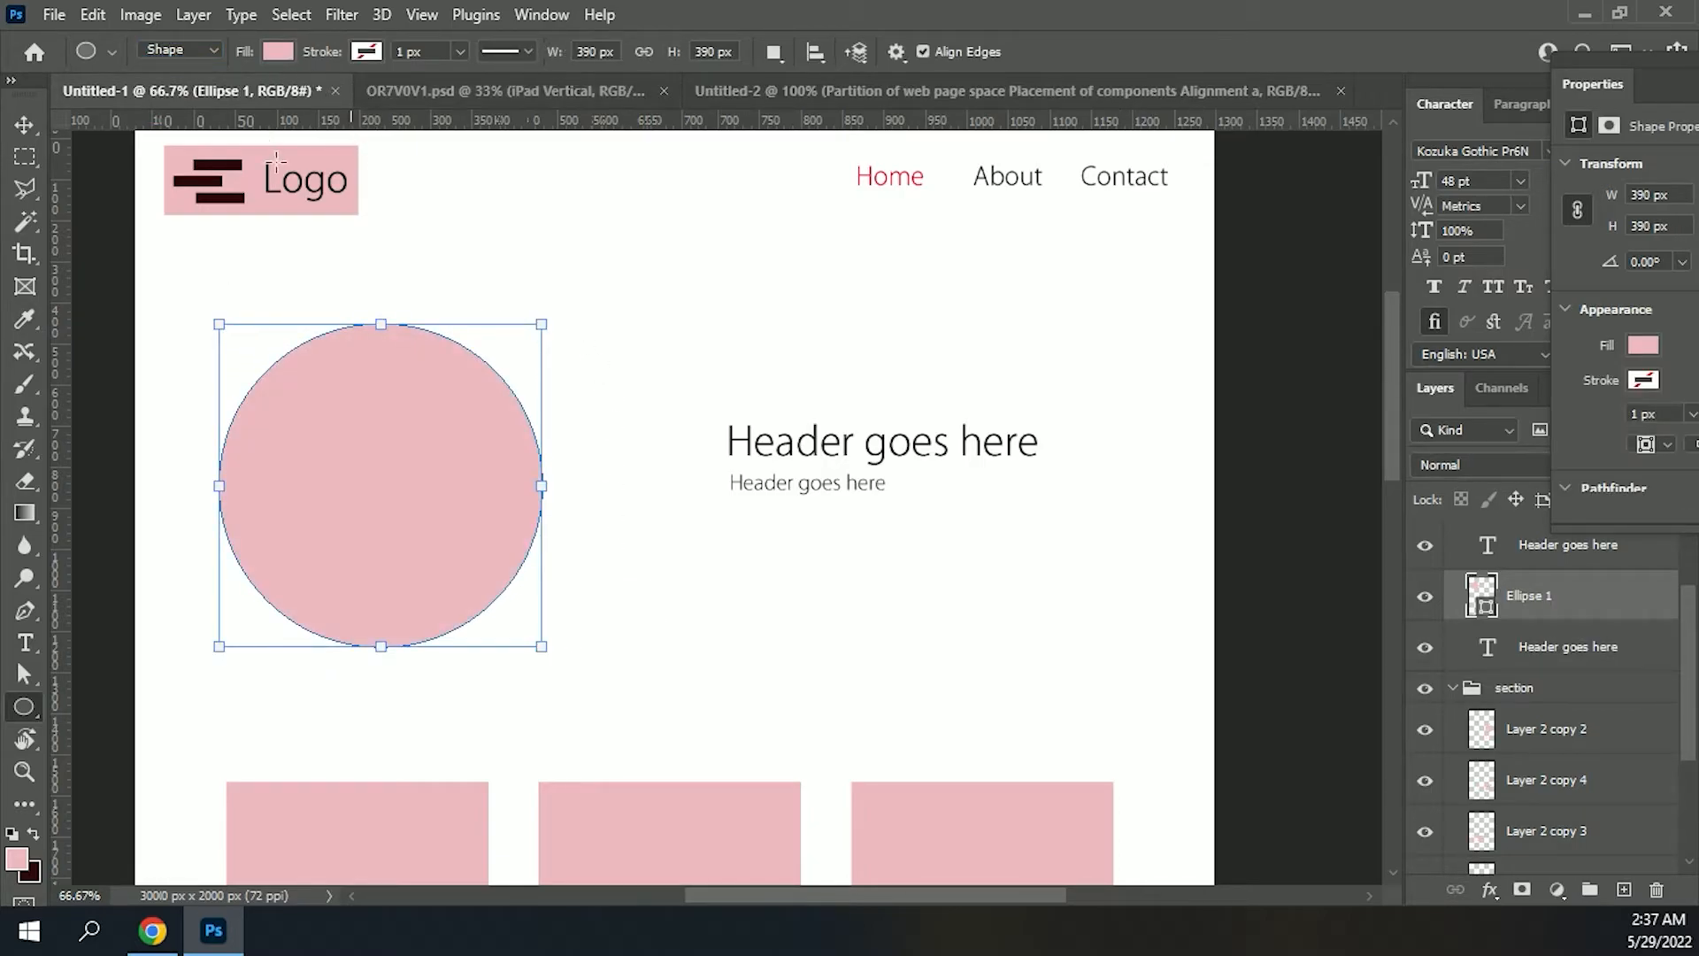
Step: Give the circle a red stroke about 66 px wide and set its fill to none
left_click(369, 54)
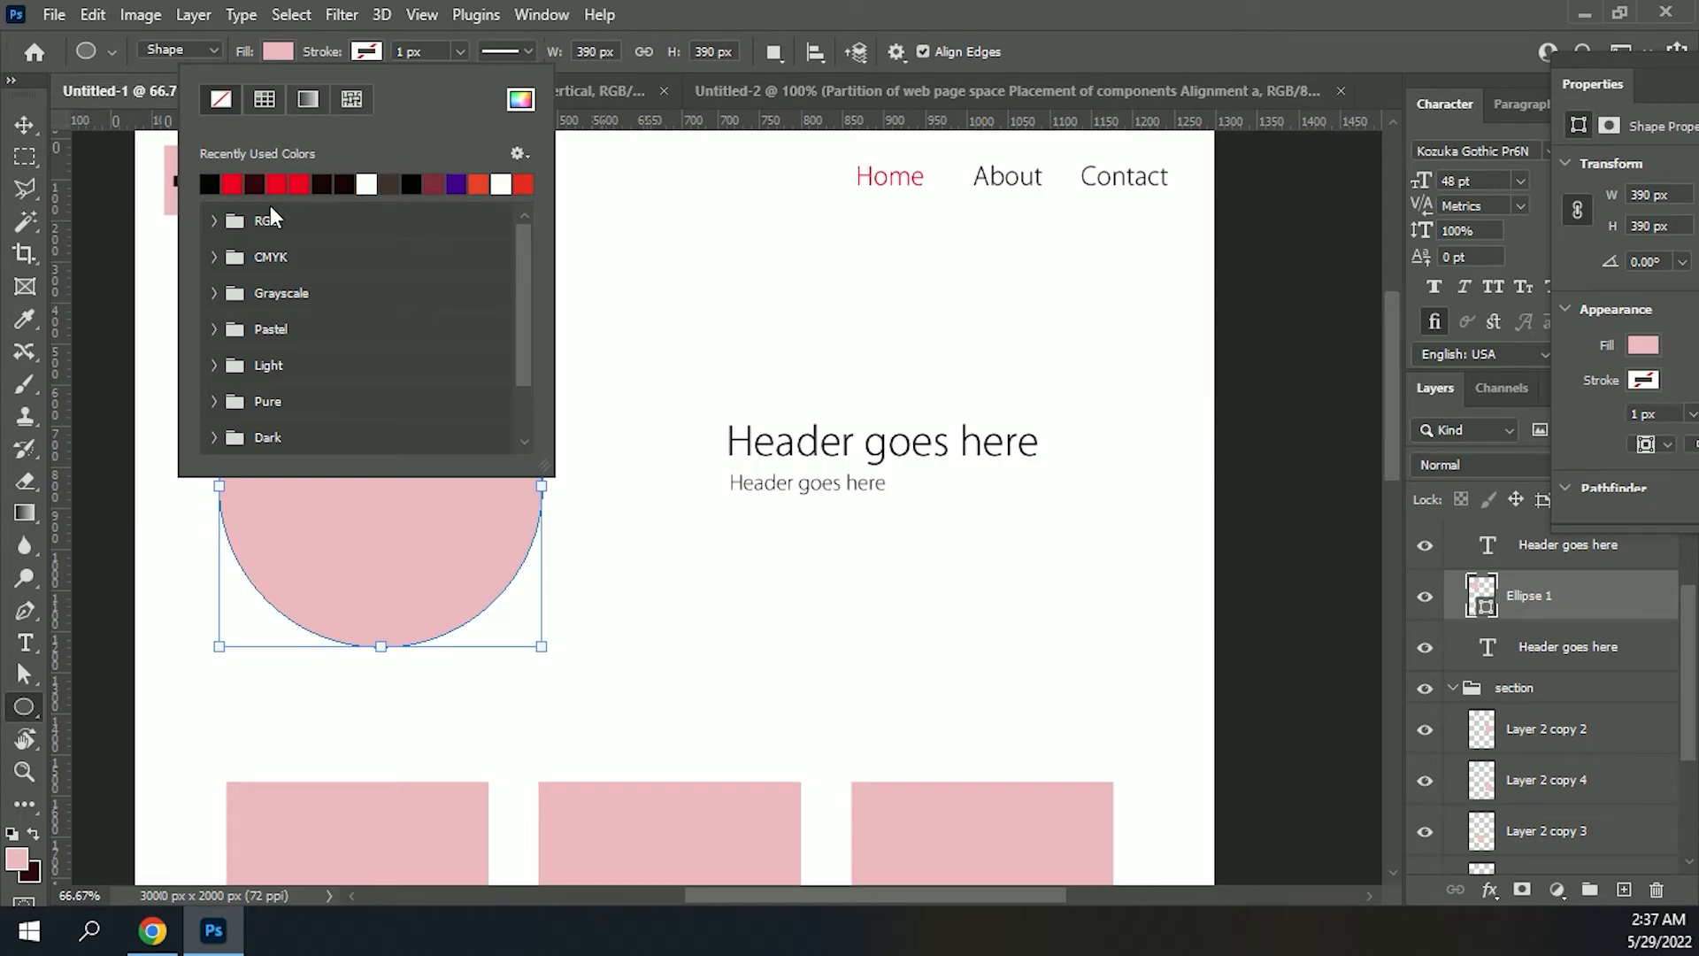
left_click(288, 183)
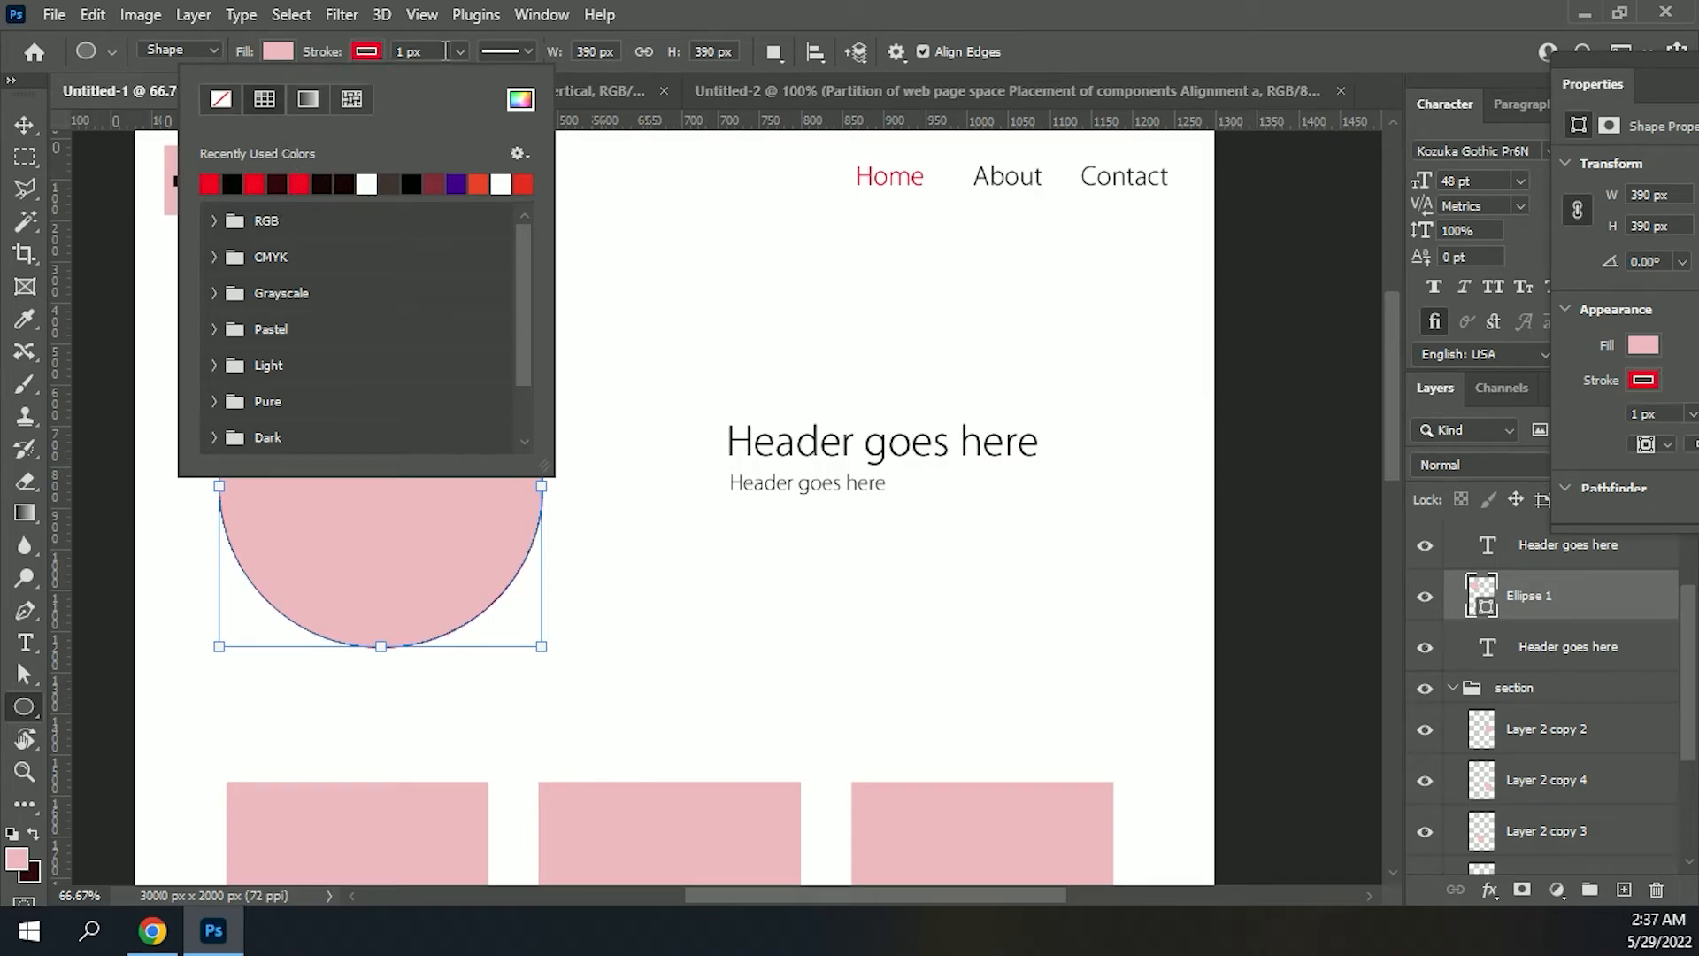
left_click(459, 51)
mouse_move(462, 78)
left_mouse_down()
mouse_move(568, 93)
mouse_move(532, 94)
left_mouse_up()
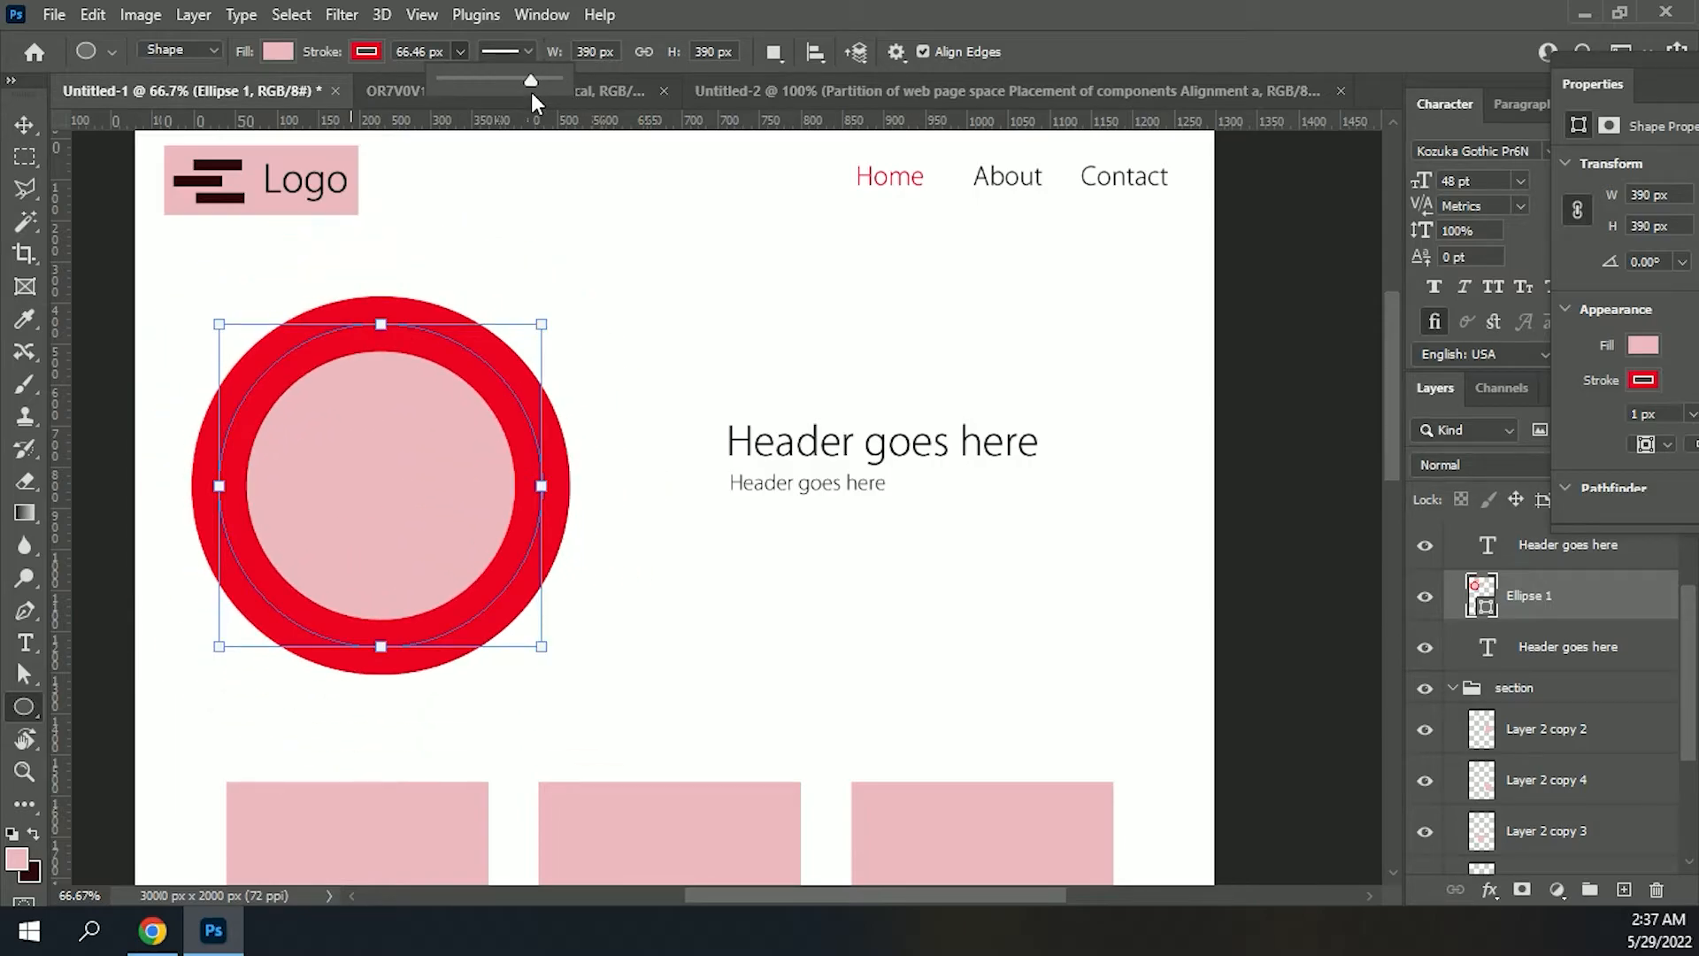
left_click(276, 51)
left_click(132, 98)
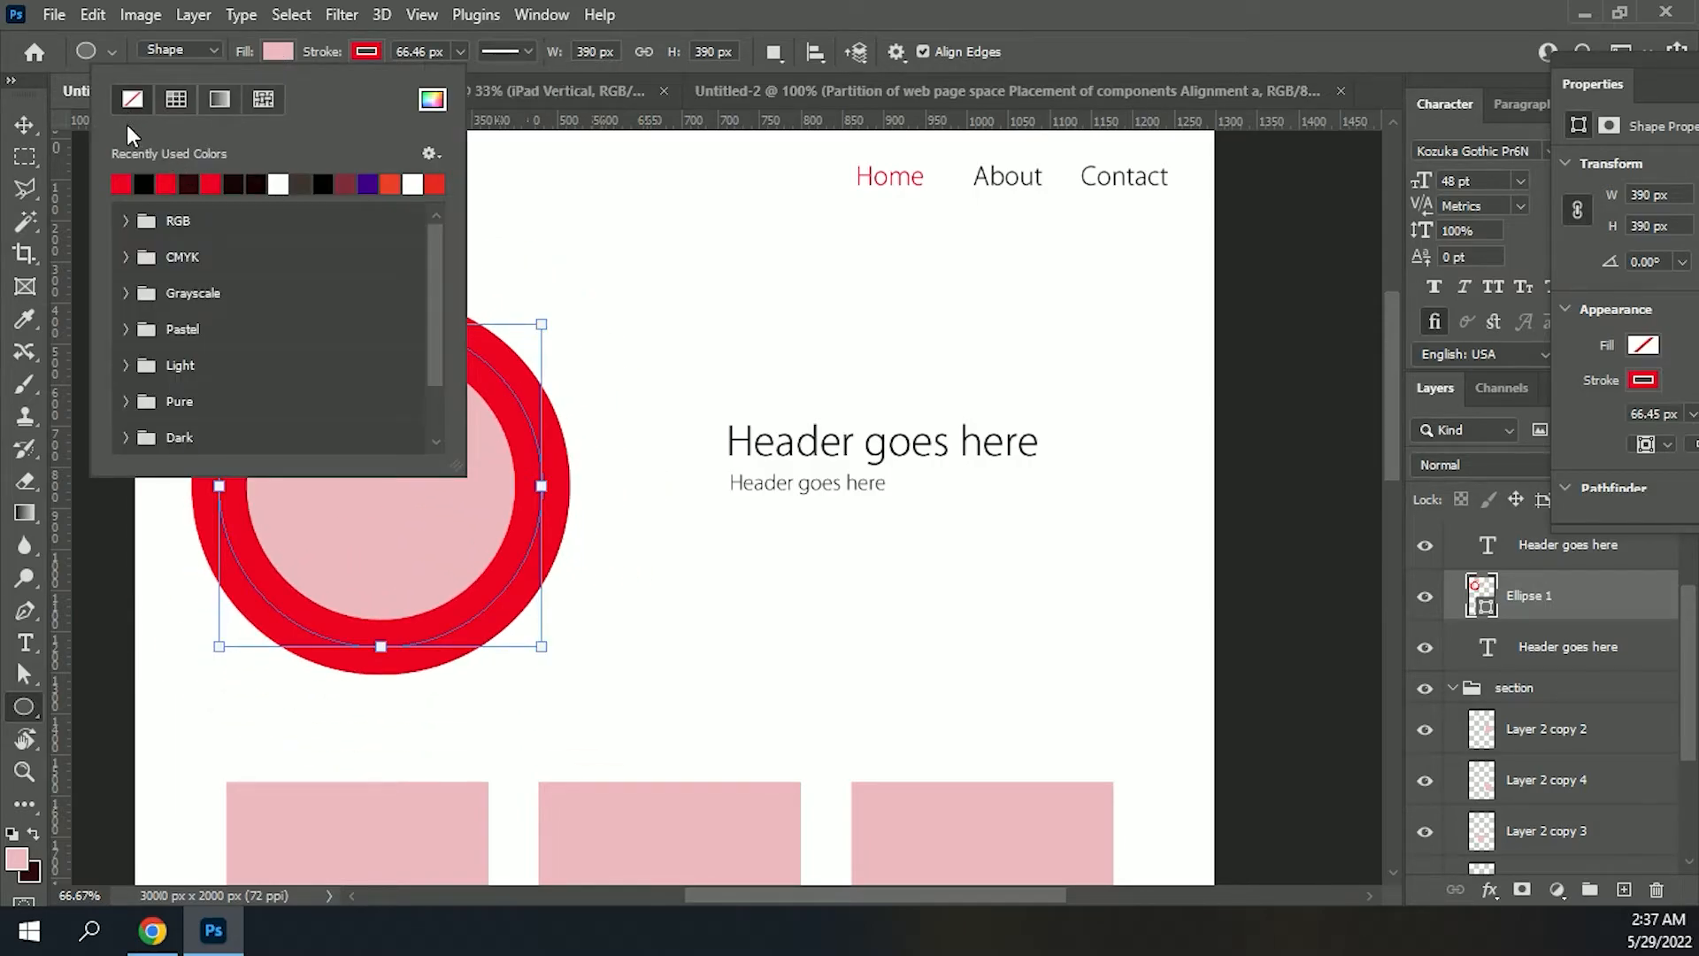
left_click(81, 250)
Step: Move the red ring partly off the page's left edge and place a duplicate of it between the logo and the header text
key("v")
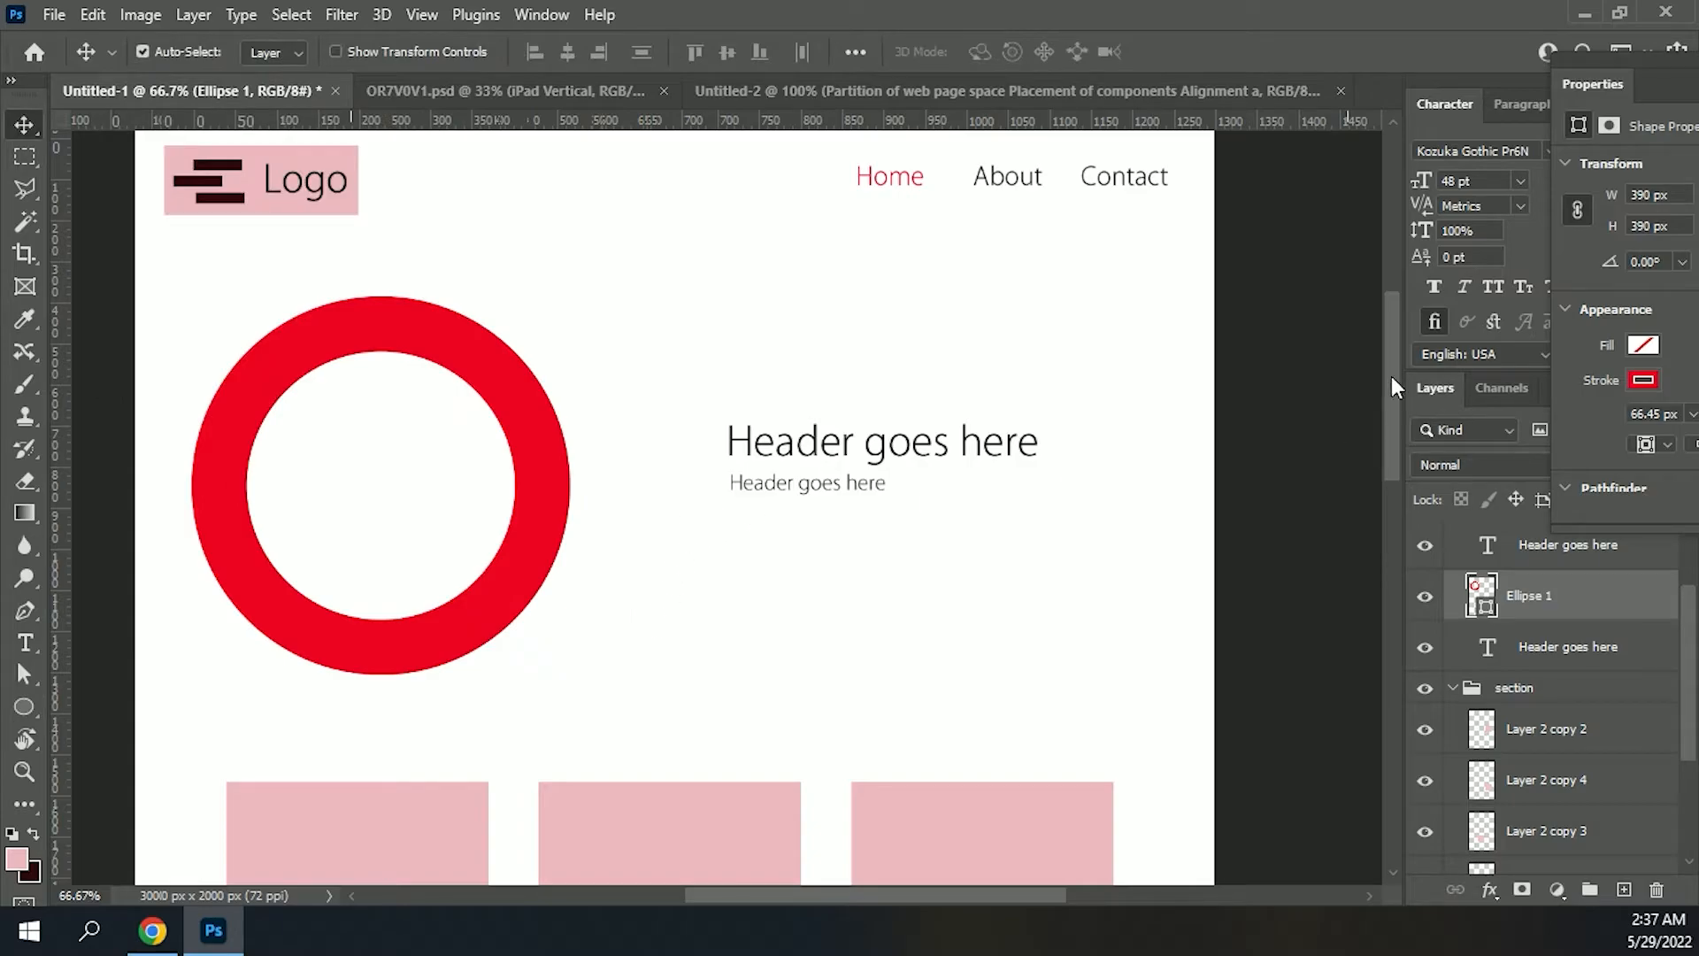
left_click_drag(531, 463, 705, 396)
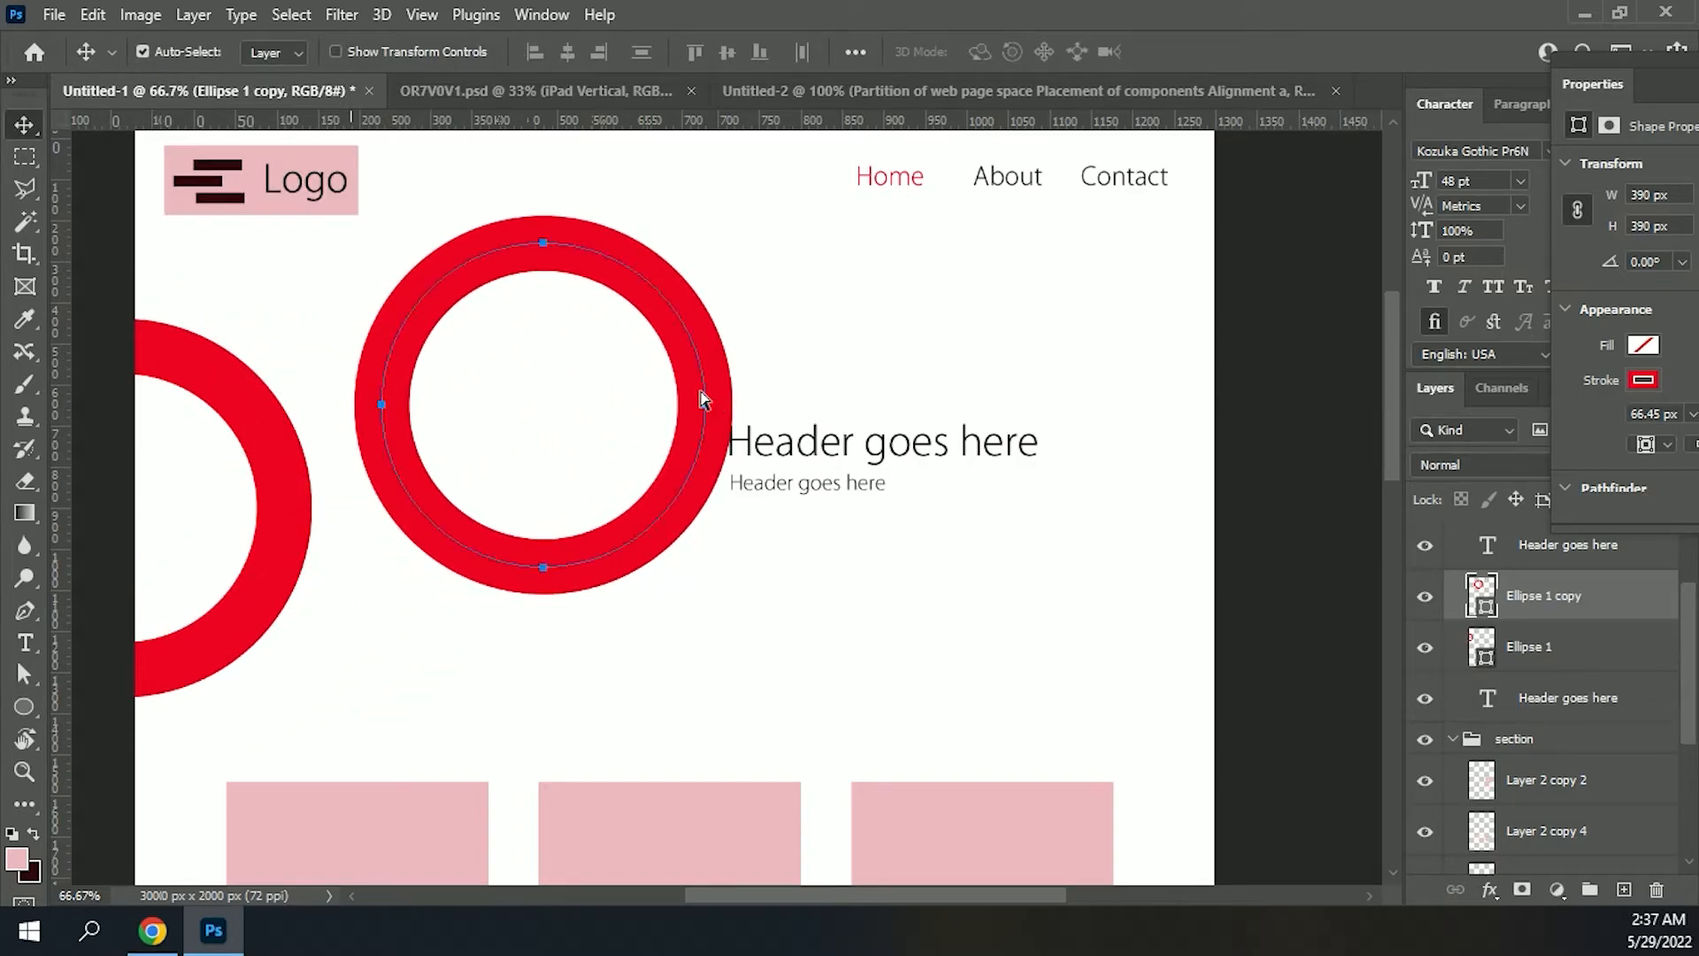
Step: Shrink the copied ring to about 174 px beside the large ring, and duplicate it once lower down and once at the page's right edge
key("ctrl+t")
left_click_drag(707, 242, 550, 446)
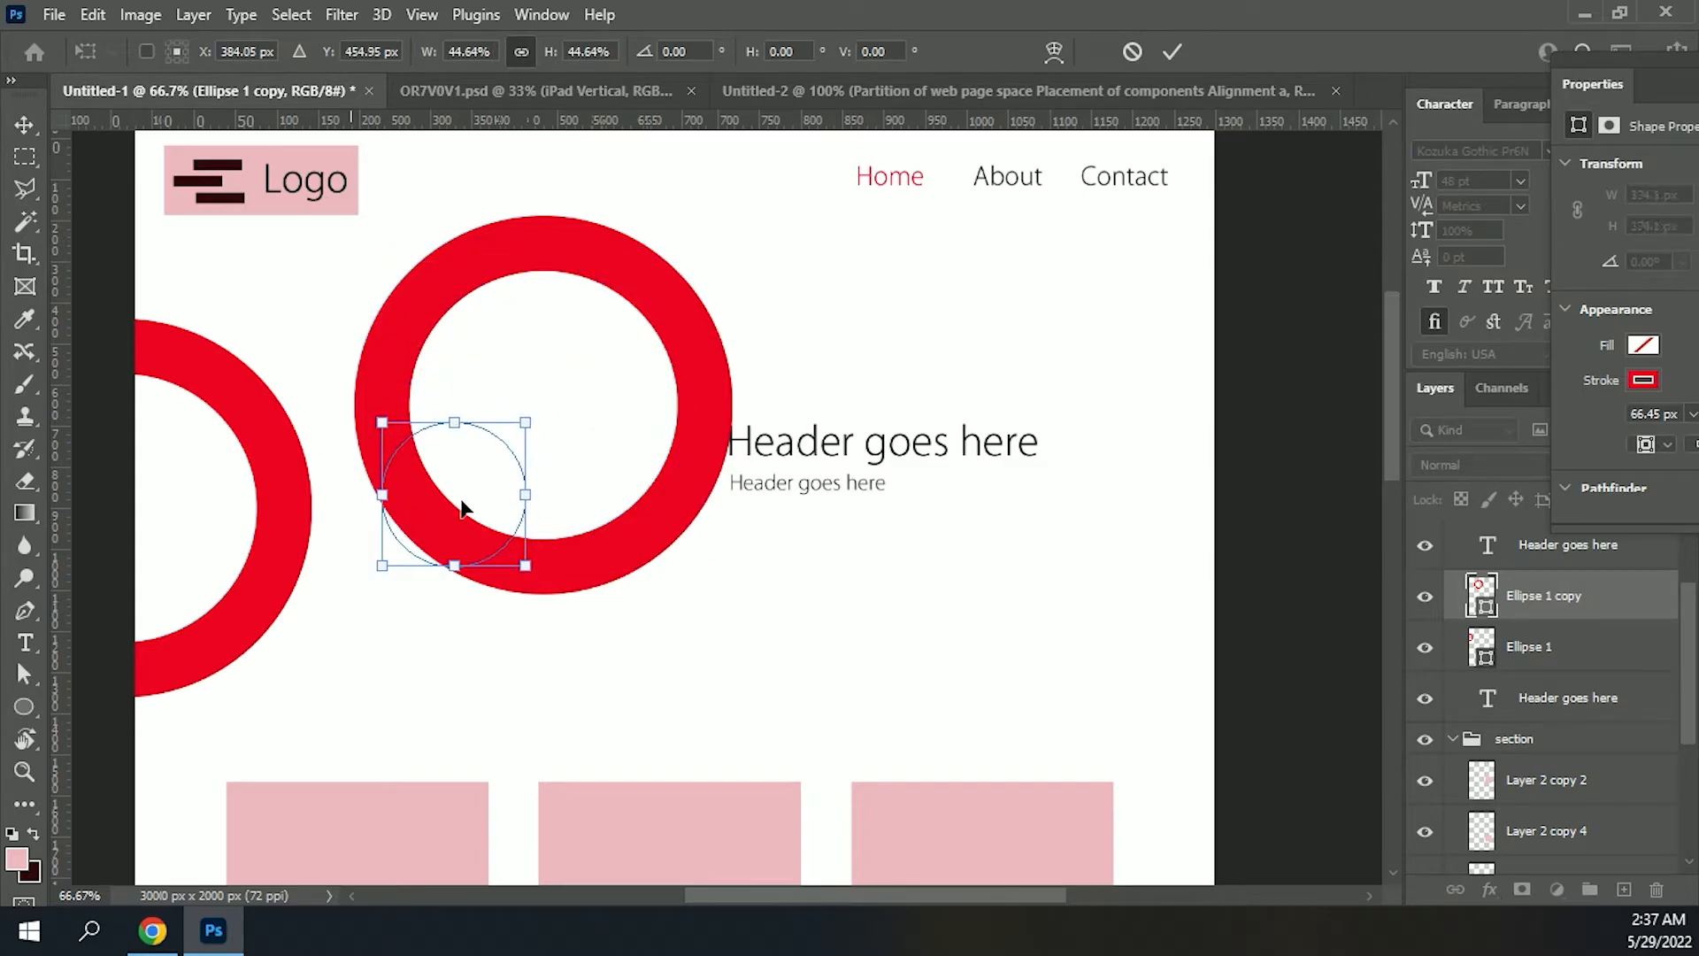
key("Return")
left_click_drag(436, 412, 384, 272)
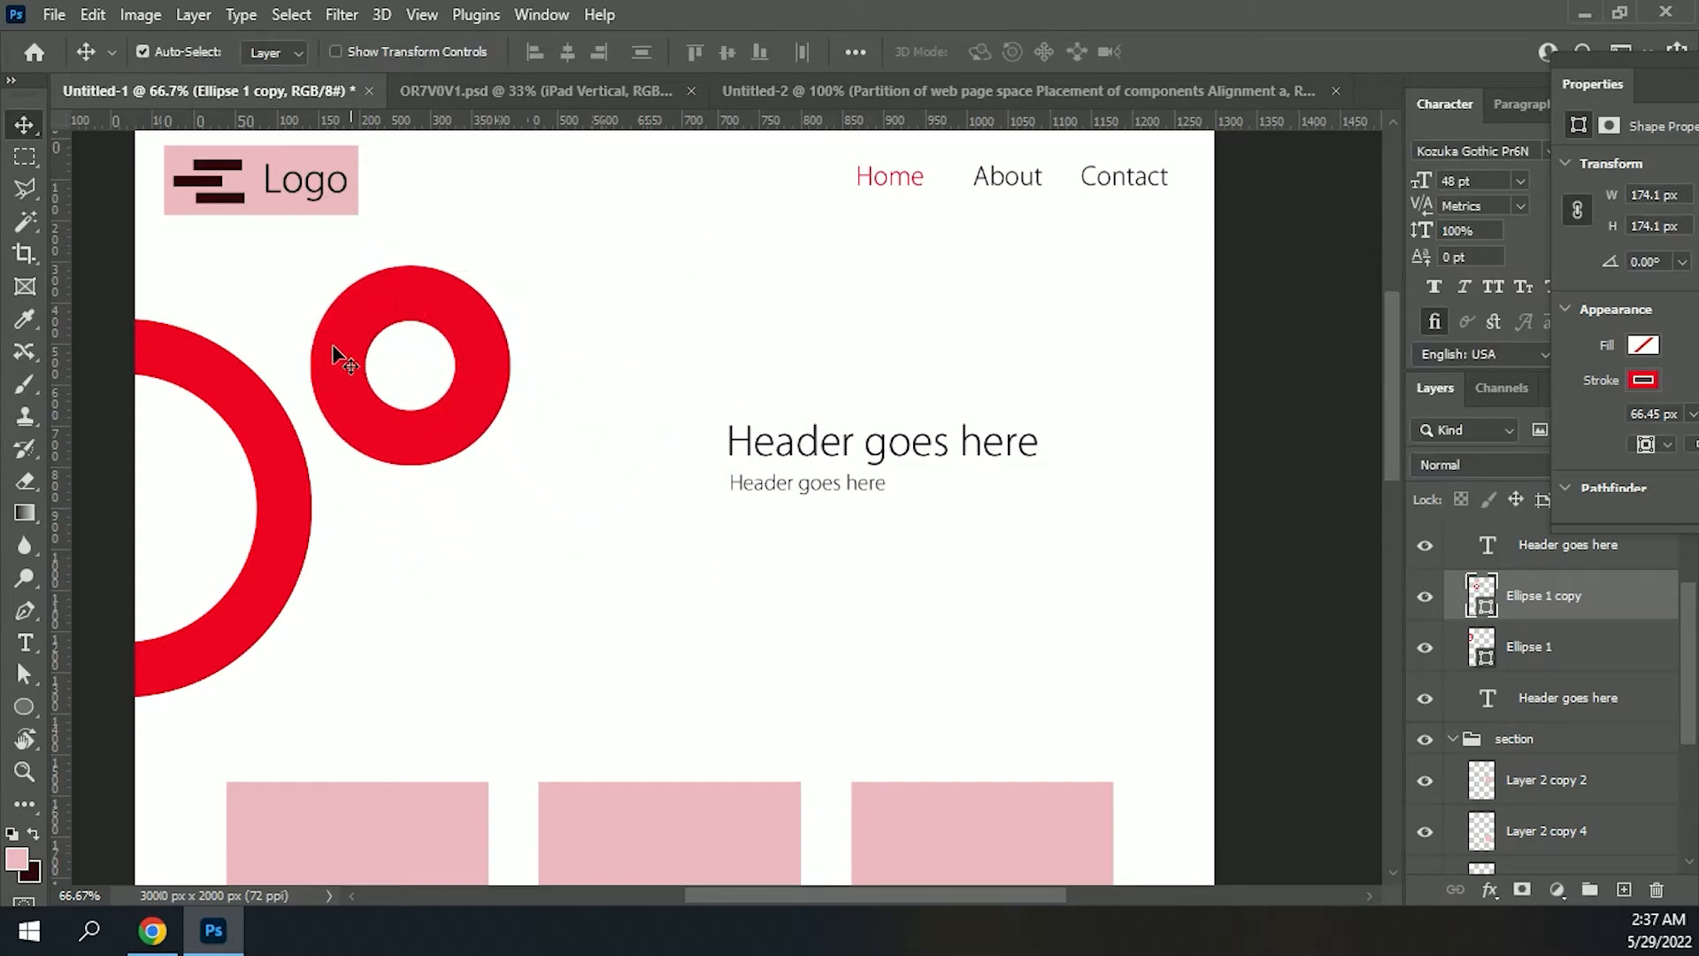
left_click_drag(398, 450, 1221, 451)
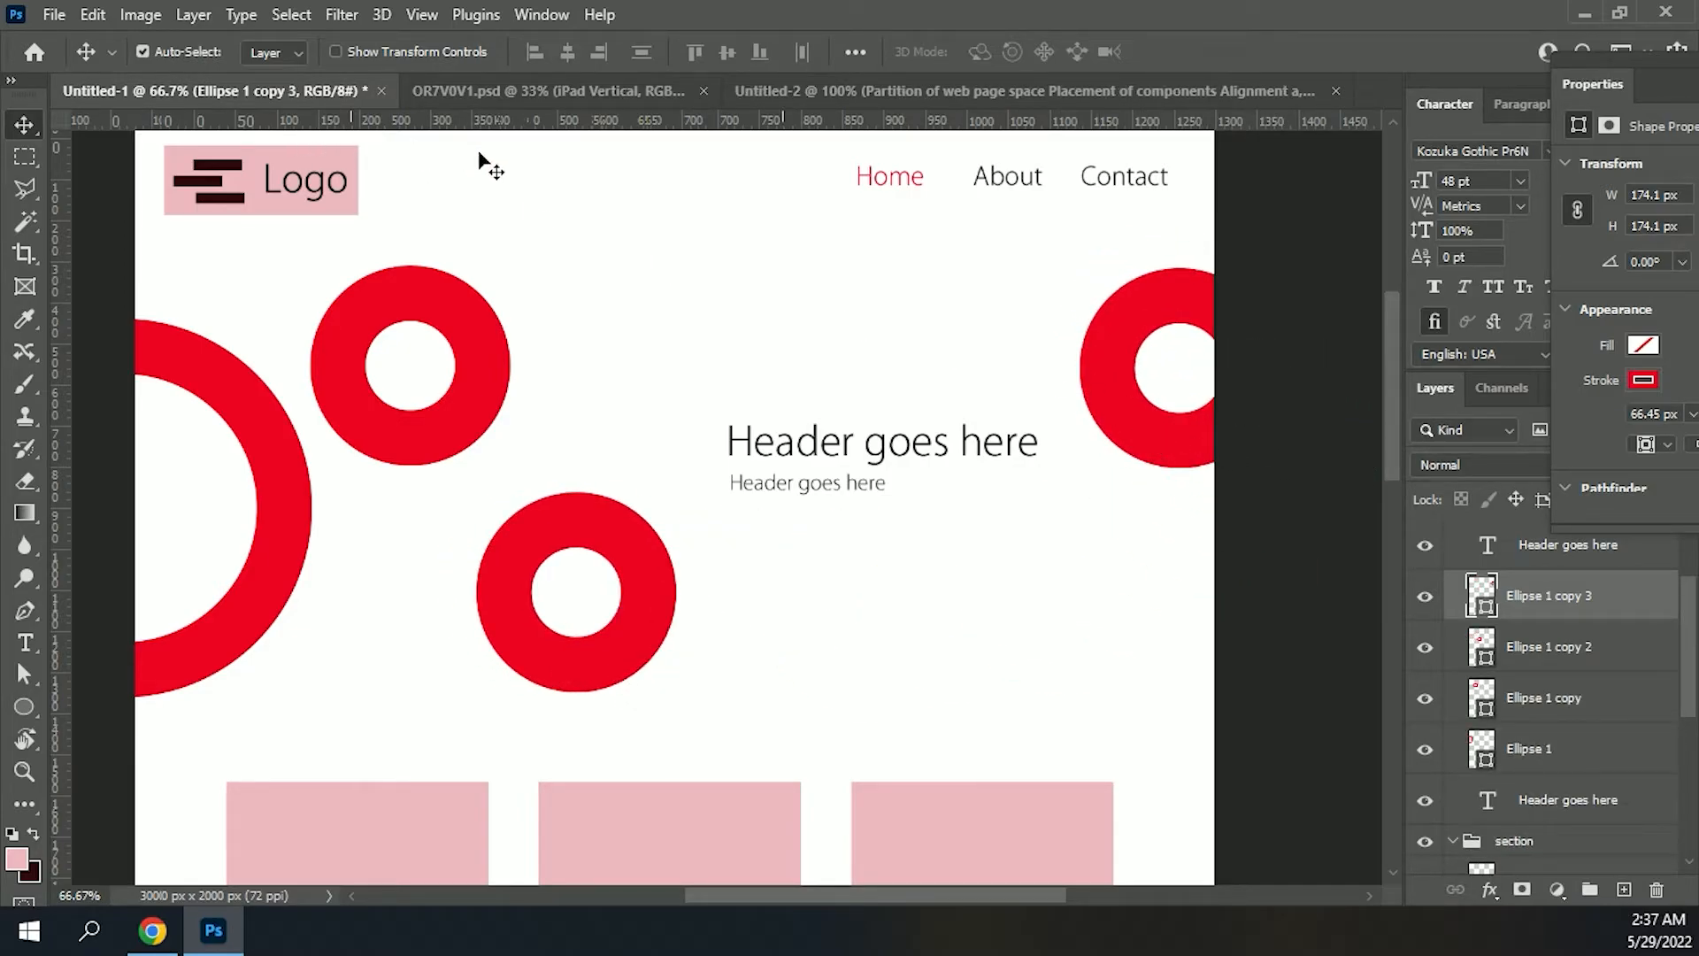
Step: Change the stroke of the ring at the page's right edge to yellow from the RGB swatches
left_click(24, 706)
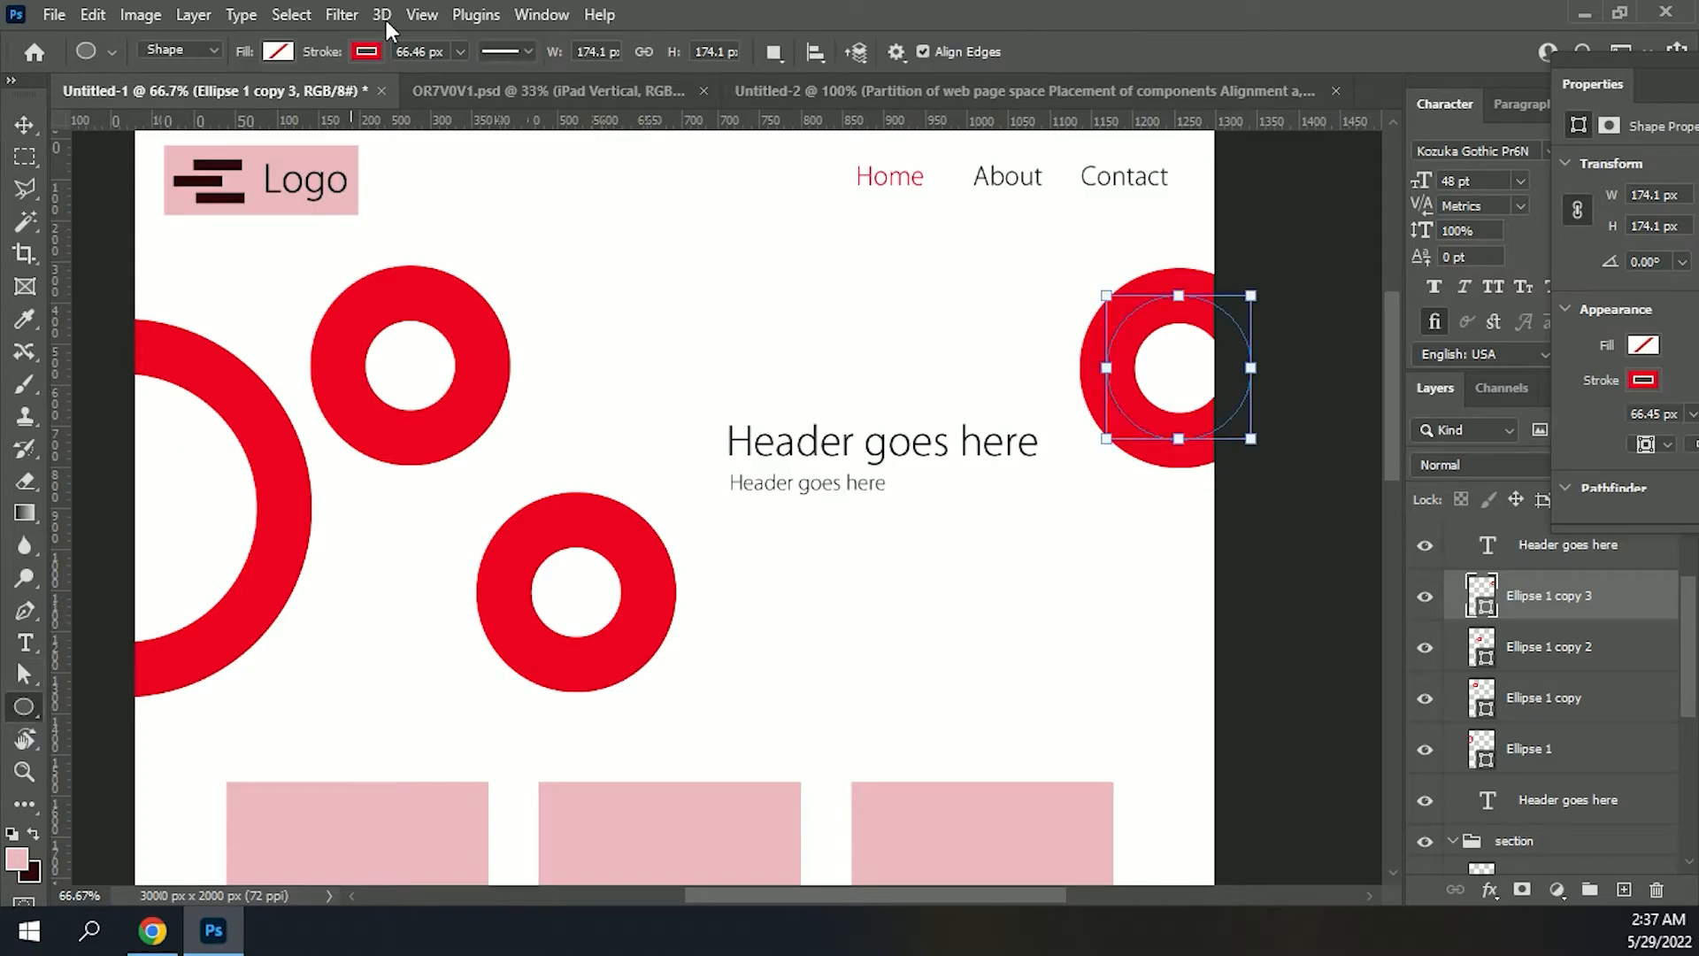
left_click(371, 51)
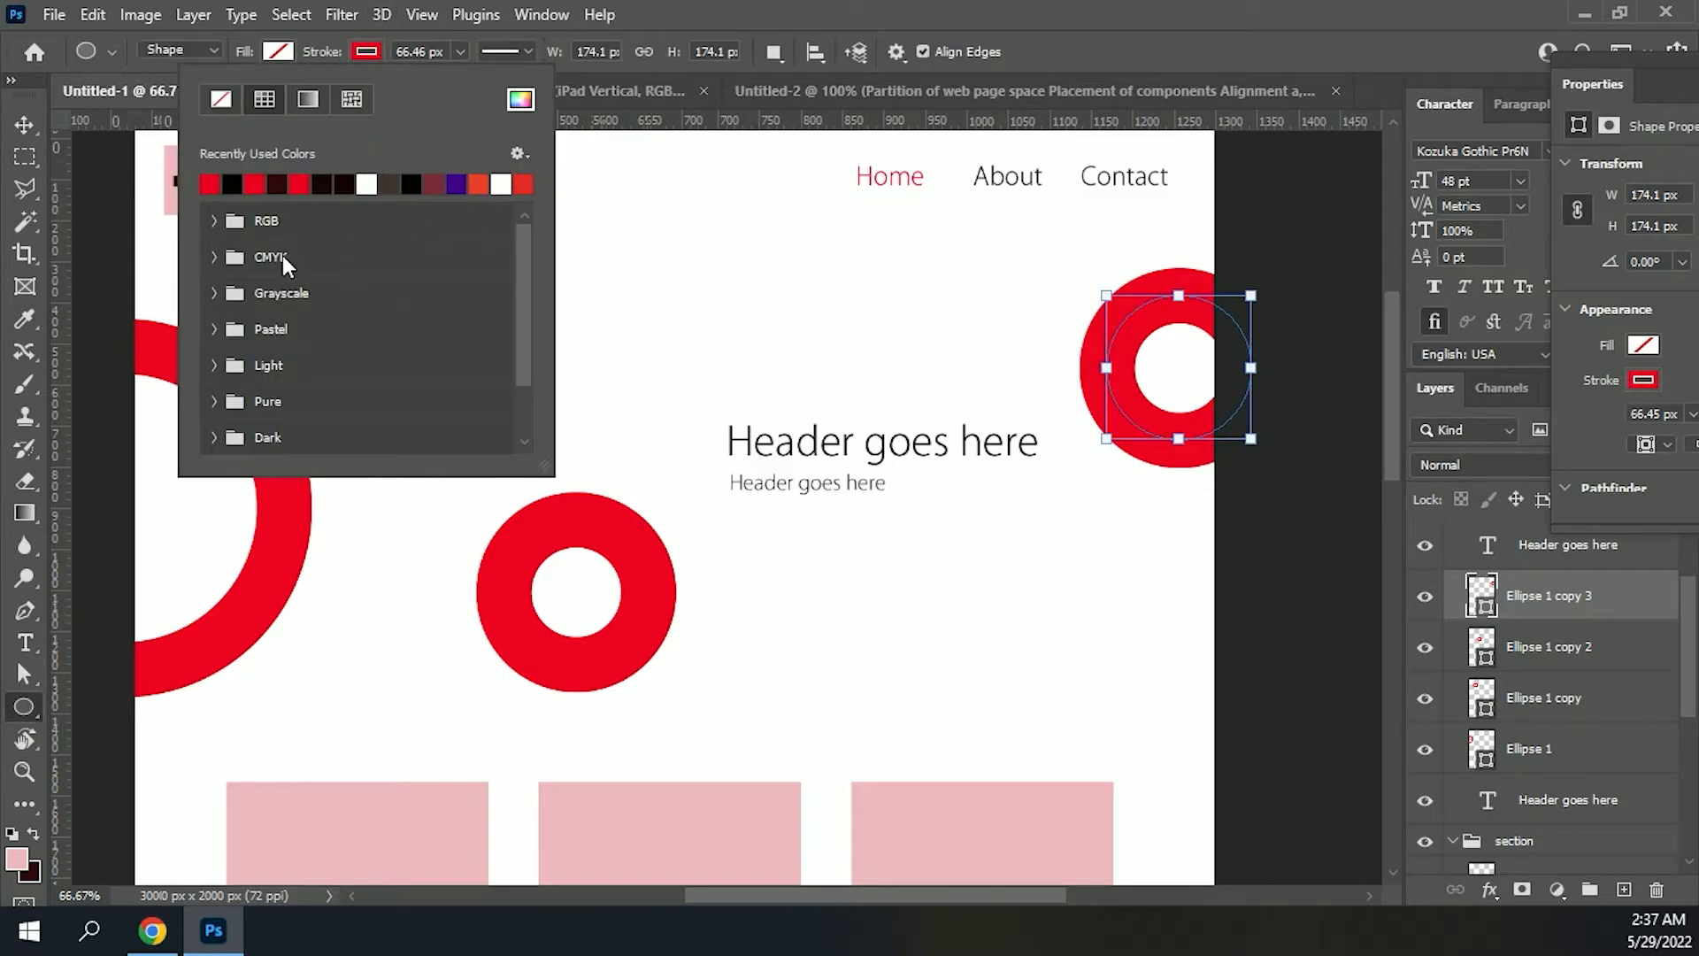
left_click(214, 221)
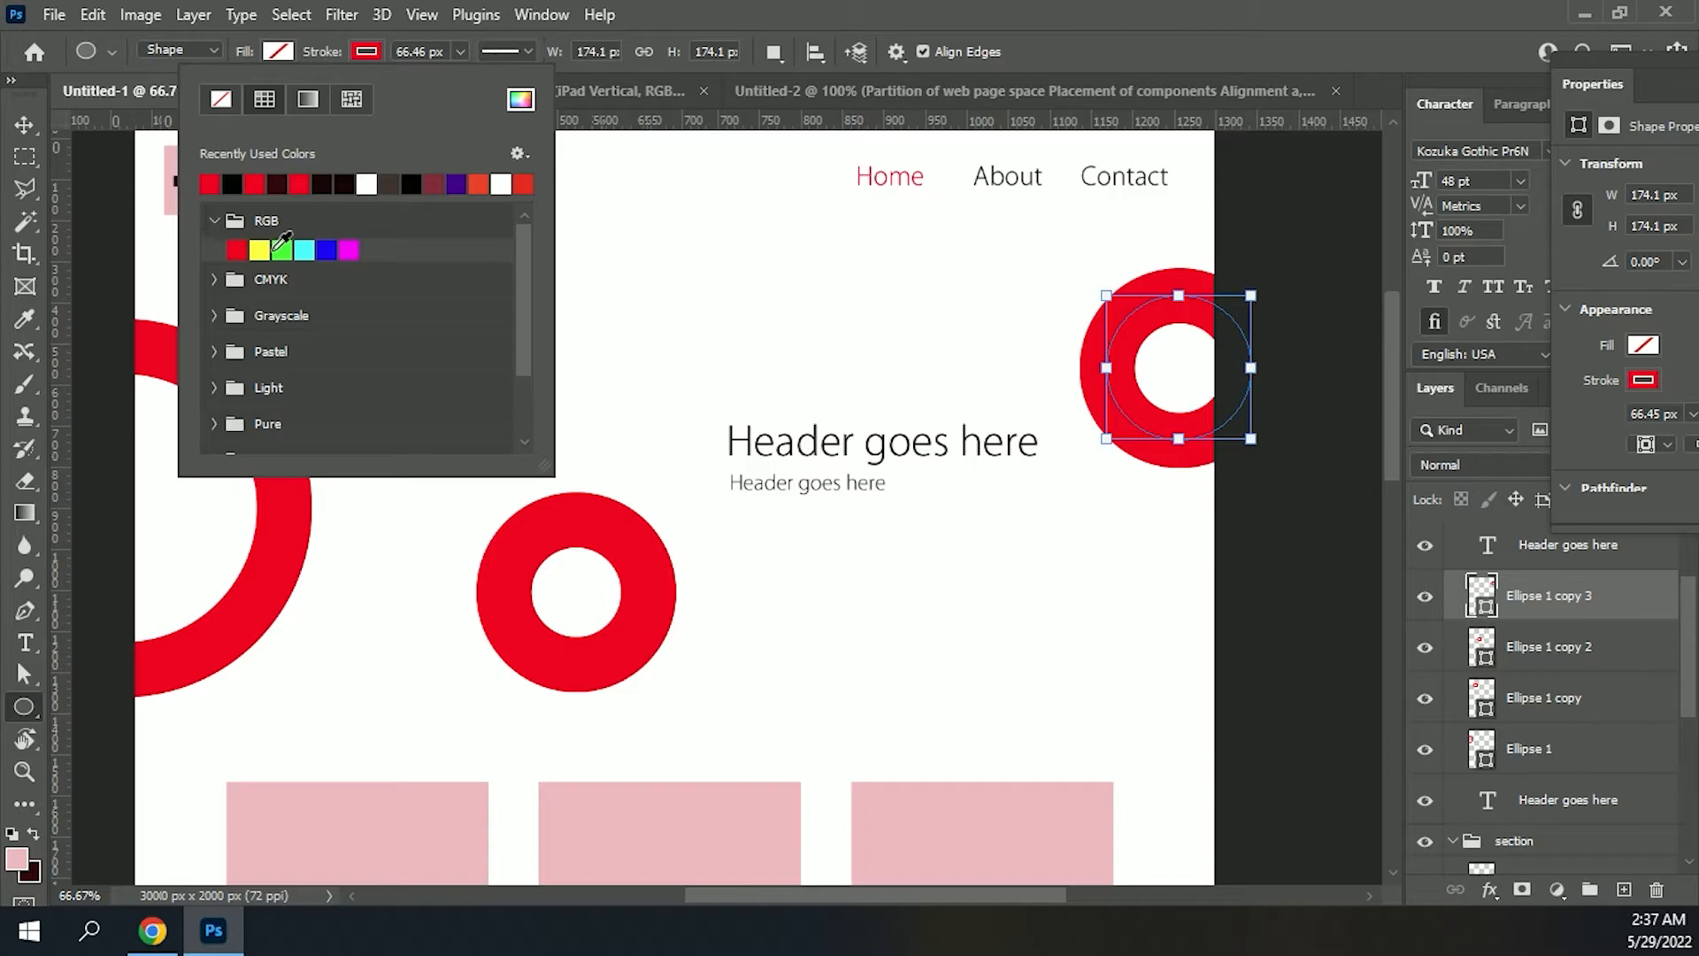
left_click(282, 251)
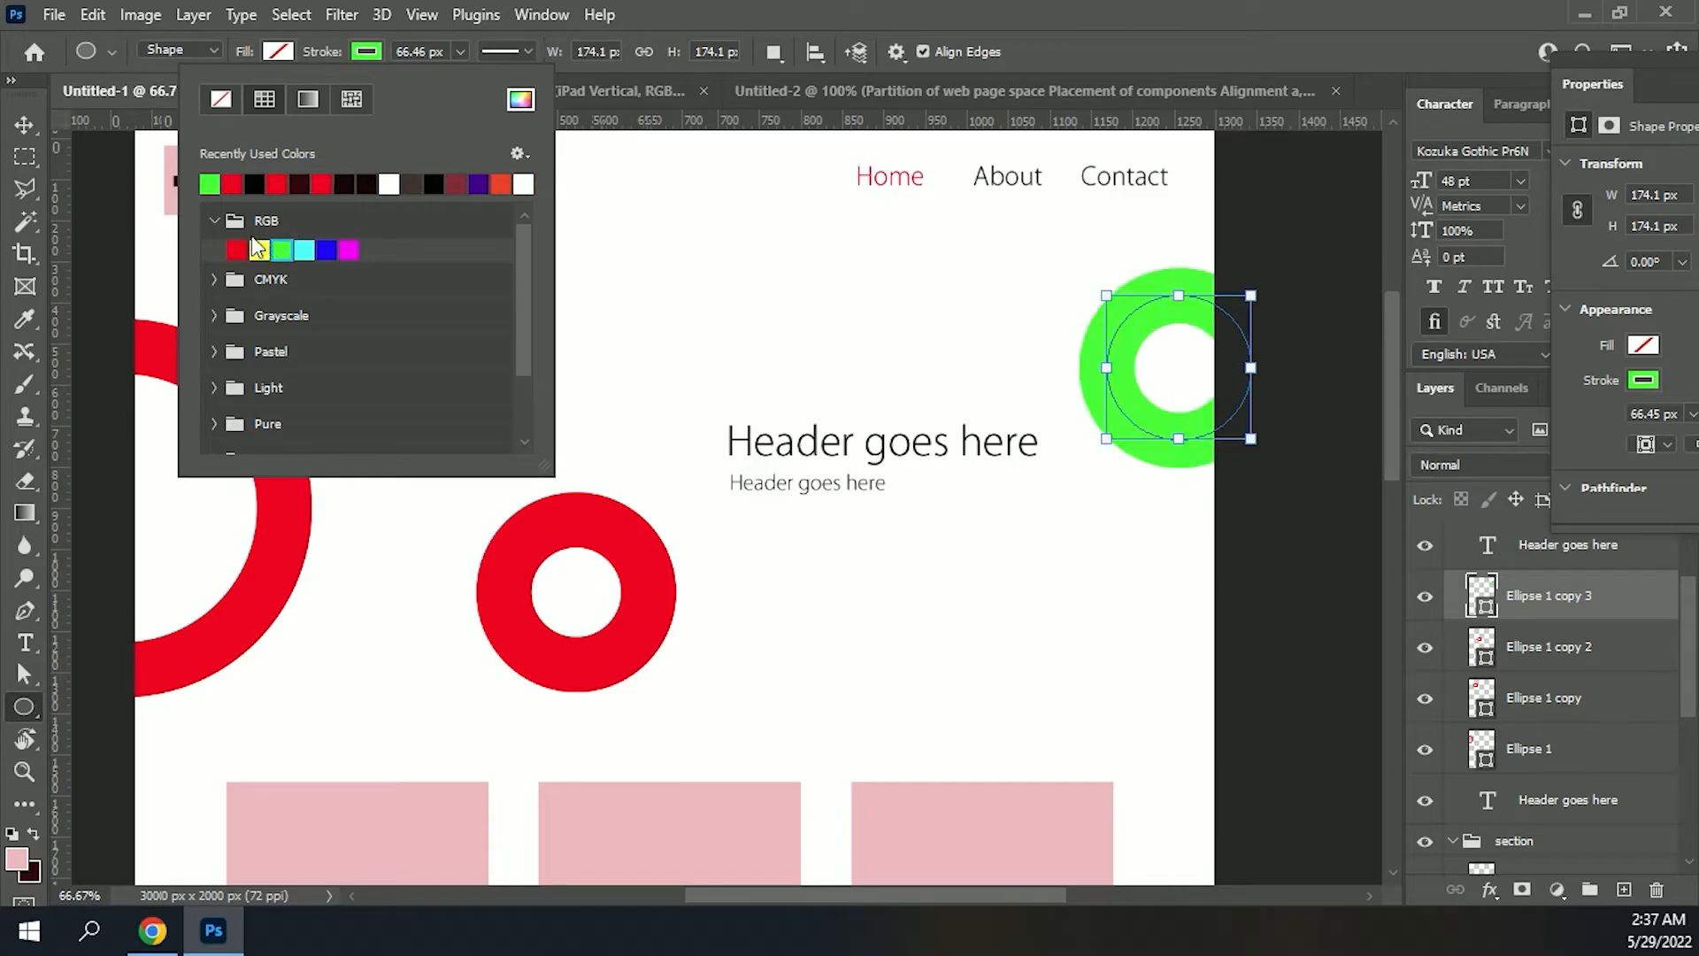
left_click(258, 251)
Step: Change the stroke of the lower ring beside the header text to green from the RGB swatches
left_click(24, 124)
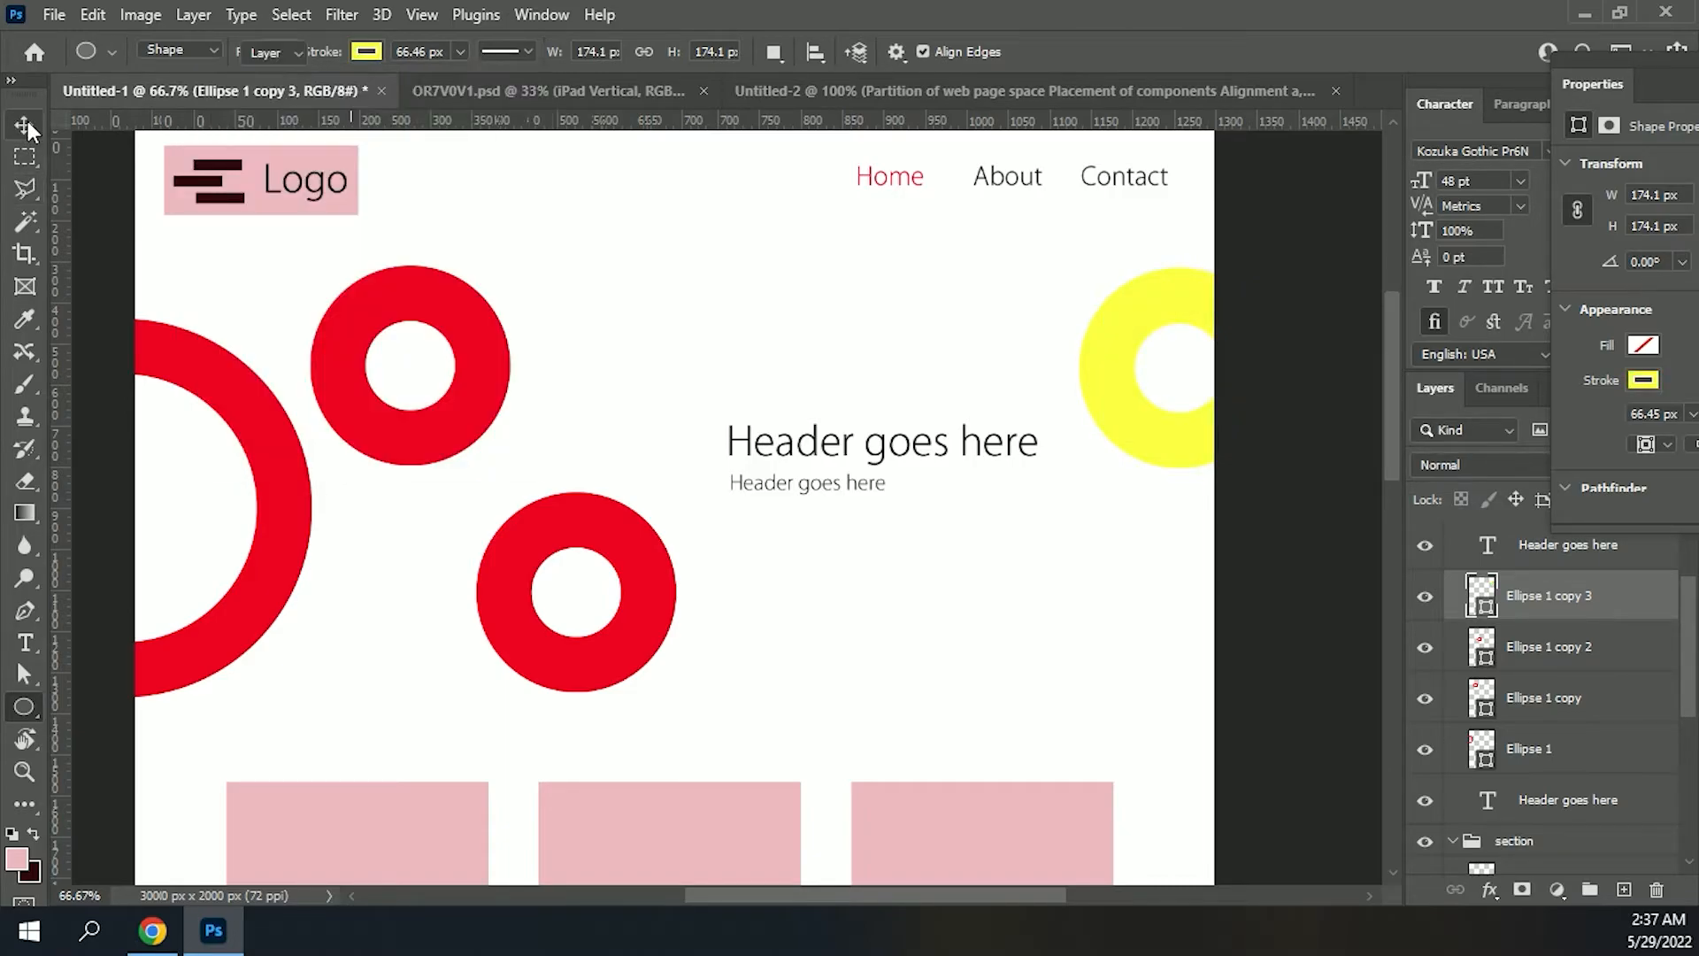
left_click(655, 605)
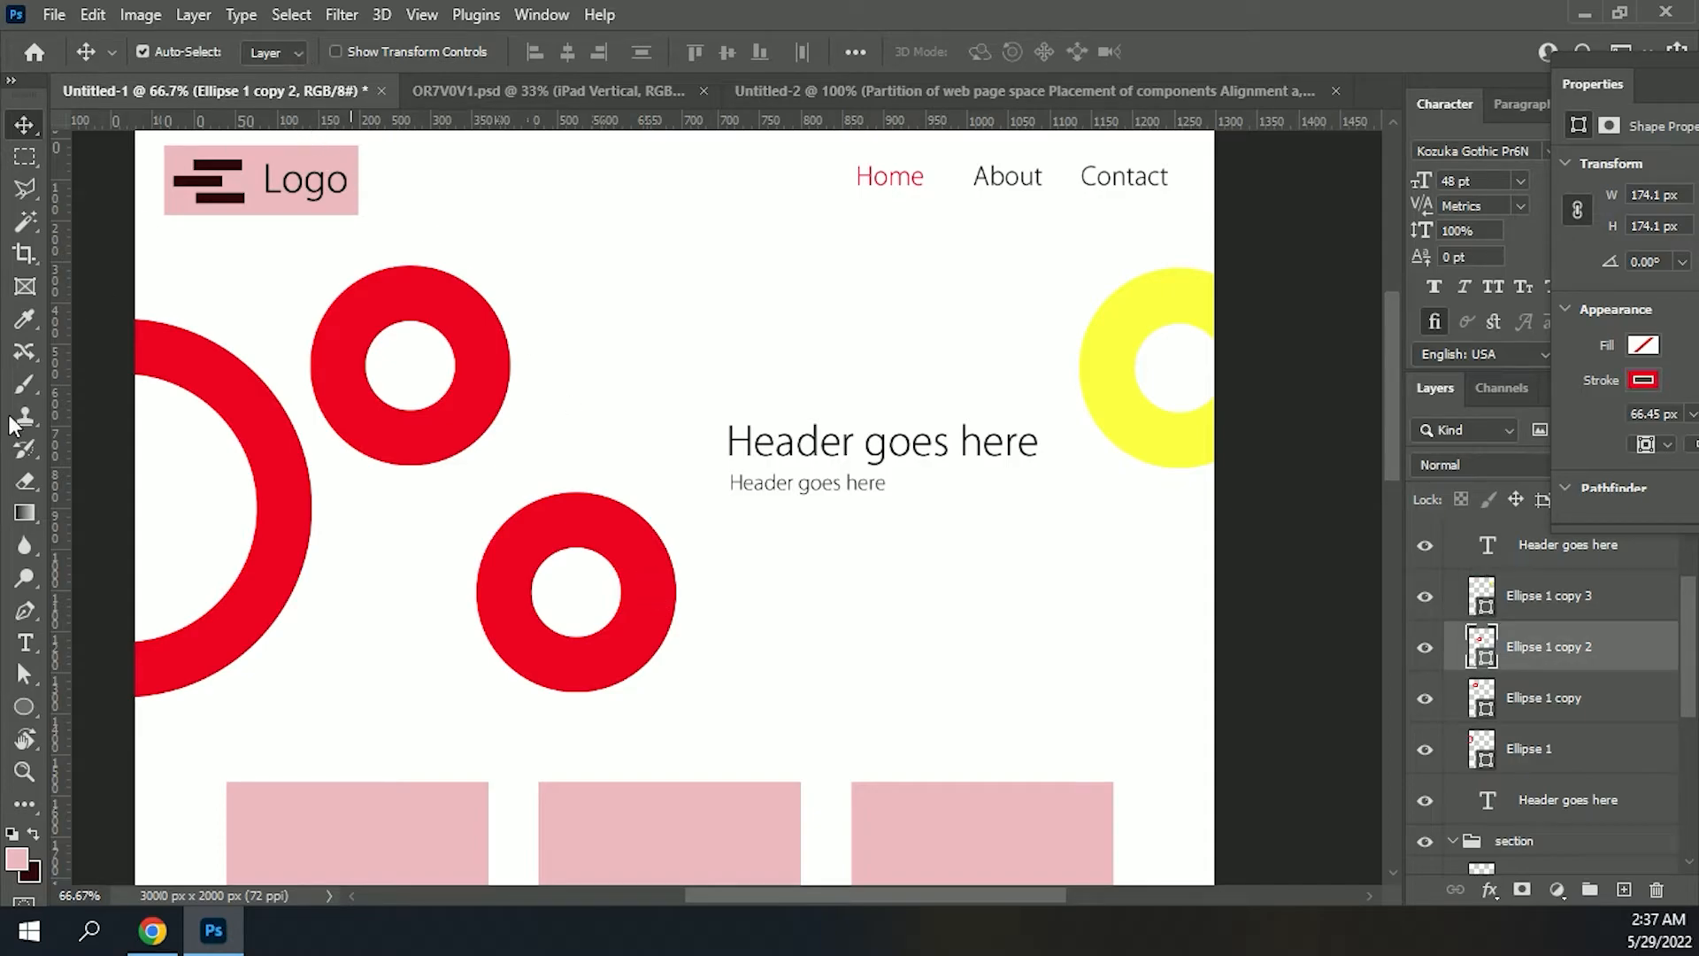
left_click(24, 706)
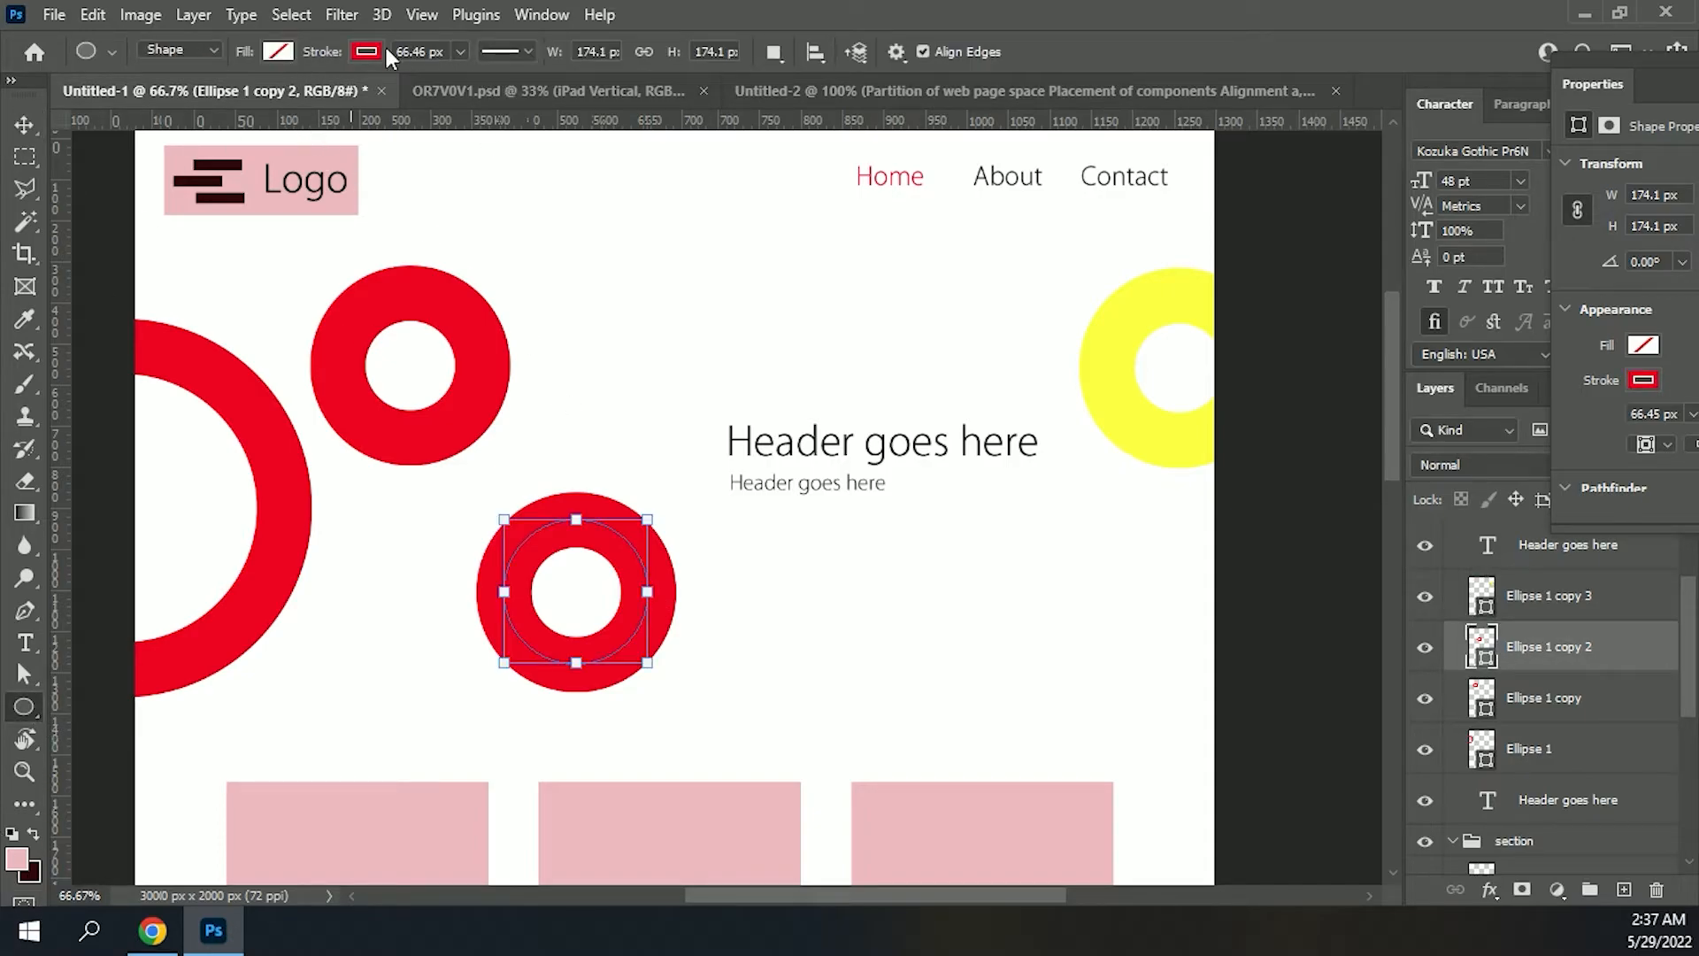
left_click(368, 52)
left_click(281, 250)
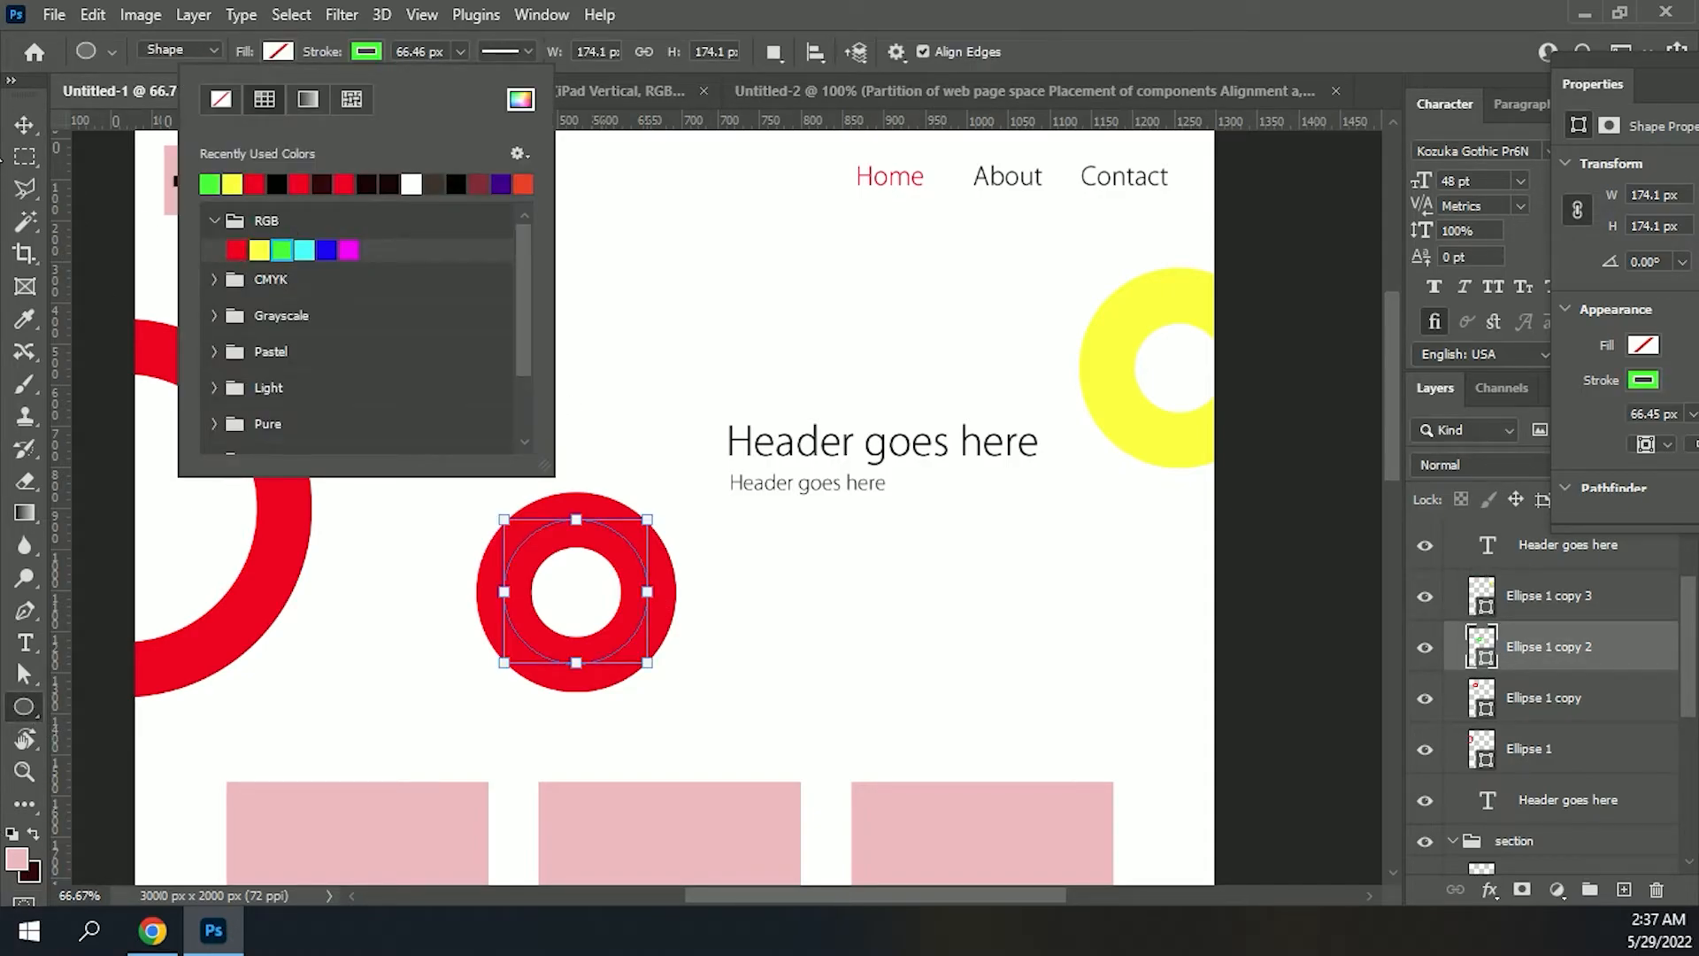
left_click(25, 127)
left_click(788, 504)
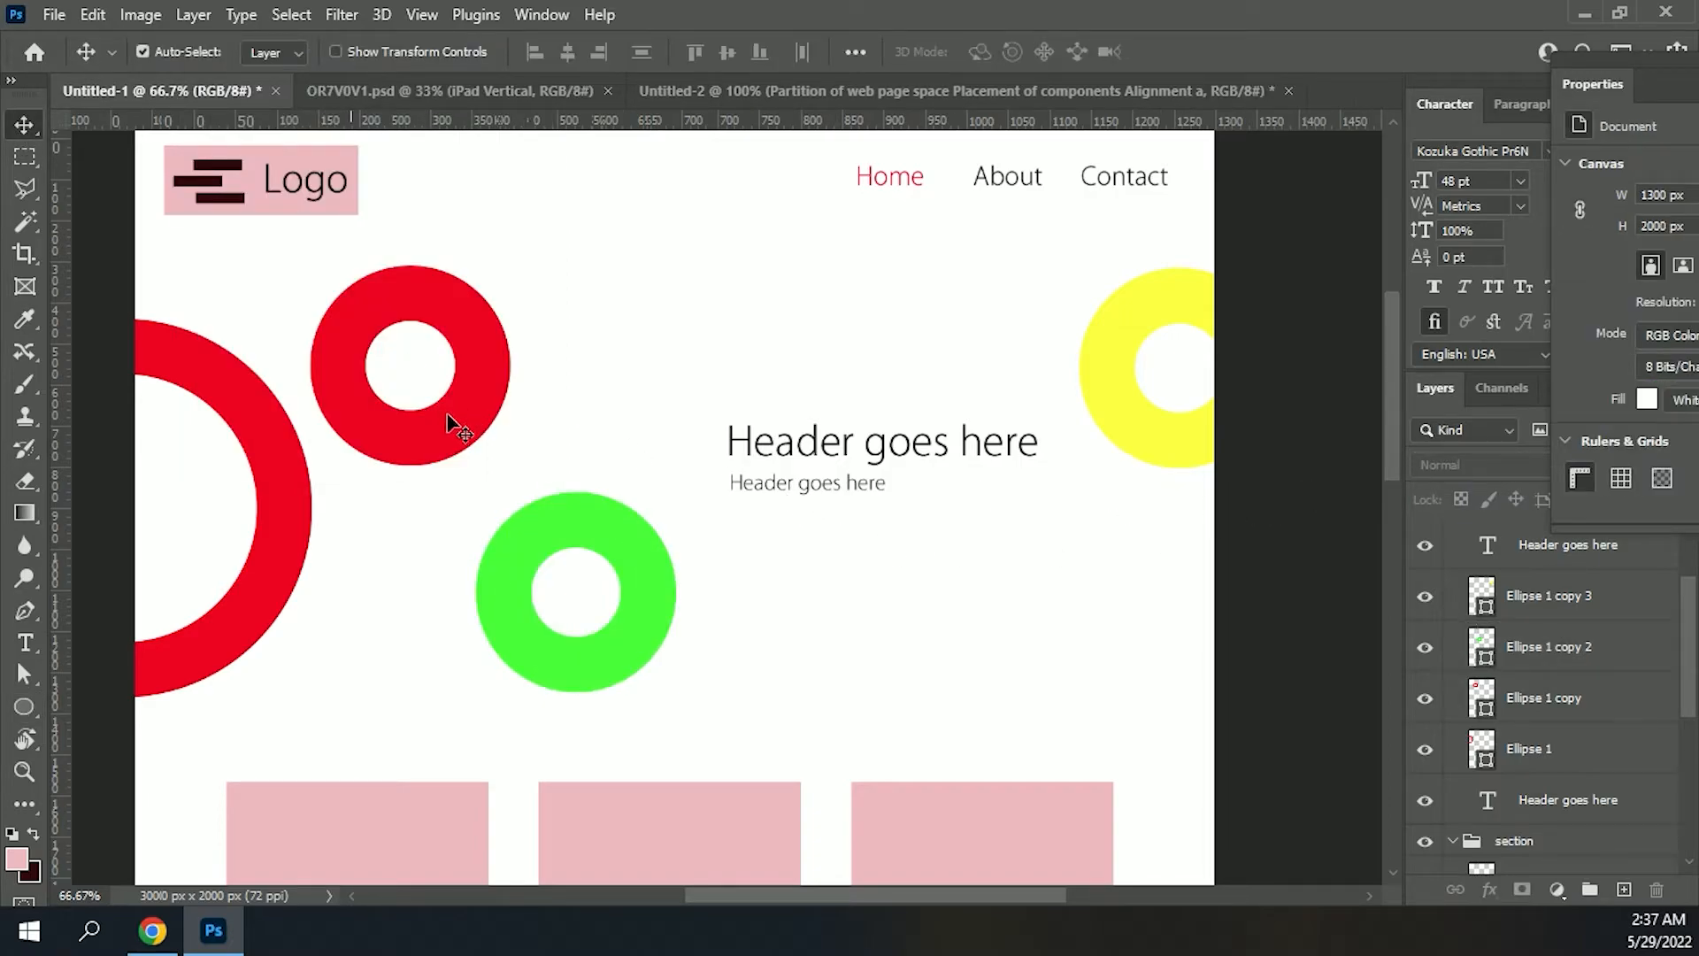
Step: Shrink the green ring to about 94 px and reposition it, the small red ring and the yellow ring around the header text
left_click_drag(453, 414, 465, 404)
mouse_move(574, 501)
left_mouse_down()
mouse_move(571, 577)
mouse_move(607, 533)
left_mouse_up()
key("ctrl+t")
key("Return")
left_click_drag(461, 410, 413, 412)
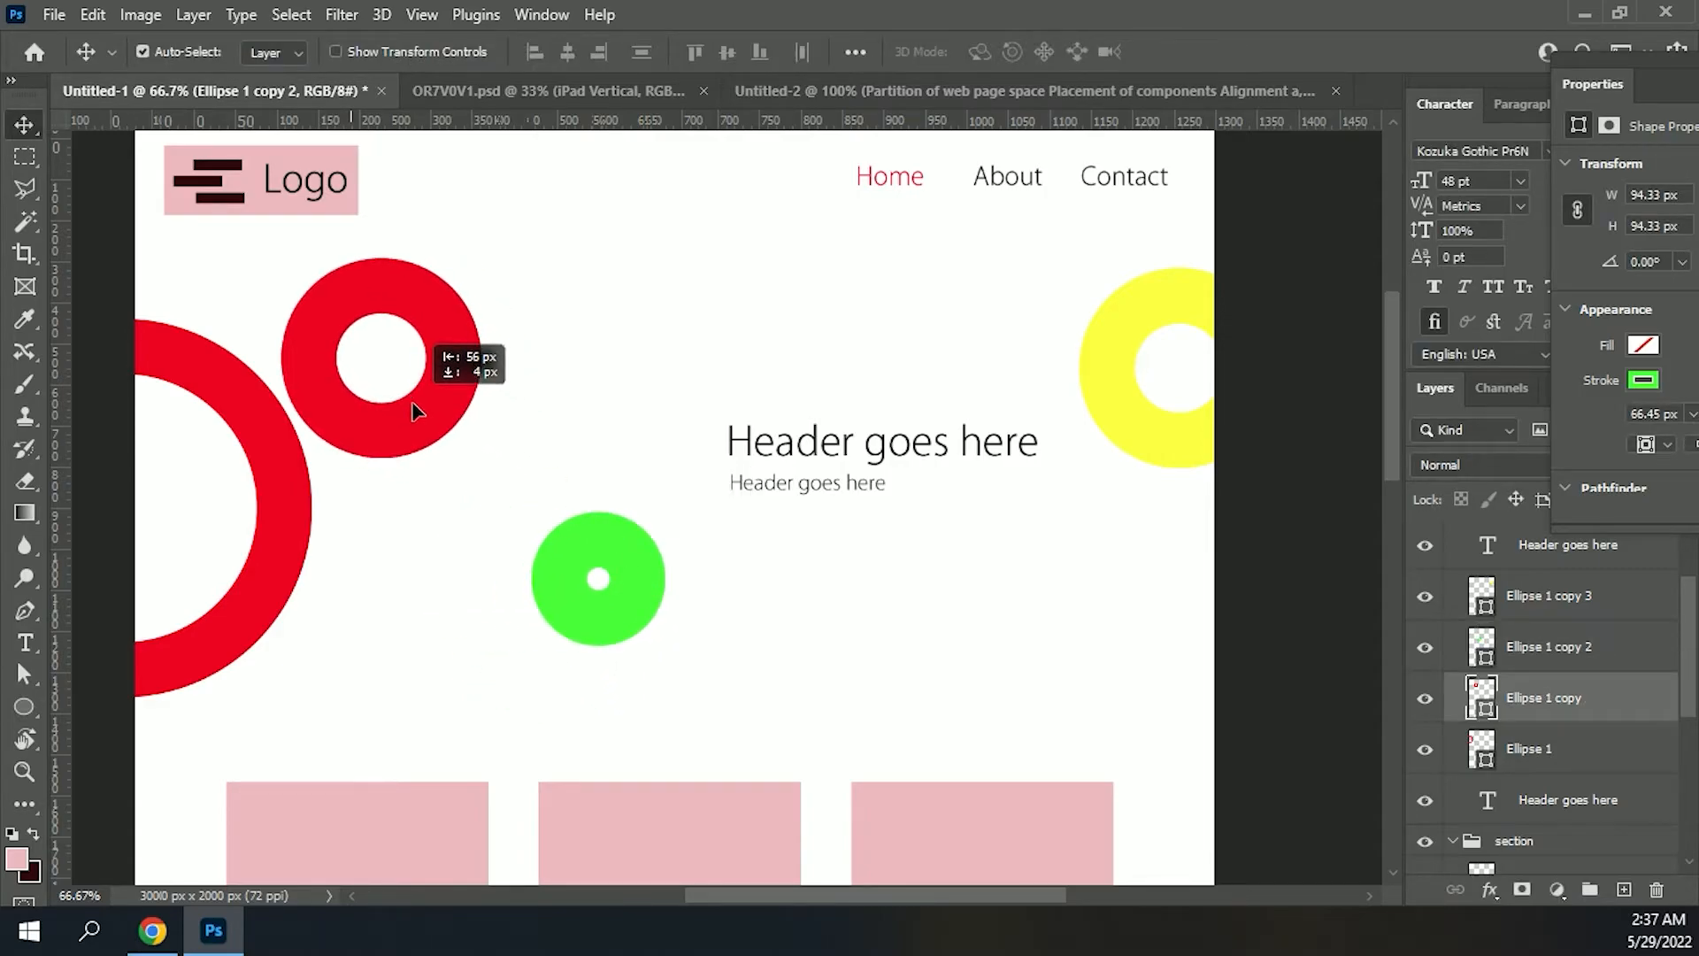
left_click_drag(613, 619, 568, 630)
left_click_drag(1160, 414, 1170, 459)
Step: Select both header text lines together and move them up and left between the red and yellow rings
left_click(849, 487)
left_click(807, 442, "shift")
left_click_drag(806, 443, 763, 378)
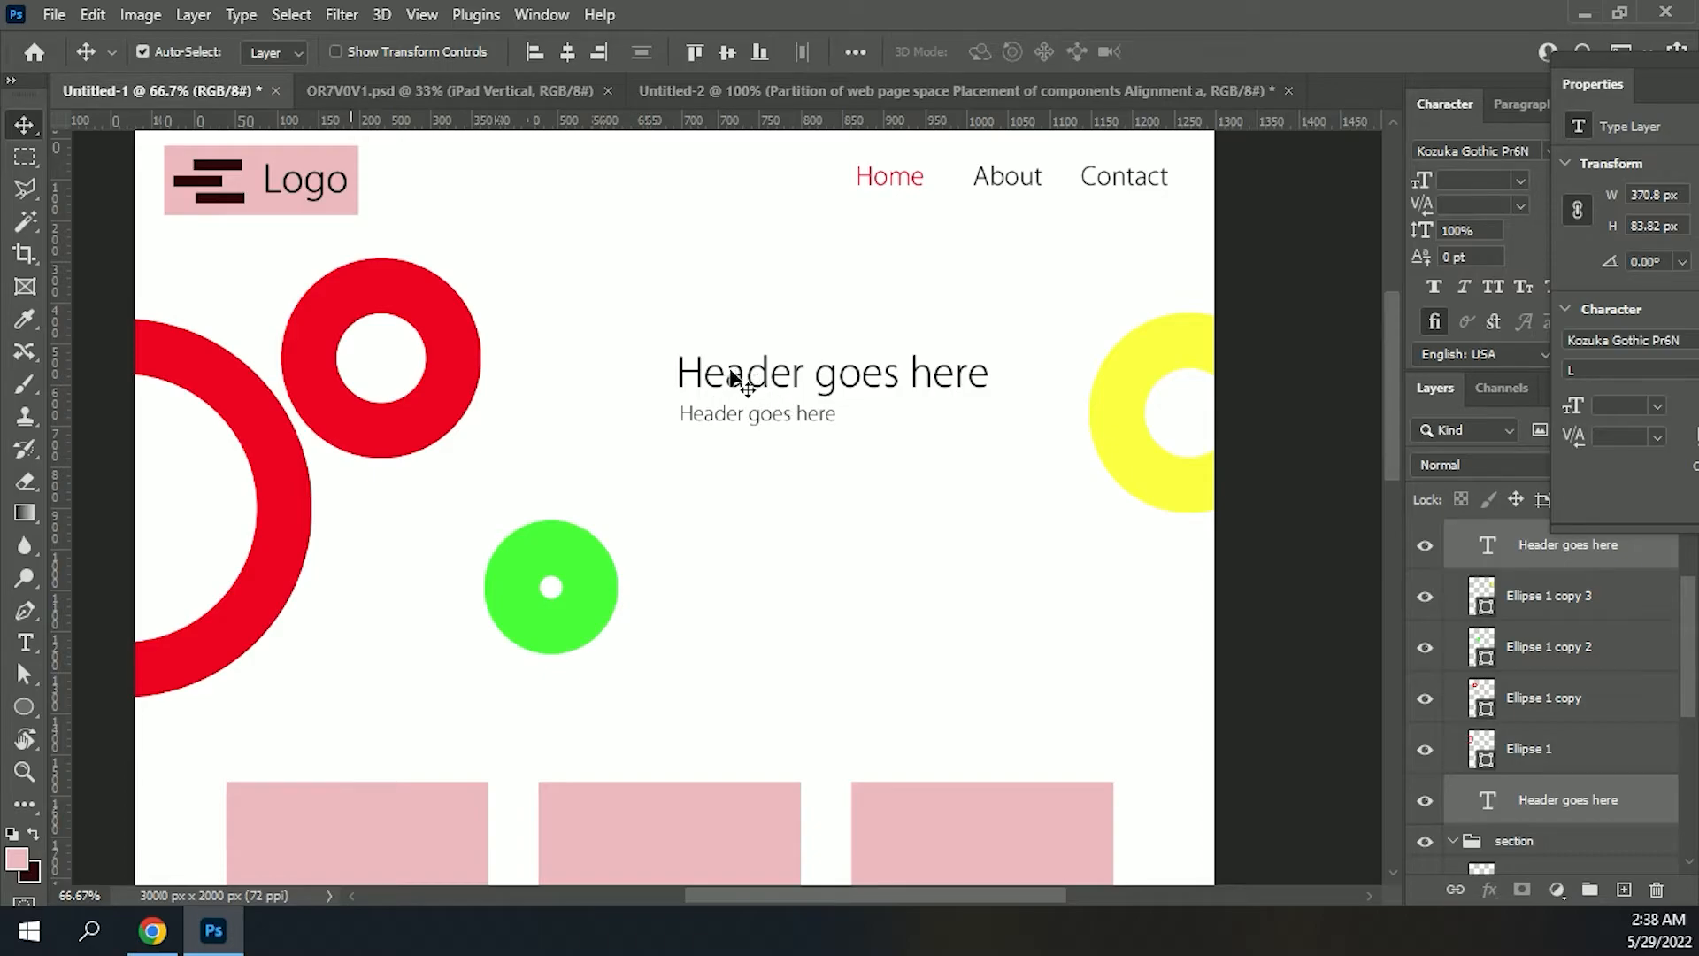
left_click_drag(758, 390, 718, 356)
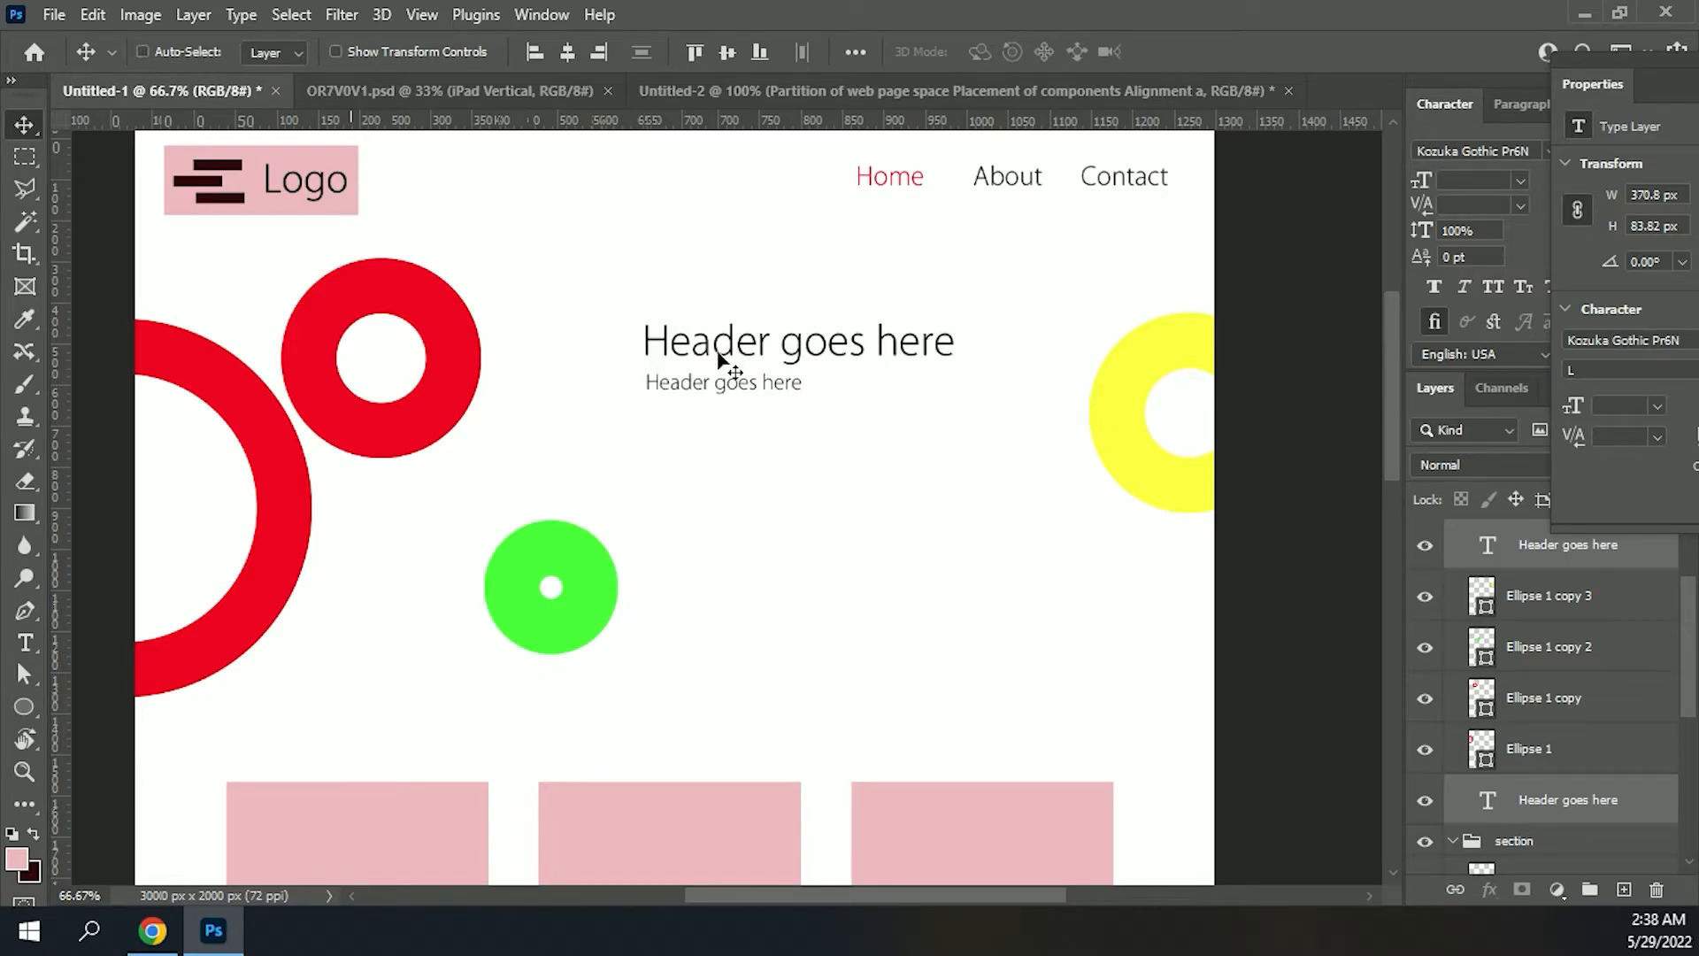
Step: Enlarge both header text lines to about 436 px wide overall and place them midway between the red and yellow rings
key("ctrl+t")
left_click_drag(966, 411, 1120, 486)
key("Return")
left_click_drag(886, 374, 831, 408)
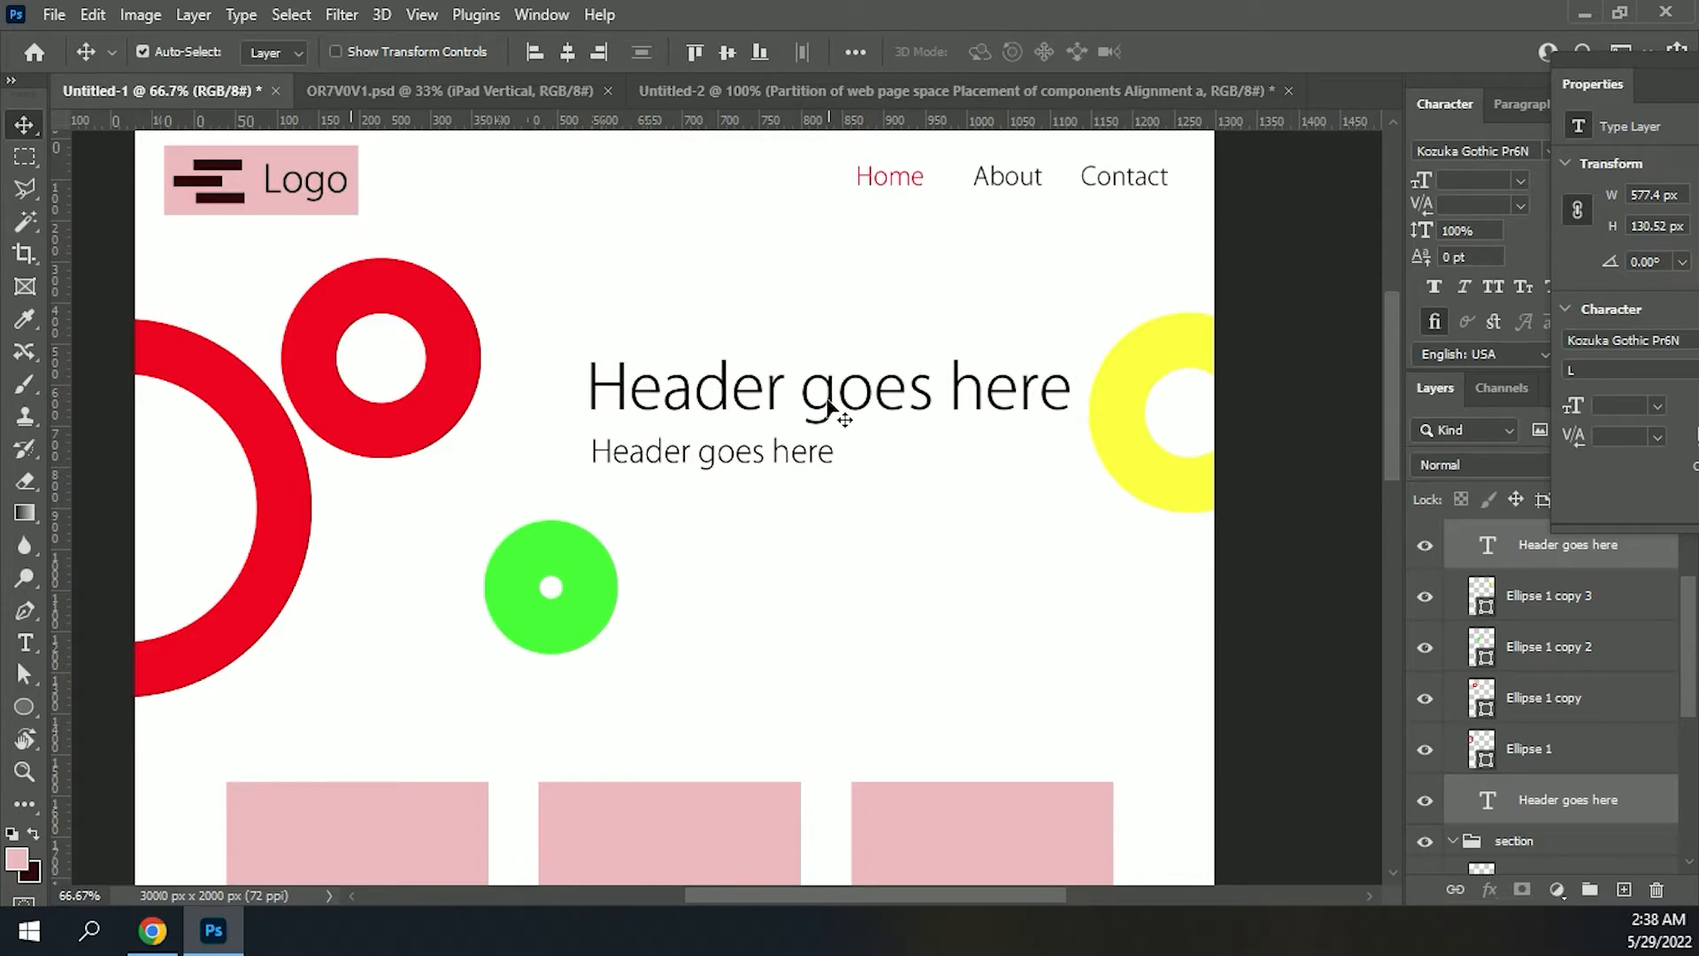
key("ctrl+t")
left_click_drag(595, 363, 706, 382)
key("Return")
left_click_drag(809, 429, 760, 412)
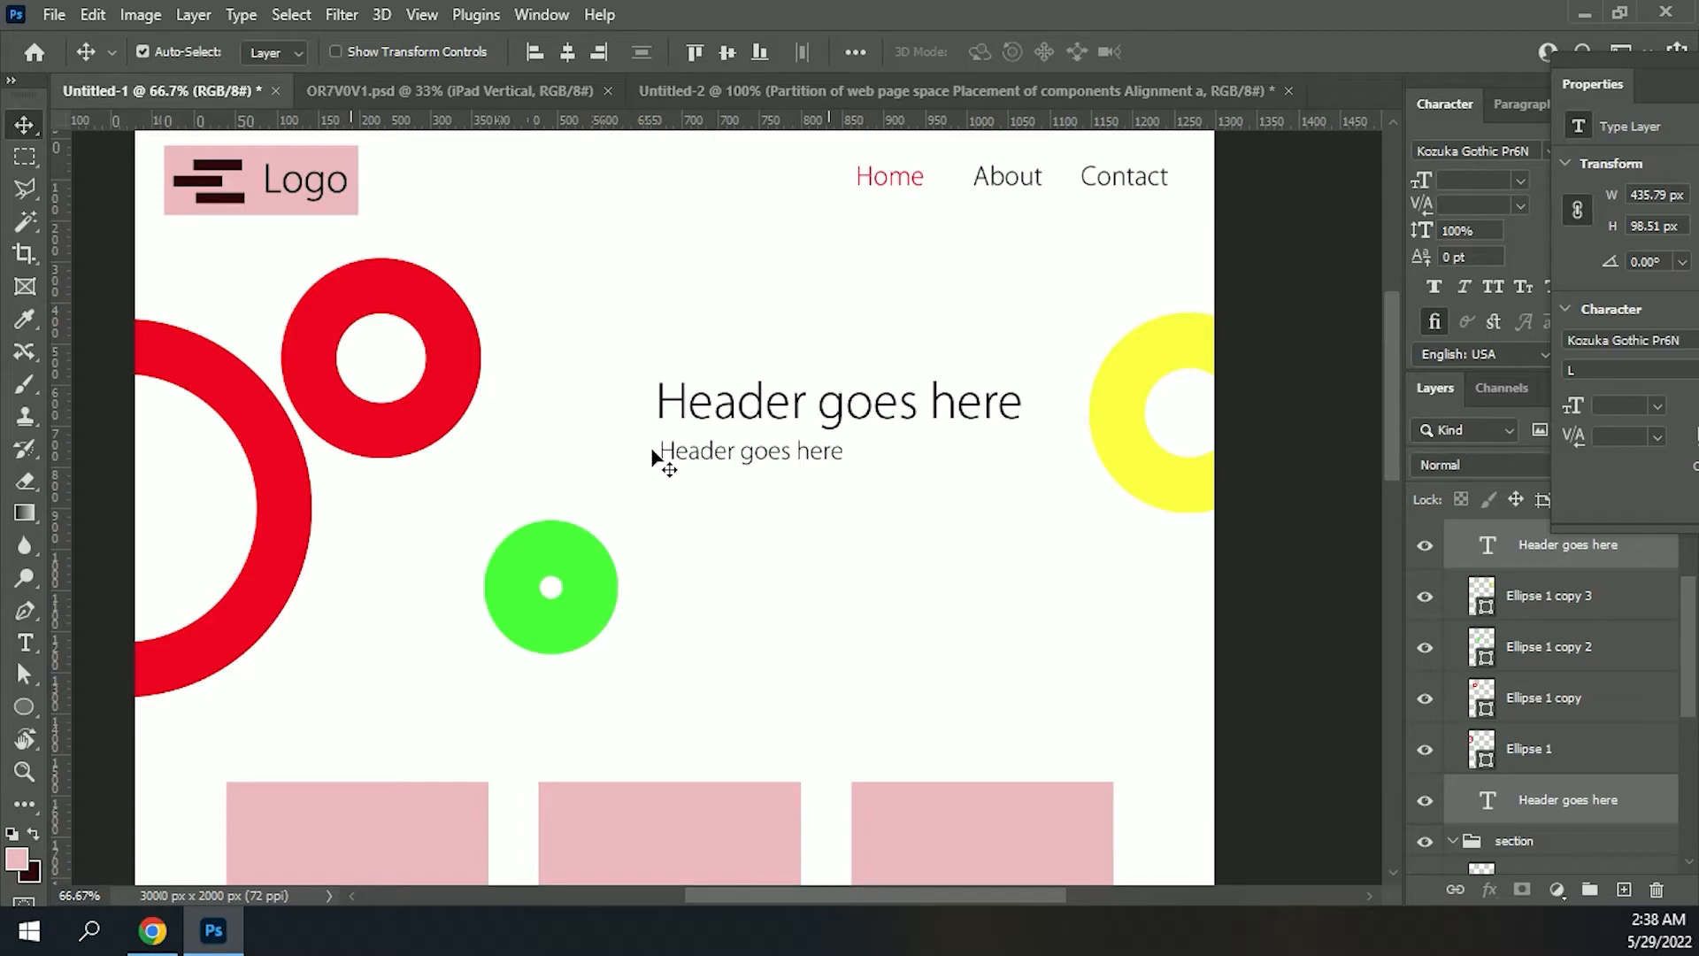
scroll(854, 531, "down", 8)
scroll(855, 531, "up", 3)
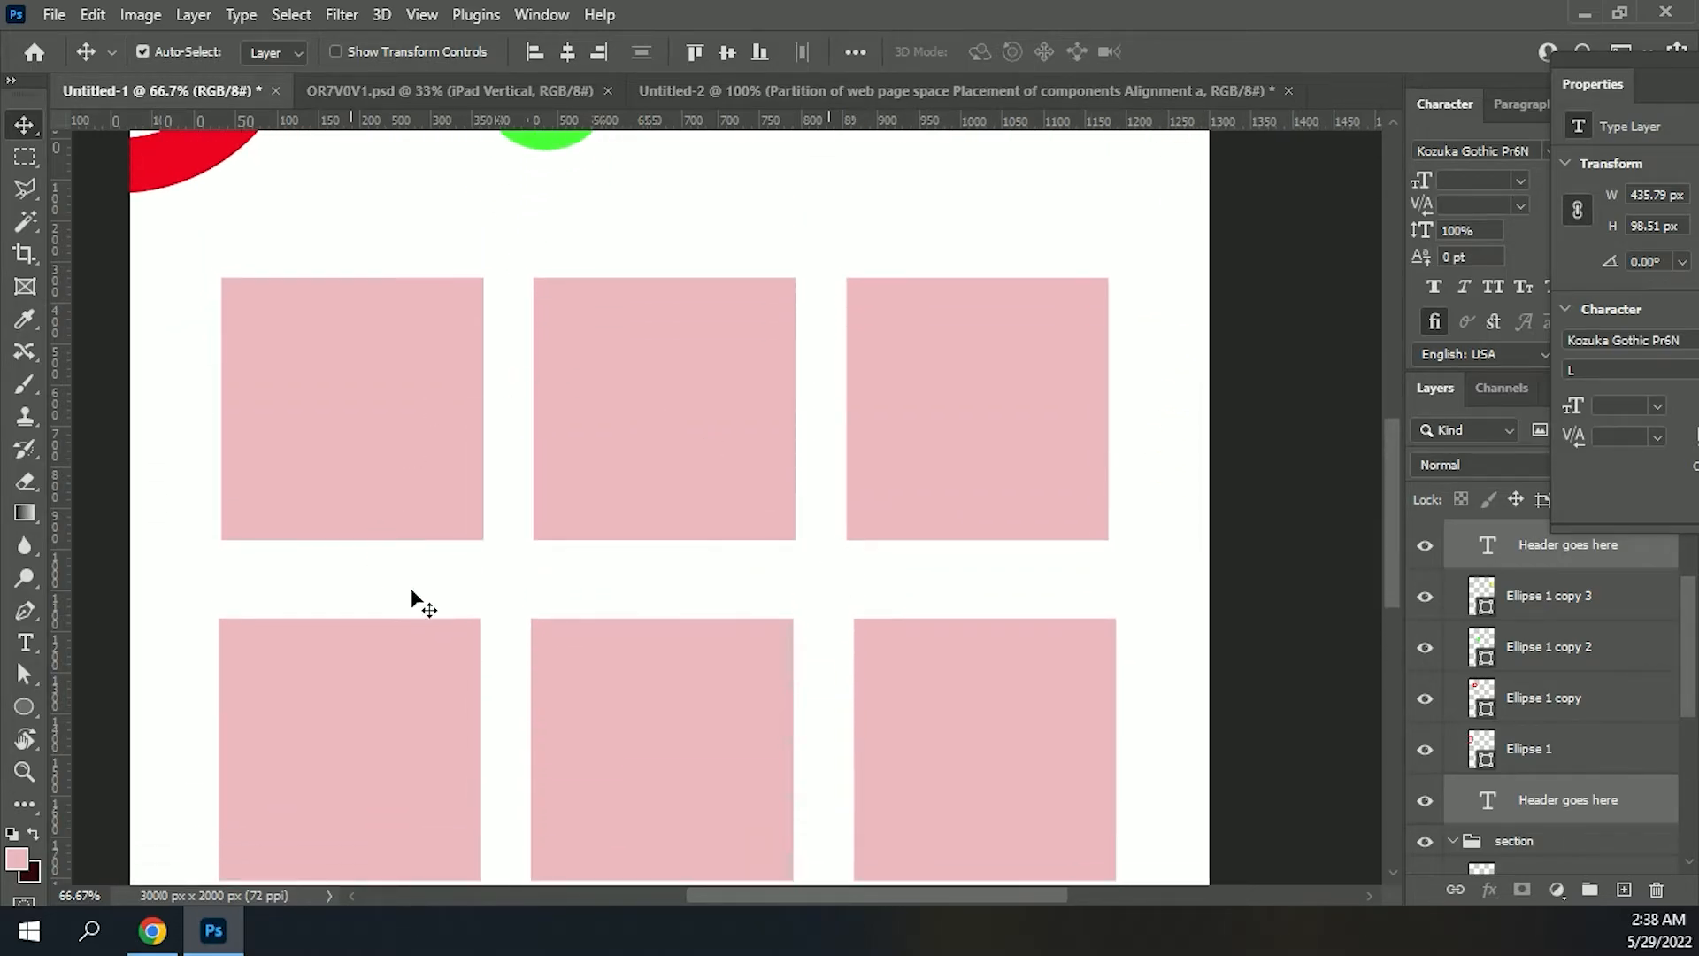
scroll(699, 522, "up", 5)
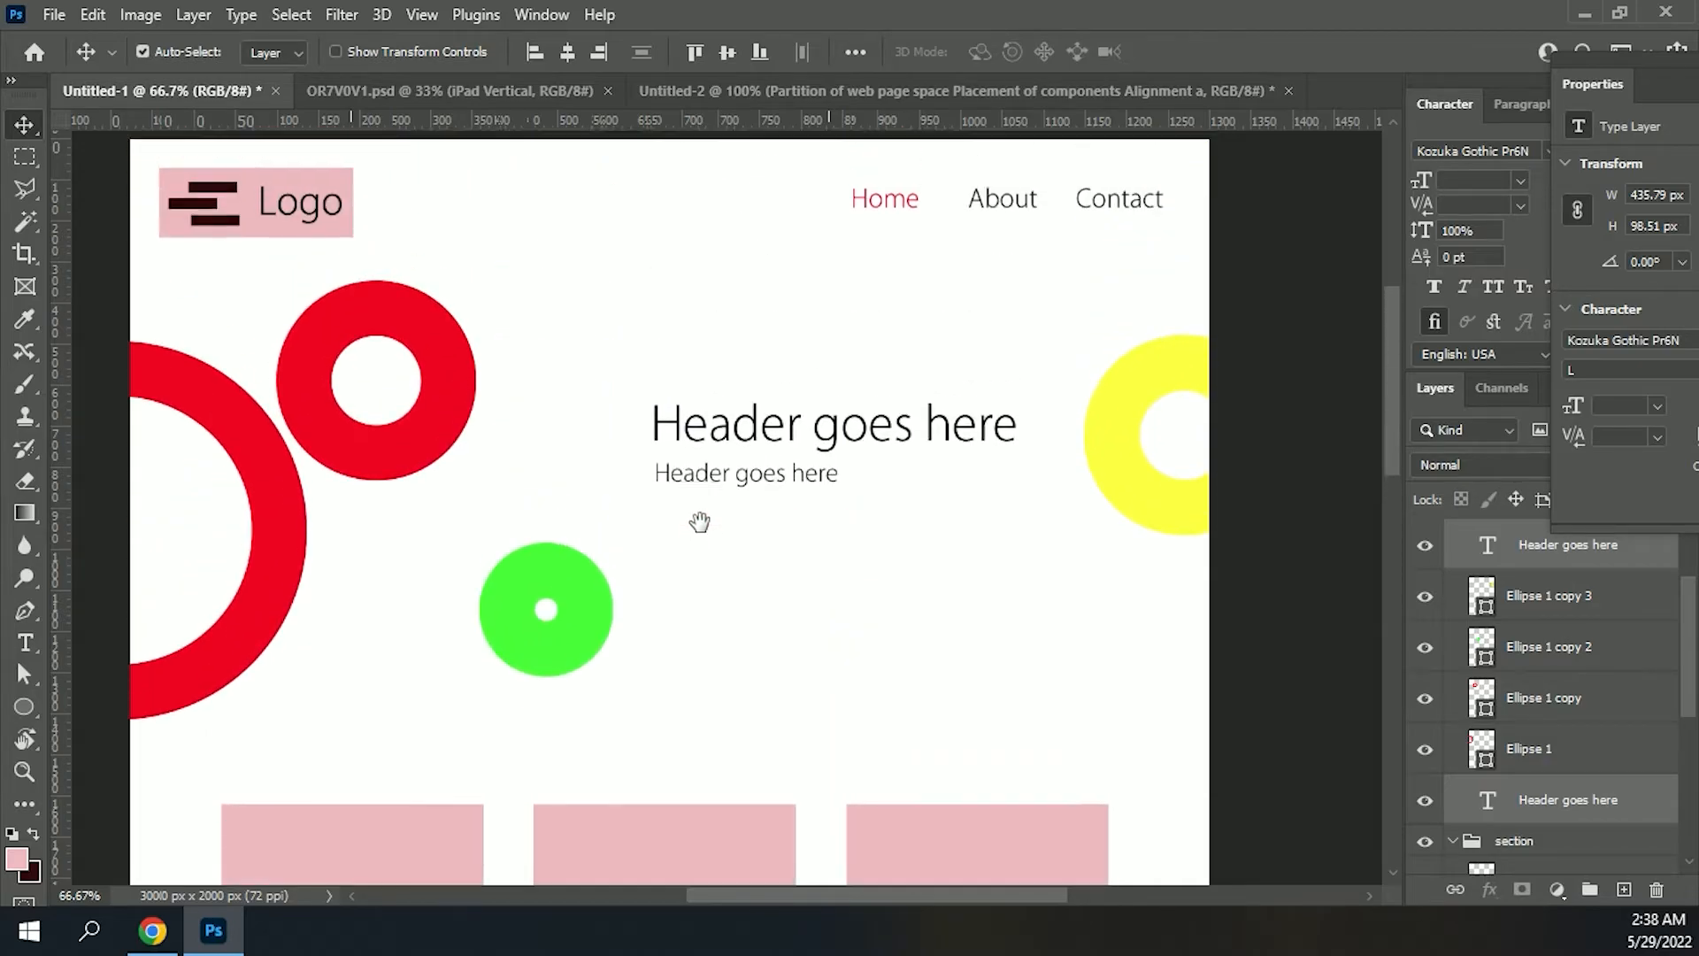
left_click_drag(700, 522, 697, 544)
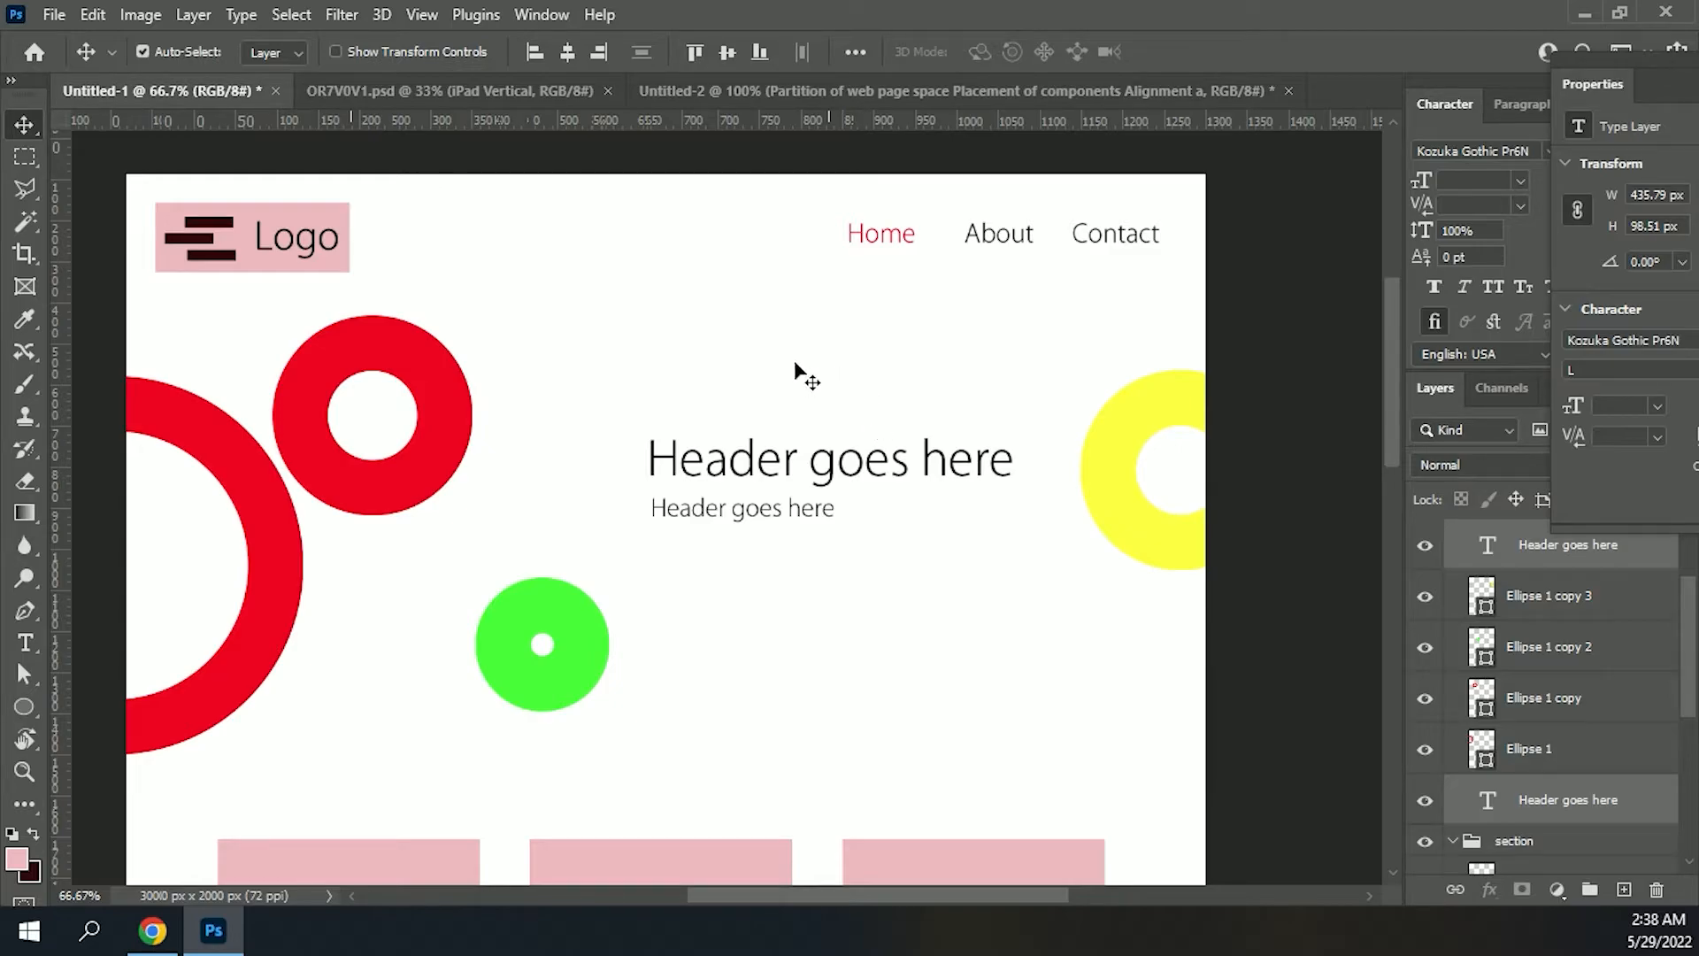
Step: Make a rectangular selection around the Home navigation link, leaving a small margin, and close the floating Properties panel
left_click(877, 240)
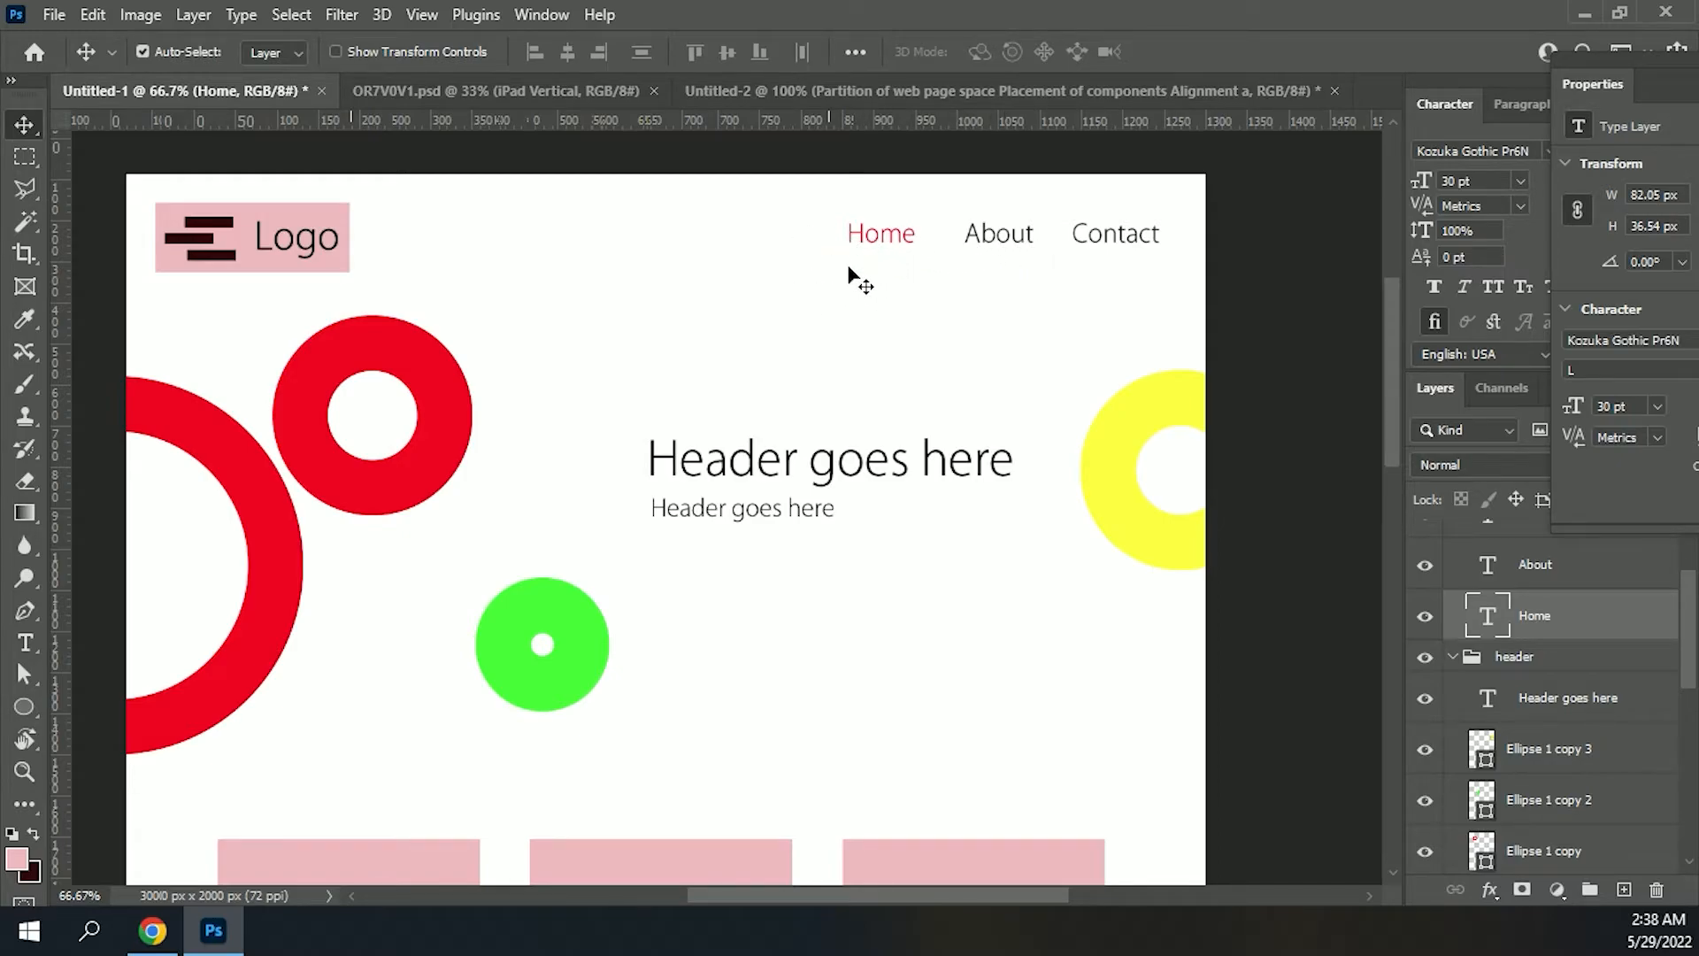
left_click(25, 157)
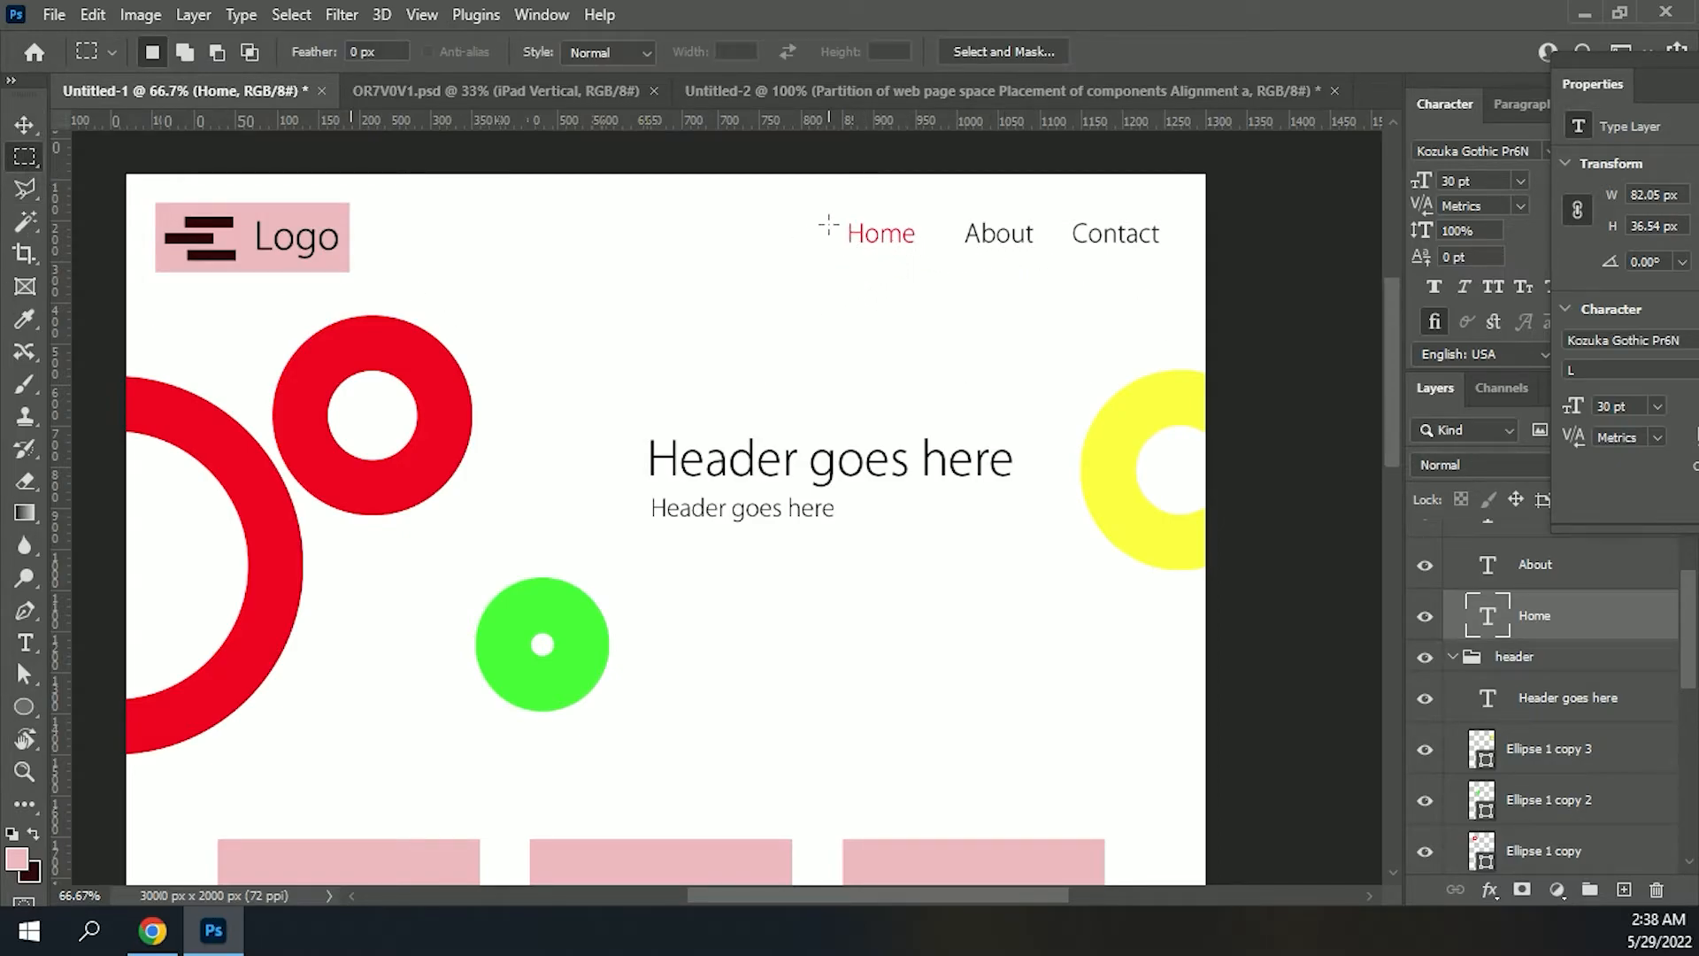
left_click_drag(828, 215, 935, 260)
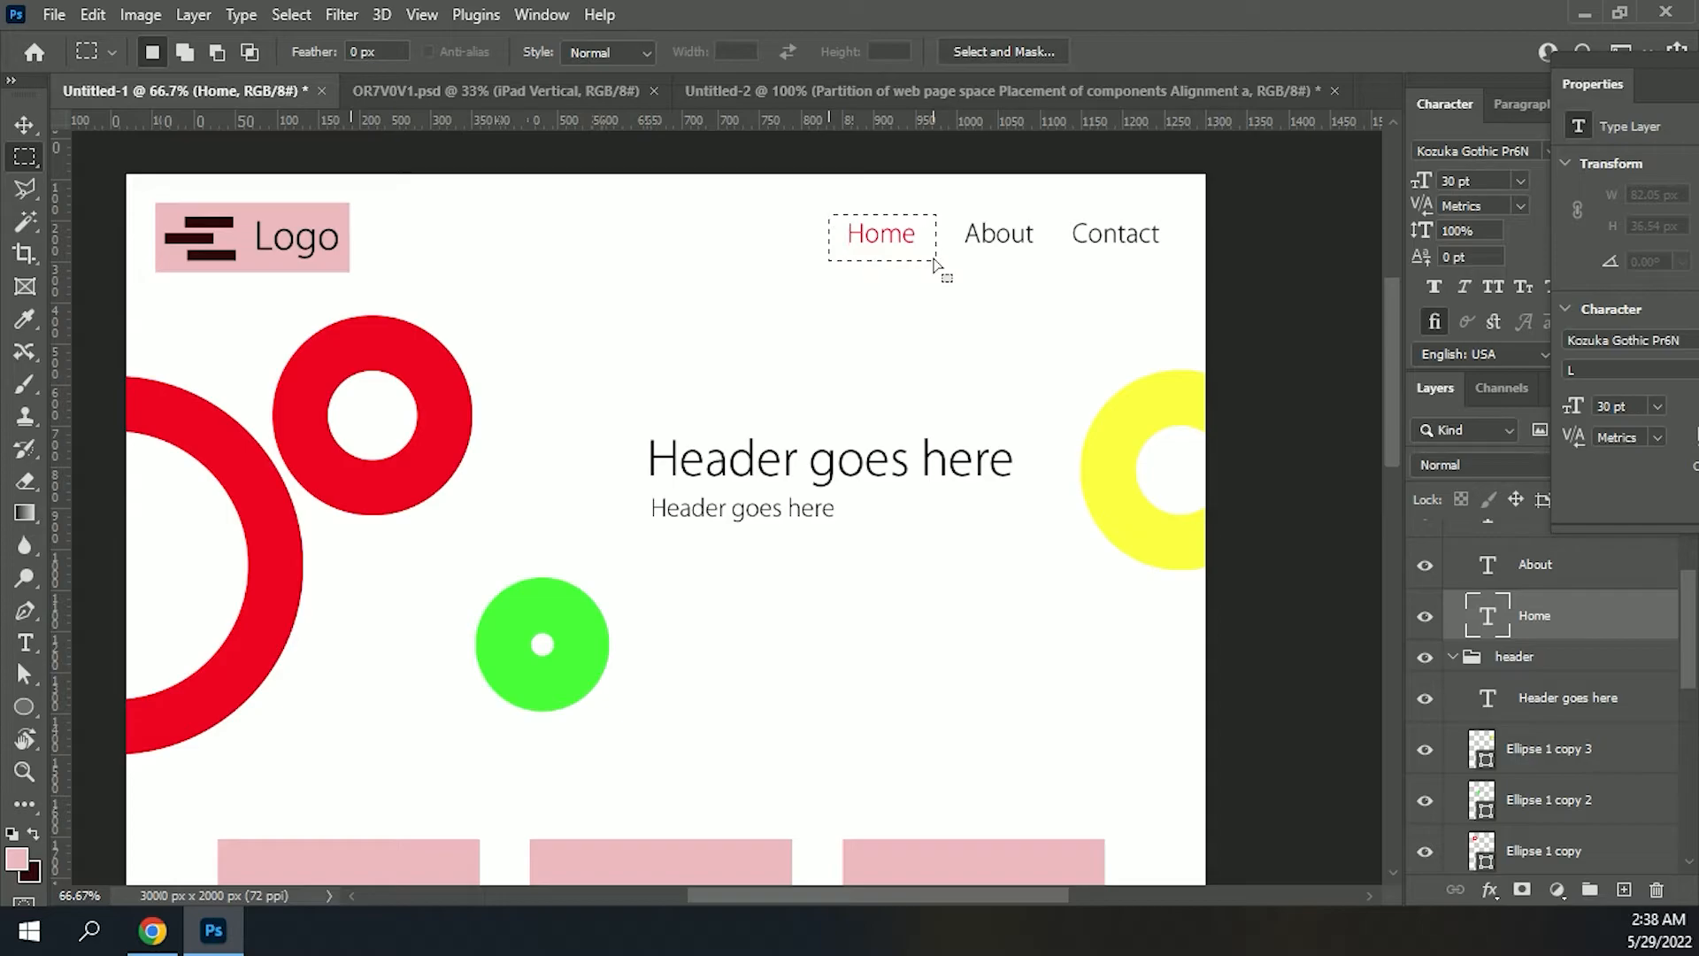
left_click_drag(1639, 61, 1352, 108)
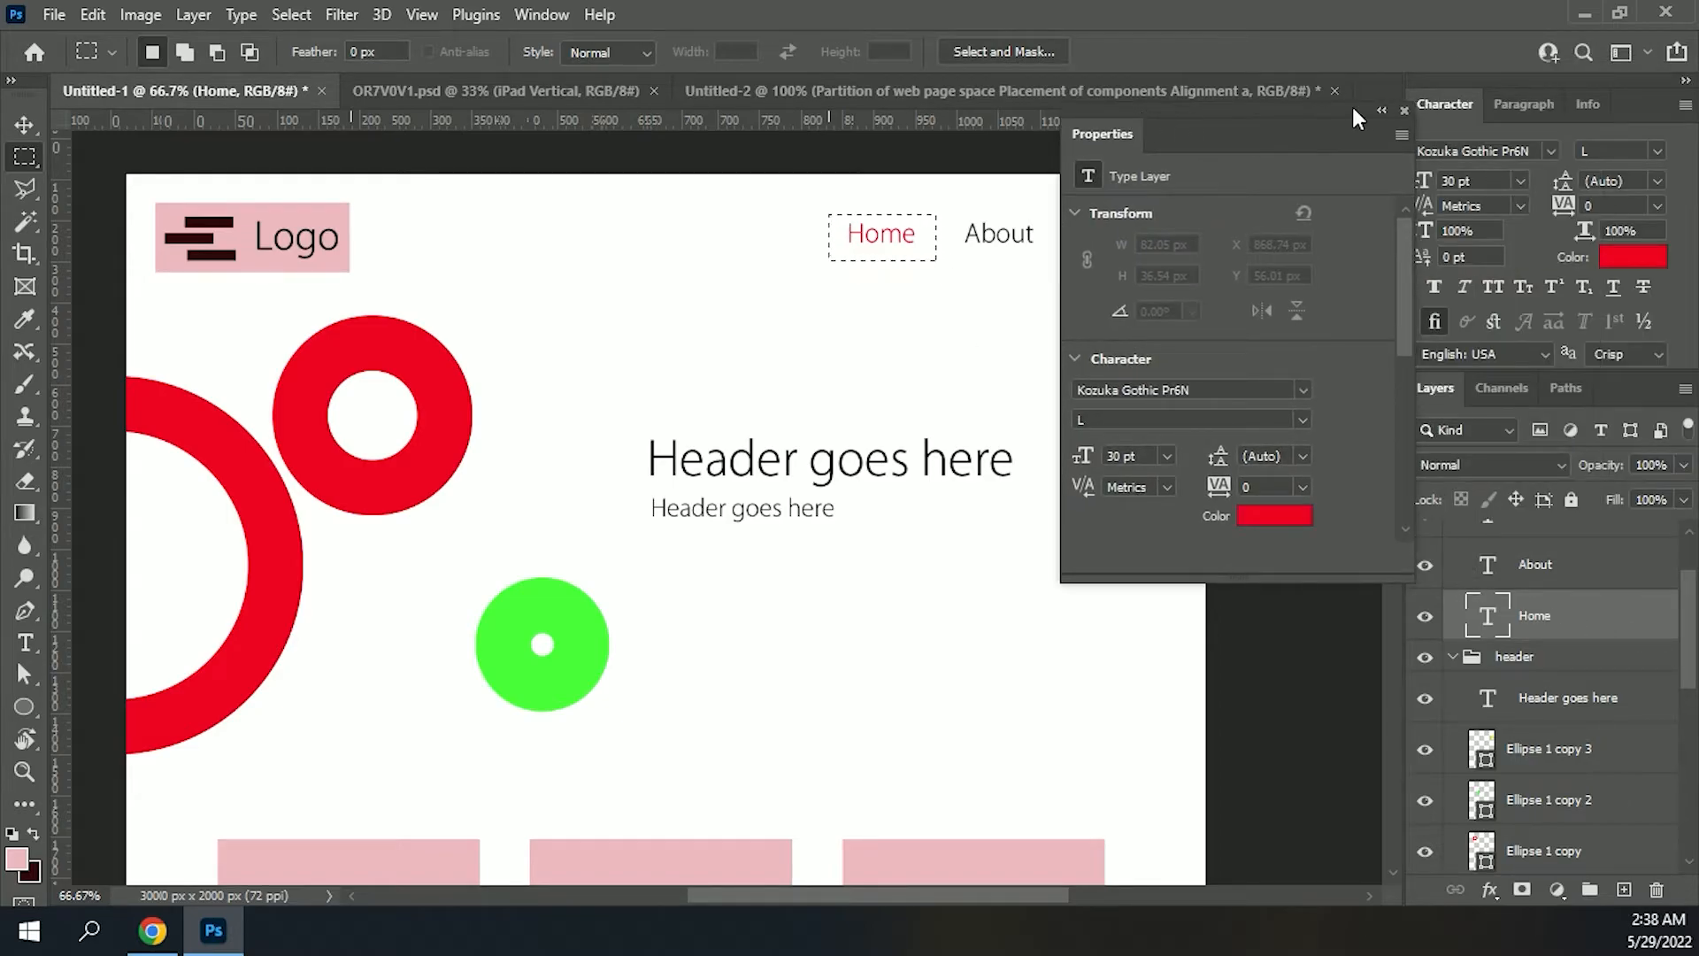
left_click(1402, 112)
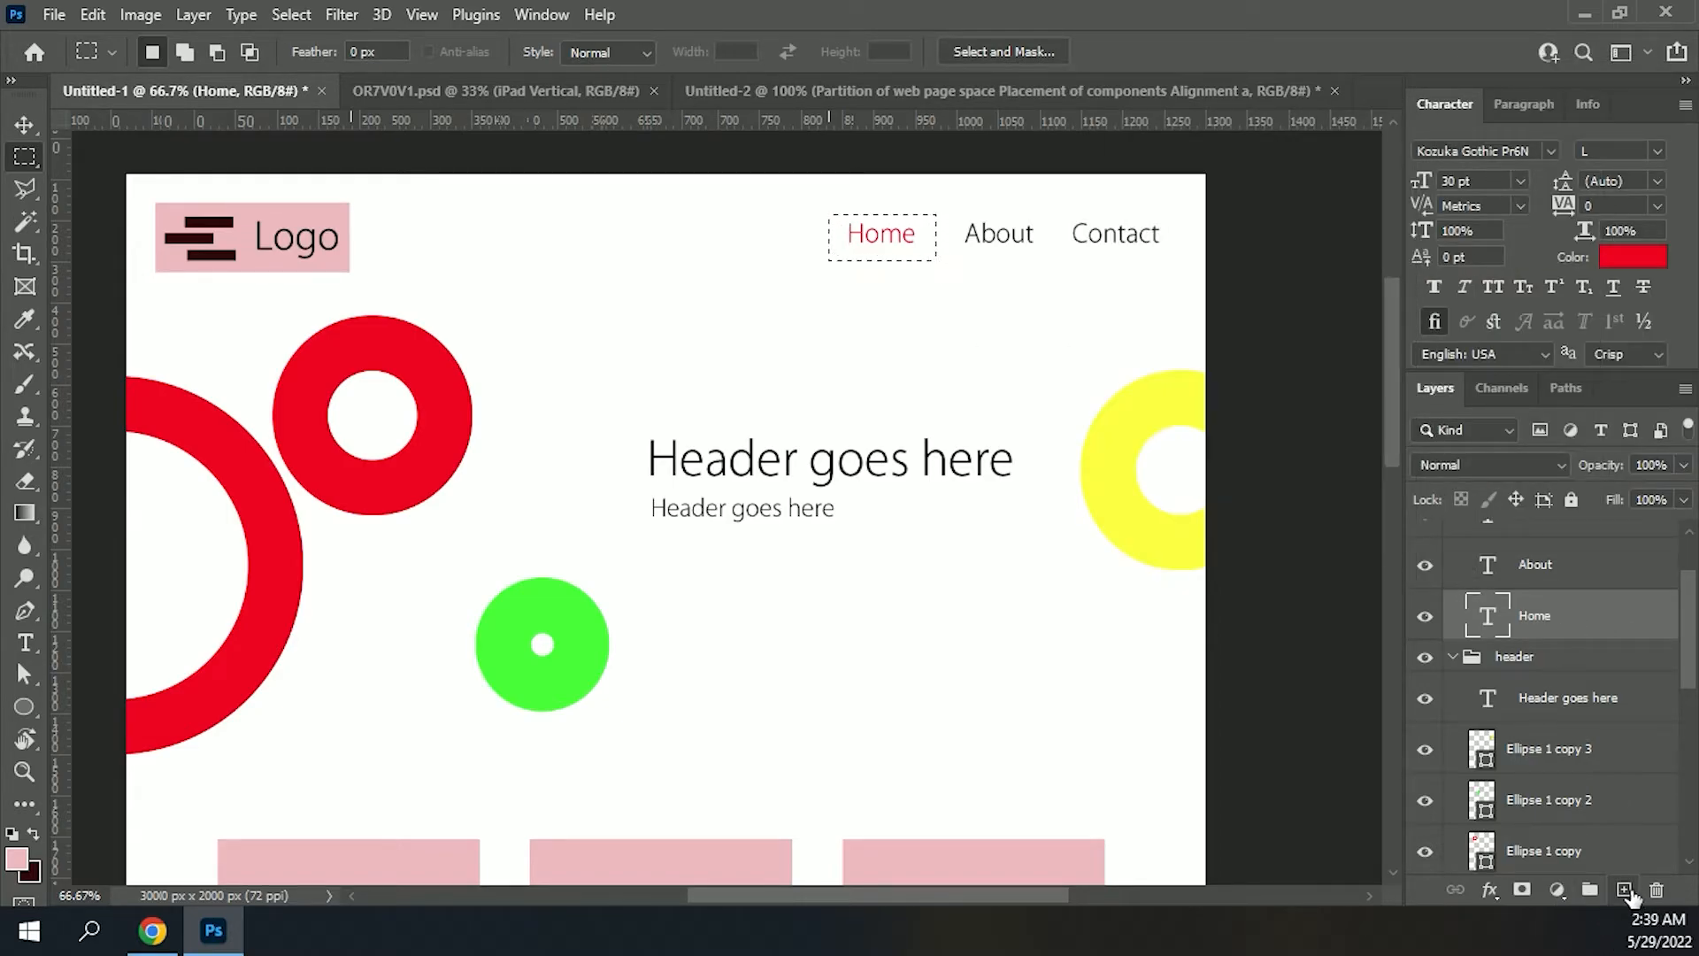
Step: Fill the selection with the pink foreground colour on a new layer and place that layer behind the Home text
left_click(1623, 889)
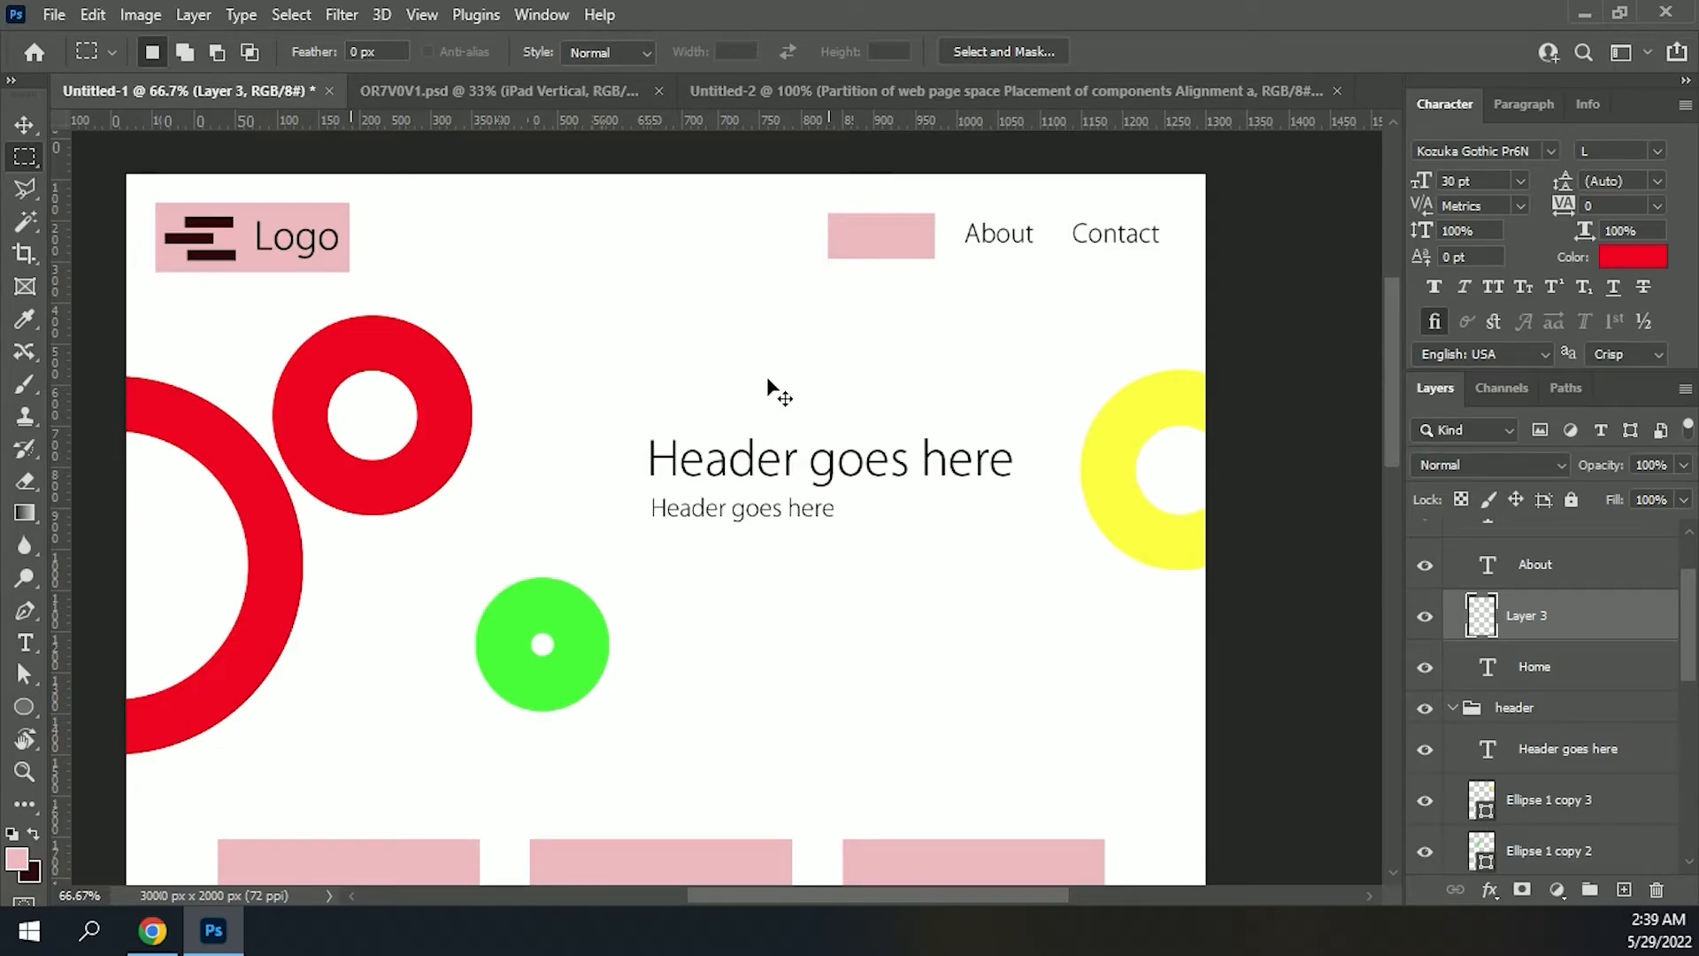
key("ctrl+bracketleft")
left_click(25, 124)
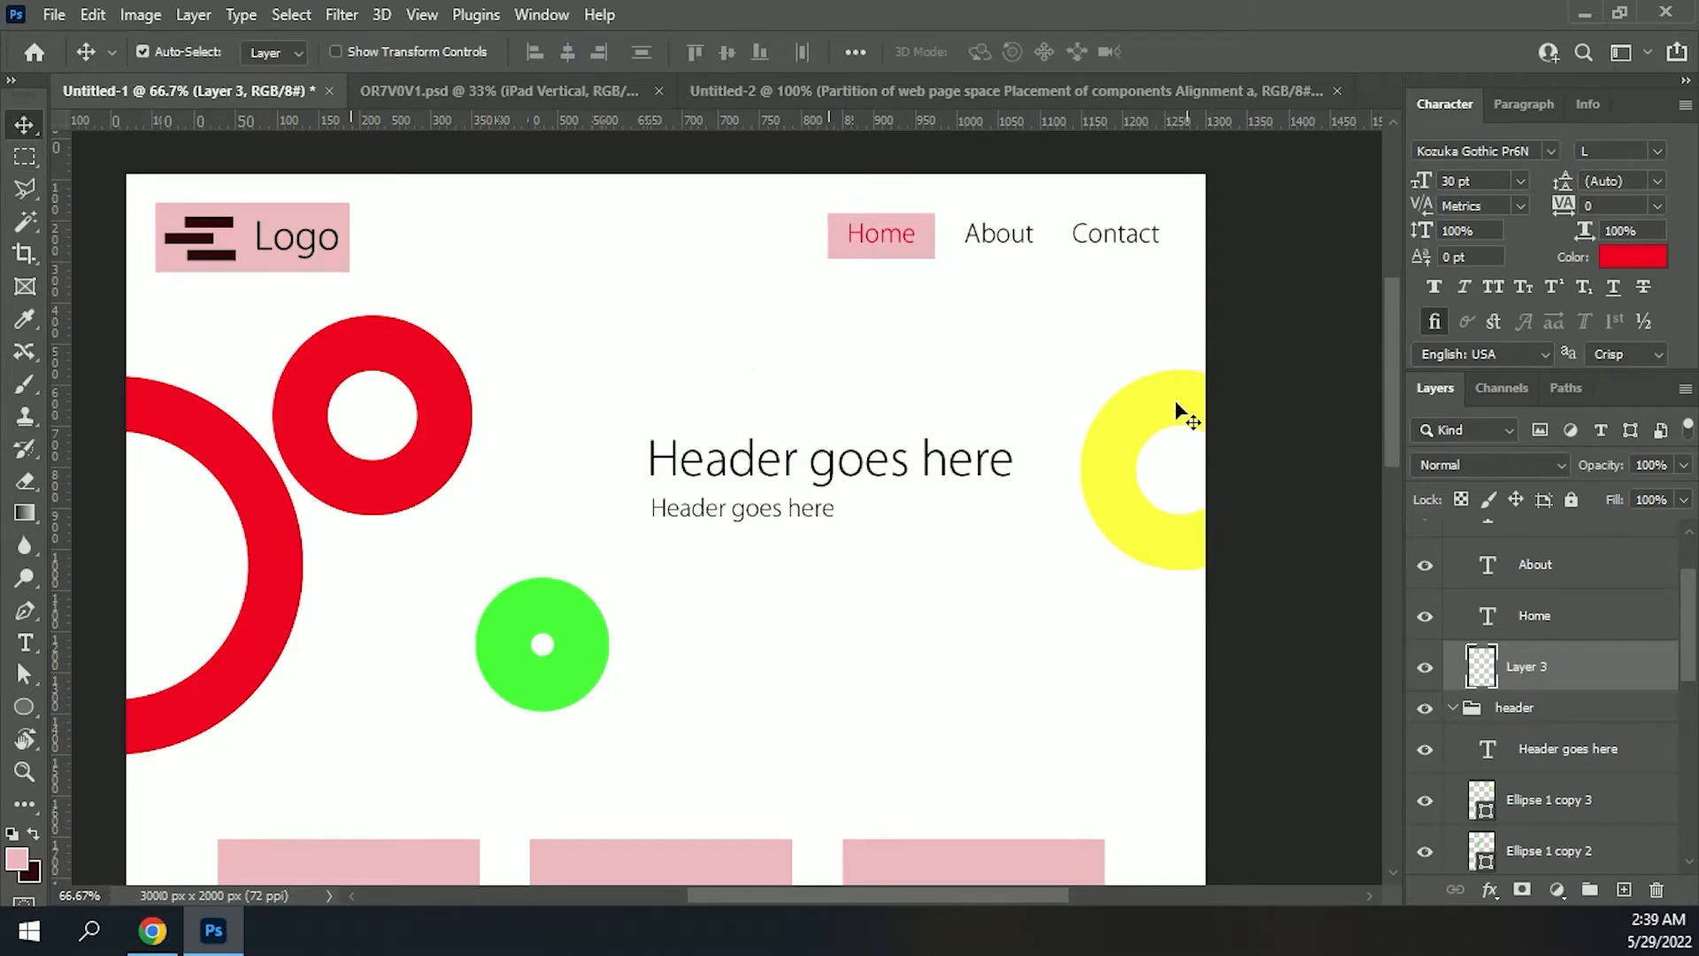
Step: Set the Home text colour to white (ffffff)
left_click(885, 239)
left_click(1621, 263)
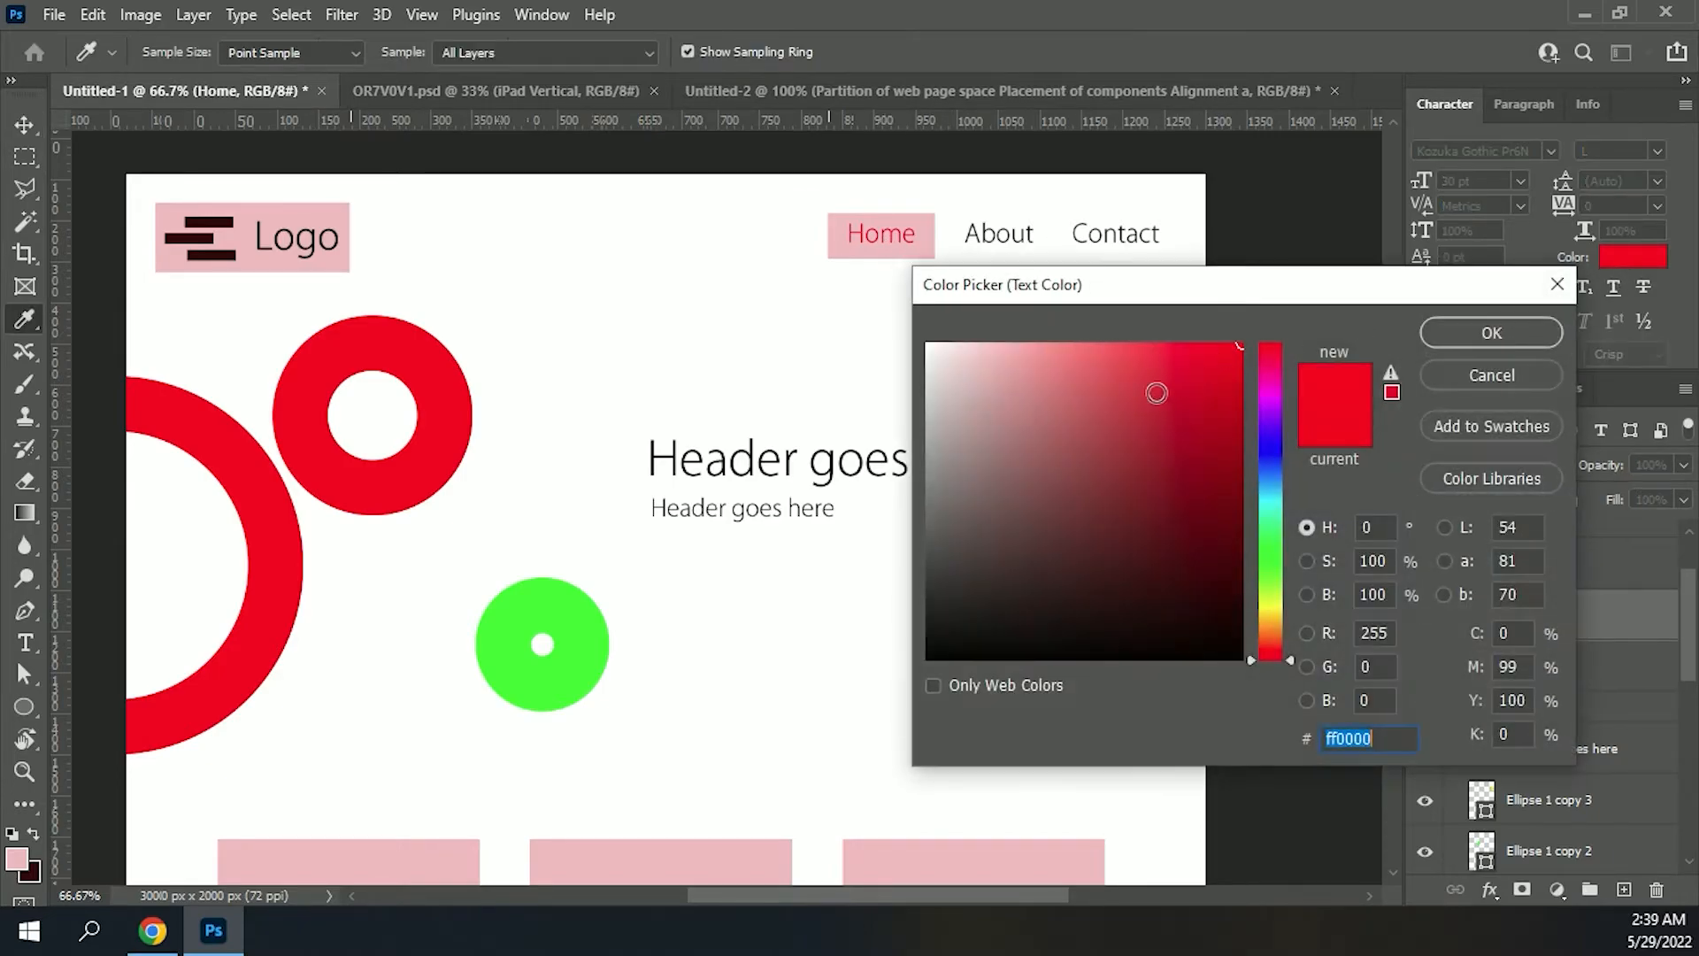
left_click(927, 344)
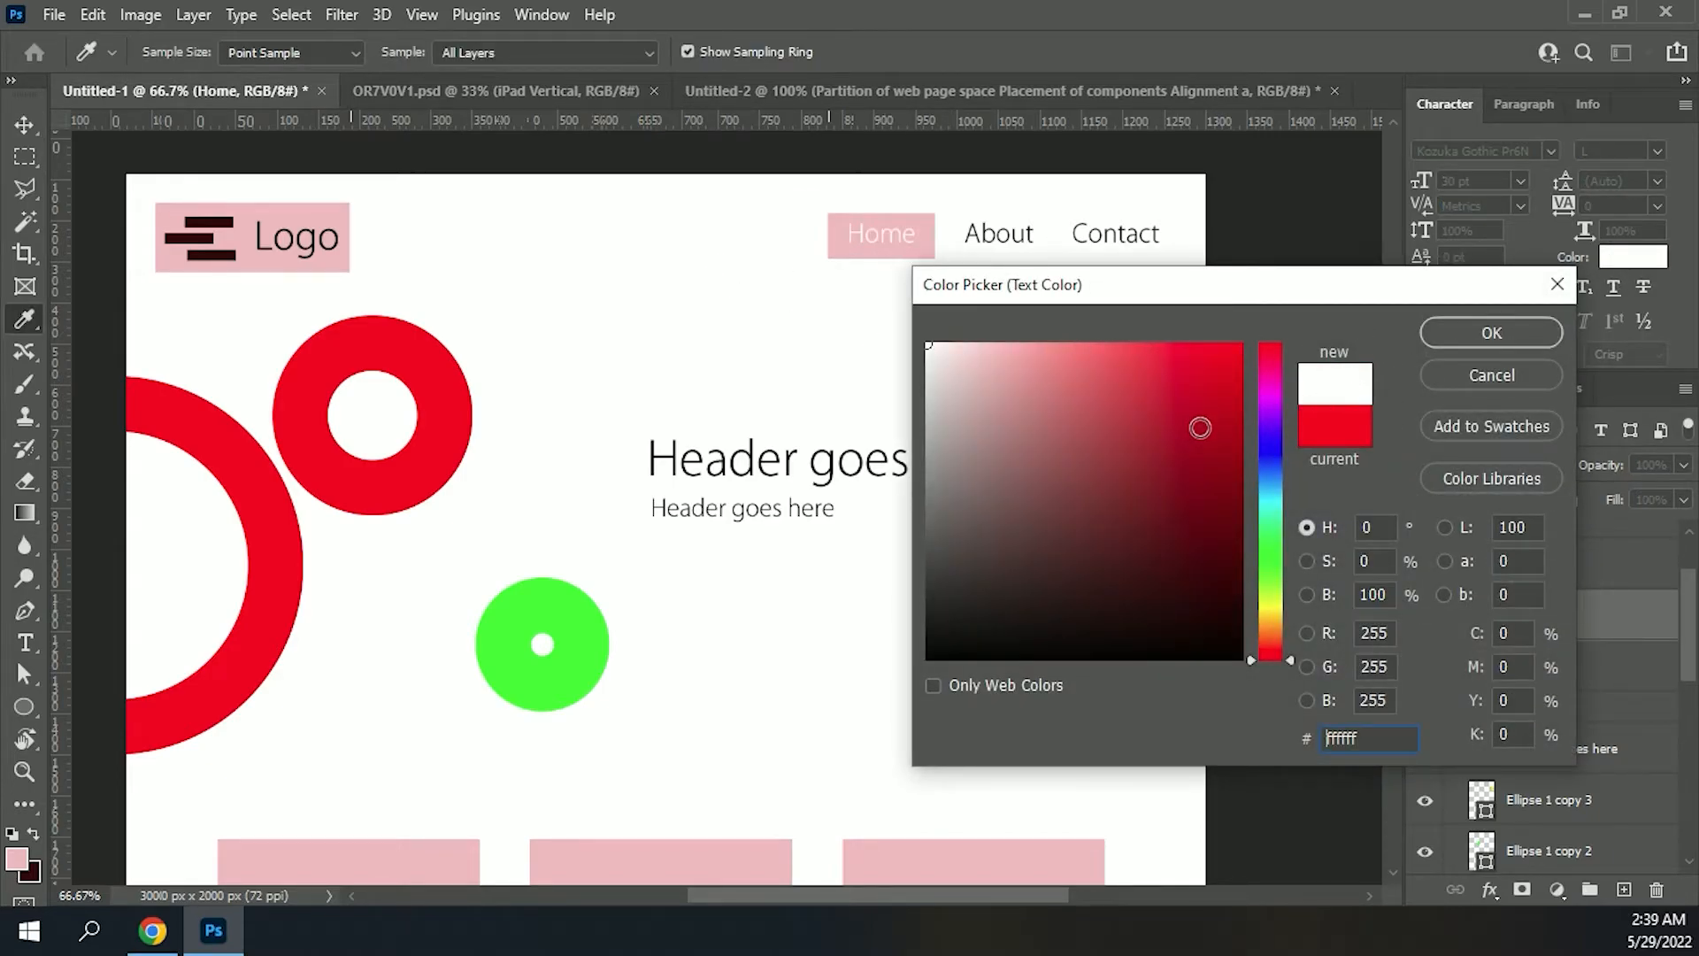
left_click(1490, 335)
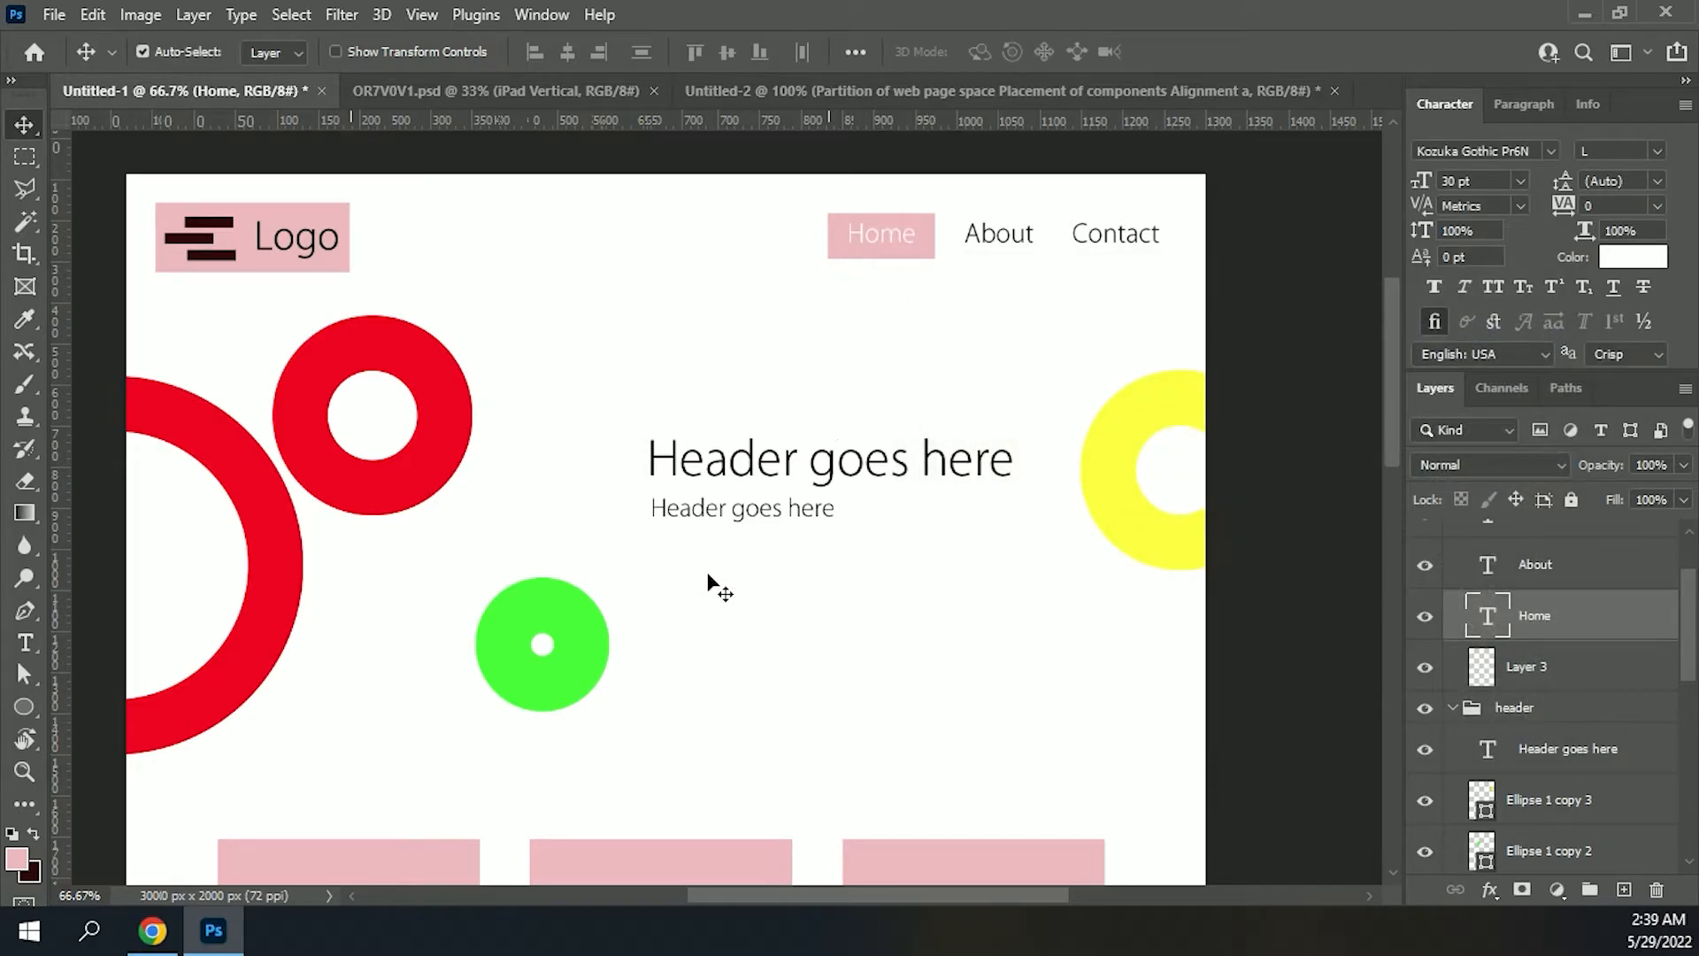
Step: Check the colour and contrast item in the Untitled-2 notes document and return to the Untitled-1 page layout
mouse_move(769, 614)
left_mouse_down()
mouse_move(819, 618)
mouse_move(797, 601)
left_mouse_up()
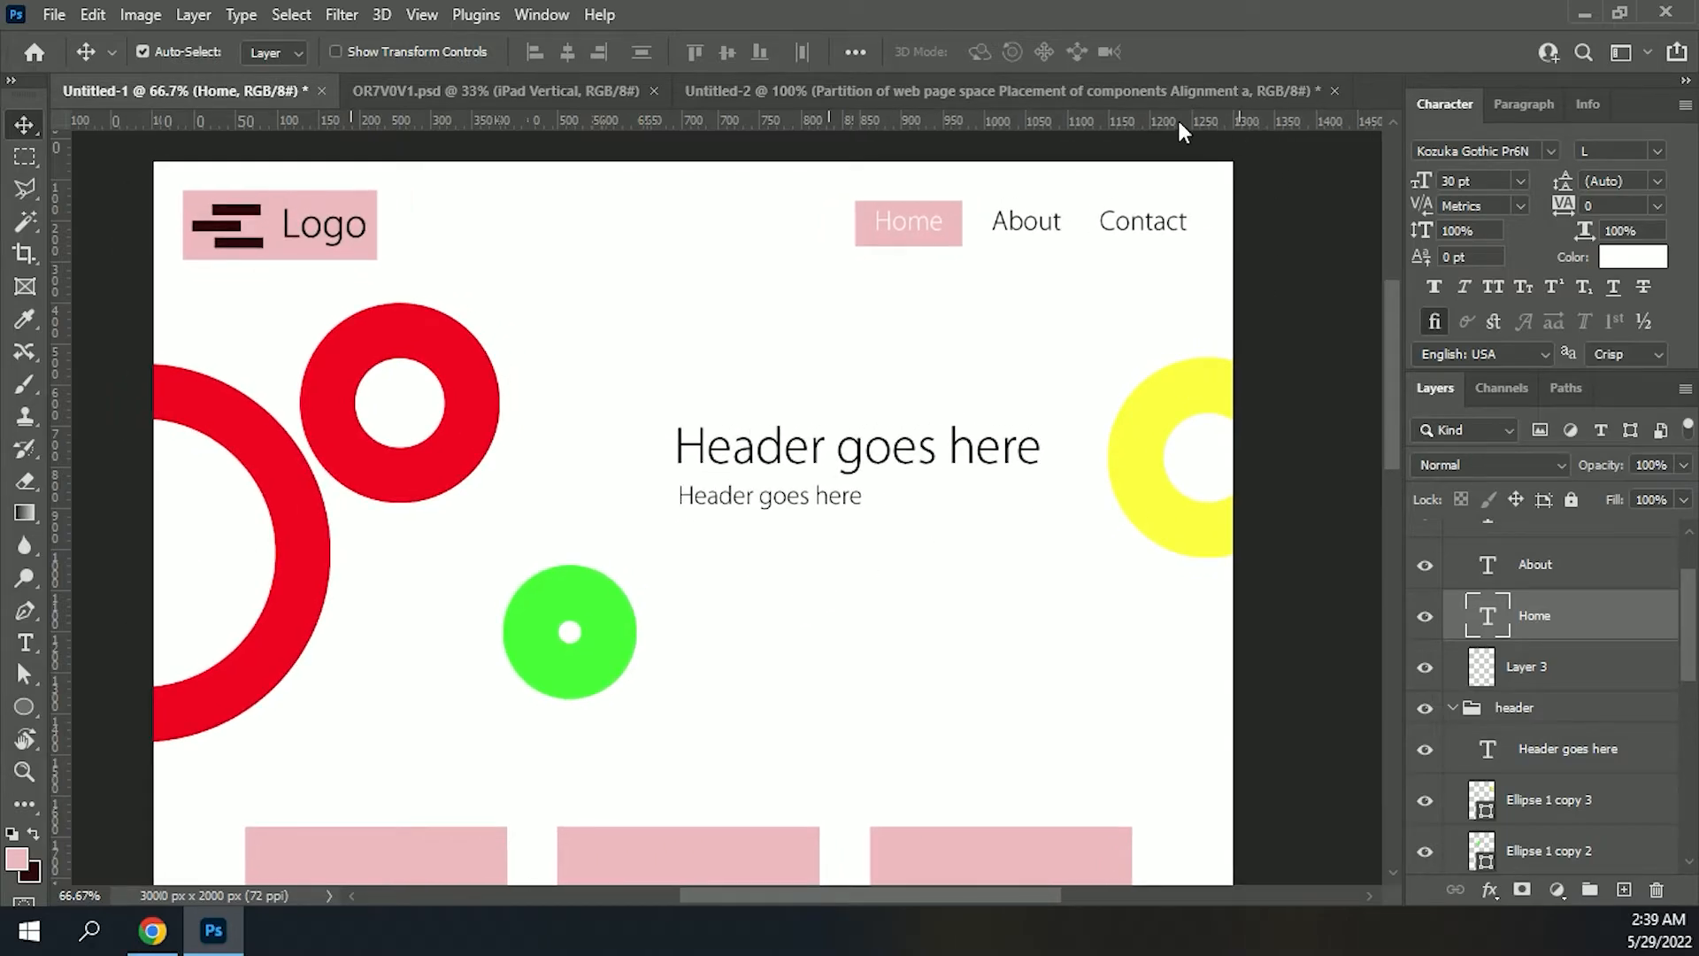
left_click(1085, 92)
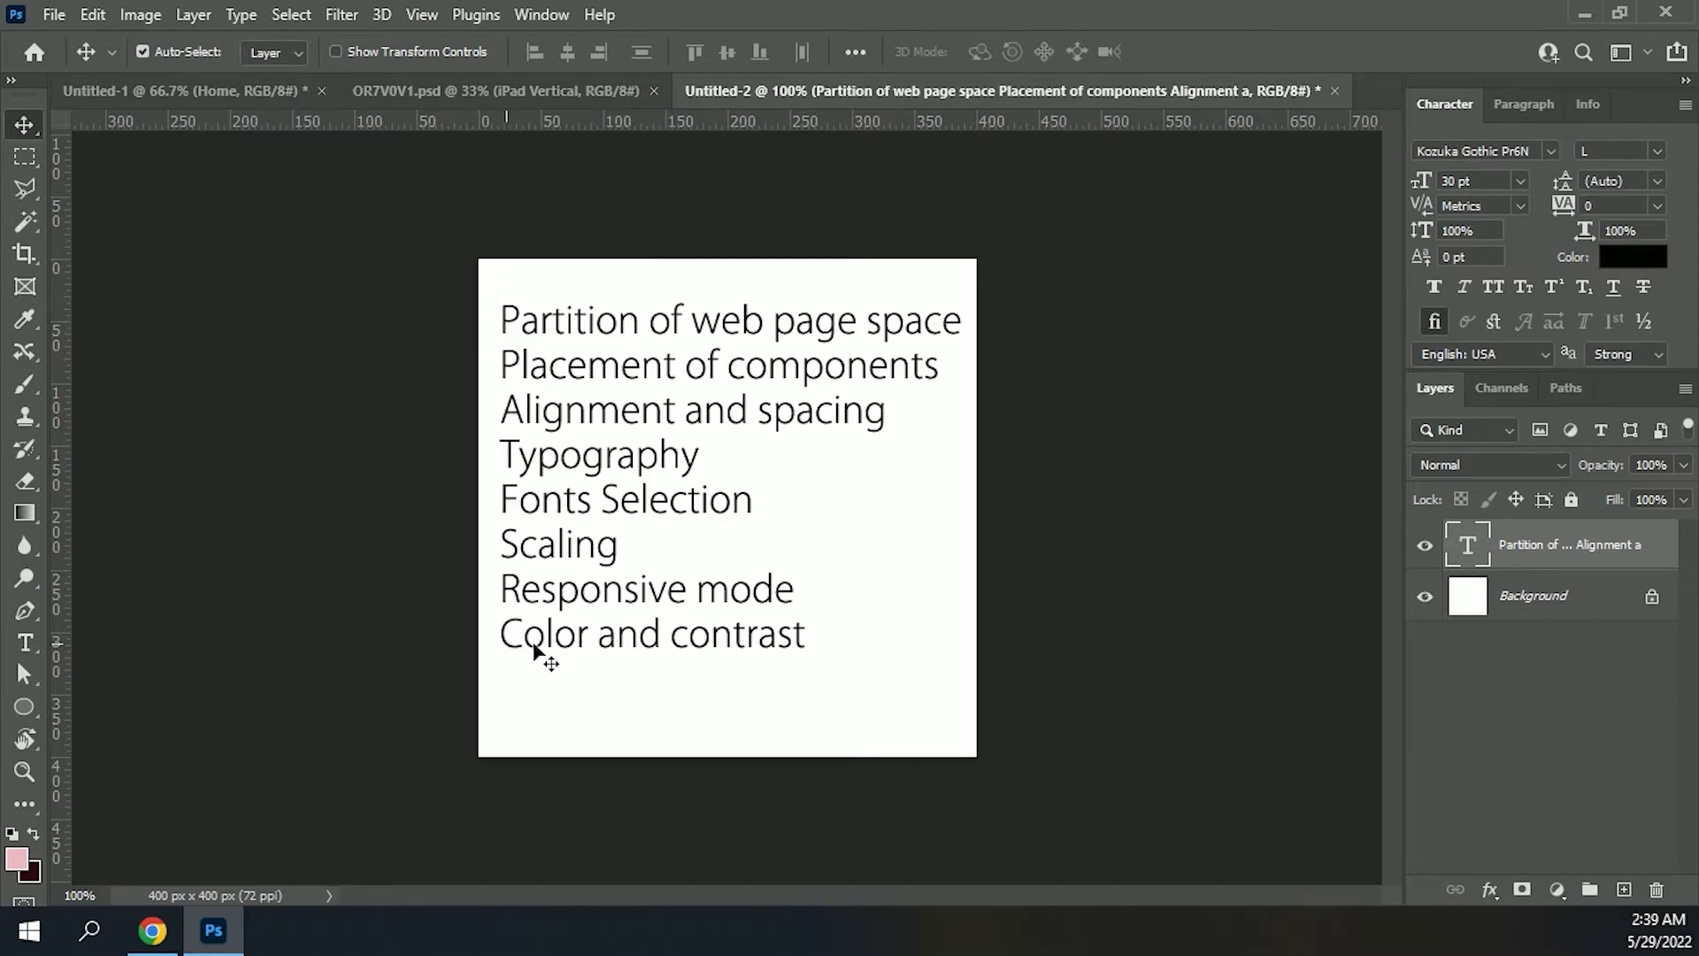
left_click(211, 91)
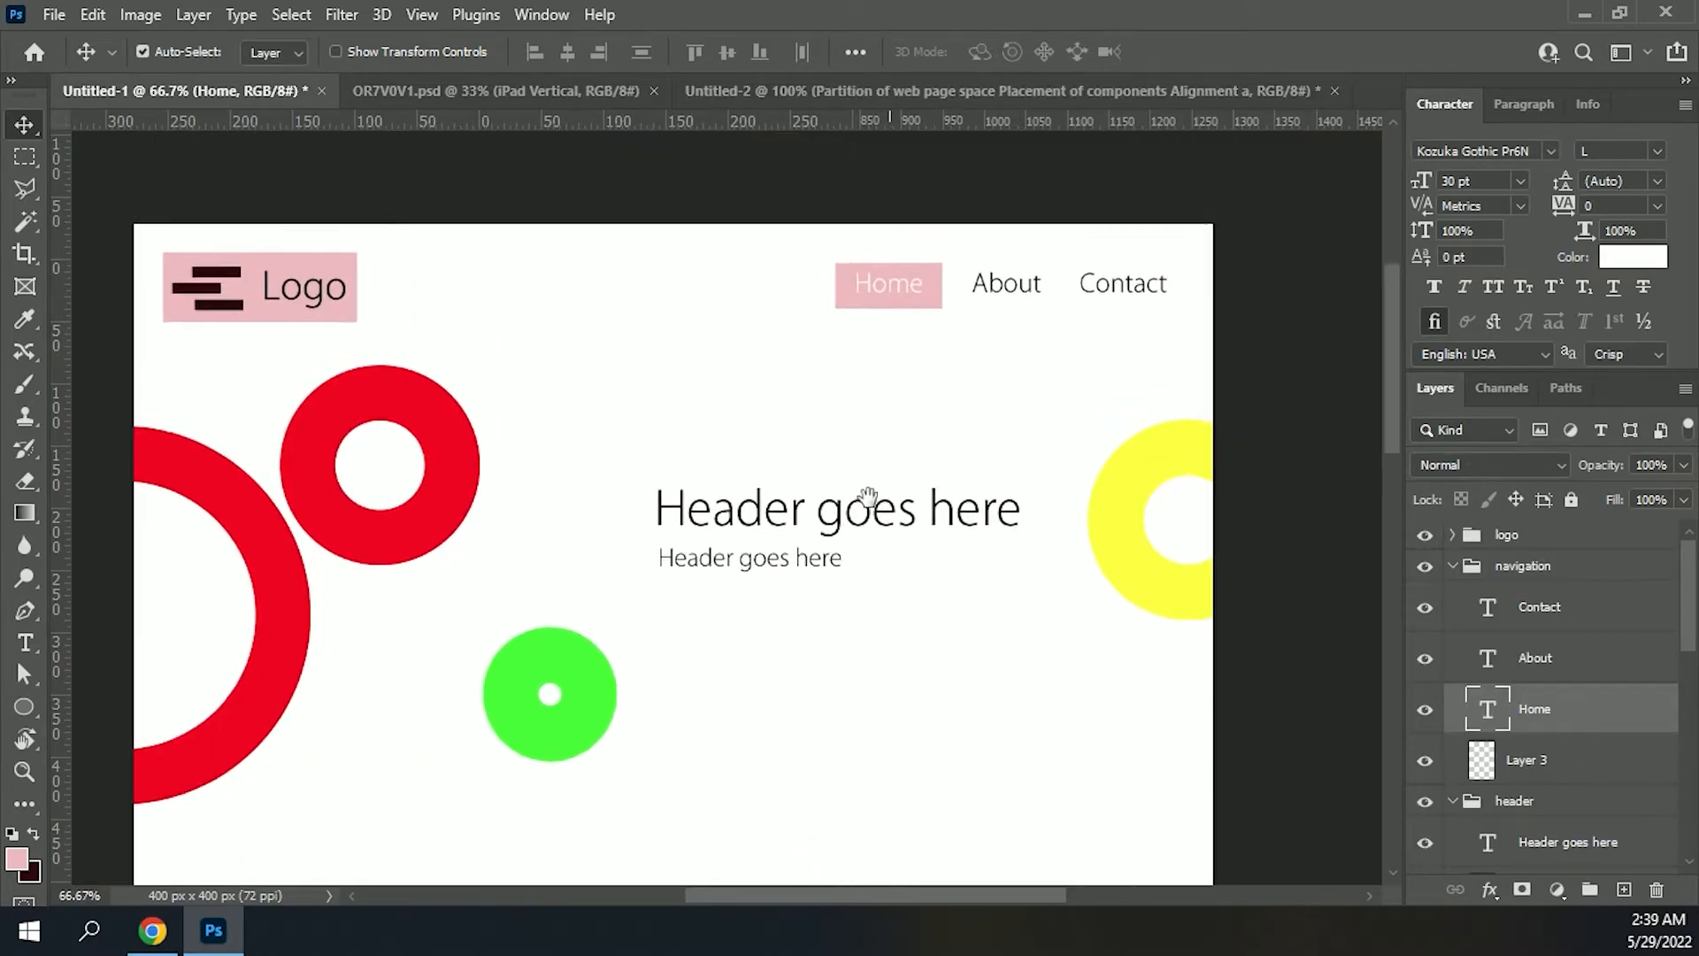
left_click_drag(867, 495, 868, 460)
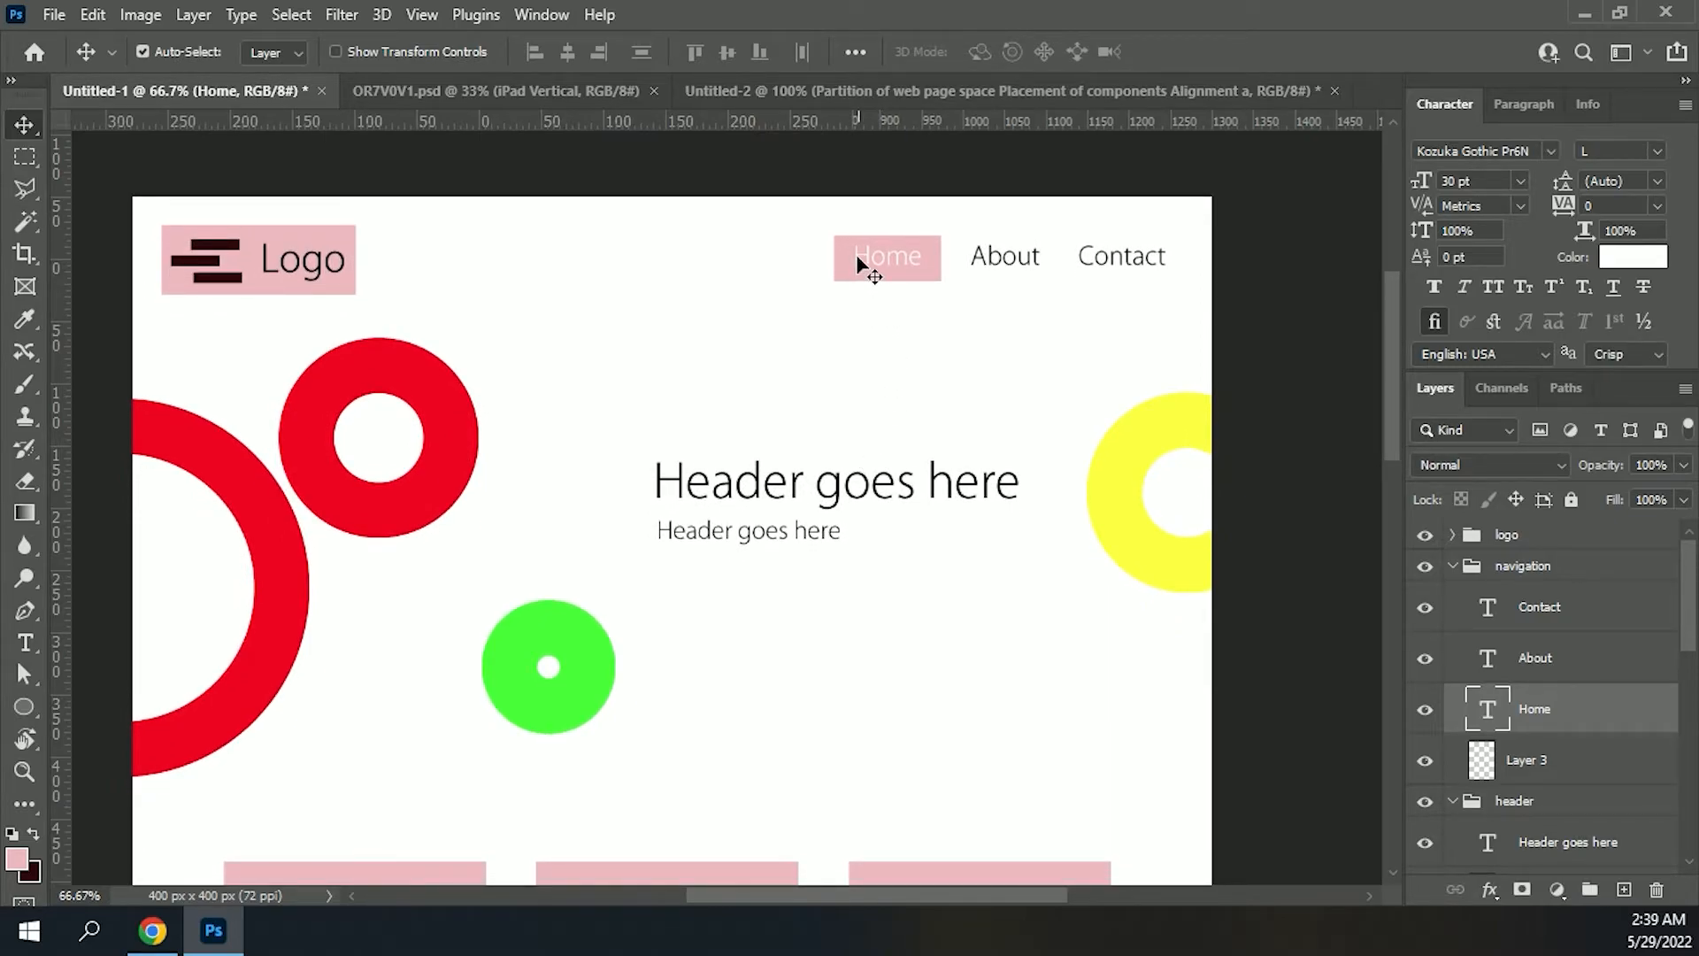
Step: Set the Home navigation text colour to black
left_click(855, 277)
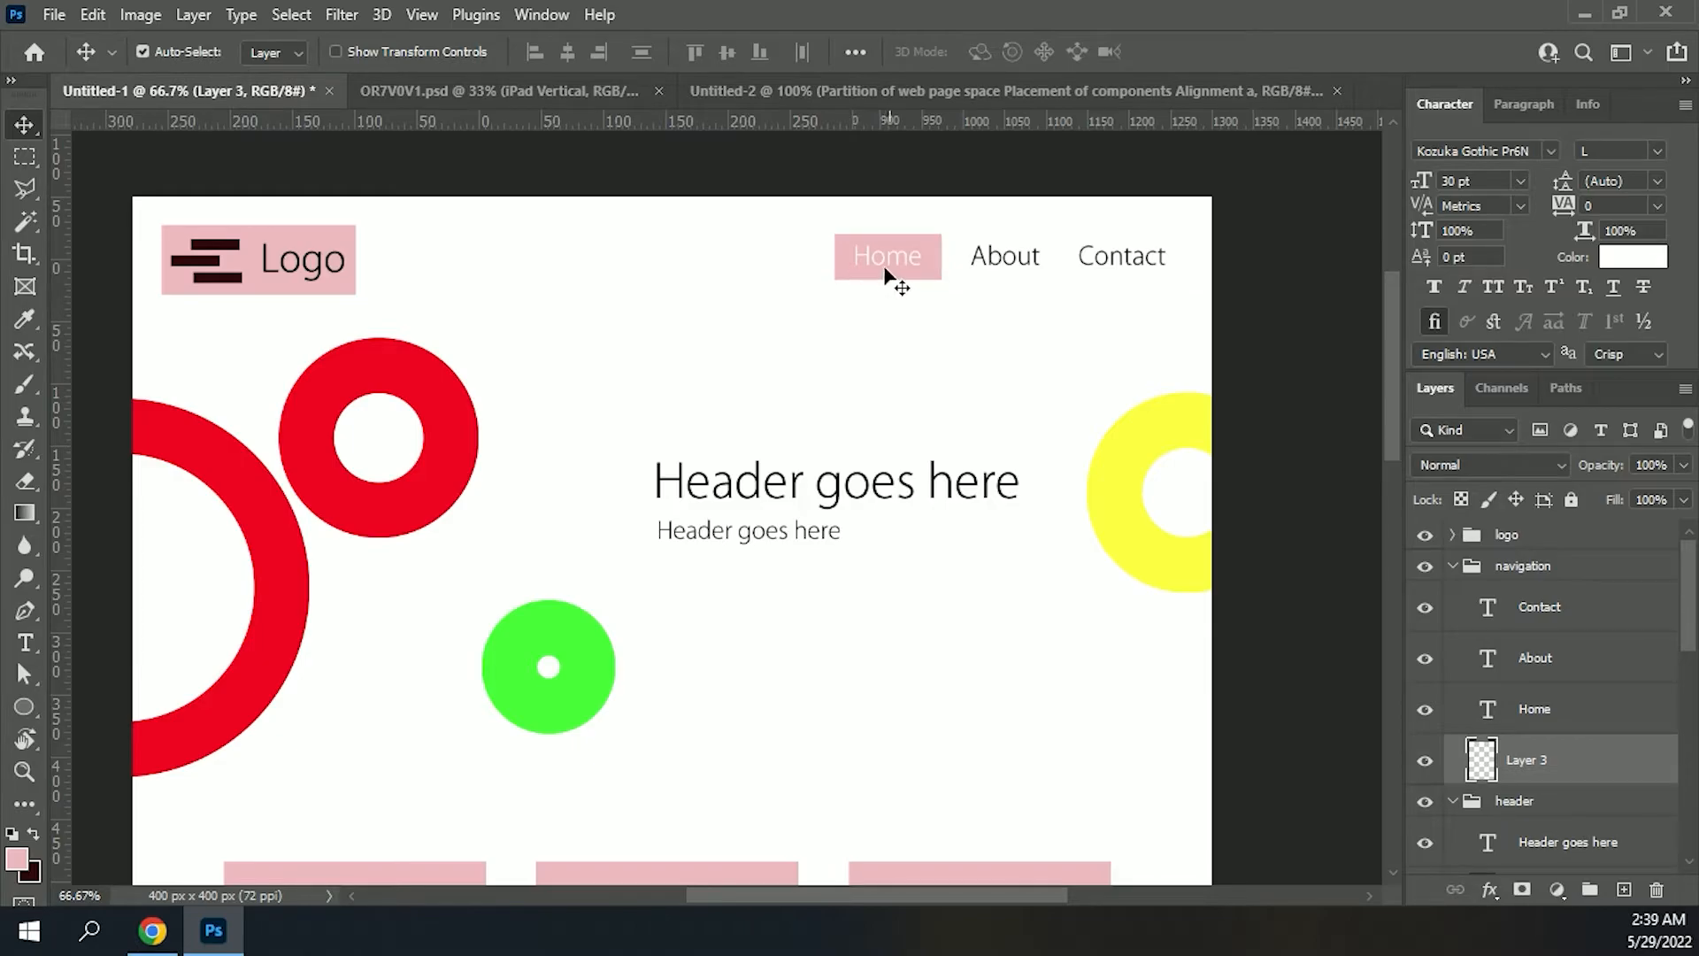
left_click(880, 264)
left_click(1660, 263)
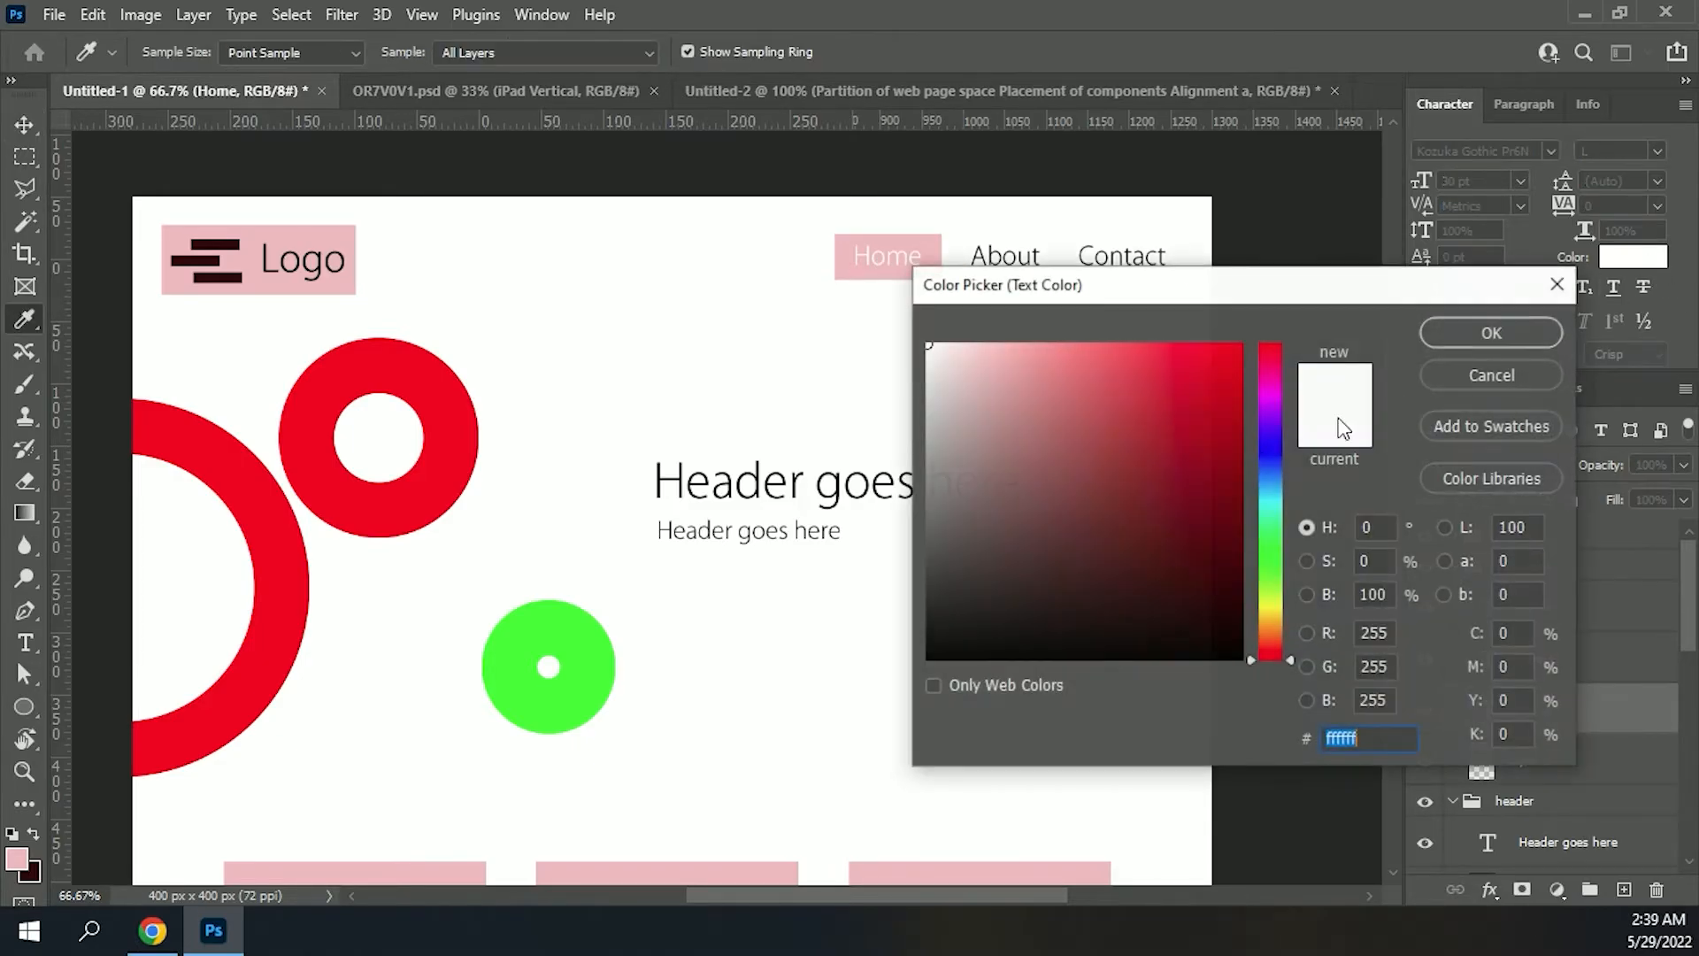
left_click_drag(1018, 575, 736, 808)
left_click(1456, 332)
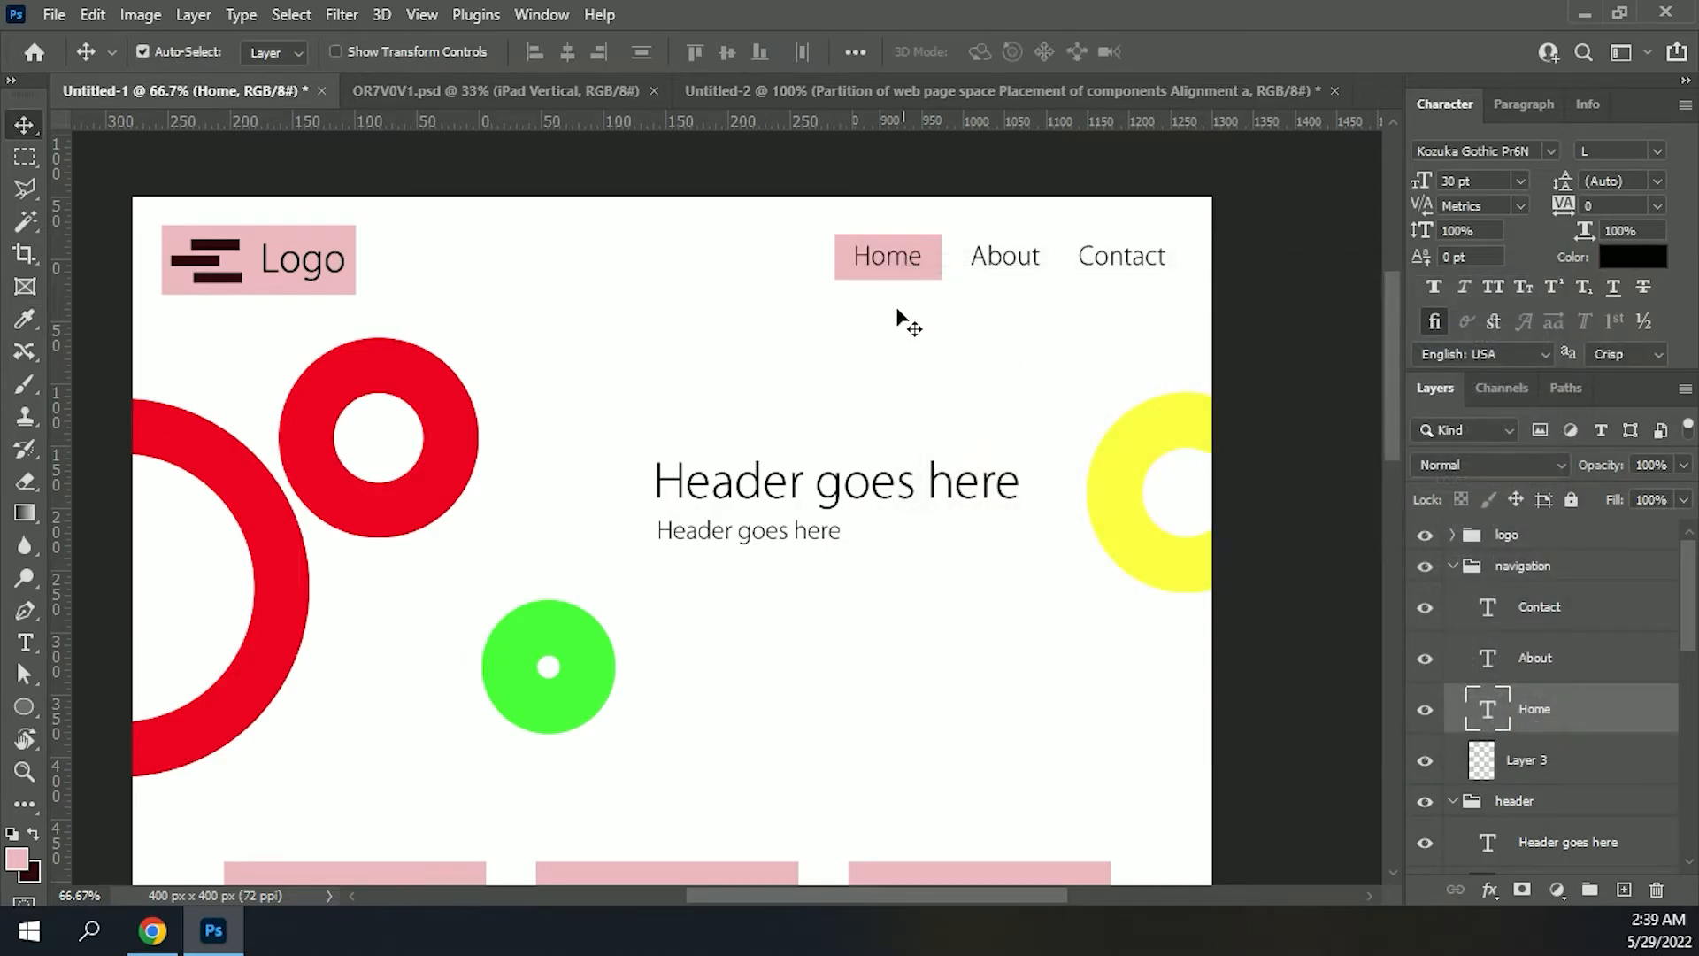
Step: Add a dark red (c00606) Color Overlay at 100% opacity to the rectangle behind the Home navigation text
left_click(854, 272)
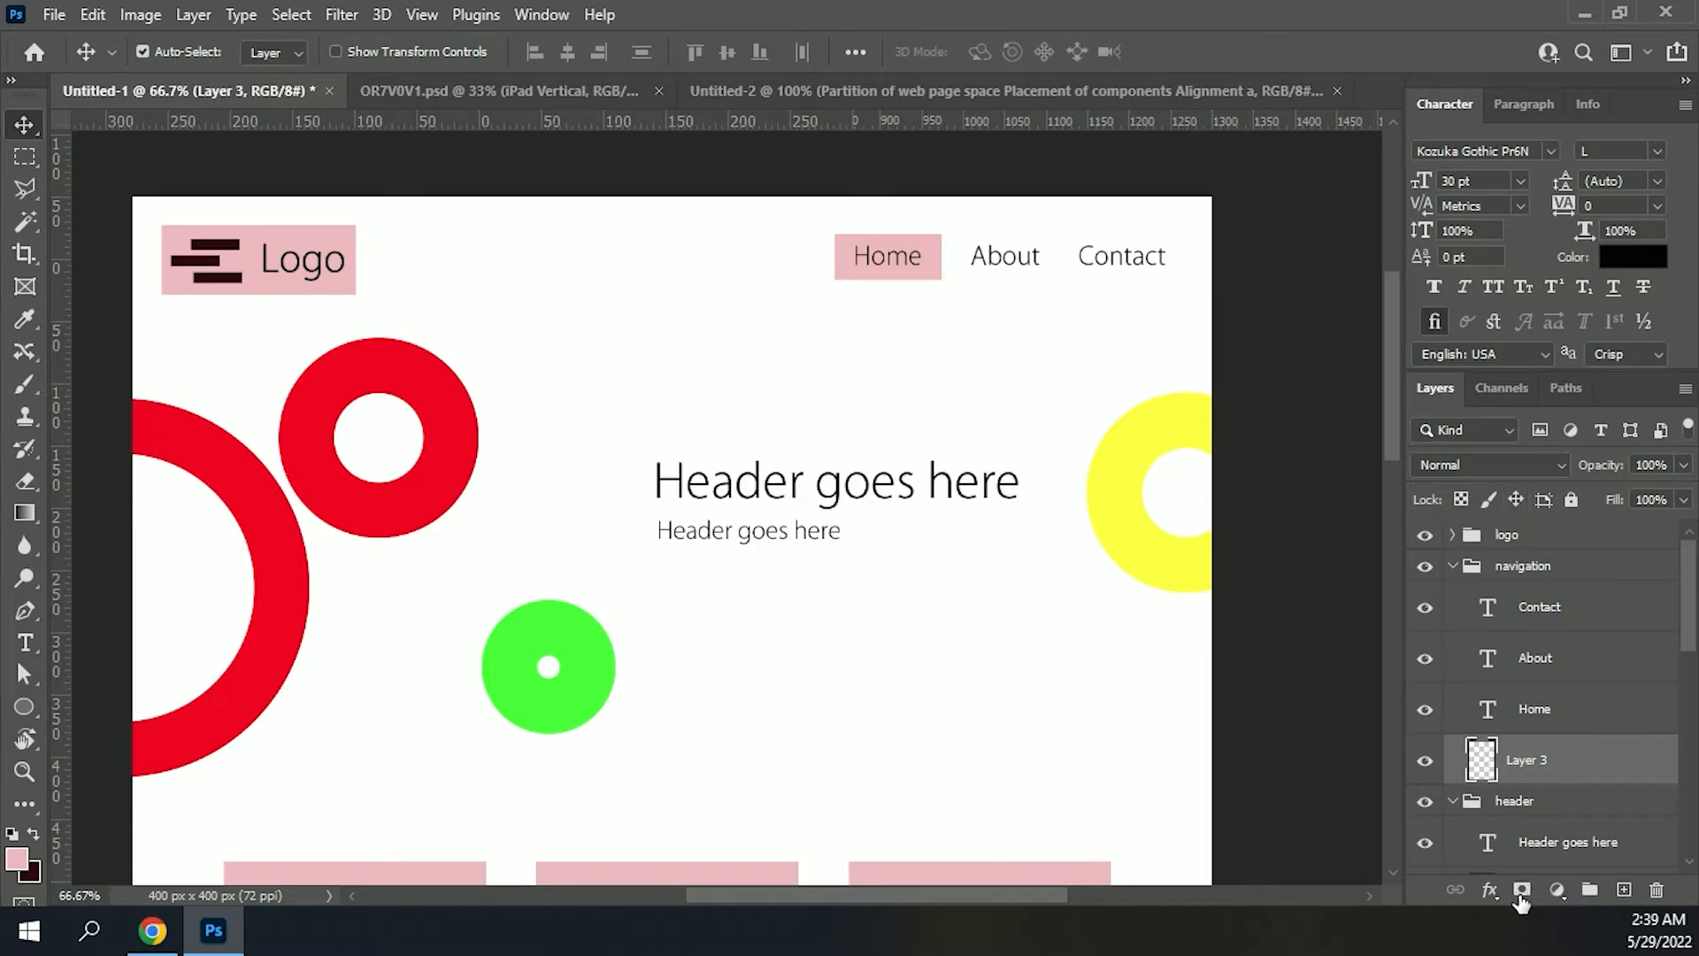
left_click(1492, 894)
left_click(1542, 800)
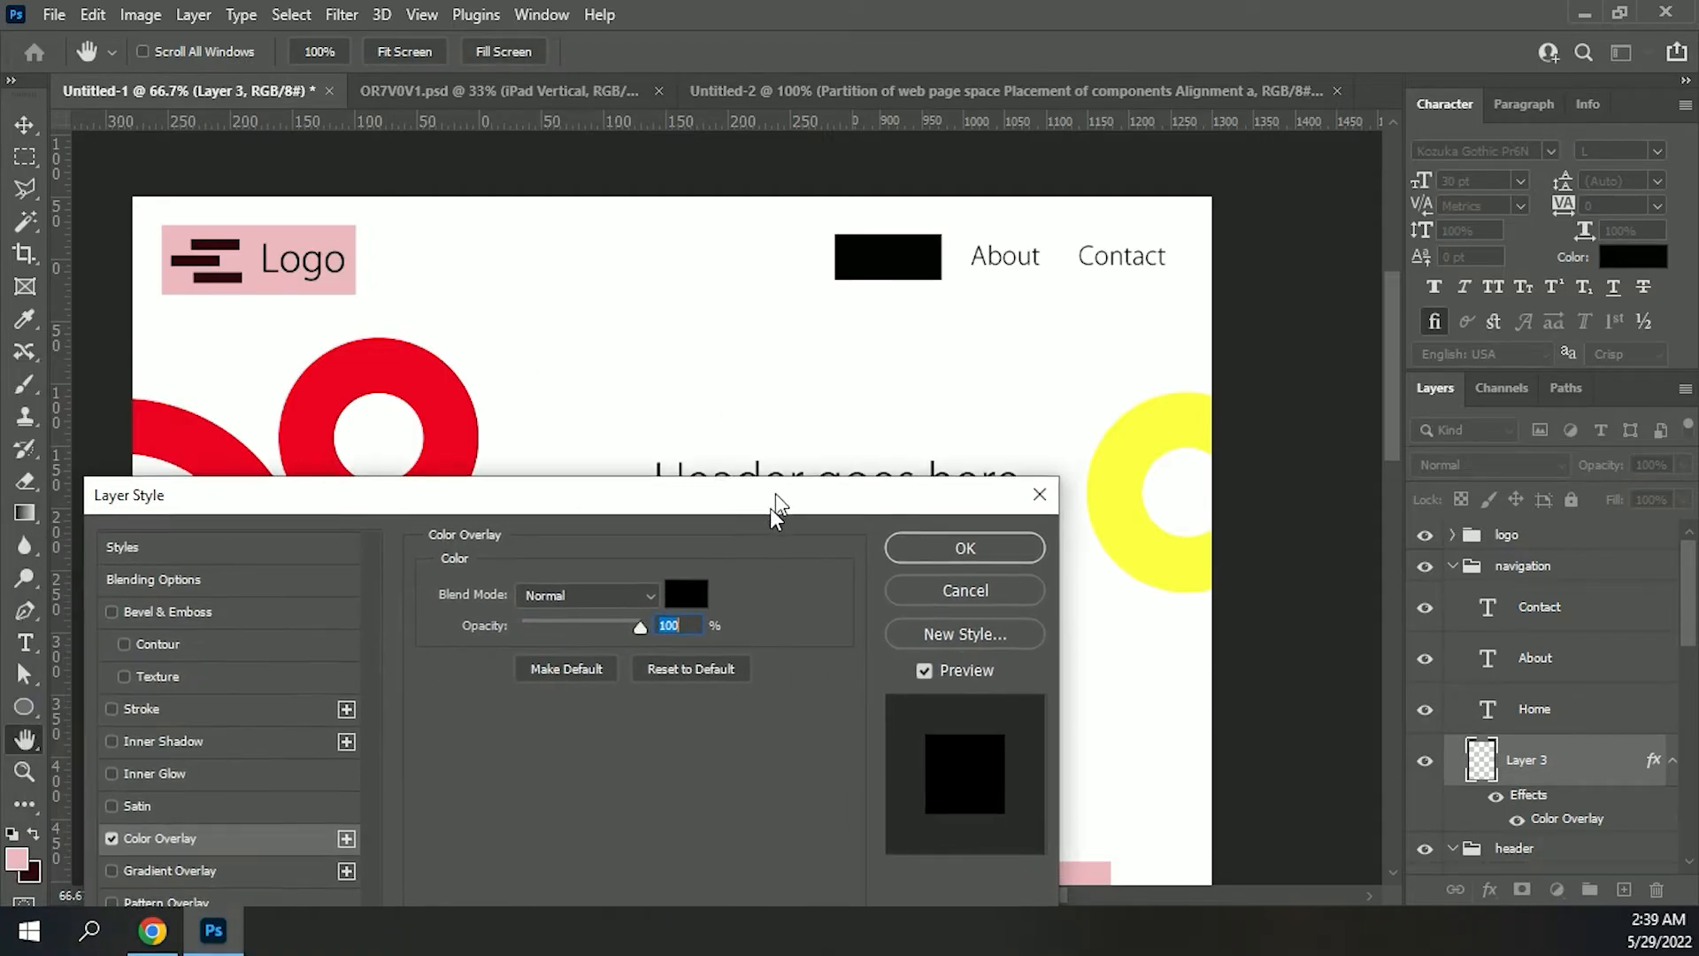
left_click_drag(769, 508, 937, 453)
left_click(837, 521)
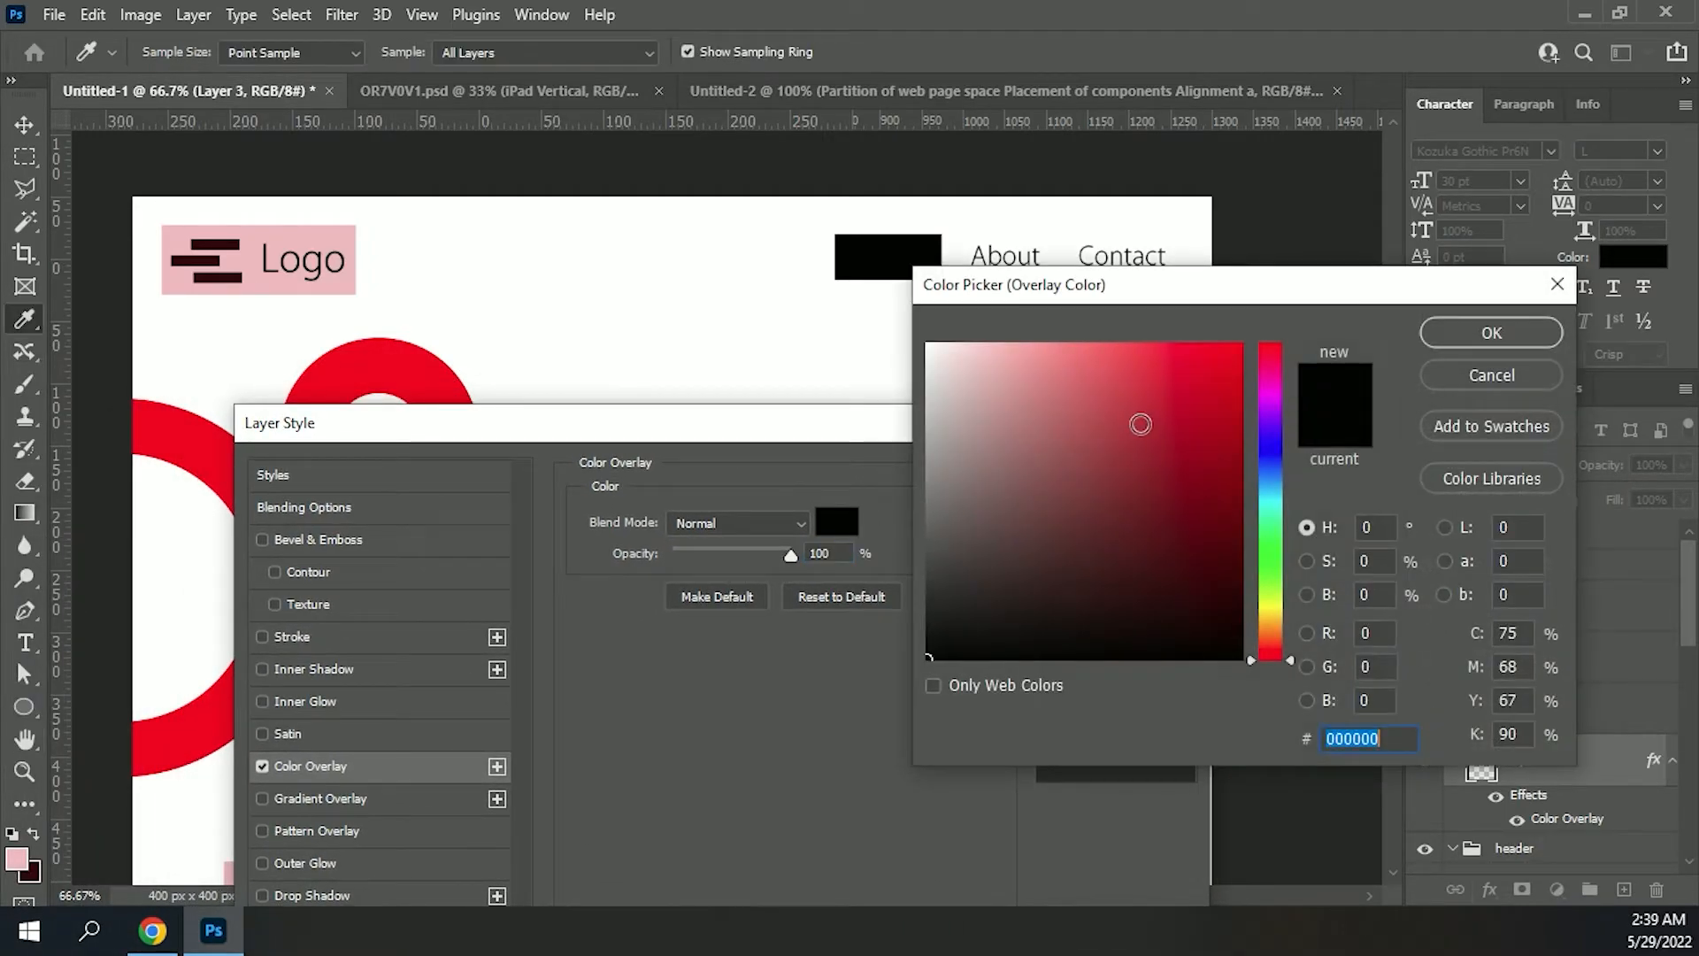
left_click(1221, 533)
mouse_move(1221, 533)
left_mouse_down()
mouse_move(1221, 383)
mouse_move(1230, 449)
mouse_move(1235, 421)
left_mouse_up()
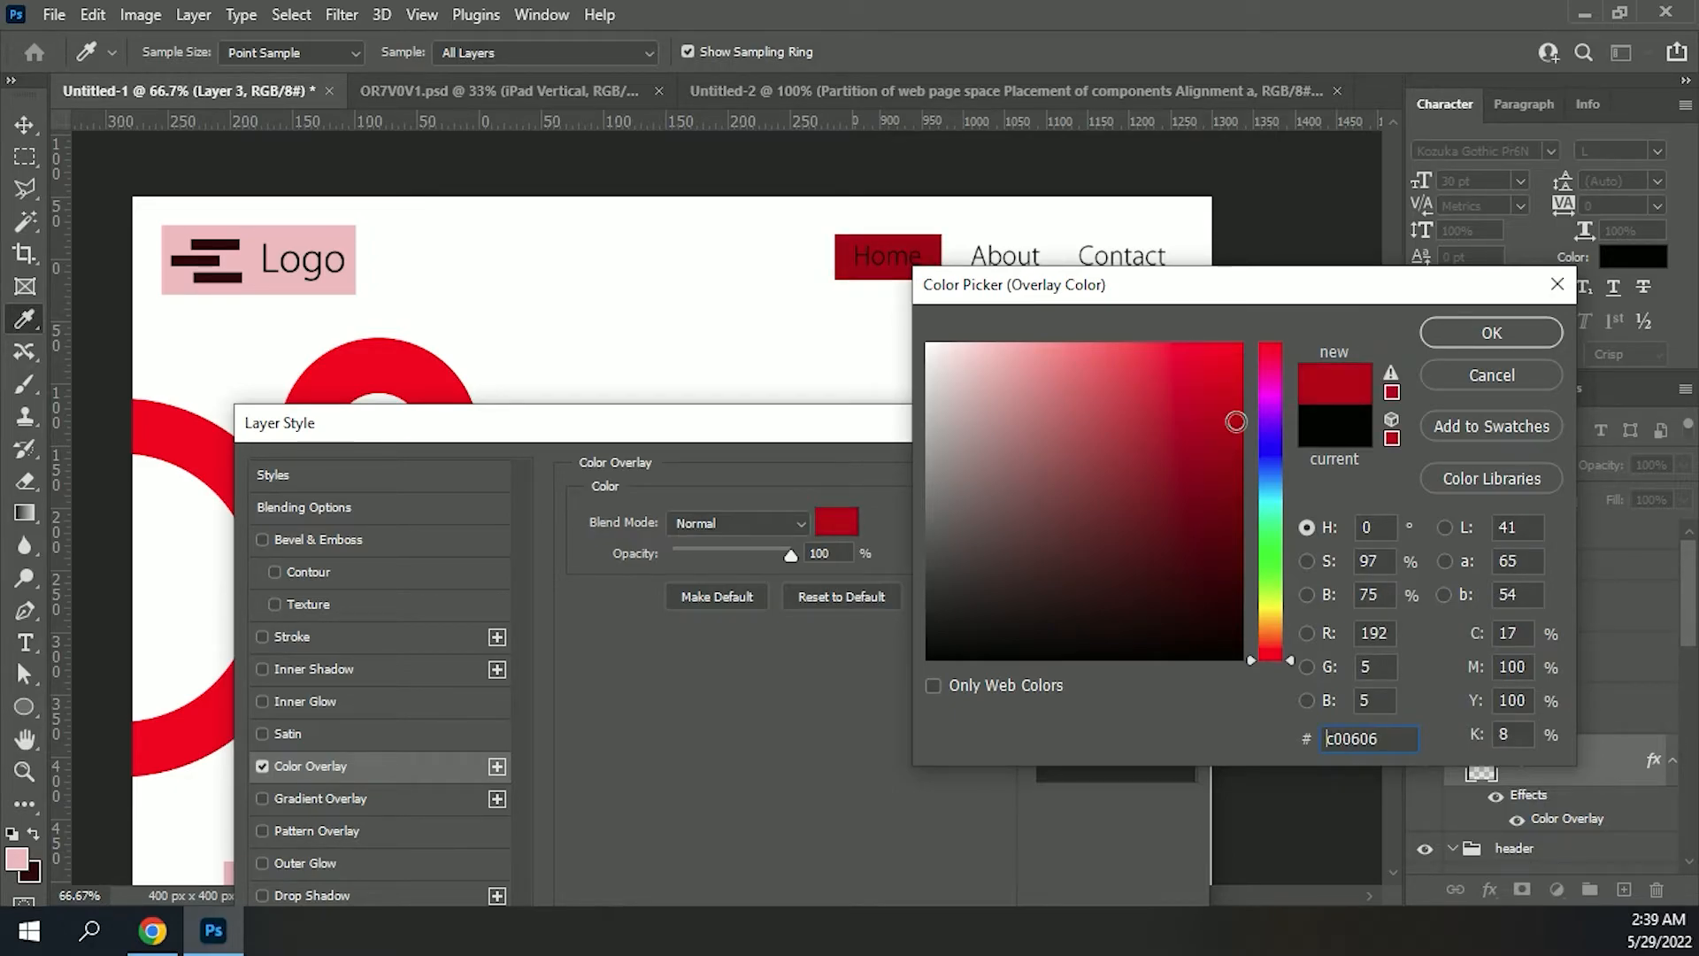
left_click(1464, 344)
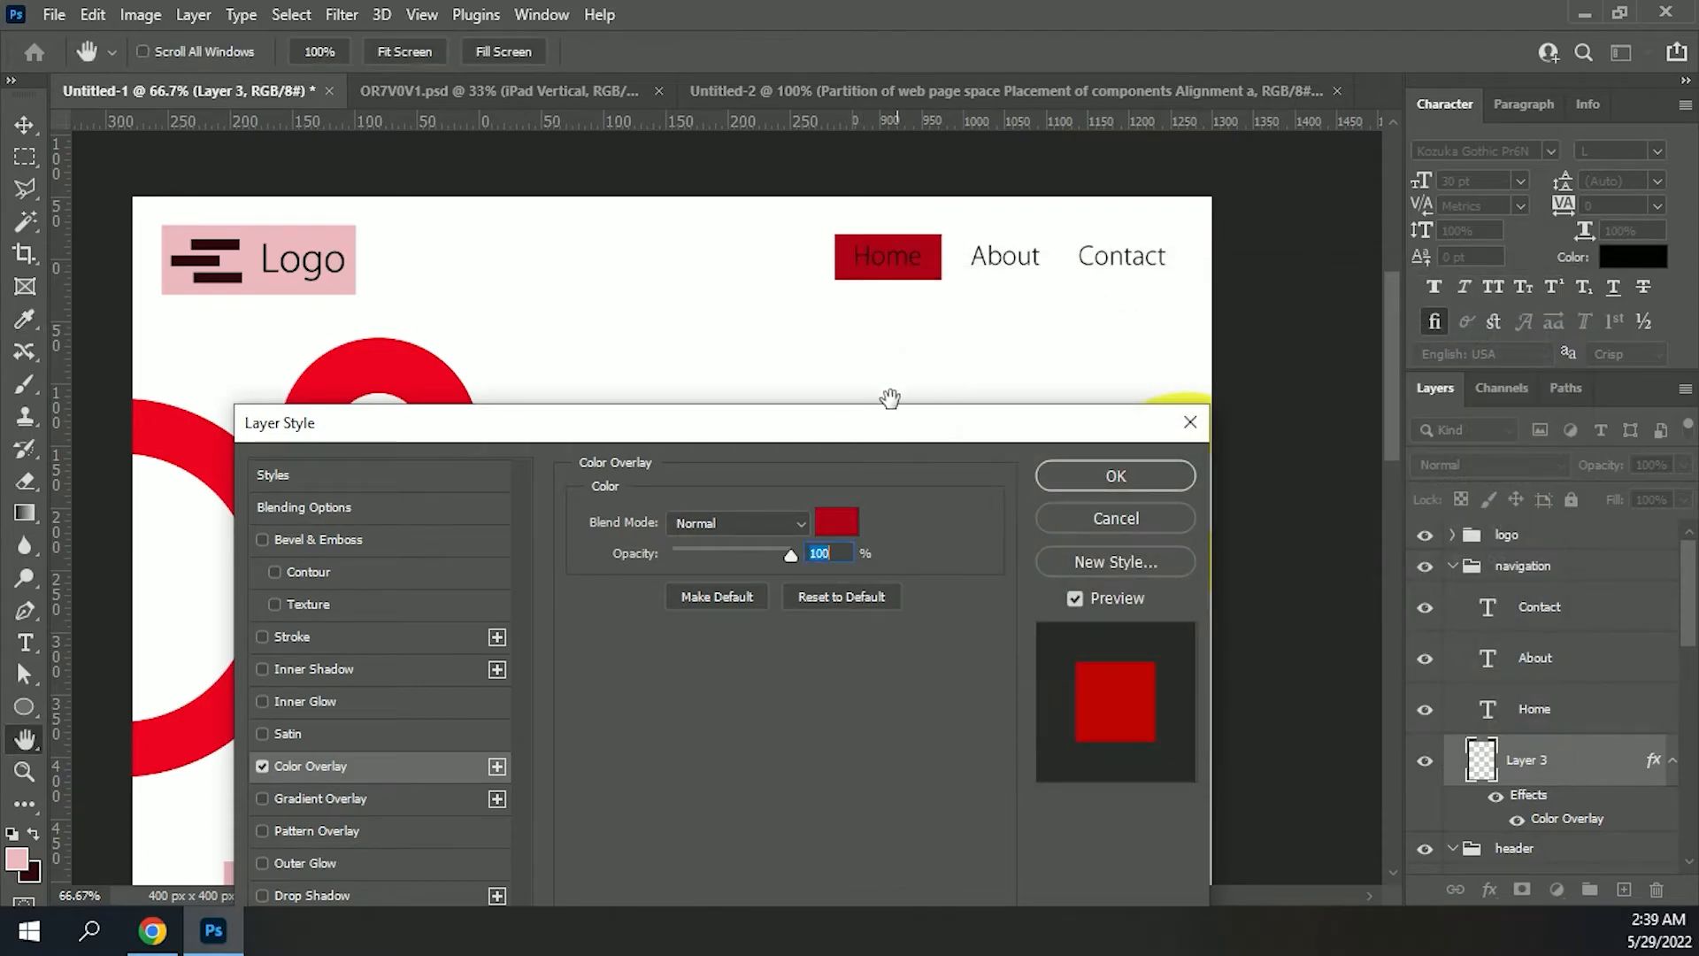
left_click(1113, 475)
Step: Set the Home navigation text colour to white (ffffff)
left_click(884, 265)
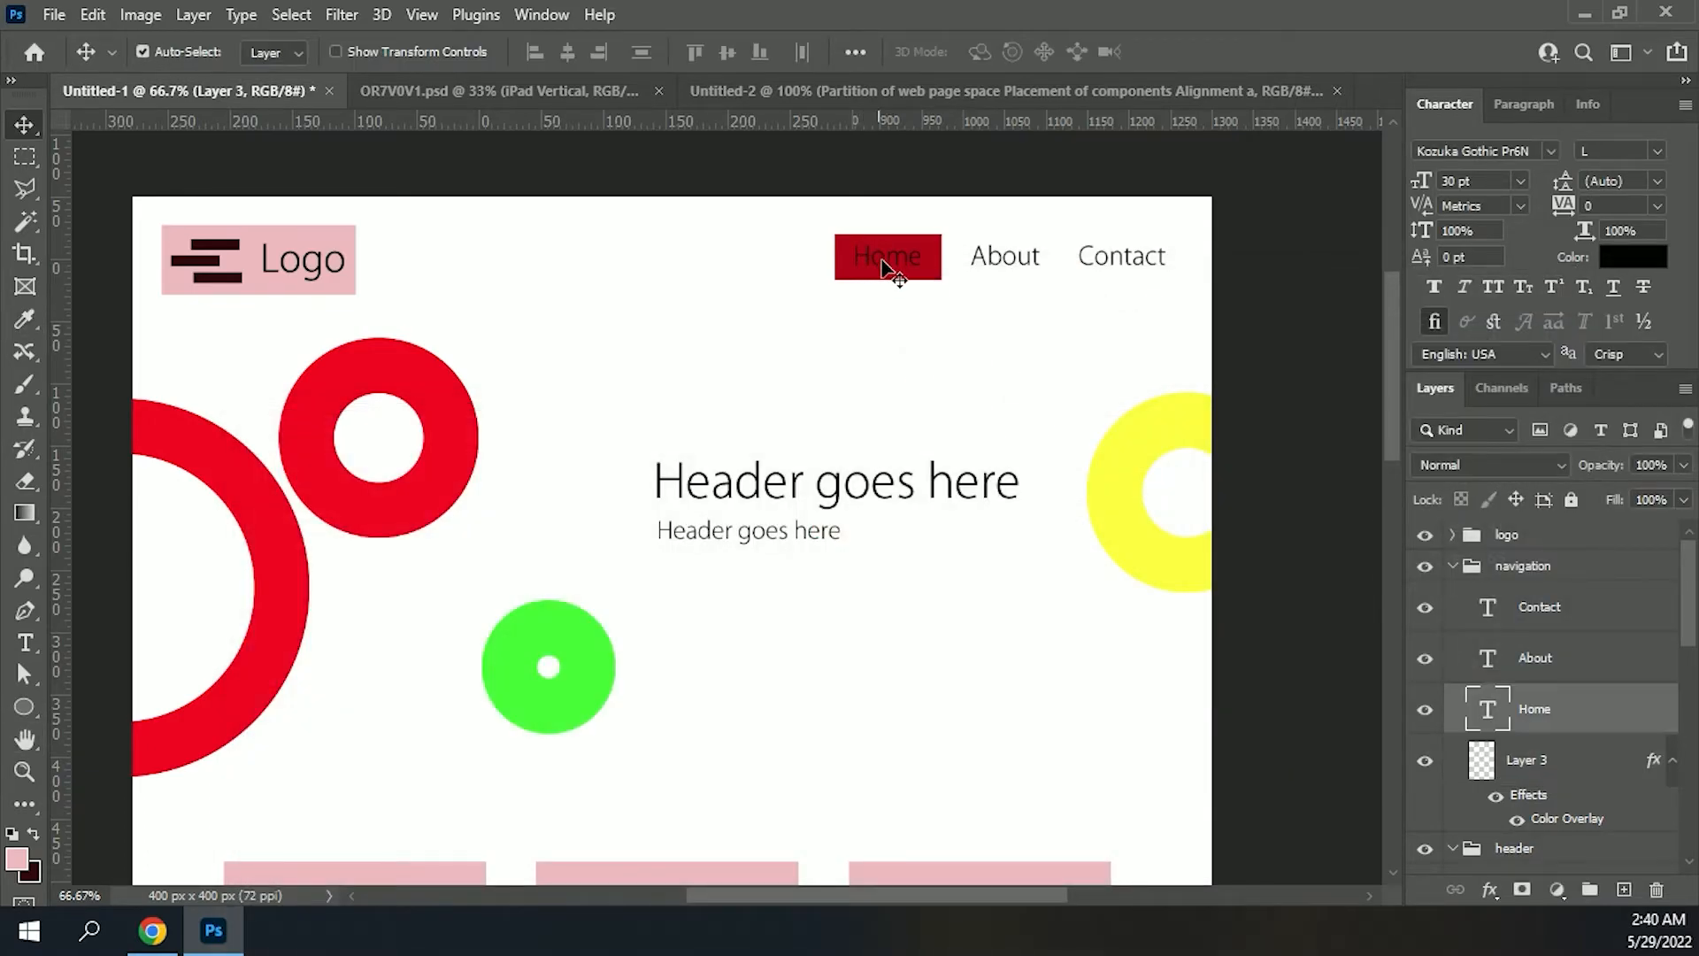
left_click(1643, 260)
left_click_drag(1071, 401, 744, 267)
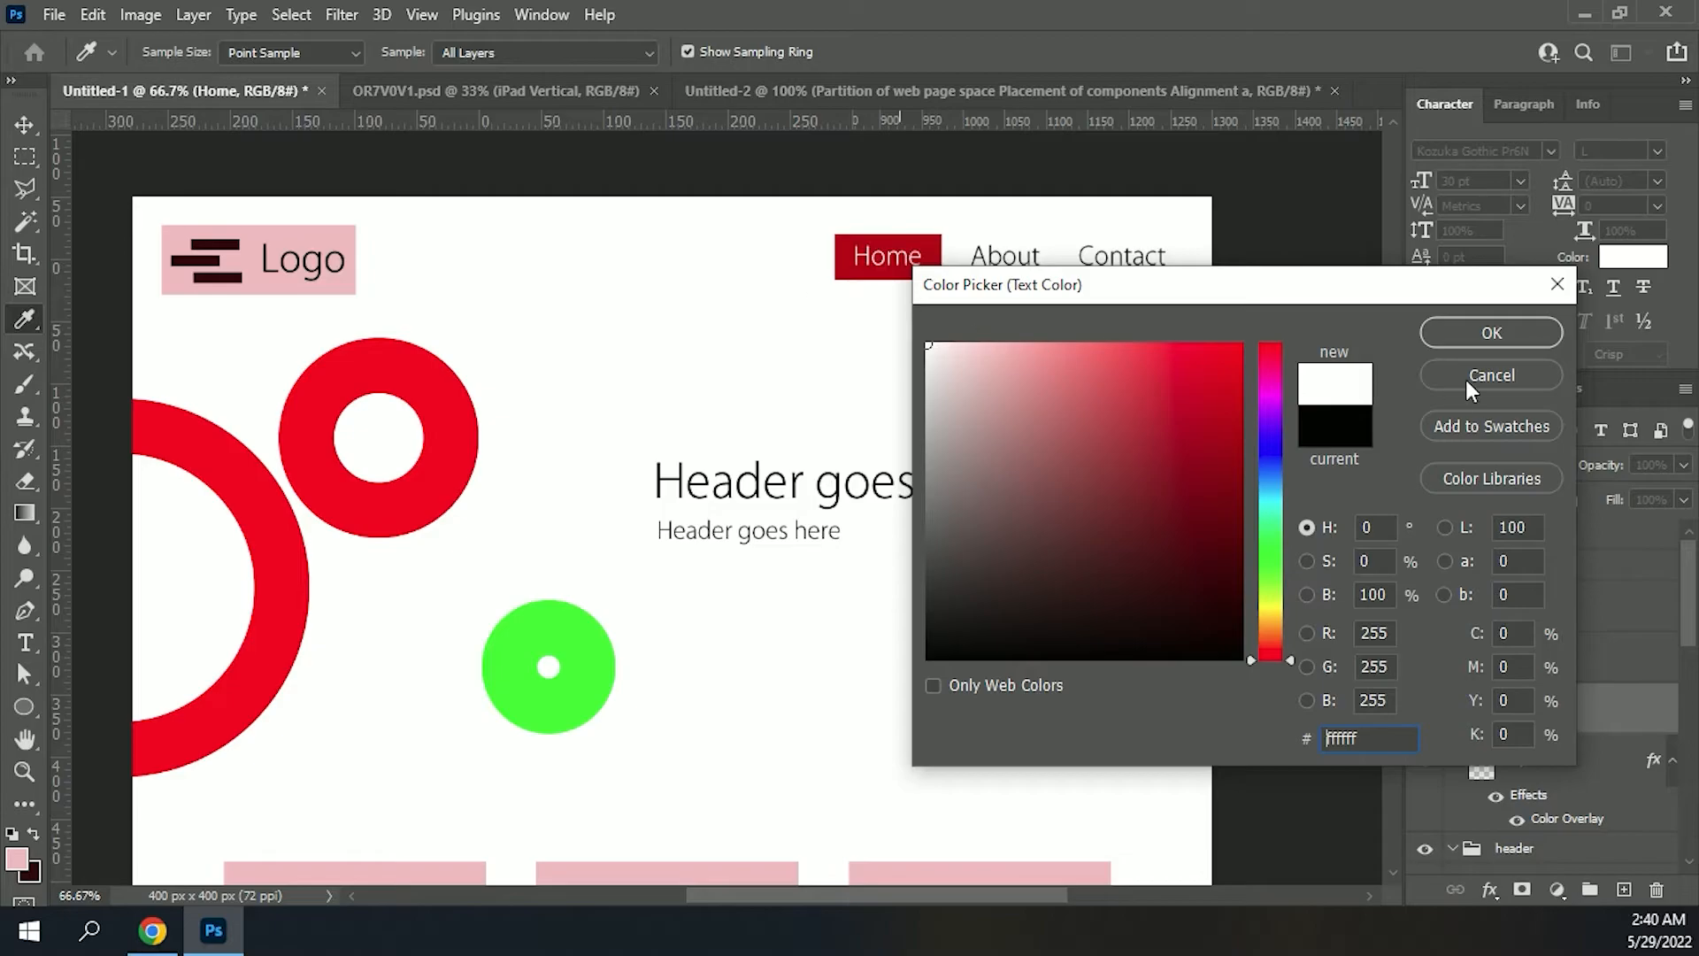
left_click(1492, 333)
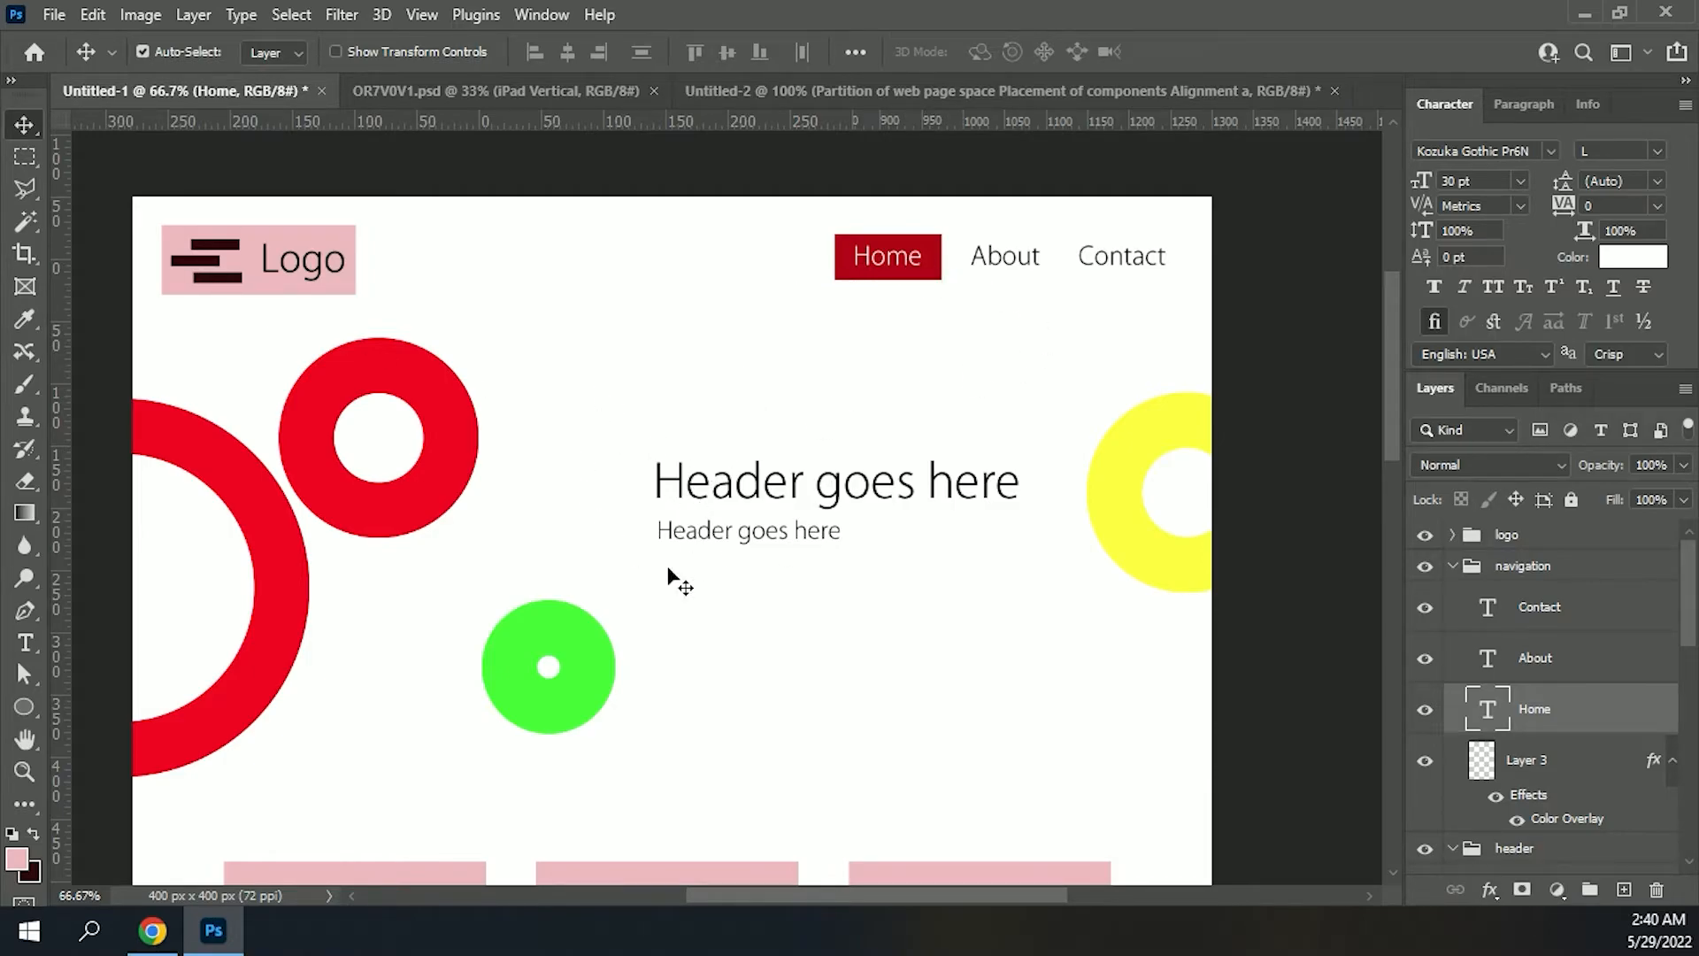
Step: Select the first content square's layer for new text and copy the heading "What is Lorem Ipsum?" from lipsum.com in Chrome
left_click_drag(694, 648, 710, 135)
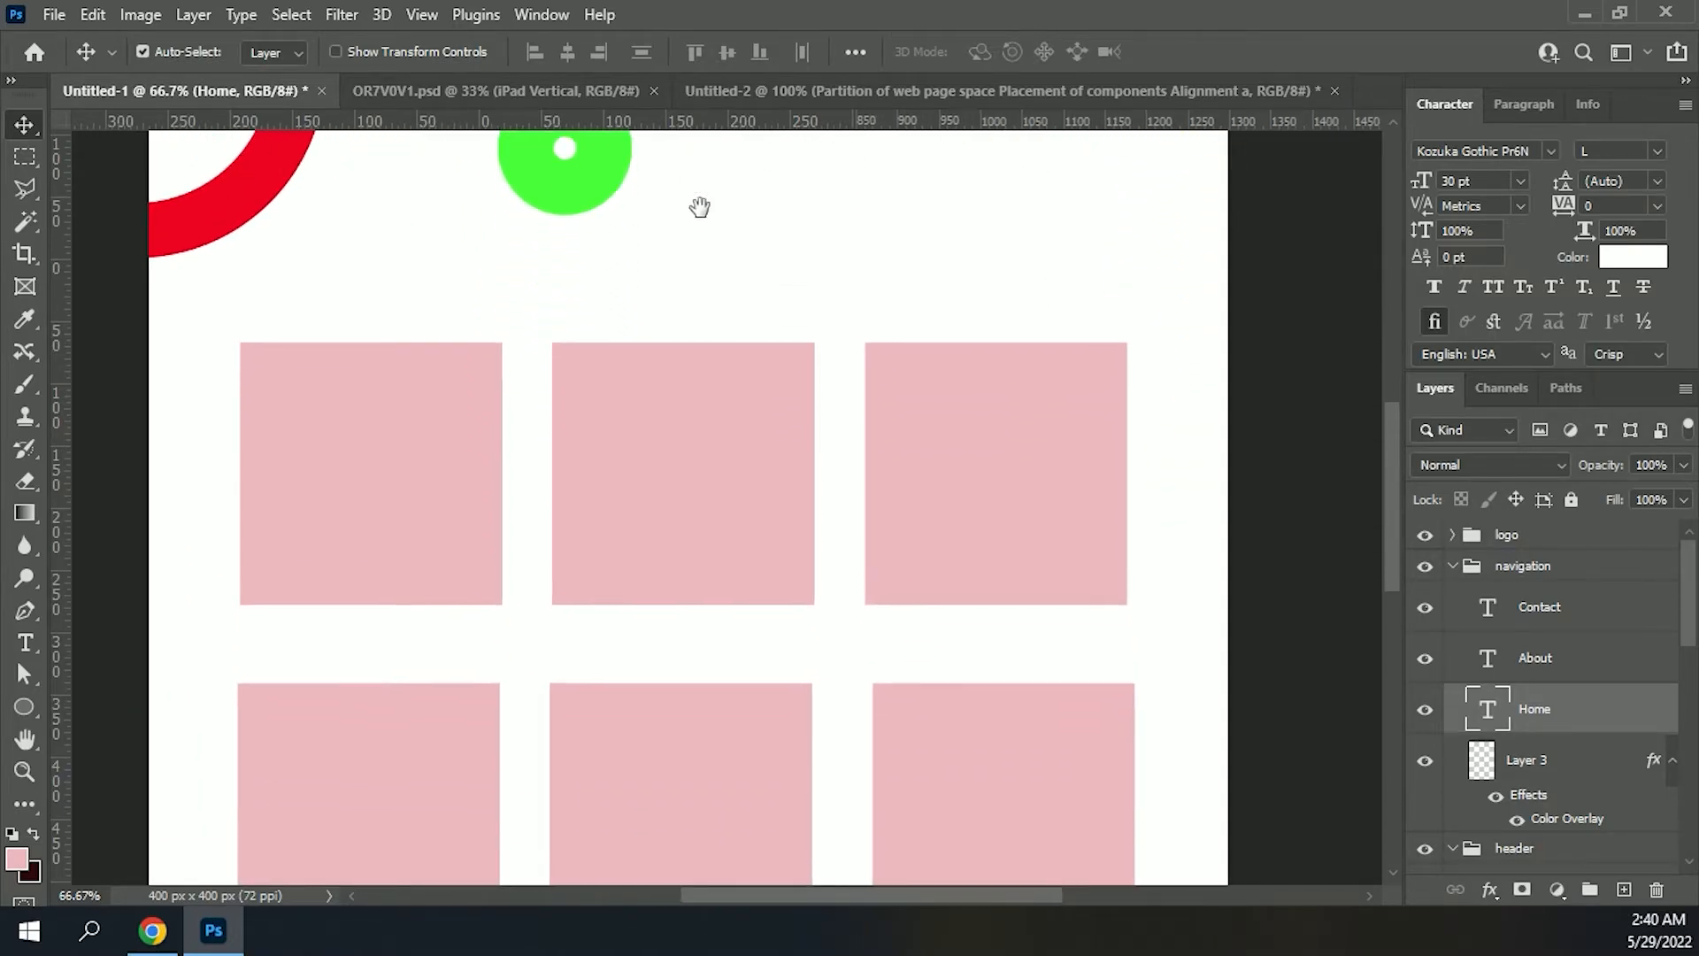
left_click(366, 483)
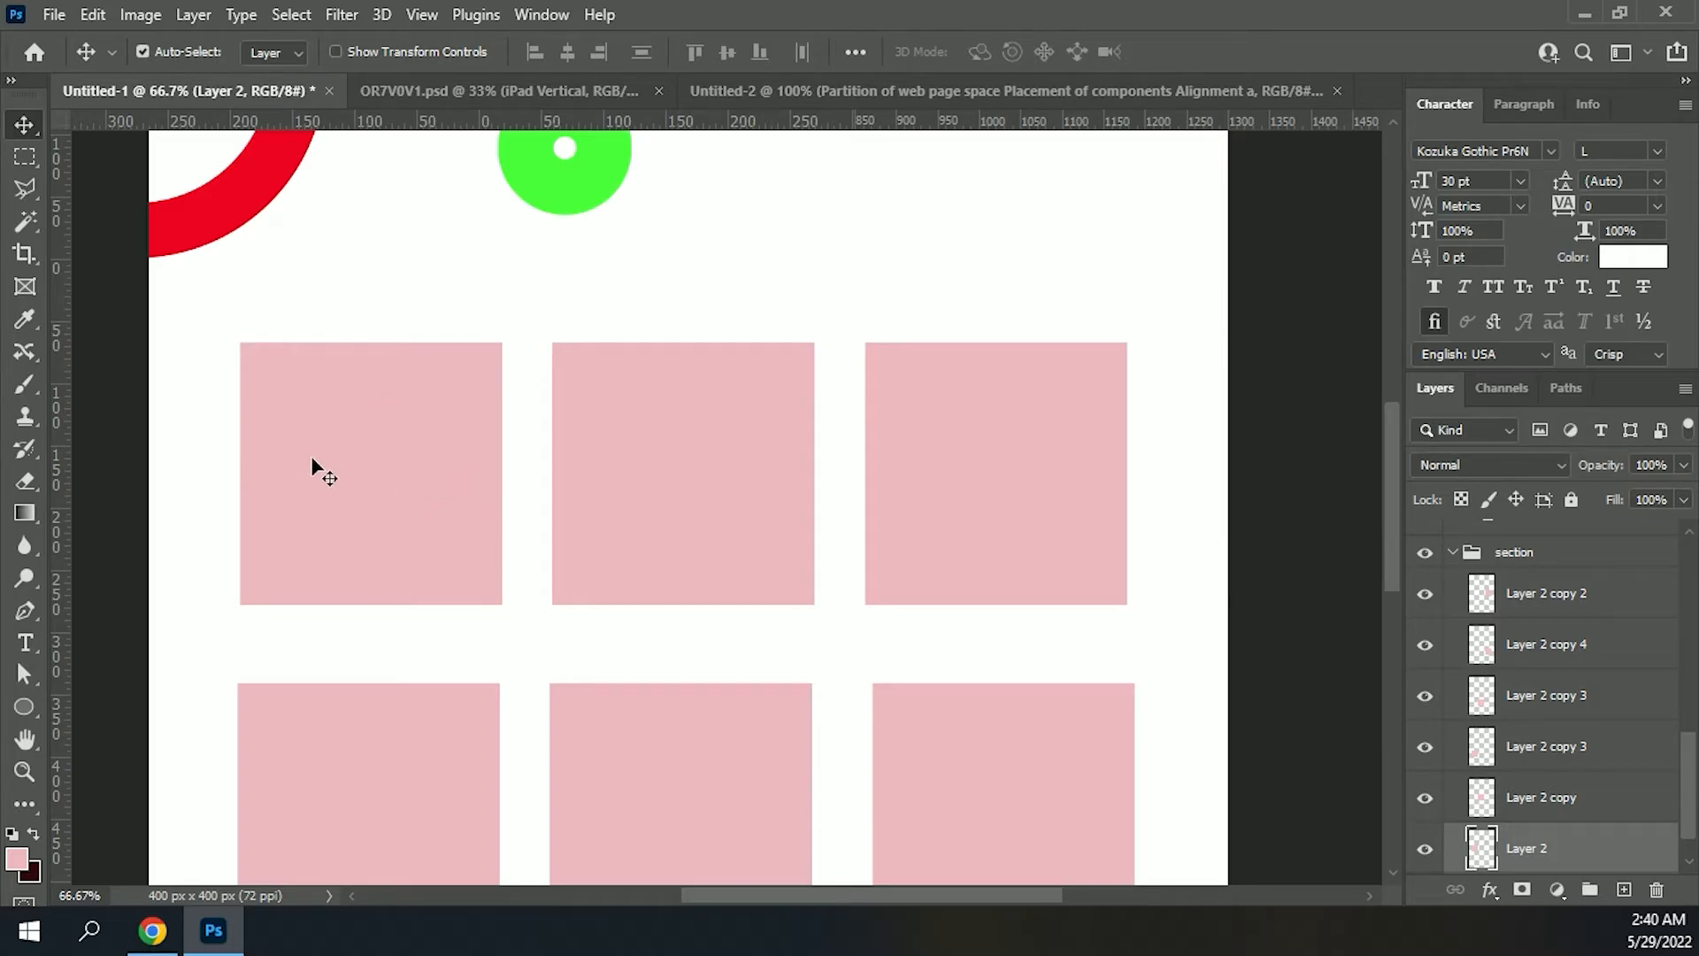
key("t")
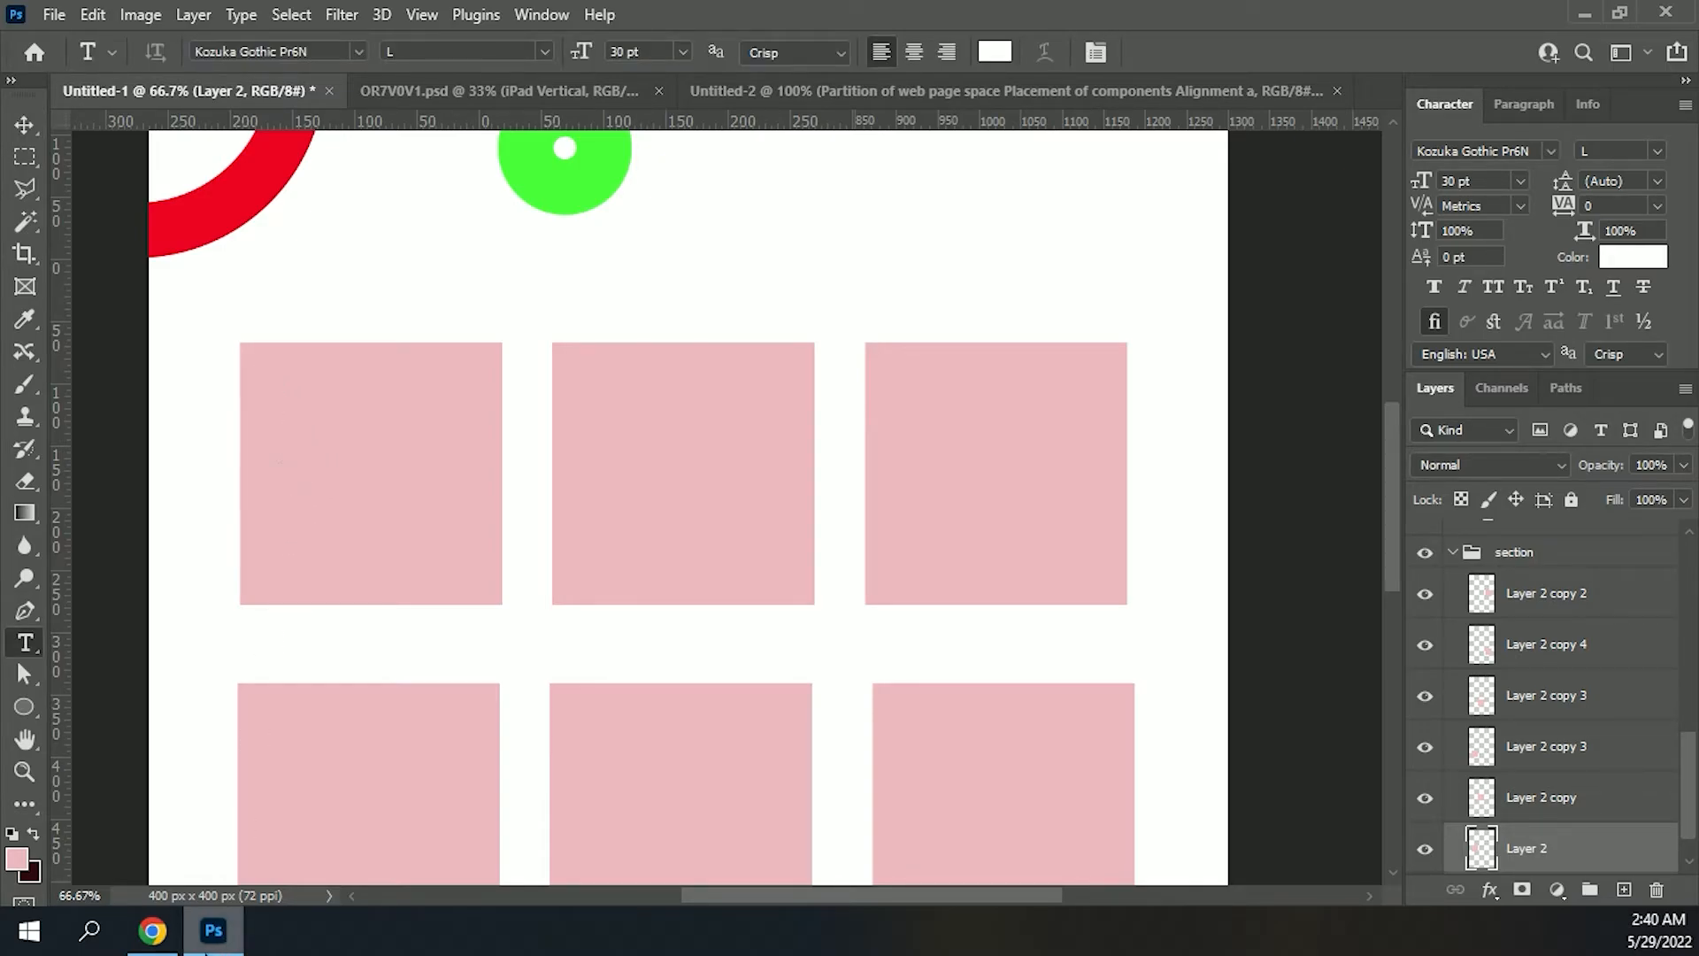
left_click(152, 930)
left_click(157, 13)
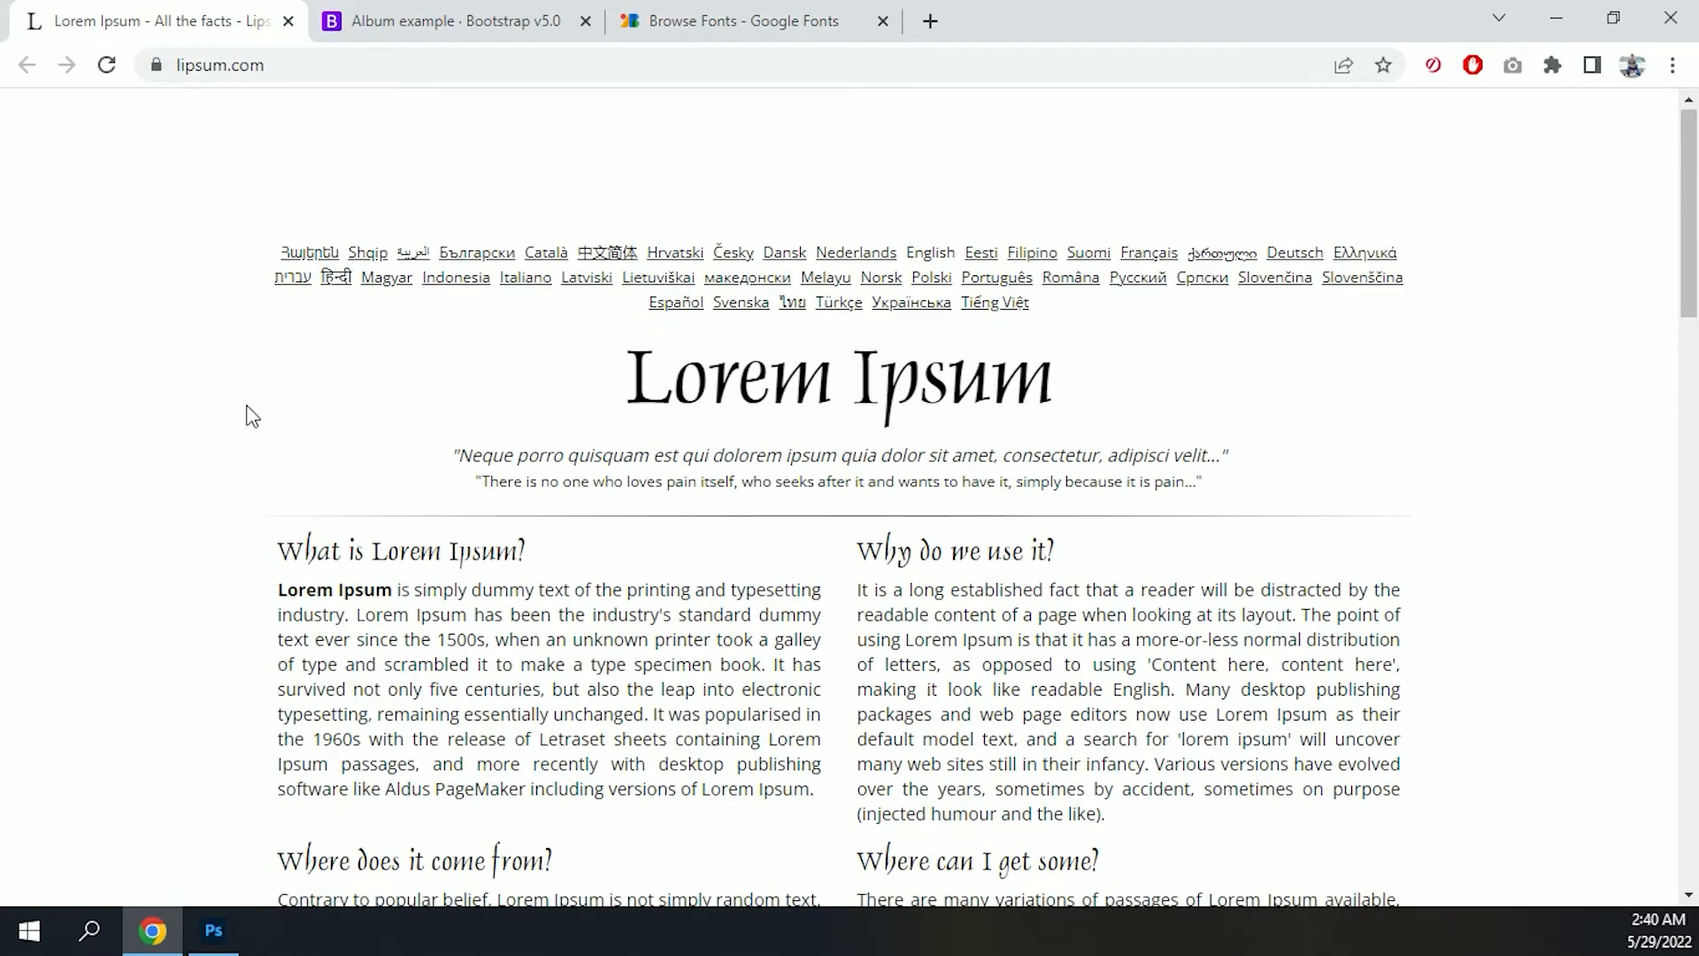
scroll(250, 410, "down", 3)
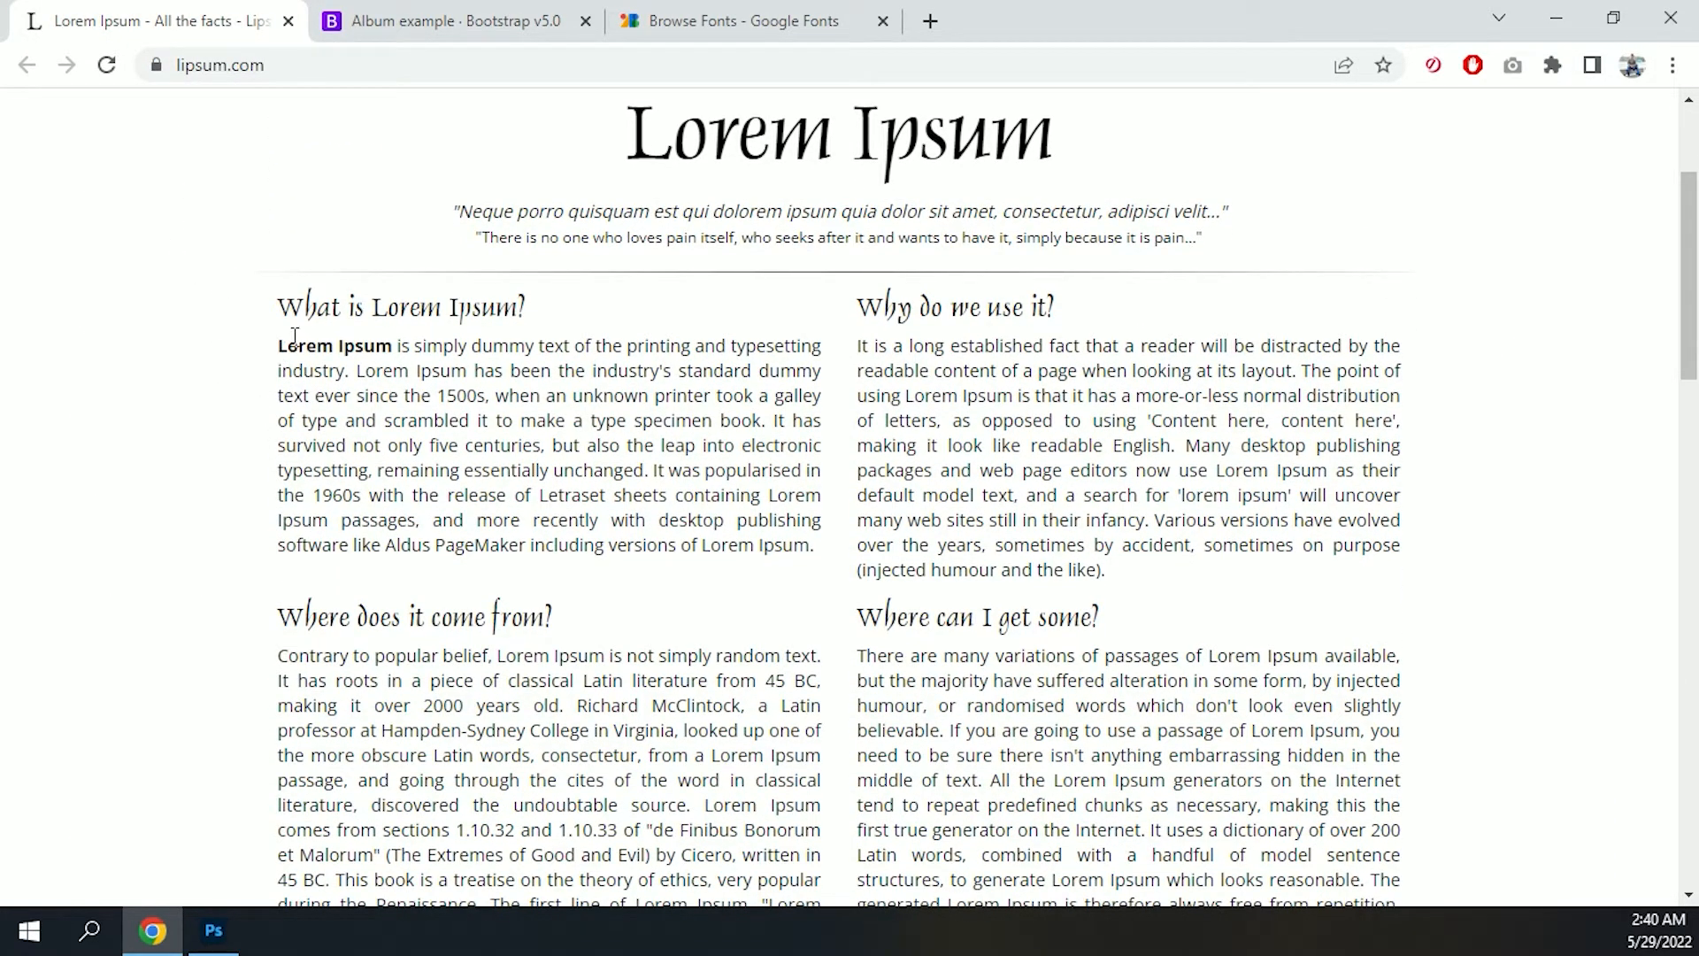
left_click_drag(281, 305, 526, 322)
key("ctrl+c")
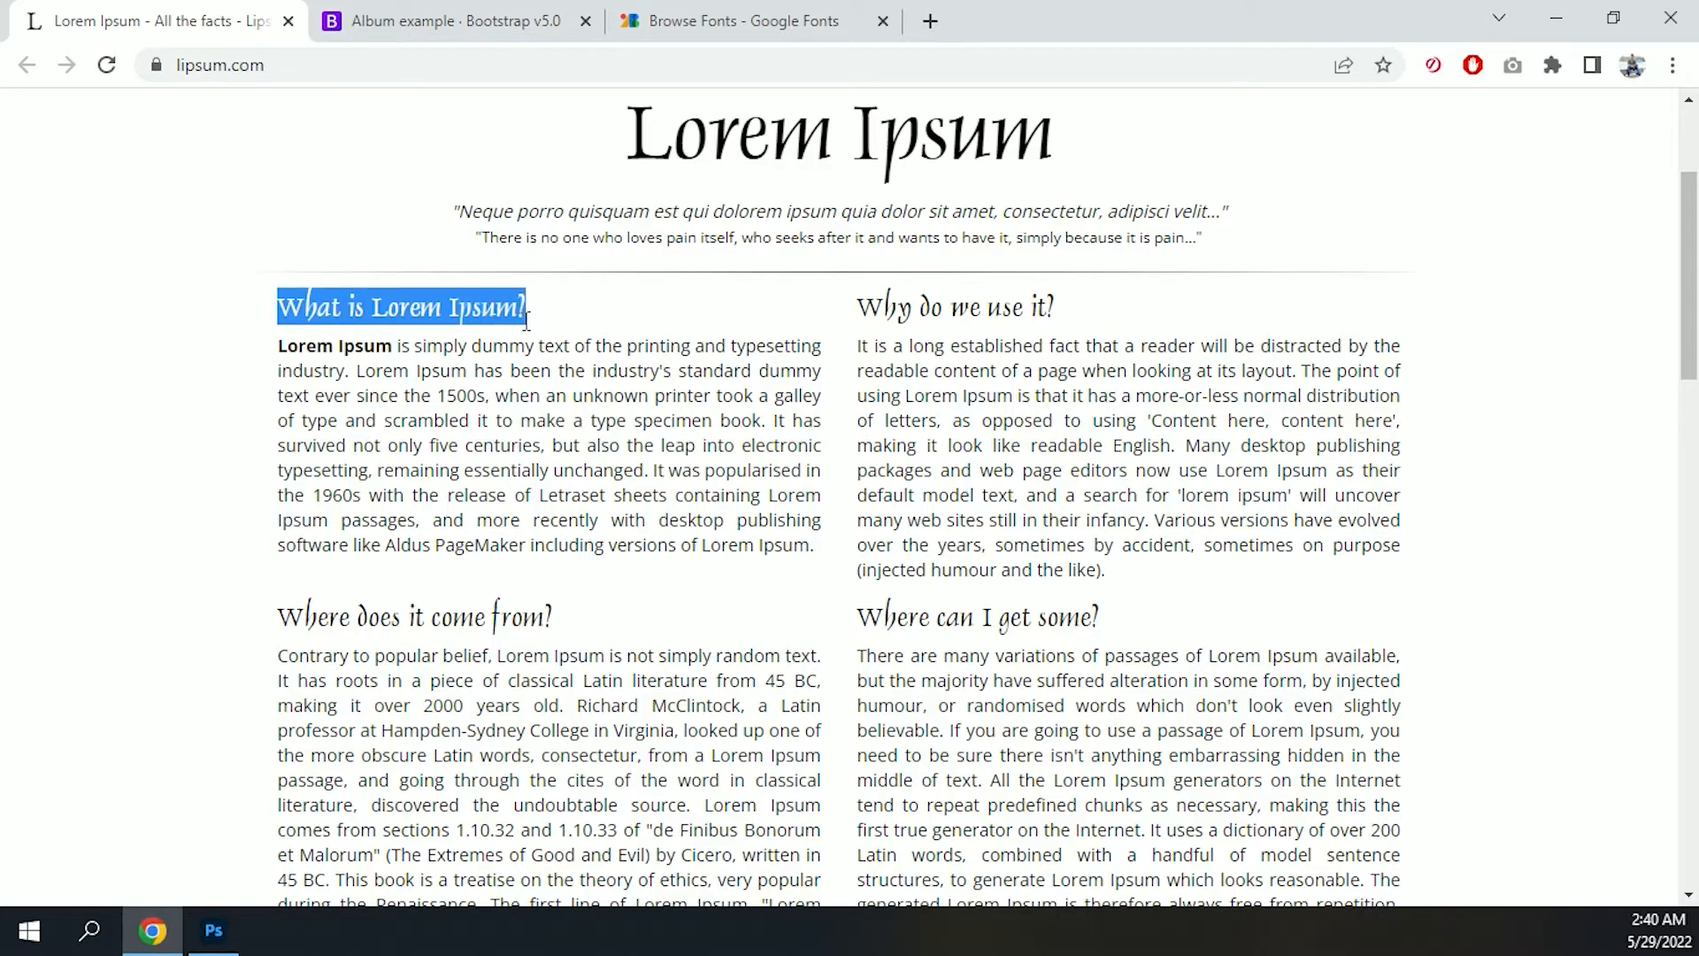
Step: Return to Photoshop and paste "What is Lorem Ipsum?" as a text layer near the first square's upper edge
left_click(213, 930)
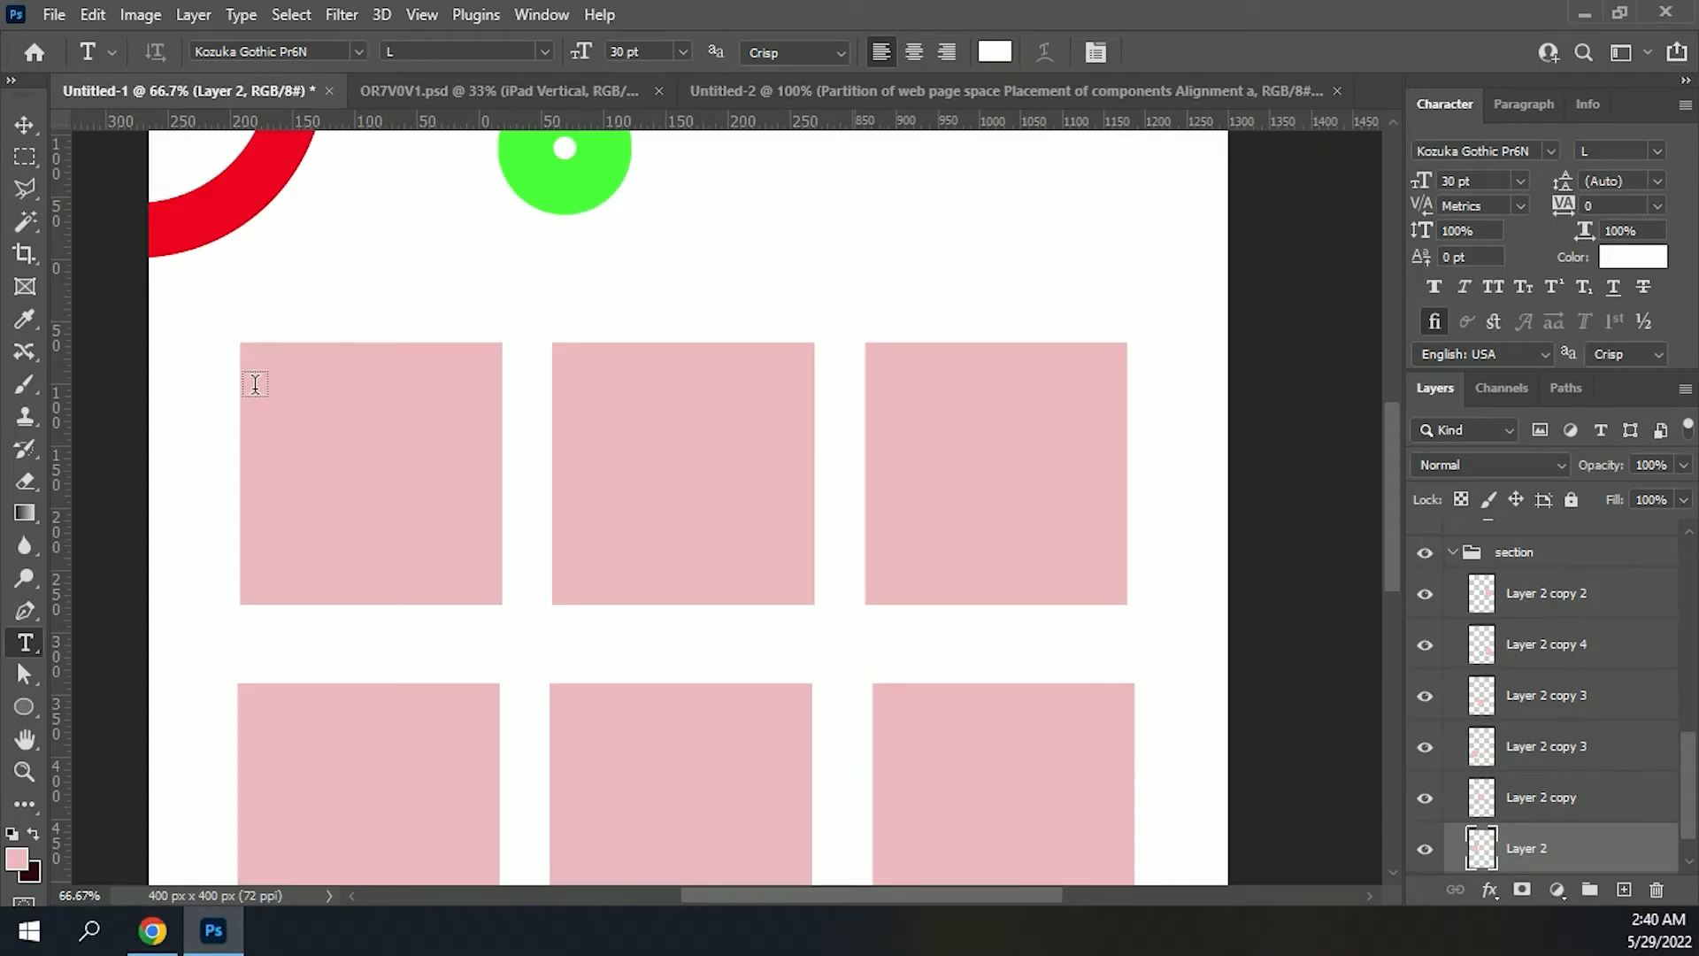
left_click(266, 376)
key("ctrl+v")
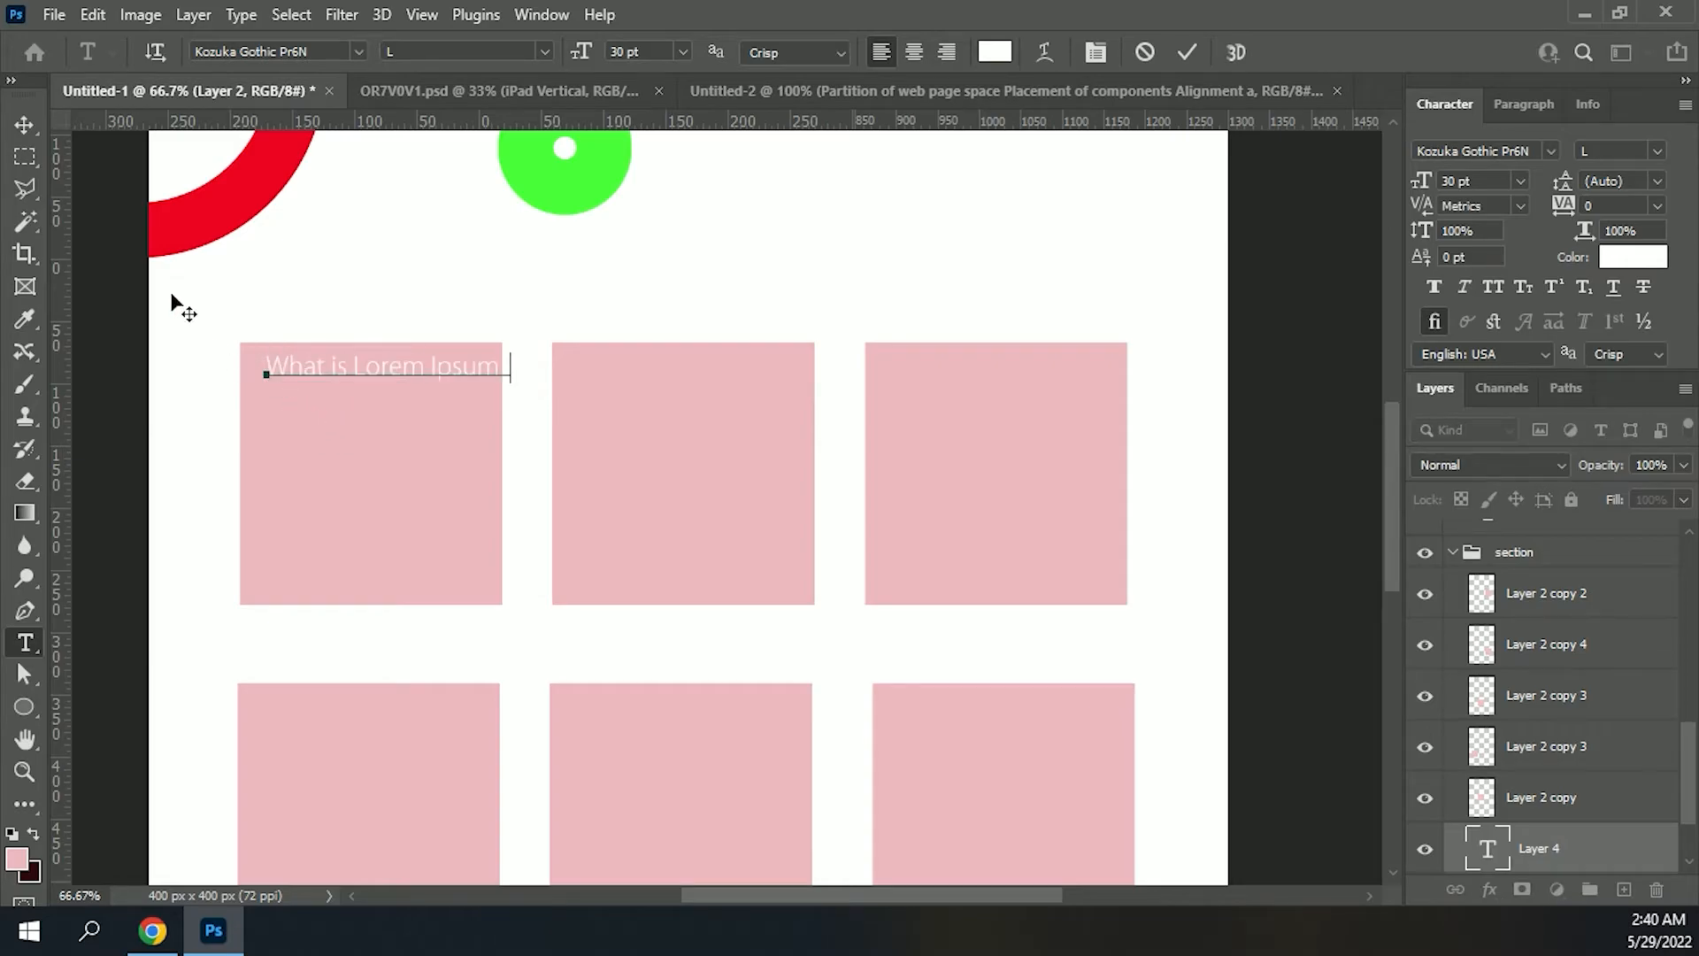
left_click(22, 124)
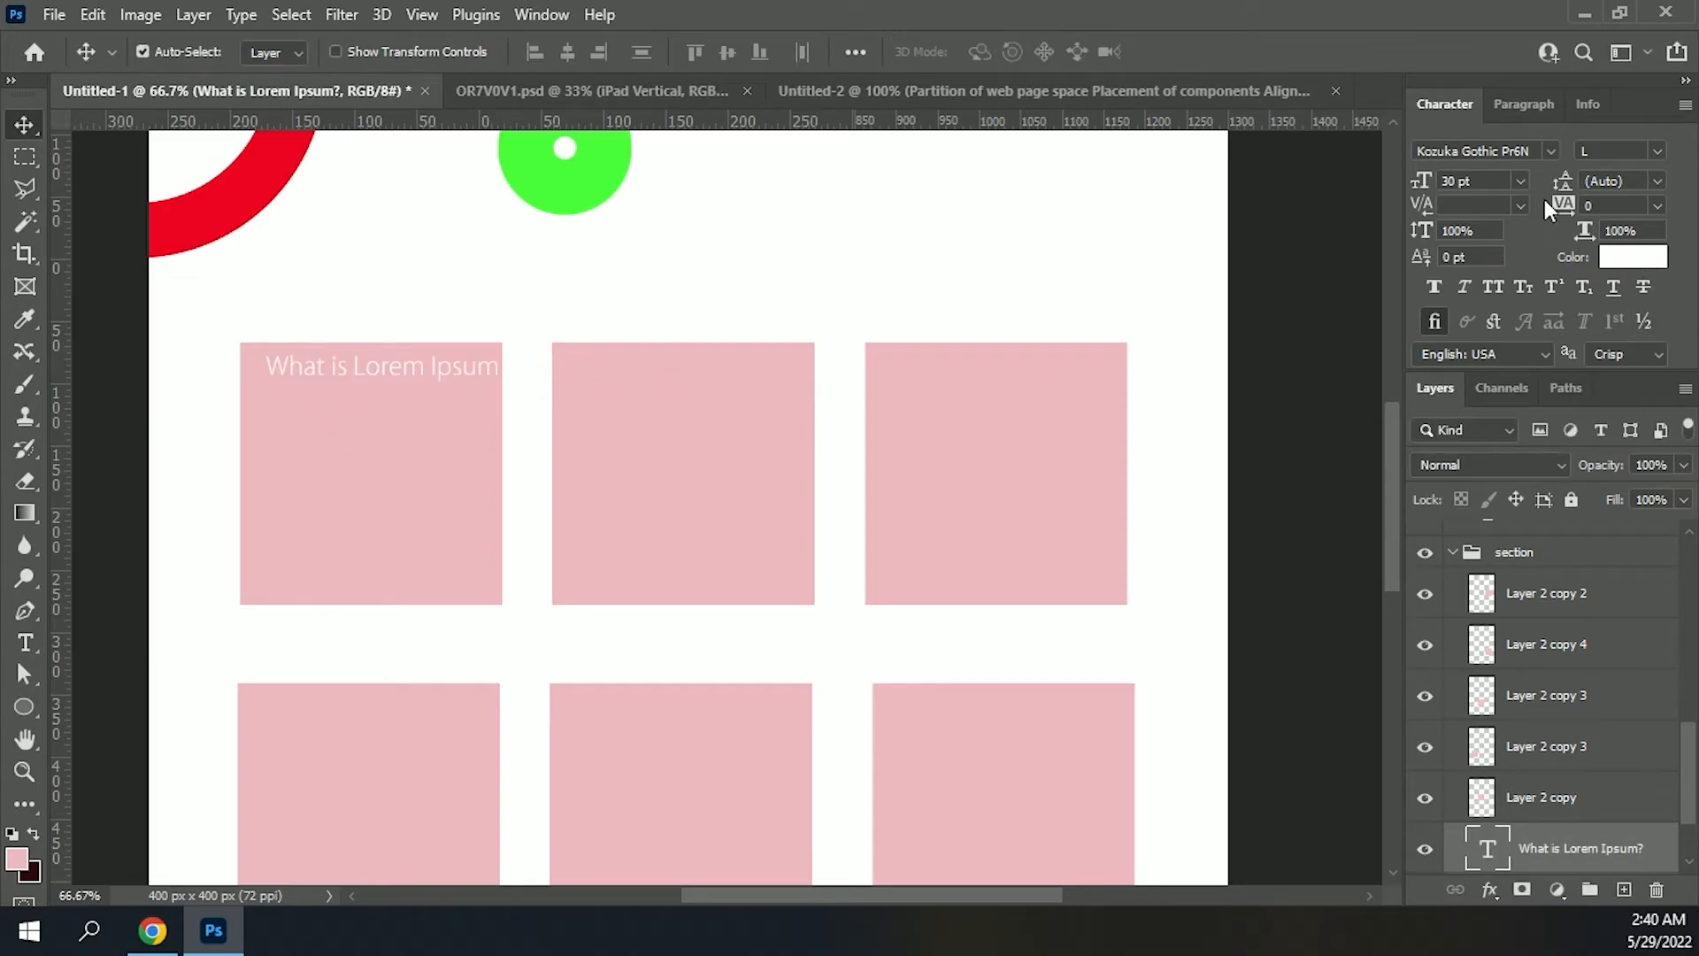
Step: Set the "What is Lorem Ipsum?" text size to 24 pt and shift it slightly left within the first square
left_click(1520, 180)
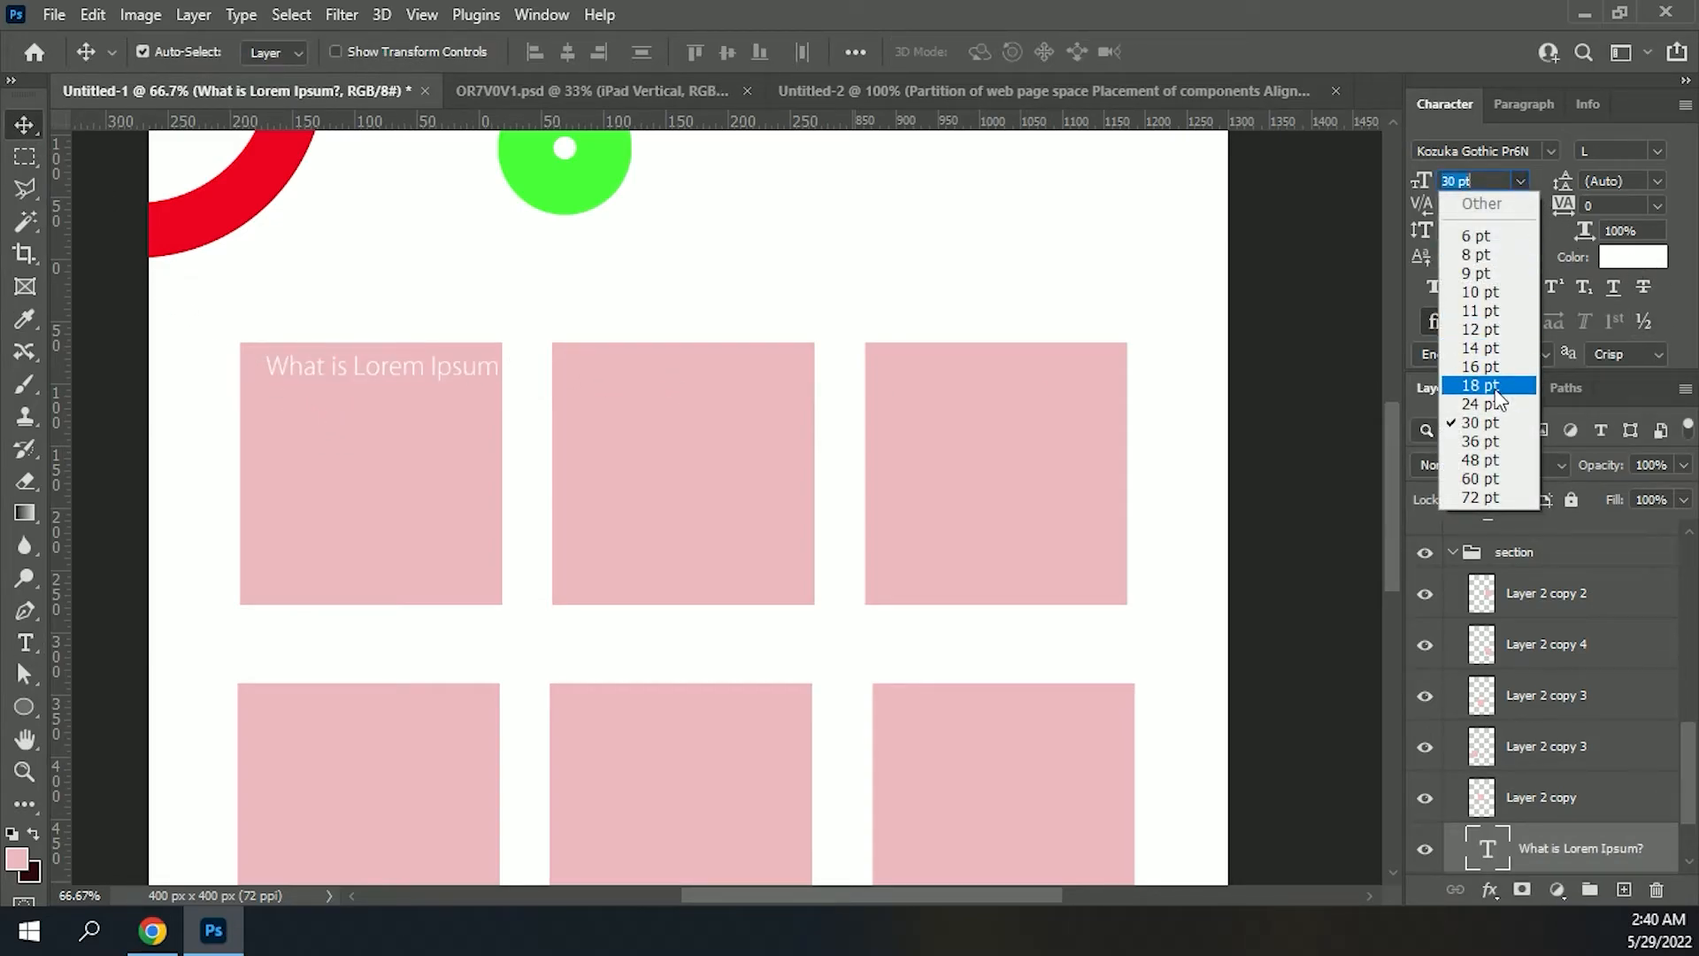
left_click(1499, 387)
left_click(1522, 182)
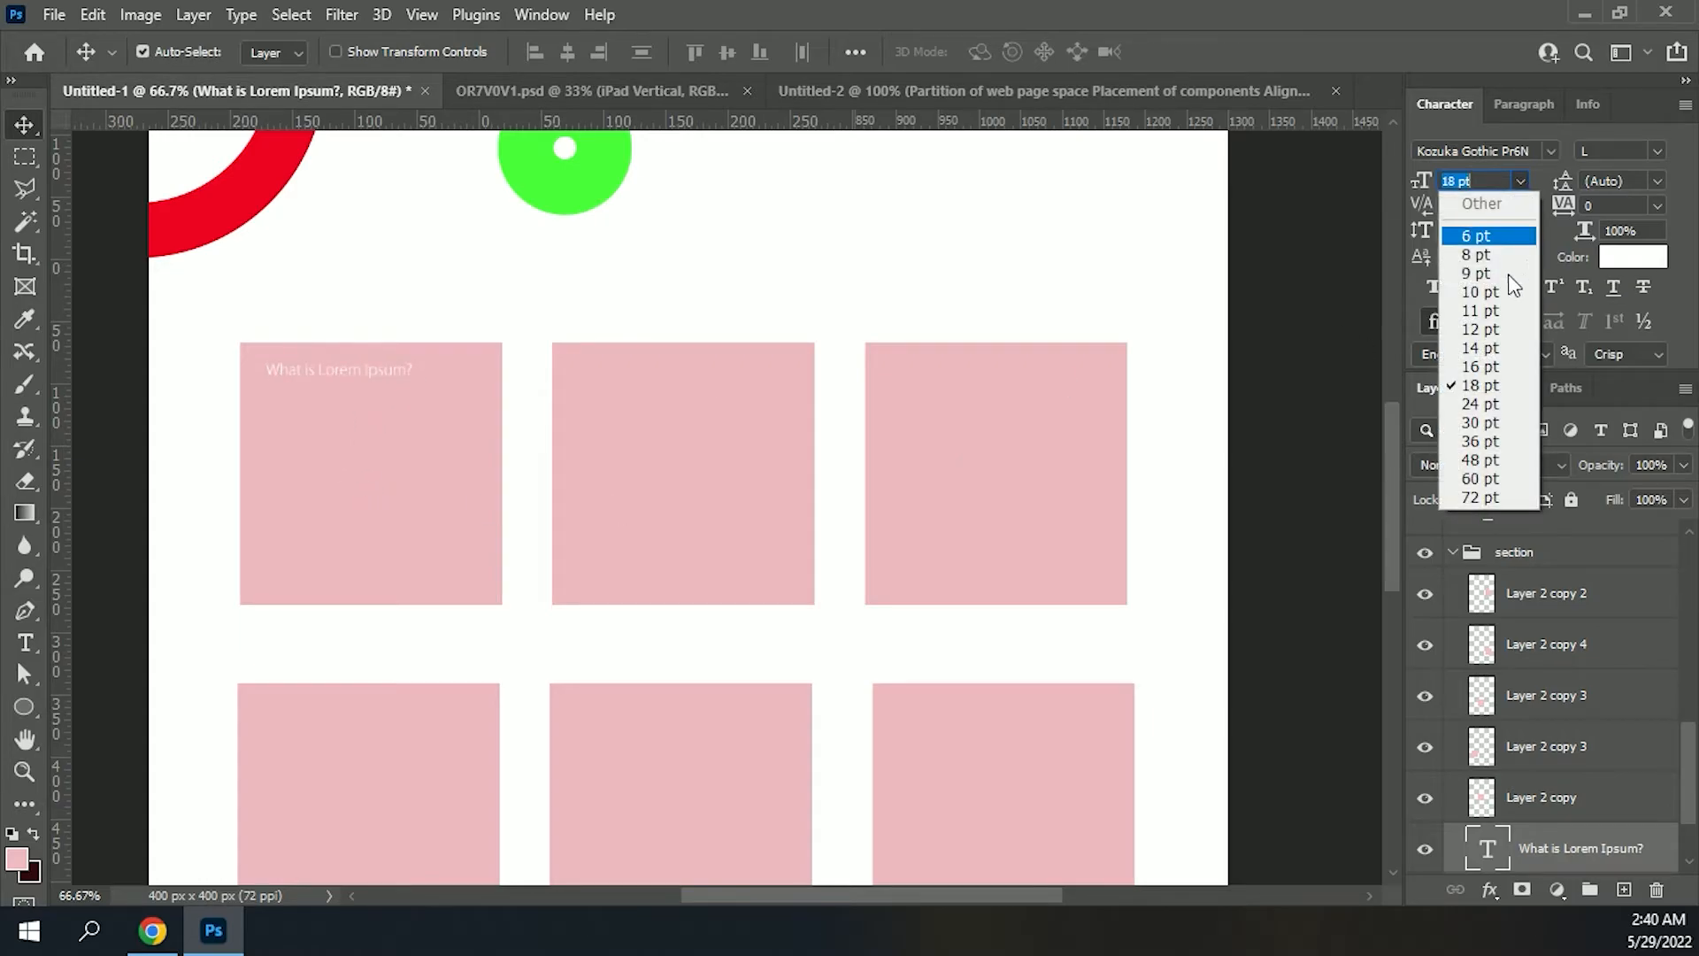
left_click(1491, 406)
left_click_drag(340, 367, 333, 368)
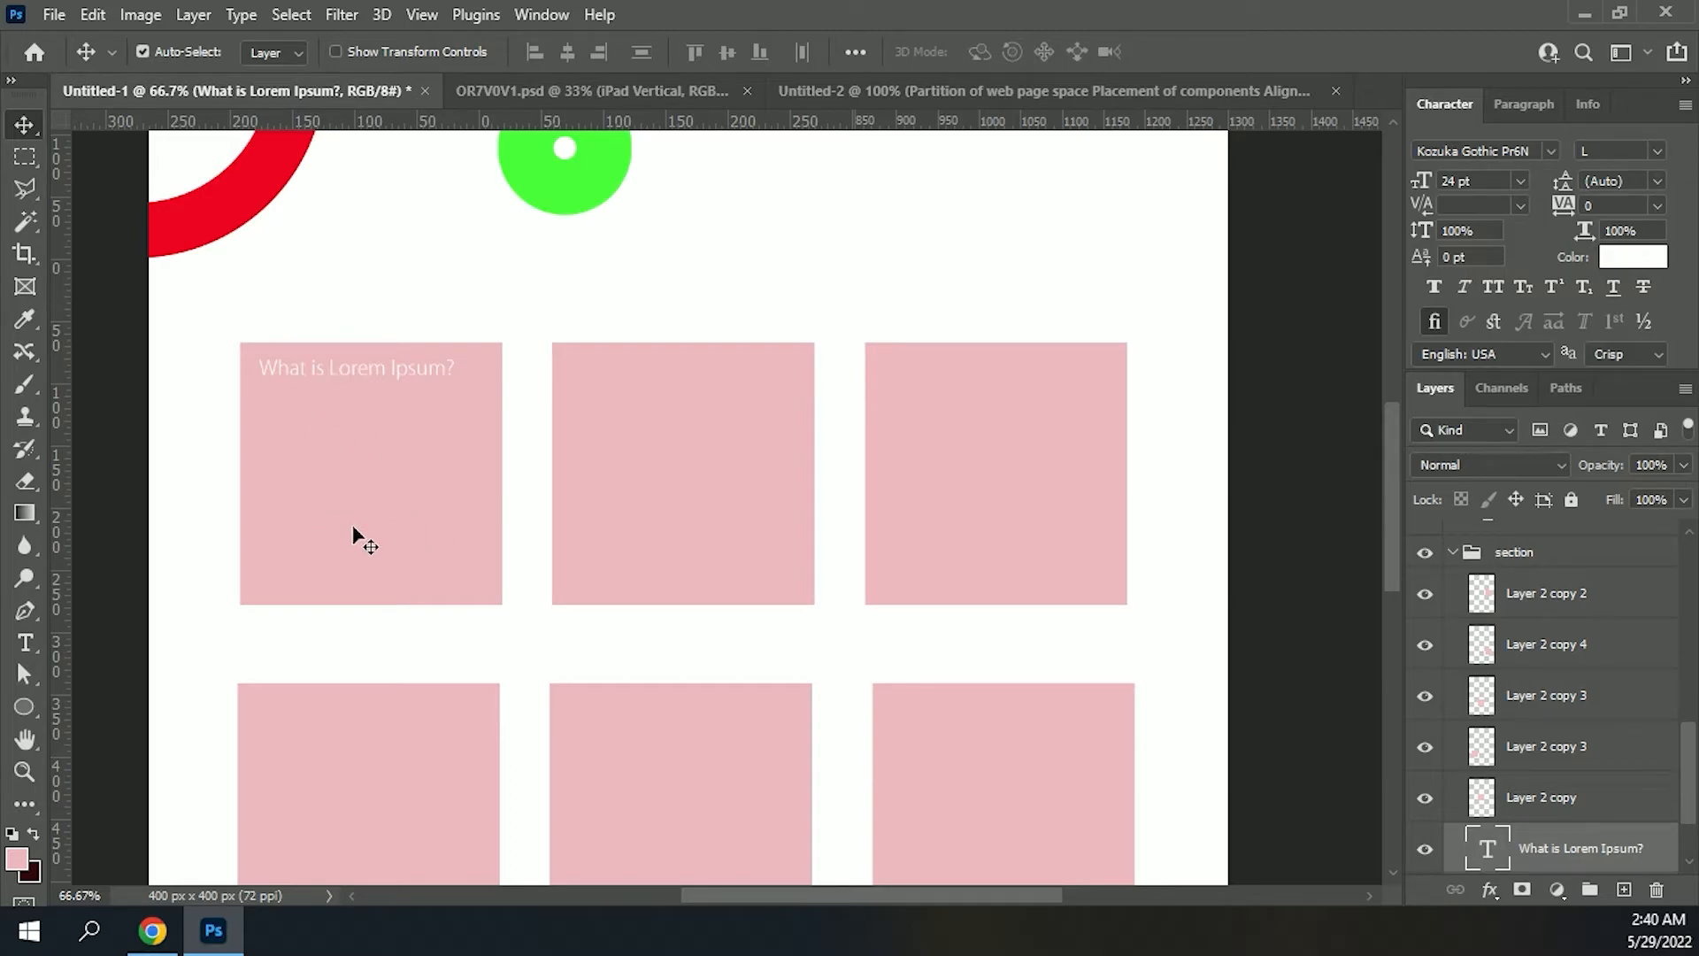
Step: Apply a dark red Color Overlay at 100% opacity to the first content square behind the "What is Lorem Ipsum?" text
left_click(370, 489)
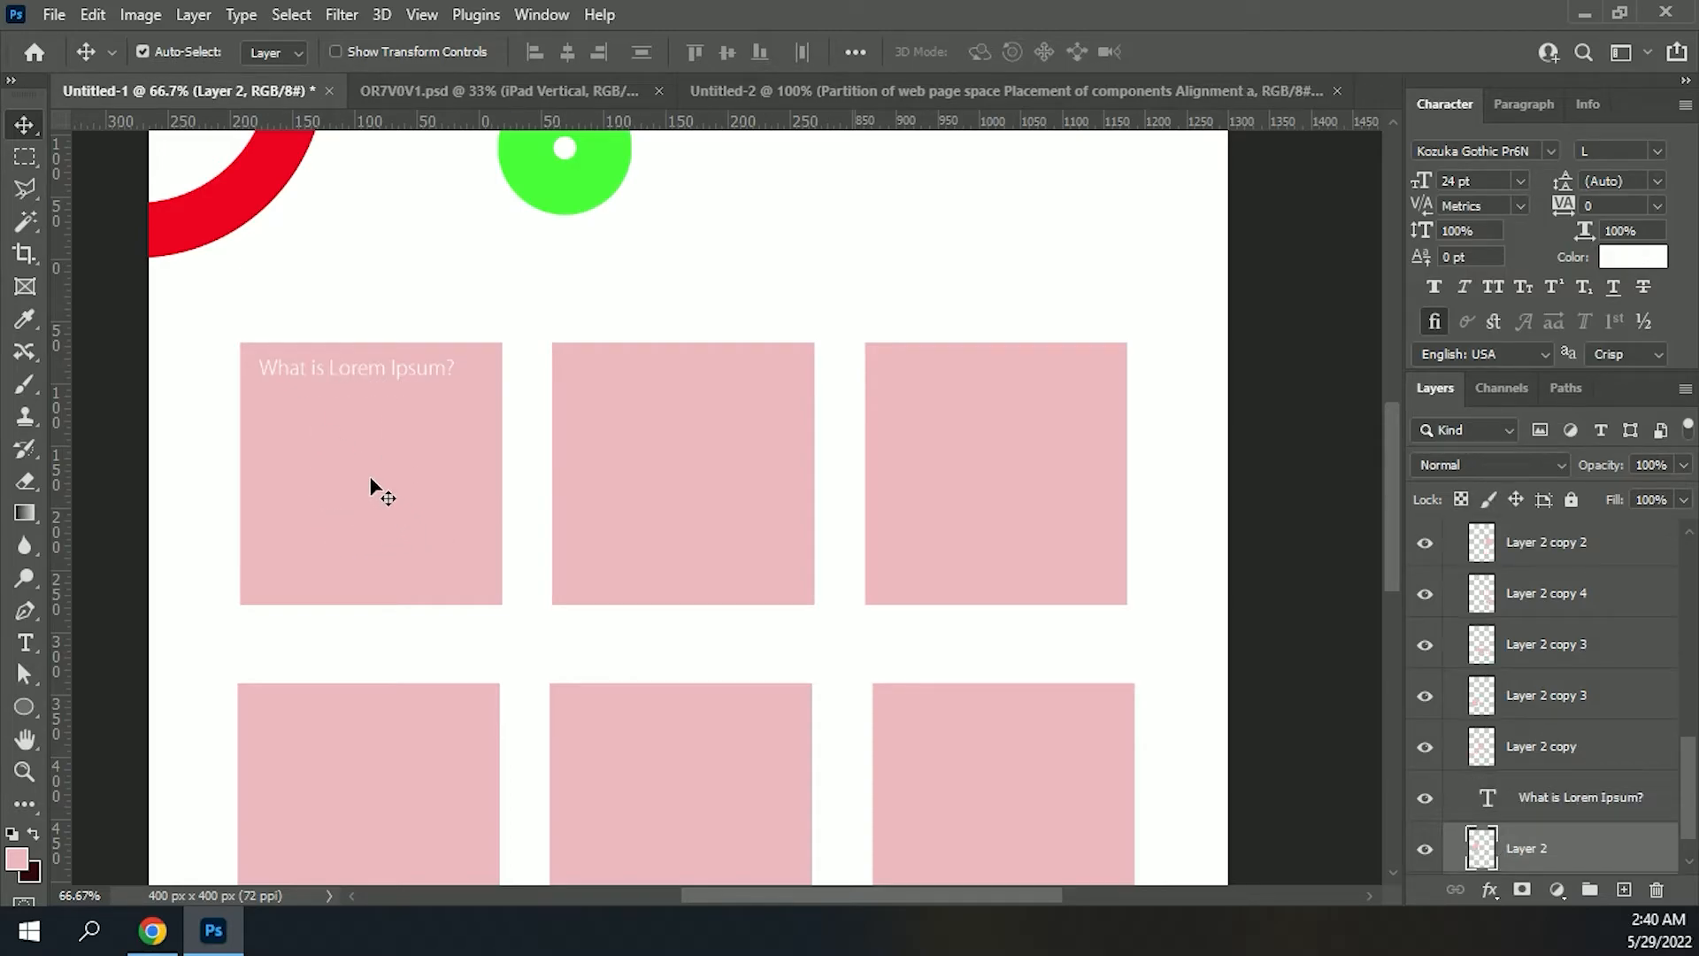
left_click(356, 372)
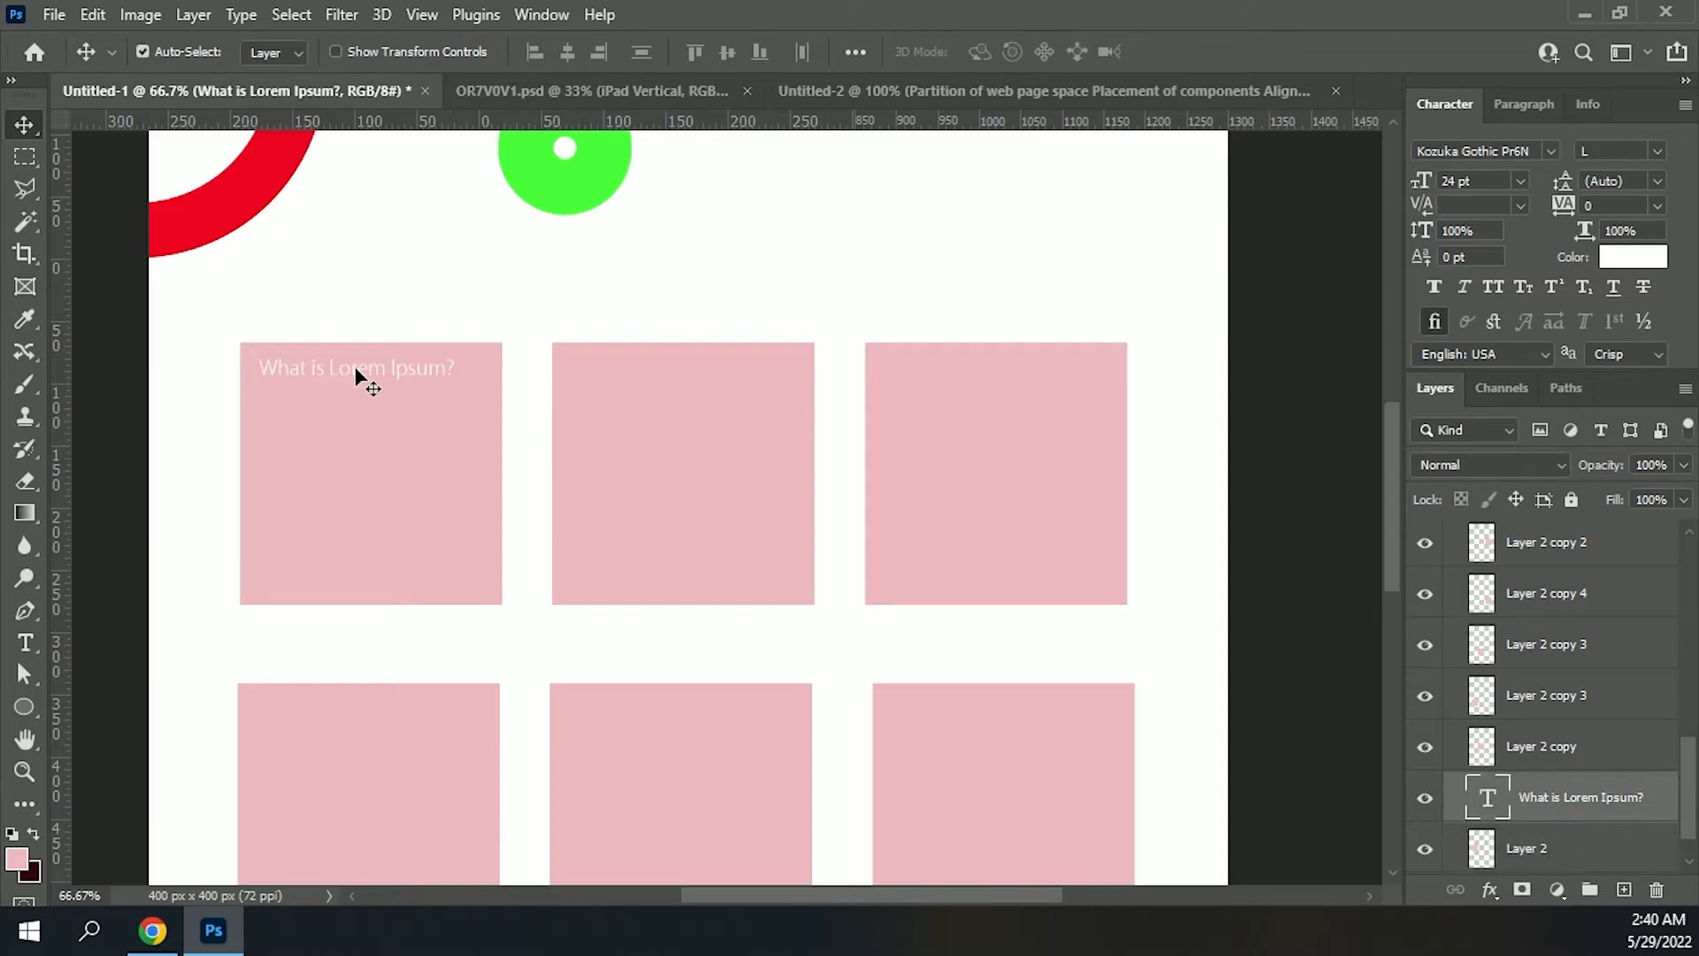
left_click(347, 511)
left_click(1493, 894)
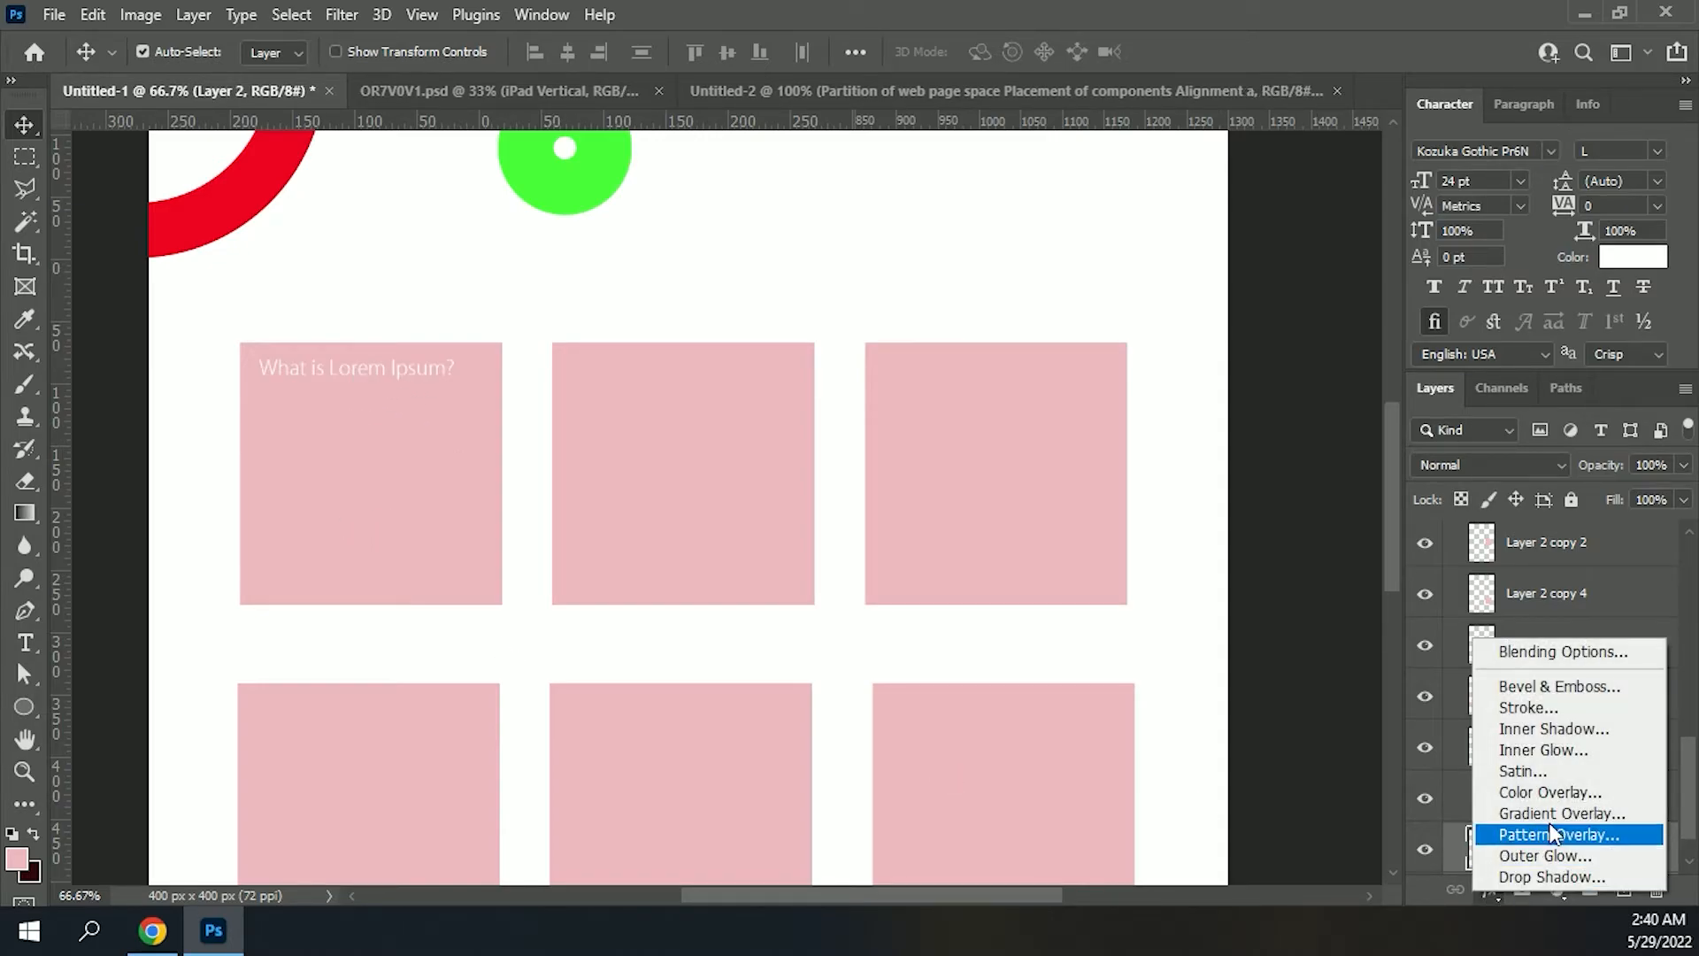
left_click(1551, 794)
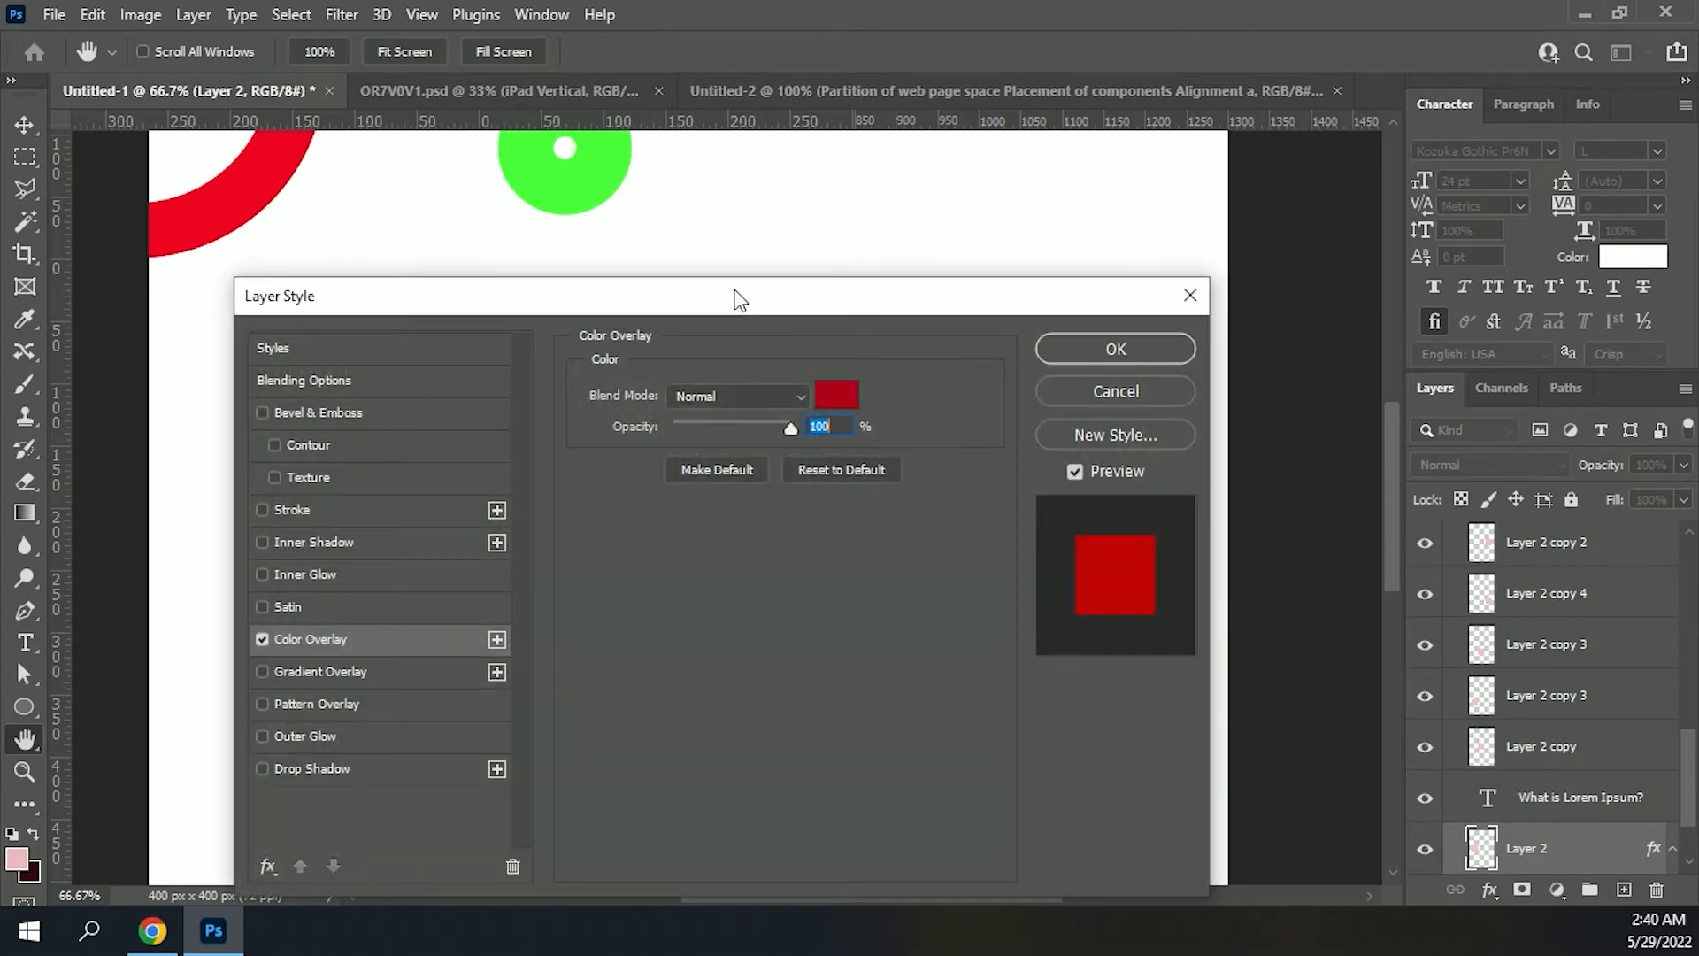
left_click_drag(735, 295, 1217, 246)
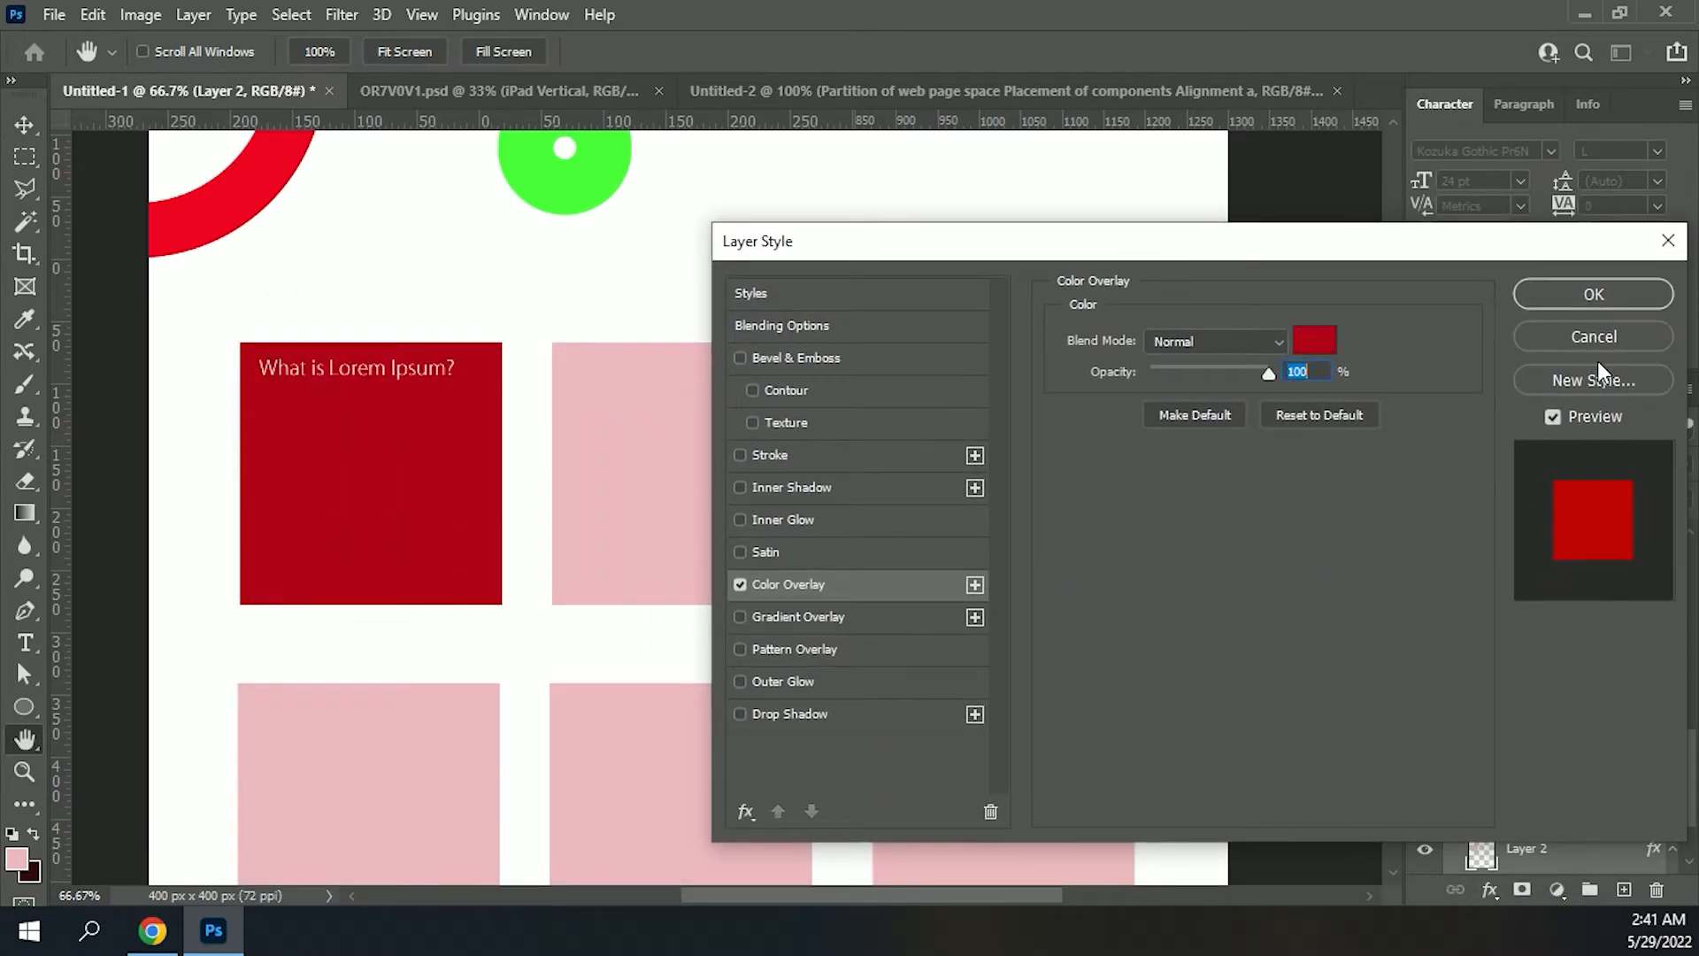
Step: Apply the dark red Color Overlay, with Normal blending and 100% opacity, to the first card's square
left_click(1590, 299)
key("v")
Step: Review the web page layout from the logo and navigation header down to the rows of cards
scroll(539, 495, "up", 4)
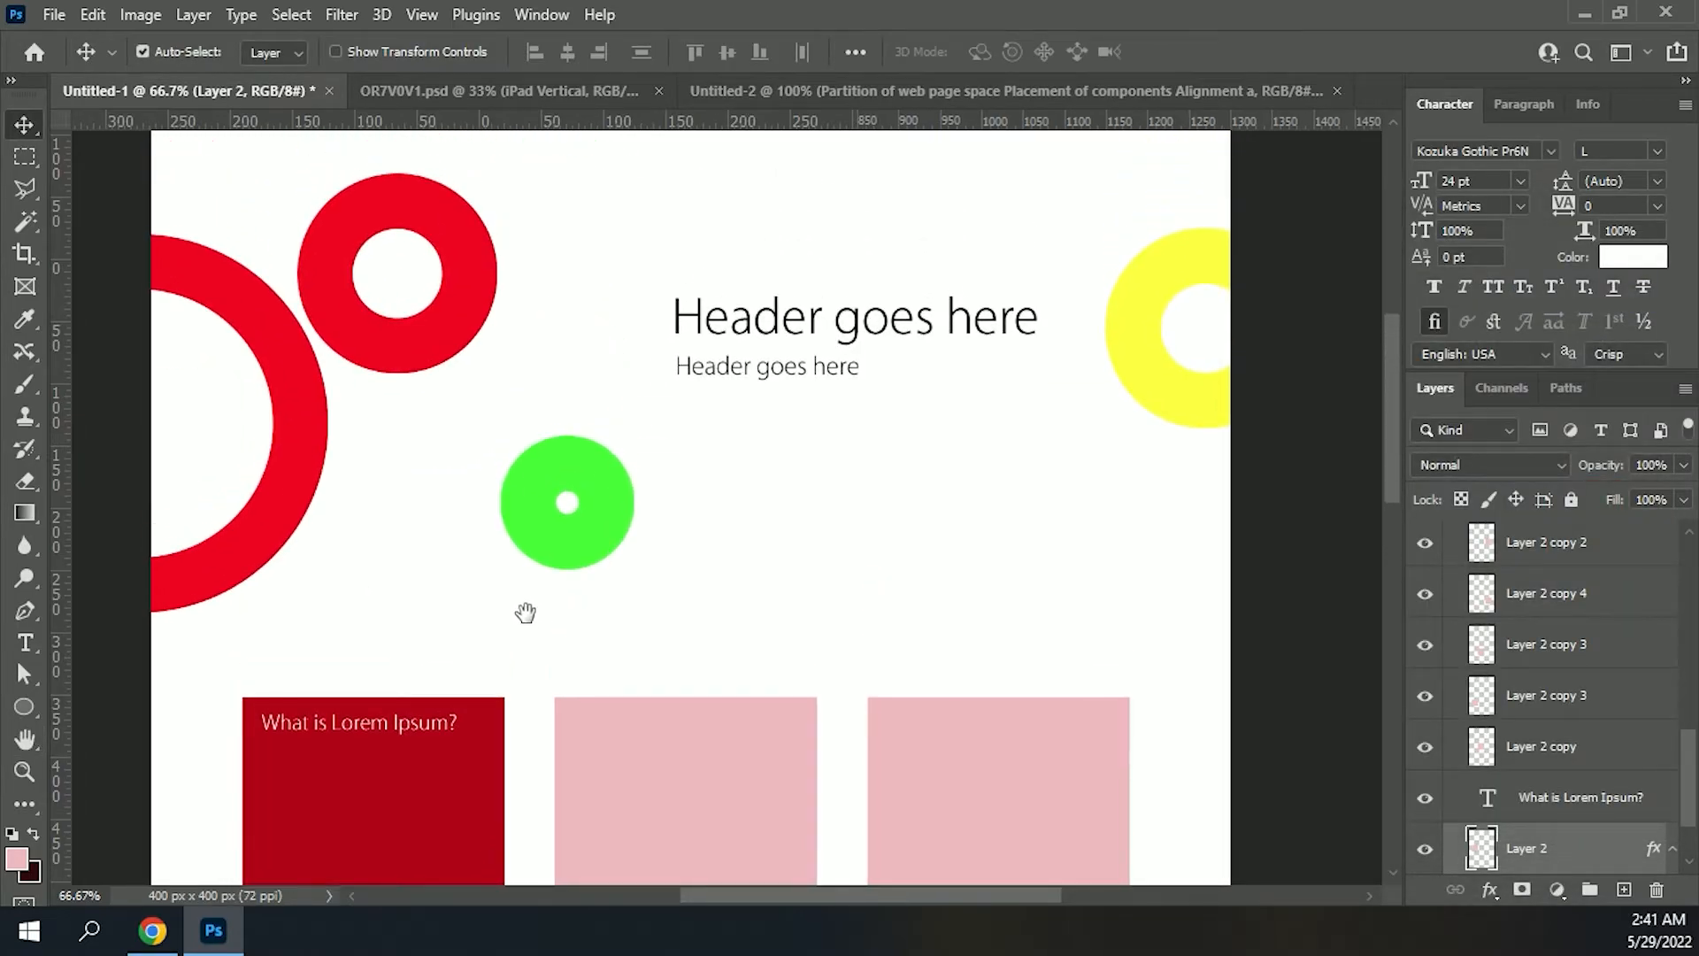
left_click_drag(620, 433, 664, 607)
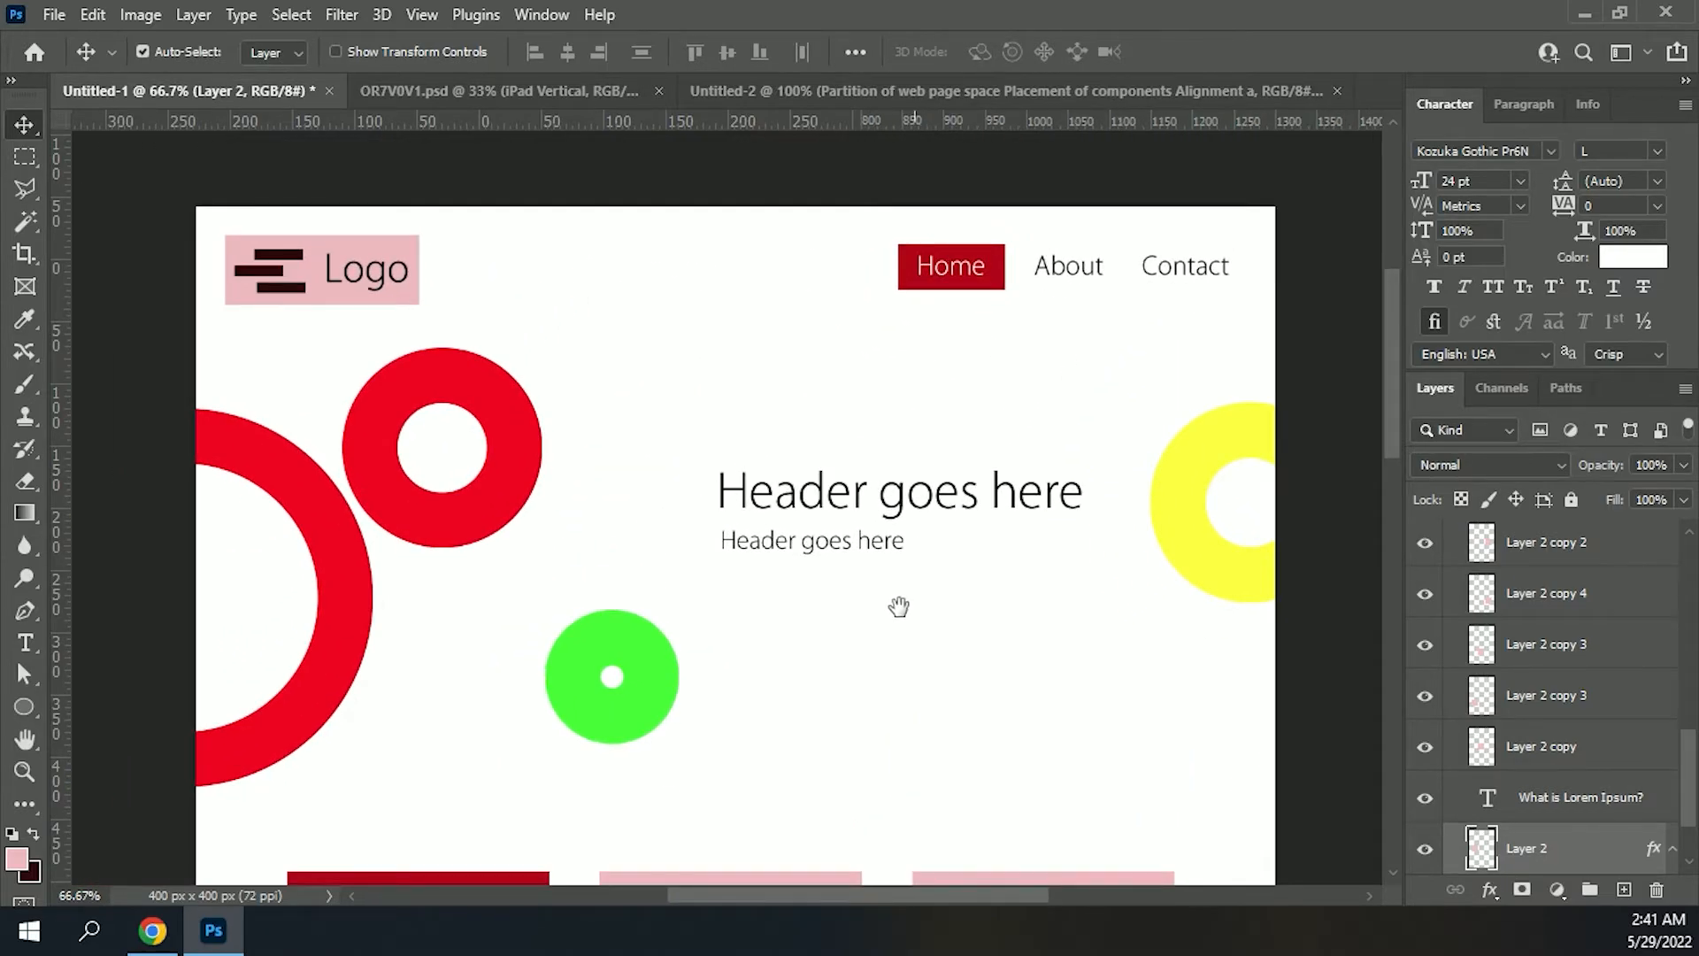
left_click_drag(898, 607, 834, 301)
left_click_drag(738, 538, 713, 331)
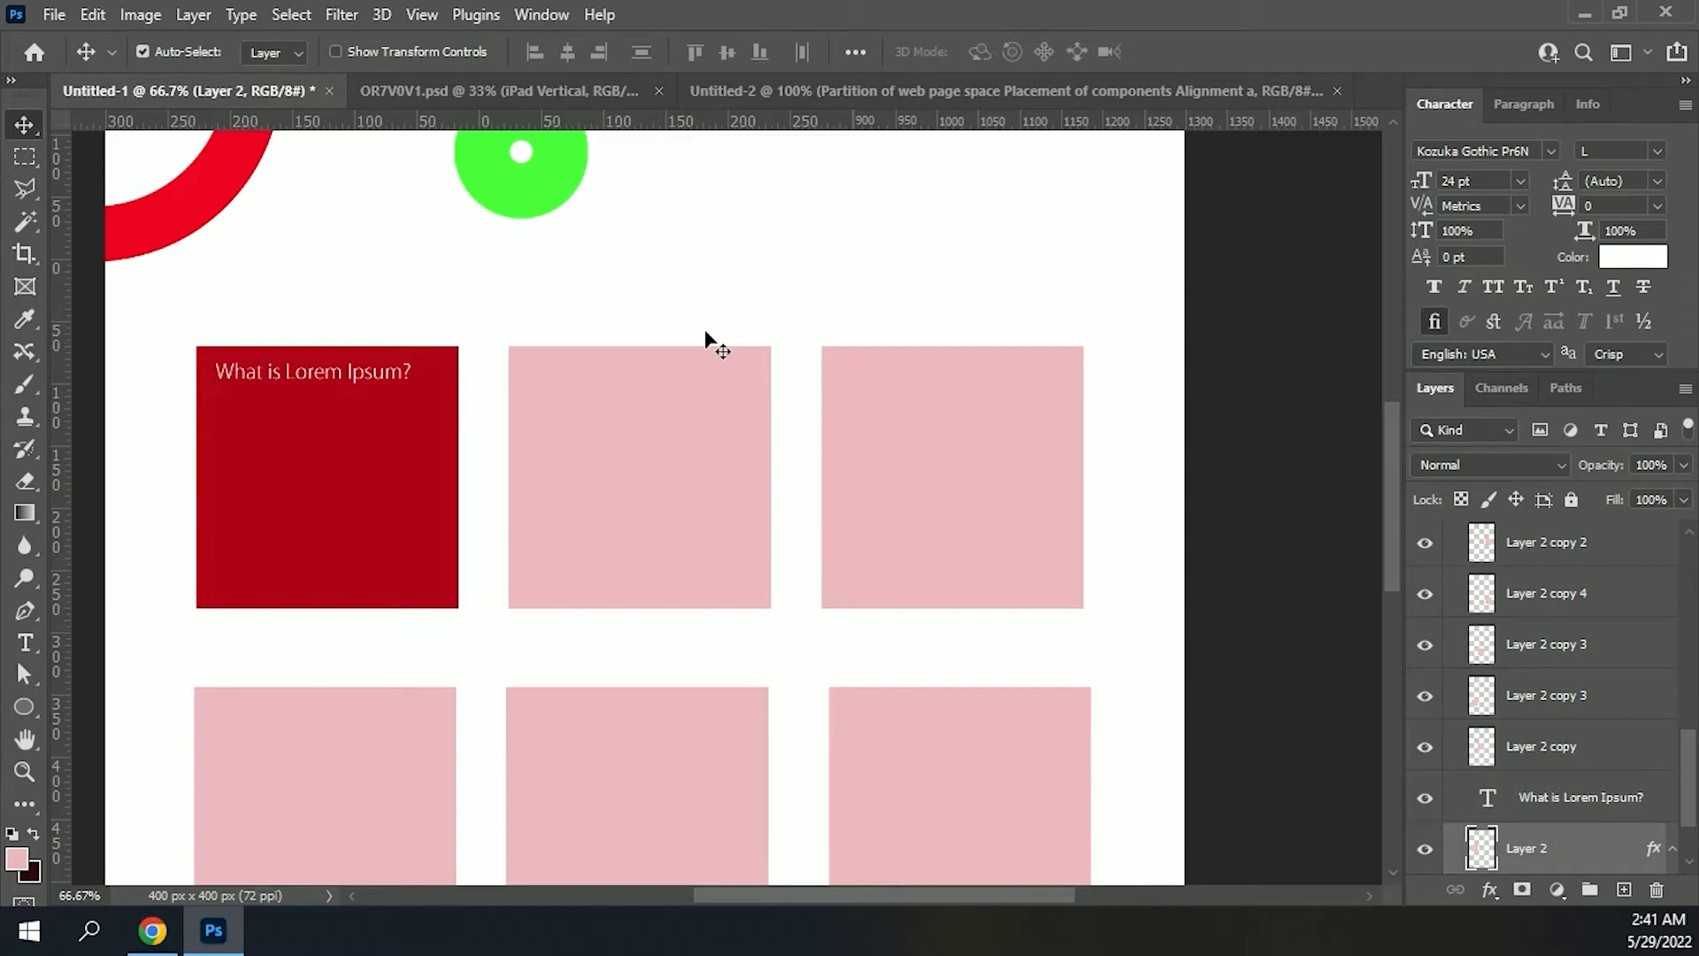
left_click_drag(705, 319, 661, 670)
left_click_drag(805, 617, 796, 399)
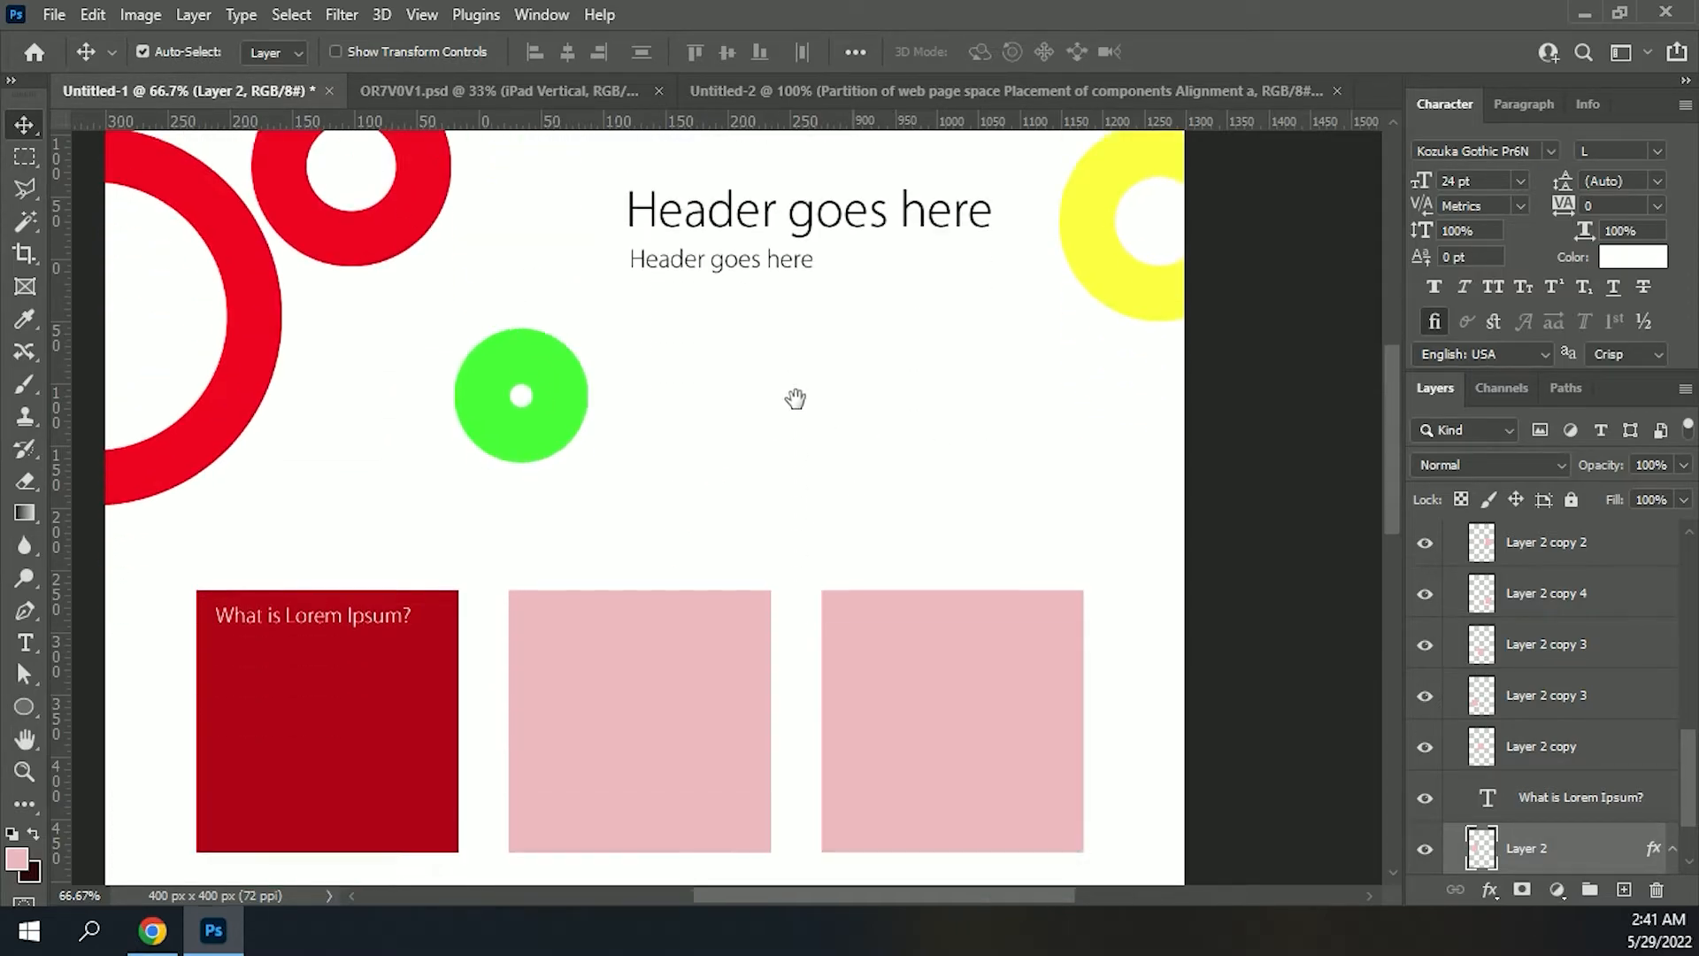
scroll(796, 399, "down", 5)
left_click_drag(766, 523, 756, 657)
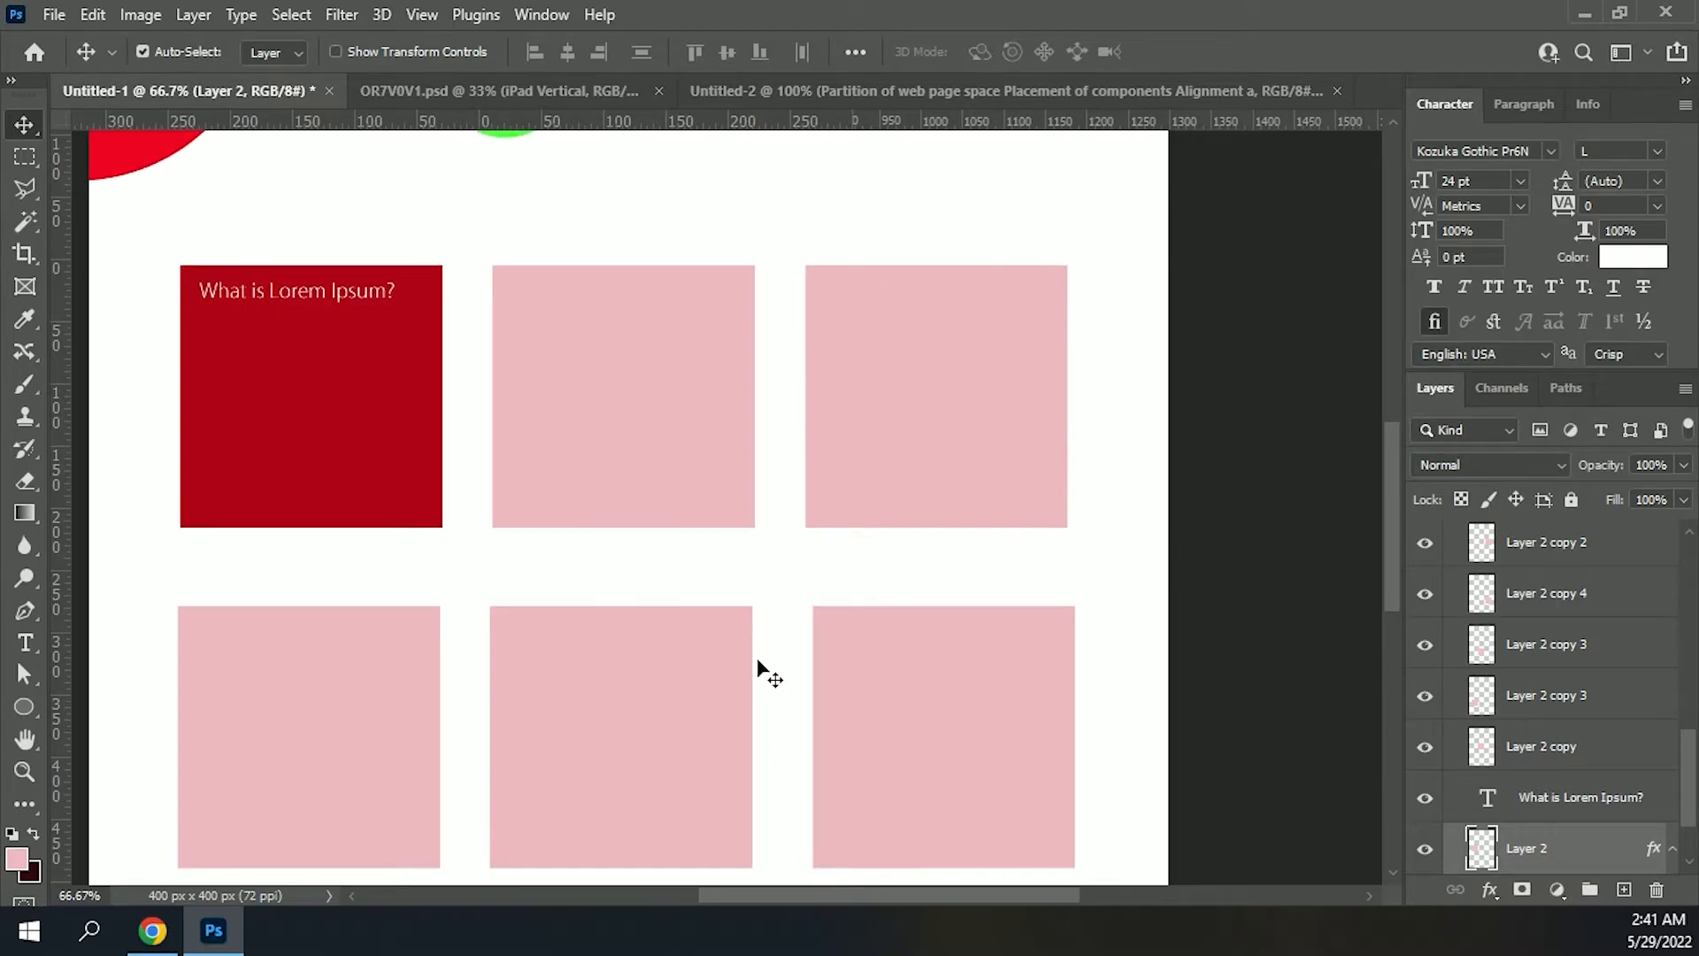
Step: Switch to Chrome, copy the "What is Lorem Ipsum?" paragraph from "Lorem Ipsum is simply" to "unknown printer", and return to Photoshop
left_click(282, 305)
left_click(152, 930)
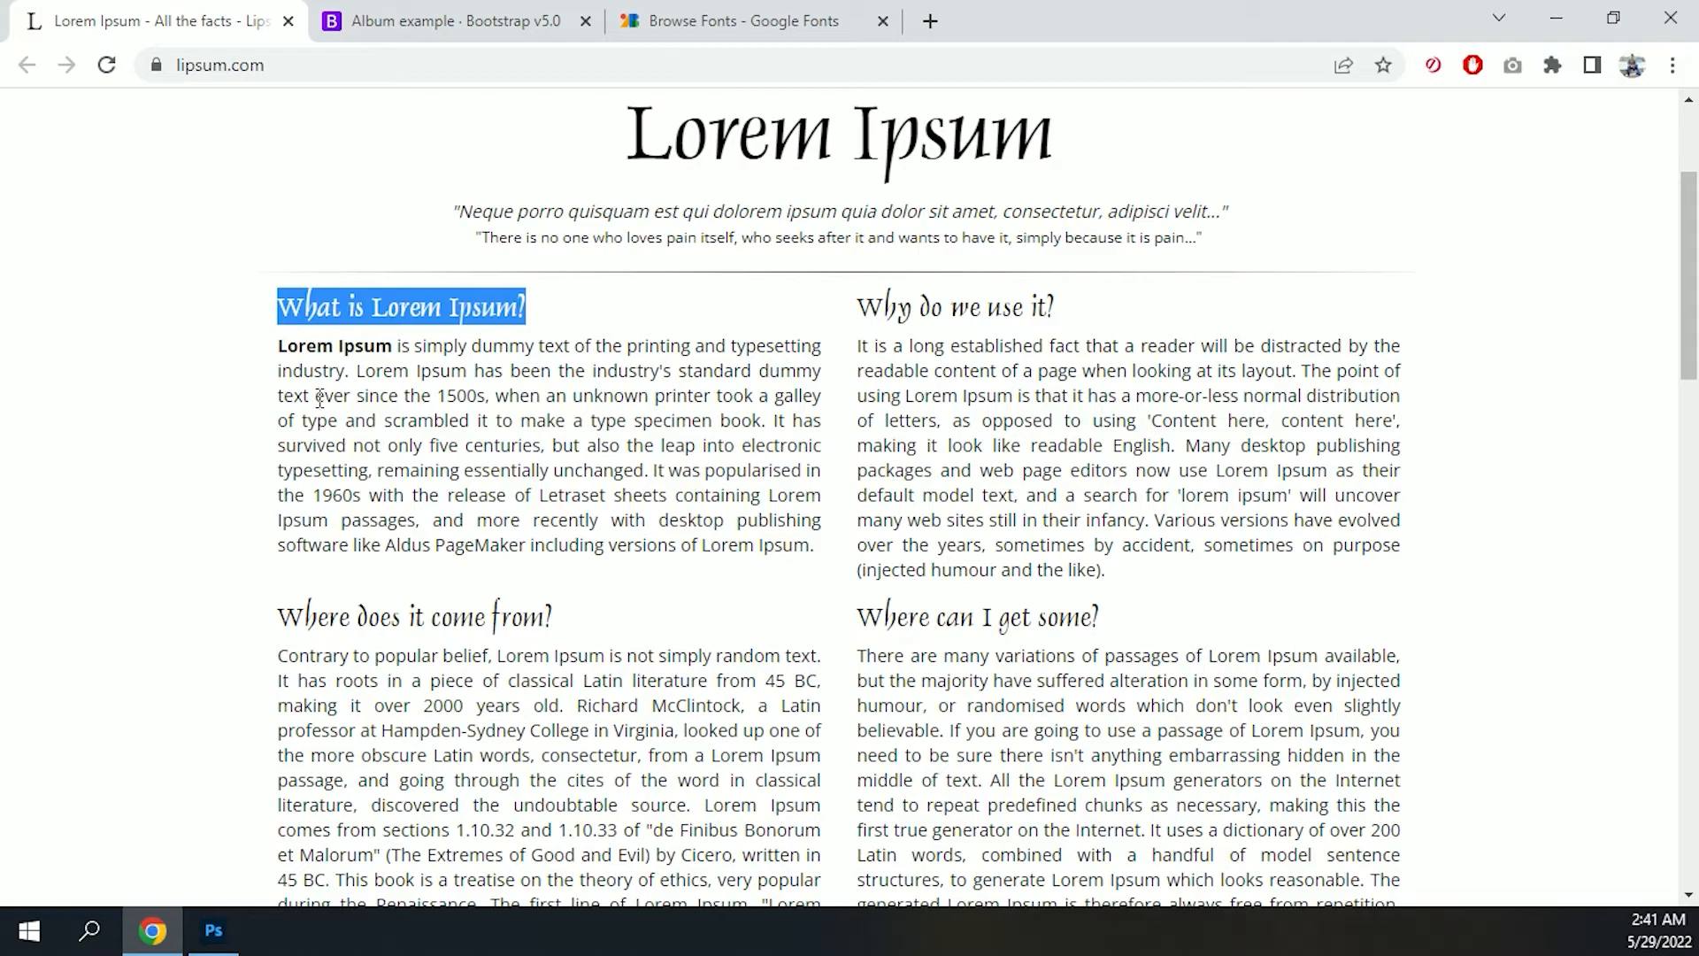
left_click(298, 370)
left_click_drag(278, 345, 715, 395)
key("ctrl+c")
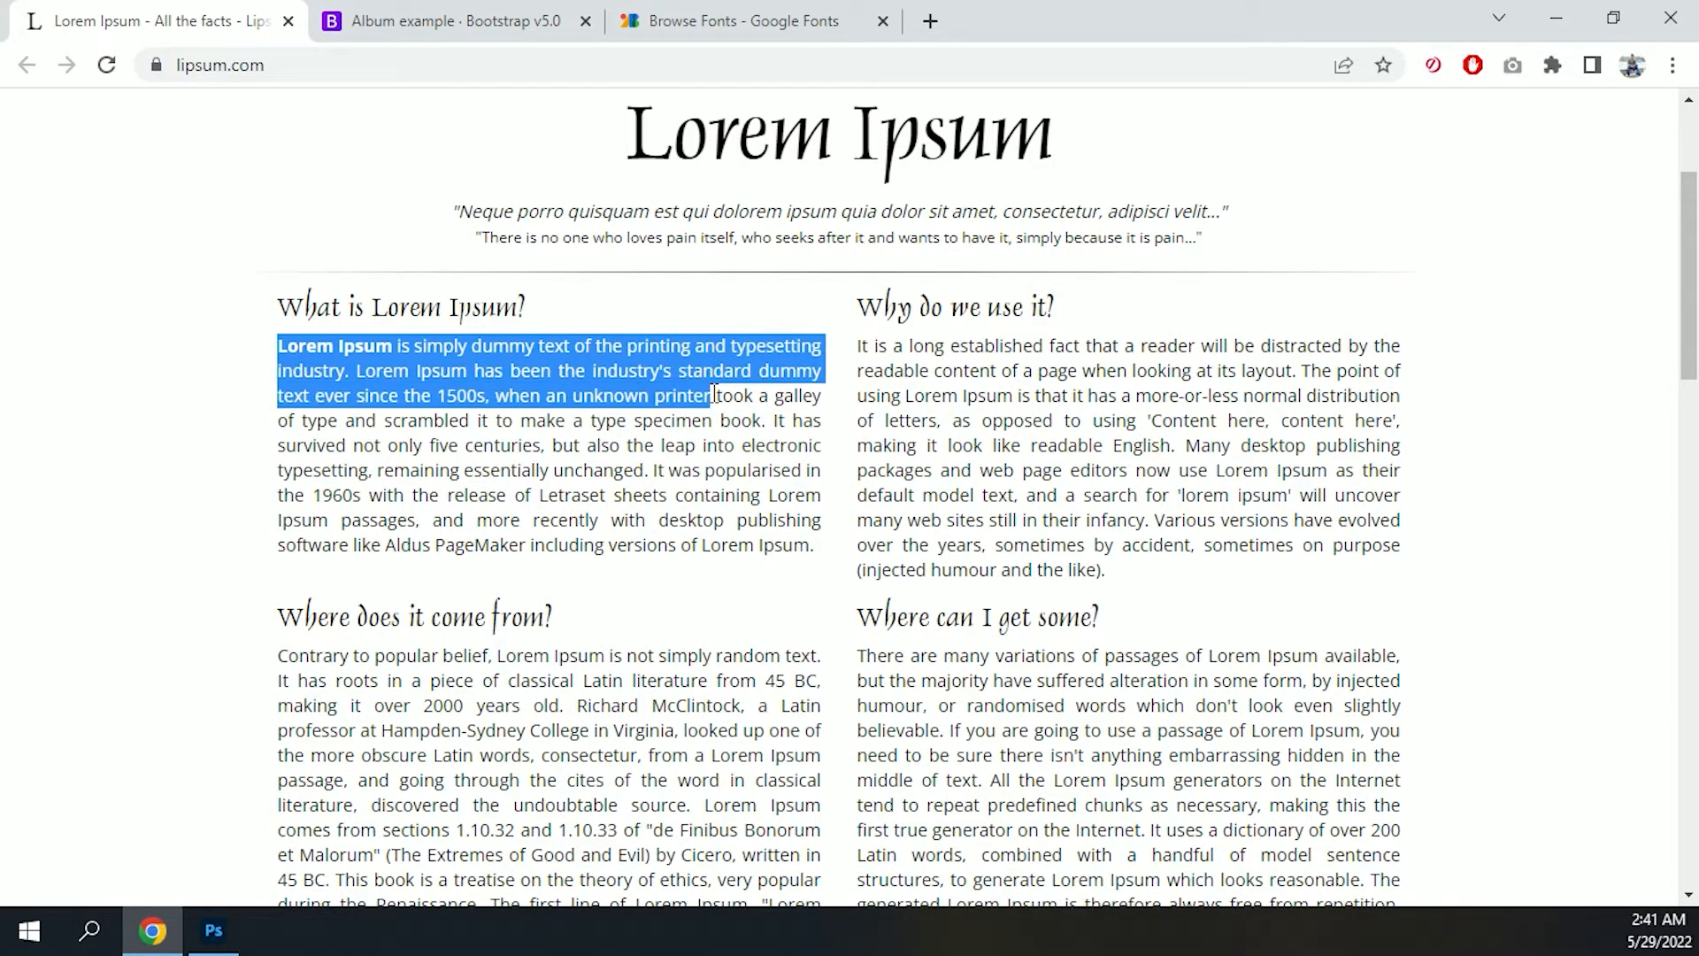
key("alt+Tab")
left_click(230, 386)
key("t")
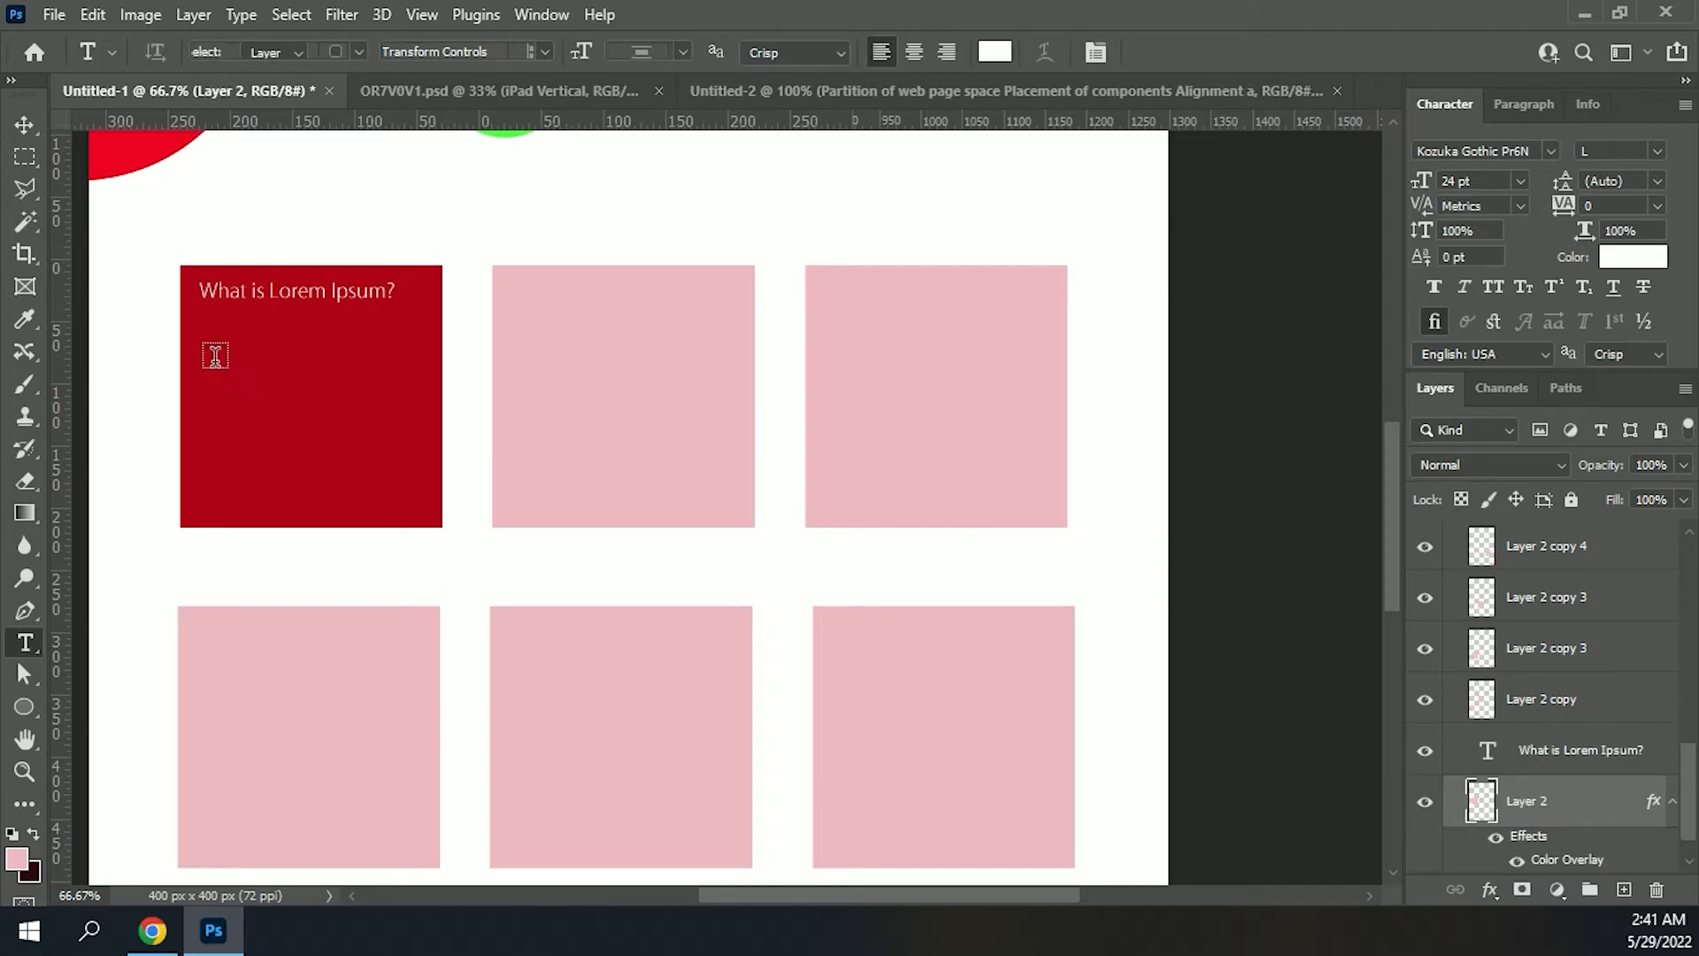
left_click(204, 329)
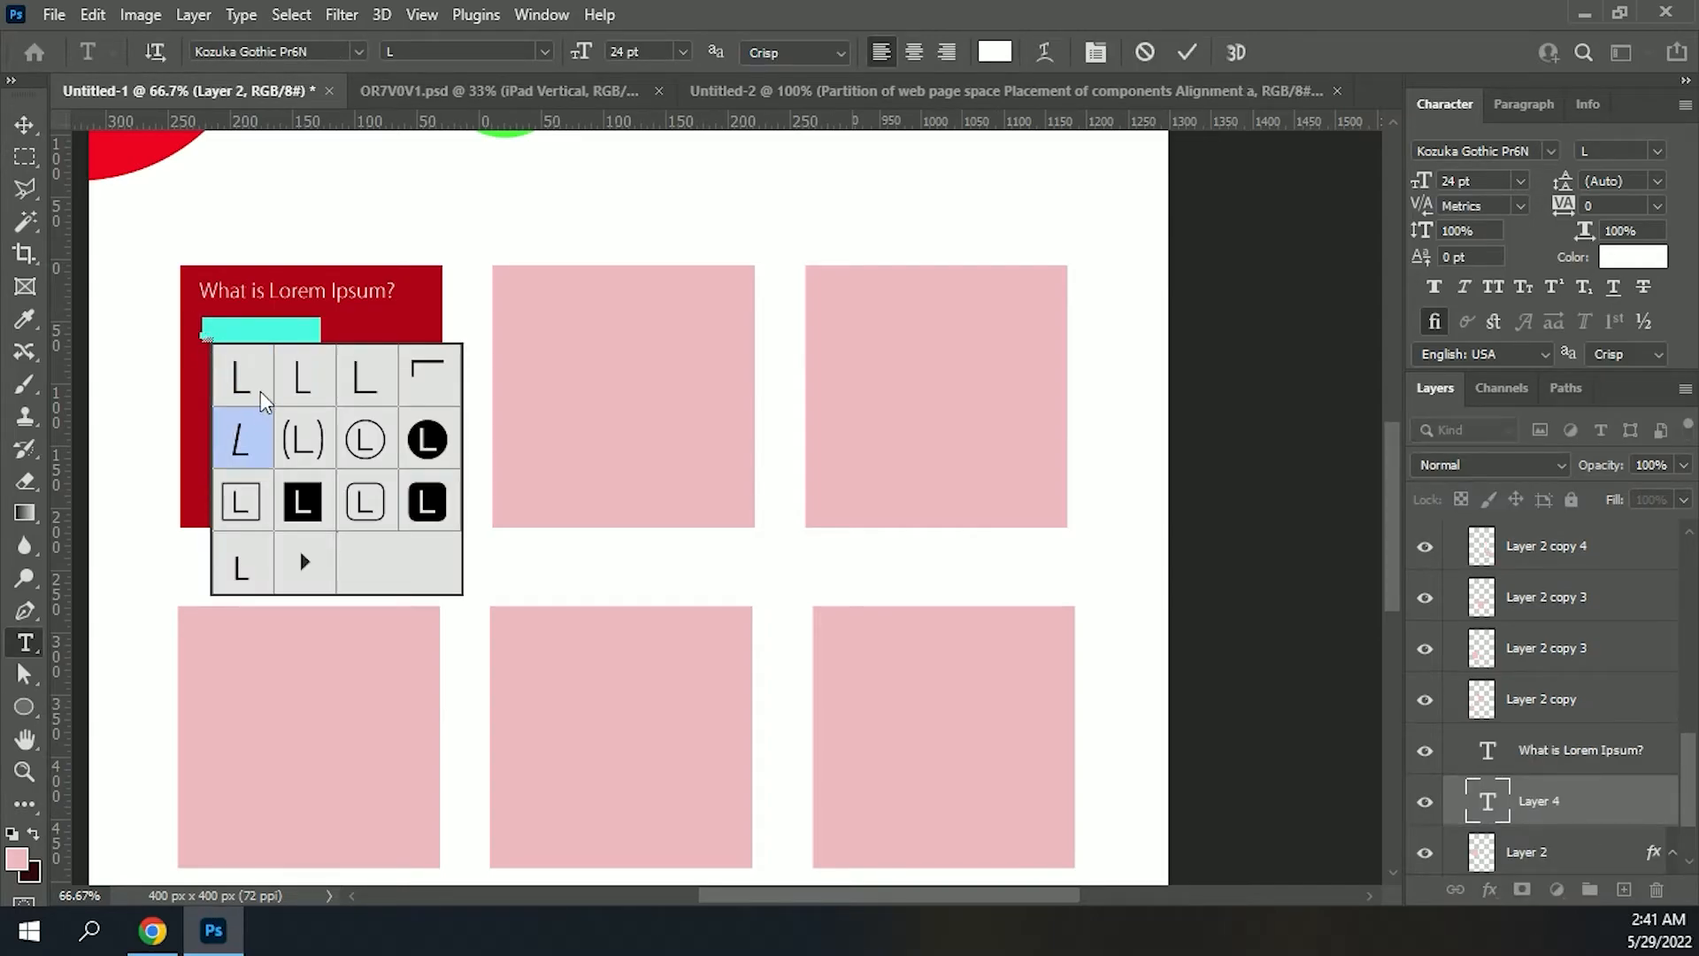
left_click(25, 131)
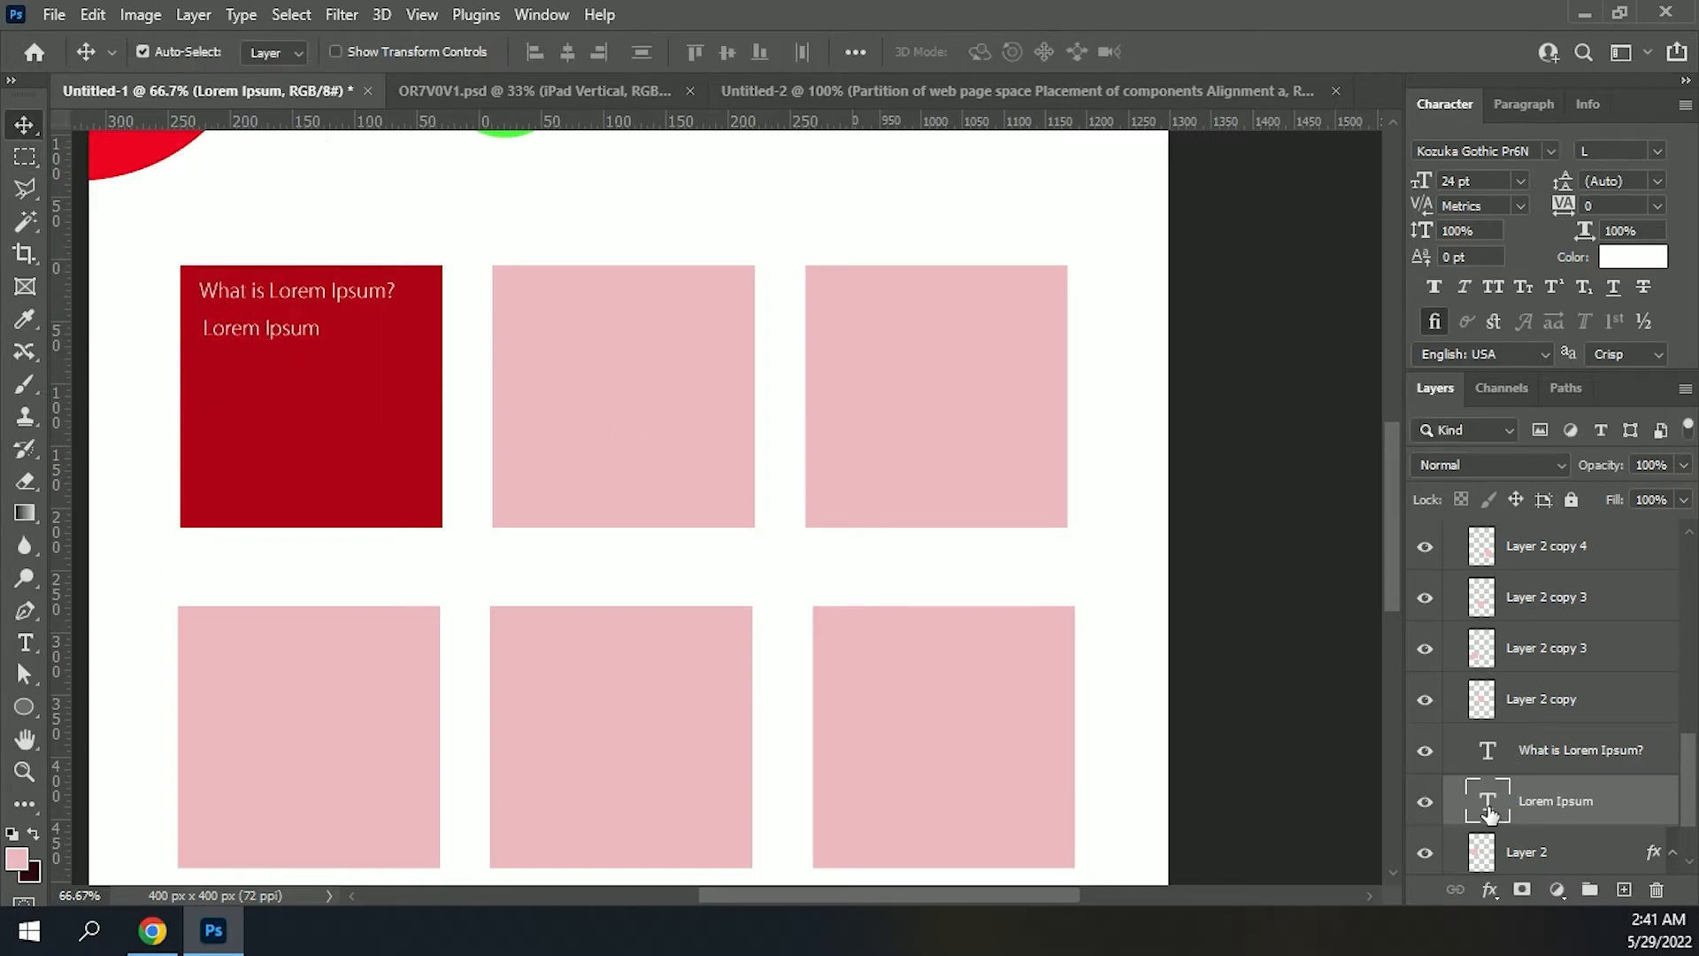
key("Delete")
Step: Add a paragraph text box below the red card's title, fill it with the copied Lorem Ipsum text, and nudge it into place
key("t")
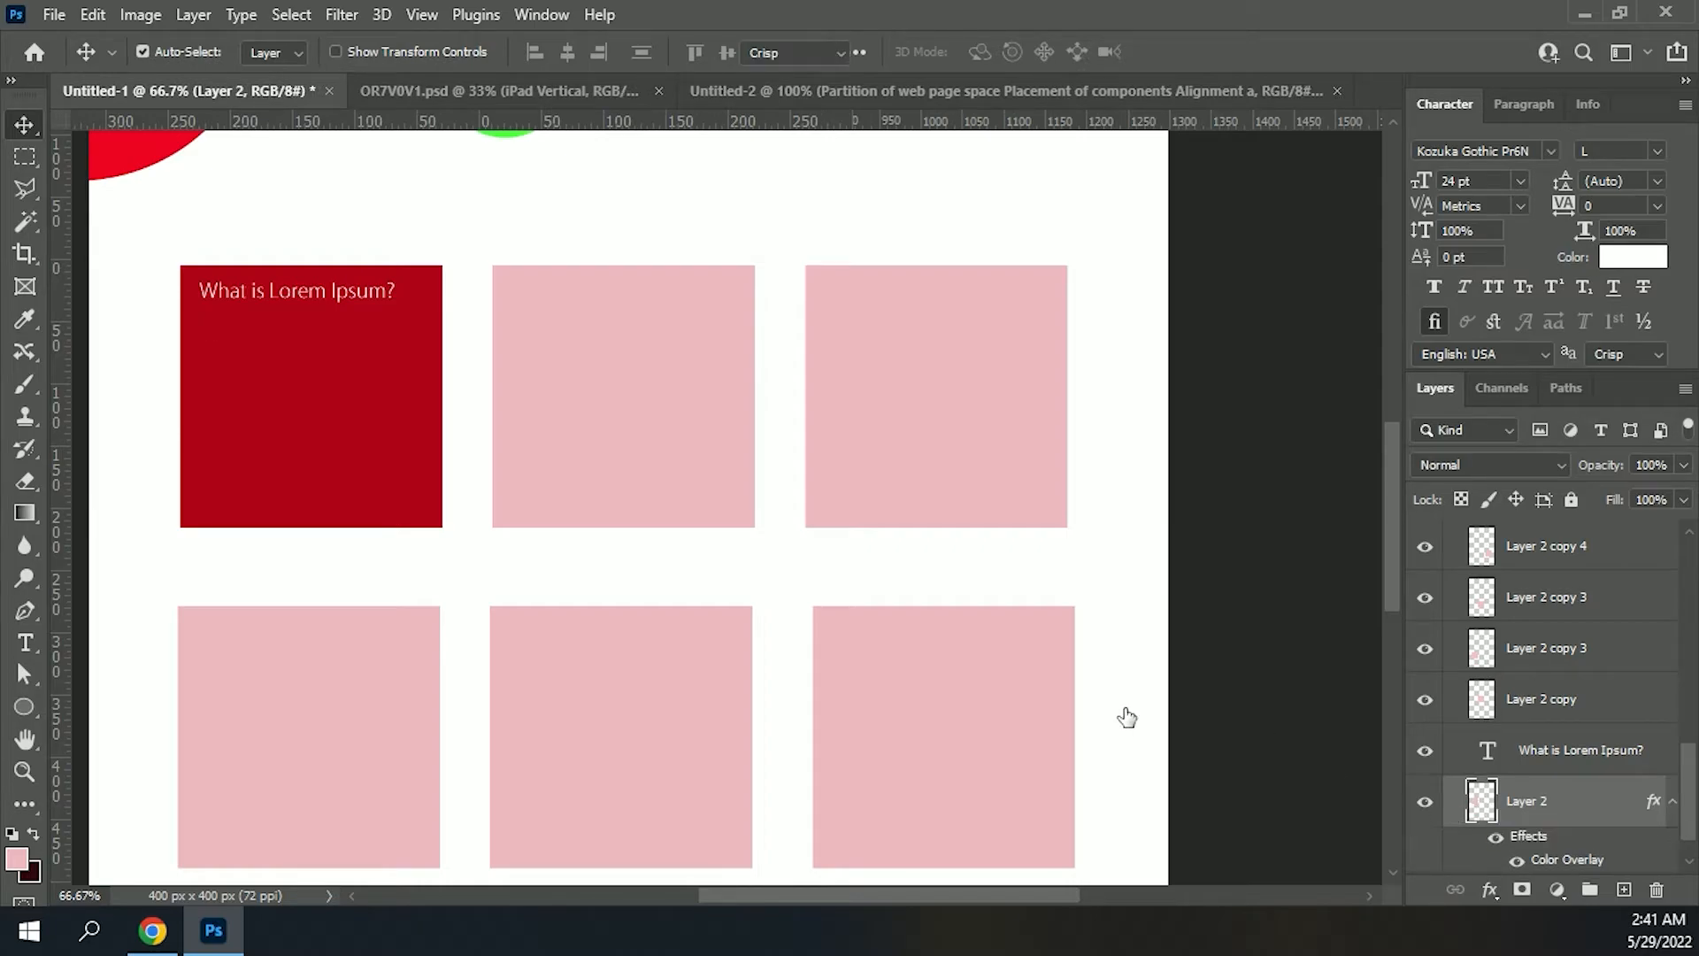
left_click_drag(206, 333, 431, 509)
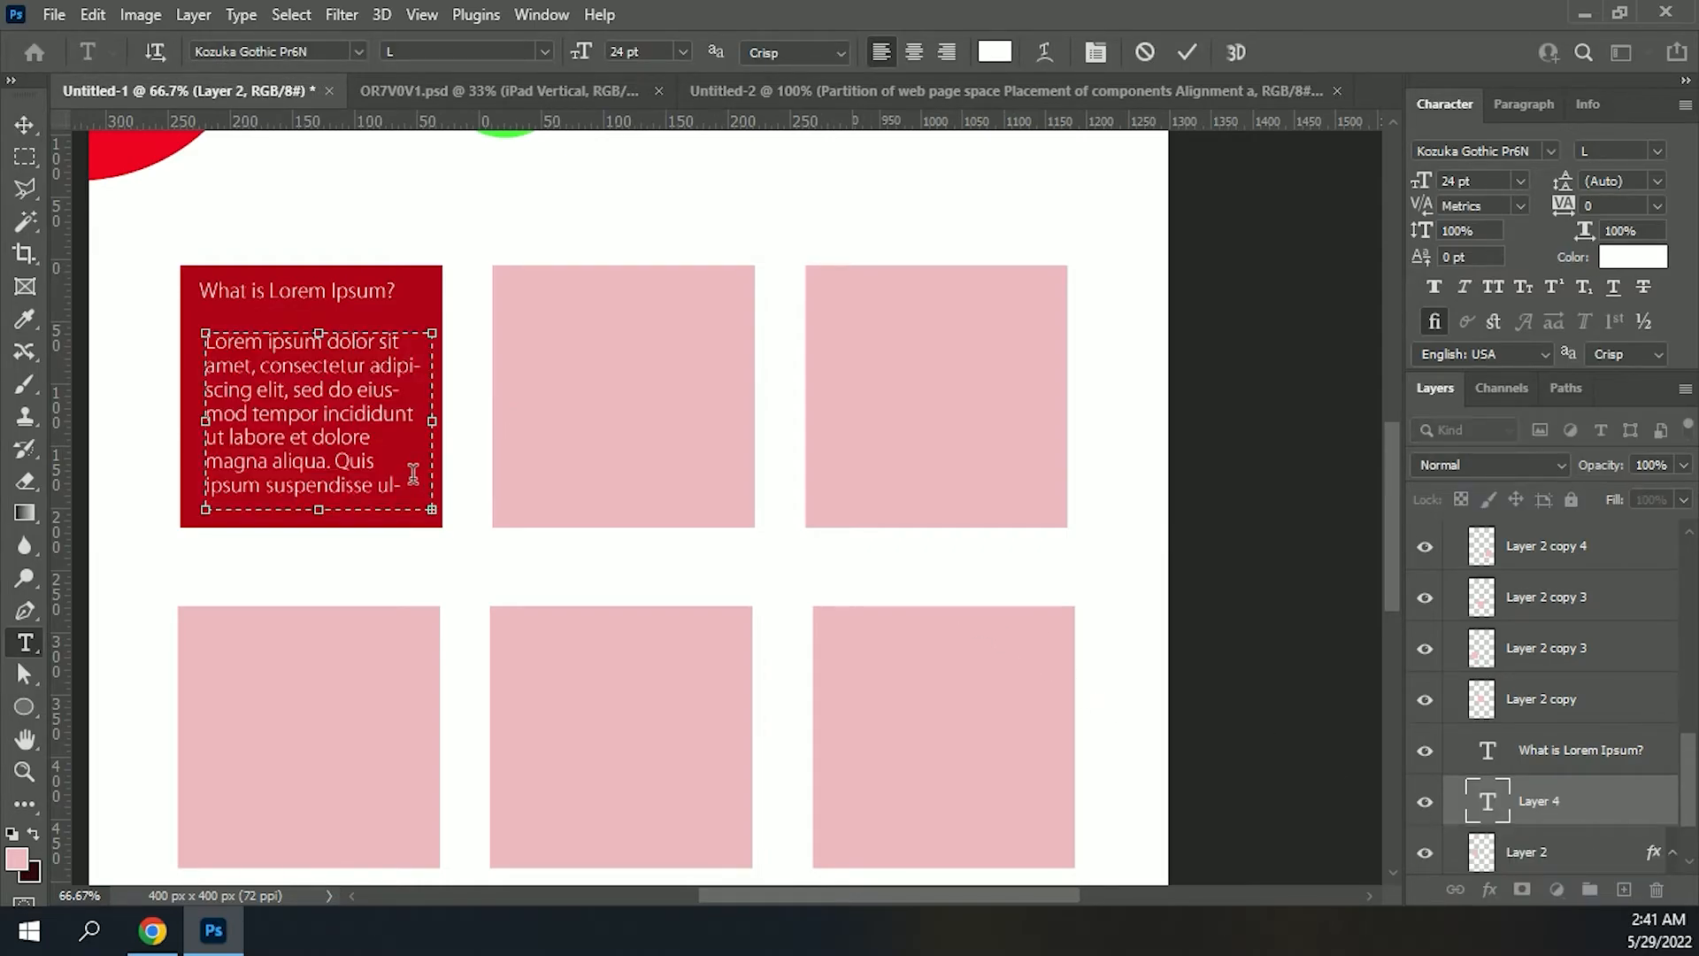
key("ctrl+v")
left_click(25, 132)
mouse_move(256, 373)
left_mouse_down()
mouse_move(261, 340)
mouse_move(253, 366)
left_mouse_up()
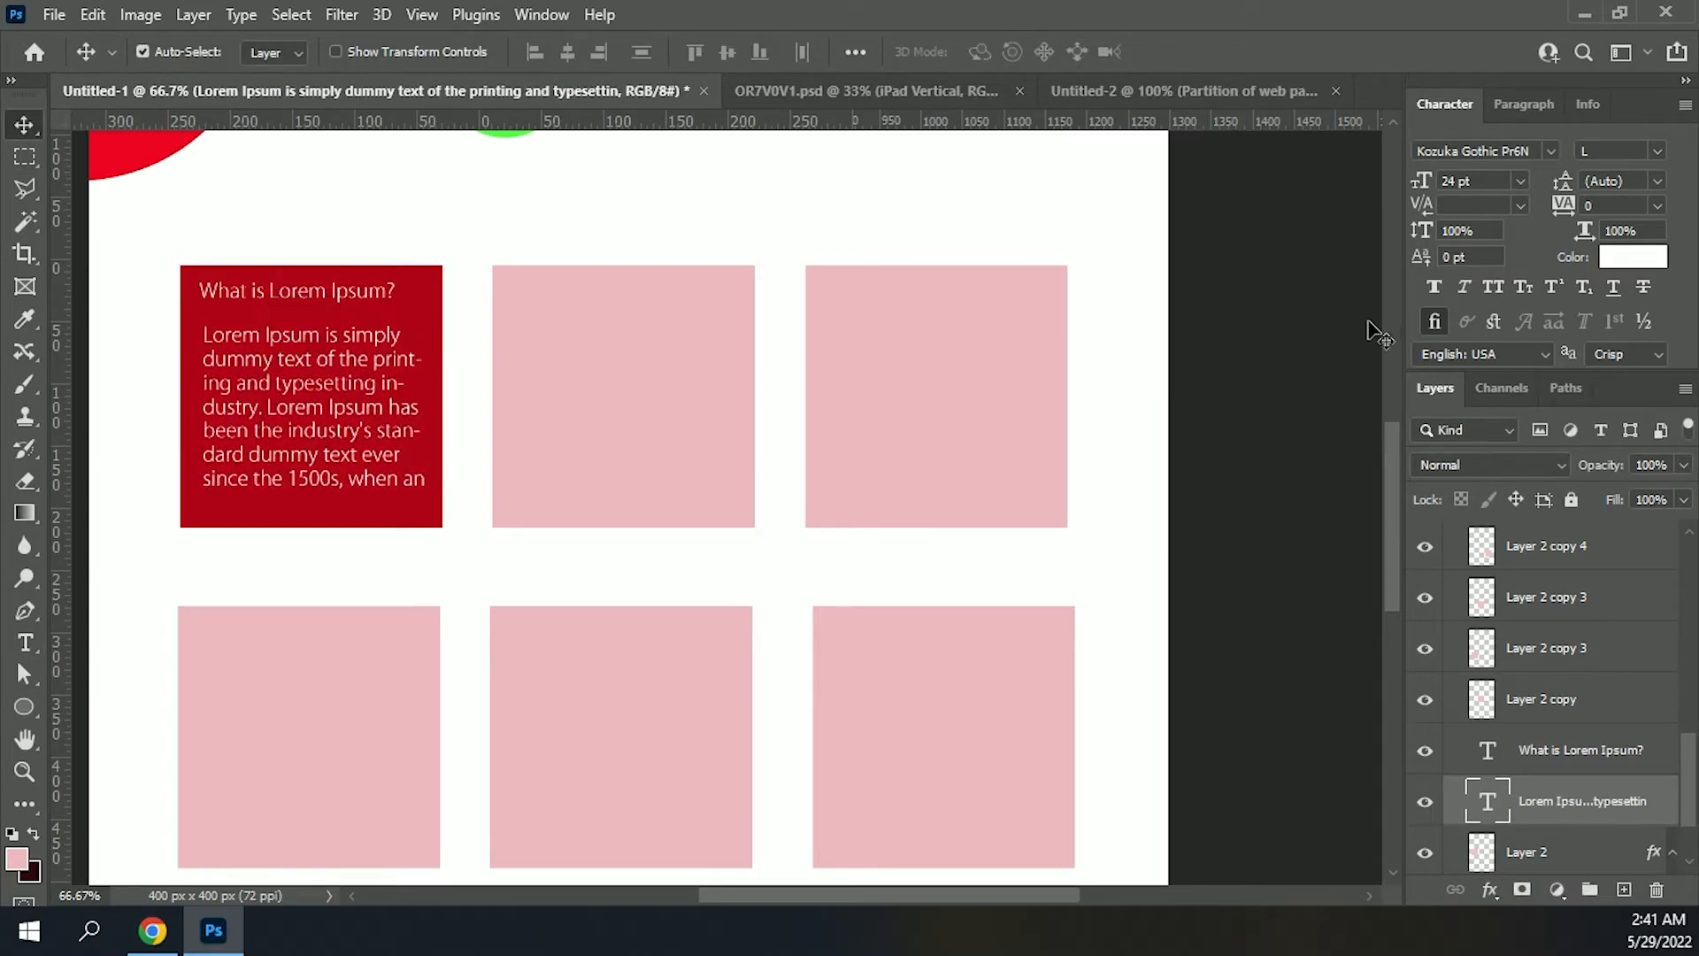
Step: Set the font size of the red card's paragraph text to 16 pt
left_click(1522, 179)
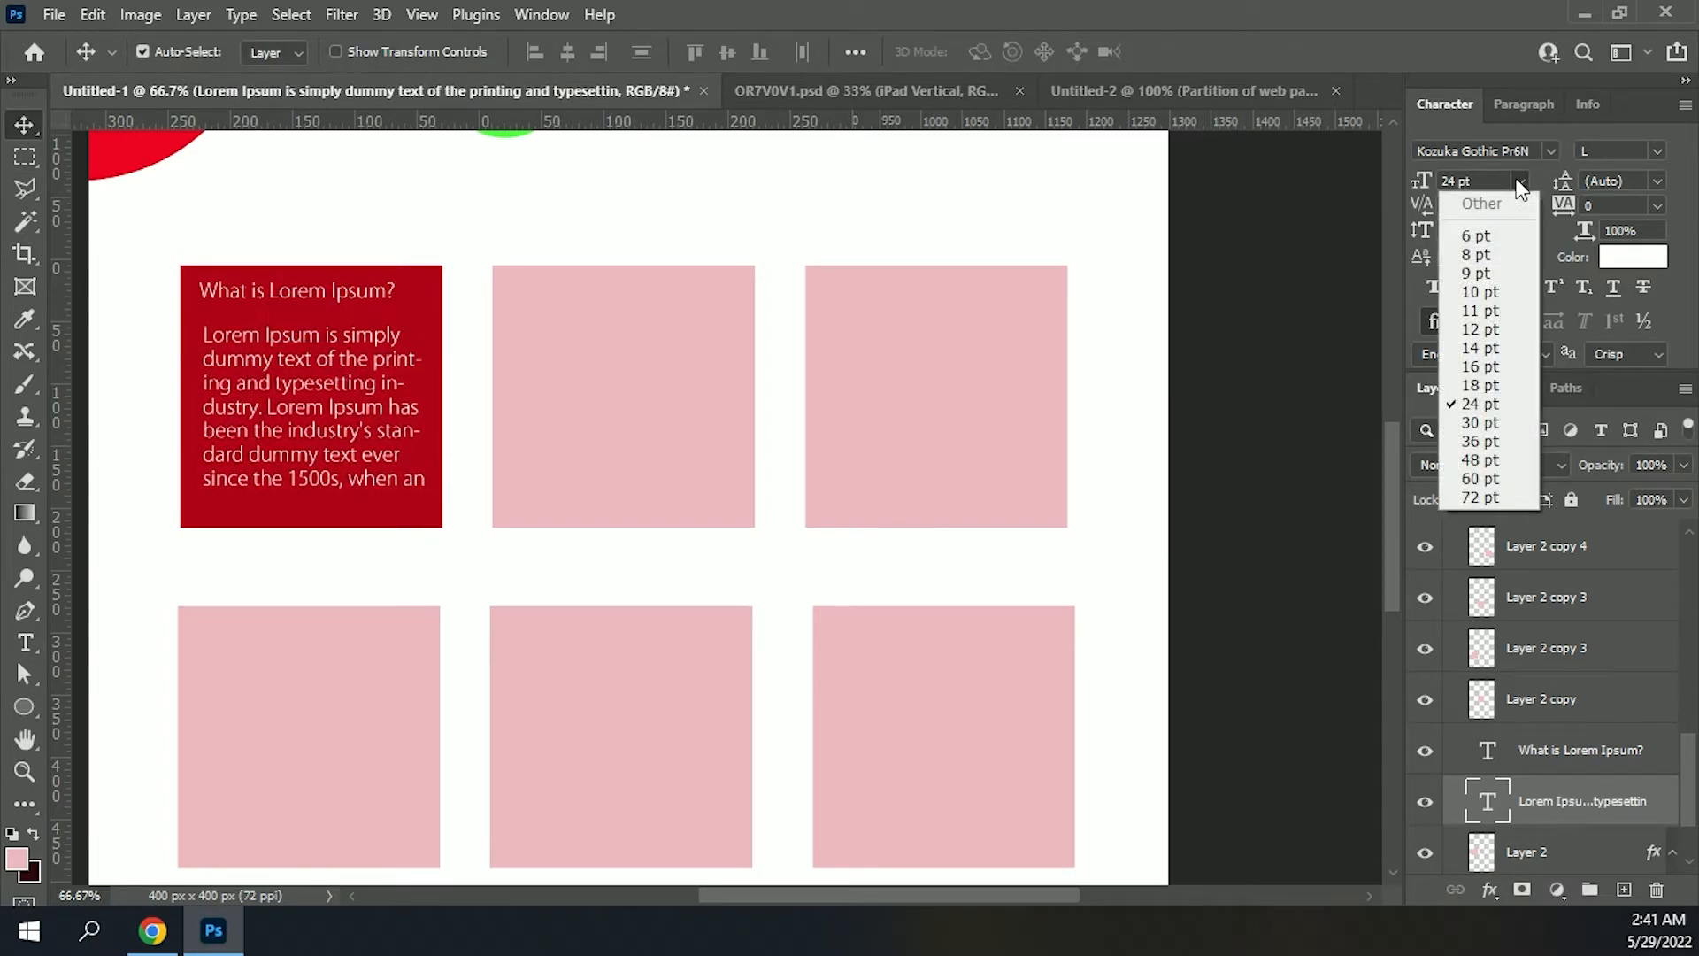
left_click(1495, 366)
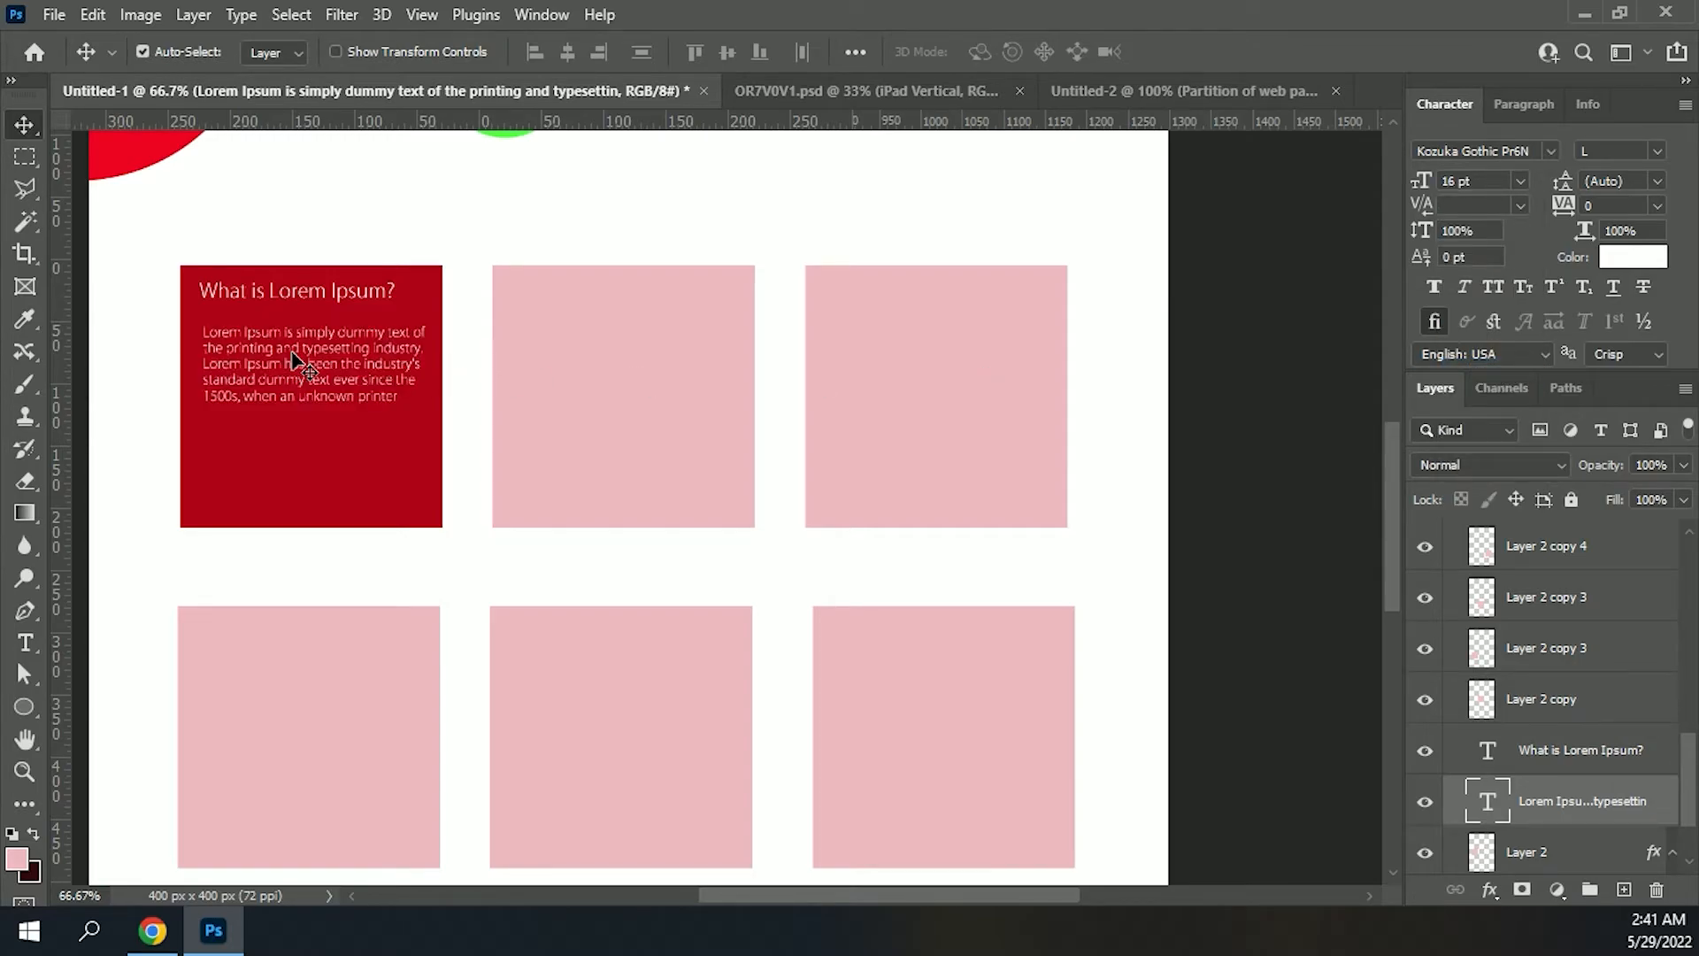
scroll(581, 486, "up", 4)
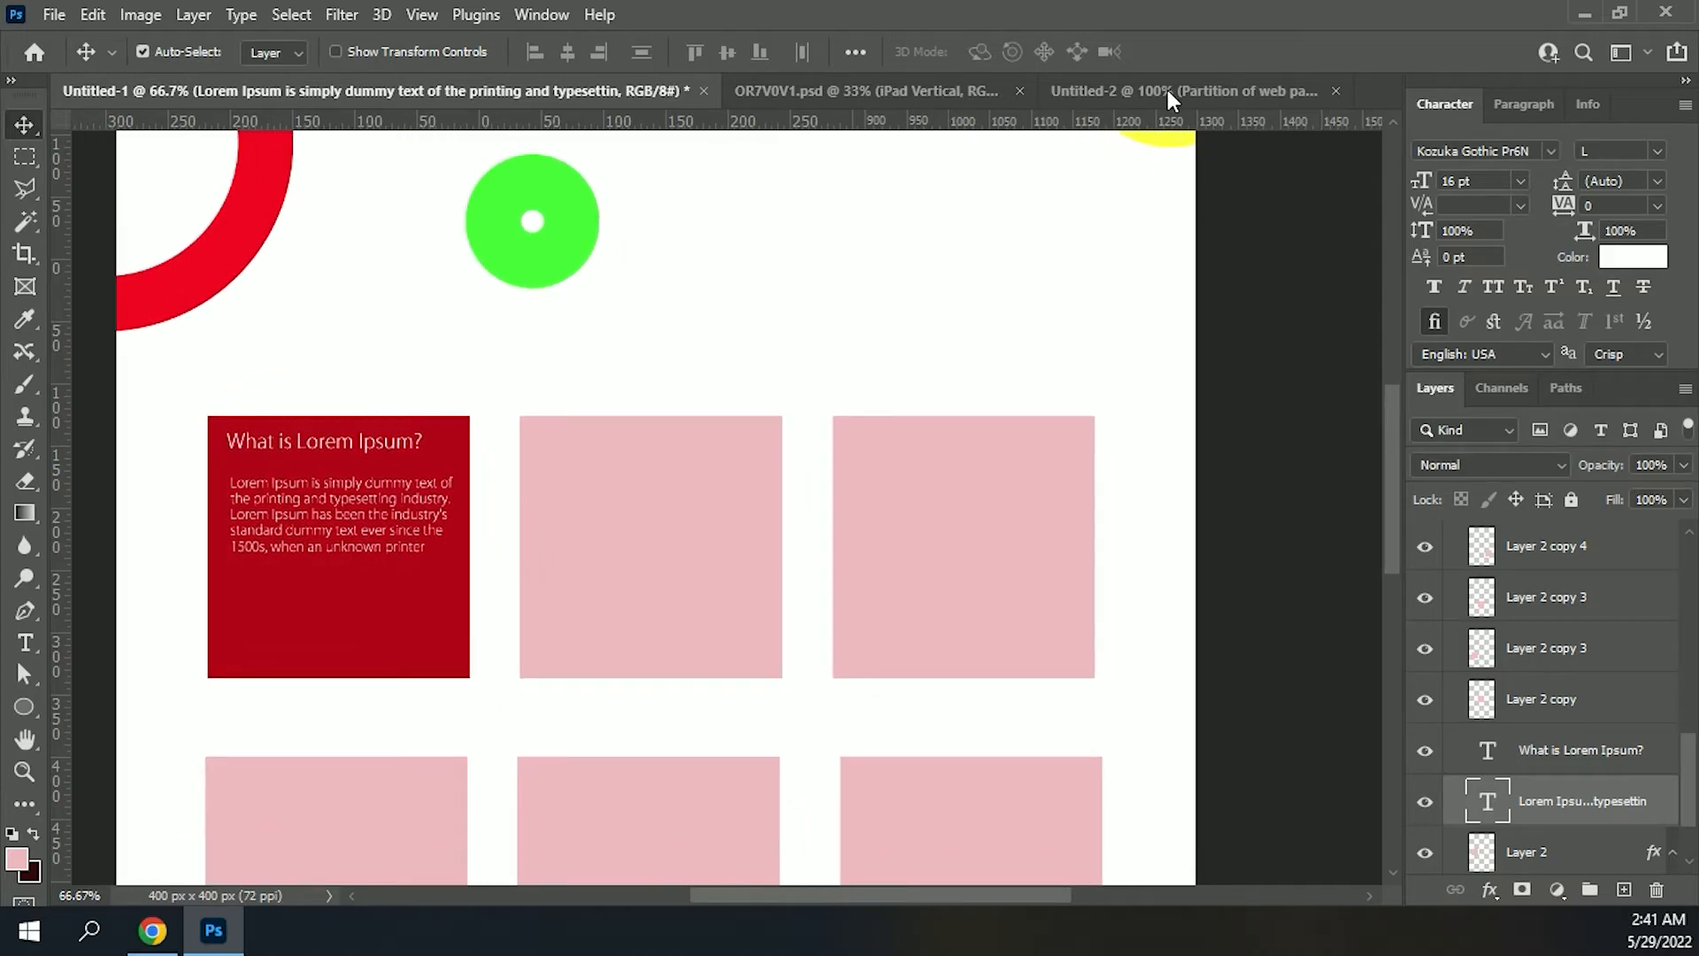
Step: Check the list of design topics in the Untitled-2 document, and return to the page header in Untitled-1
left_click(1166, 88)
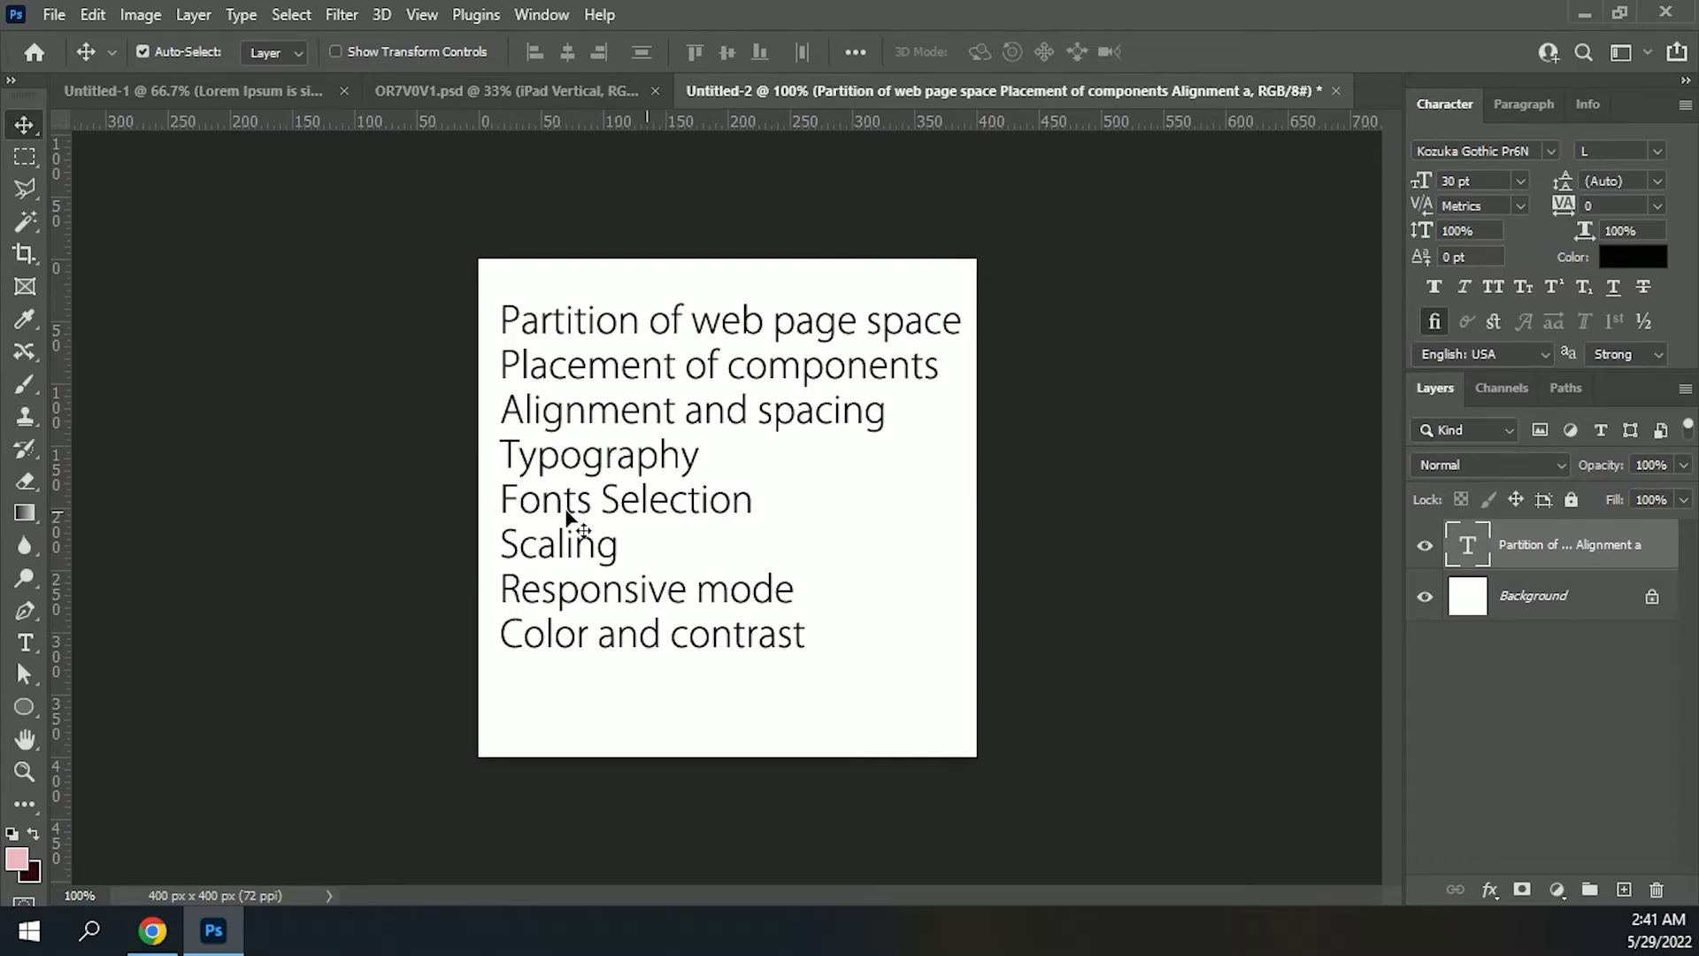
left_click(292, 92)
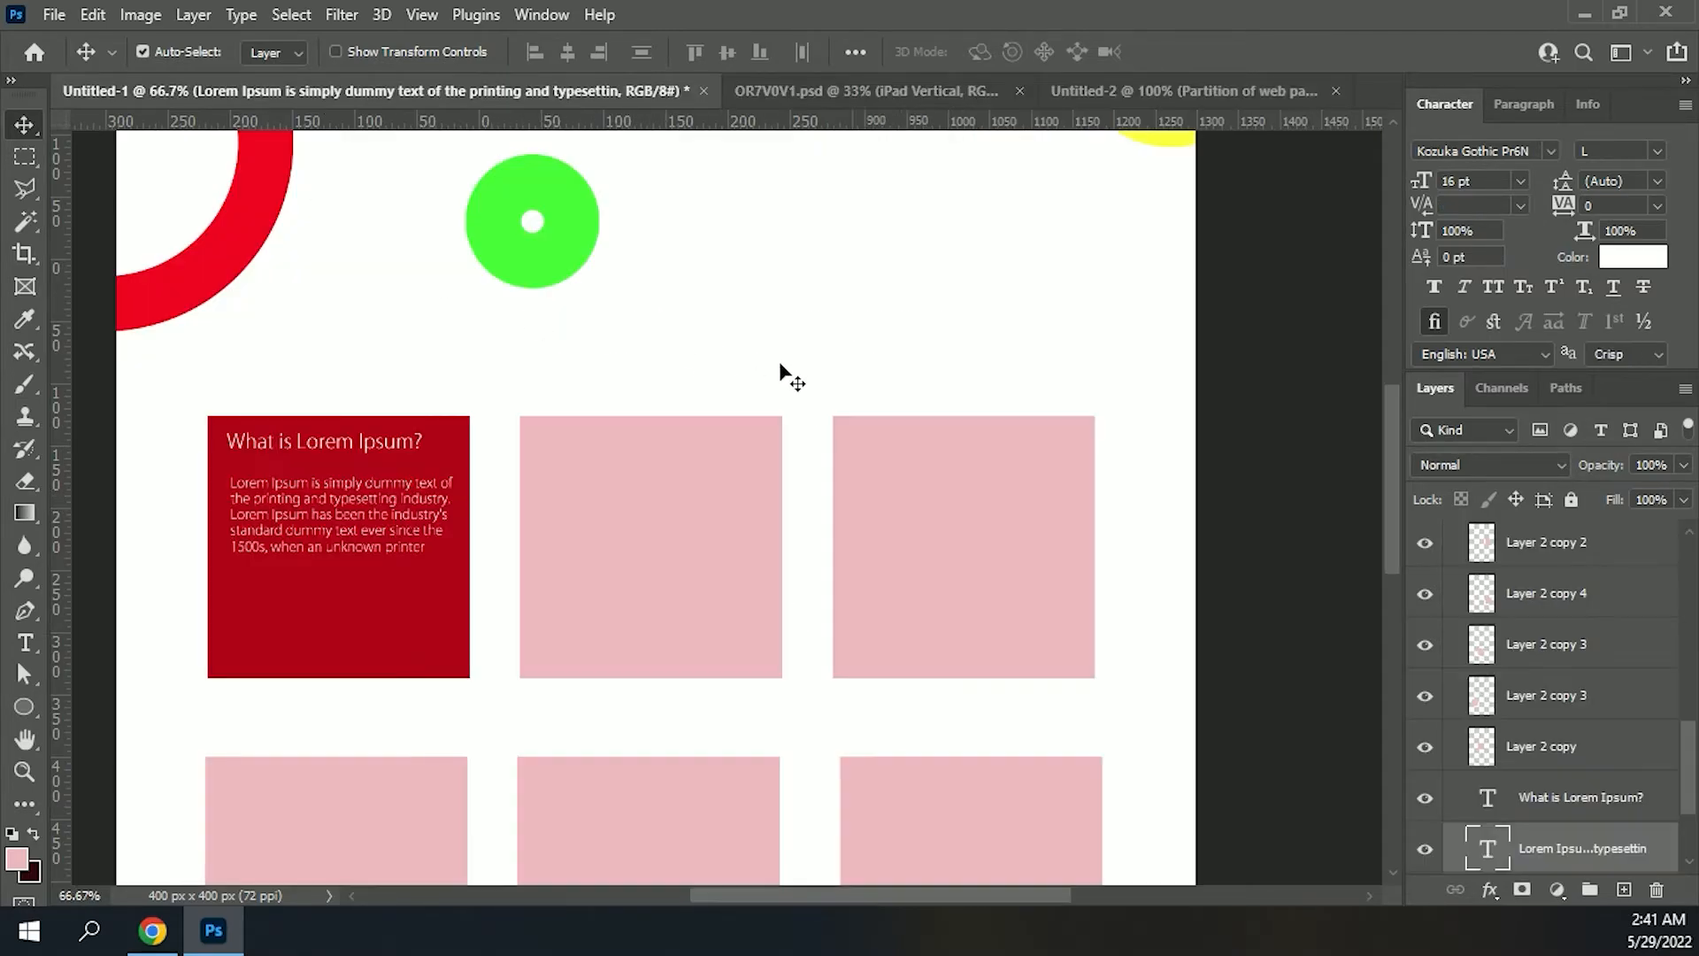
left_click_drag(792, 381, 785, 687)
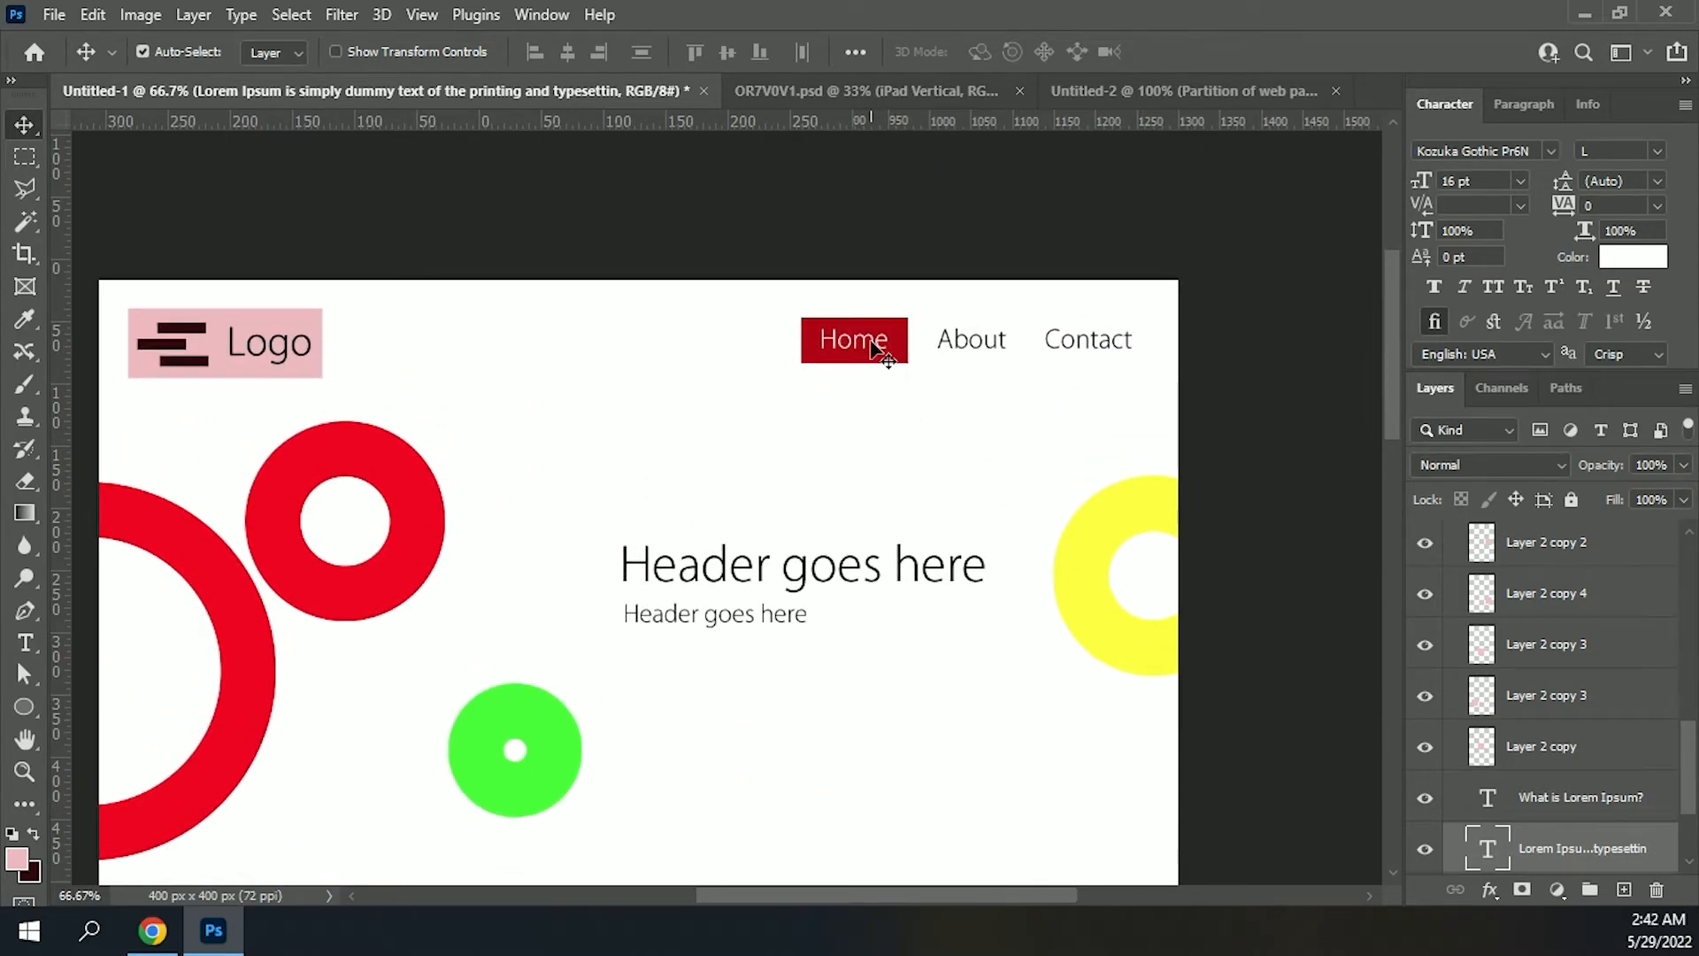
Step: Switch to Chrome and examine the Hind font families in the open Google Fonts search
left_click(152, 930)
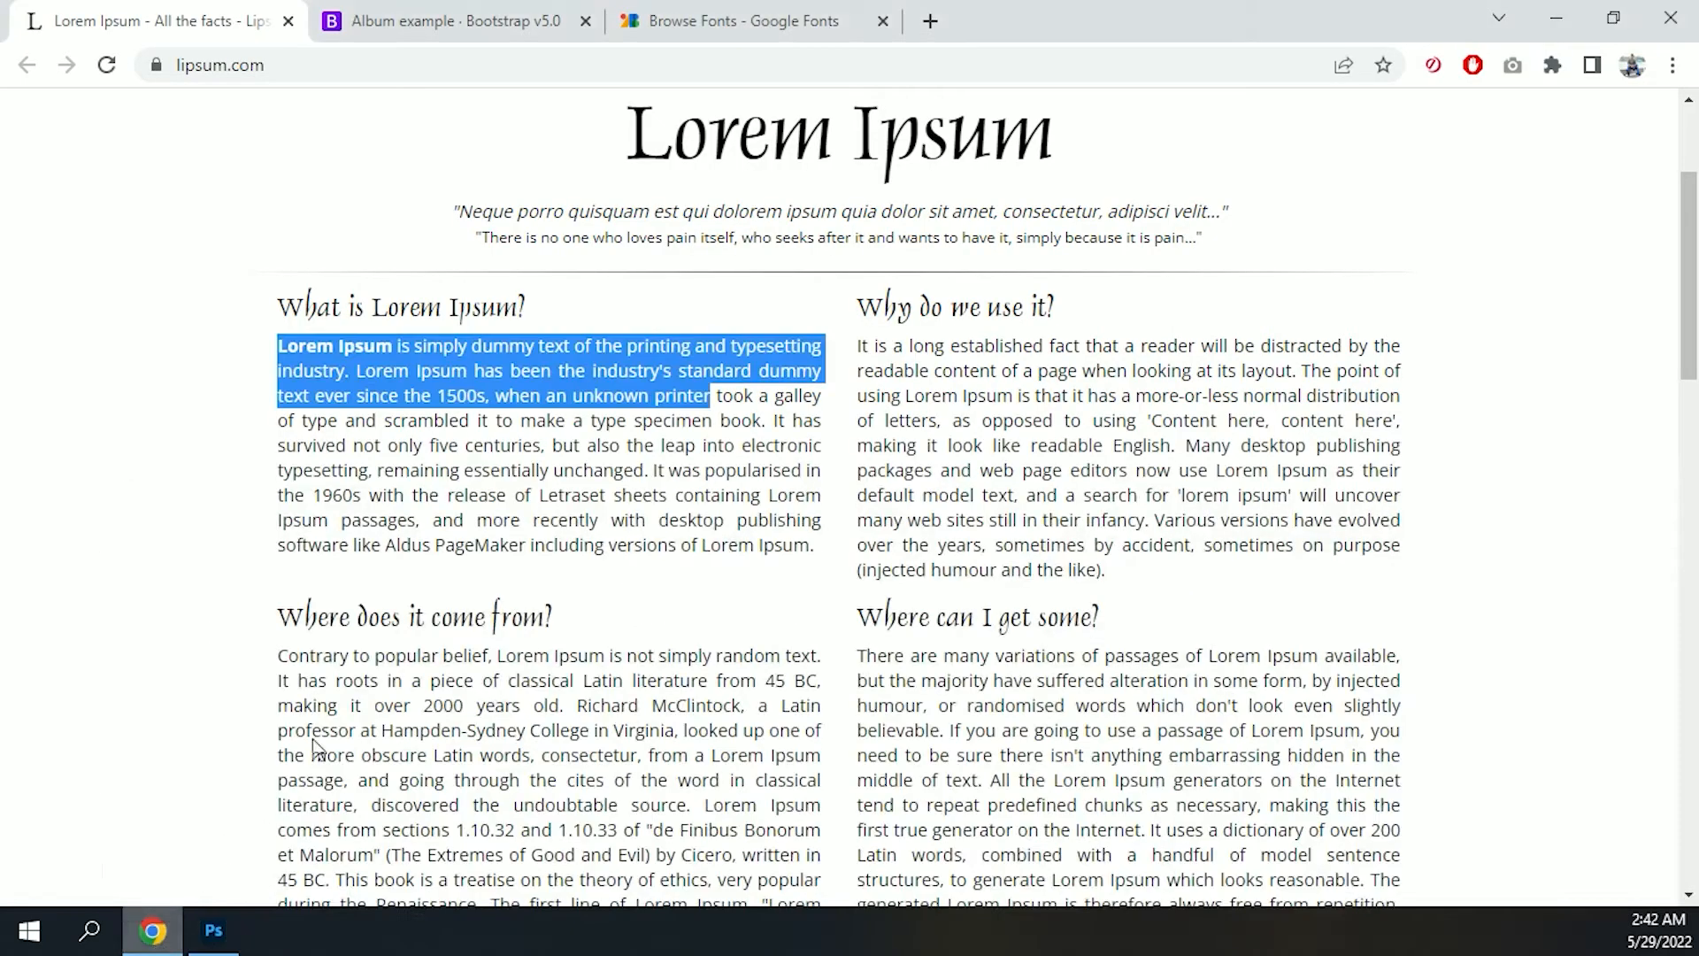
left_click(449, 12)
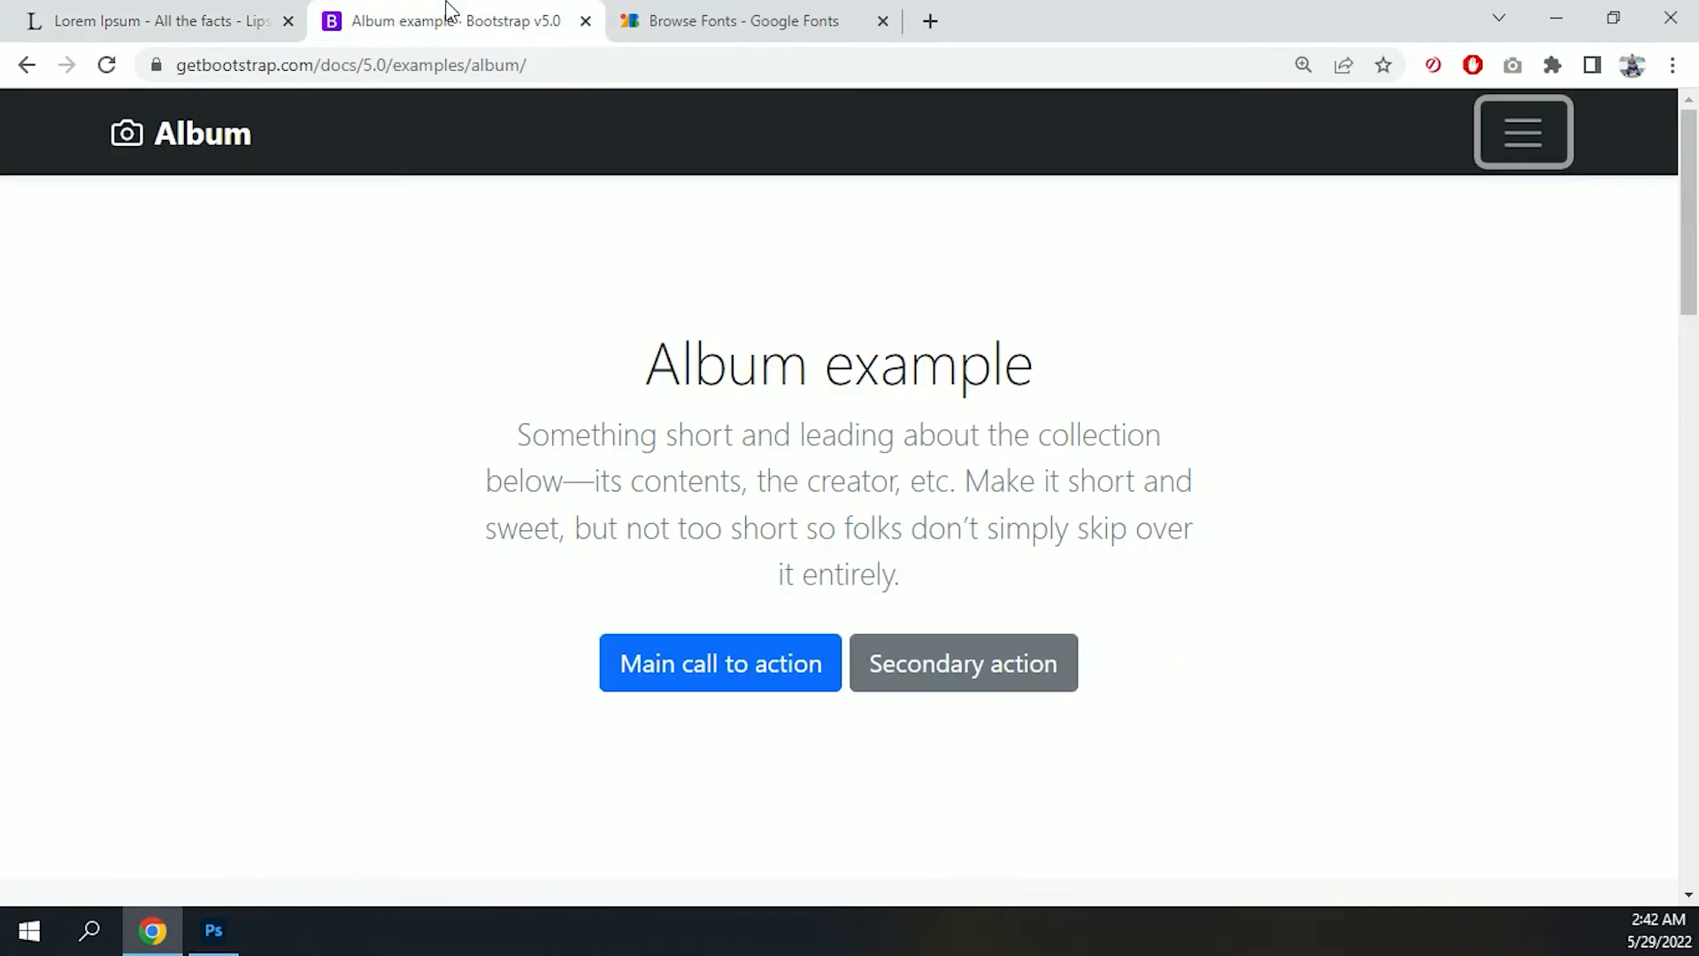
left_click(758, 14)
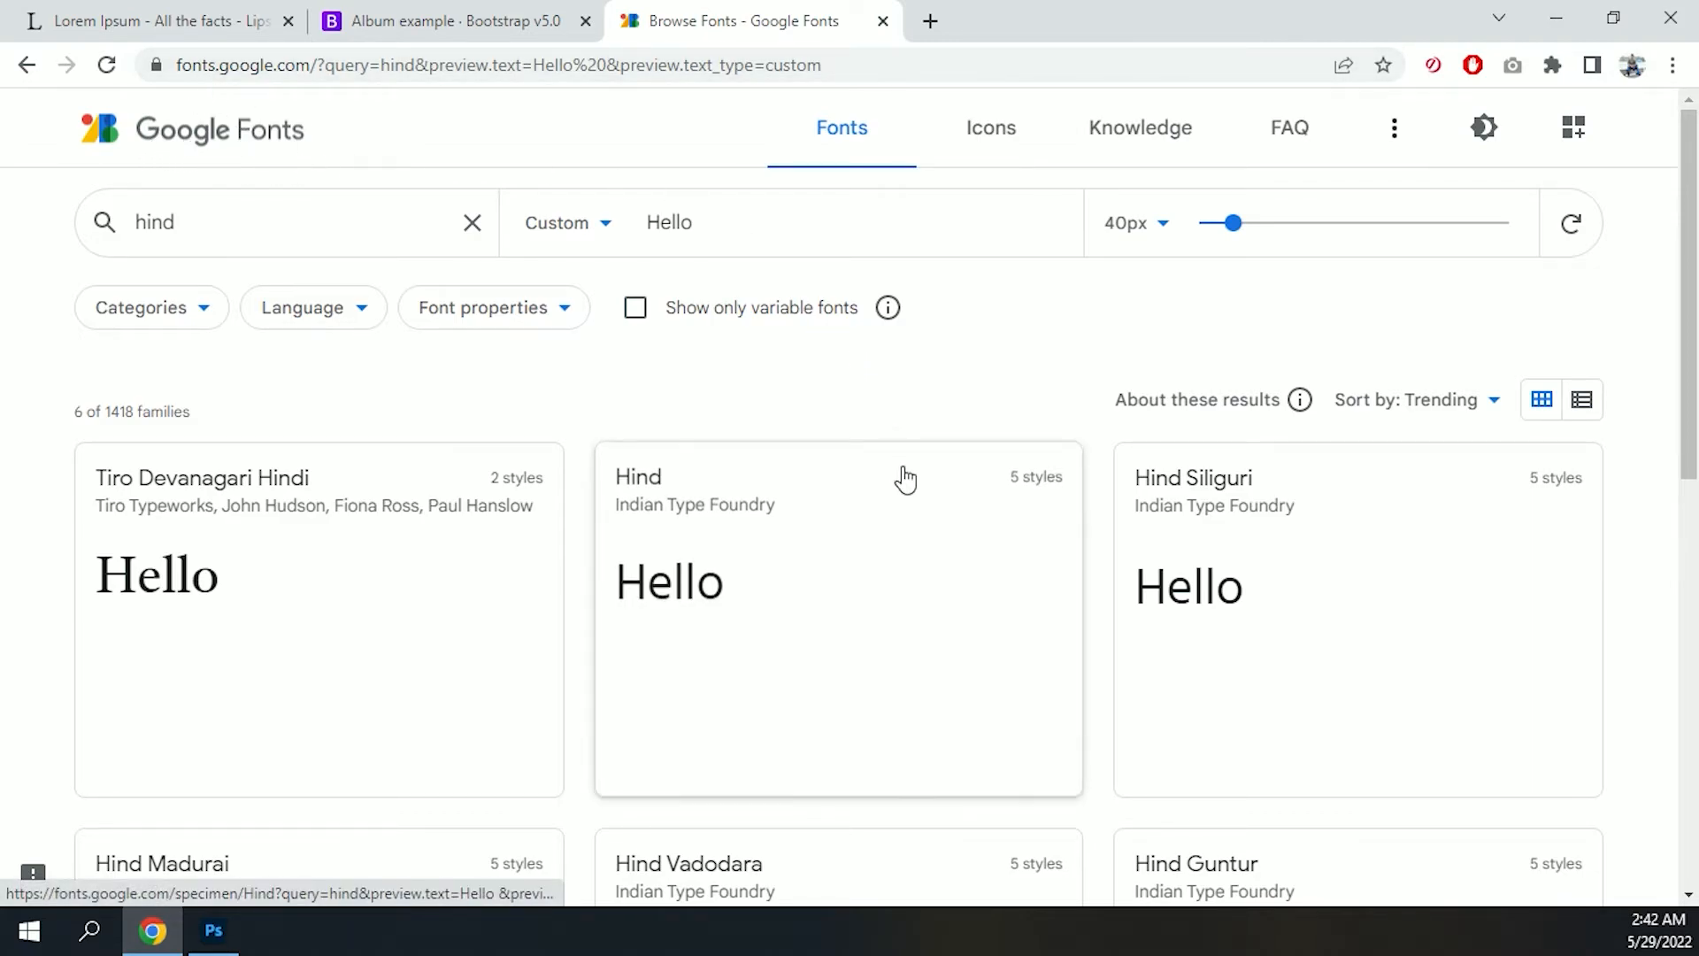
scroll(909, 484, "down", 1)
scroll(904, 491, "down", 2)
scroll(885, 443, "down", 3)
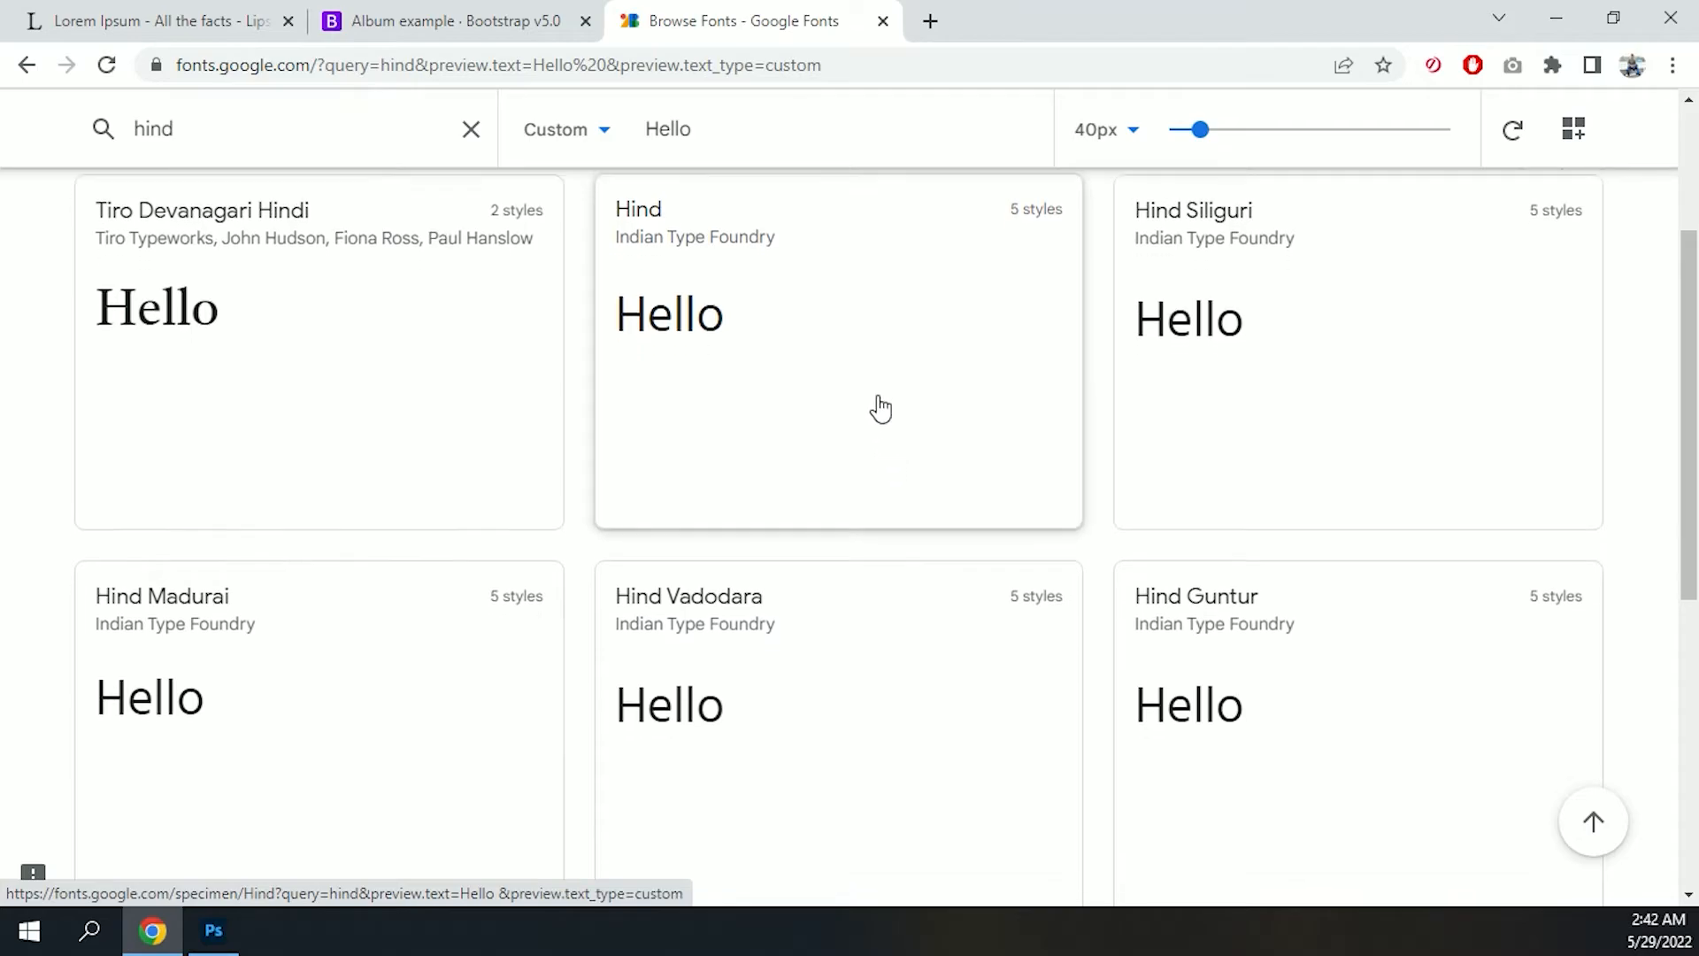
scroll(881, 409, "up", 5)
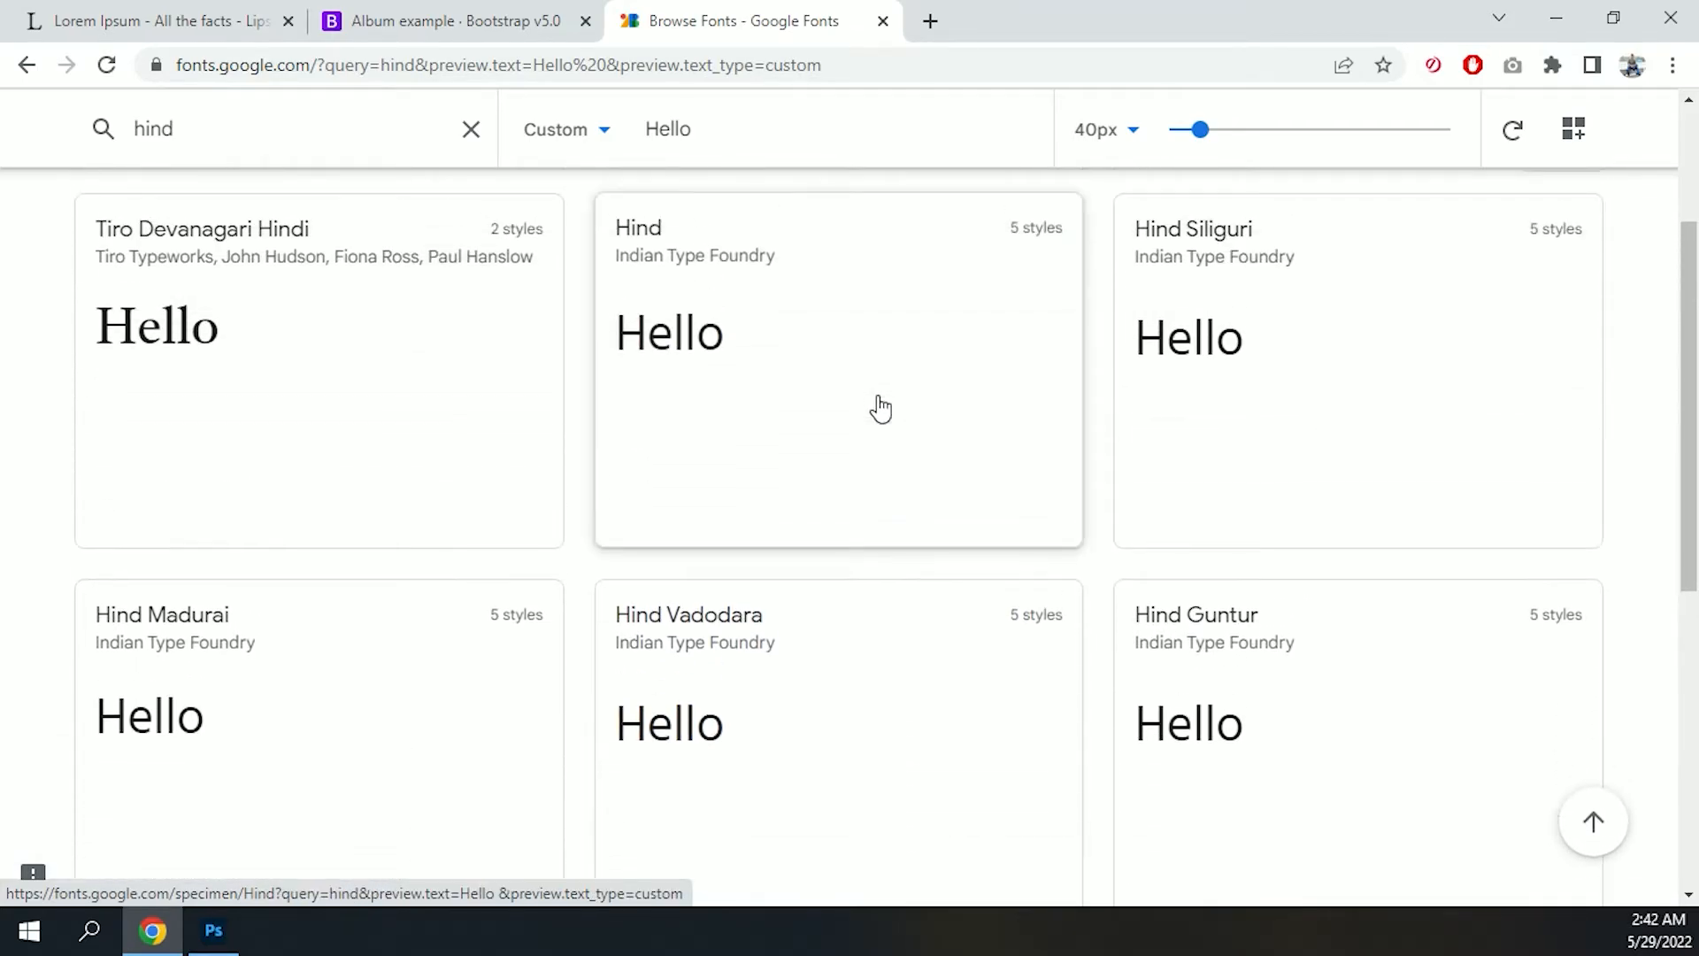
scroll(880, 409, "down", 7)
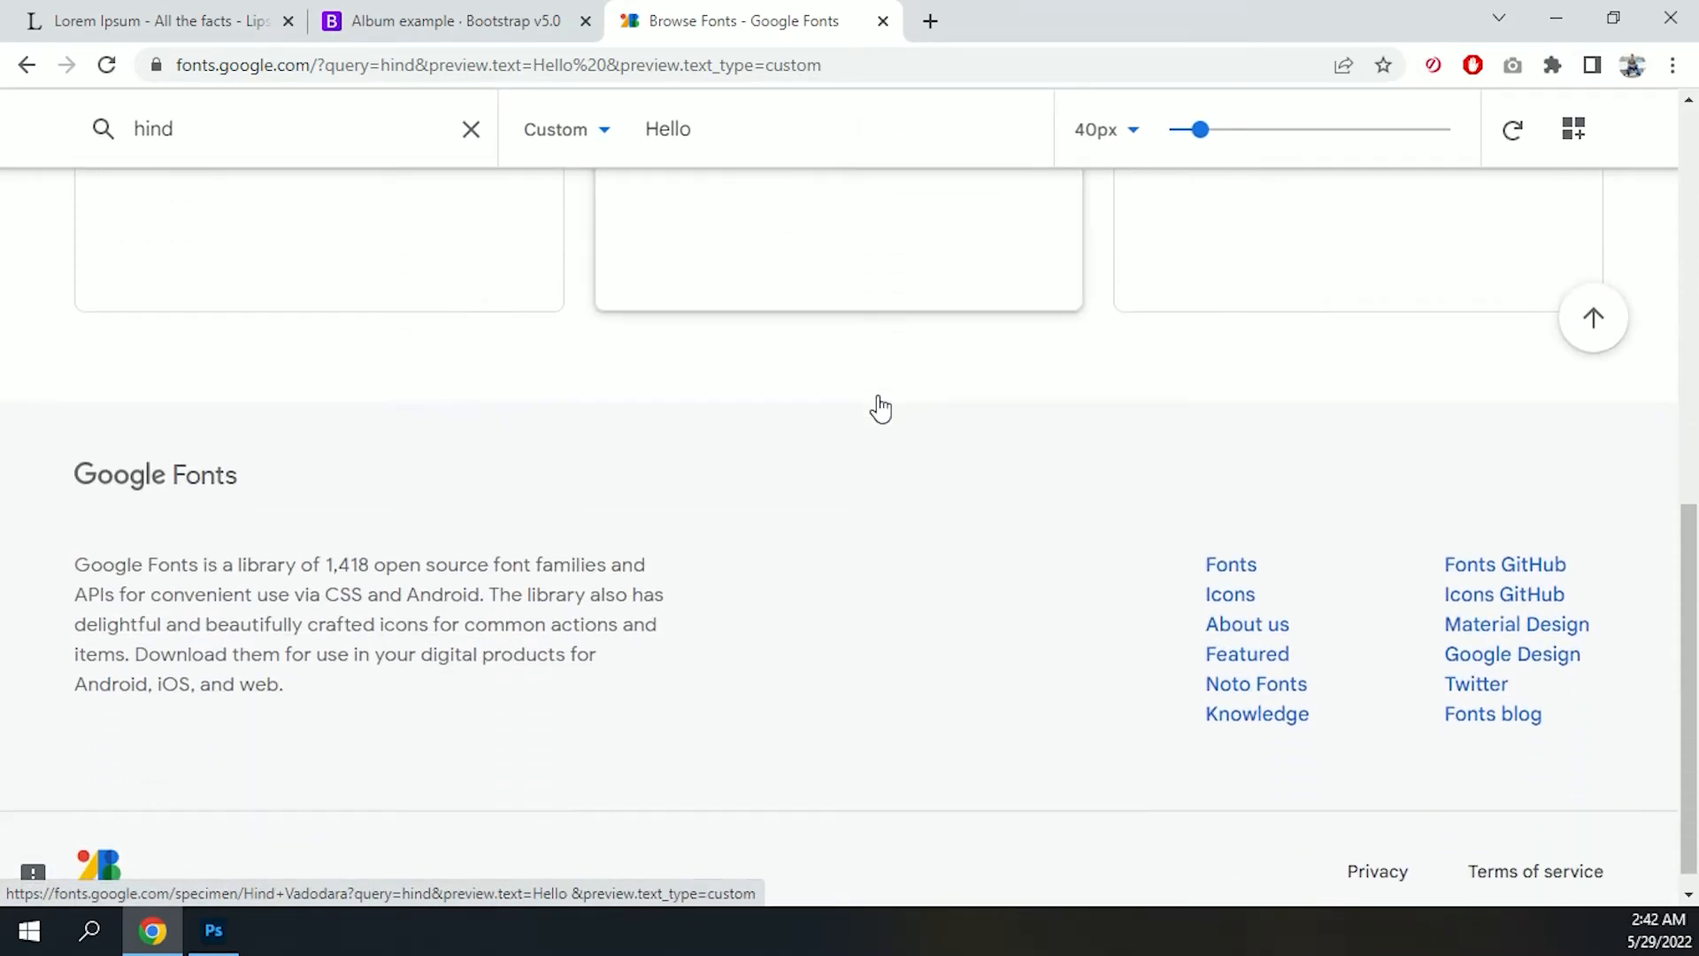
scroll(882, 406, "up", 8)
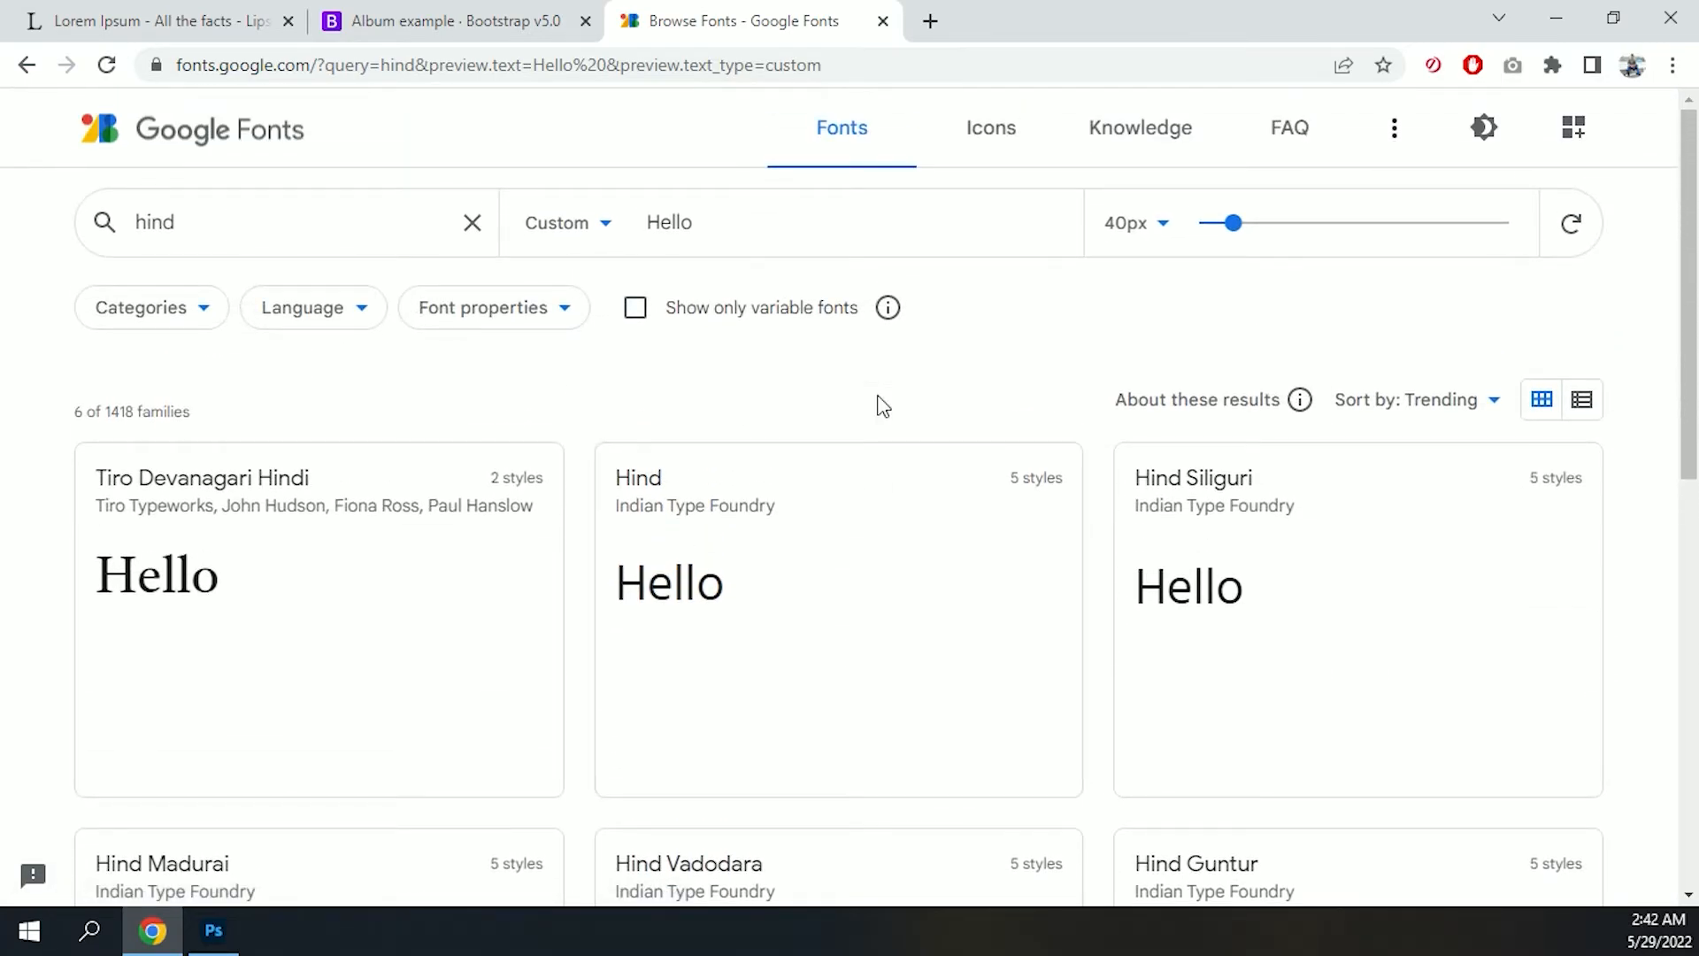
Step: Open the Hind Siliguri family page in Google Fonts and reload it
left_click(1221, 529)
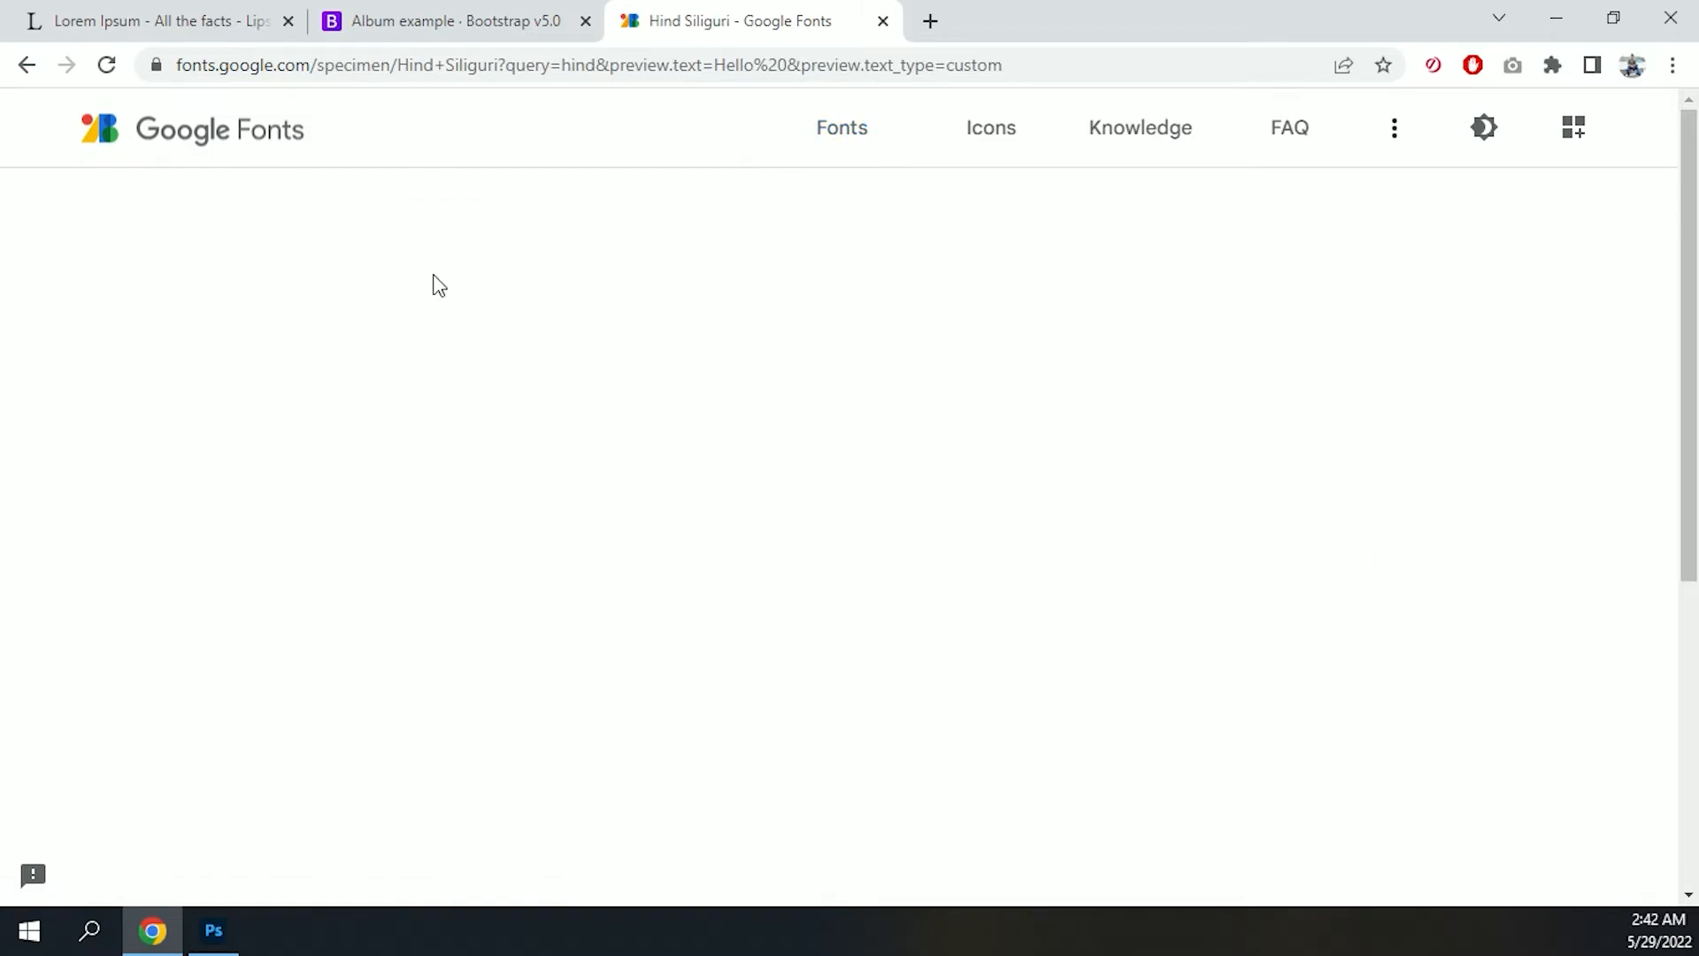
scroll(918, 679, "down", 10)
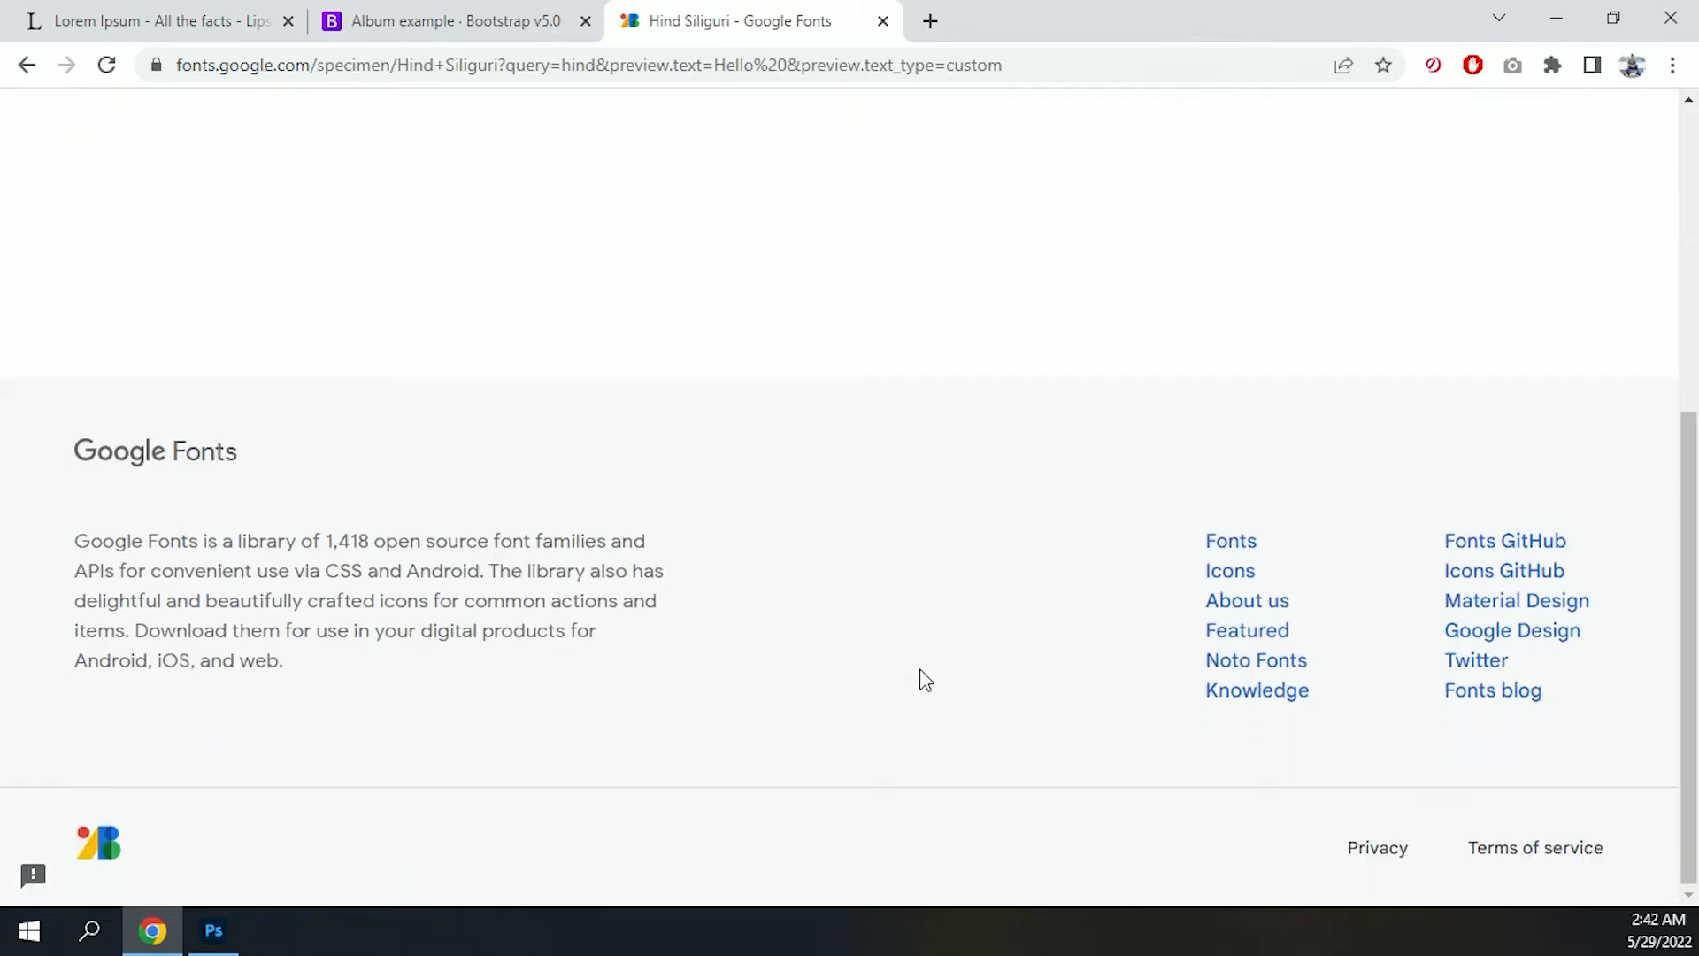
scroll(918, 678, "up", 10)
left_click(106, 66)
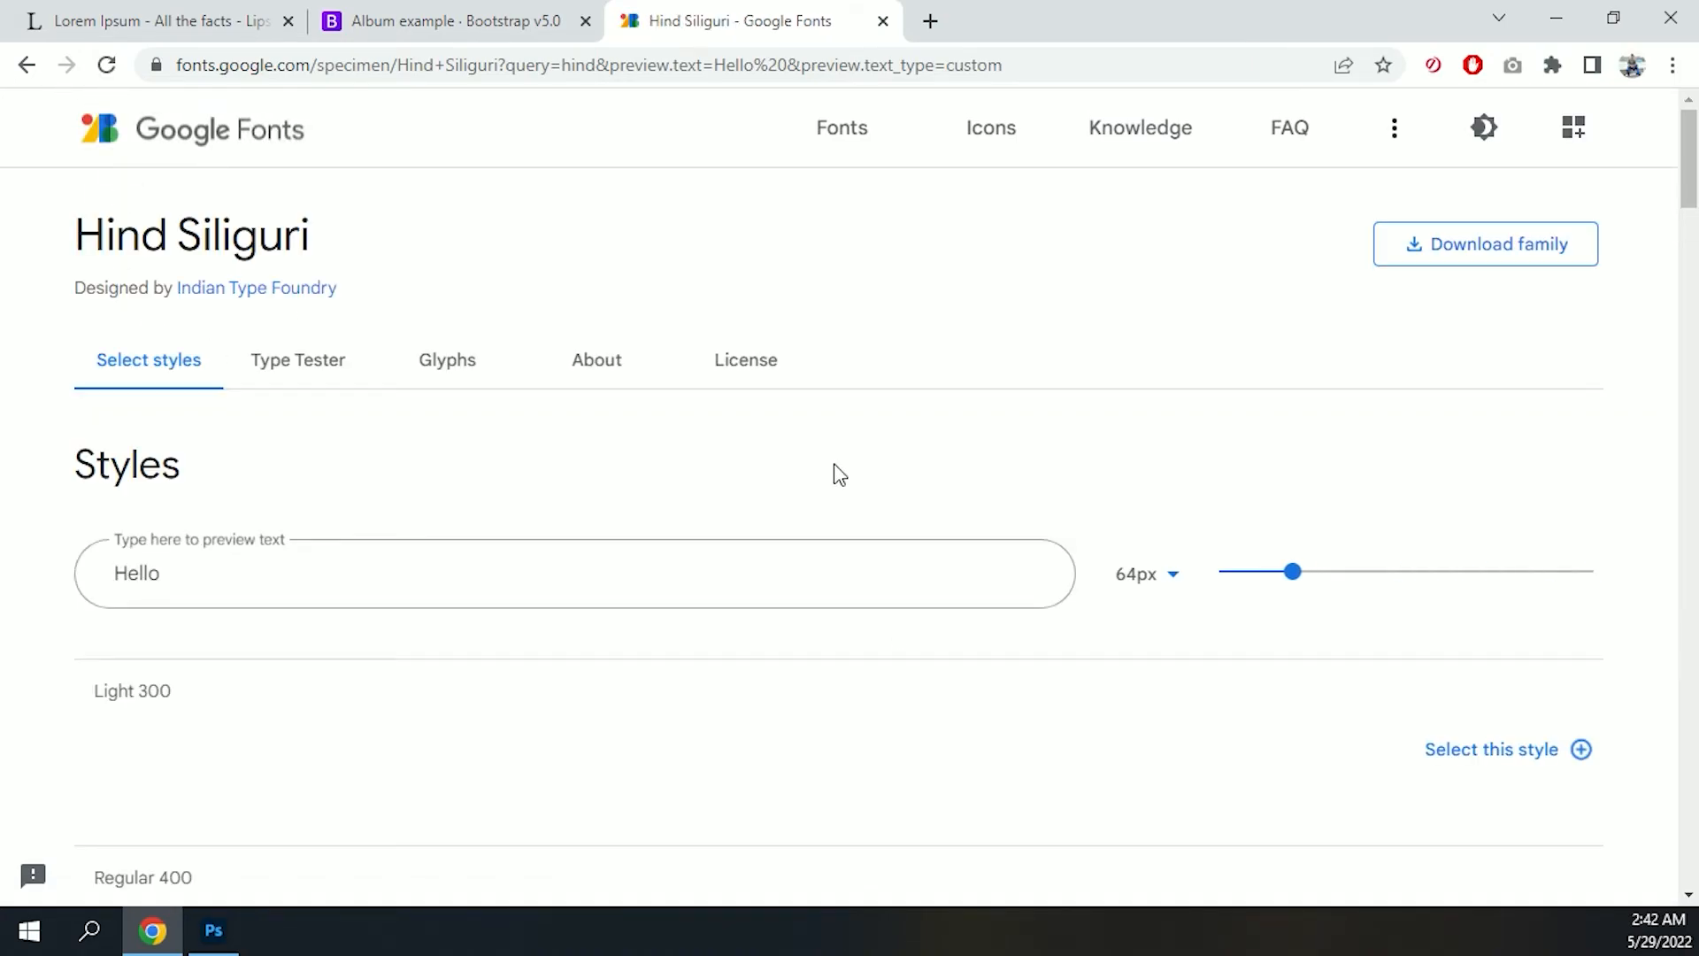
Step: Select Hind Siliguri's Regular 400 style and download the family to the Downloads folder as the ZIP archive Hind_Siliguri
scroll(652, 454, "down", 5)
scroll(380, 509, "up", 2)
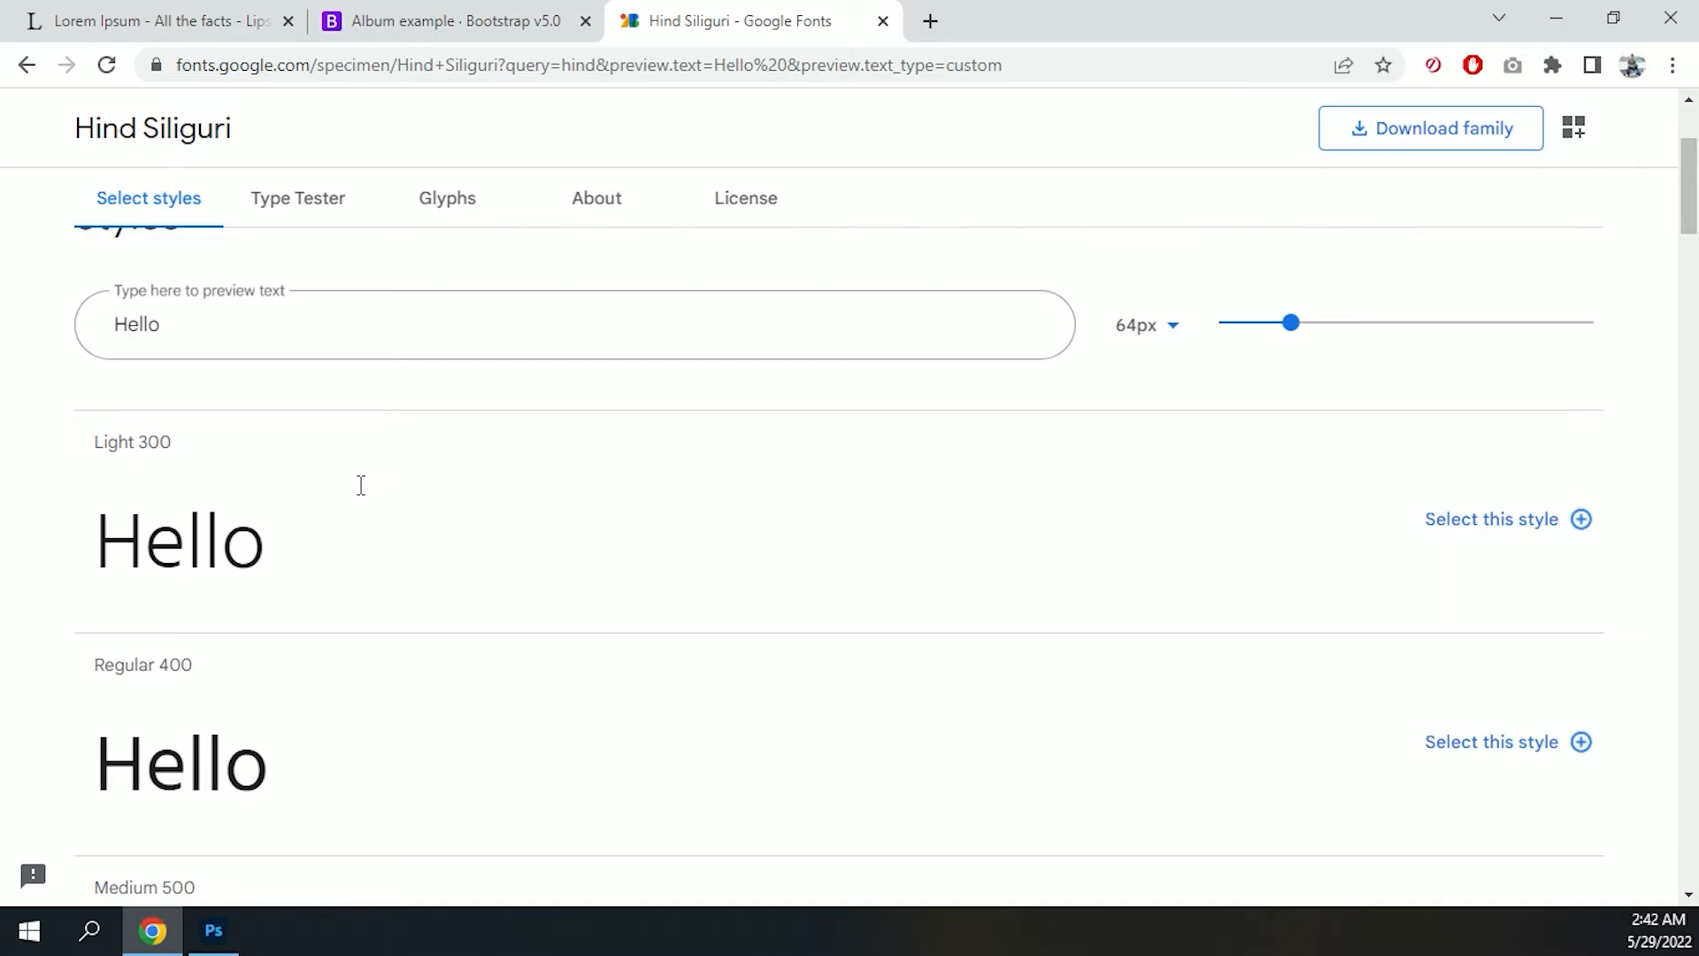
scroll(198, 435, "down", 1)
scroll(154, 549, "down", 7)
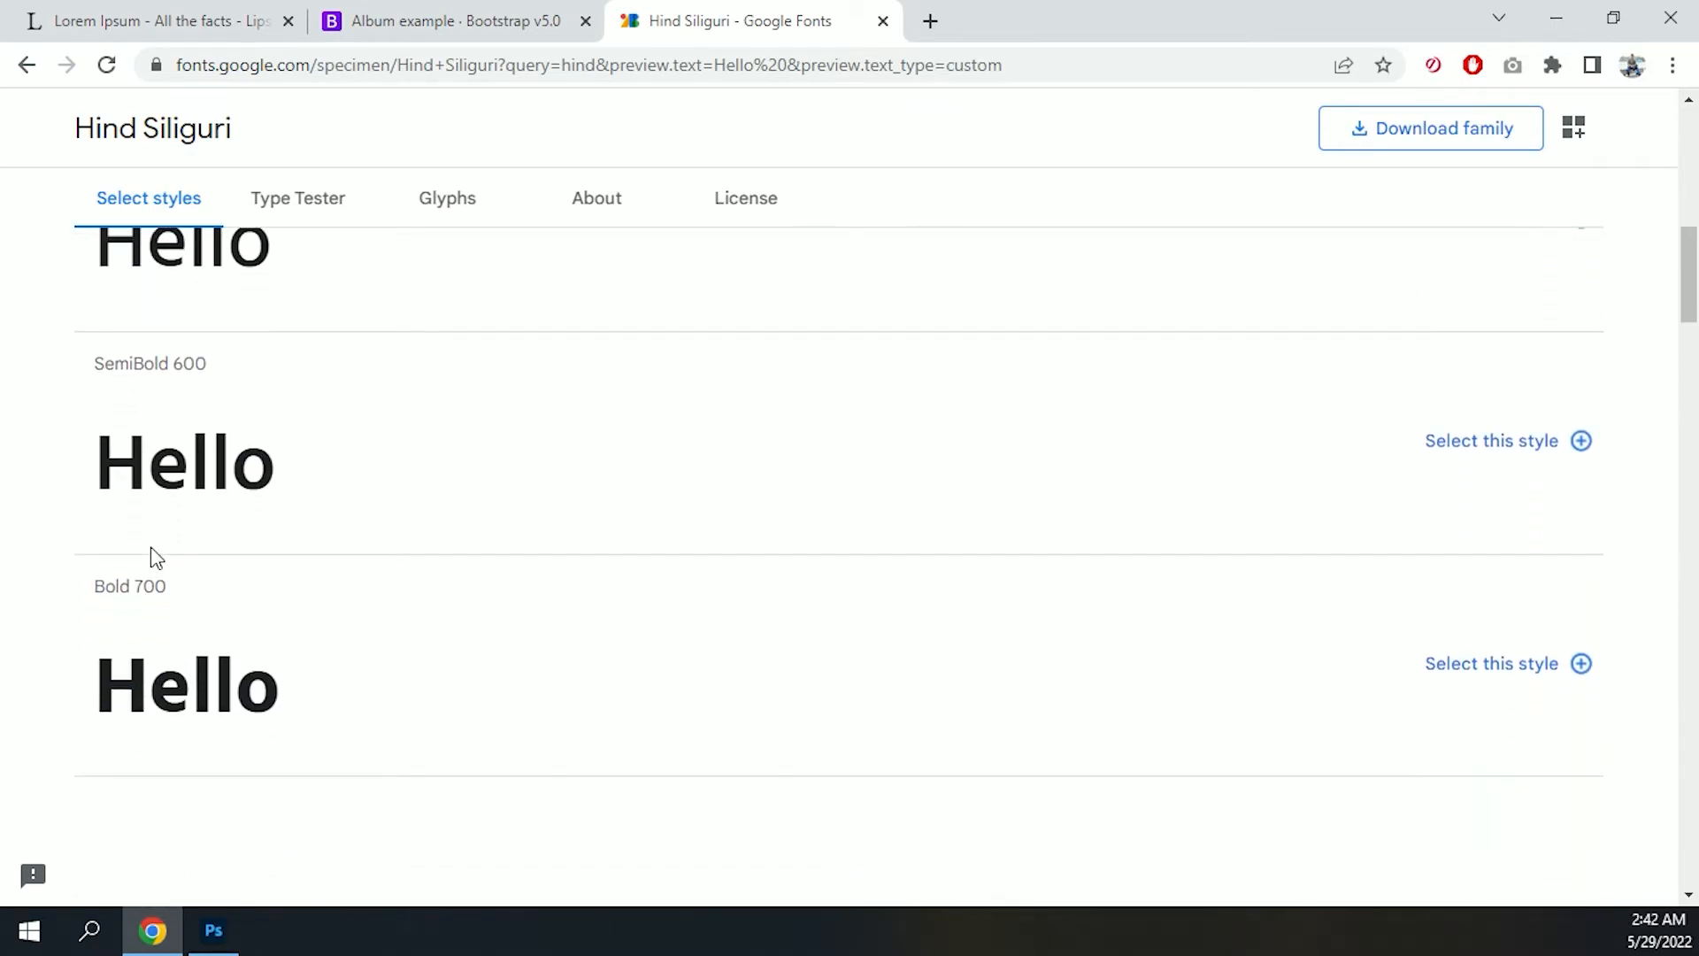
scroll(157, 558, "up", 6)
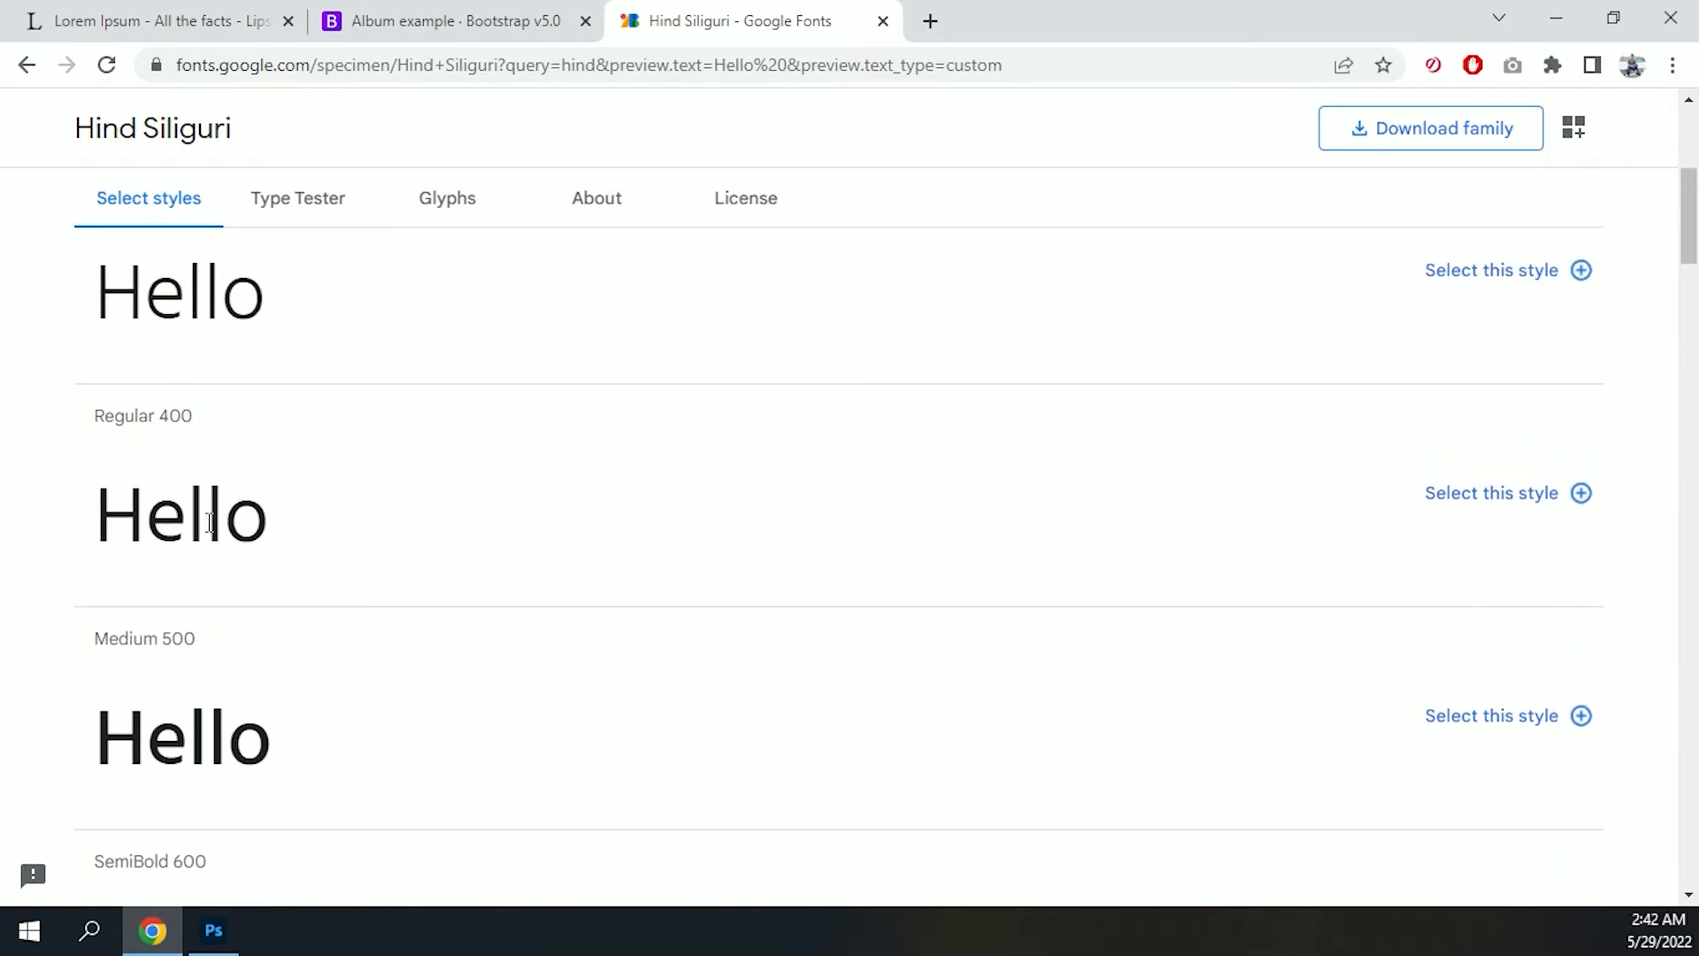
left_click(1483, 507)
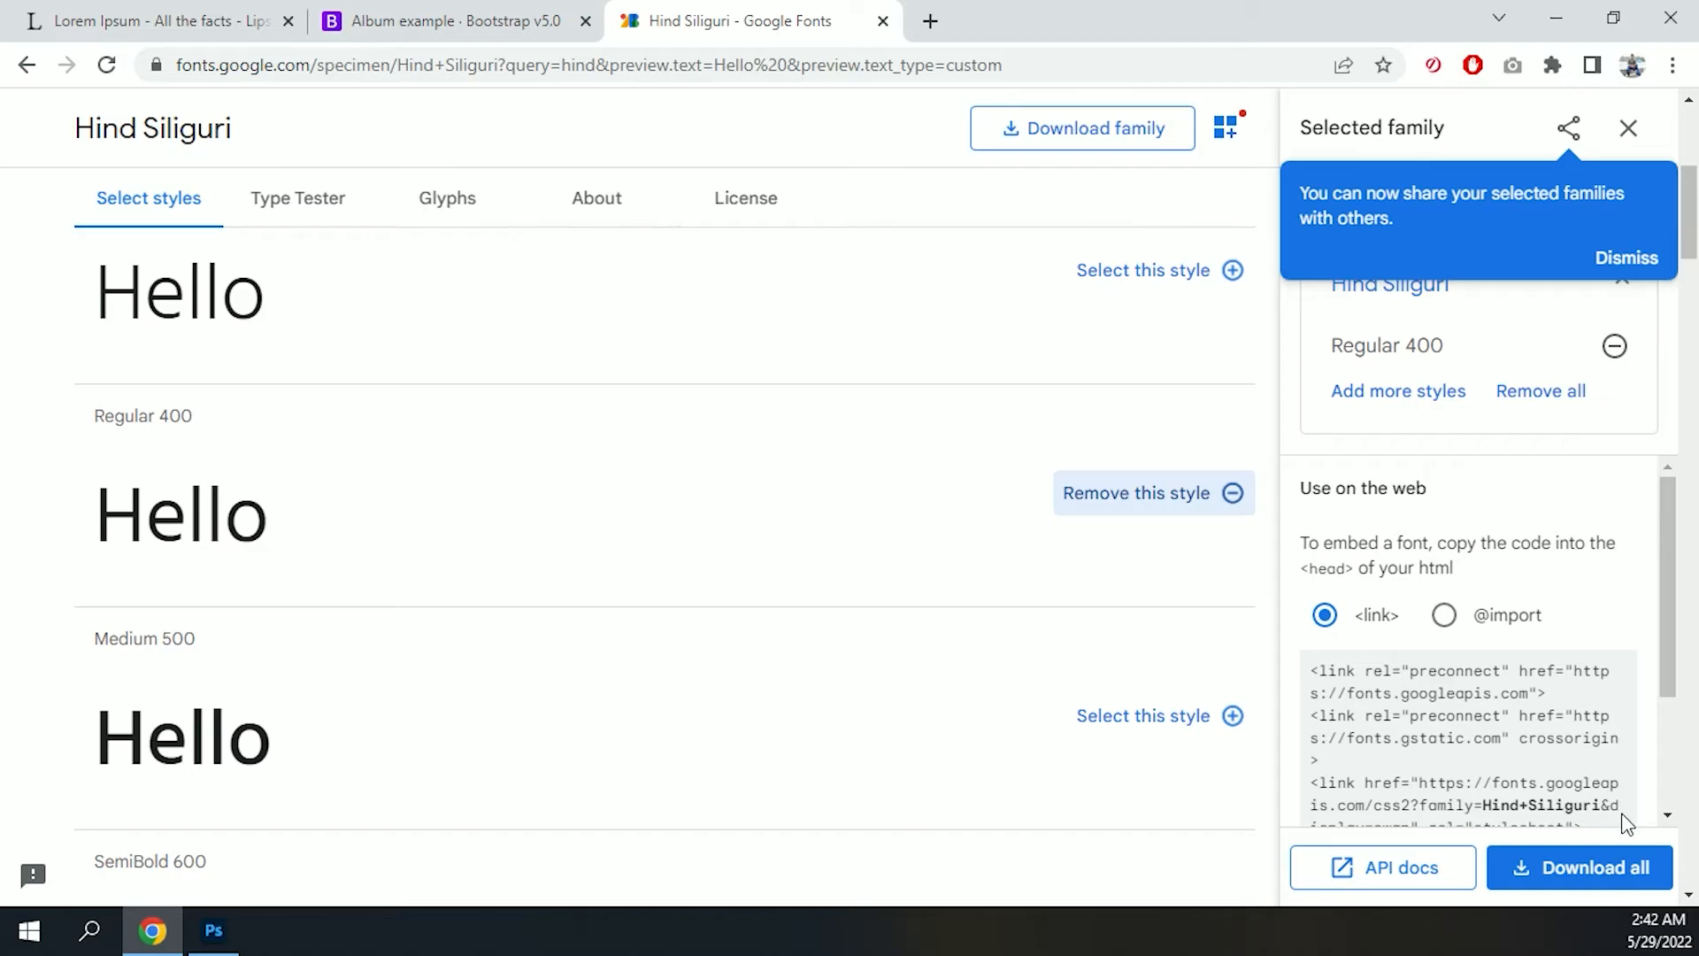
left_click(1545, 881)
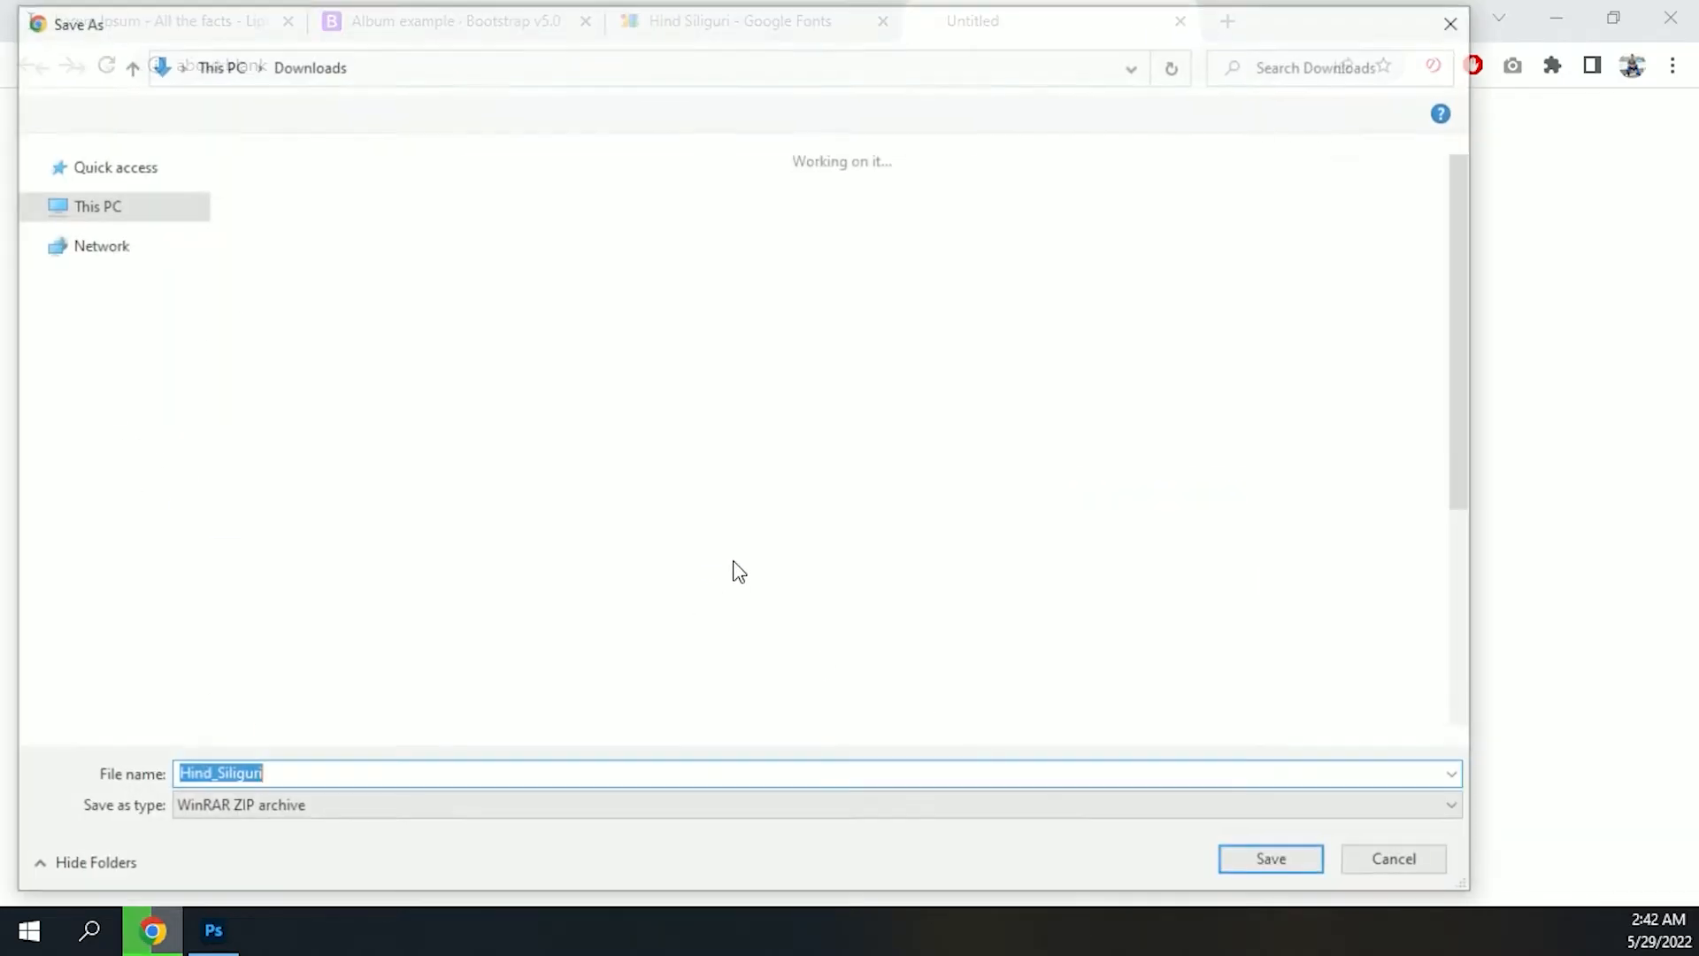
left_click(1308, 872)
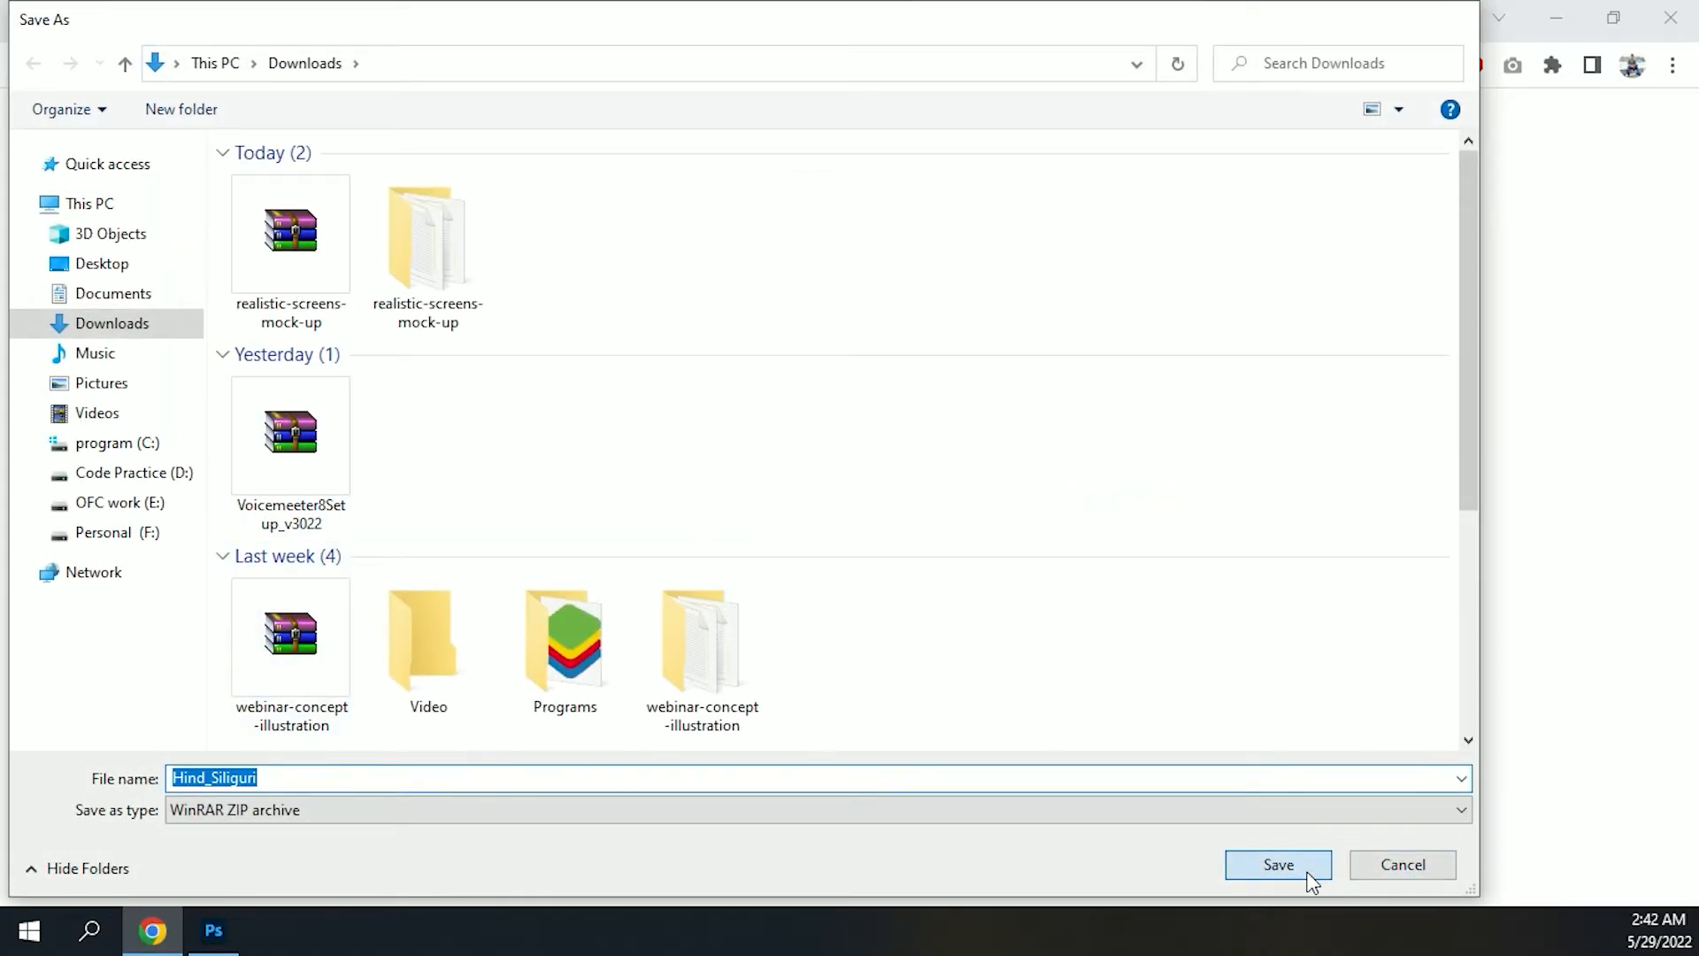
Step: Show the downloaded Hind_Siliguri.zip in its folder and open the extracted Hind_Siliguri folder
left_click(263, 871)
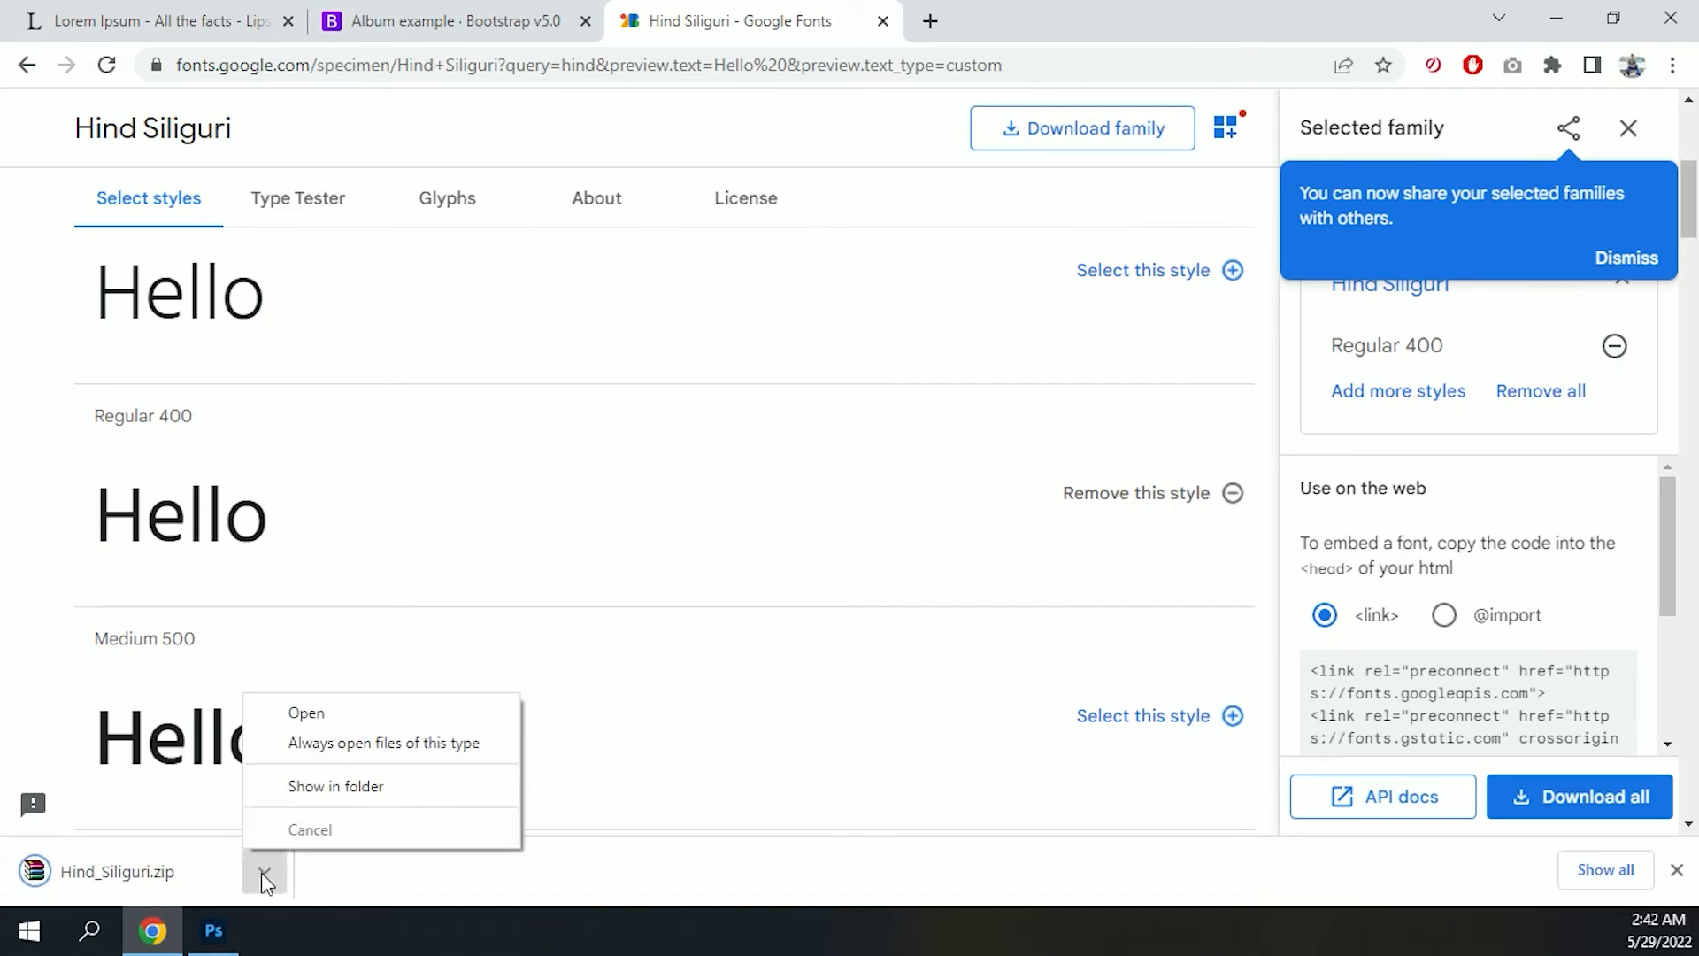
left_click(334, 787)
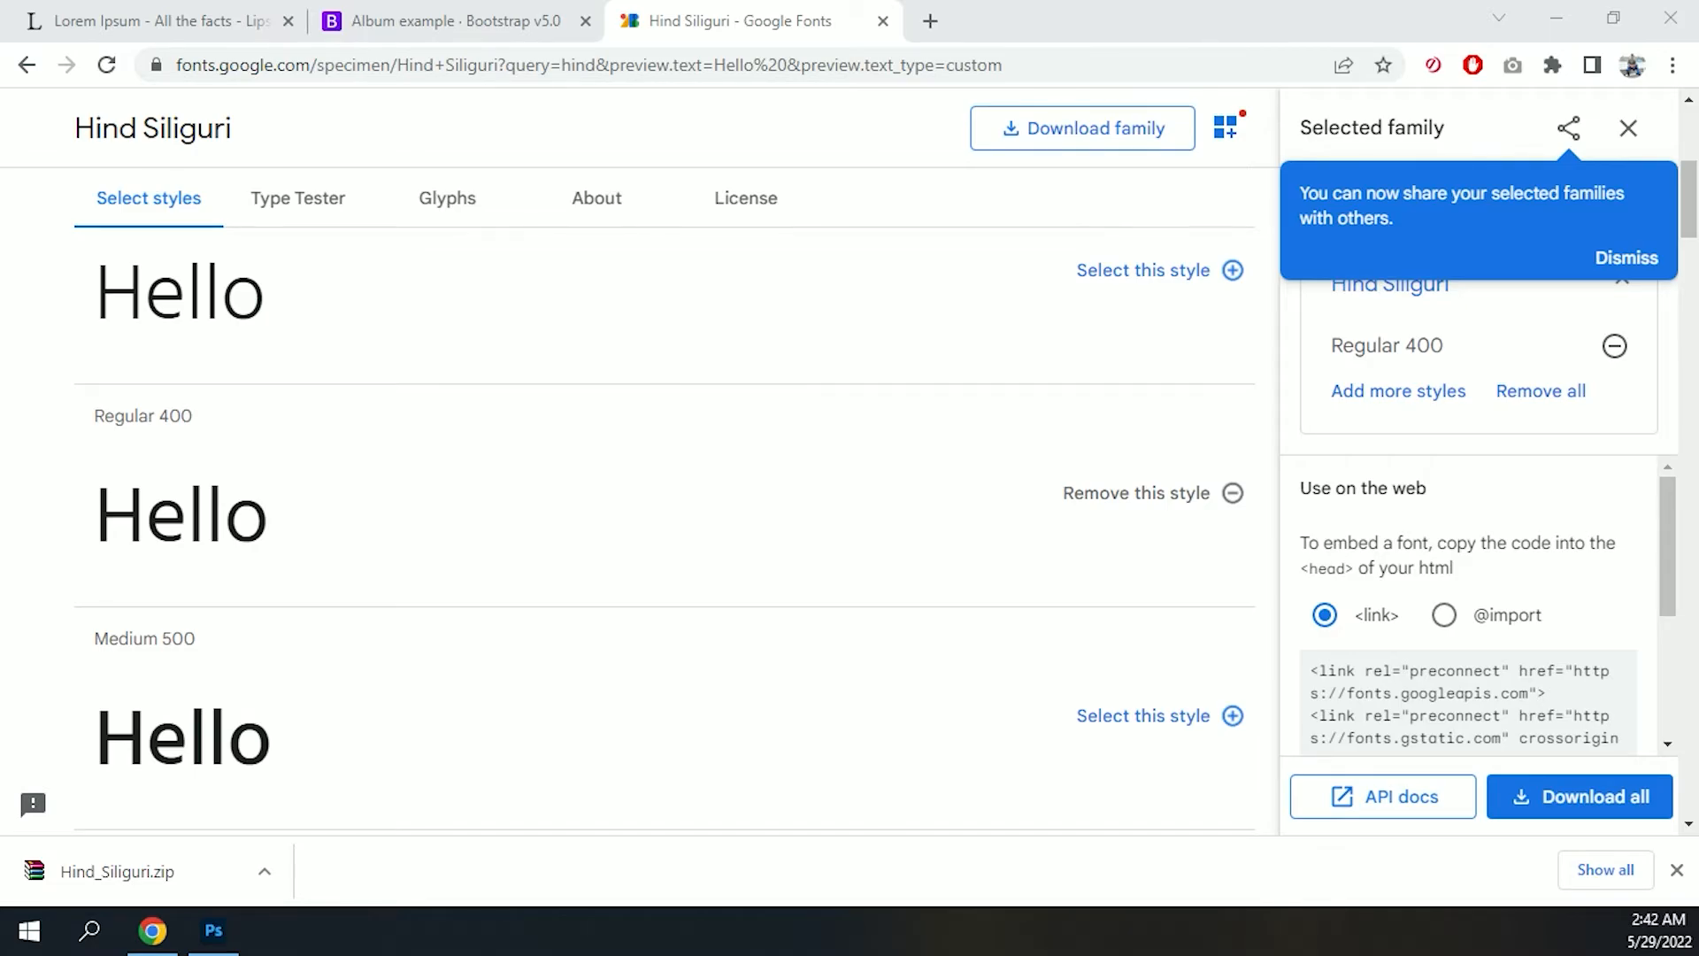
left_click_drag(0, 407, 903, 0)
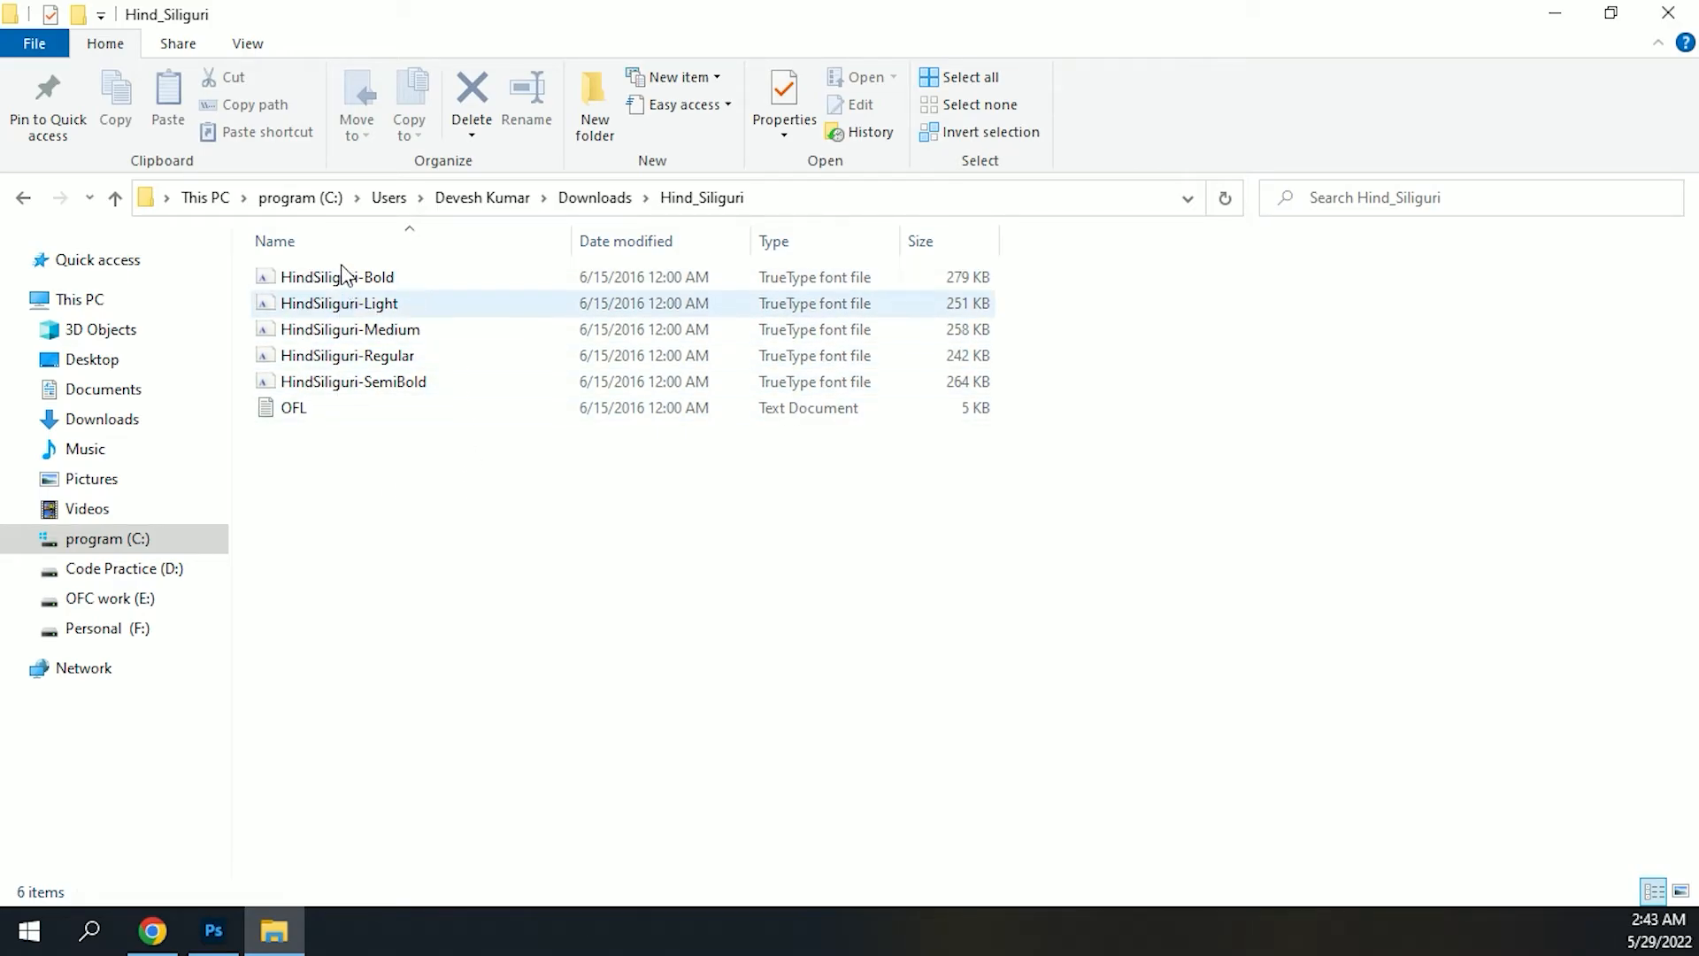
Step: Install the HindSiliguri-Medium font file and close its preview
double_click(267, 335)
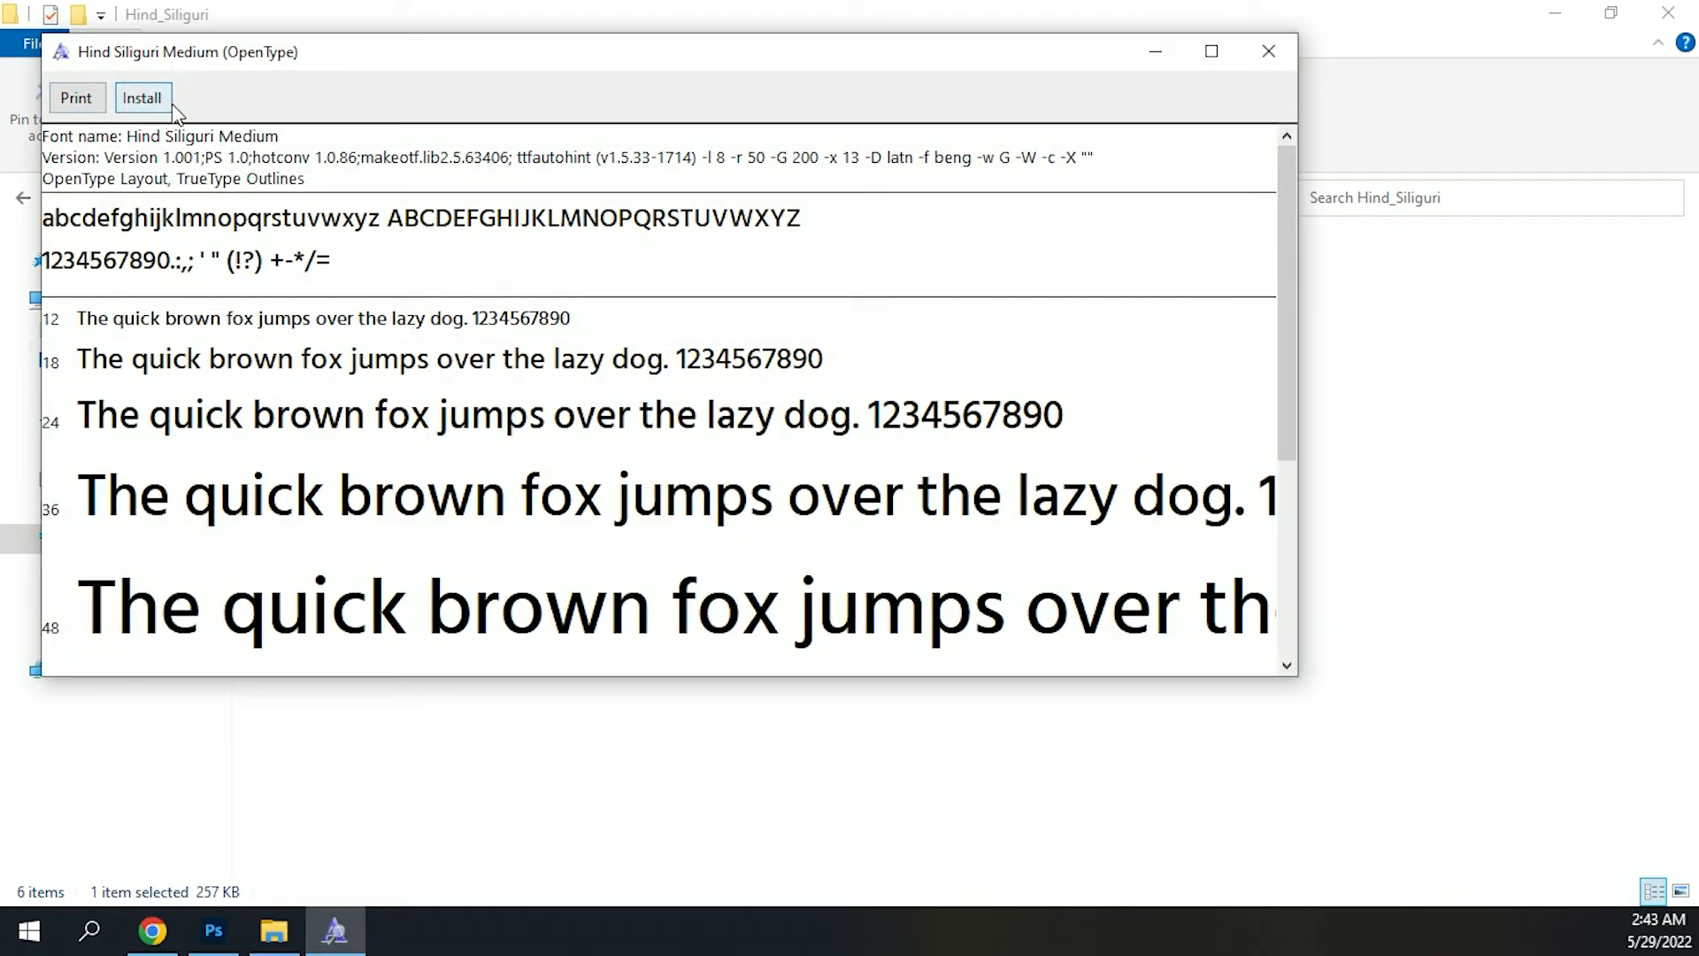
left_click(152, 102)
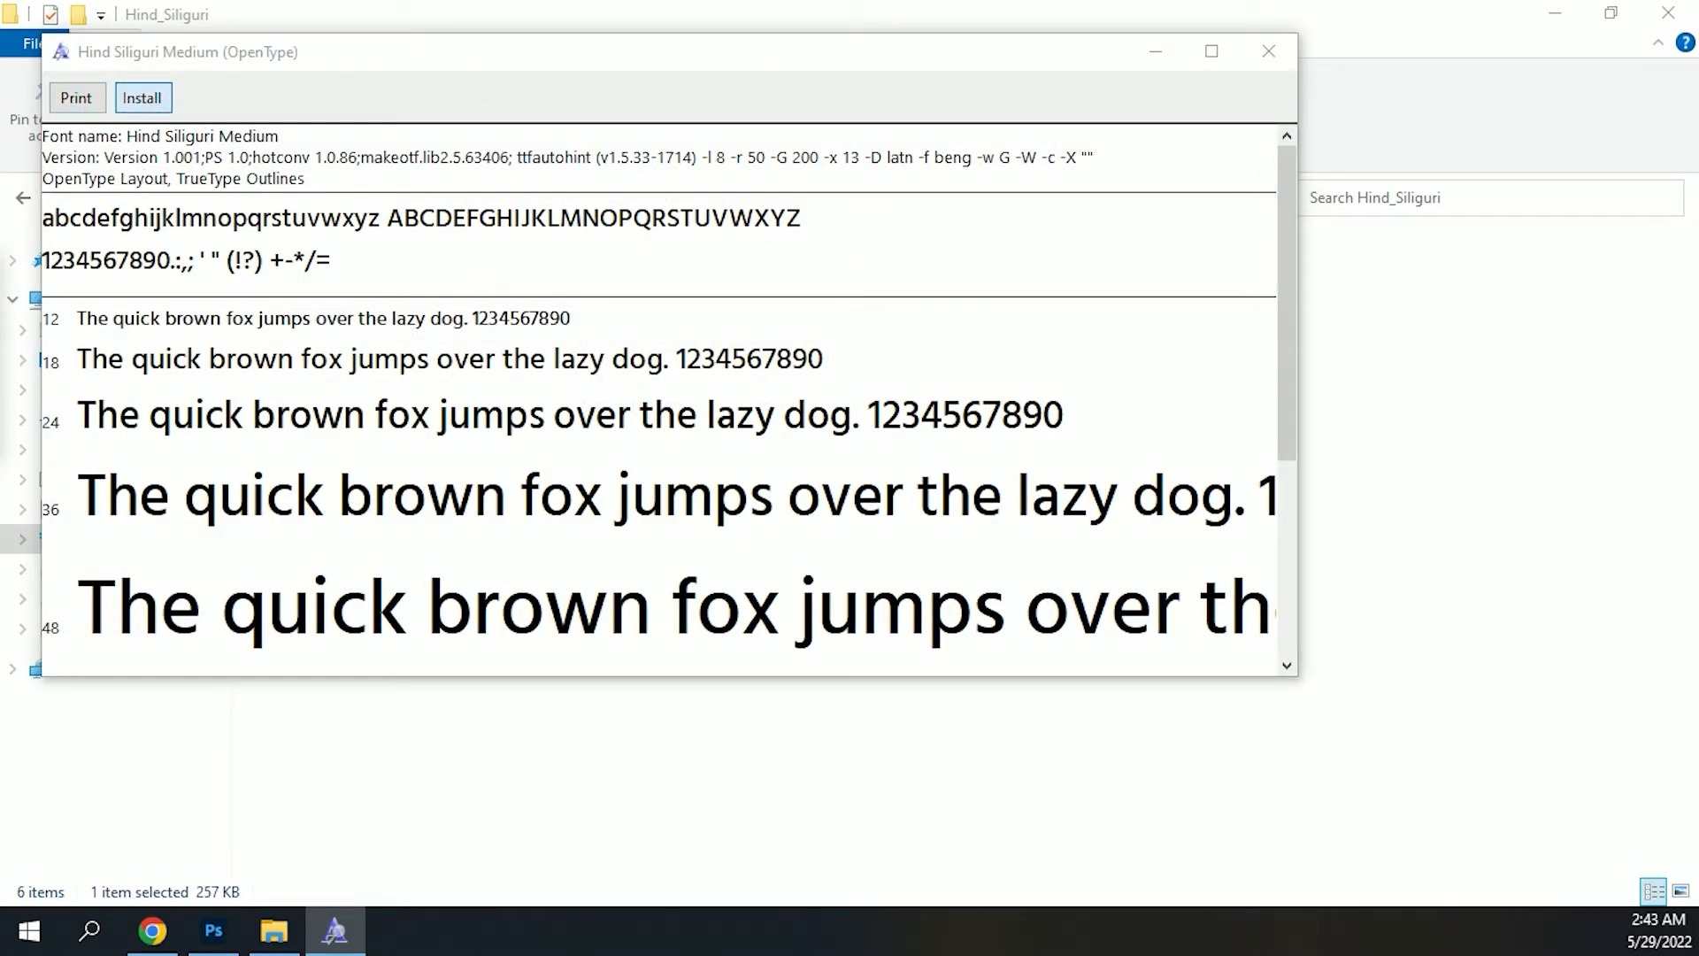
left_click(1265, 46)
Step: Switch to Photoshop and search the font list of the selected Lorem Ipsum text layer for "hin"
left_click(214, 930)
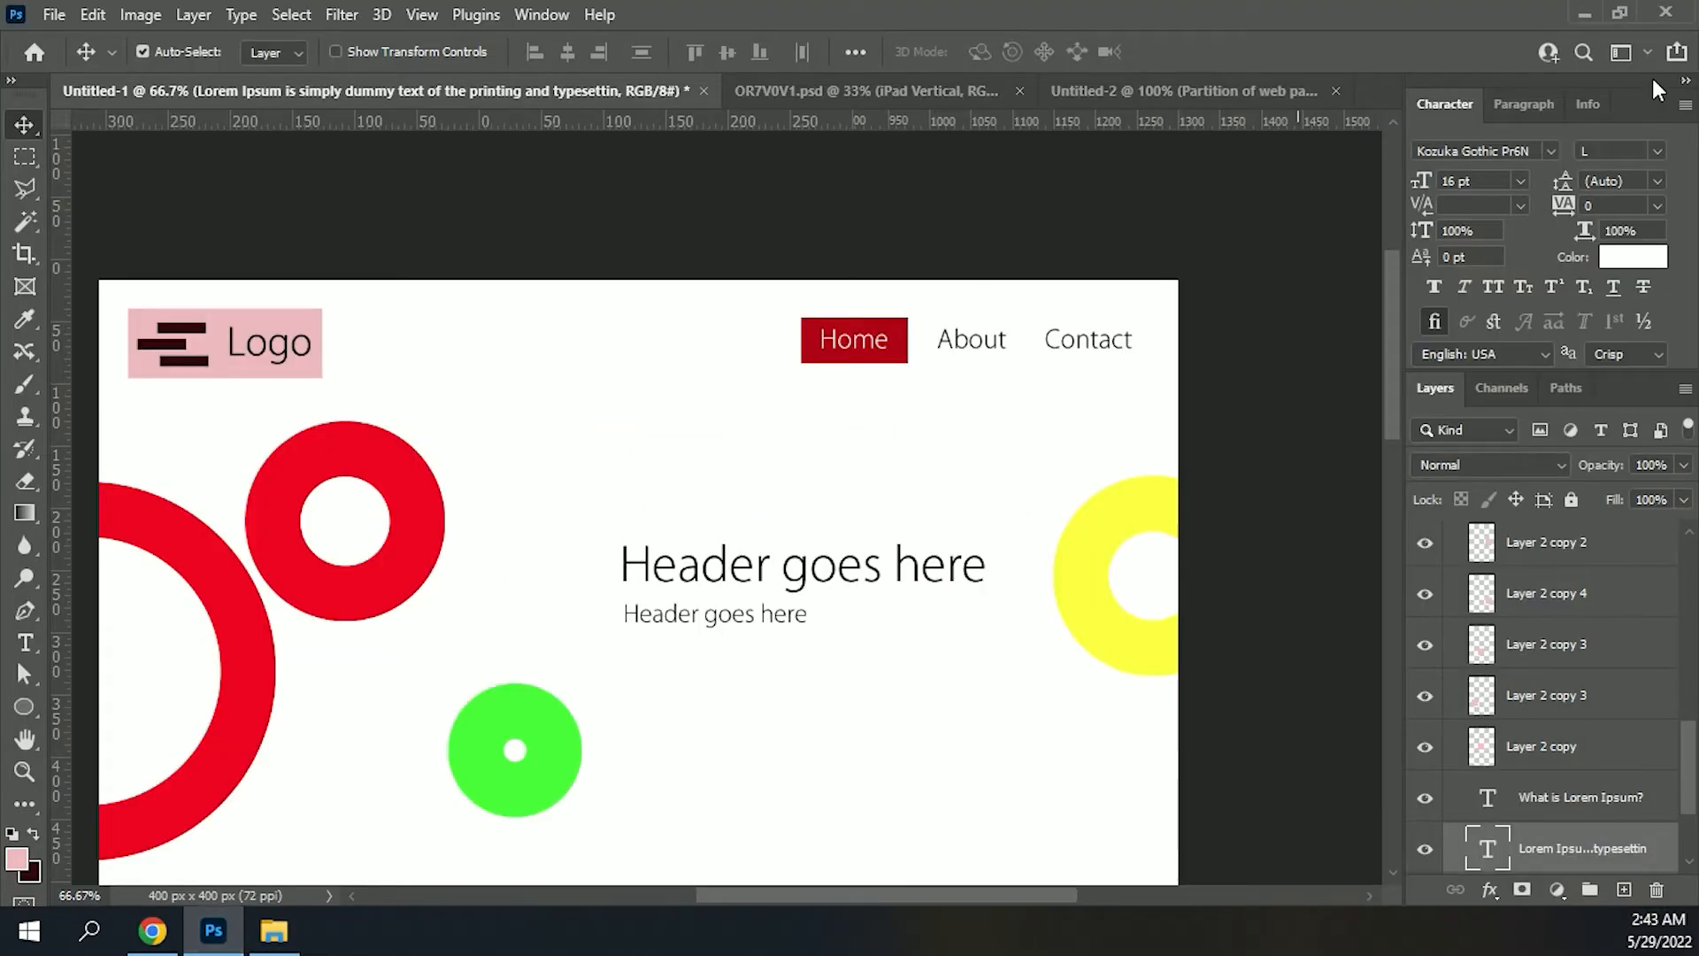
left_click(1519, 152)
type("thin")
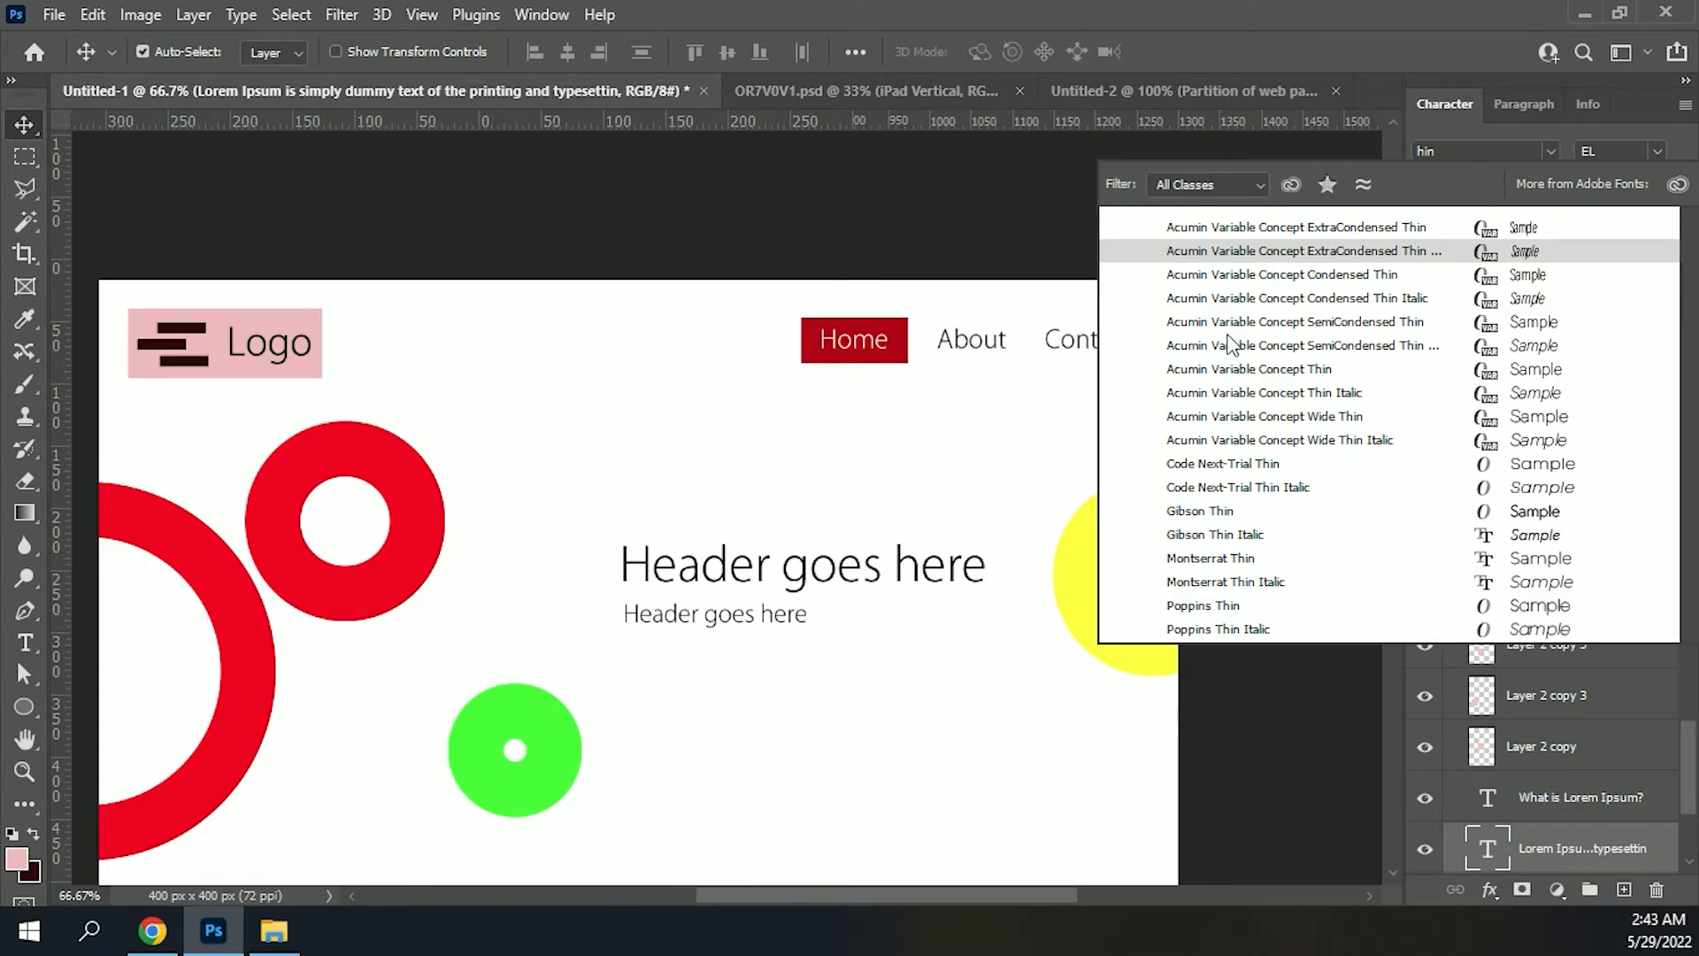
key("Down")
key("Down")
key("Down")
key("Down")
key("Escape")
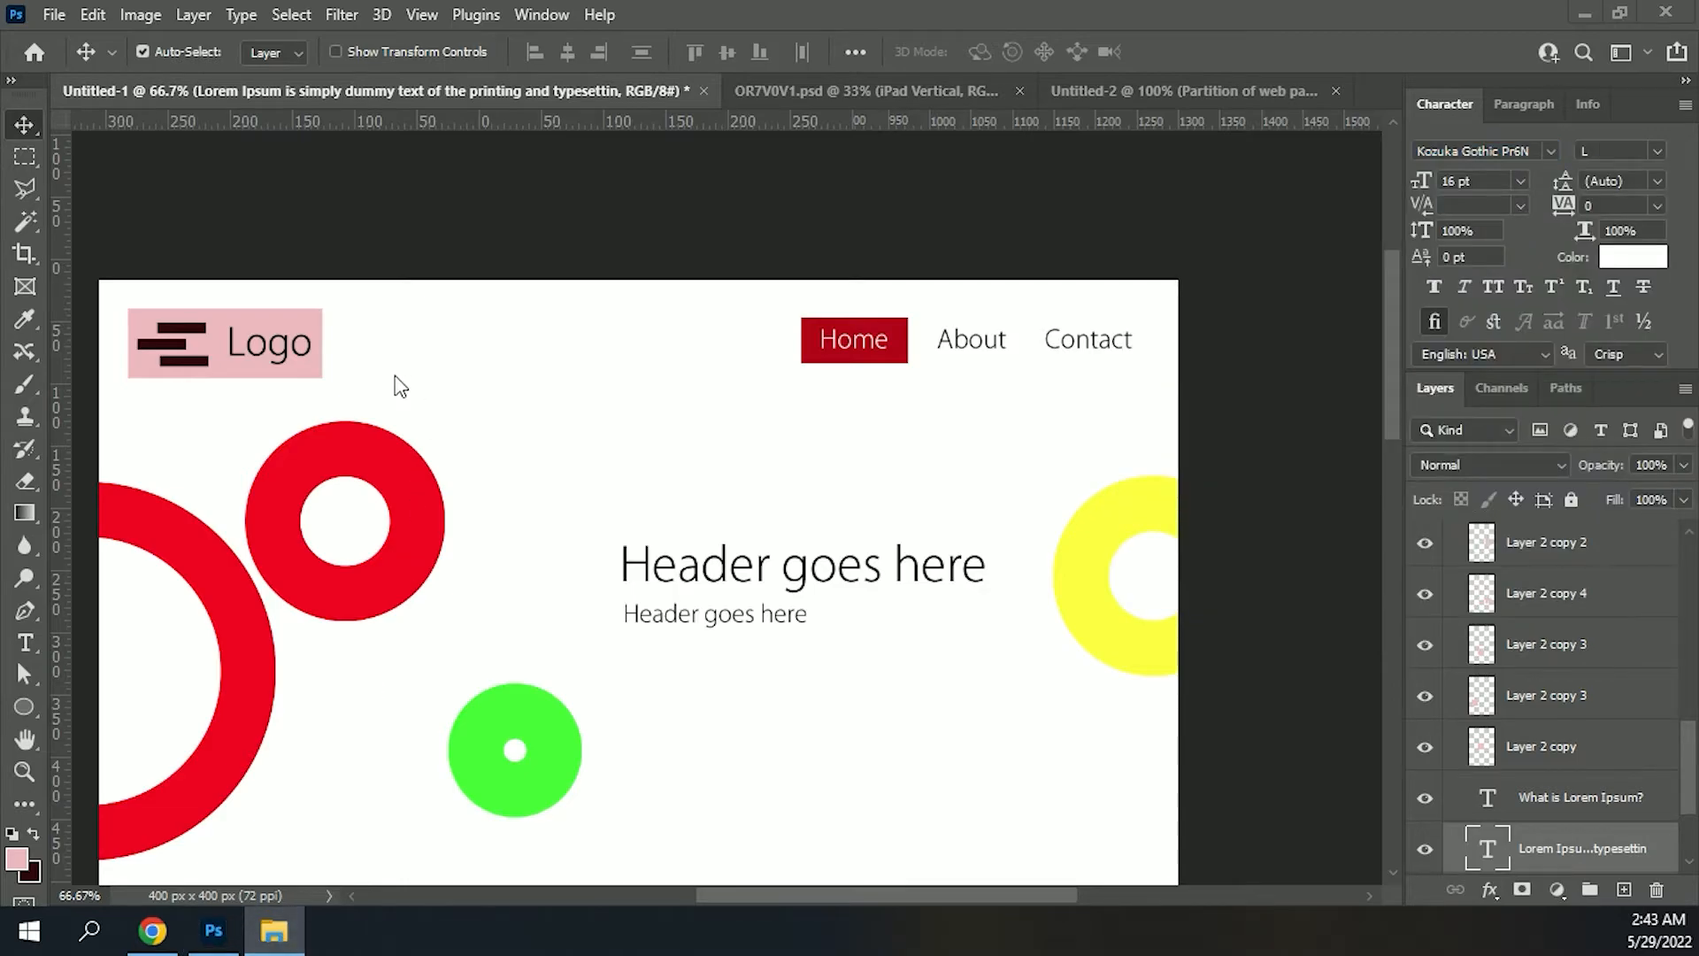
Step: Check the name of the Medium font file in the Hind_Siliguri folder, and return to Photoshop
mouse_move(256, 945)
left_click(284, 830)
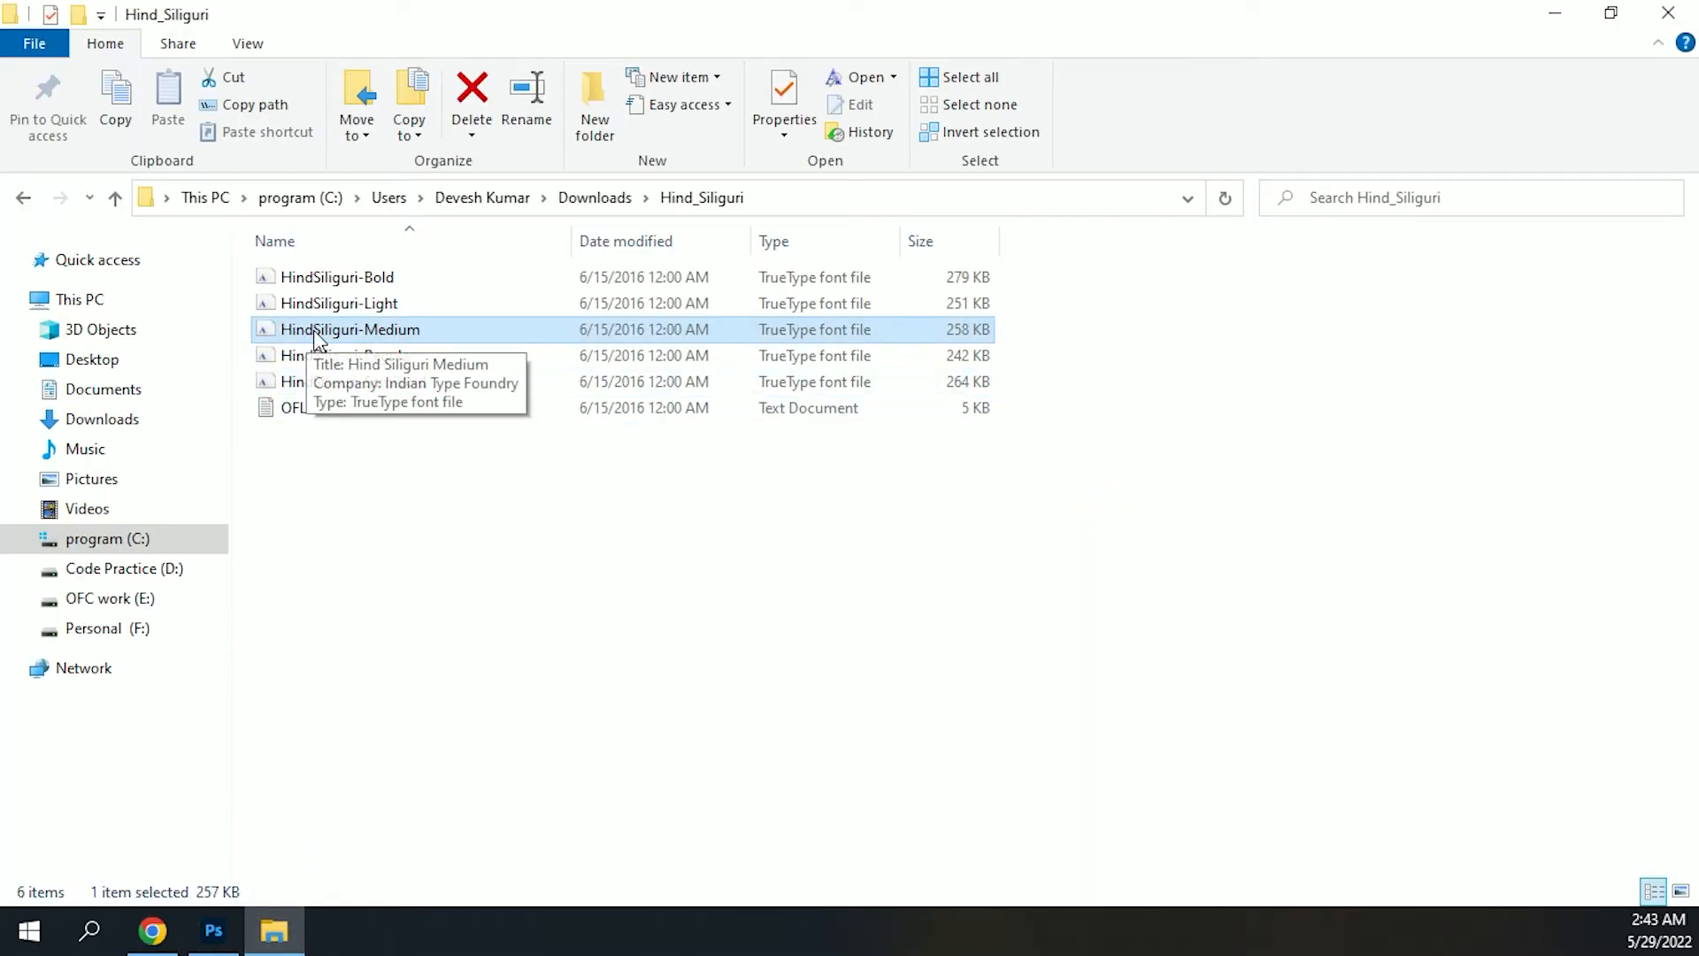
key("alt+Tab")
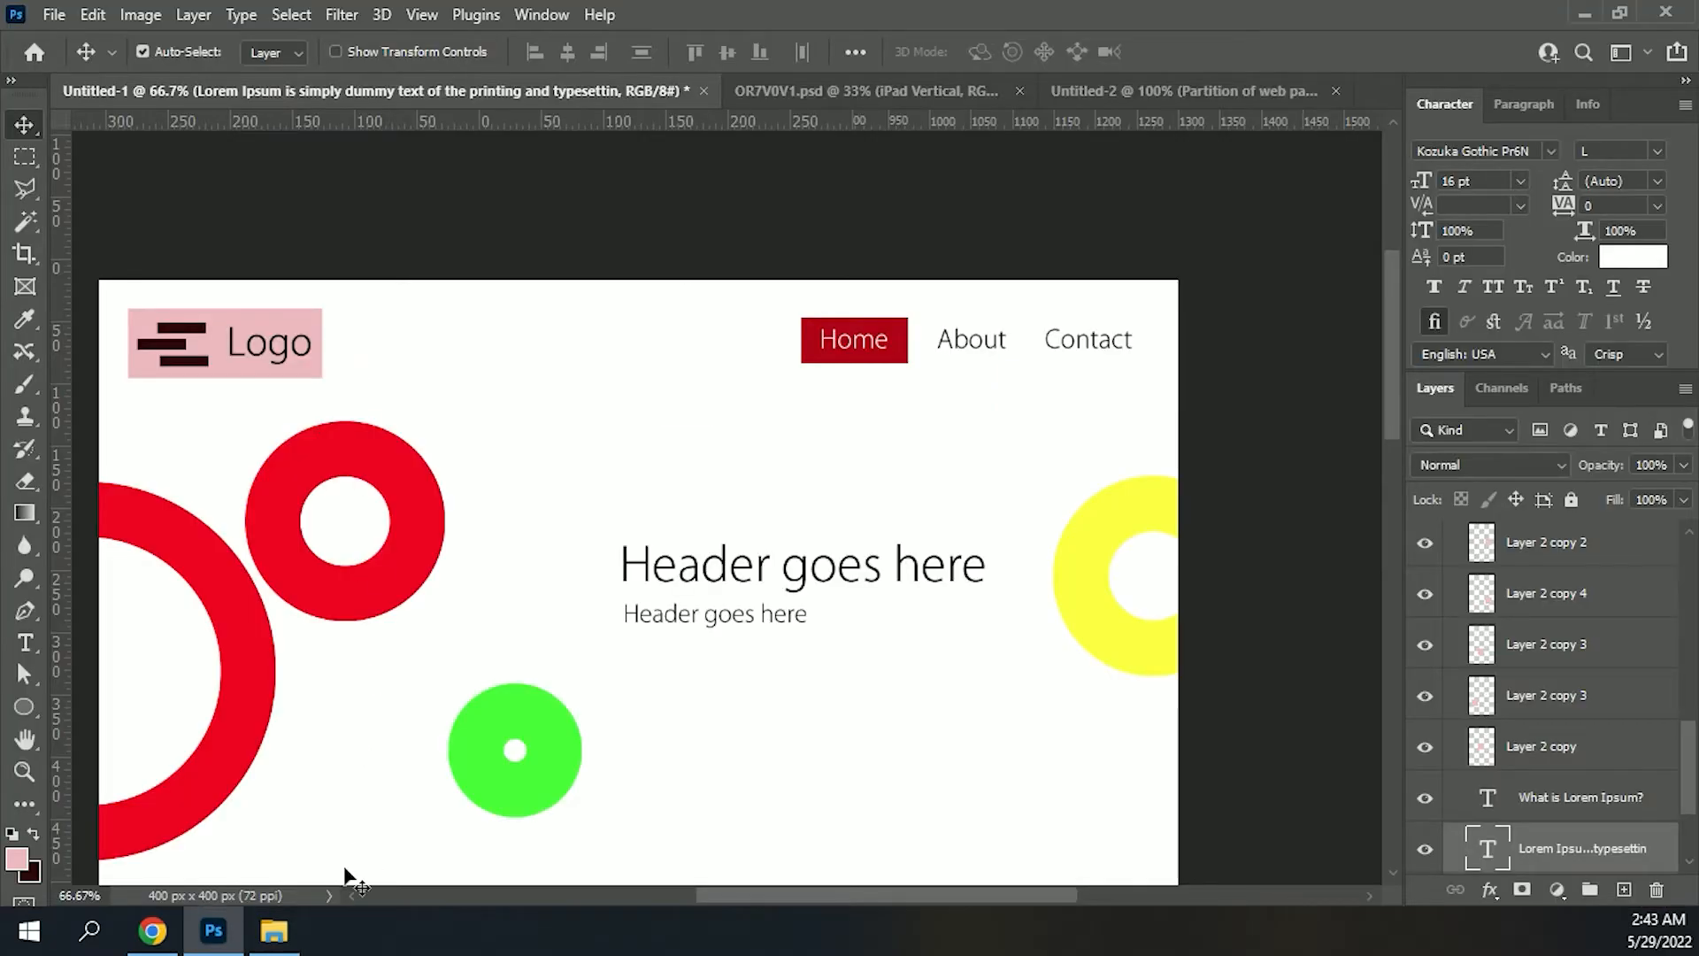
Step: Set the font of the selected Lorem Ipsum paragraph text layer to Hind Siliguri Medium
left_click(1549, 153)
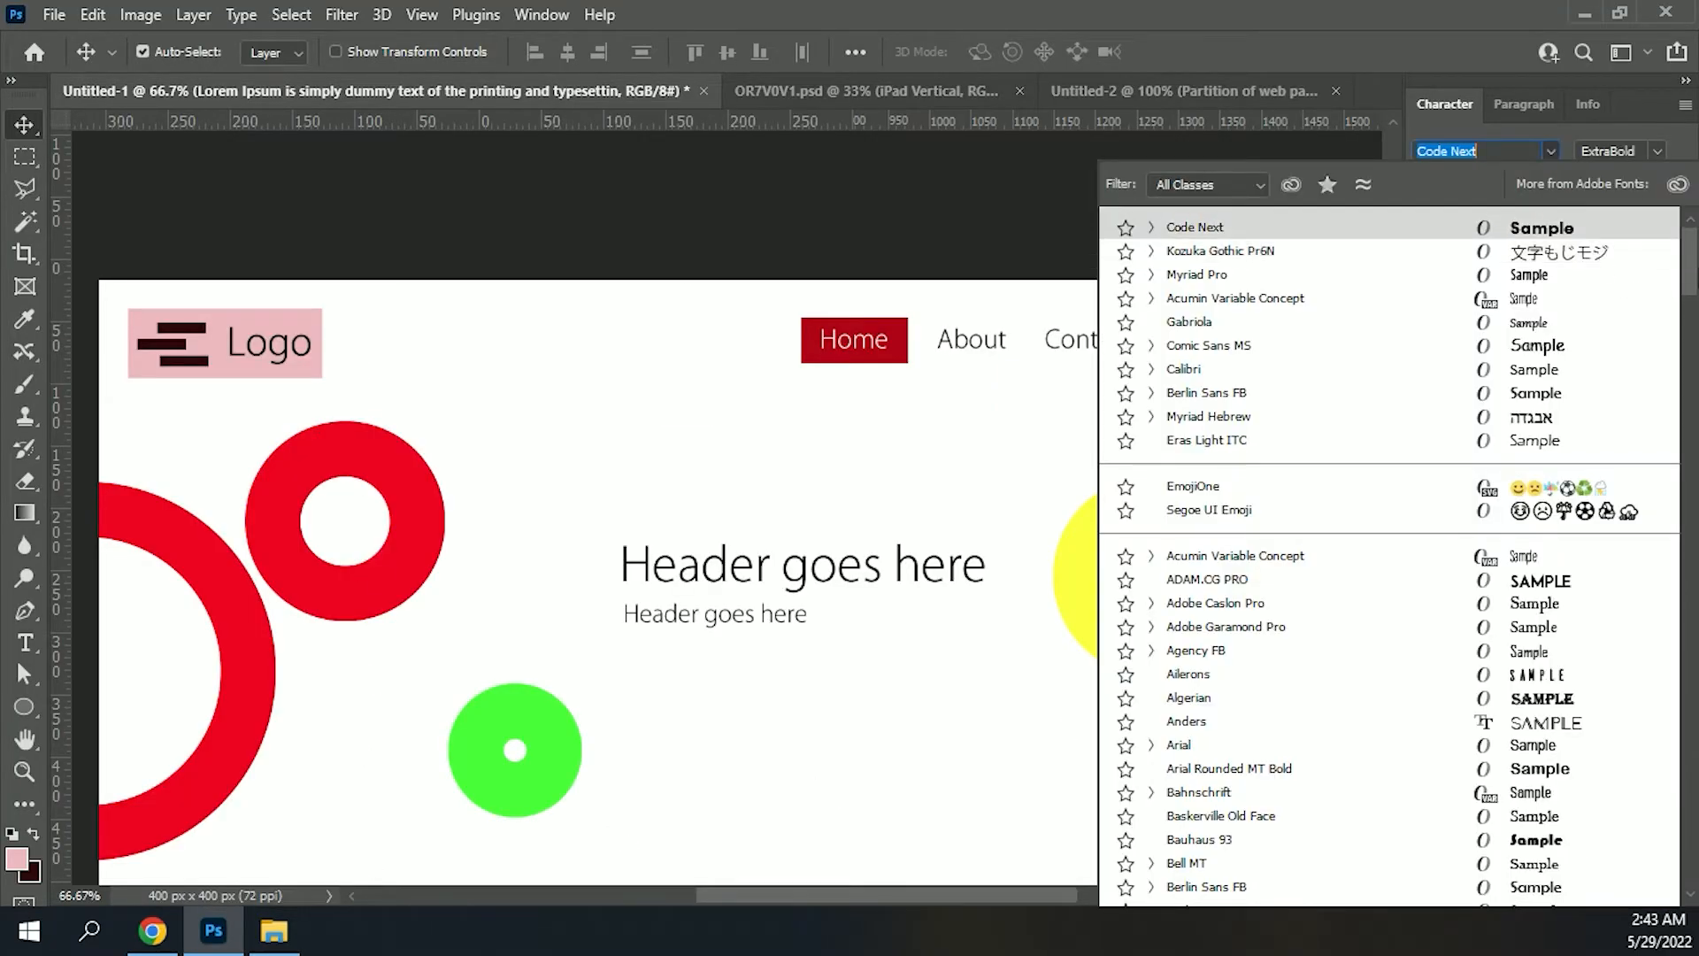
left_click_drag(1689, 272, 1693, 513)
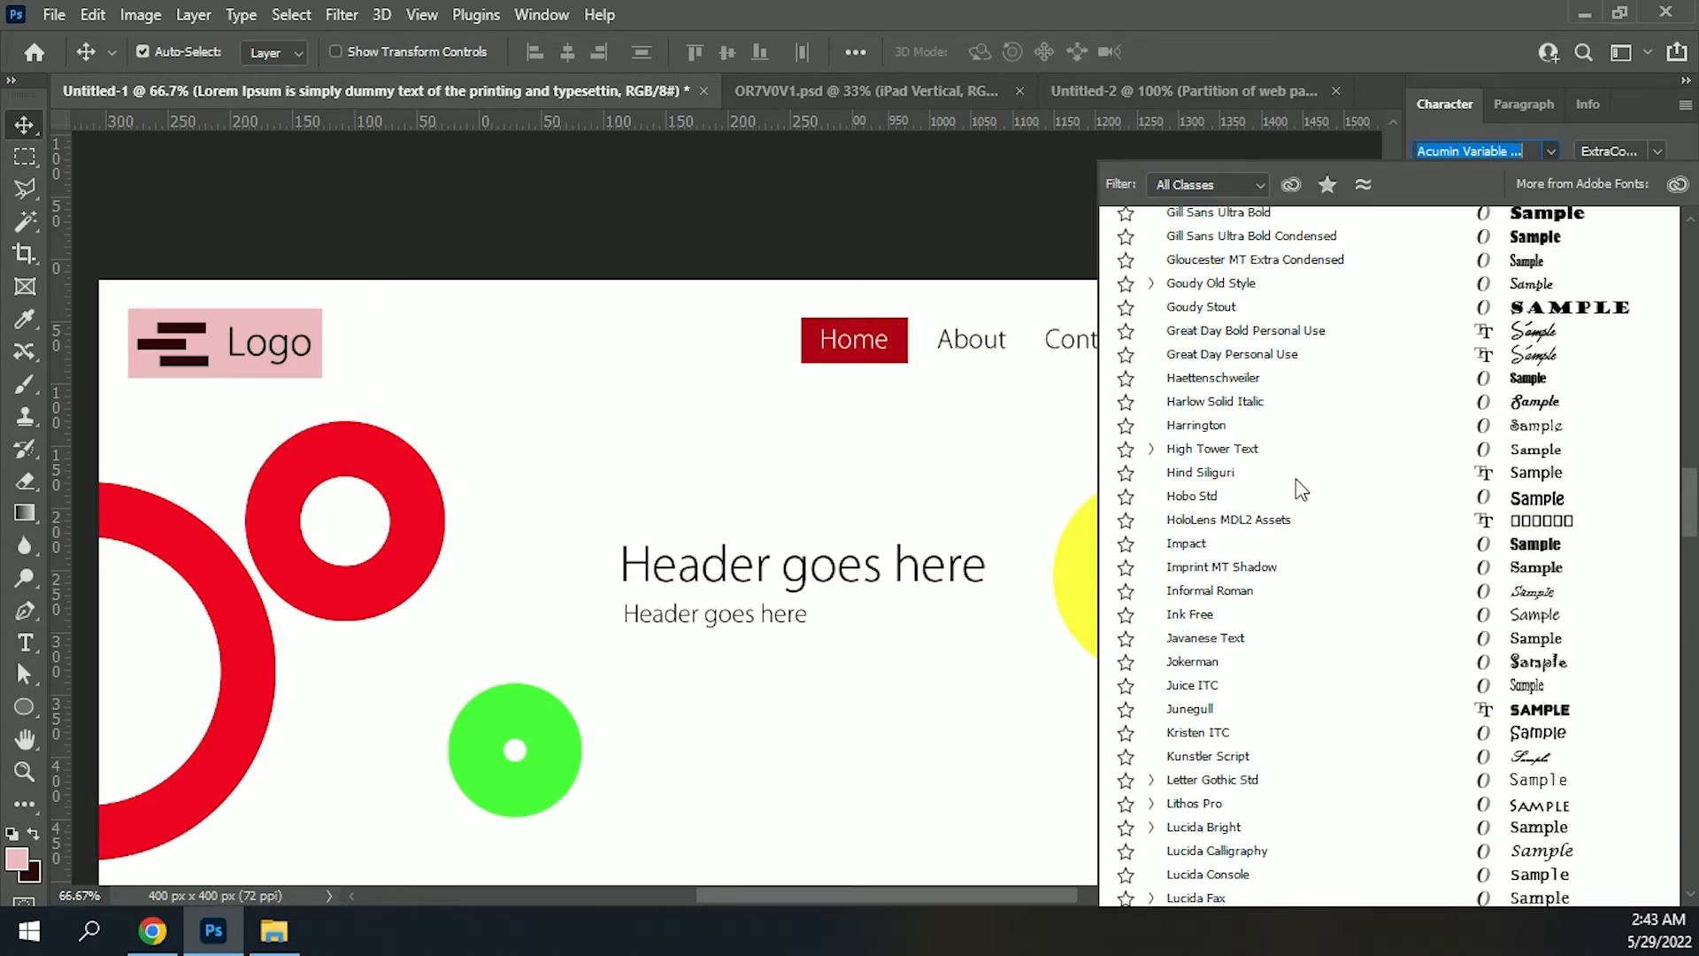
left_click(1203, 473)
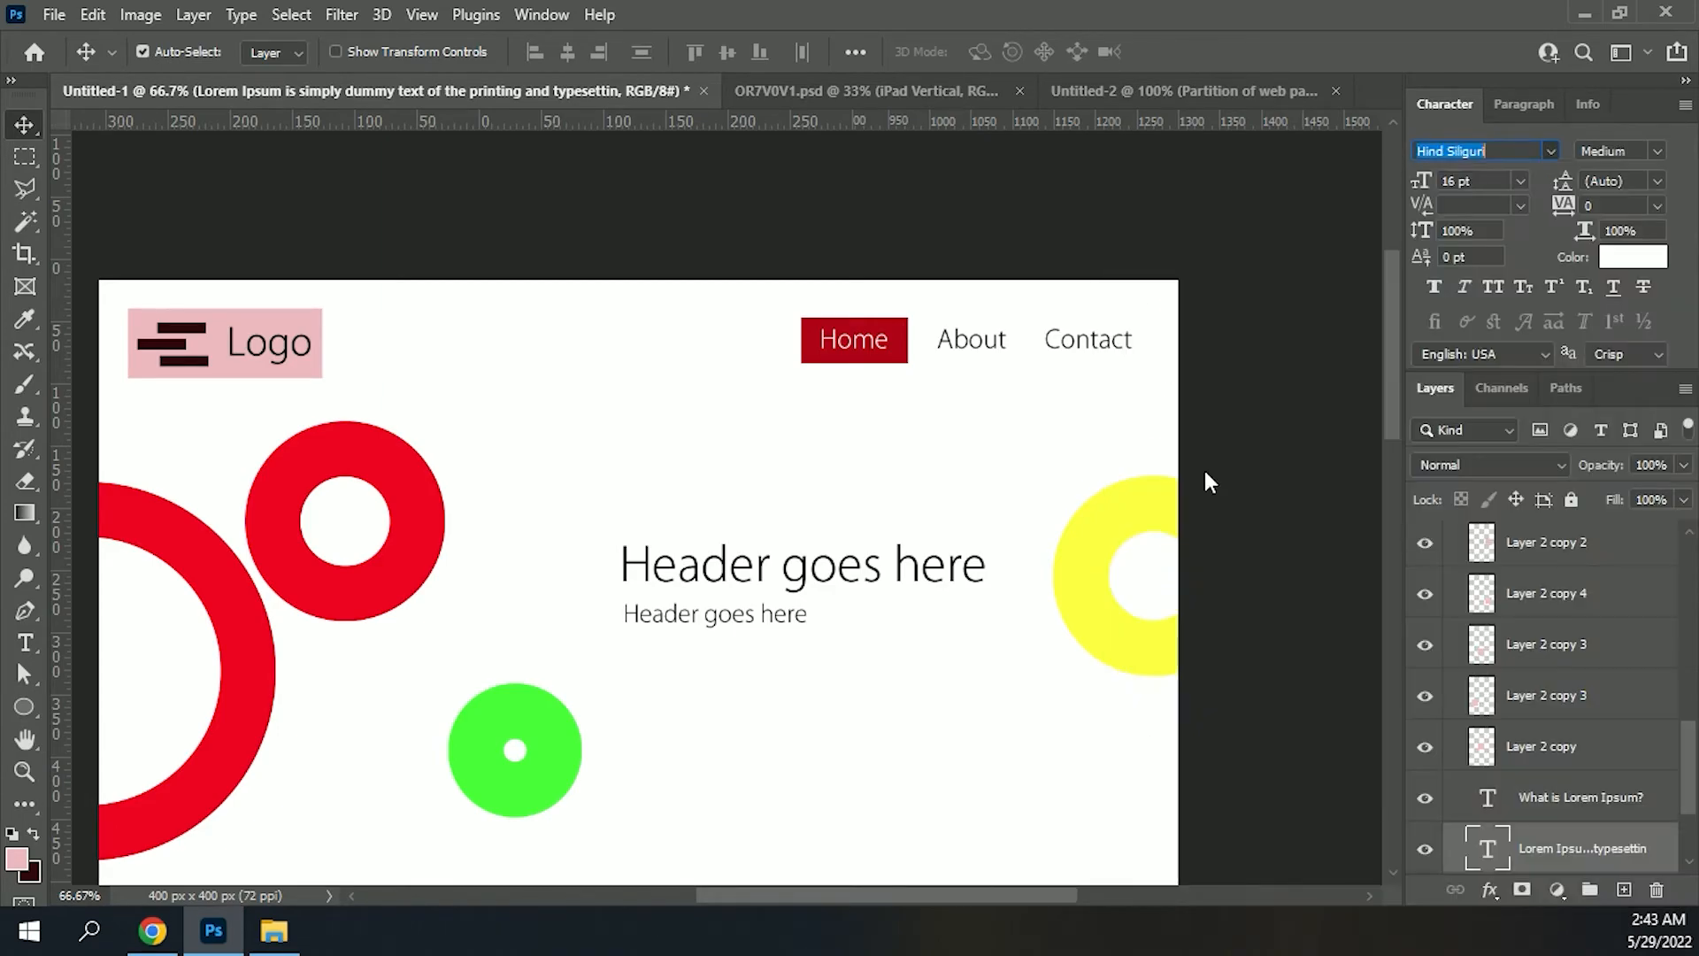
Step: Change the Home navigation label's font to Hind Siliguri Medium
left_click(833, 339)
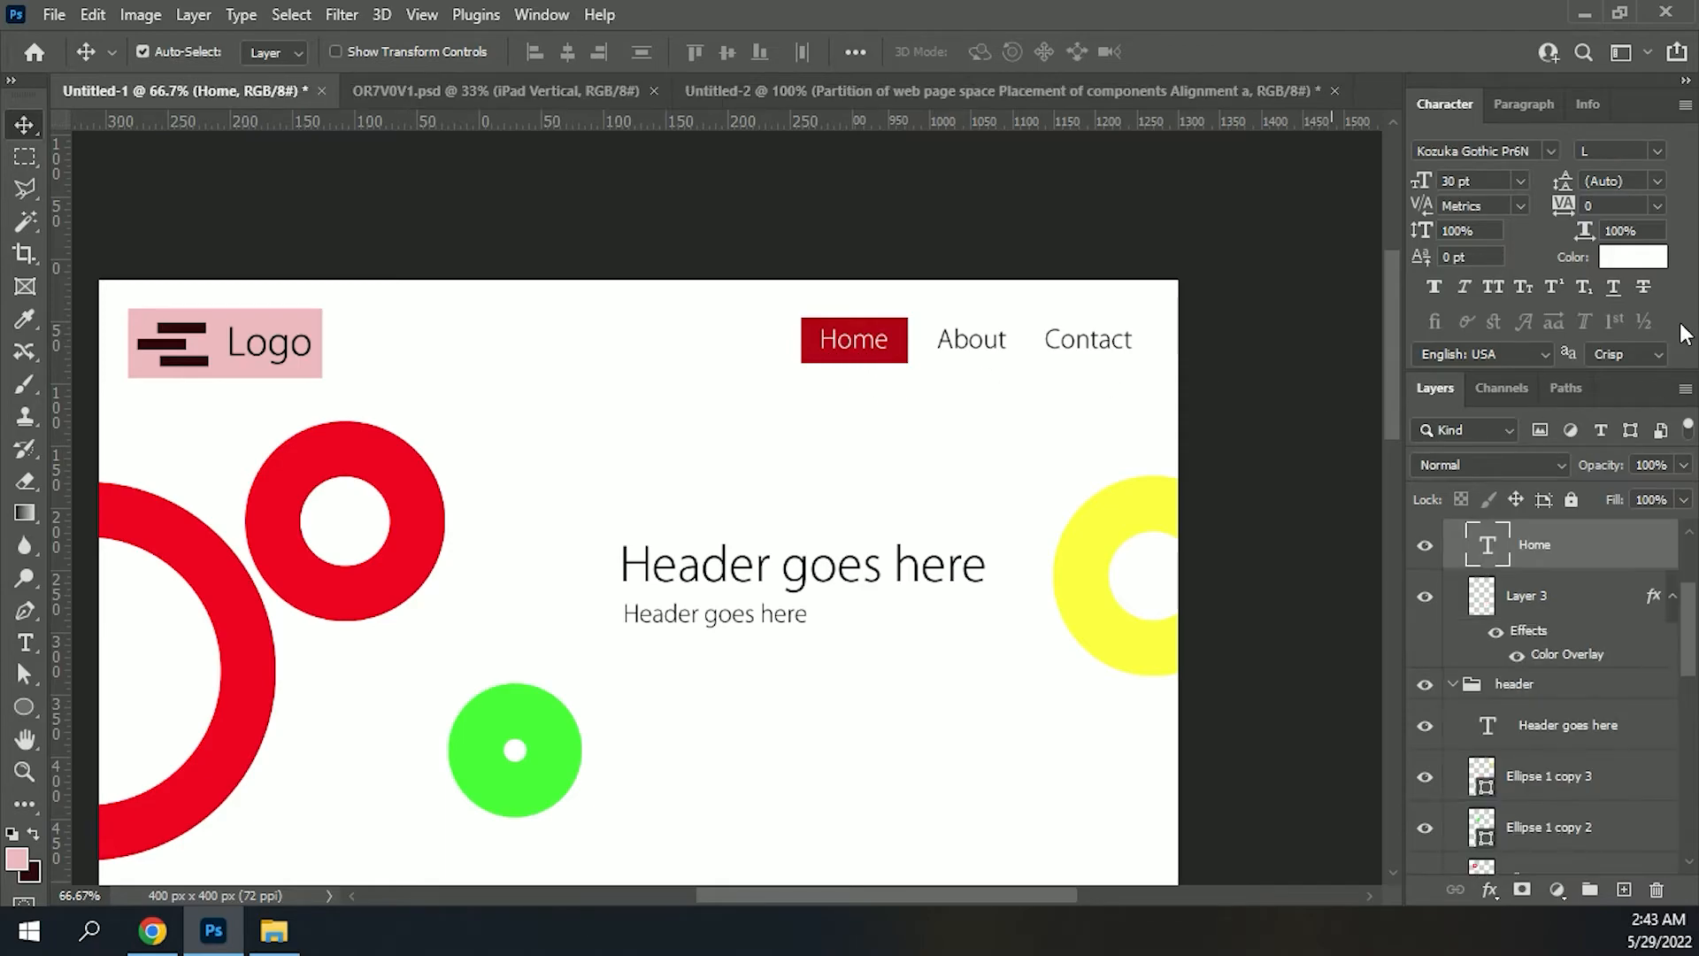
left_click(1552, 151)
left_click_drag(1691, 264, 1692, 513)
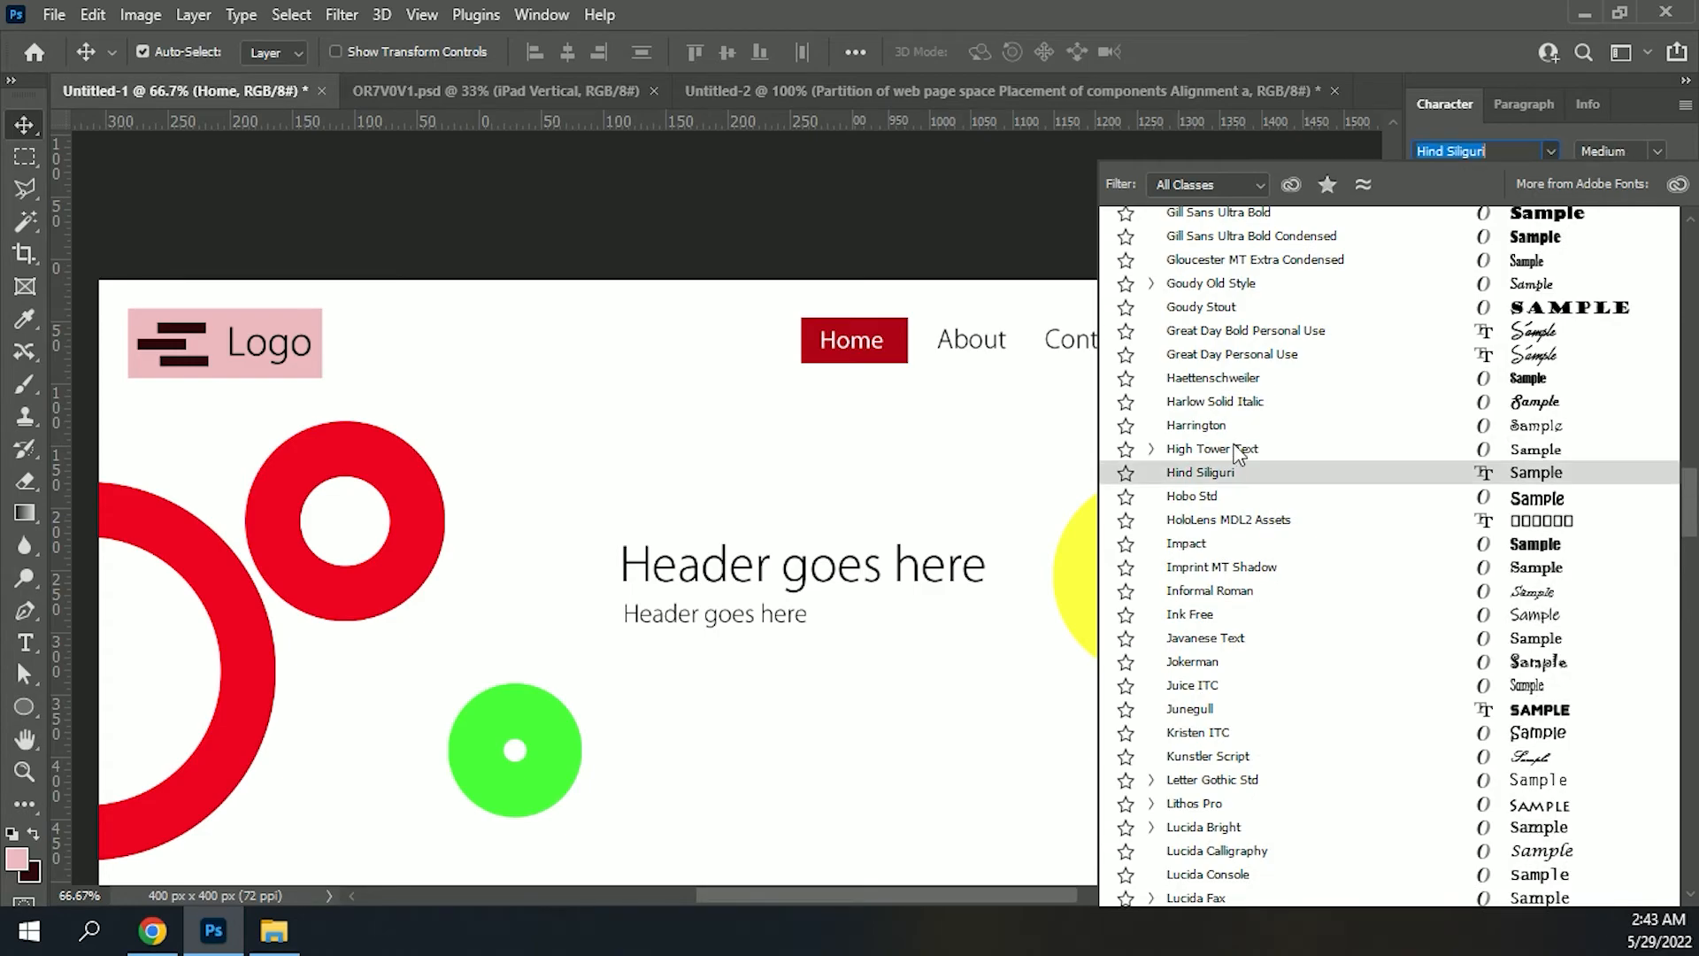
left_click(1205, 482)
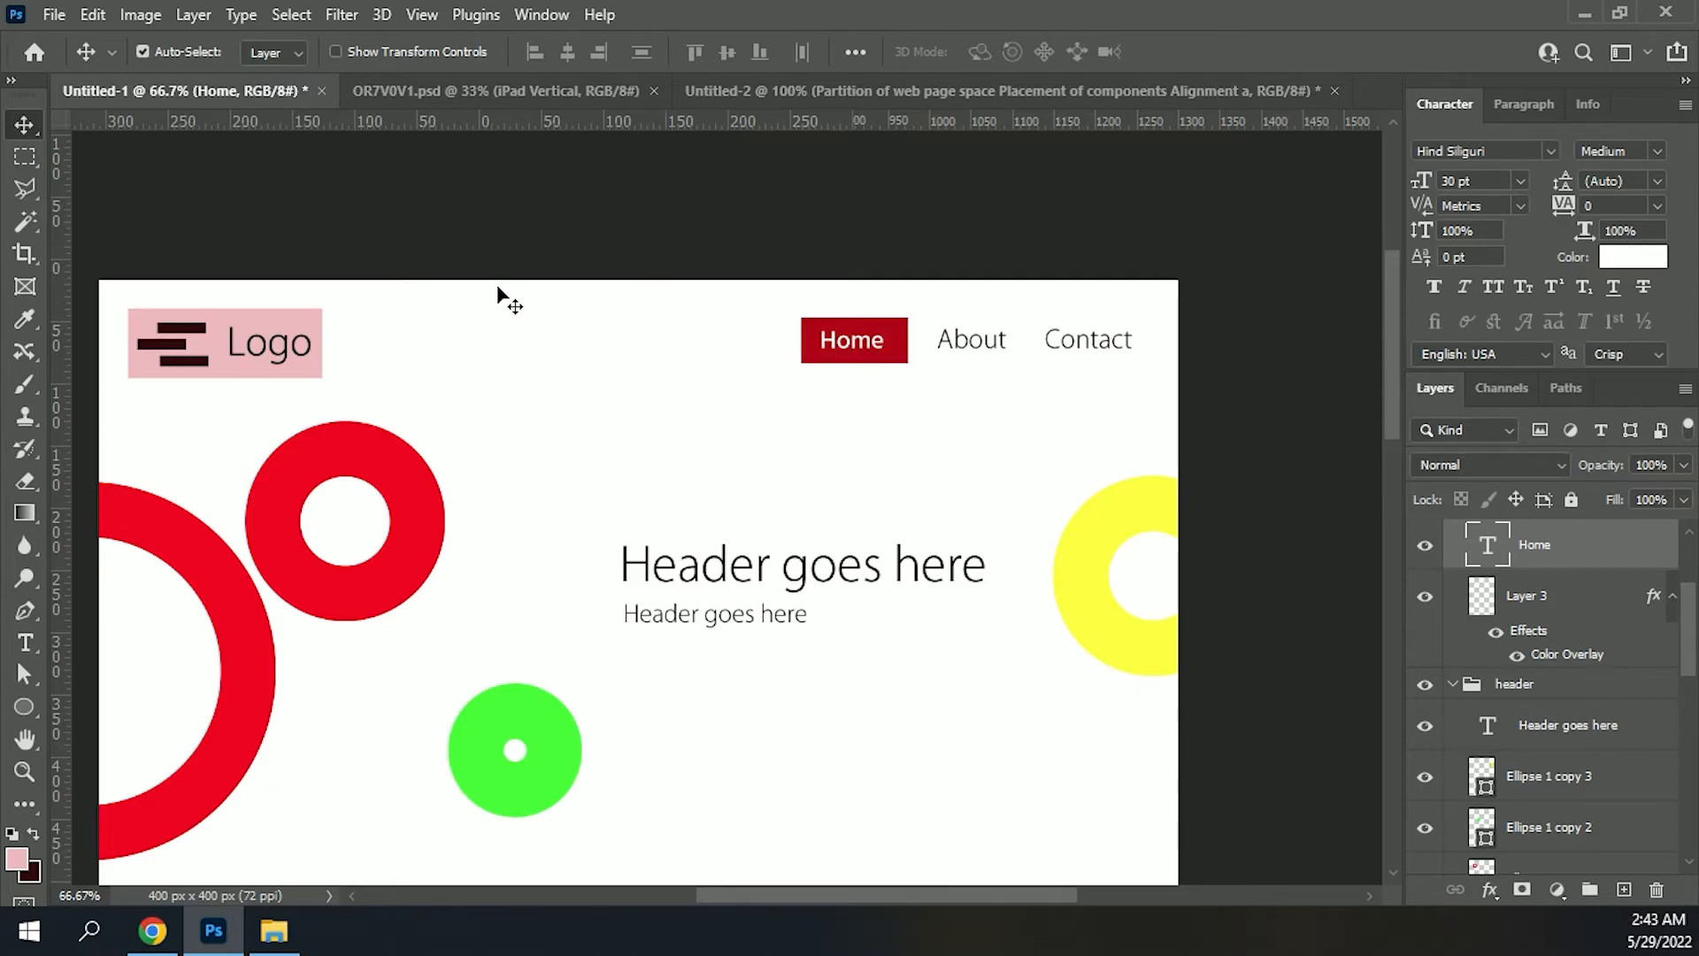
Step: Select the large "Header goes here" text, preview fonts on it, and set its font to Prestige Elite Std
key("ctrl+plus")
key("space")
left_click_drag(815, 416, 663, 459)
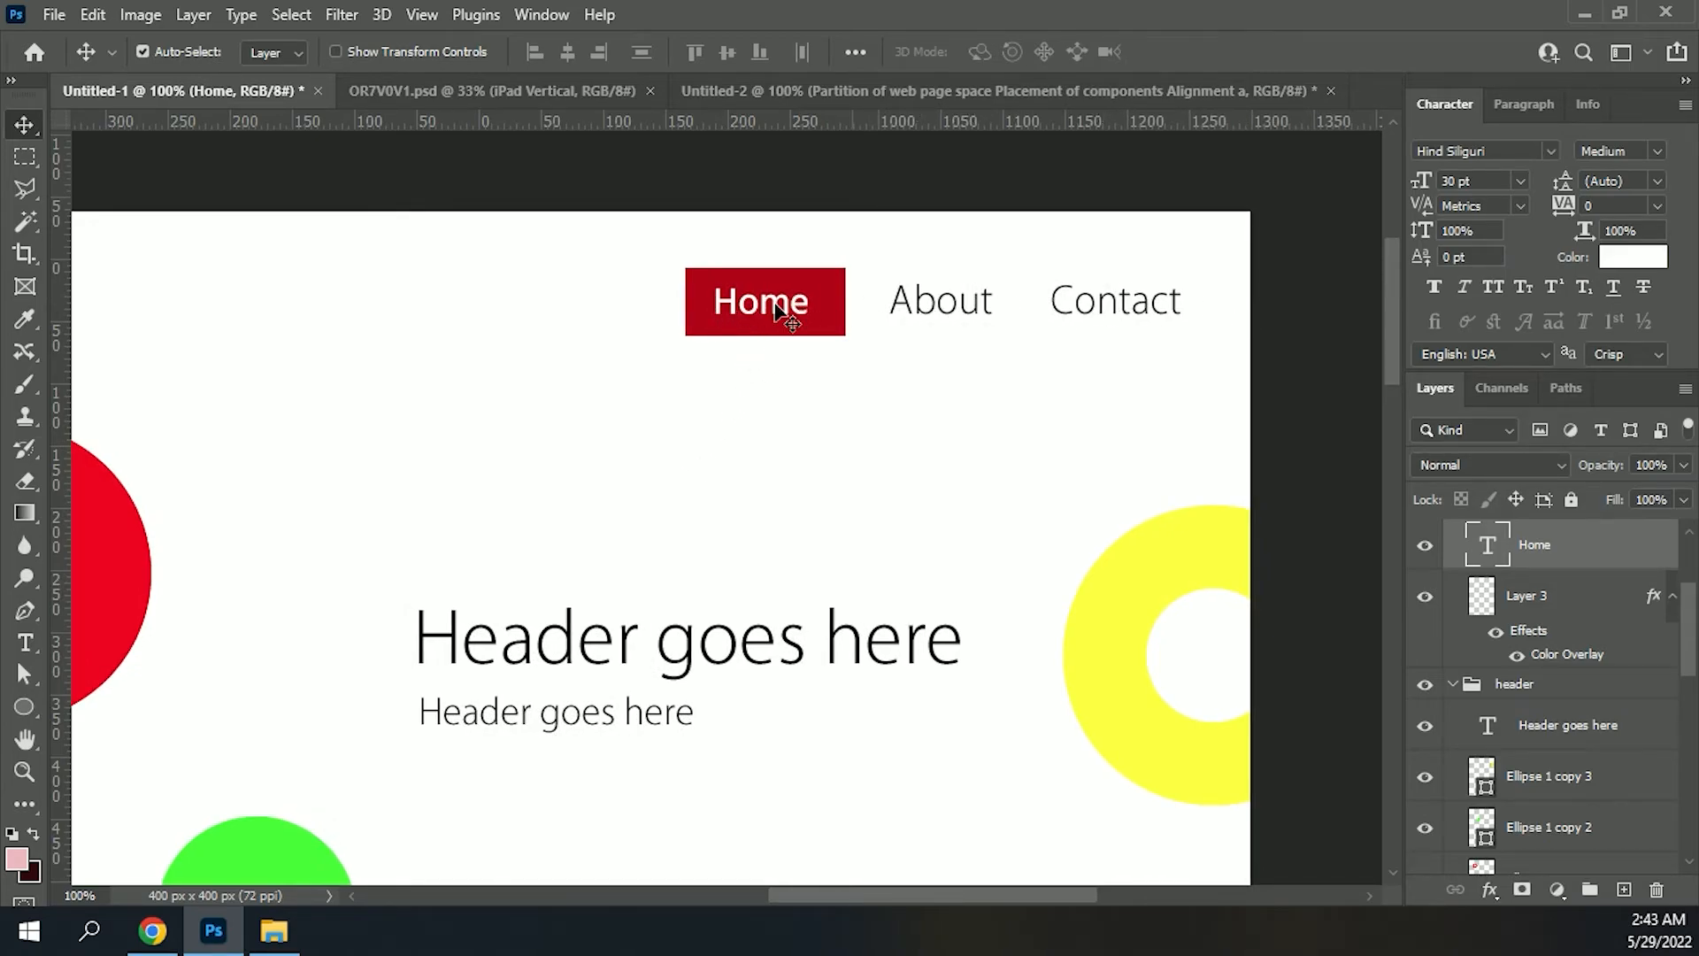
left_click(591, 652)
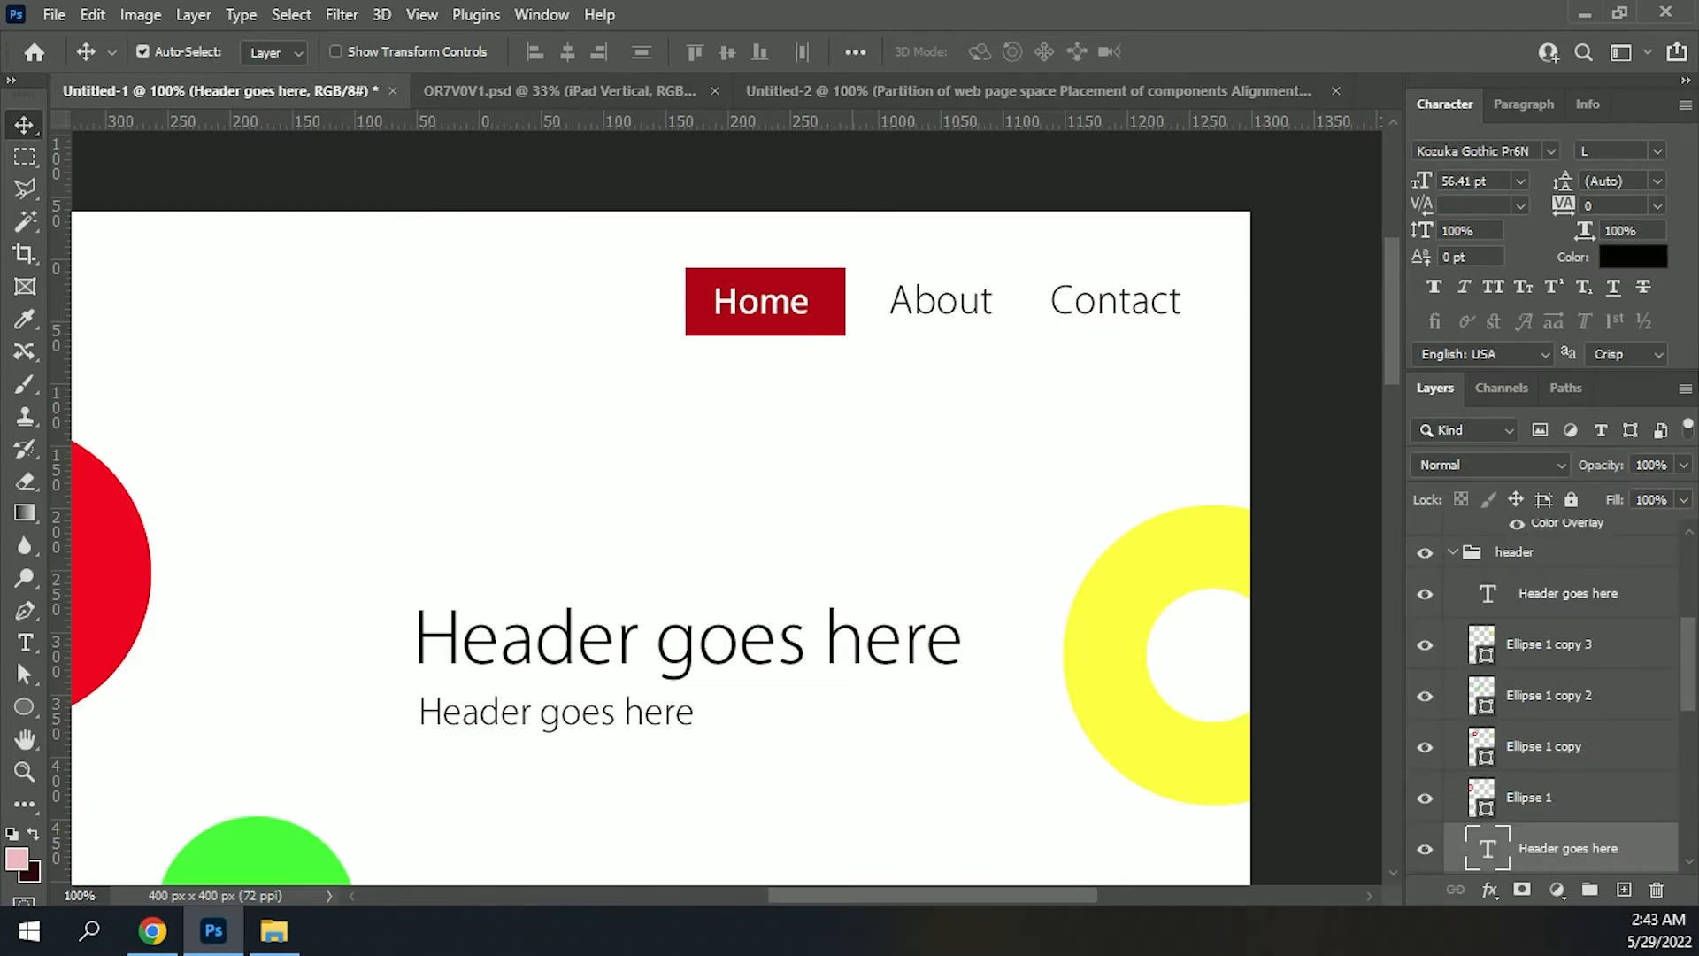
left_click(1550, 150)
scroll(1215, 238, "down", 15)
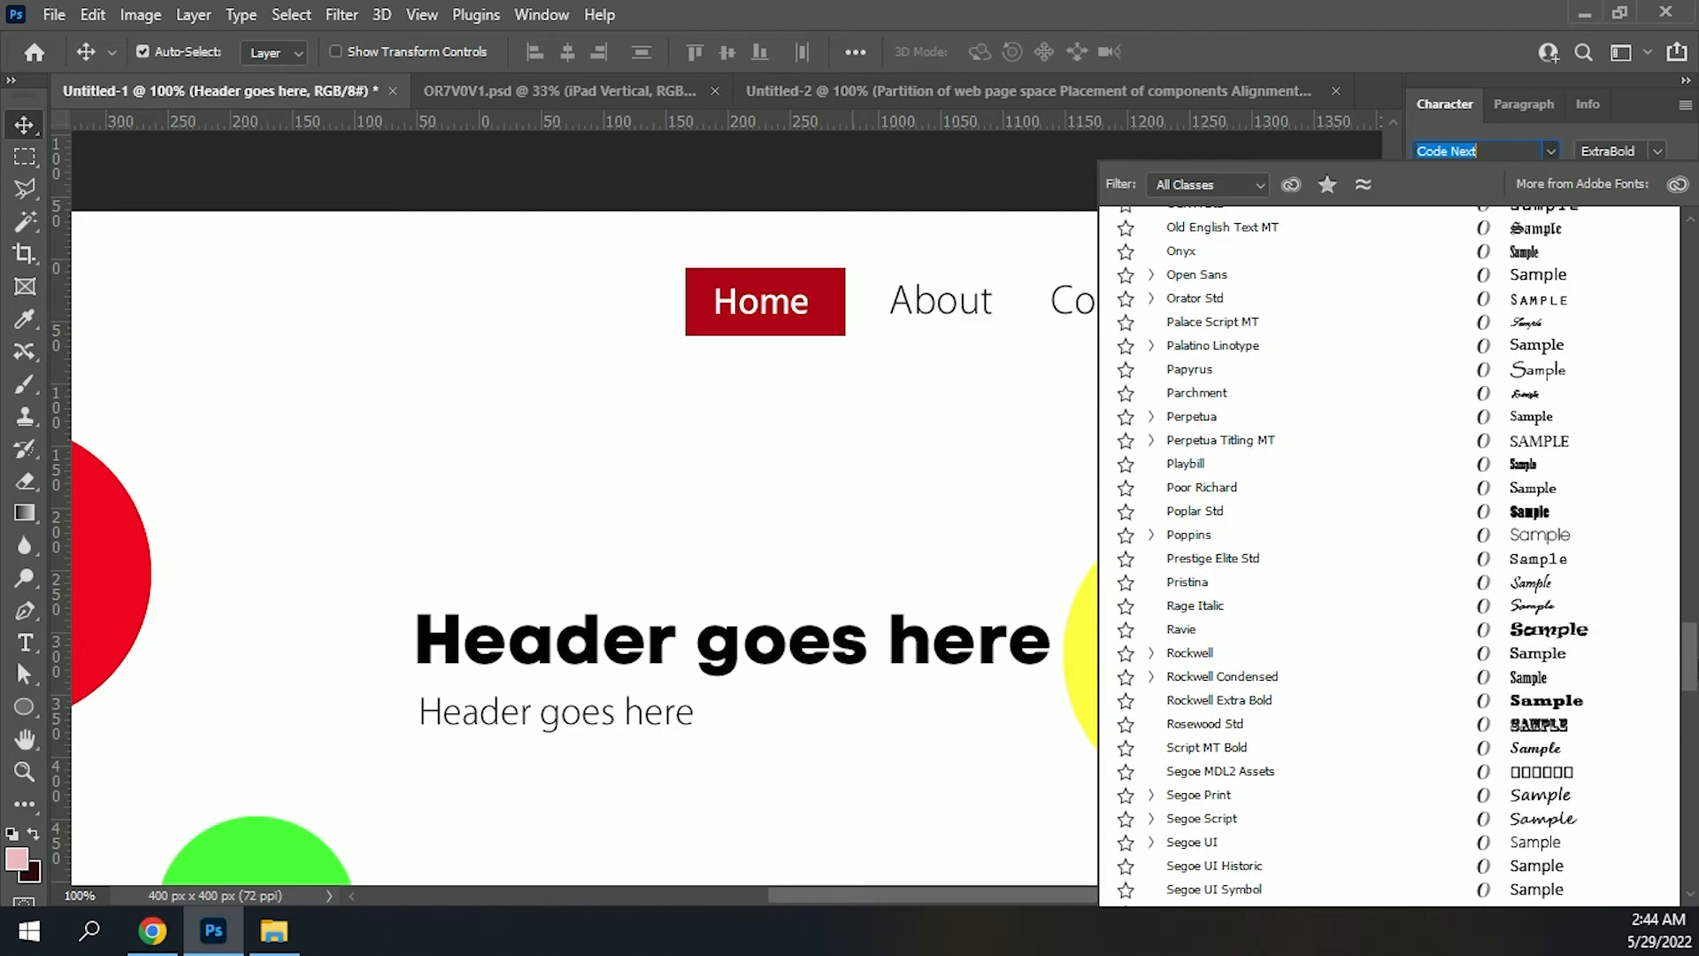
scroll(1539, 531, "up", 10)
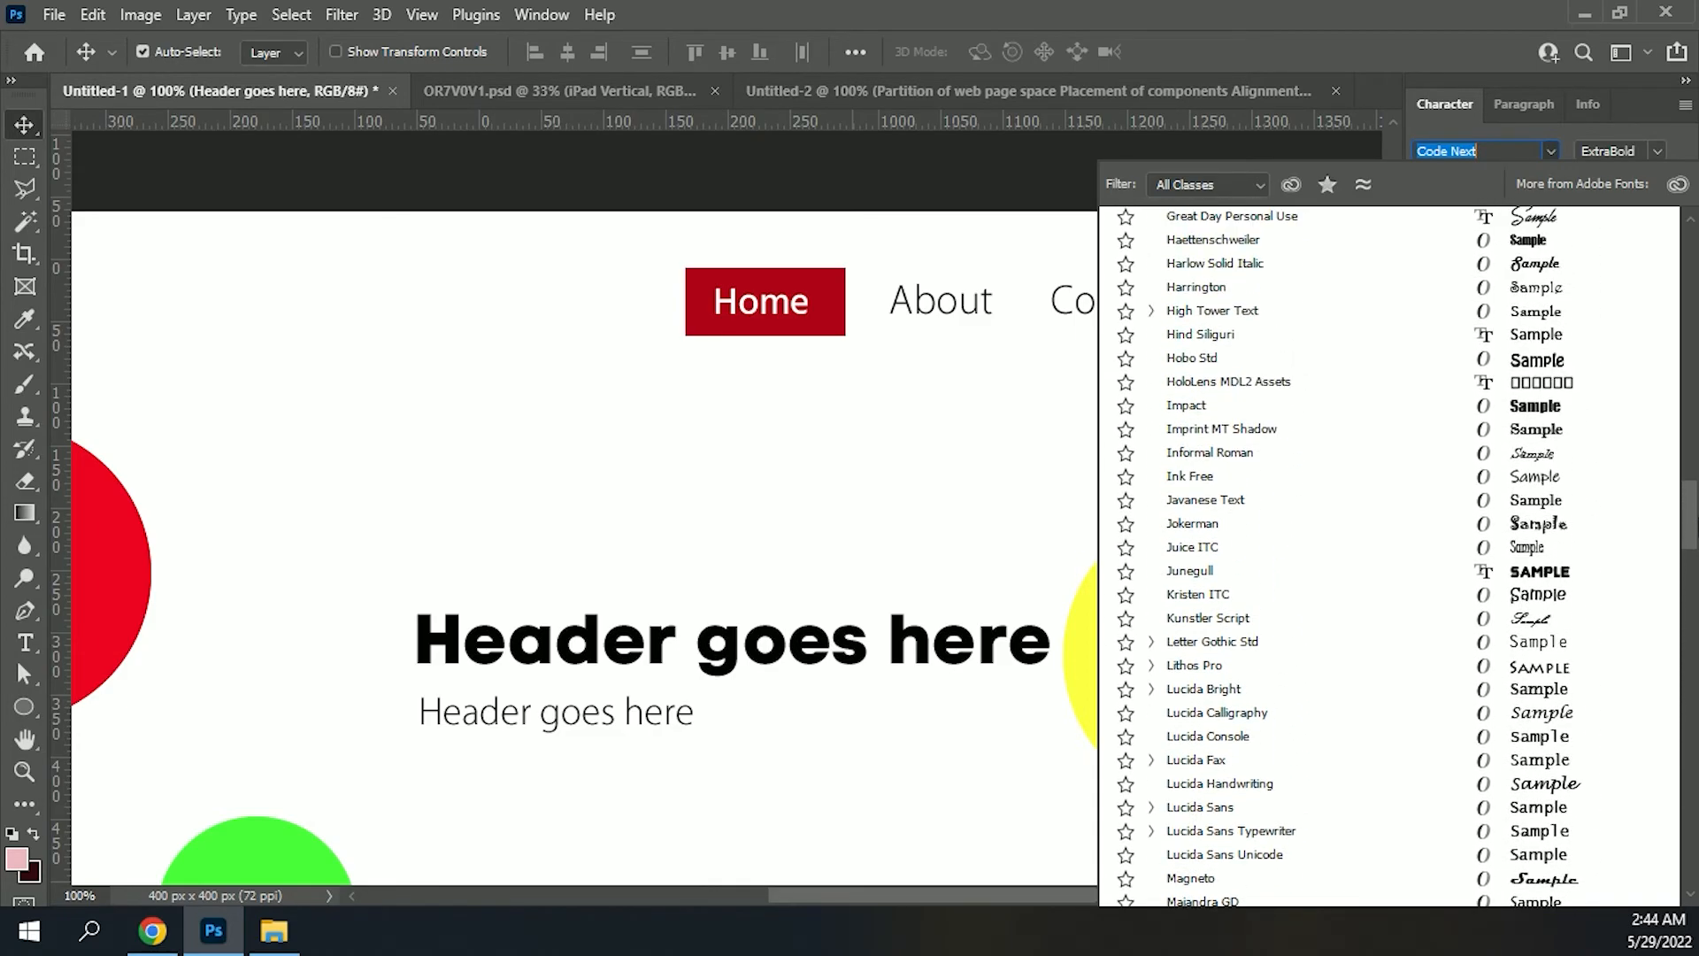
scroll(1539, 523, "up", 3)
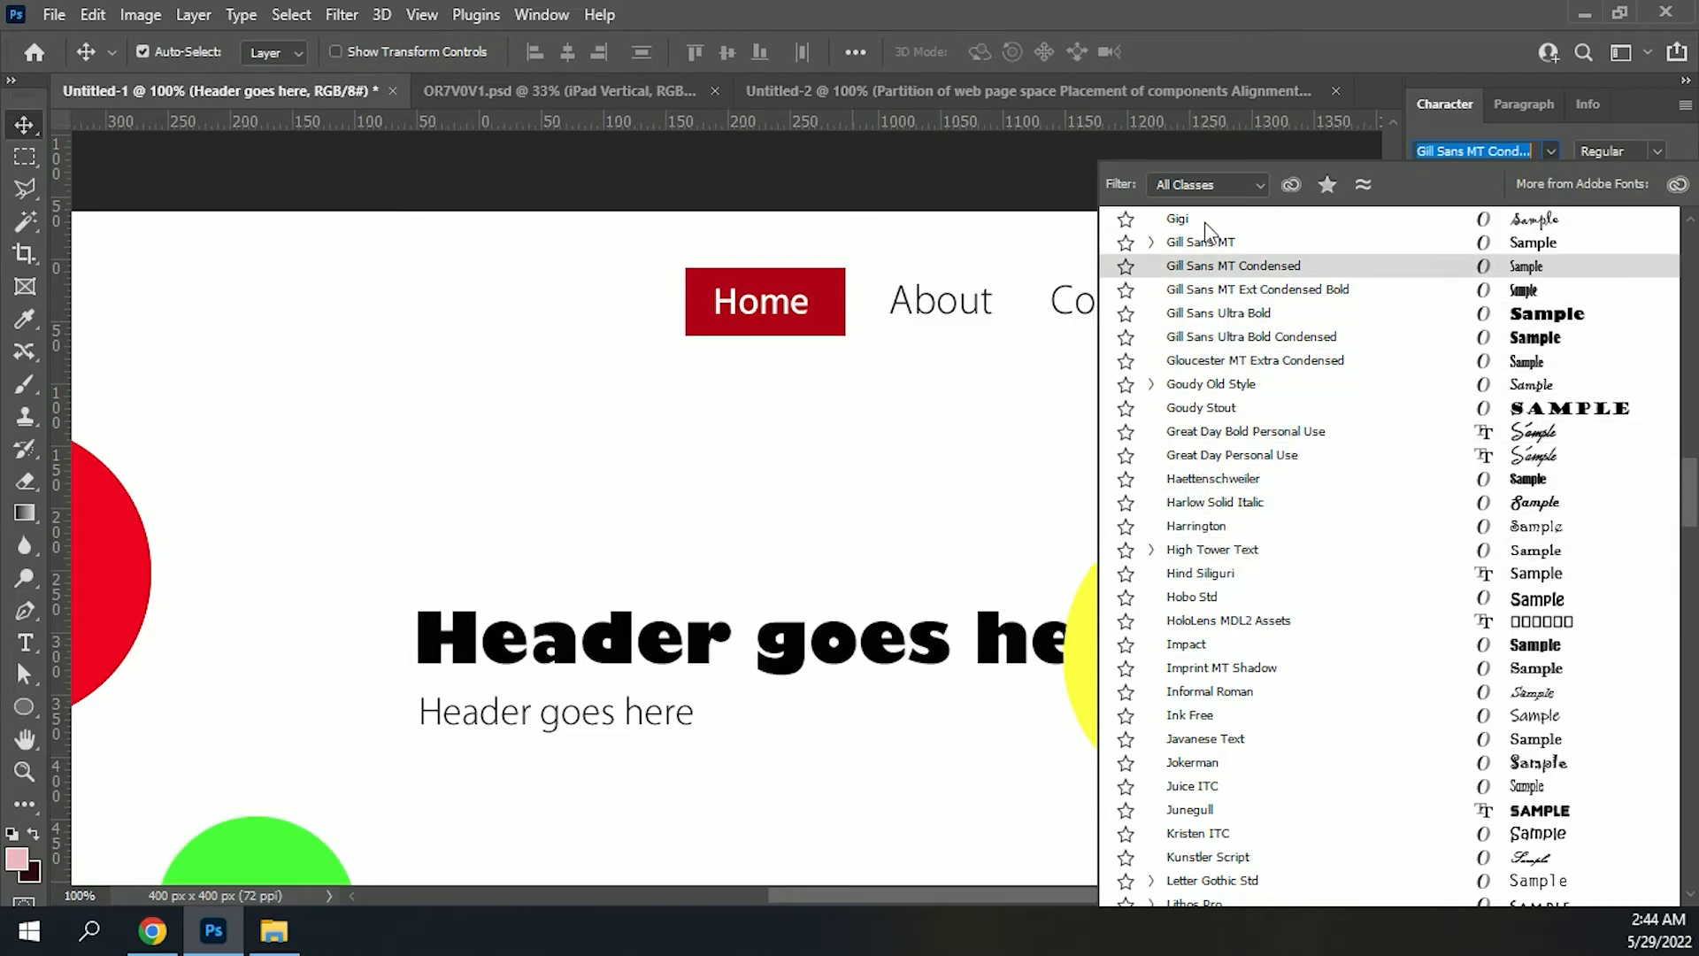
scroll(1343, 684, "down", 1)
scroll(1342, 684, "down", 4)
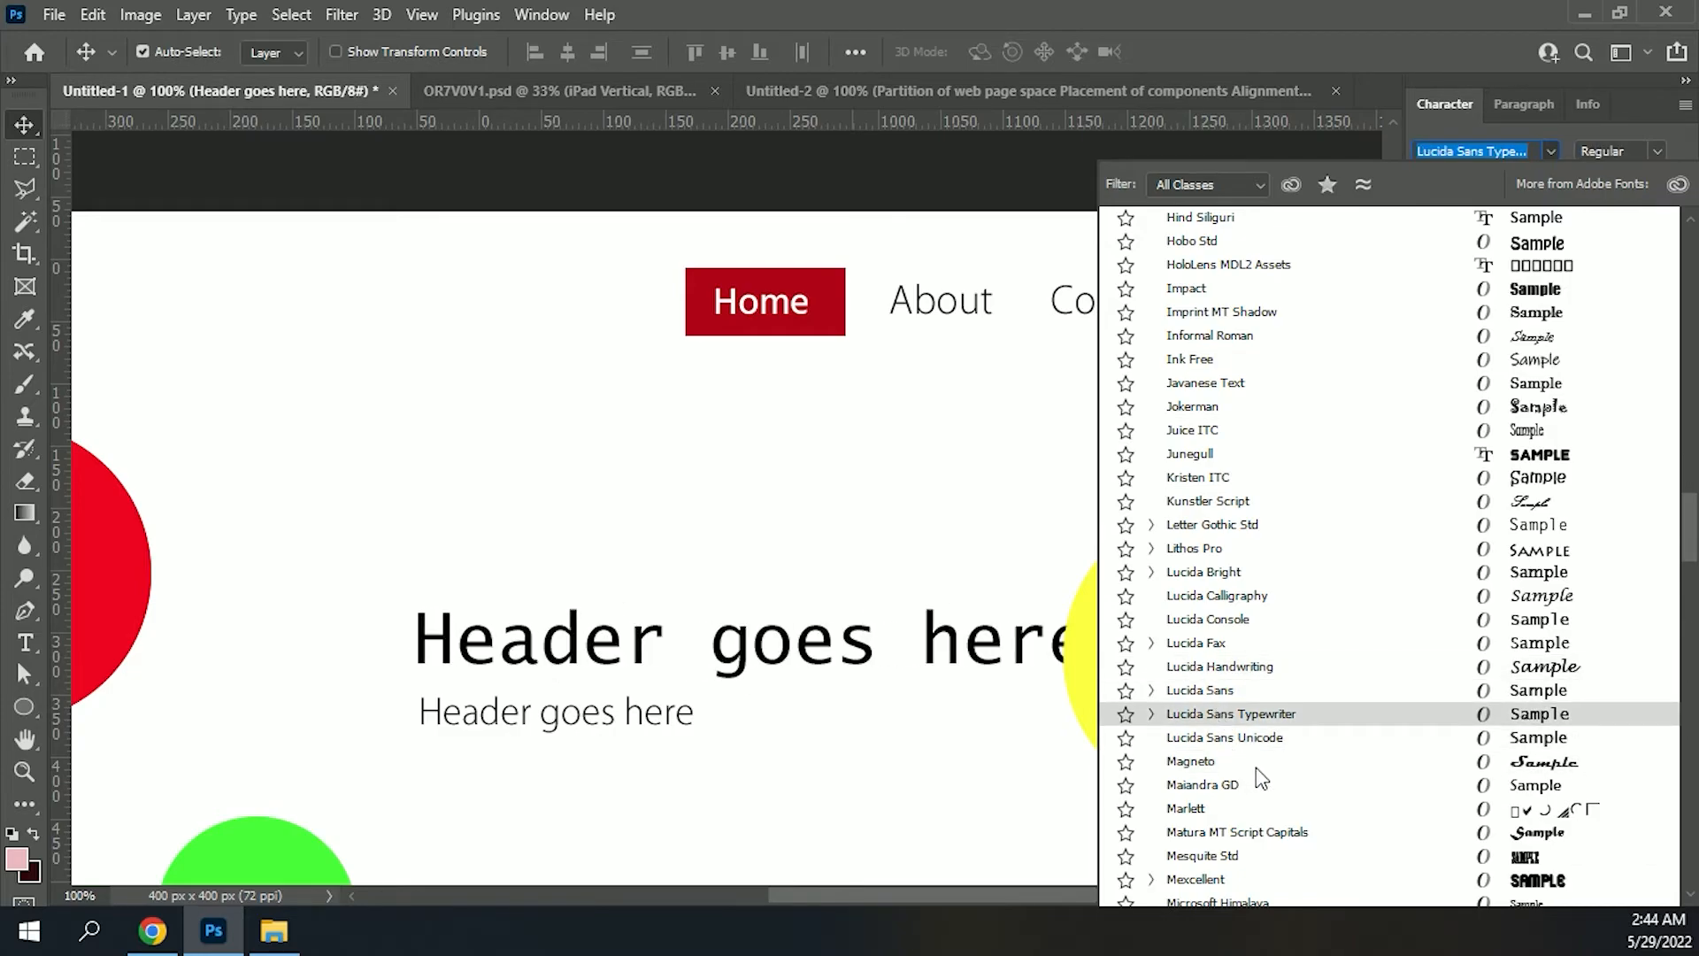
scroll(1261, 778, "down", 8)
scroll(1226, 694, "down", 12)
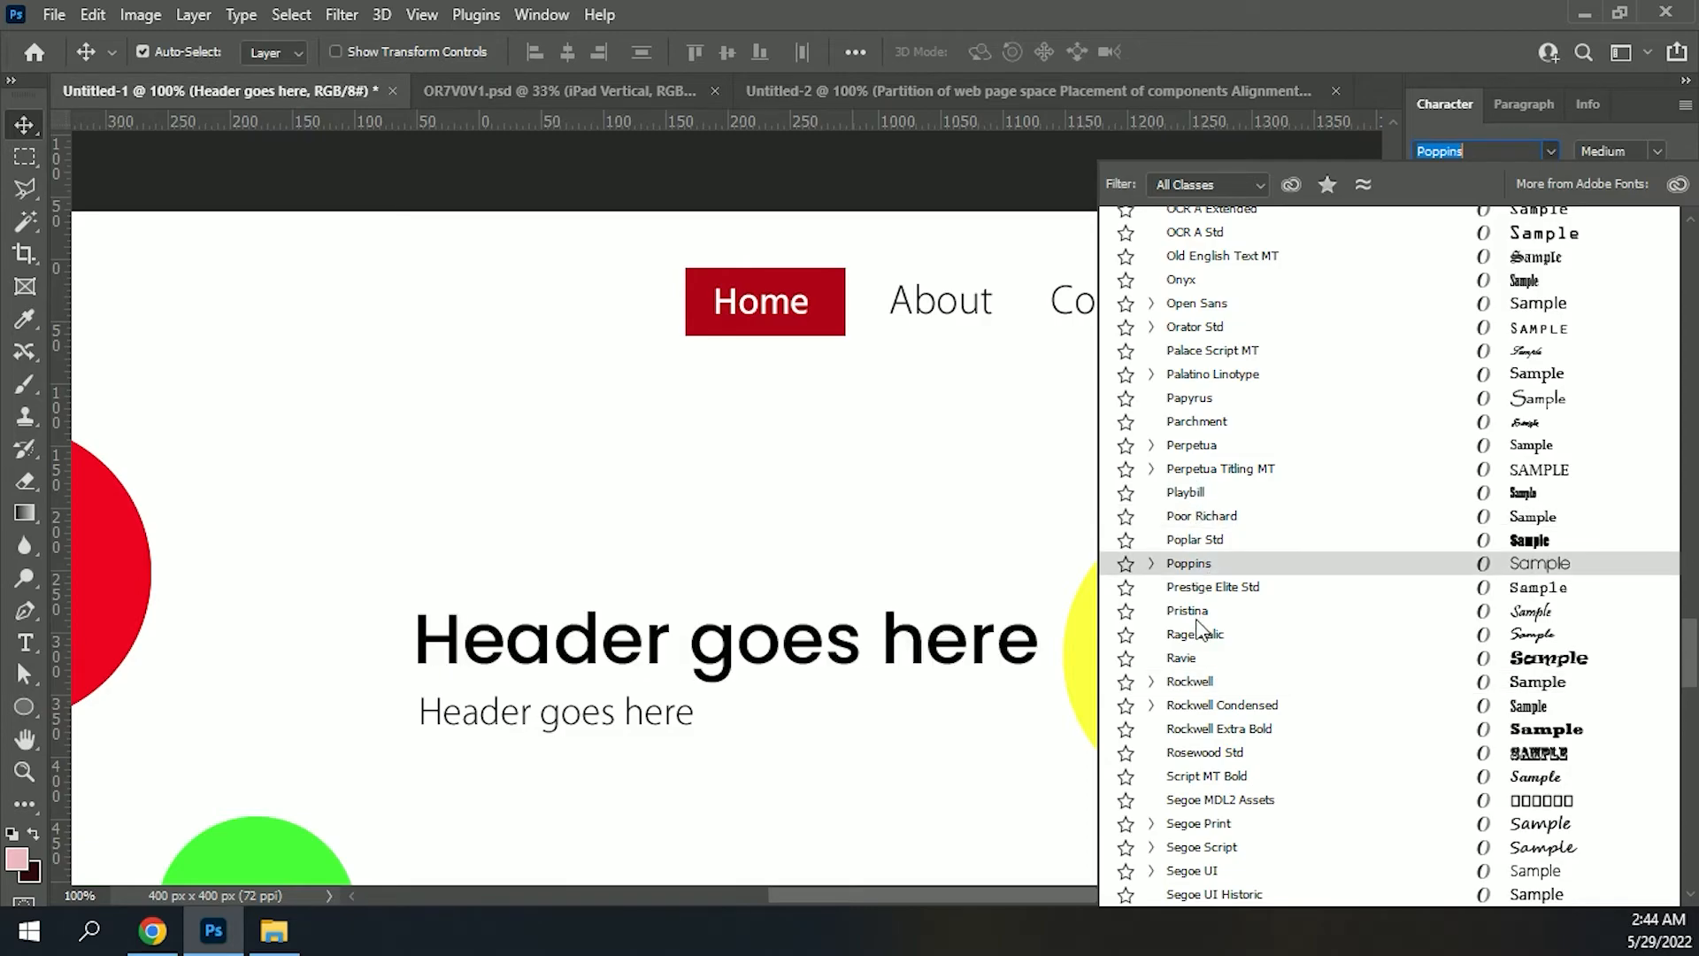
left_click(1202, 589)
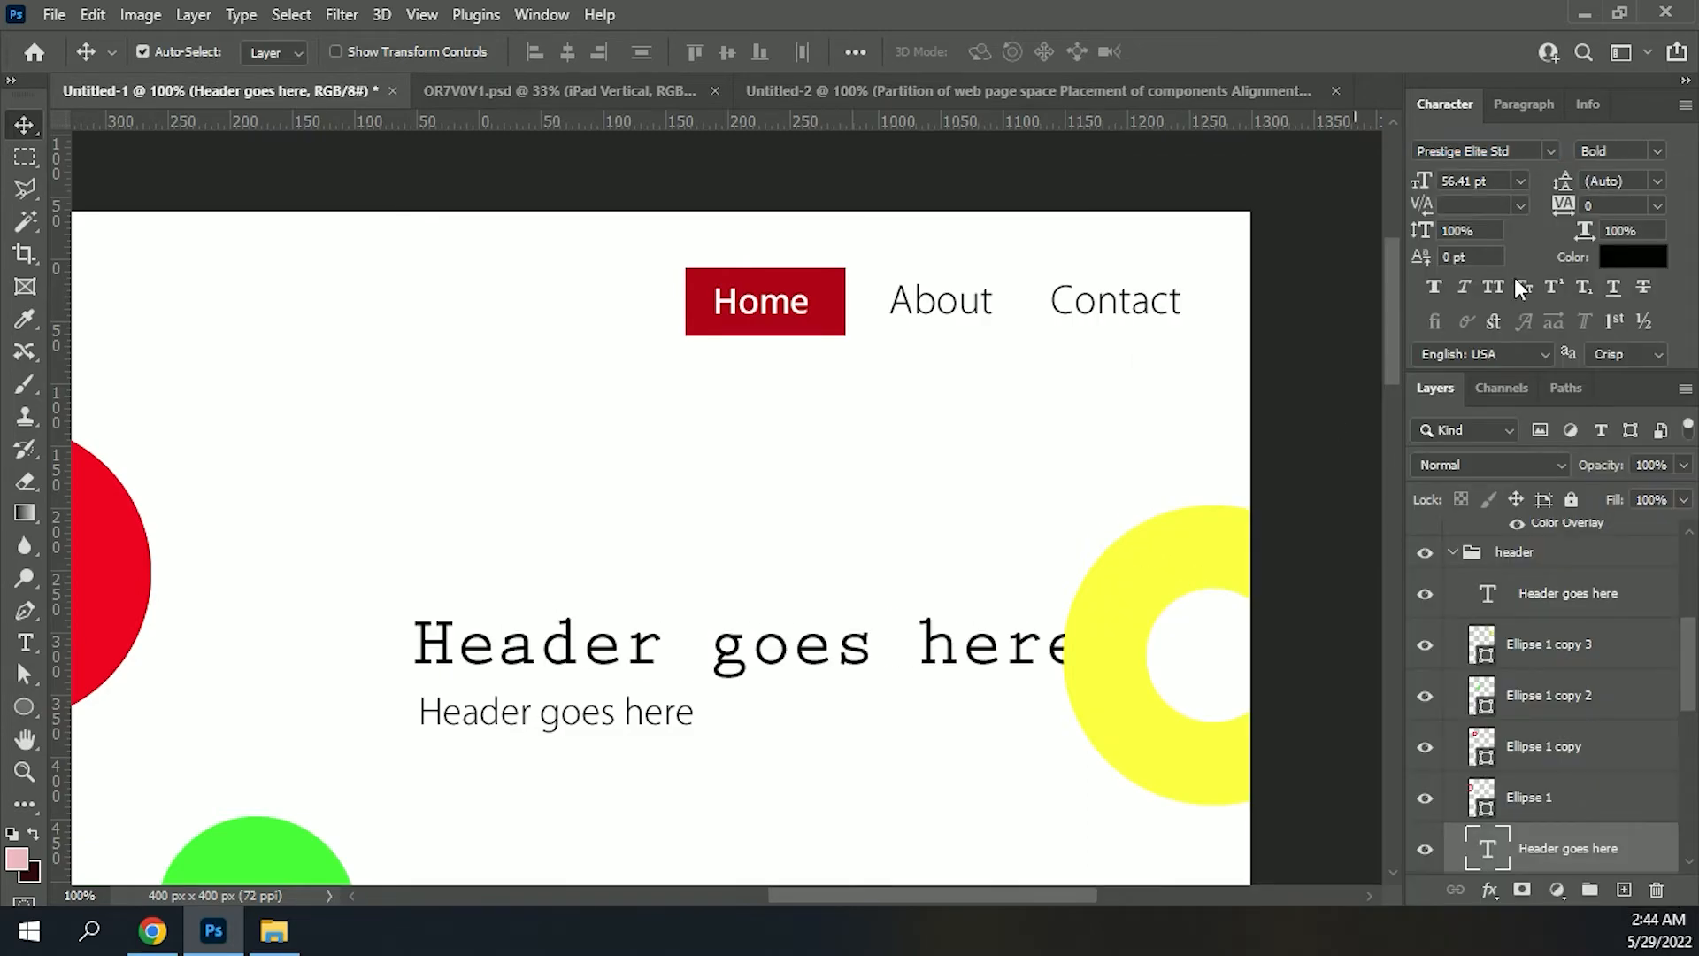
Step: Change the large header text's font to Franklin Gothic Book
left_click(1550, 155)
scroll(1328, 649, "down", 10)
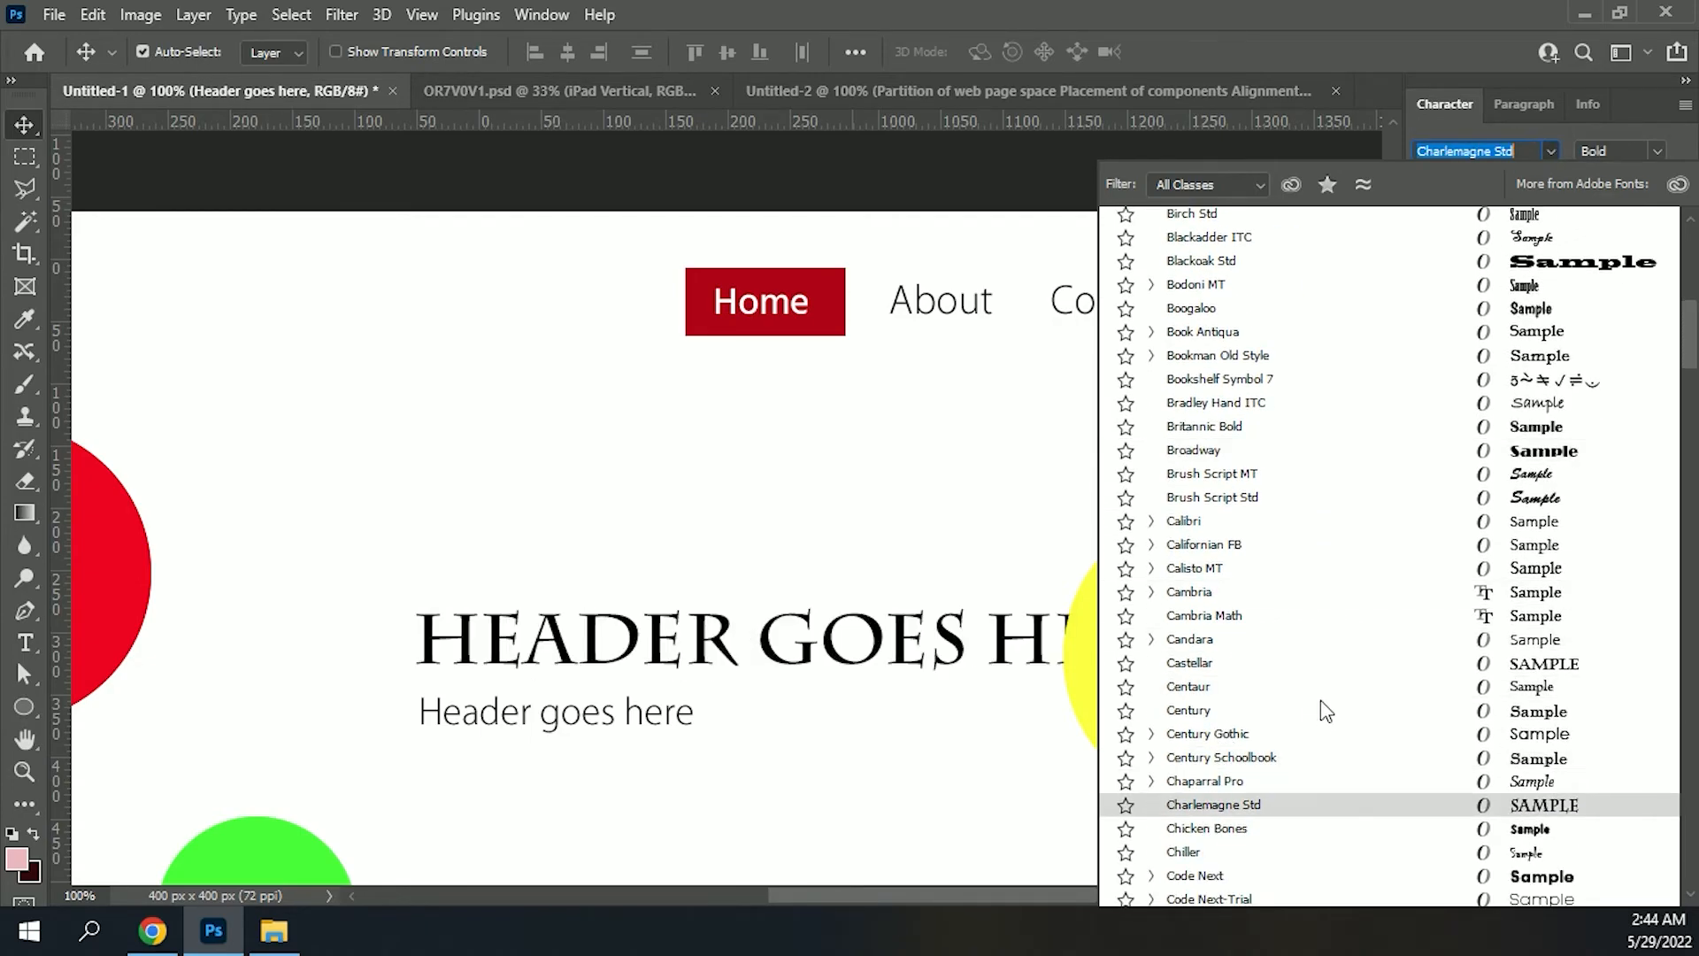
scroll(1324, 712, "down", 6)
scroll(1325, 712, "down", 3)
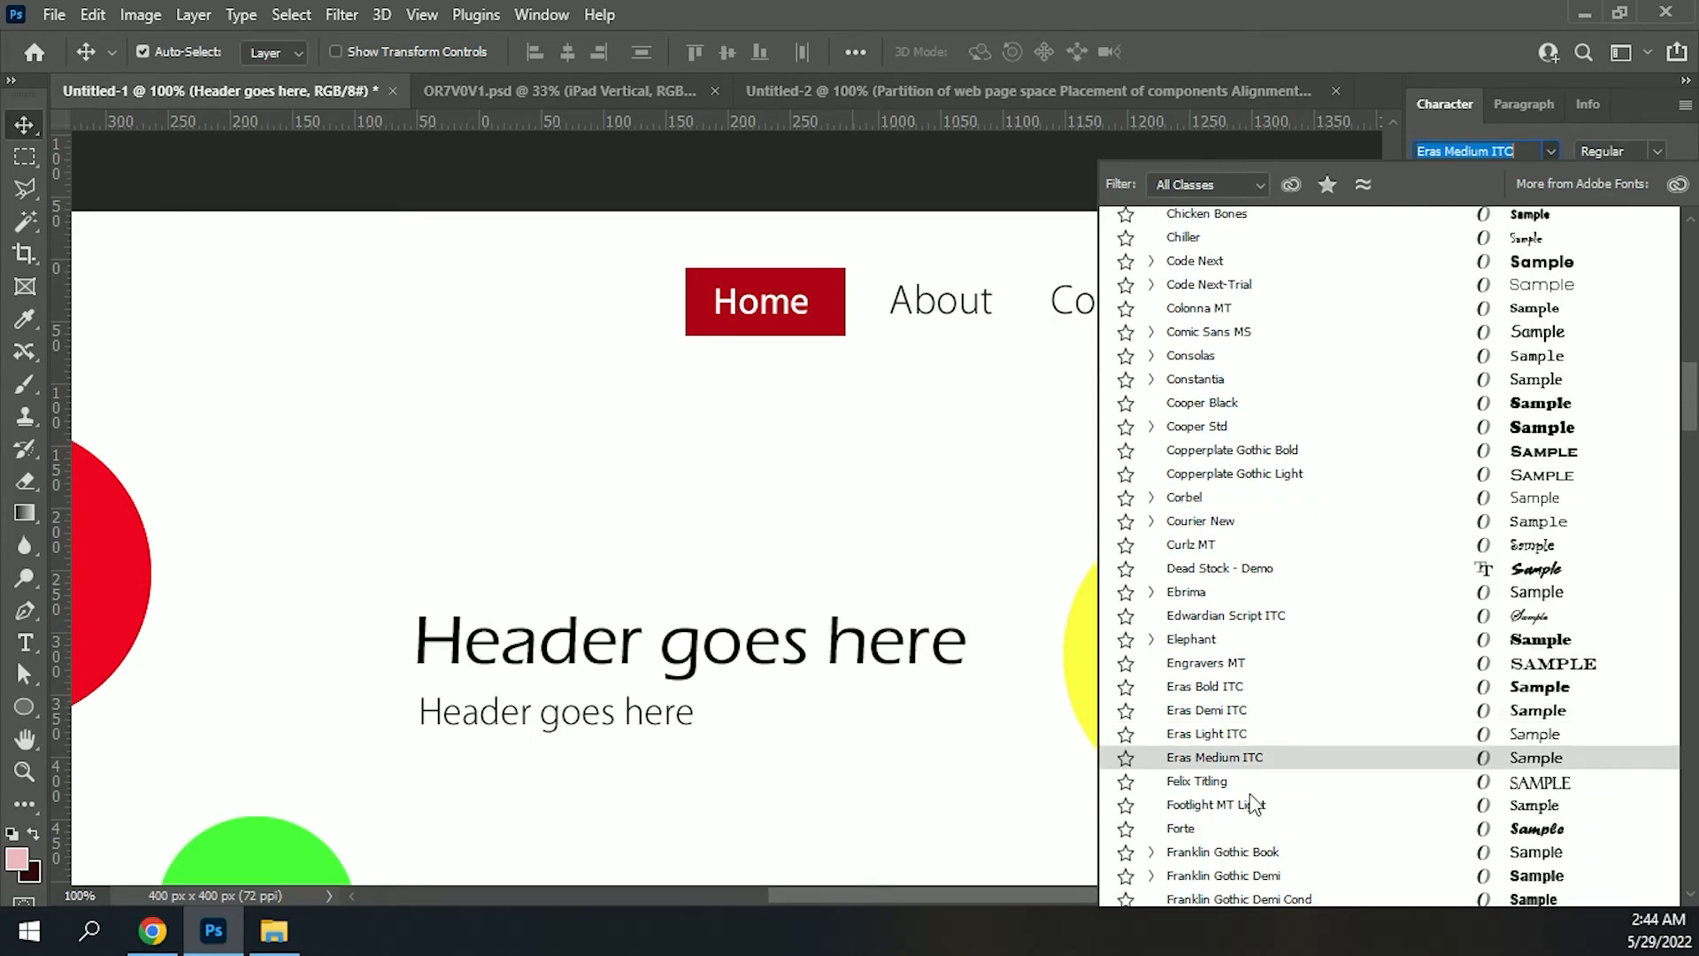
left_click(1248, 852)
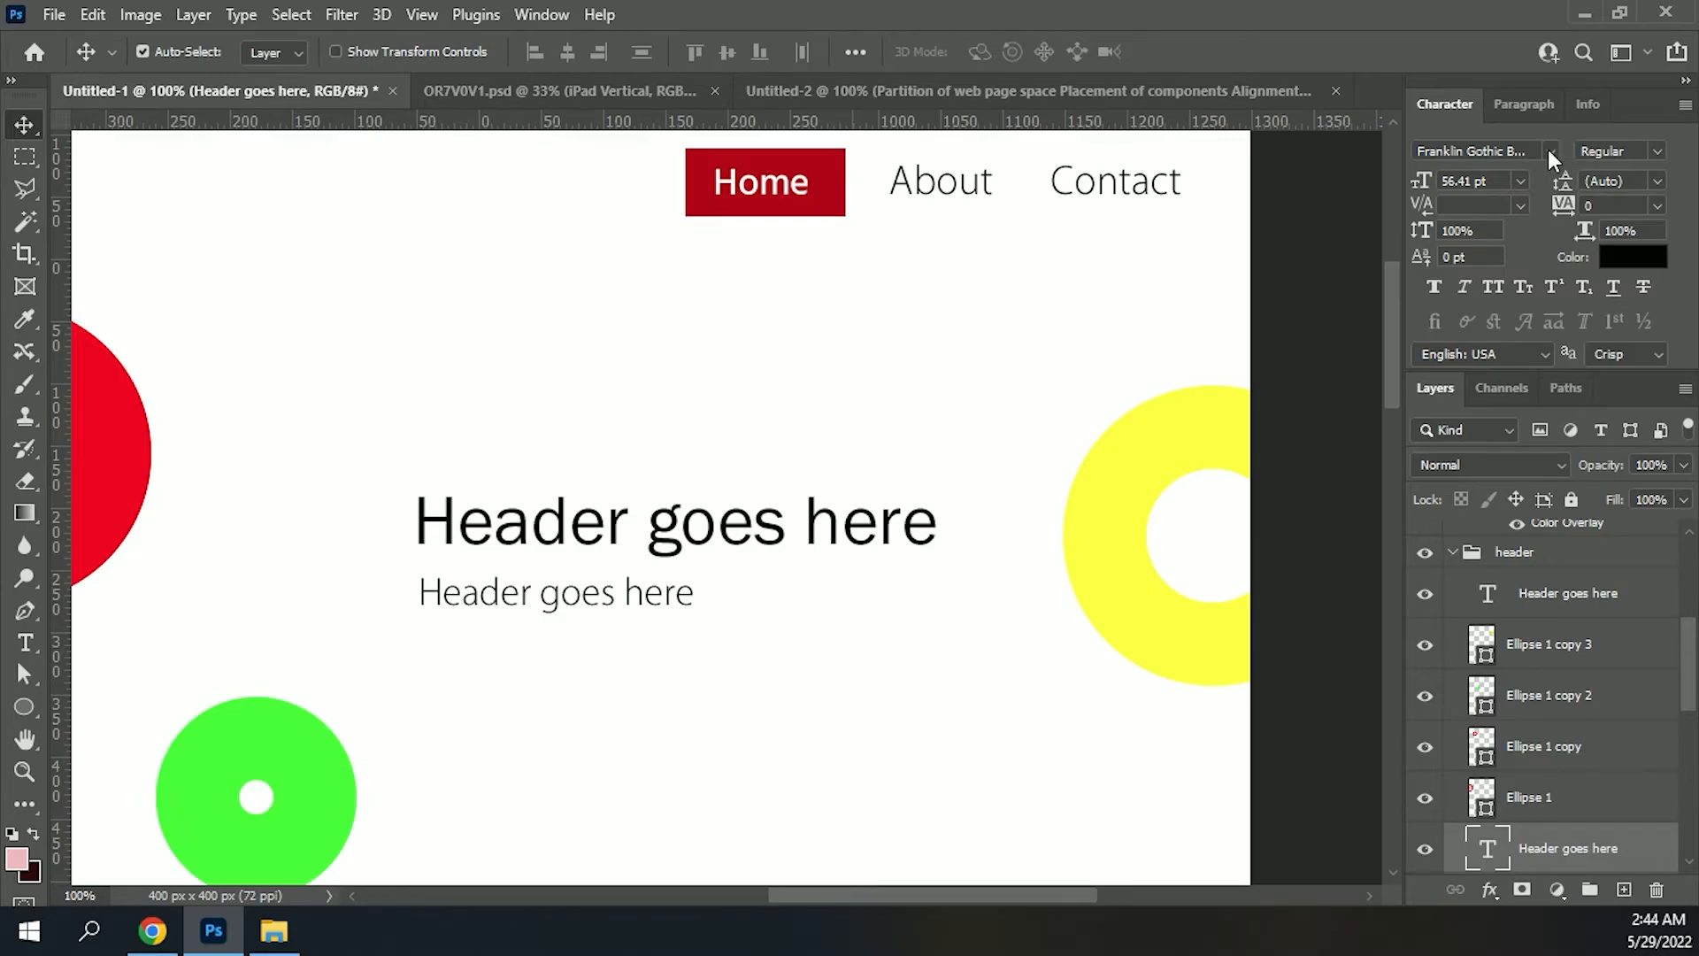
Step: Preview further fonts on the large header text, apply Wide Latin, and deselect the layer
left_click(1550, 152)
left_click_drag(1691, 273, 1696, 792)
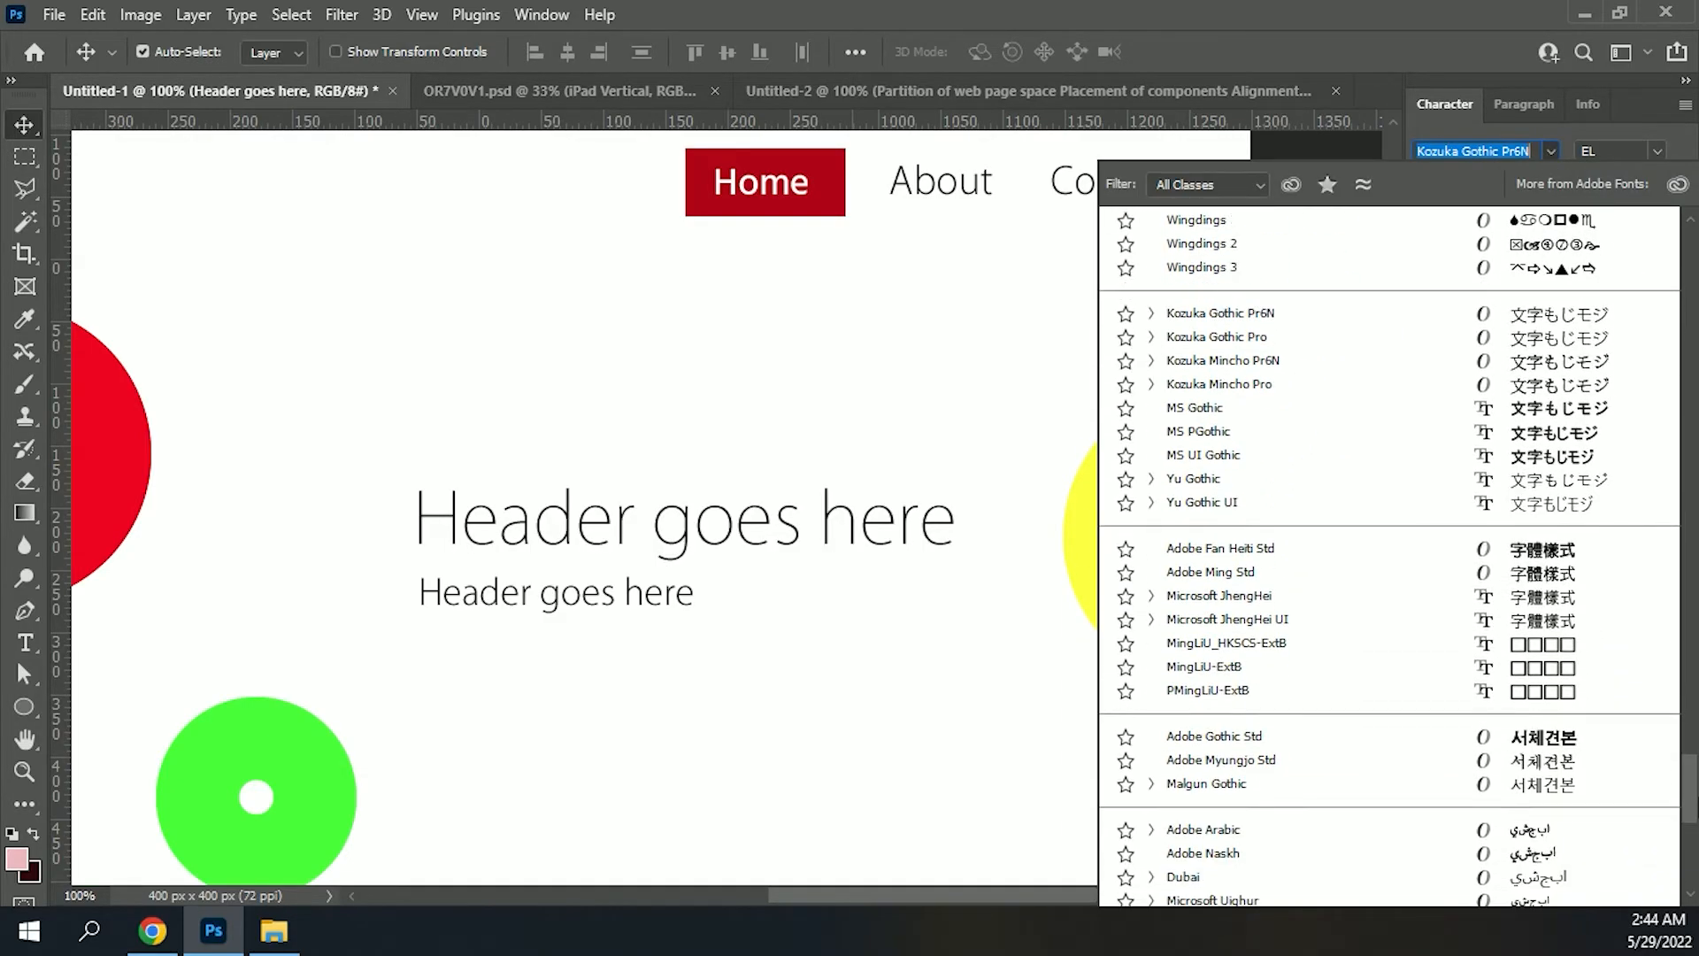
scroll(1239, 797, "down", 2)
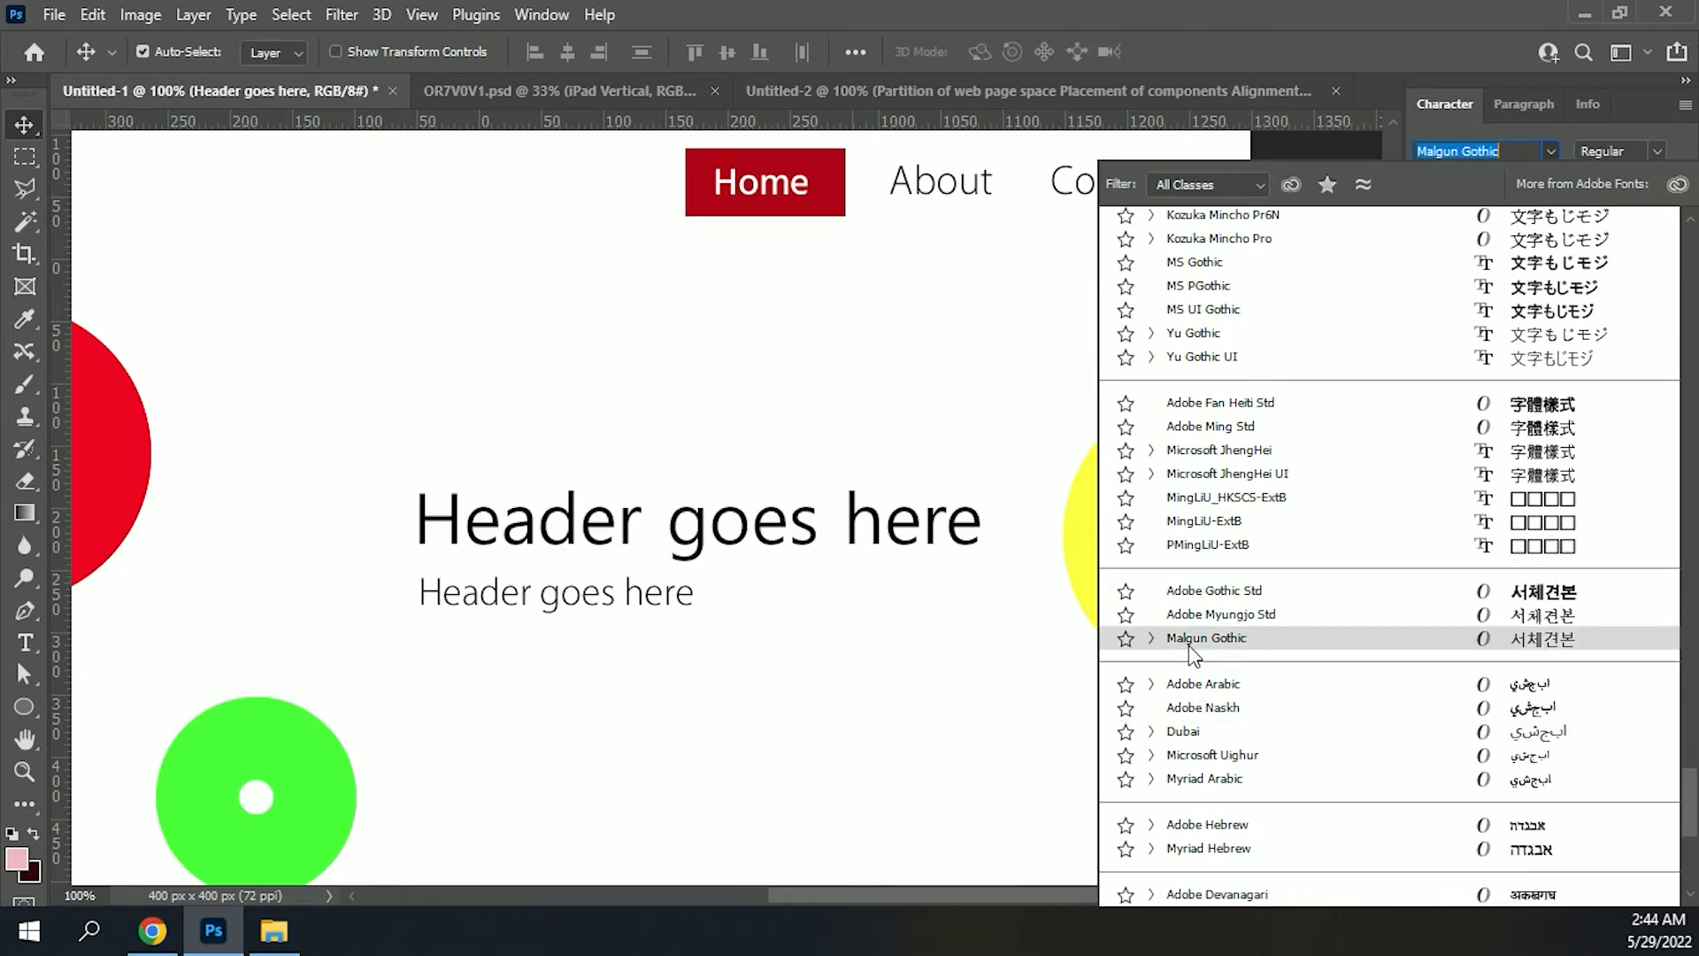
key("Up")
key("Up")
key("Up")
key("Up")
key("Up")
key("Up")
key("Up")
key("Up")
key("Up")
key("Up")
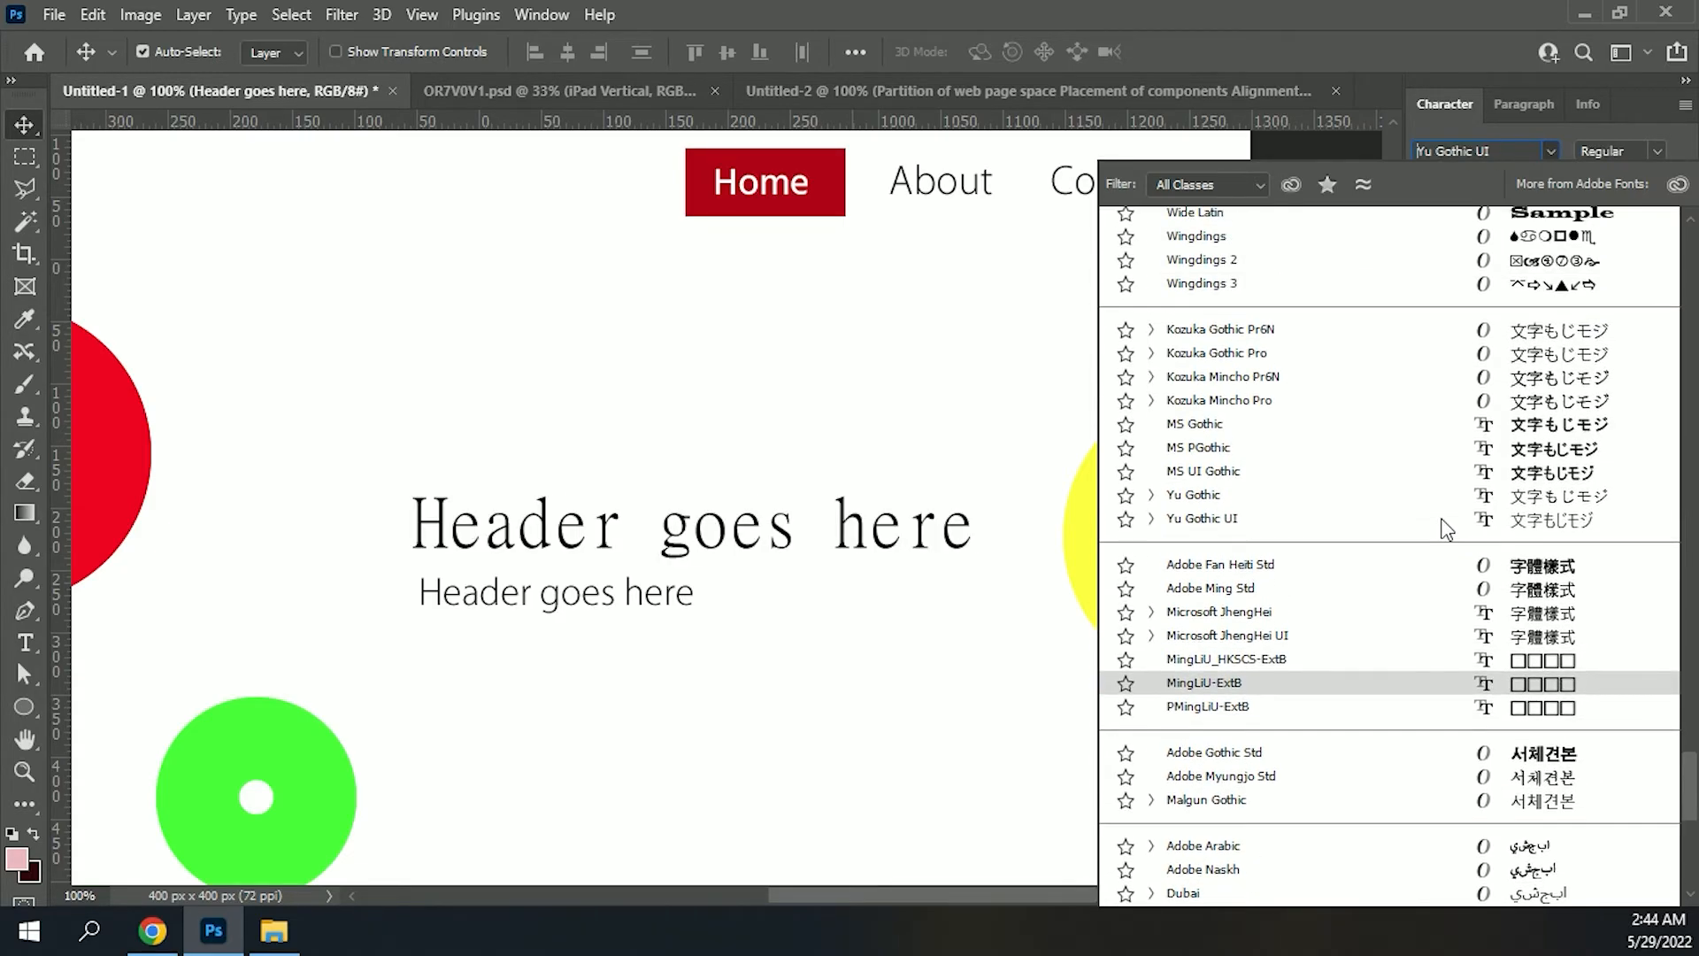
scroll(1442, 519, "up", 1)
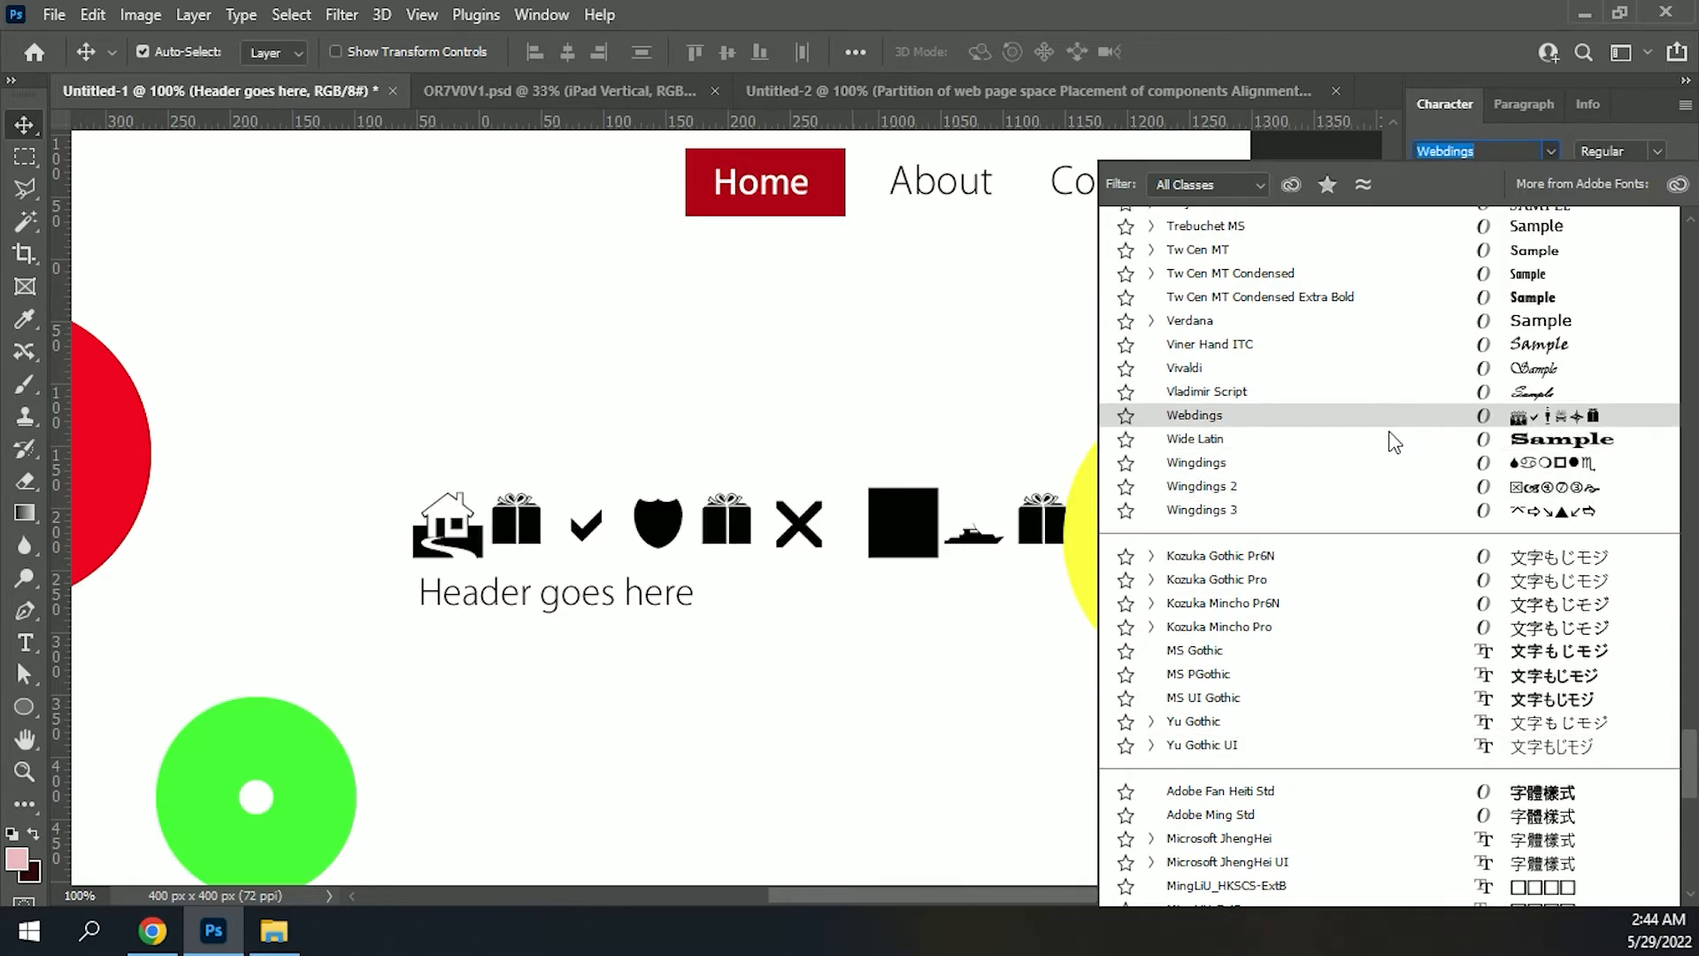
left_click(1391, 439)
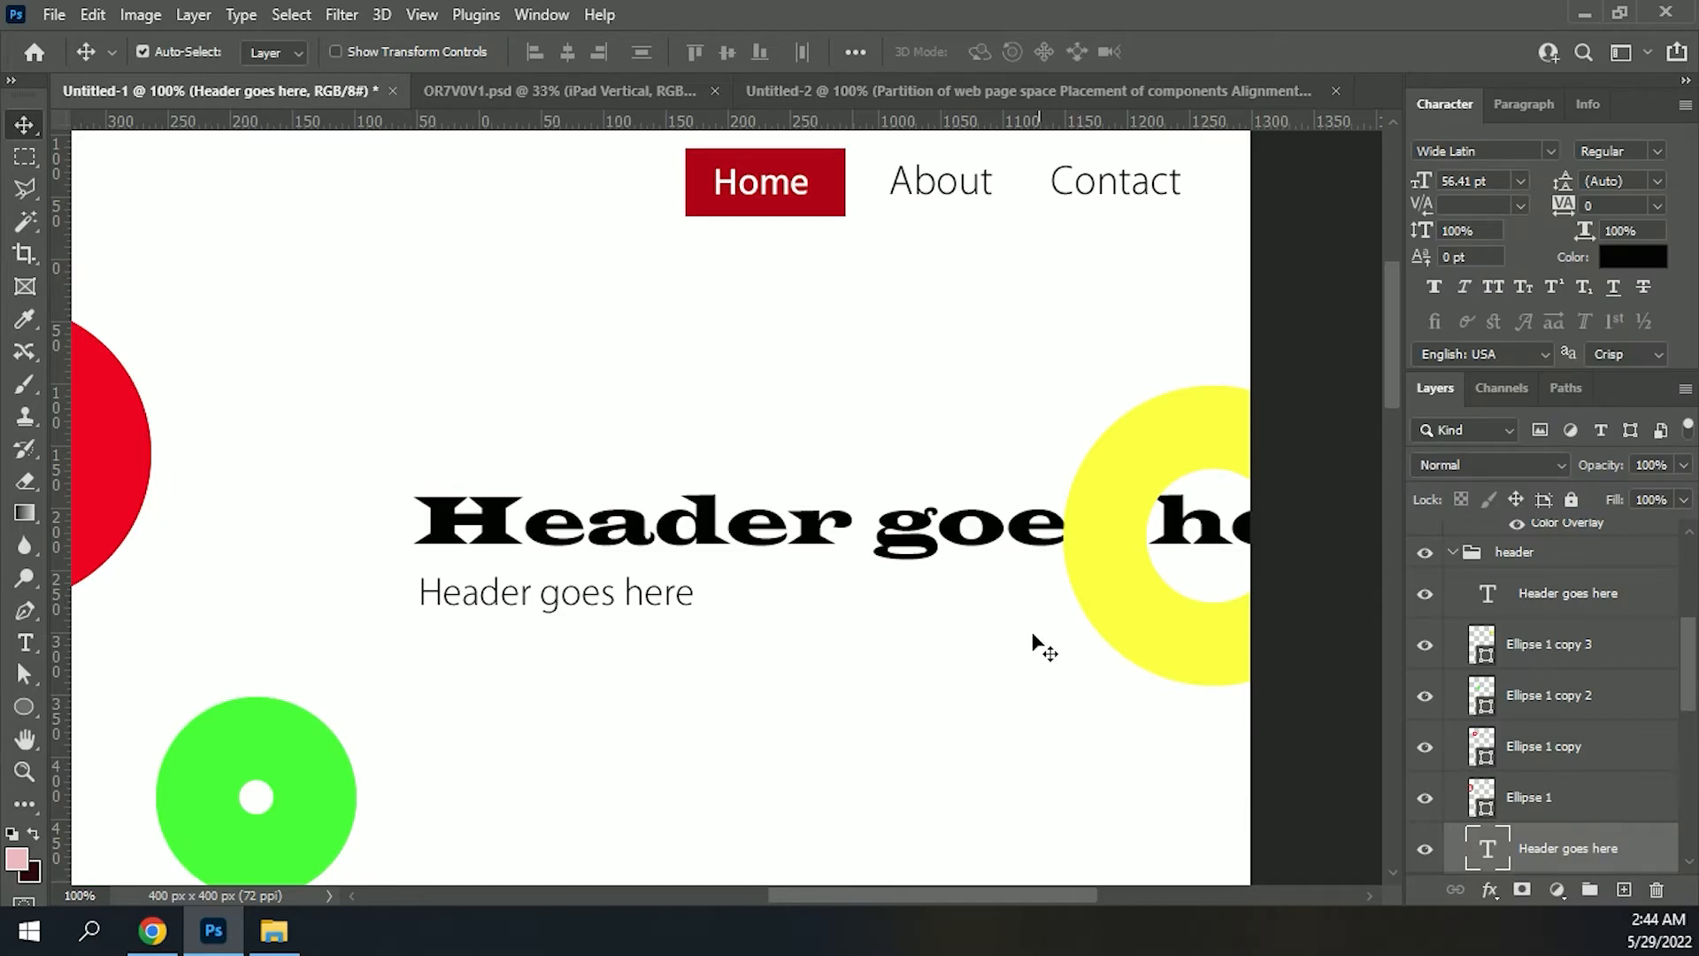
left_click(1037, 644)
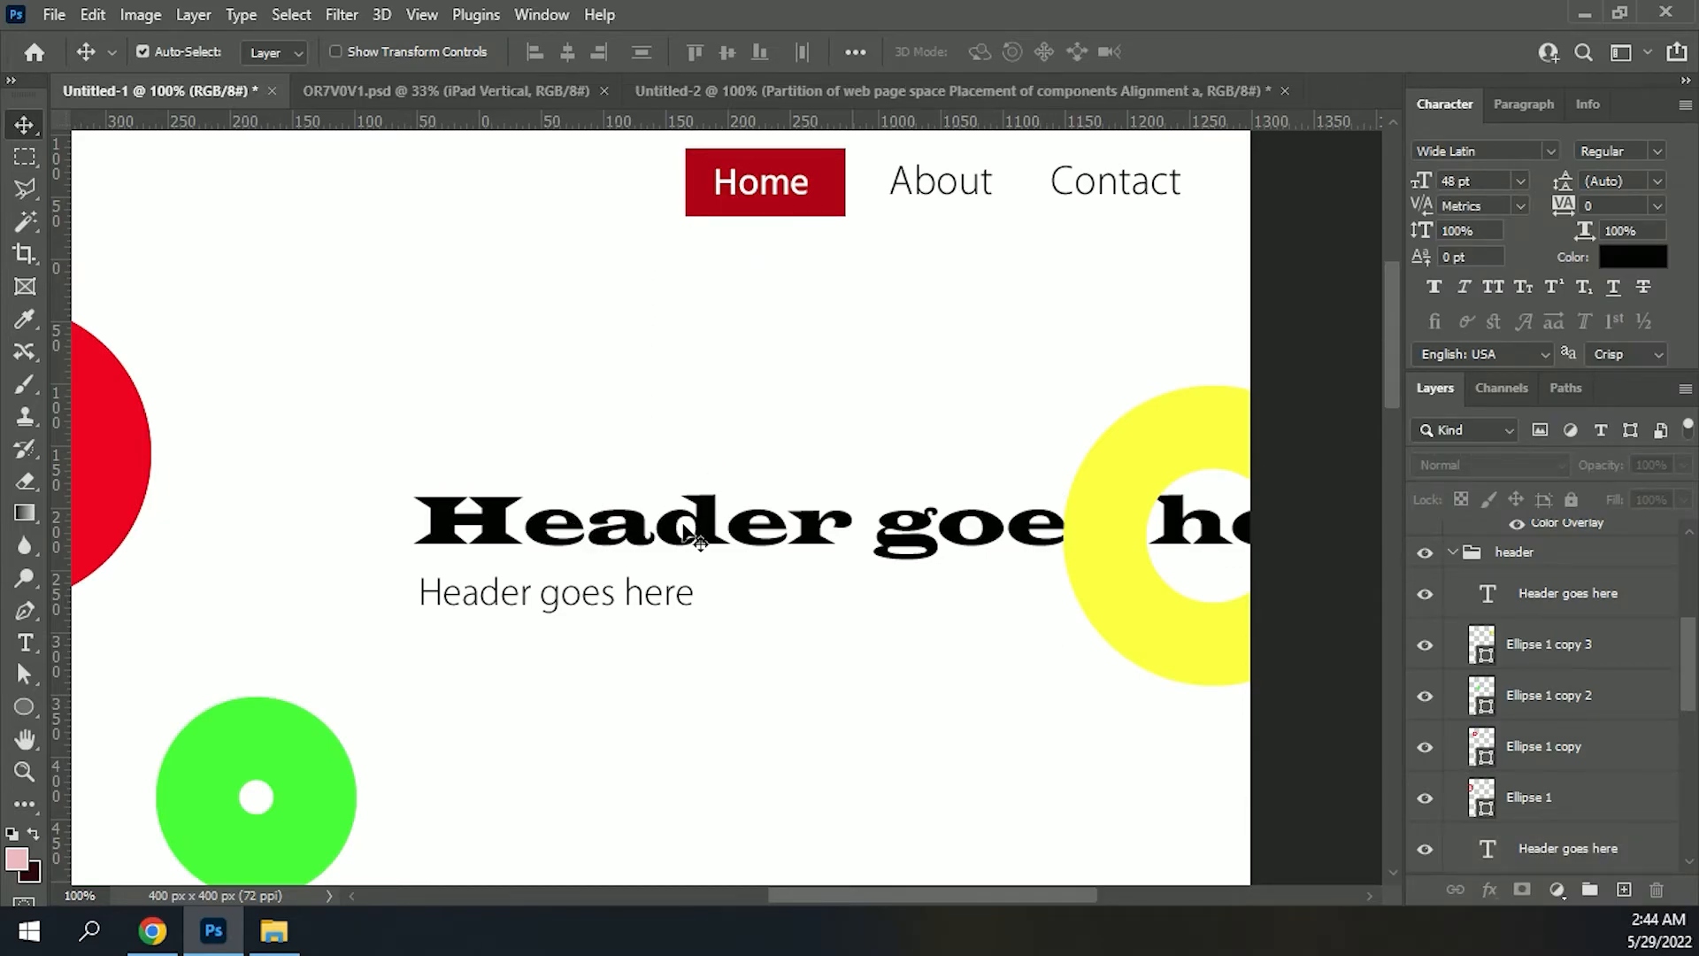
Step: Set the large "Header goes here" text's font to Hind Siliguri
left_click_drag(674, 536, 775, 564)
key("ctrl+minus")
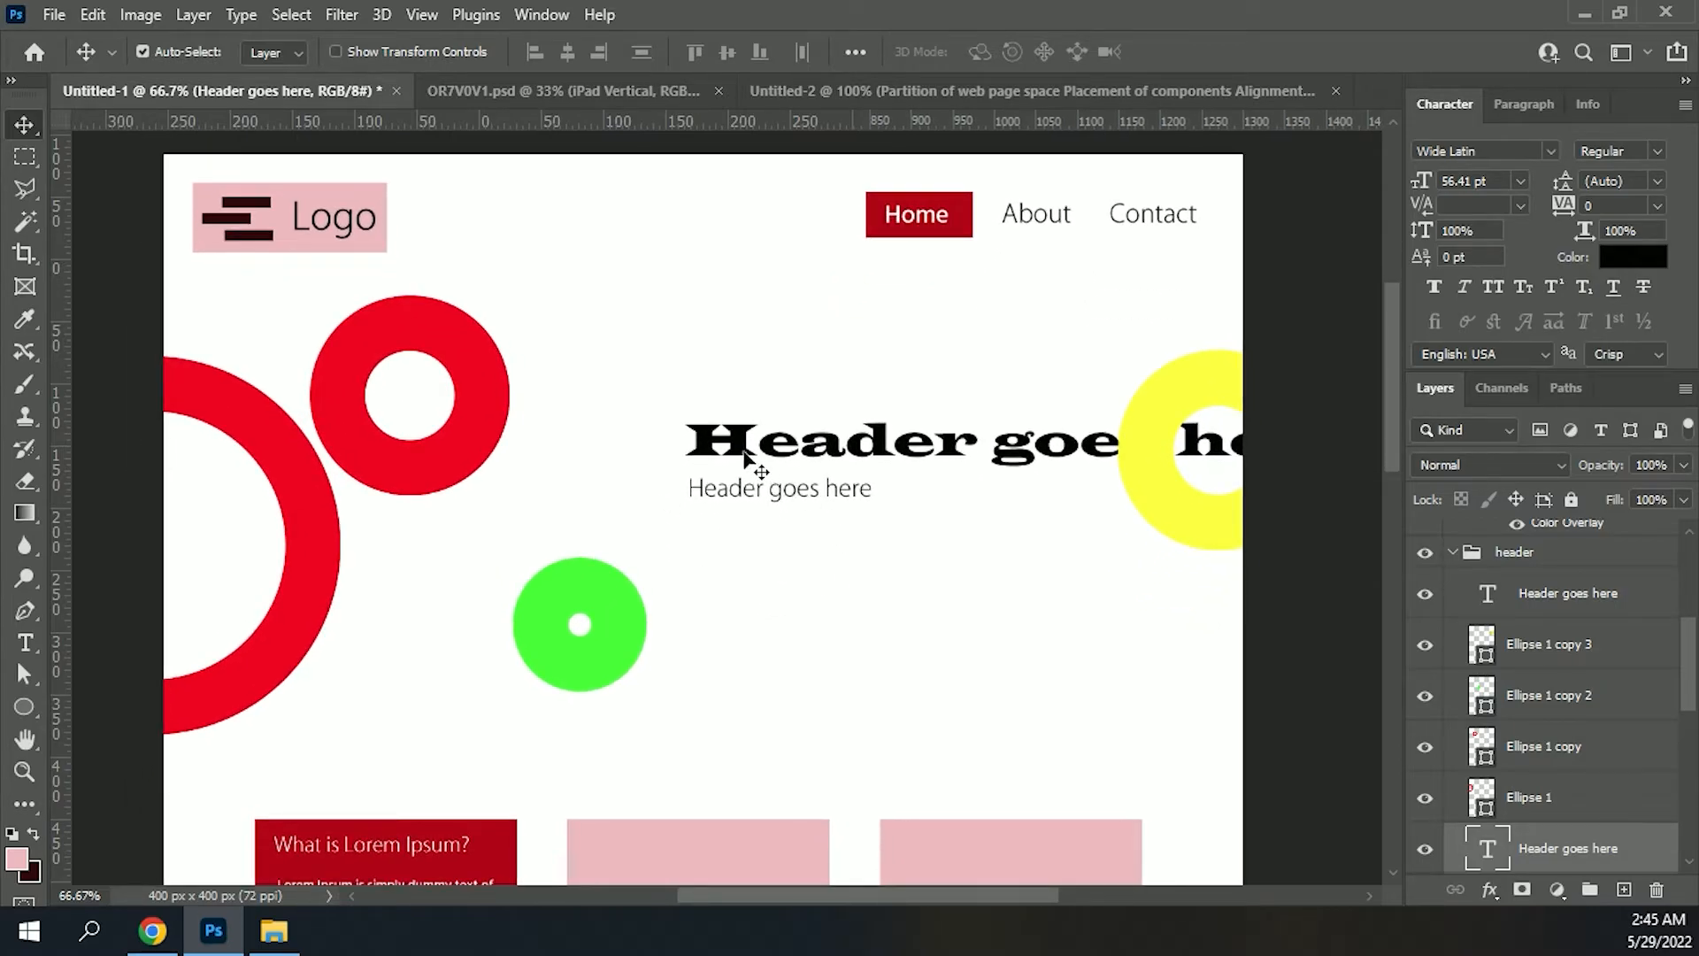
left_click(1550, 152)
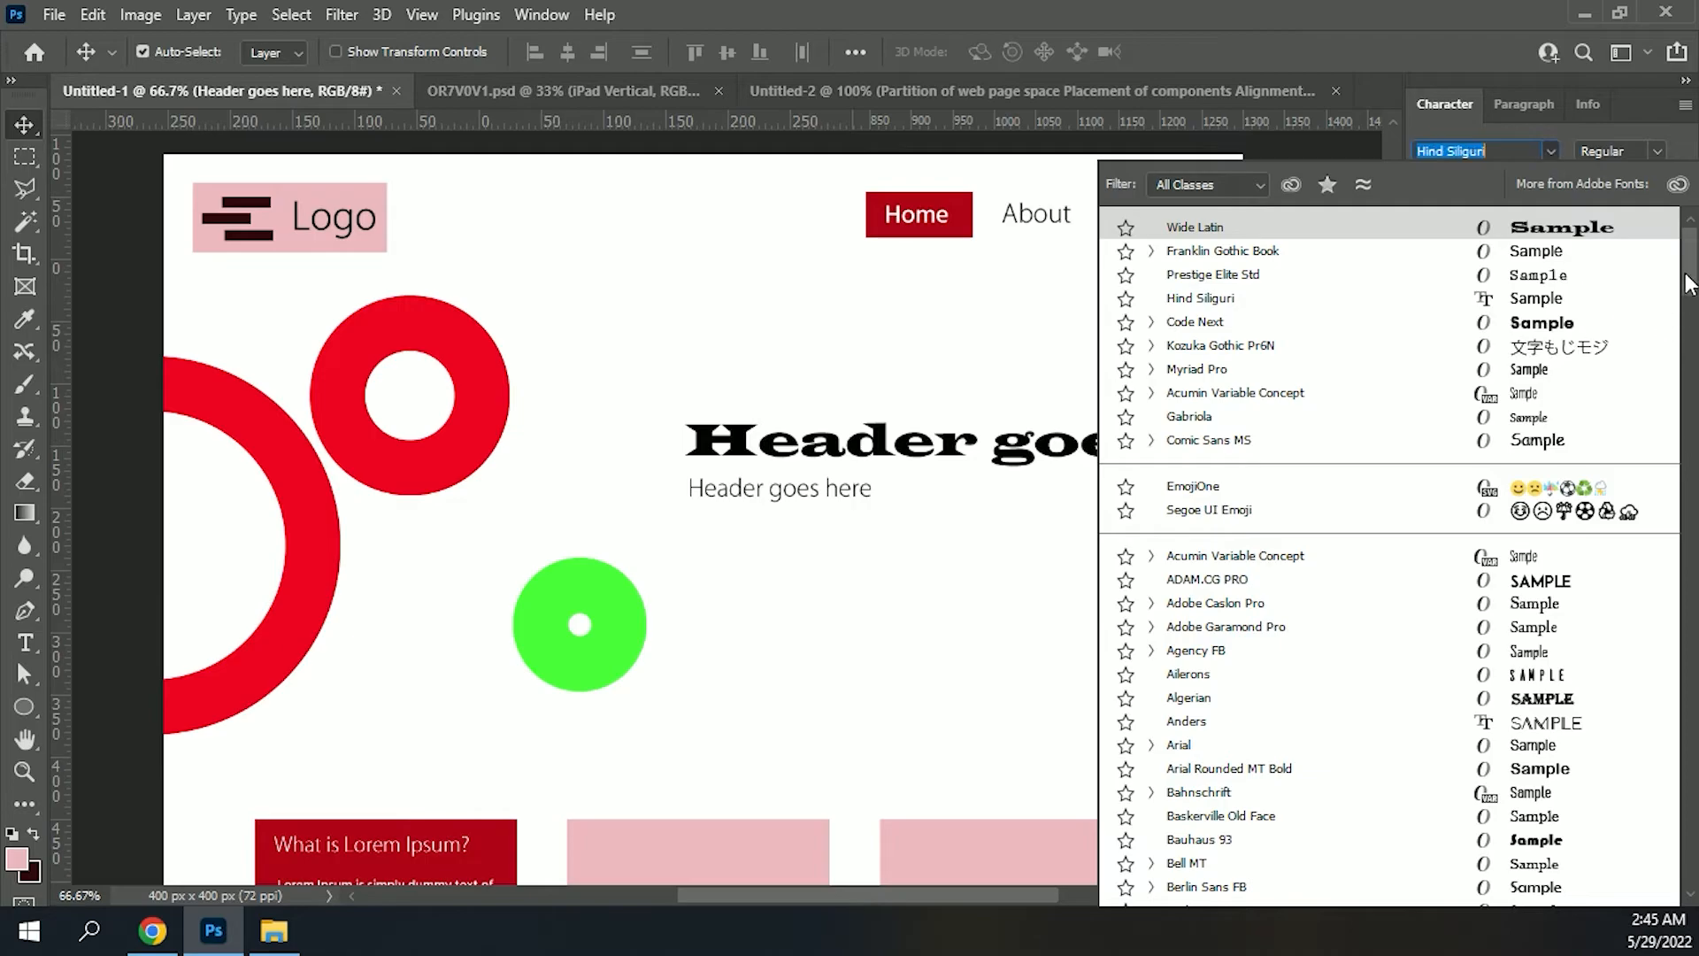
left_click(1201, 299)
Step: Set the smaller "Header goes here" text's font to Hind Siliguri Medium
left_click(726, 502)
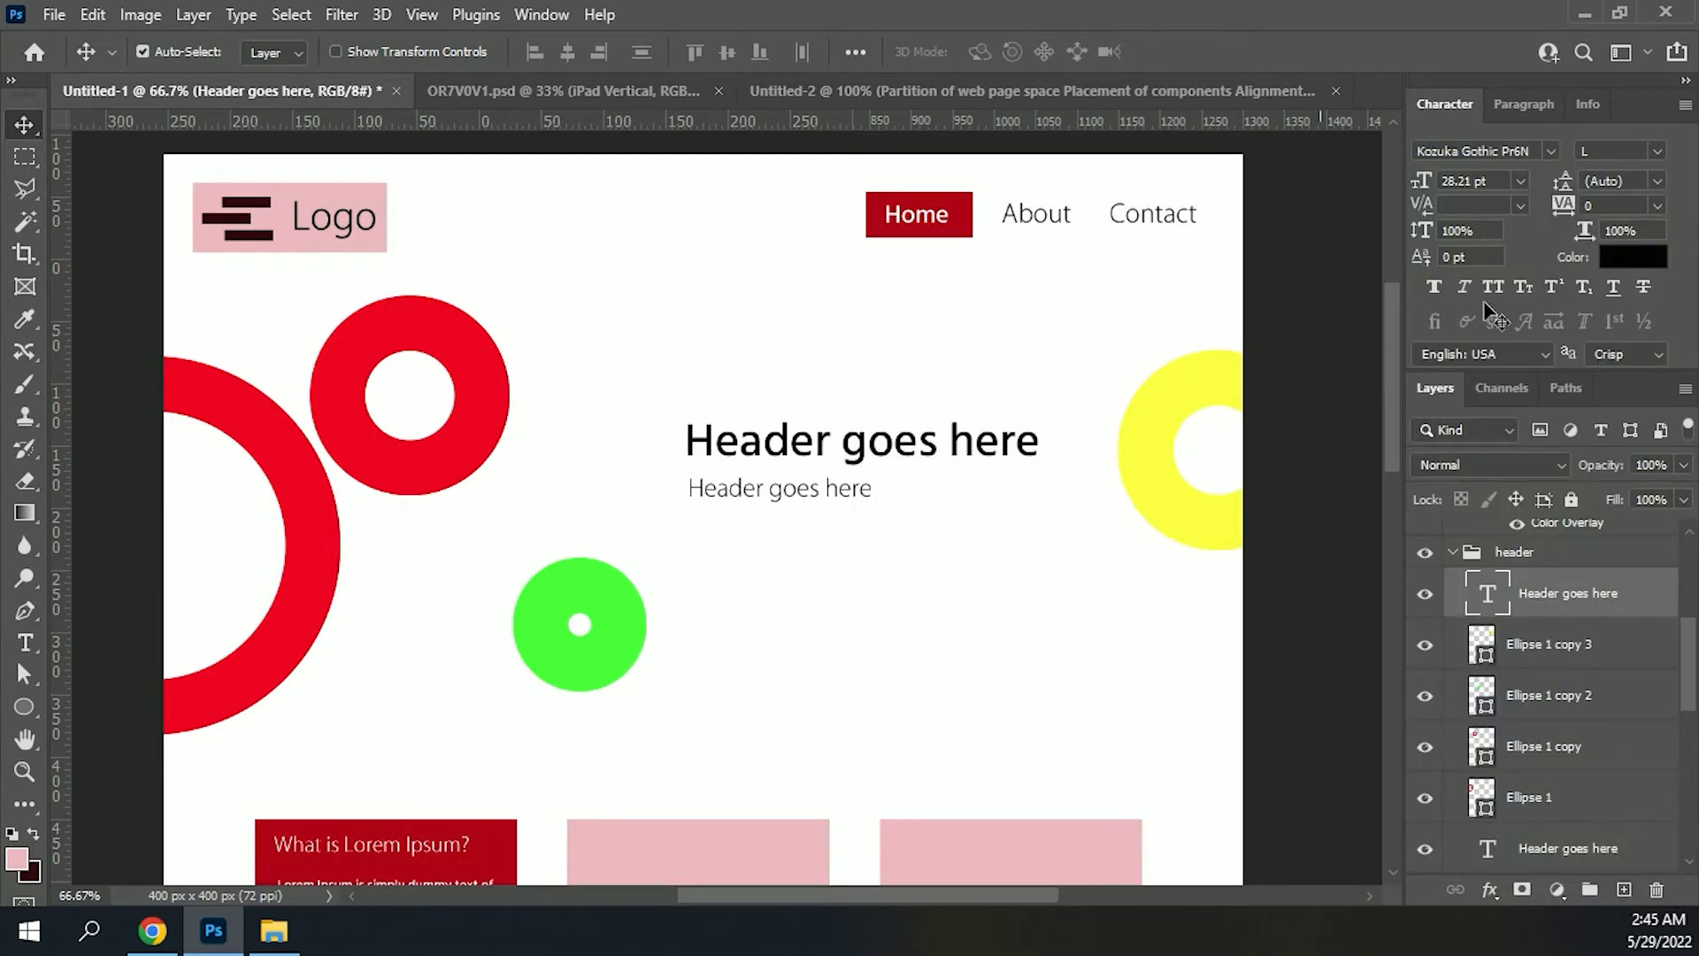
left_click(1550, 152)
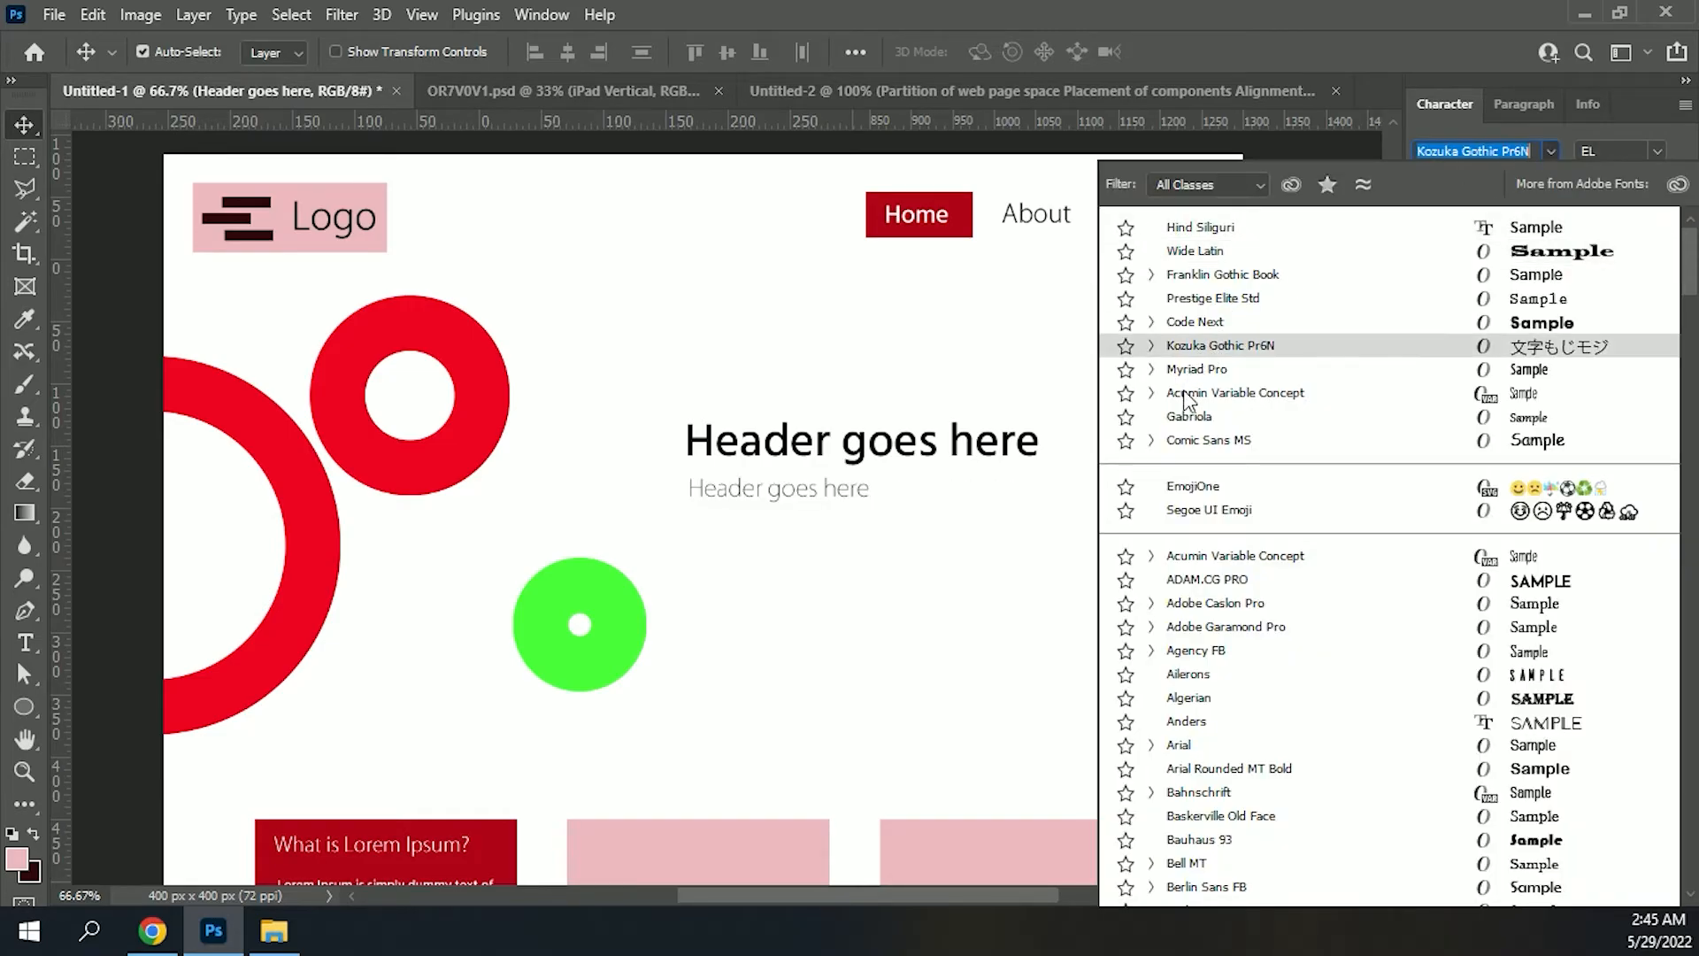
left_click(1196, 228)
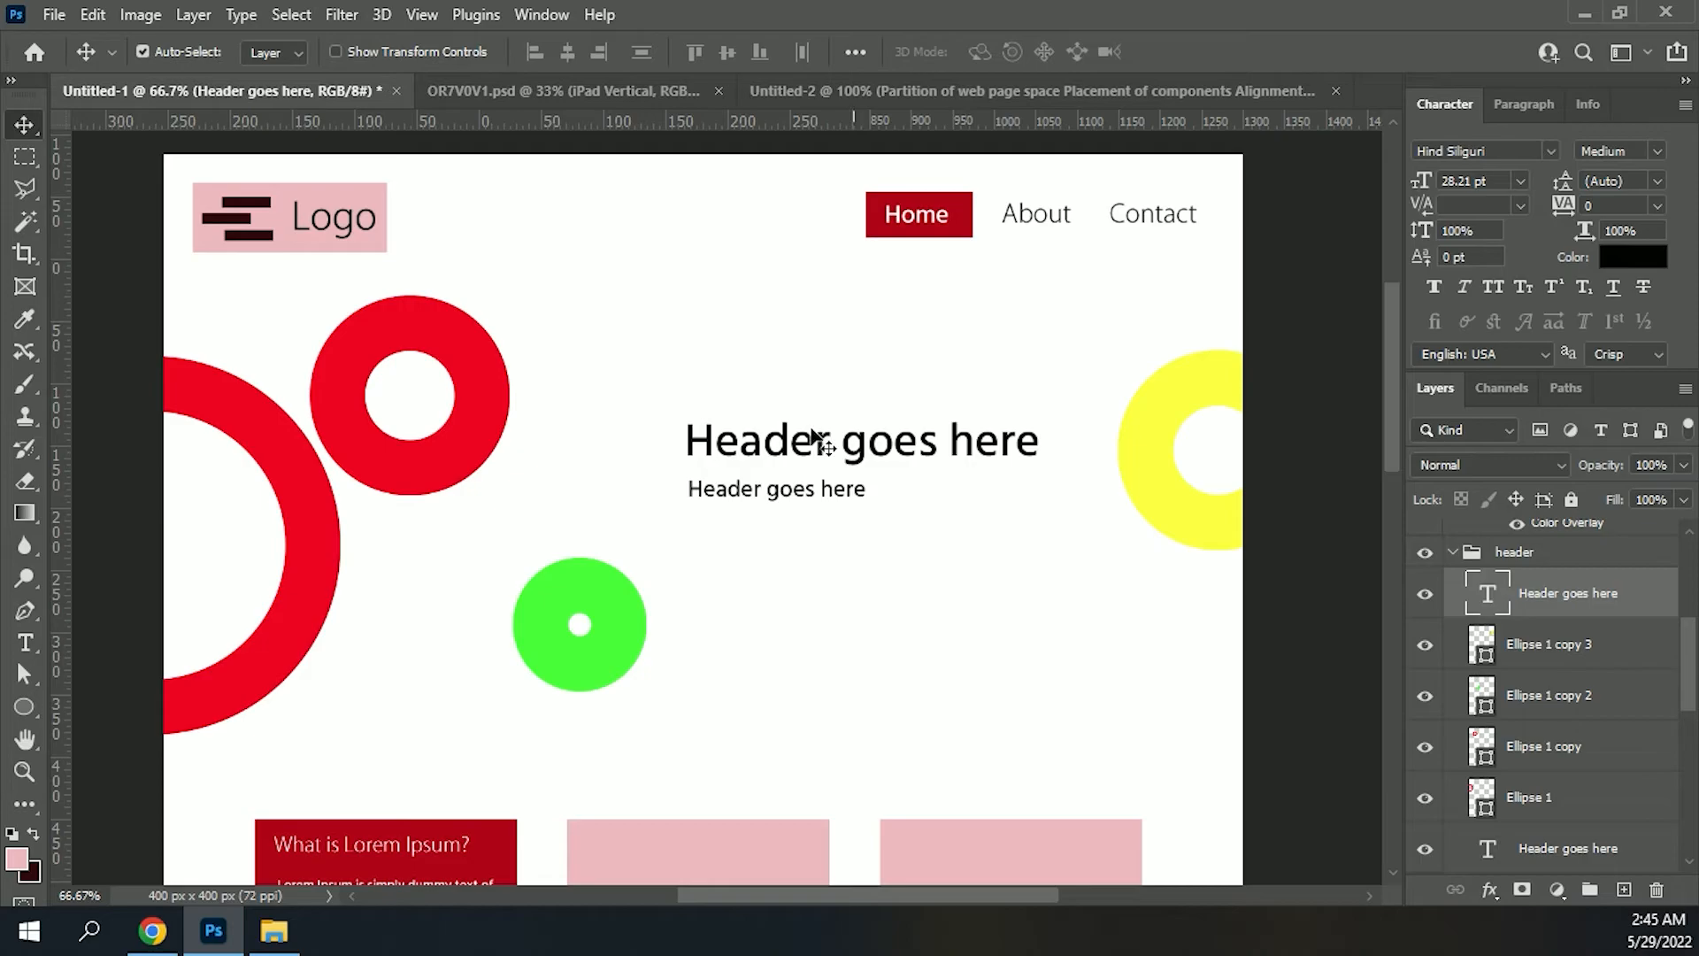
key("ctrl+plus")
left_click_drag(823, 439, 903, 356)
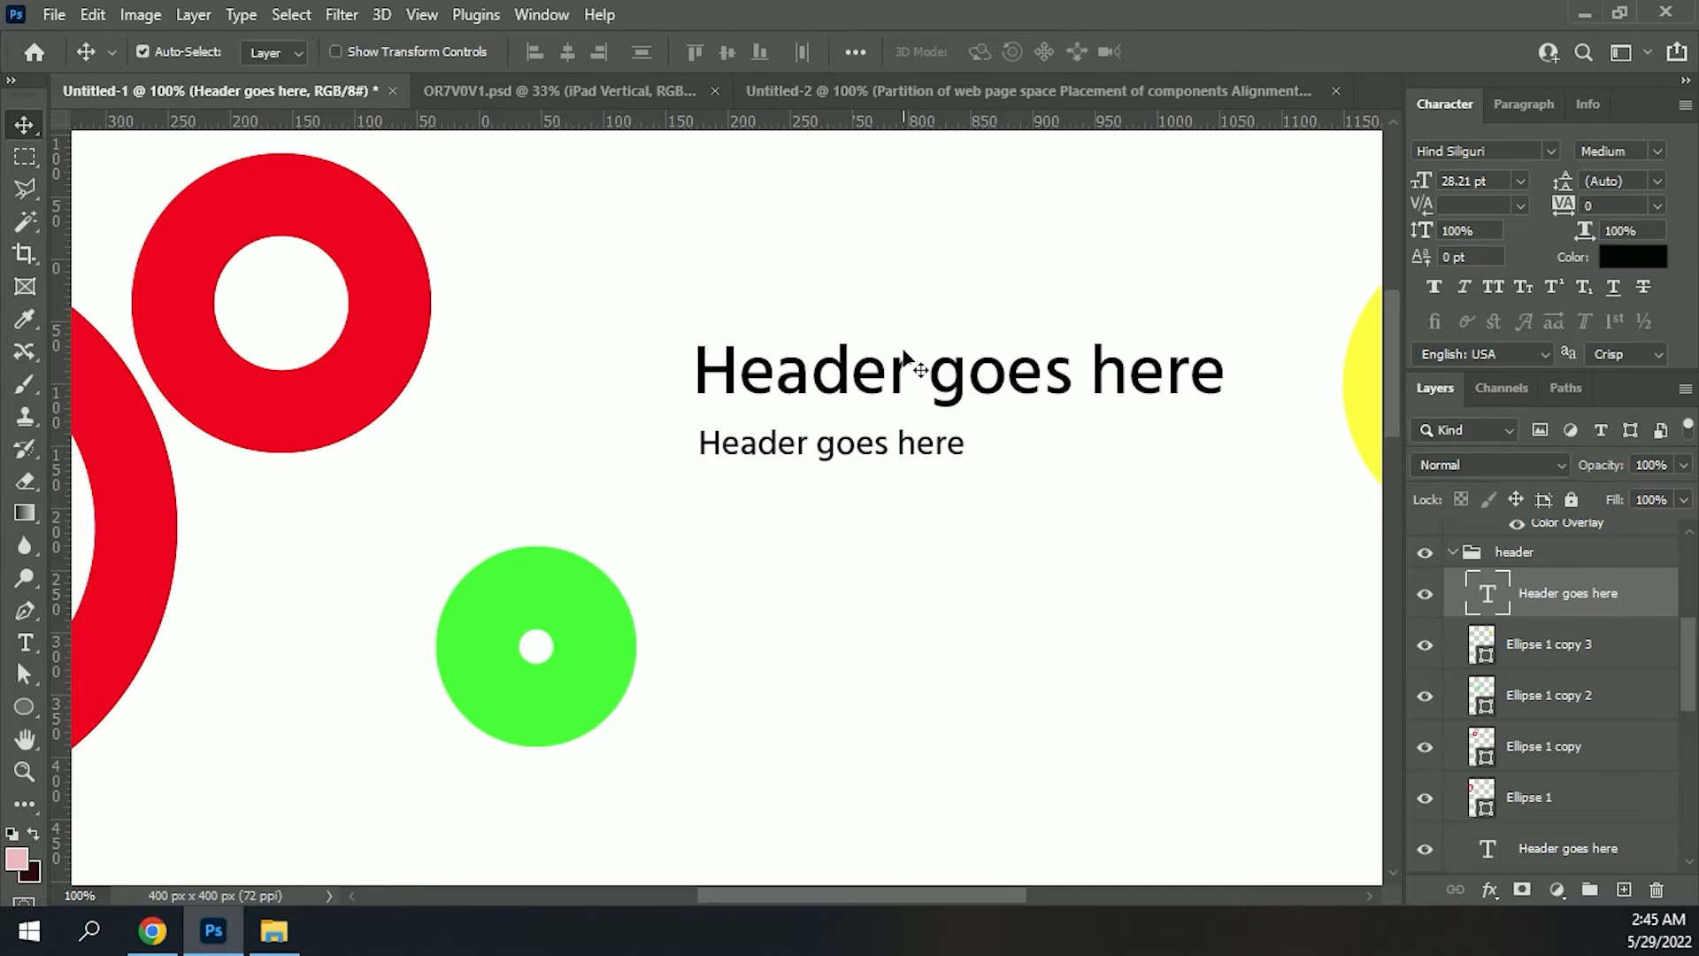
Step: Set the "What is Lorem Ipsum?" title on the red card to Hind Siliguri
key("ctrl+minus")
left_click_drag(868, 611, 888, 266)
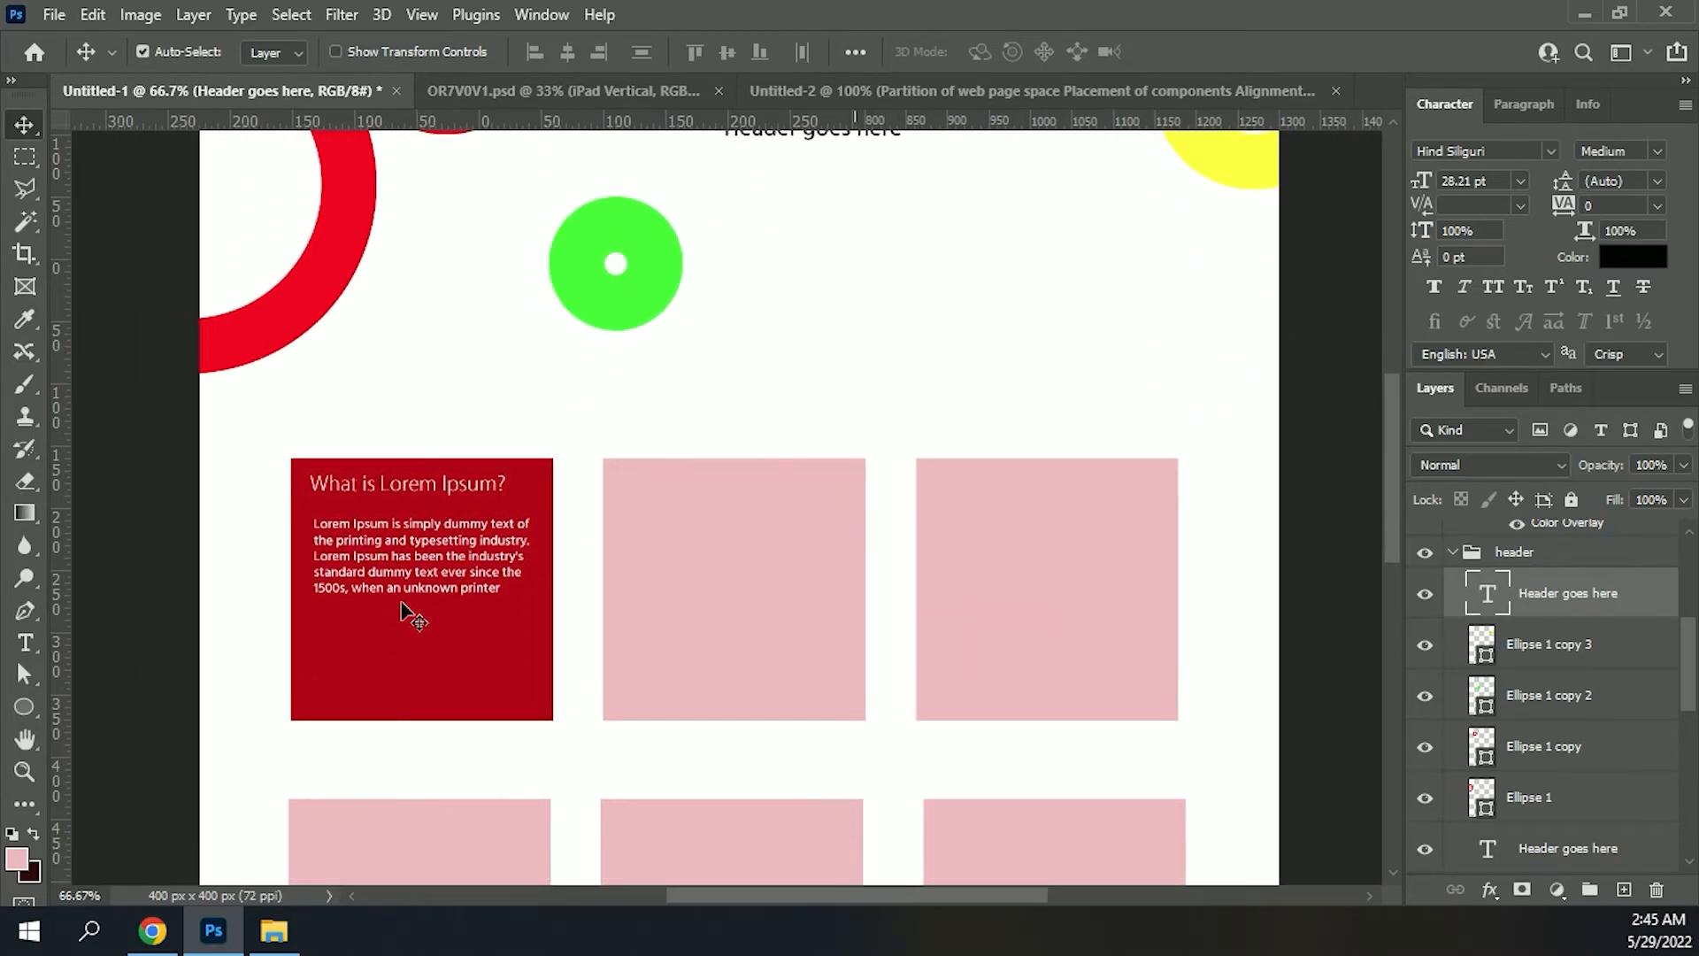
left_click(353, 484)
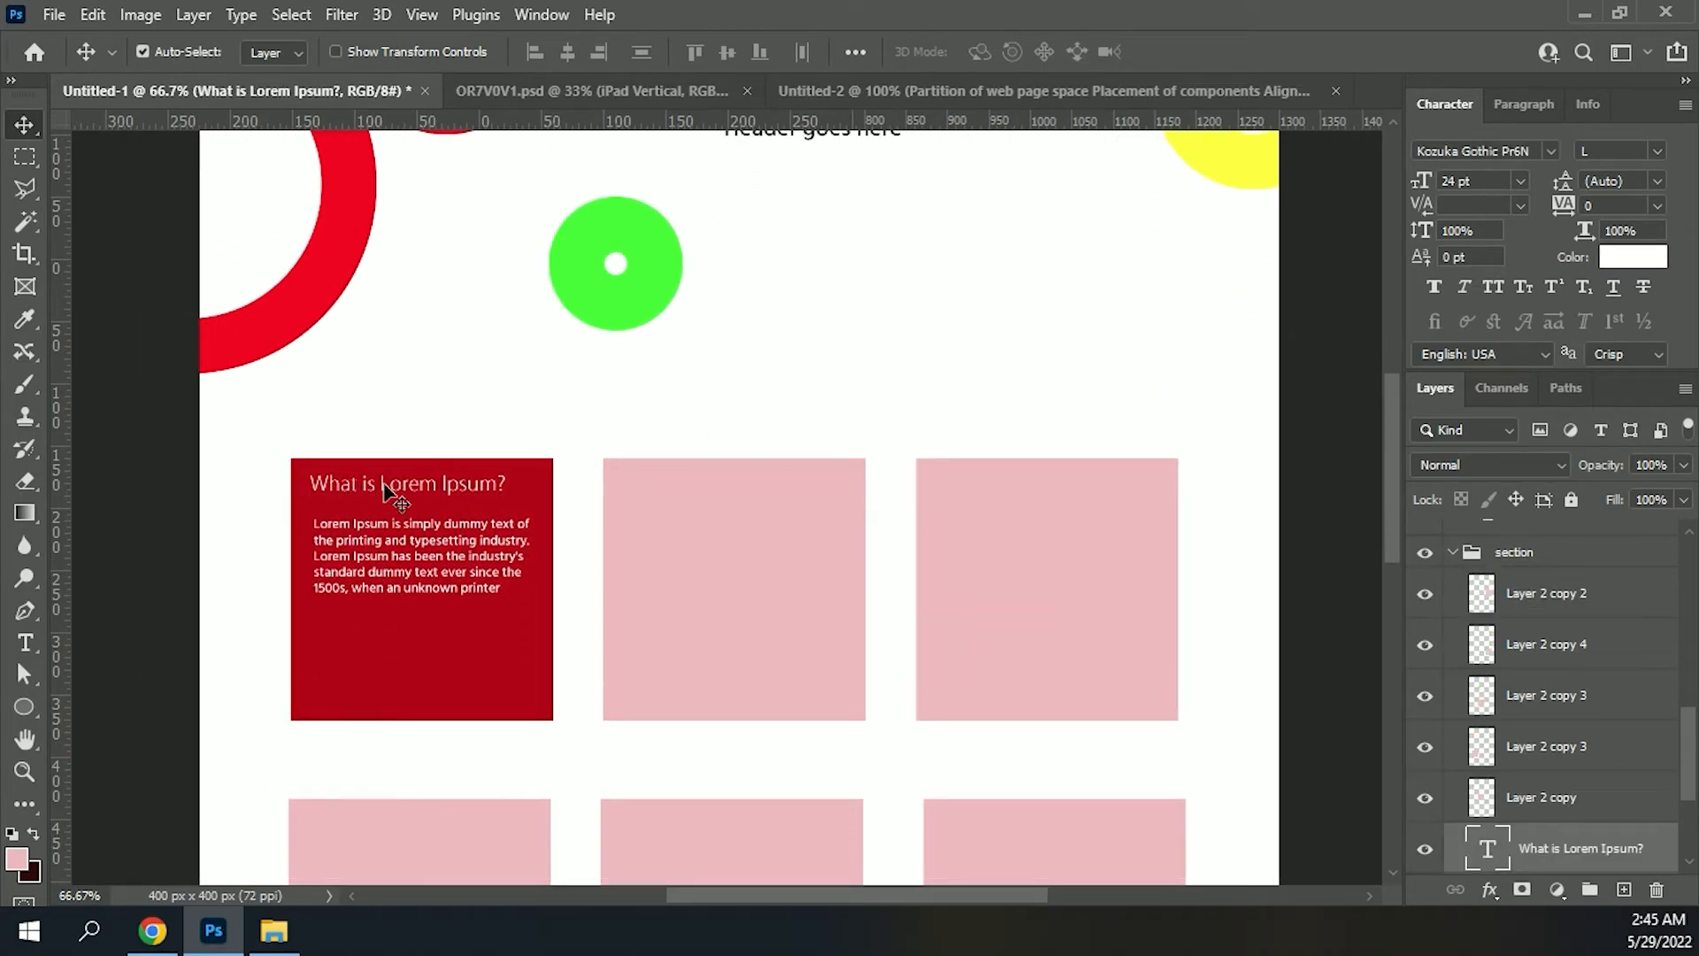
key("ctrl+plus")
left_click_drag(453, 584, 643, 571)
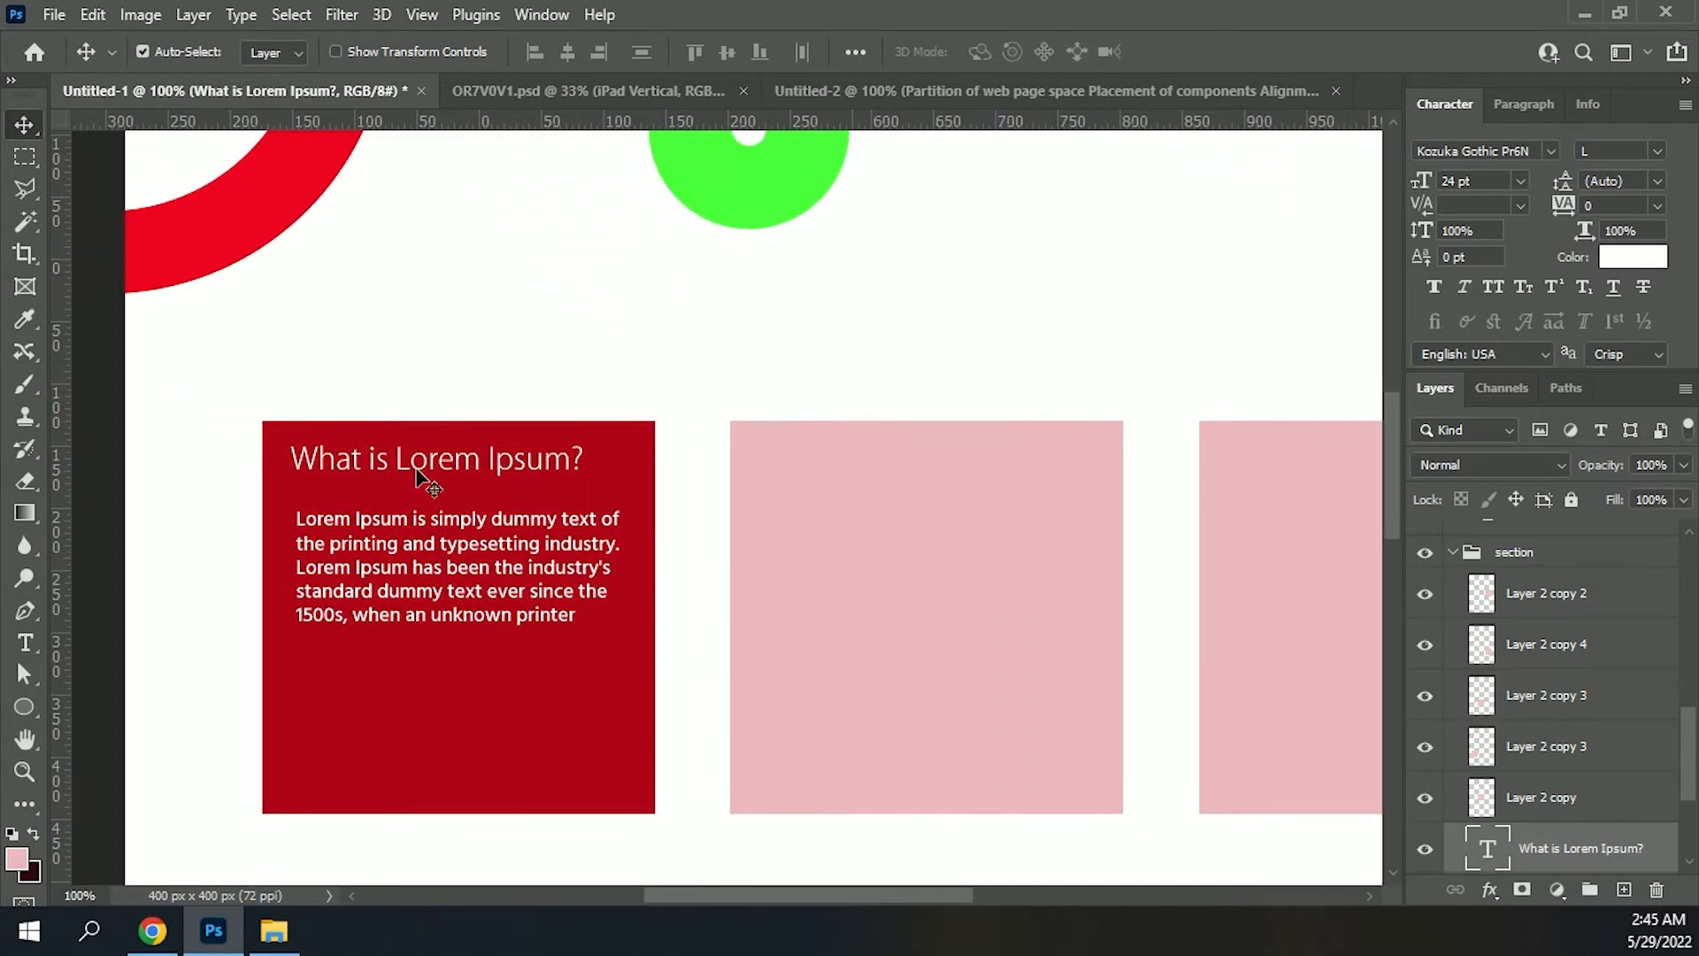
left_click(1552, 152)
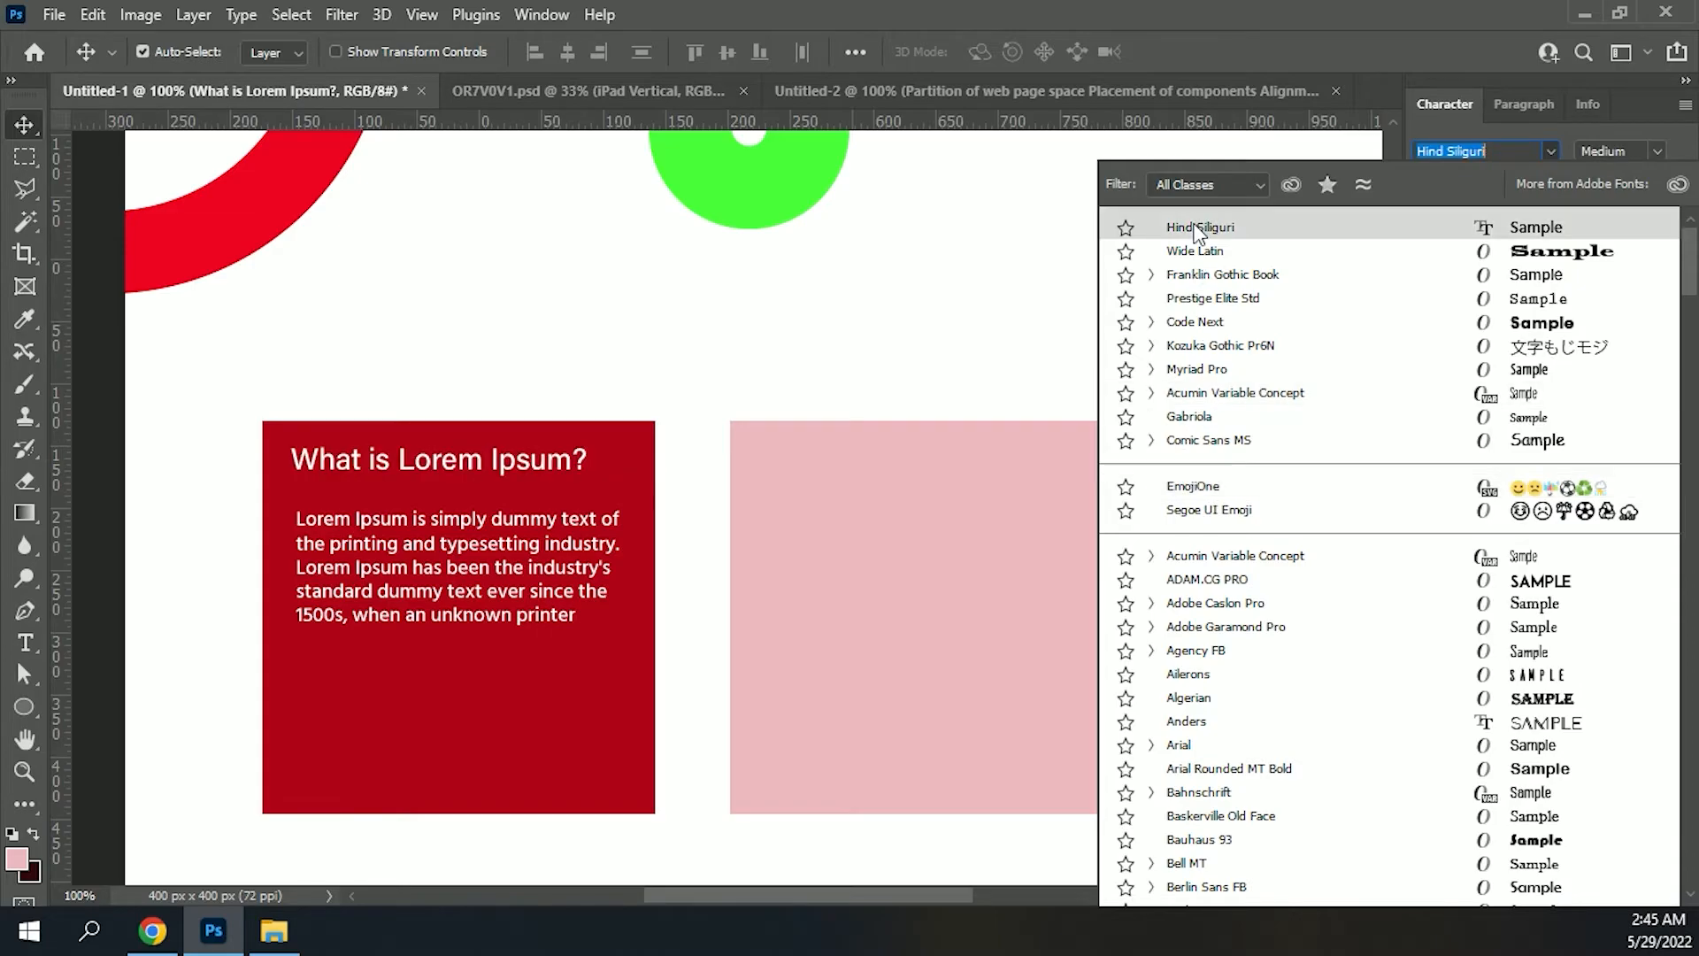
left_click(1195, 228)
Step: Preview Prestige Elite Std on the body paragraph of the red card
left_click(434, 536)
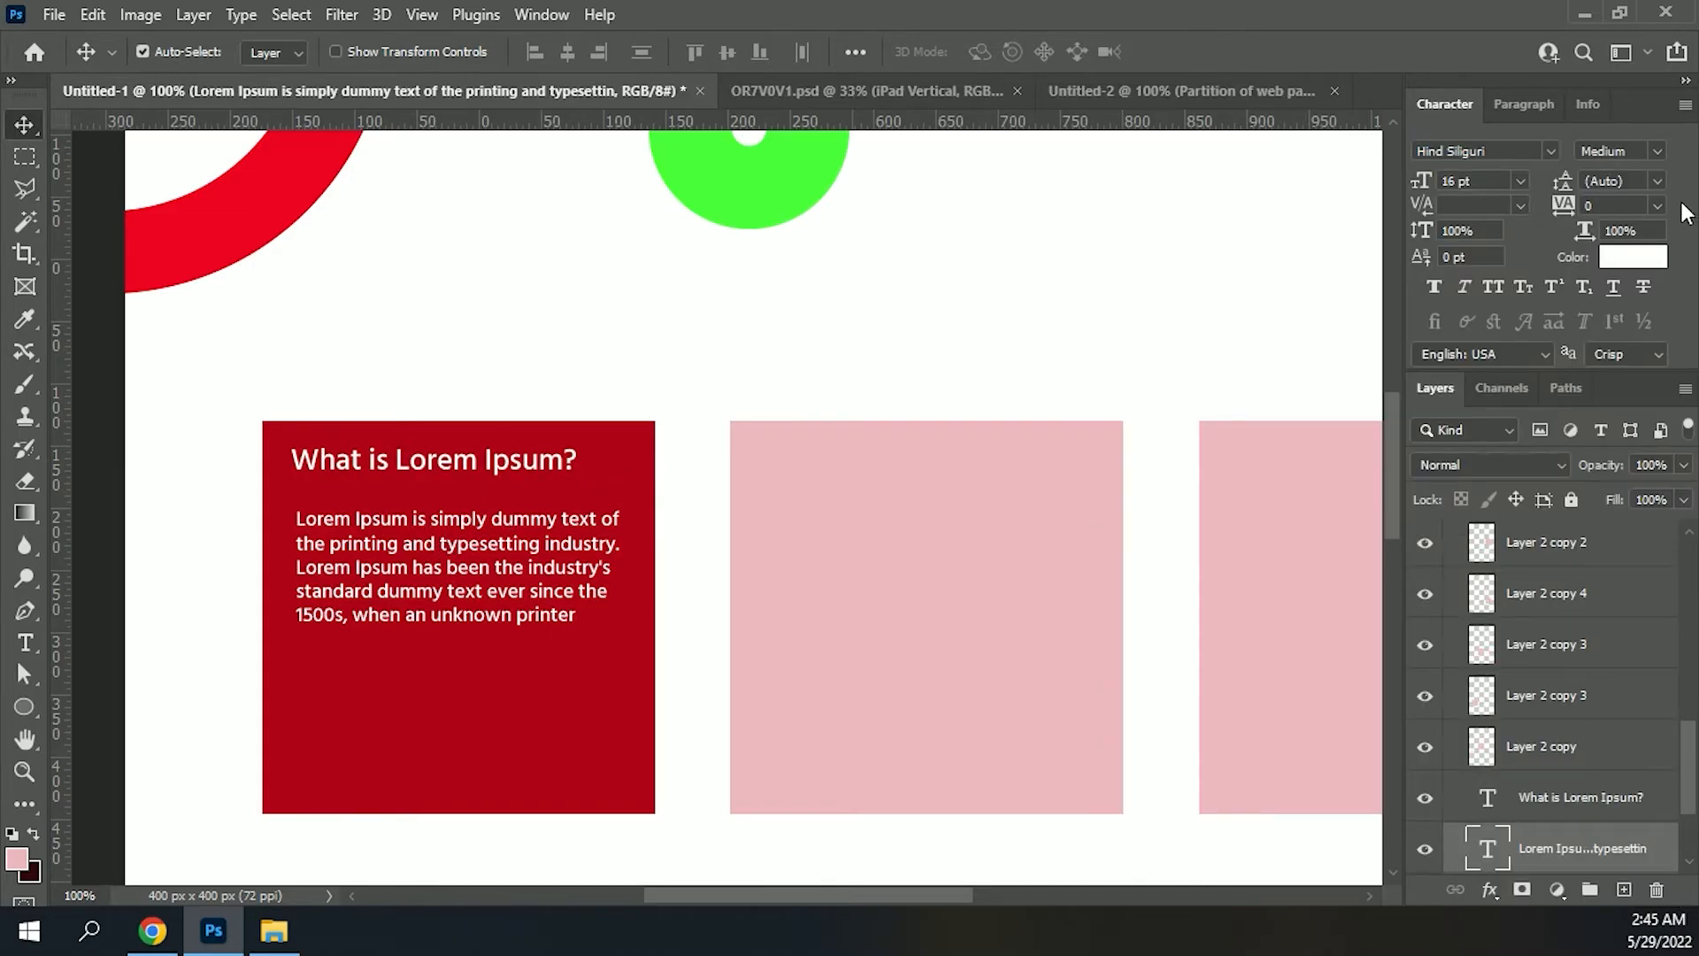
left_click(1551, 152)
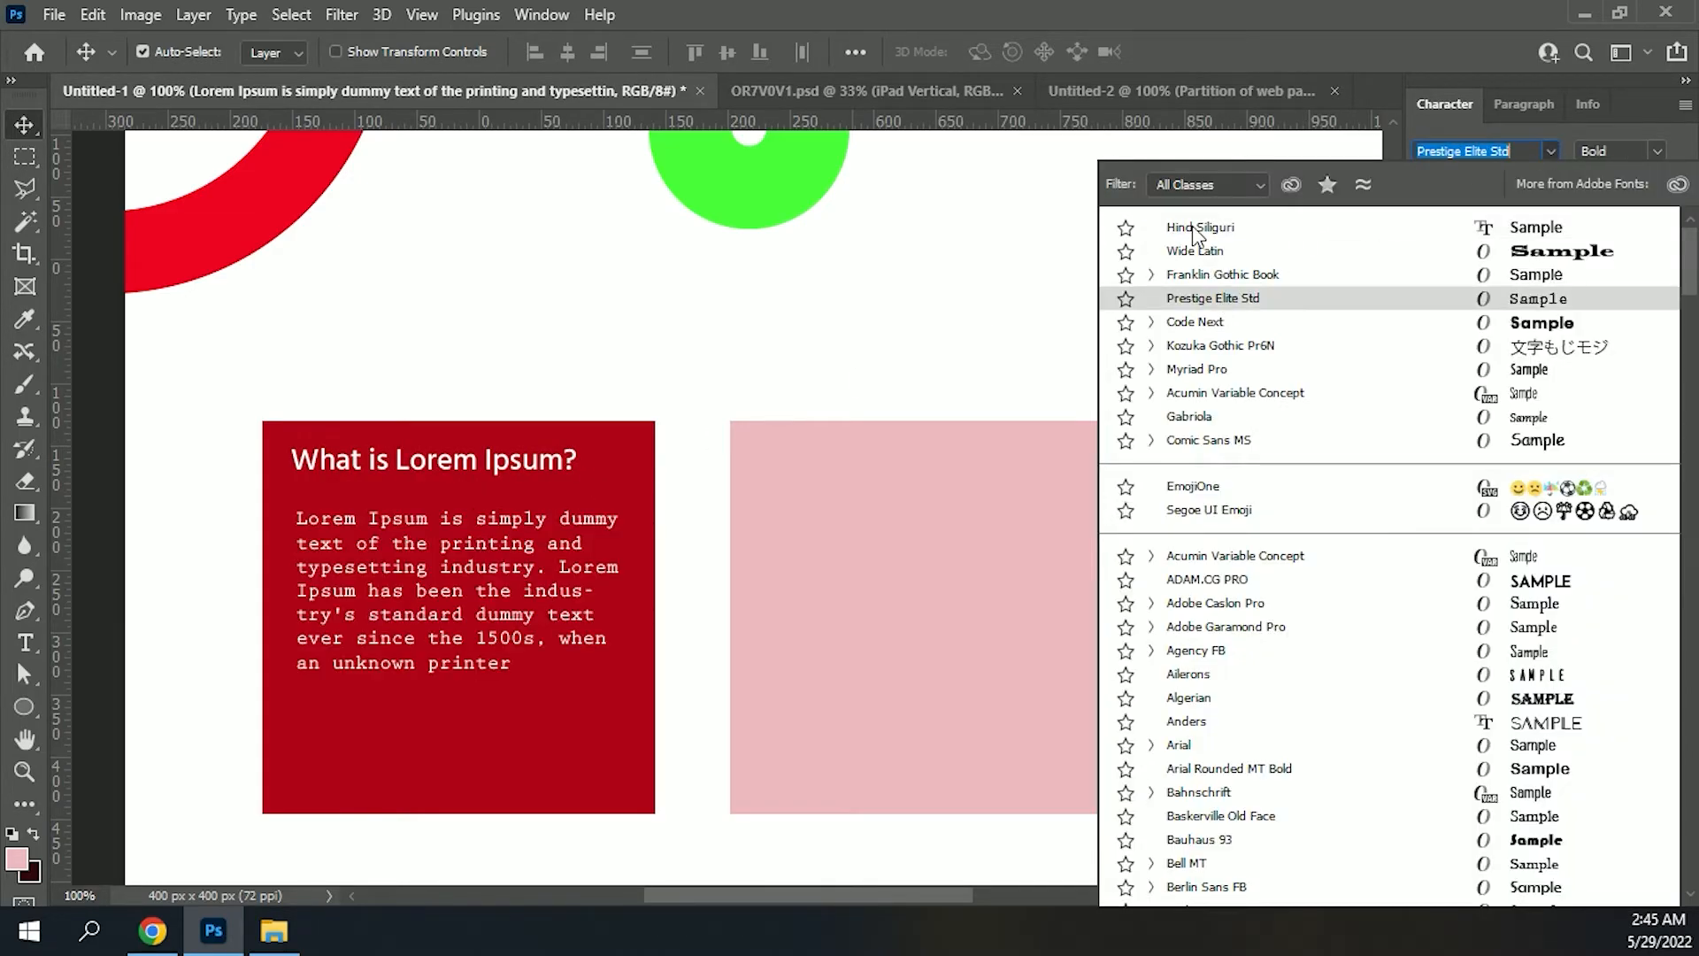
left_click(637, 512)
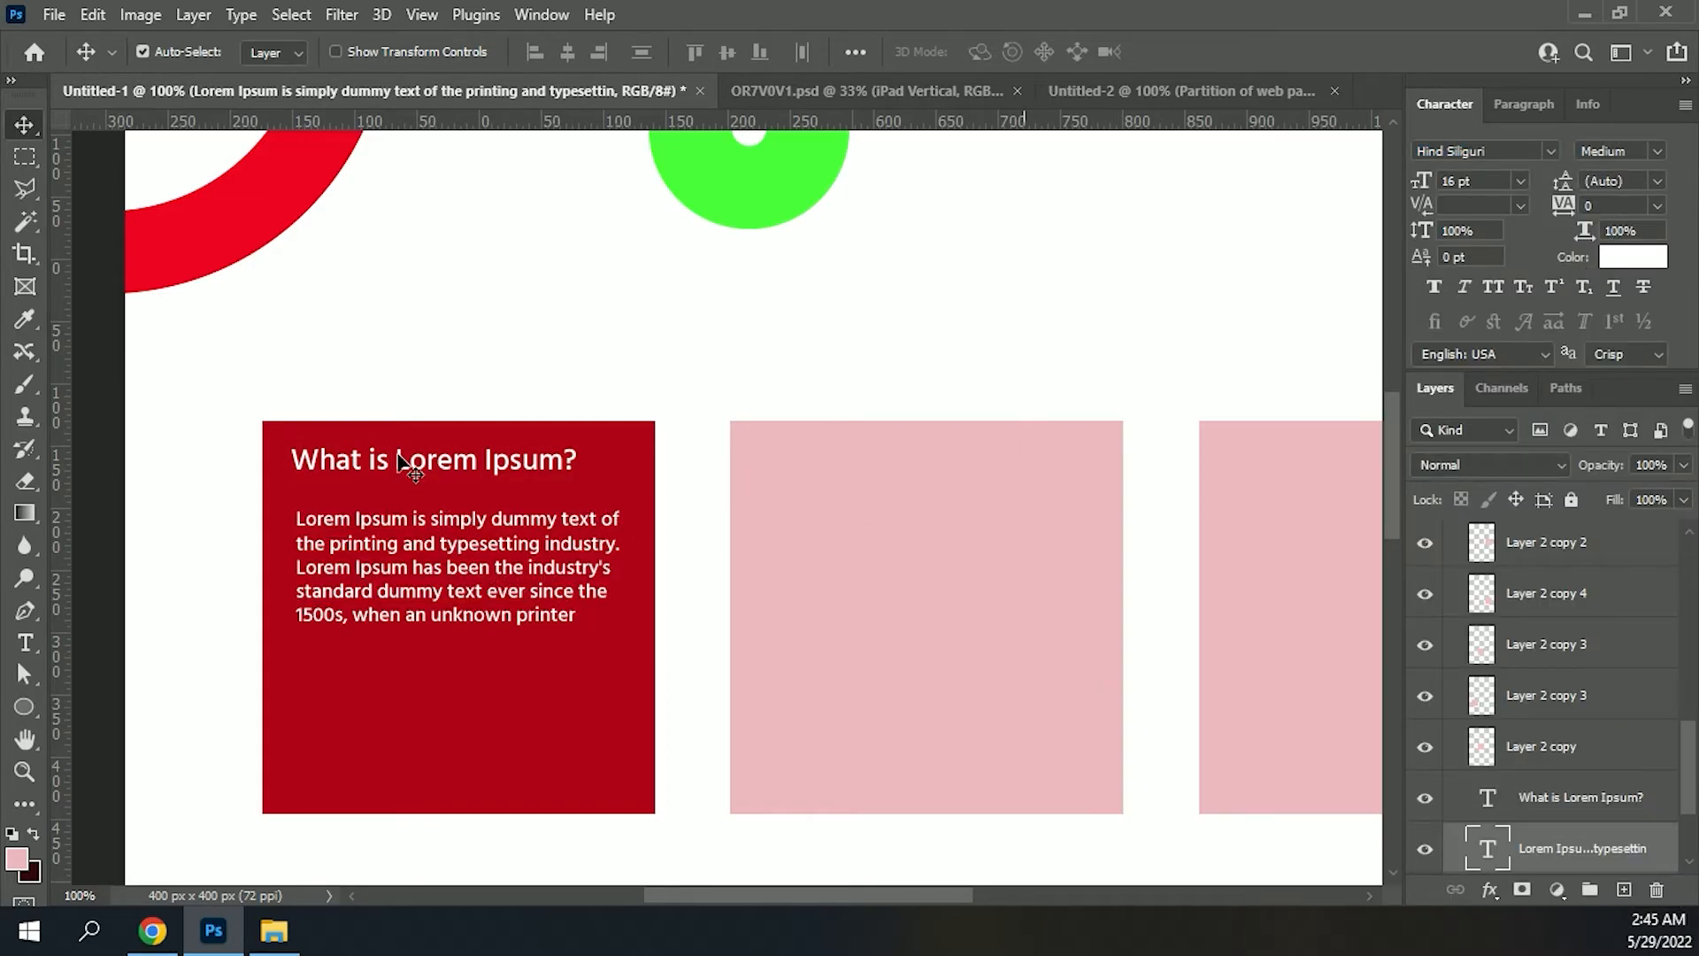
Step: Apply faux bold to the red card's title, and move the title and body paragraph closer together
left_click(402, 460)
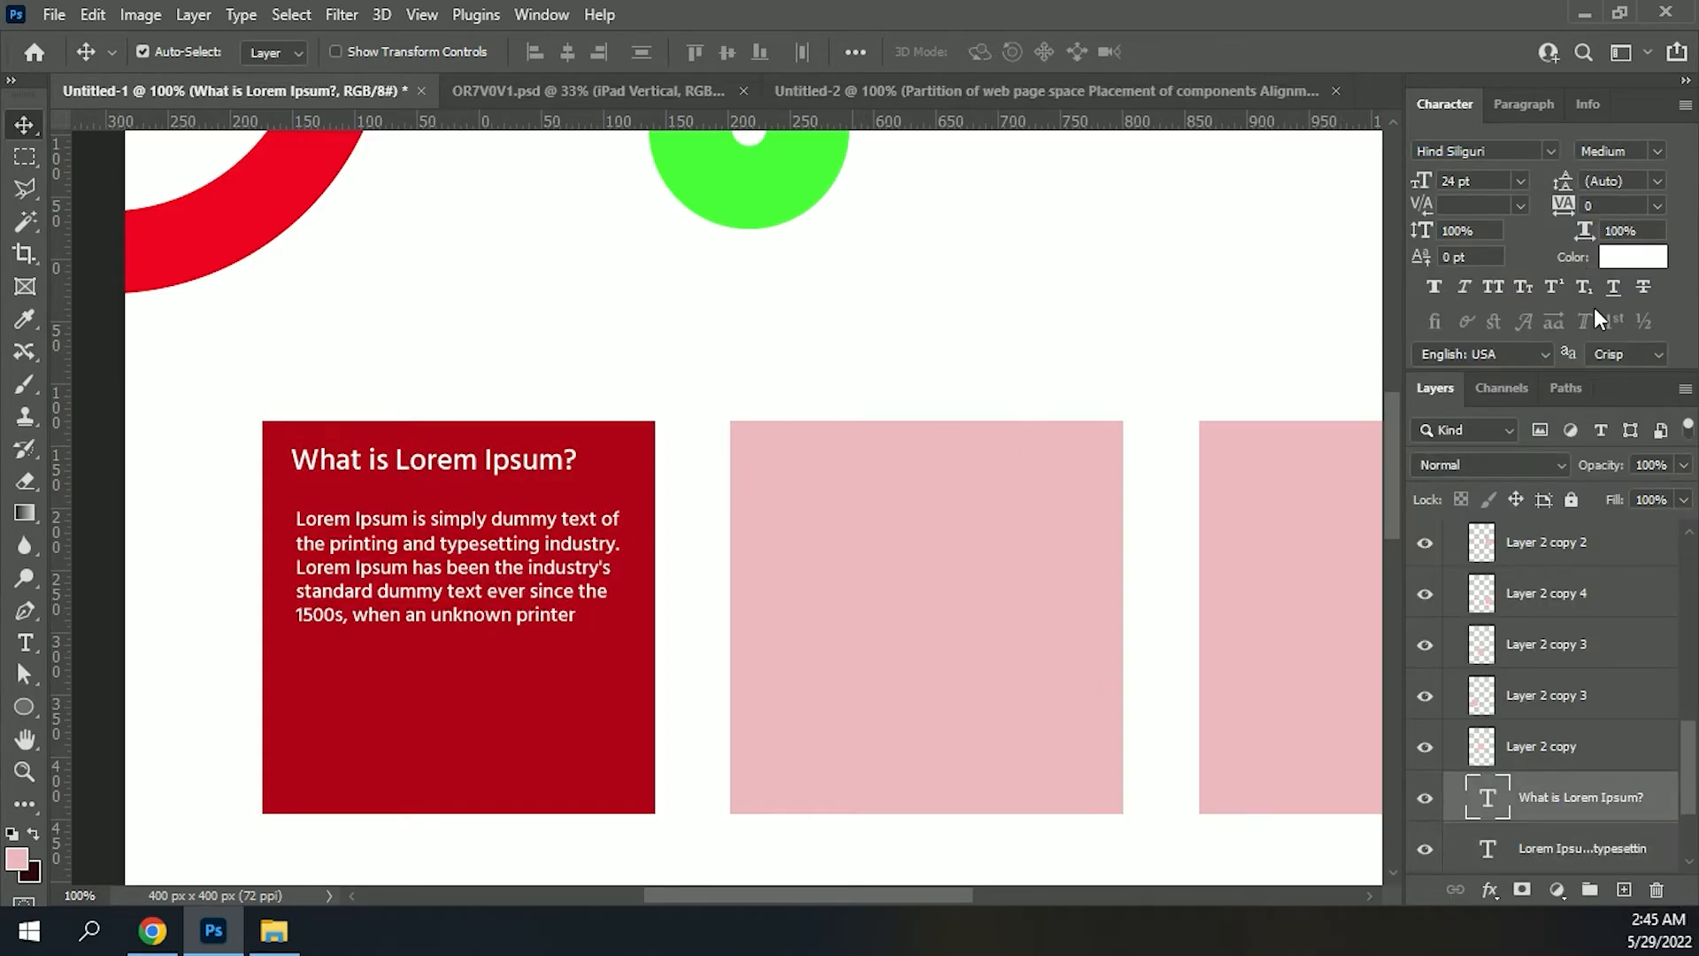
left_click(1437, 287)
left_click_drag(373, 472, 375, 479)
left_click(341, 522)
left_click_drag(343, 513, 341, 518)
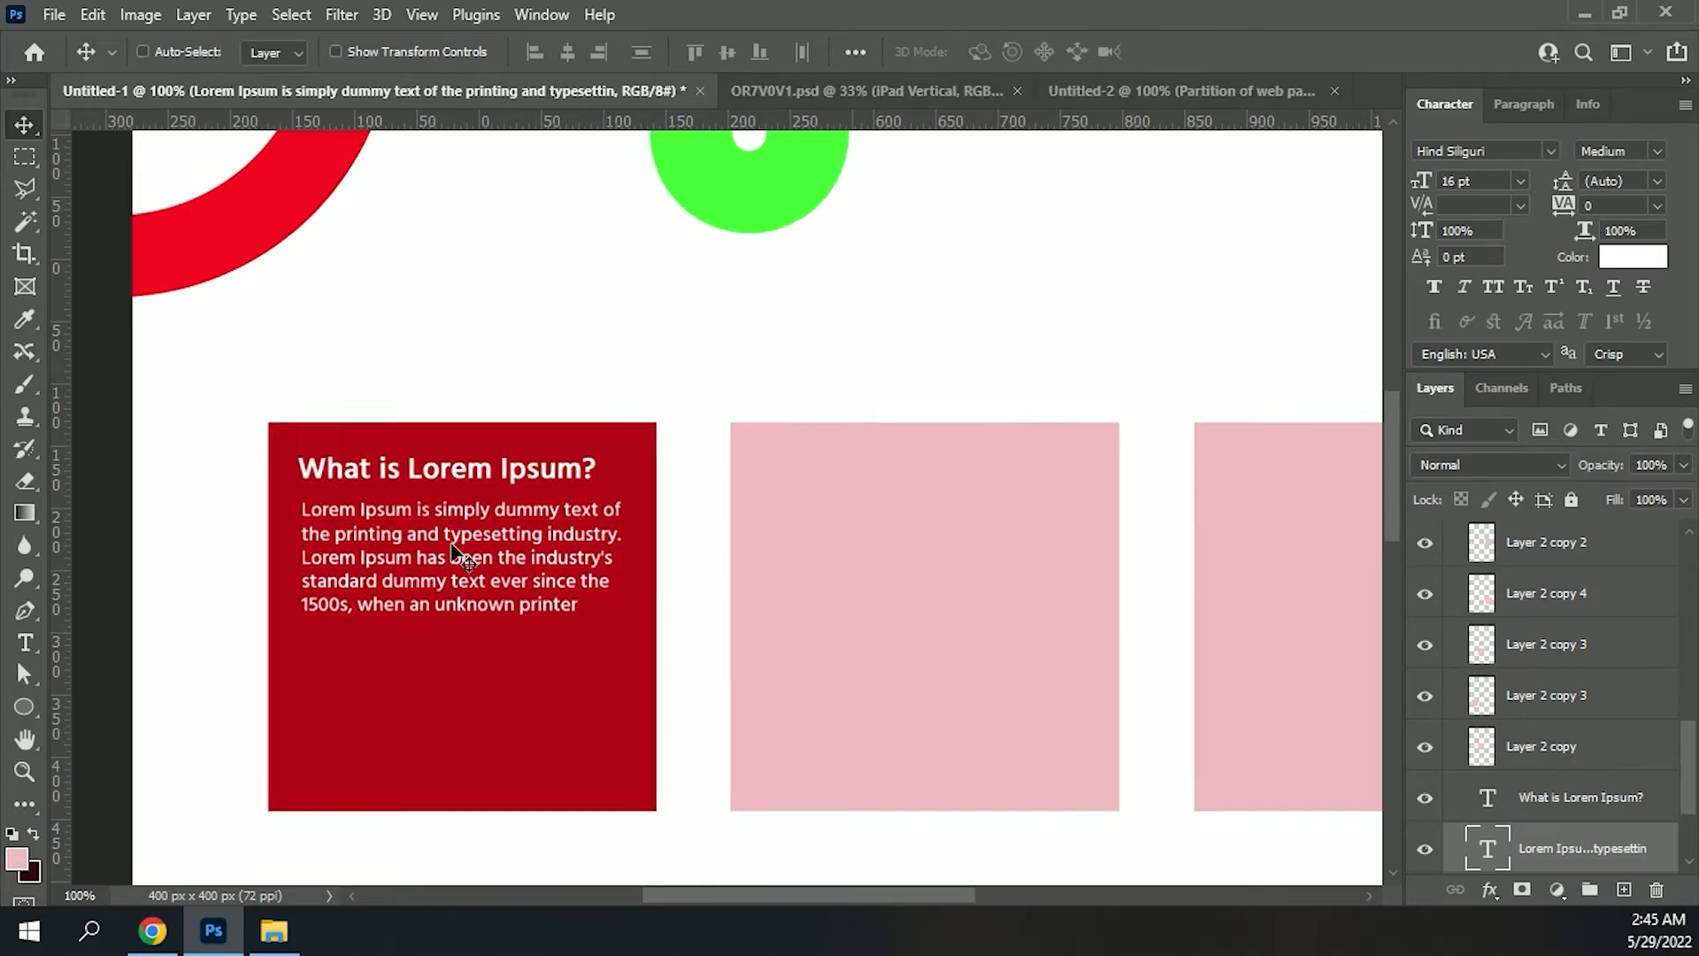
Step: Review the page layout from the navigation and header down to the area below the second card row
key("ctrl+minus")
key("ctrl+minus")
left_click_drag(631, 643, 588, 717)
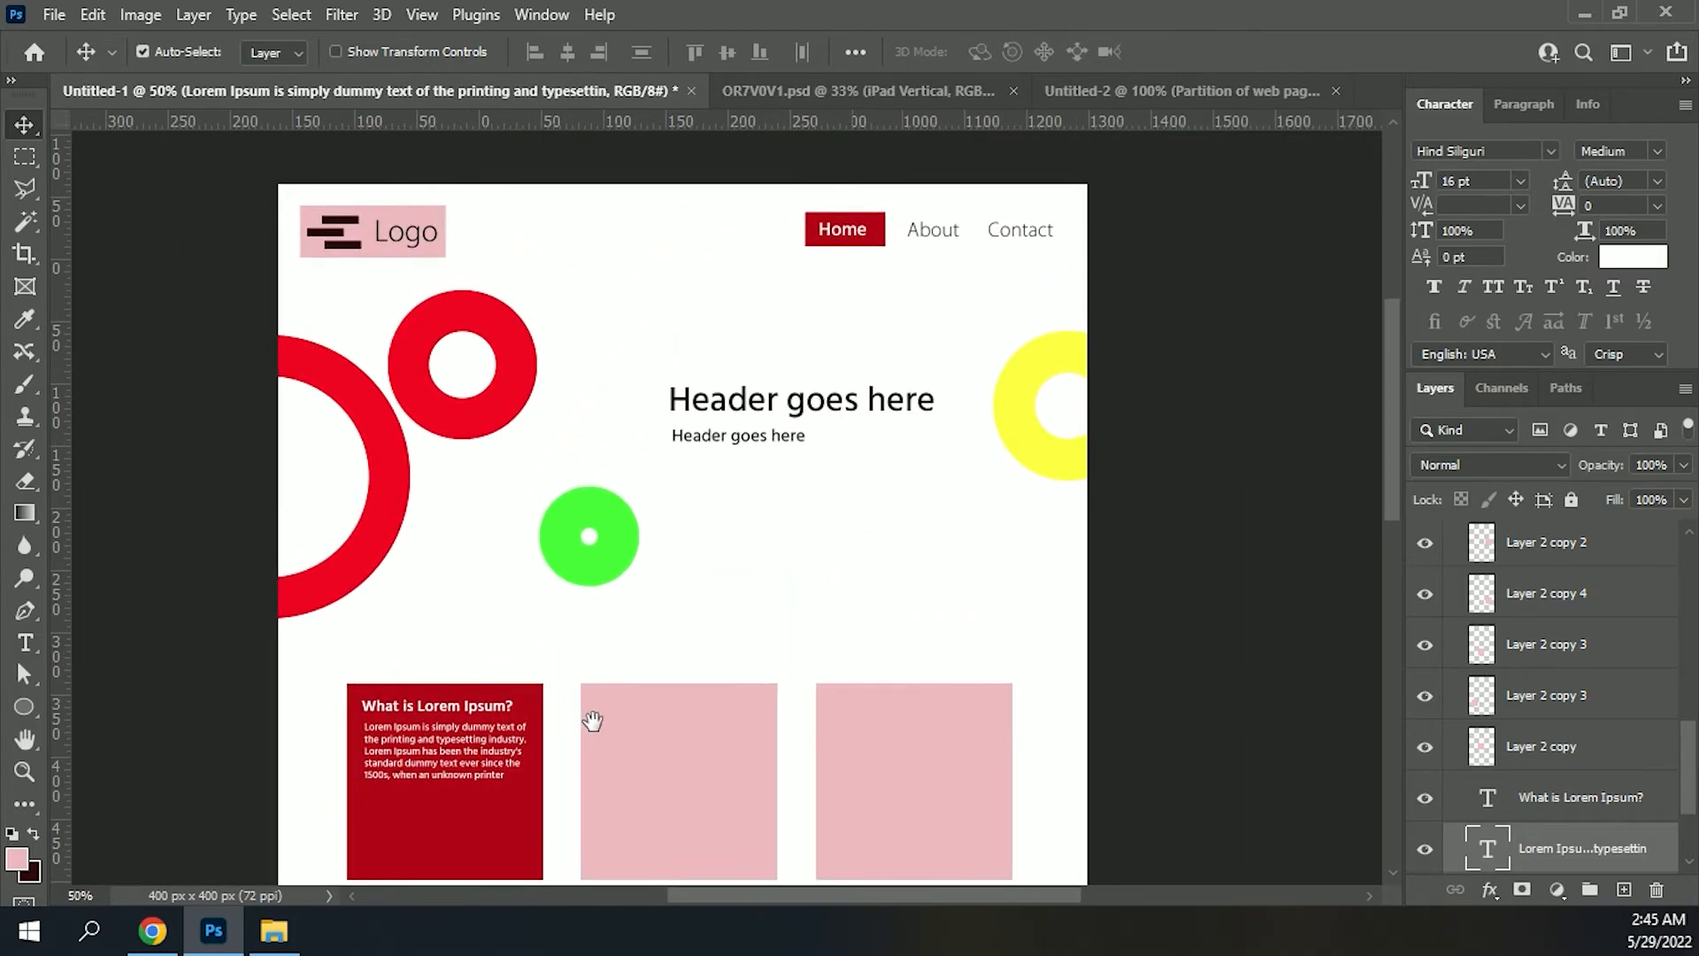
key("ctrl+plus")
left_click_drag(759, 659, 784, 334)
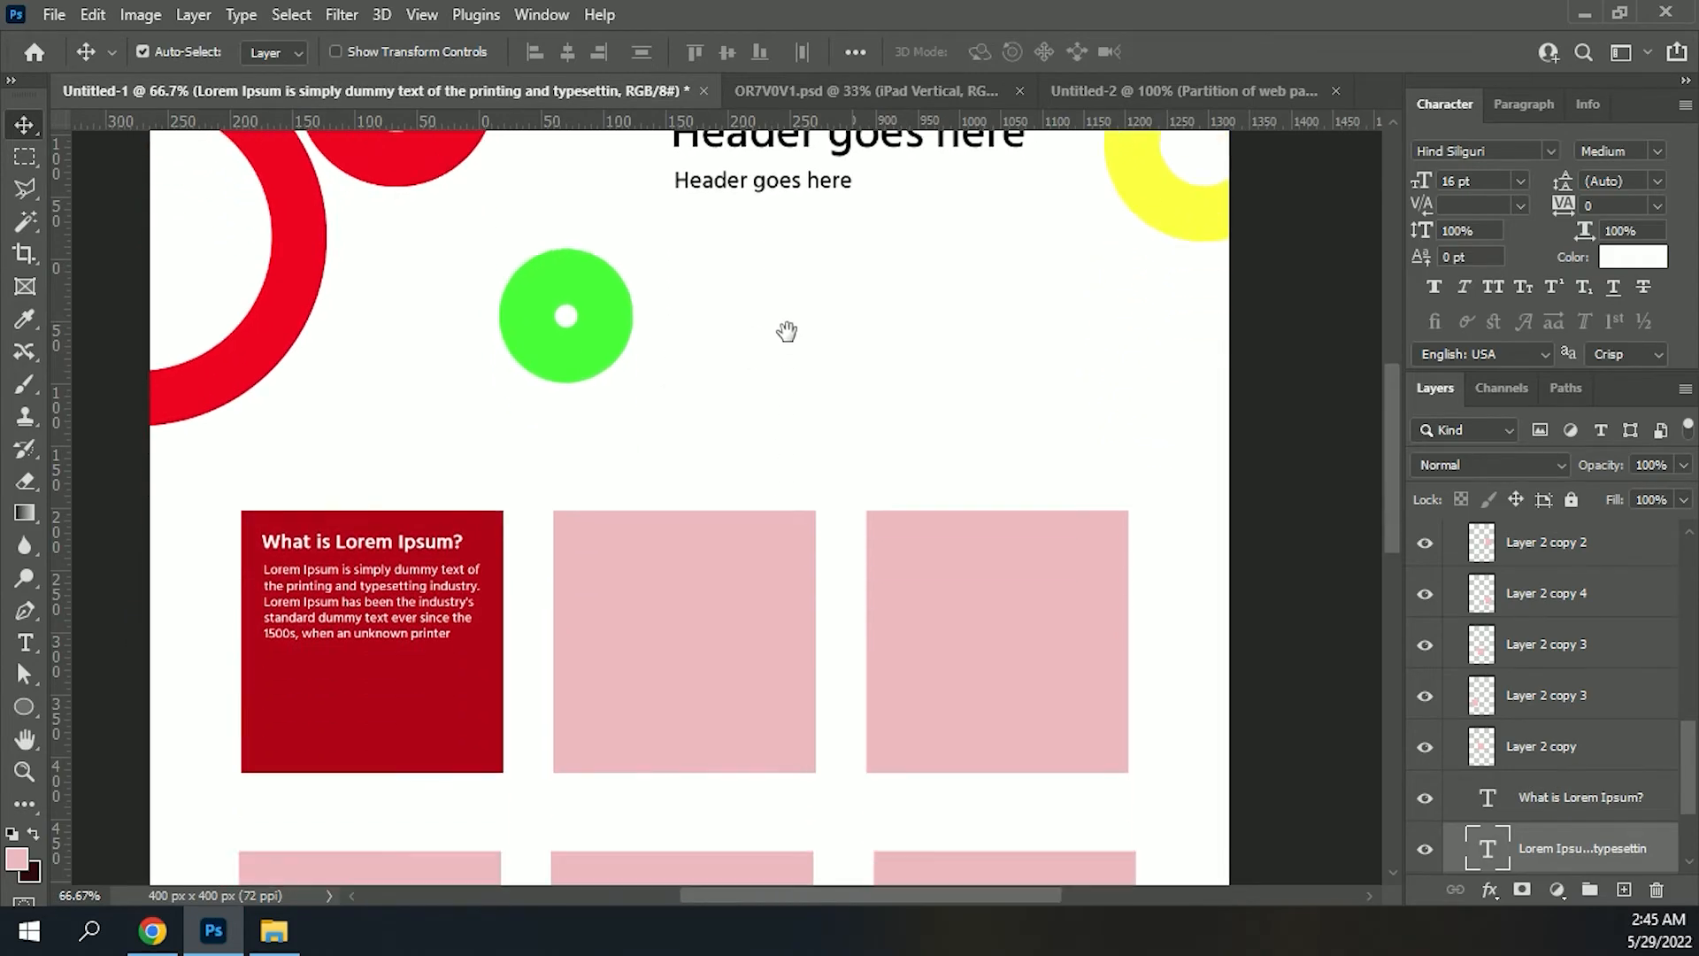
left_click_drag(776, 738, 749, 279)
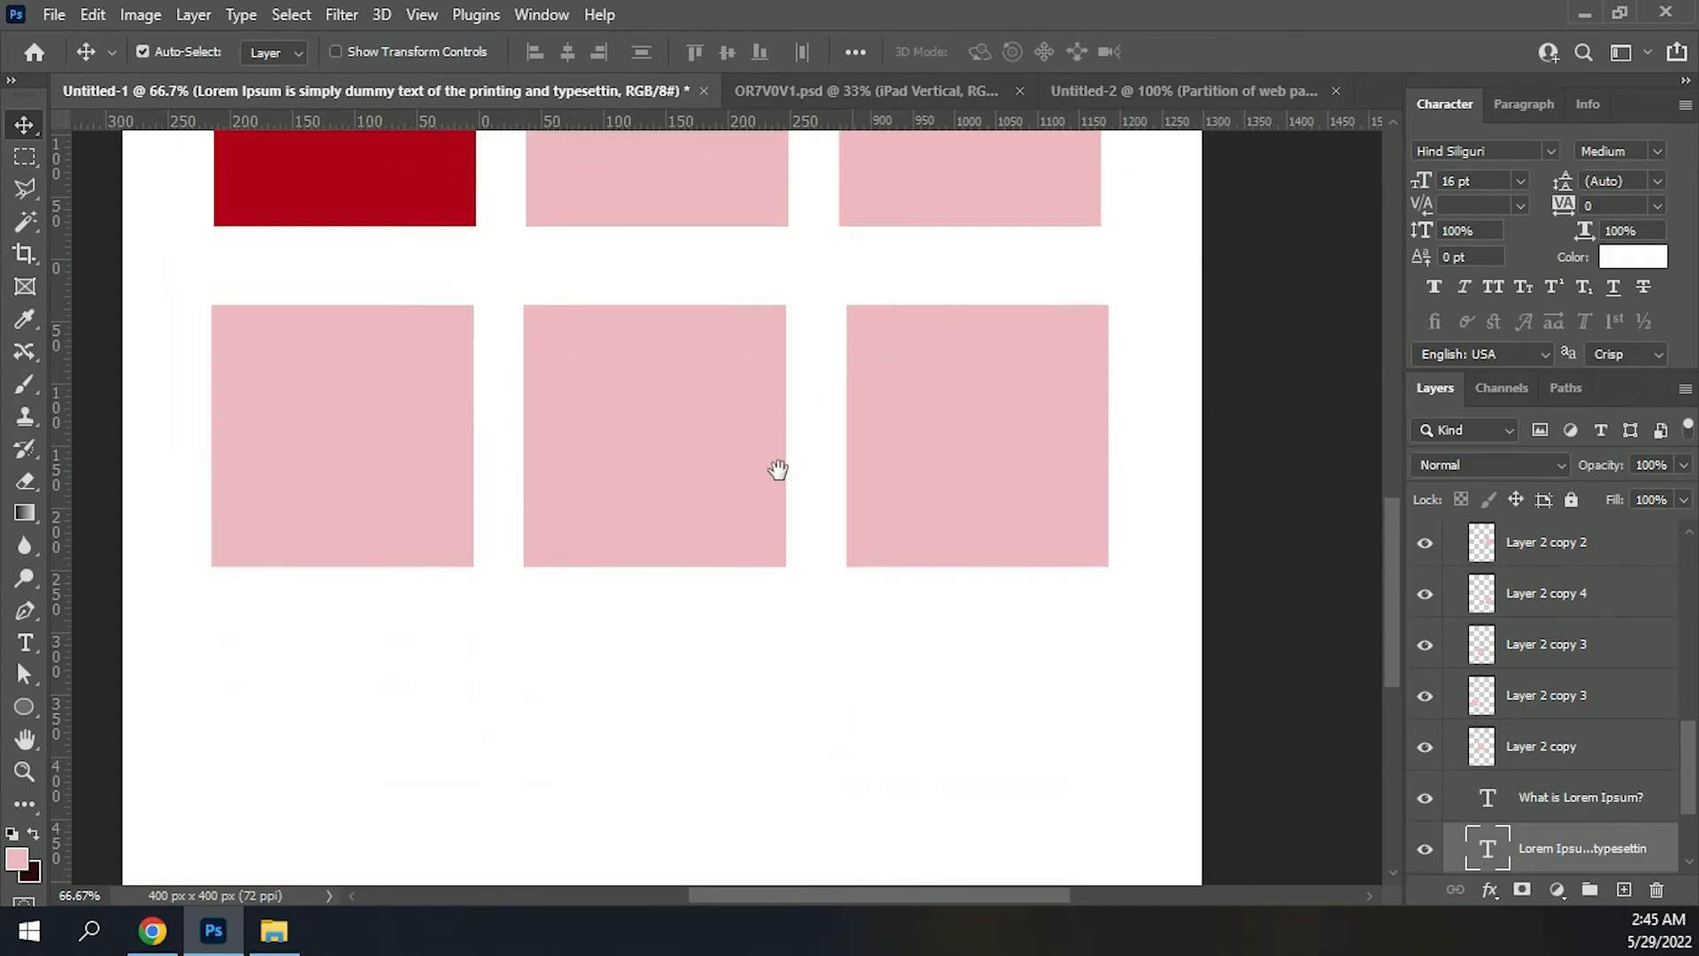
left_click_drag(777, 594, 783, 114)
left_click_drag(791, 357, 845, 734)
mouse_move(768, 190)
left_mouse_down()
mouse_move(784, 421)
mouse_move(728, 679)
mouse_move(753, 660)
left_mouse_up()
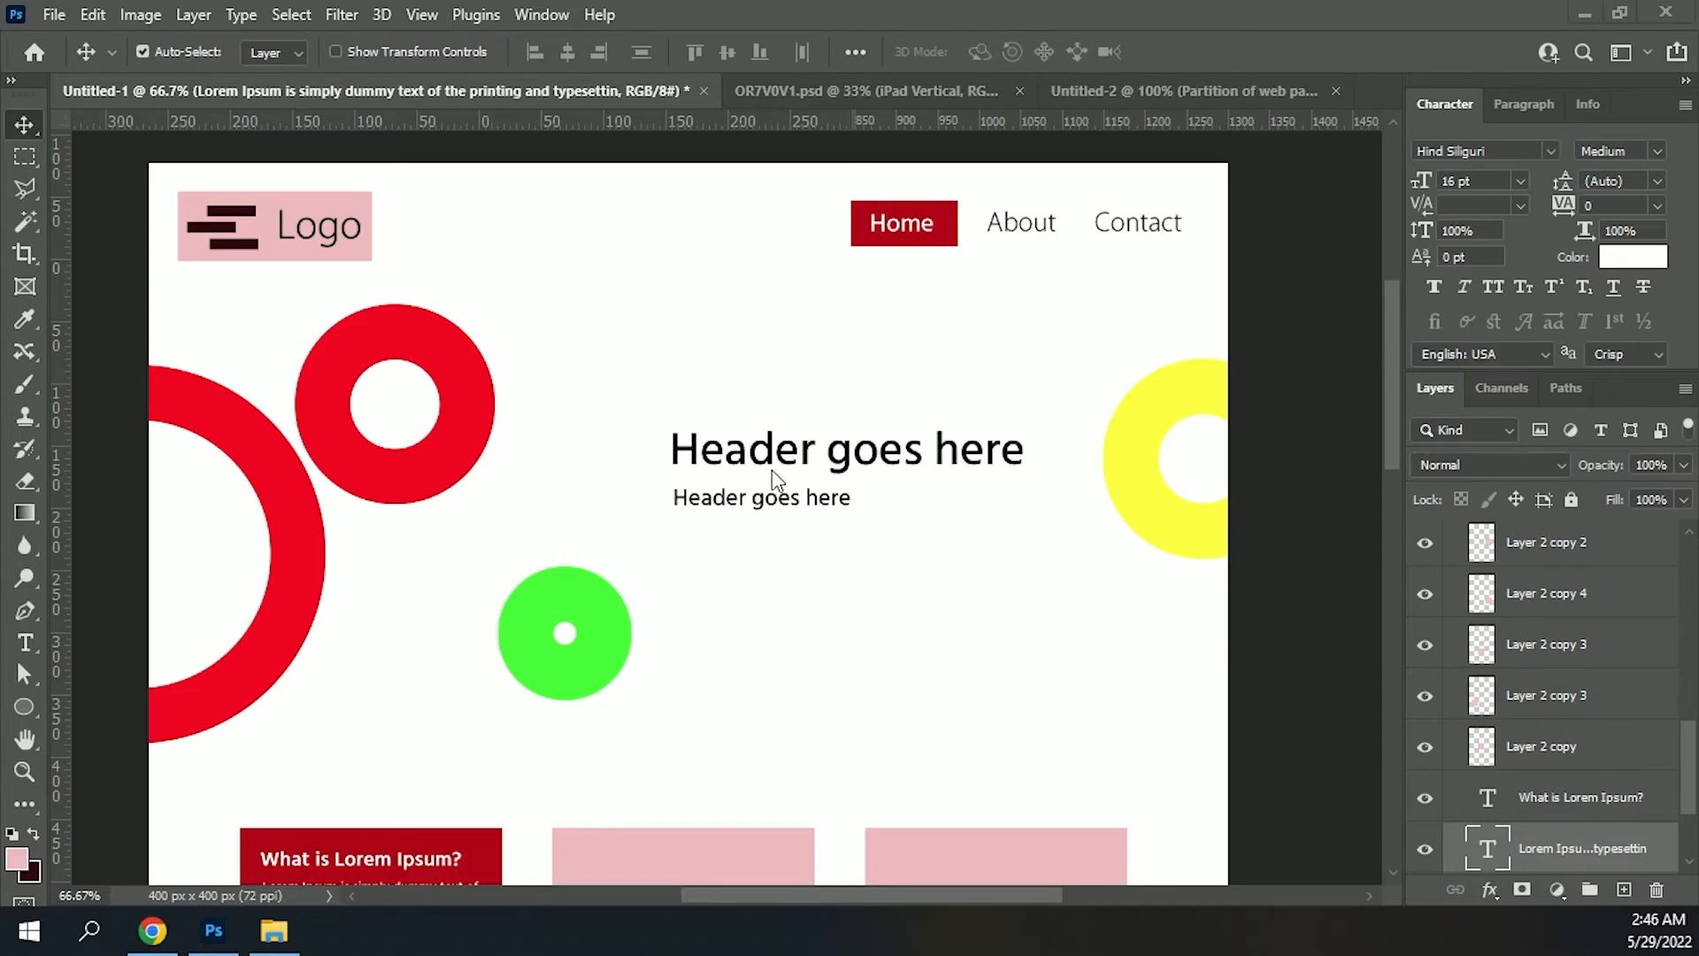
Step: Preview fonts on the large header text and change its font to Anders
key("ctrl+plus")
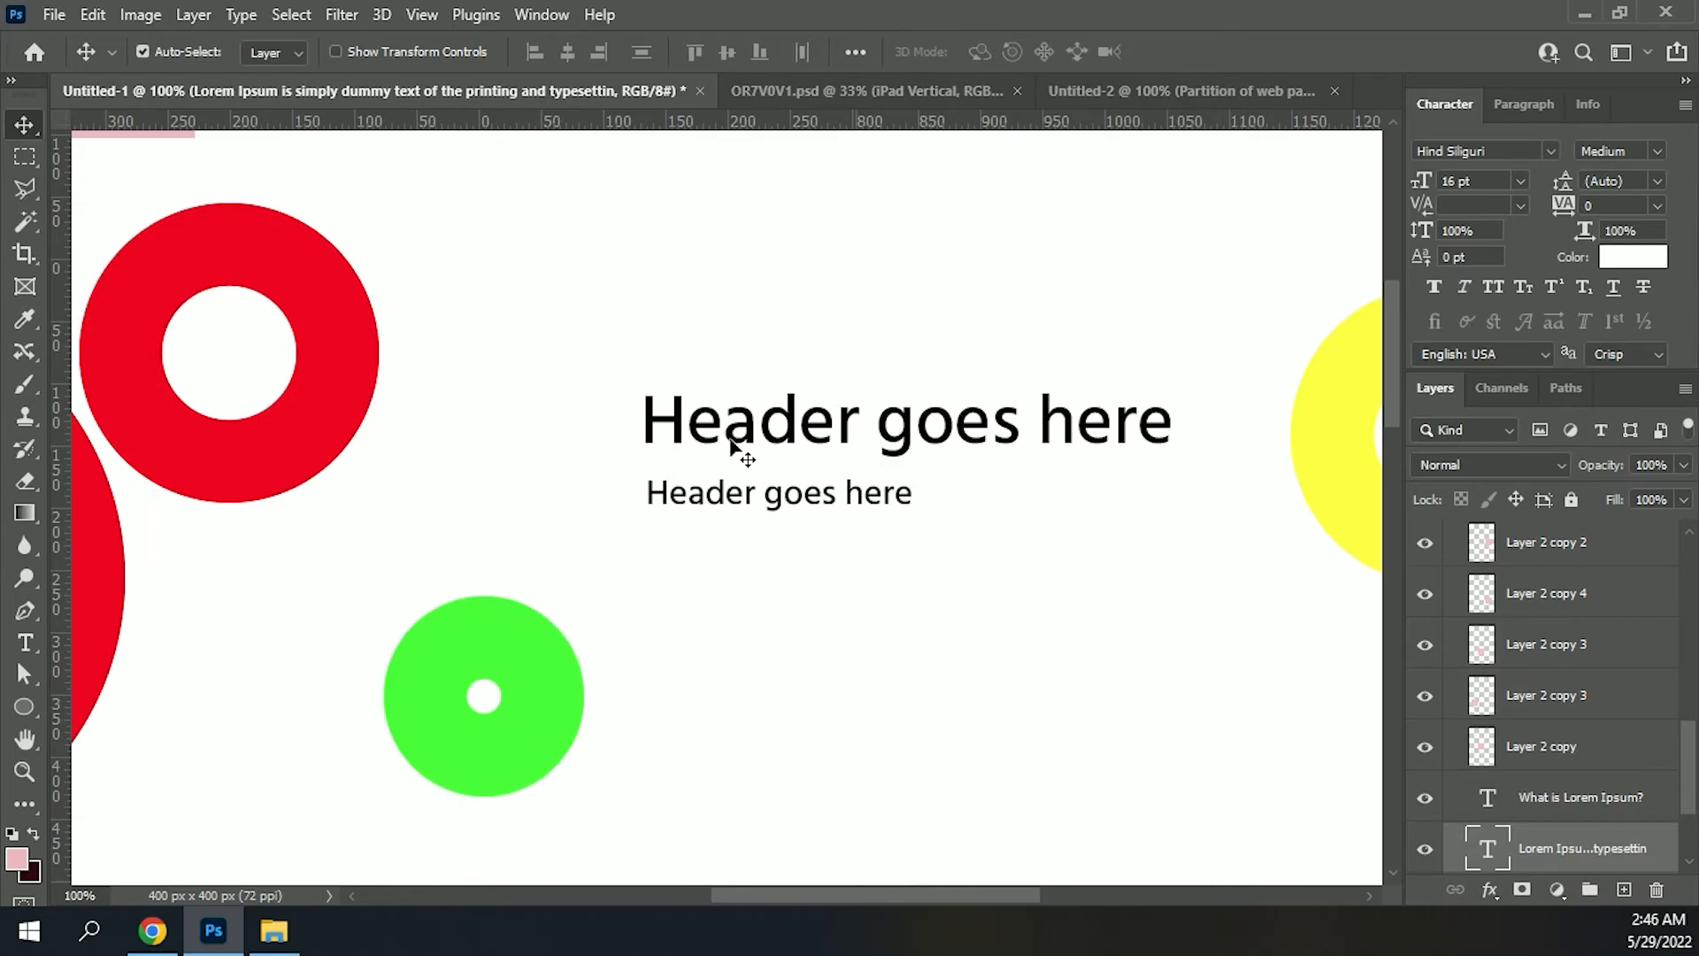
left_click(730, 442)
left_click(1550, 148)
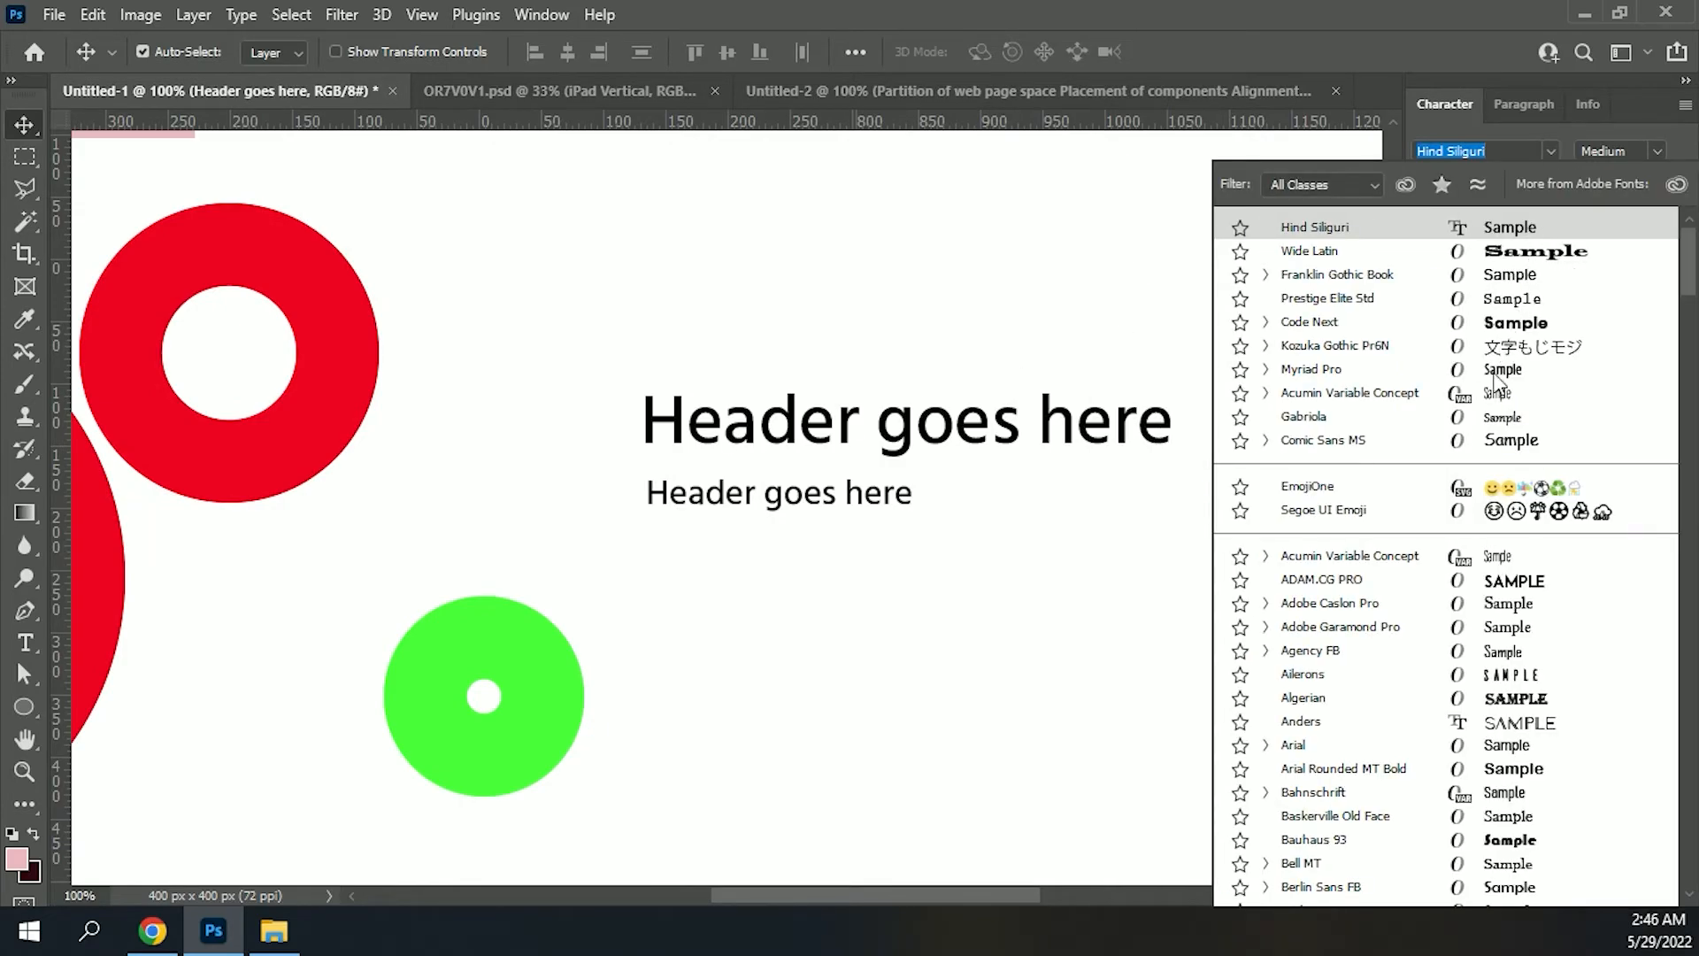
scroll(1363, 619, "down", 1)
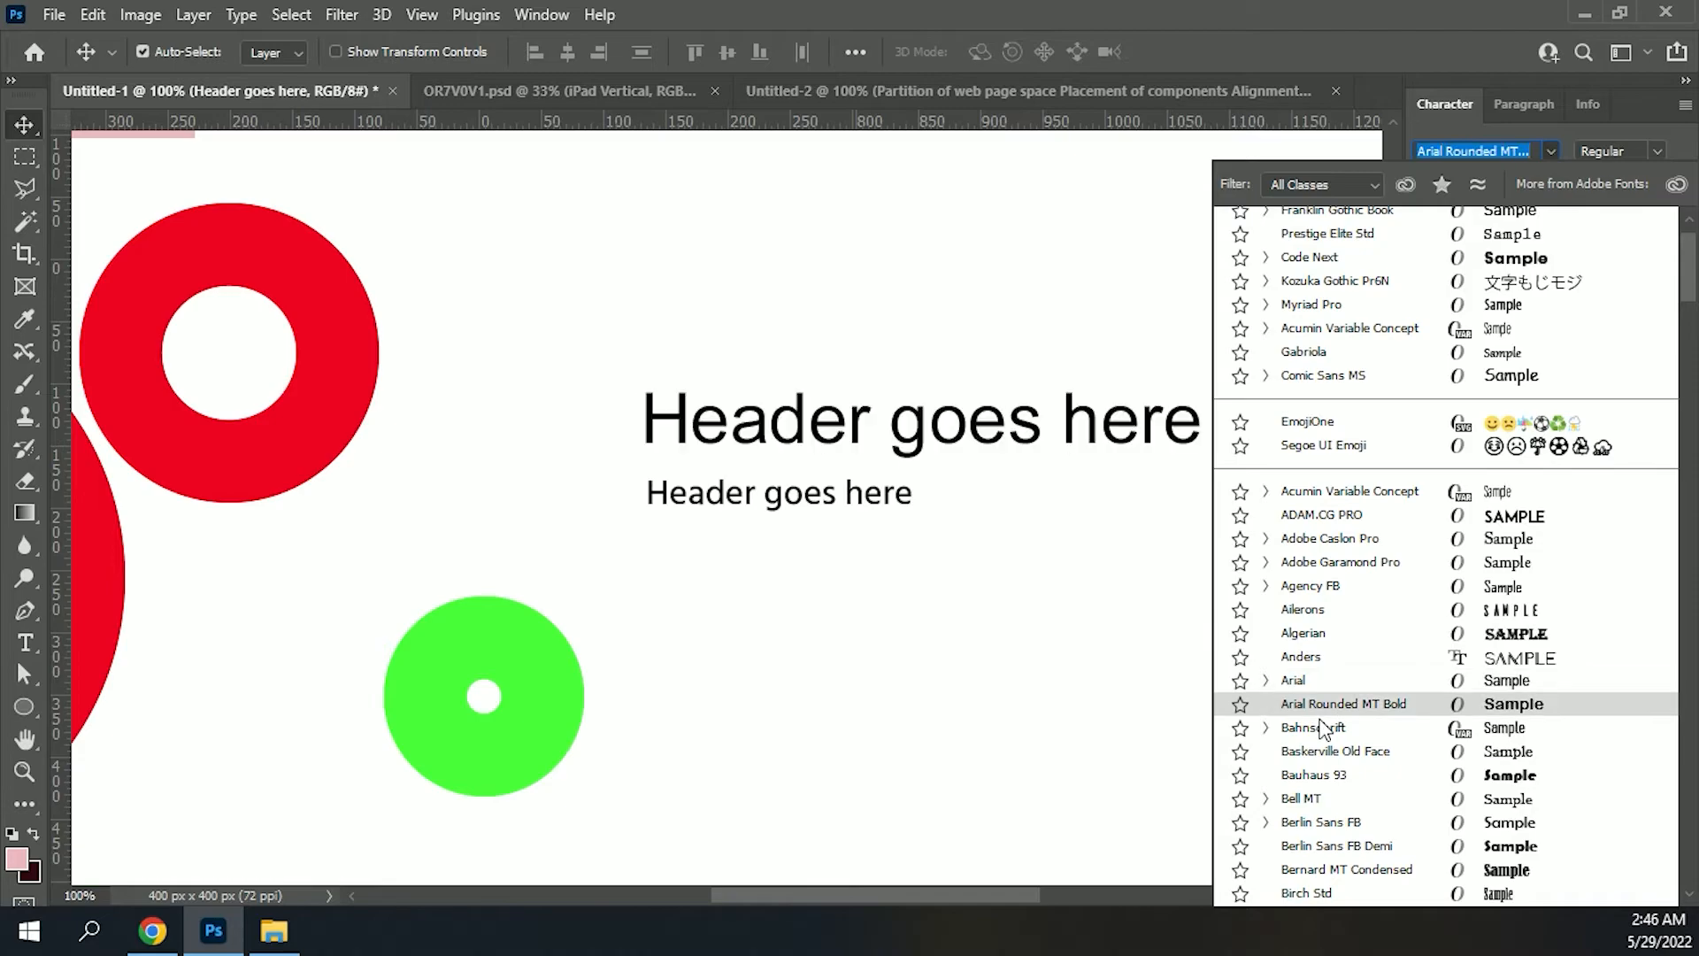
left_click(1302, 659)
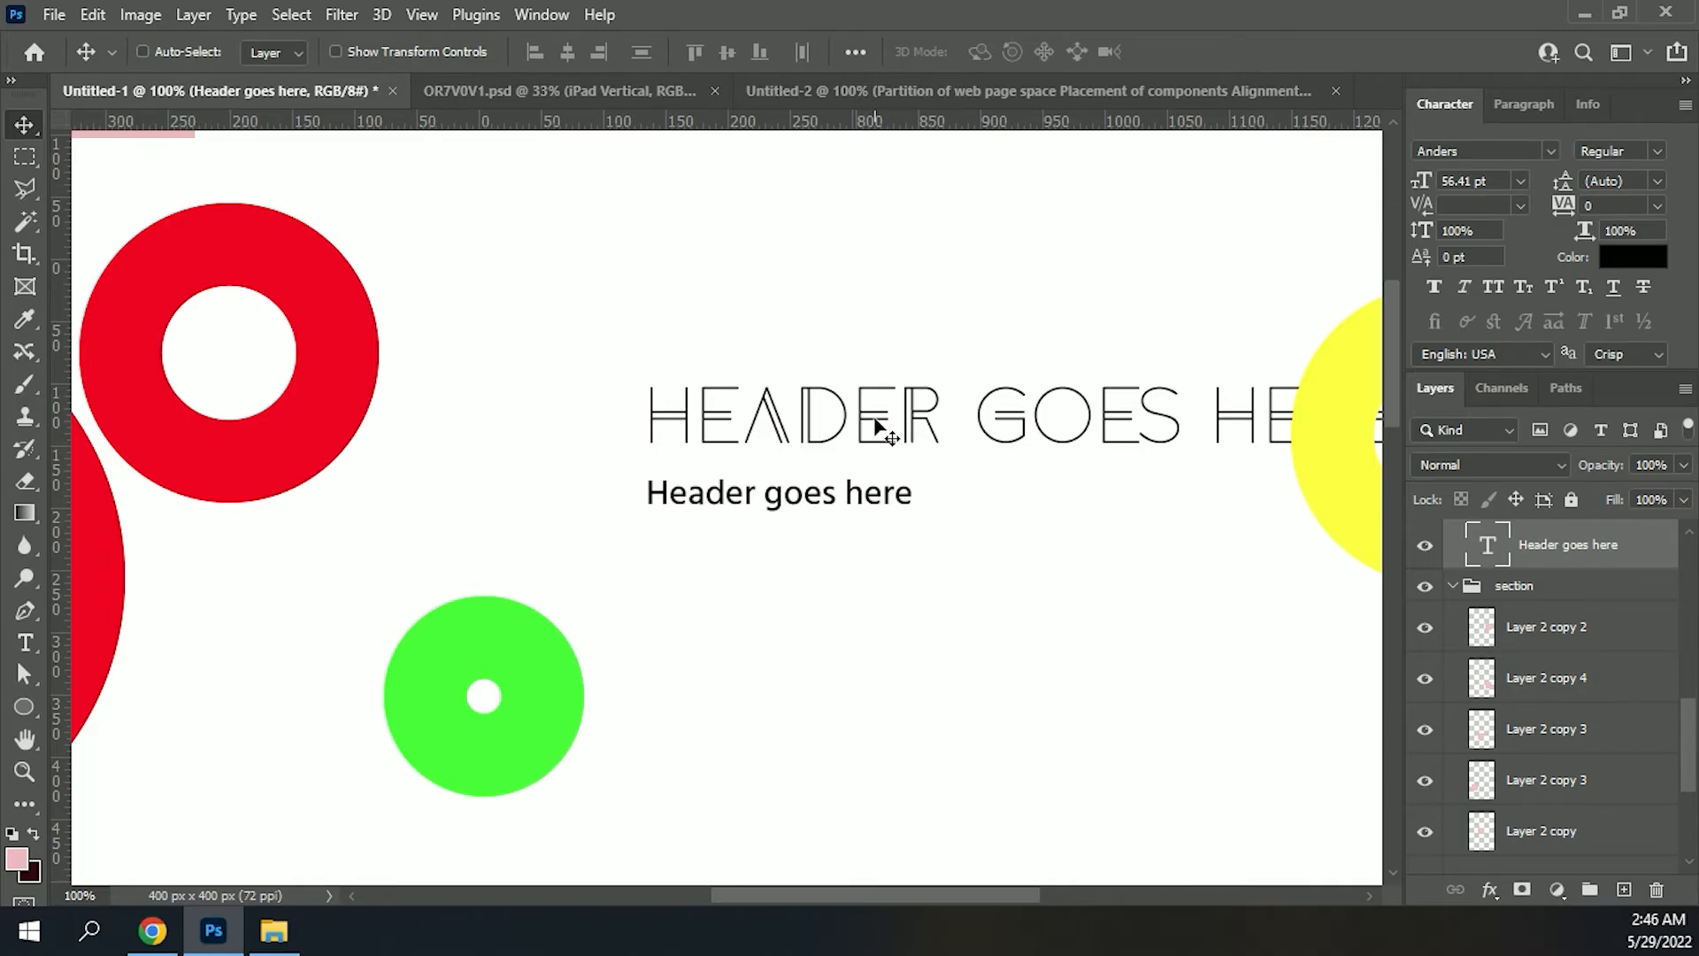
Step: Move the large header text up and to the left, and place the smaller header text directly beneath its left edge
key("ctrl+minus")
left_click_drag(827, 439, 752, 332)
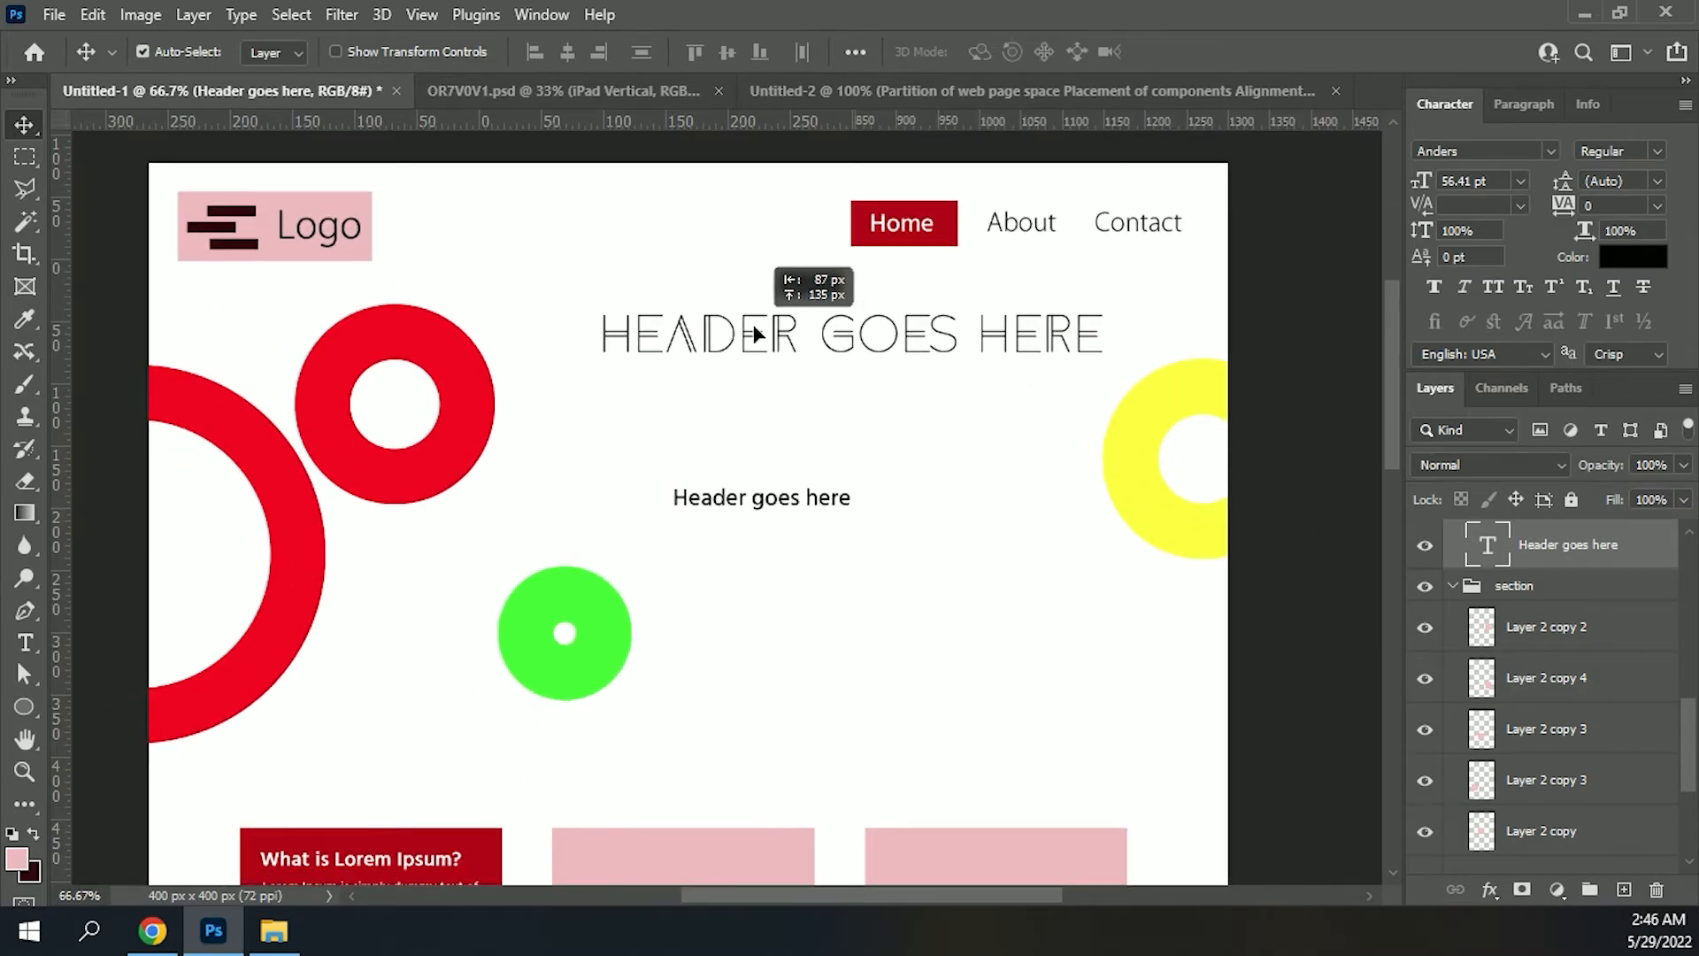
left_click_drag(759, 415, 787, 297)
left_click_drag(748, 237, 748, 313)
left_click_drag(736, 389, 666, 346)
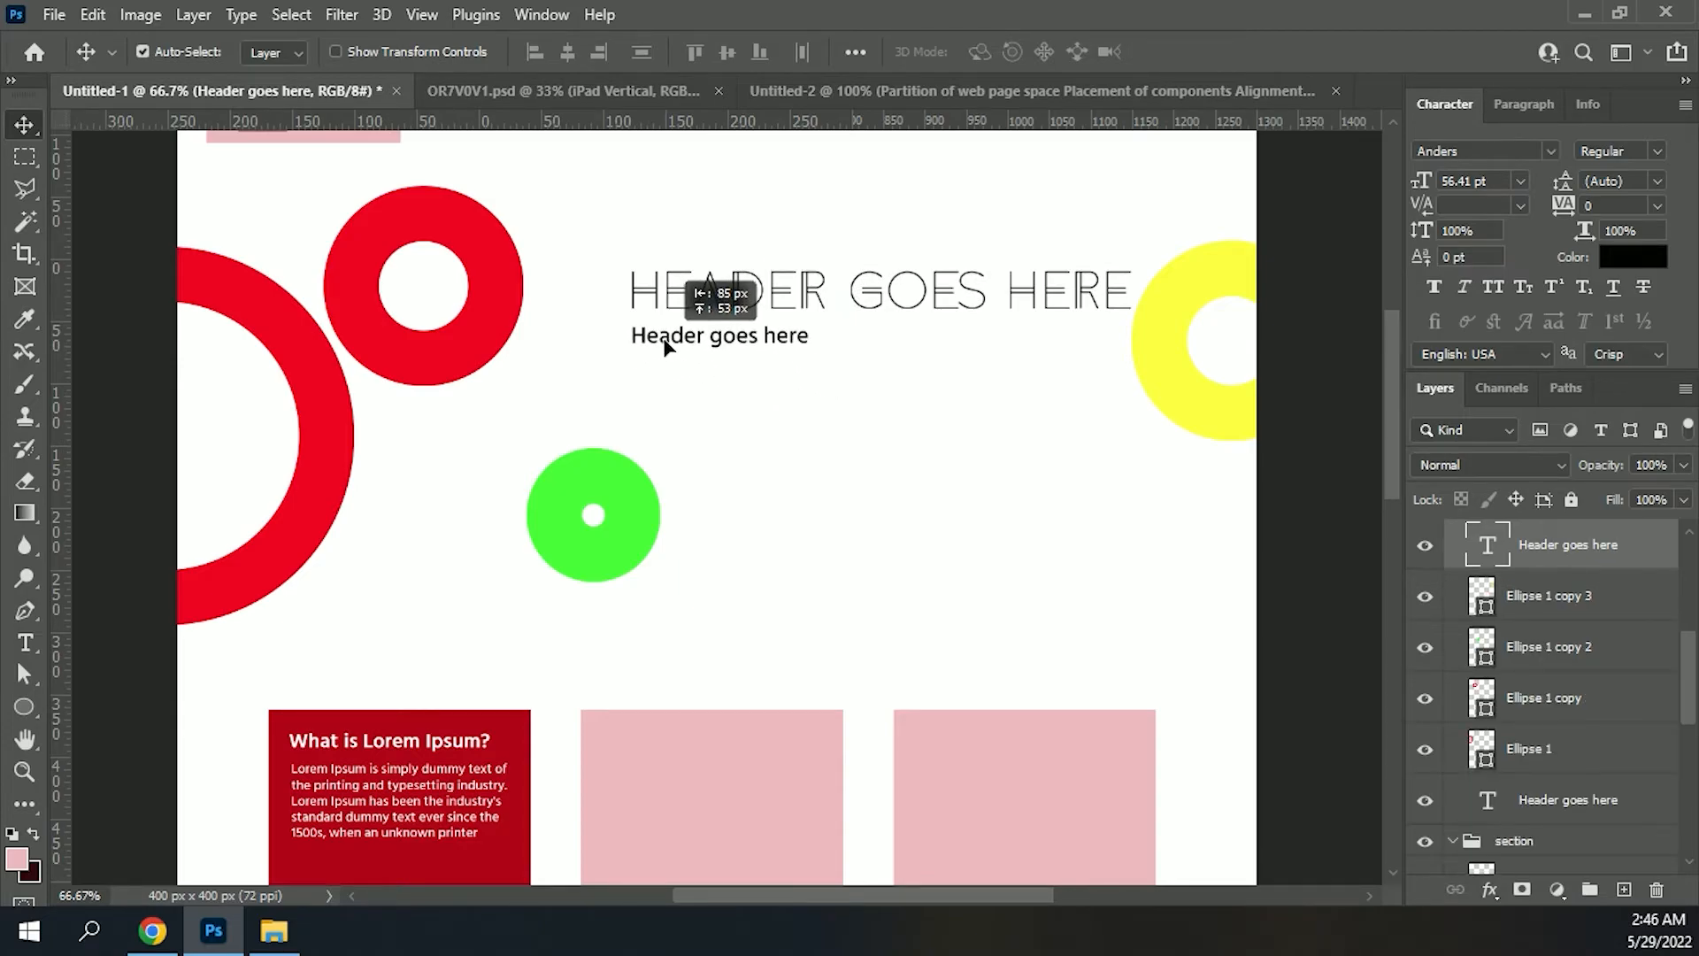
scroll(889, 624, "up", 5)
left_click_drag(889, 624, 861, 553)
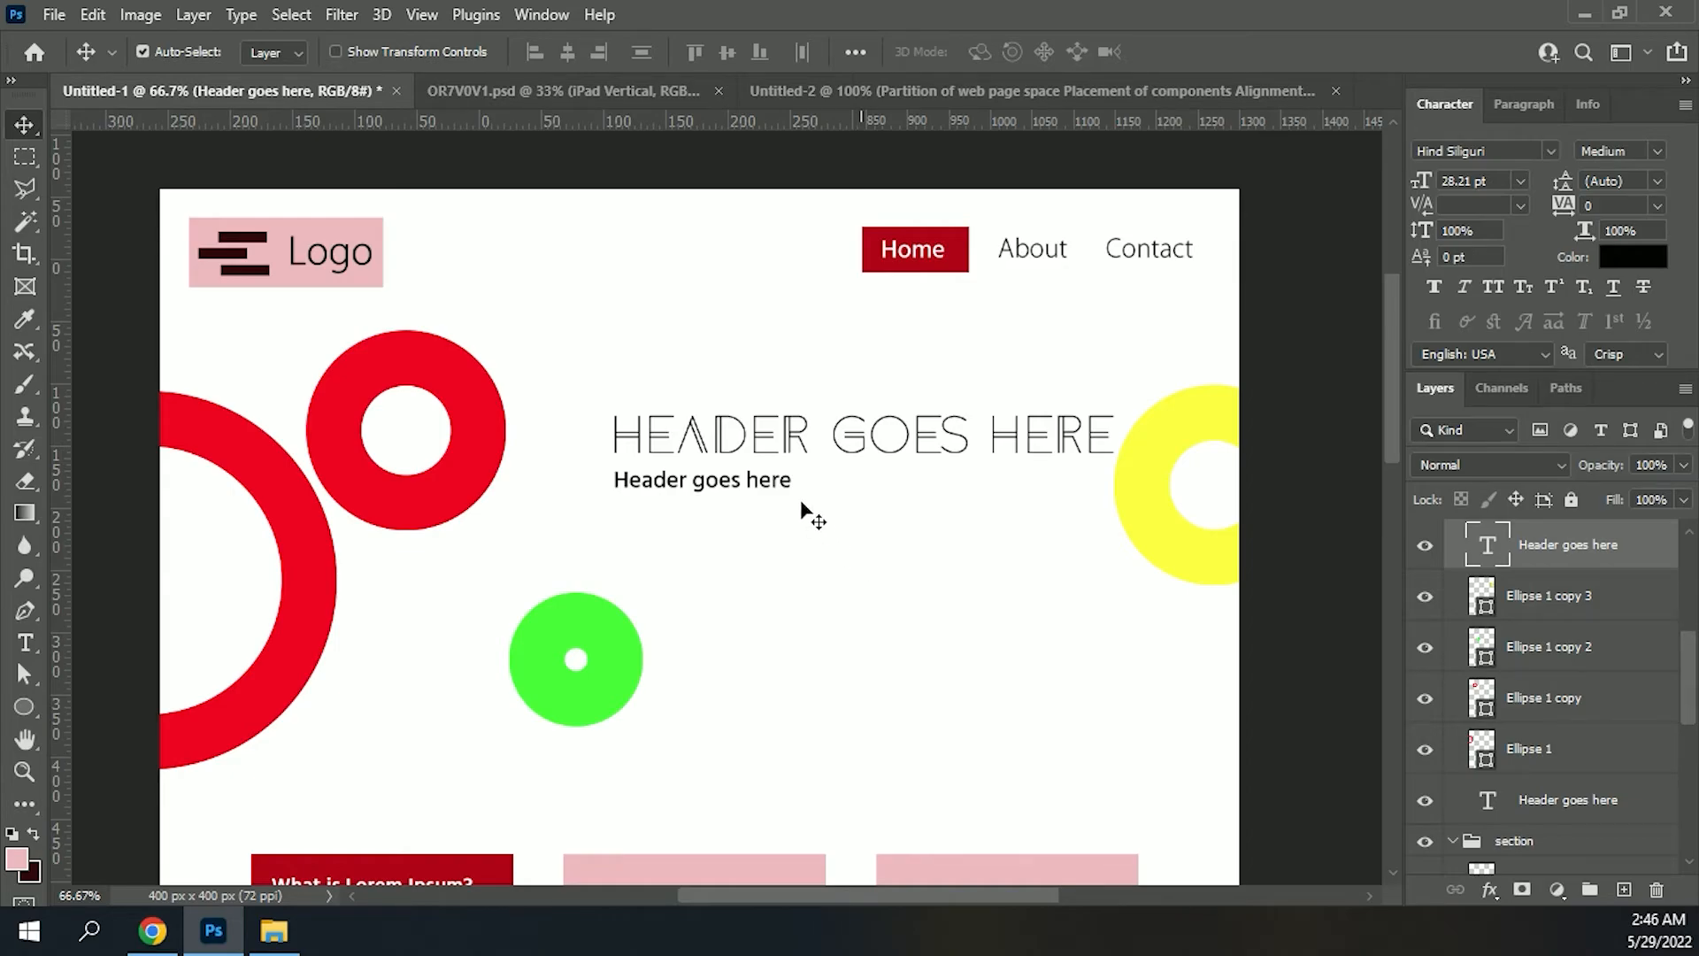
Step: Set the large header text's font to Hind Siliguri Medium and select both header texts
left_click(725, 436)
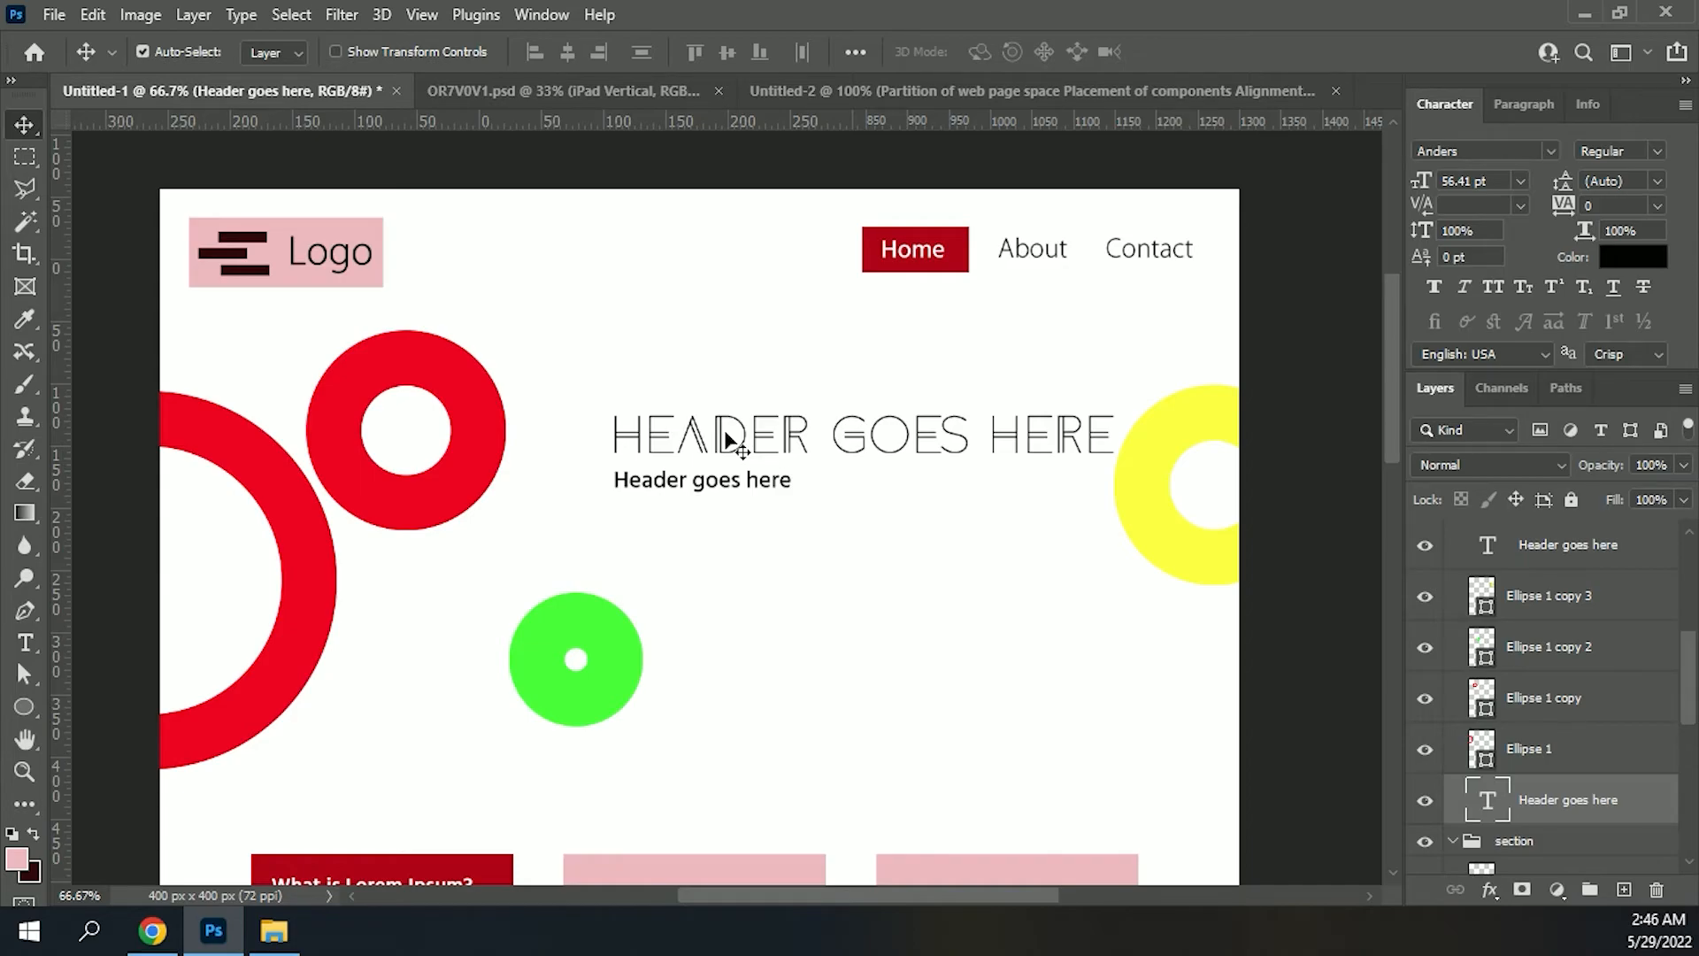
left_click(1550, 151)
left_click(1336, 255)
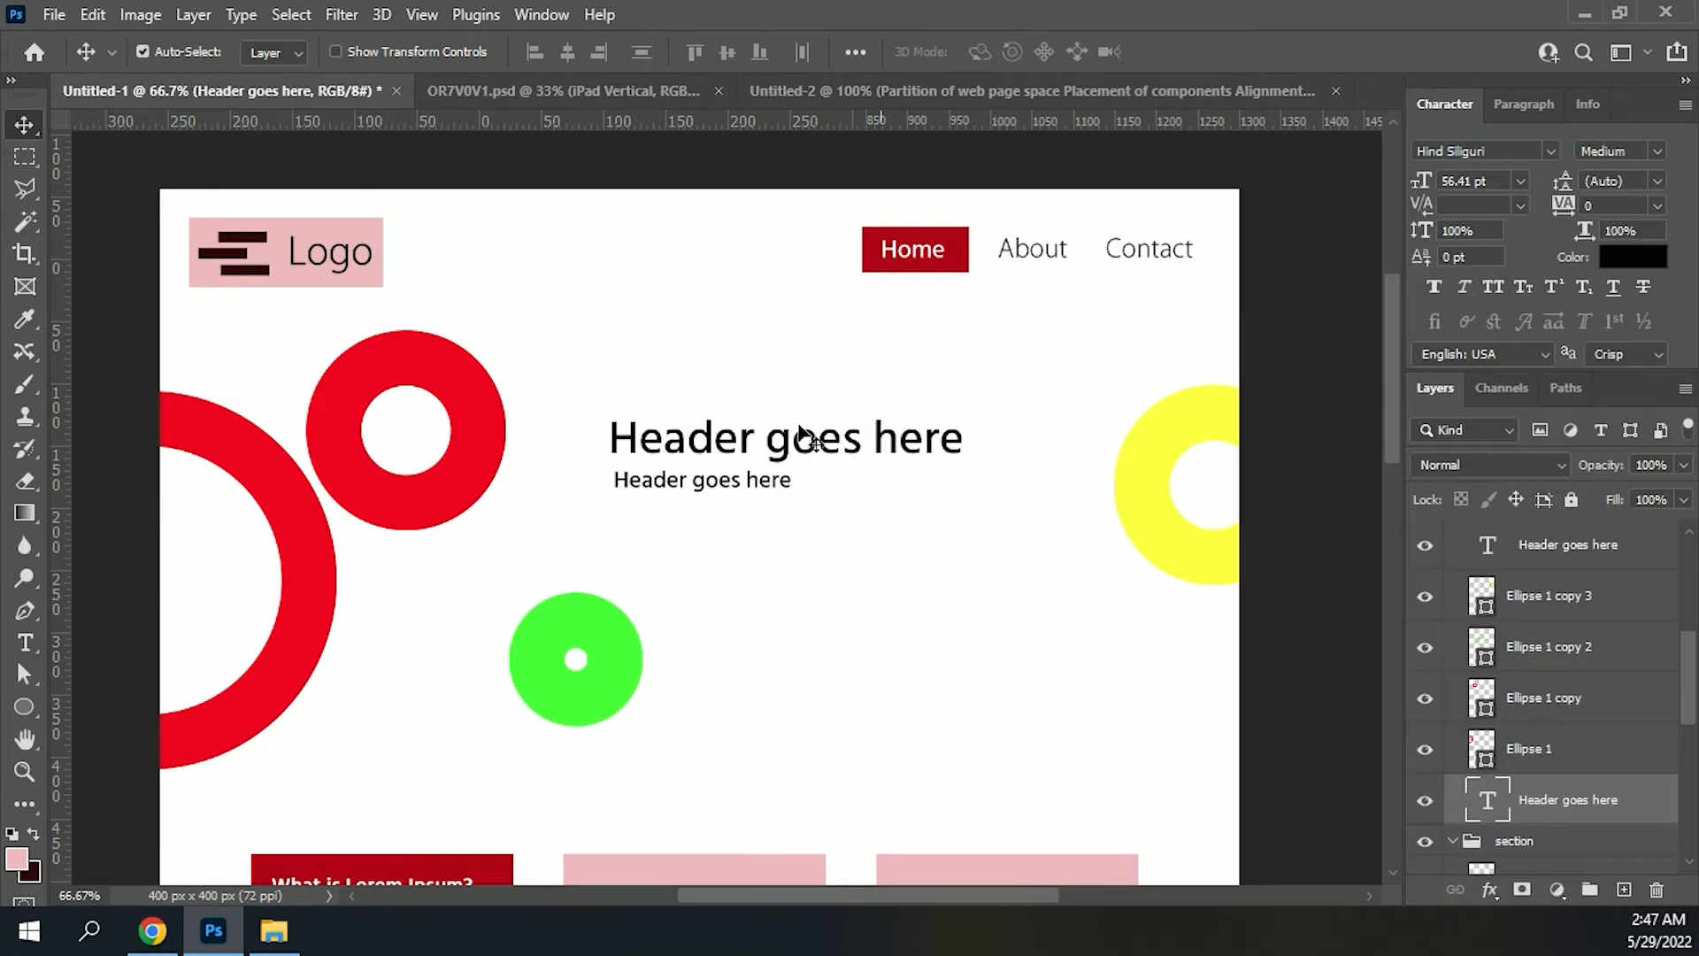
left_click(667, 487, "shift")
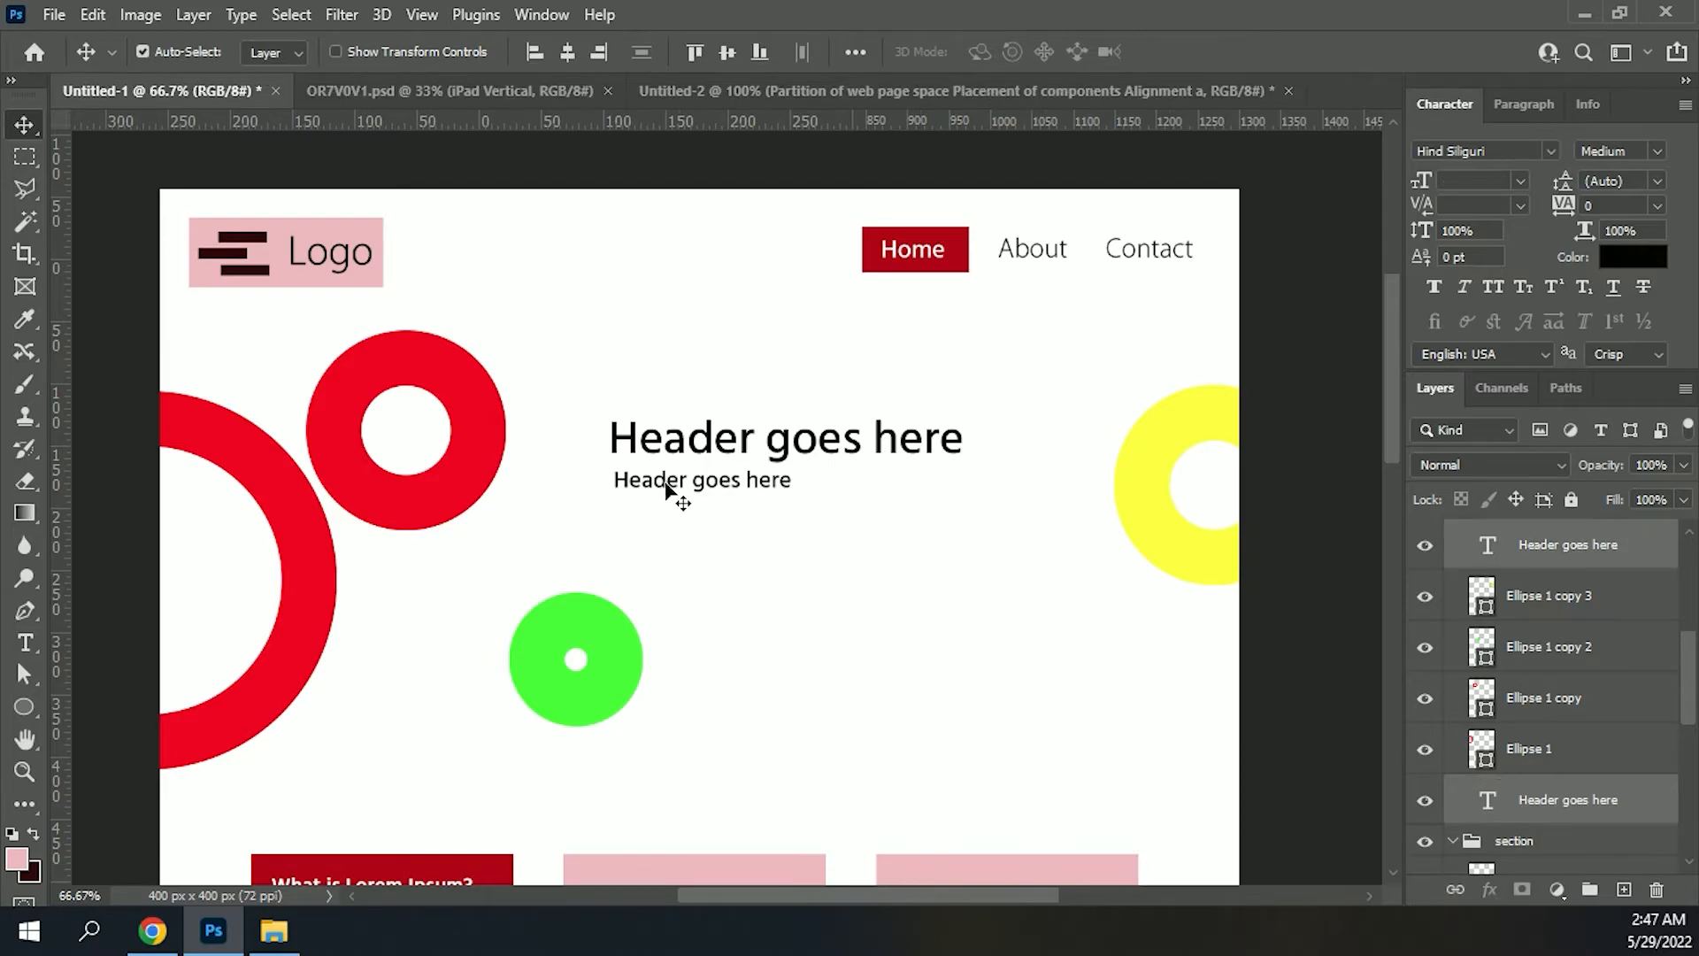
Step: Delete the five pink placeholder cards, keeping only the red card with its text
left_click_drag(861, 606, 854, 133)
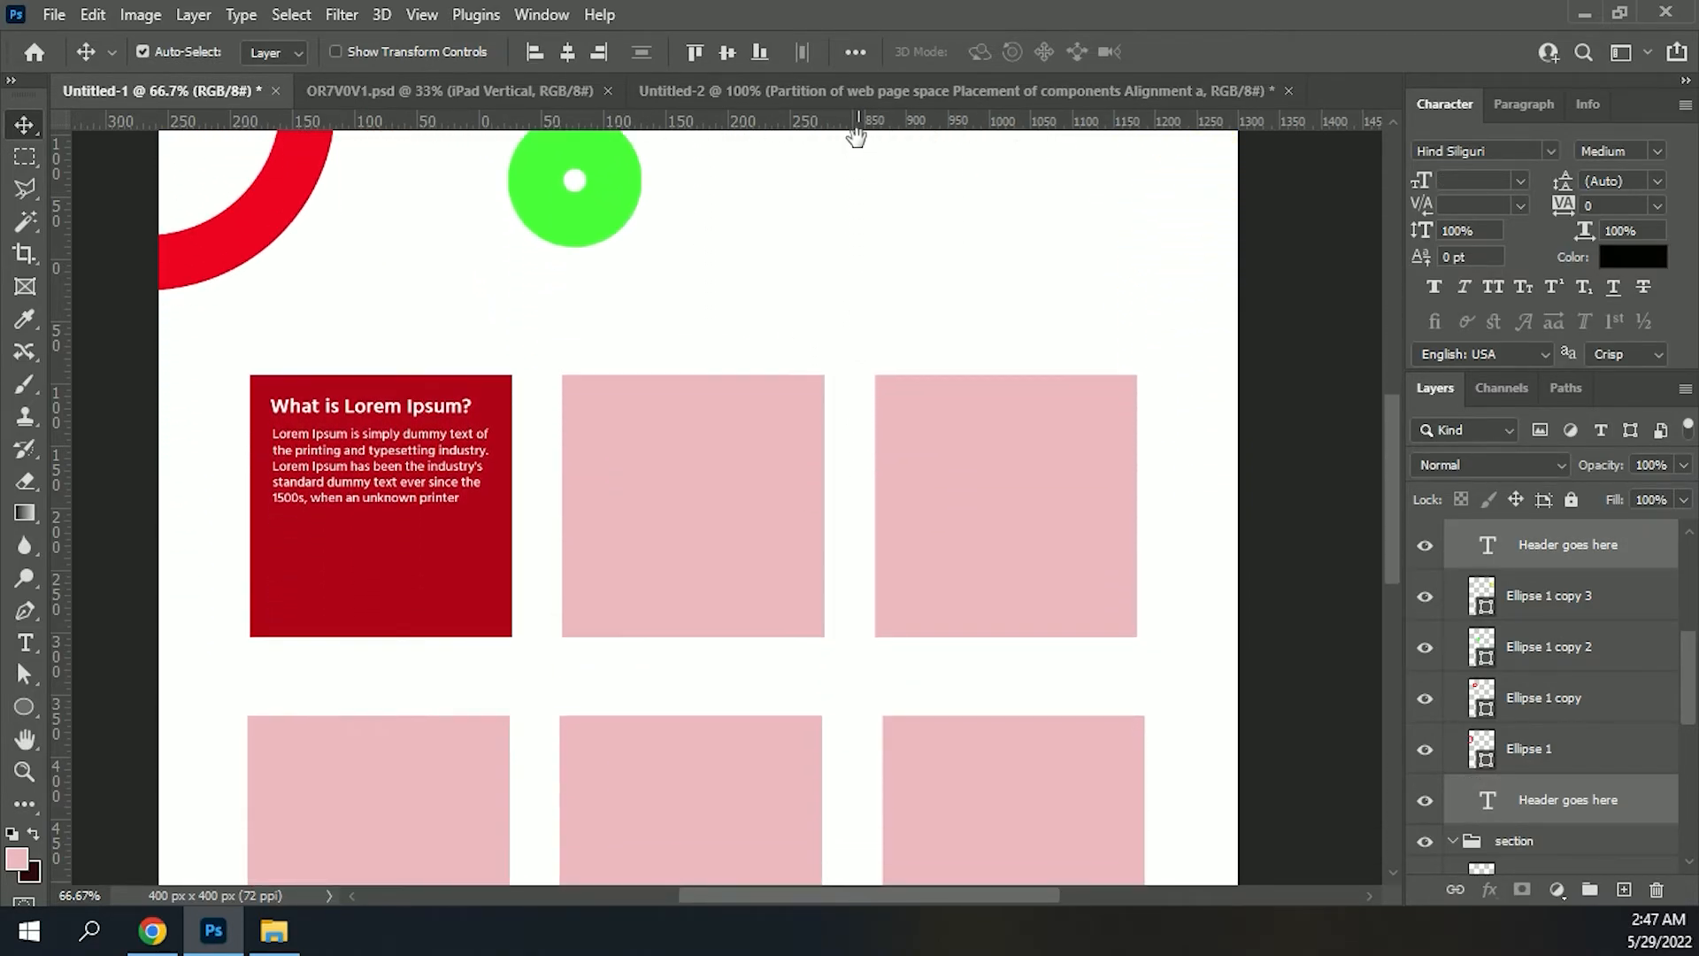
left_click(616, 338)
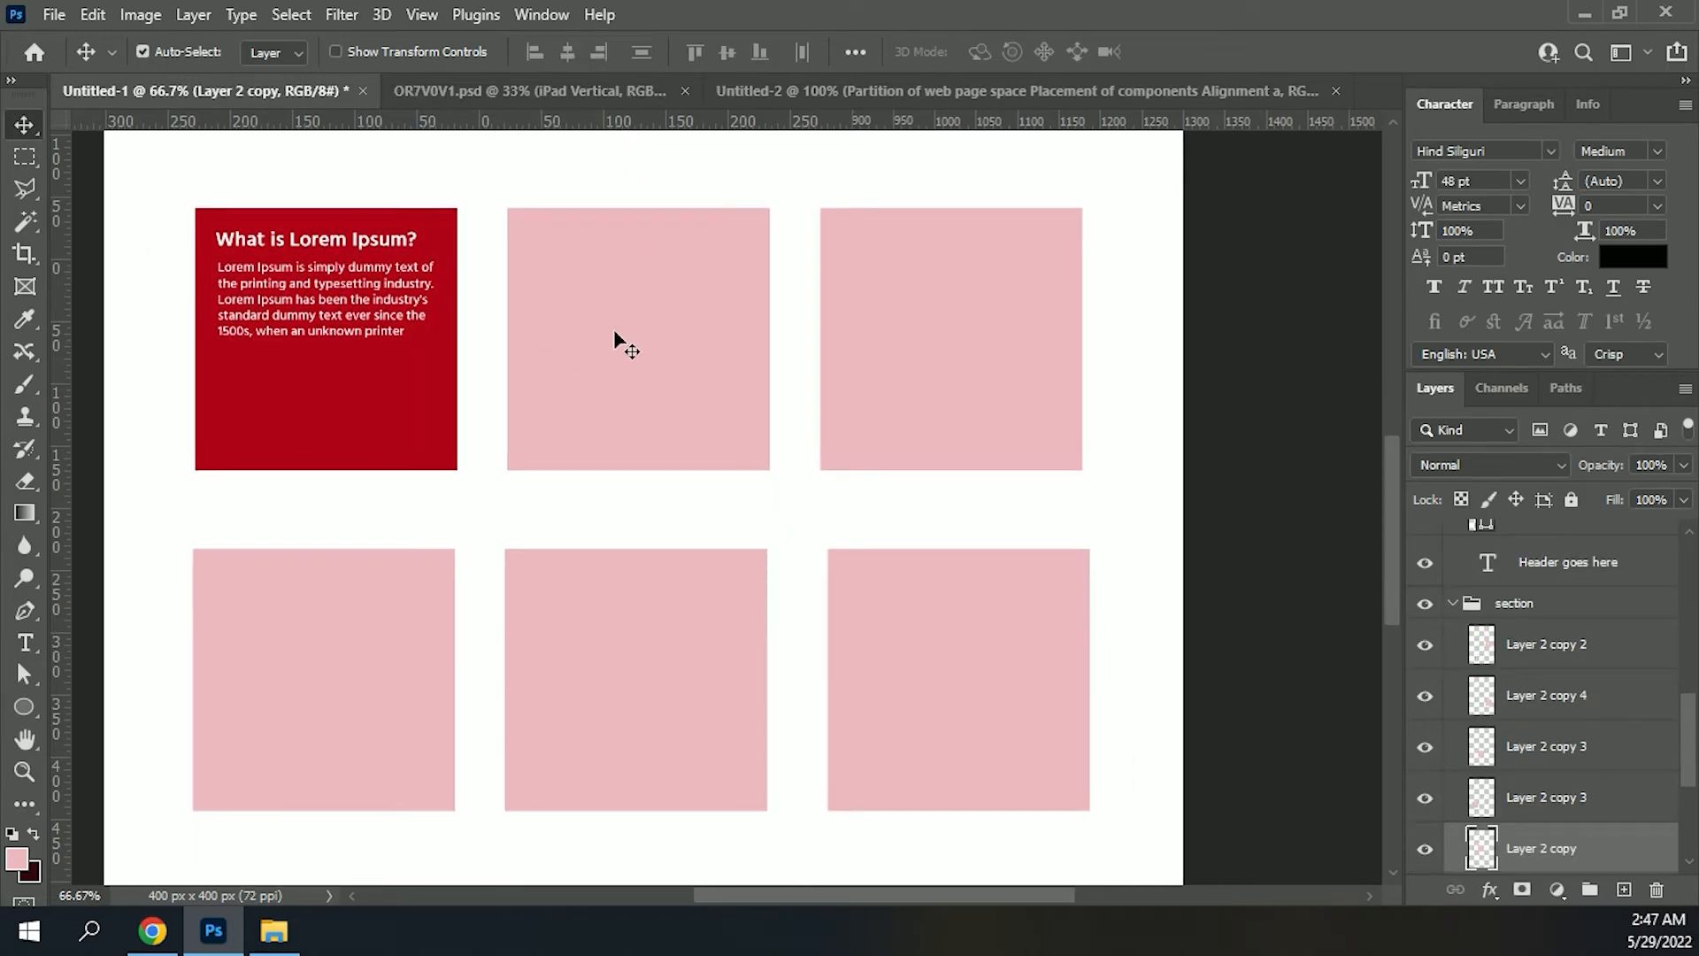
key("Delete")
left_click(955, 398)
key("Delete")
left_click(642, 670)
key("Delete")
key("Delete")
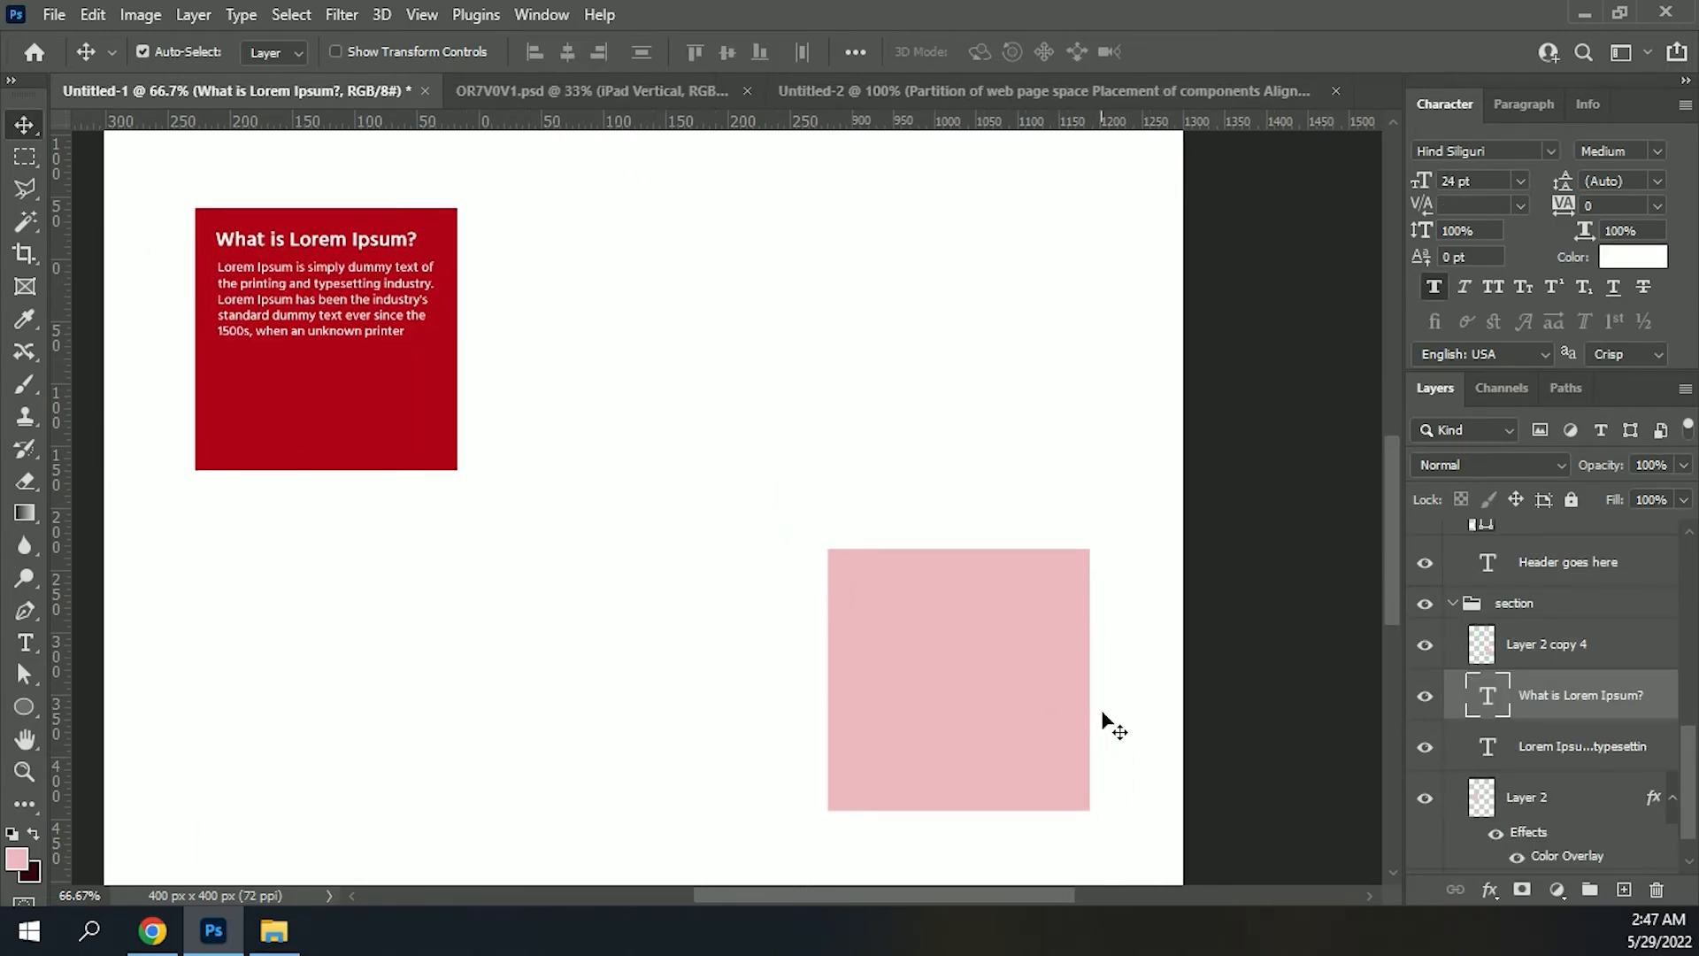
left_click(994, 702)
key("Delete")
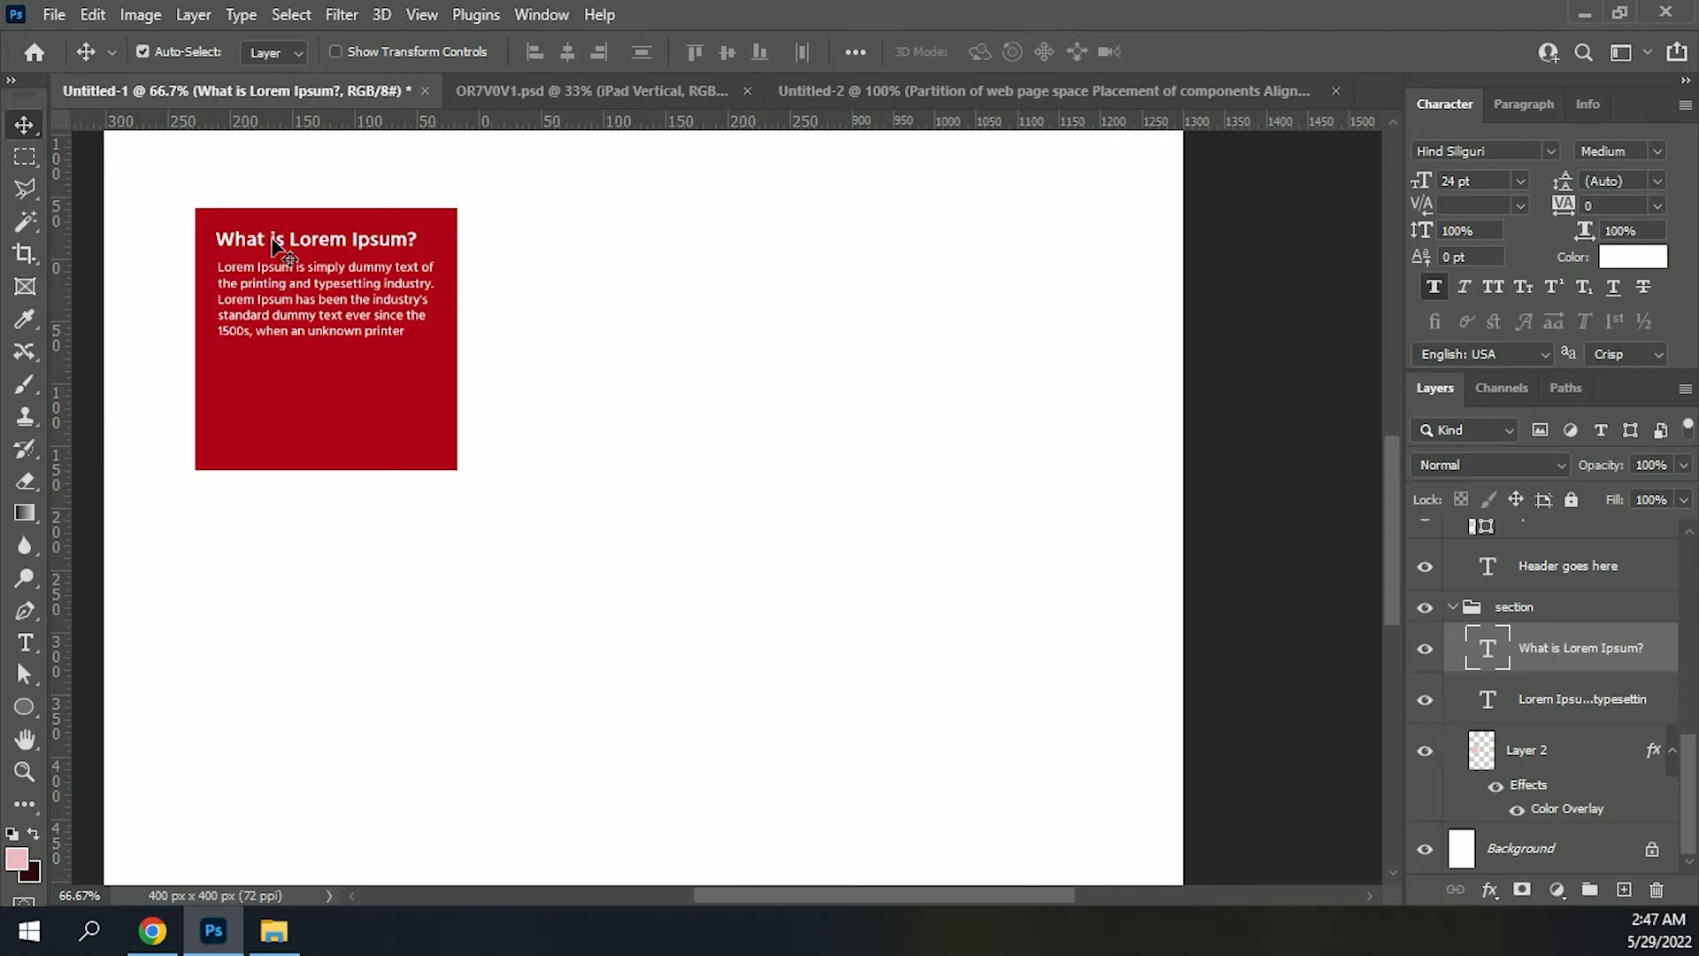
Step: Duplicate the red card with its title and paragraph, placing the copy beside the original in the same row
left_click(285, 281, "shift")
left_click(326, 423, "shift")
left_click_drag(321, 409, 742, 416)
key("ctrl+z")
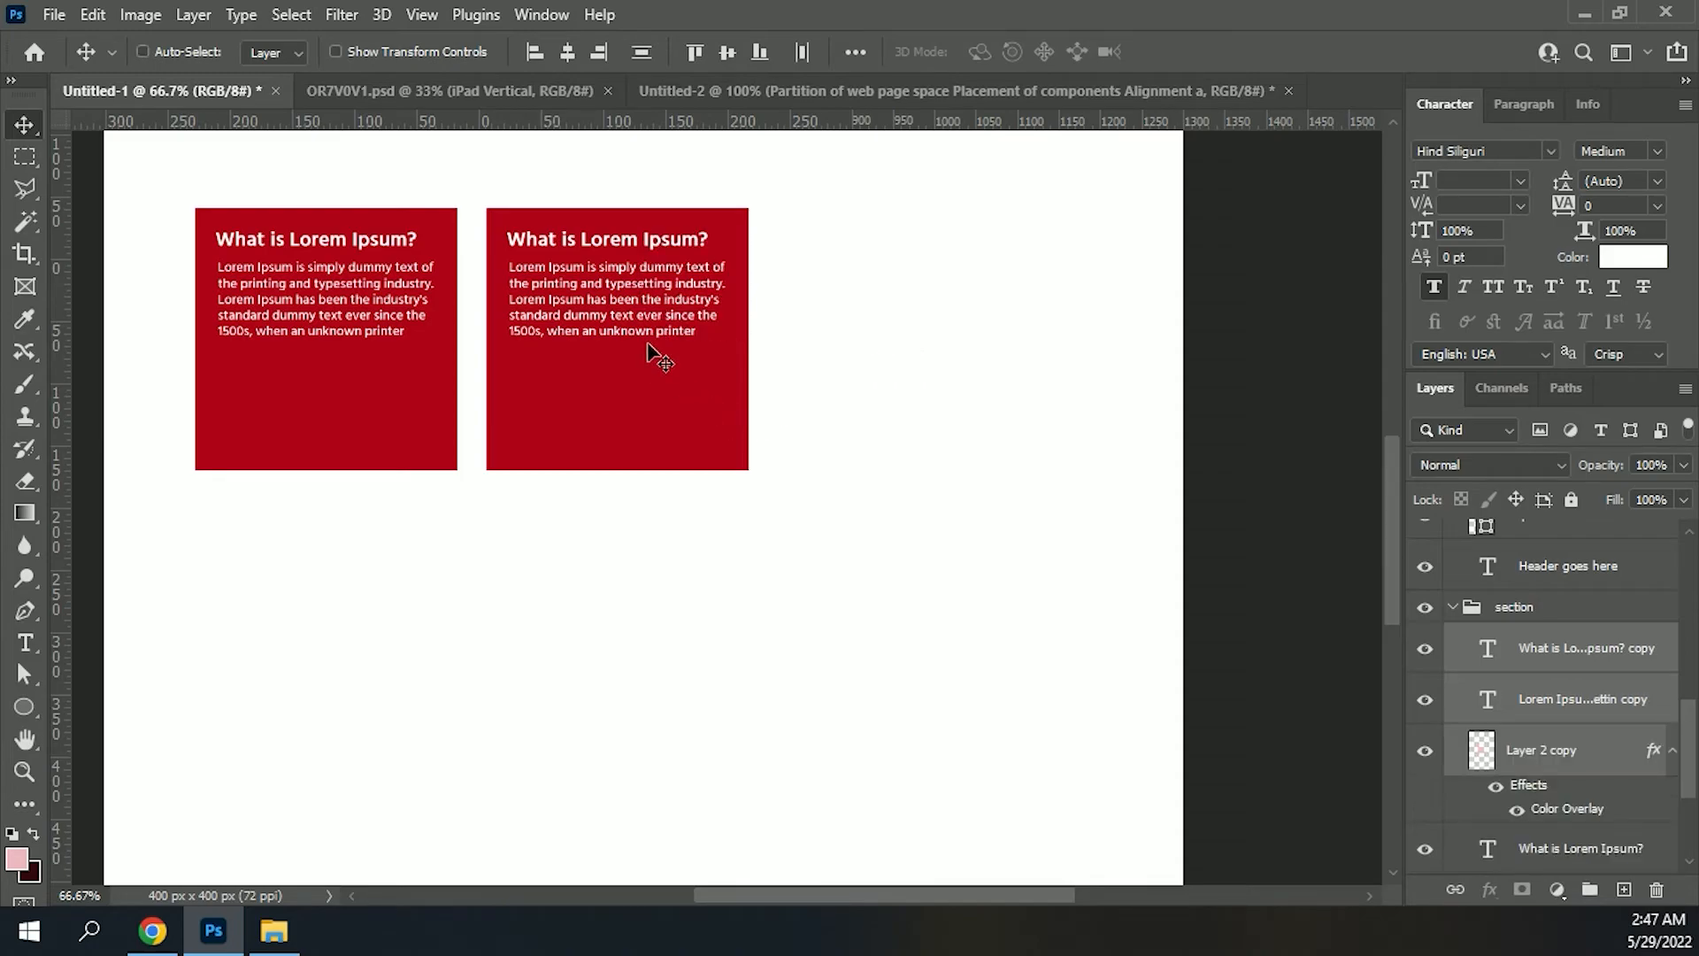
Step: Duplicate the middle red card's background, title and paragraph individually to build a third card in the same row
left_click_drag(599, 425, 940, 427)
left_click(576, 237)
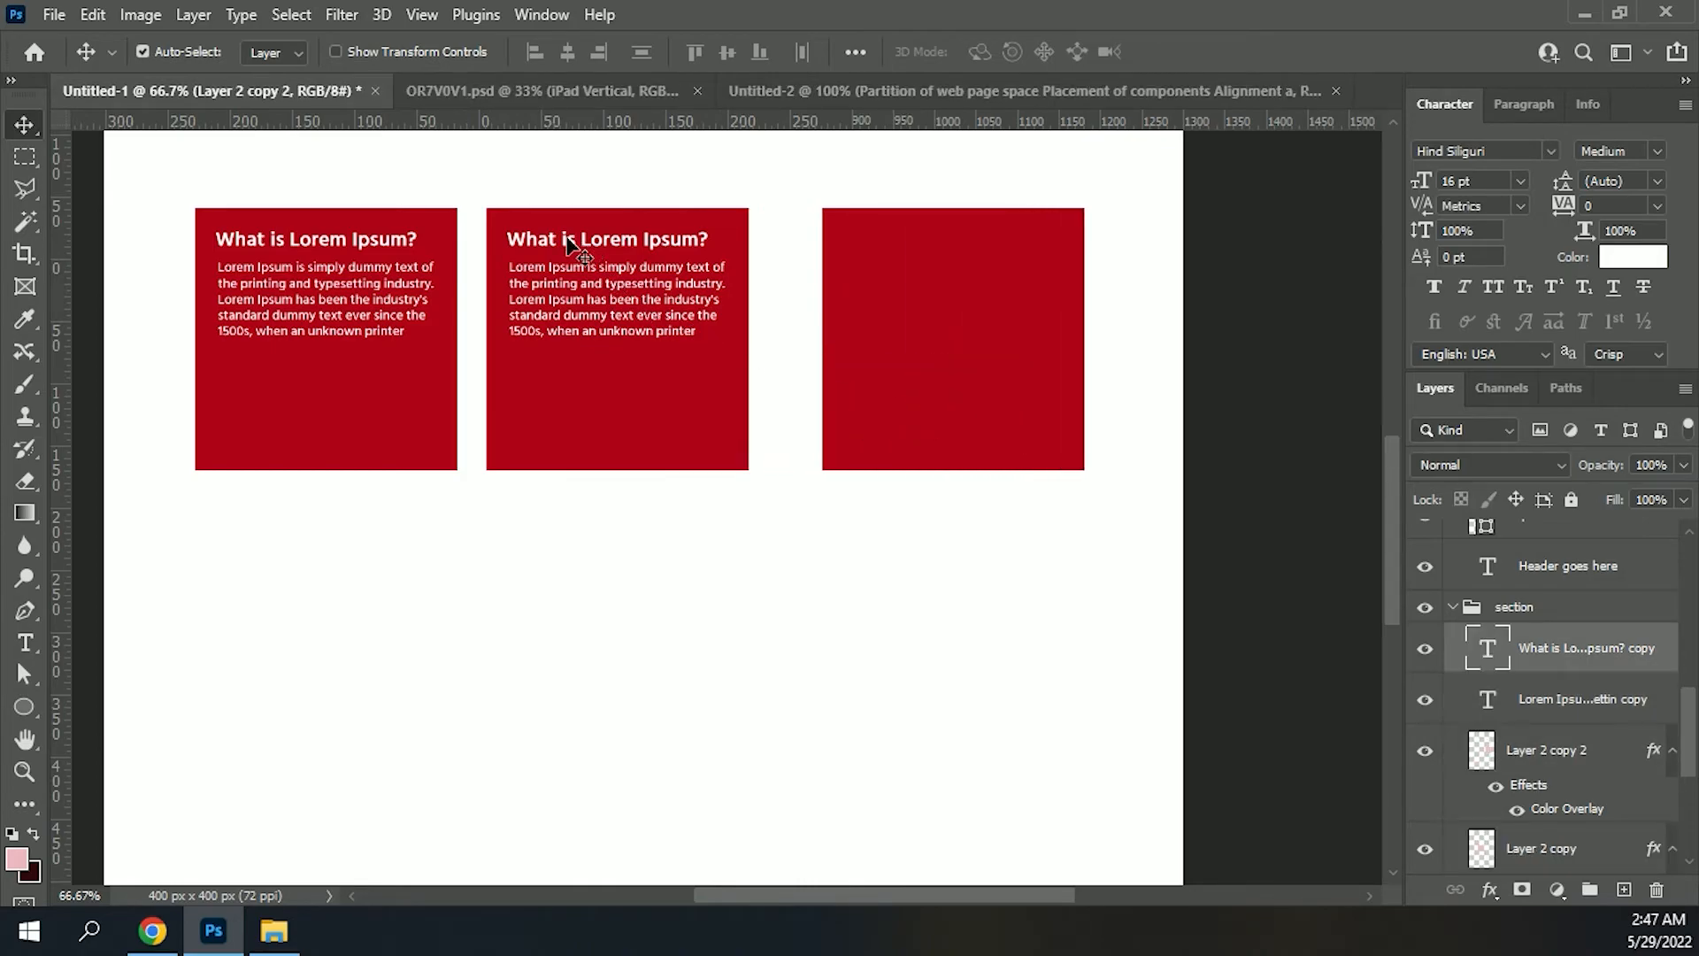
left_click(570, 279, "shift")
left_click_drag(571, 279, 910, 318)
left_click(595, 310)
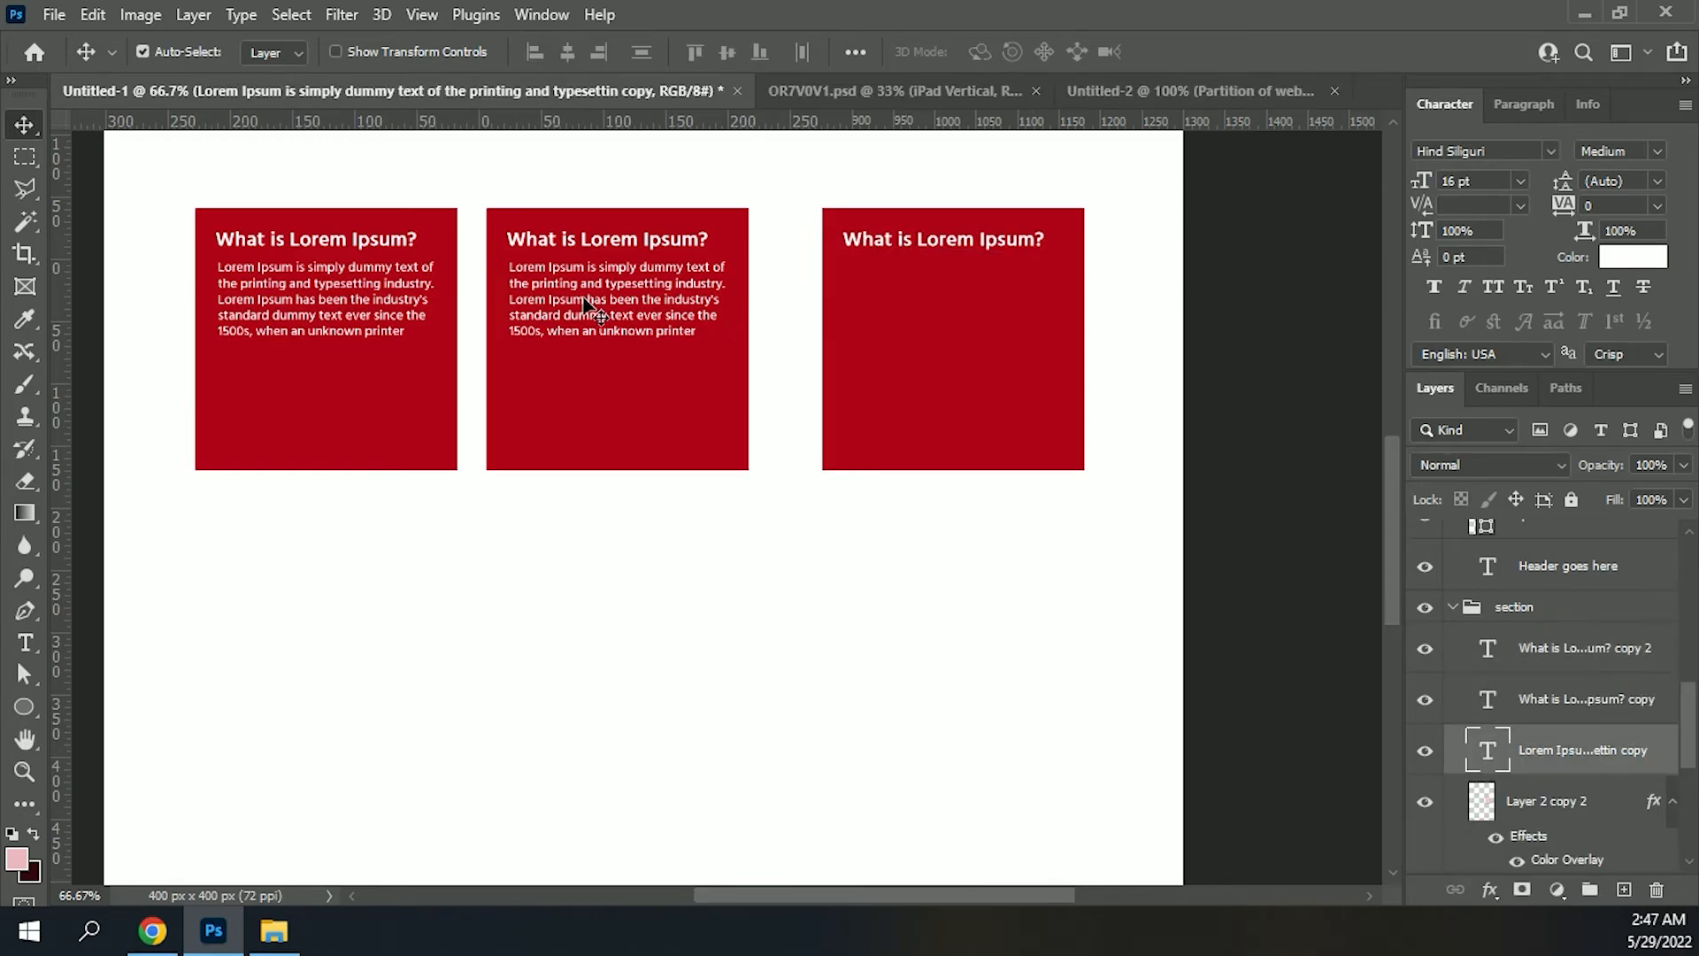
double_click(722, 329)
key("ctrl+Return")
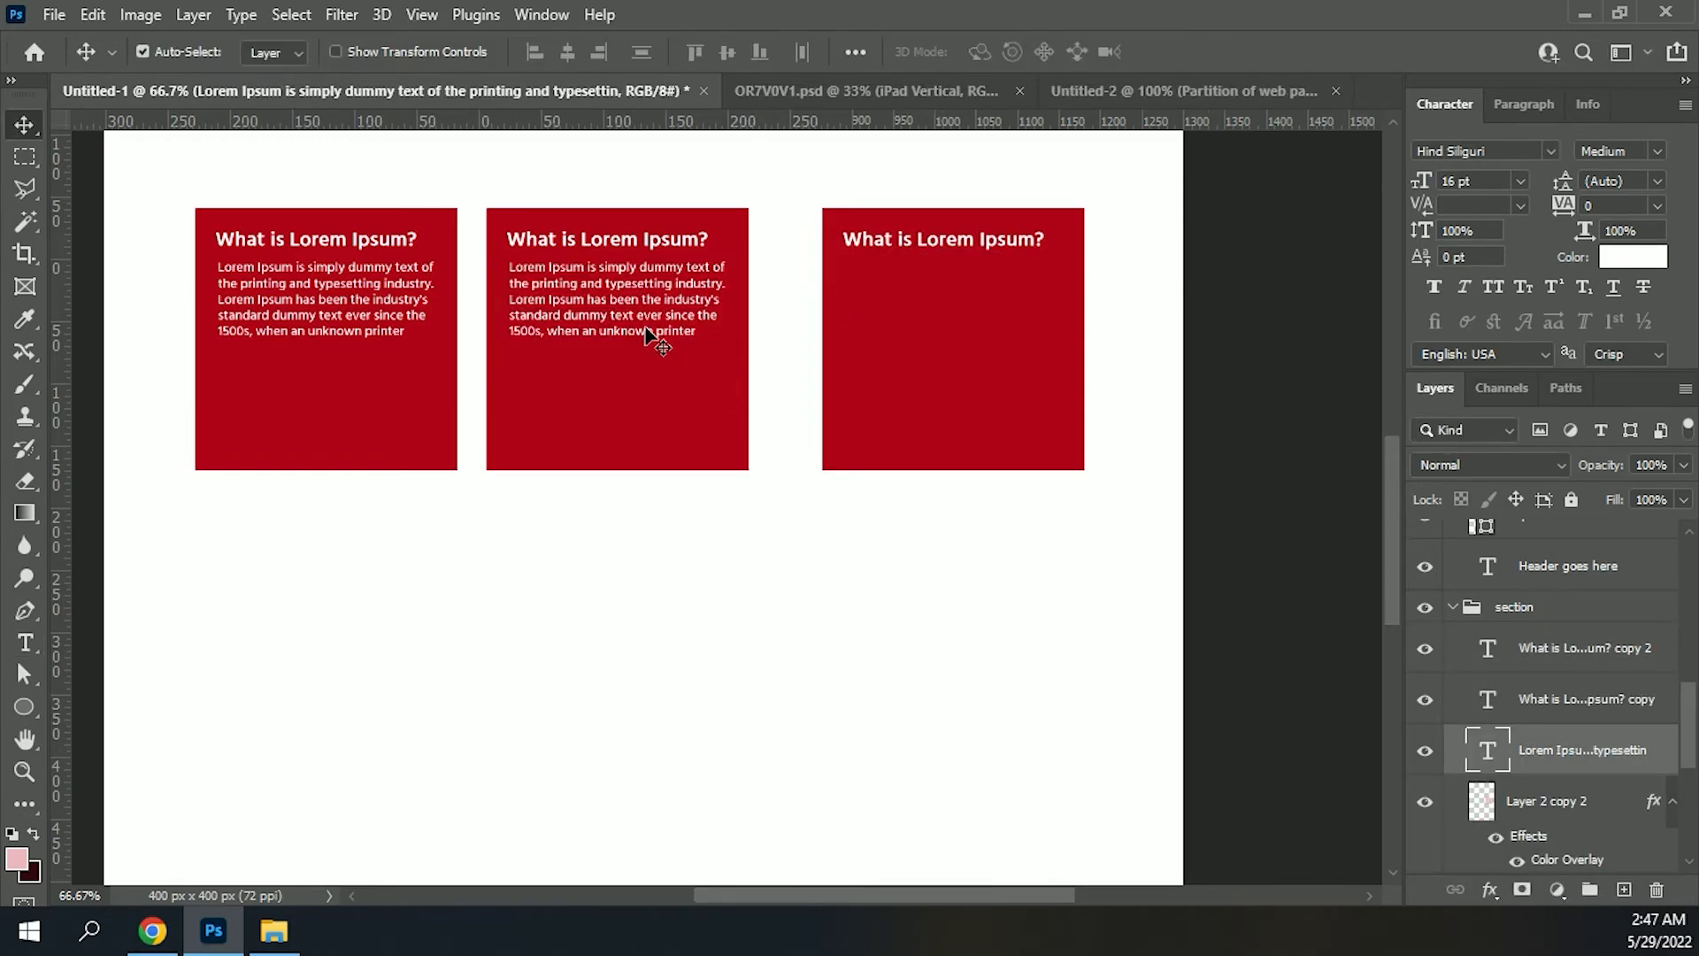
left_click_drag(639, 337, 973, 347)
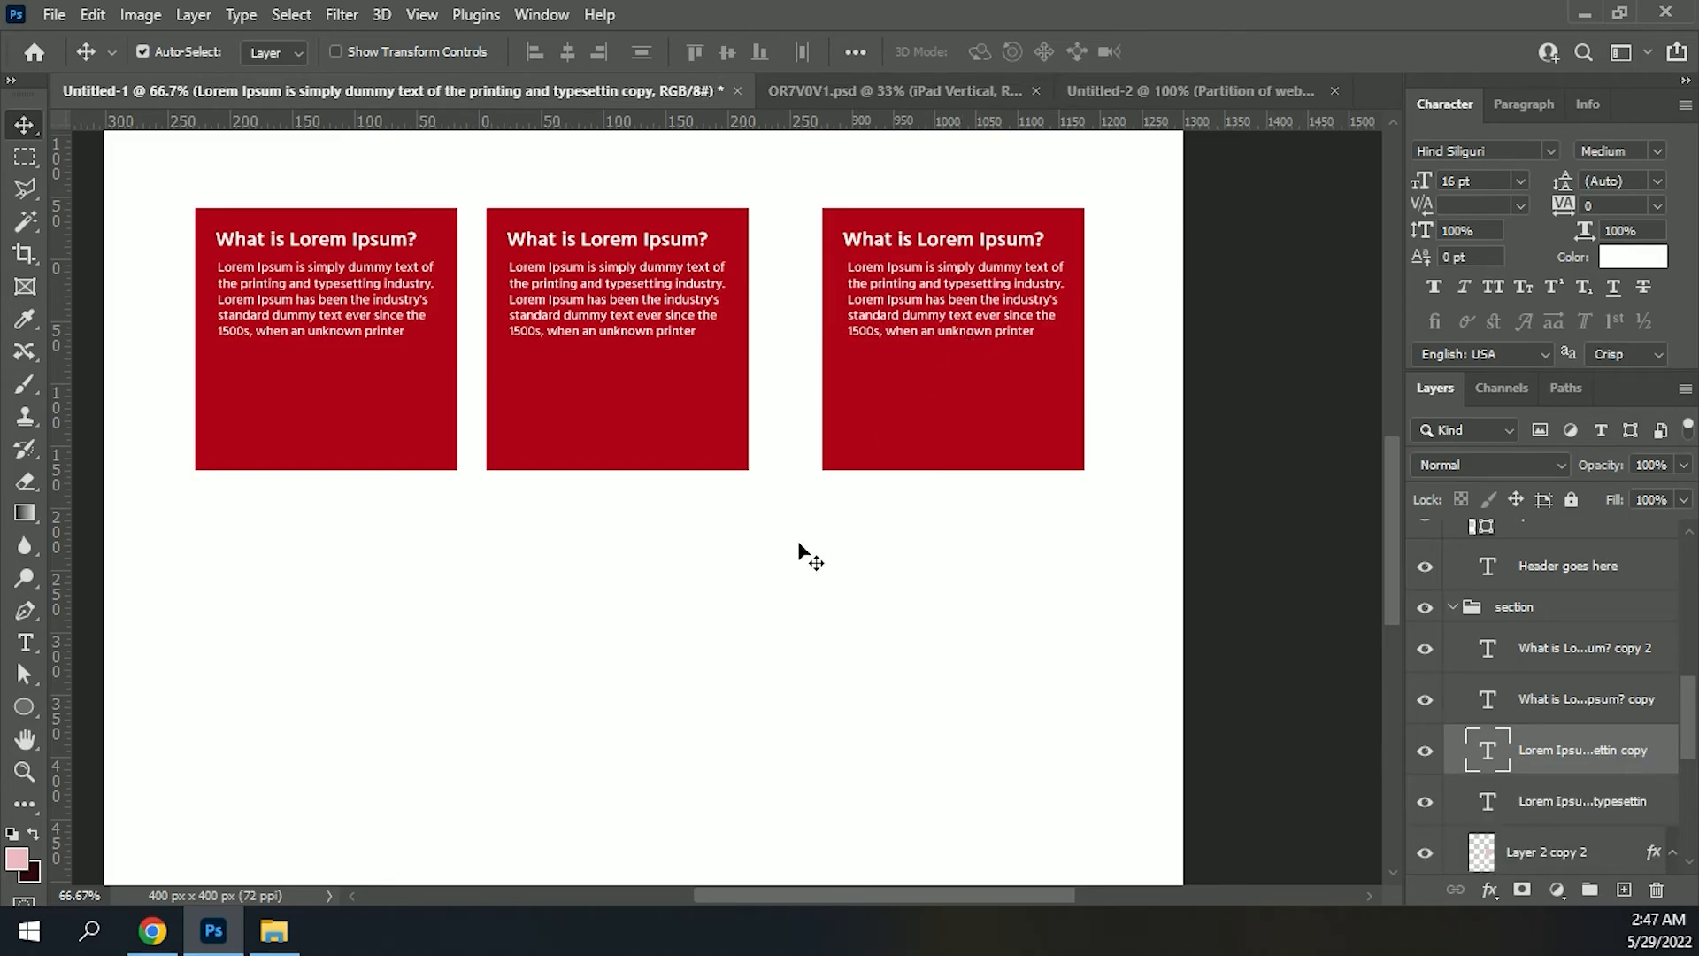
Step: Shift the middle card's red background sideways toward the third card to even out the gaps in the row
left_click(644, 279)
left_click(624, 392)
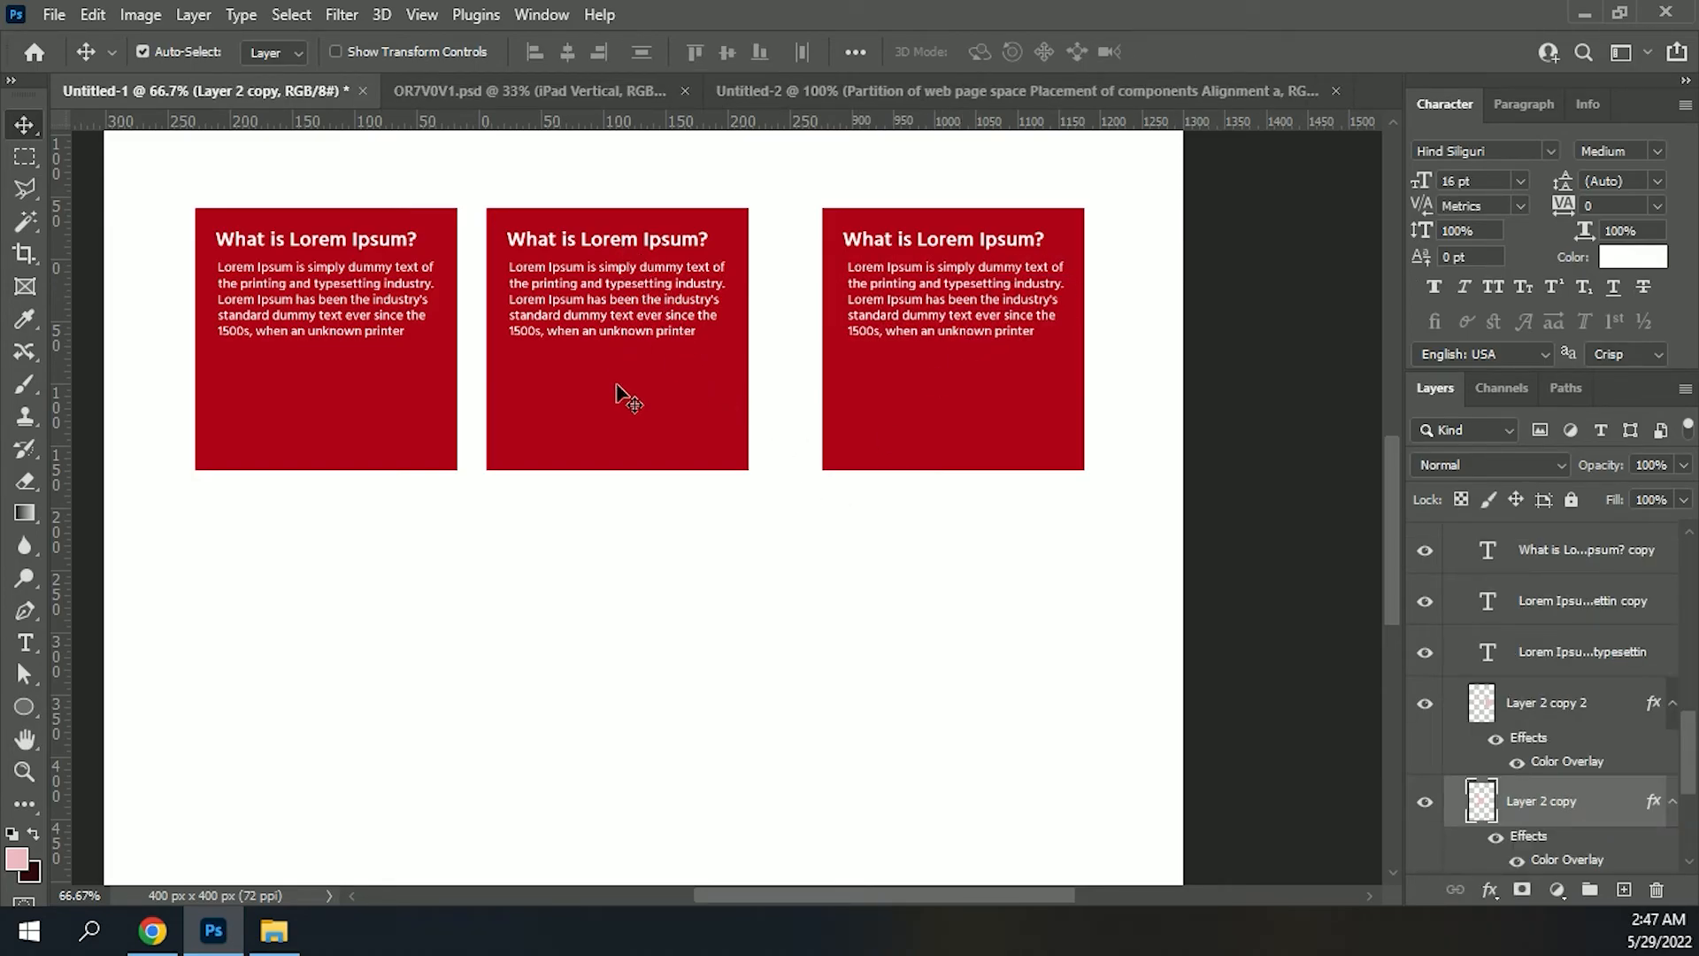
key("shift+Right")
key("shift+Right")
key("shift+Right")
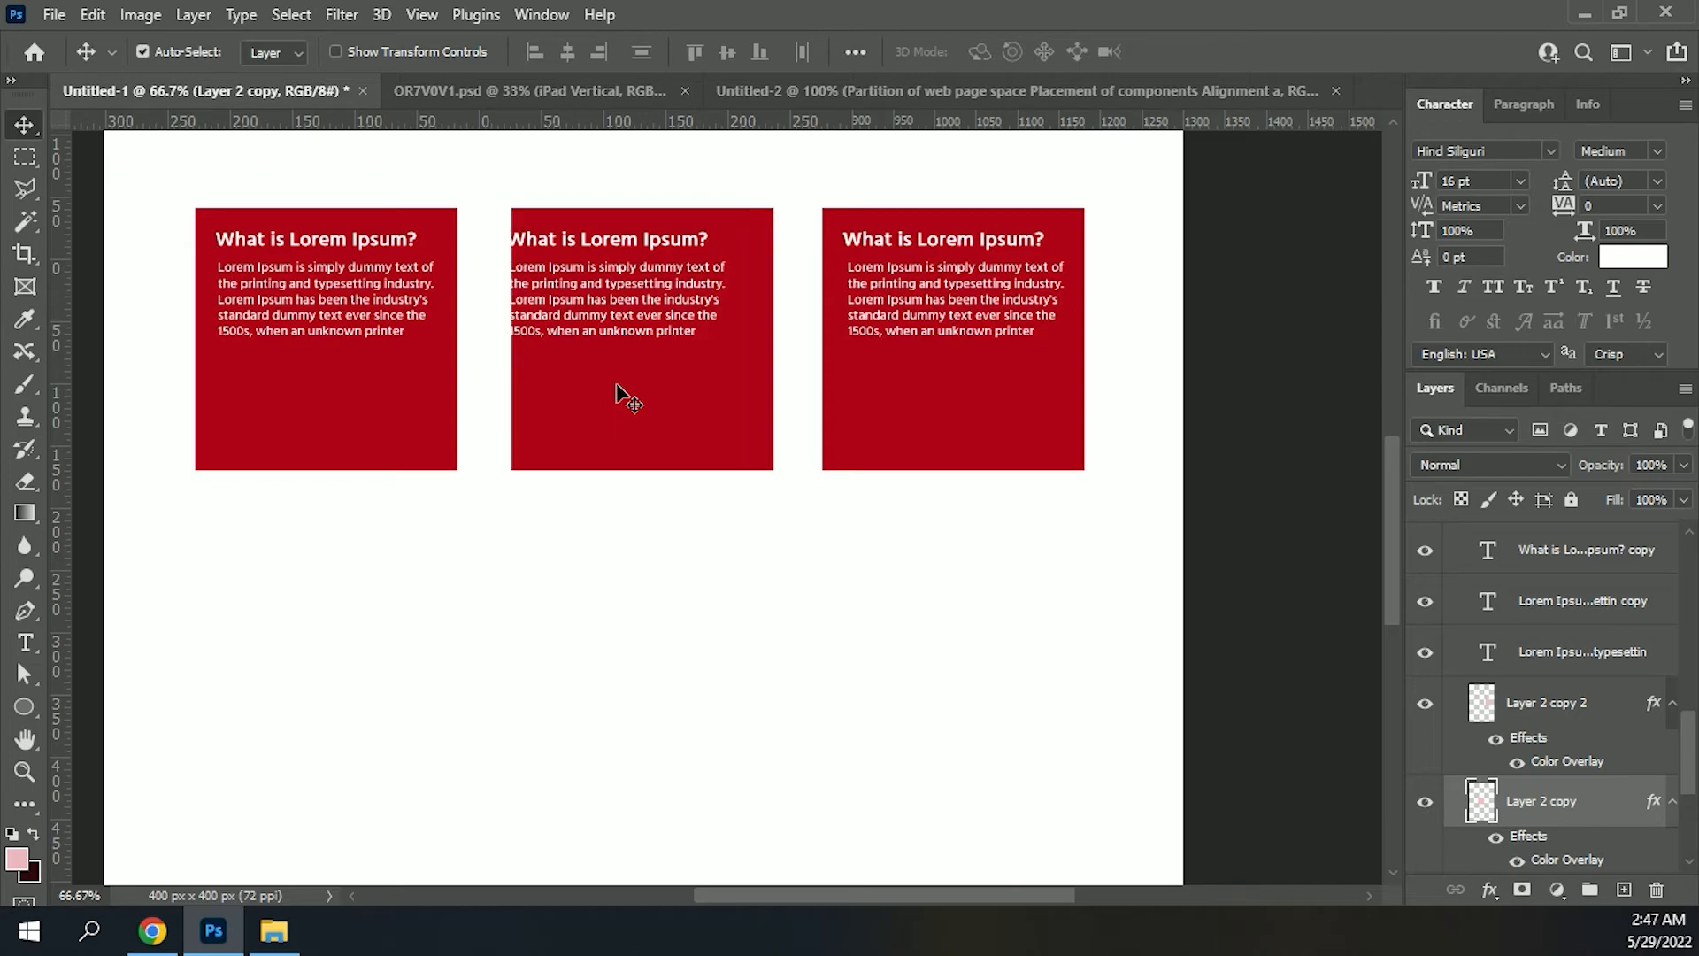
key("shift+Left")
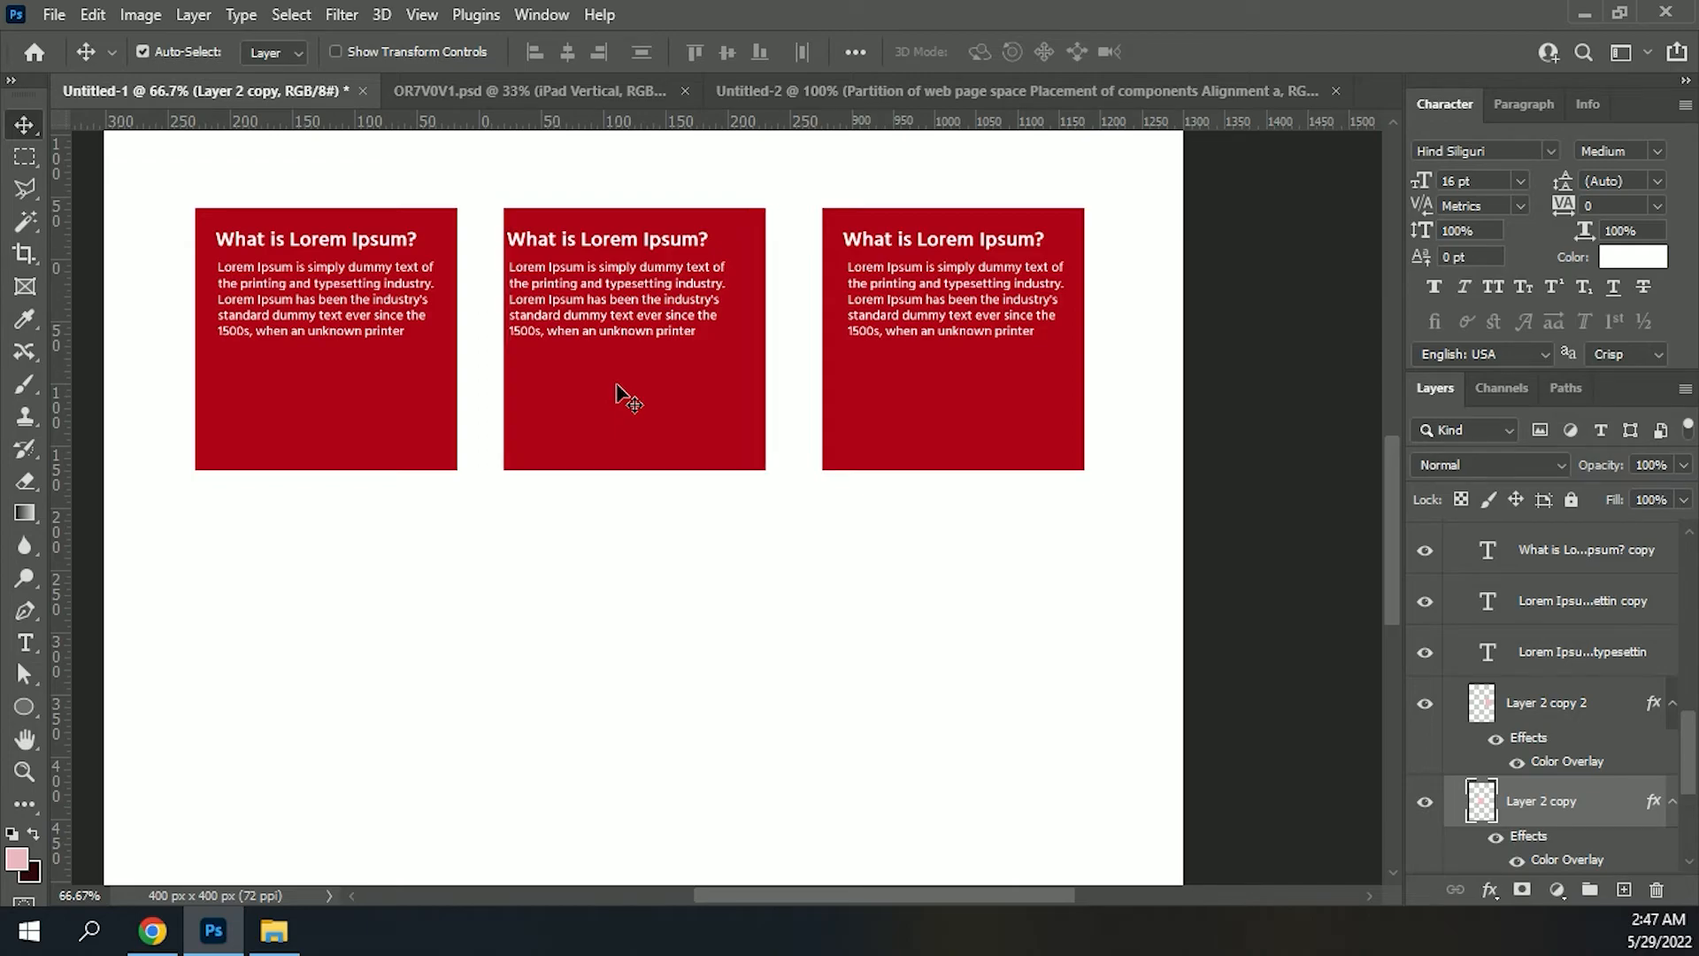
Step: Shift the middle card's title and paragraph together toward the third card, restoring their inner margin on the red background
left_click(534, 244)
left_click(535, 285, "shift")
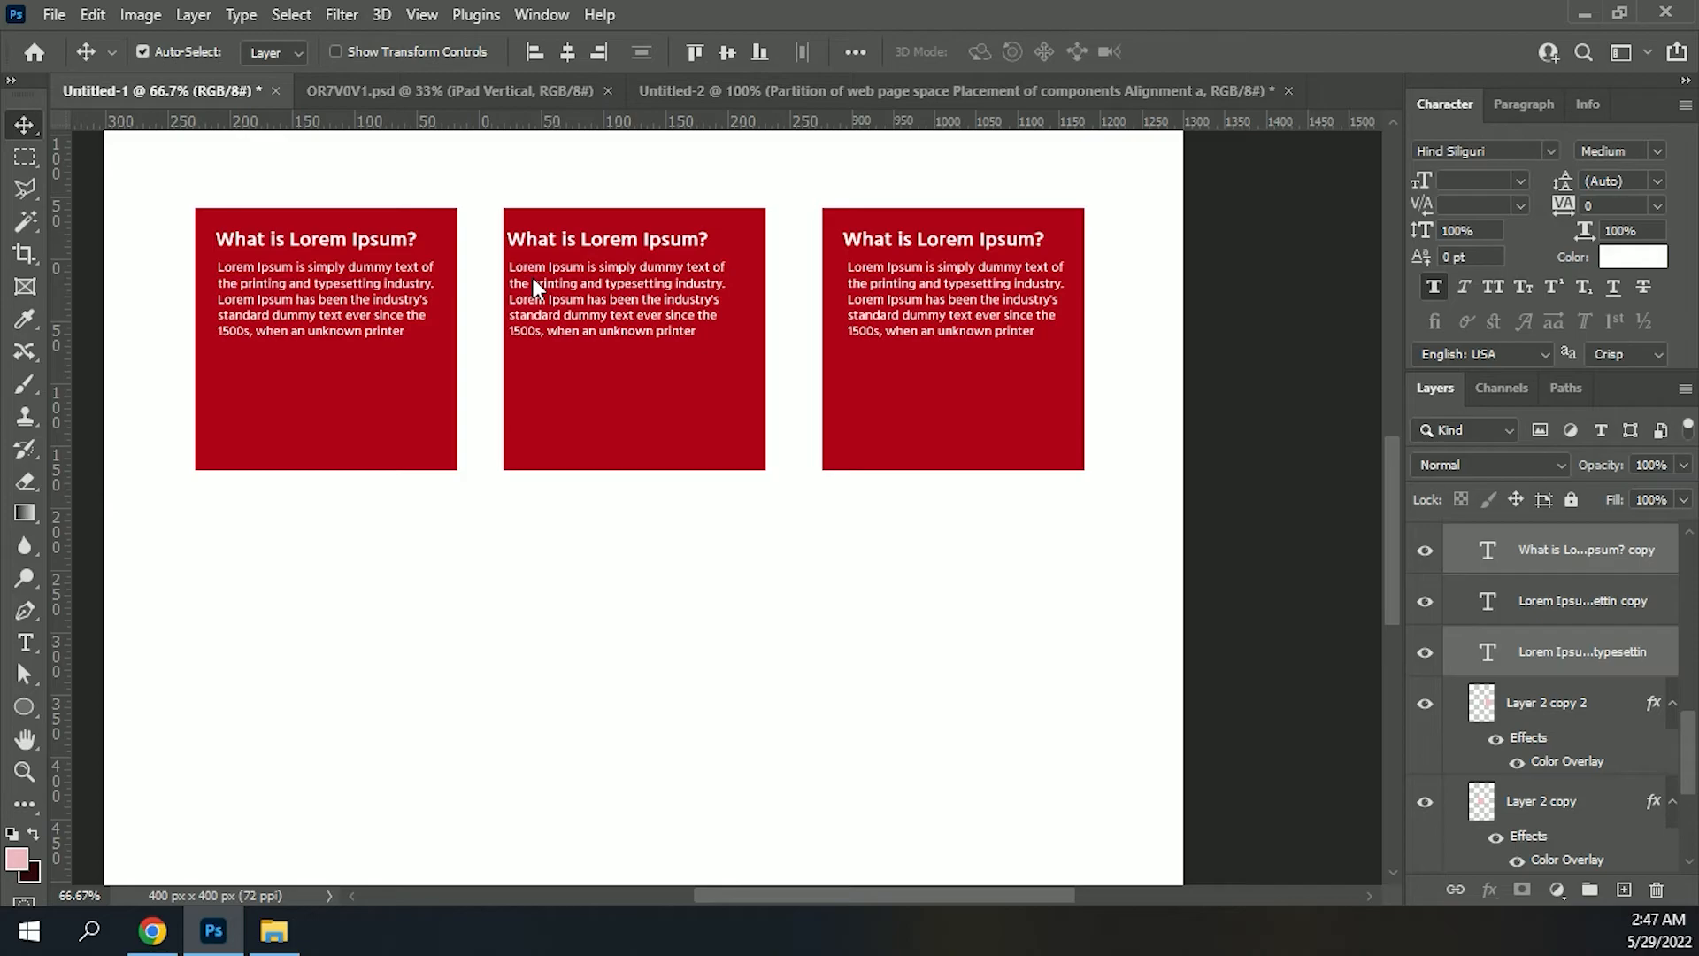
key("Right")
key("Right")
key("Right")
key("Right")
key("Right")
key("Right")
key("Right")
key("Right")
key("Right")
key("Right")
key("Right")
key("Right")
key("Right")
key("Right")
key("Right")
key("Right")
key("Right")
key("Right")
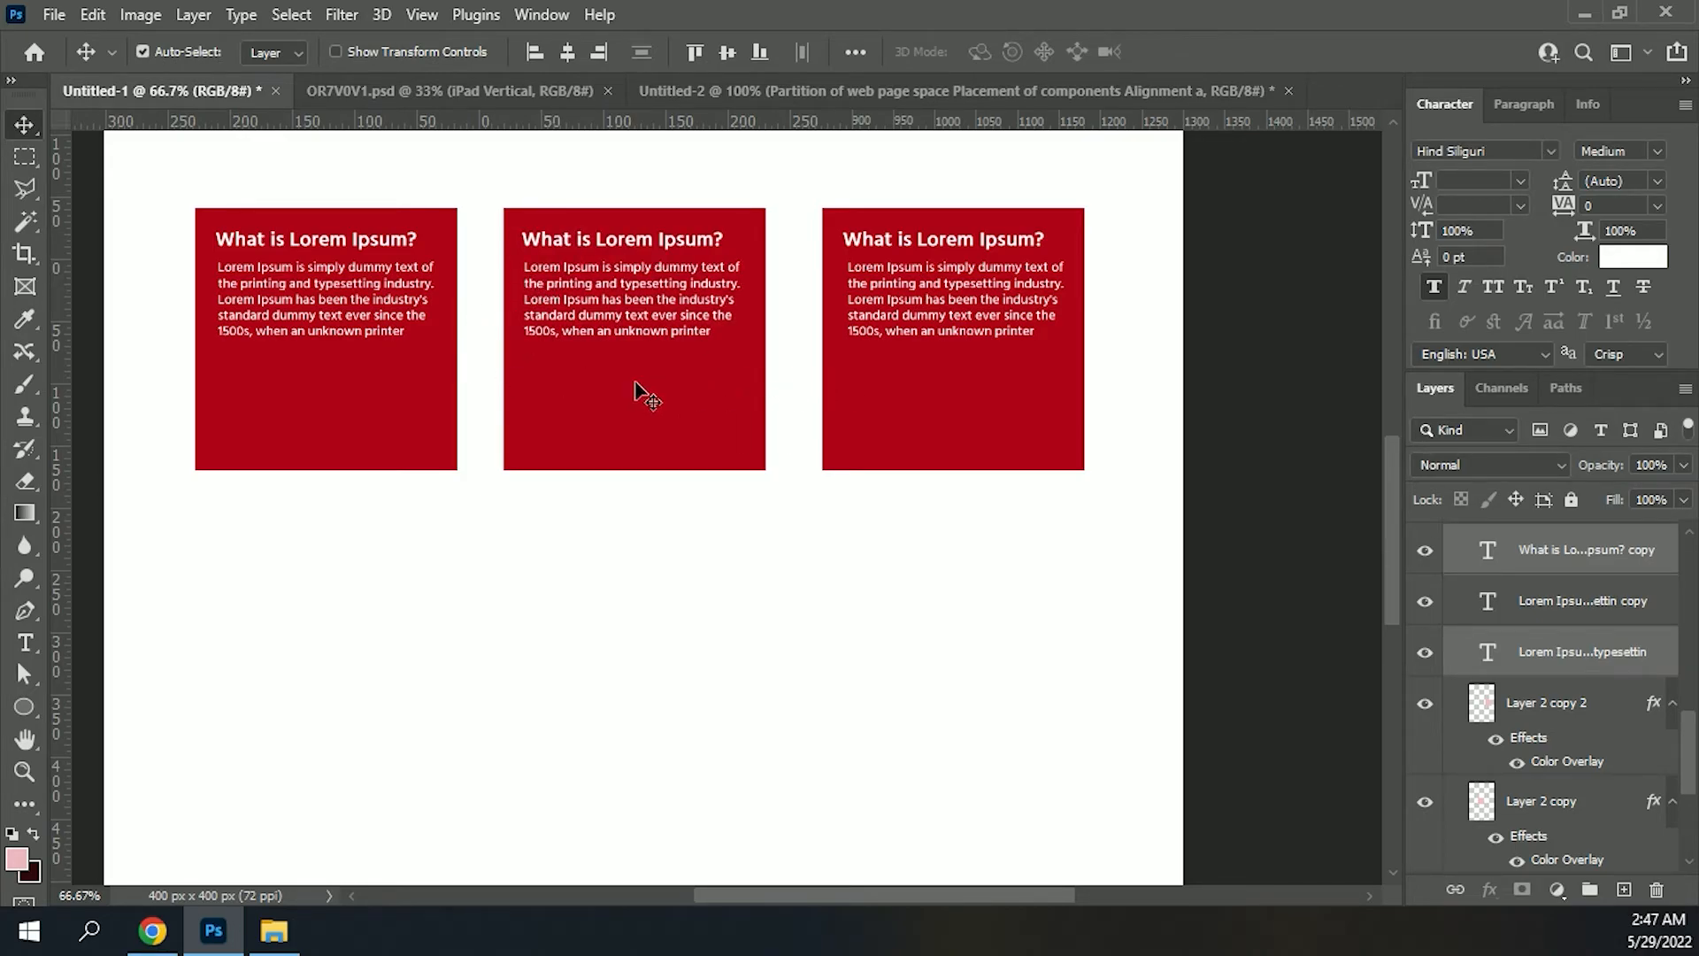
Step: Select the middle card's background, title and paragraph and nudge them together to space the three cards evenly
left_click(591, 421)
left_click(561, 322)
left_click(561, 254, "shift")
left_click(509, 265, "shift")
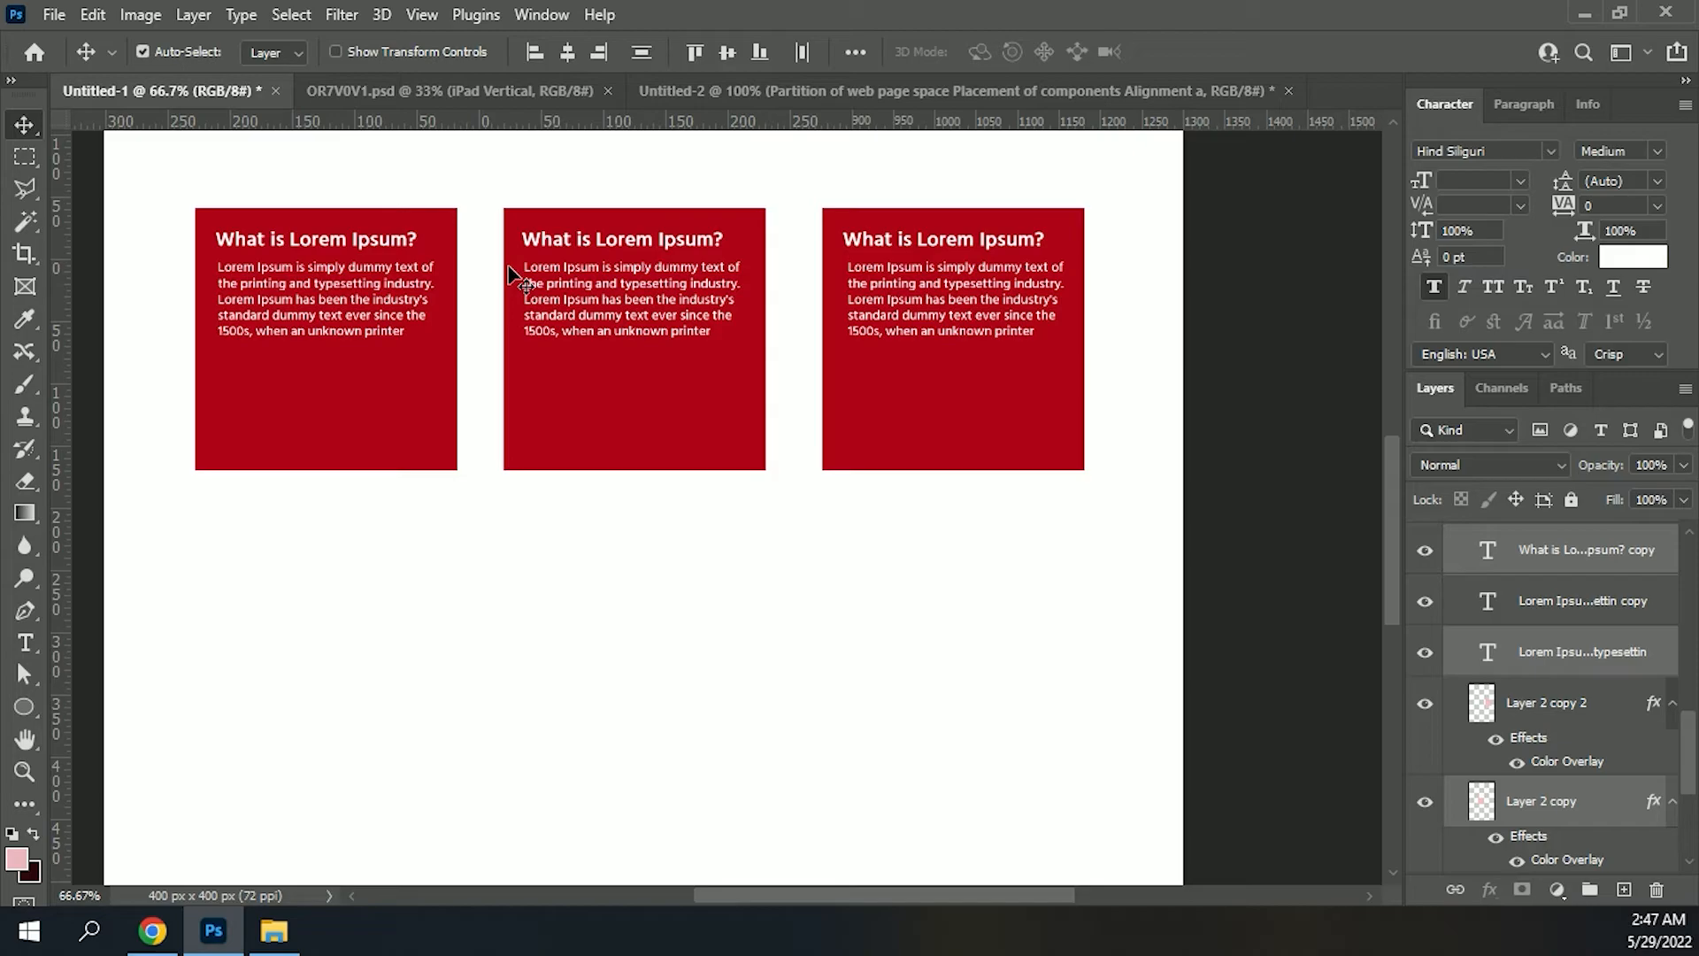
key("Right")
key("Right")
key("Right")
key("Right")
key("Right")
key("Right")
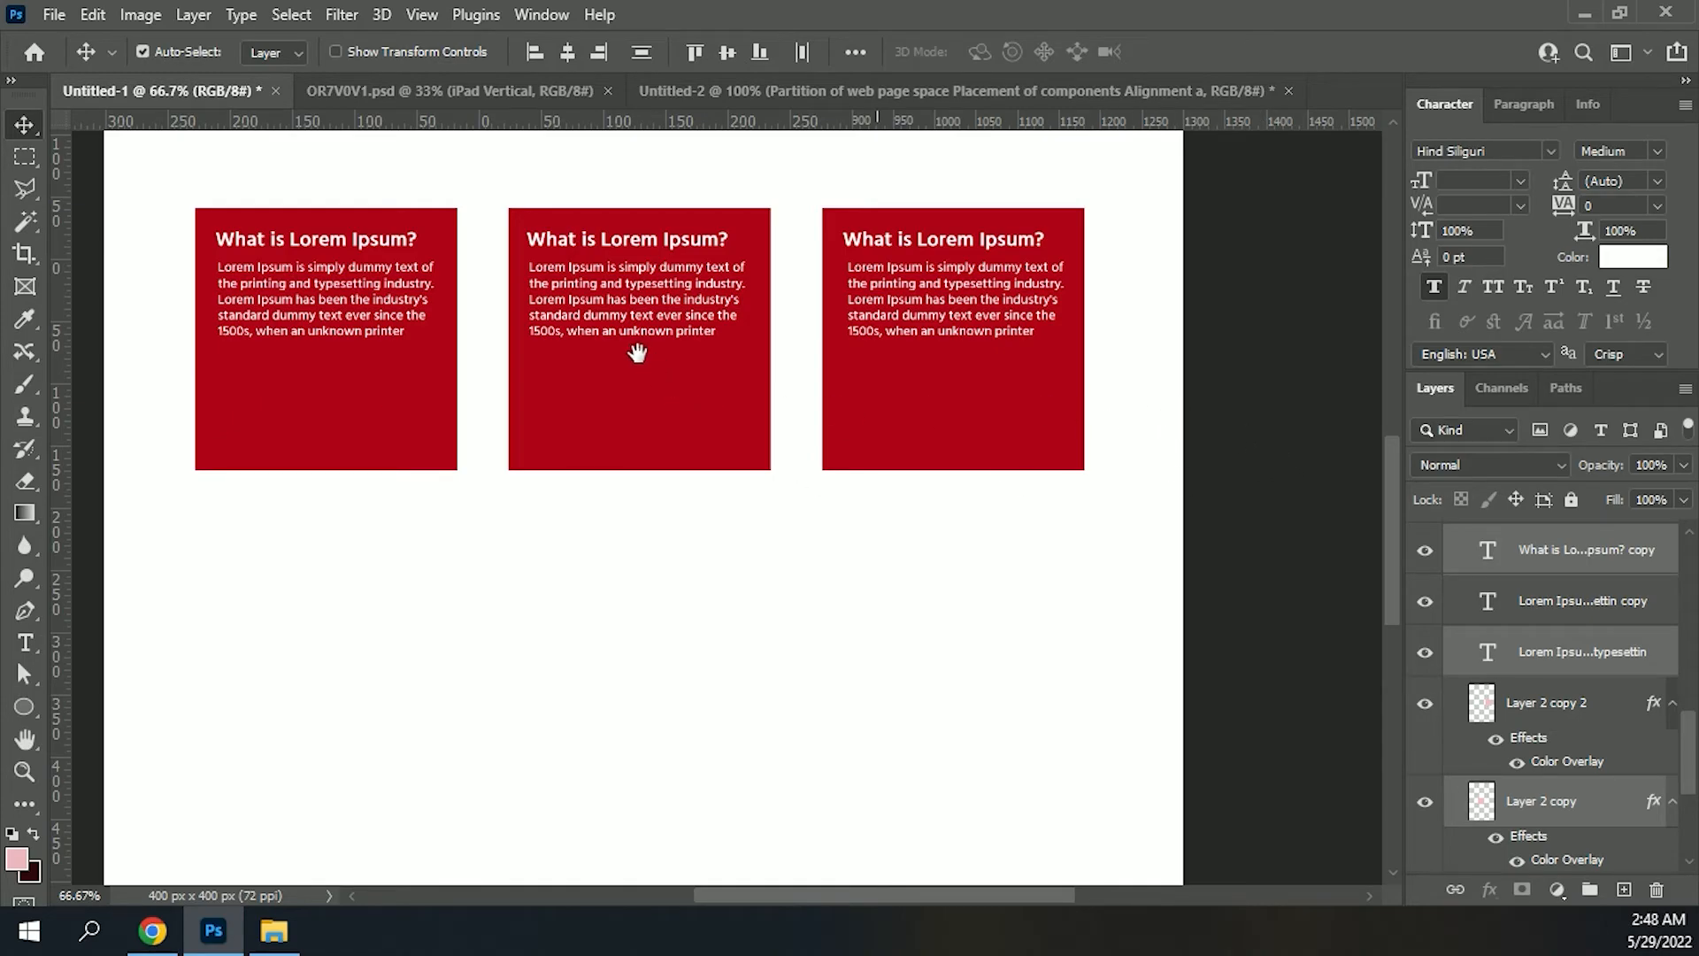
Step: Consult the list of web design topics in the Untitled-2 document and return to the page mockup
left_click_drag(616, 359, 605, 635)
scroll(606, 635, "up", 3)
left_click(1096, 97)
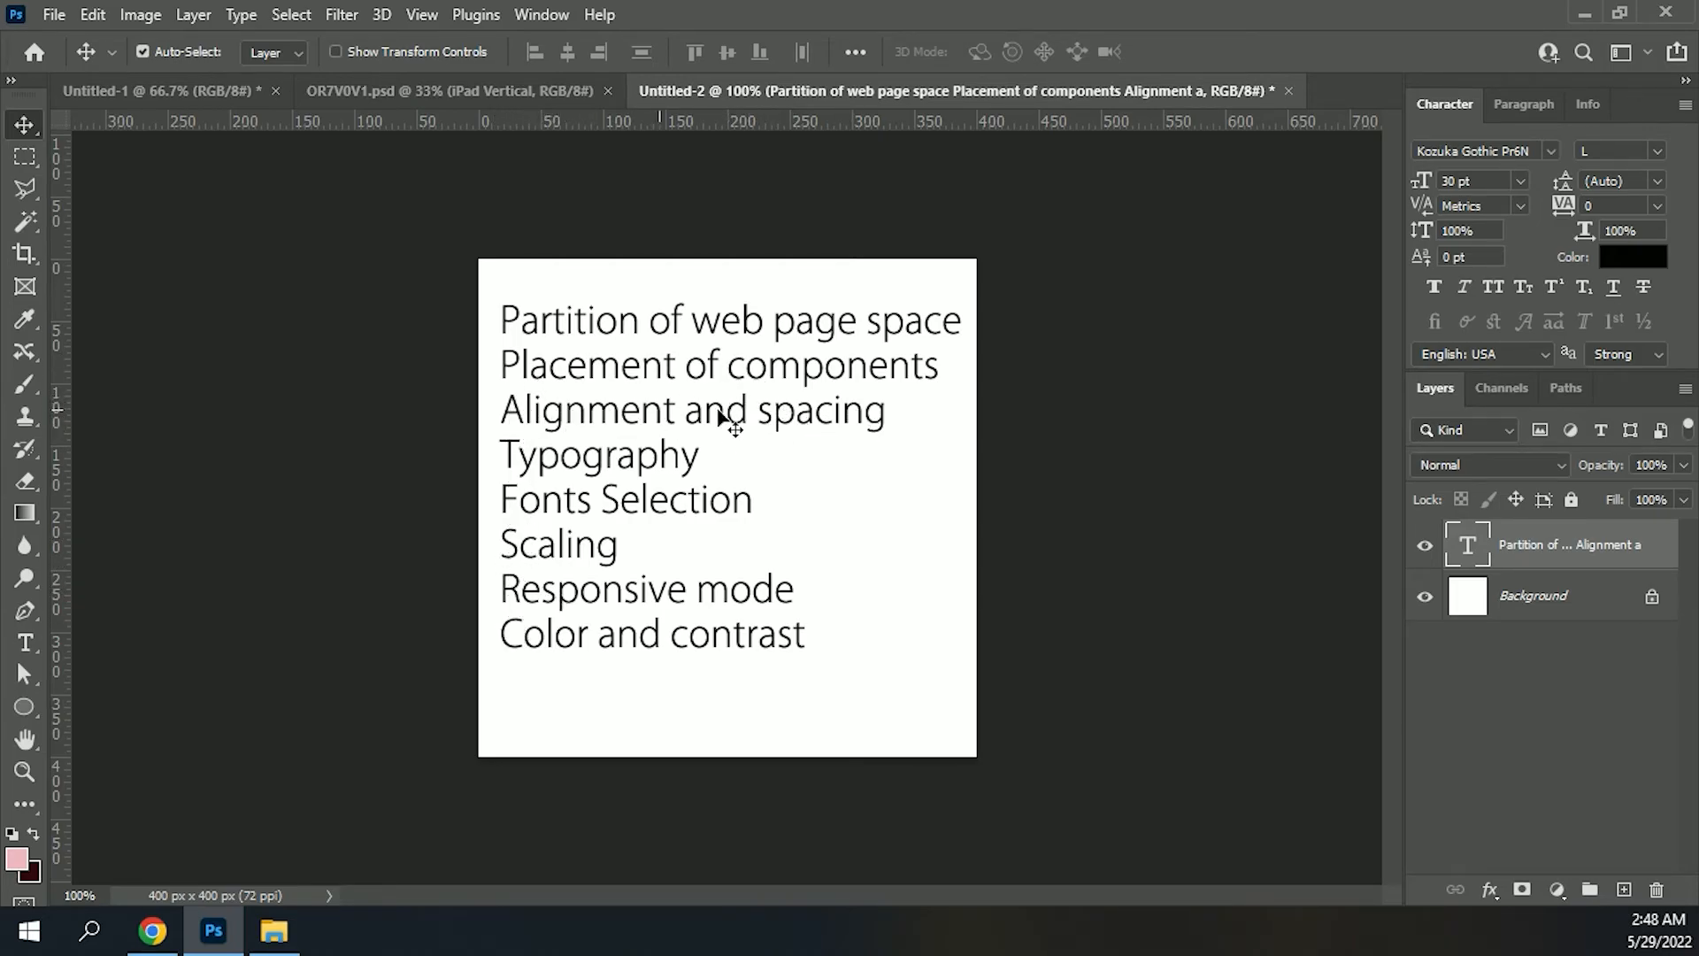
left_click(240, 89)
left_click_drag(699, 389, 766, 645)
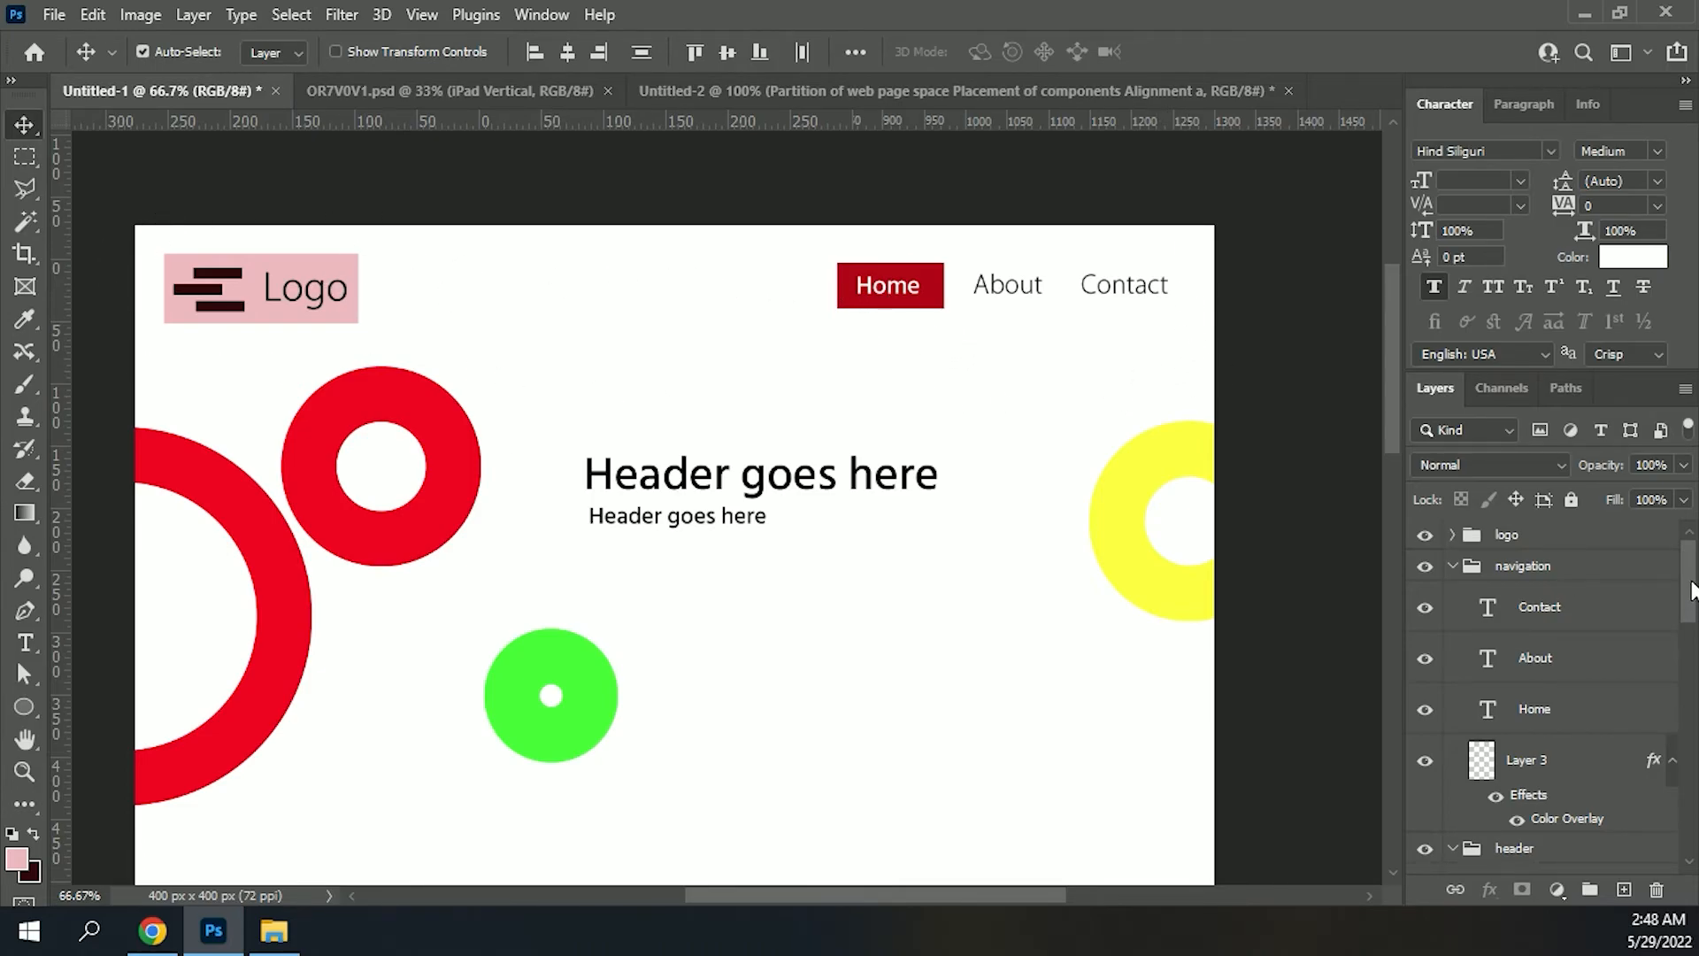
Step: Add a new layer directly above the background and marquee-select a full-width strip around the logo and navigation
left_click_drag(1692, 592, 1697, 824)
left_click(1554, 856)
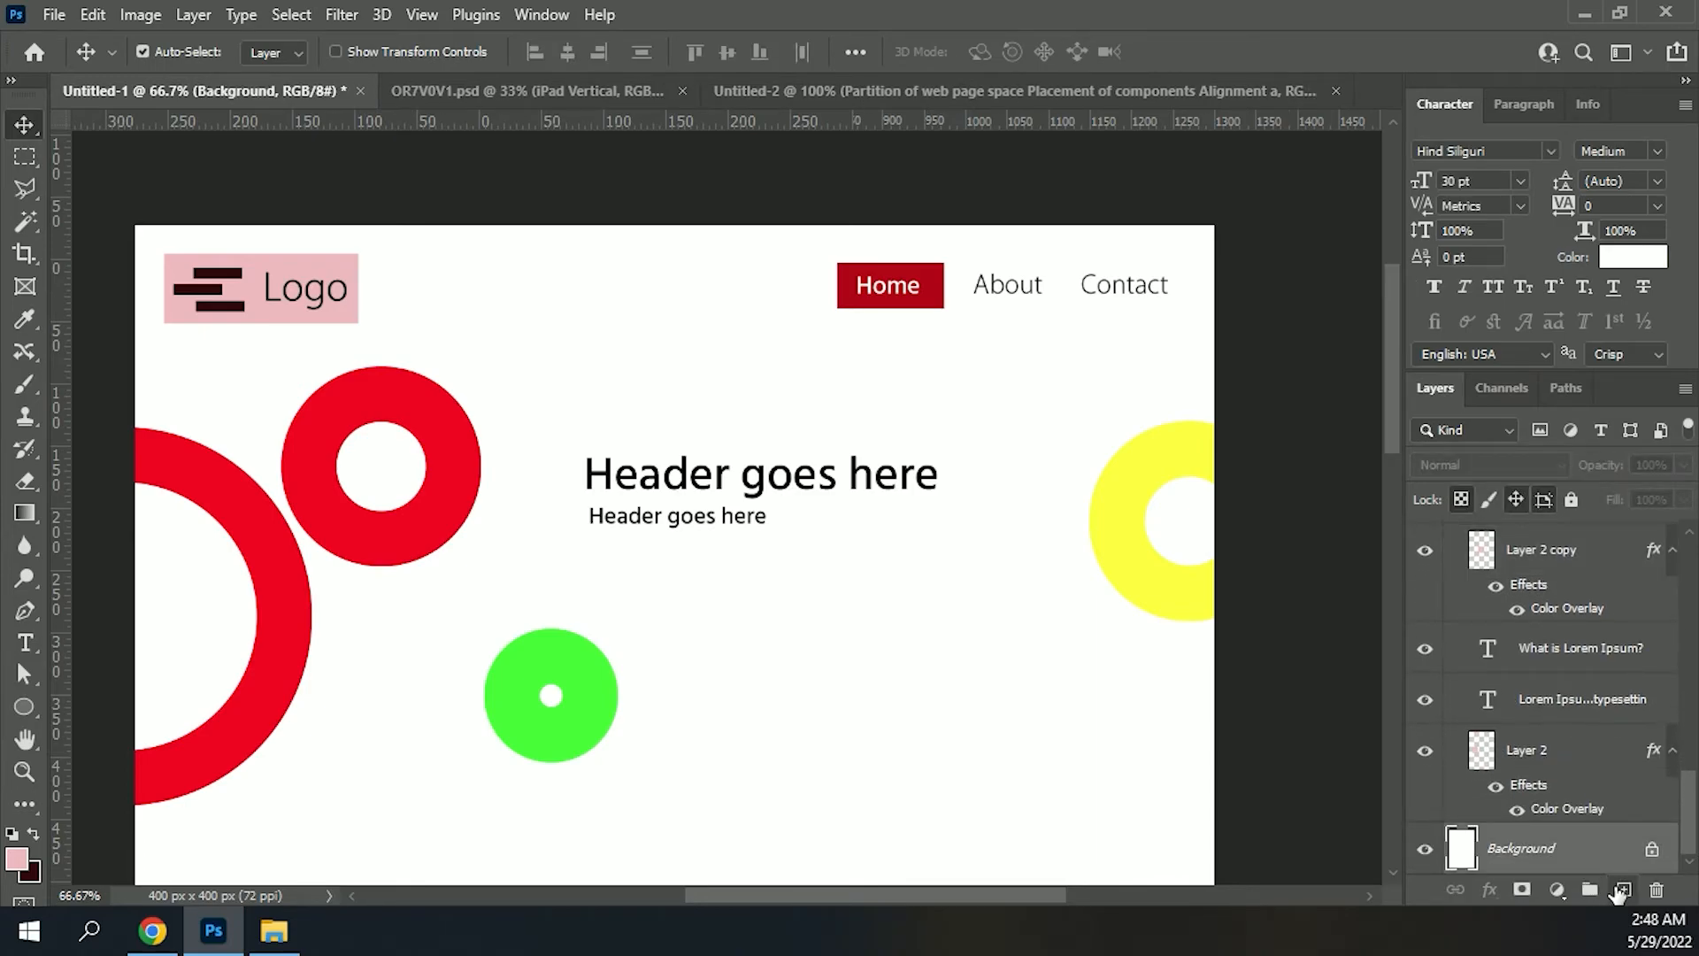
left_click(1622, 890)
left_click(25, 156)
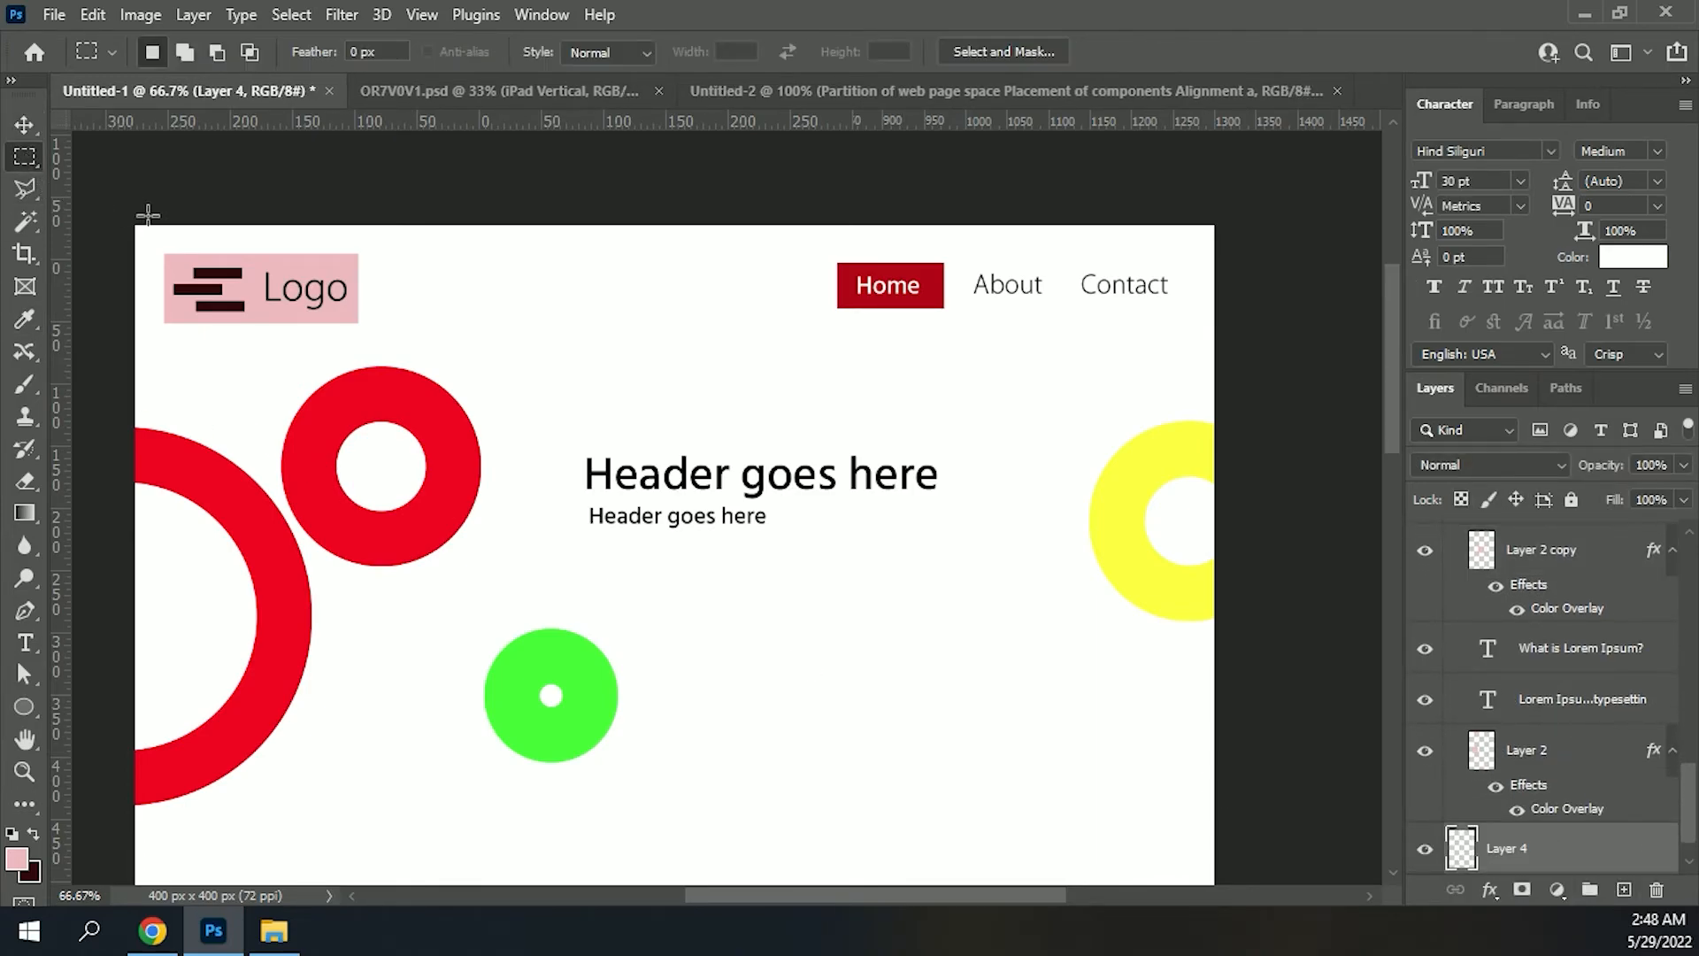
left_click_drag(117, 219, 1232, 354)
Step: Set the foreground colour to light grey e4e4e4, fill the header strip with it and remove the selection
left_click(17, 856)
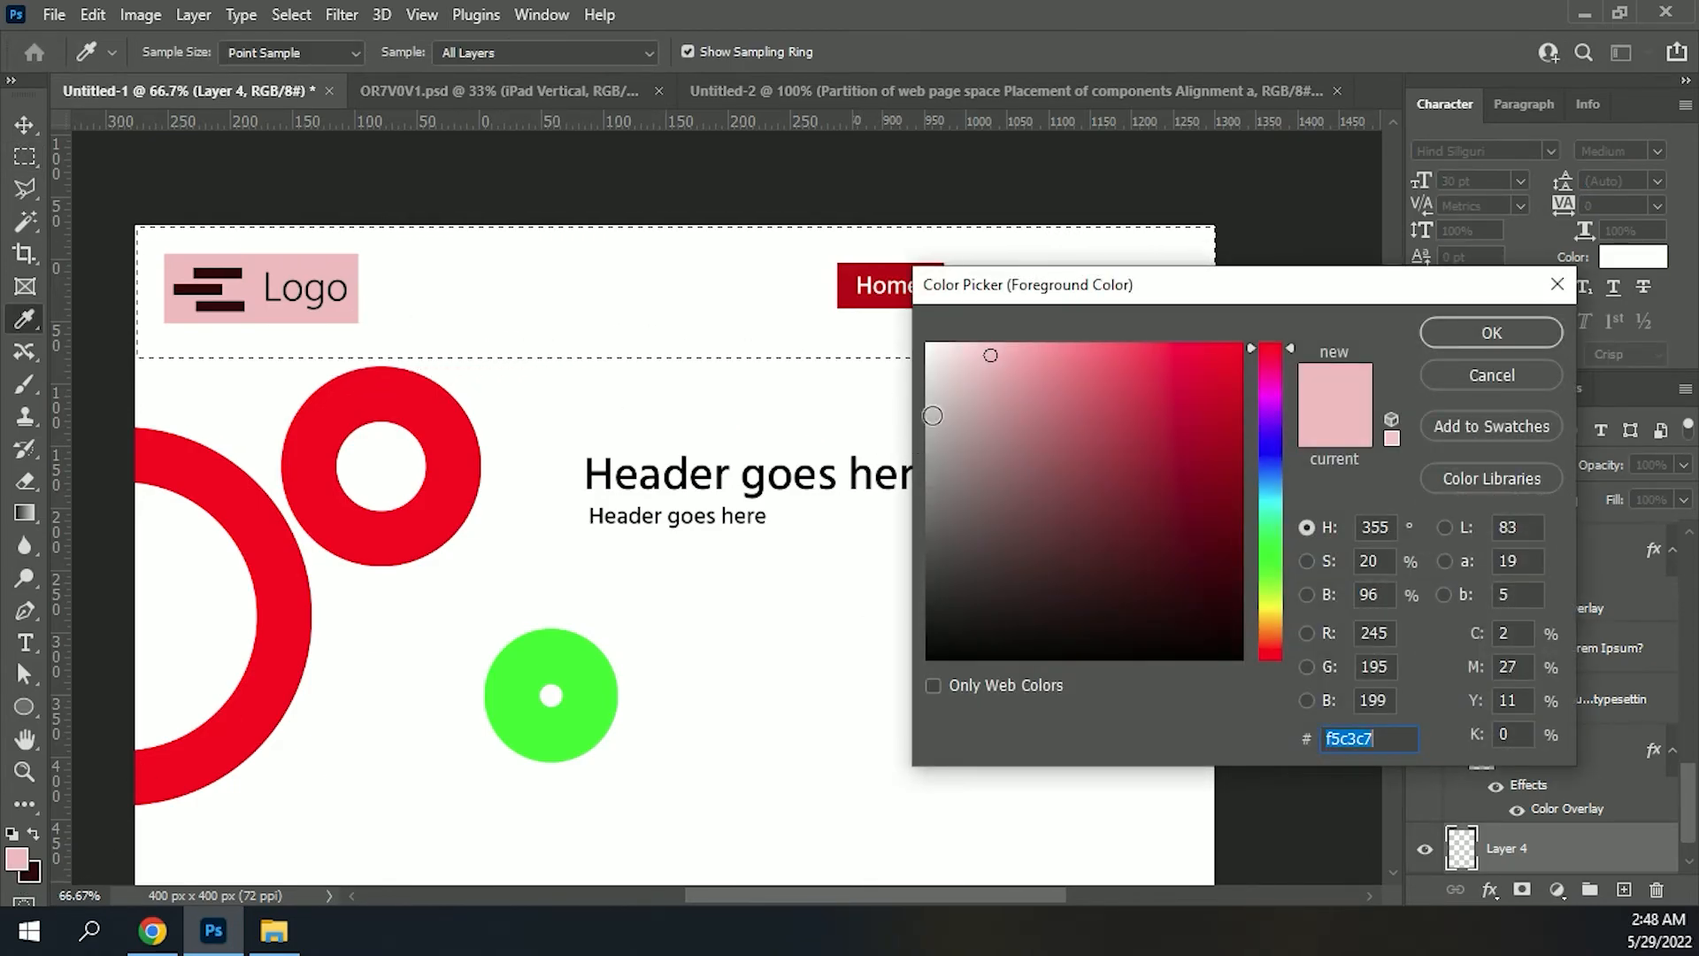
left_click(970, 354)
mouse_move(969, 354)
left_mouse_down()
mouse_move(934, 349)
mouse_move(932, 378)
left_mouse_up()
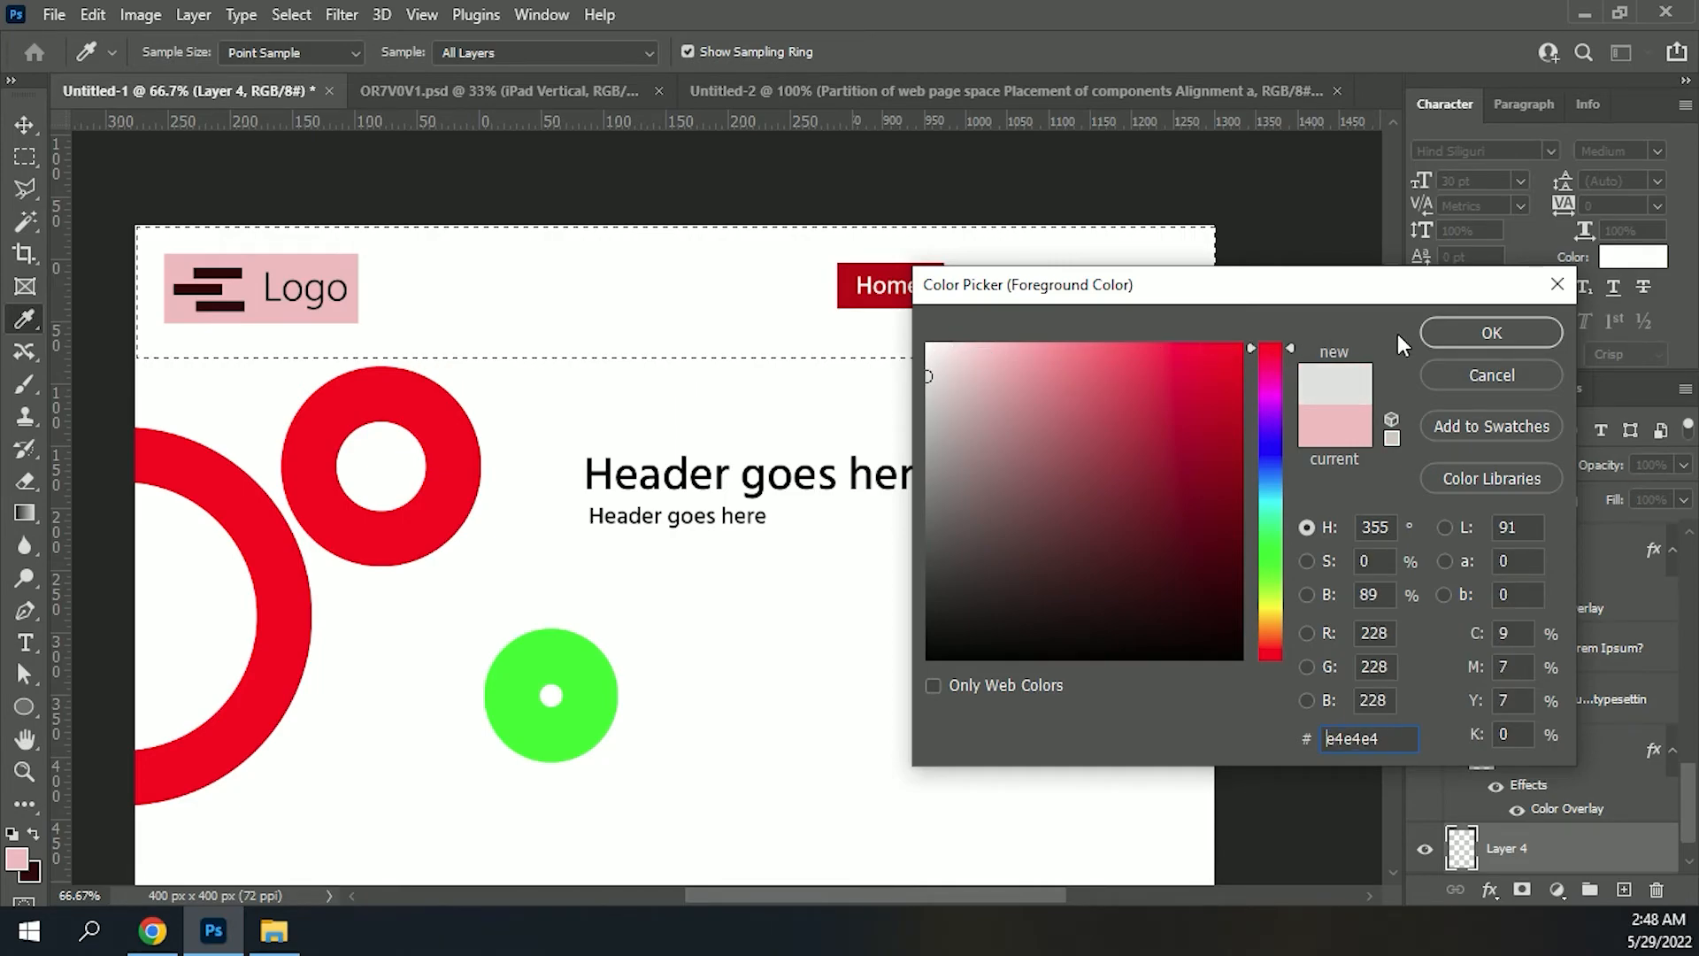
left_click(1442, 336)
key("alt+BackSpace")
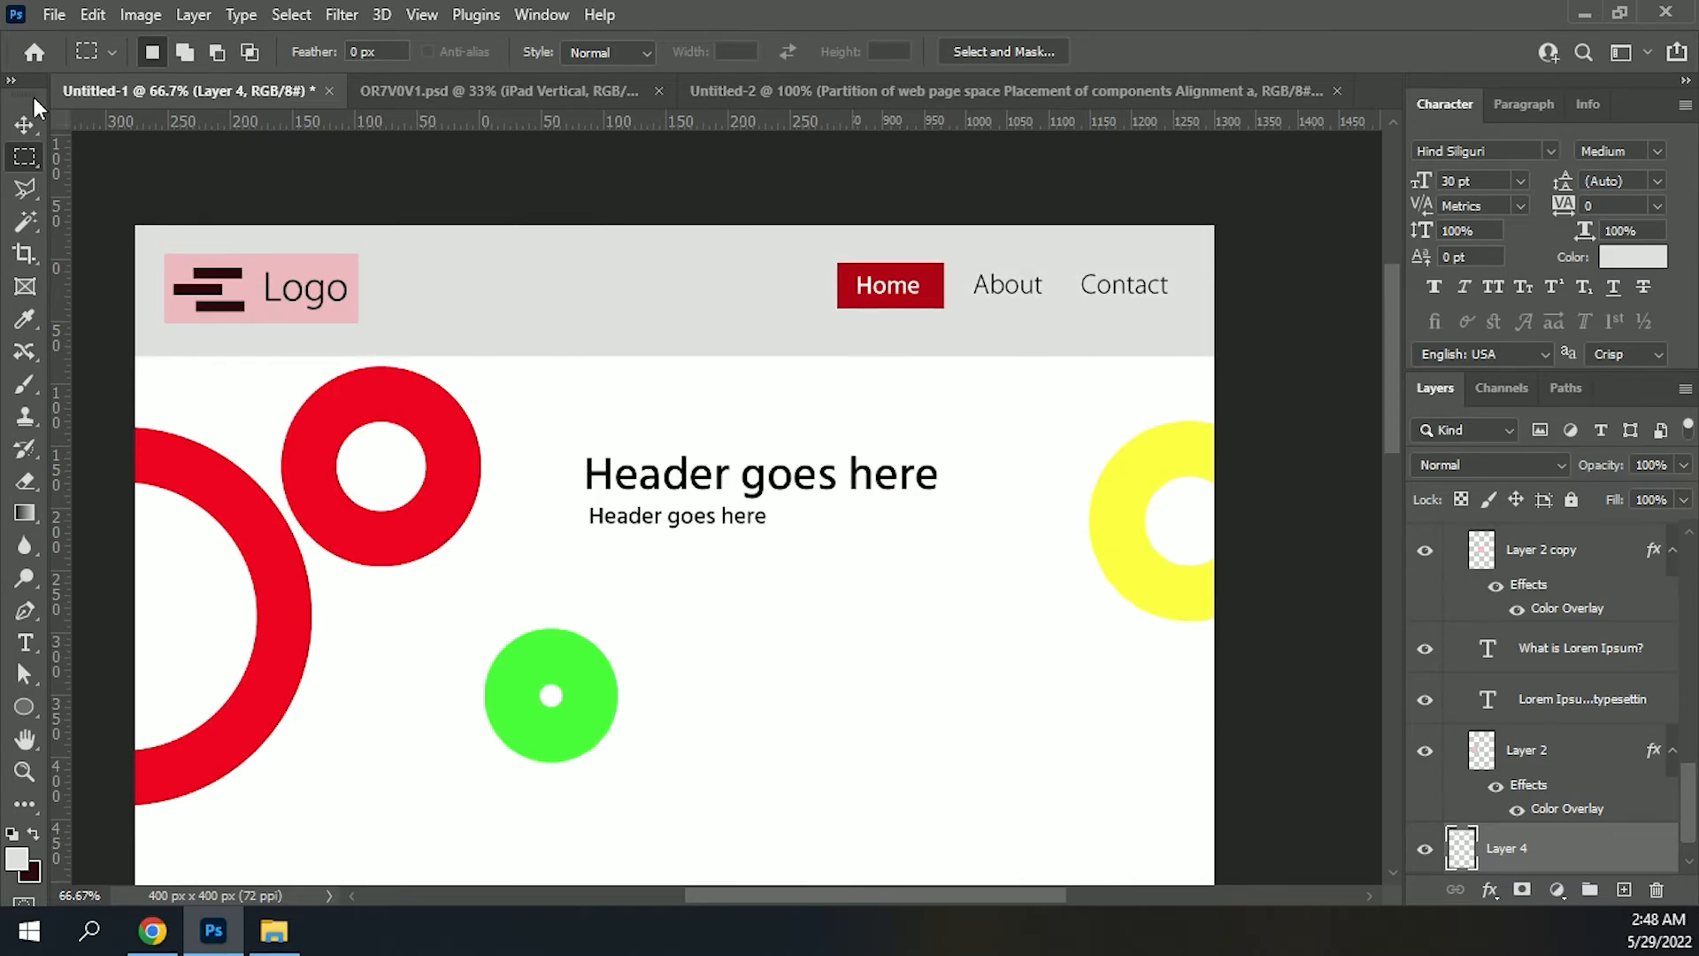
left_click(24, 124)
Step: Place the web-template website design concept image on the page and scale it down below the first two cards
scroll(614, 478, "down", 3)
scroll(713, 360, "up", 2)
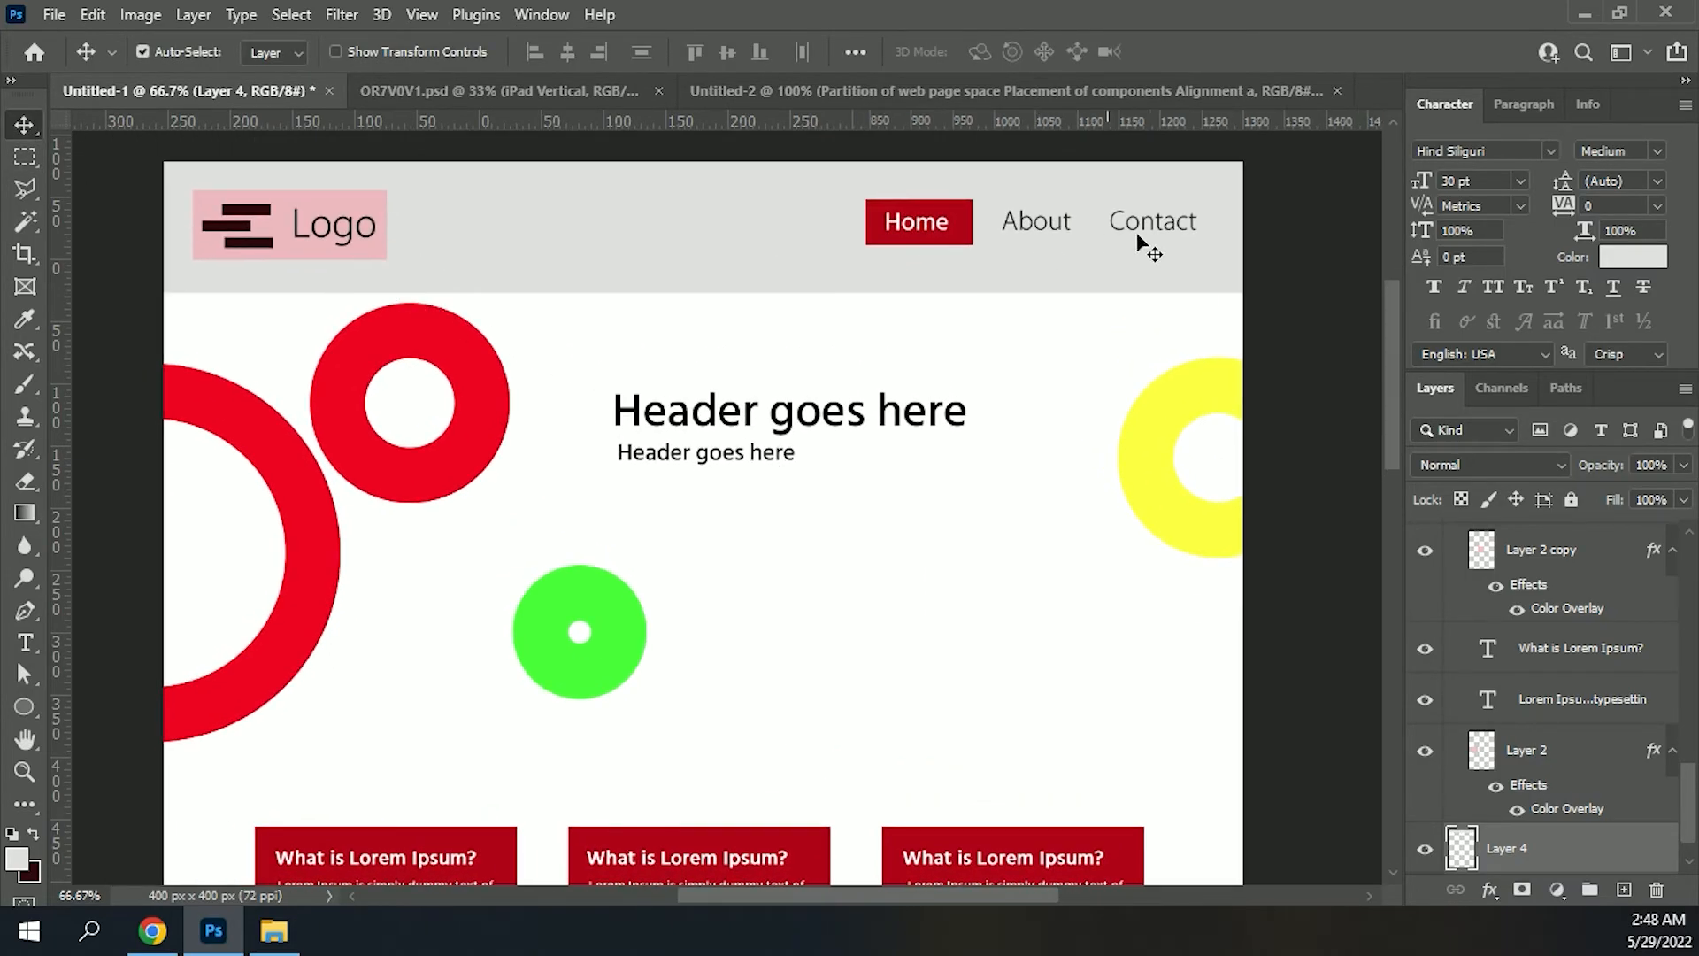
scroll(884, 410, "down", 2)
scroll(879, 489, "down", 4)
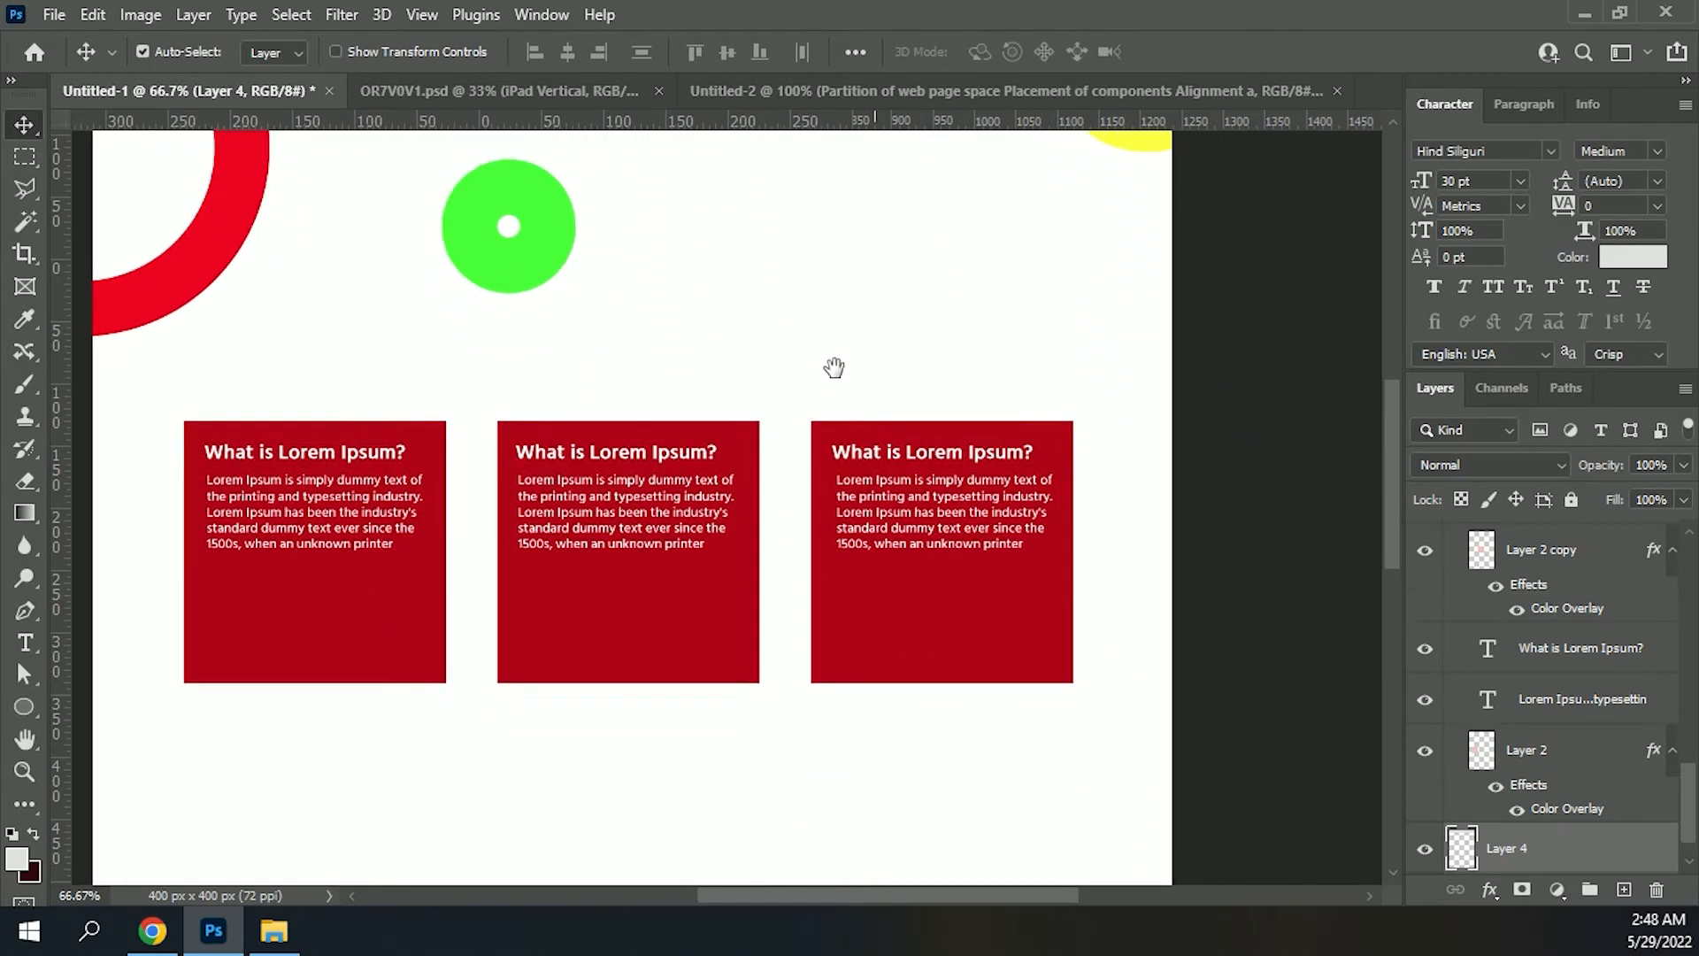
scroll(835, 368, "down", 3)
scroll(959, 527, "left", 2)
scroll(723, 482, "down", 1)
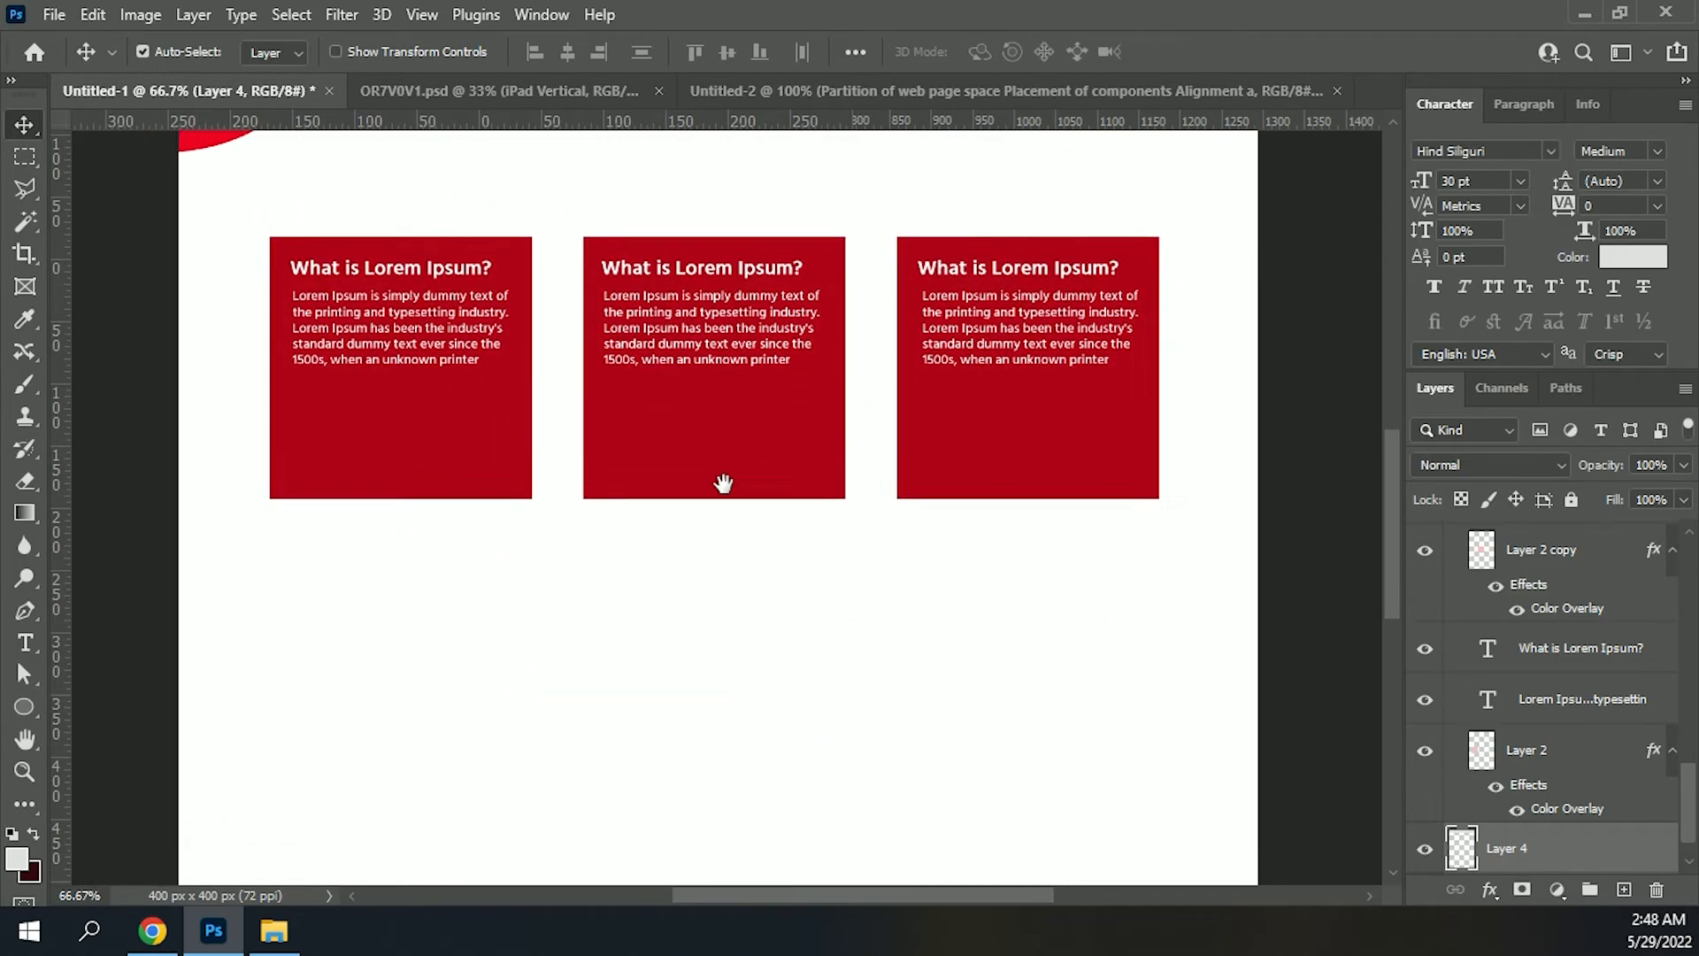
scroll(723, 482, "down", 3)
left_click(1059, 518)
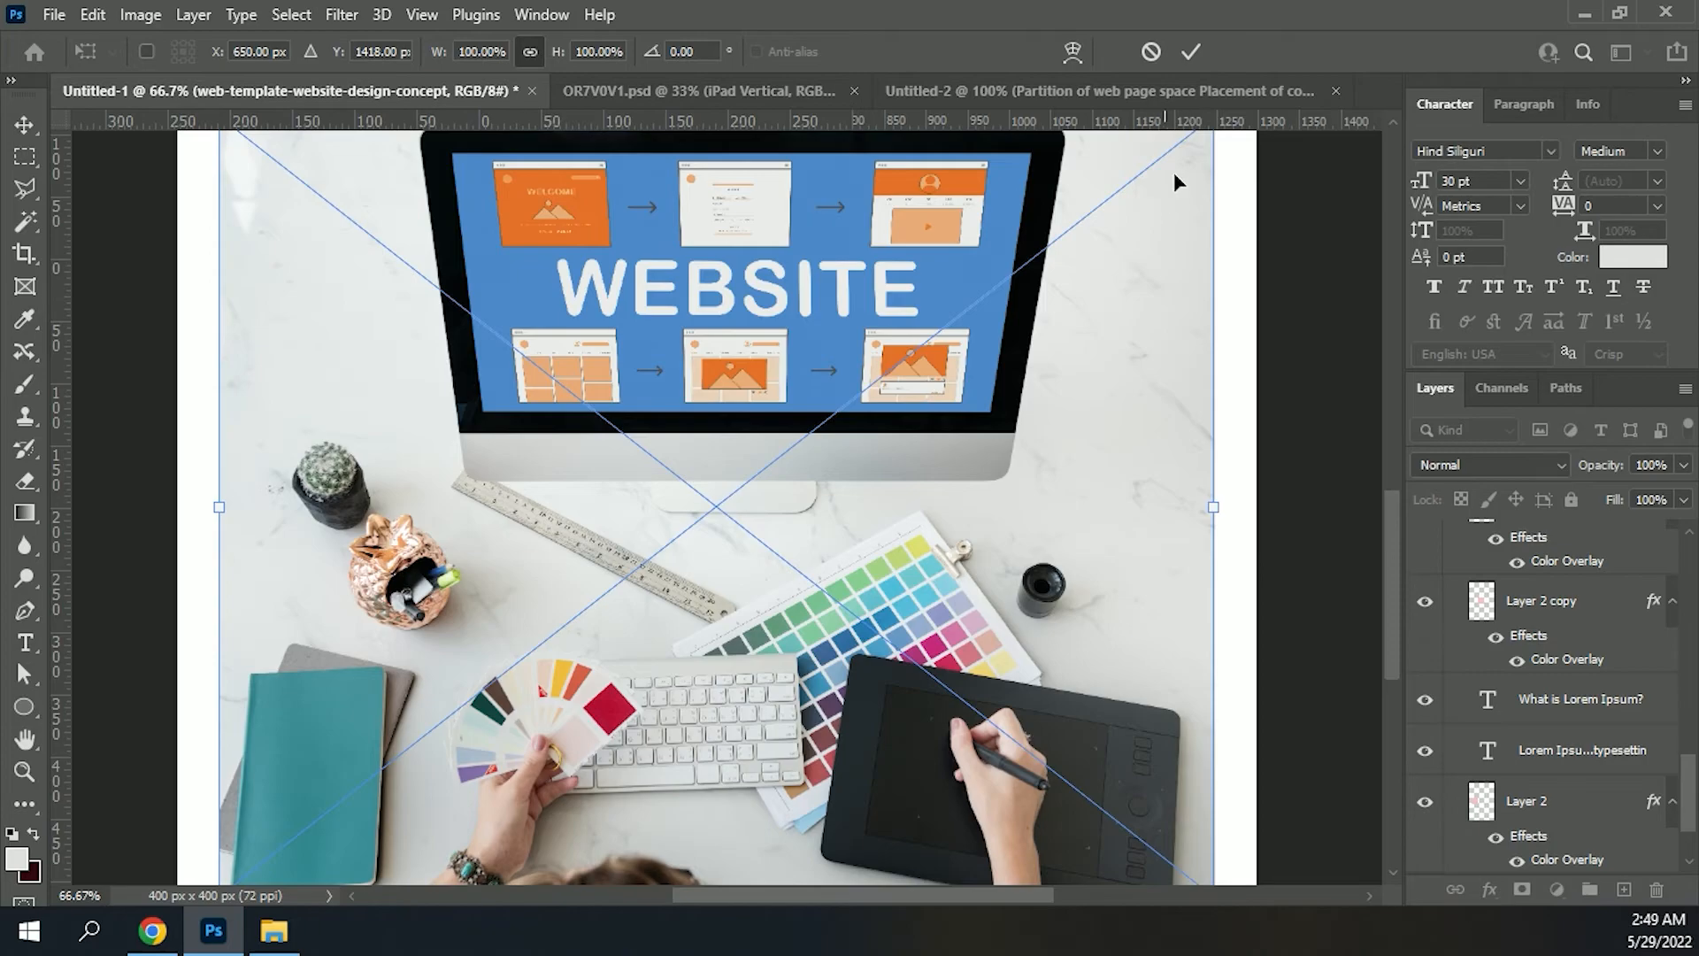
left_click_drag(1174, 181, 561, 406)
key("Return")
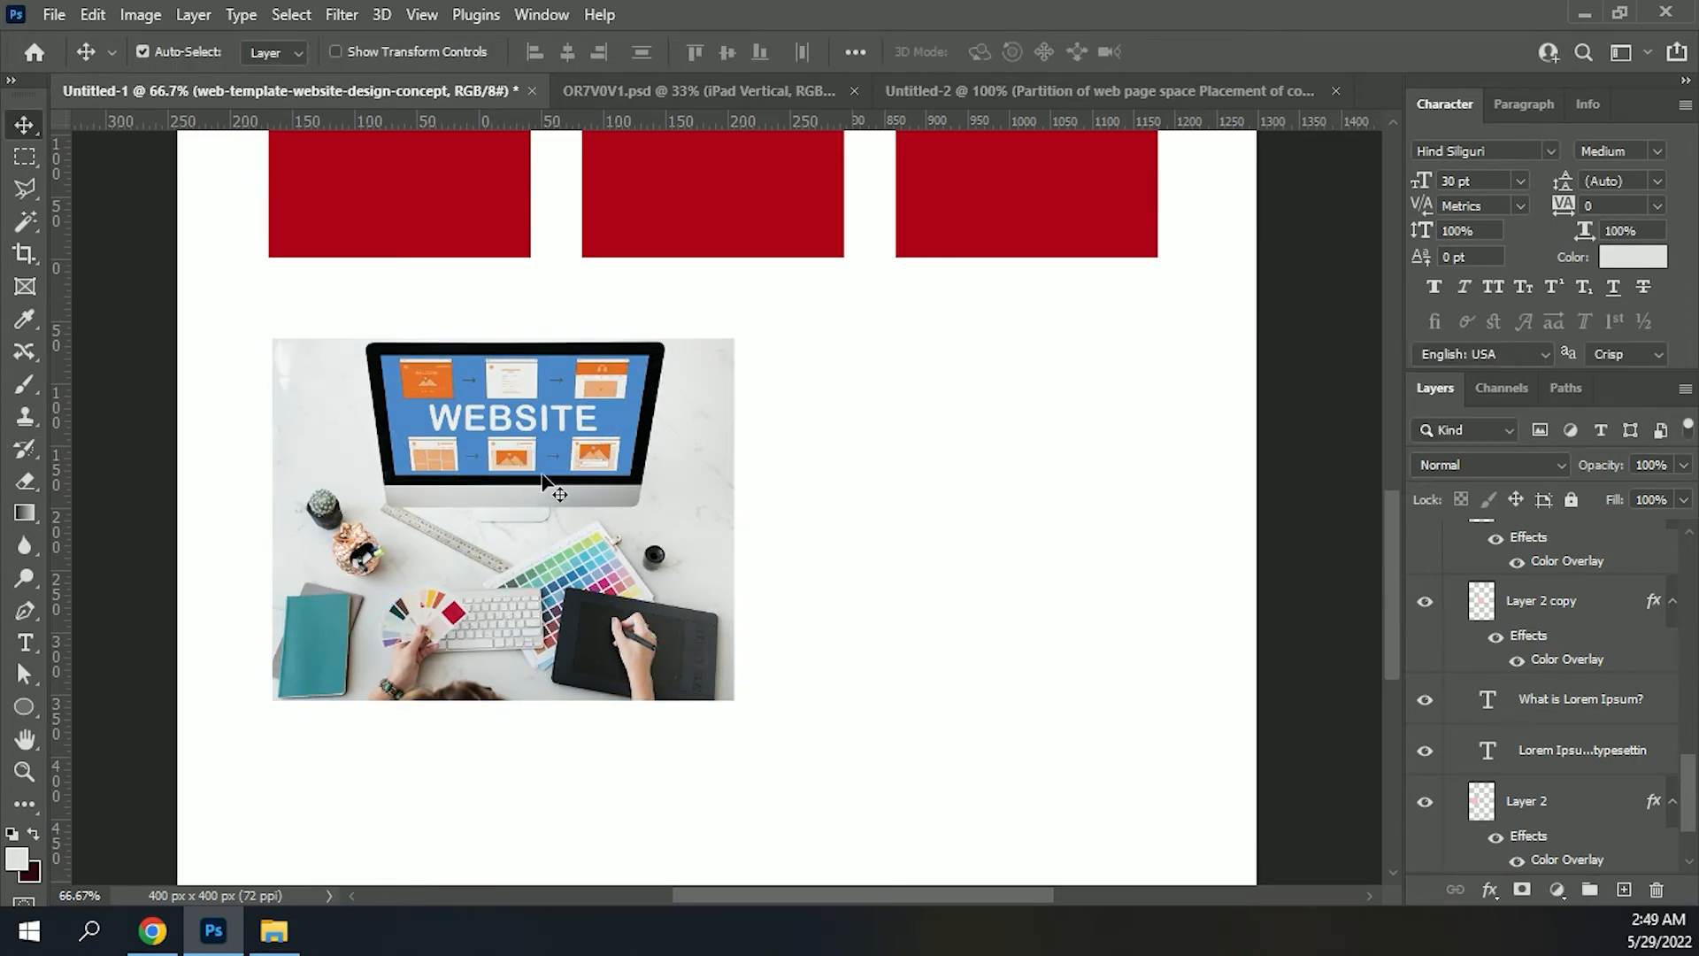
Step: Move the website image closer to the cards, aligning its left edge with the first card
scroll(529, 409, "up", 3)
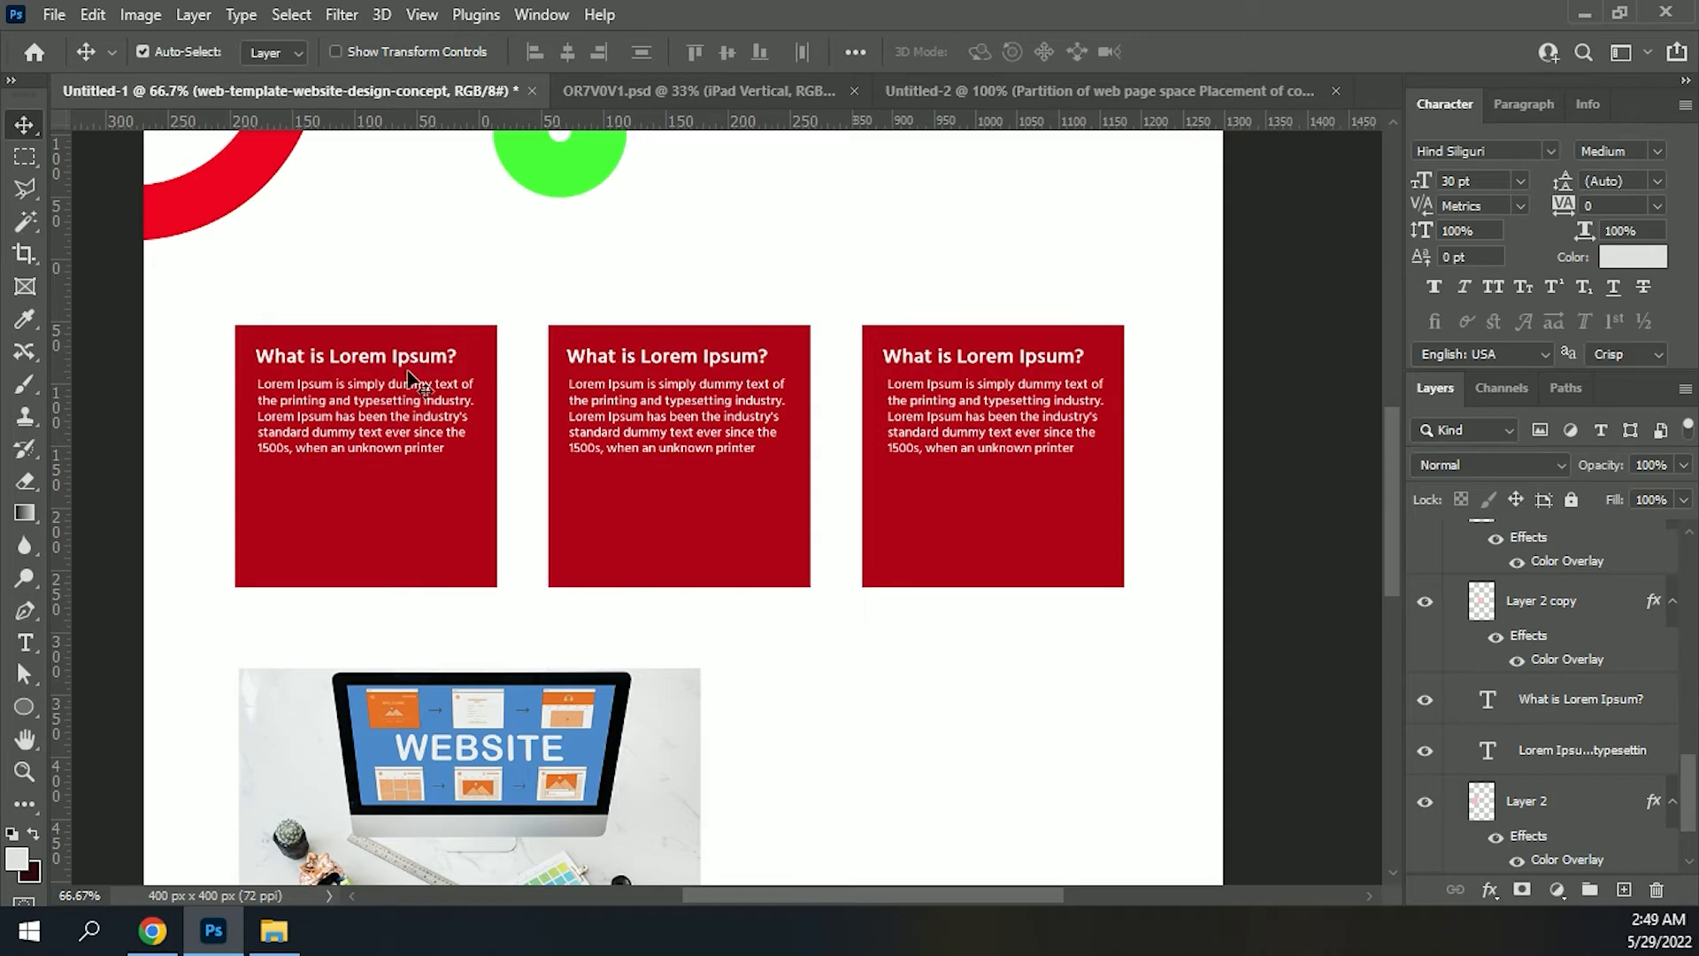
scroll(551, 548, "down", 3)
mouse_move(509, 559)
left_mouse_down()
mouse_move(507, 521)
mouse_move(517, 644)
mouse_move(546, 718)
mouse_move(514, 553)
left_mouse_up()
Step: Switch to the browser, copy the heading "Where does it come from?" from lipsum.com and return to Photoshop
left_click(160, 943)
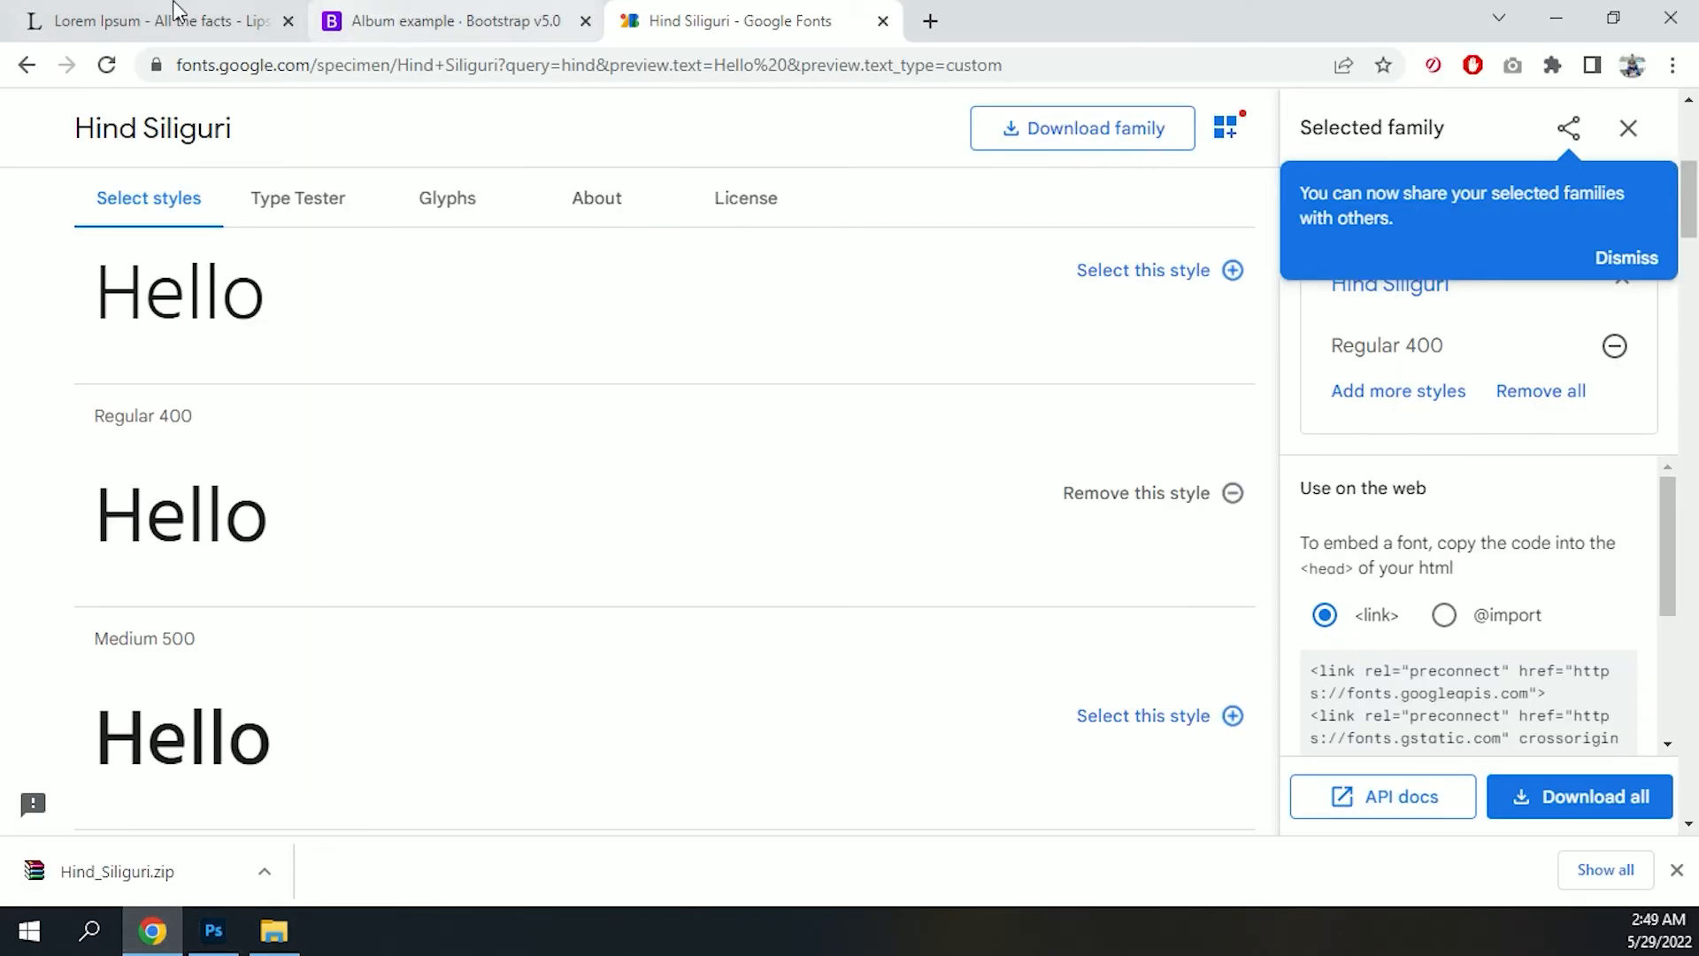
key("ctrl+1")
left_click(293, 354)
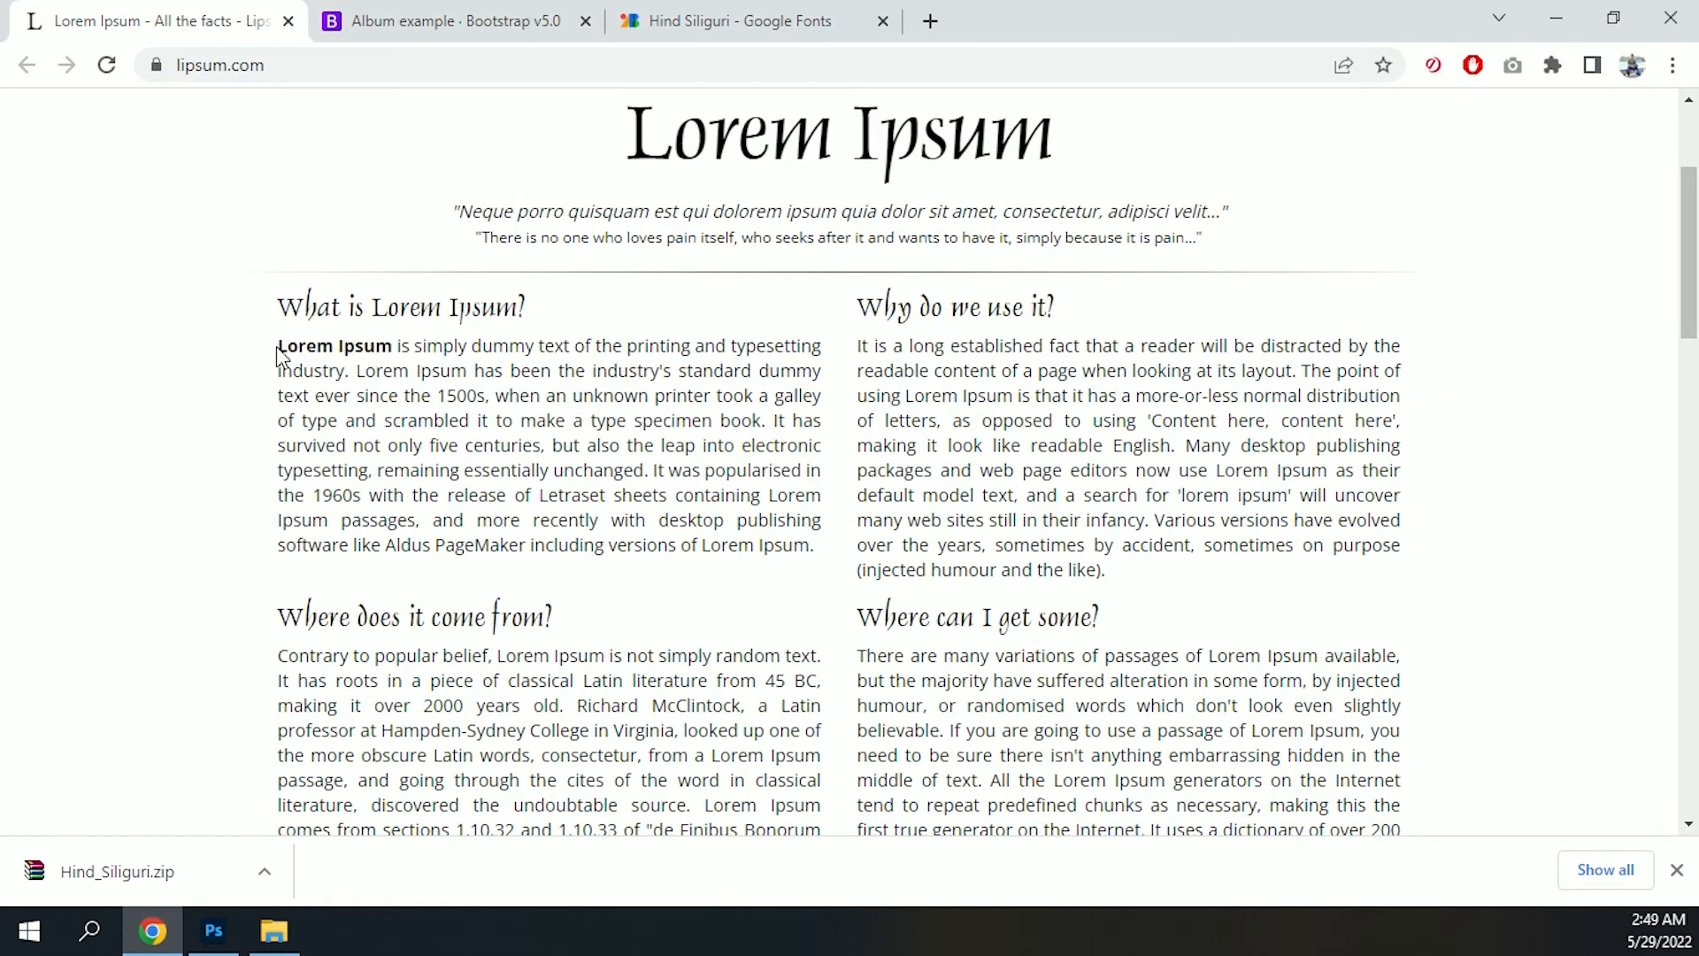
left_click_drag(281, 620, 560, 636)
key("ctrl+c")
left_click(213, 931)
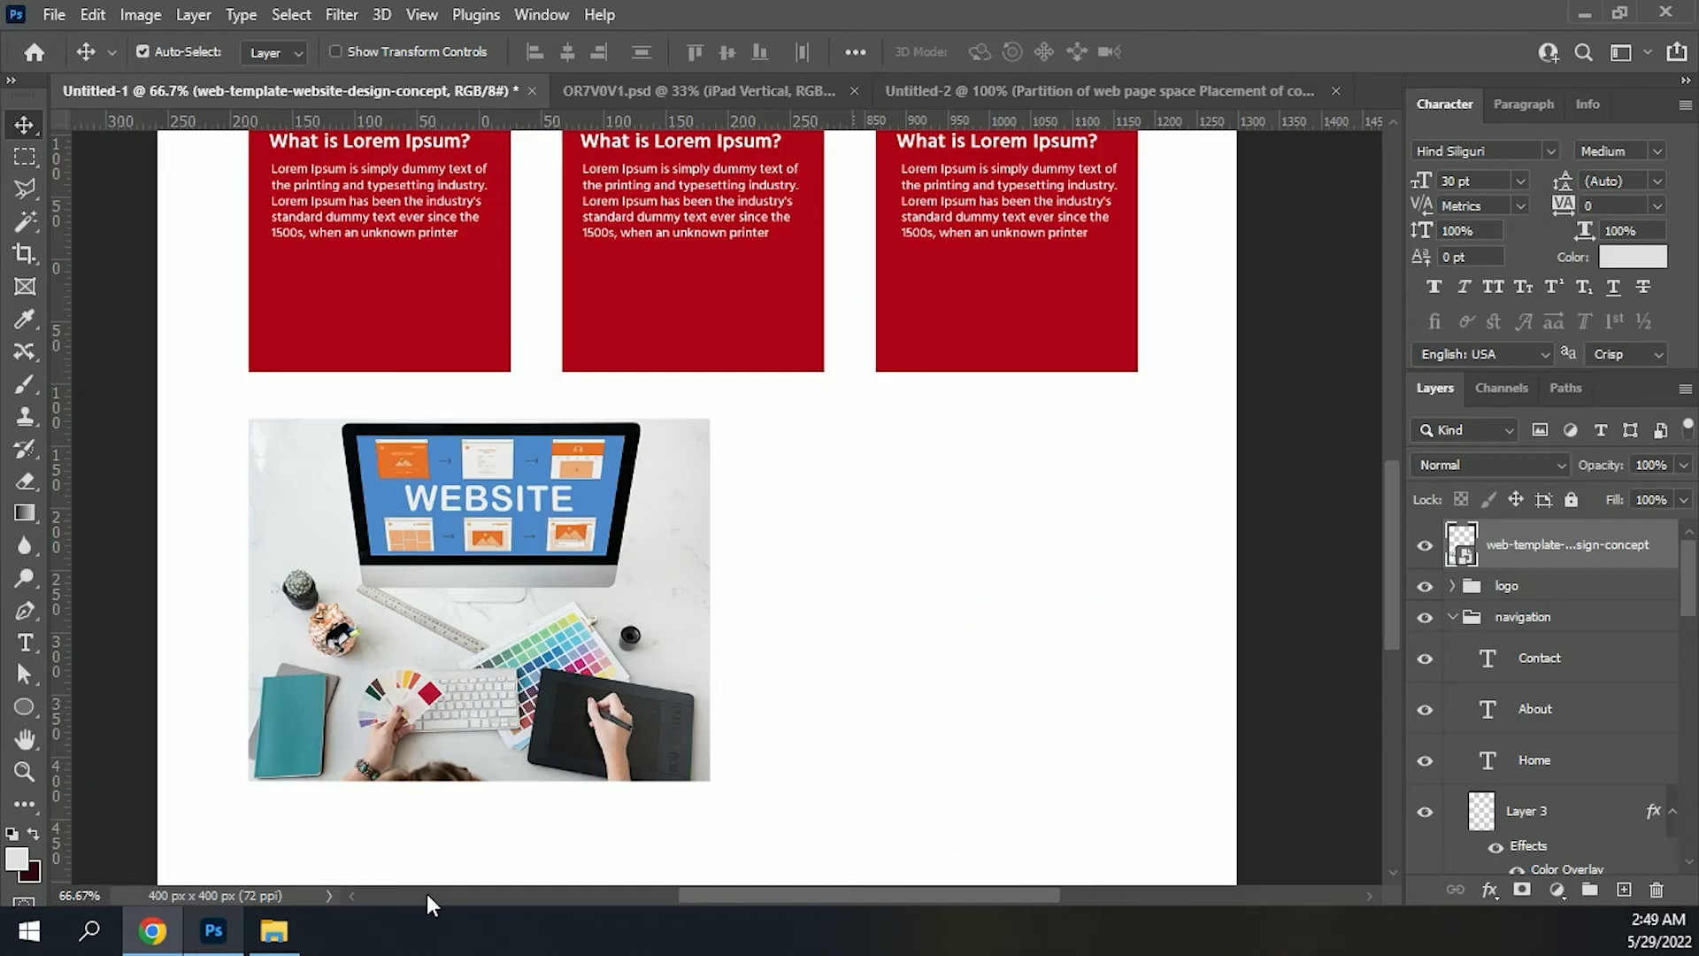
Step: Paste the copied heading as a new text layer to the right of the website image
left_click(772, 440)
key("t")
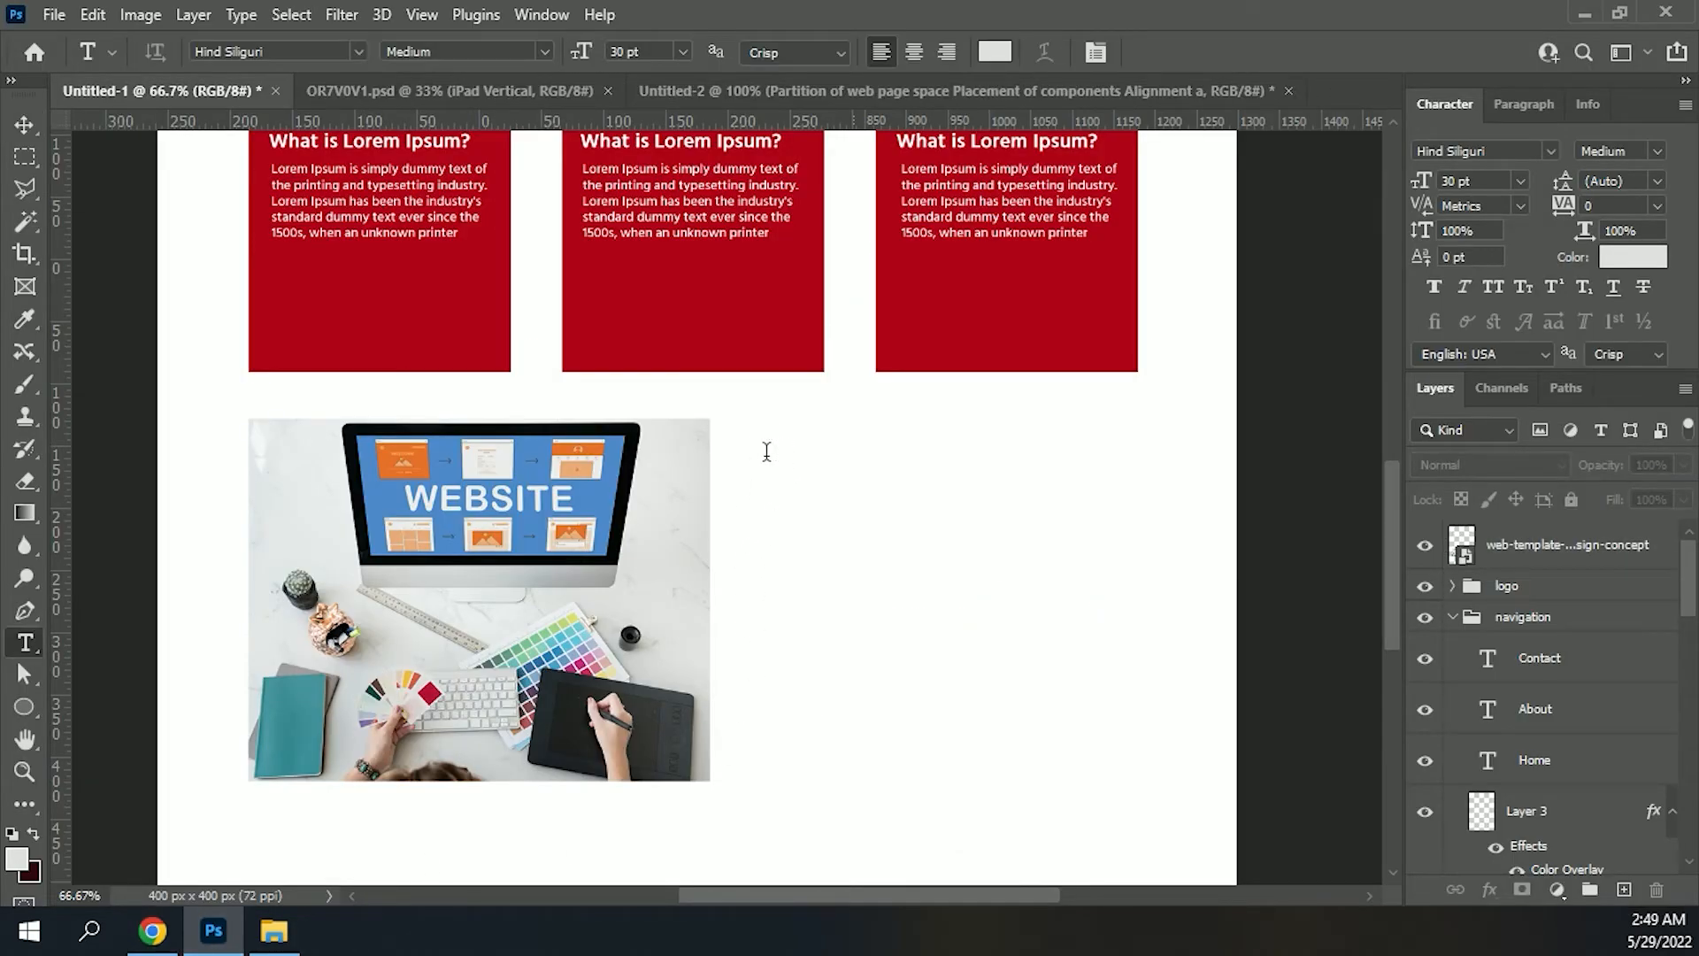
left_click(766, 453)
key("ctrl+v")
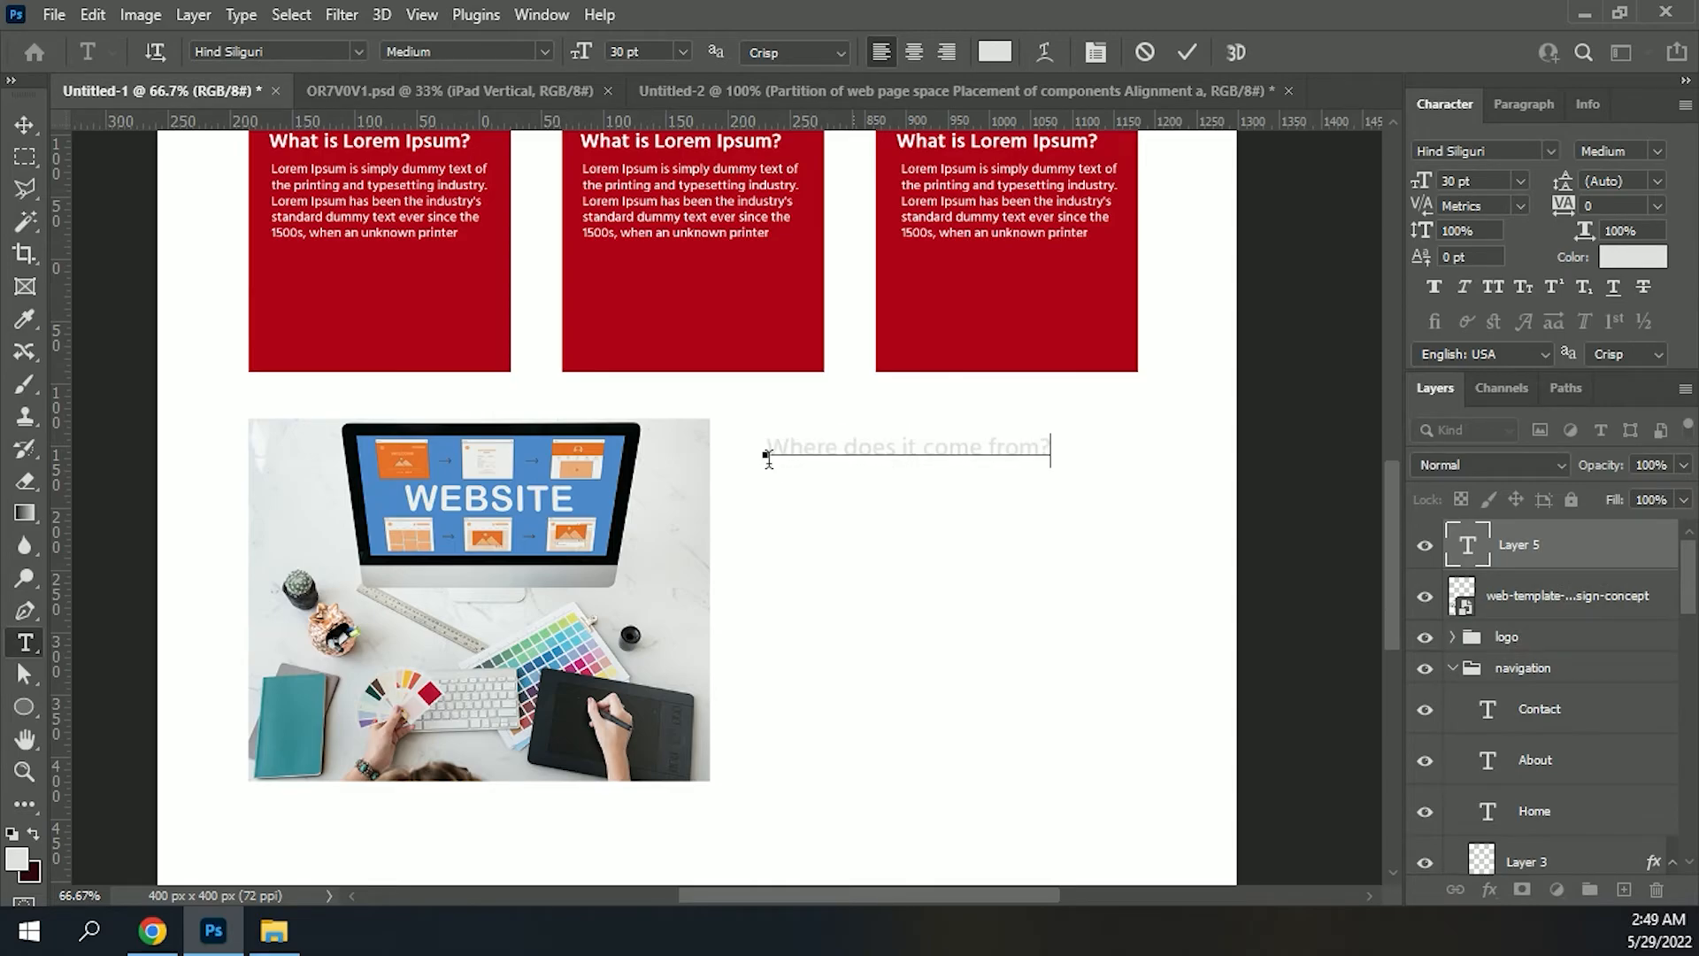
Step: Set the pasted heading's colour to 000000 and size to 36 pt, and position it level with the image's top edge
left_click(23, 125)
left_click(1633, 257)
type("000000")
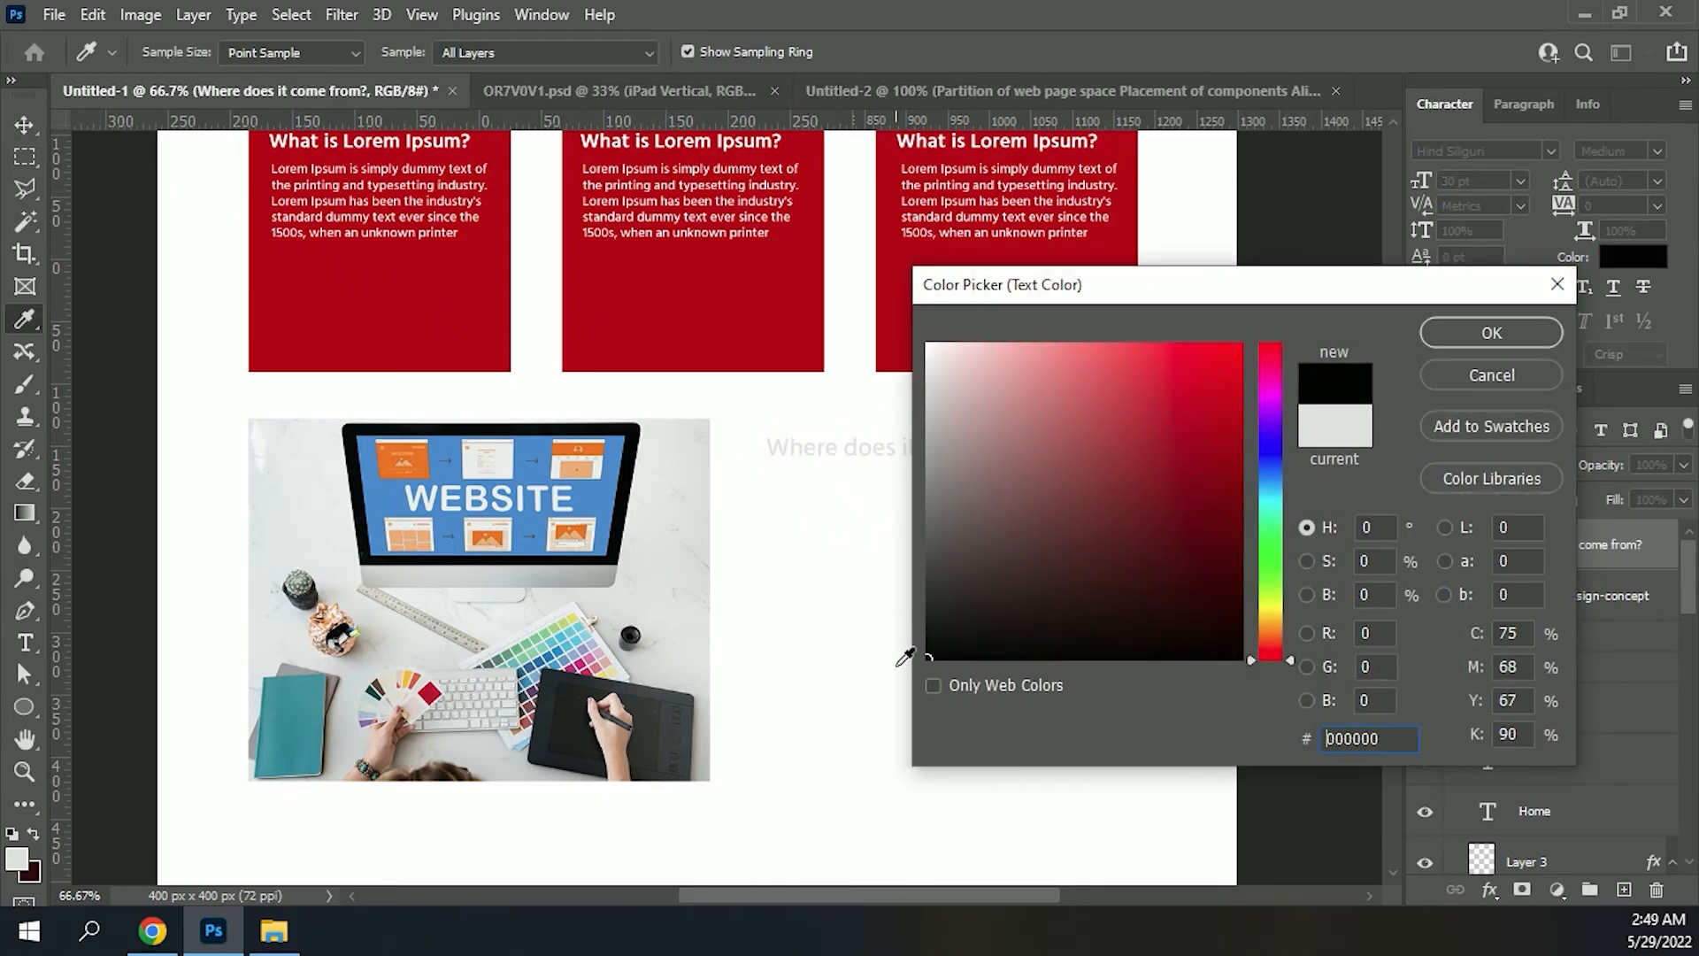
left_click(1486, 335)
left_click(1520, 180)
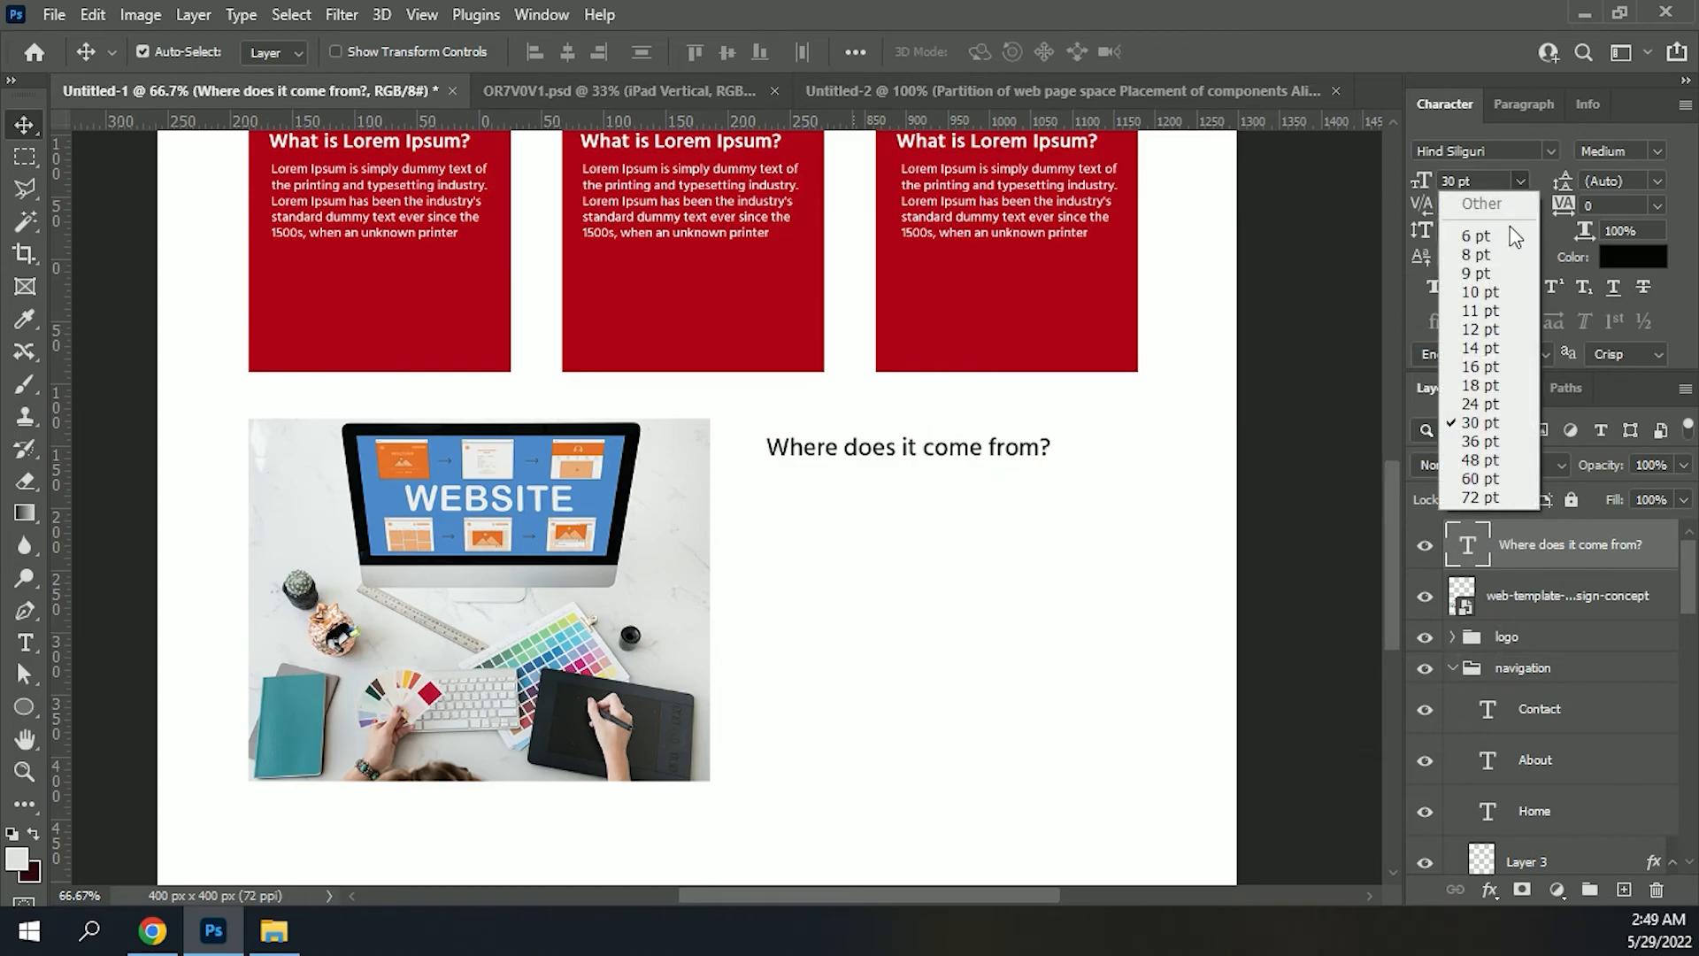
left_click(1486, 441)
left_click_drag(874, 455, 842, 440)
Step: Switch to the browser, copy the whole "What is Lorem Ipsum?" paragraph from lipsum.com and return to Photoshop
left_click(152, 930)
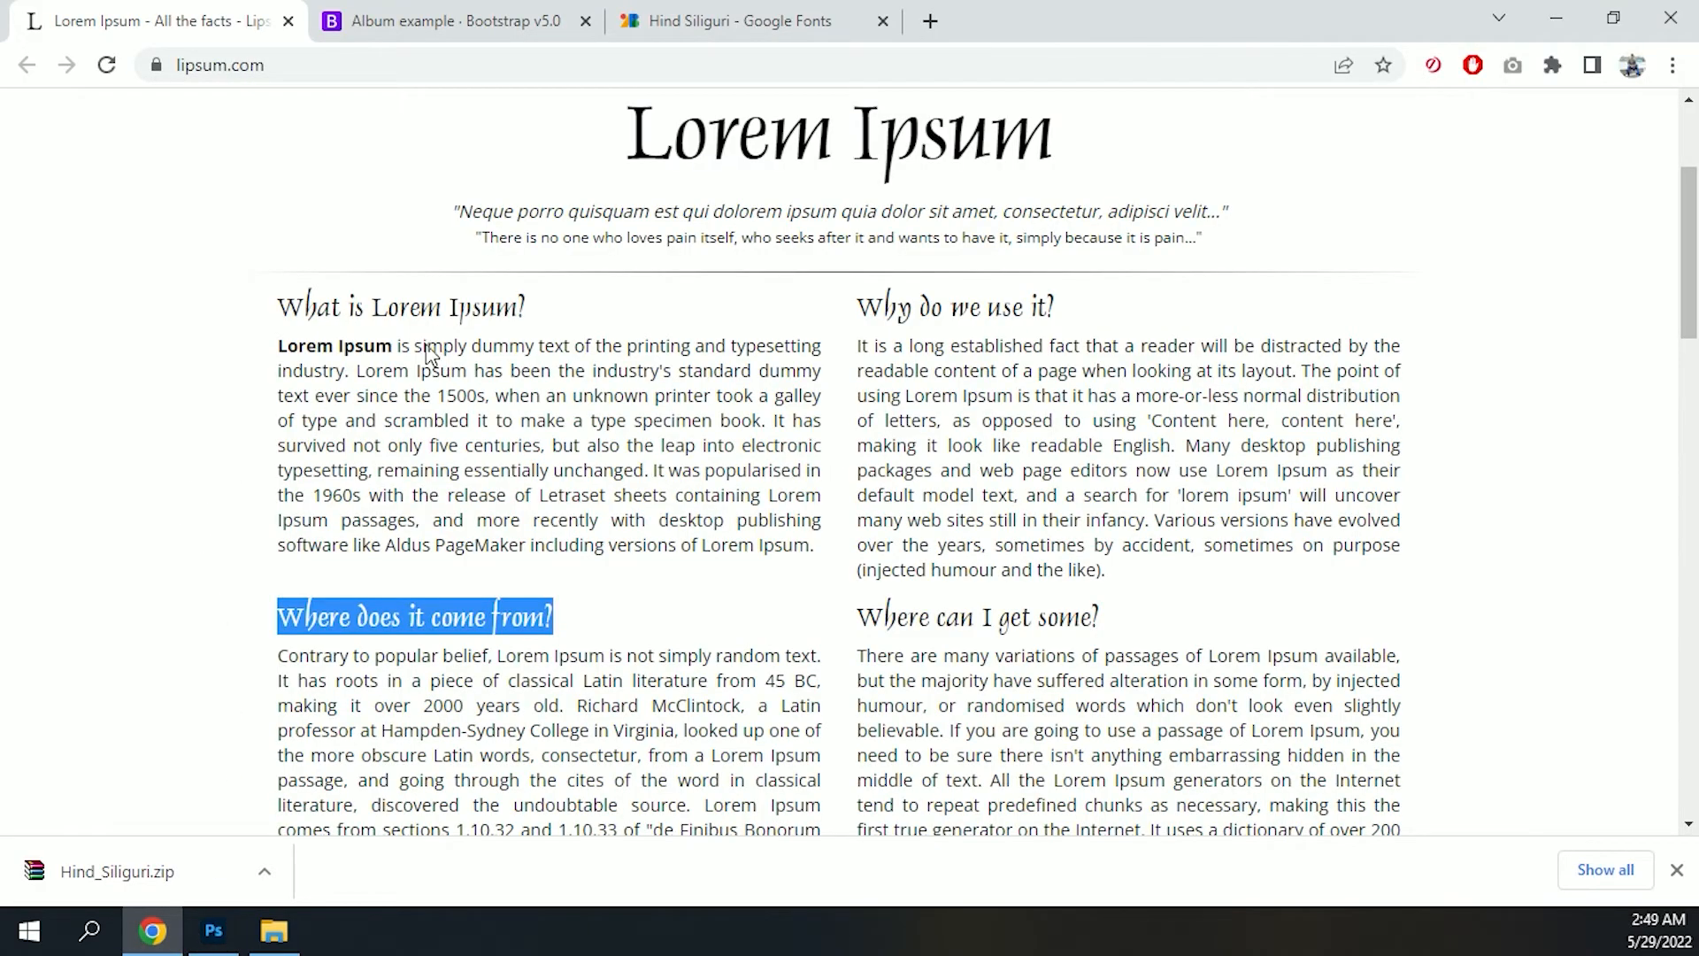
left_click_drag(277, 352, 611, 518)
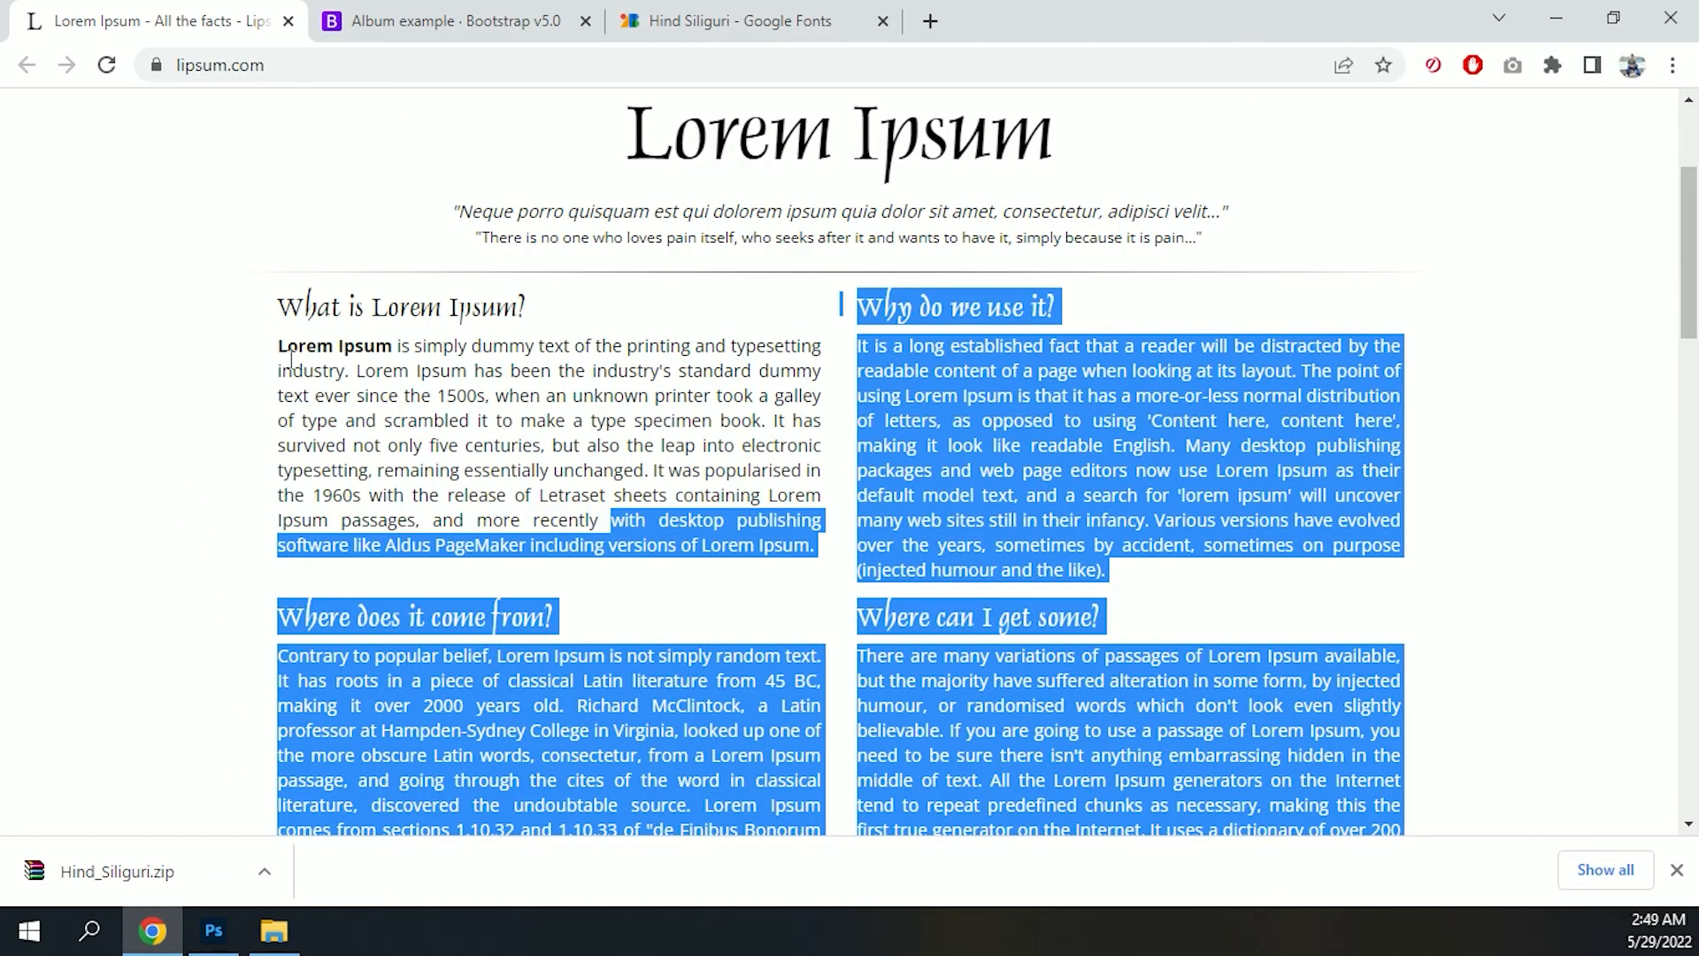
left_click_drag(279, 351, 821, 553)
key("alt+Tab")
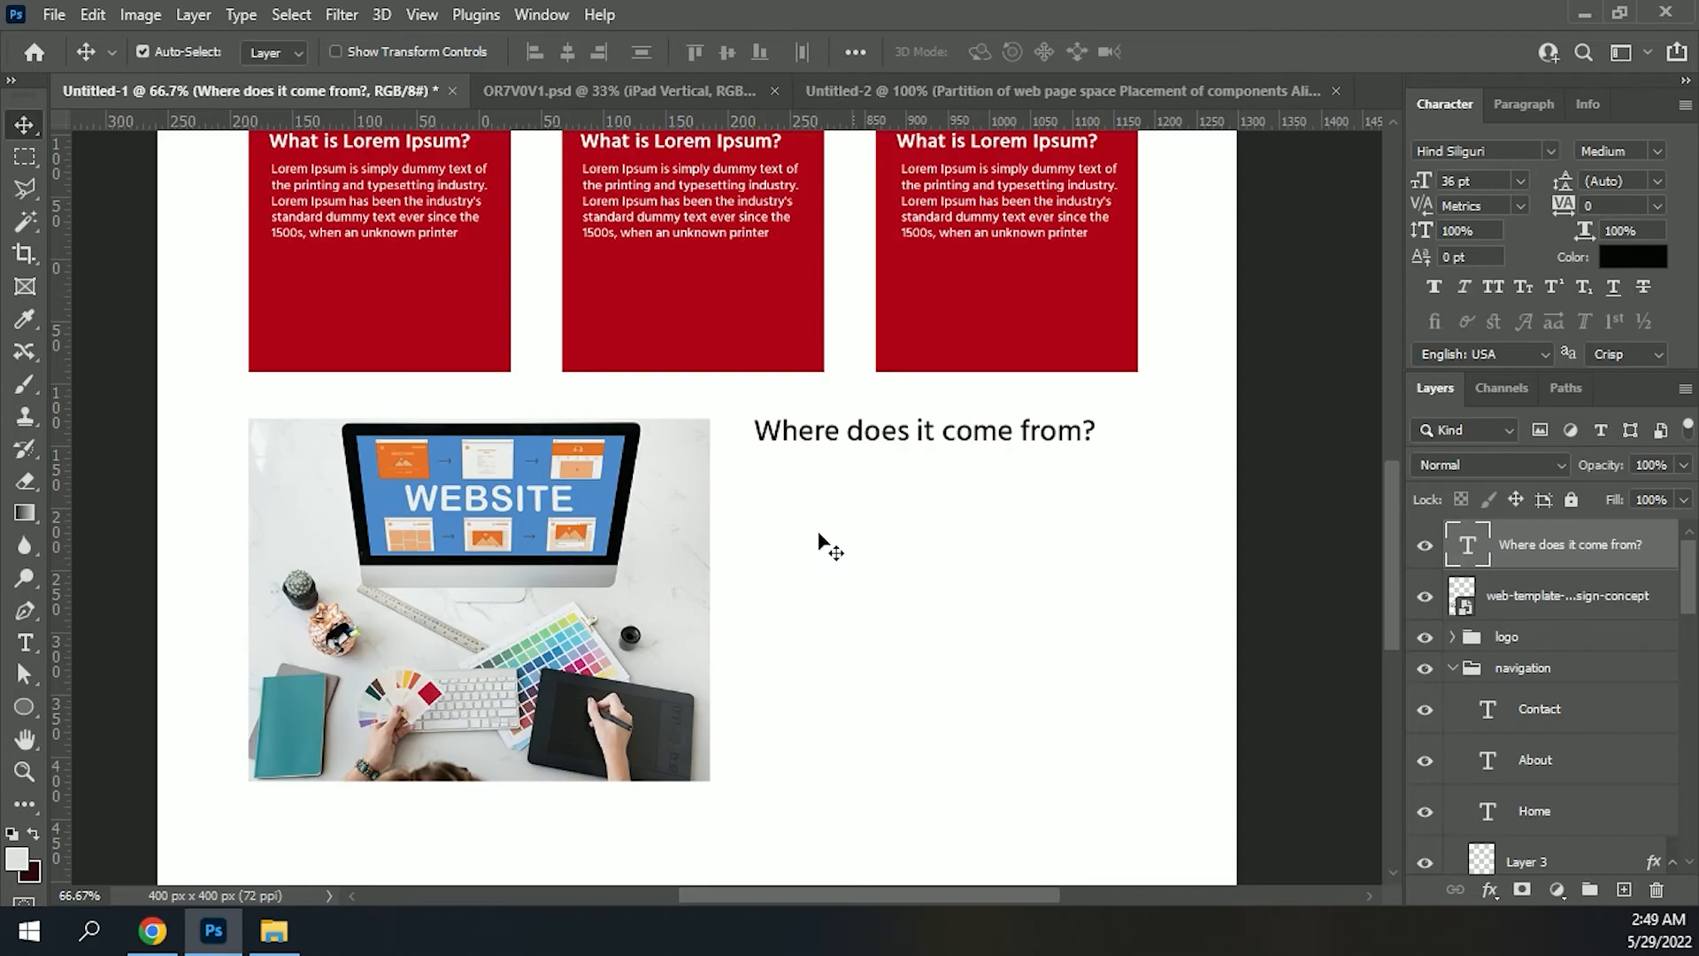
Step: Create a paragraph text box under the new heading beside the image and paste the copied text into it
key("t")
left_click_drag(763, 481, 1144, 766)
key("ctrl+v")
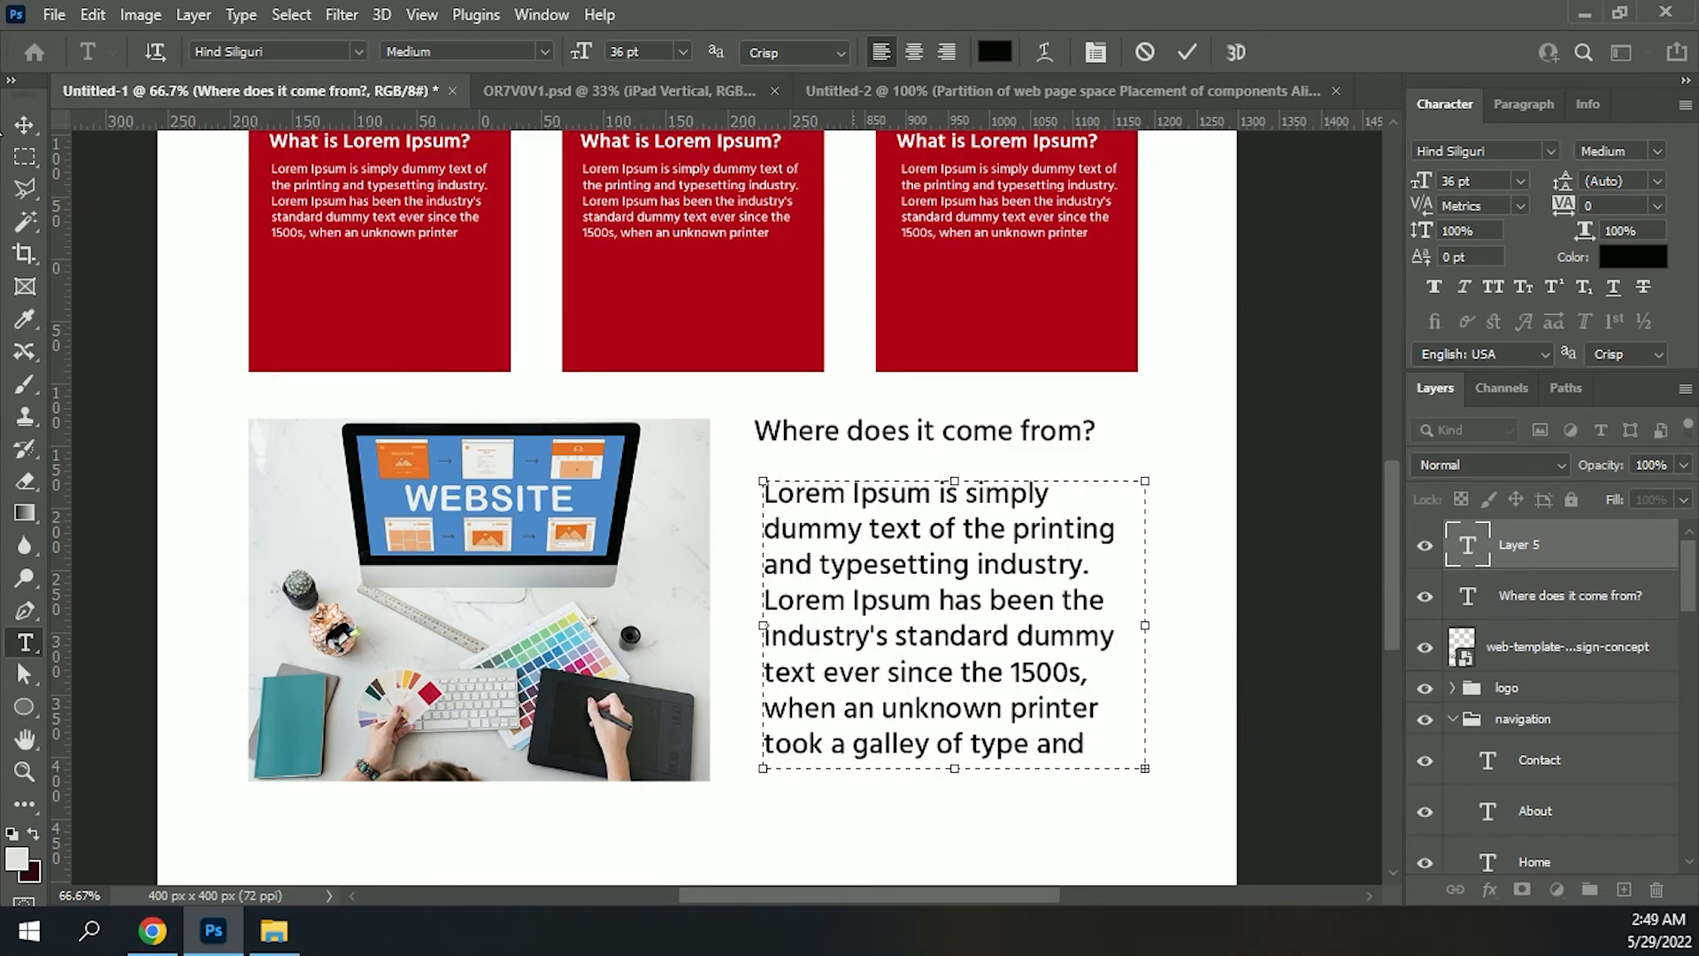
Step: Commit the pasted paragraph beside the image and set its font size to 18 pt without faux bold
left_click(27, 127)
left_click(1521, 182)
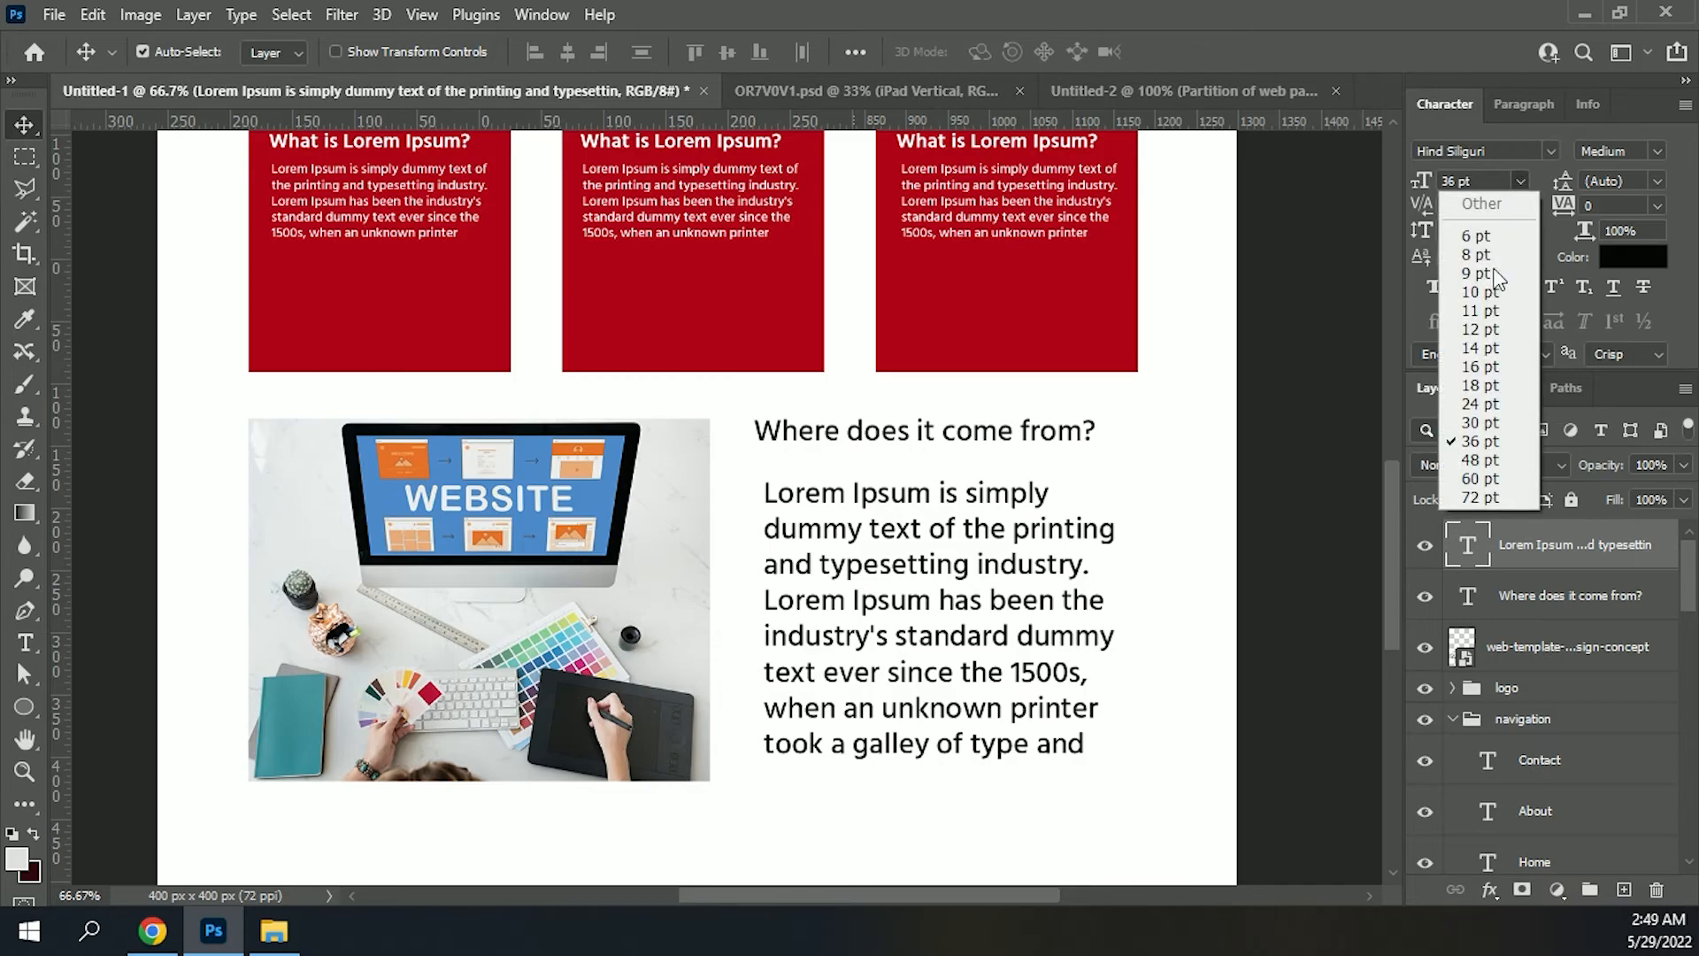
left_click(1478, 388)
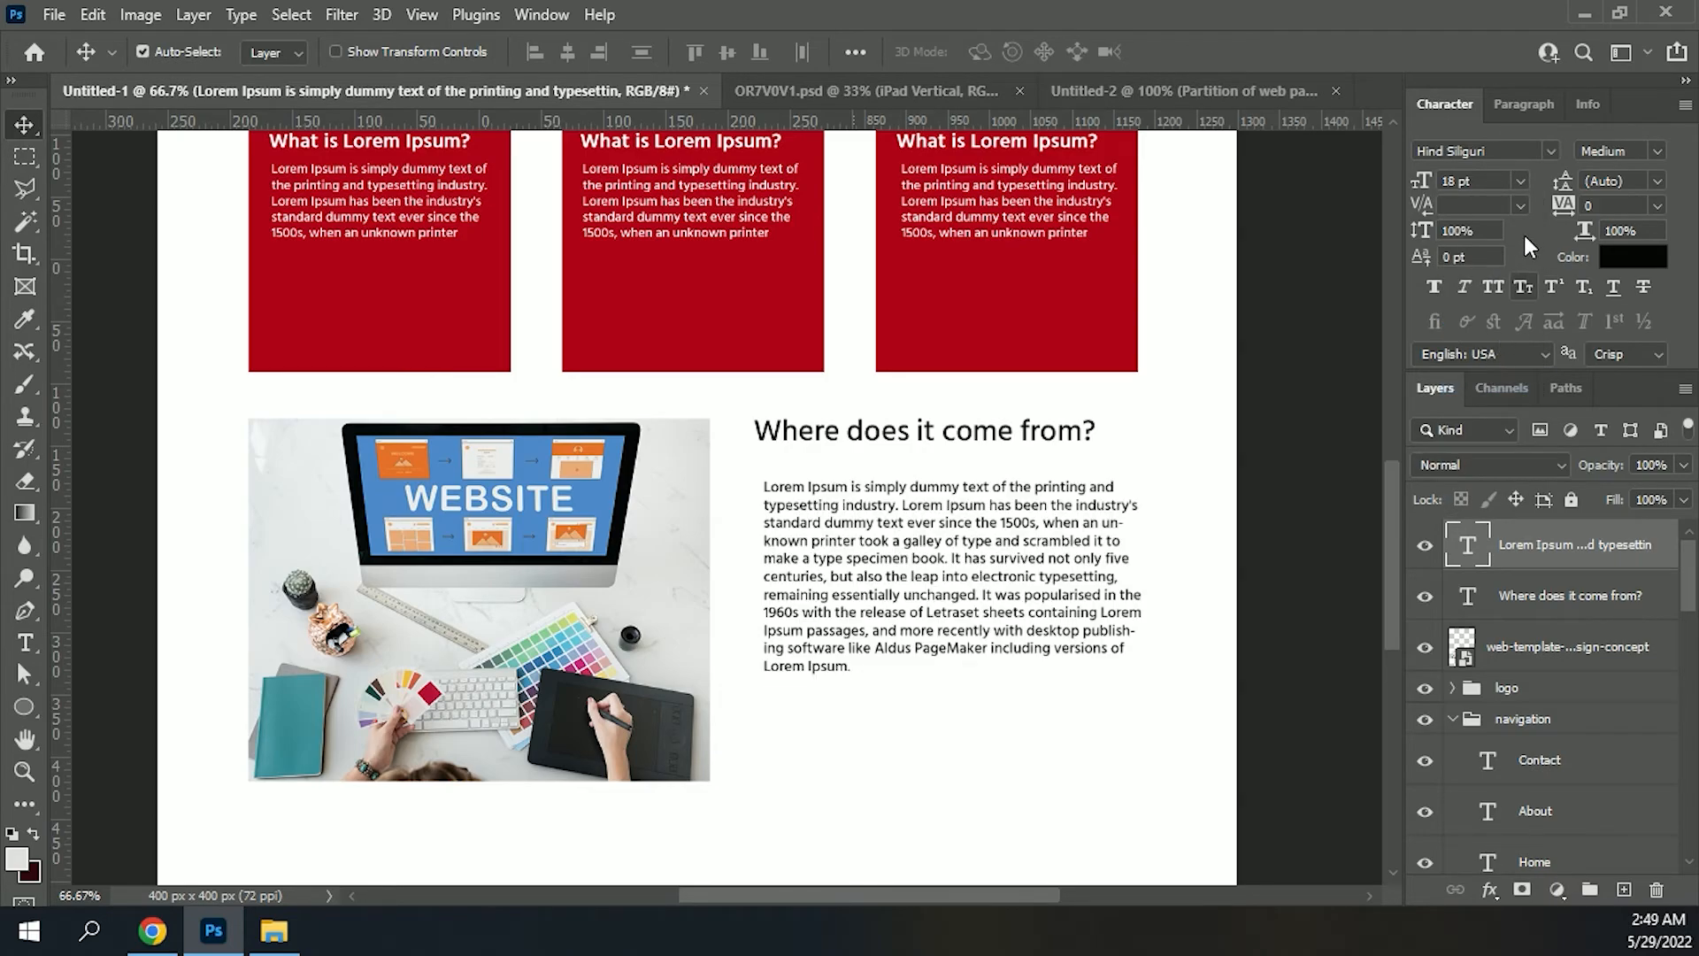
left_click(1434, 287)
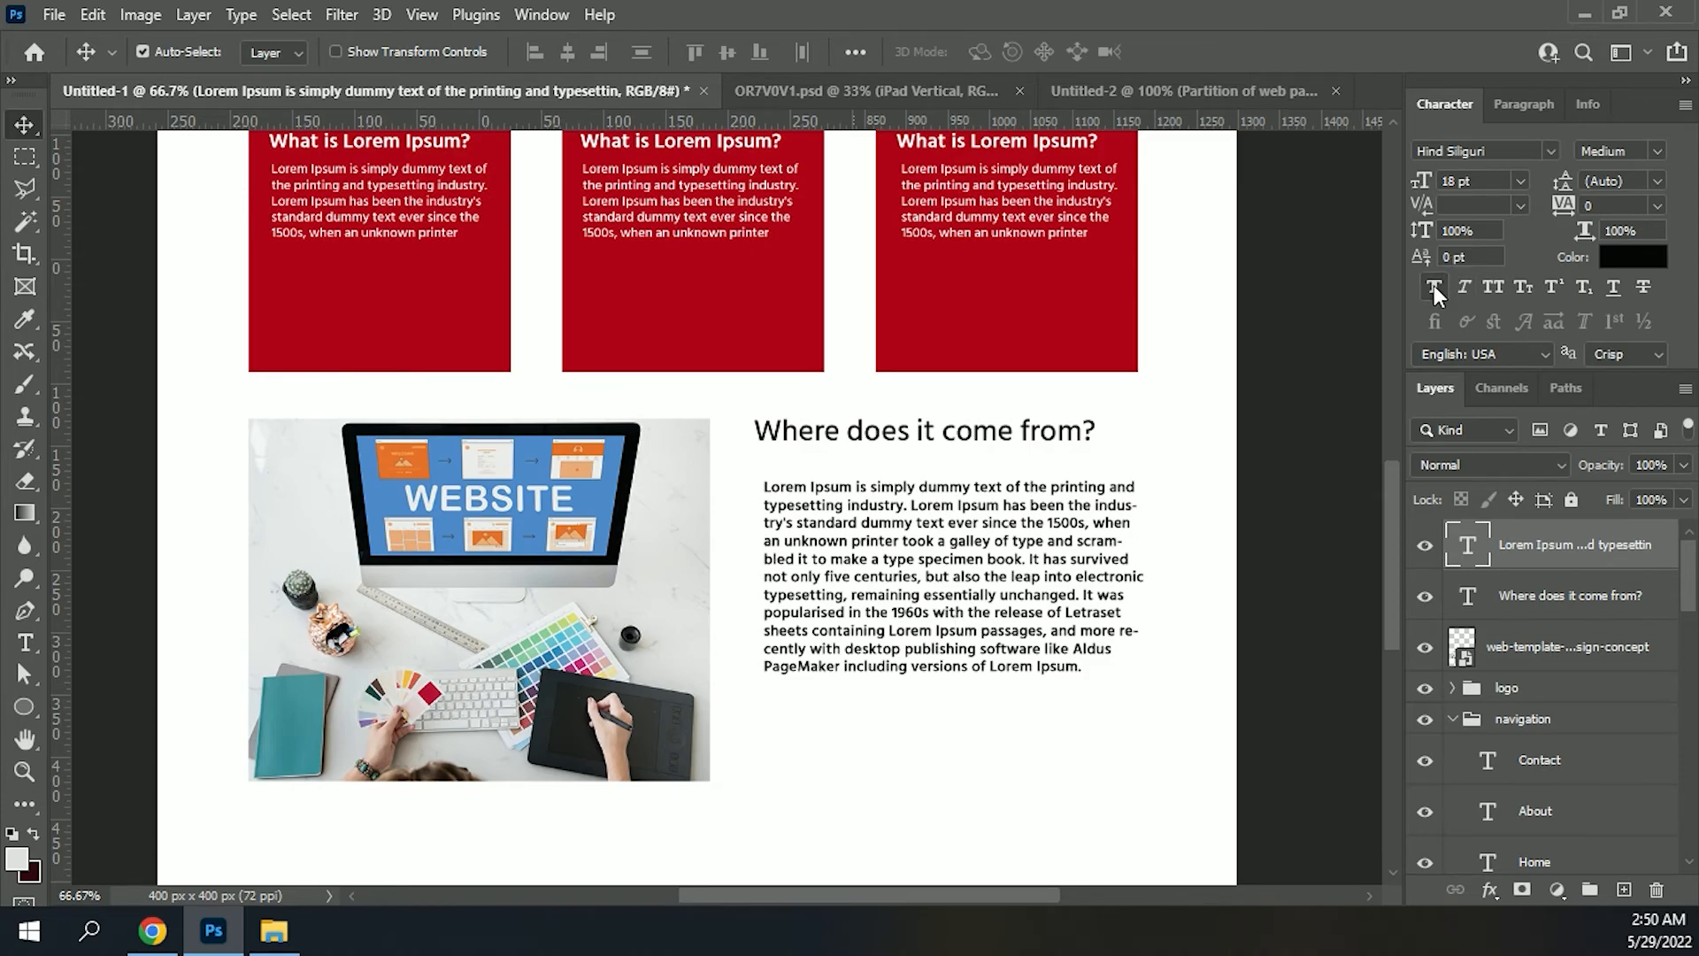
left_click(1433, 284)
Step: Set the paragraph's anti-aliasing to Sharp and move the text closer beneath the "Where does it come from?" heading
left_click(1637, 354)
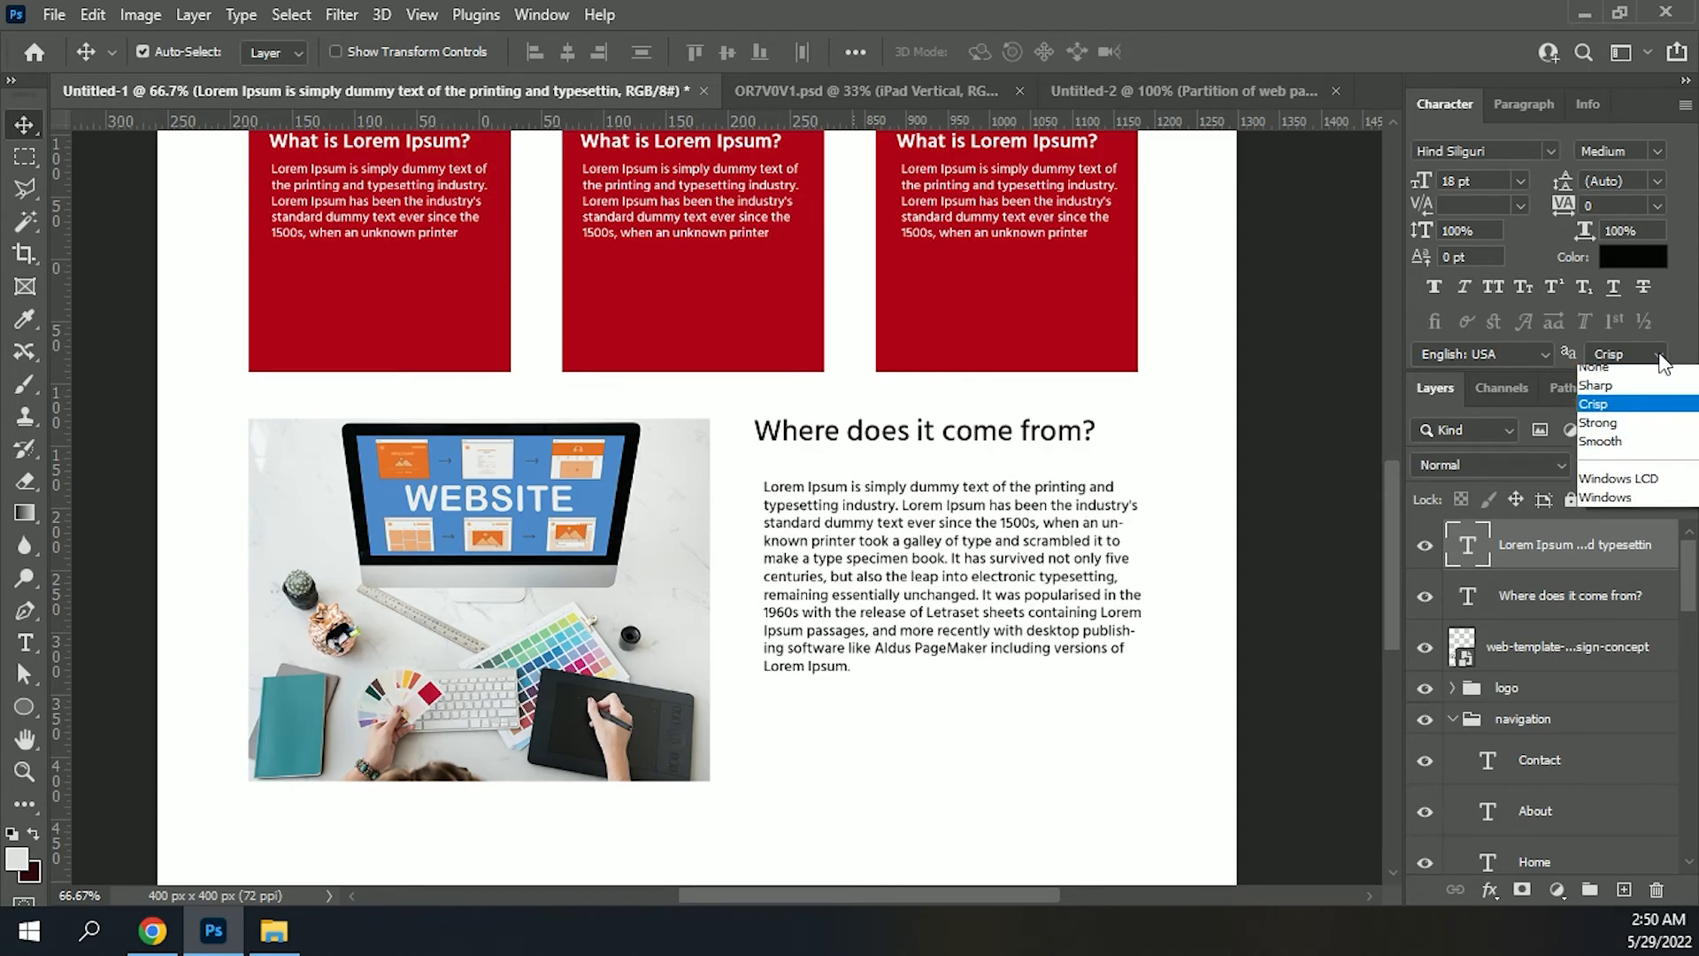
left_click(1626, 398)
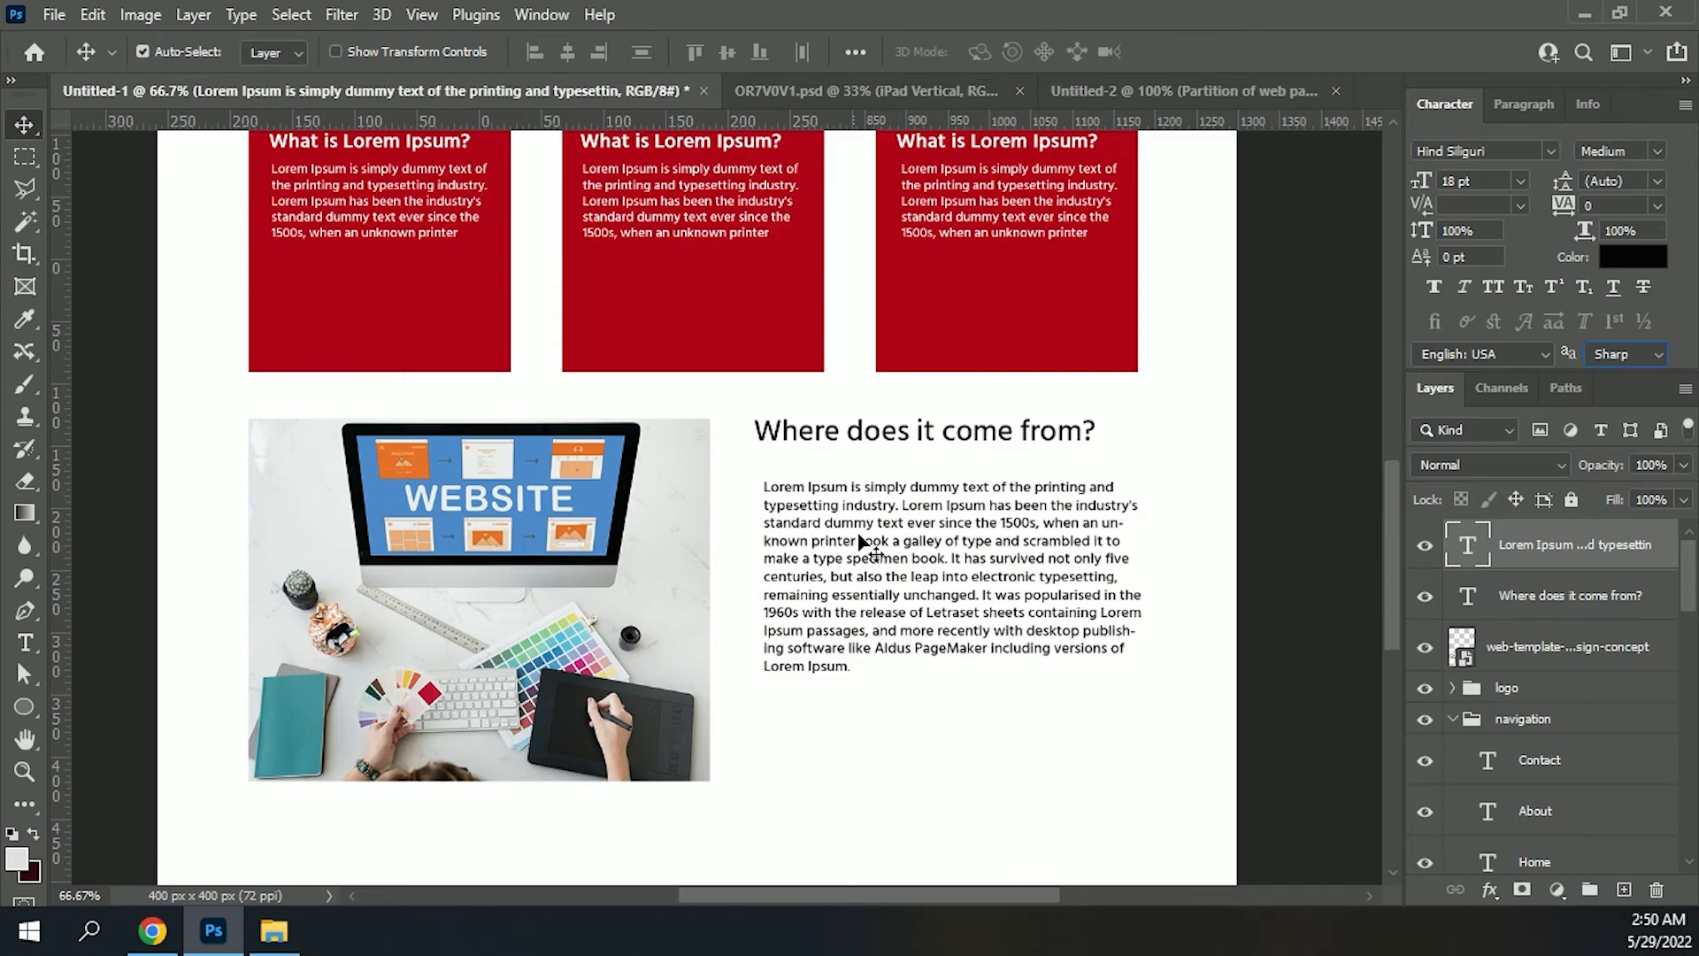
left_click_drag(826, 528, 818, 663)
Step: Review the whole page mockup, from the navigation bar and header down to the cards, image section and page end
key("ctrl+plus")
left_click_drag(752, 142, 785, 724)
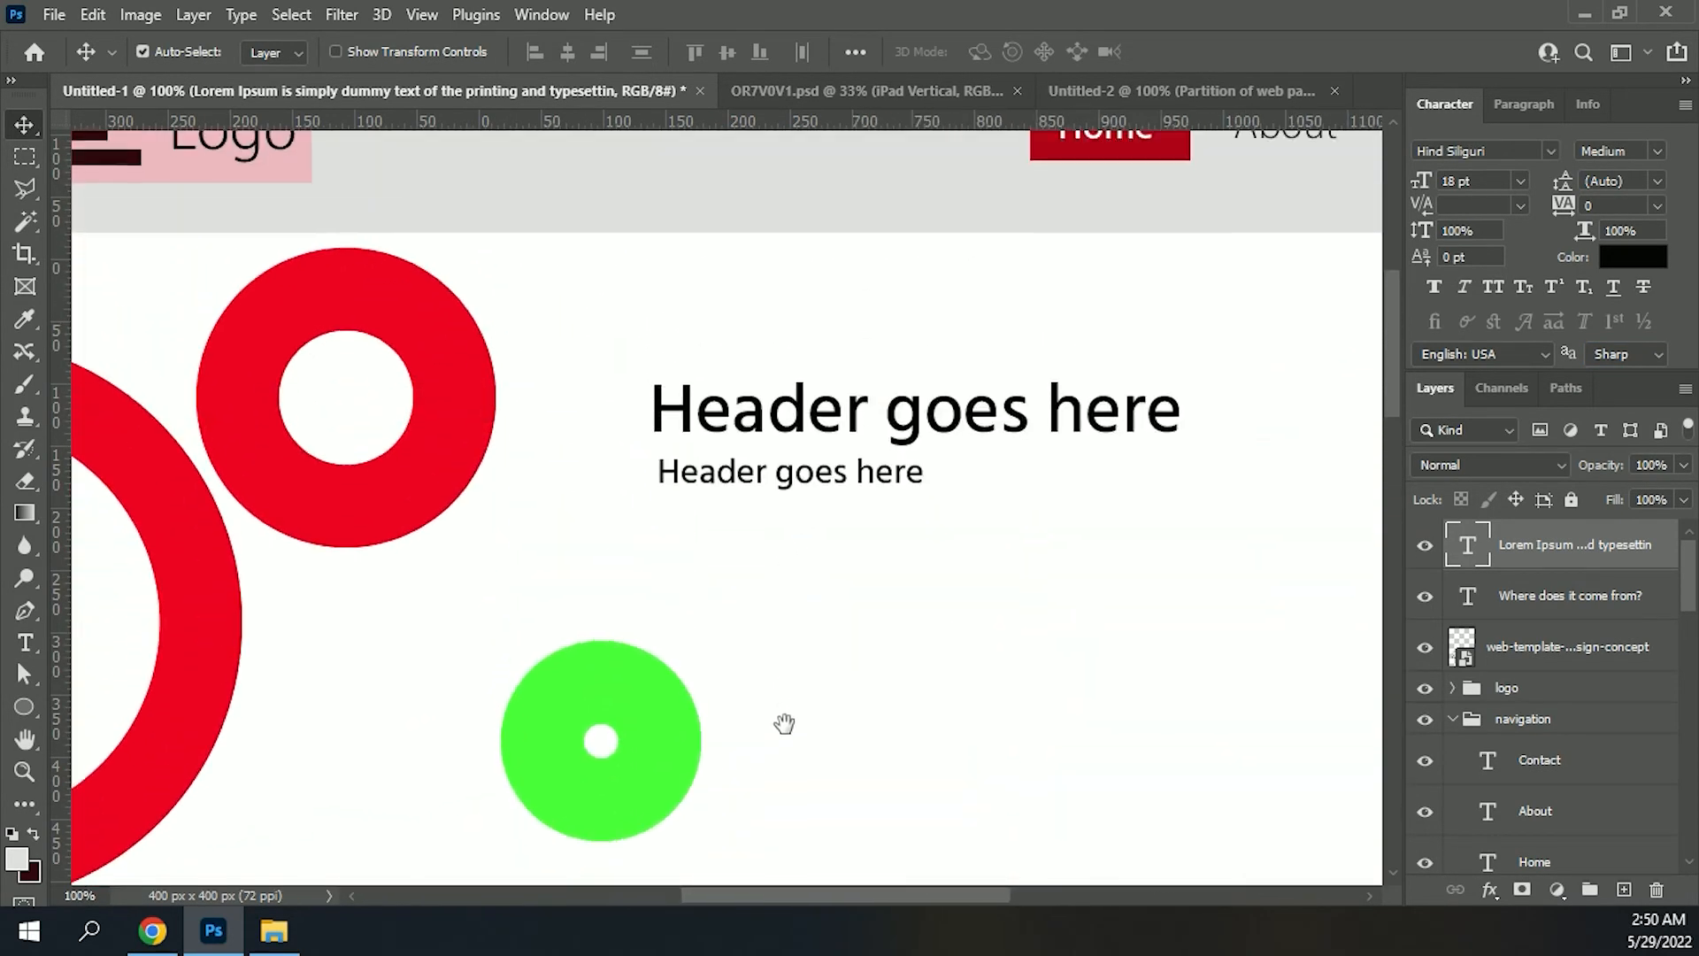
left_click_drag(777, 398, 774, 671)
mouse_move(774, 599)
left_mouse_down()
mouse_move(1134, 554)
mouse_move(504, 455)
mouse_move(538, 271)
left_mouse_up()
left_click_drag(766, 655, 841, 266)
left_click_drag(753, 823, 869, 332)
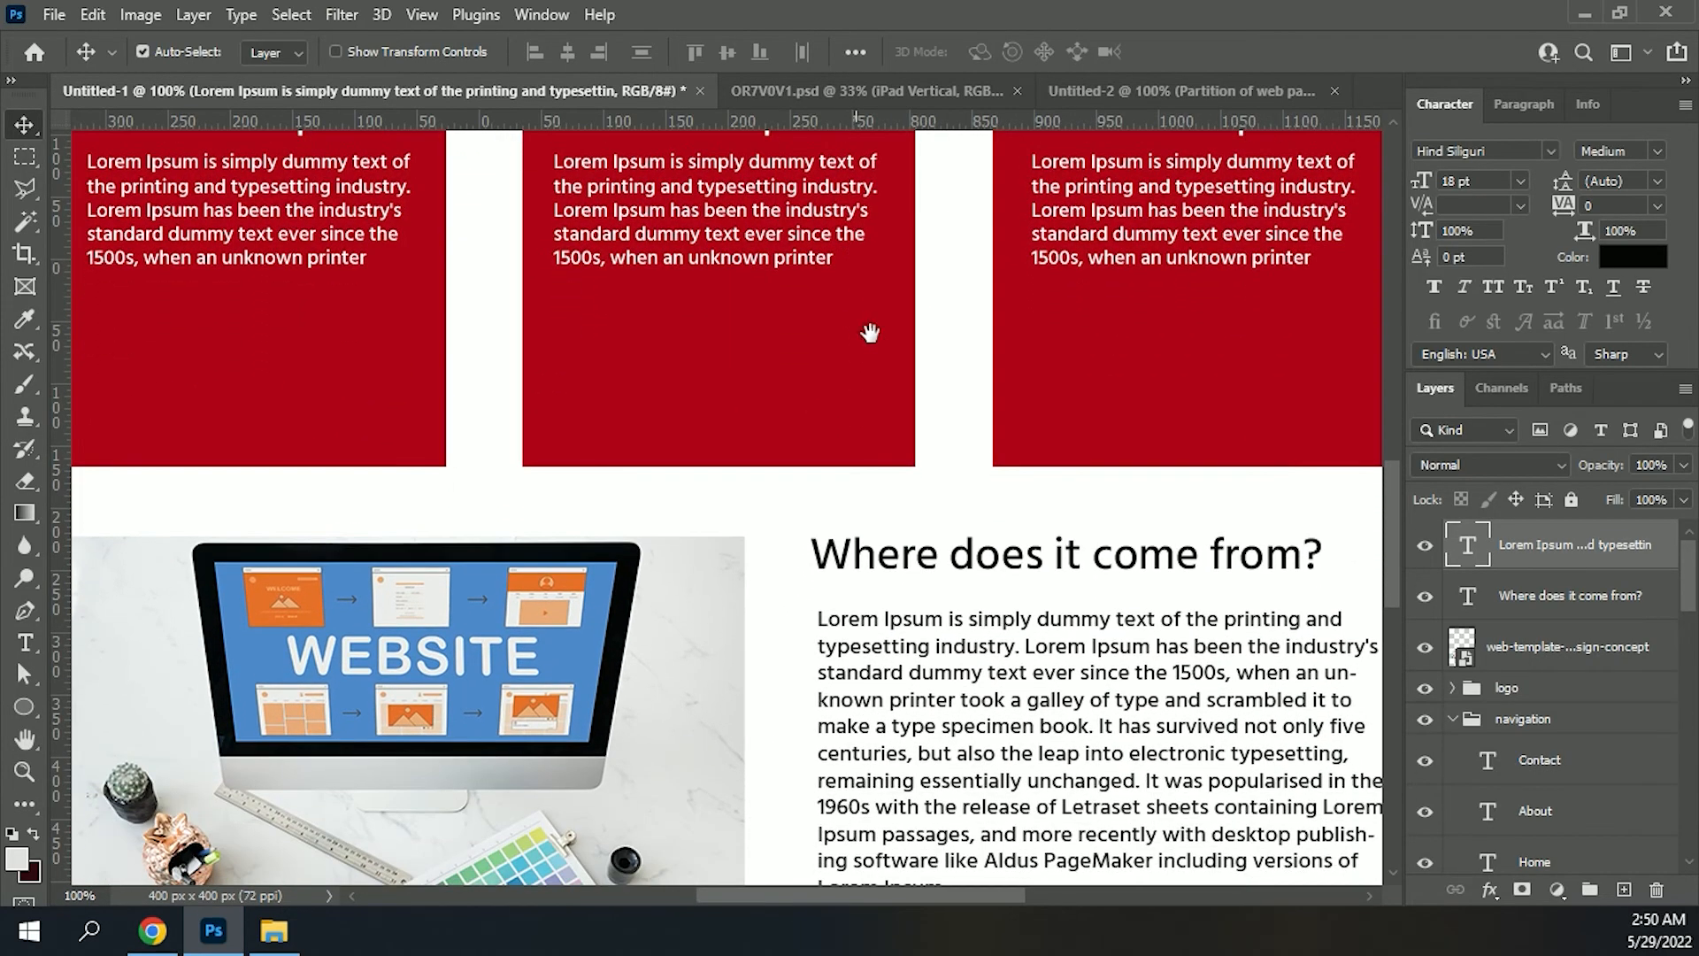
key("ctrl+minus")
left_click_drag(898, 675, 892, 424)
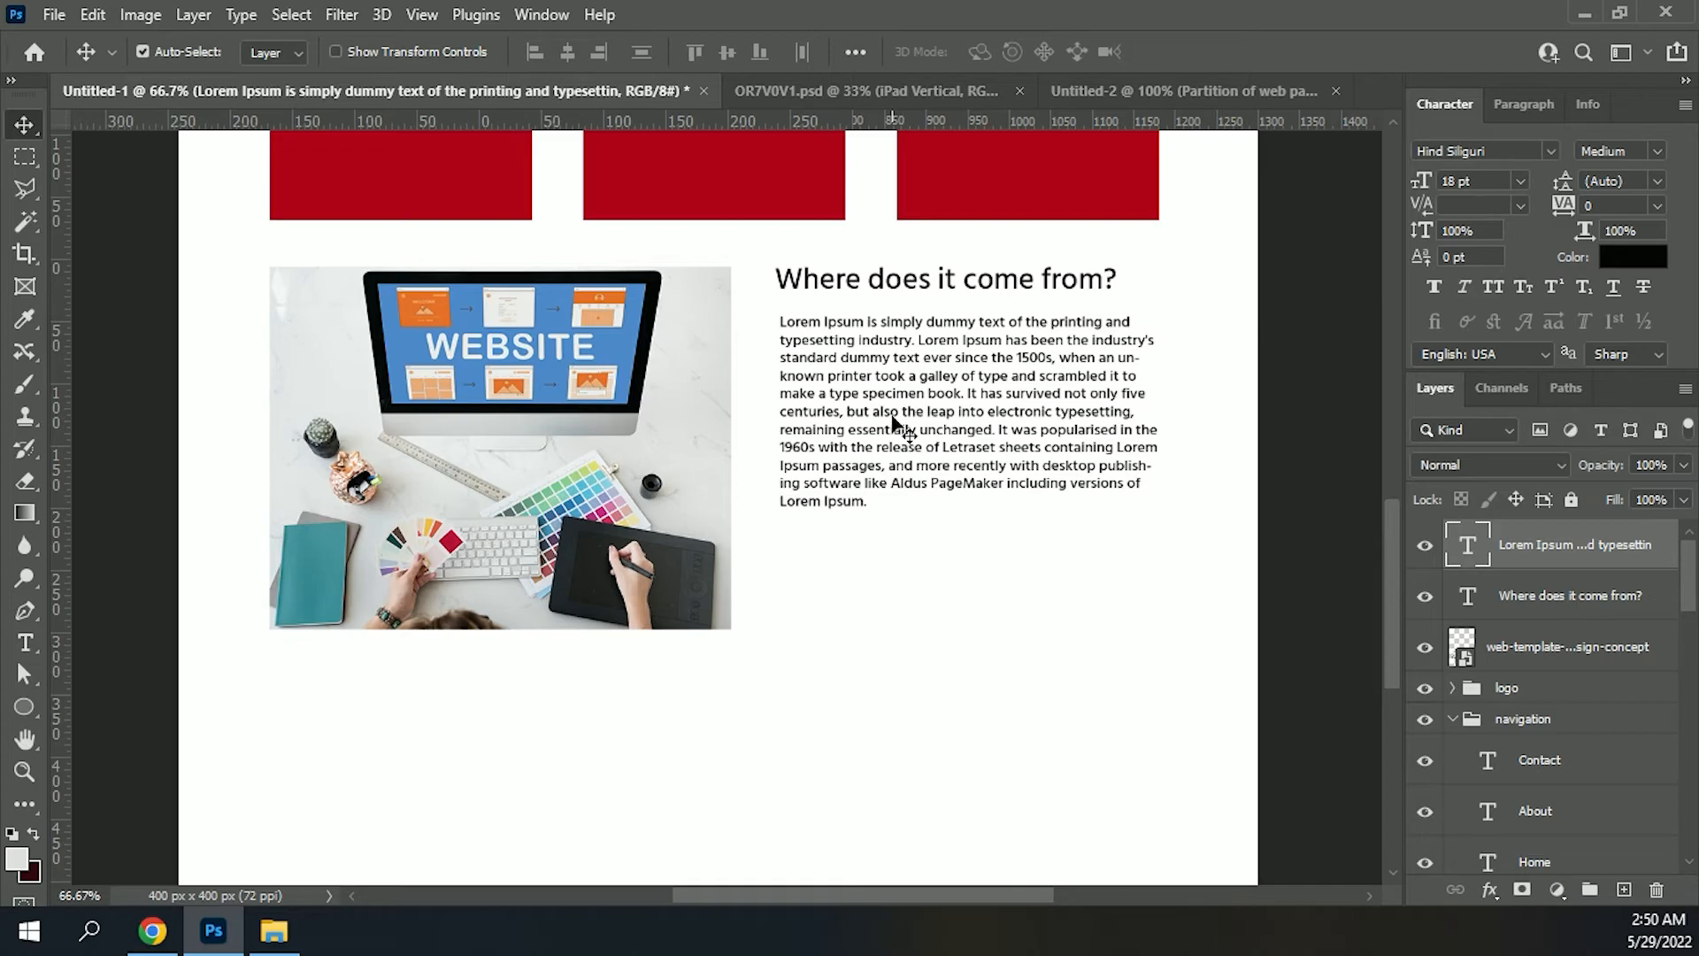
scroll(856, 565, "up", 10)
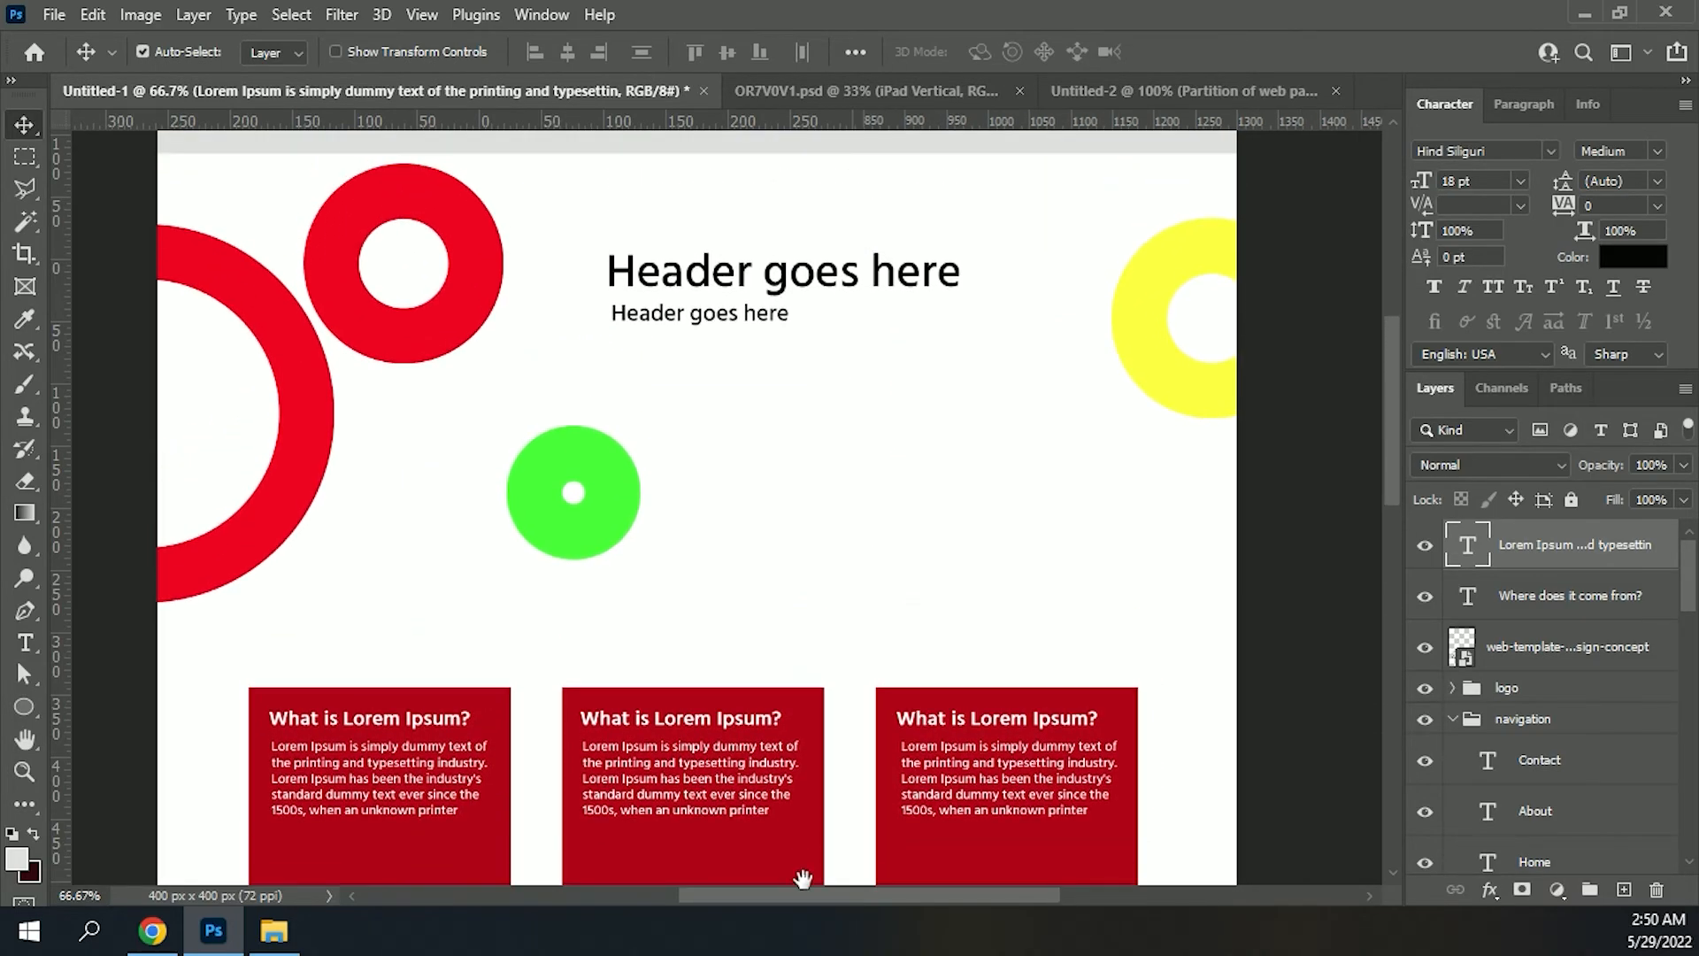
left_click_drag(803, 878, 817, 198)
left_click_drag(803, 605, 802, 279)
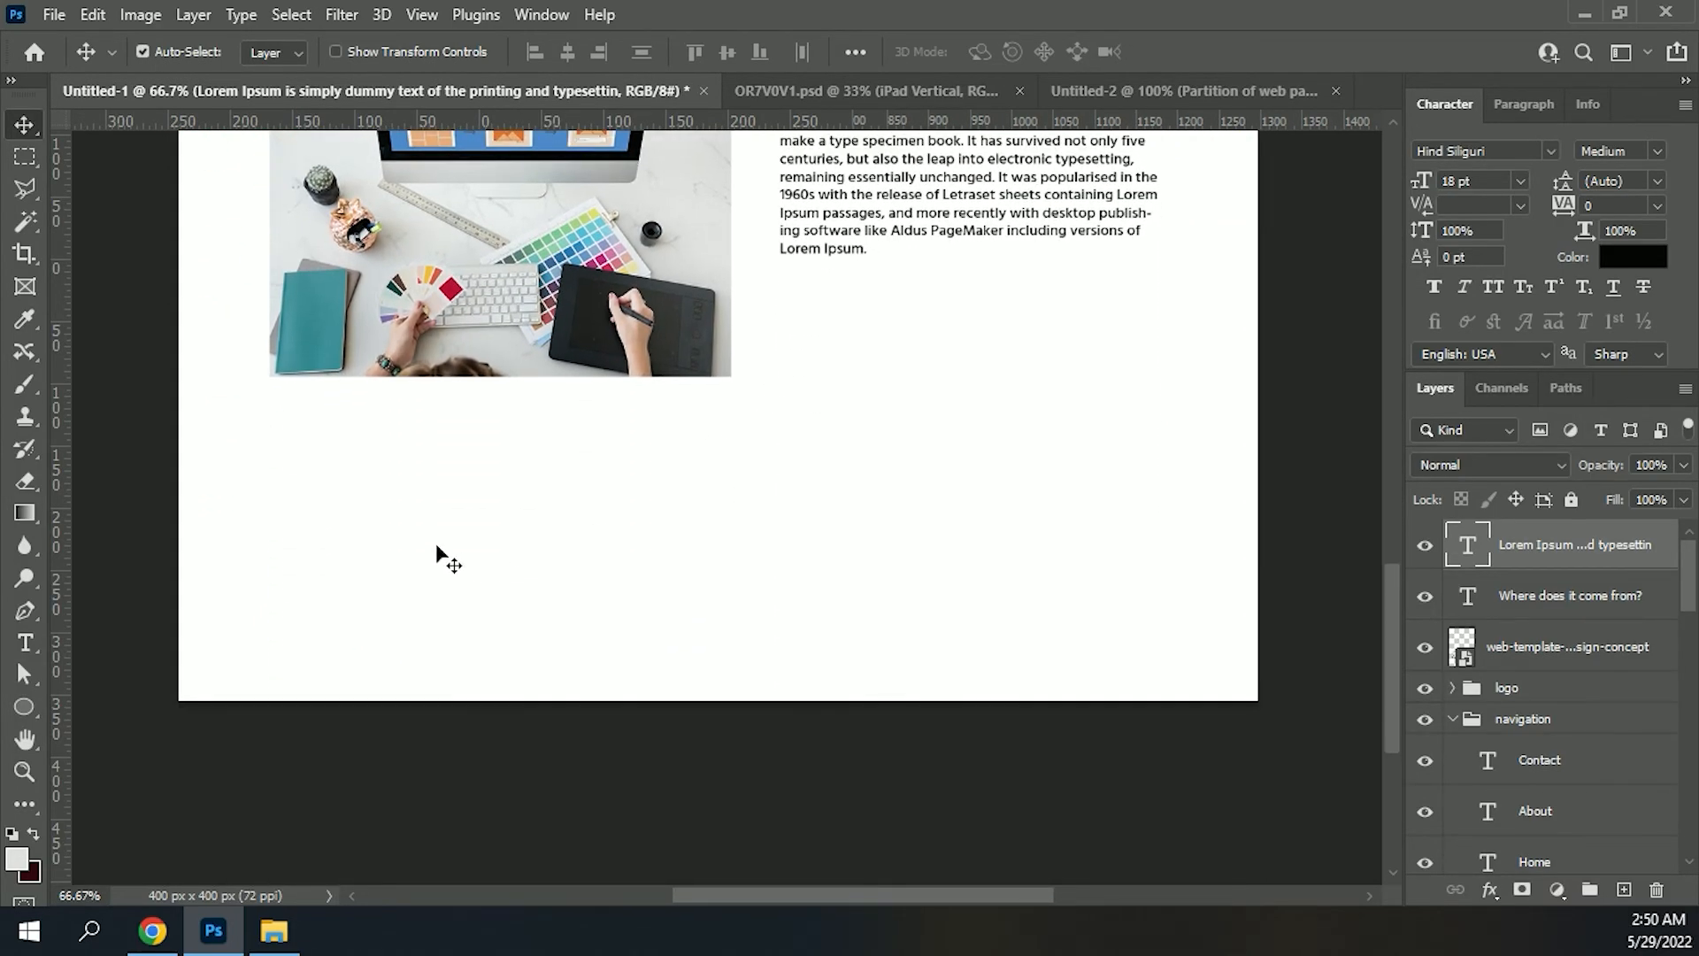
left_click_drag(868, 322, 773, 679)
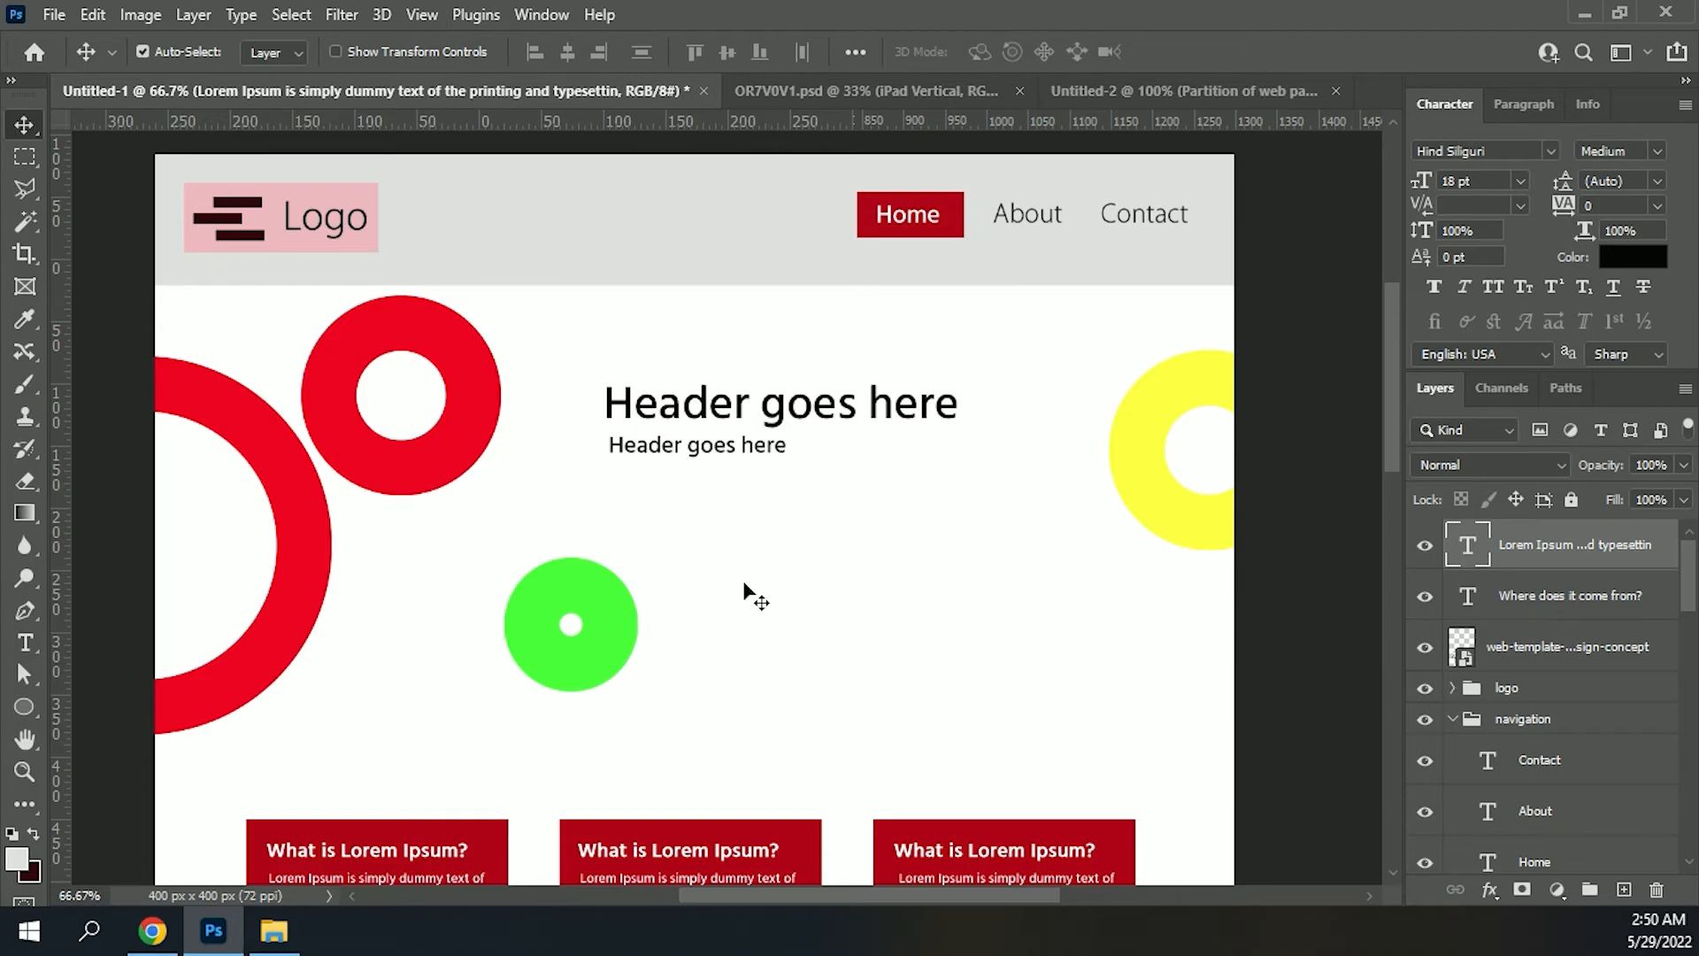
Step: Create a new 600 x 4000 px document at 72 ppi with a white background and view it at 100%
key("ctrl+n")
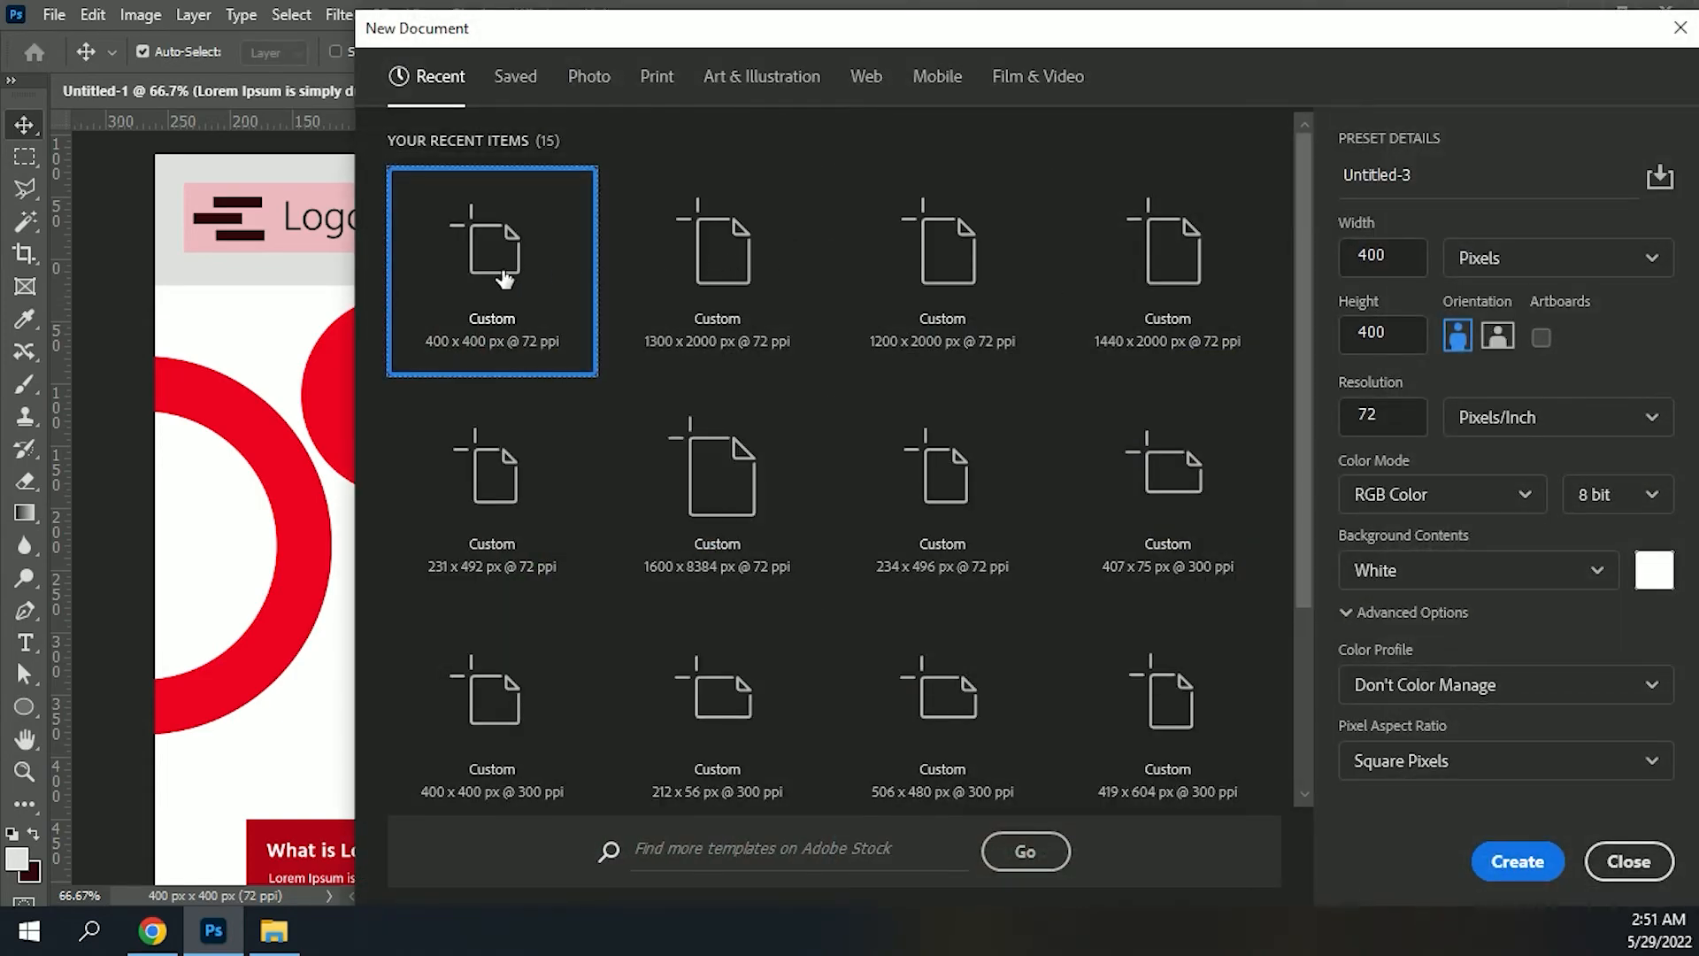
left_click(1369, 254)
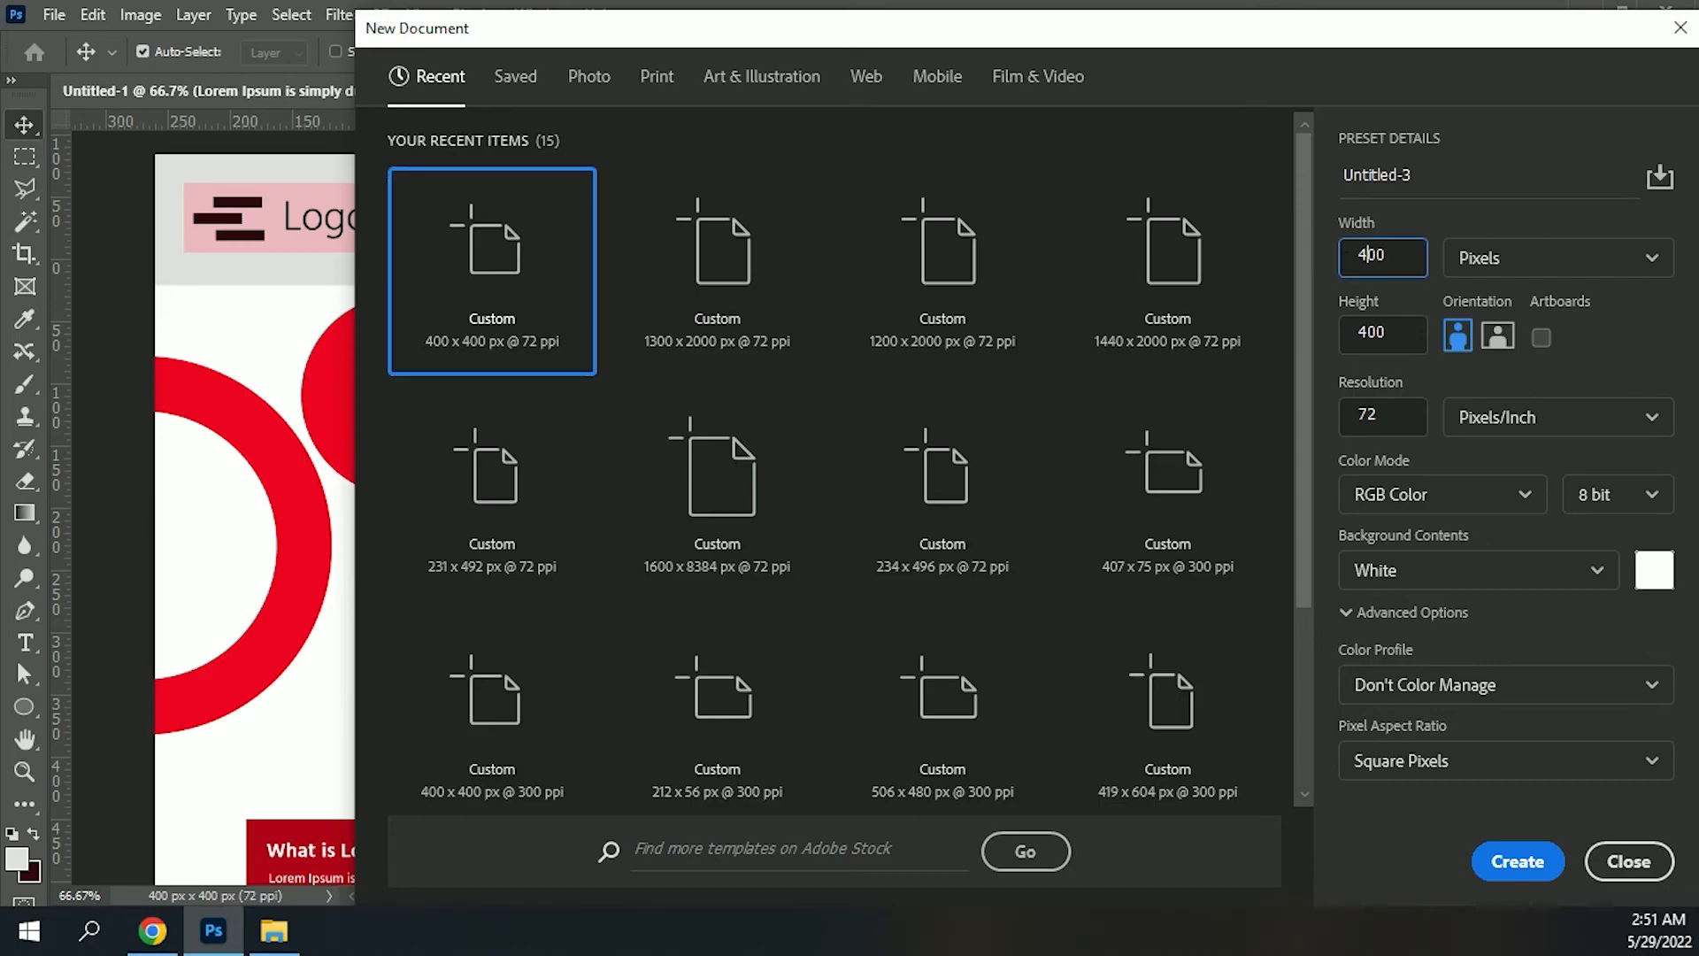
left_click(1392, 257)
left_click(1384, 334)
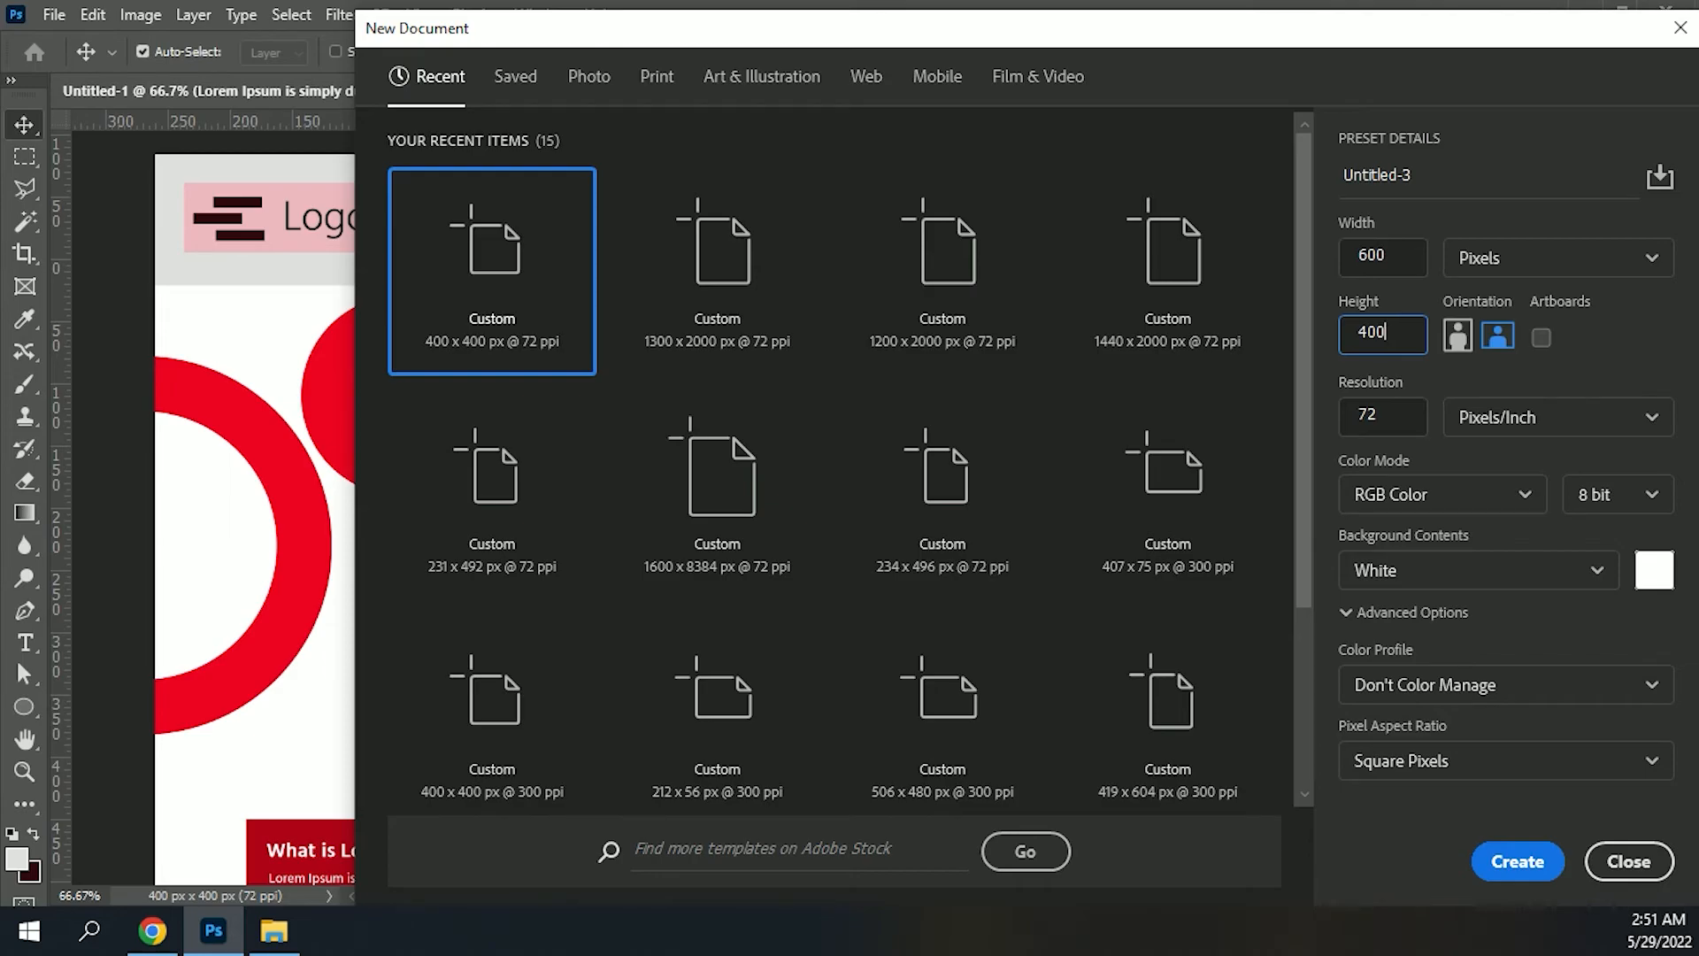
type("0")
left_click(1517, 861)
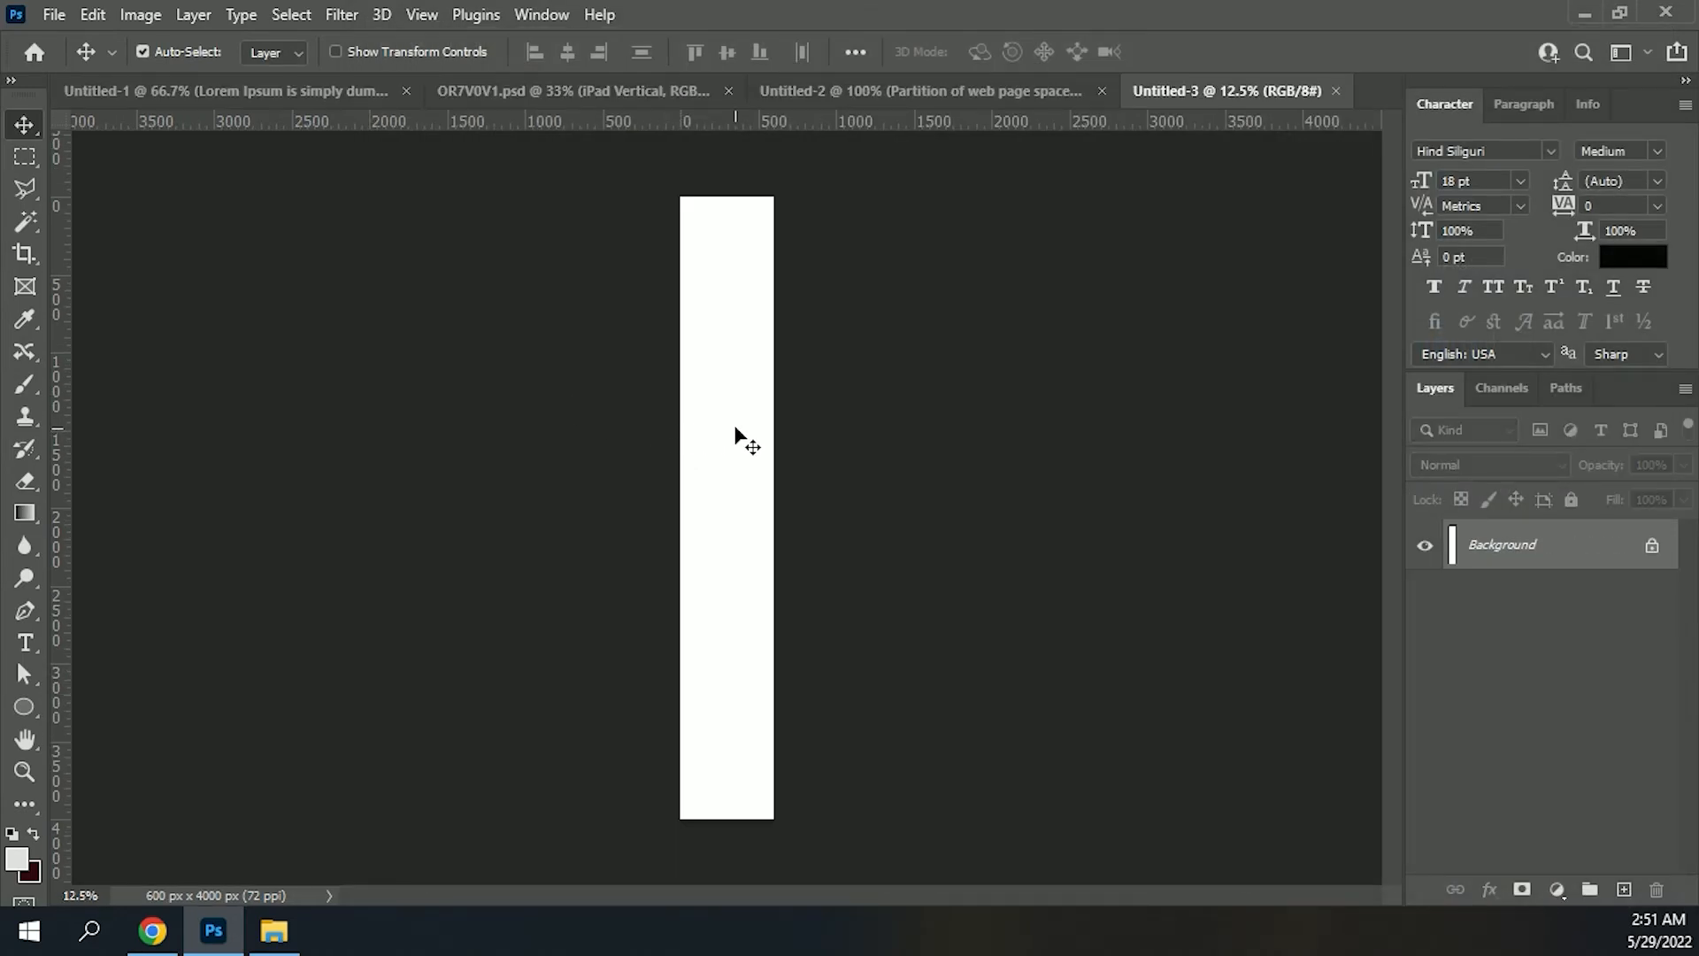
key("ctrl+1")
left_click_drag(713, 360, 693, 709)
left_click_drag(709, 539, 754, 622)
Step: Copy the logo's pink background rectangle from Untitled-1 into Untitled-3 and place it at the page's top-left corner
left_click(231, 90)
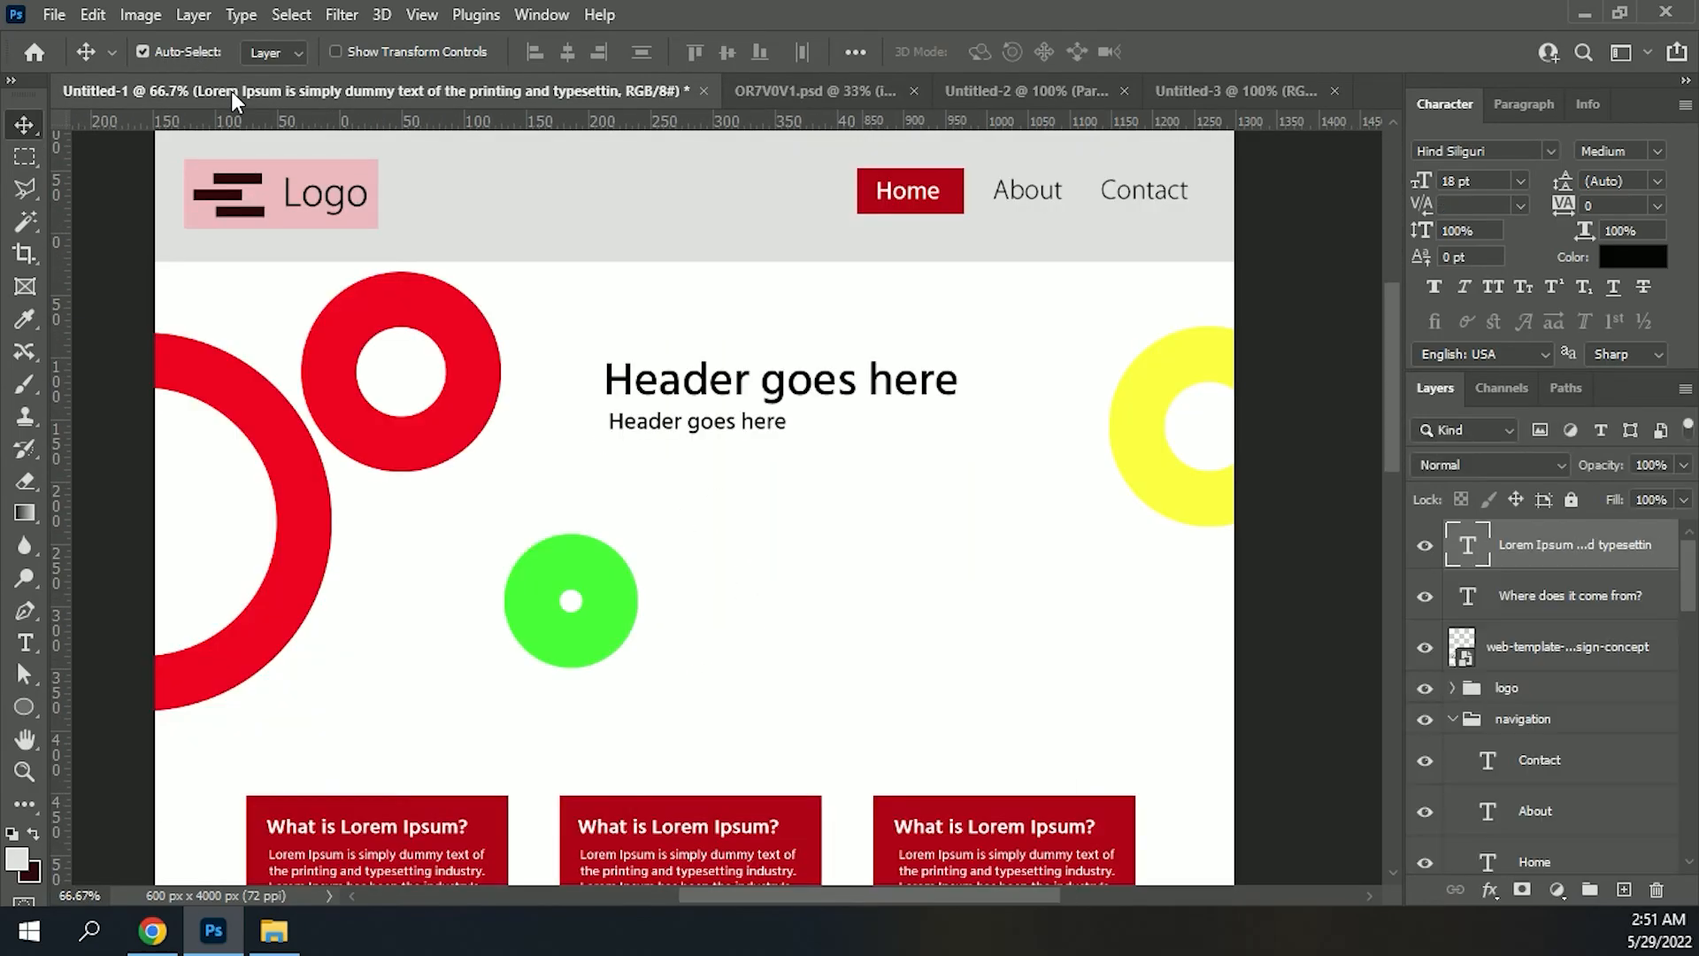
right_click(1550, 688)
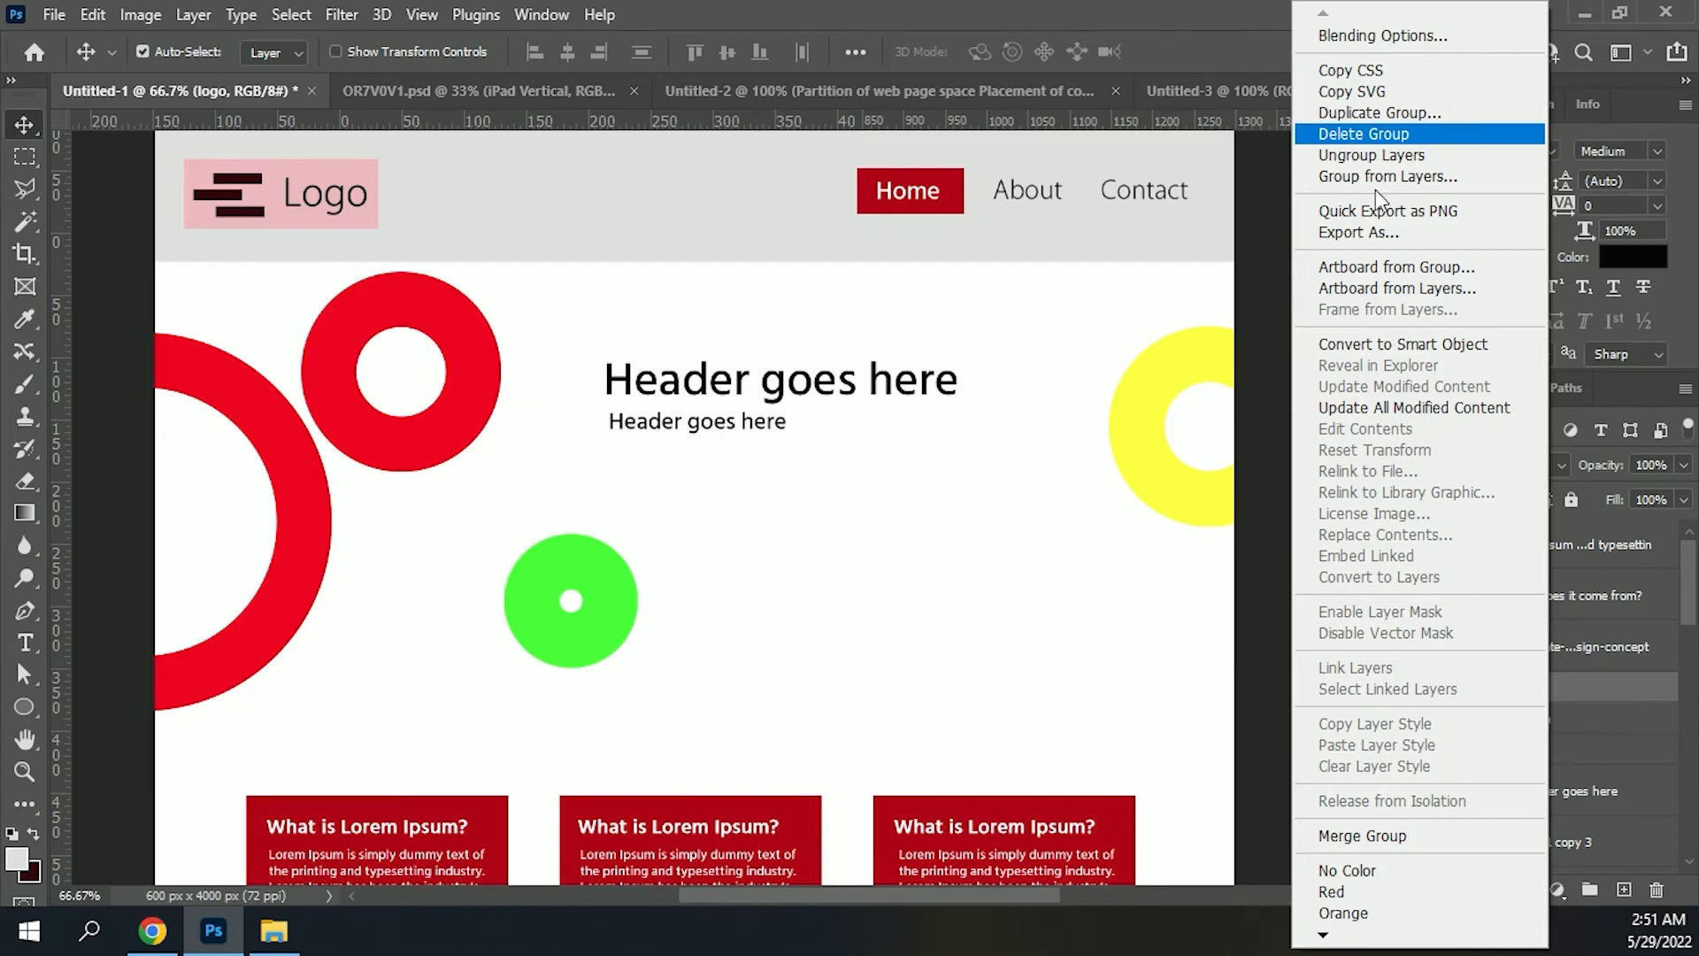
left_click(1271, 499)
left_click(236, 178)
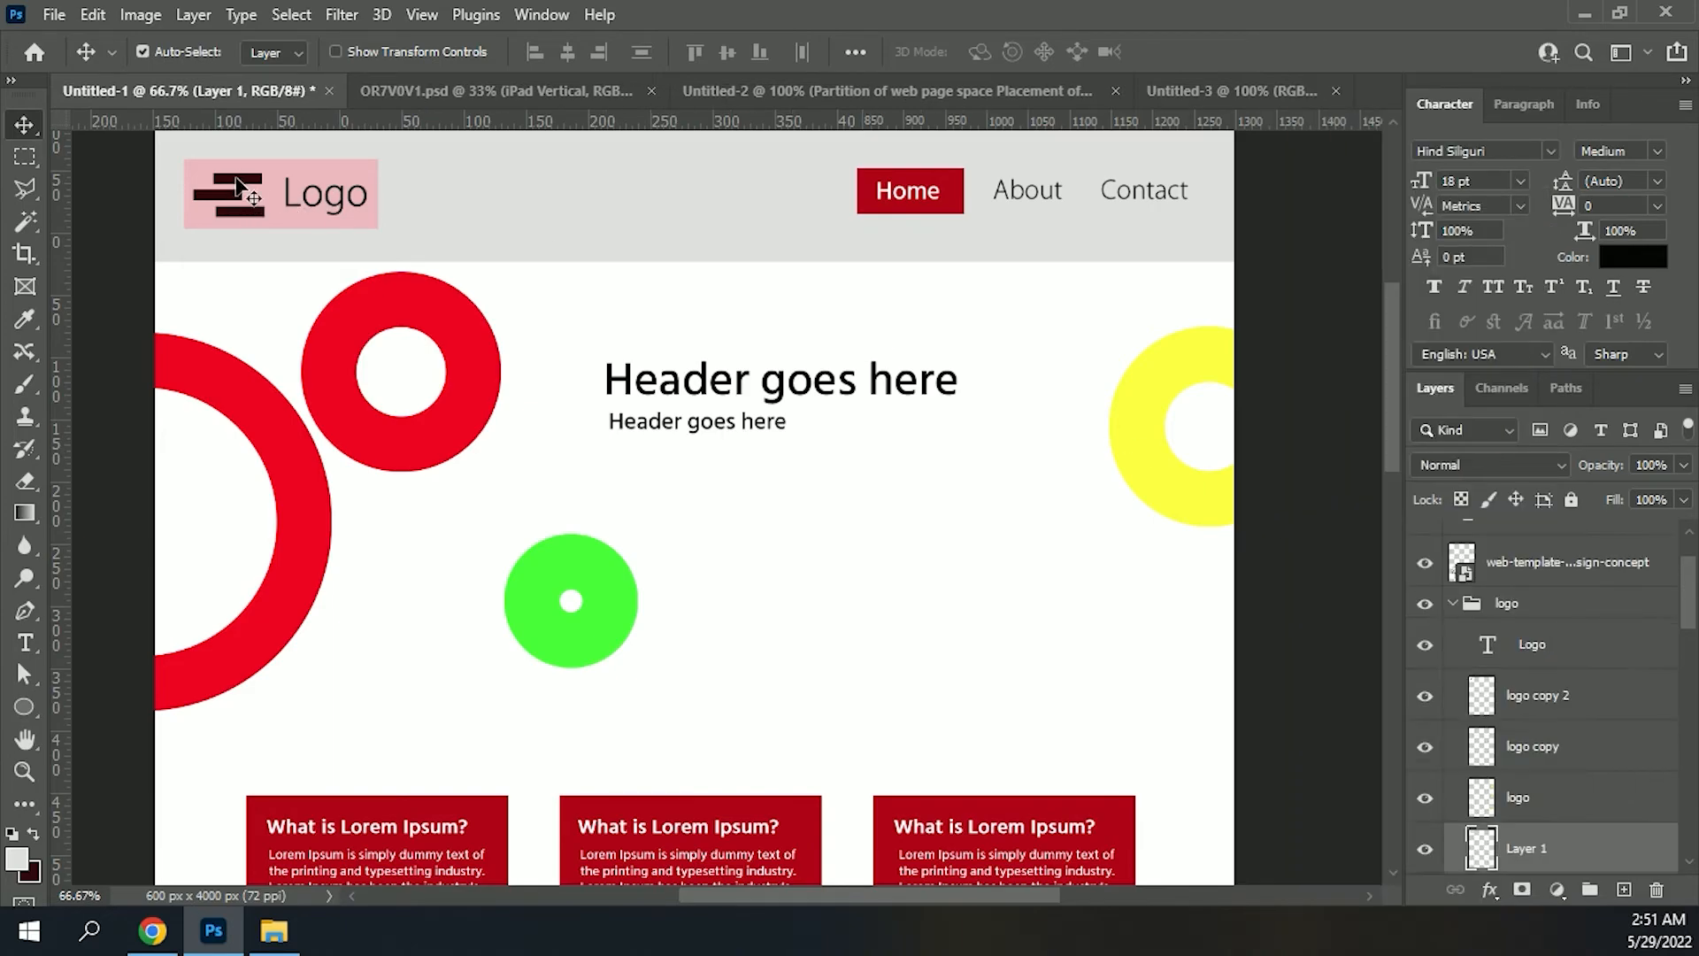
left_click(226, 199, "shift")
left_click(229, 214, "shift")
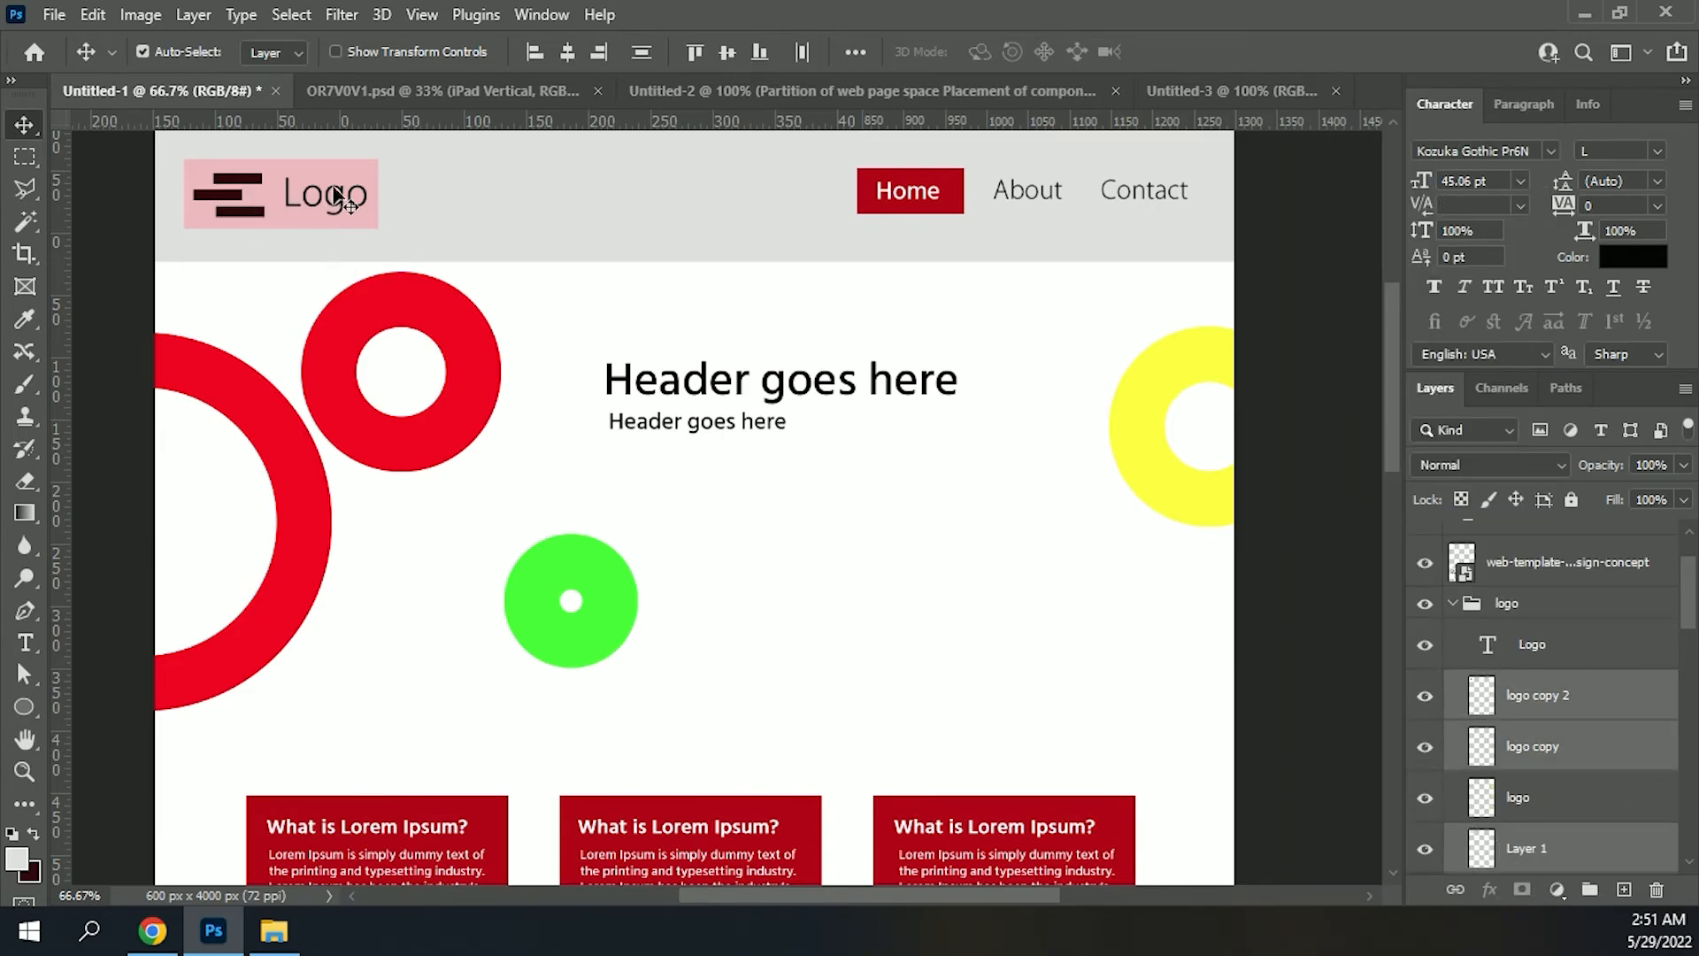
left_click_drag(367, 182, 1106, 190)
left_click(1230, 90)
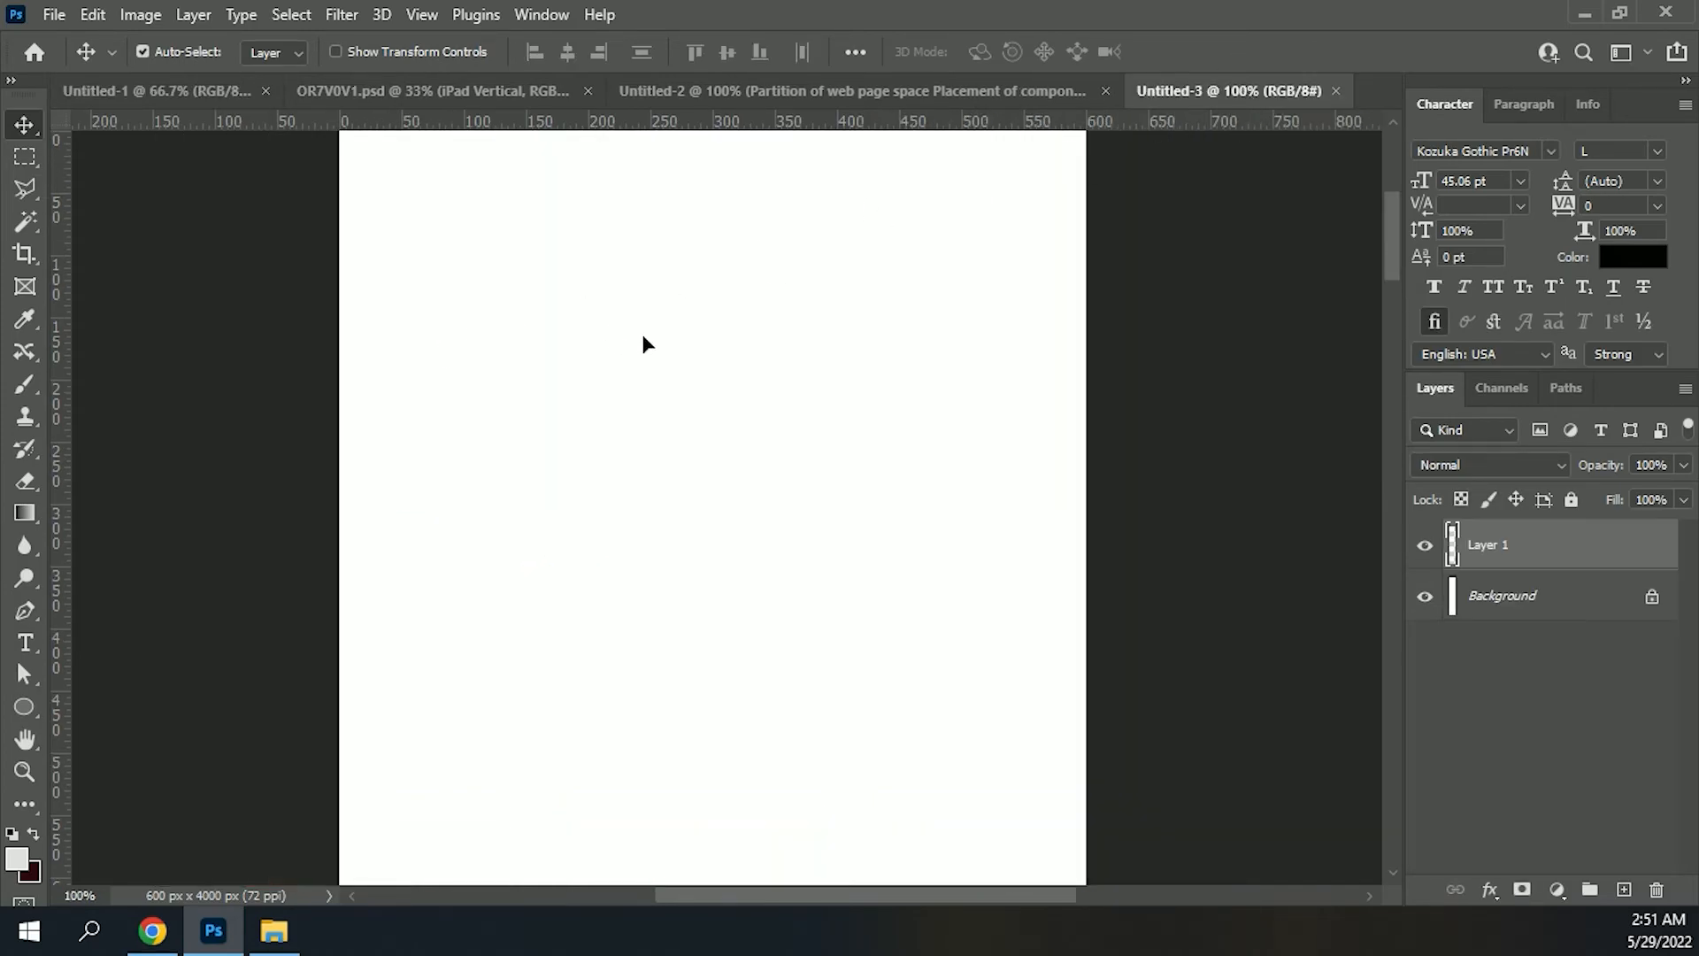
left_click_drag(582, 307, 606, 371)
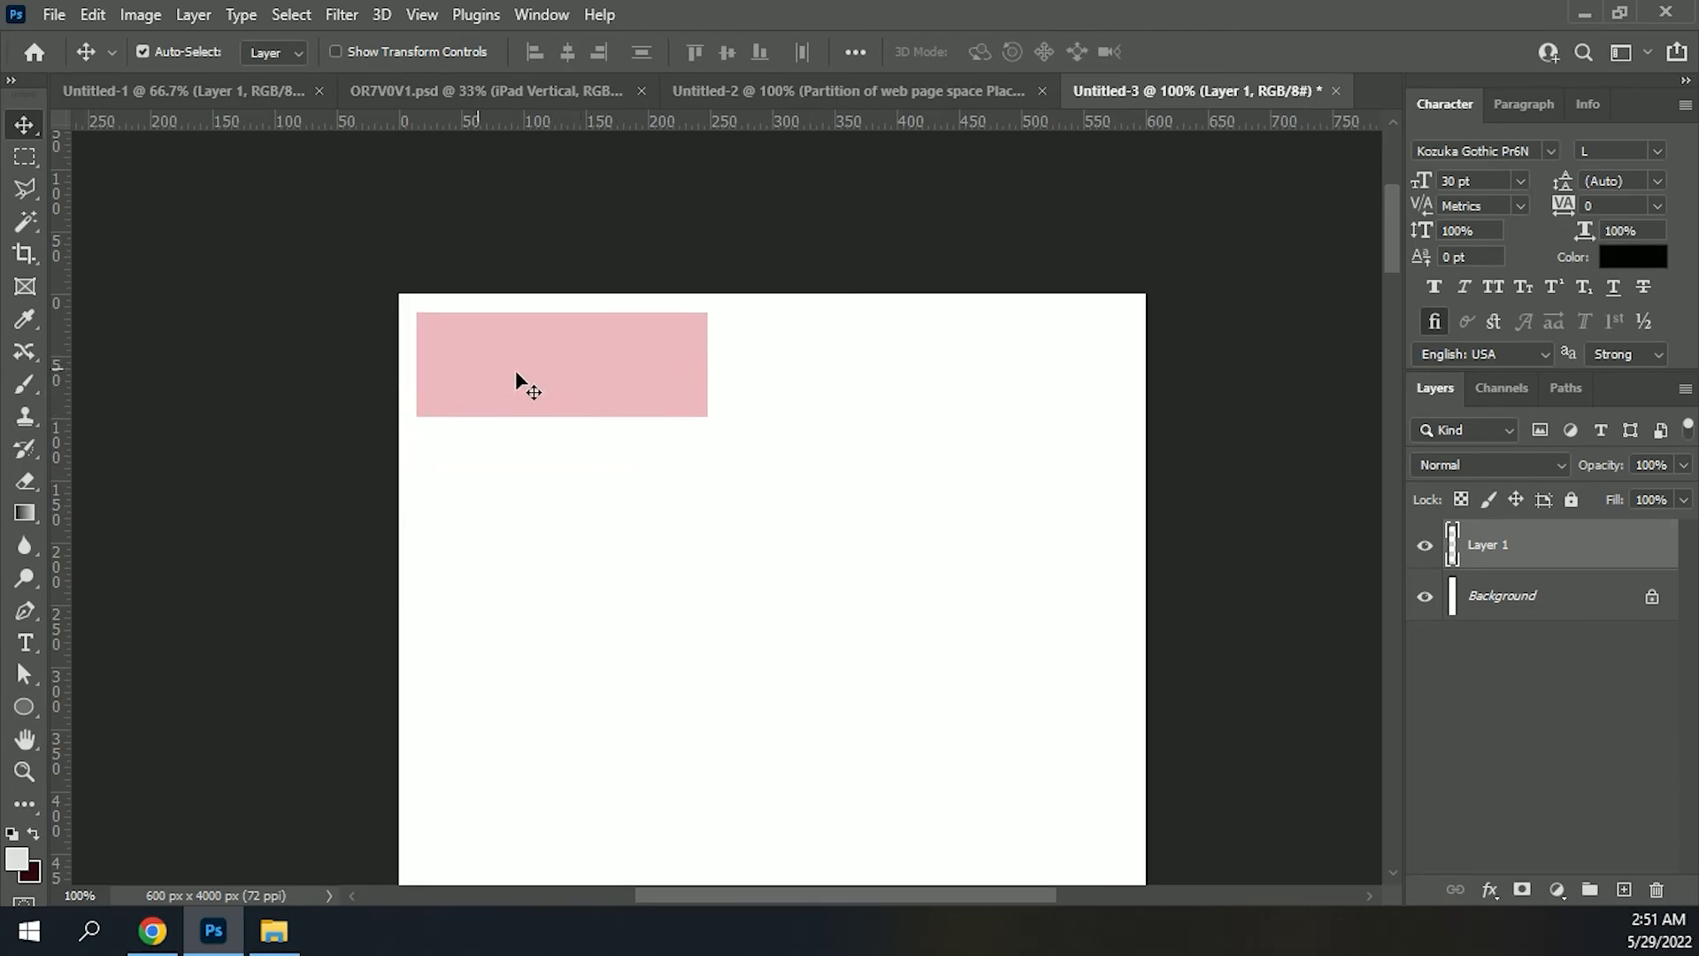
Step: Copy the logo's three dark bars and "Logo" text from Untitled-1 into Untitled-3, positioned over the pink rectangle
left_click(141, 90)
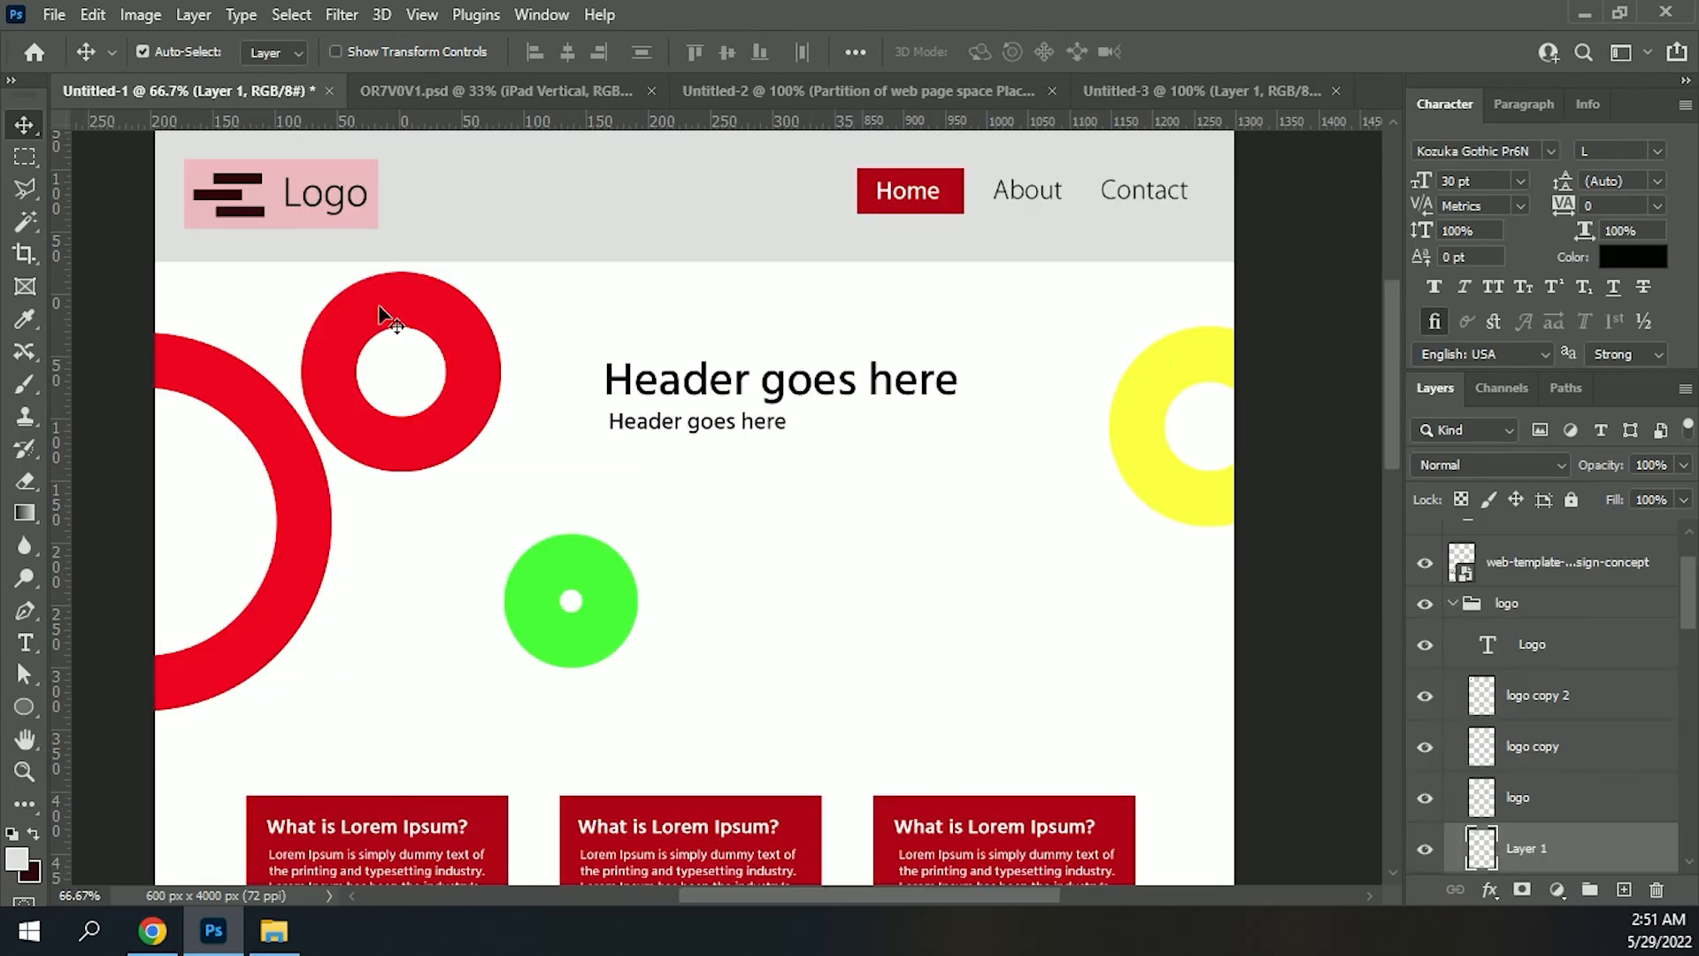
left_click(230, 180)
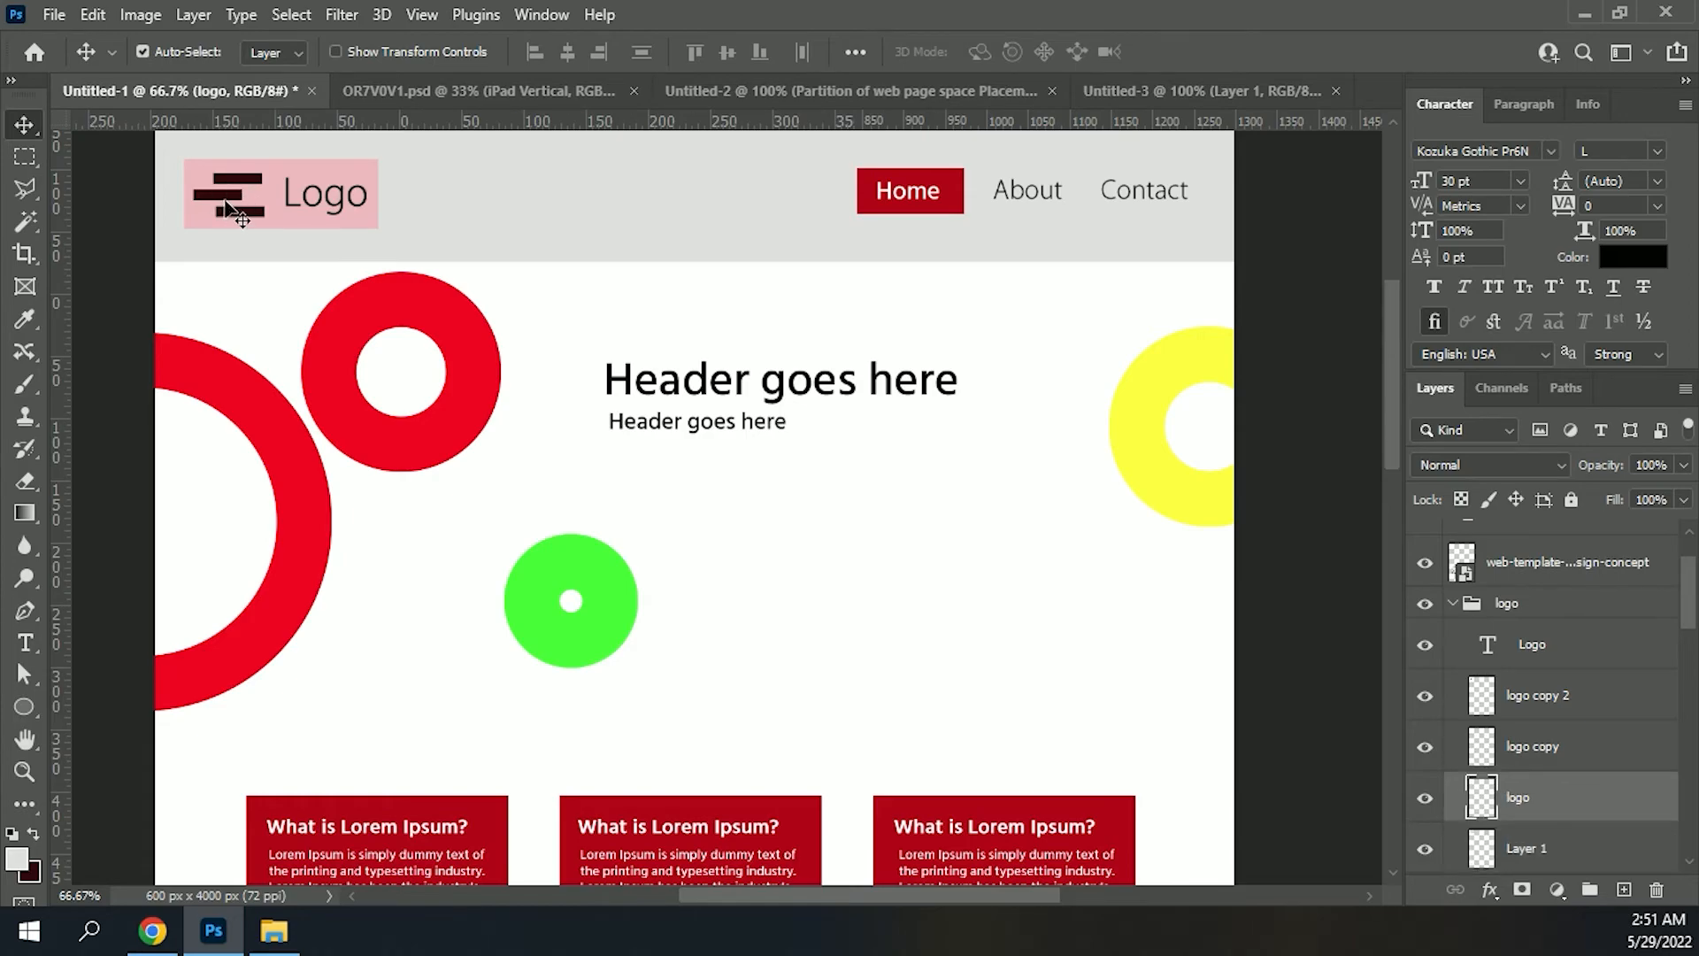
left_click(226, 198, "shift")
left_click(251, 212, "shift")
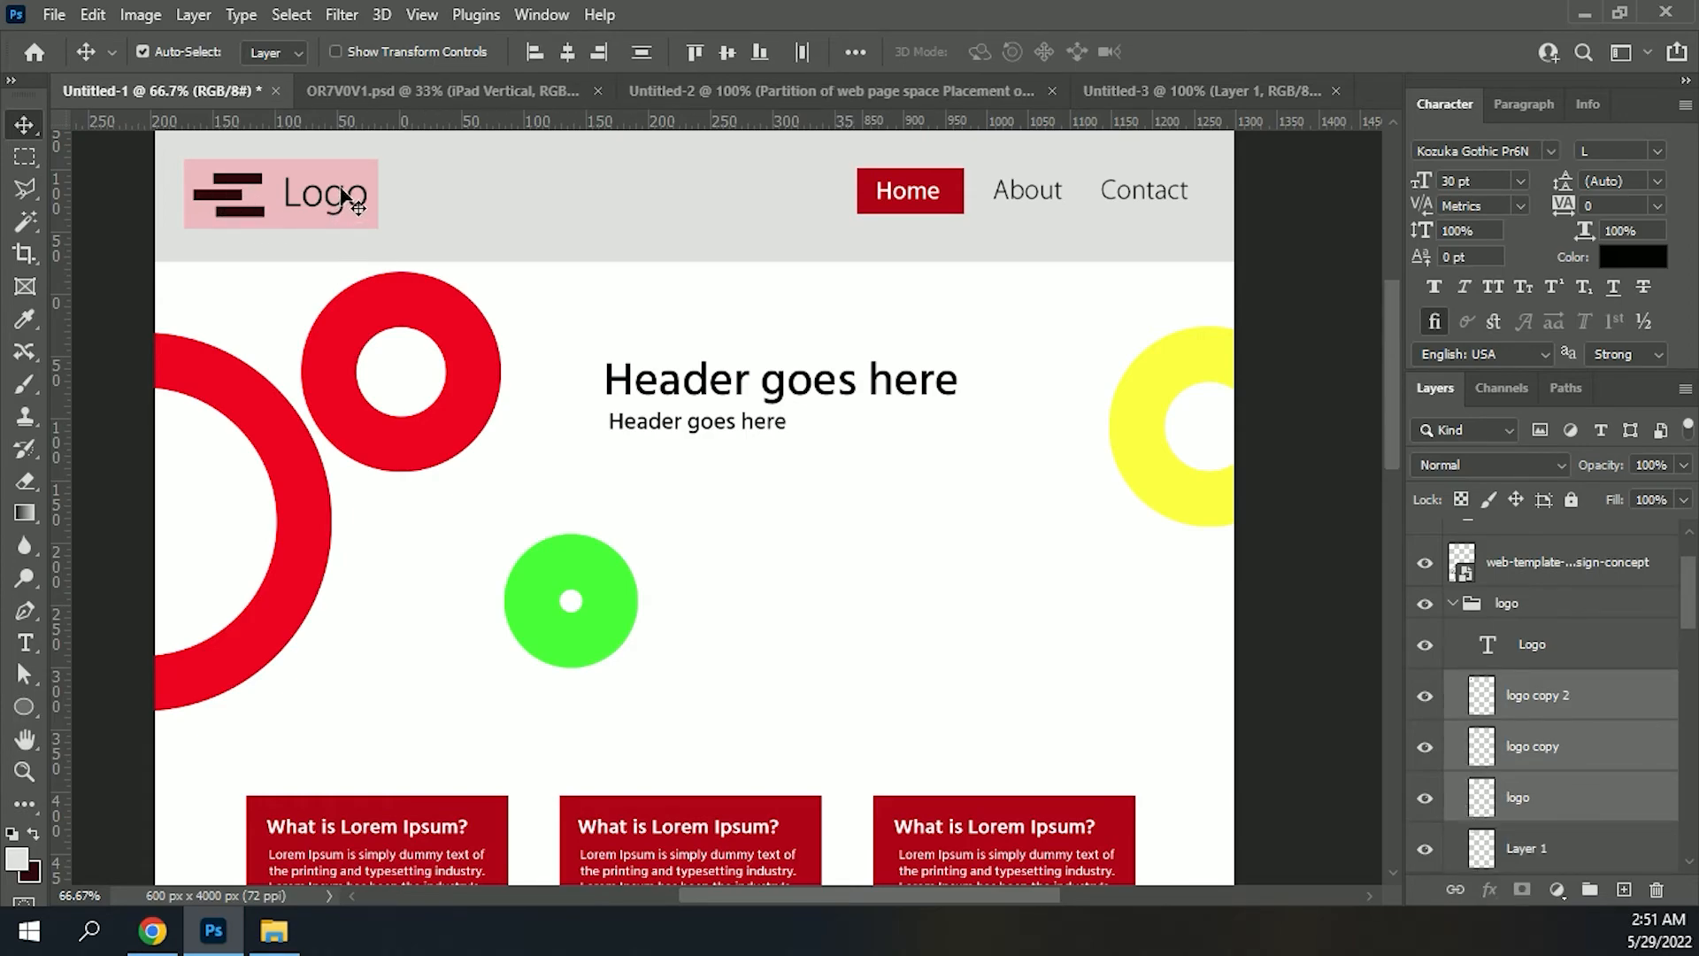
left_click(343, 197, "shift")
left_click_drag(343, 205, 573, 211)
Step: Group the "Logo" text, the three bar layers and the pink rectangle layer in Untitled-3
left_click(1550, 775)
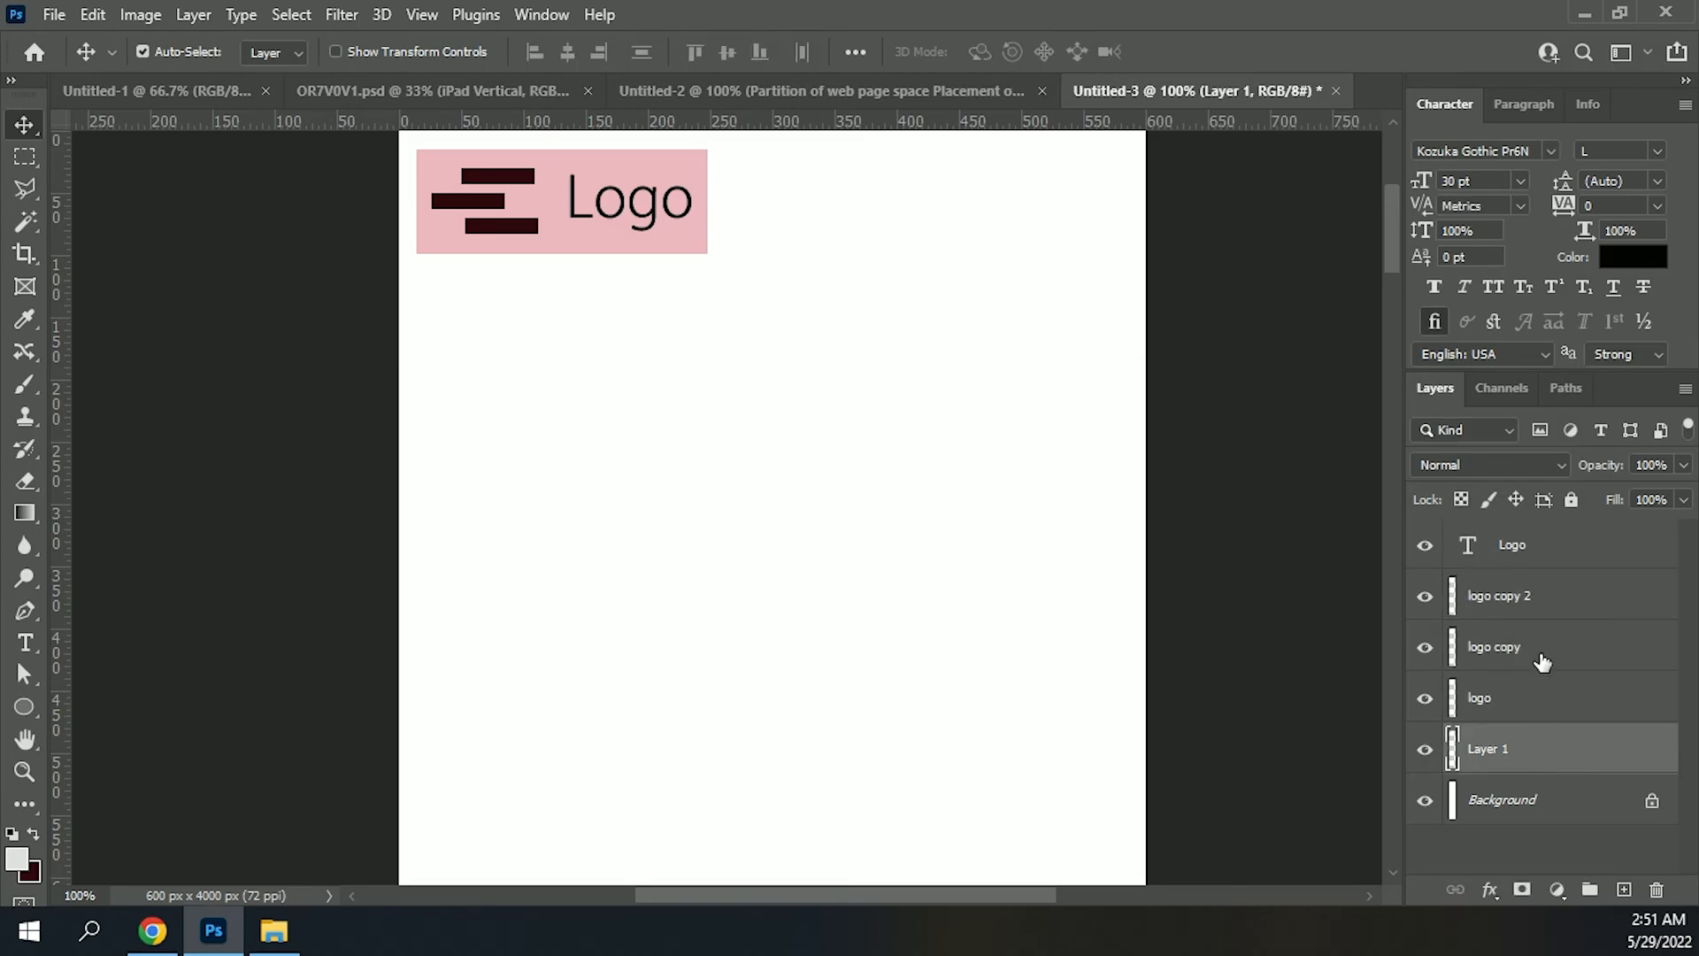
left_click(1526, 550, "shift")
left_click(1590, 888)
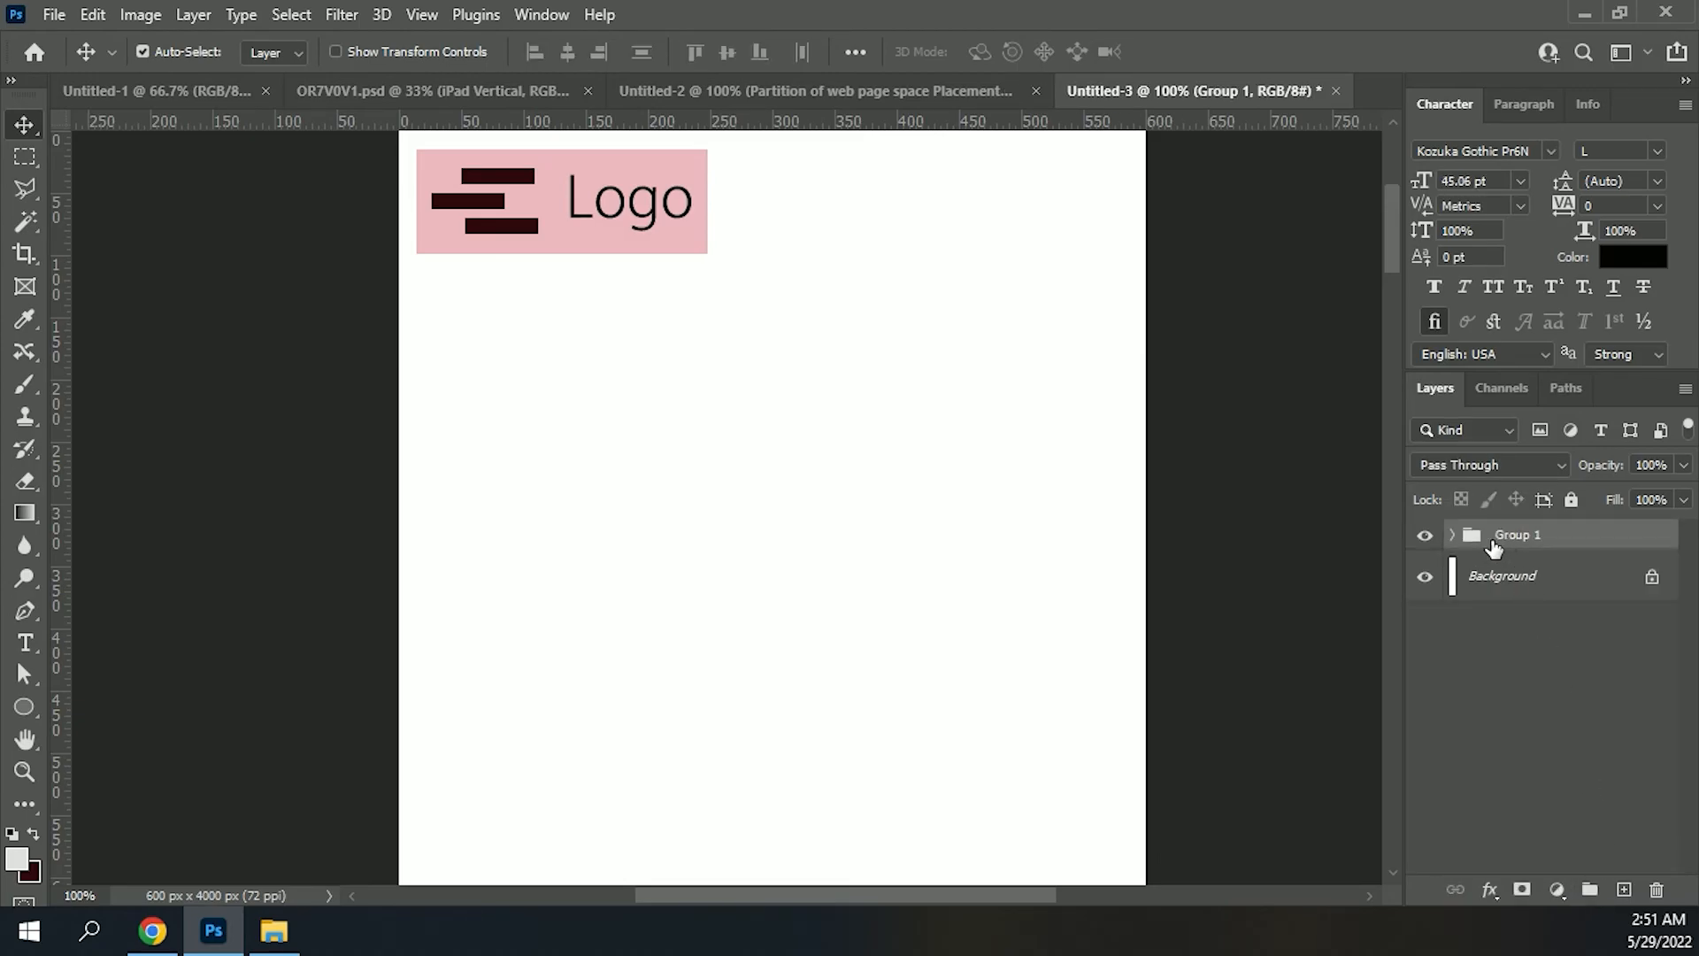
Step: Scale the logo group down proportionally to about 60% of its size, keeping its top-left corner in place
scroll(682, 544, "up", 3)
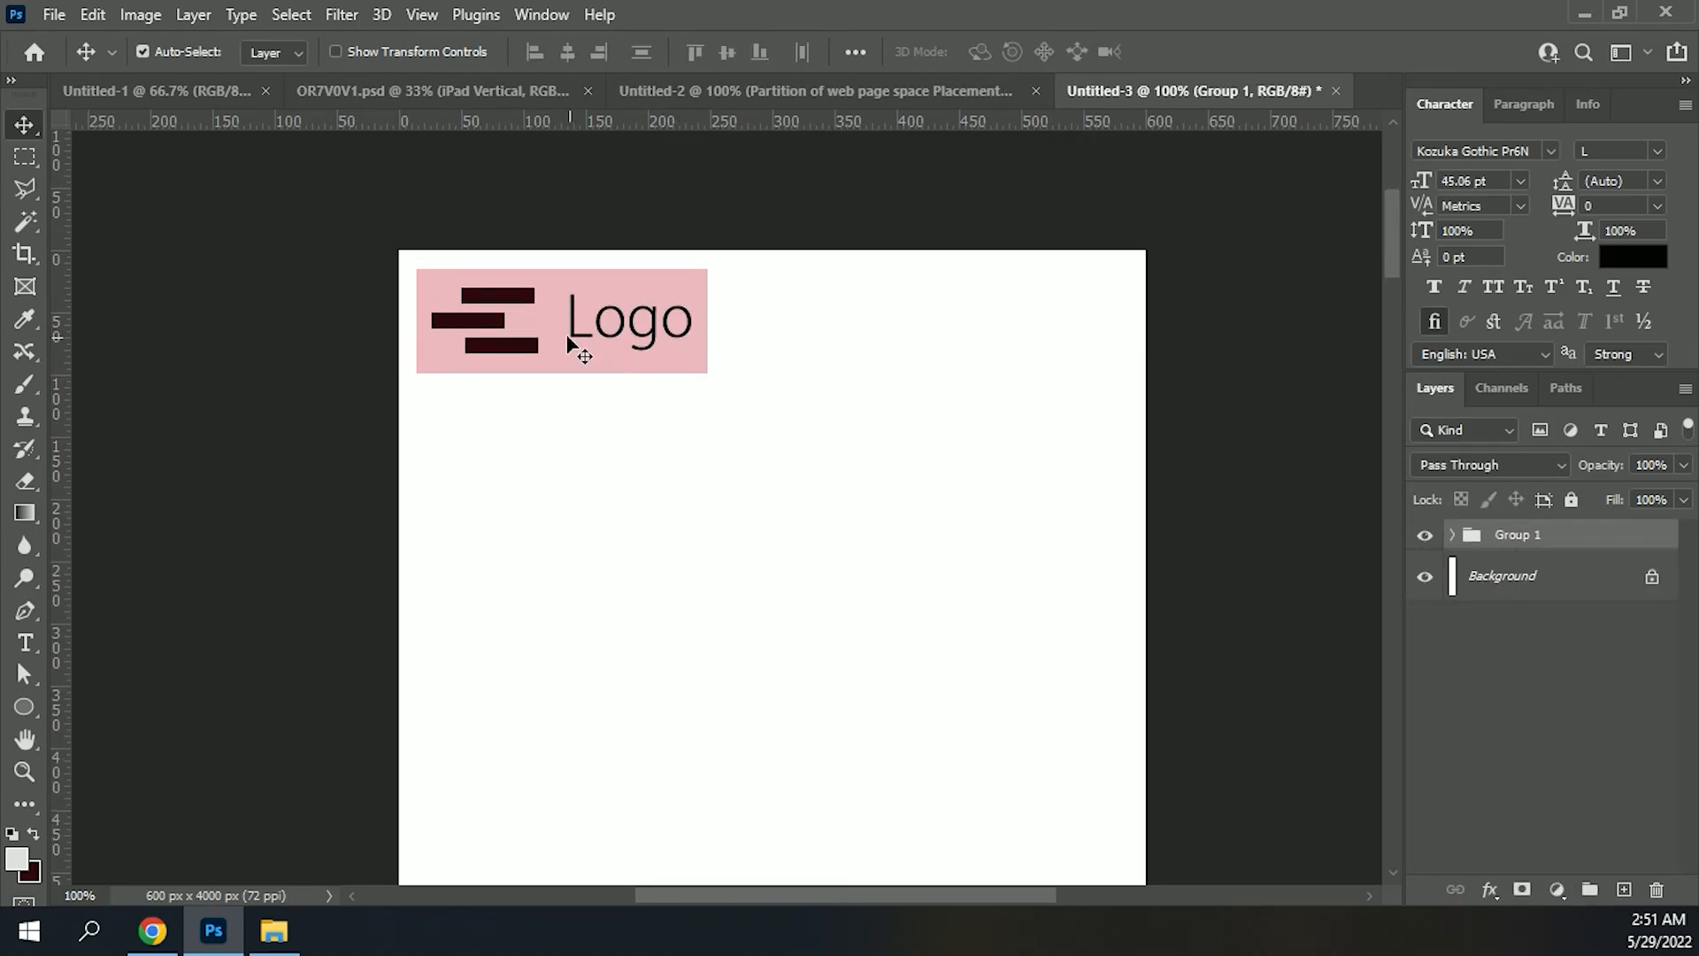
key("ctrl+t")
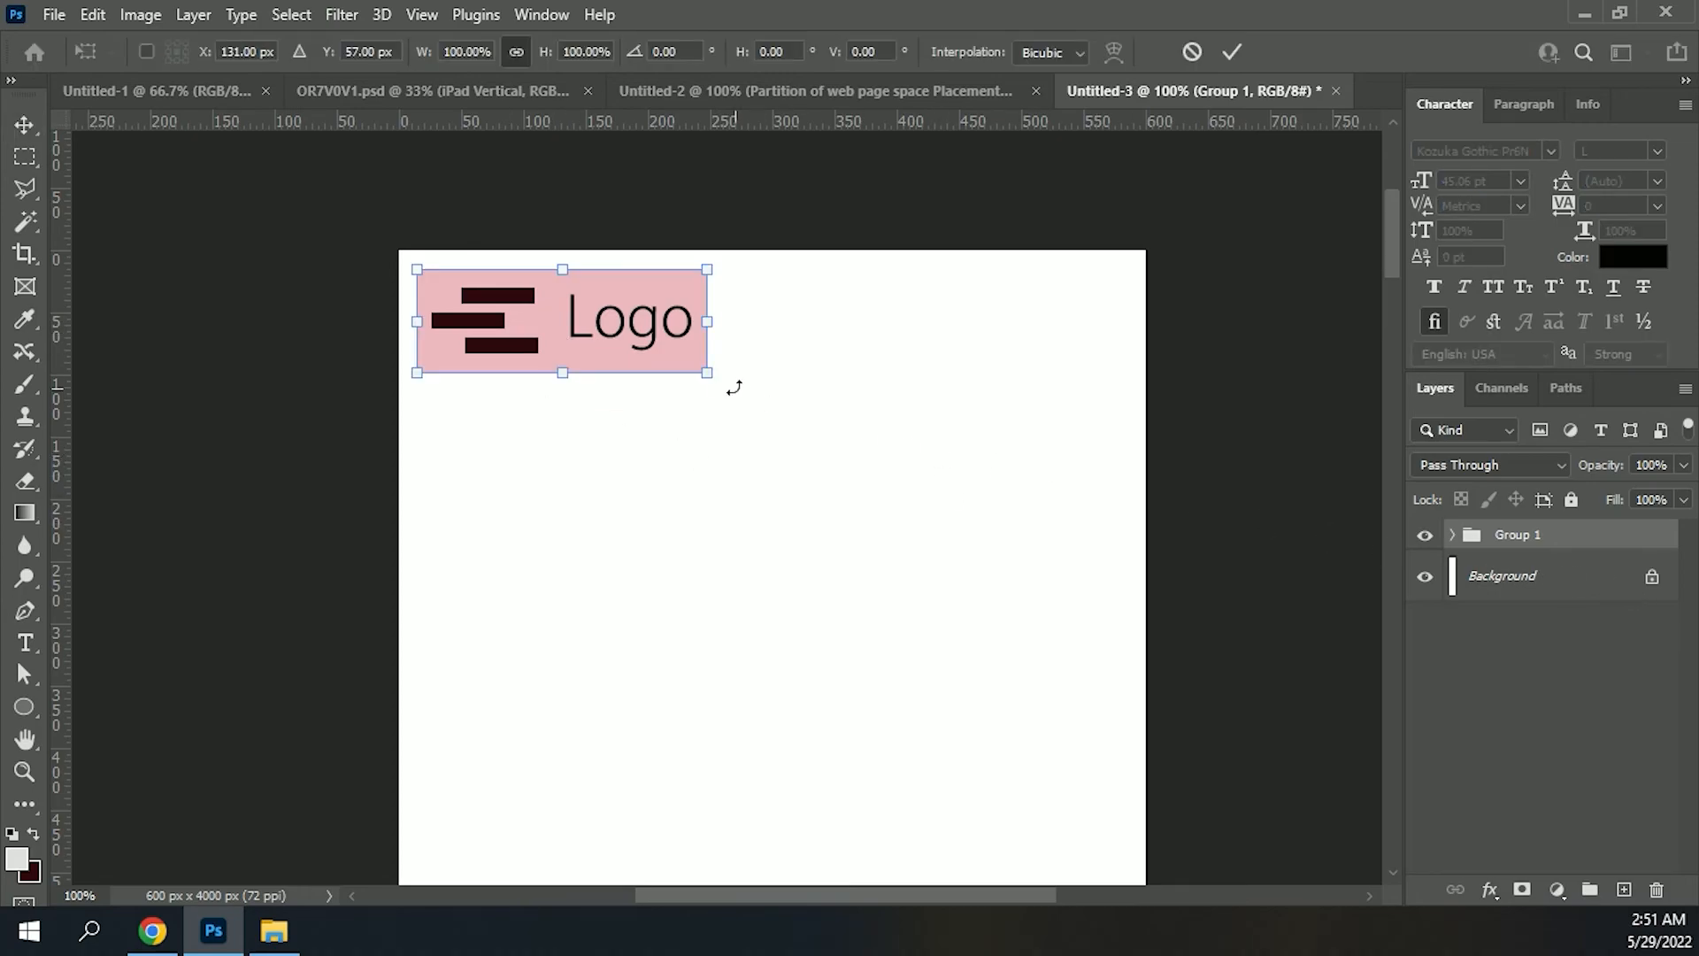
left_click_drag(708, 375, 594, 334)
key("Return")
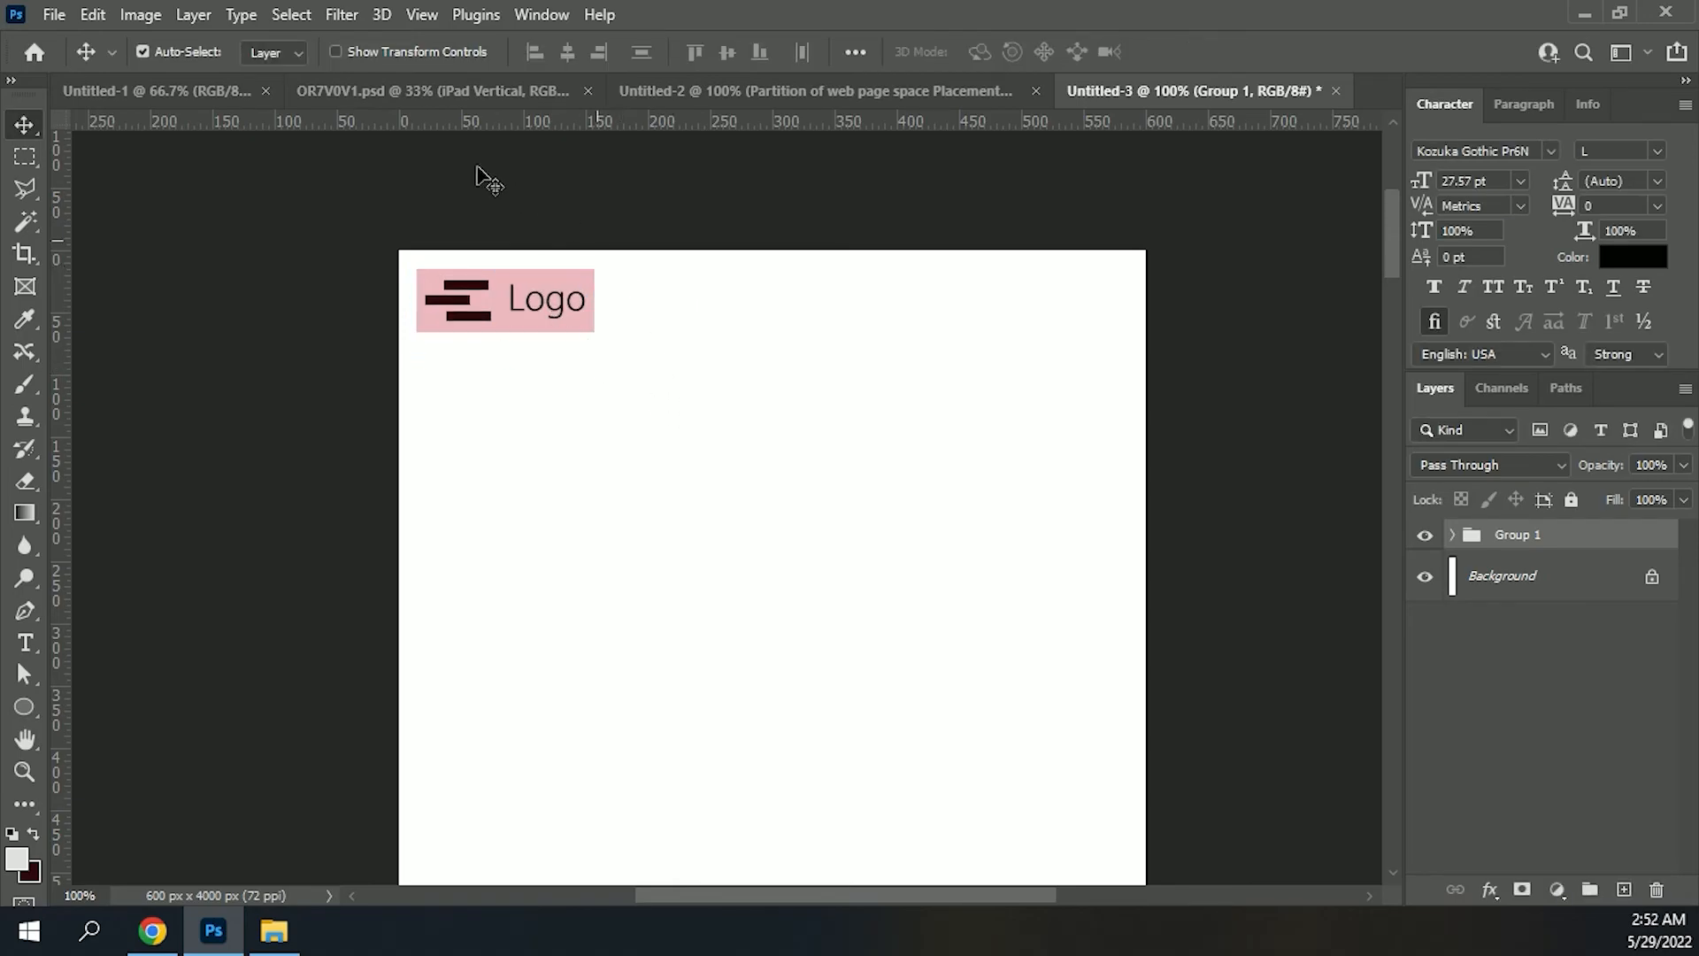
Step: Check the navigation in Untitled-1, then in Untitled-3 duplicate the logo's three bars to the page's right edge, level with the logo
left_click(167, 97)
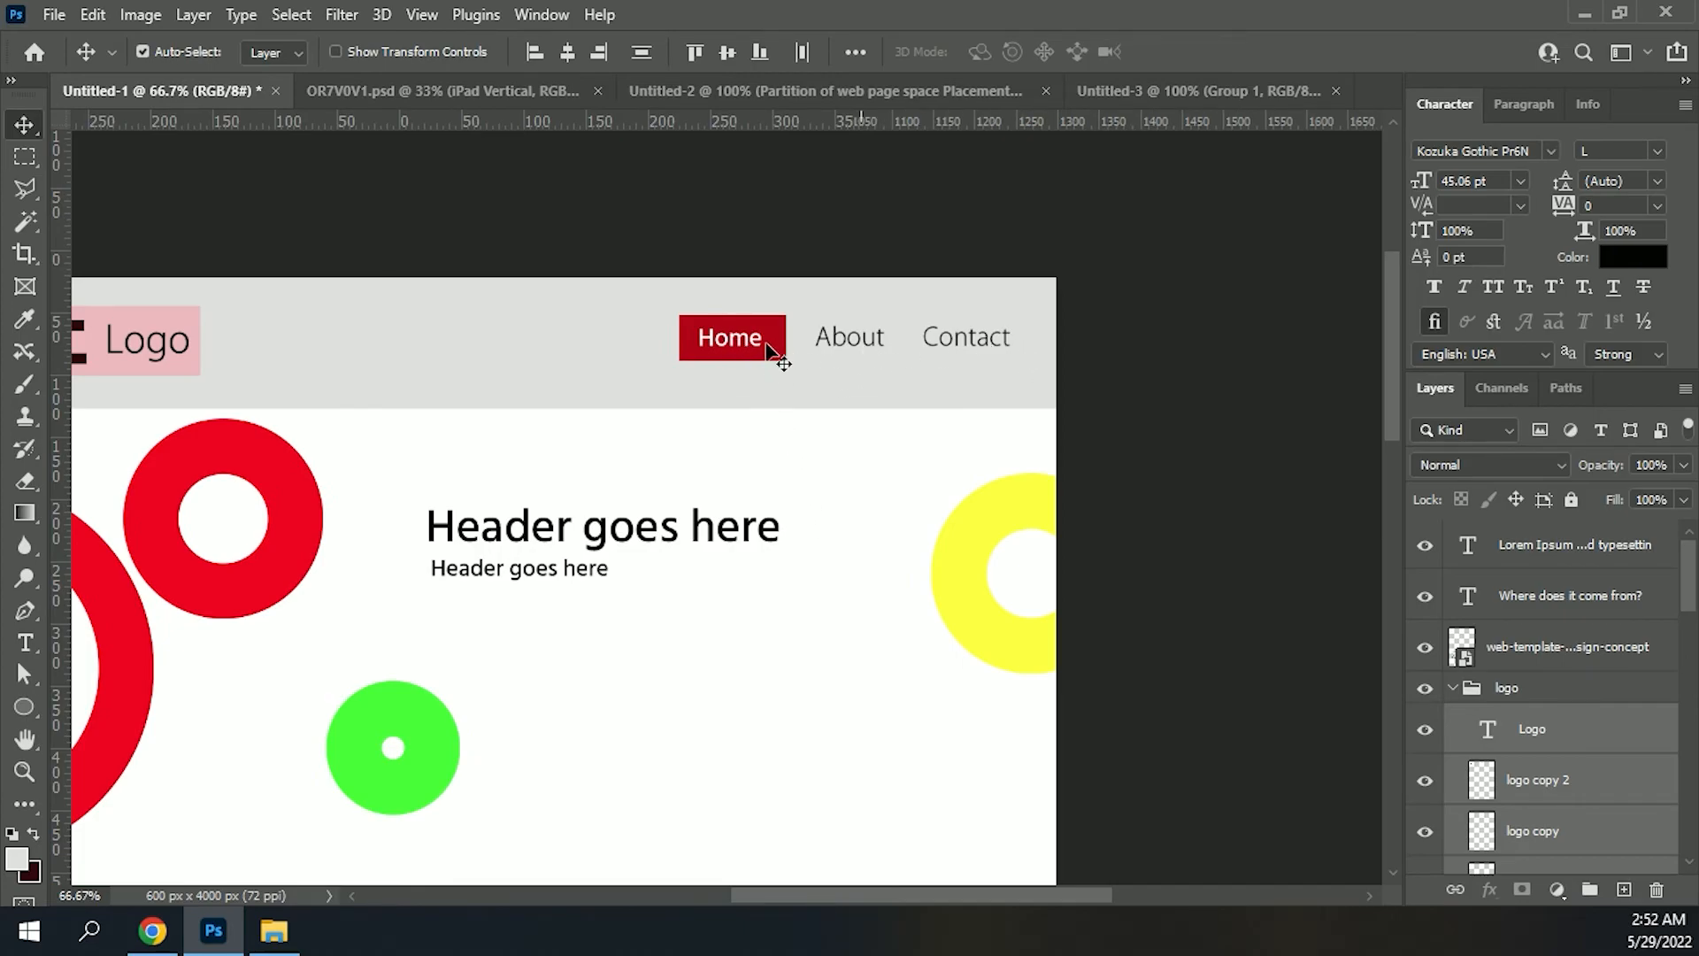
left_click(1107, 91)
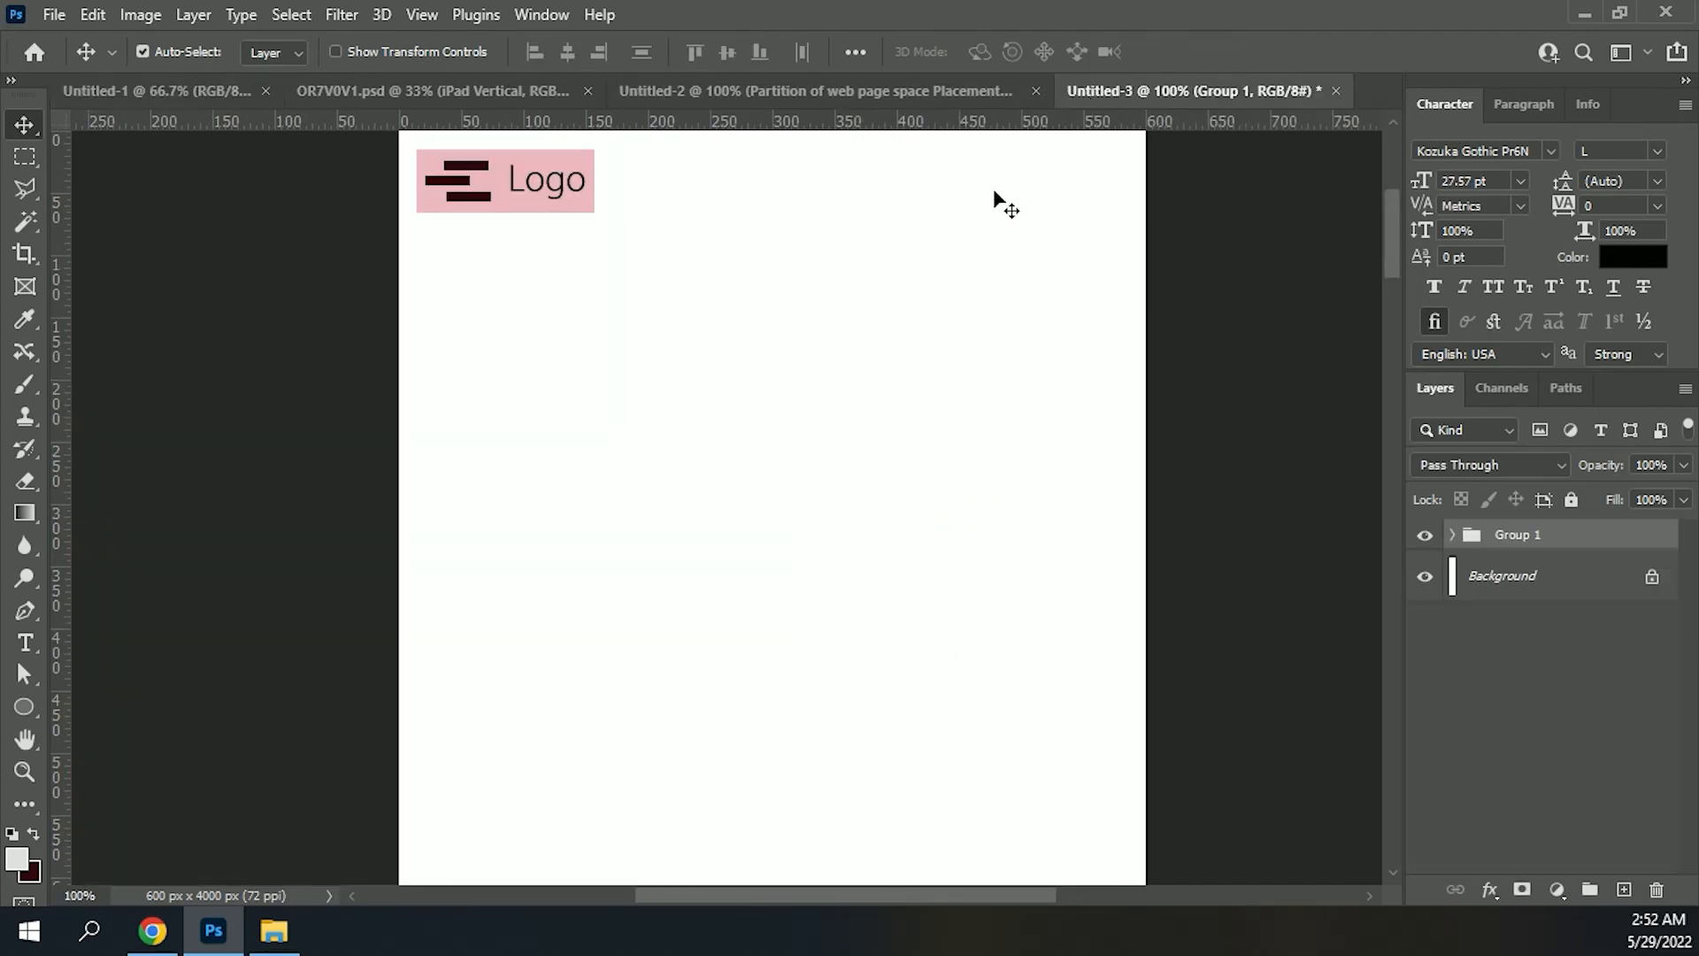
left_click_drag(858, 245, 814, 452)
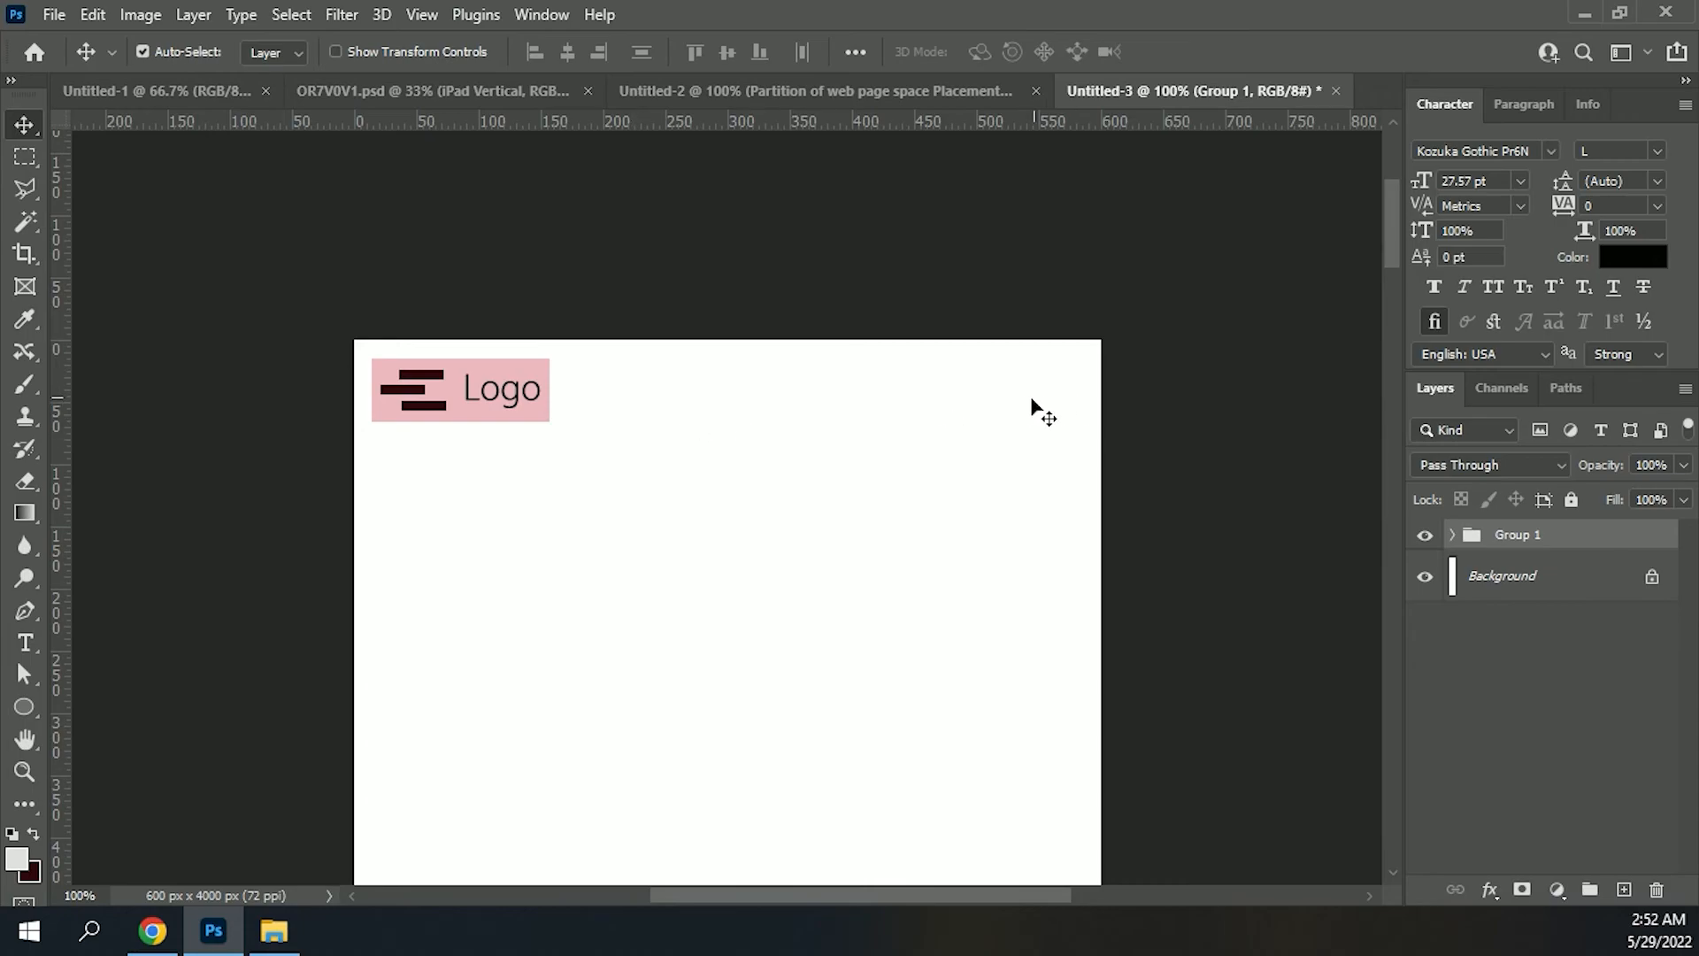
left_click(414, 389)
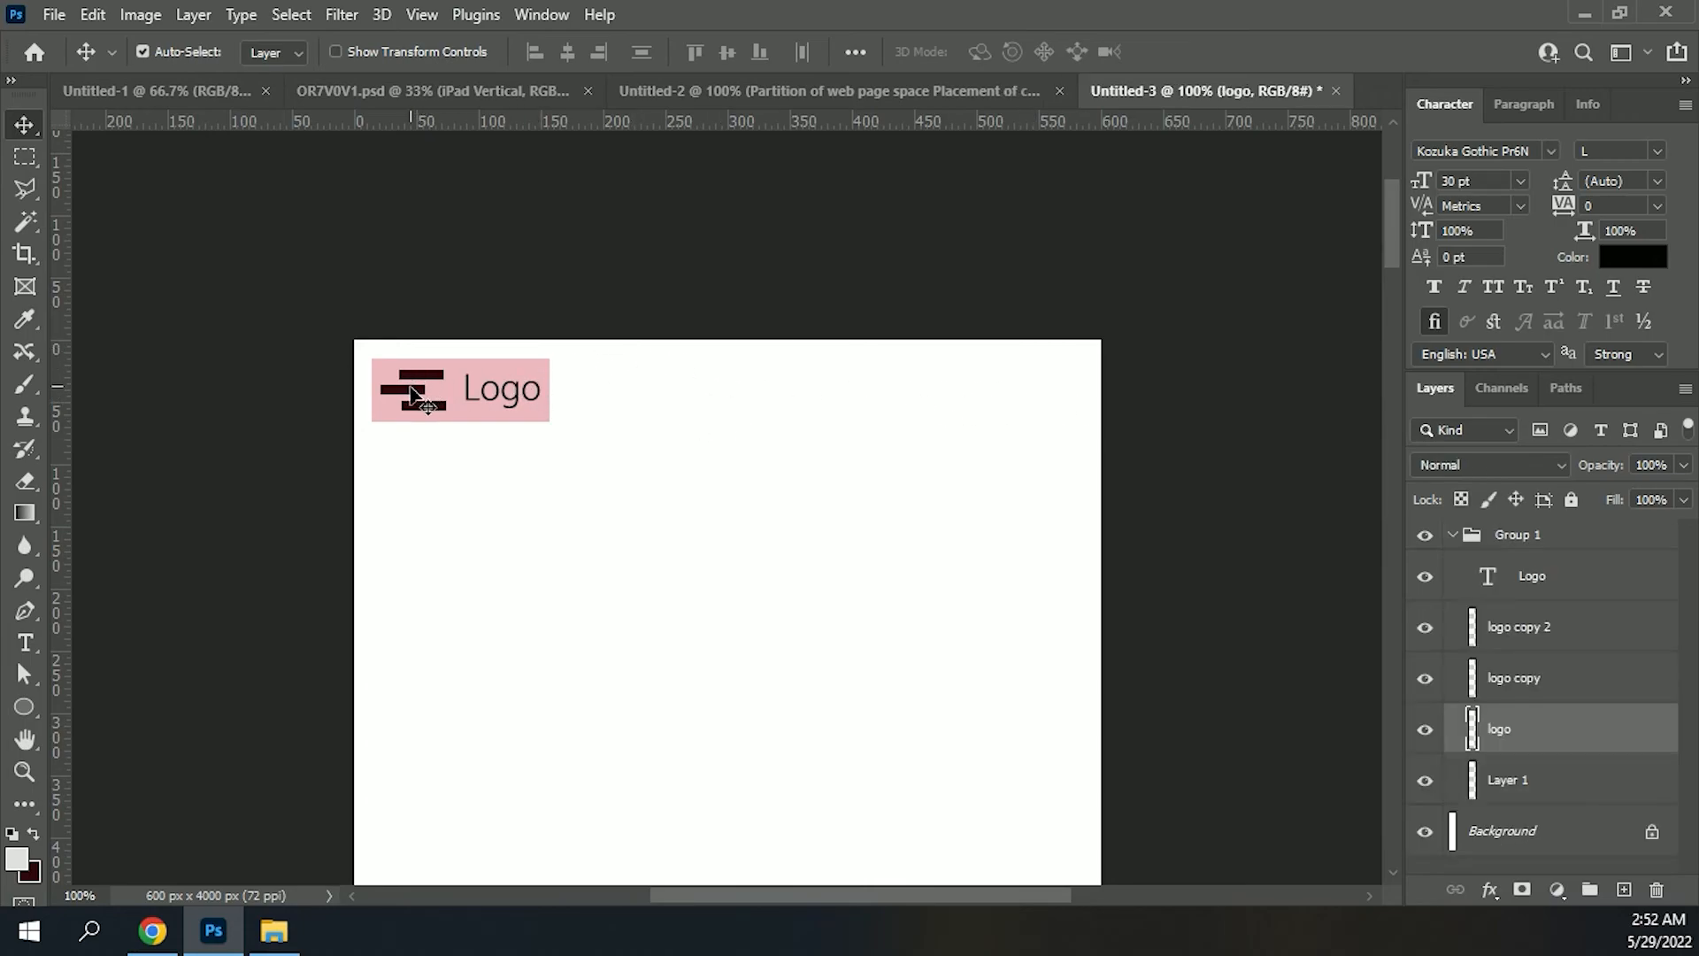
left_click(421, 374, "shift")
left_click(431, 407, "shift")
left_click_drag(432, 406, 826, 404)
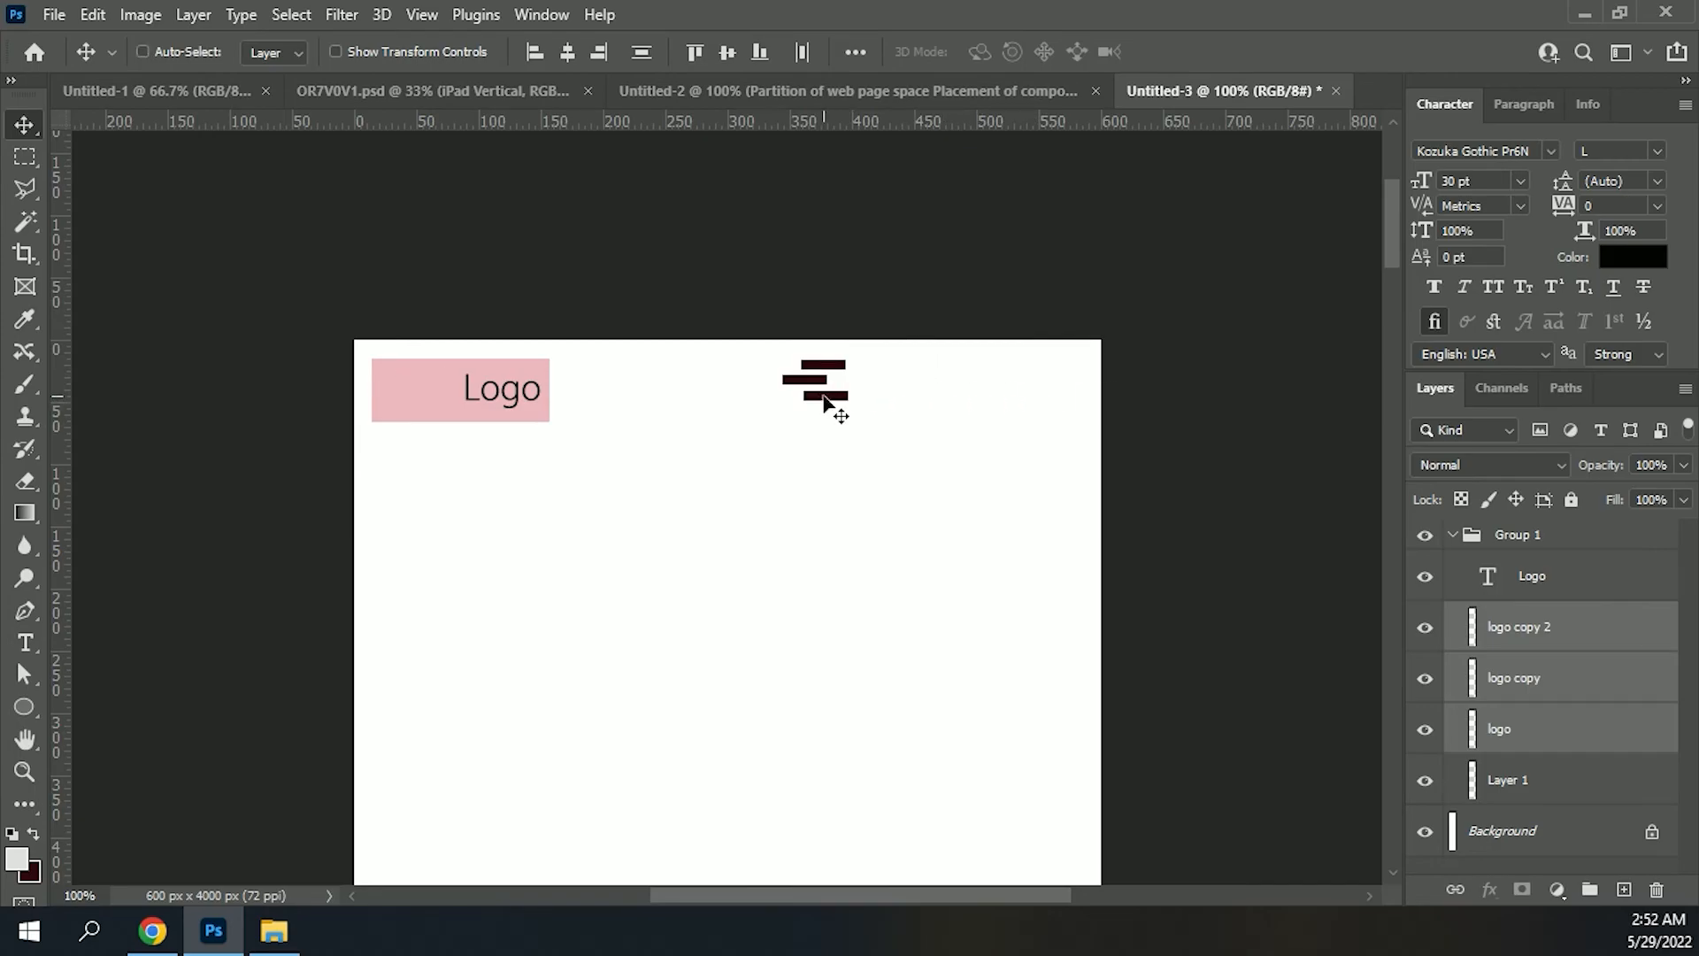
key("ctrl+z")
left_click_drag(434, 409, 1053, 407)
left_click(1181, 407)
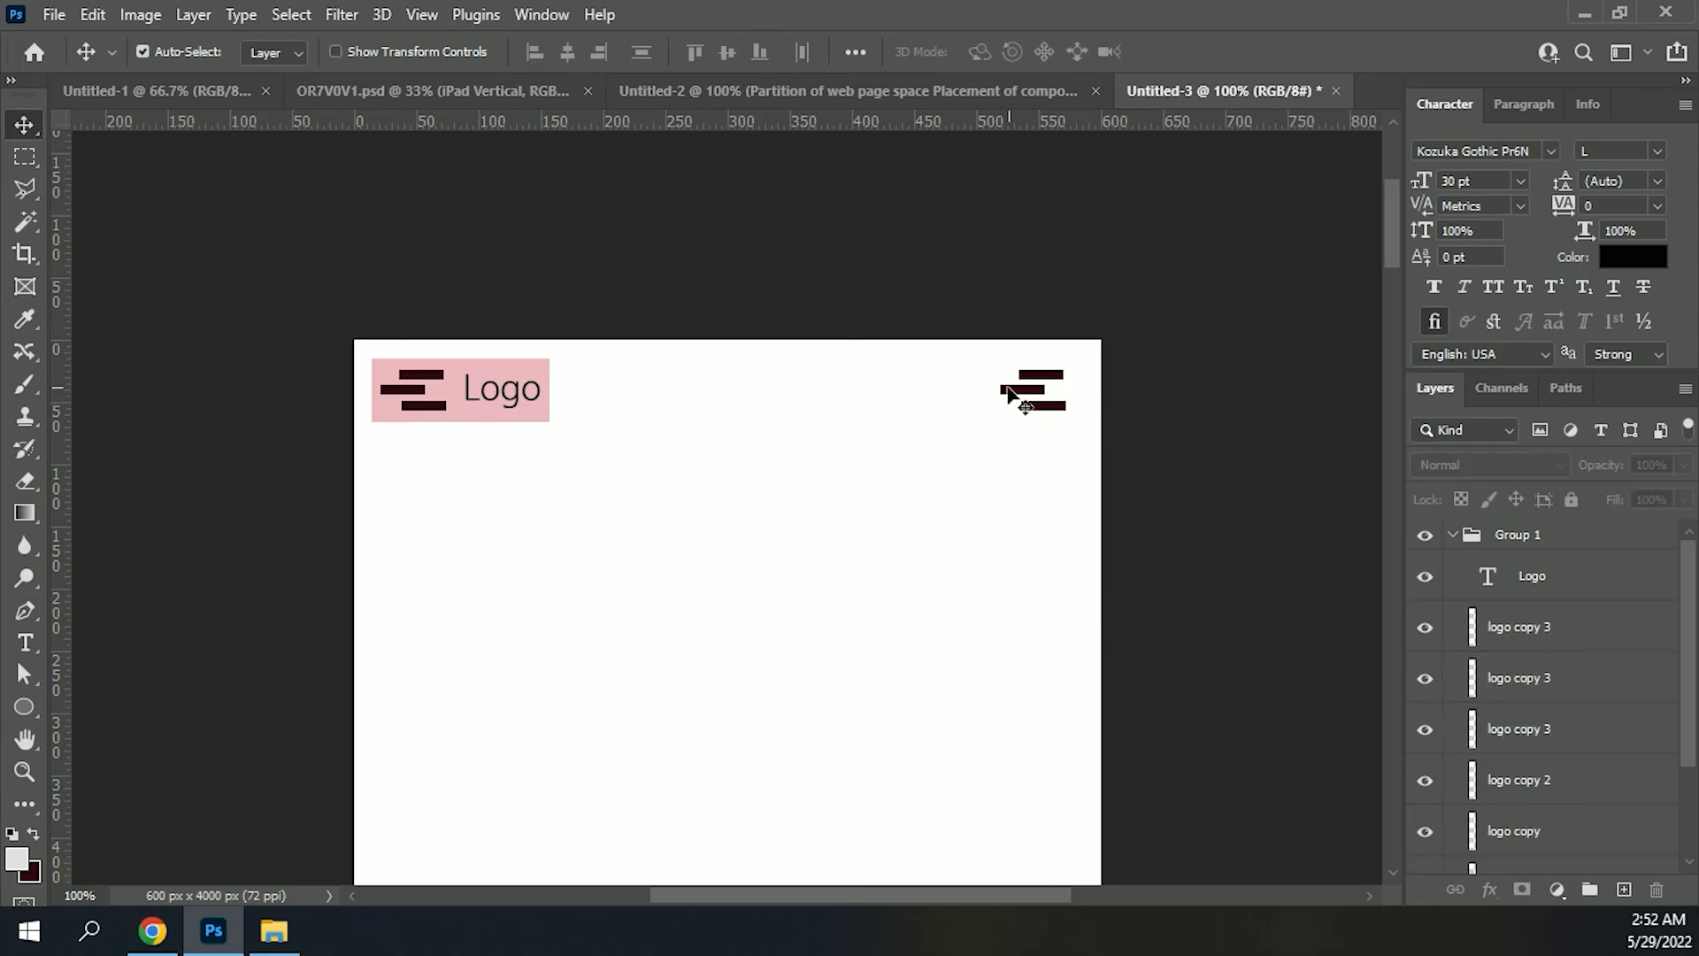
Step: Align the three duplicated bars near the page's right edge into an evenly stacked hamburger menu icon
left_click(1009, 390)
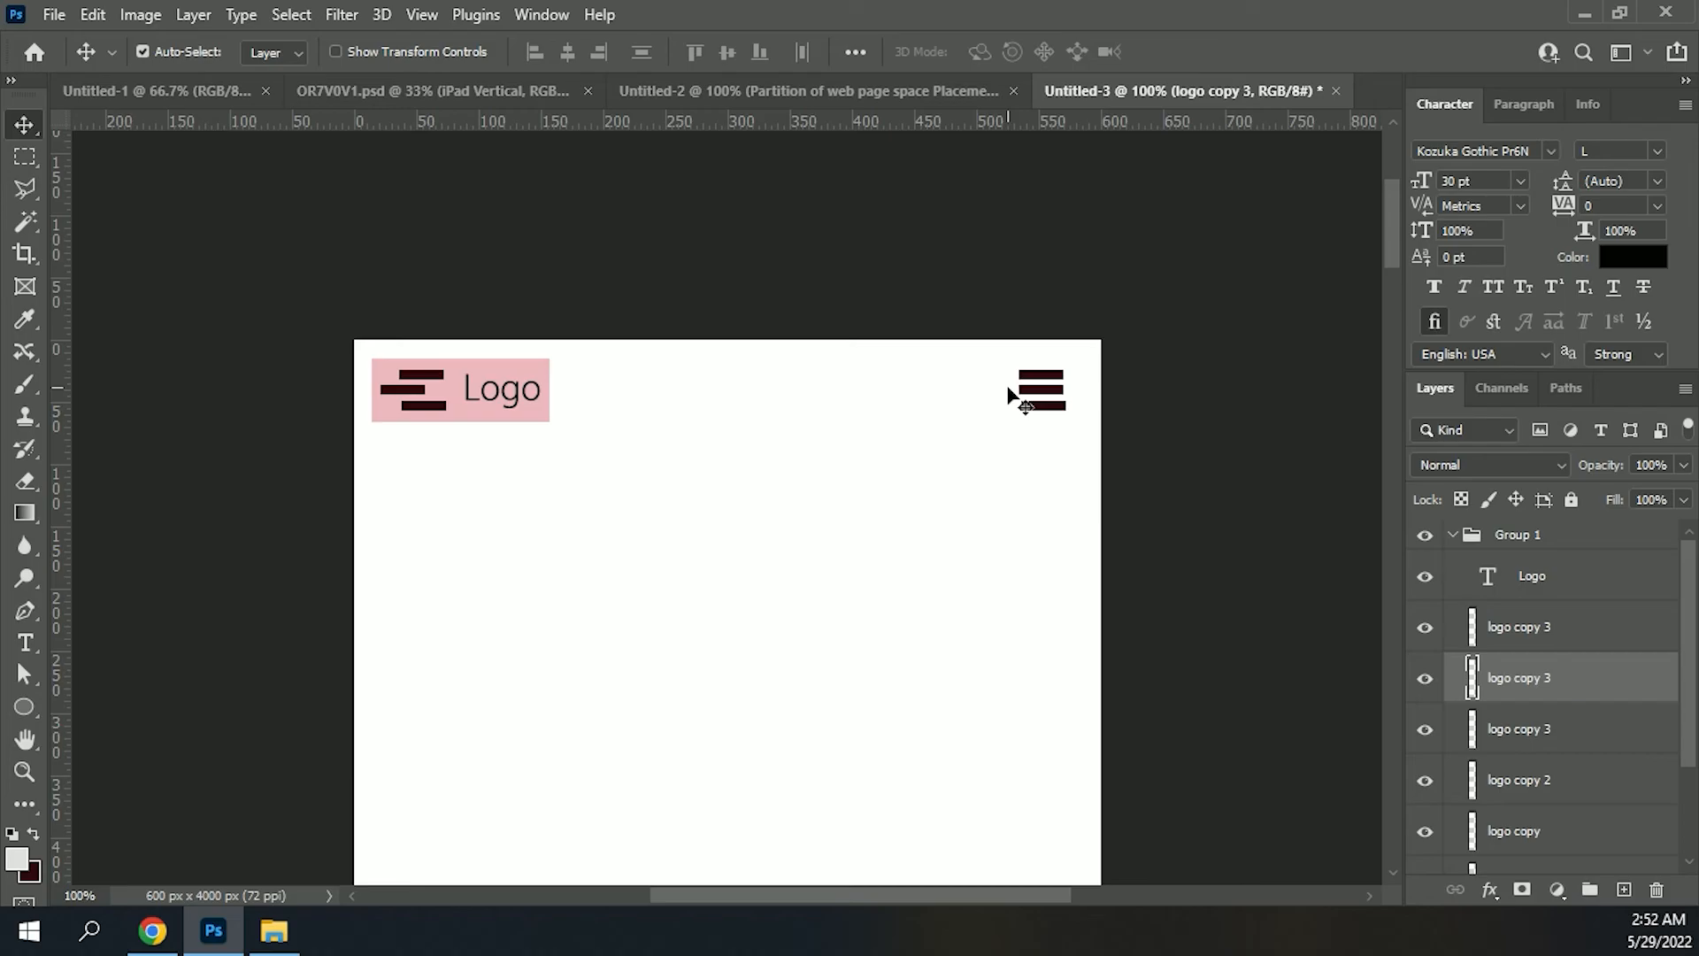
left_click(1047, 413)
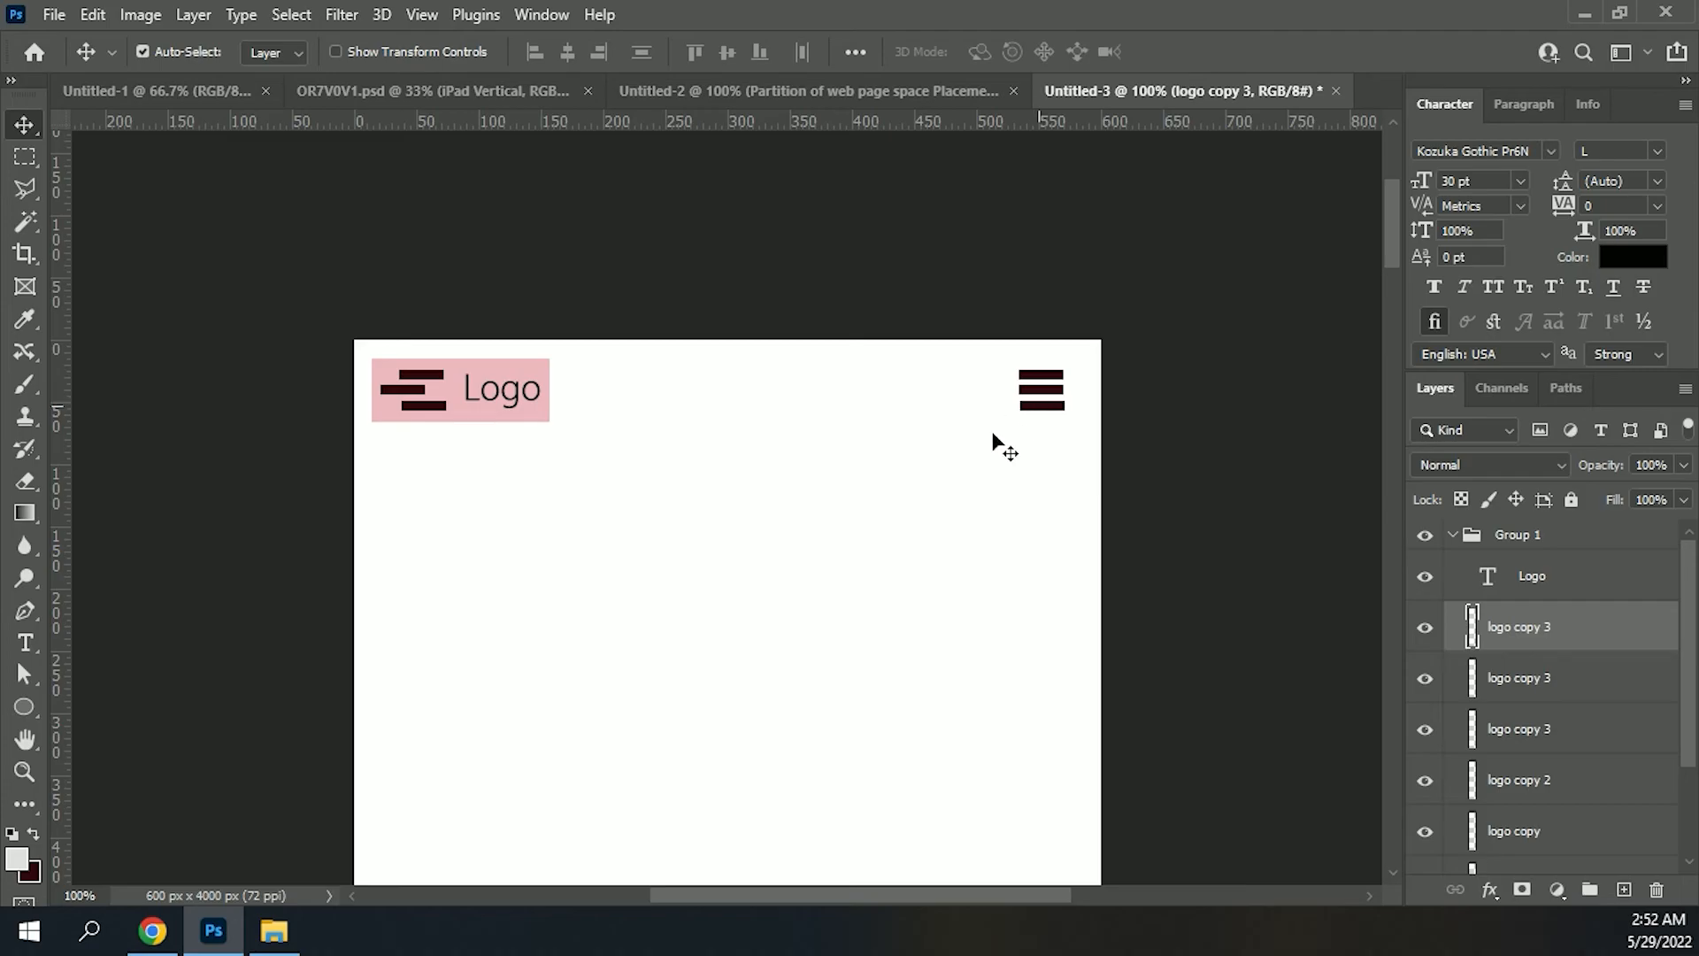
scroll(938, 416, "down", 2)
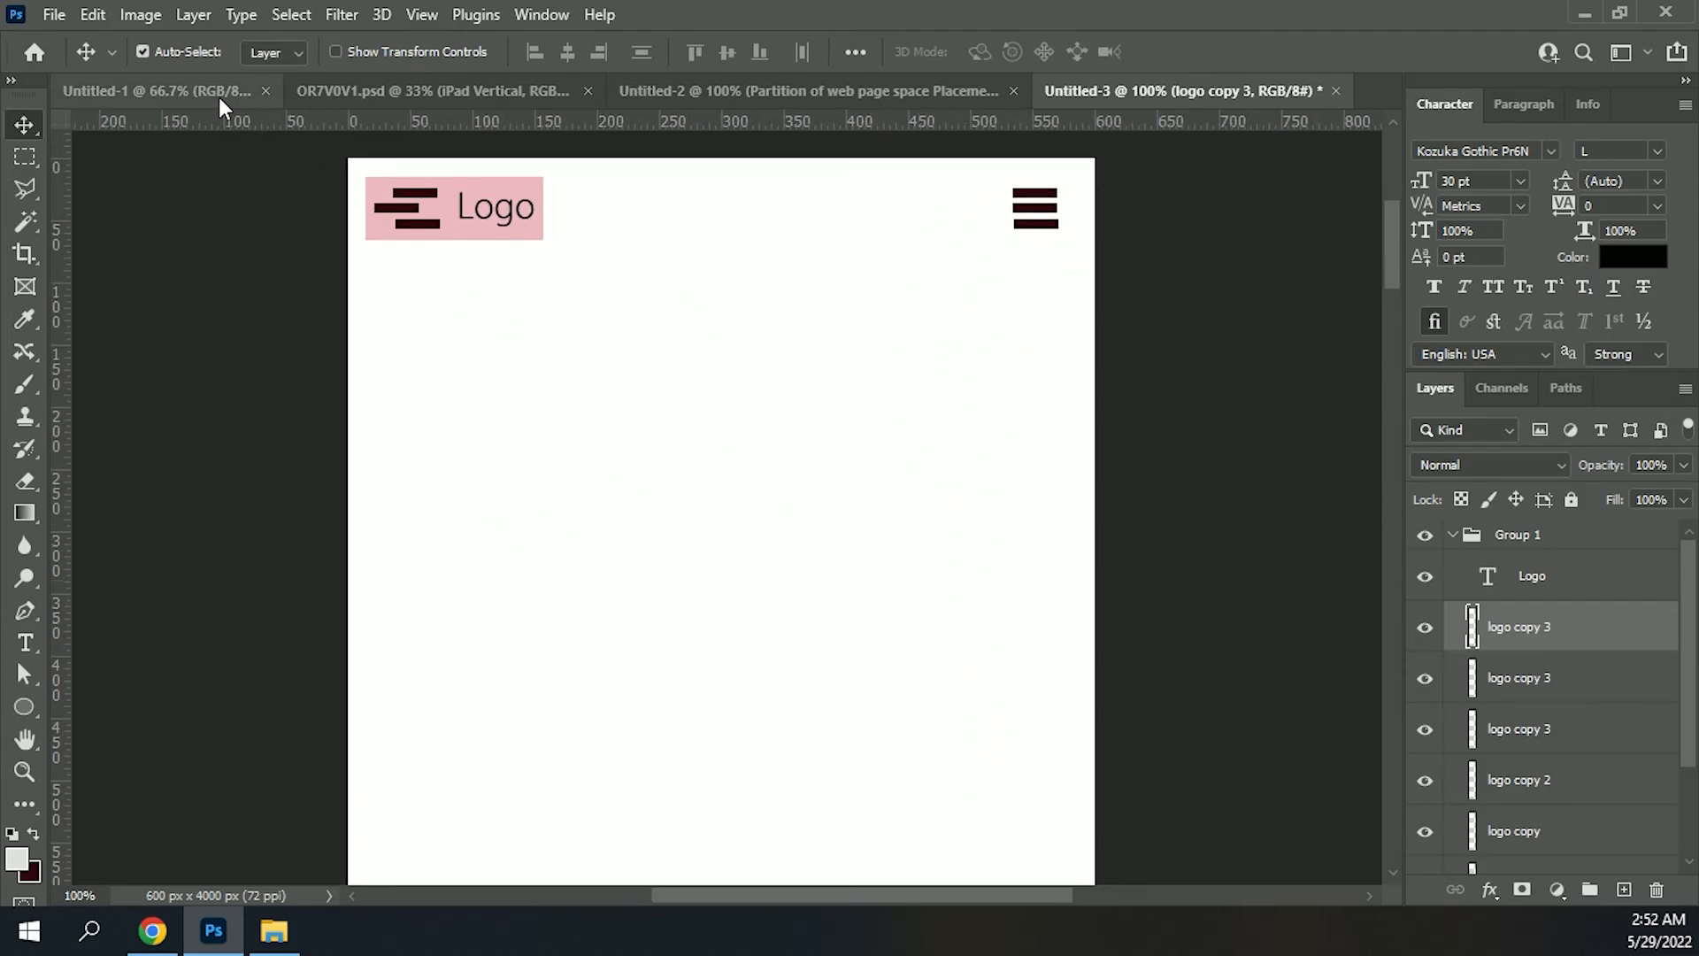
Step: Copy the two red rings and the green ring from Untitled-1 into Untitled-3, below the logo
left_click(193, 92)
left_click_drag(562, 459, 761, 433)
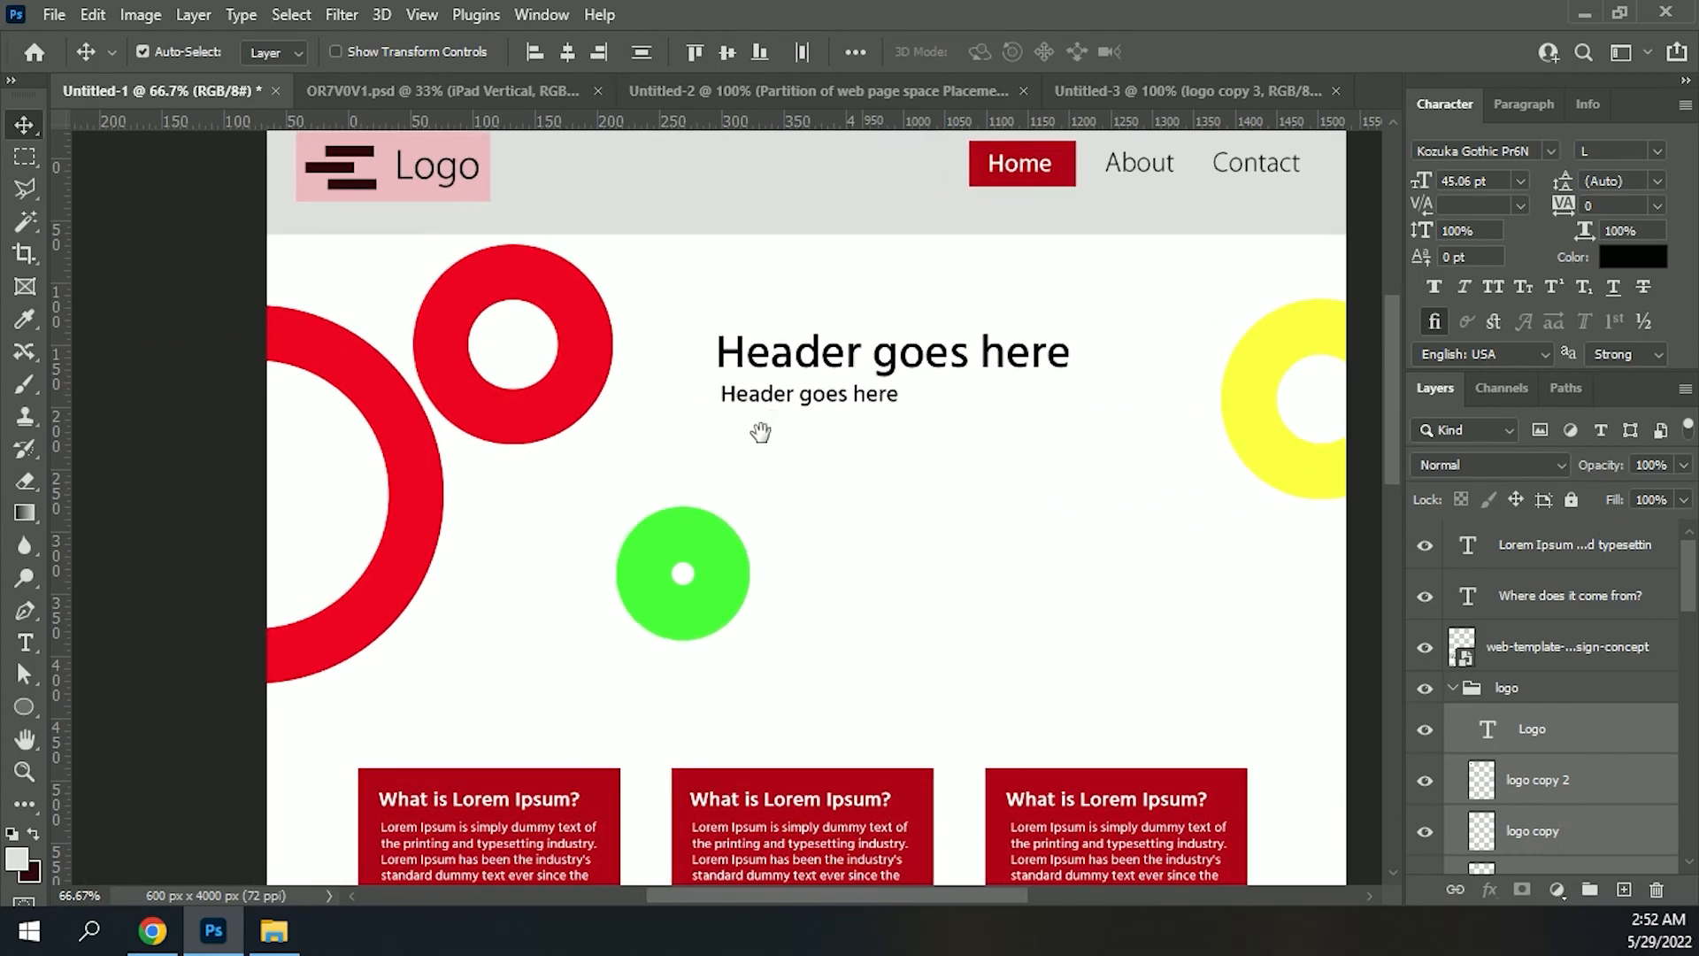
left_click(411, 448)
left_click(523, 414, "shift")
left_click(660, 563, "shift")
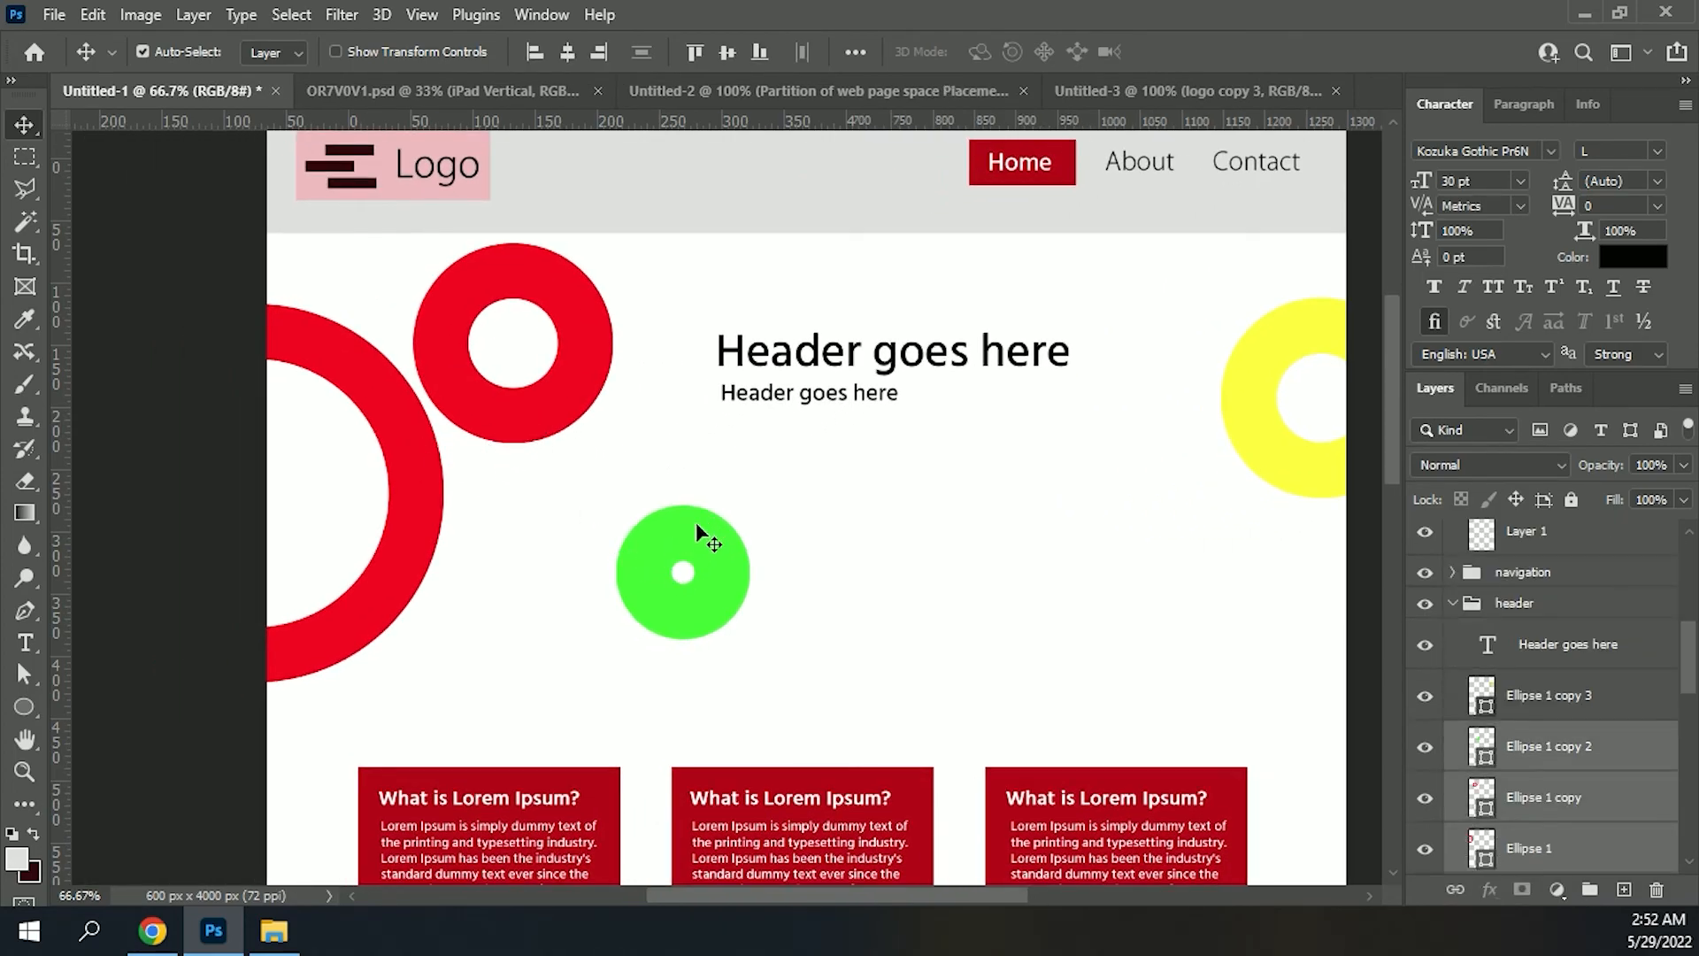
left_click_drag(696, 531, 1247, 91)
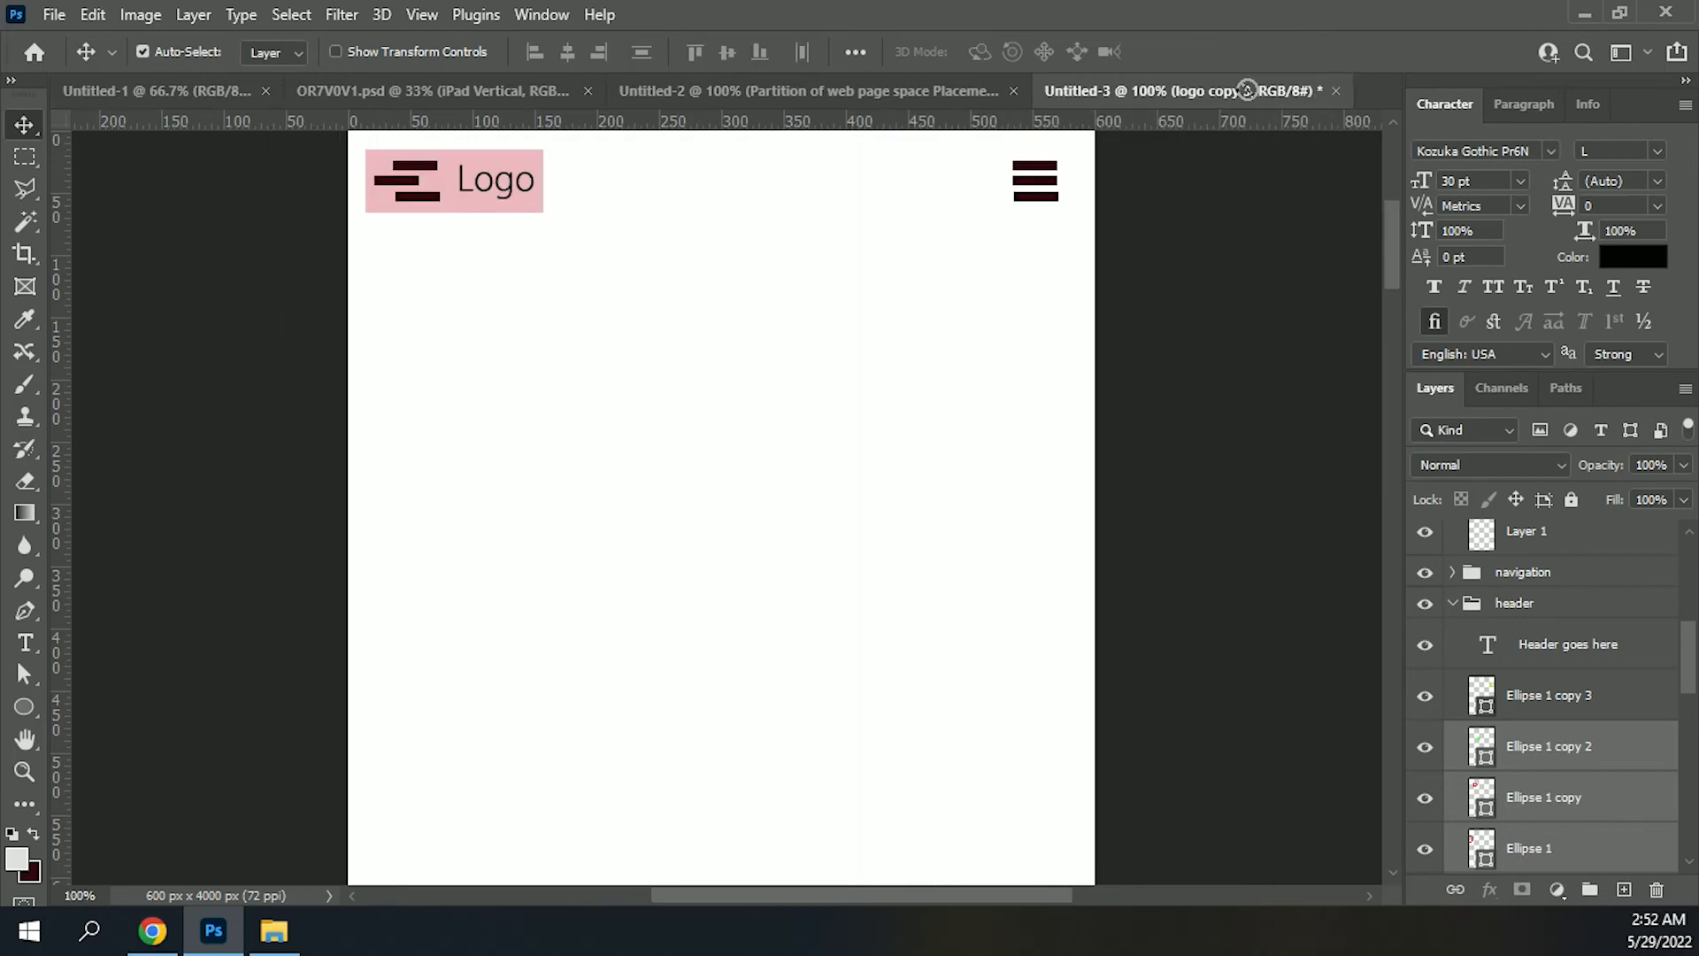
left_click_drag(669, 421, 550, 516)
Step: Scale the three rings to about 70% and position them so the large red ring runs off the page's left edge
key("ctrl+t")
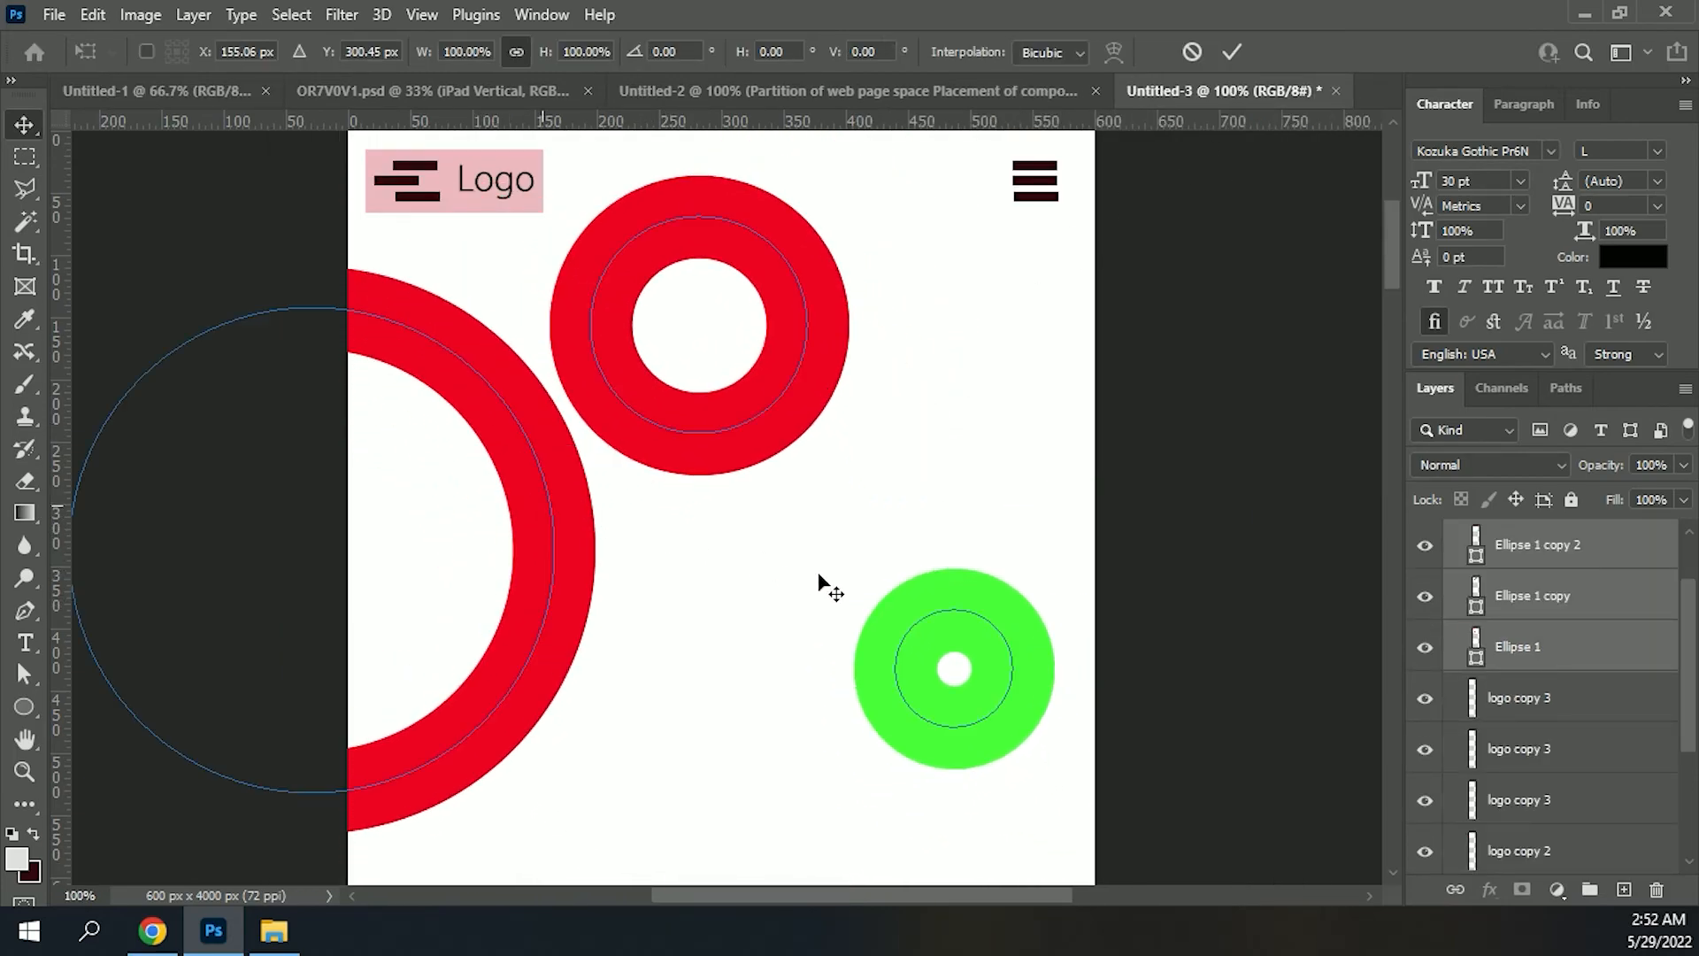
left_click_drag(1048, 181, 482, 542)
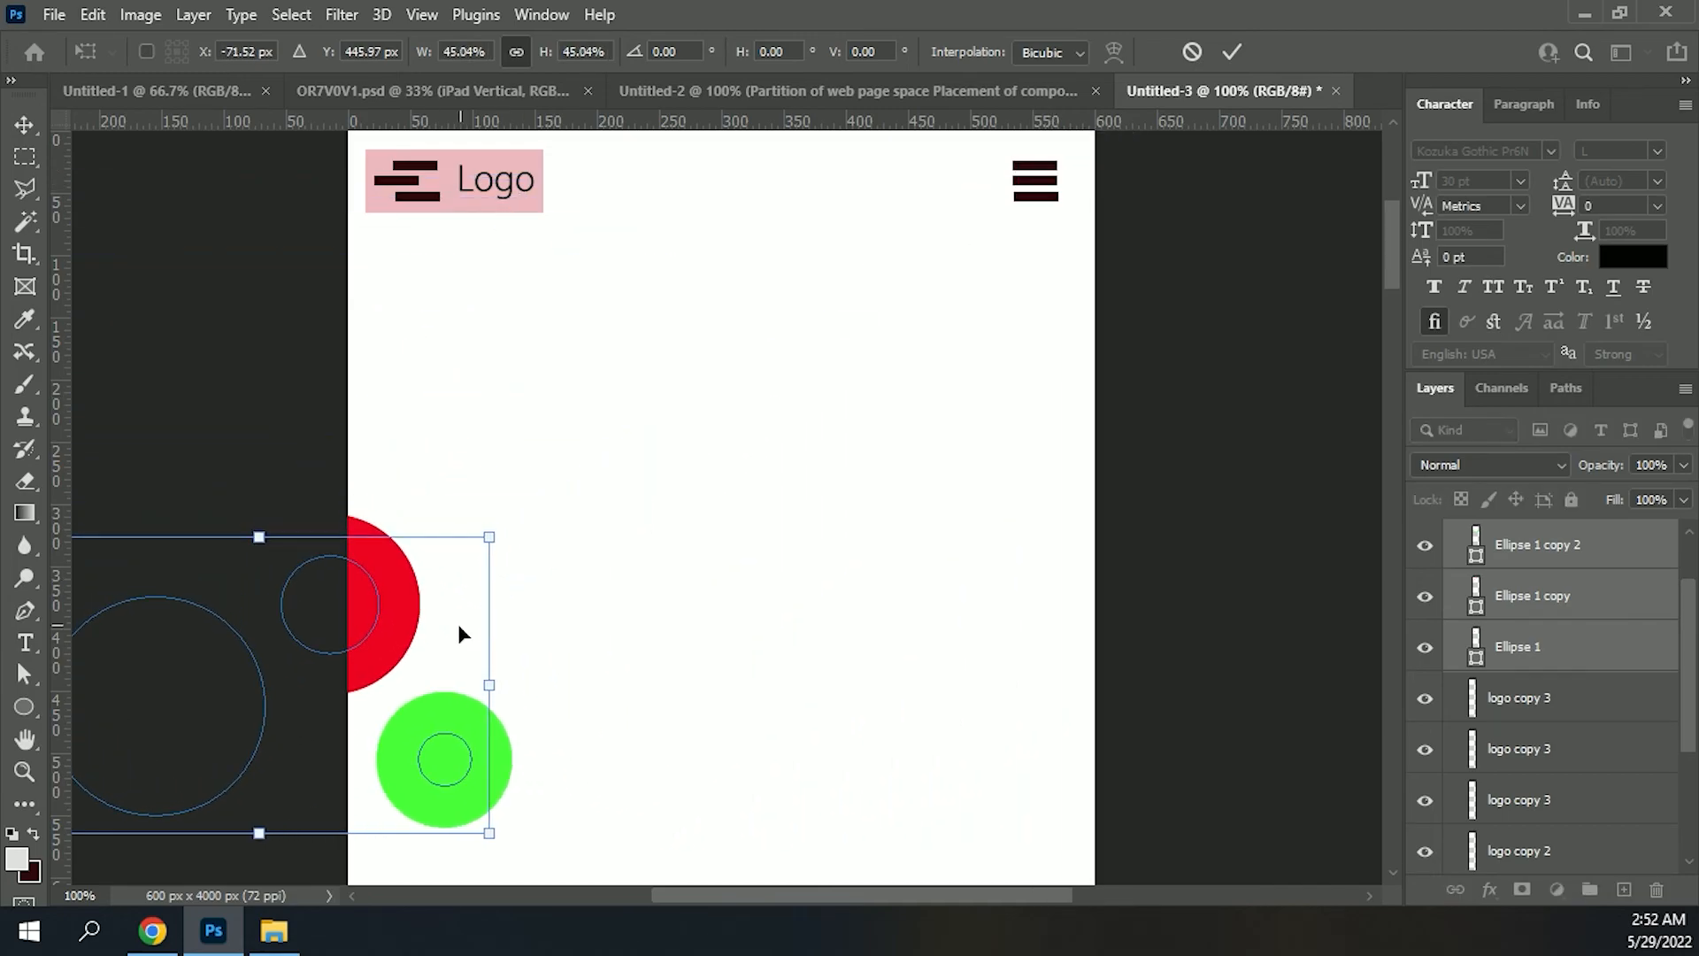
left_click_drag(458, 624, 763, 377)
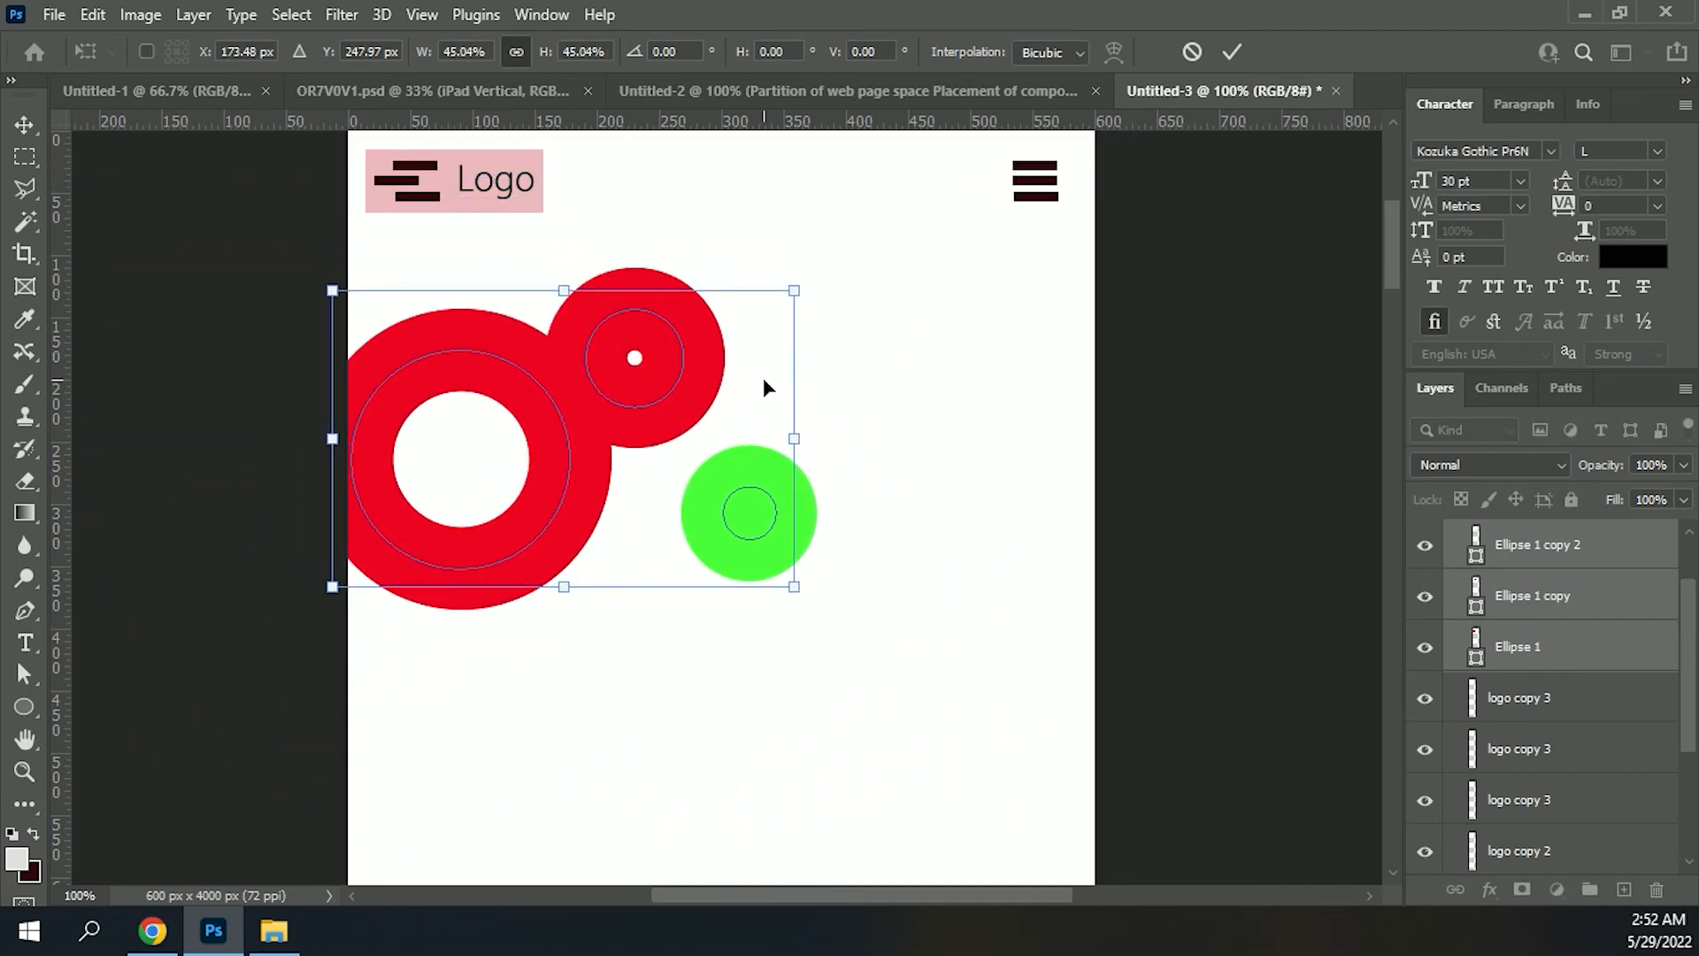
left_click_drag(800, 593, 1055, 757)
left_click_drag(675, 631, 468, 567)
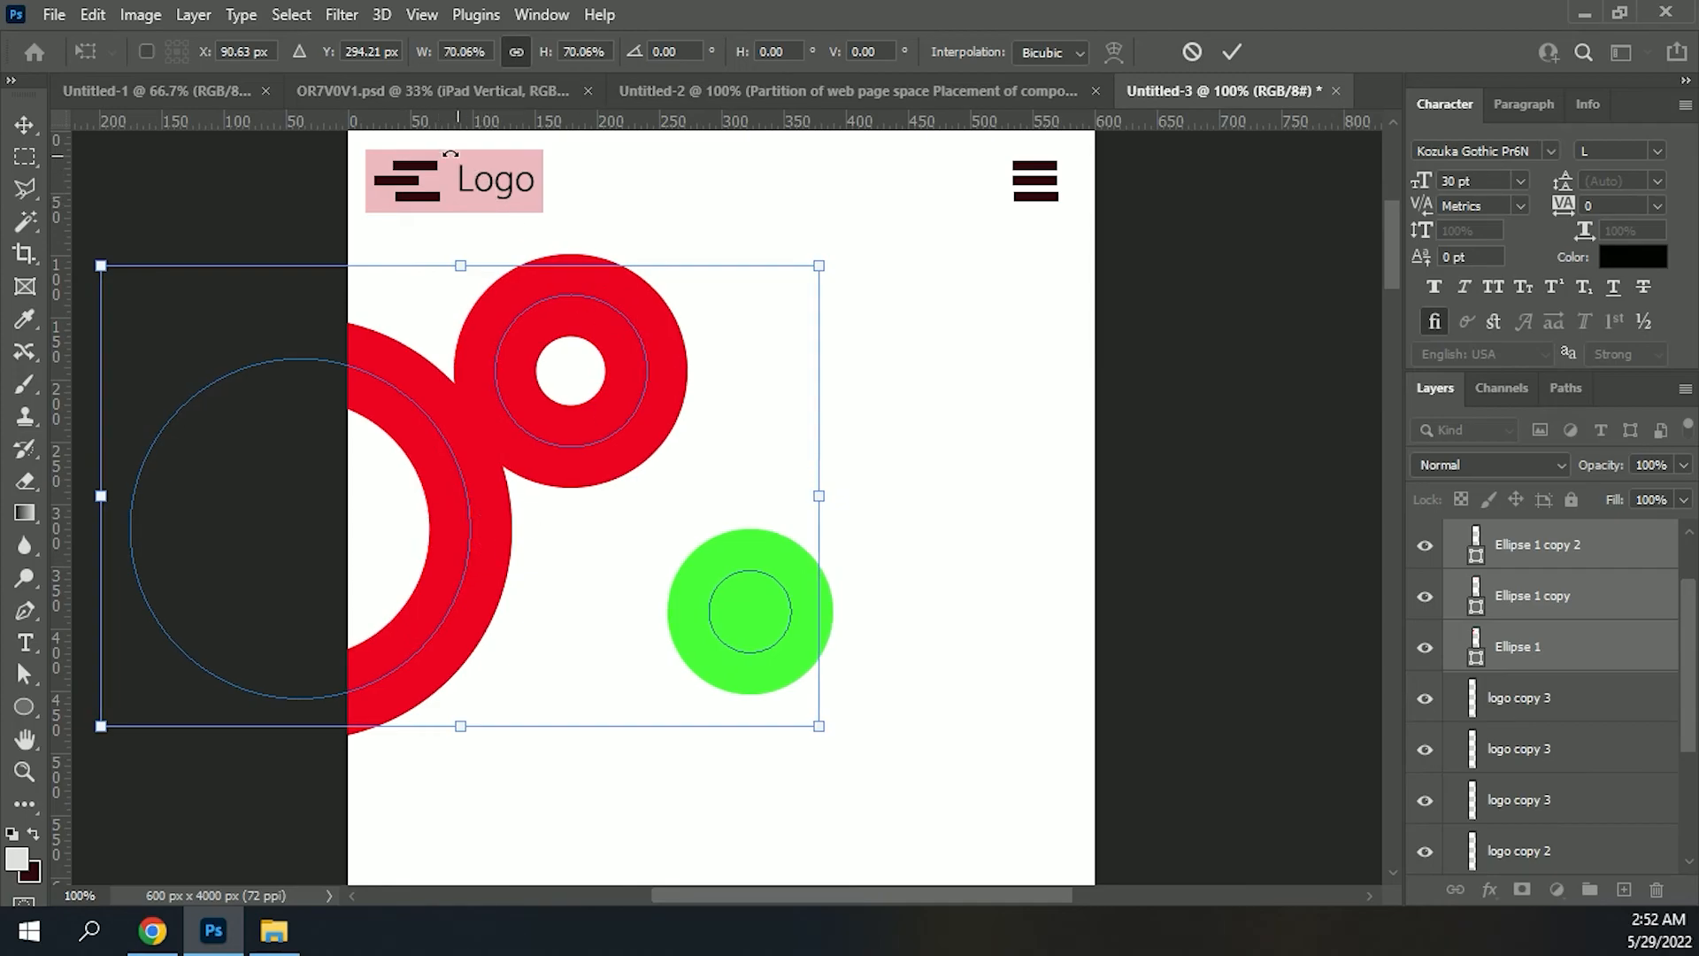
key("Return")
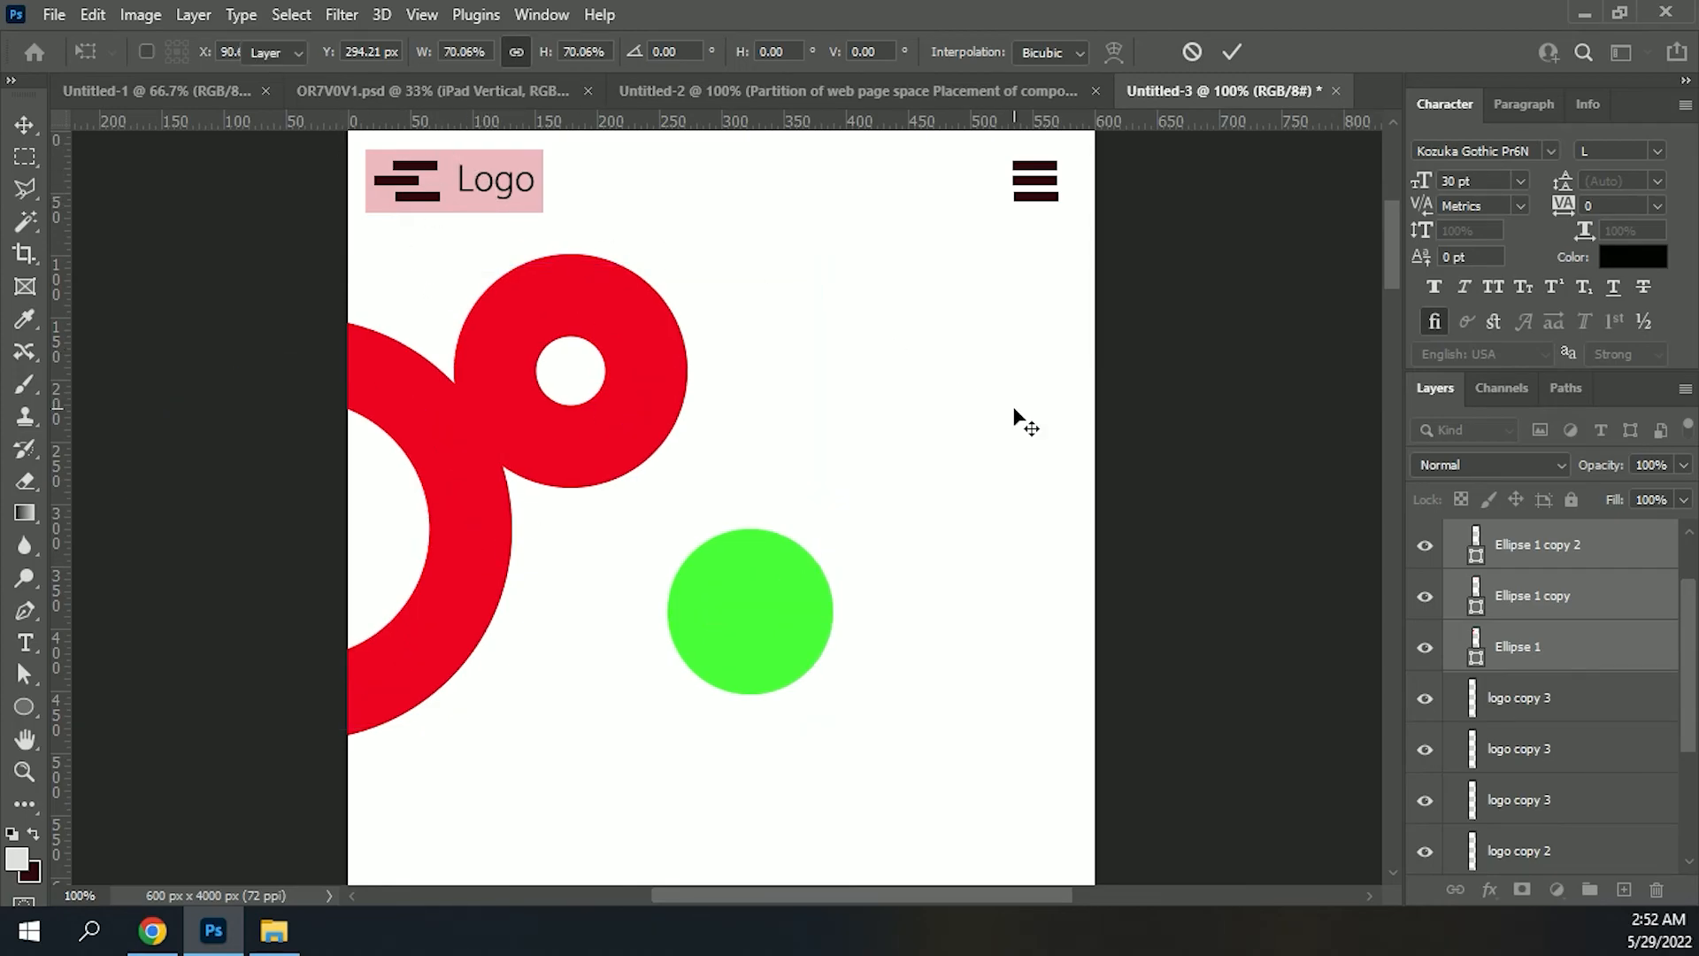
Step: Copy both "Header goes here" text lines from Untitled-1 into Untitled-3, placing them beside the rings
left_click(161, 92)
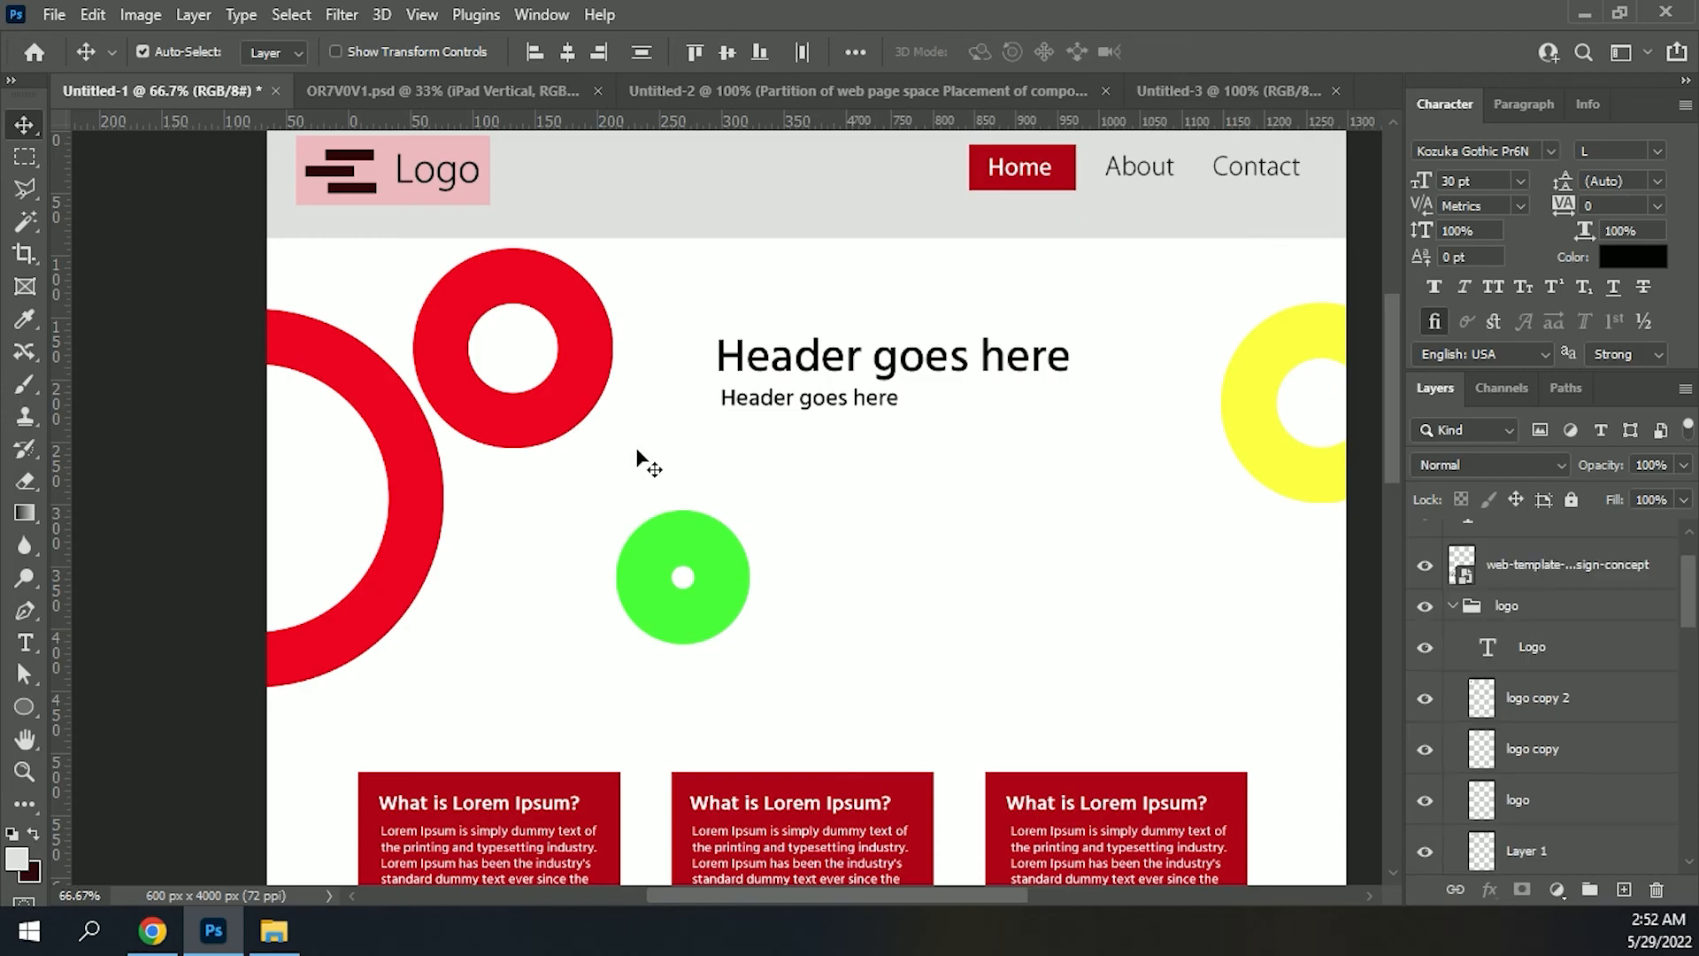
left_click(754, 376)
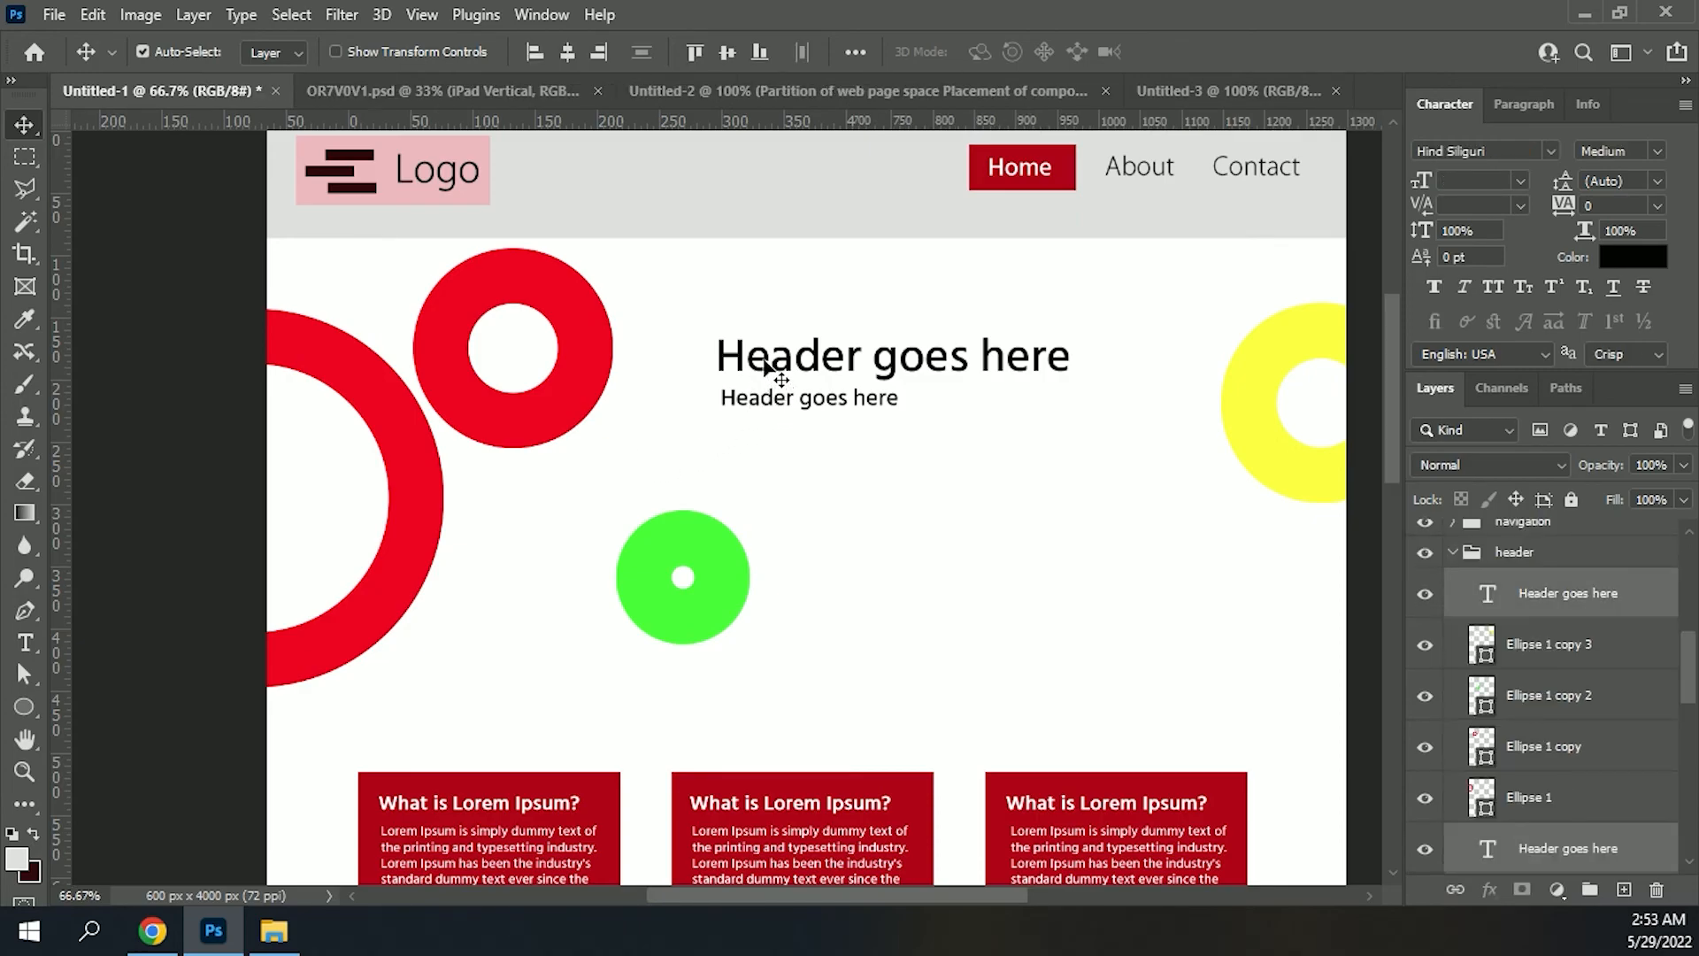
left_click_drag(777, 360, 1181, 104)
left_click(1184, 92)
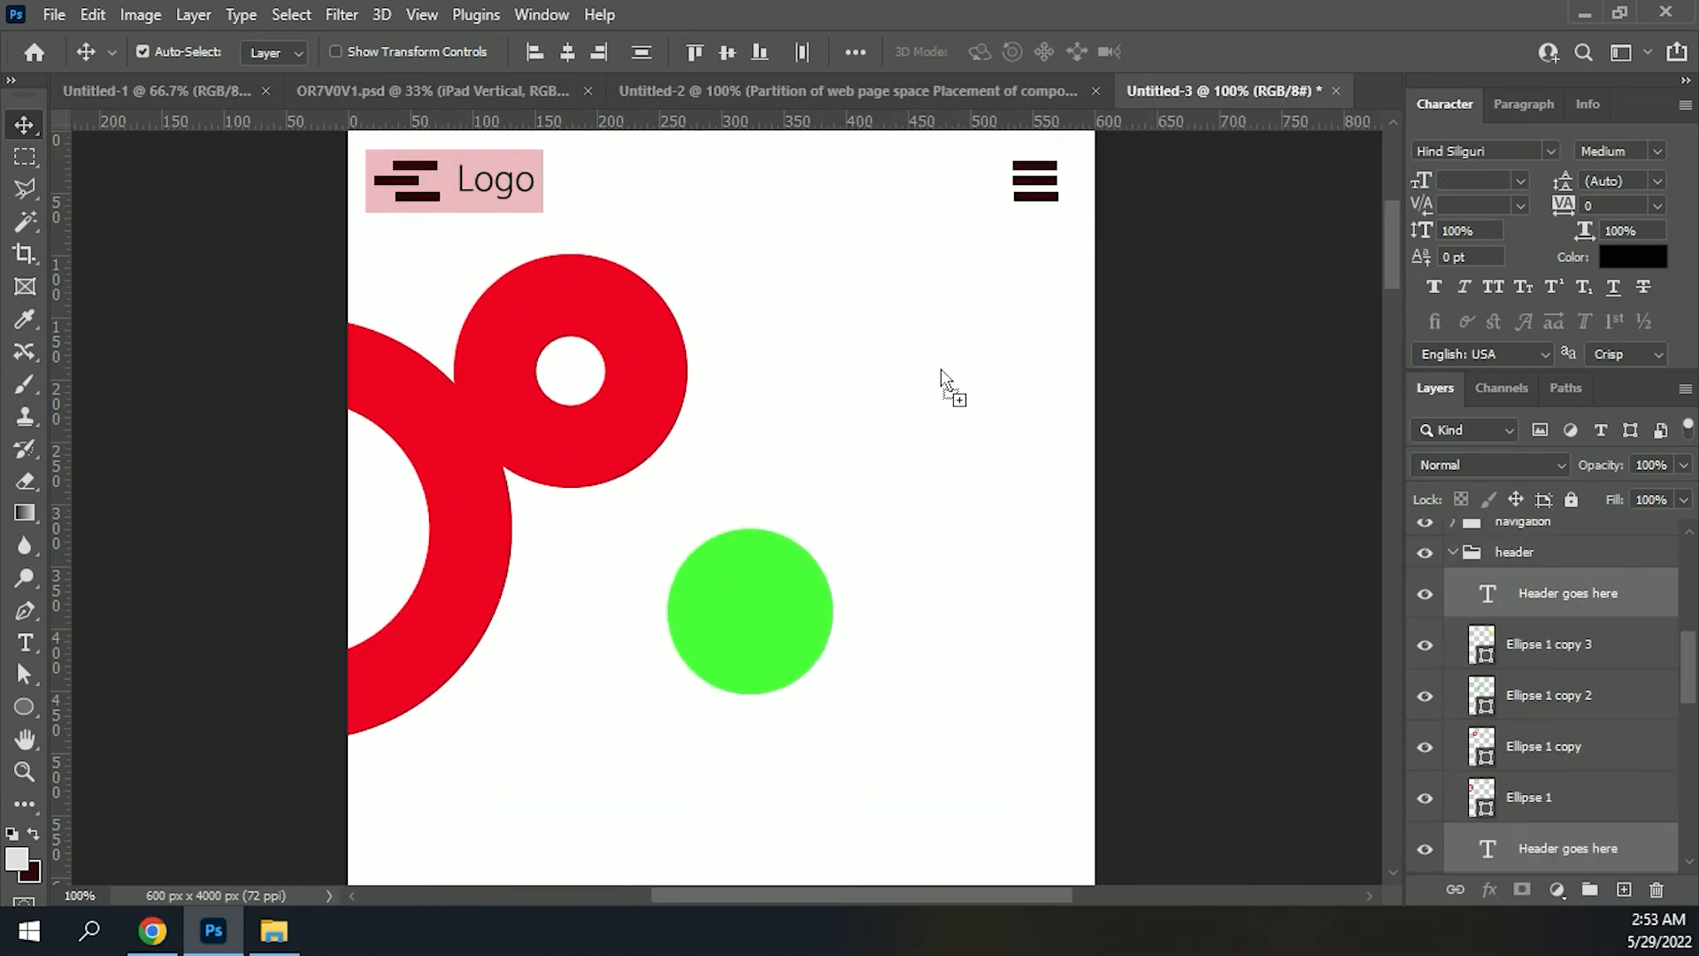
left_click_drag(813, 310, 801, 445)
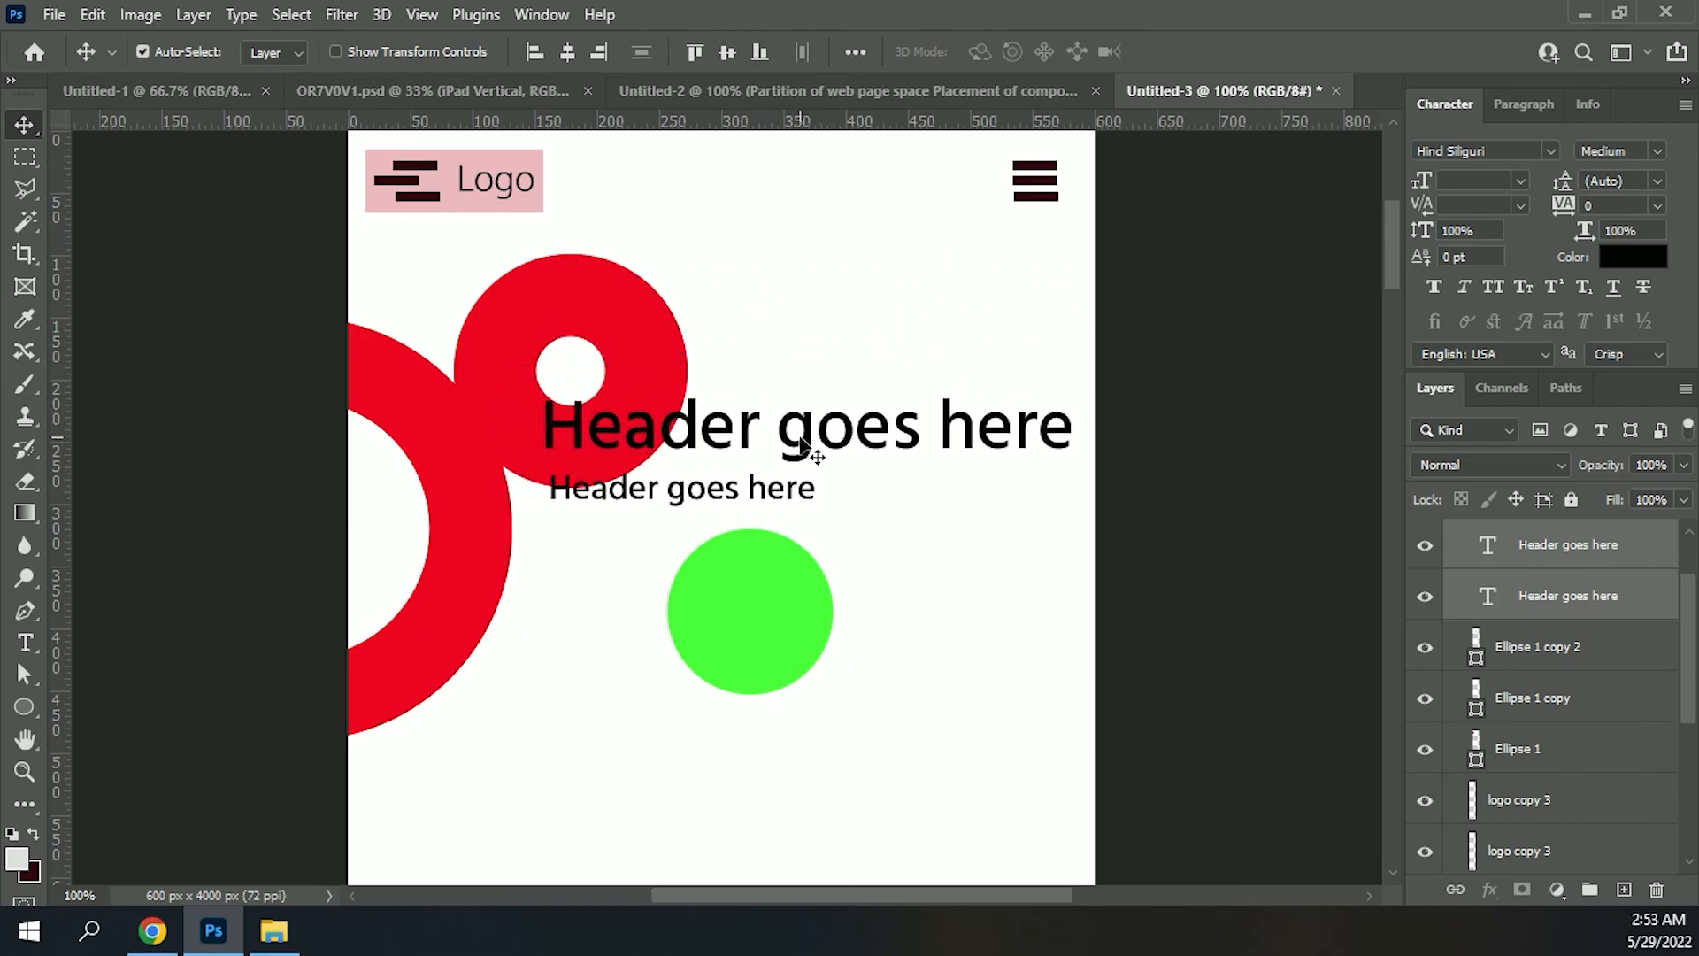
Step: Scale both header text lines down proportionally to about 75%, keeping them near the page's right side
key("ctrl+t")
left_click_drag(545, 398, 763, 352)
key("Return")
Step: Move the small red ring left over the large ring and the green circle partly off the page's right edge
left_click_drag(659, 416, 540, 460)
left_click_drag(727, 592, 1083, 533)
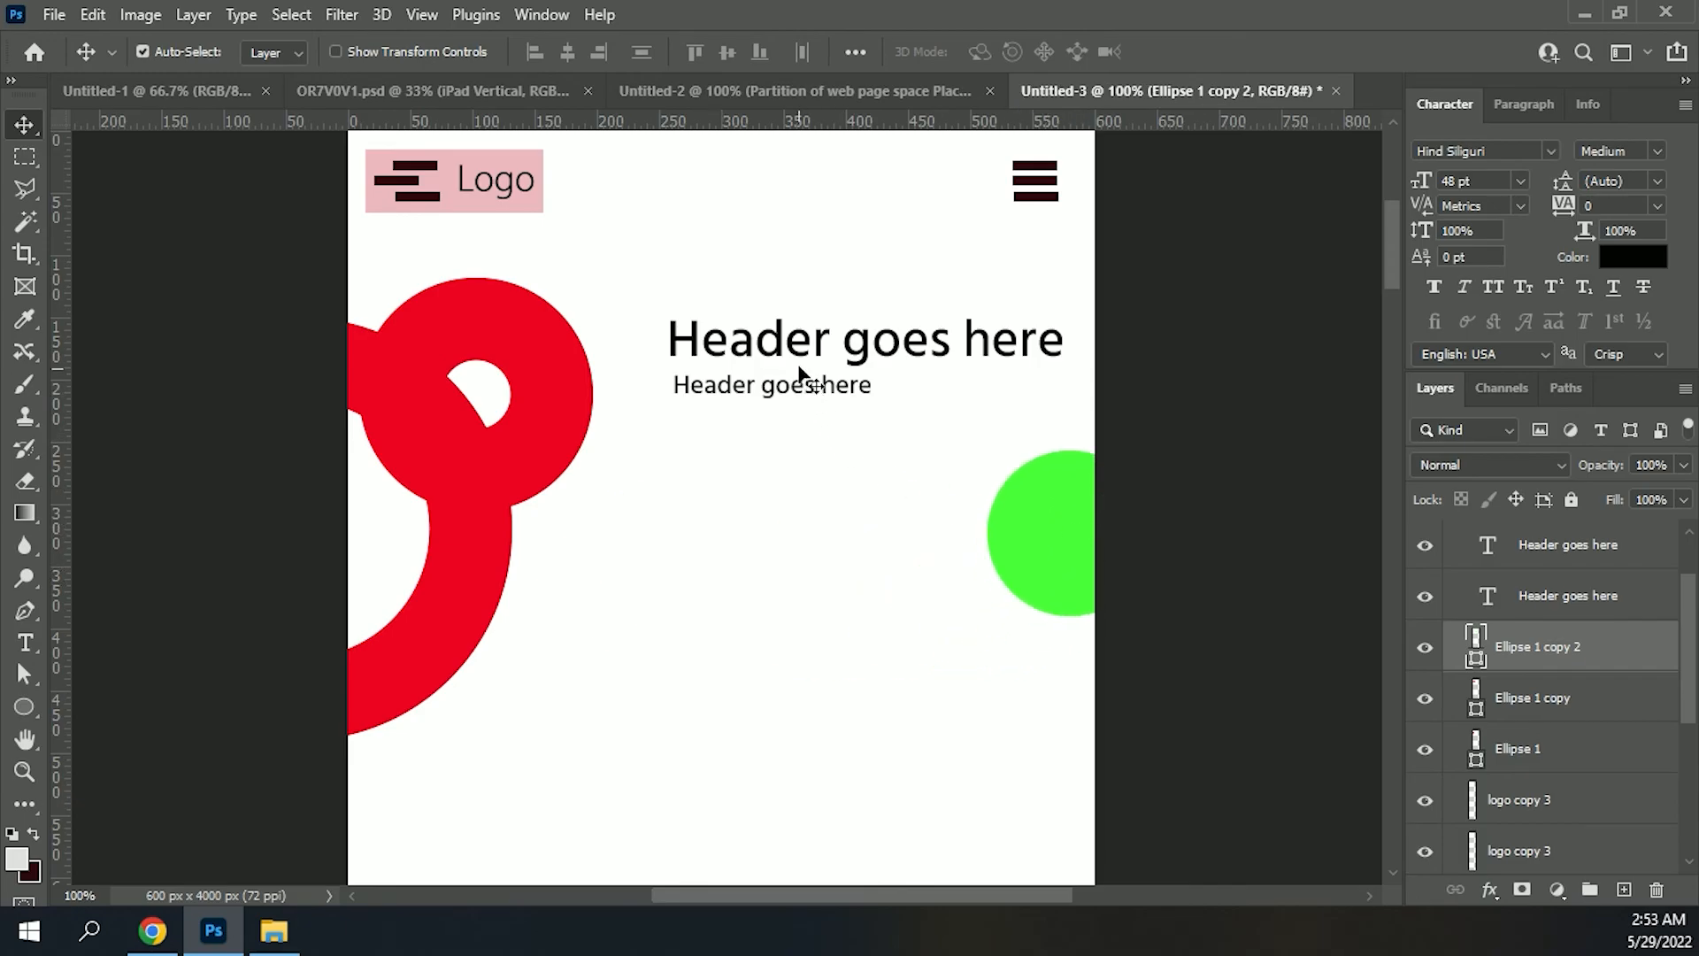
Step: Move both header text lines slightly down and left, between the red rings and the green circle
left_click(795, 356)
left_click(786, 395, "shift")
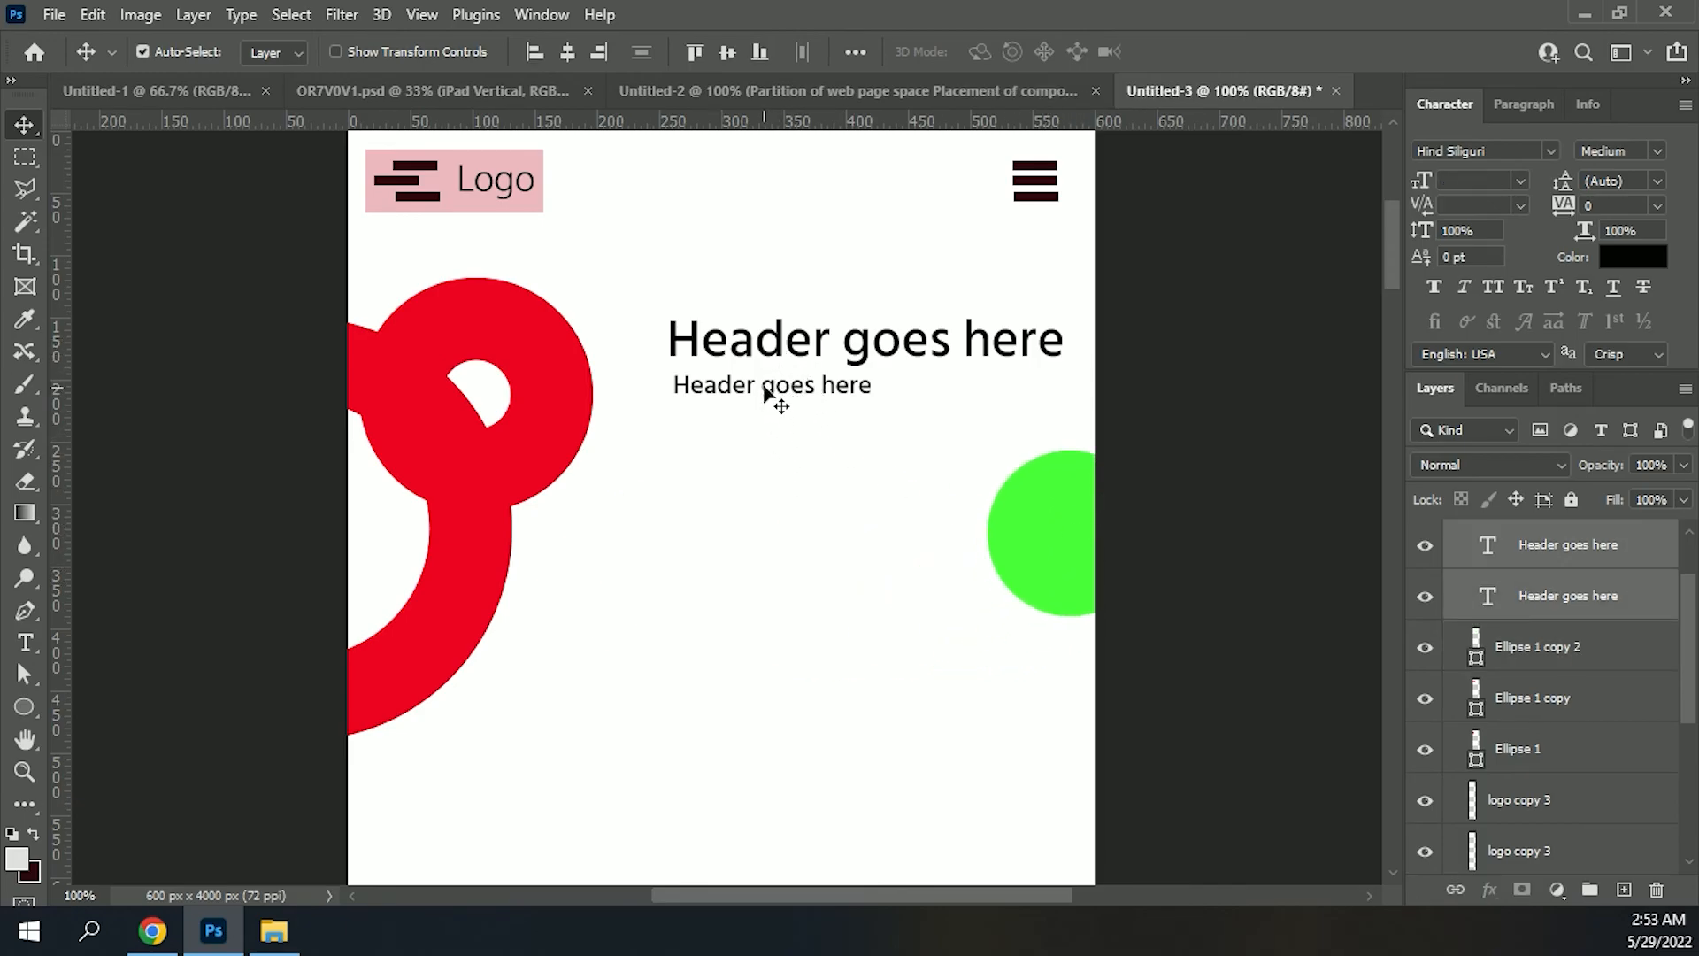
left_click(785, 358)
double_click(785, 358)
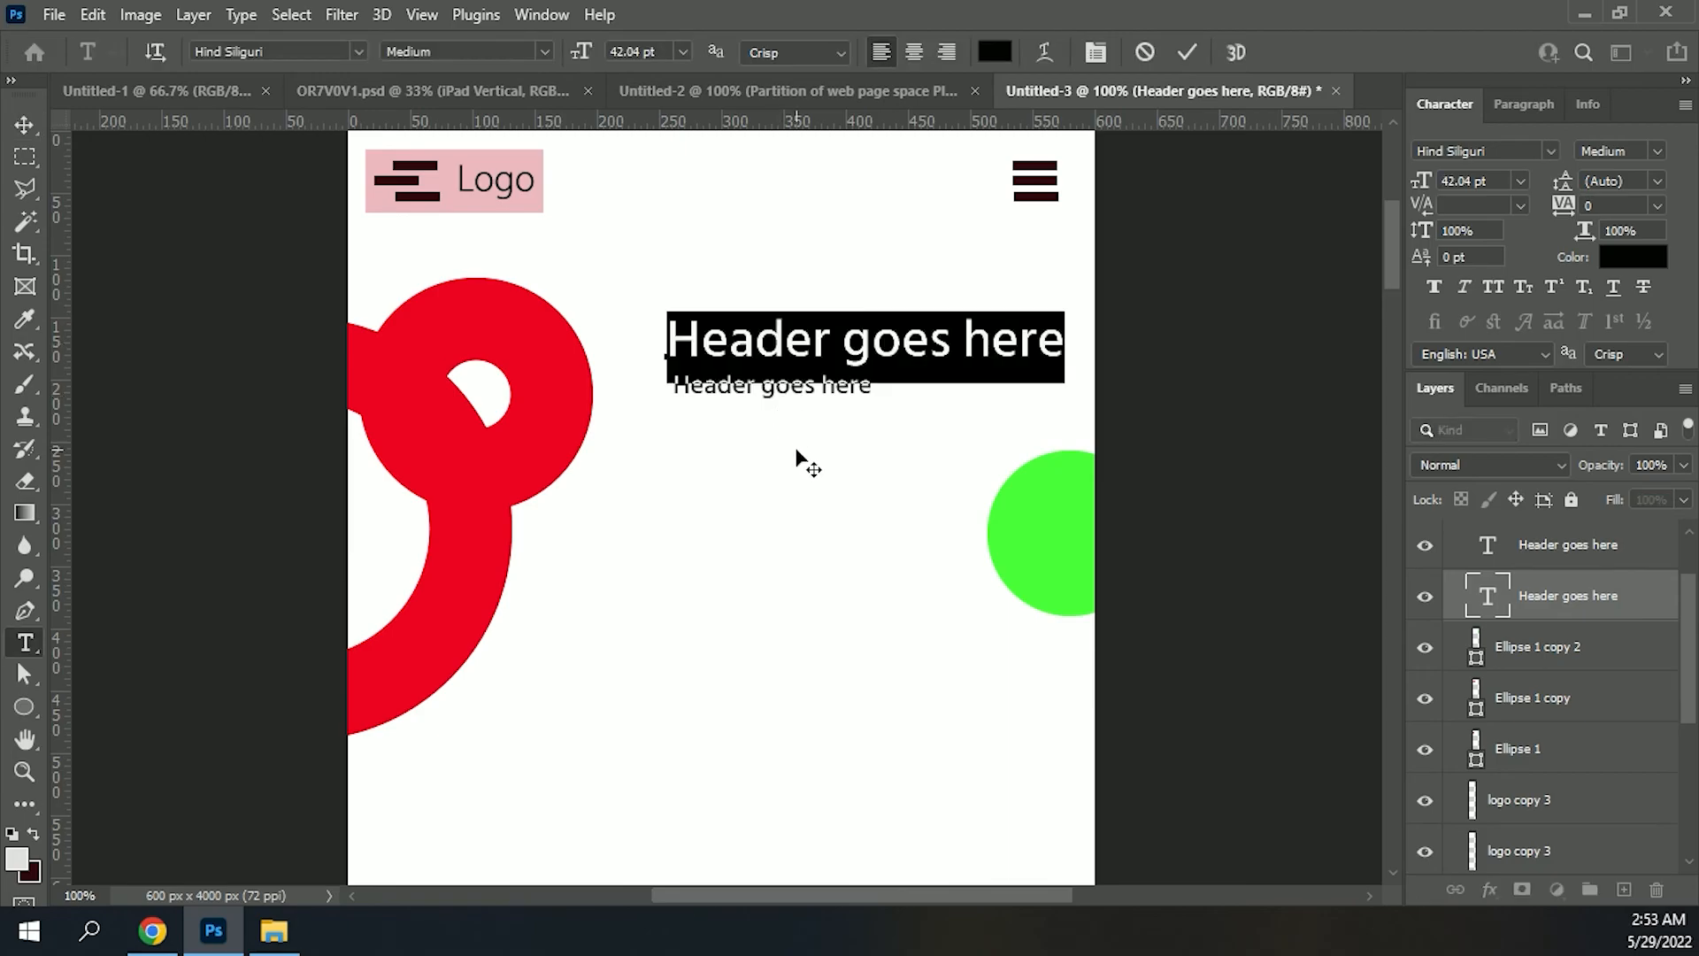
left_click(773, 391, "shift")
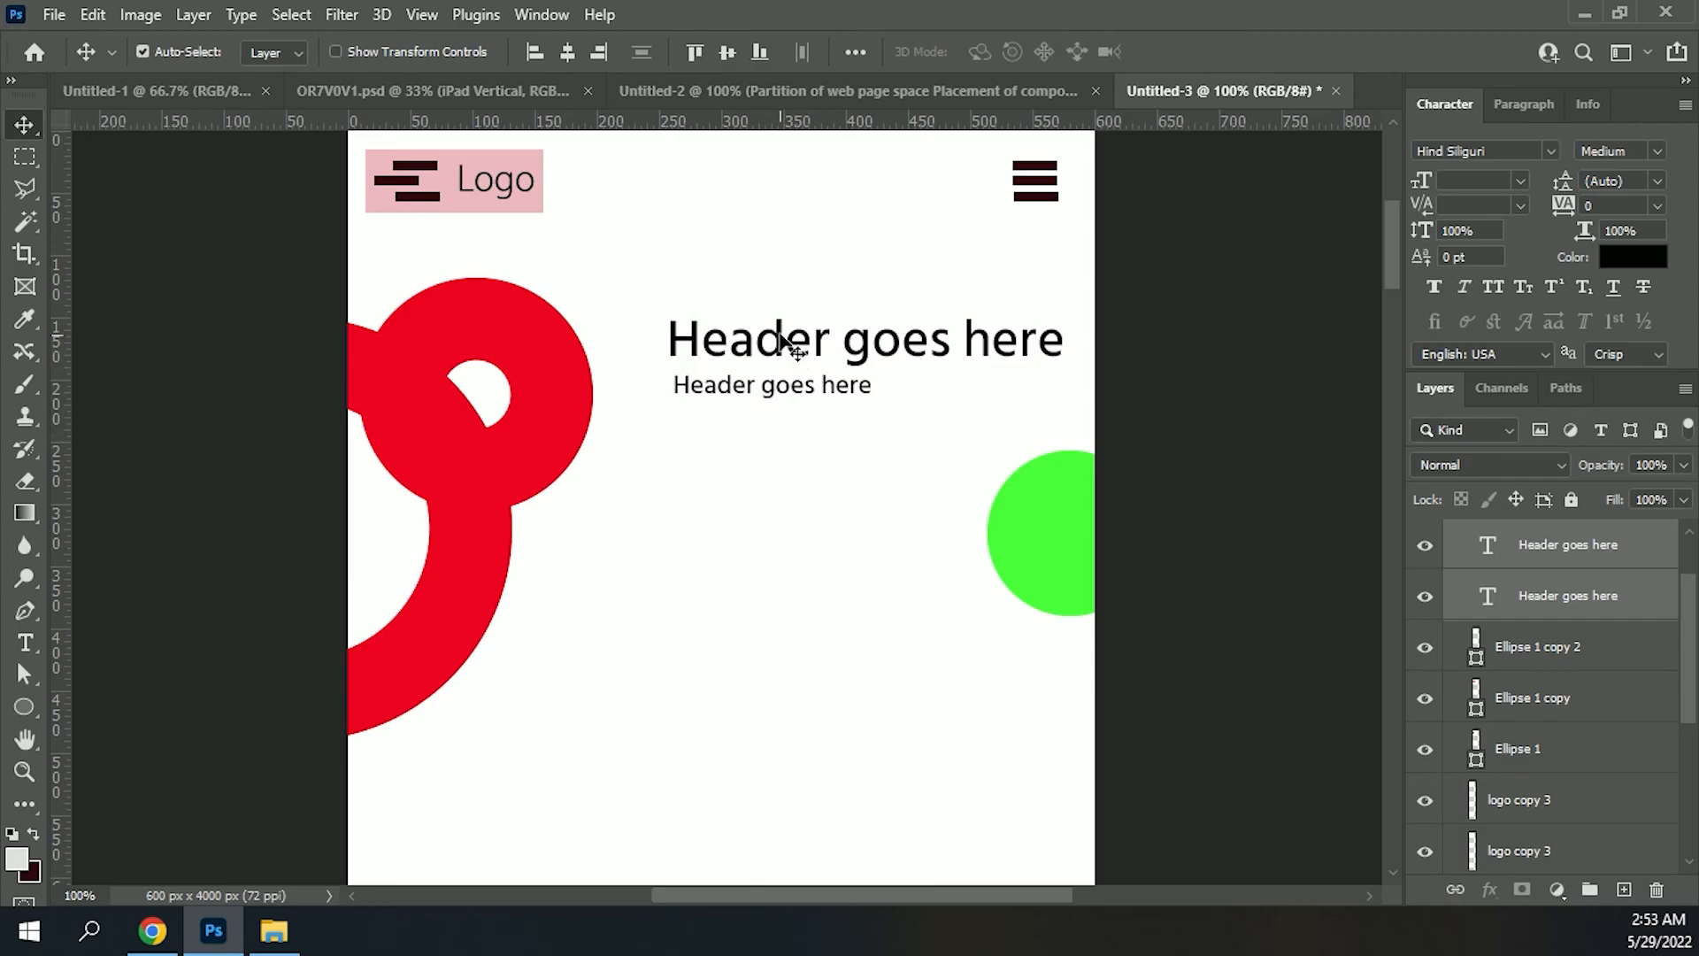
left_click_drag(779, 345, 769, 386)
left_click_drag(823, 531, 794, 556)
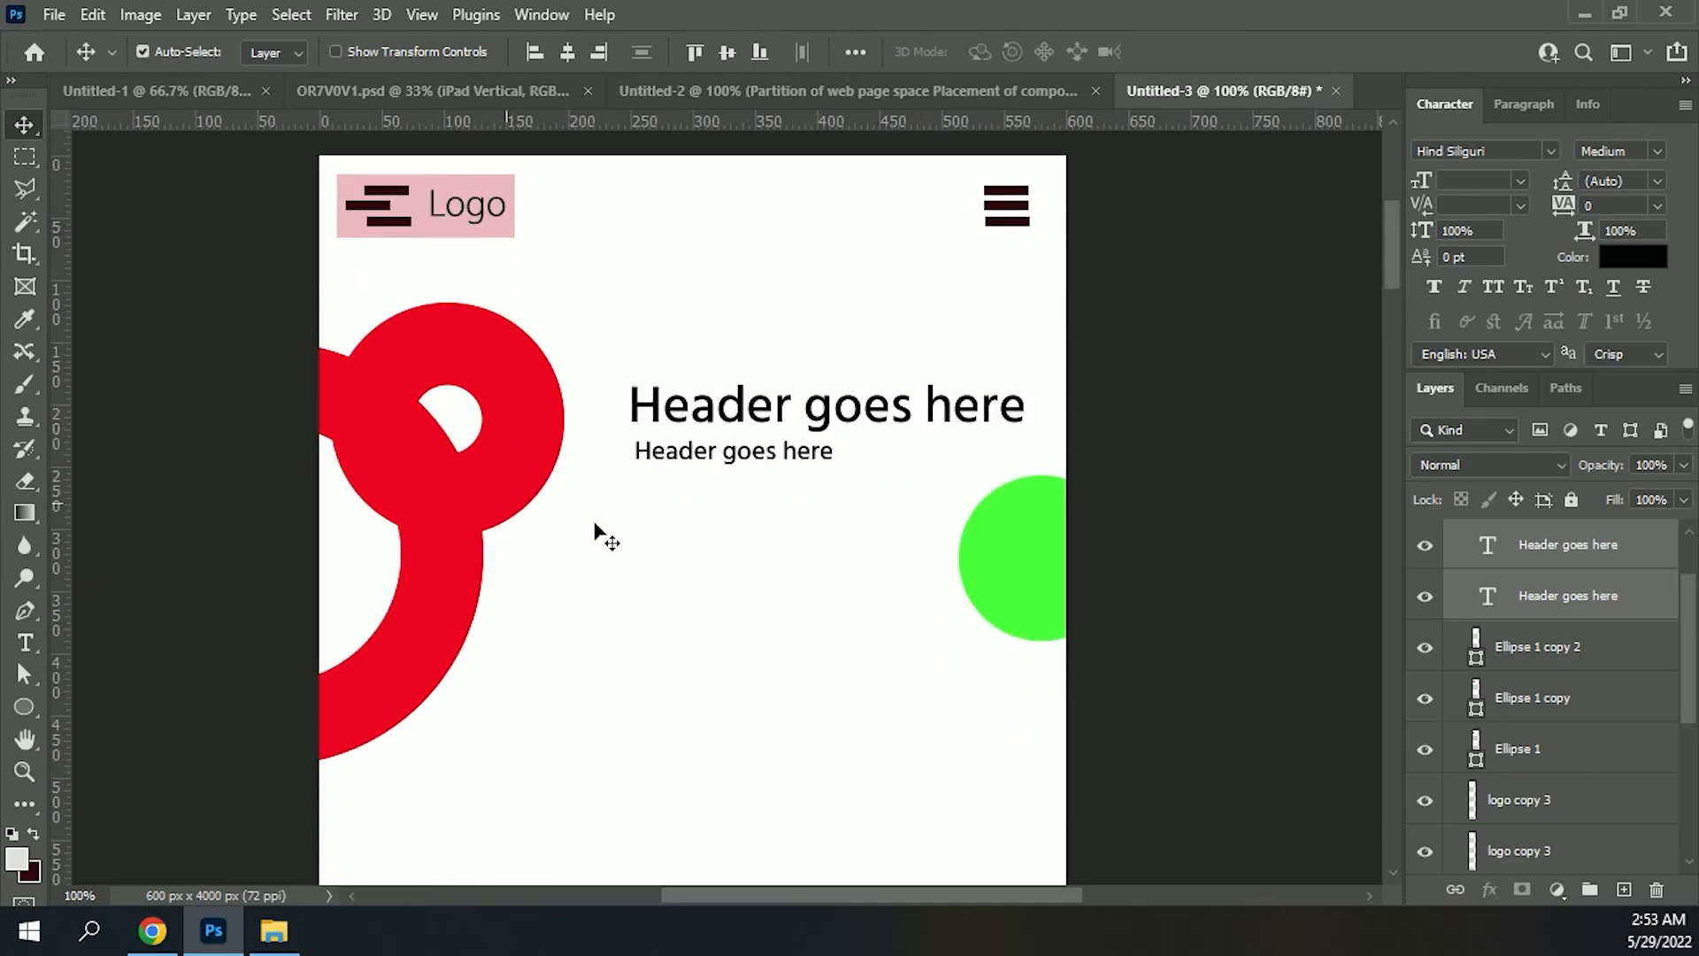
Step: Copy the first "What is Lorem Ipsum?" card with its texts from Untitled-1 into Untitled-3, placing it below the large red ring
scroll(792, 353, "down", 5)
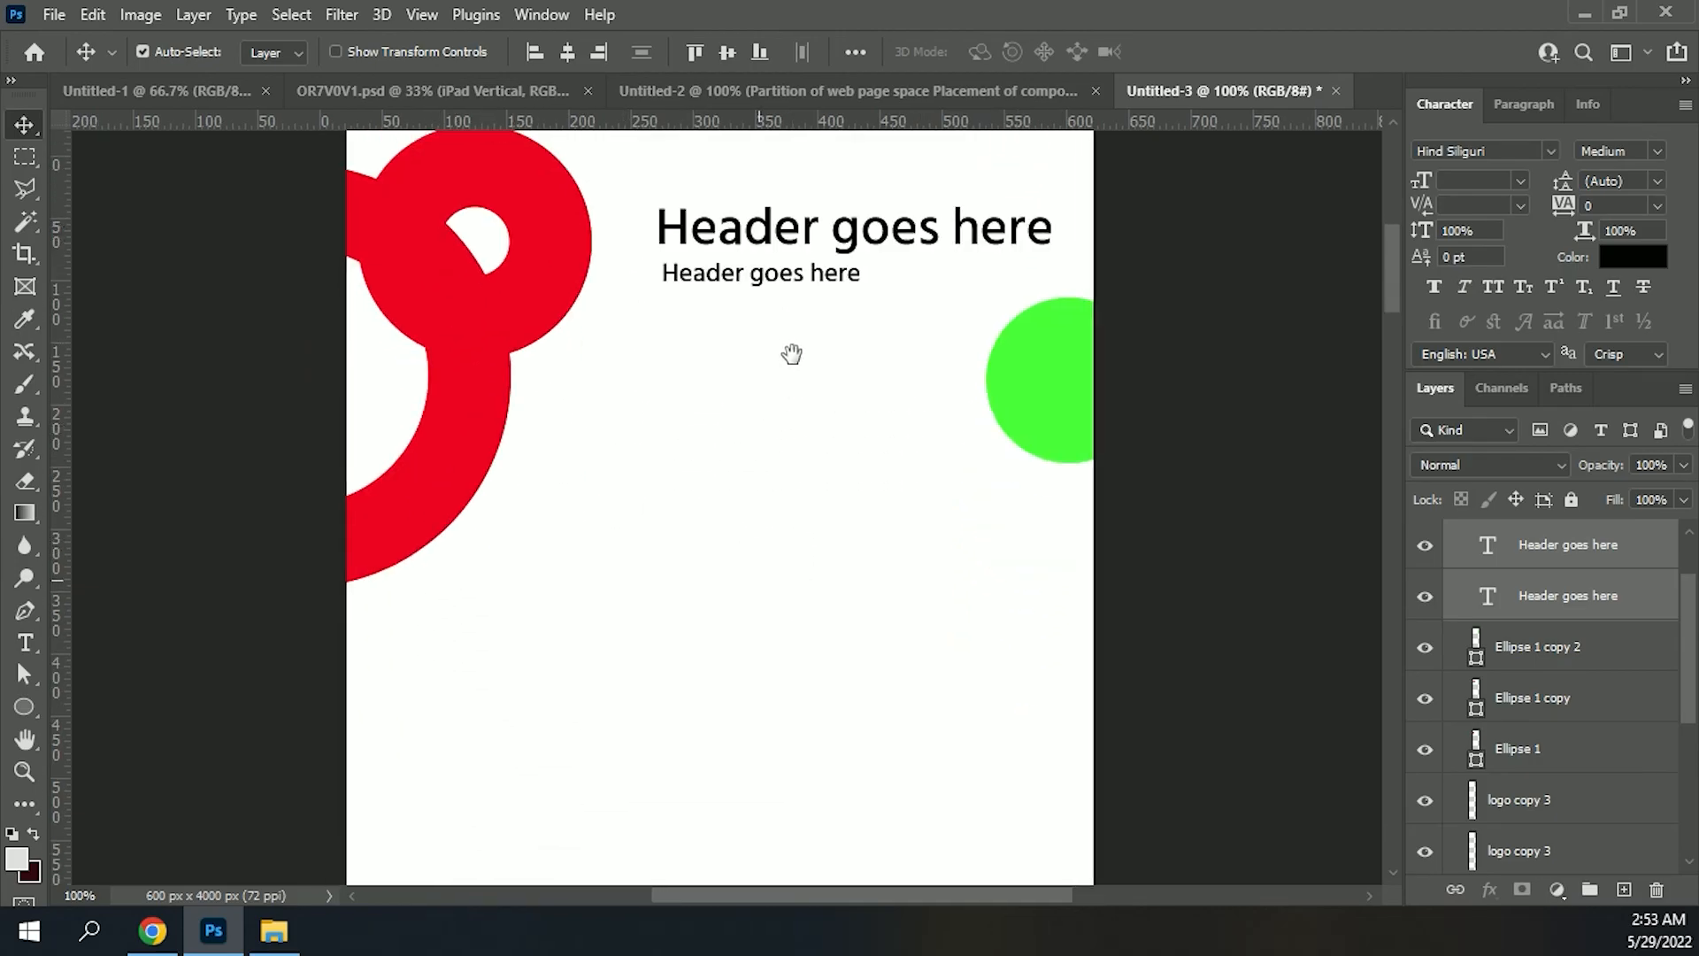
left_click(200, 94)
left_click_drag(754, 406, 696, 160)
scroll(715, 257, "down", 2)
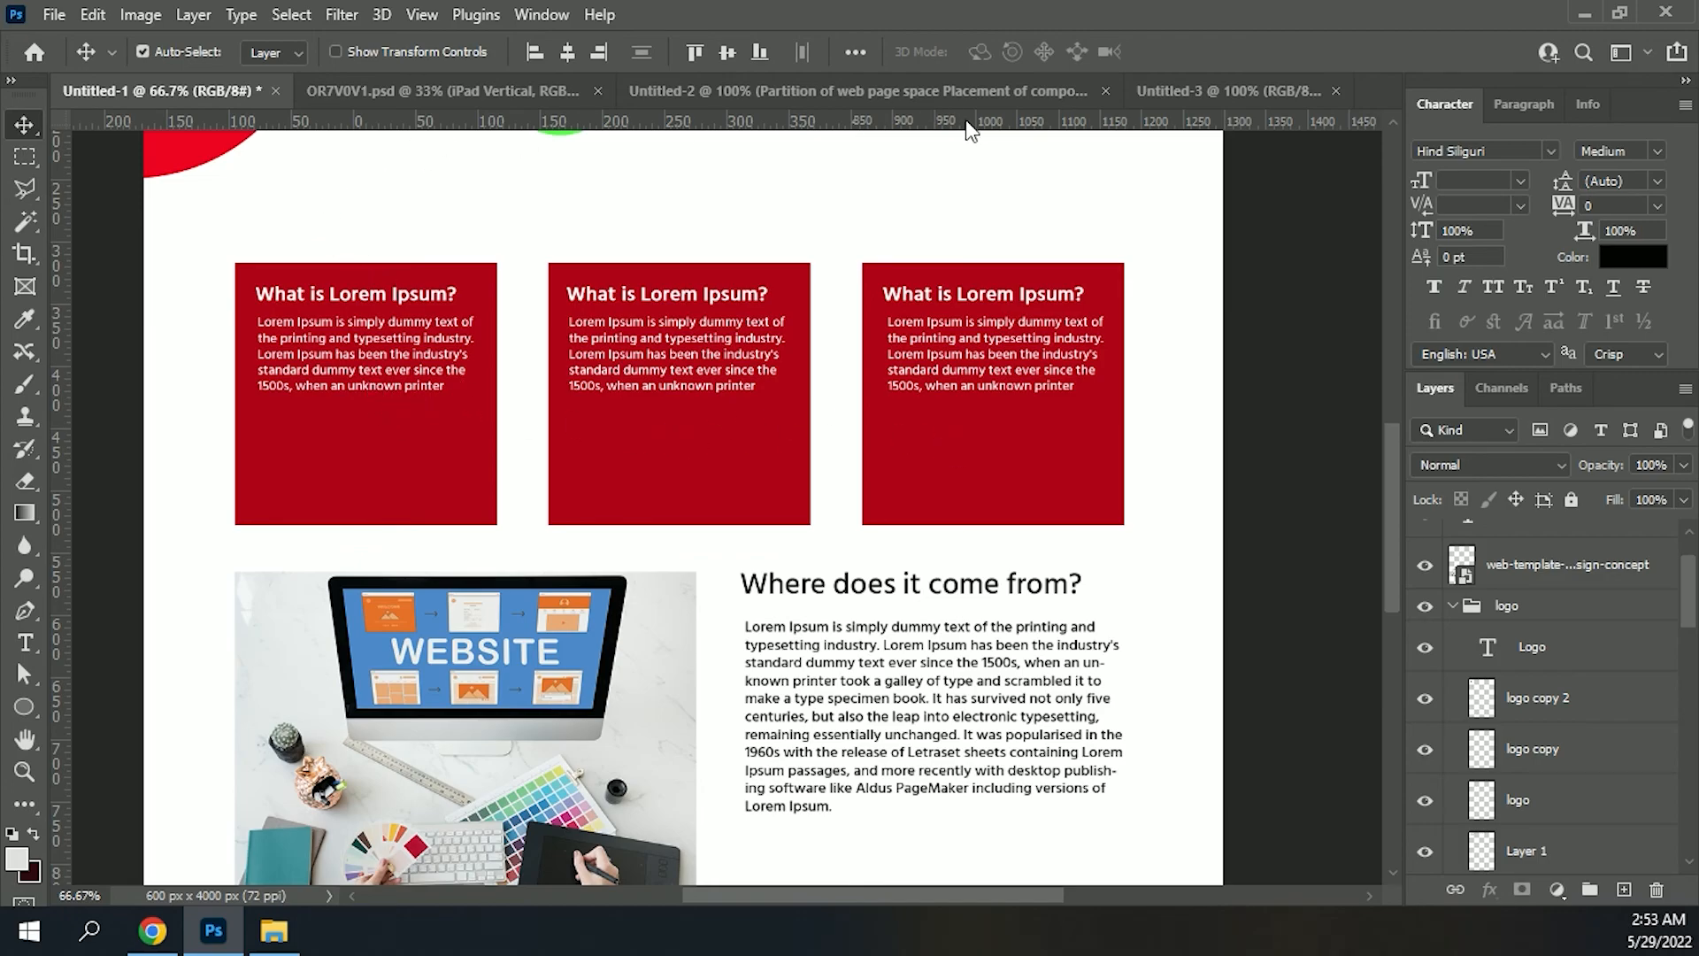
left_click(349, 301)
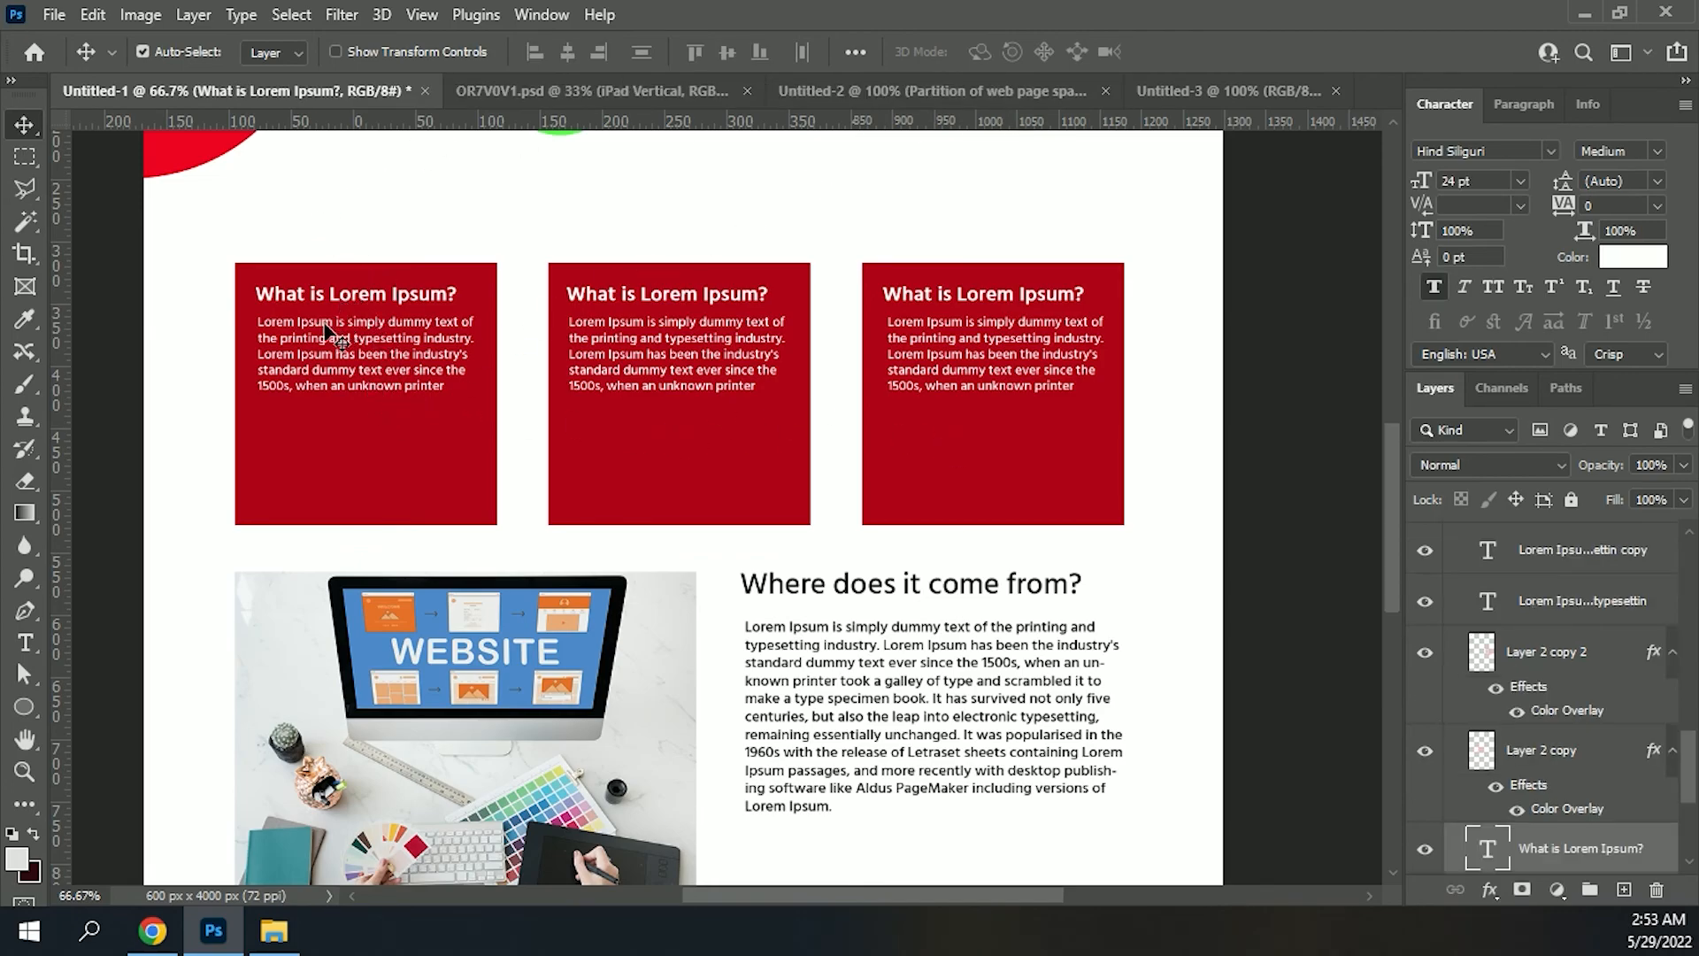
left_click(512, 271)
left_click_drag(494, 281, 656, 610)
scroll(781, 390, "down", 3)
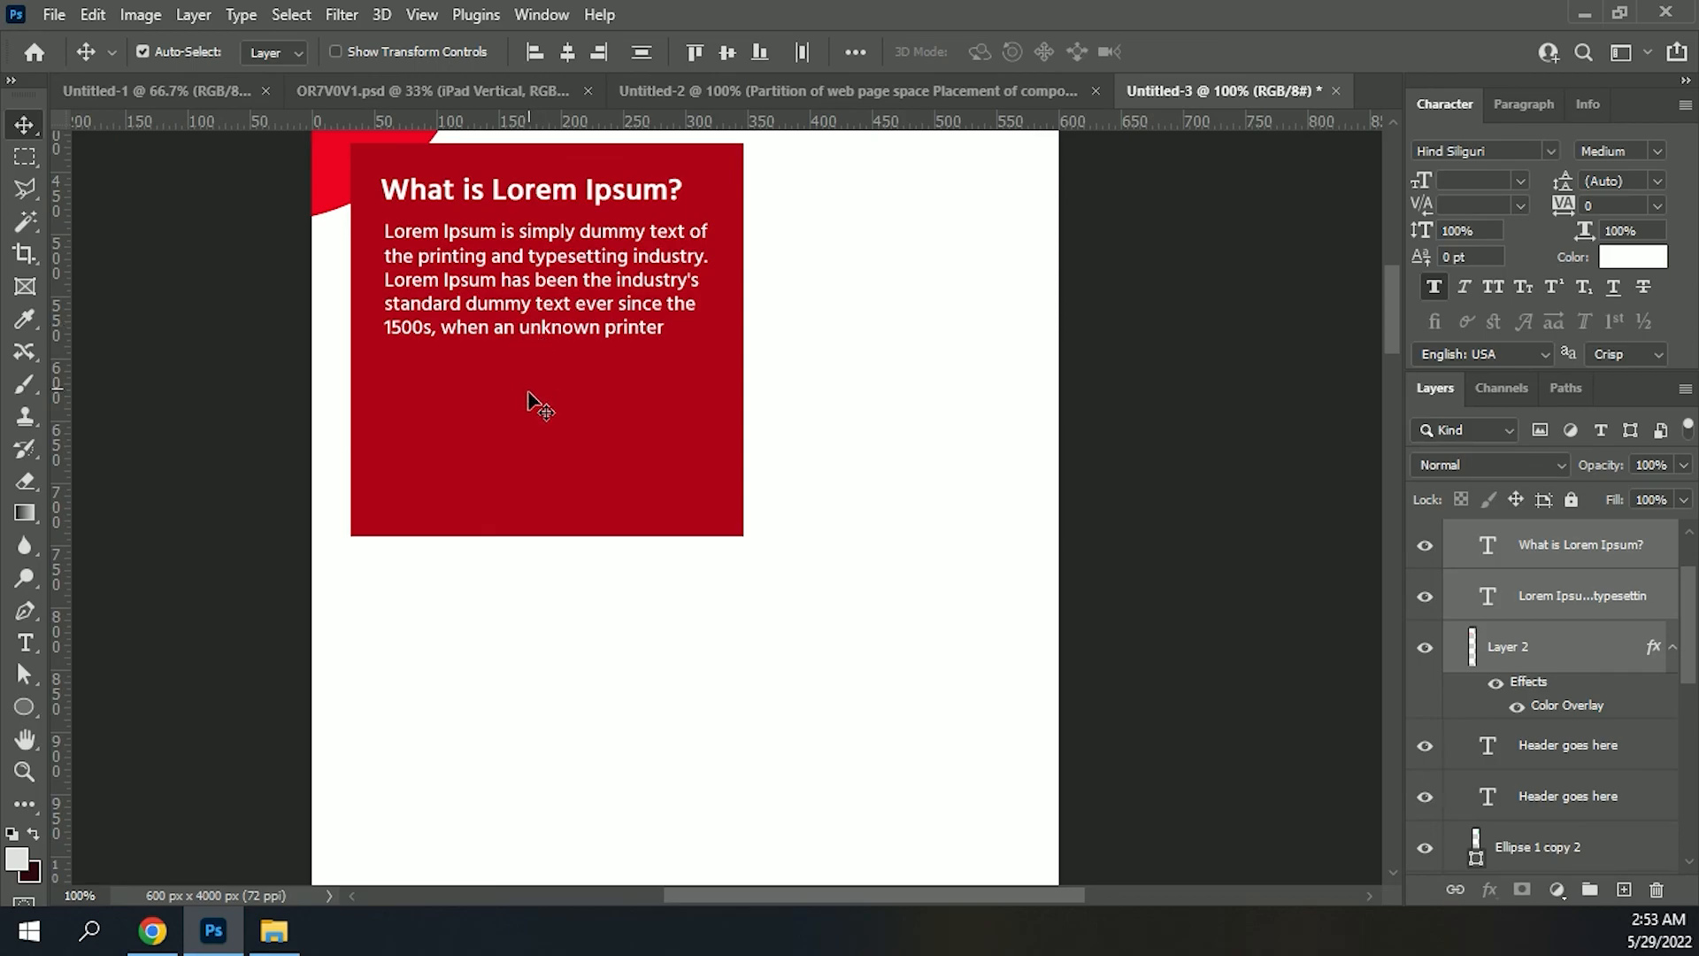
left_click_drag(530, 398, 531, 498)
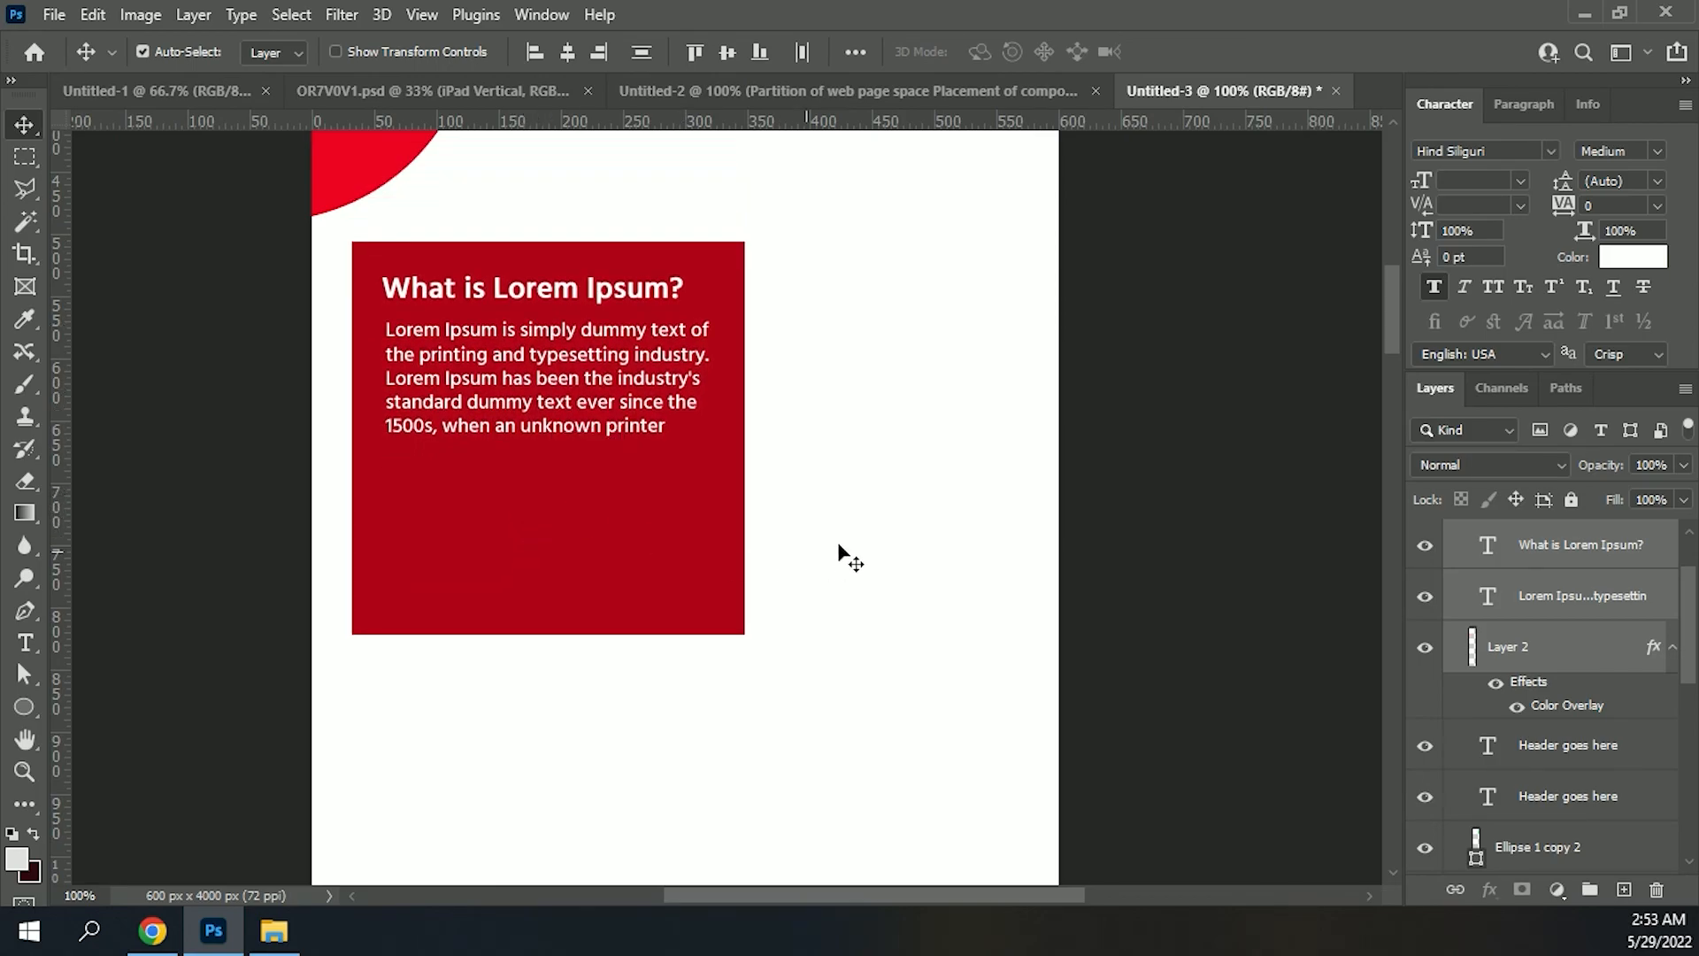
left_click(675, 546)
key("ctrl+t")
left_click_drag(749, 459, 957, 459)
key("Escape")
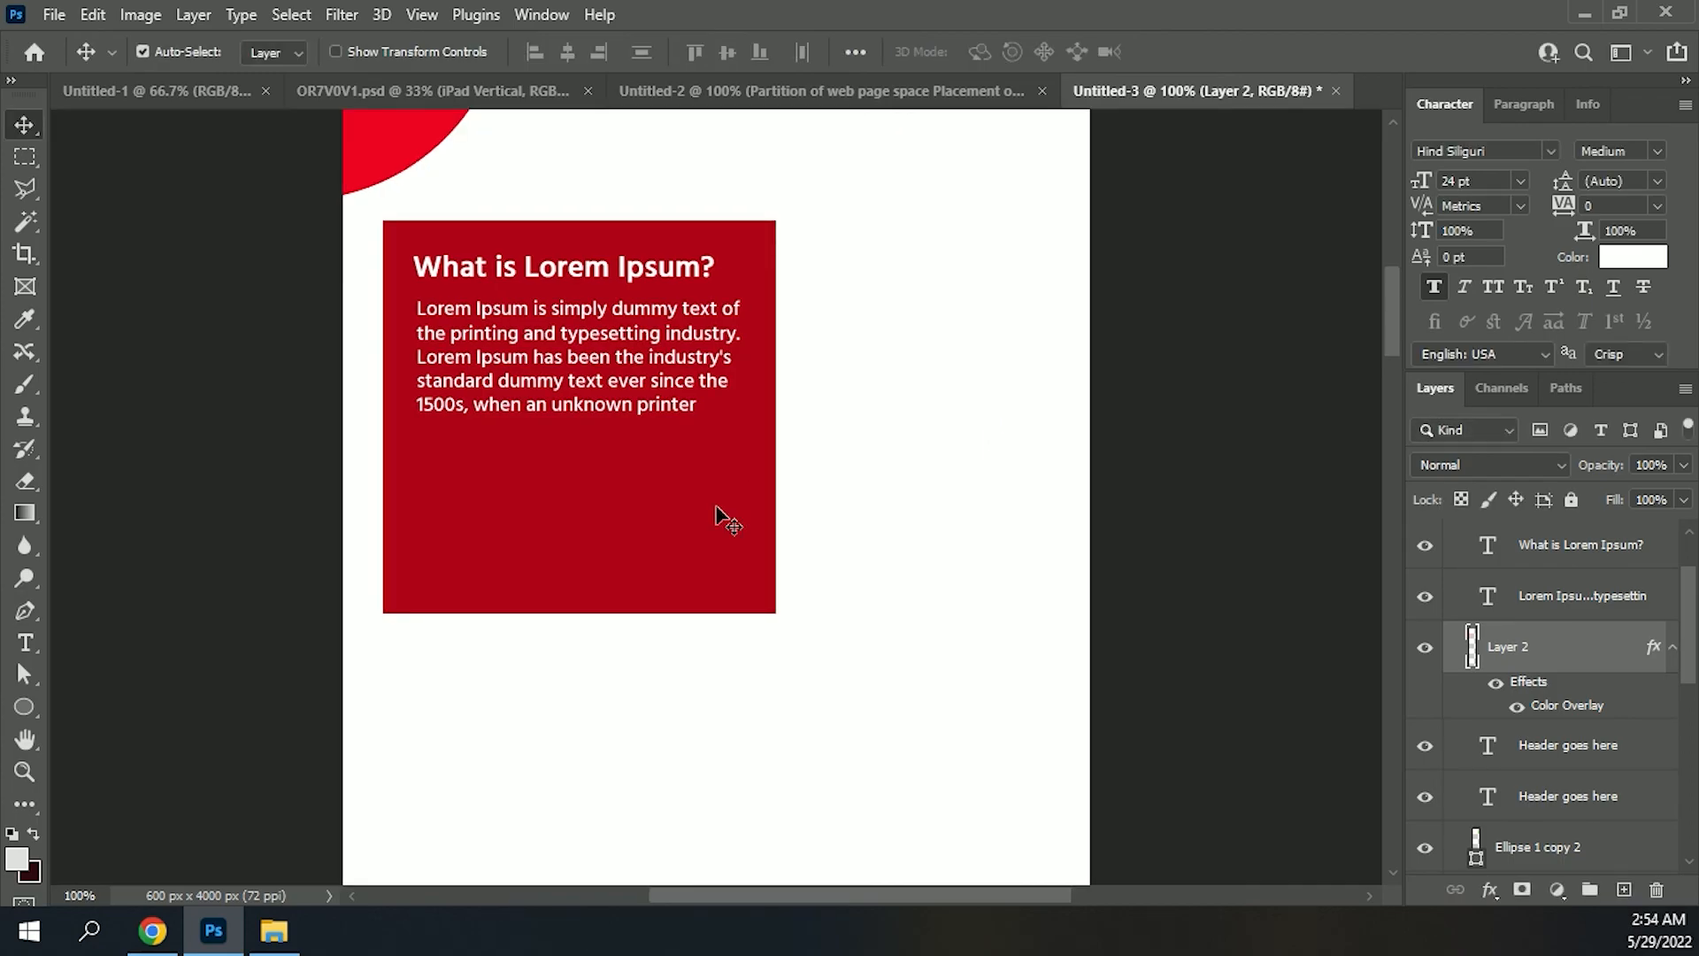
Step: Stretch only the card's red rectangle rightward to about 170% width, leaving equal margins on both sides of the page
key("ctrl+t")
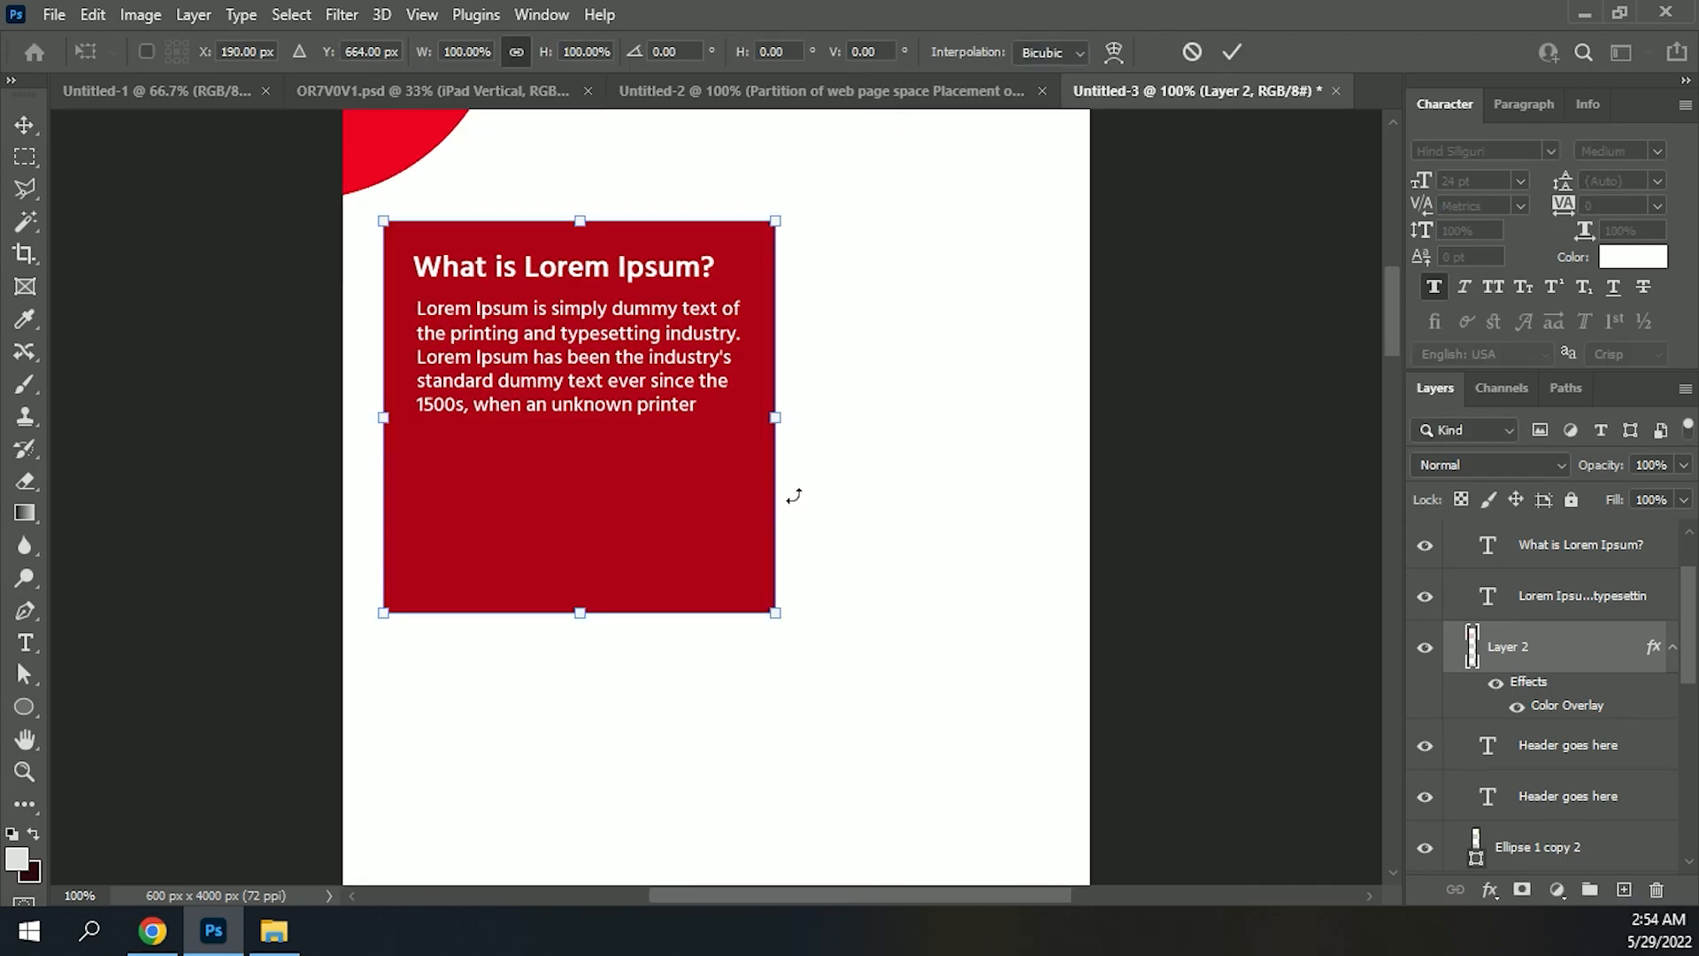
left_click_drag(776, 419, 1052, 417)
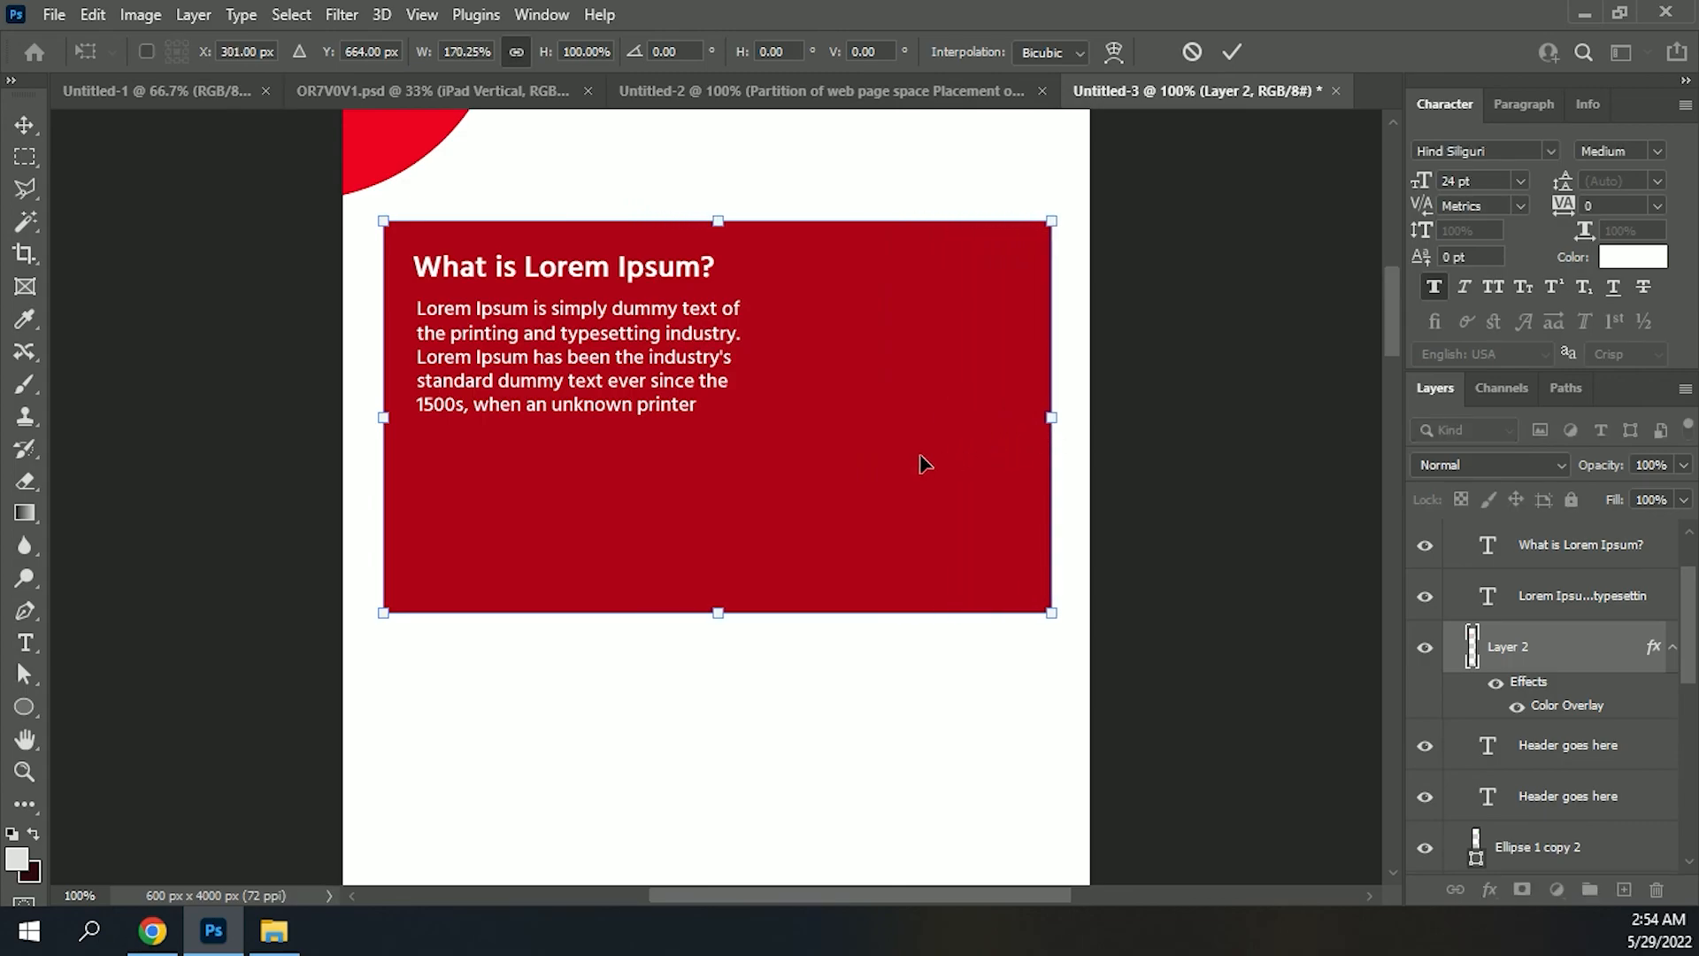
key("Return")
left_click(541, 341)
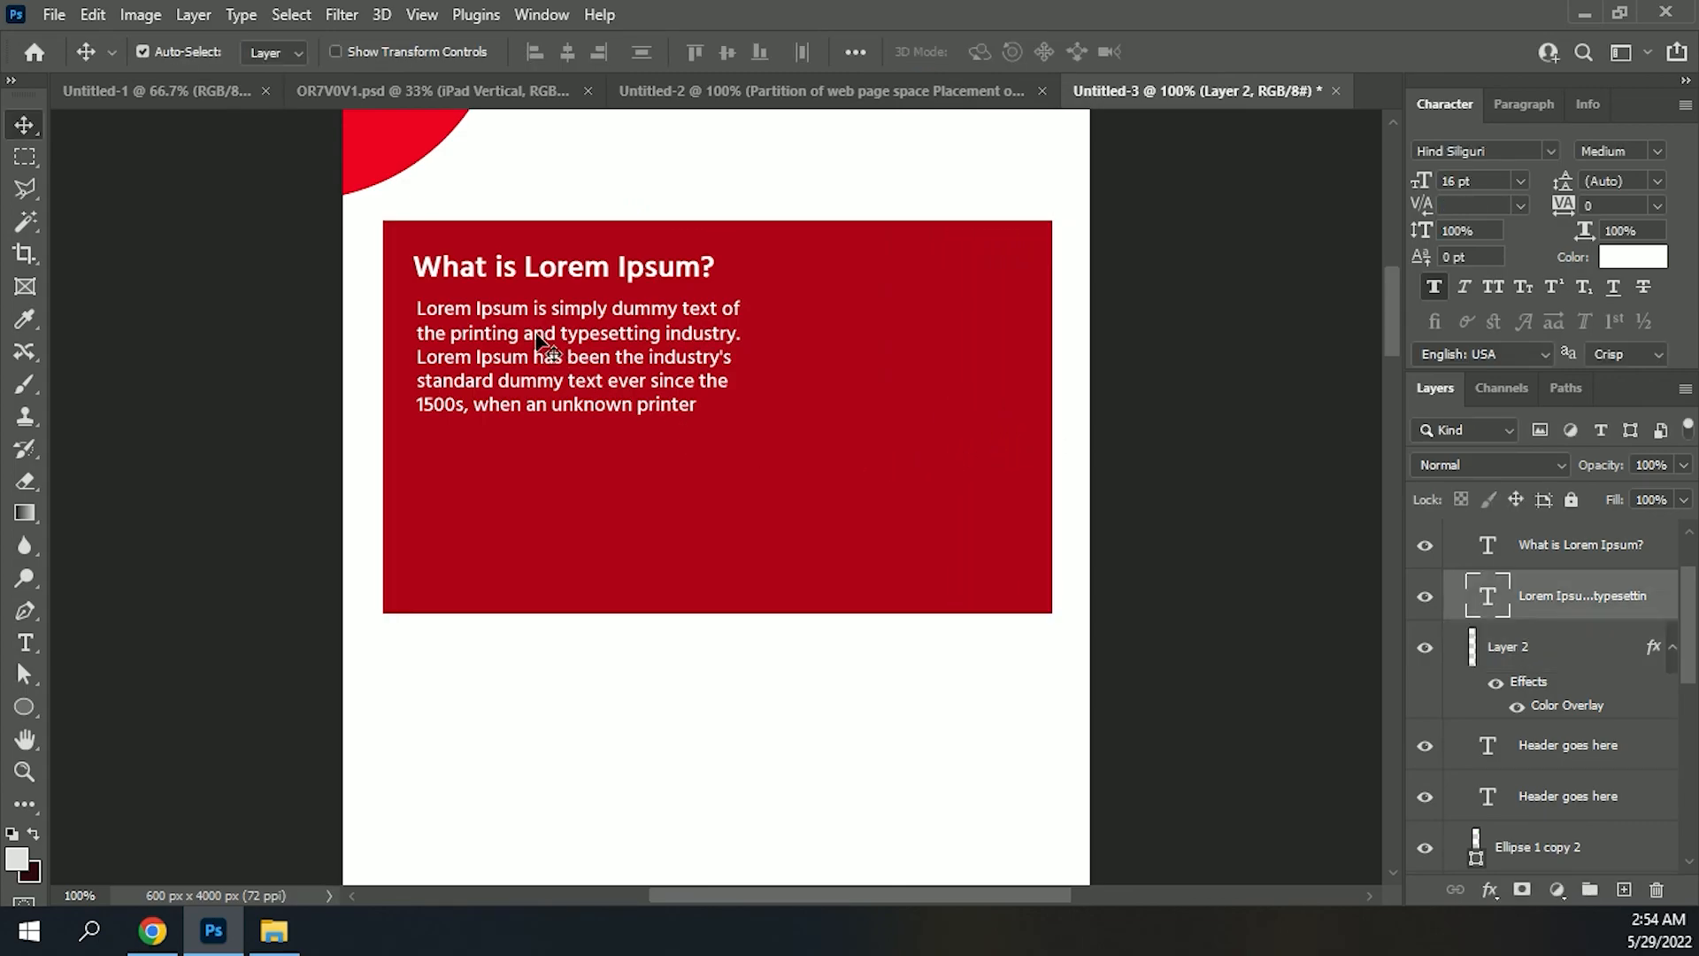
key("ctrl+t")
key("Escape")
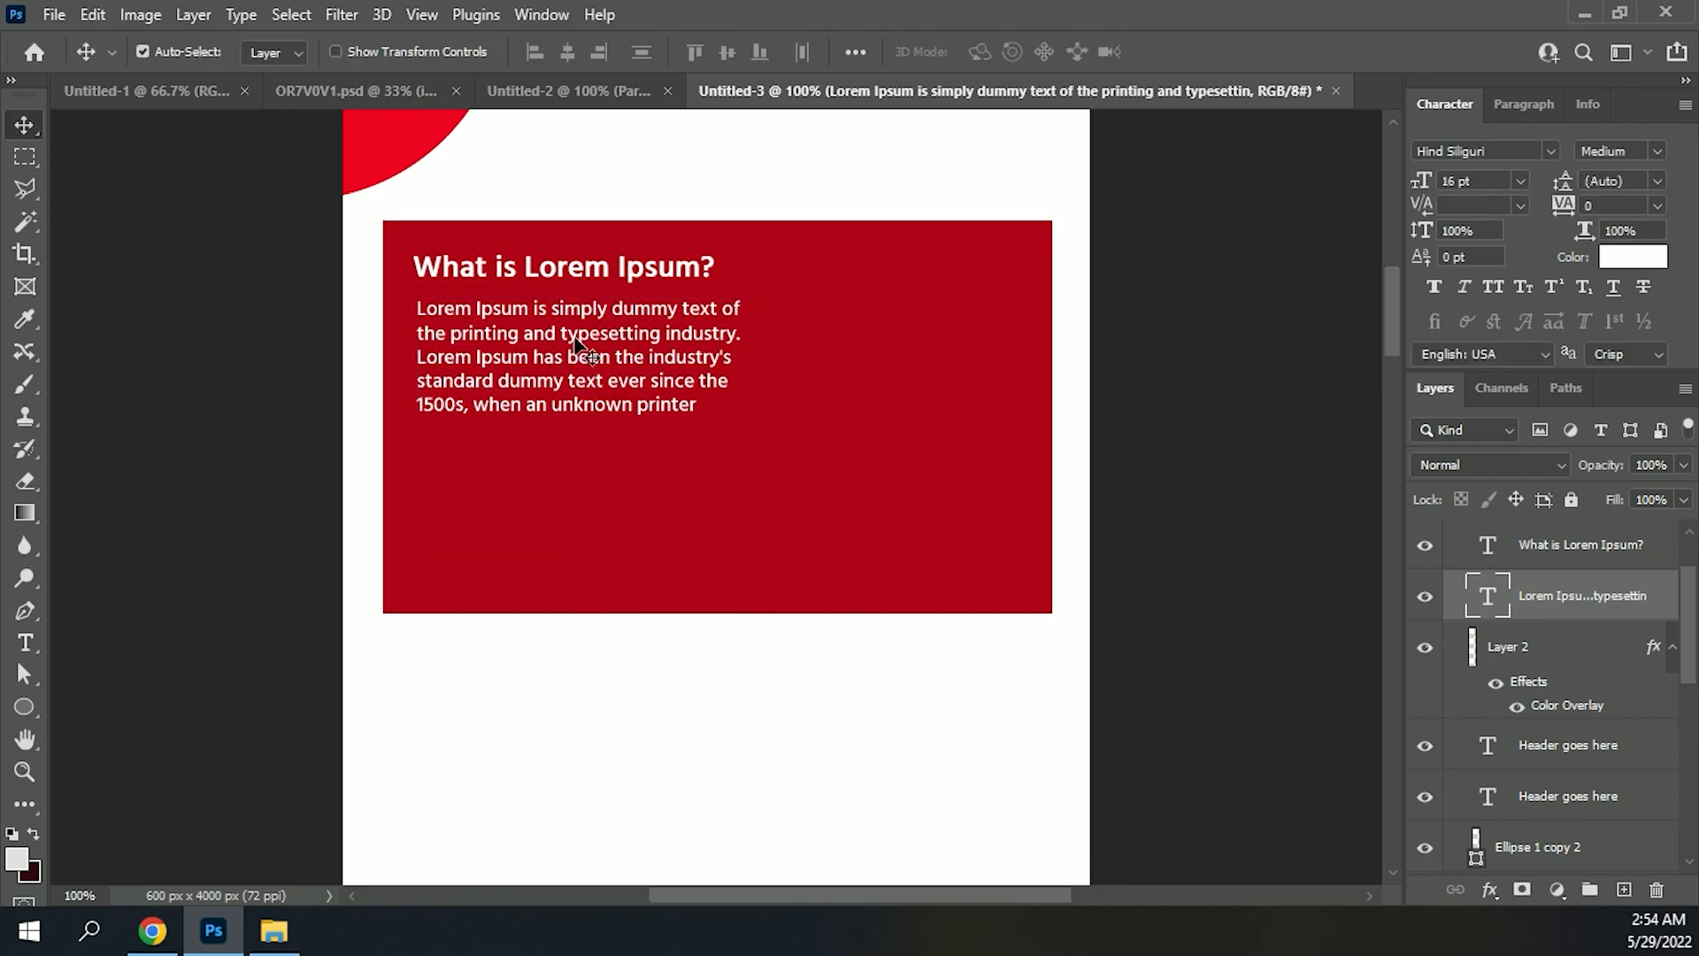
Step: Try to widen the card's paragraph text box to nearly the full card width, and undo the text's deletion
double_click(1495, 601)
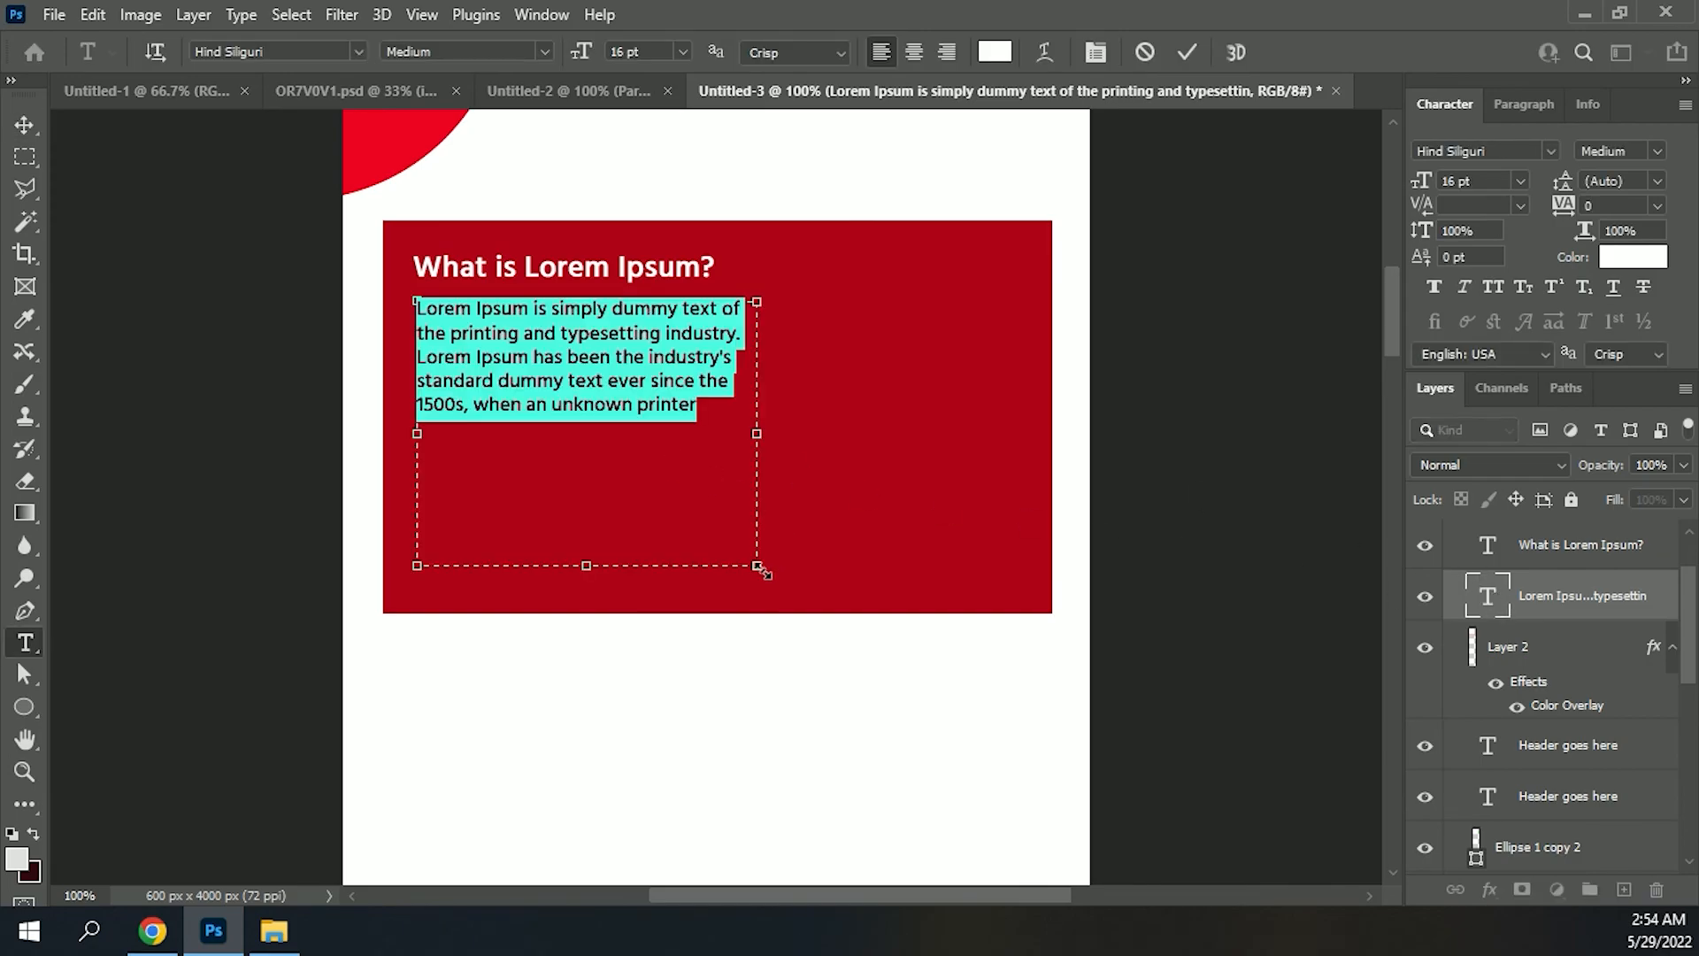
left_click_drag(759, 569, 1027, 560)
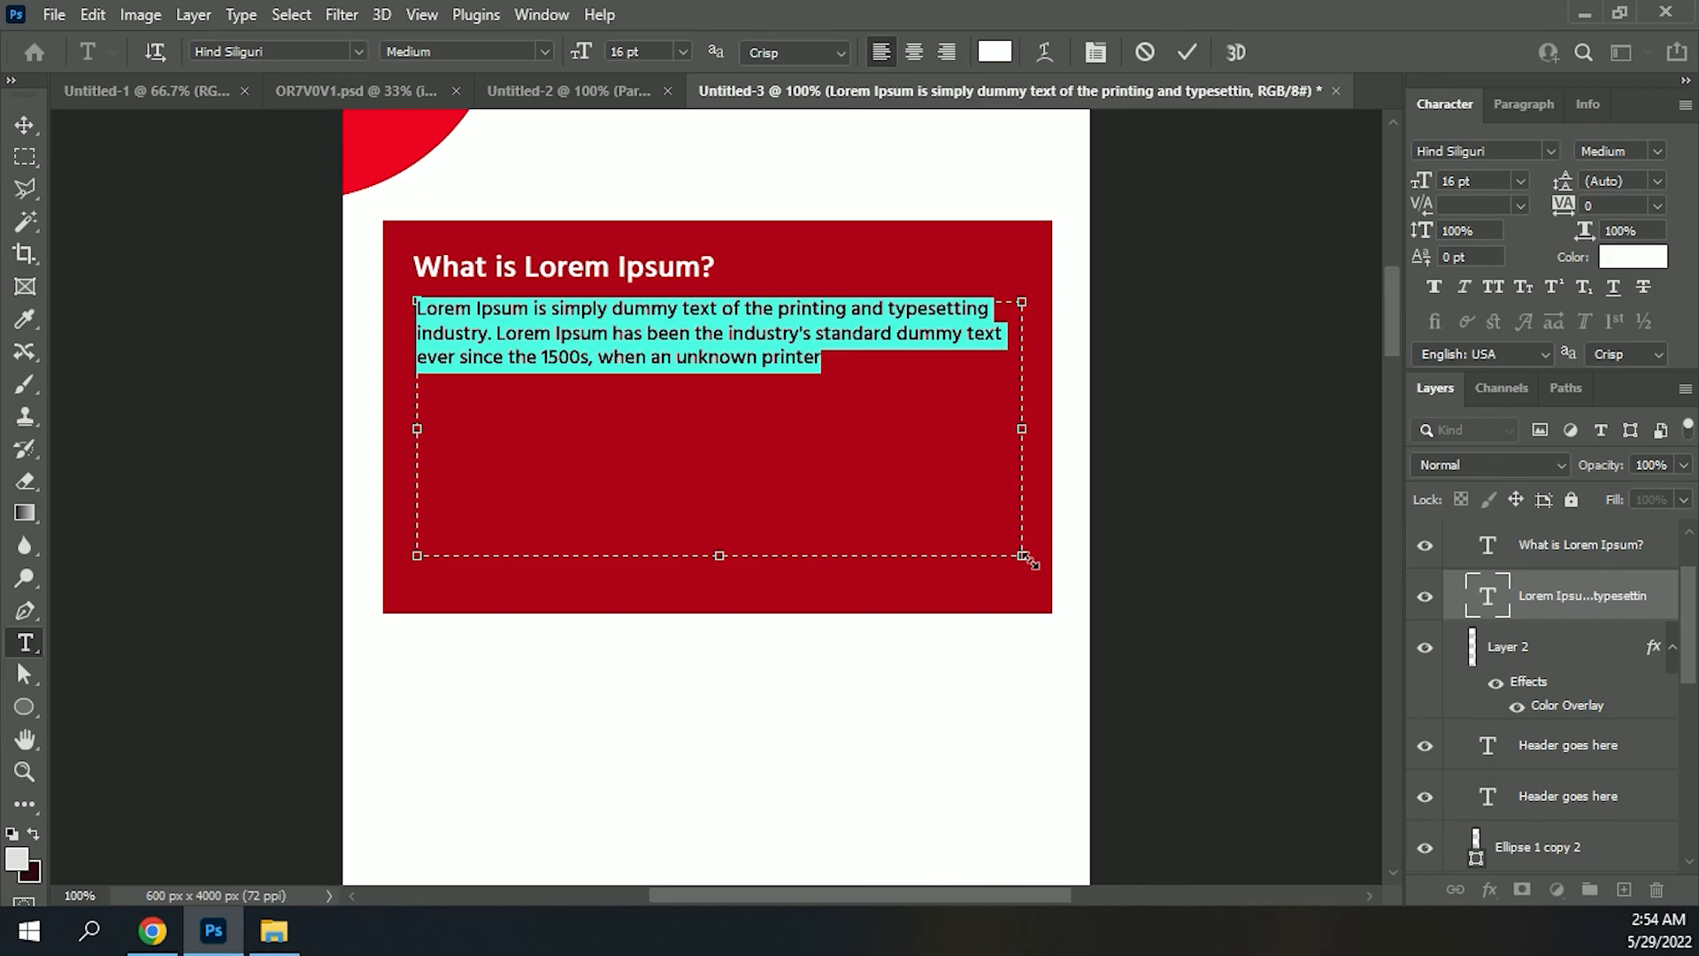
key("Delete")
key("ctrl+Return")
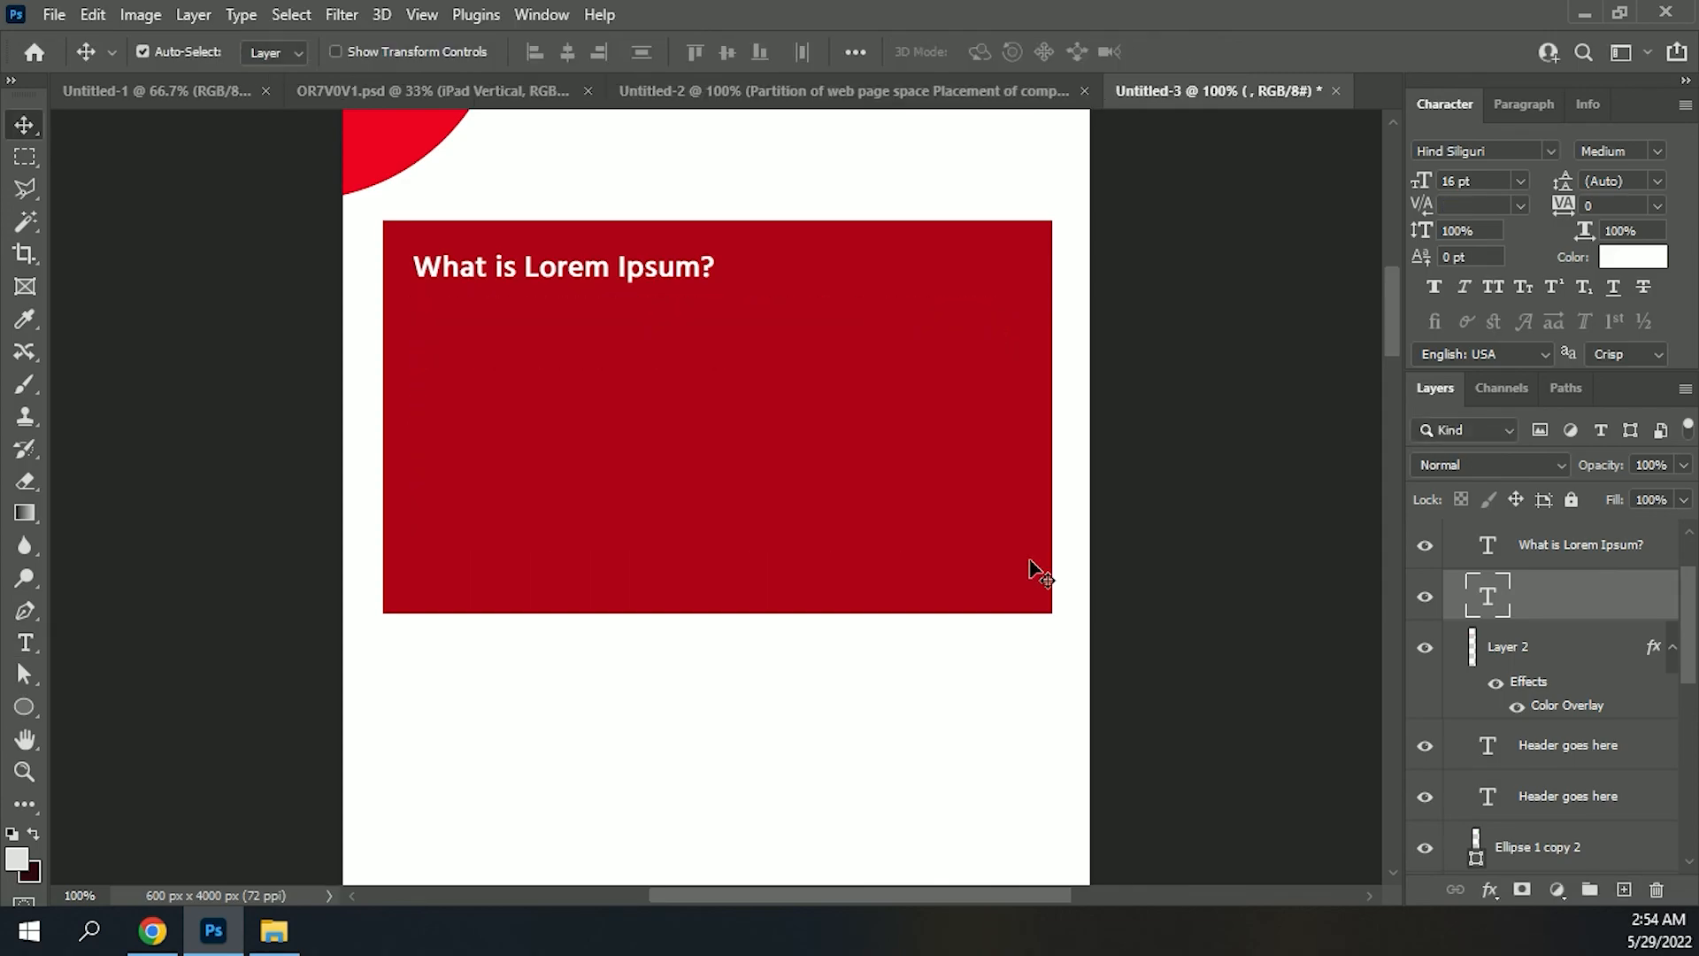
key("ctrl+z")
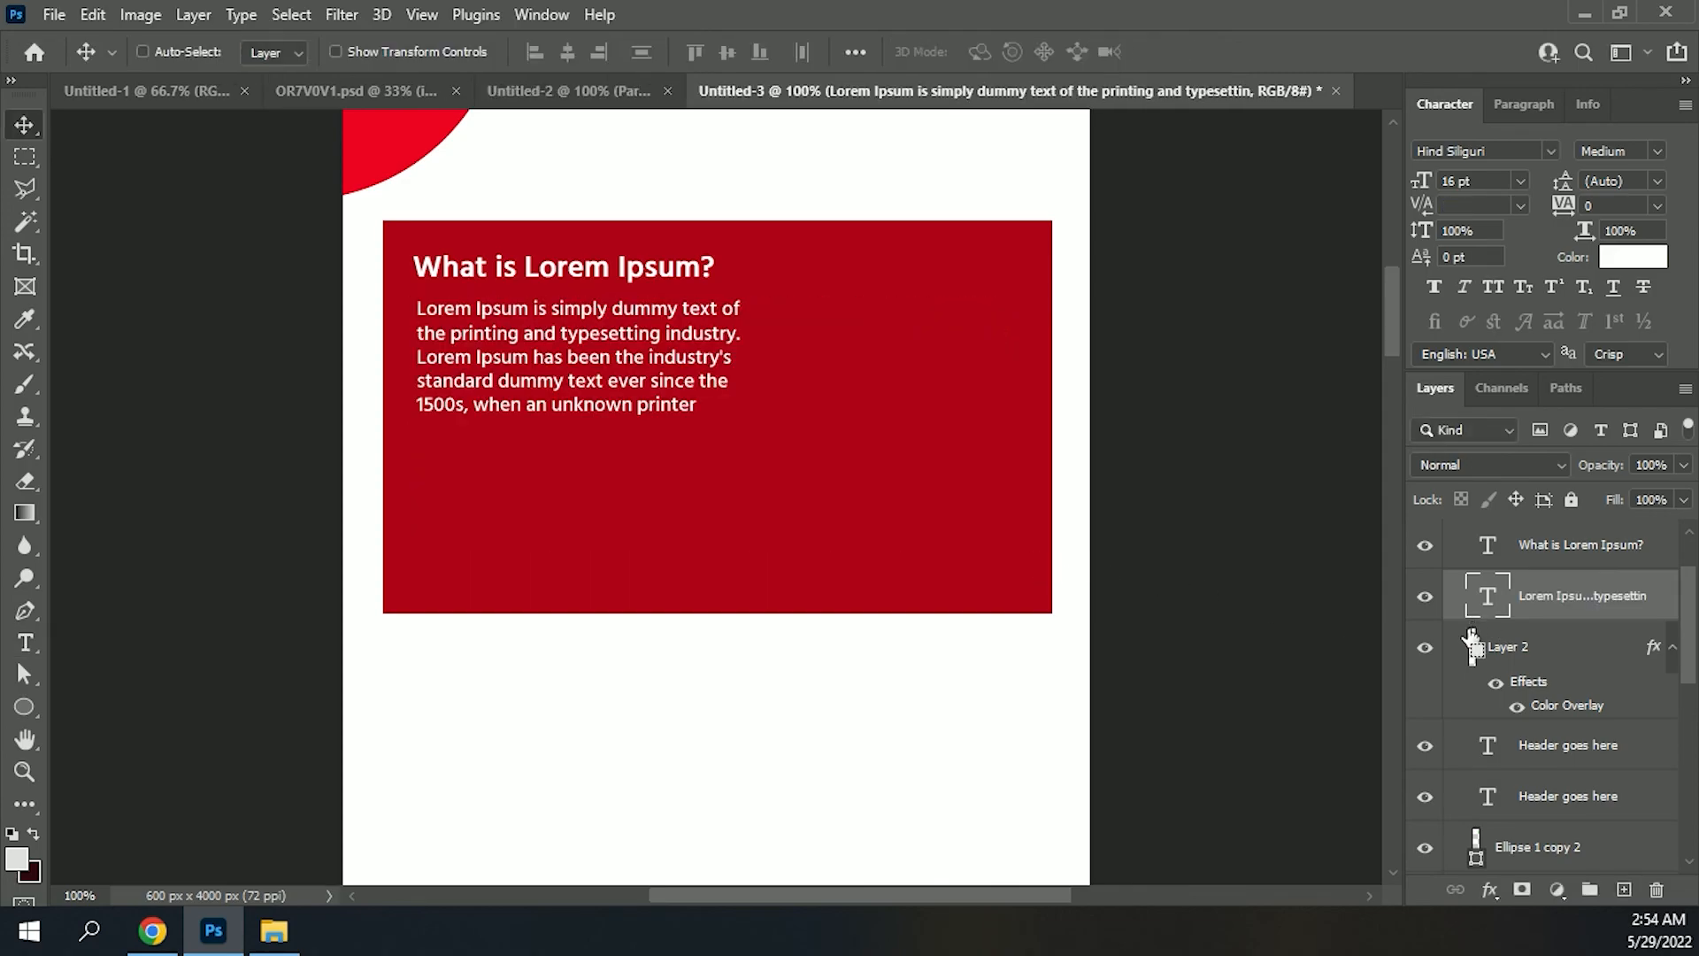
Step: Widen the card's paragraph text box to nearly the full card width, about 489 px wide and 167 px high
double_click(1492, 598)
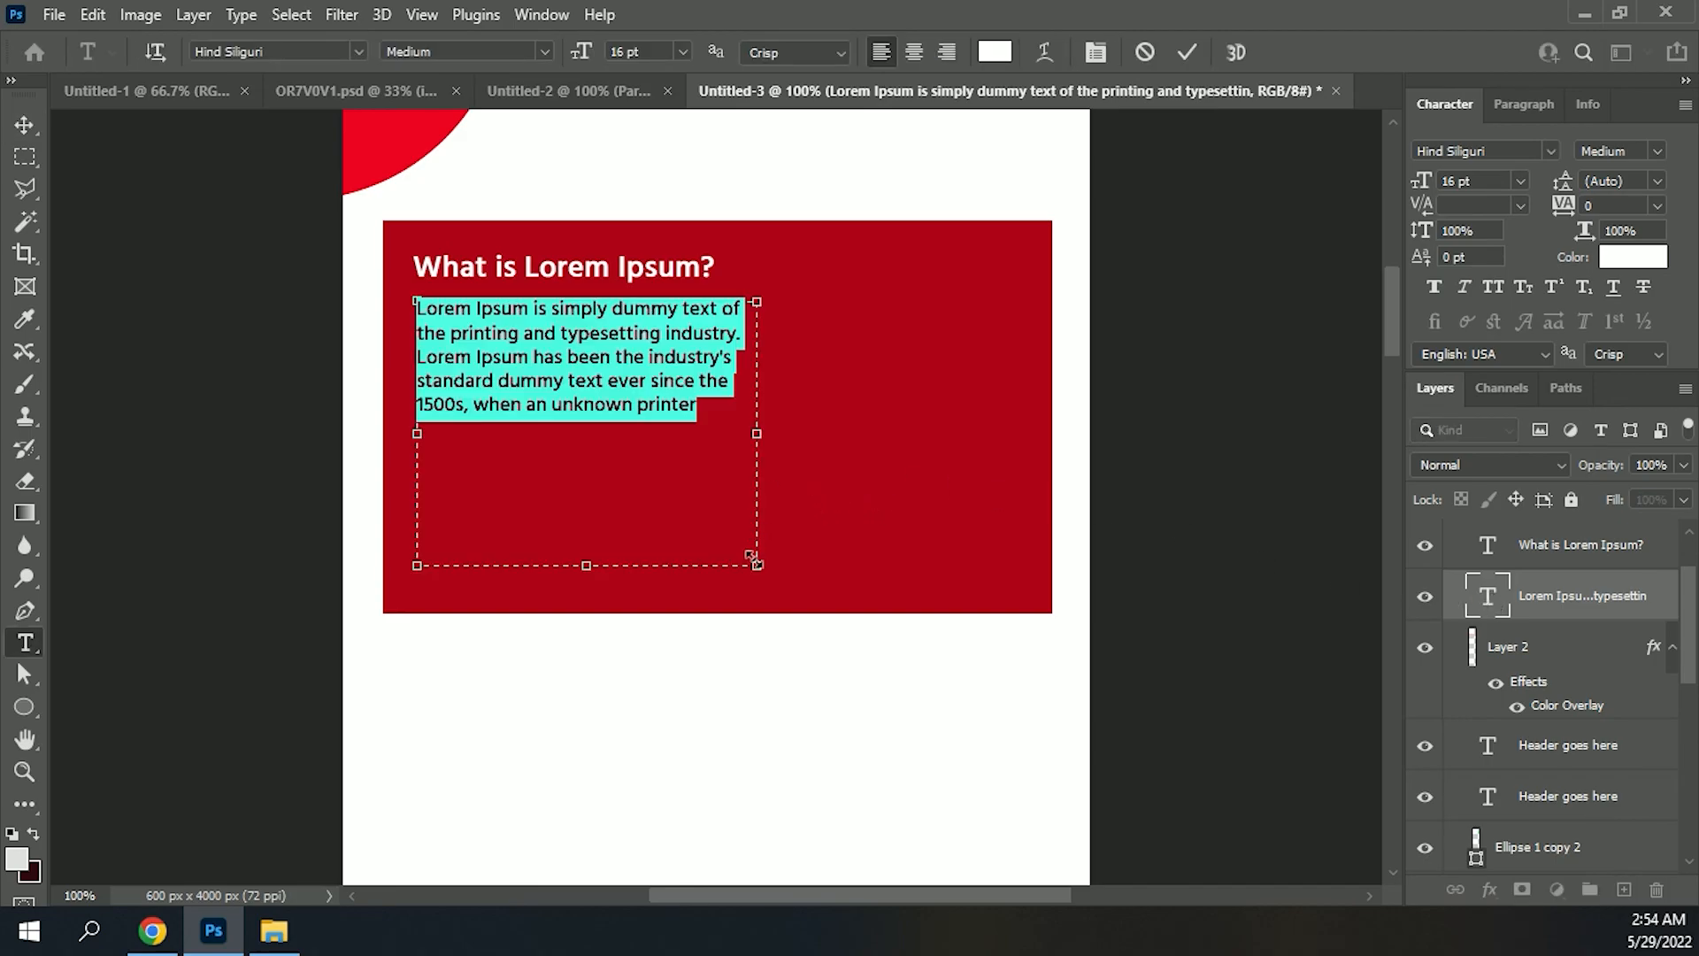
left_click_drag(758, 558, 1026, 512)
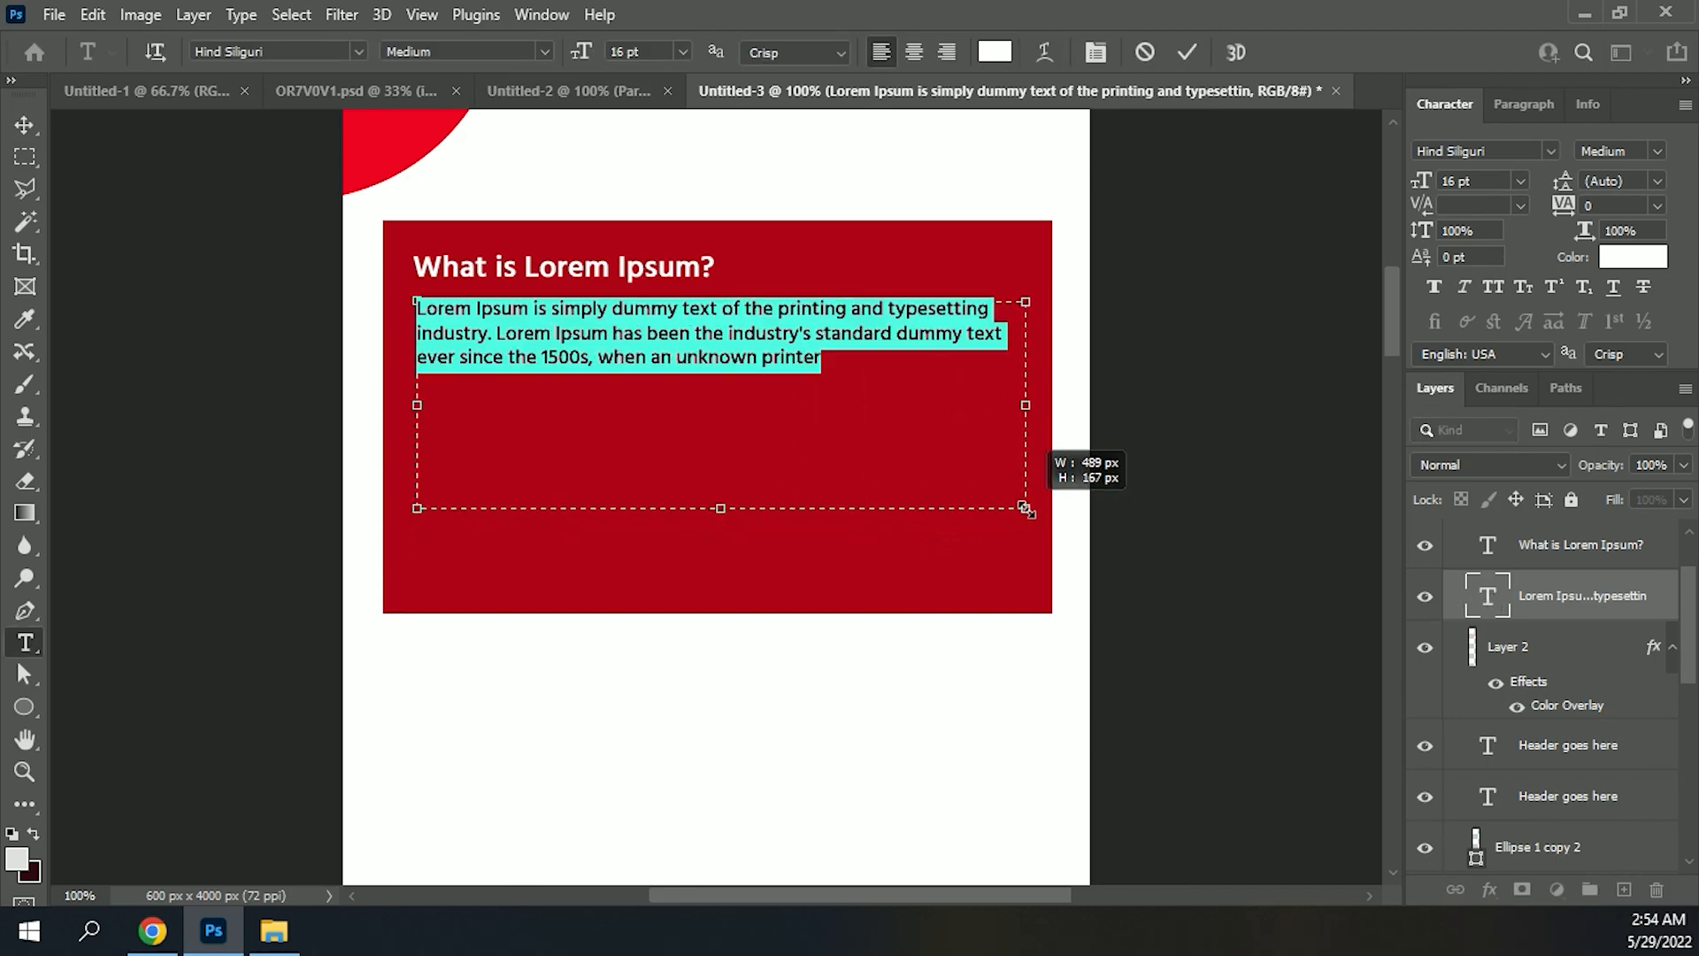
key("ctrl+Return")
Step: Shorten only the card's red rectangle from its lower edge to about 60% height, leaving some space below the paragraph
left_click(781, 593)
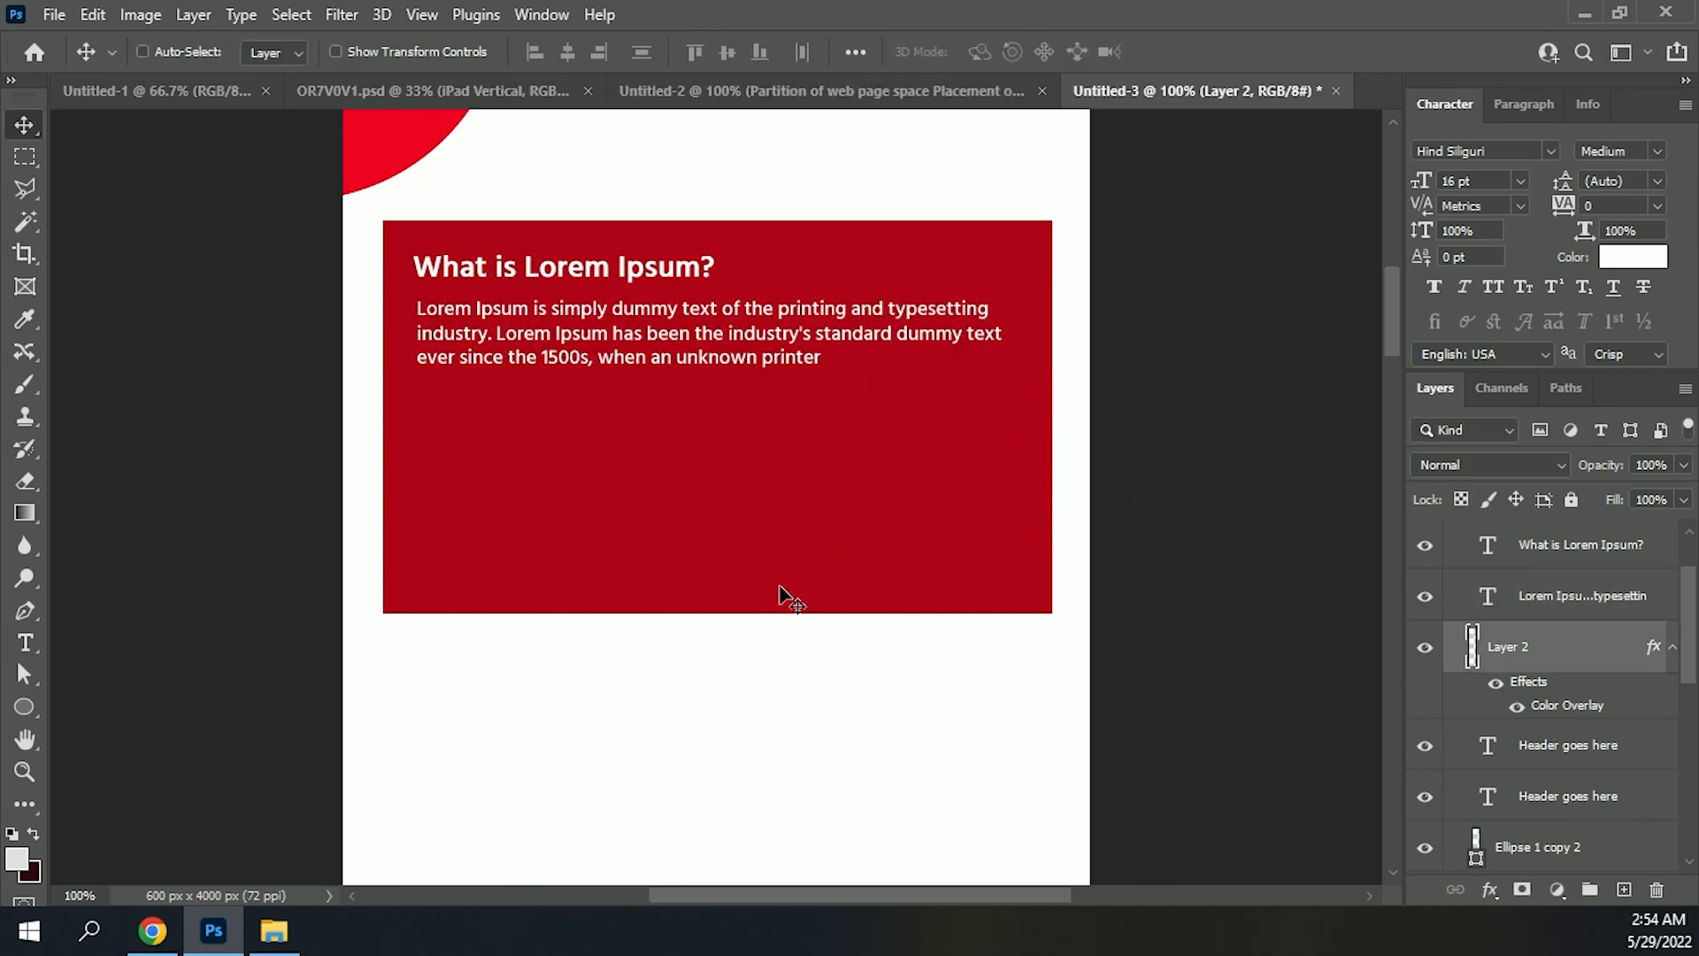
key("ctrl+t")
left_click_drag(718, 613, 718, 466)
key("Return")
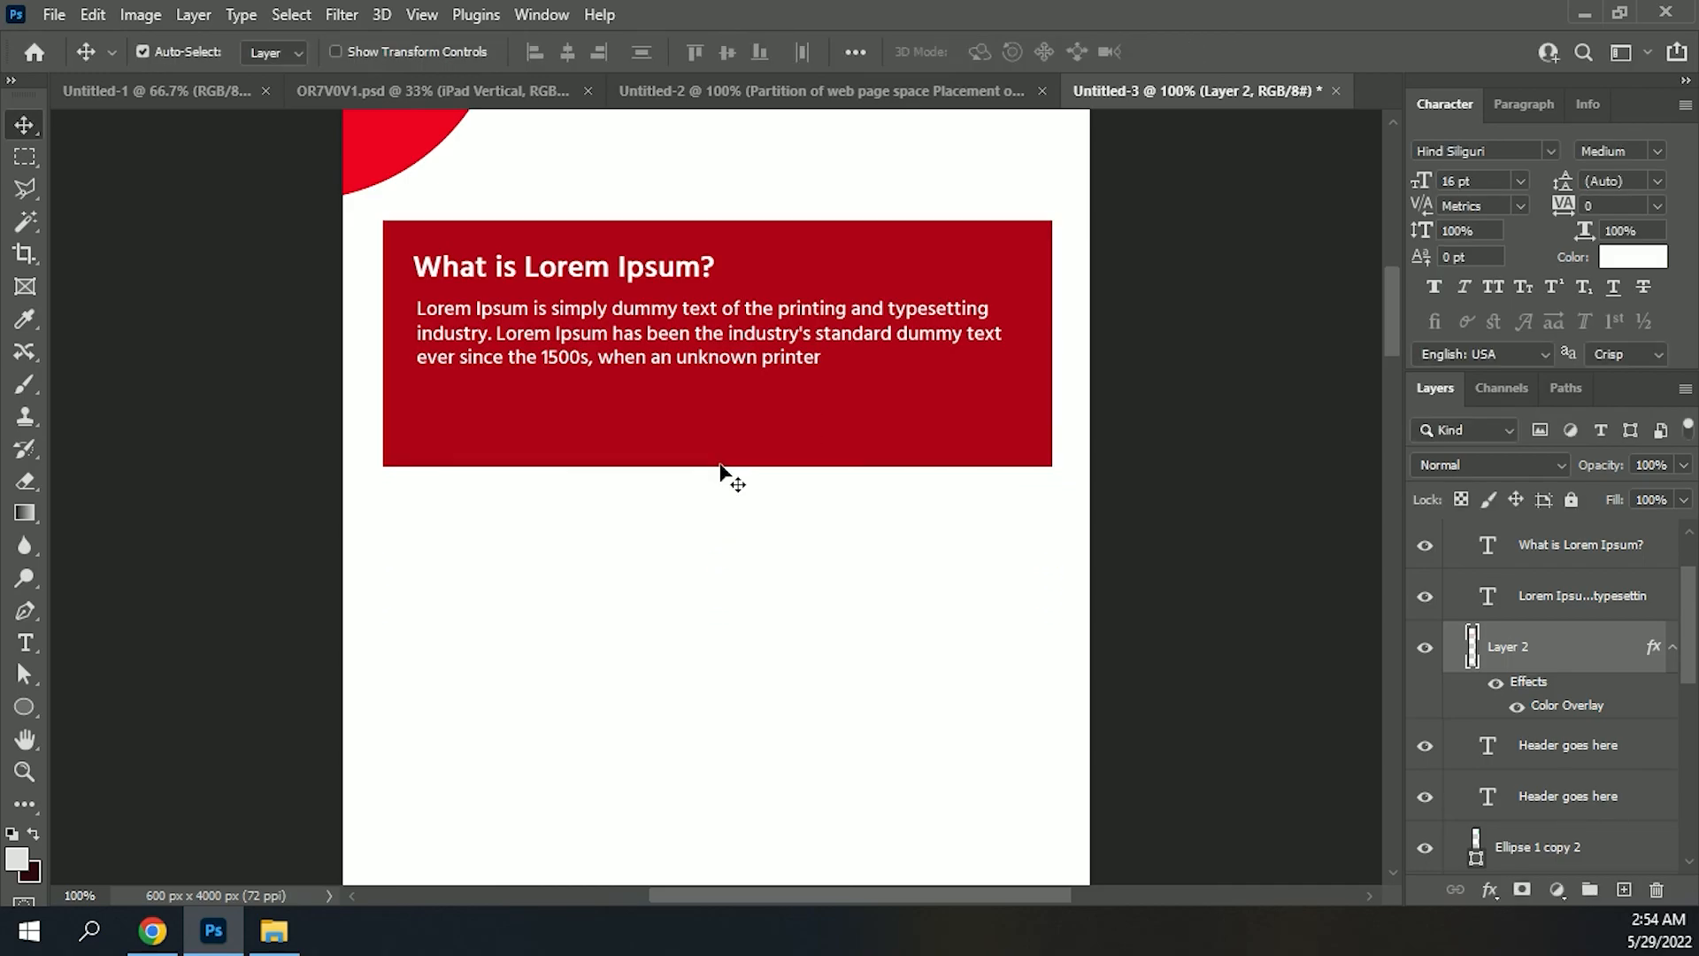
Step: Duplicate the card's heading, paragraph and red rectangle together straight down, leaving a small gap below the first card
left_click(620, 394)
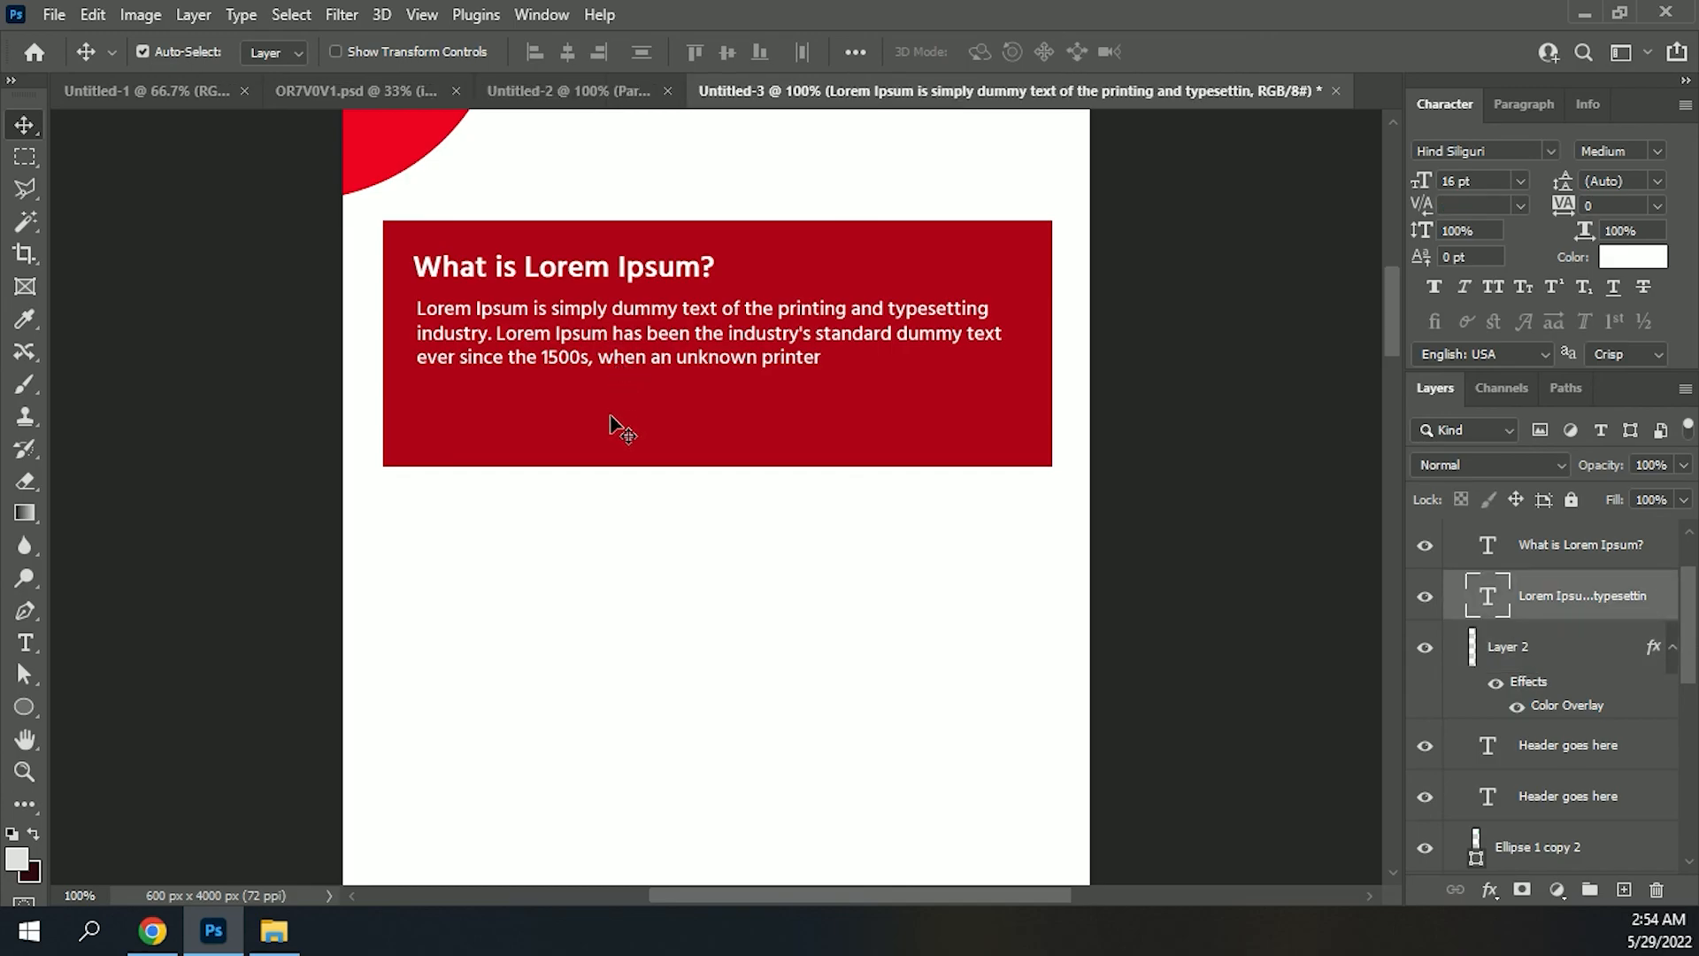
left_click(620, 421)
left_click(587, 285)
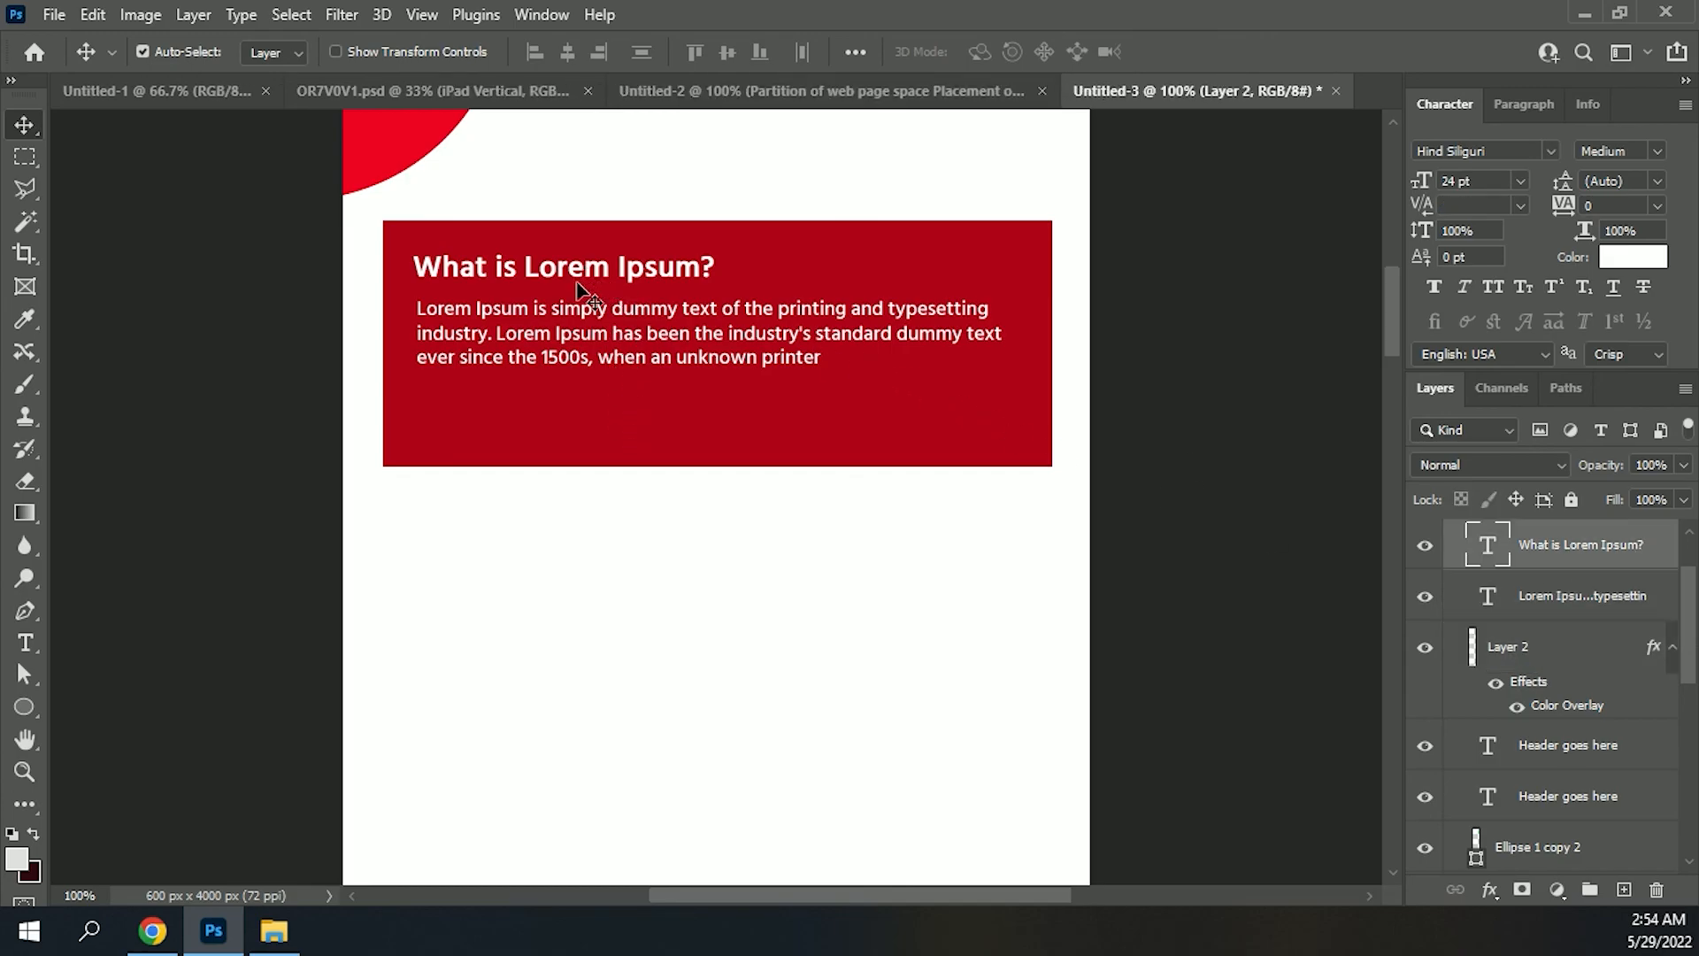
left_click(582, 332, "shift")
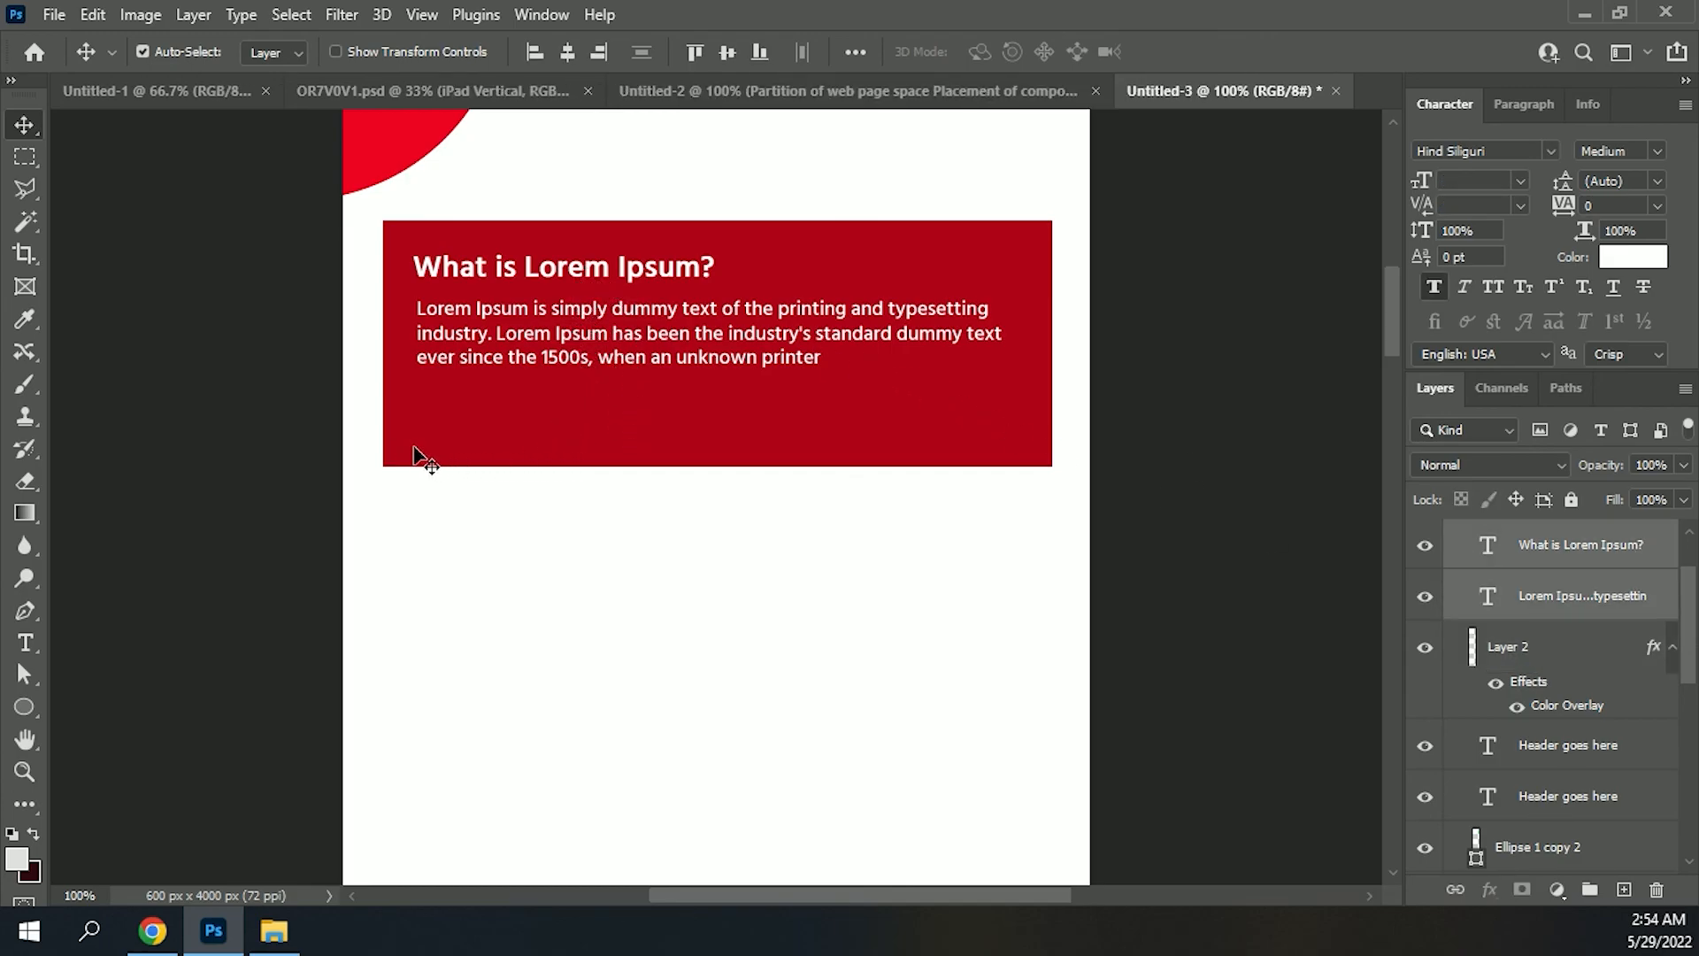
left_click(448, 423, "shift")
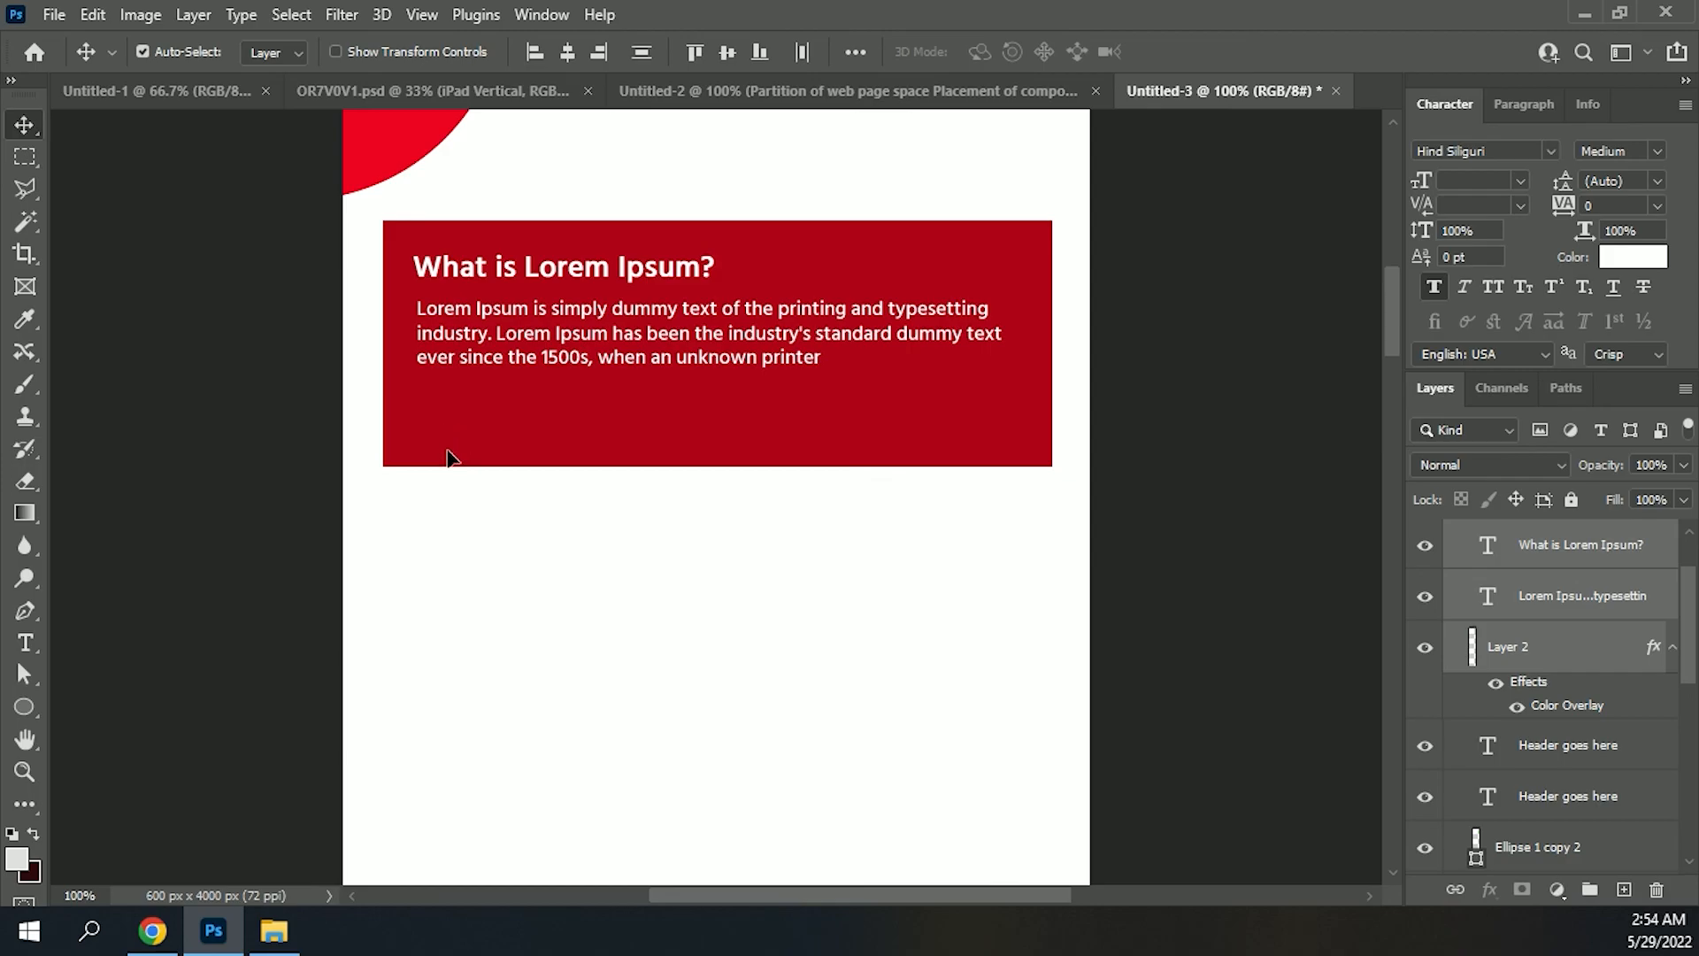
left_click_drag(448, 457, 448, 738)
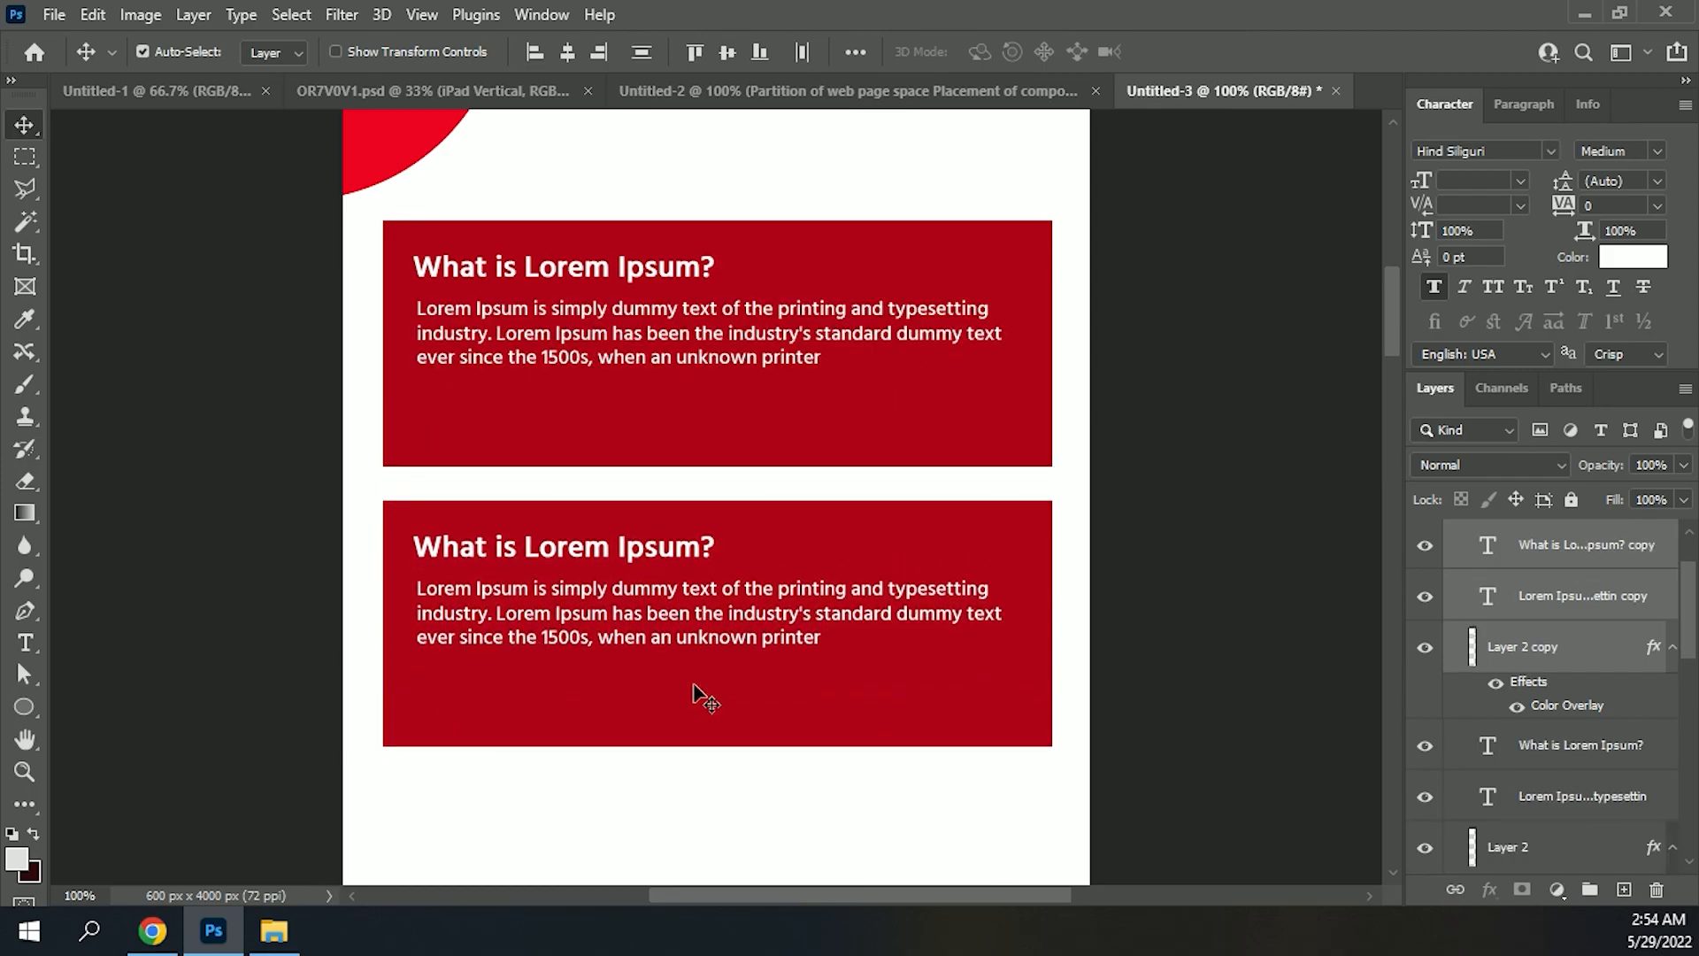
left_click_drag(738, 680, 742, 308)
left_click_drag(389, 365, 391, 583)
key("ctrl+z")
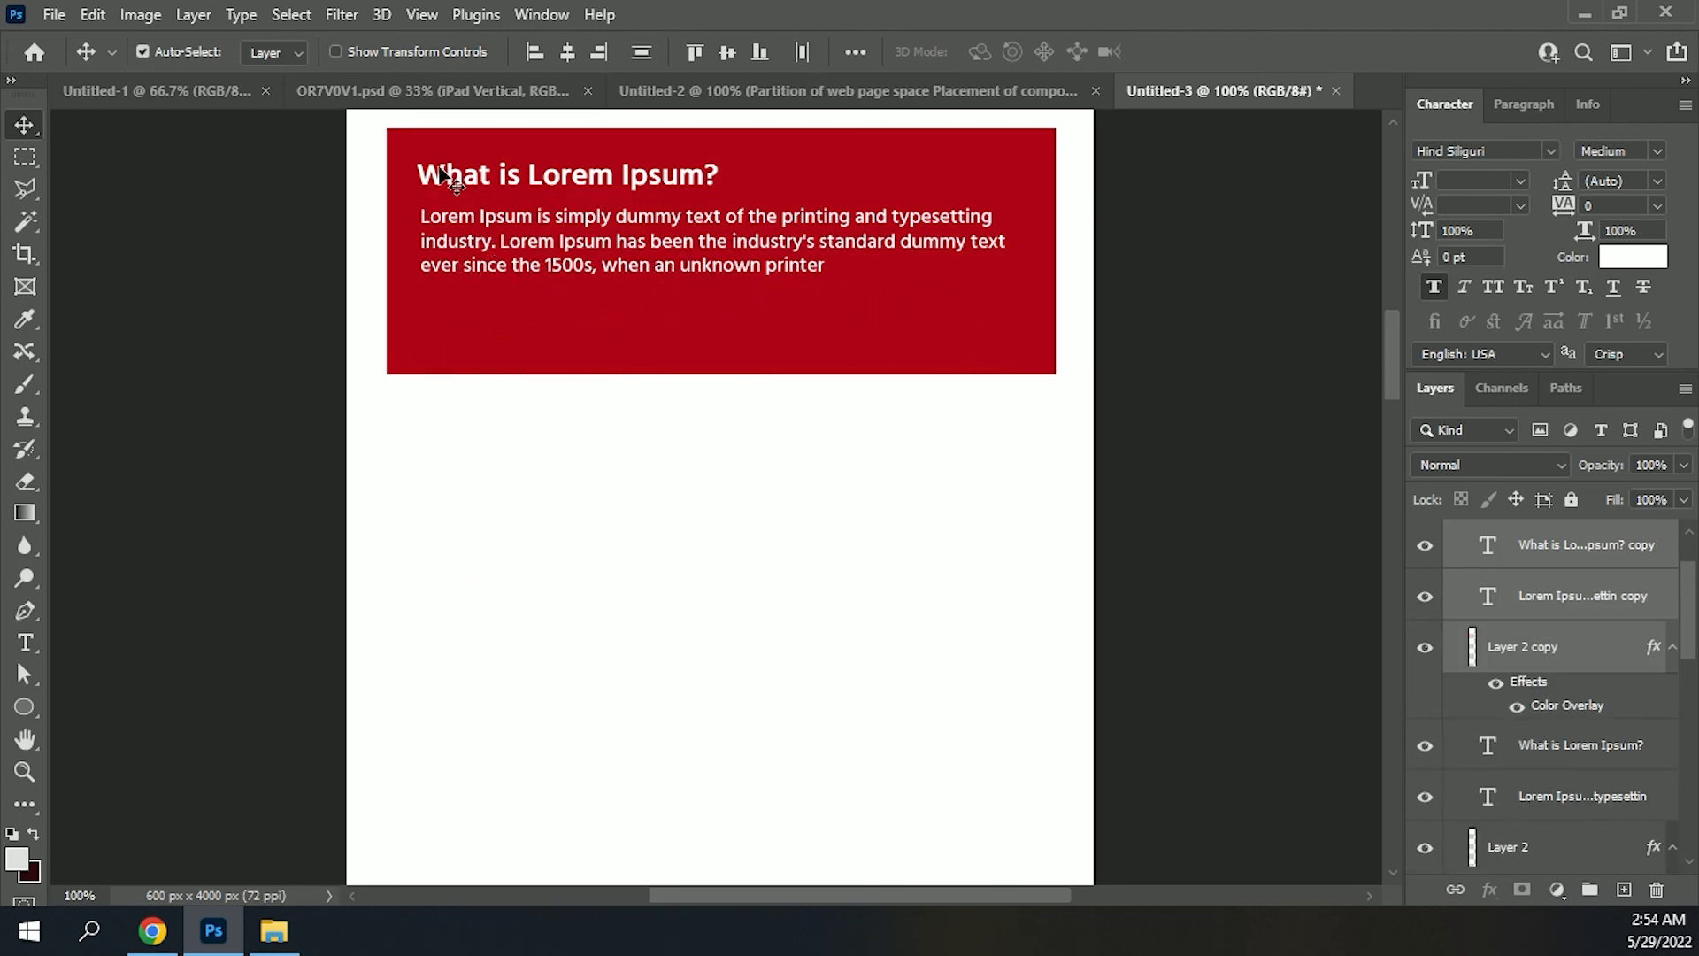
left_click(432, 217, "shift")
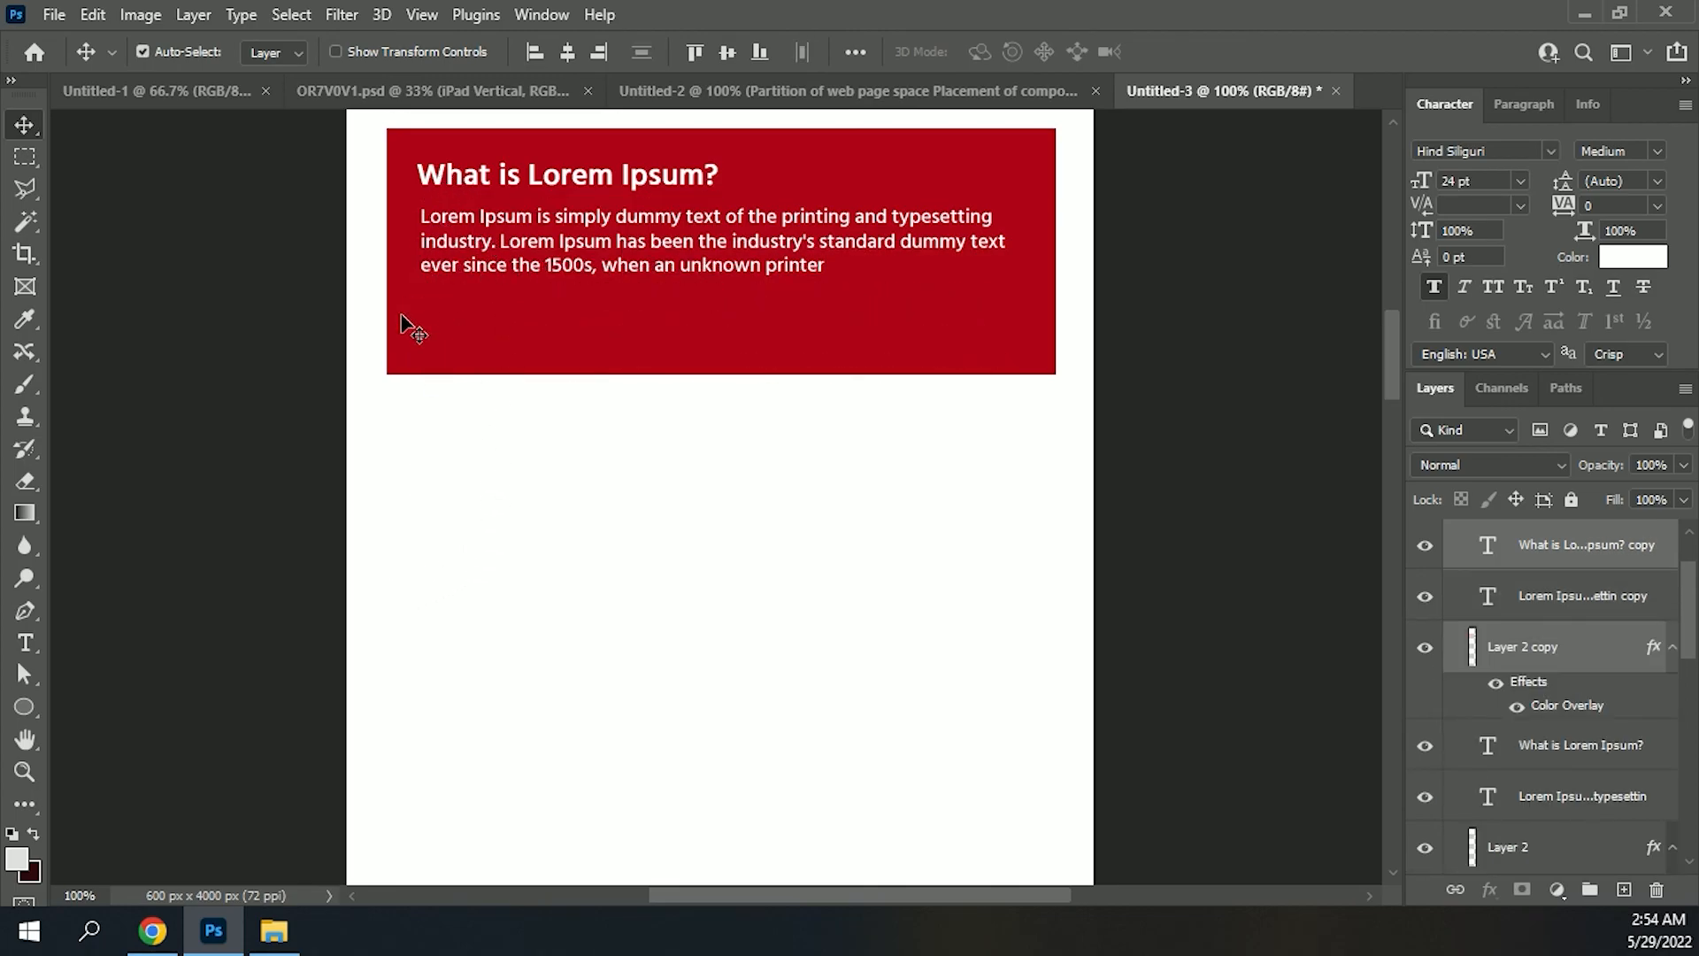
left_click(401, 315, "shift")
left_click(848, 462)
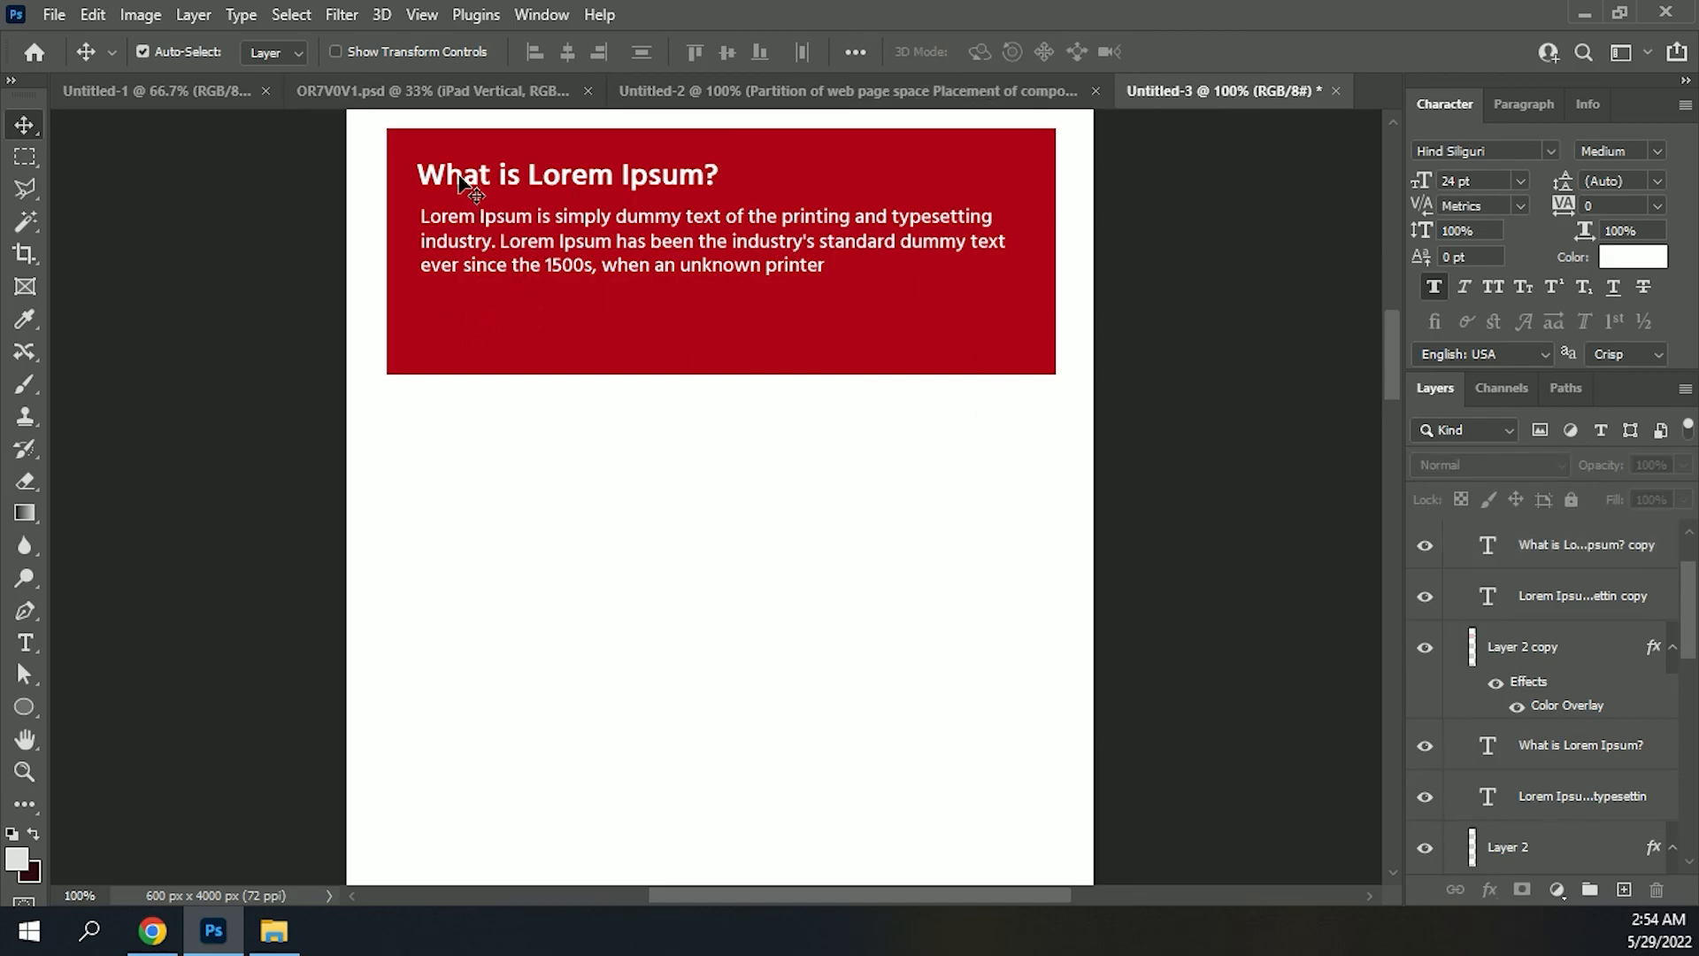
Step: Duplicate the second card with its heading and paragraph straight down as a third card, keeping a similar small gap
left_click(466, 178)
left_click(424, 240, "shift")
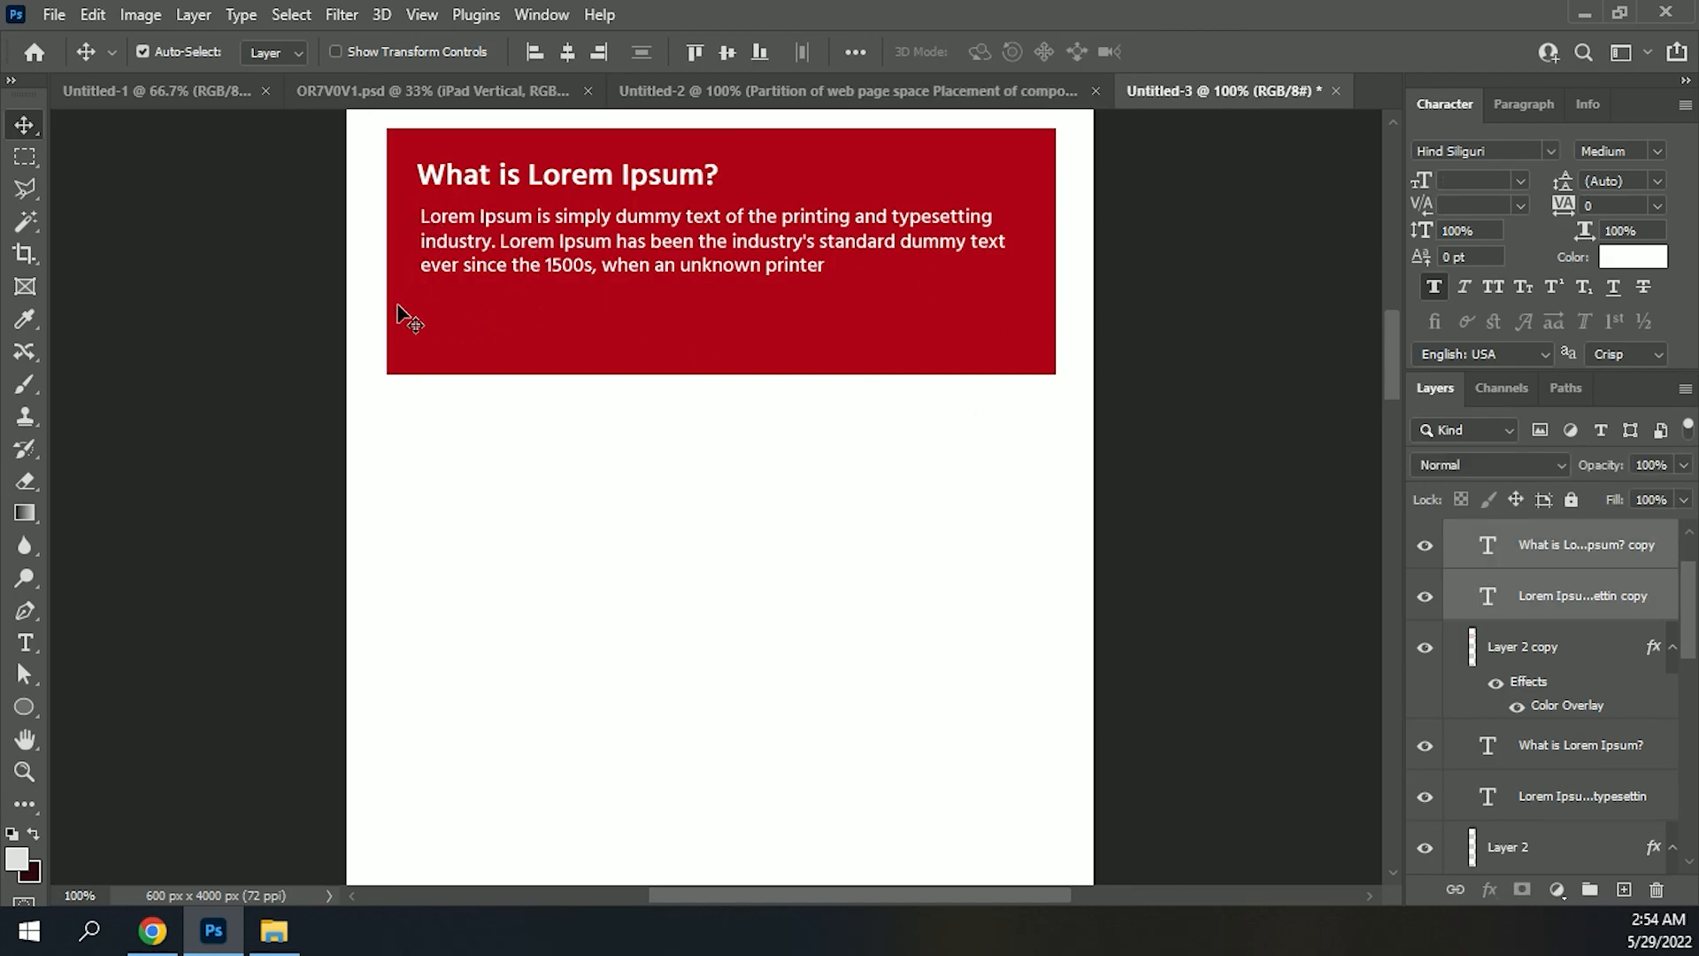
left_click(476, 308, "shift")
left_click_drag(480, 245, 491, 528)
left_click_drag(653, 493, 661, 649)
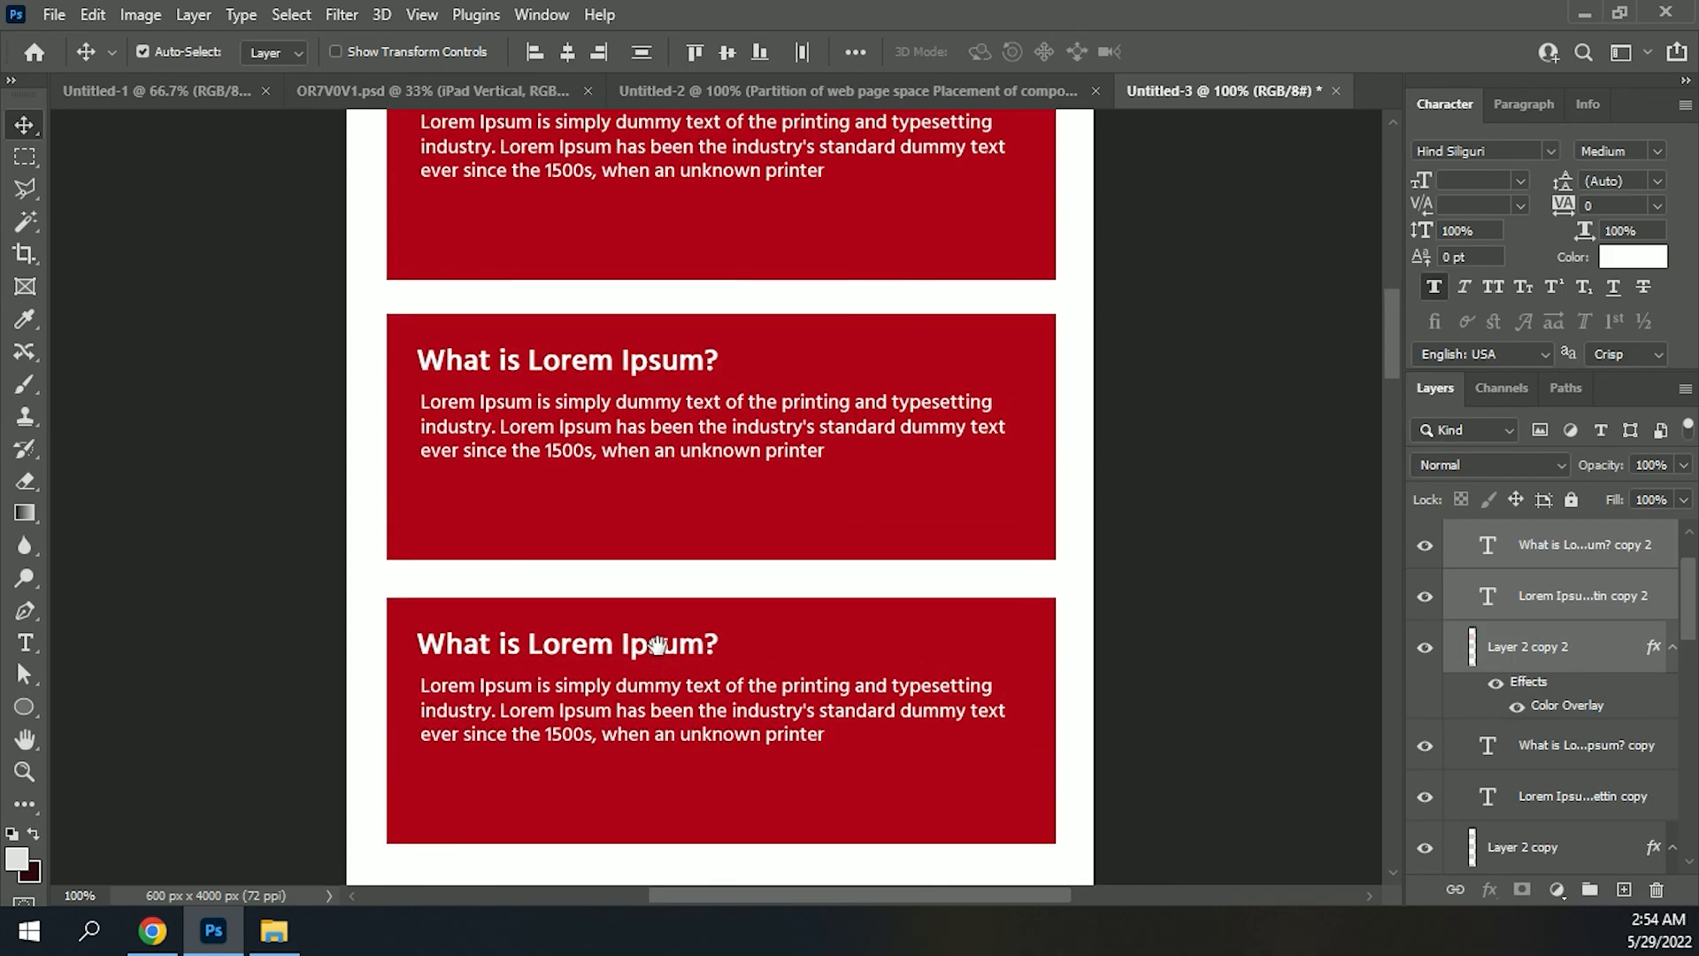
Step: Review the whole mobile layout in Untitled-3 against the desktop page in Untitled-1 and the design topic list in Untitled-2
key("ctrl+minus")
key("ctrl+minus")
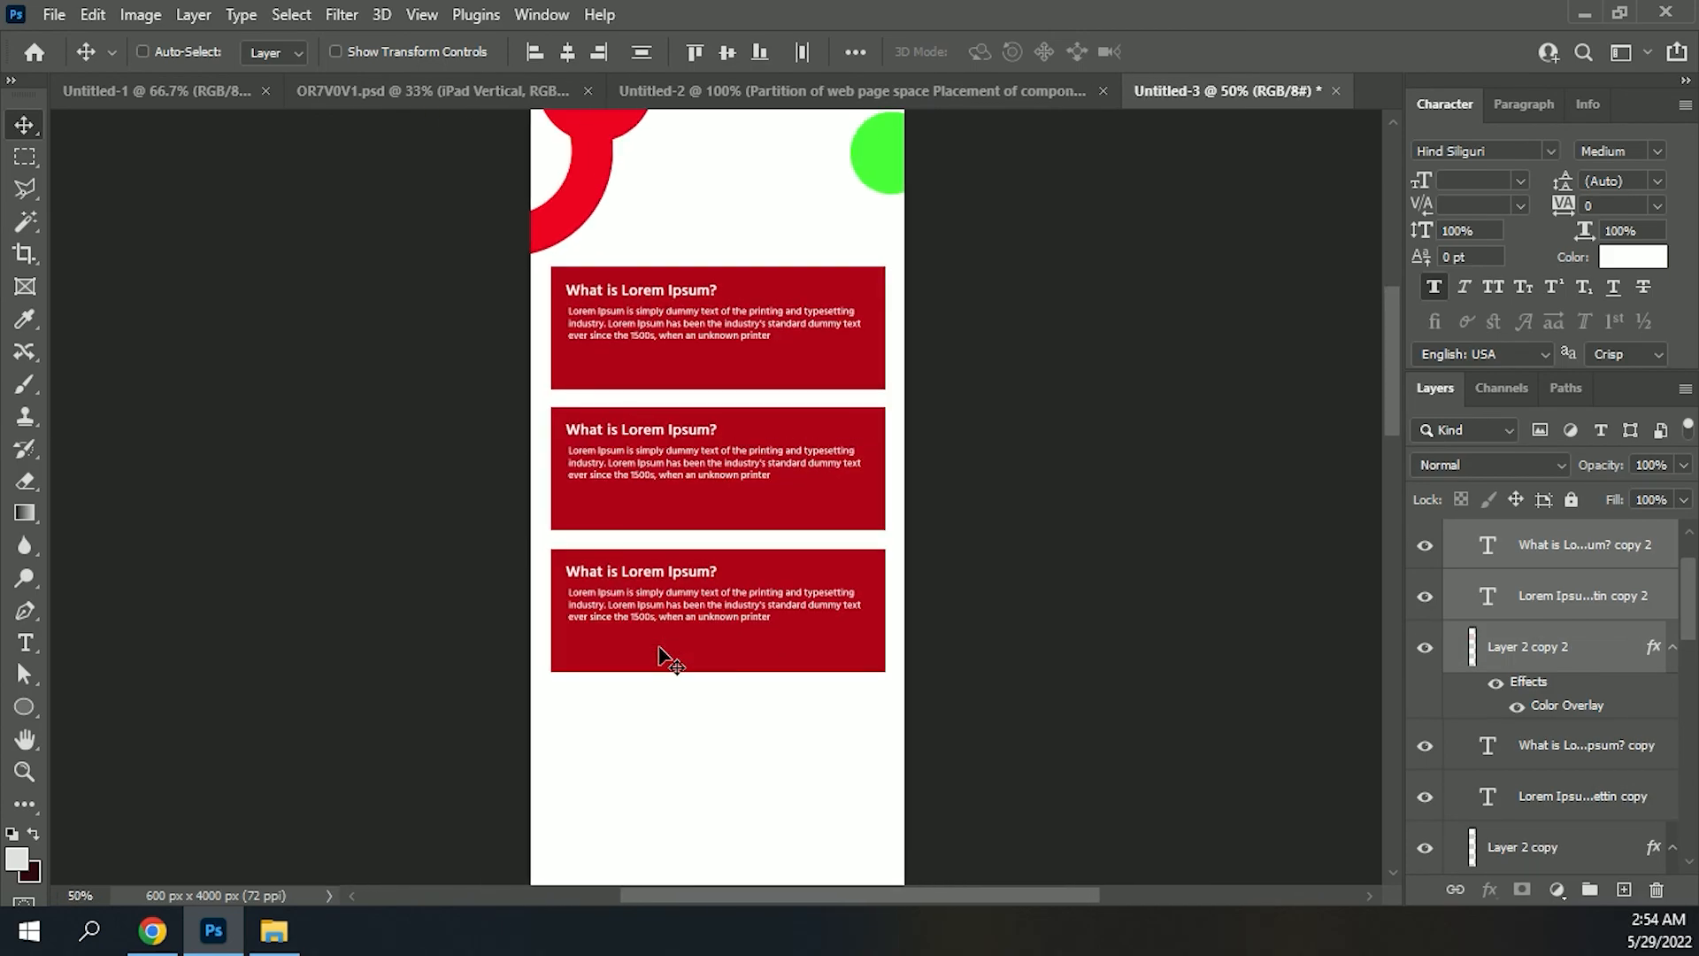
left_click_drag(755, 380, 773, 561)
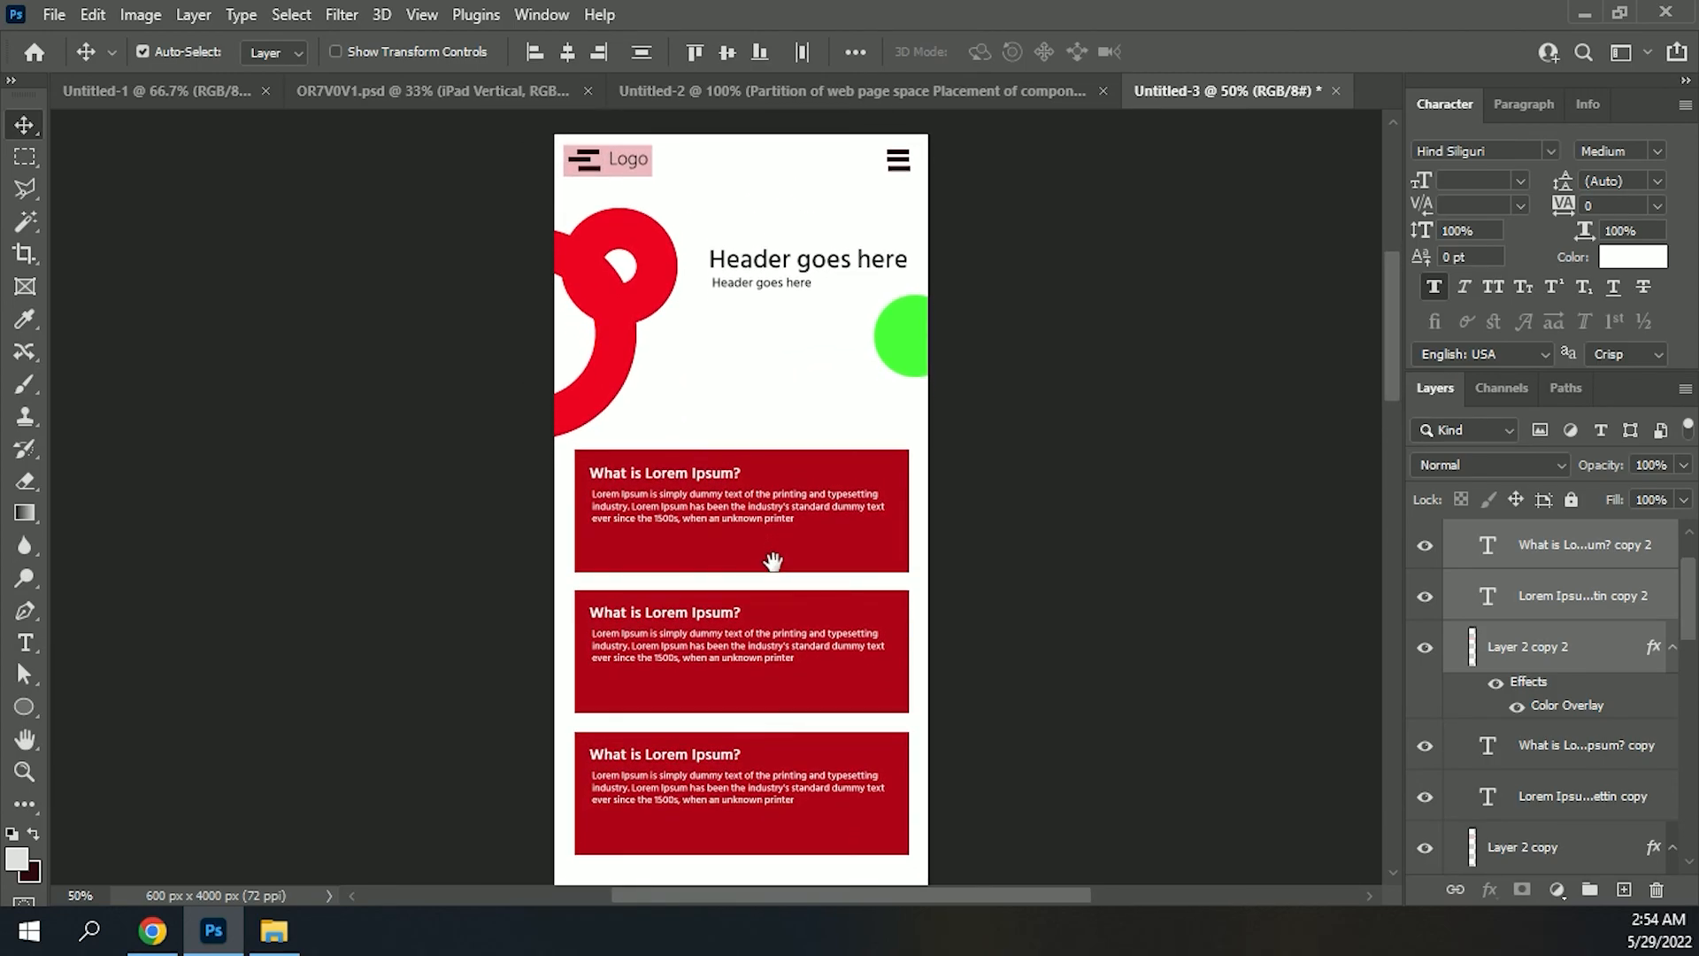
left_click(133, 90)
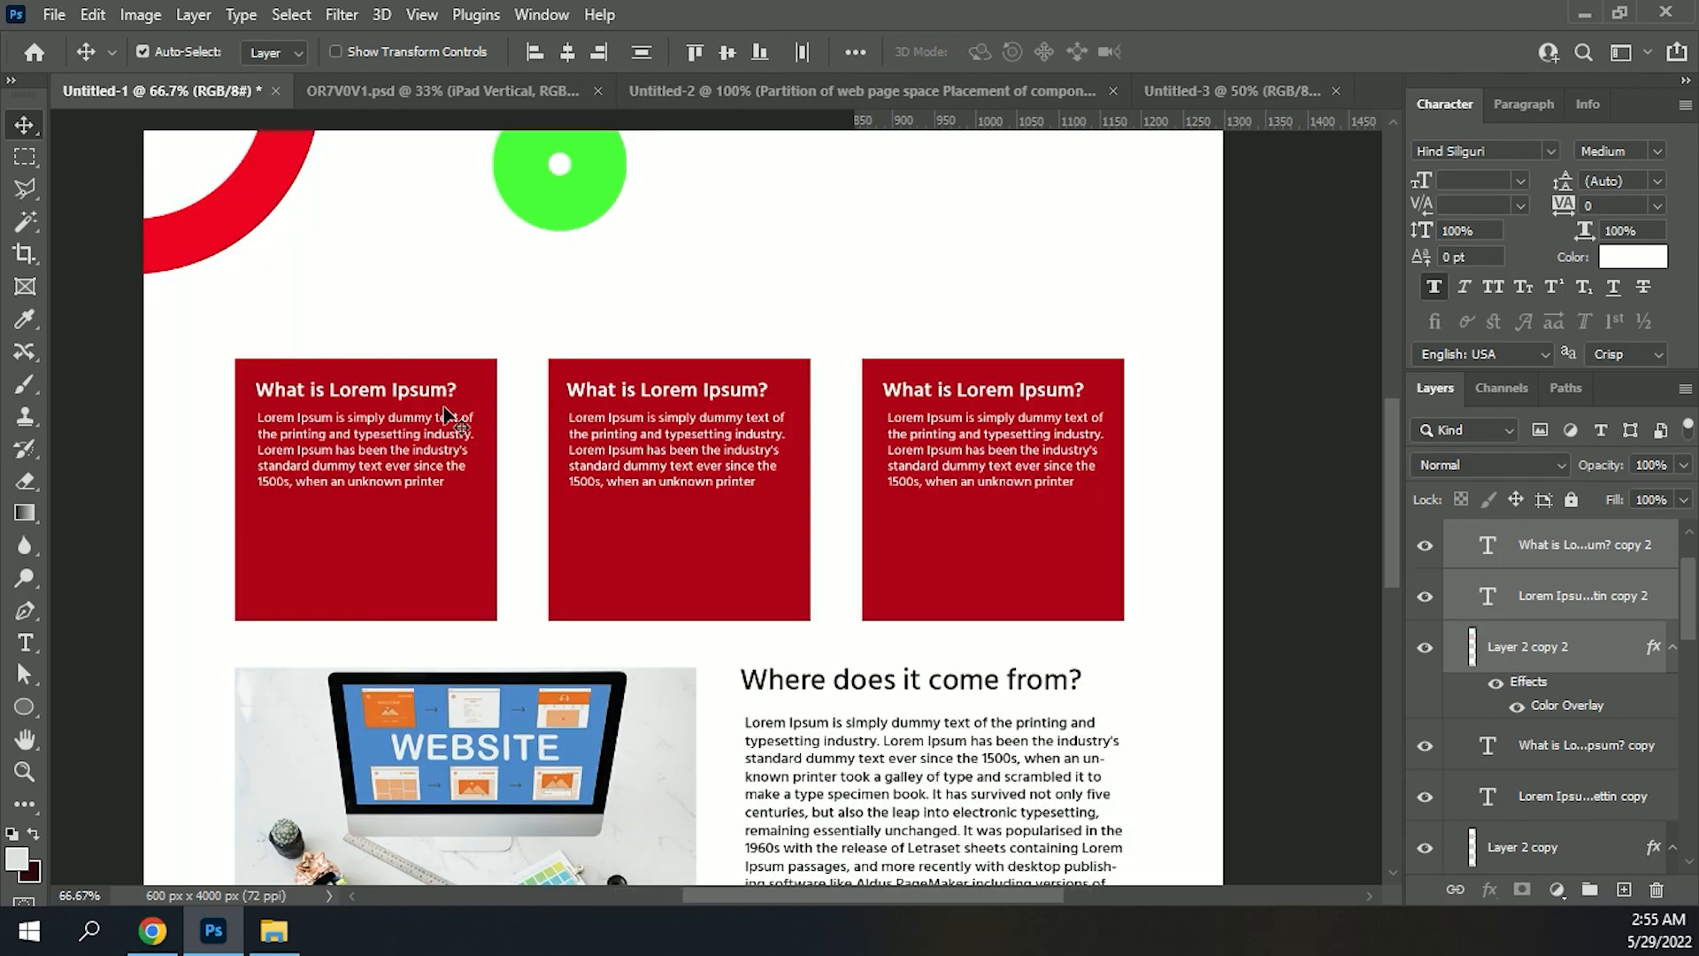
left_click(423, 92)
left_click(833, 89)
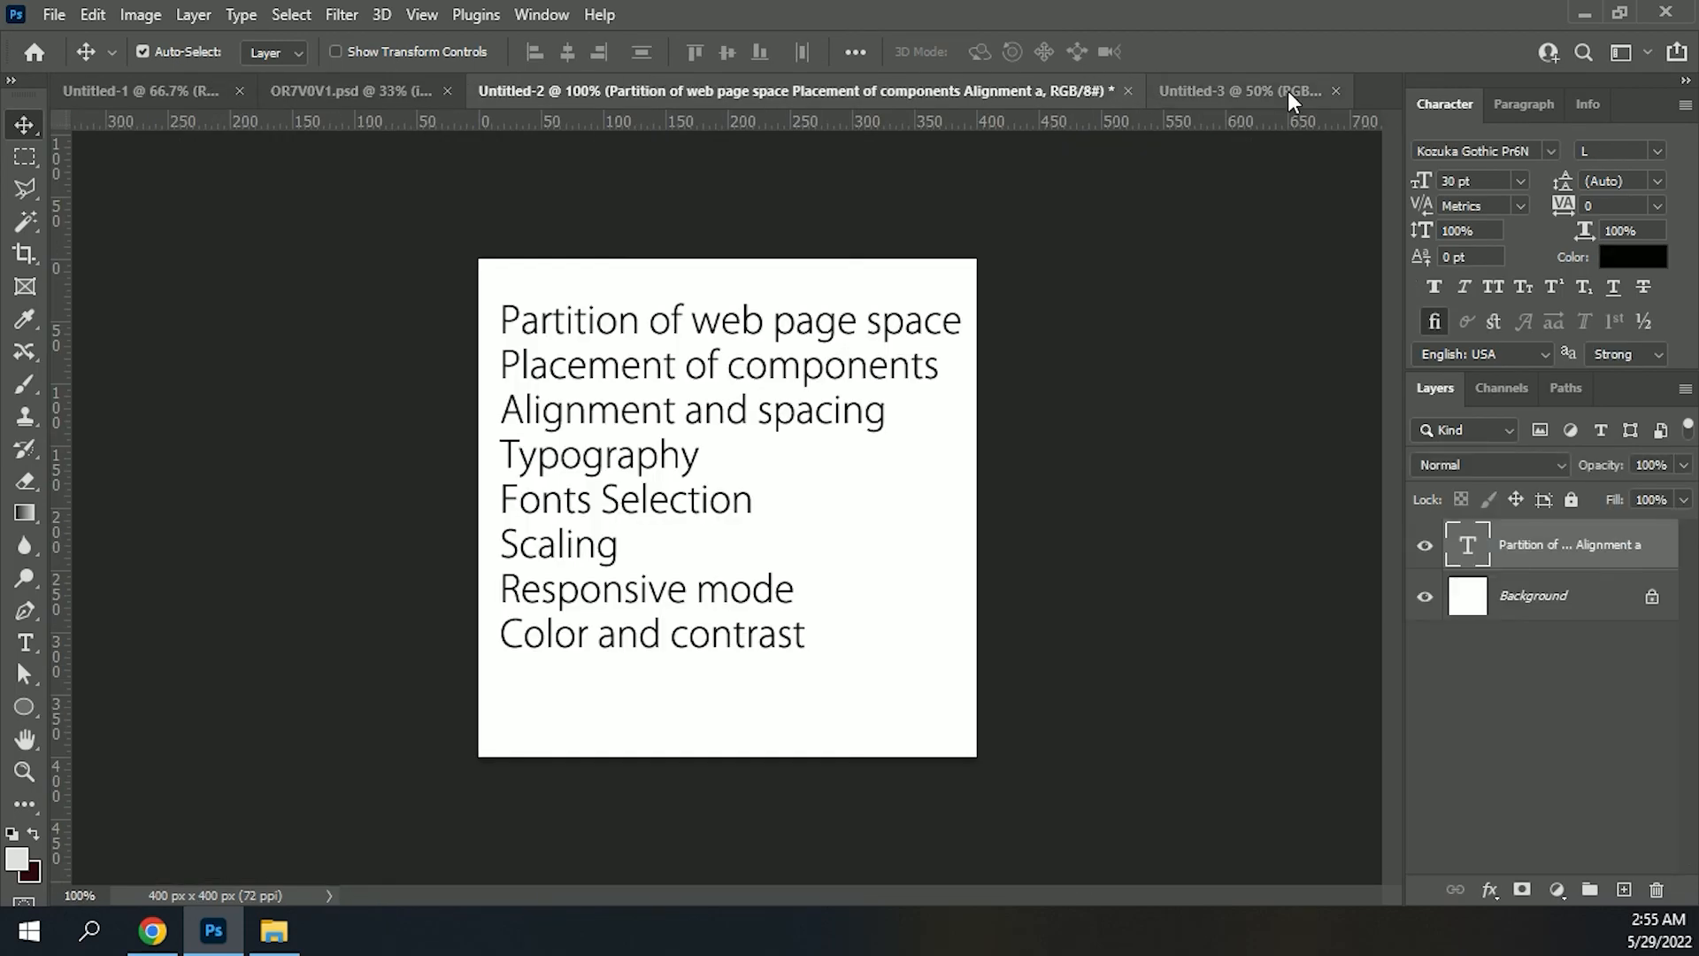
left_click(1288, 92)
left_click_drag(799, 529, 780, 364)
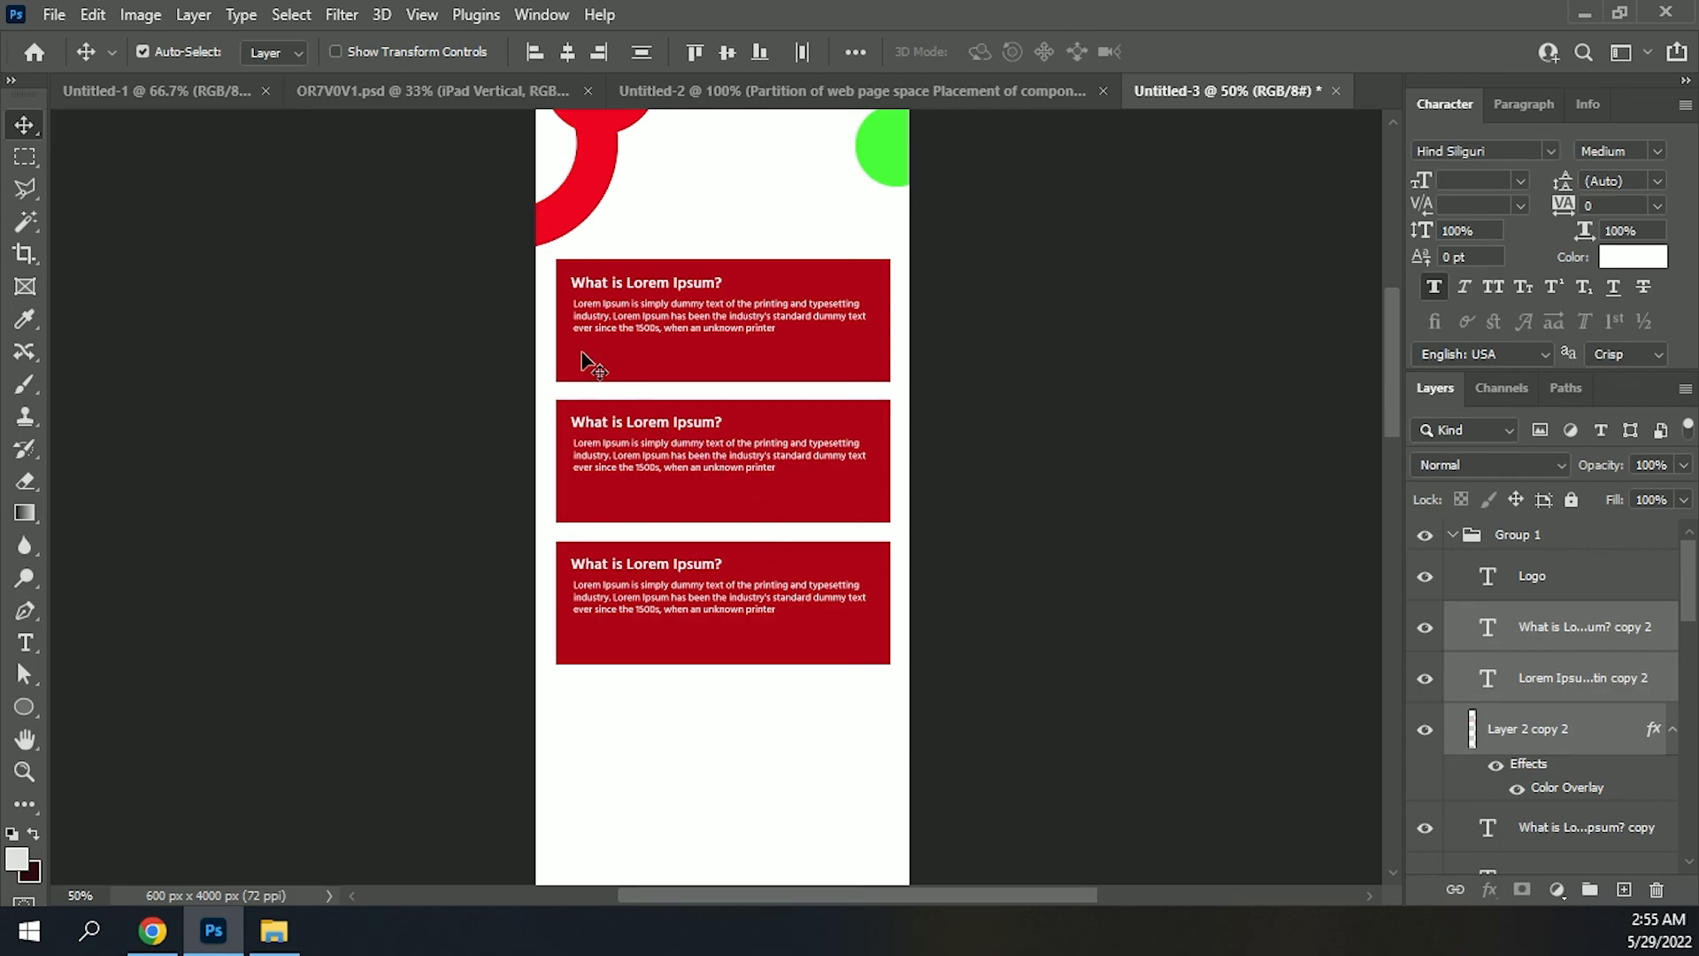
left_click_drag(717, 262, 702, 438)
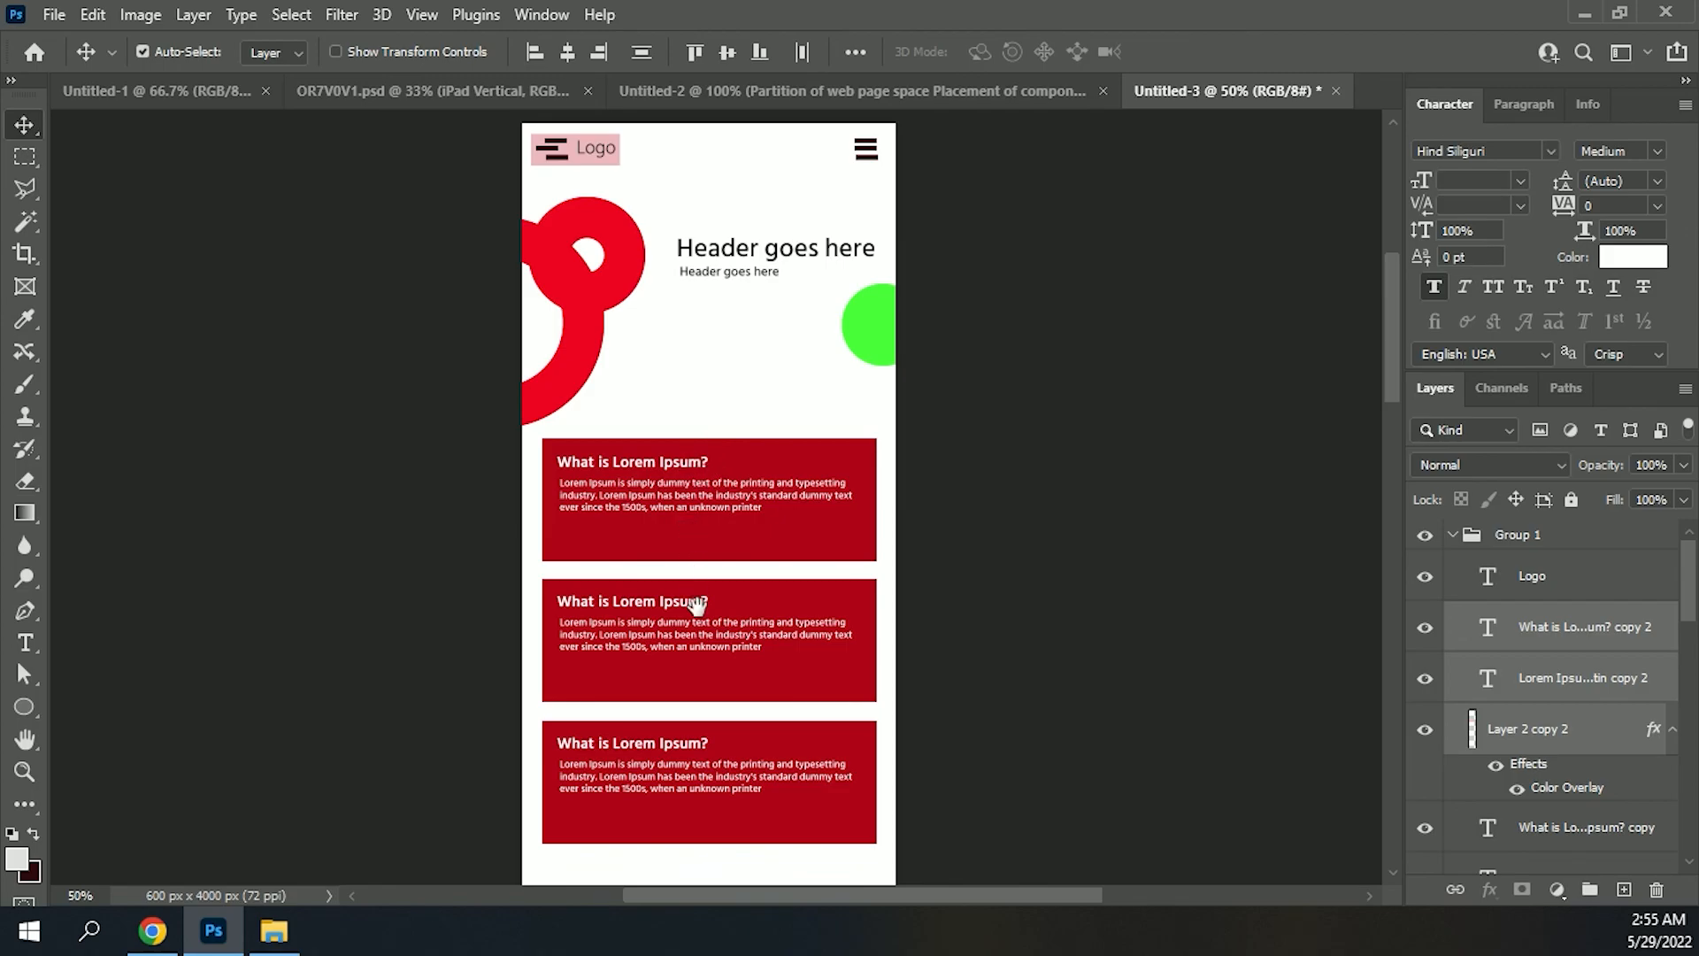
mouse_move(698, 605)
left_mouse_down()
mouse_move(694, 395)
mouse_move(695, 611)
left_mouse_up()
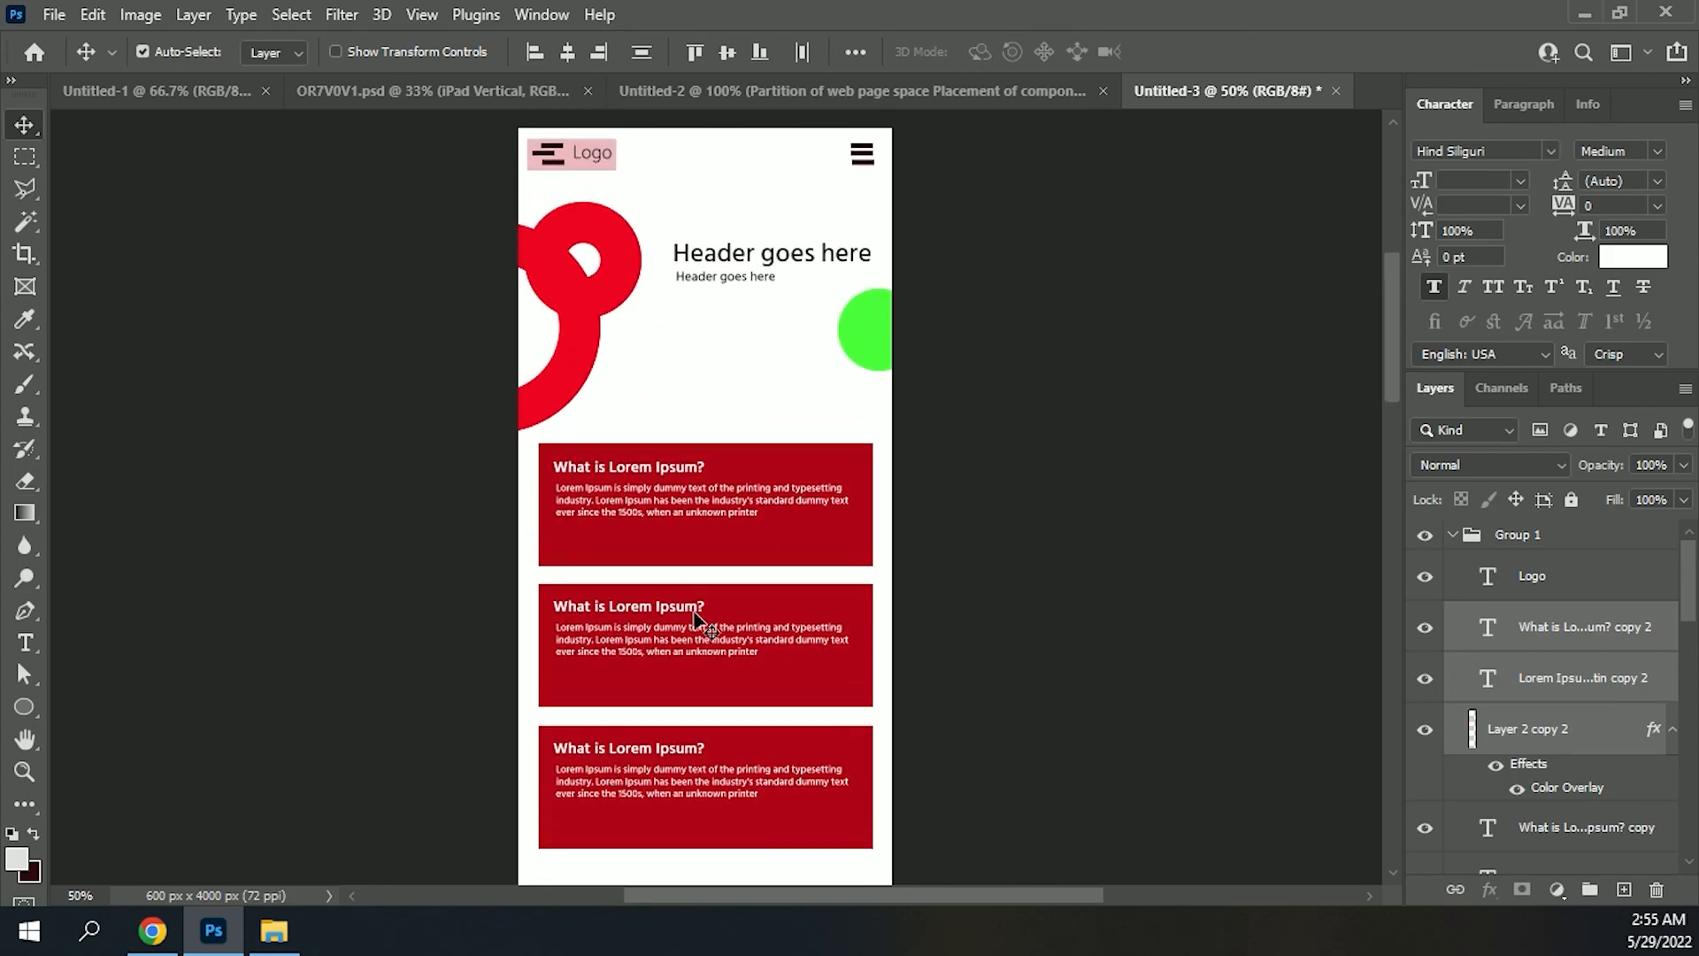